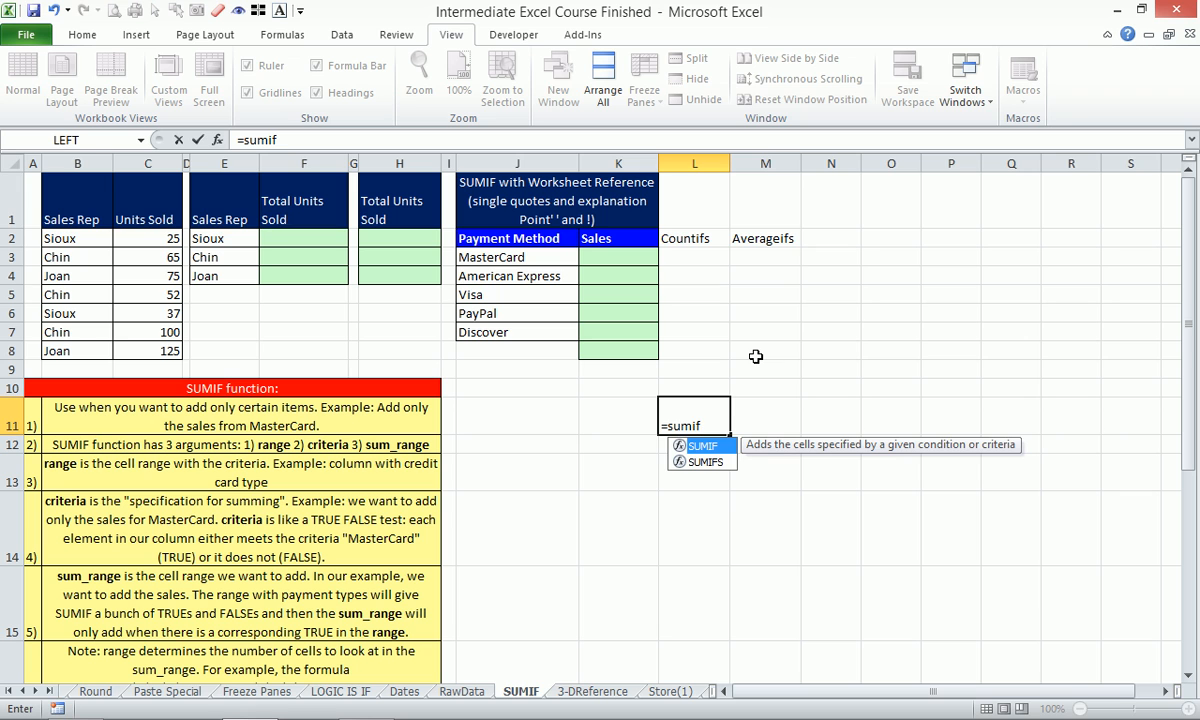
Abandon the unfinished SUMIF formula and zoom to the empty block J9:N14.
key(Tab)
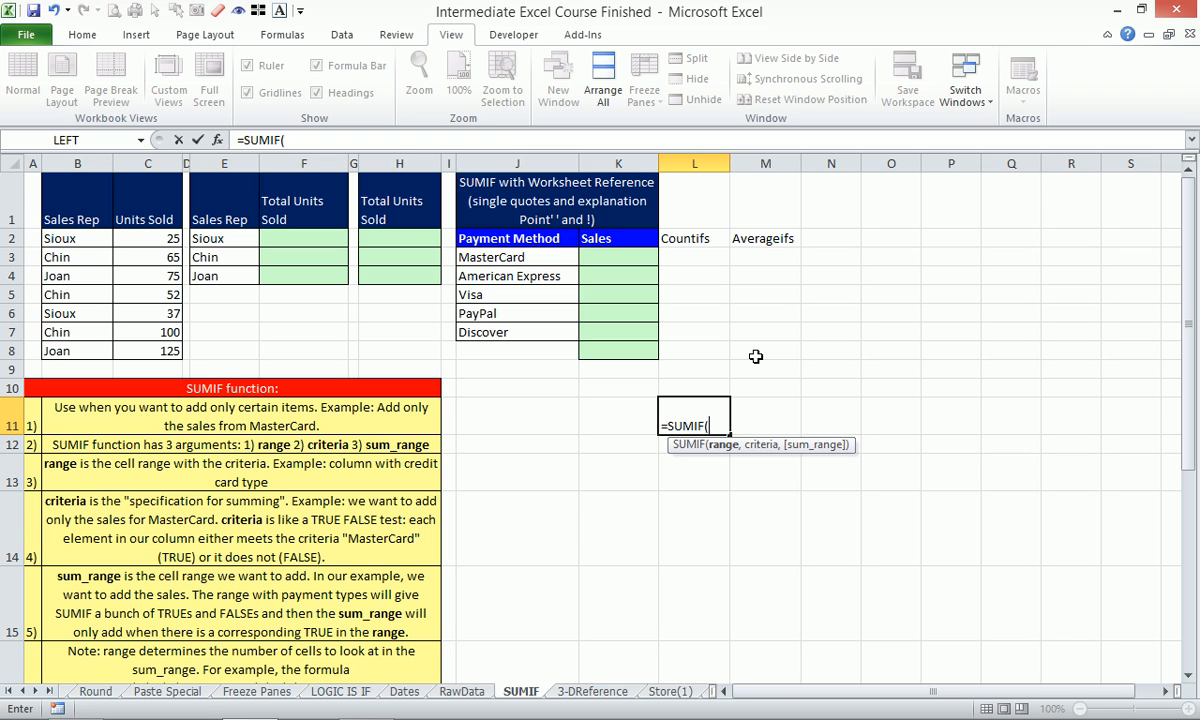
key(Escape)
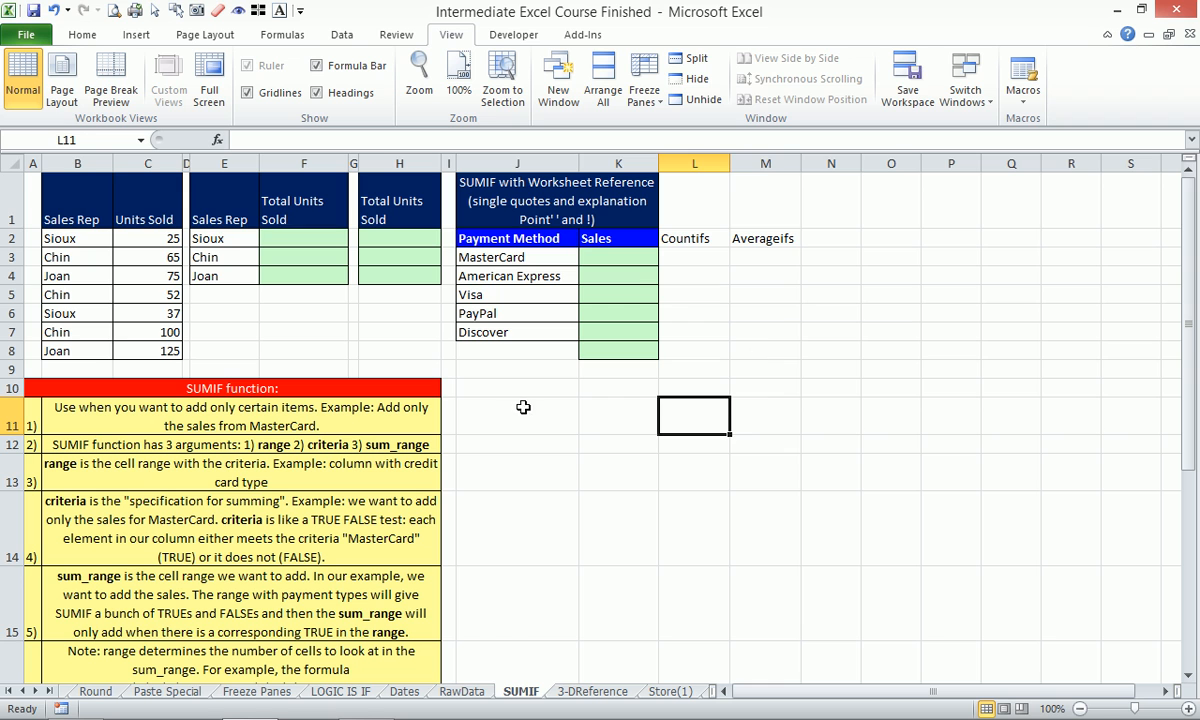
drag(512, 366, 829, 547)
key(alt+w)
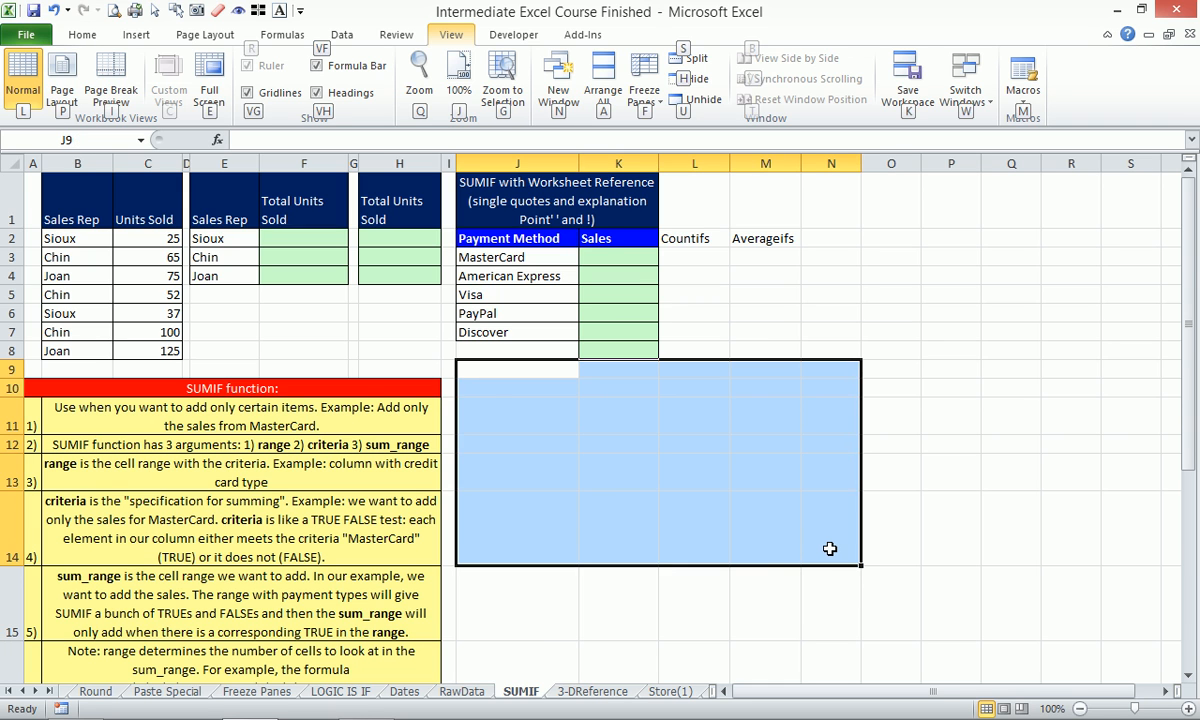
key(g)
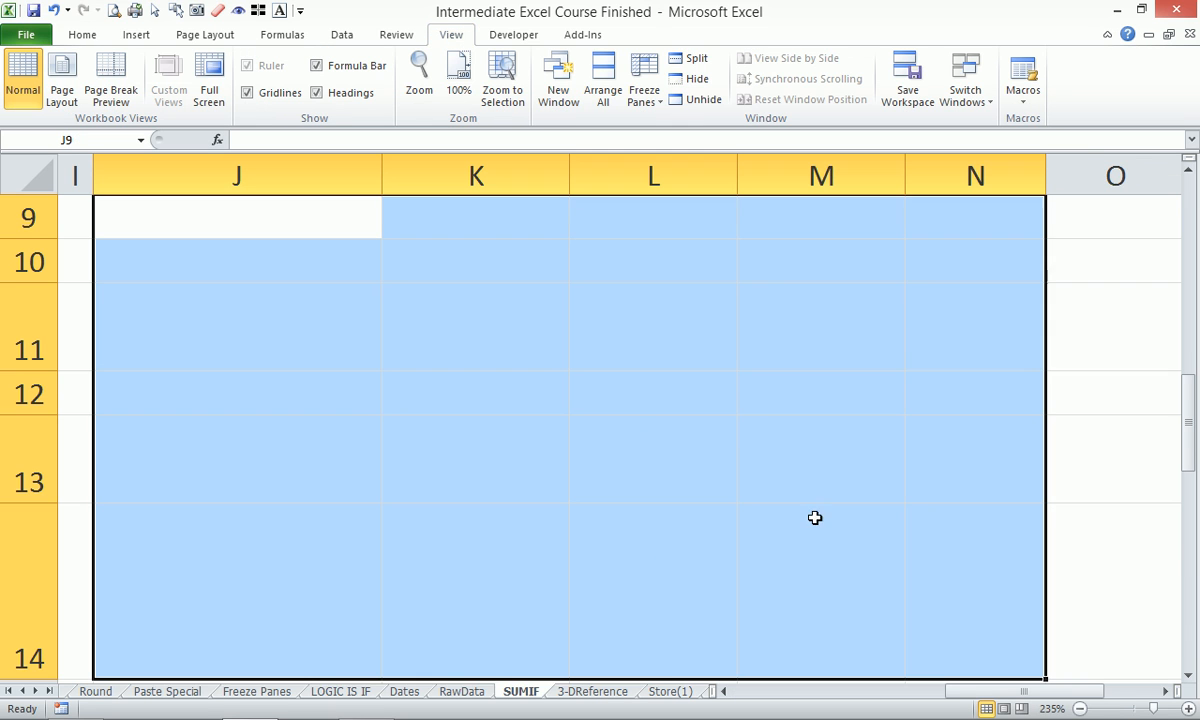
Start a SUM formula in K11 and glance at the Financial functions list.
click(443, 341)
text(=su)
key(alt)
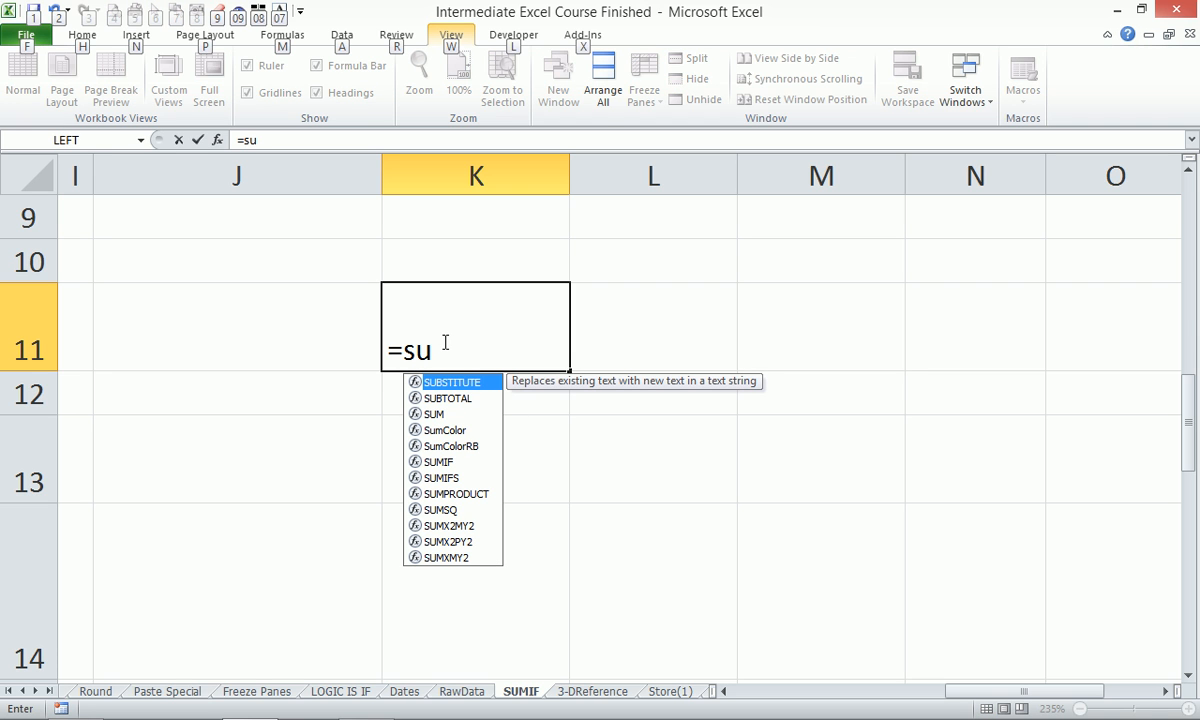
key(m)
key(i)
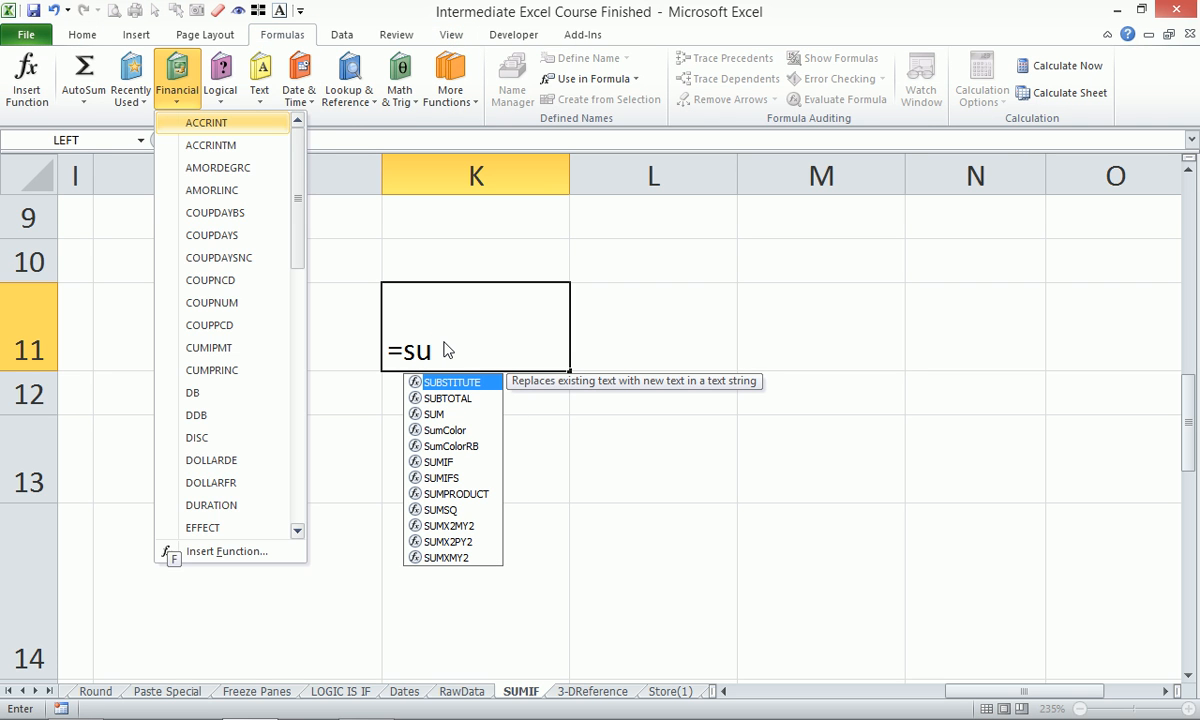
key(Escape)
key(Escape)
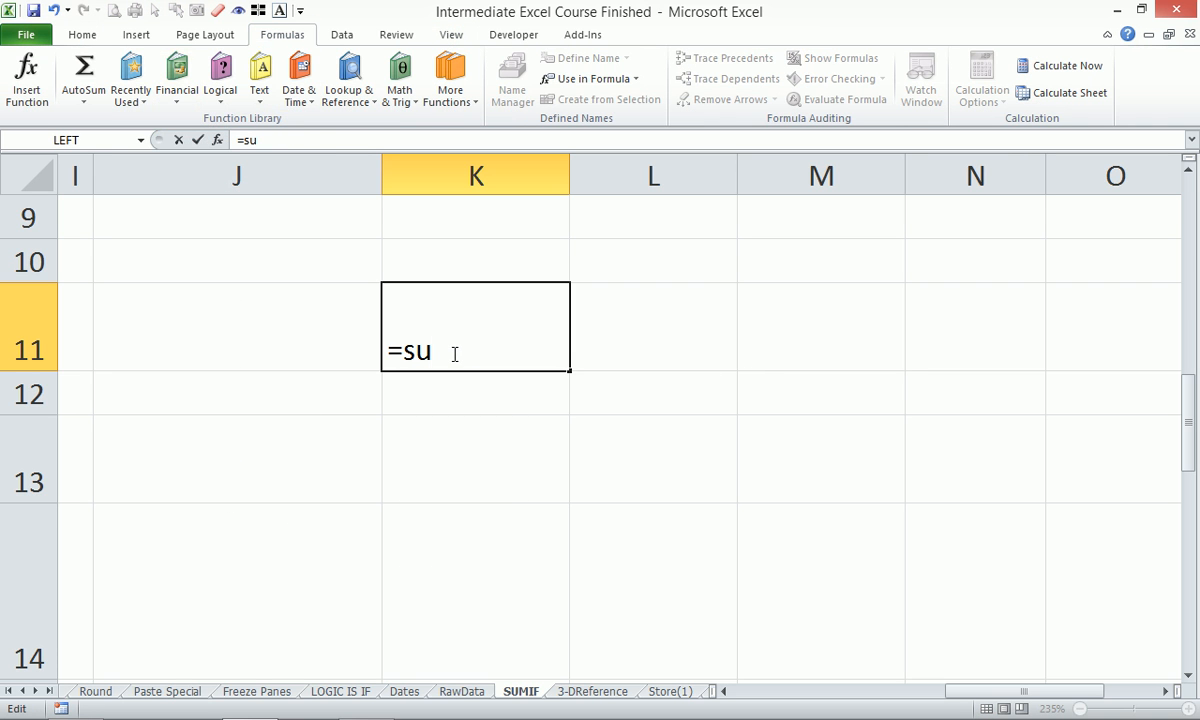
Turn the K11 entry into SUMIF, then SUMIFS, and cancel it, leaving K11 empty.
text(mif)
key(Tab)
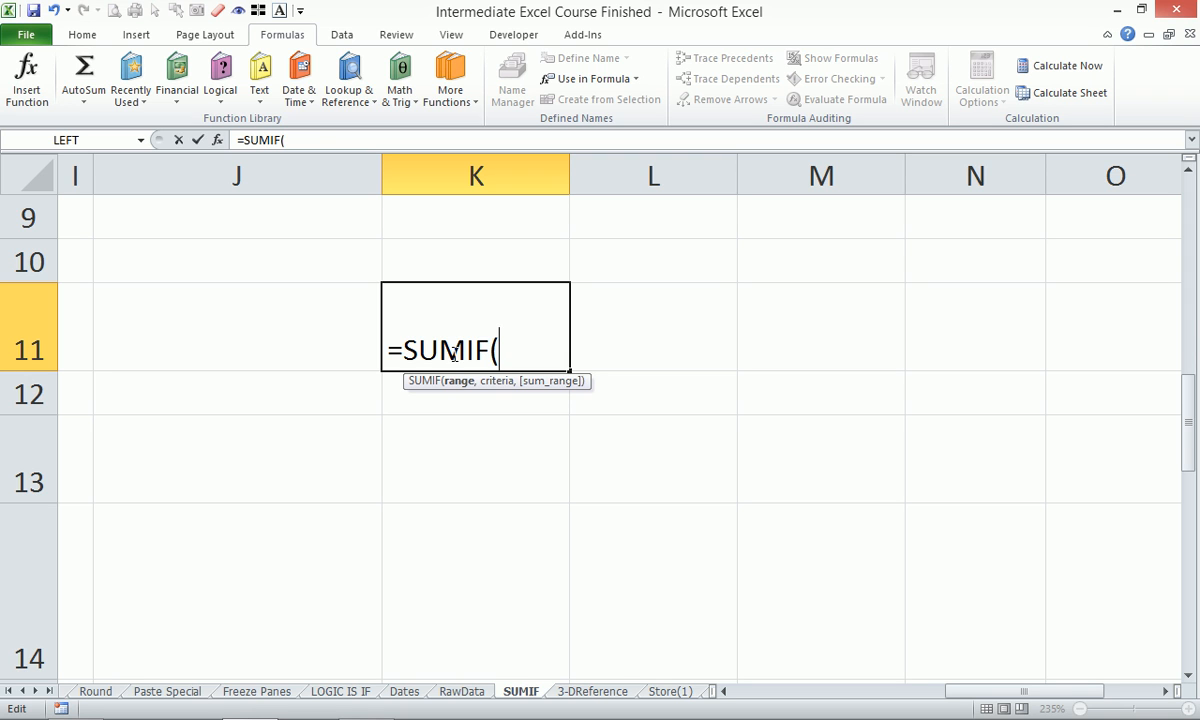
key(BackSpace)
text(s)
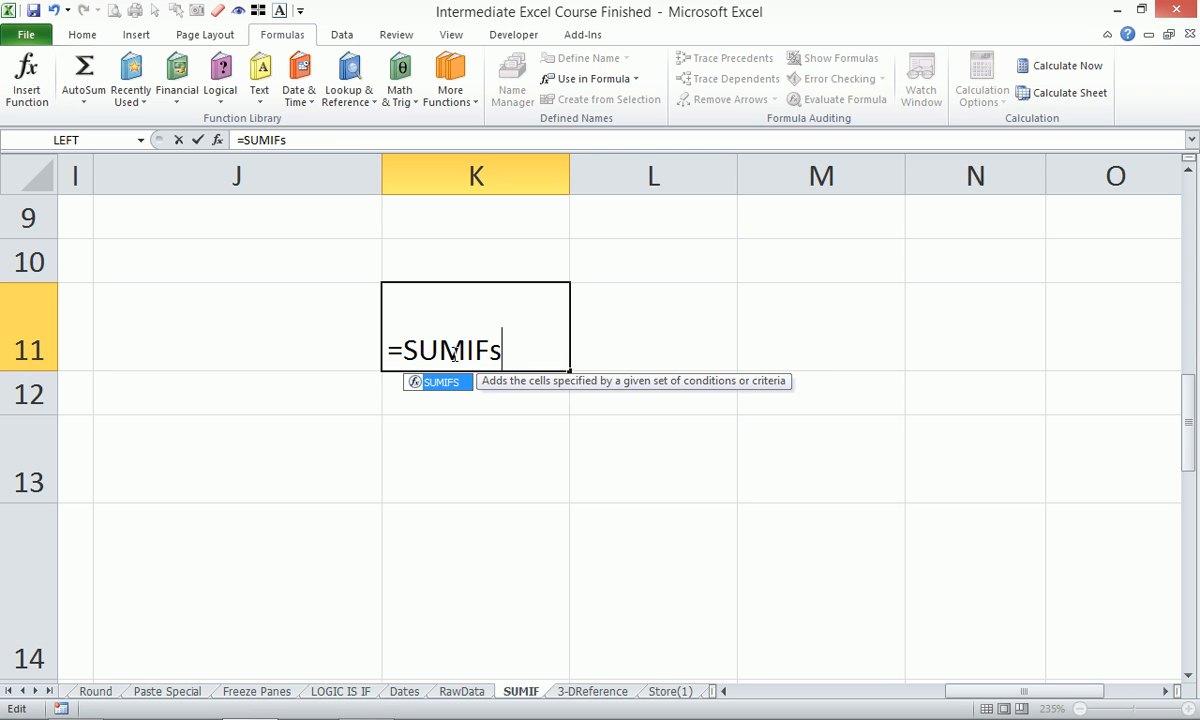
key(Tab)
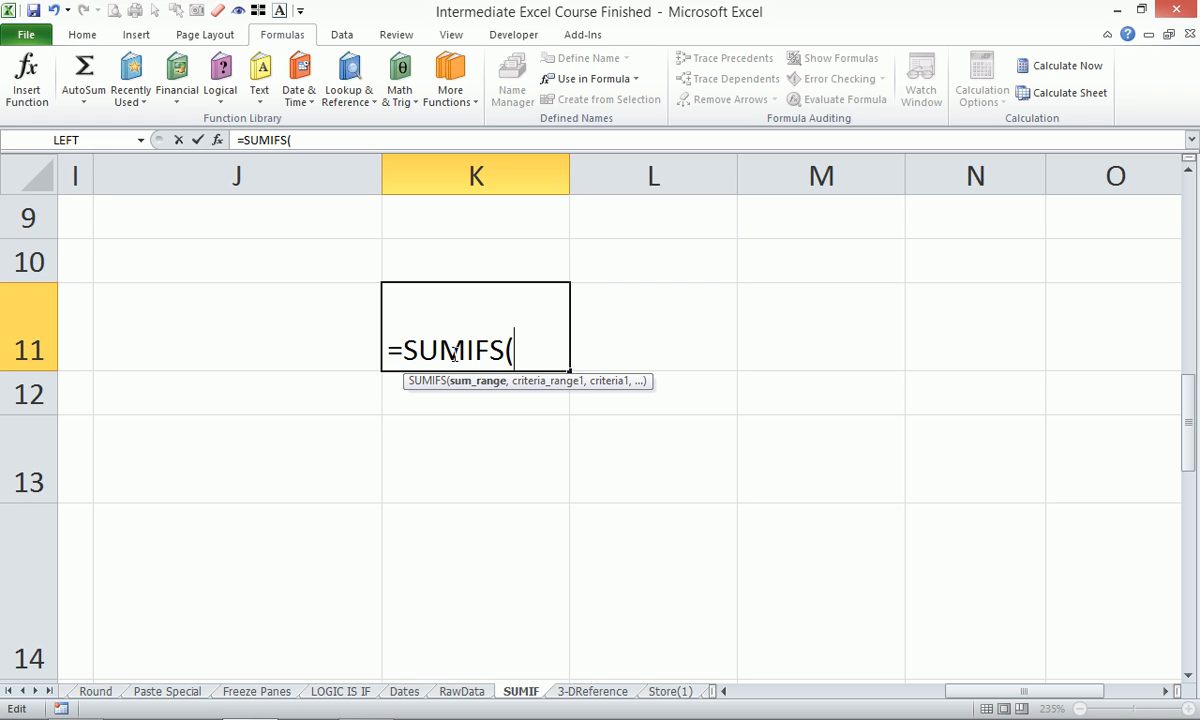
text('')
key(Escape)
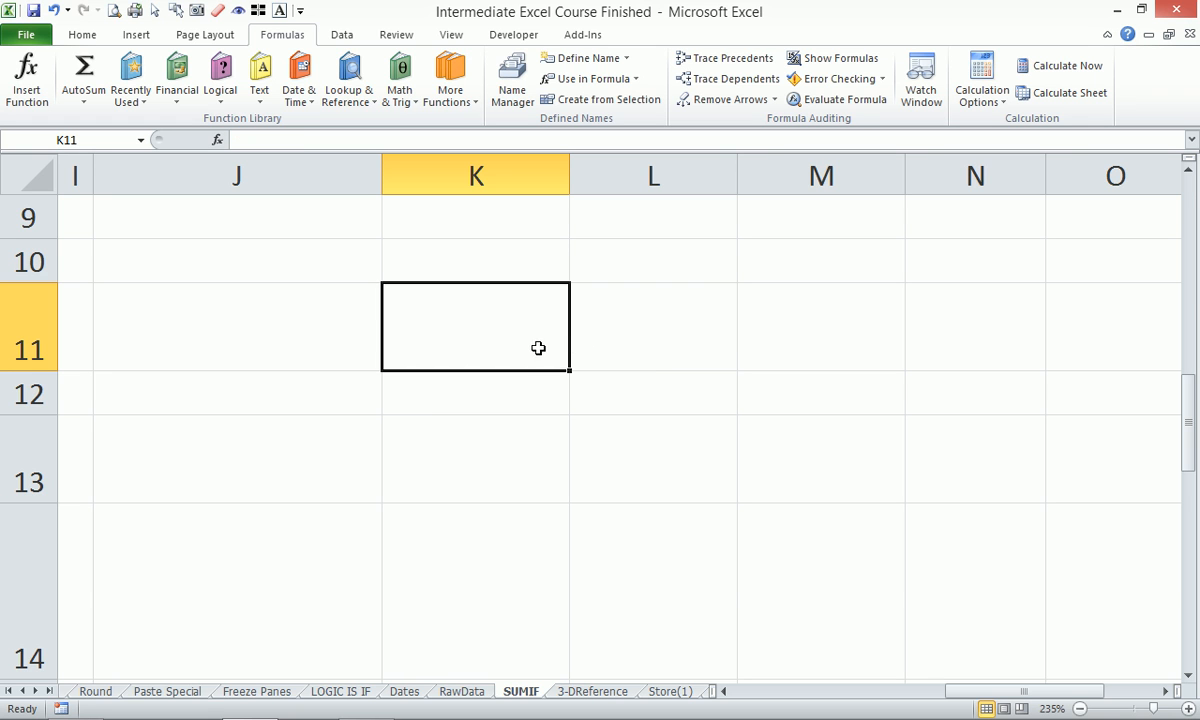
Scroll back to the sales rep tables and start typing =sumi in F2.
scroll(530, 358, up, 3)
drag(997, 692, 810, 696)
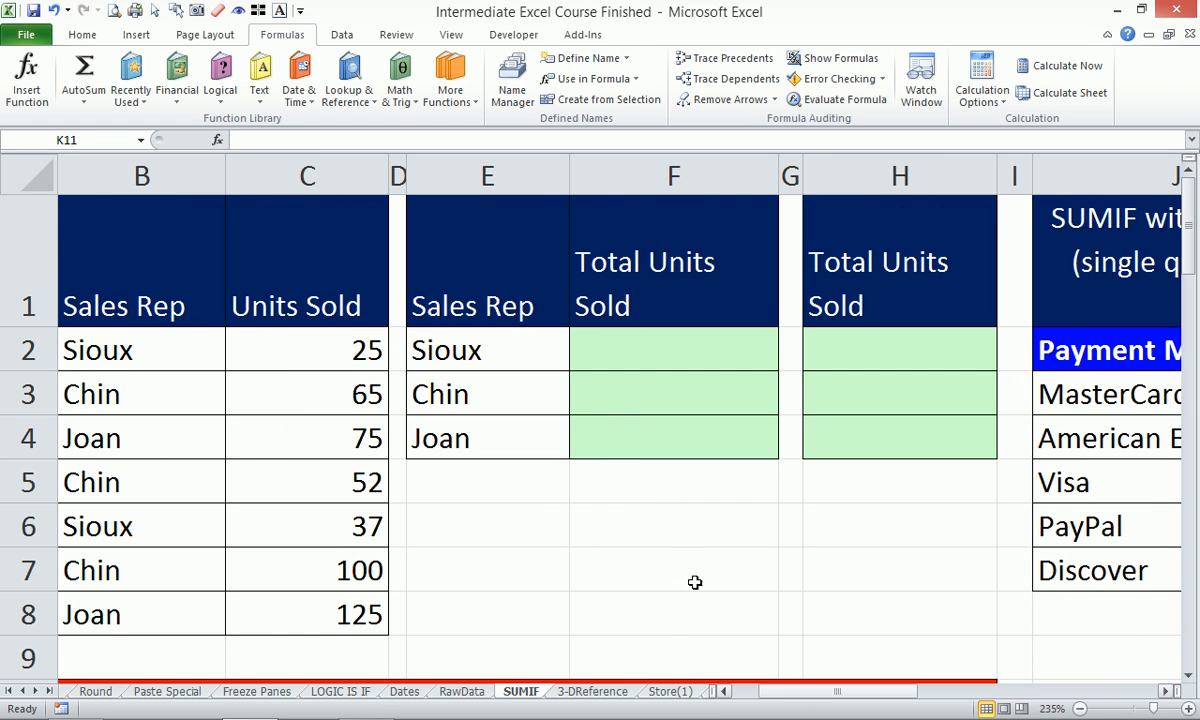
click(654, 354)
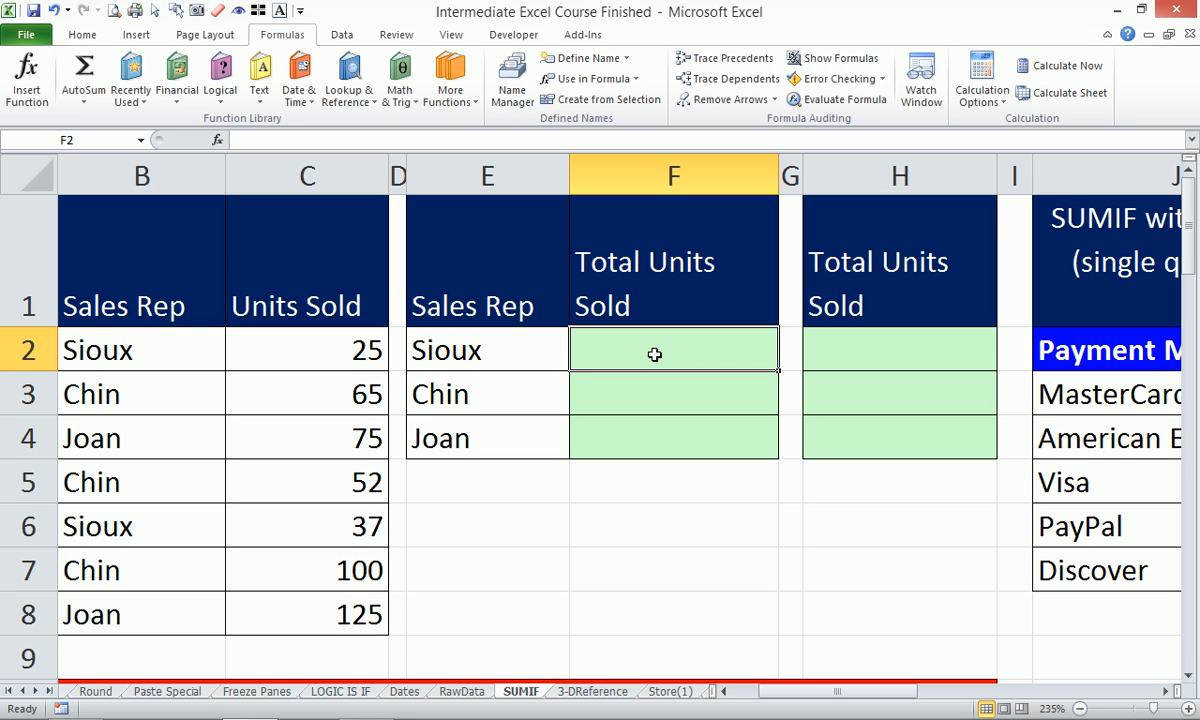
text(=)
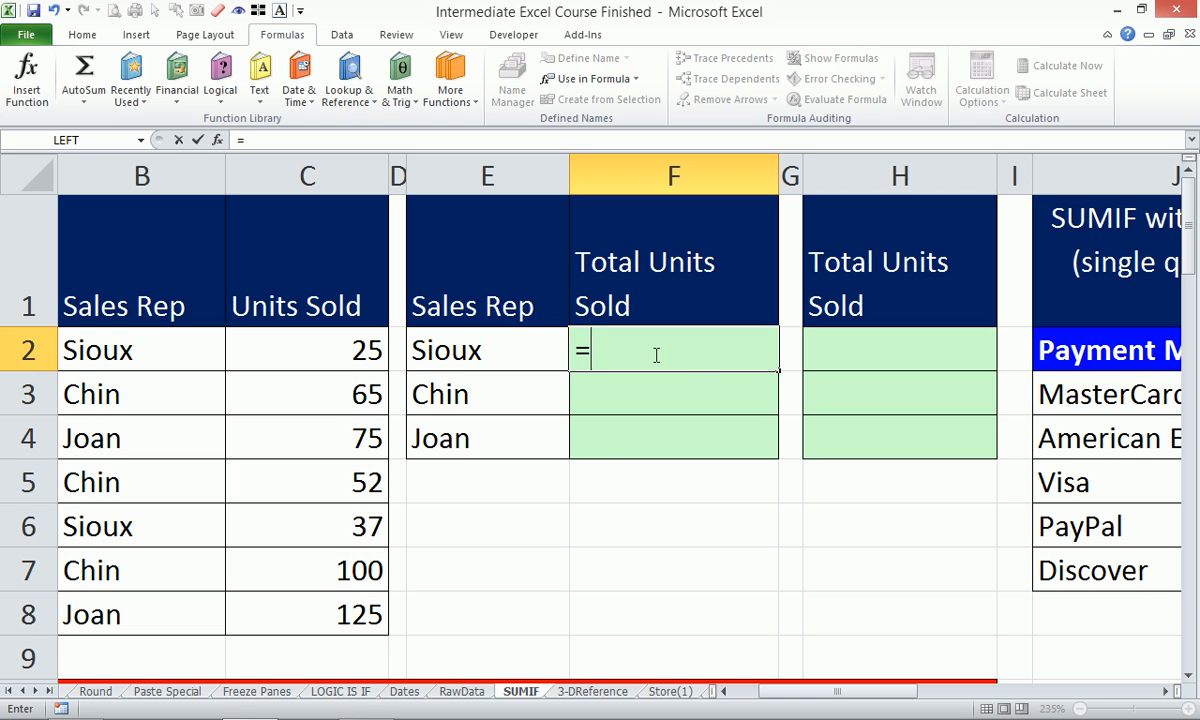
text(sum)
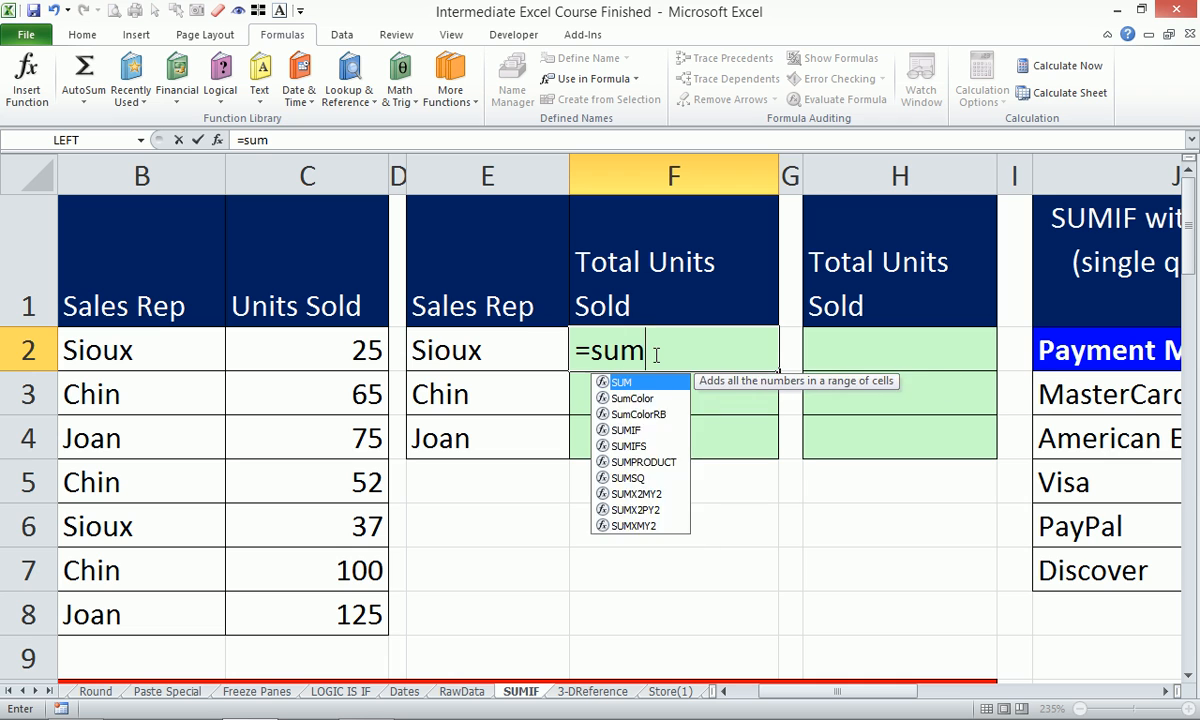
text(i)
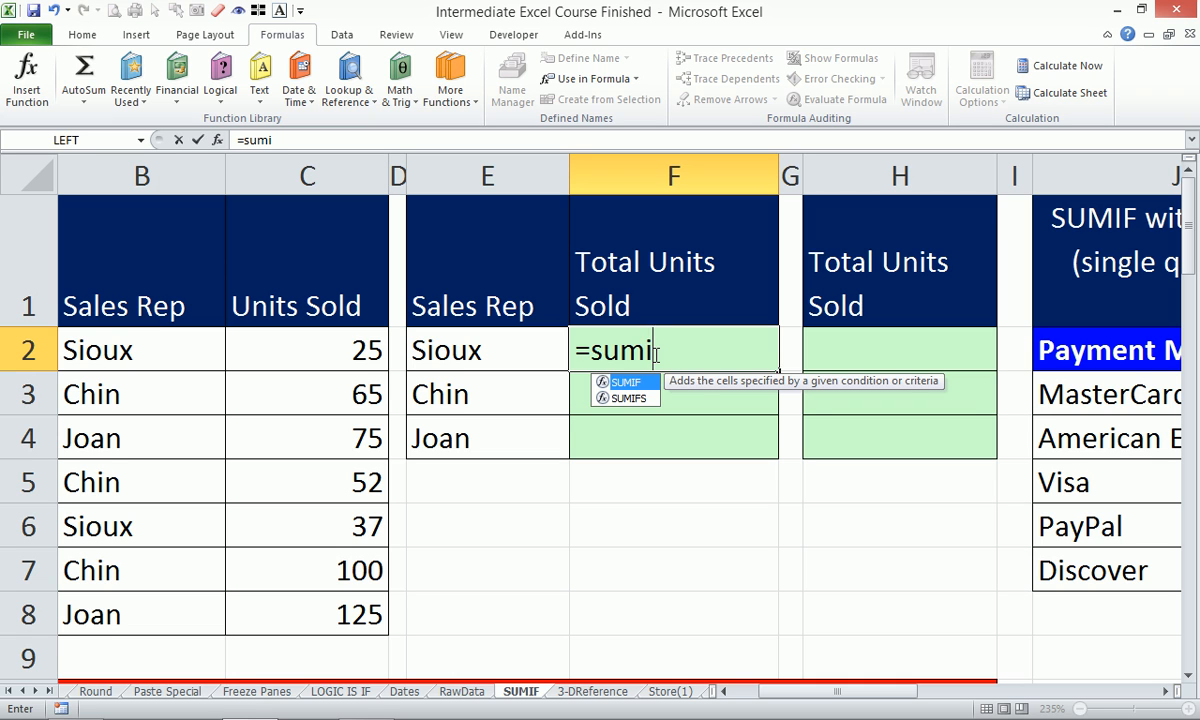
Choose SUMIFS rather than SUMIF from the autocomplete list for F2's formula.
key(Down)
key(Tab)
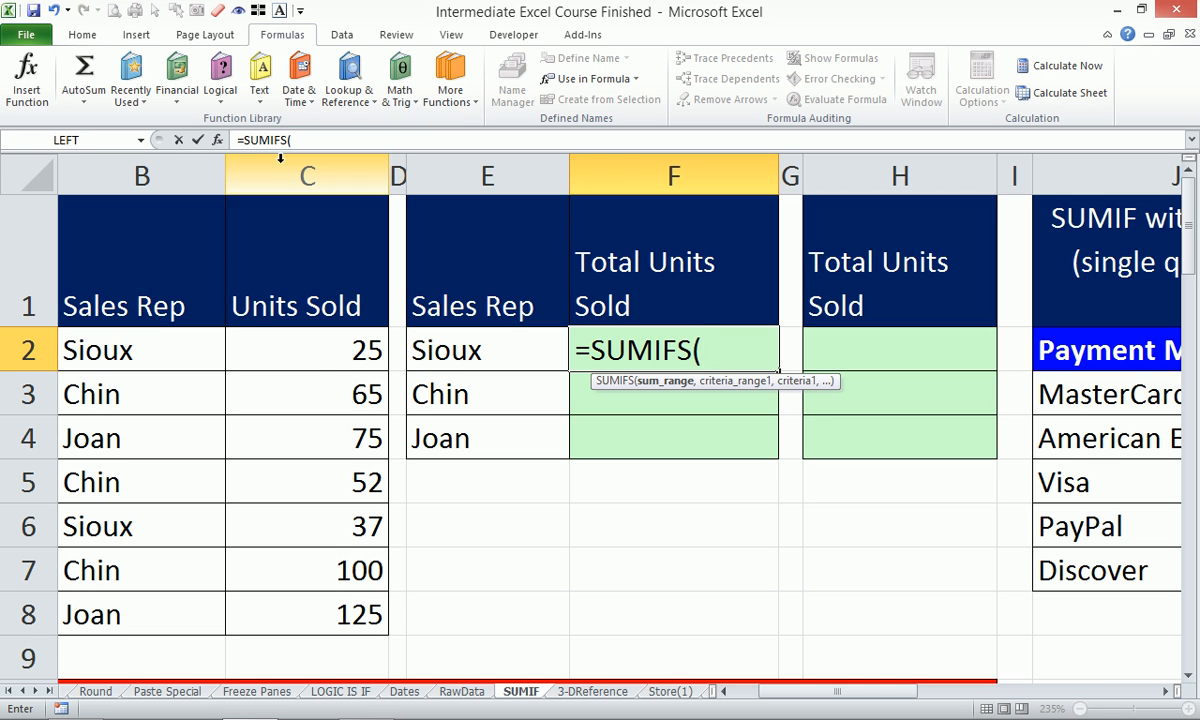
Complete F2 as =SUMIFS(C:C,B:B,E2), giving Sioux a total of 62 units.
drag(331, 343, 316, 635)
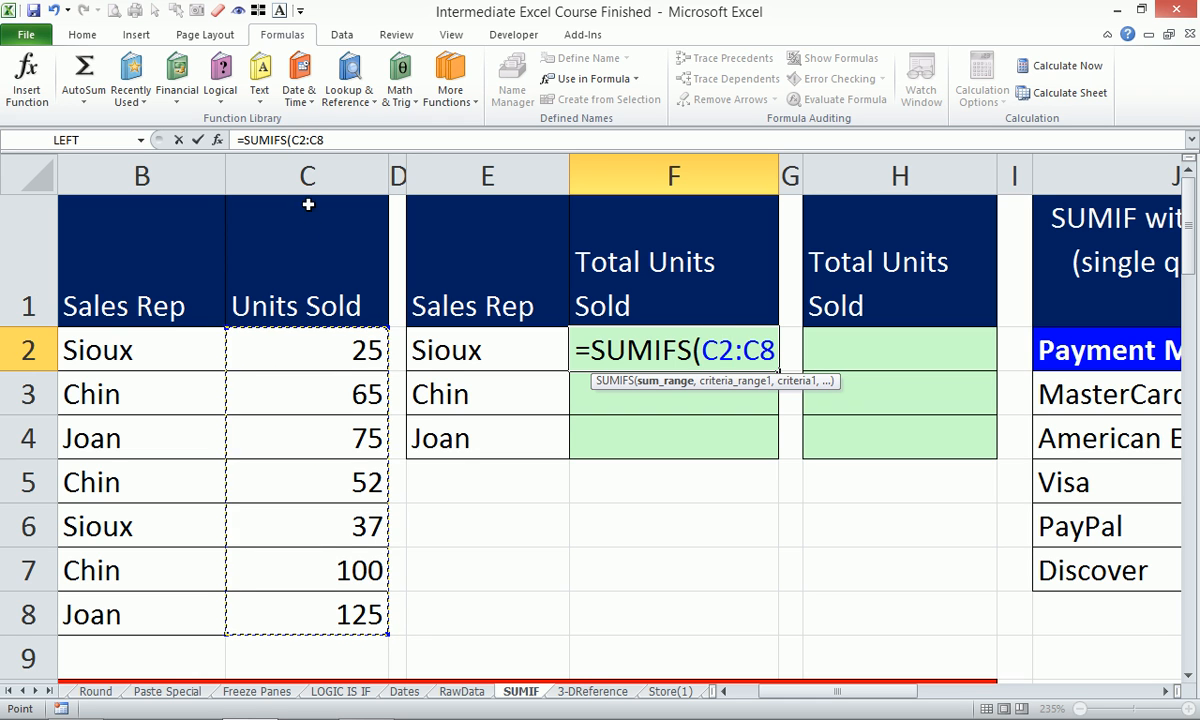
click(311, 175)
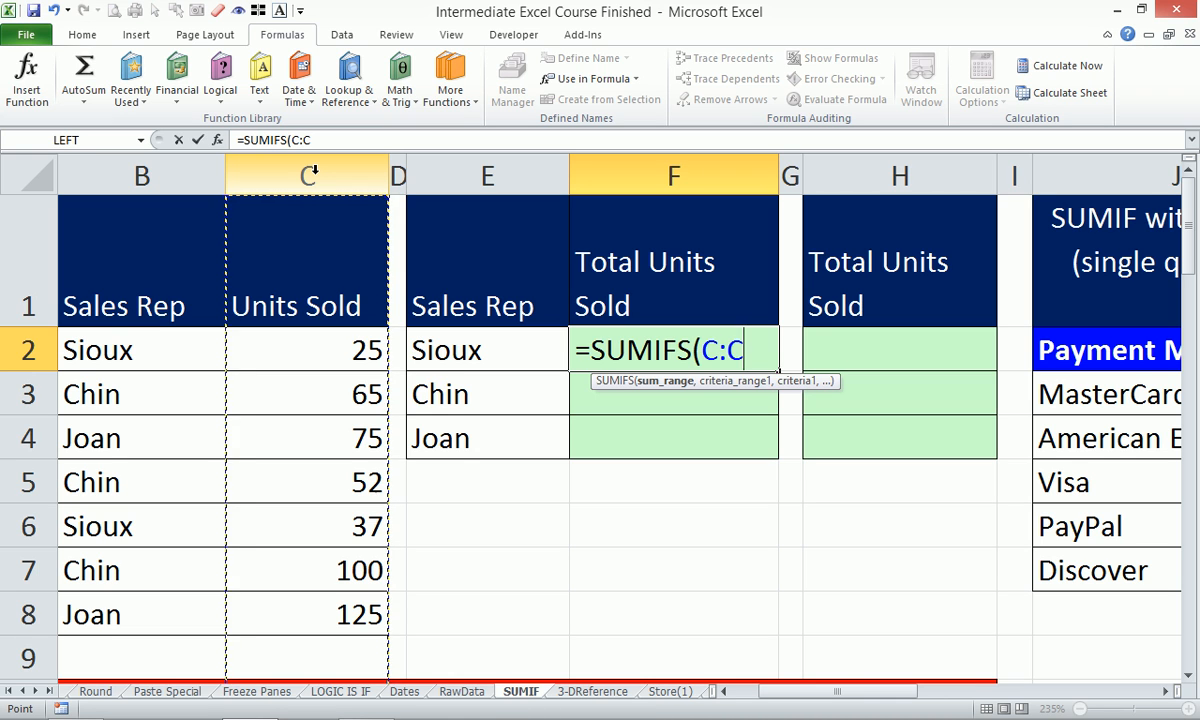
text(,)
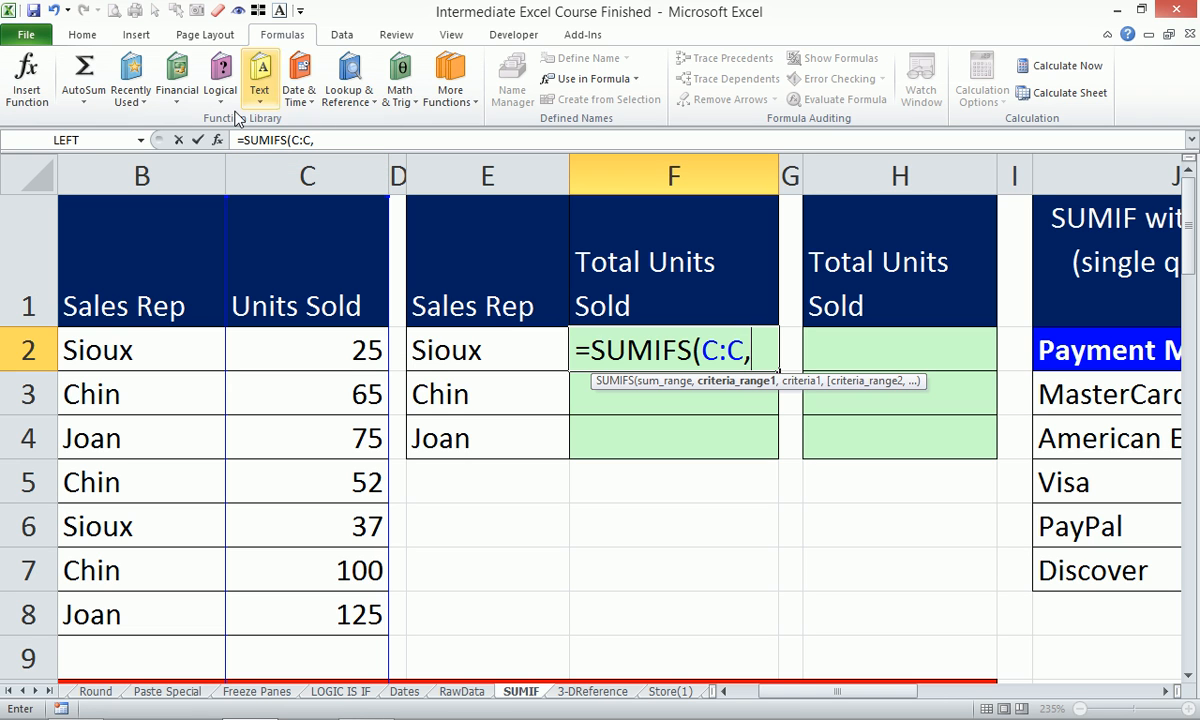
click(152, 175)
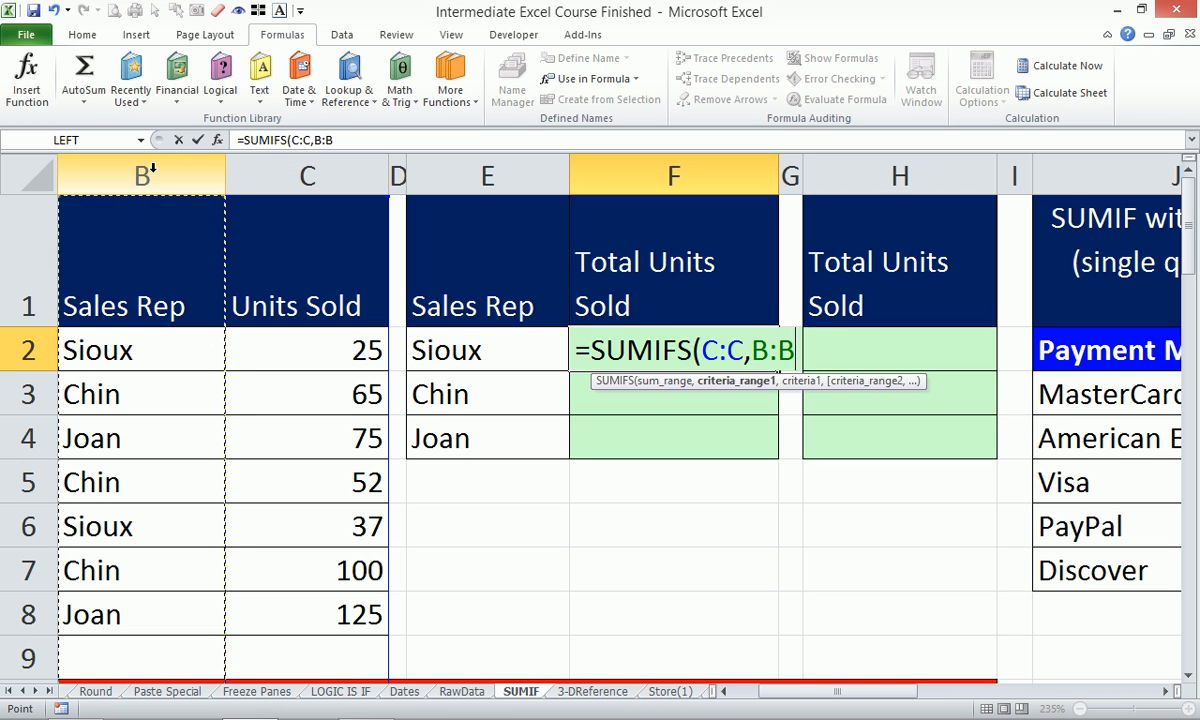
text(,)
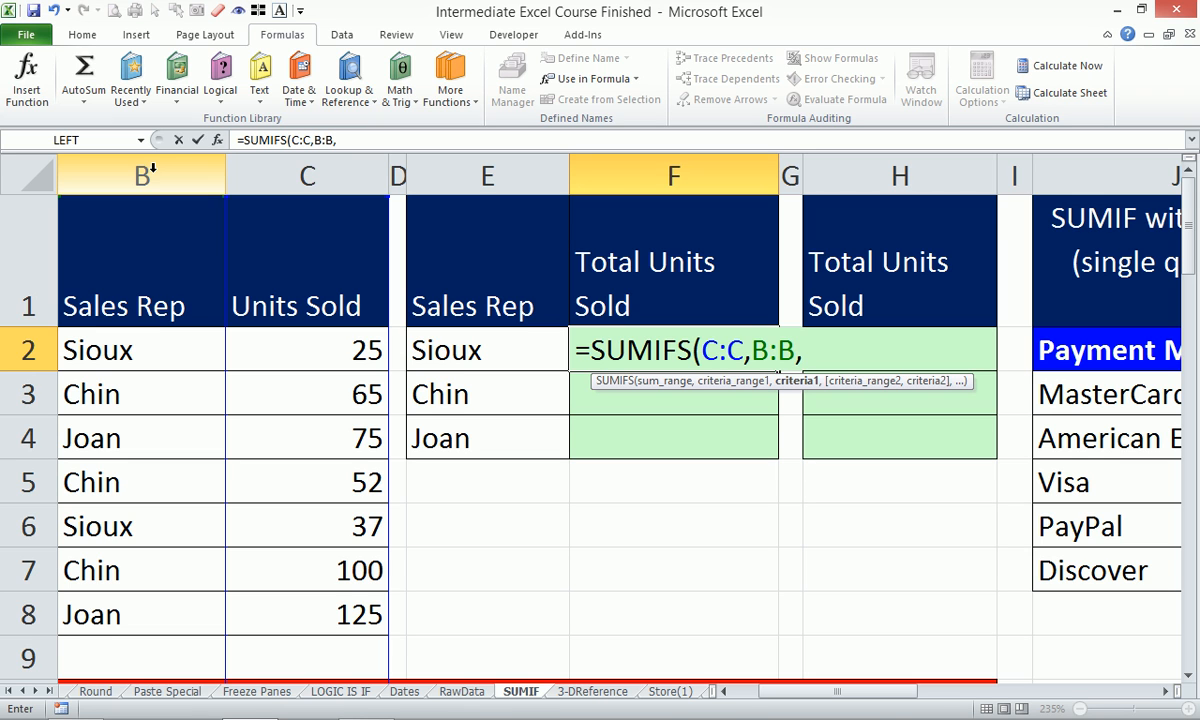
click(540, 351)
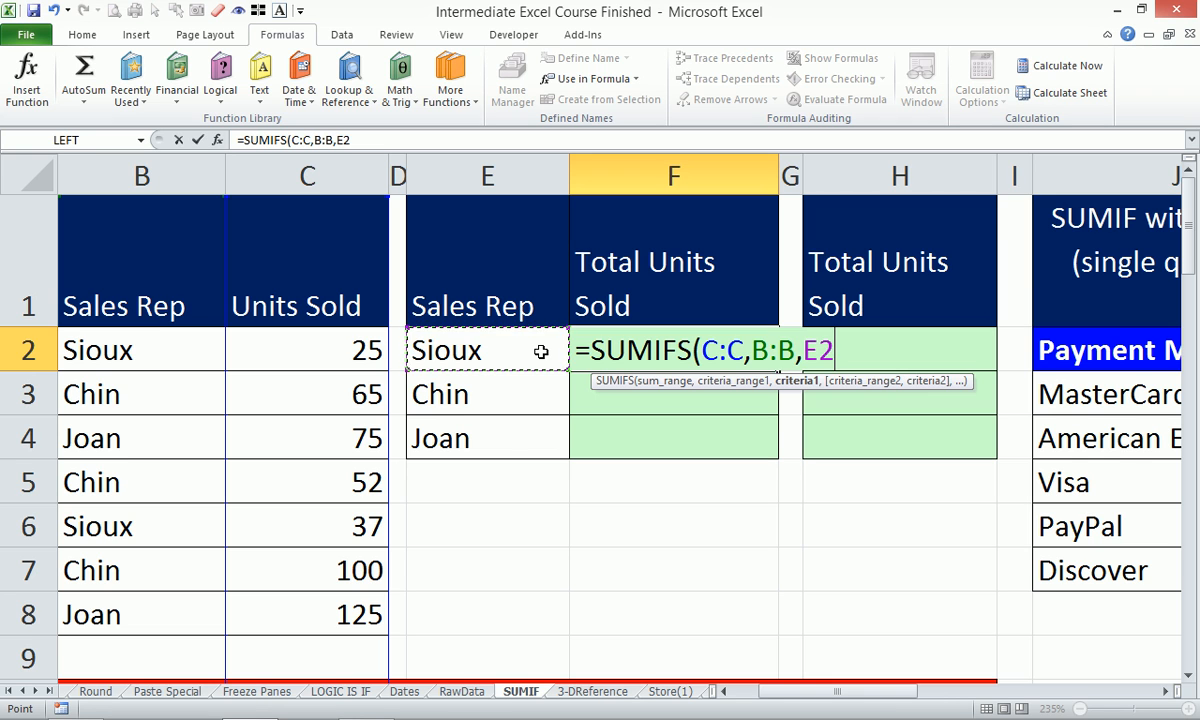
key(Return)
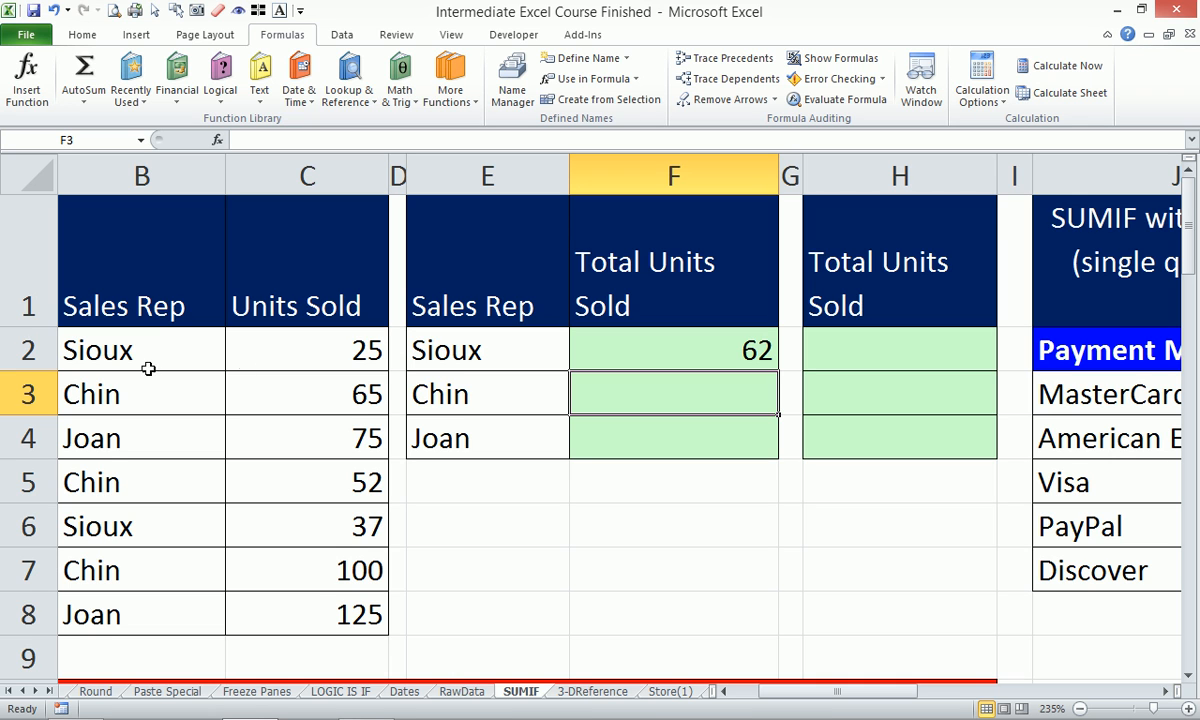
Fill F2's SUMIFS formula down to F4, giving Chin 217 and Joan 200.
click(333, 352)
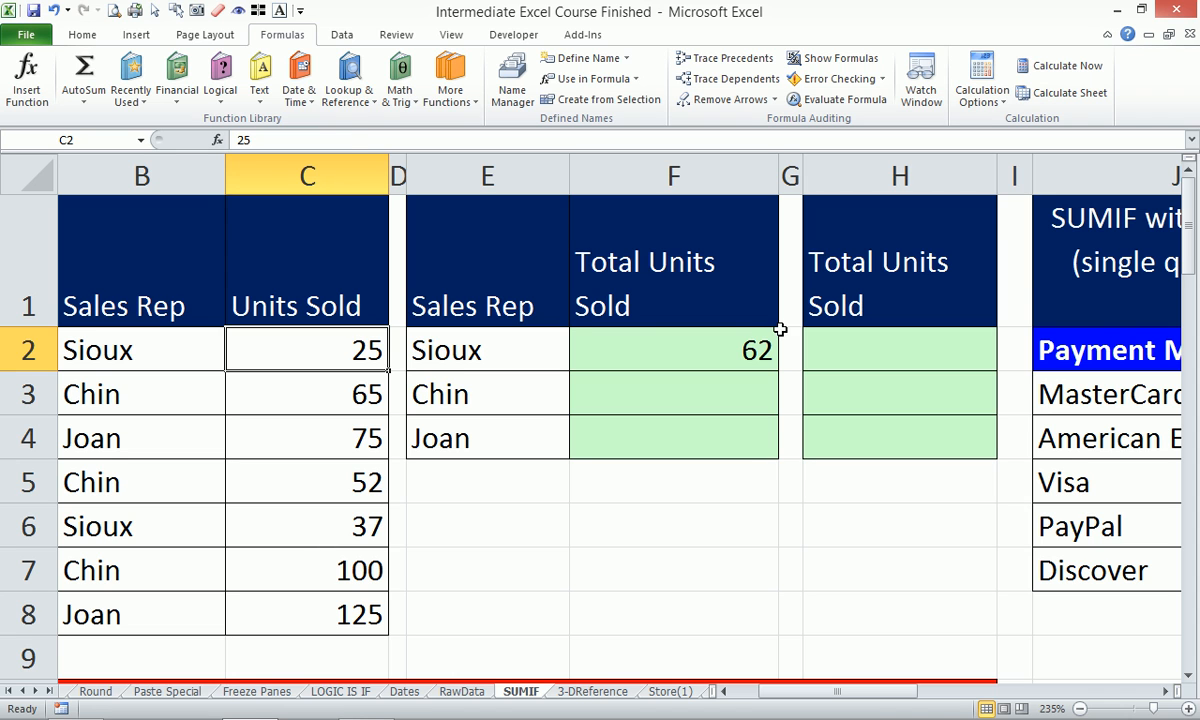
click(650, 340)
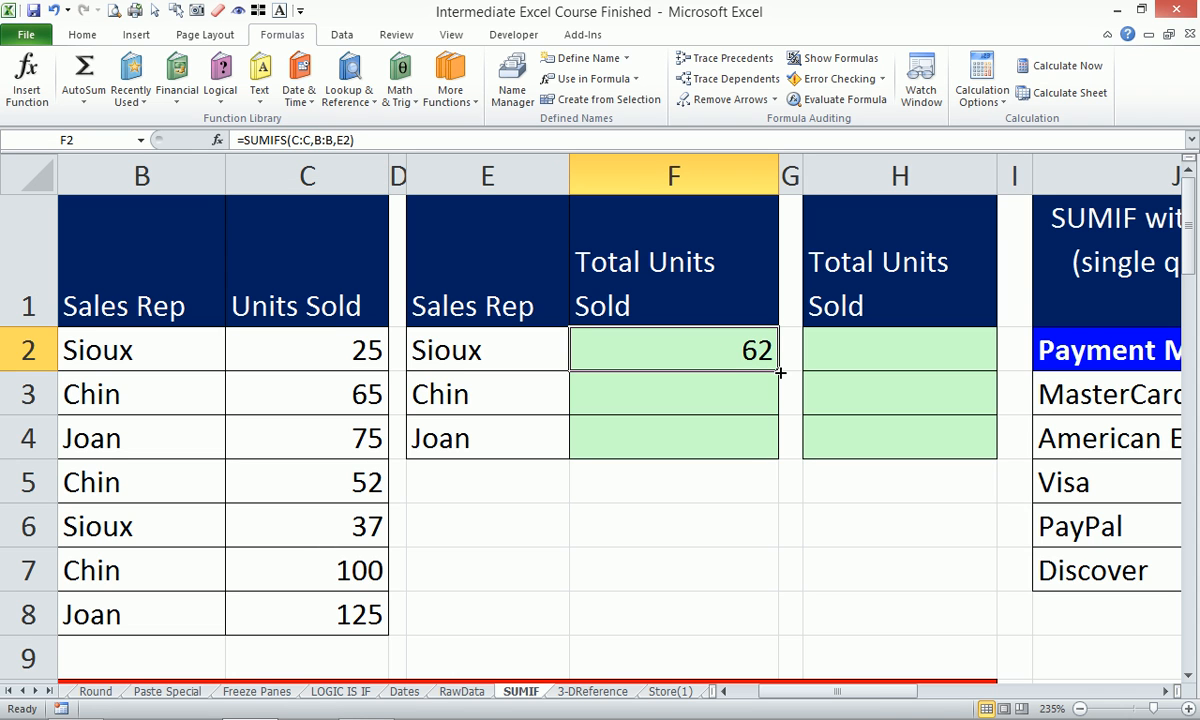
drag(780, 371, 778, 458)
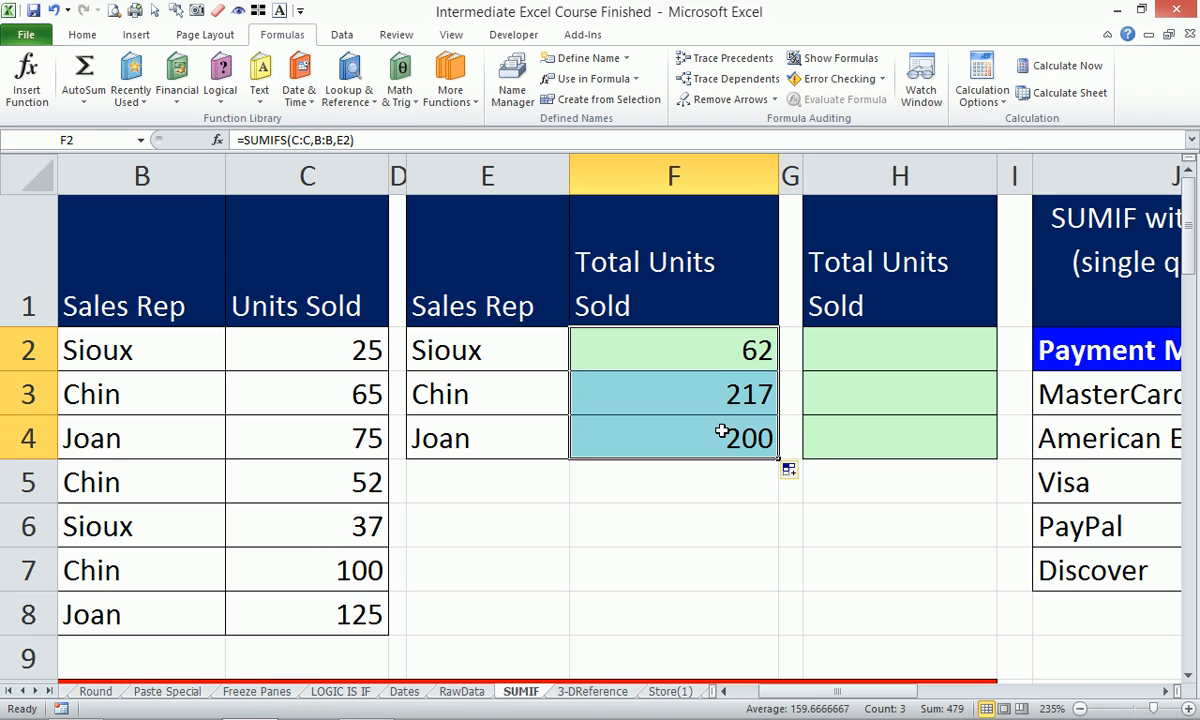
click(684, 390)
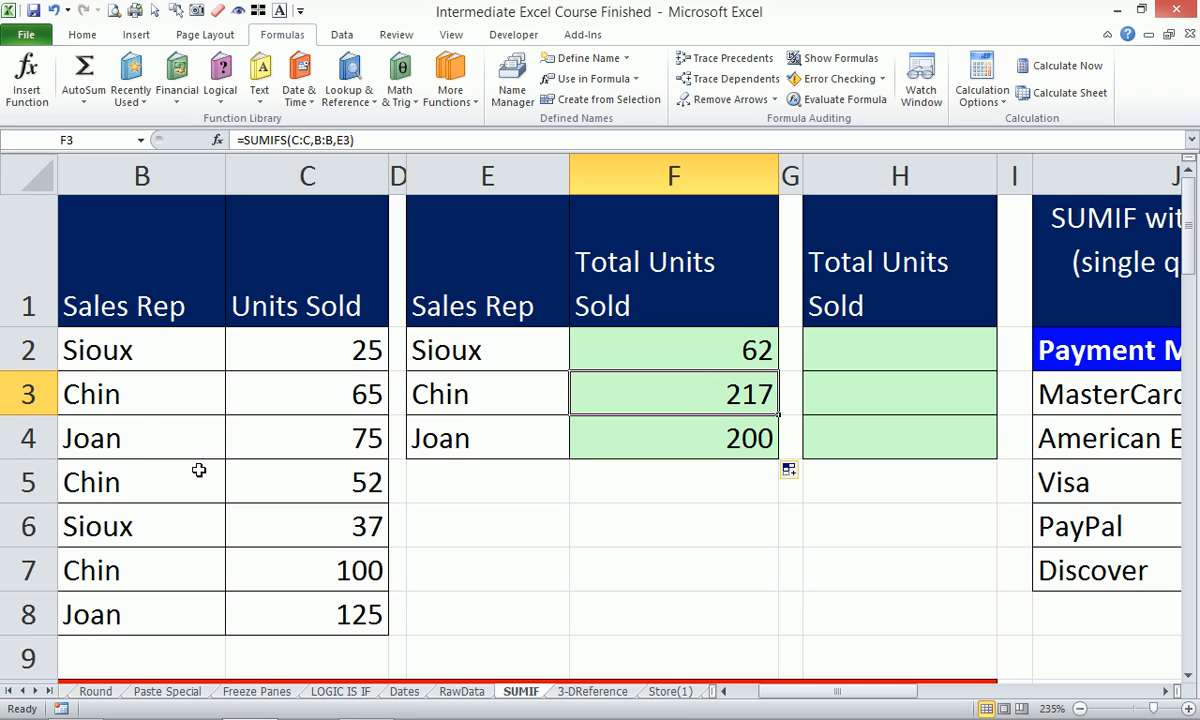
click(368, 395)
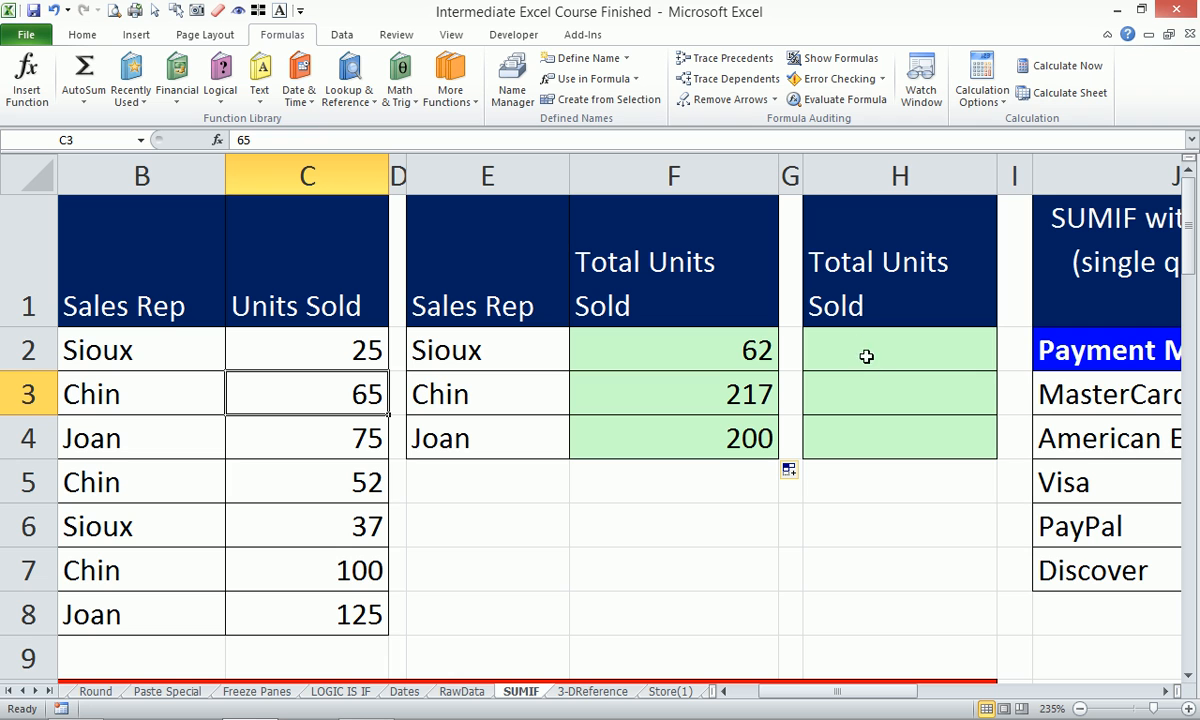
click(866, 390)
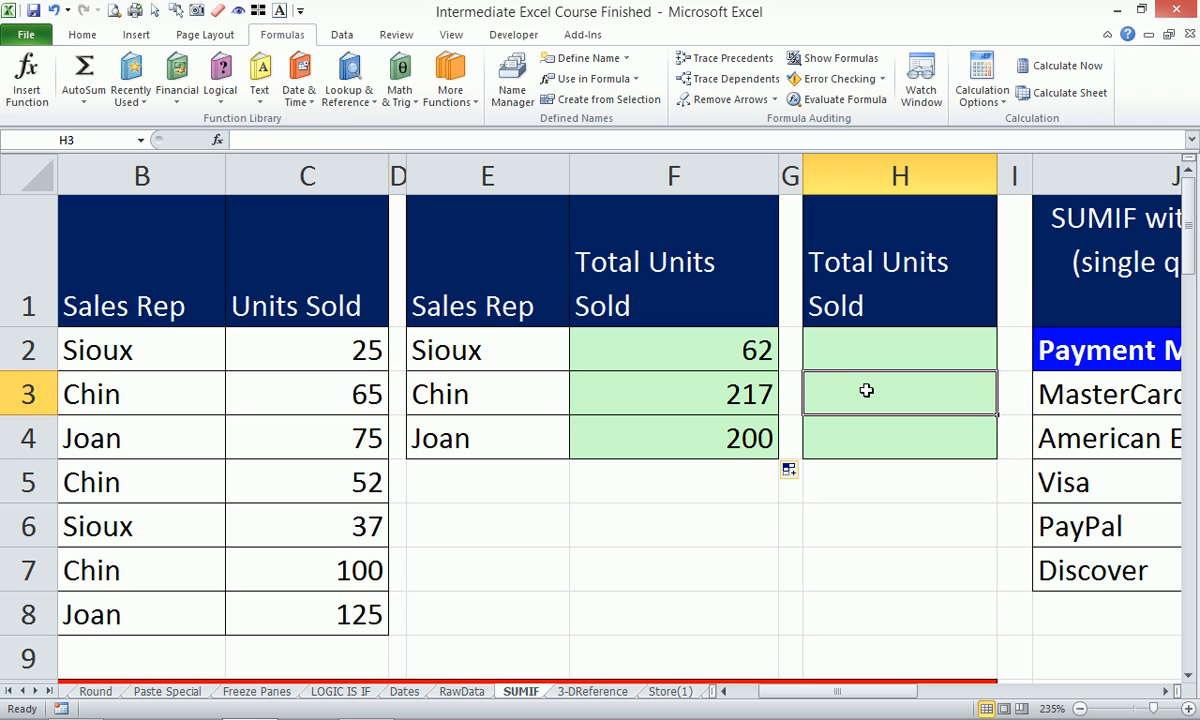
Enter =C3+C5+C7 in H3 to confirm Chin's three sales total 217.
text(=)
click(343, 392)
text(+)
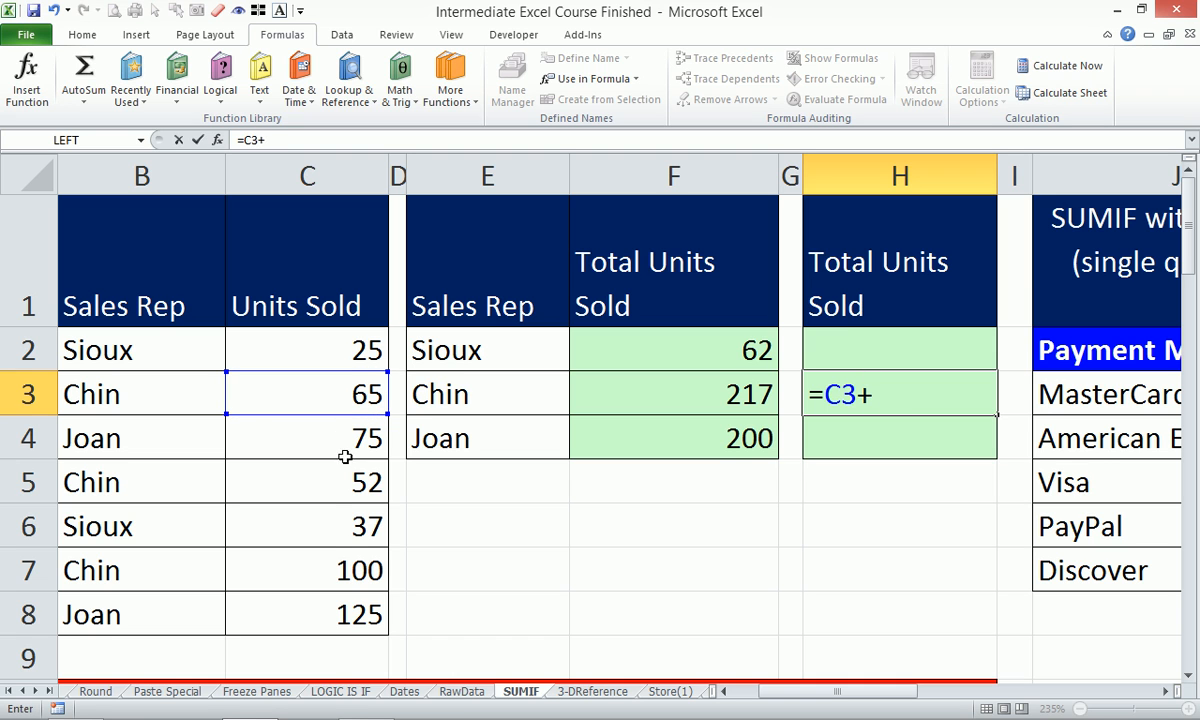
click(323, 490)
text(+)
click(343, 570)
key(Return)
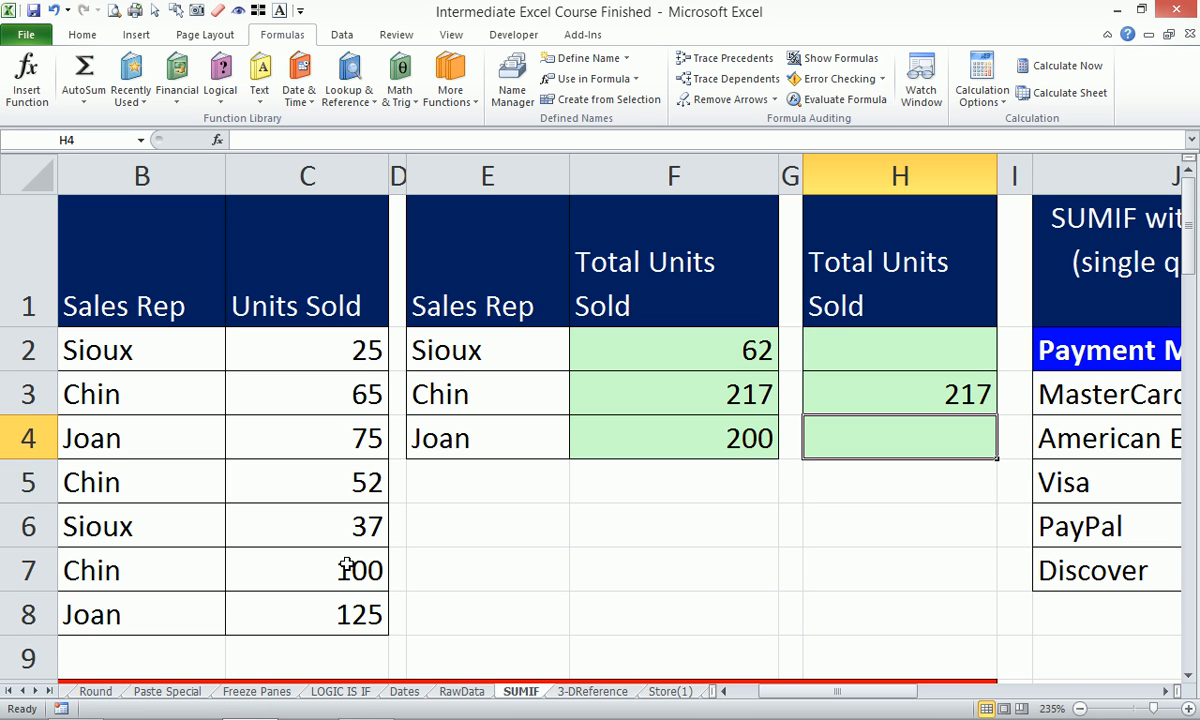
Change the rep in B4 from Joan to Chin.
click(164, 441)
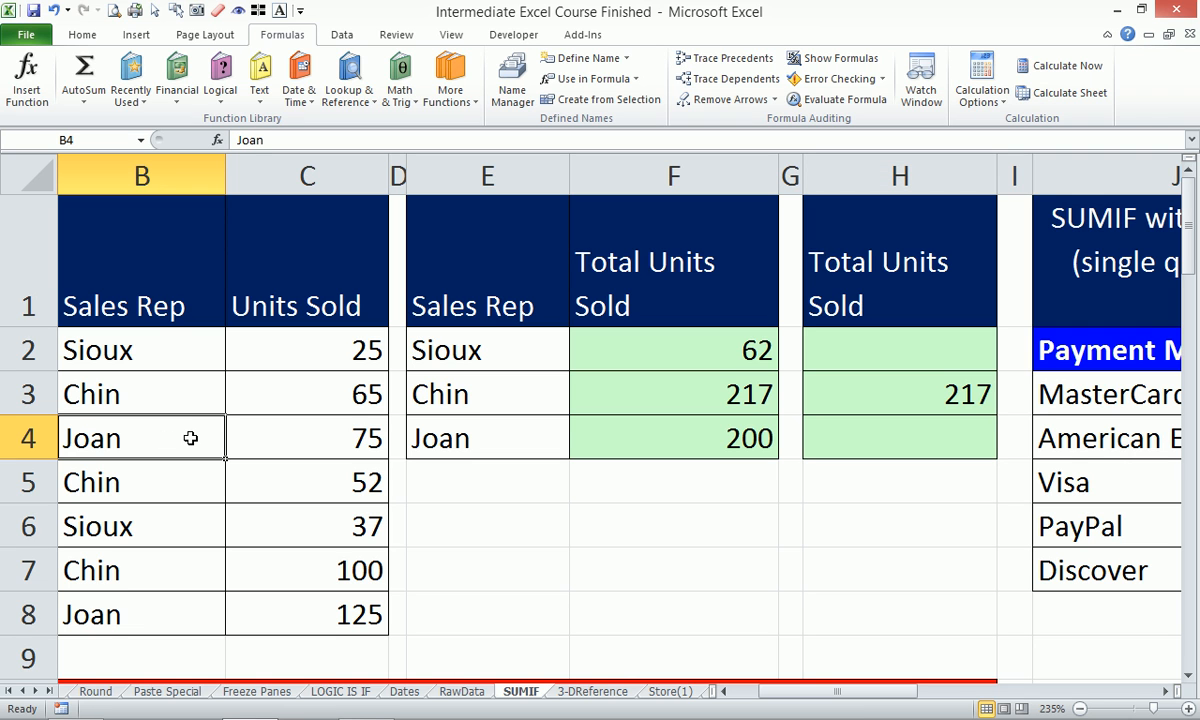
text(Chin)
key(Return)
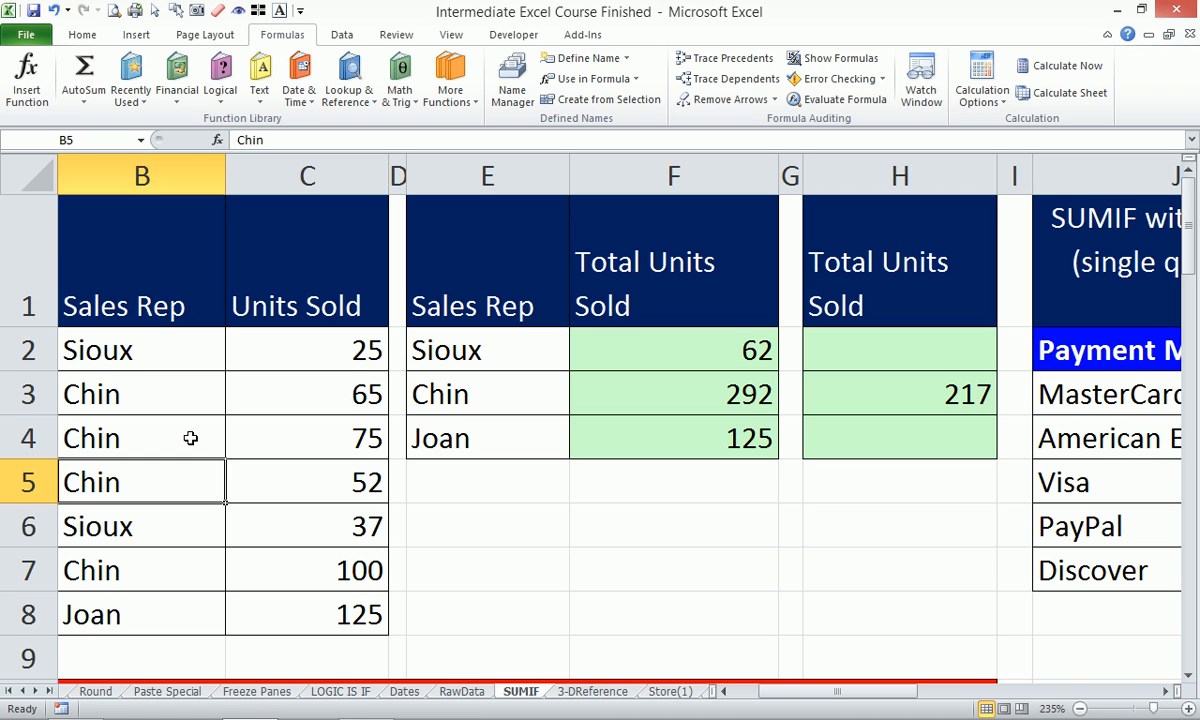
Rename the H1 heading to Count.
click(897, 301)
text(Co)
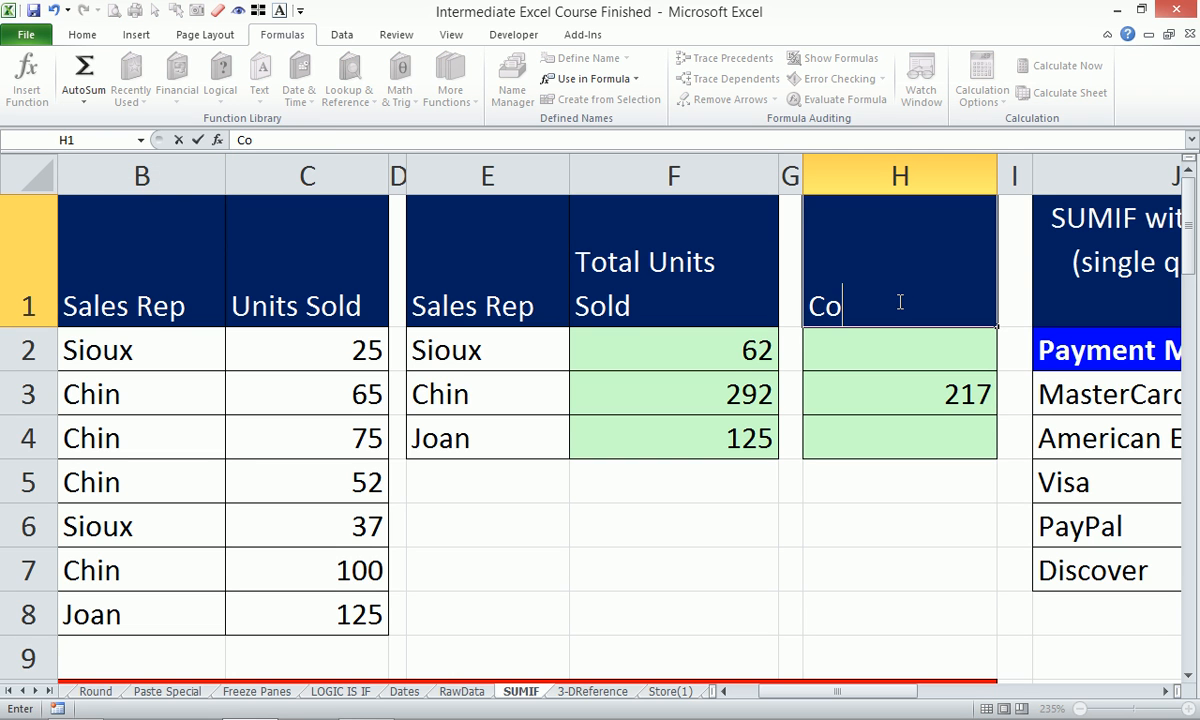
key(BackSpace)
text(ount)
key(Return)
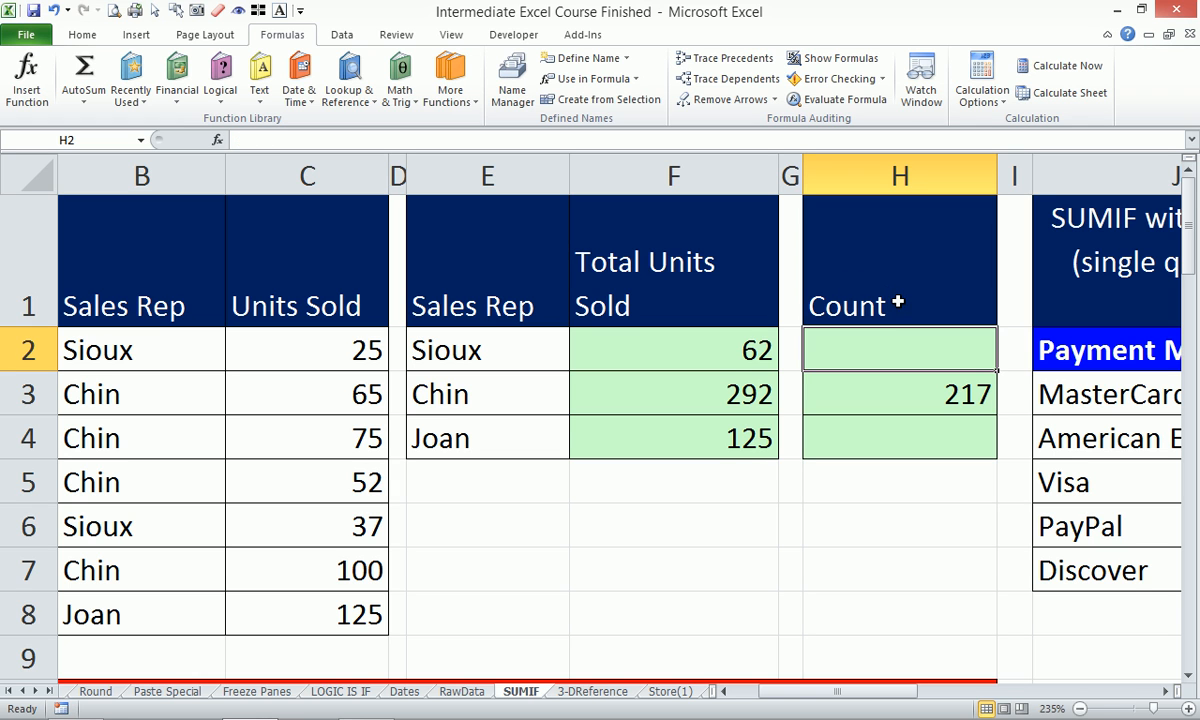
Begin a COUNTIFS formula in H2, switching from COUNTIF via autocomplete.
click(494, 349)
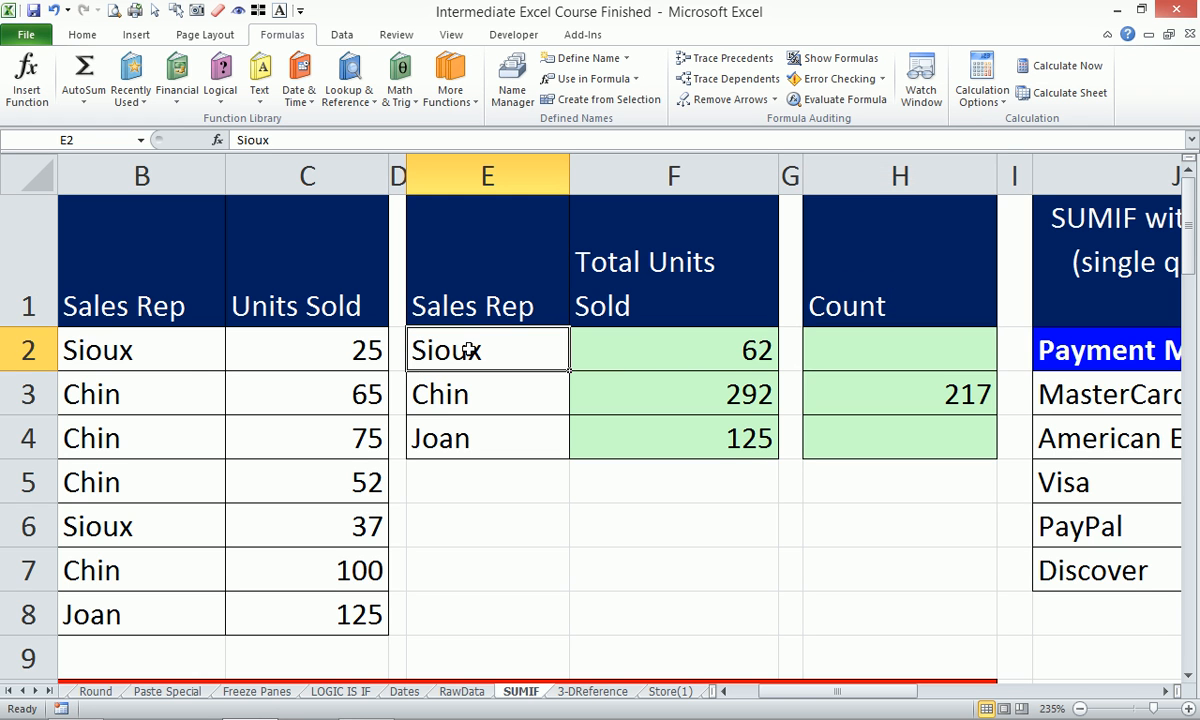
mouse_move(862, 340)
mouse_down()
mouse_move(849, 391)
mouse_move(921, 433)
mouse_up()
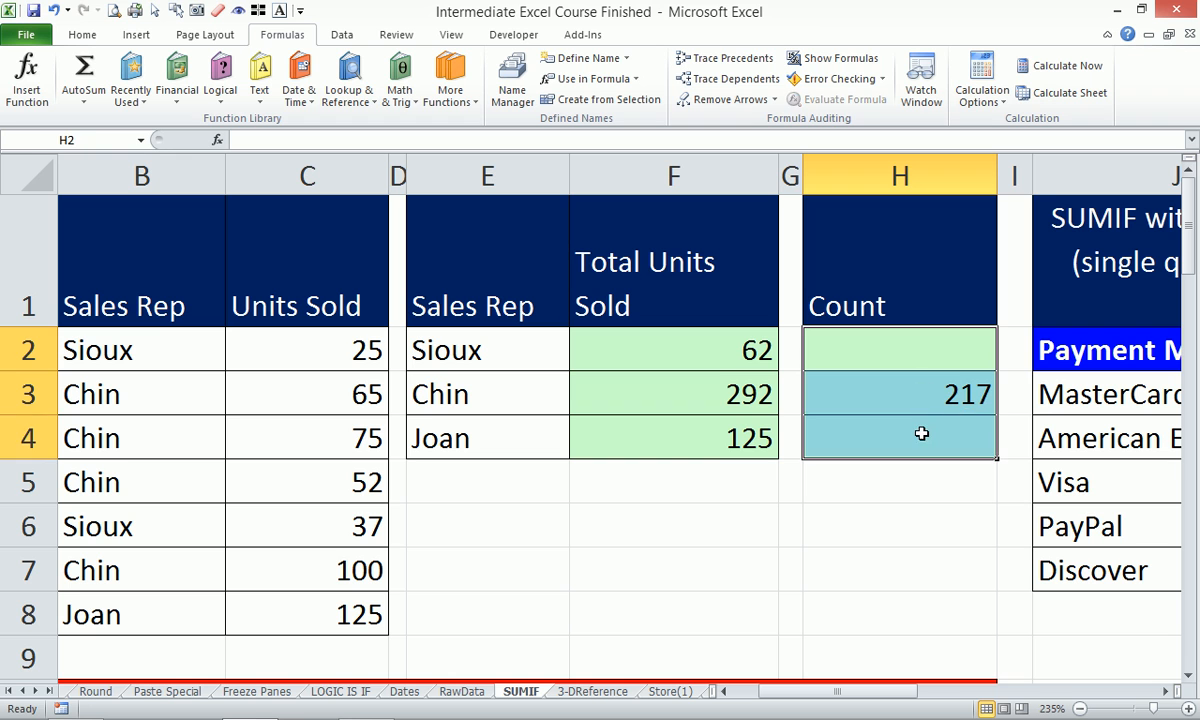
click(908, 345)
text(=)
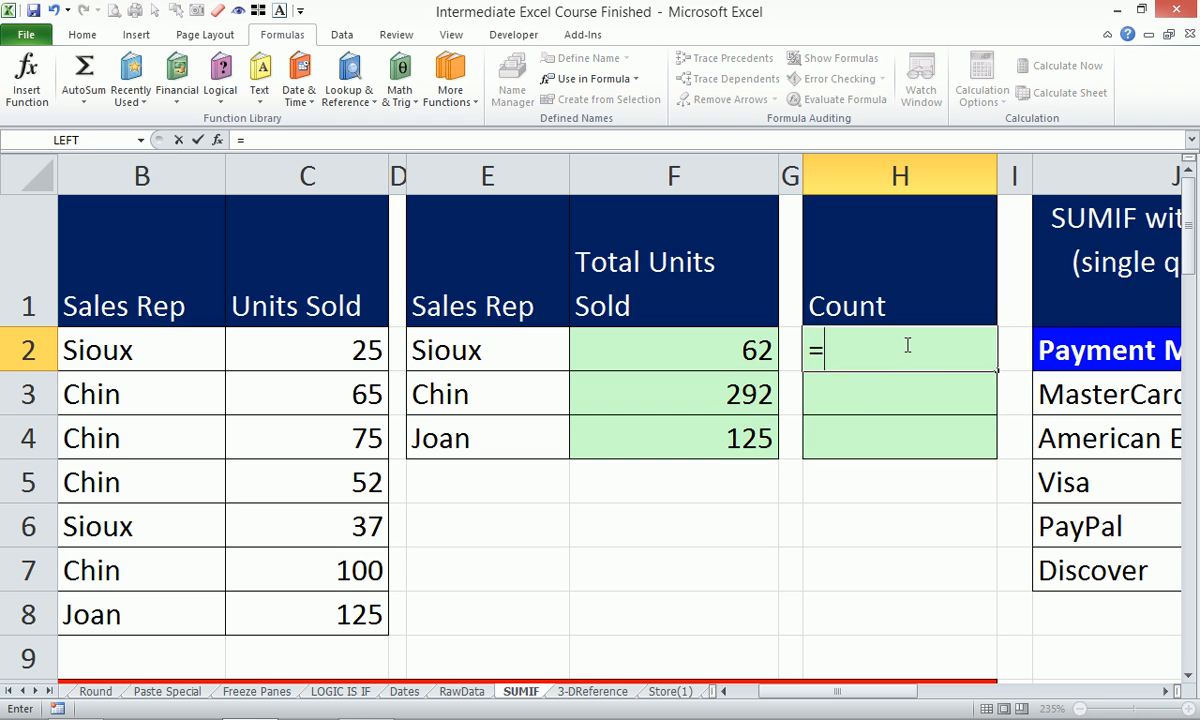
text(count)
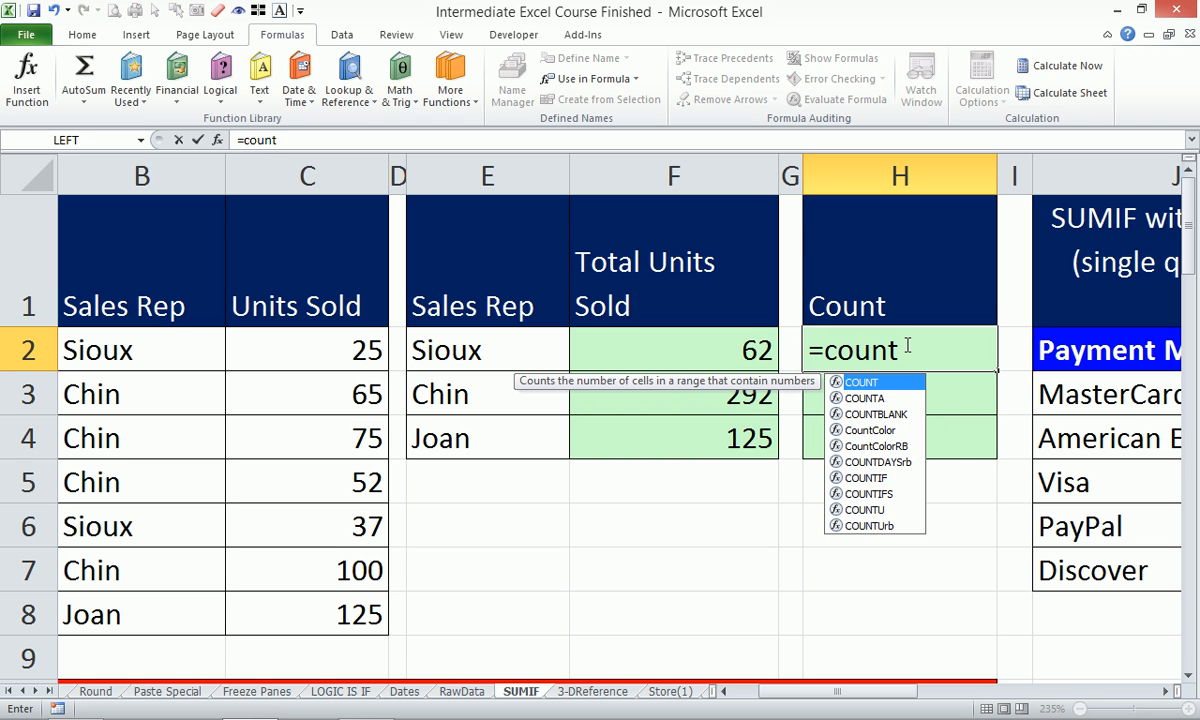
key(Down)
key(Down)
key(Down)
key(Down)
key(Down)
key(Down)
key(Down)
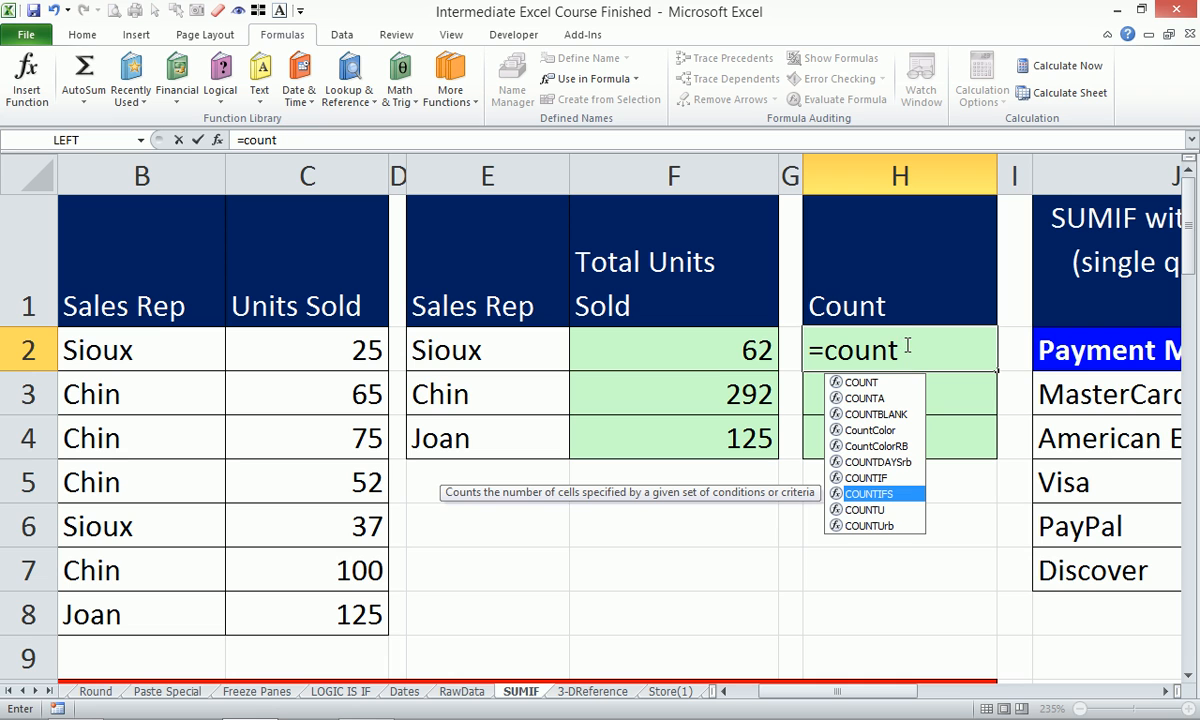
text(if)
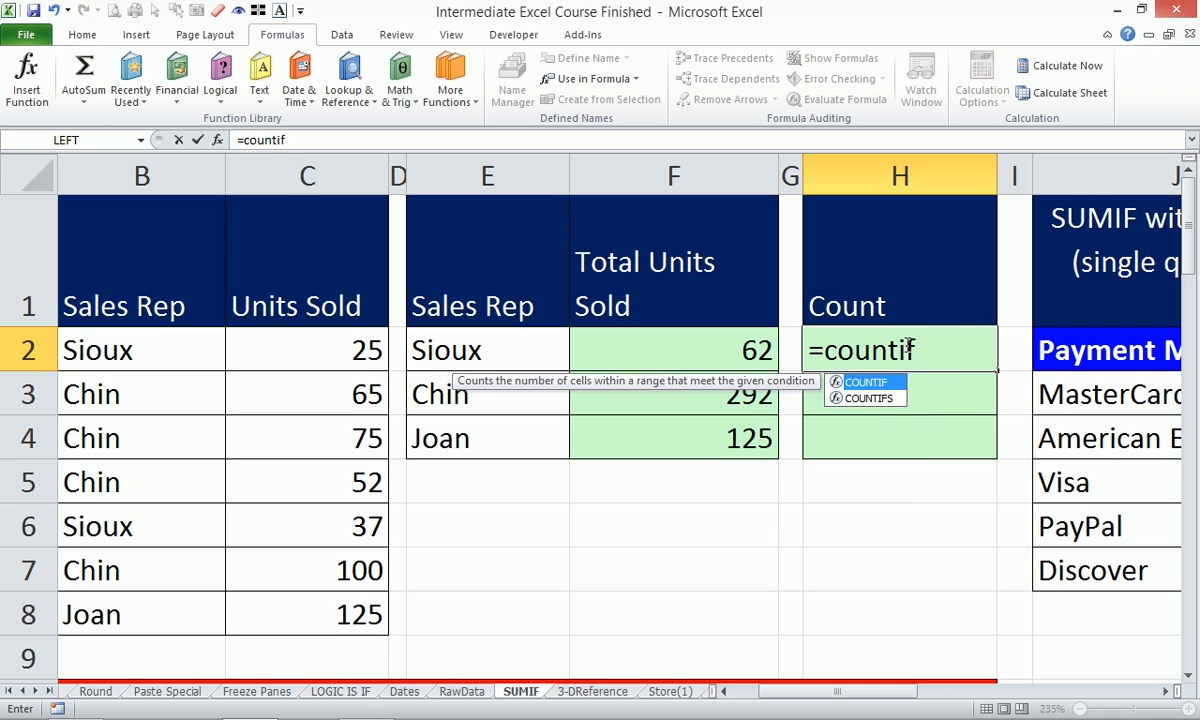
key(Tab)
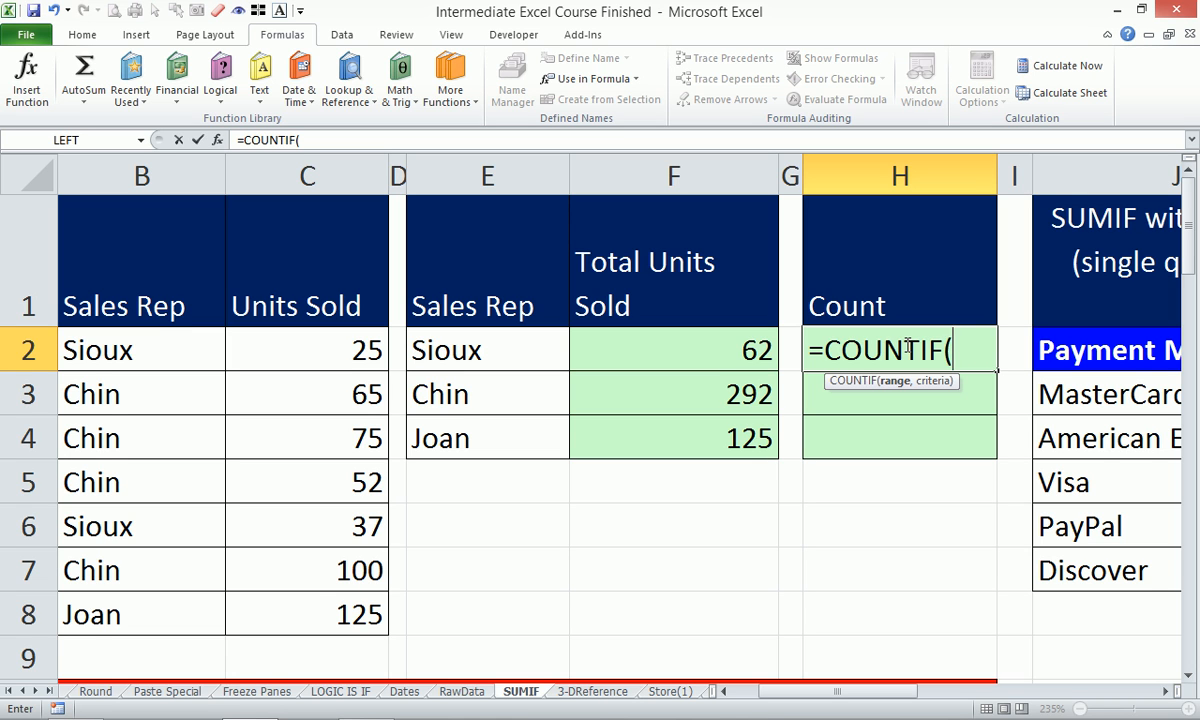
key(BackSpace)
text(s)
key(Tab)
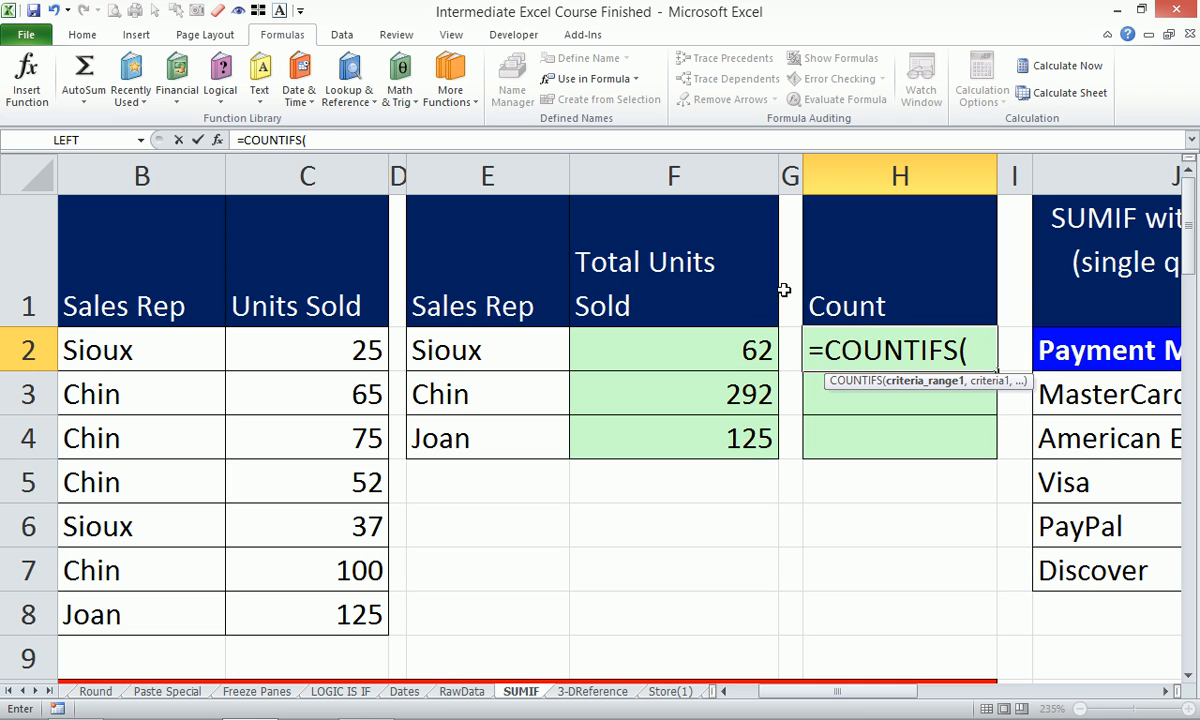
Finish H2 as =COUNTIFS(B:B,E2) and fill it to H4, giving counts 2, 4, 1.
click(129, 160)
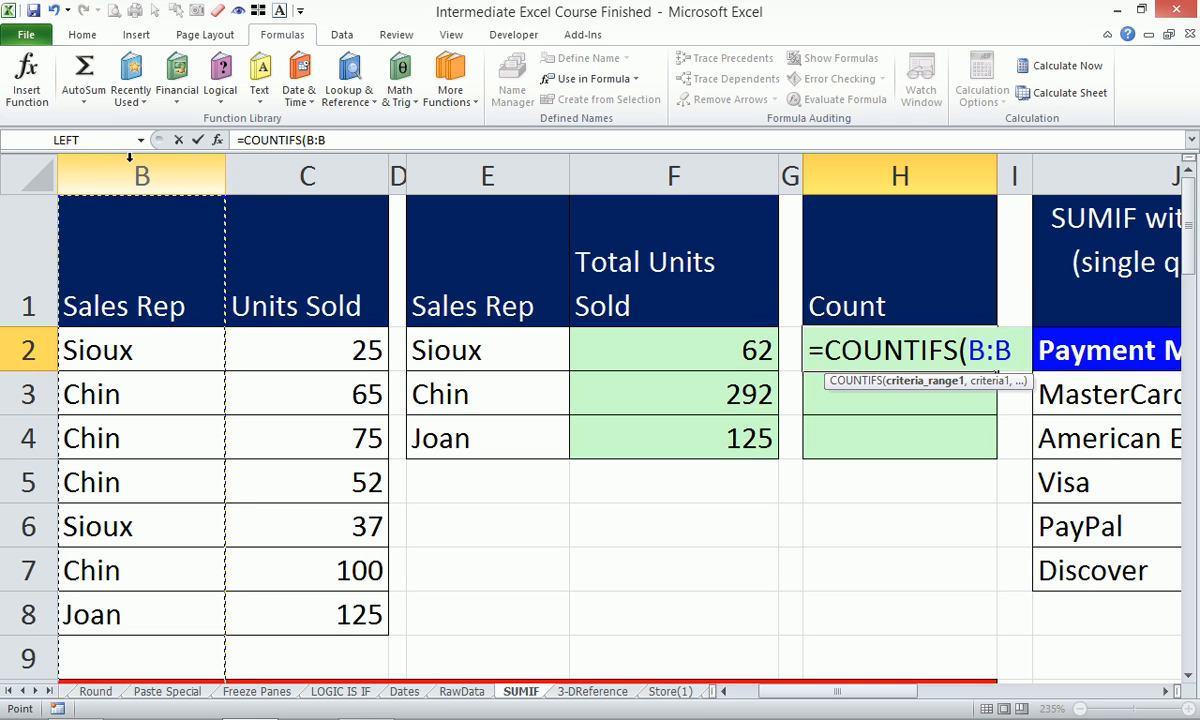
text(,)
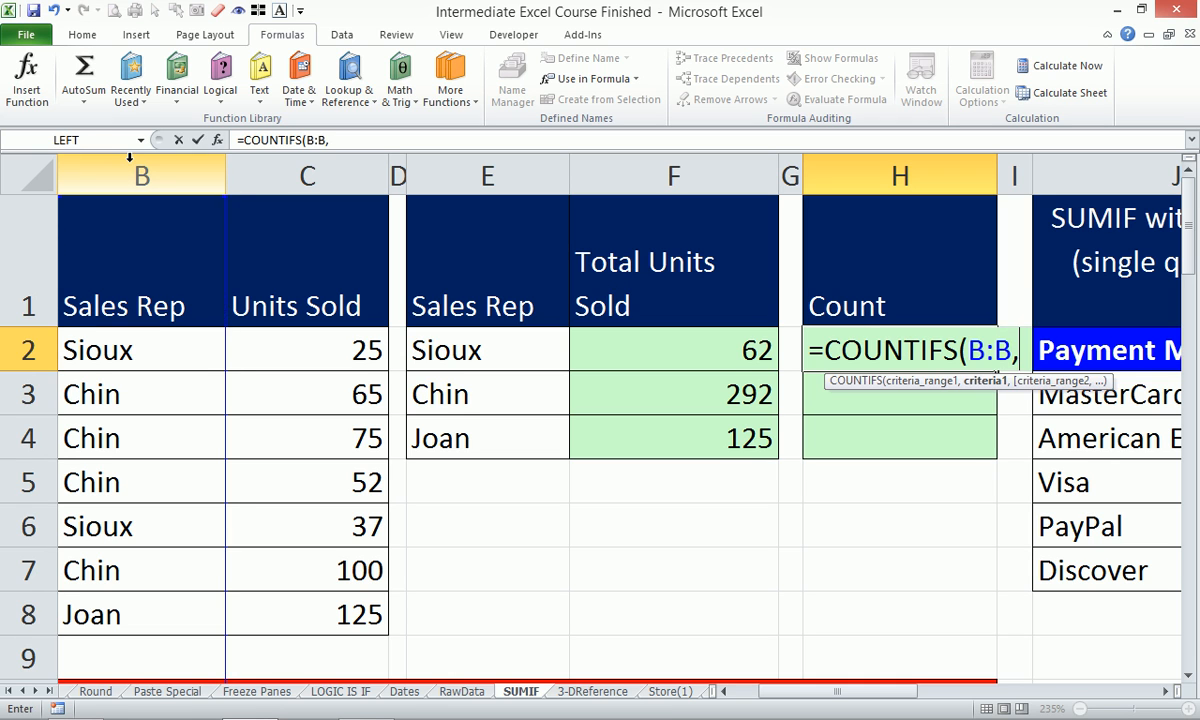
click(505, 351)
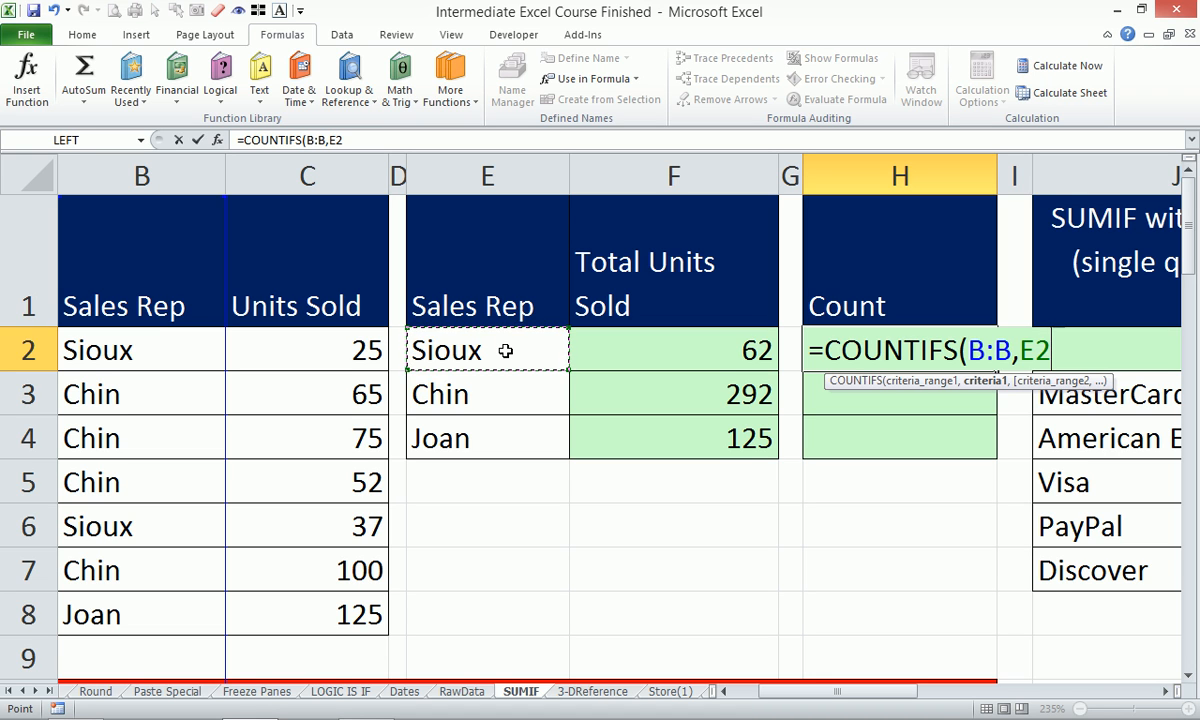
key(Return)
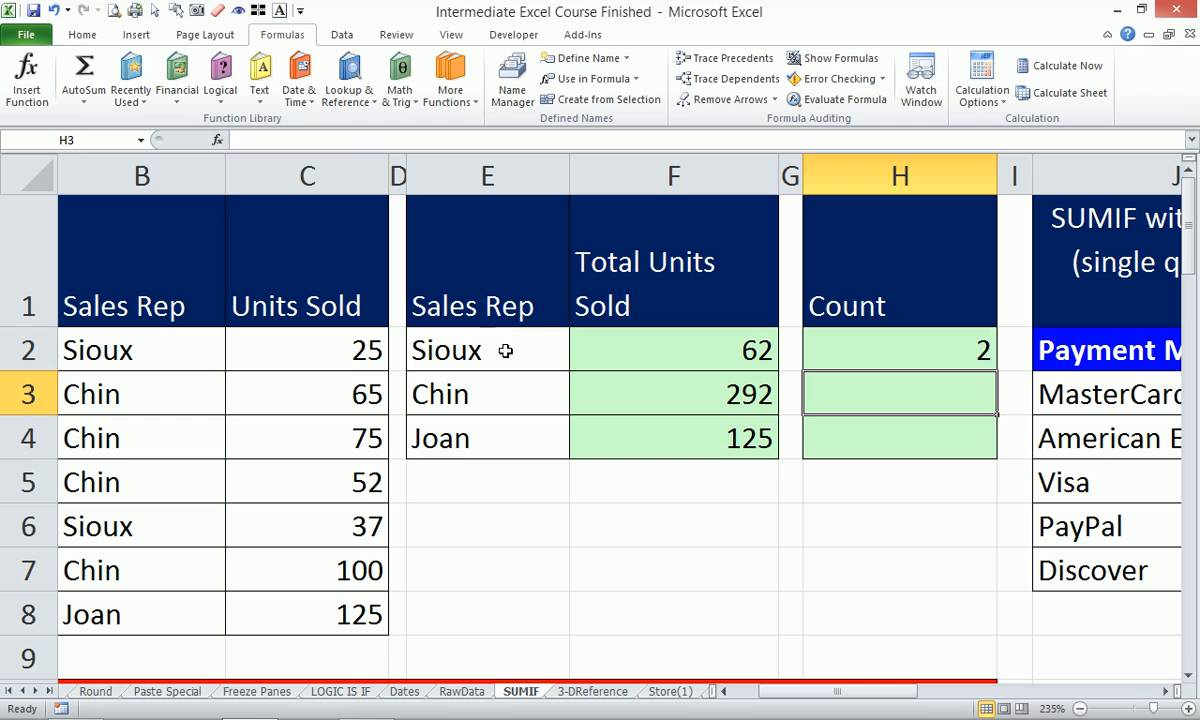
click(888, 338)
drag(996, 374, 931, 428)
click(951, 390)
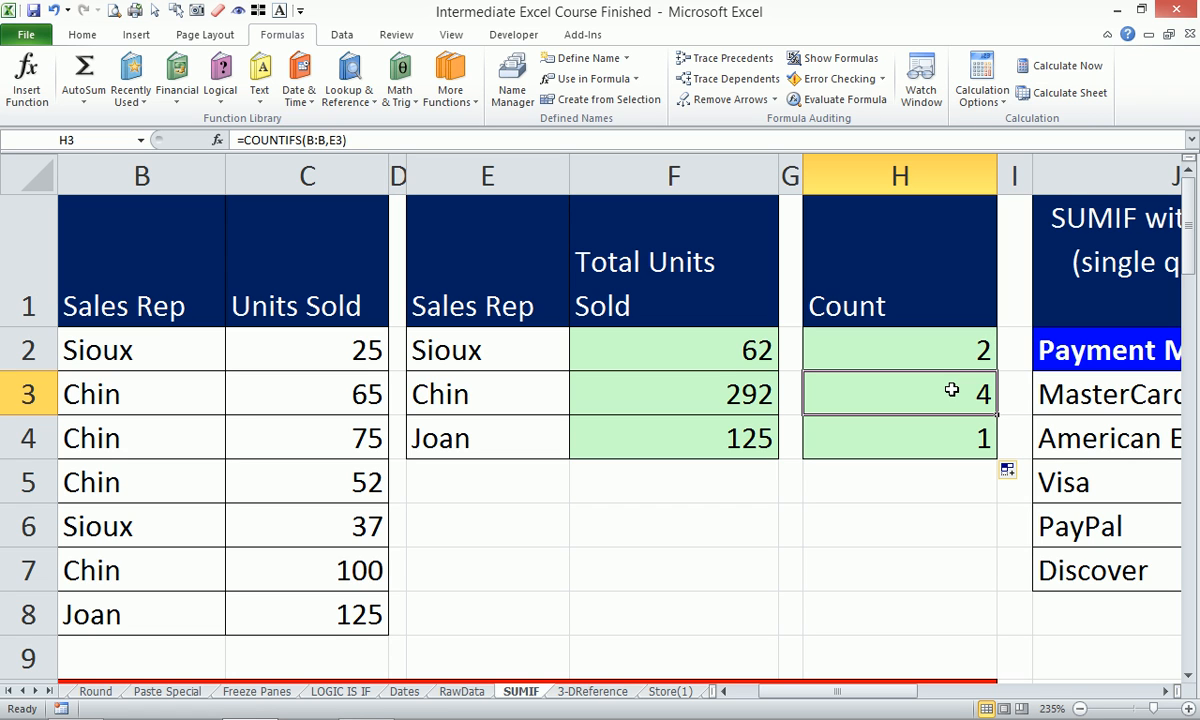
Rename the H1 heading from Count to Countif.
double_click(932, 316)
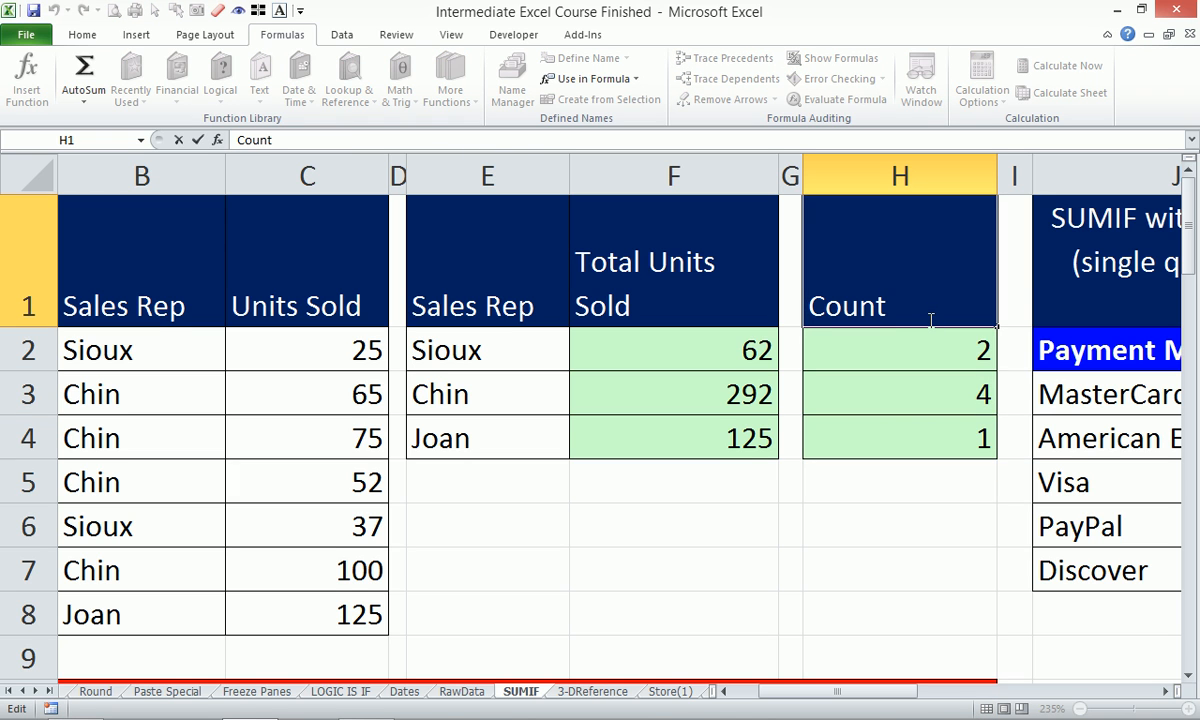
text(if)
key(Return)
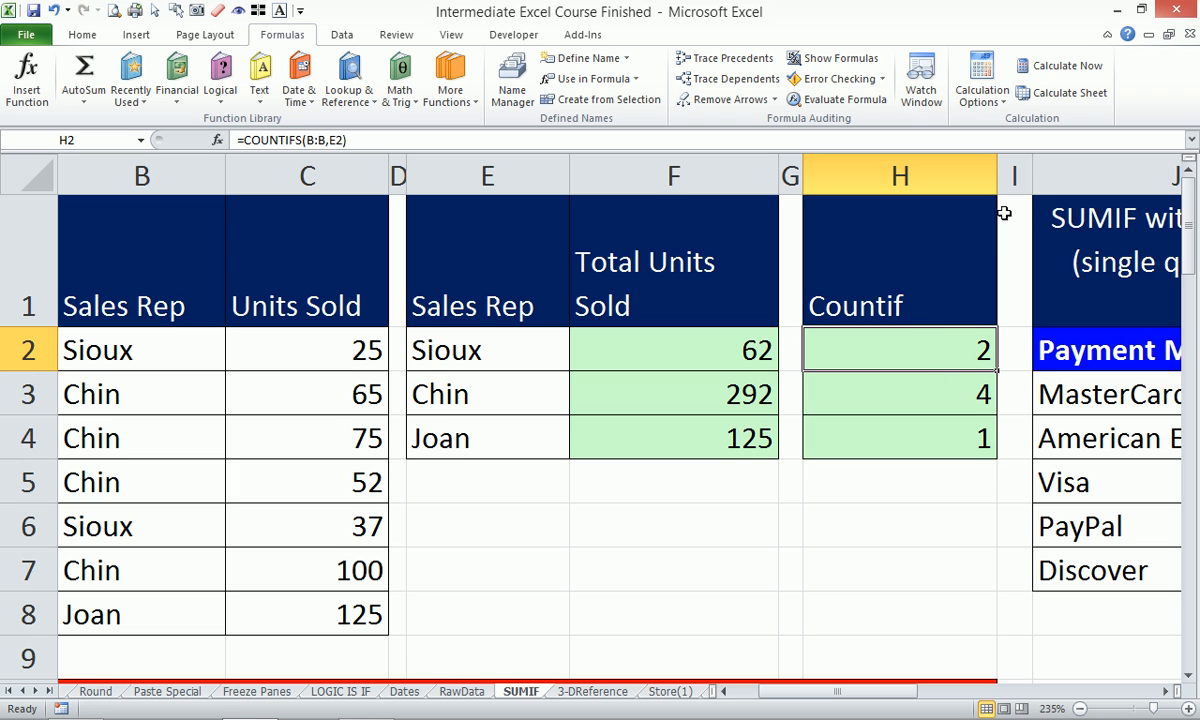
Widen column G and pick up H1:H4's formatting with Format Painter.
drag(806, 176, 891, 176)
click(982, 240)
drag(982, 240, 986, 447)
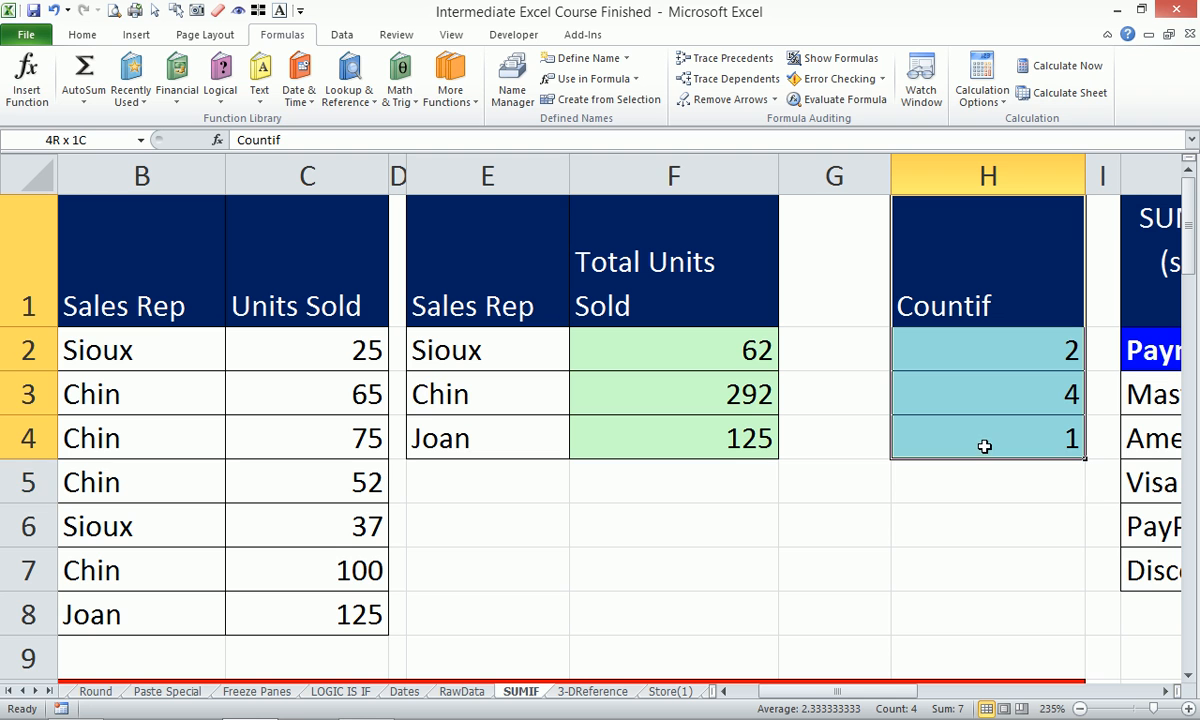
click(80, 34)
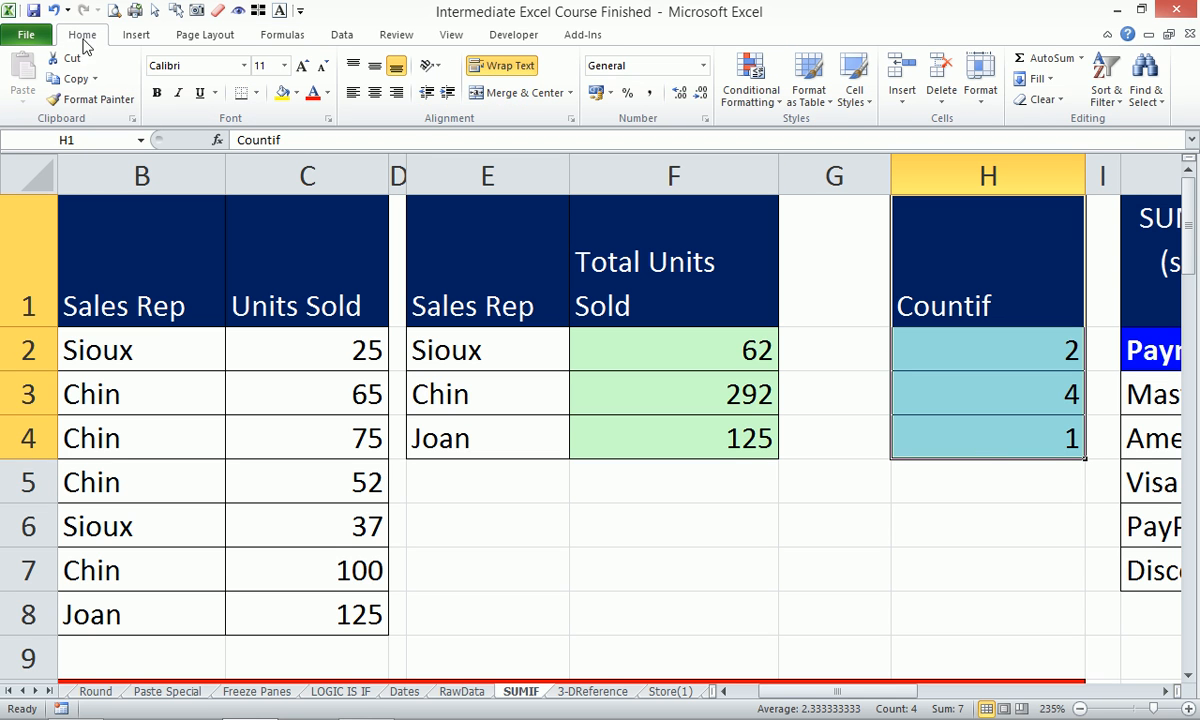
click(100, 102)
Paint the copied formatting onto G1:G4, head it Averageifs, and widen column G to fit.
drag(850, 310, 835, 434)
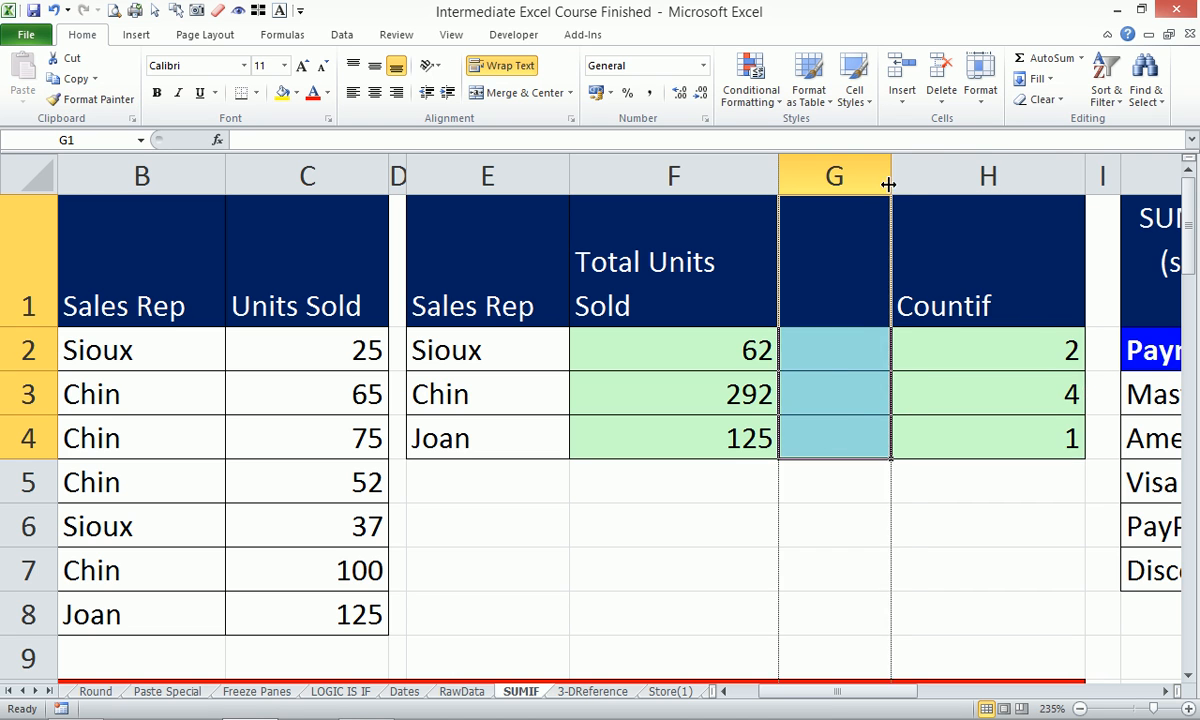
drag(890, 180, 913, 198)
click(882, 281)
text(A)
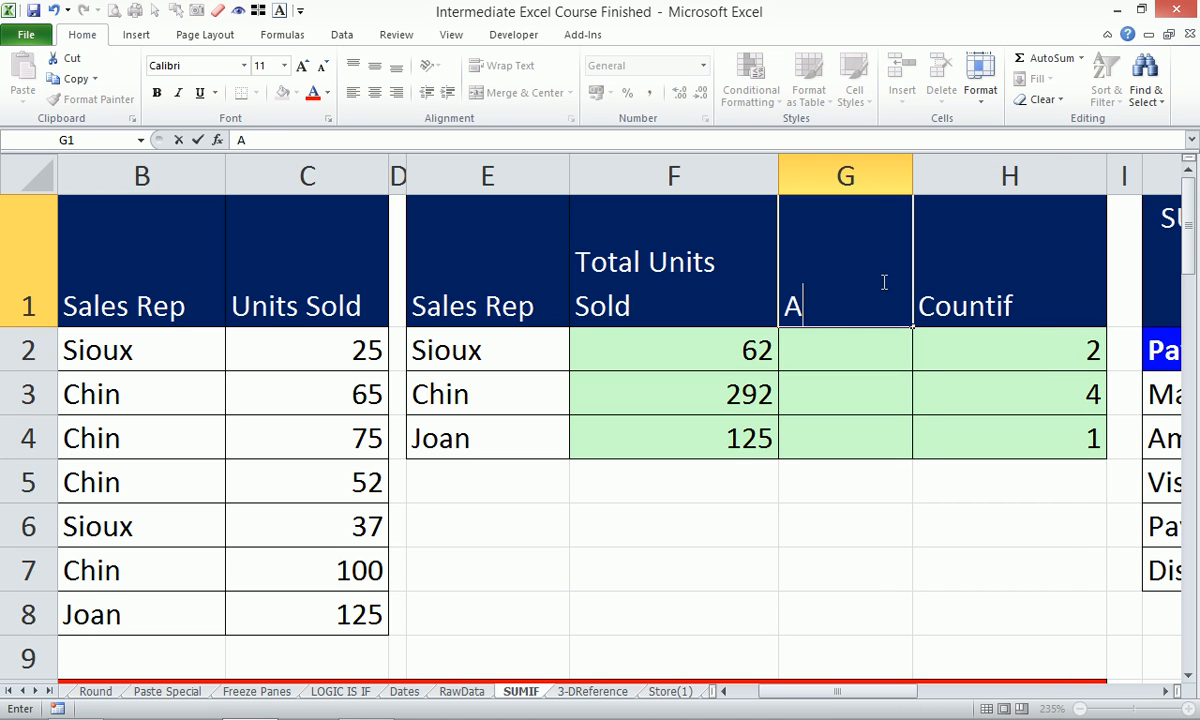
text(verageifs)
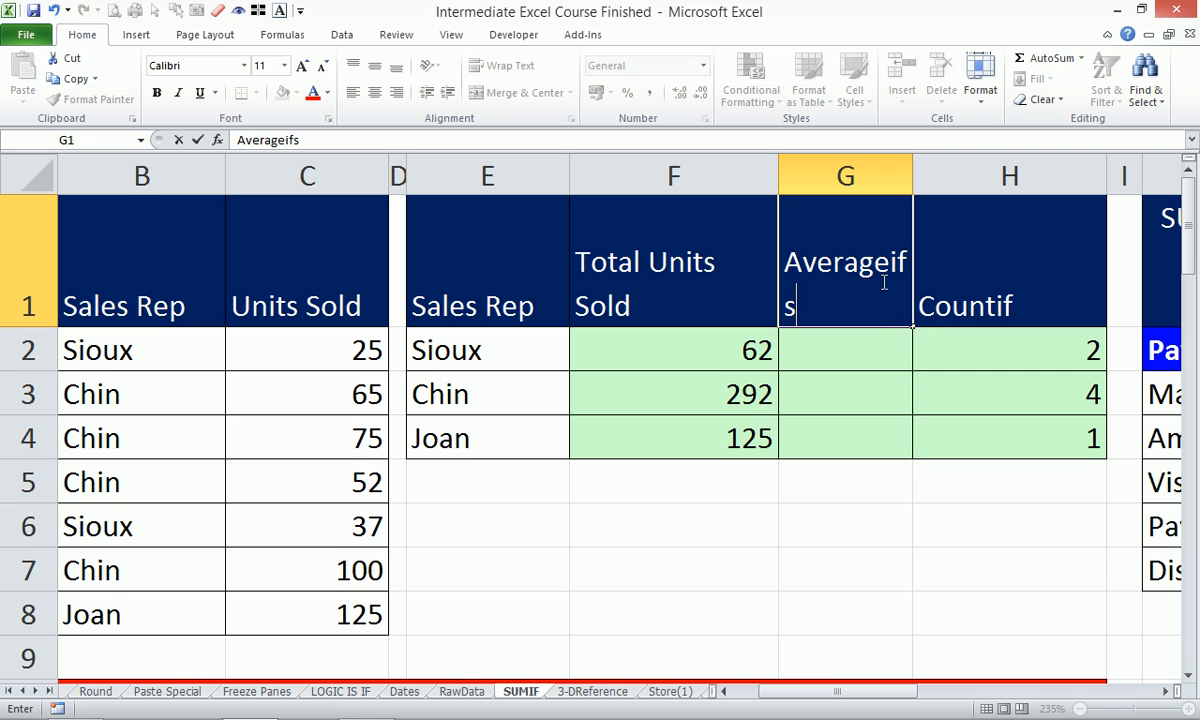
key(Return)
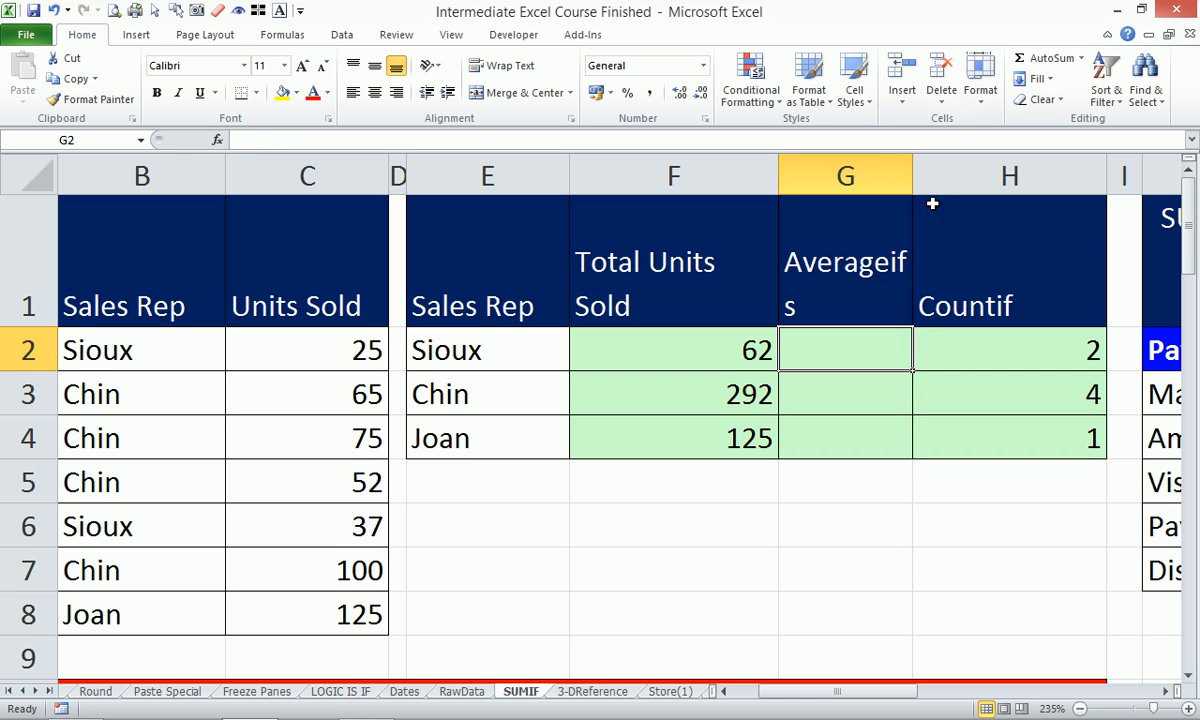
drag(912, 176, 952, 176)
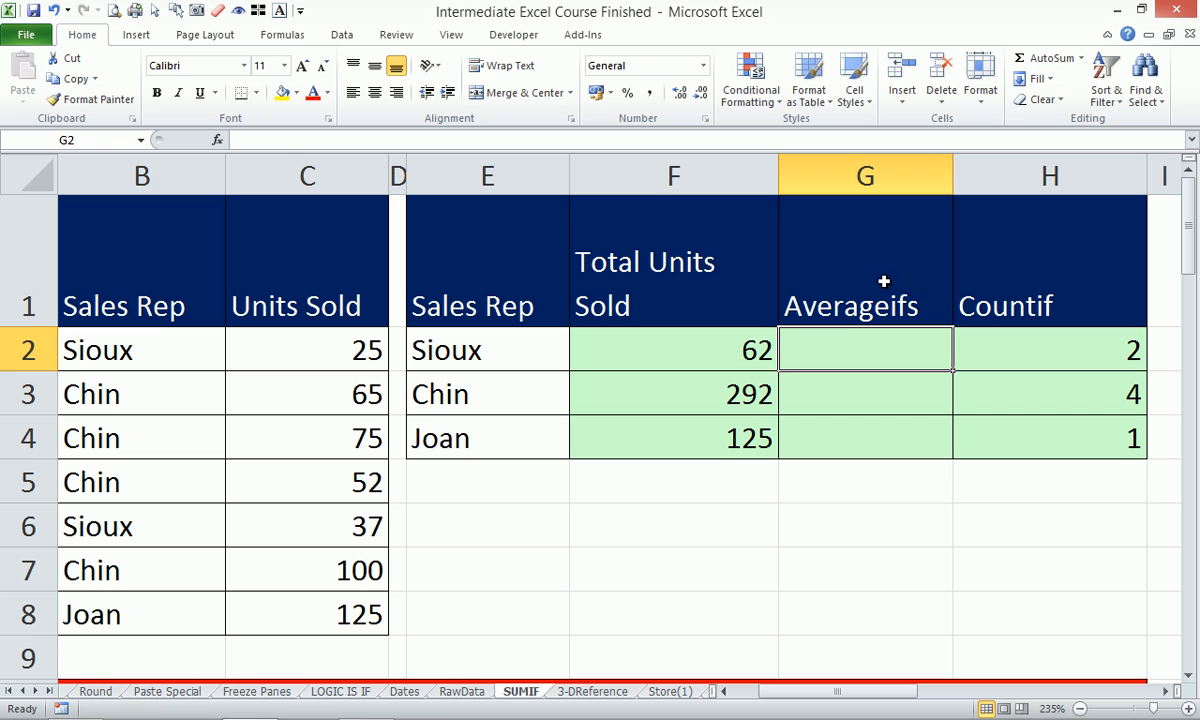
click(884, 281)
click(870, 350)
Start =AVERAGEIFS( in G2, briefly trying AVERAGEIF before settling on AVERAGEIFS.
text(=)
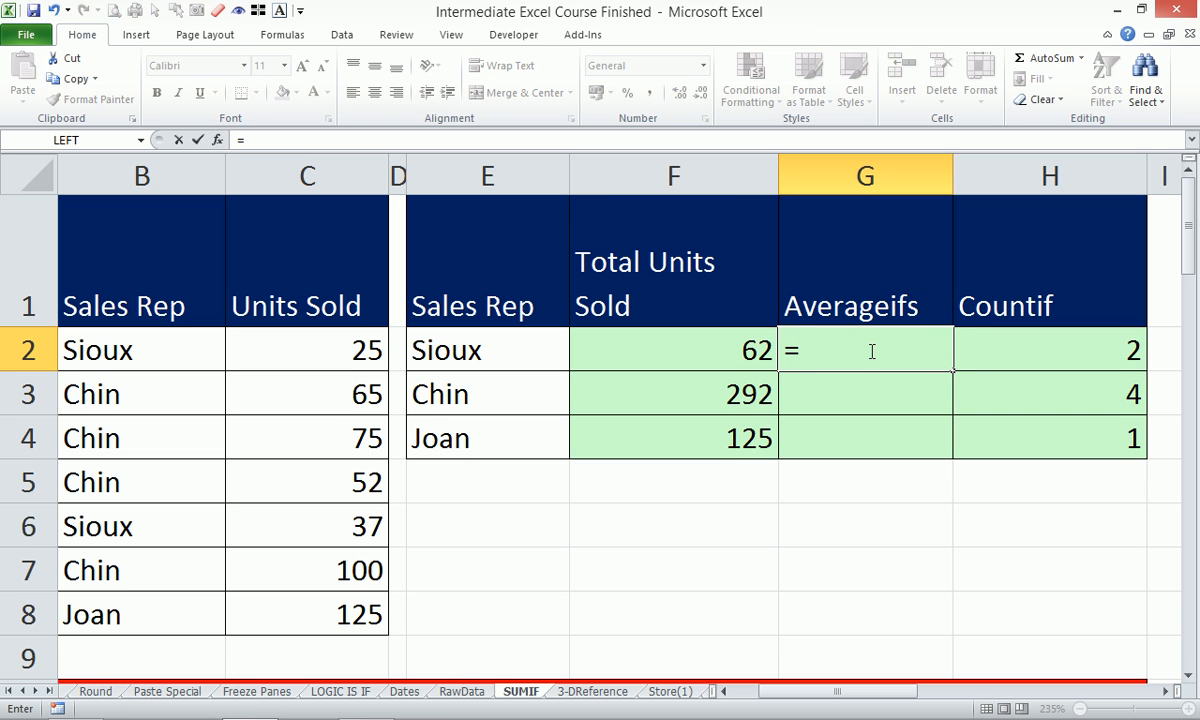
text(aver)
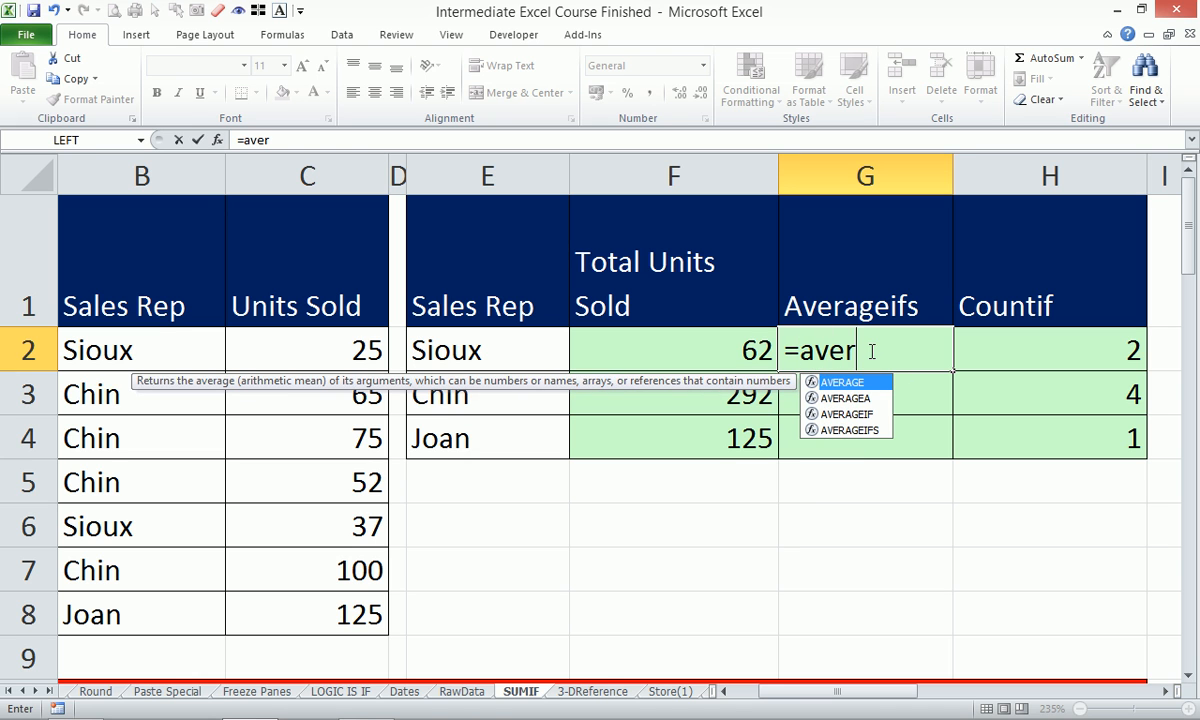
key(Down)
key(Down)
key(Down)
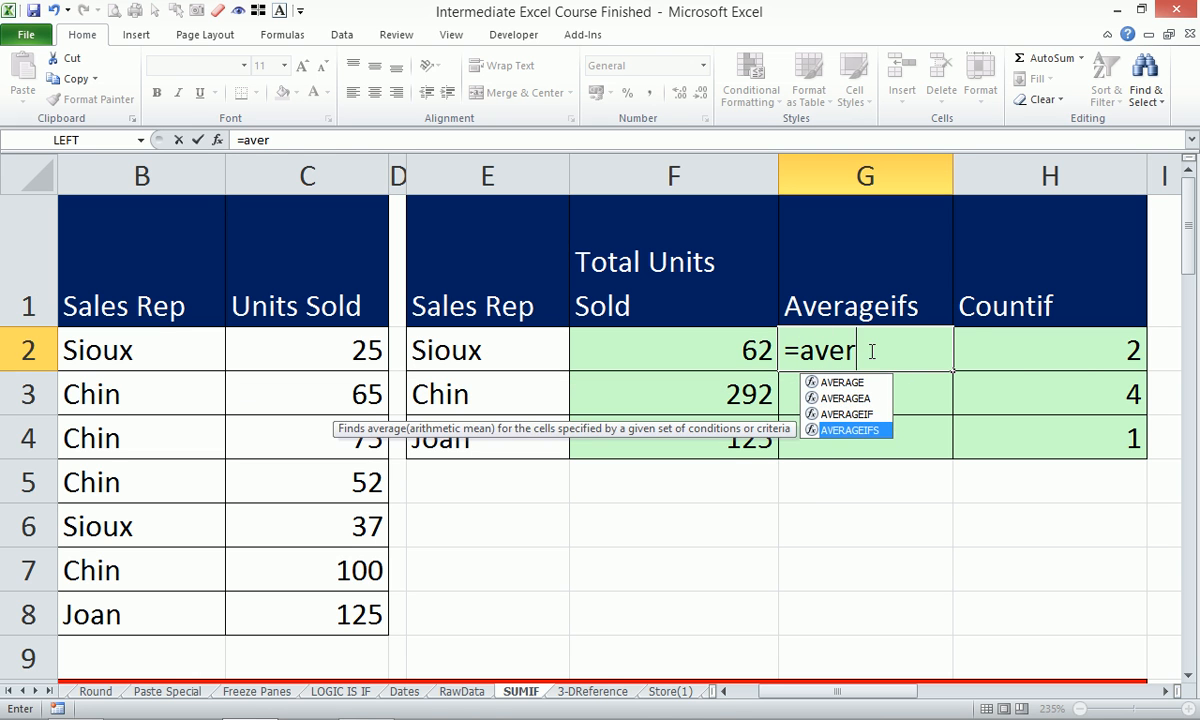
key(Tab)
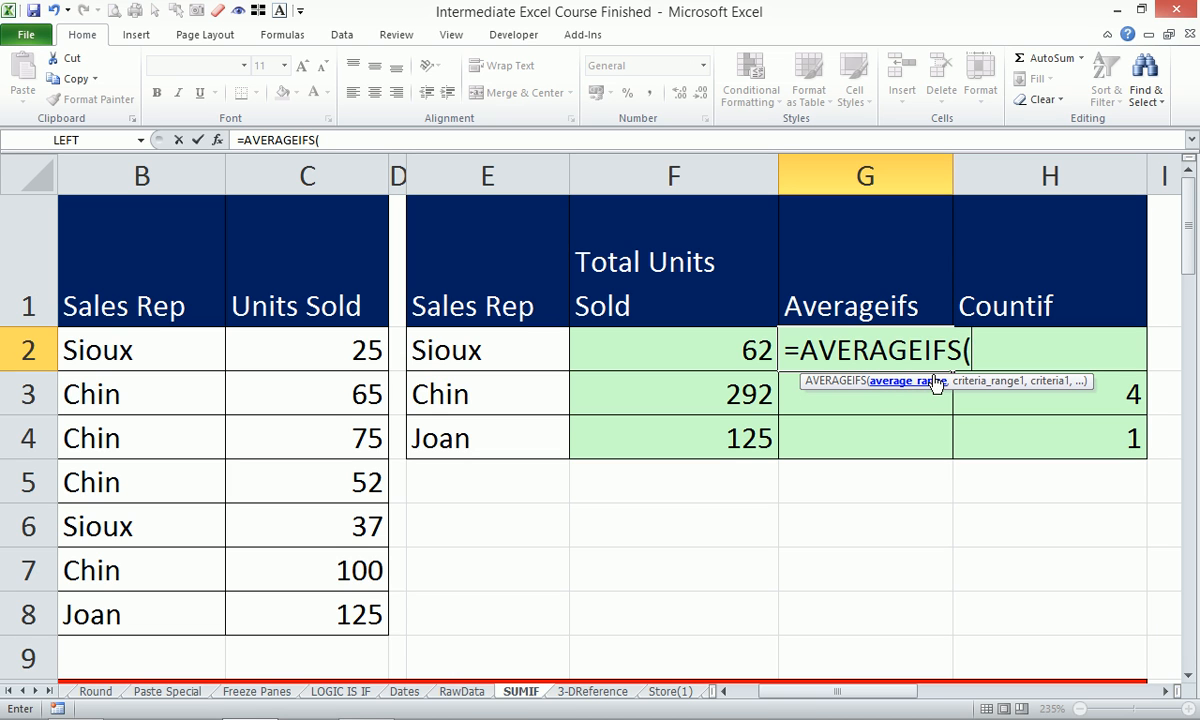
key(BackSpace)
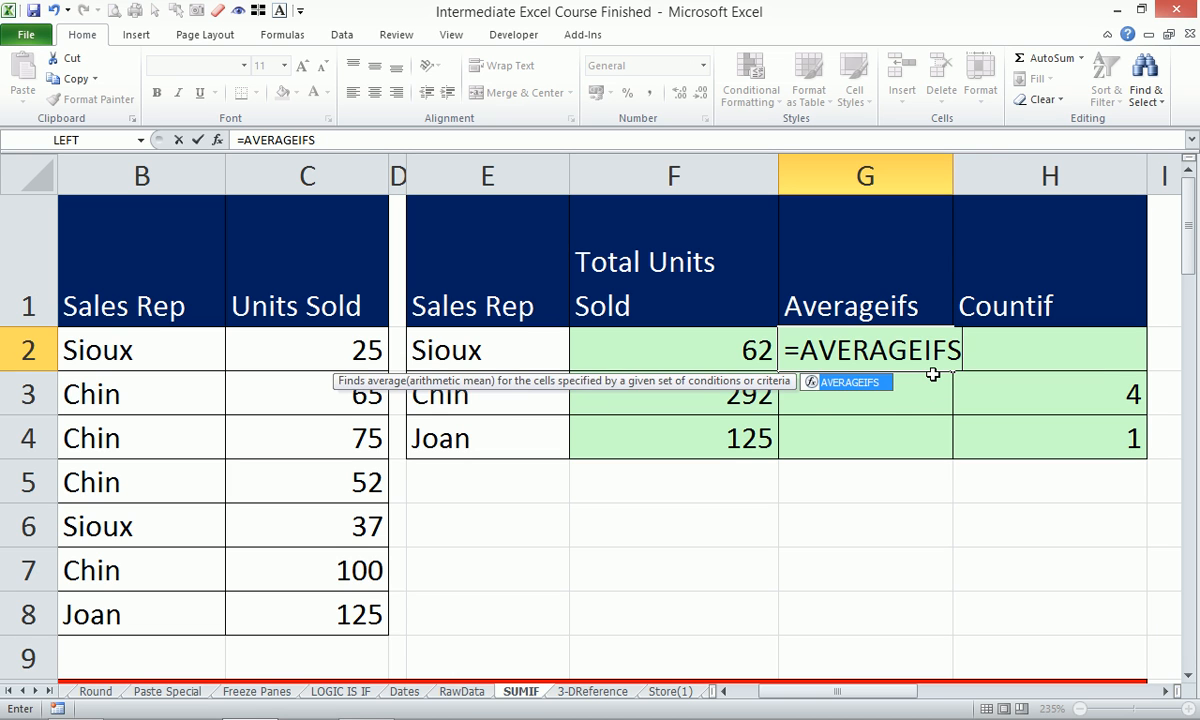
key(BackSpace)
text(()
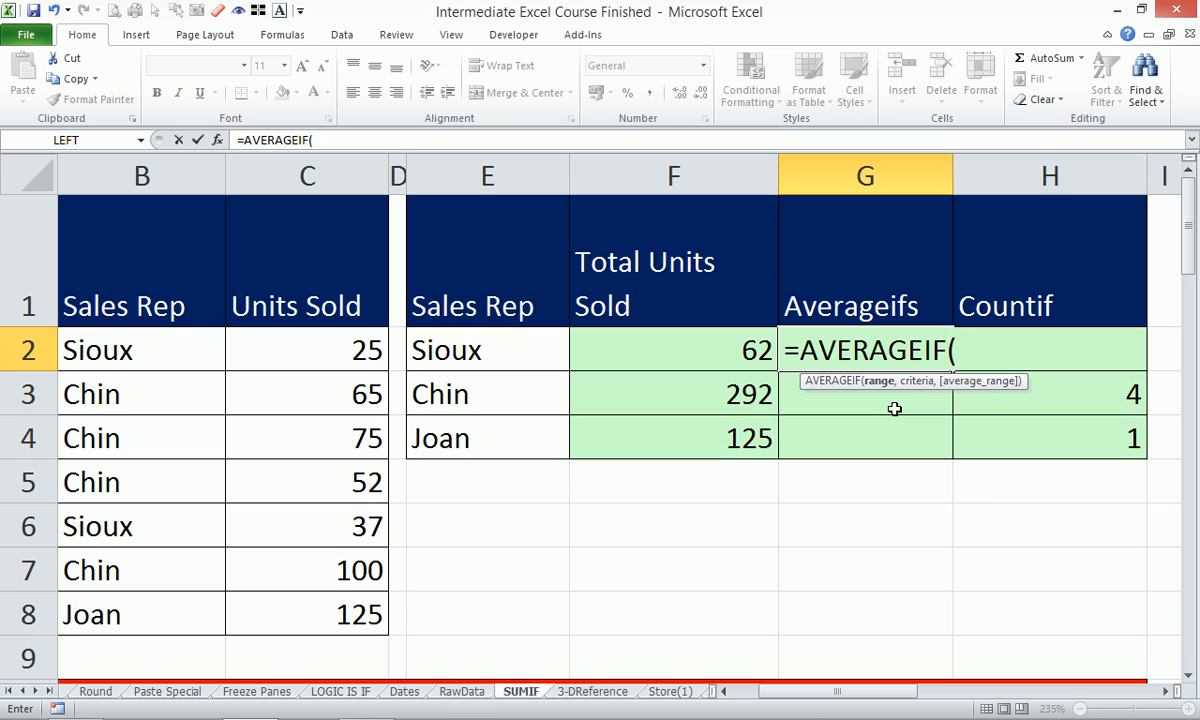
key(BackSpace)
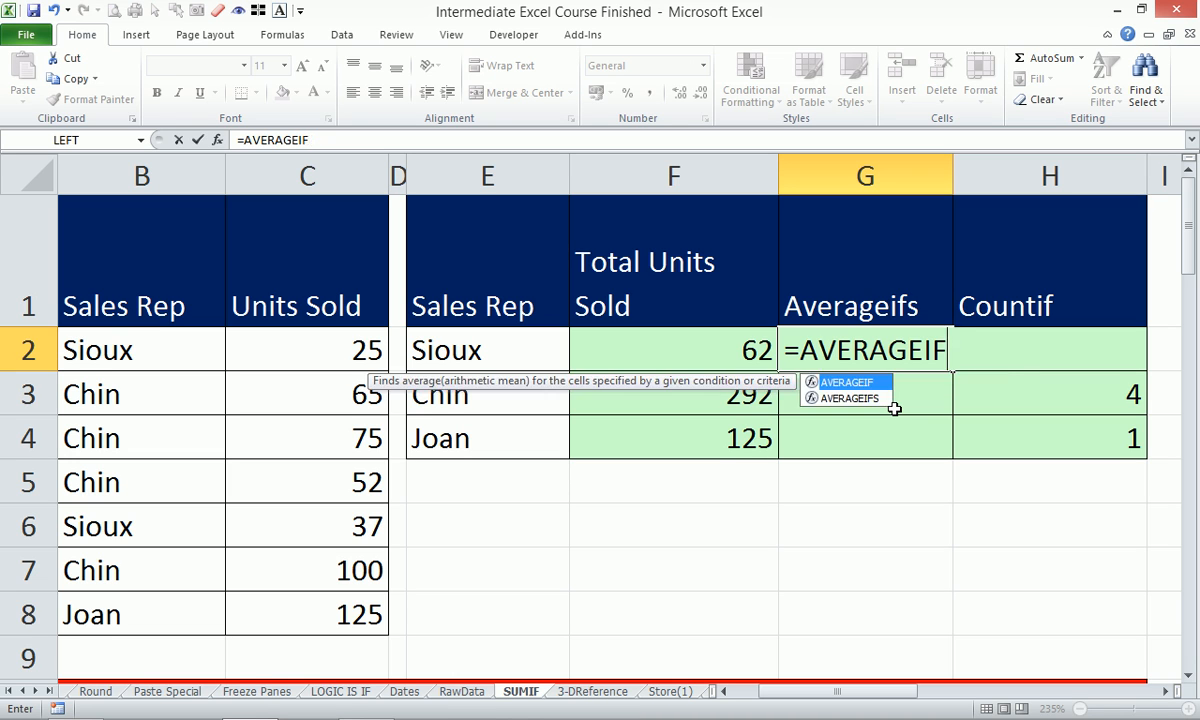
text(s)
key(Tab)
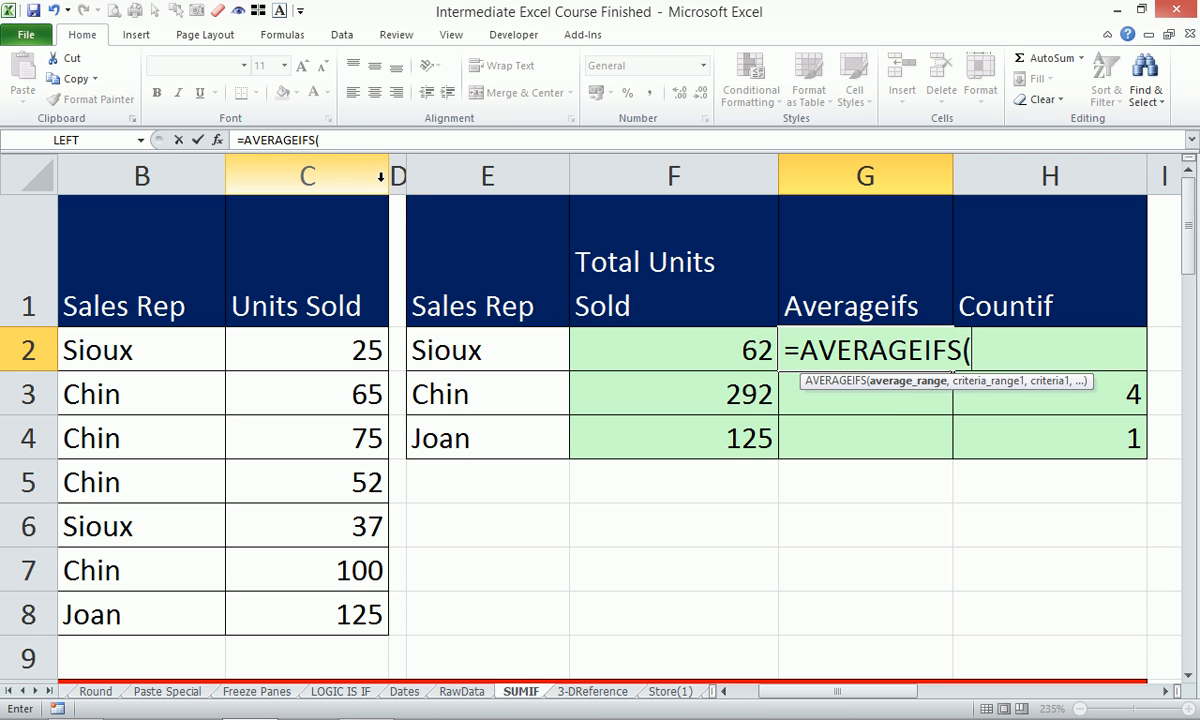
Enter =AVERAGEIFS(C:C,B:B,E2) in G2 and fill it down to G4, giving 31, 73 and 125.
click(348, 167)
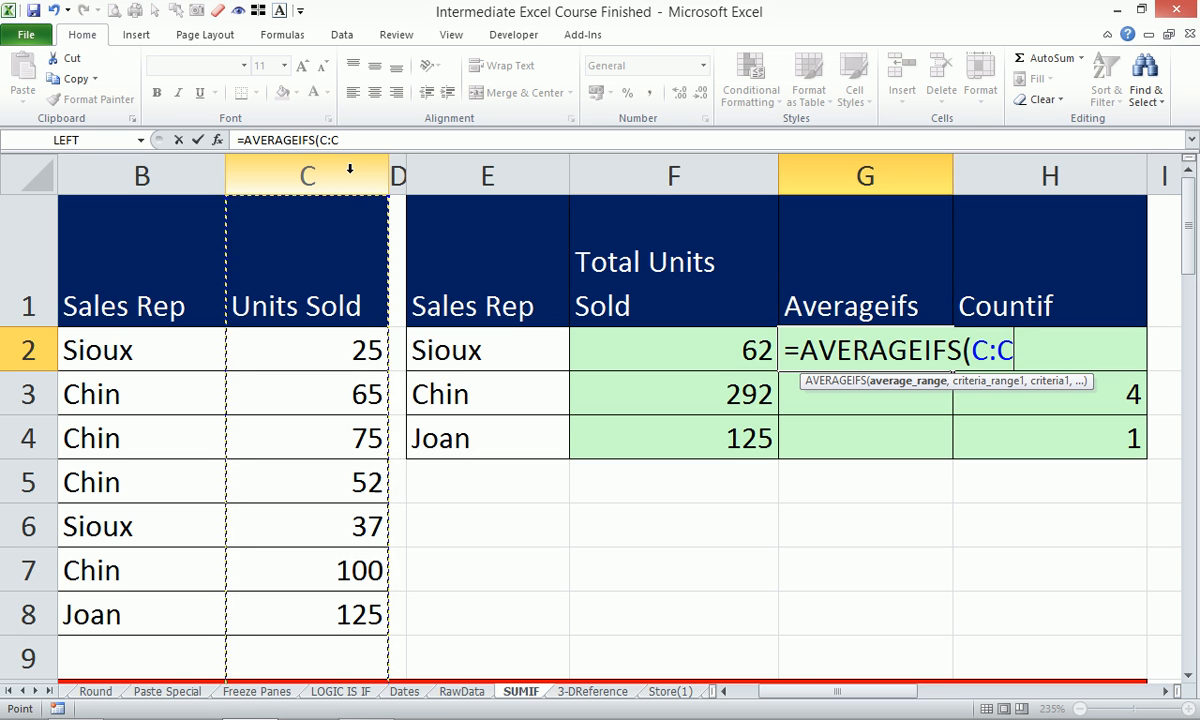
text(,)
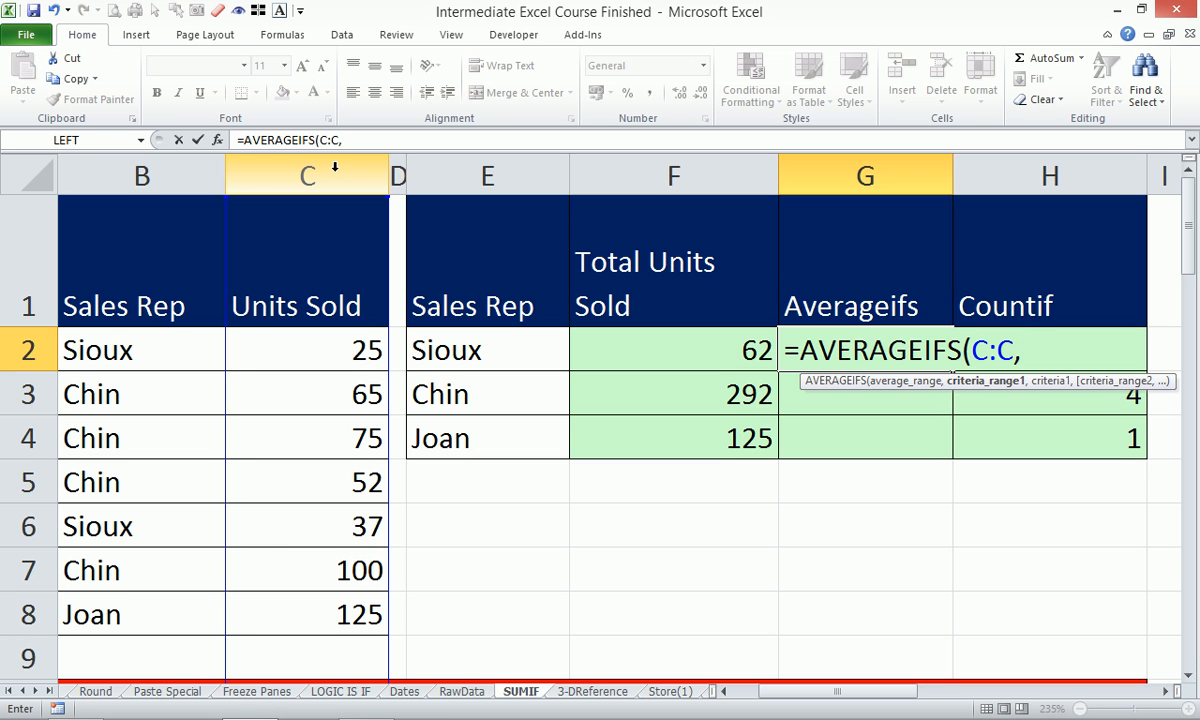
click(159, 168)
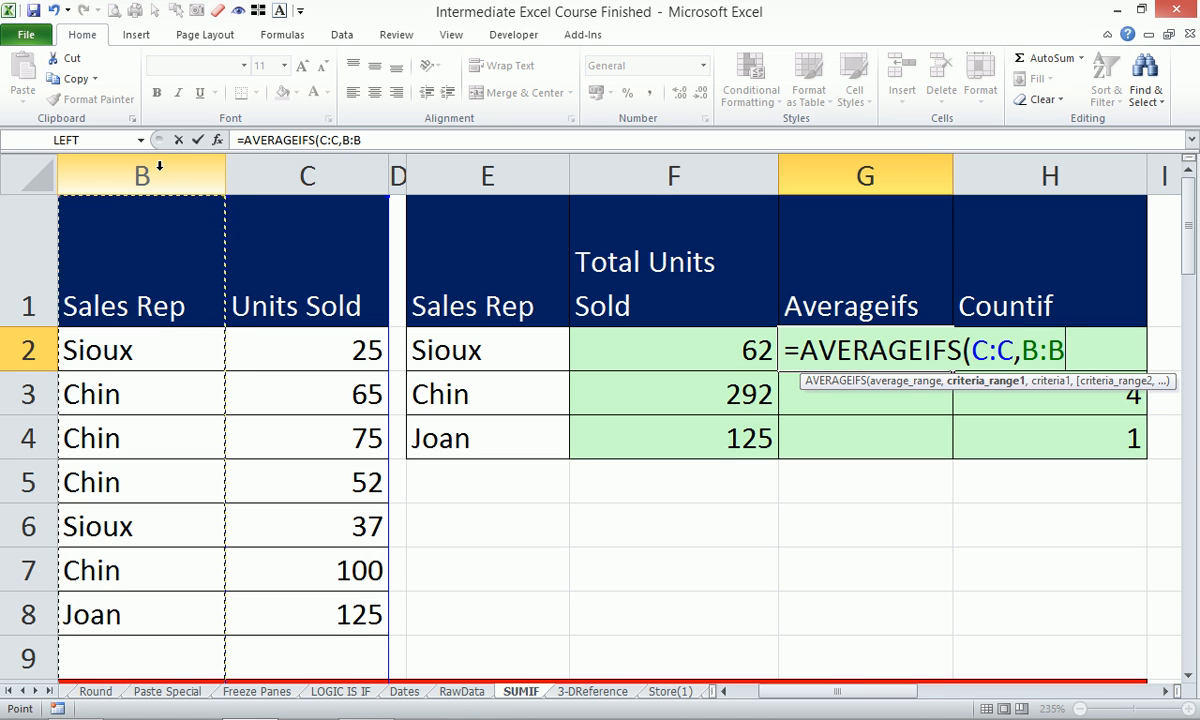
text(,)
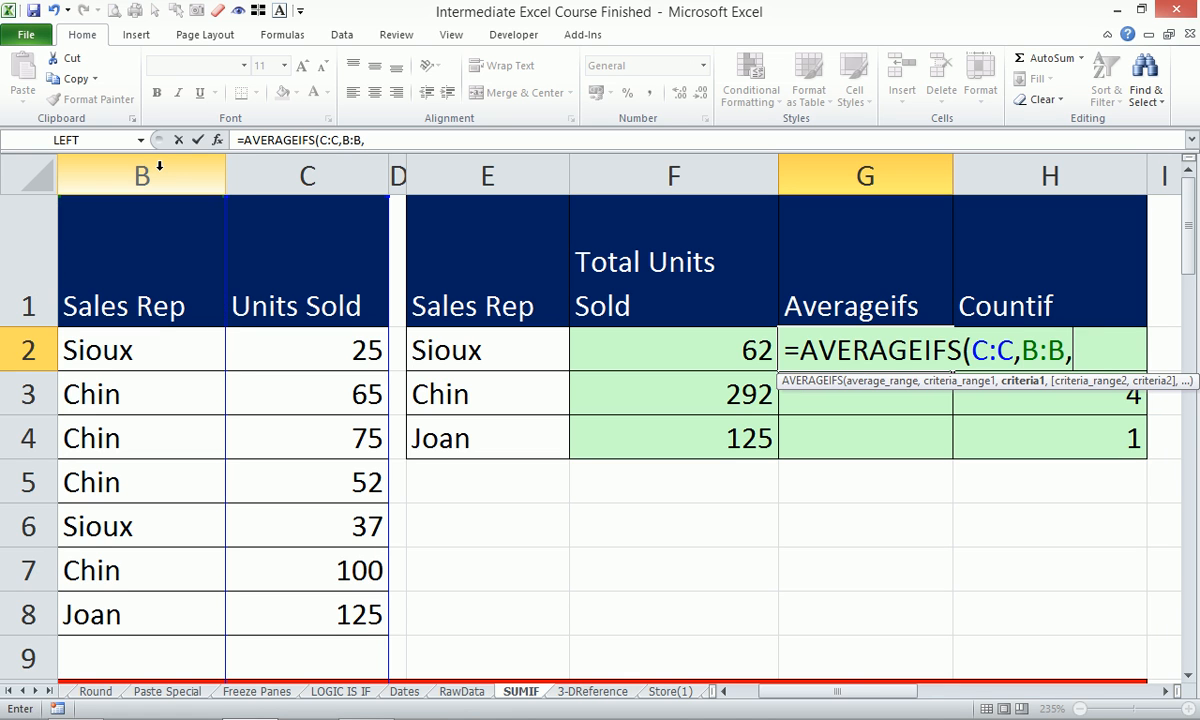
click(509, 351)
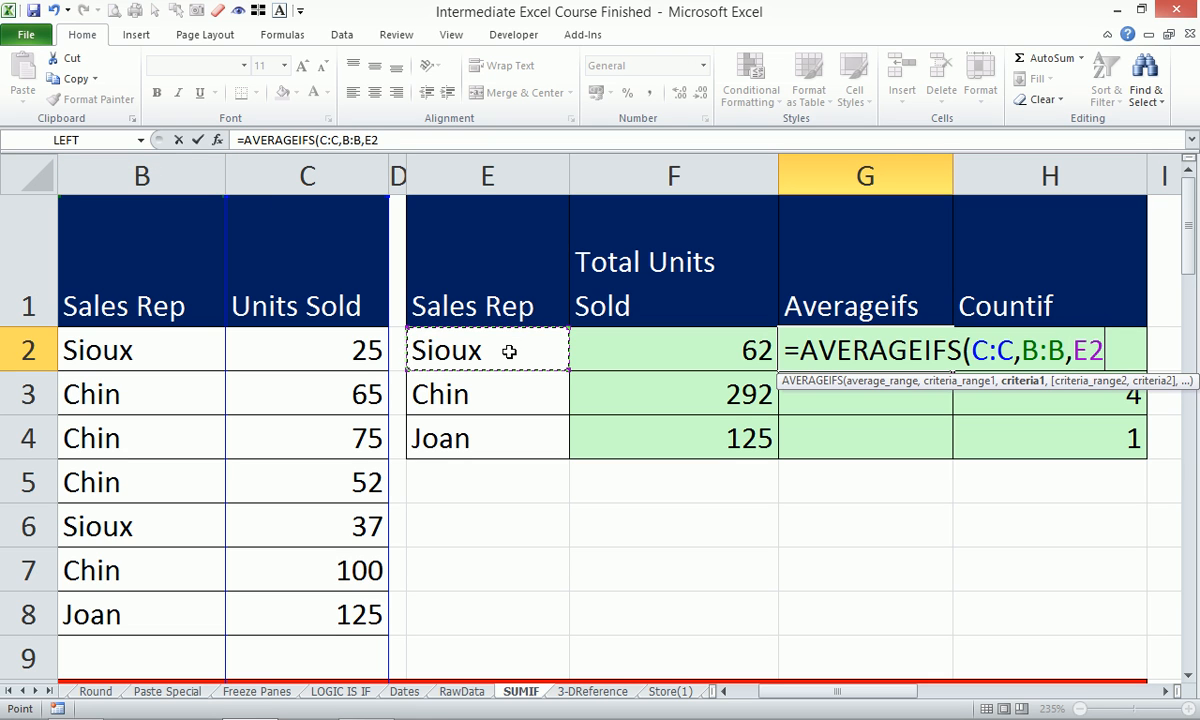
text())
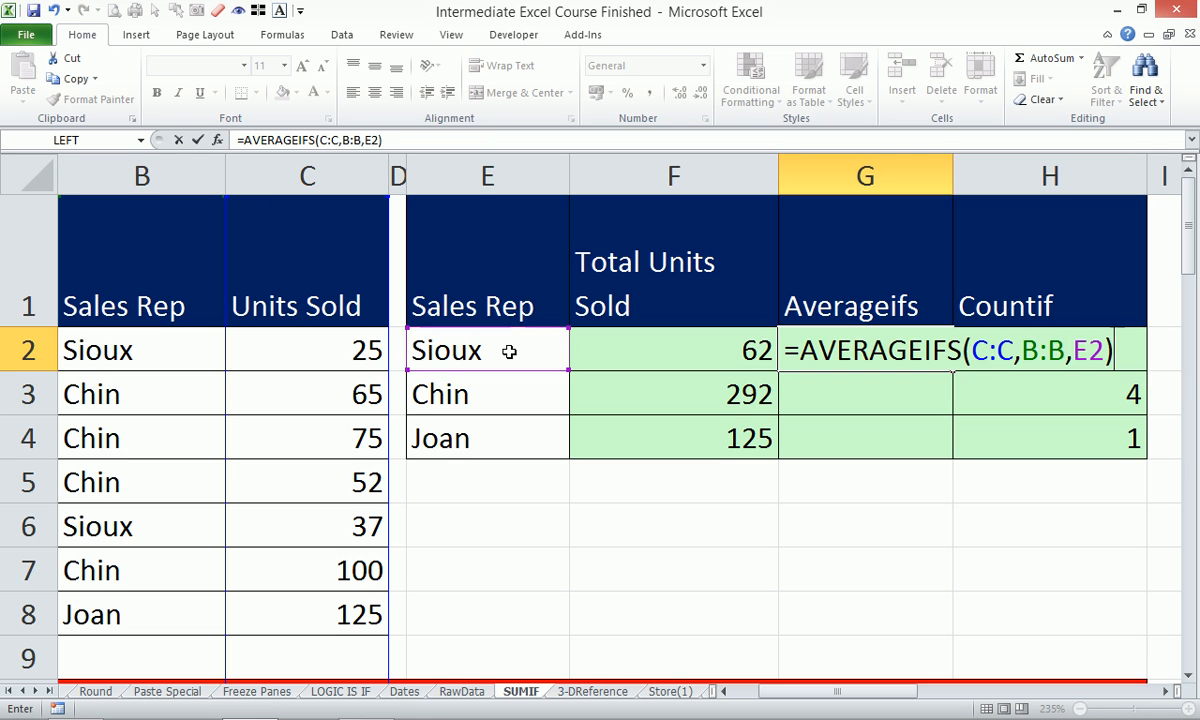
key(Return)
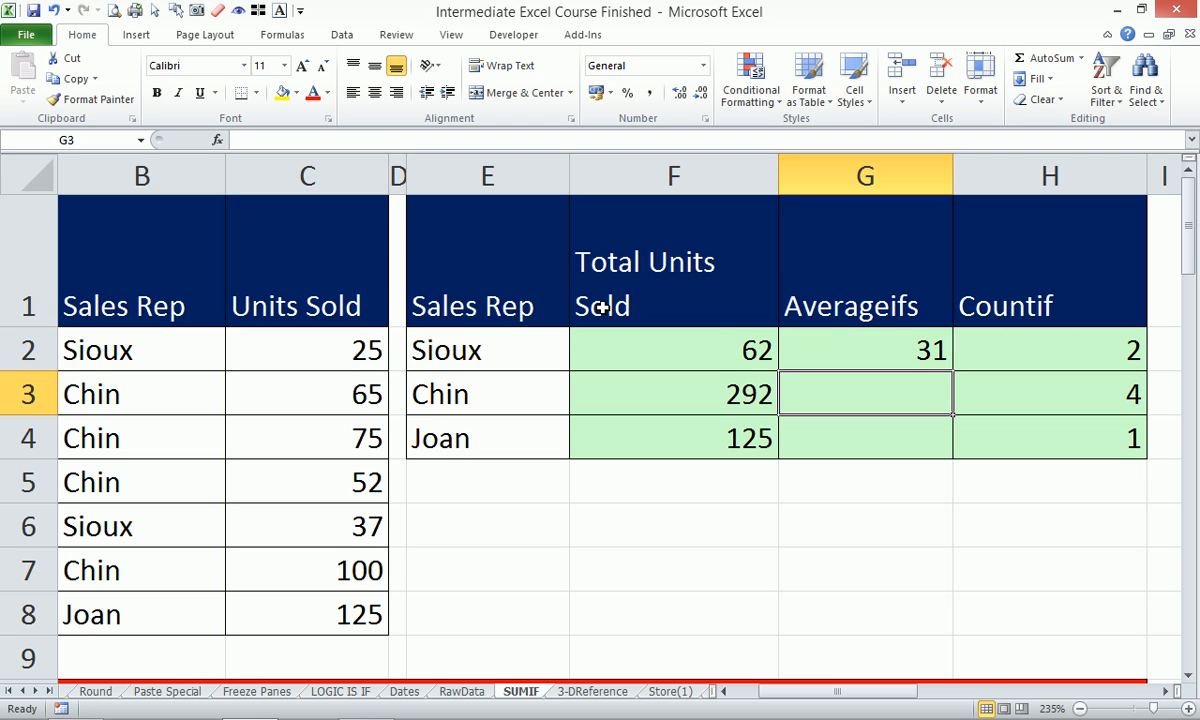
click(917, 356)
drag(947, 373, 952, 455)
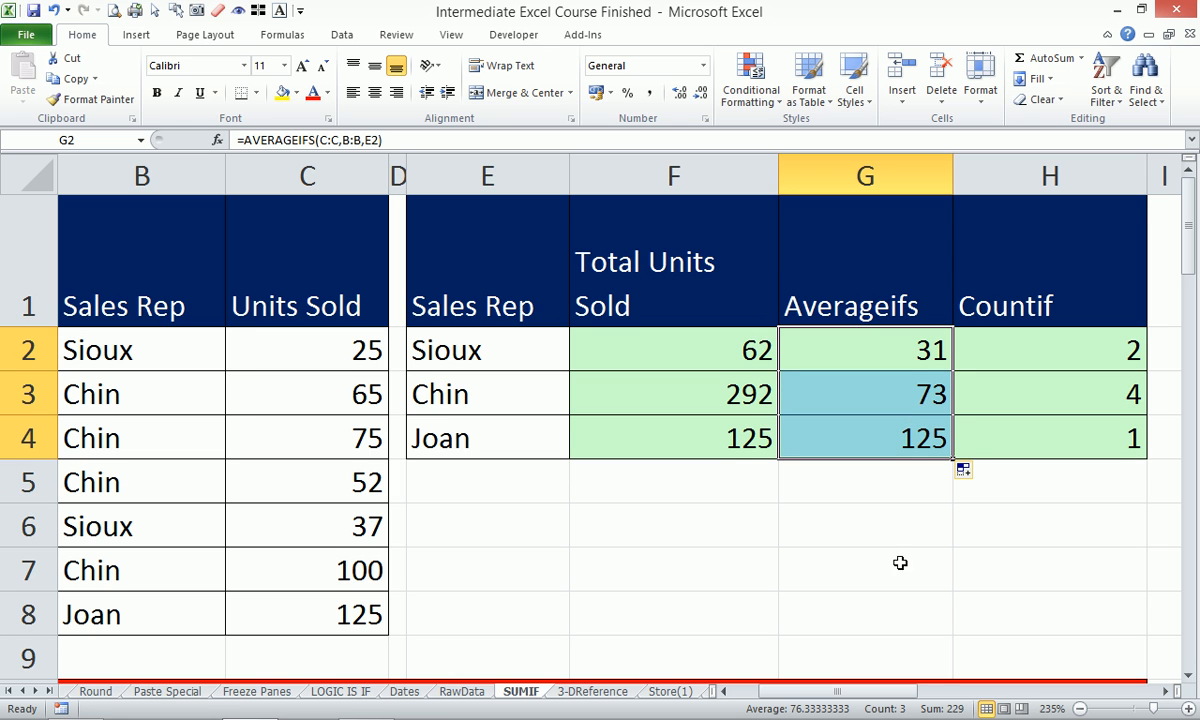
Widen column I.
click(1168, 695)
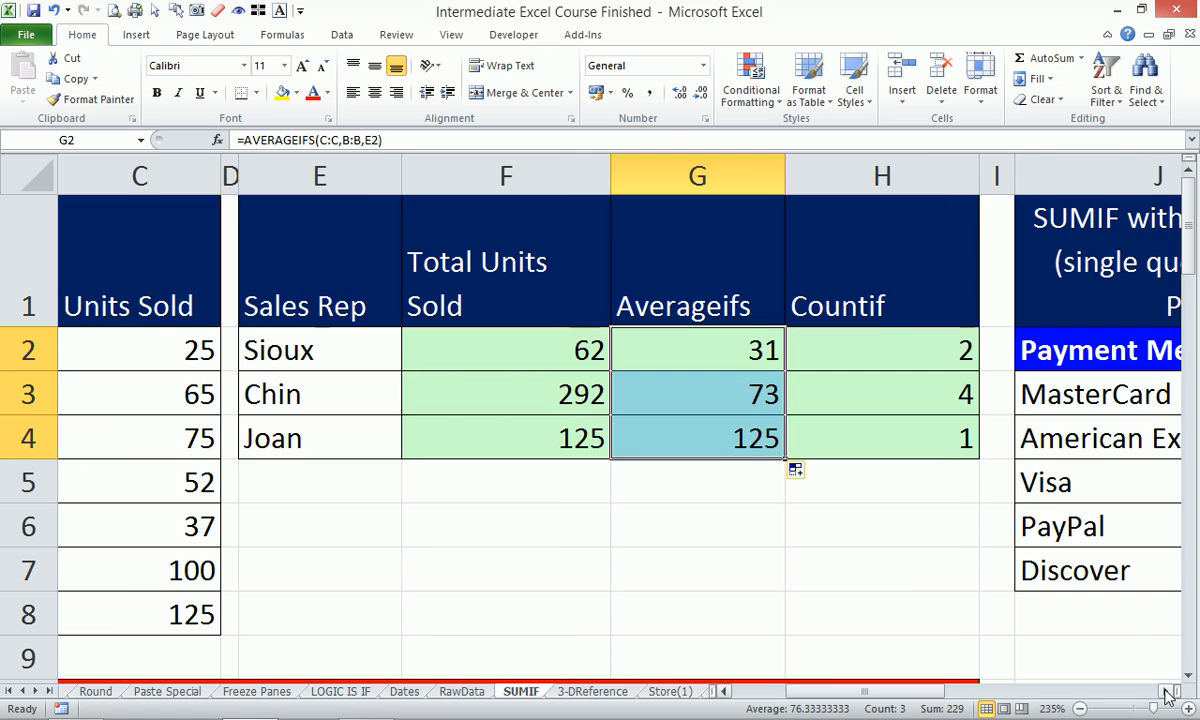
click(1015, 170)
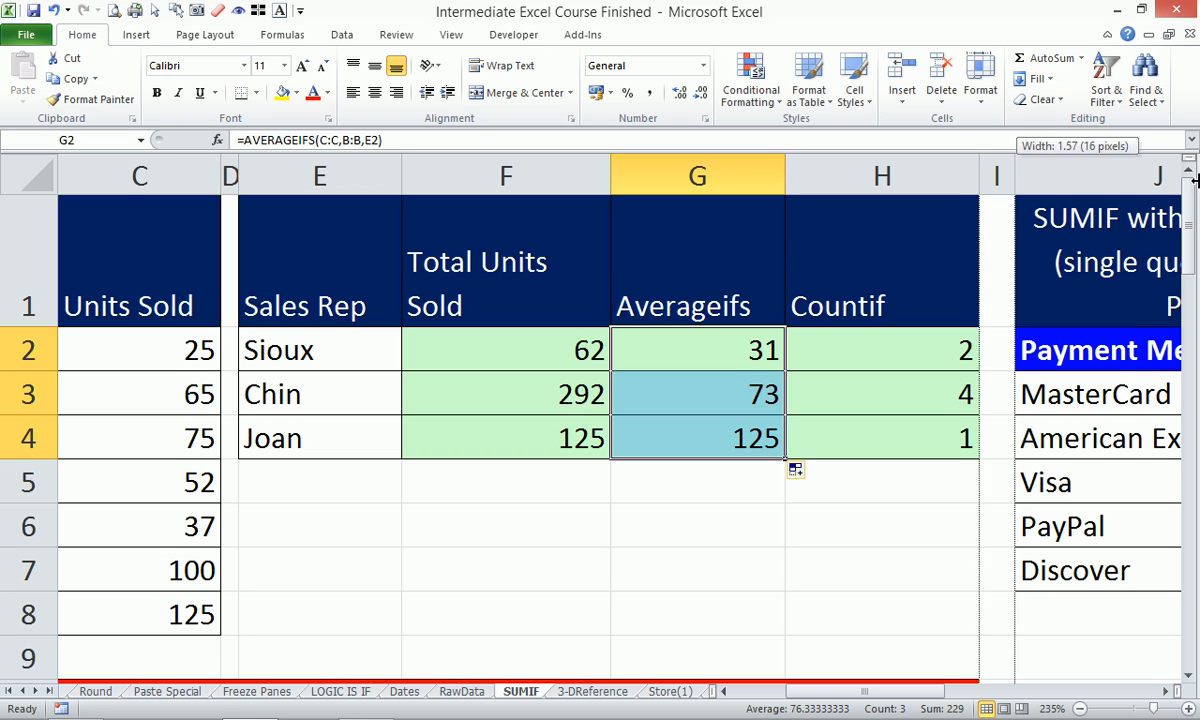
drag(1009, 172, 1173, 172)
Enter =F2/H2 in I2 and fill it down to I4, giving 31, 73 and 125.
click(1023, 340)
text(=)
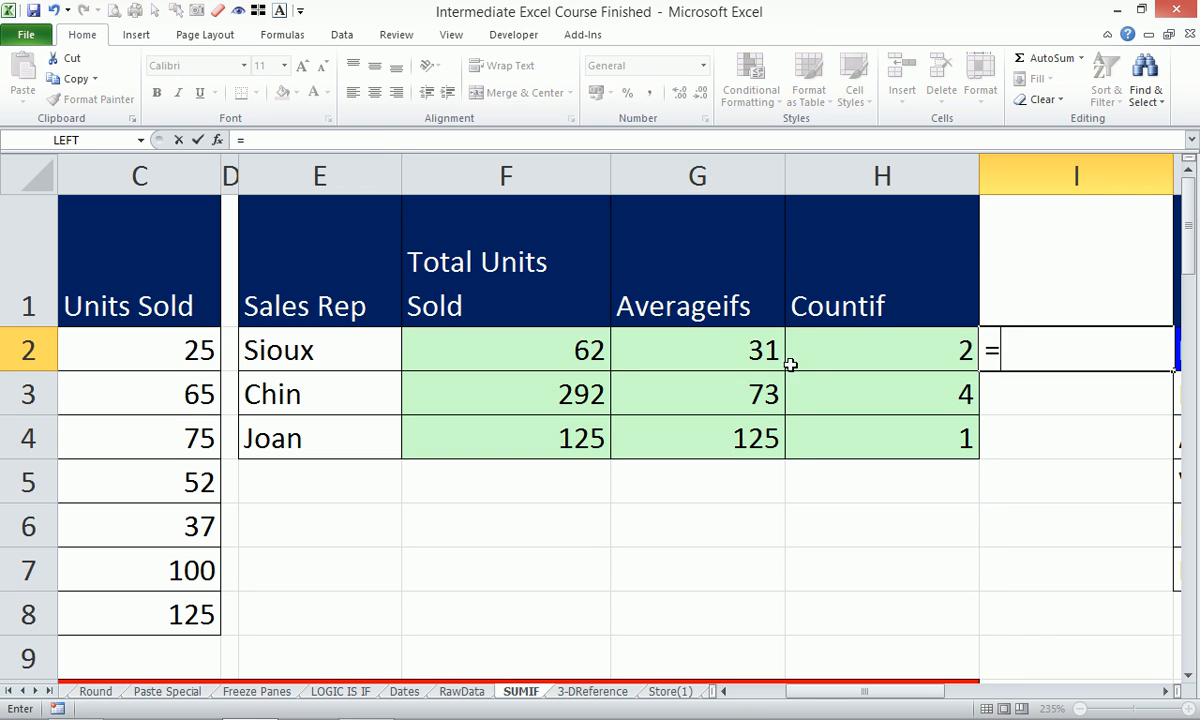
click(531, 348)
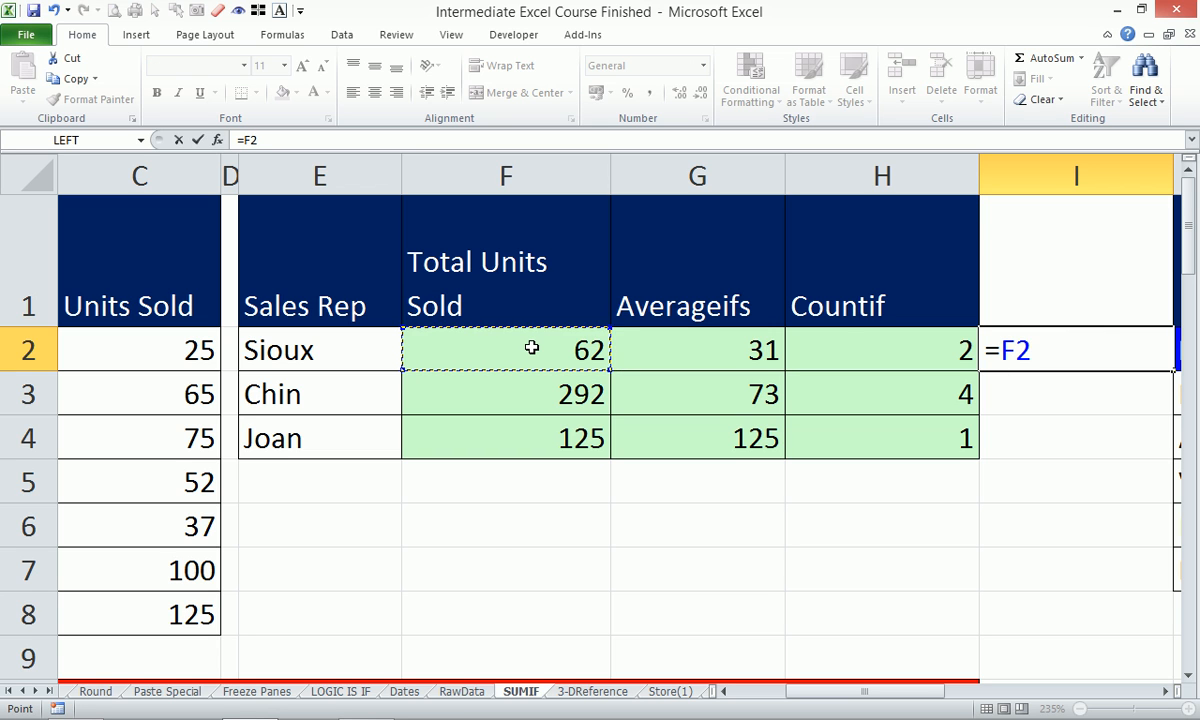
text(/)
click(903, 348)
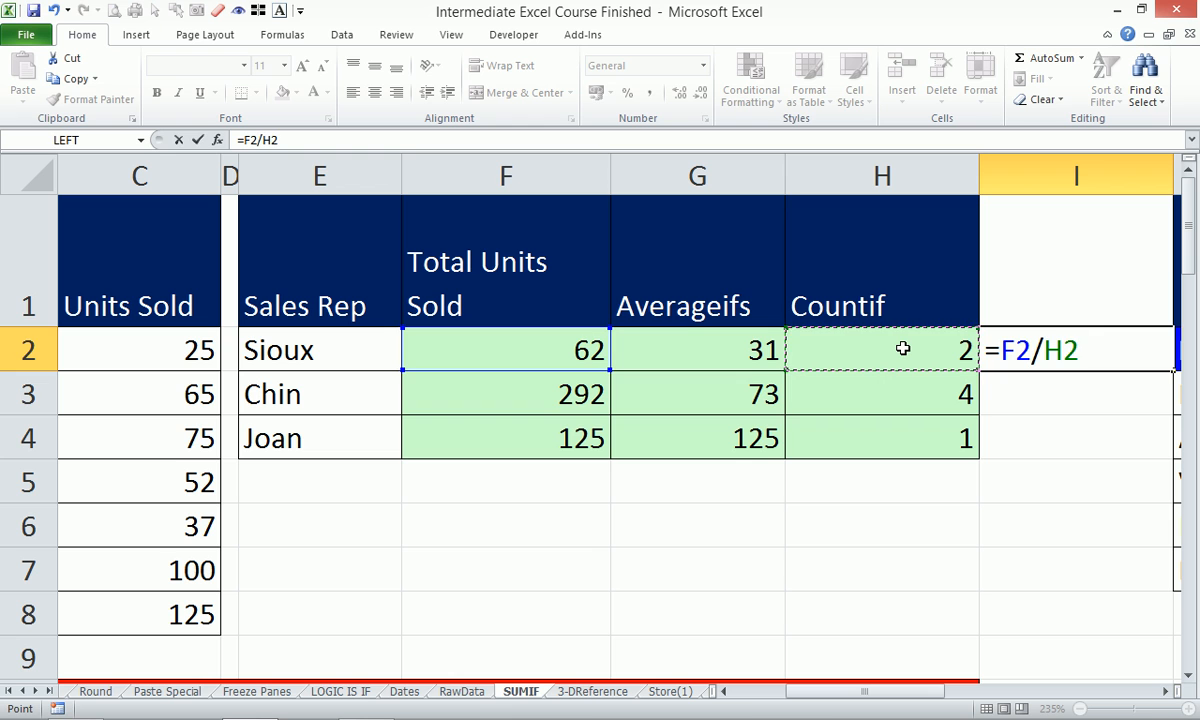
key(Return)
click(1127, 354)
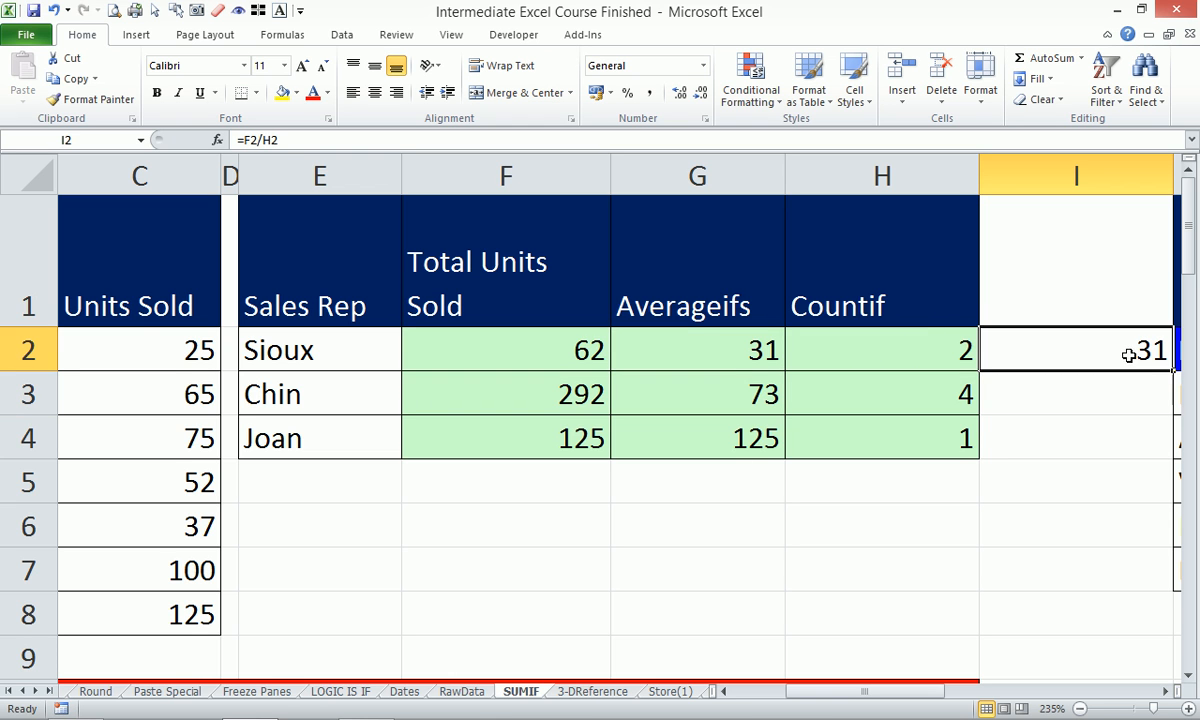
drag(1172, 371, 1173, 440)
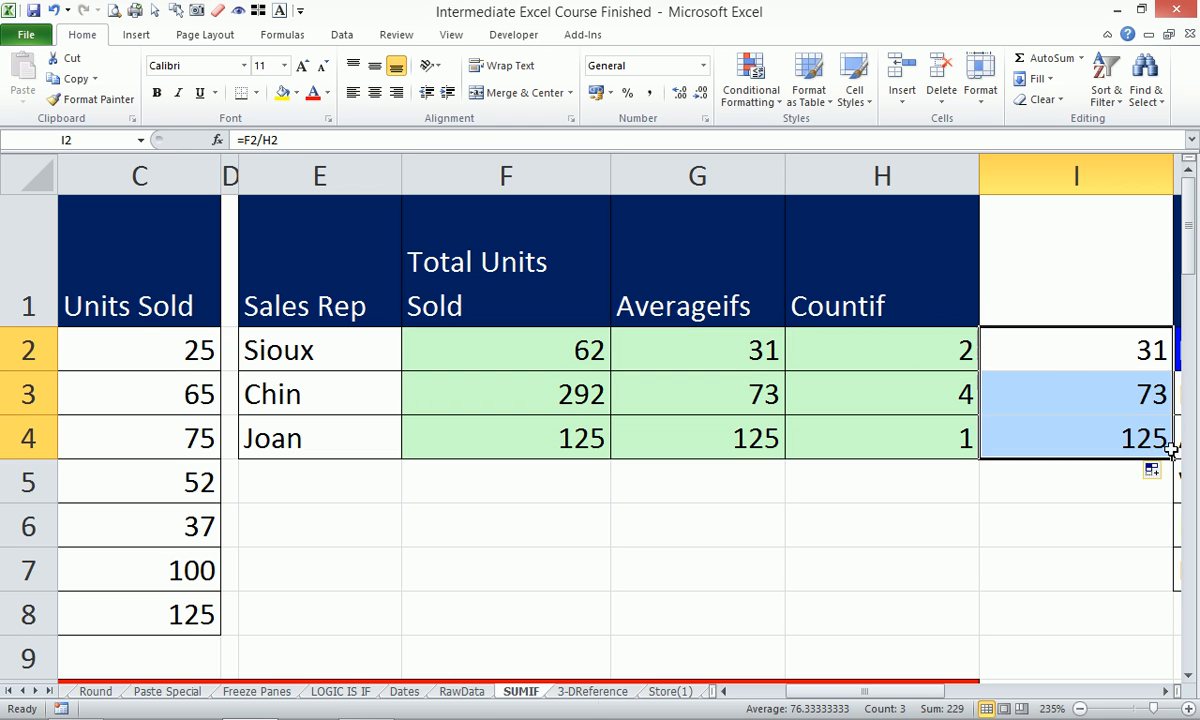
click(1084, 381)
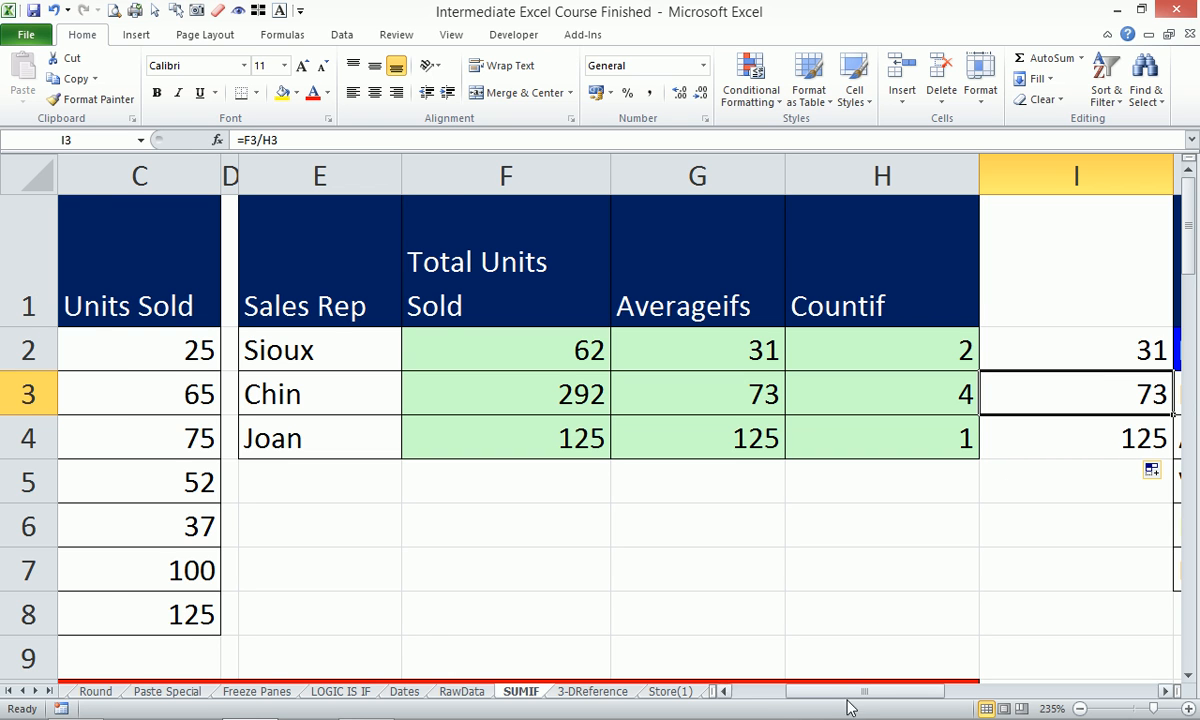
Drag column D wider, then copy the Sales Rep names in B1:B8.
drag(843, 693, 784, 697)
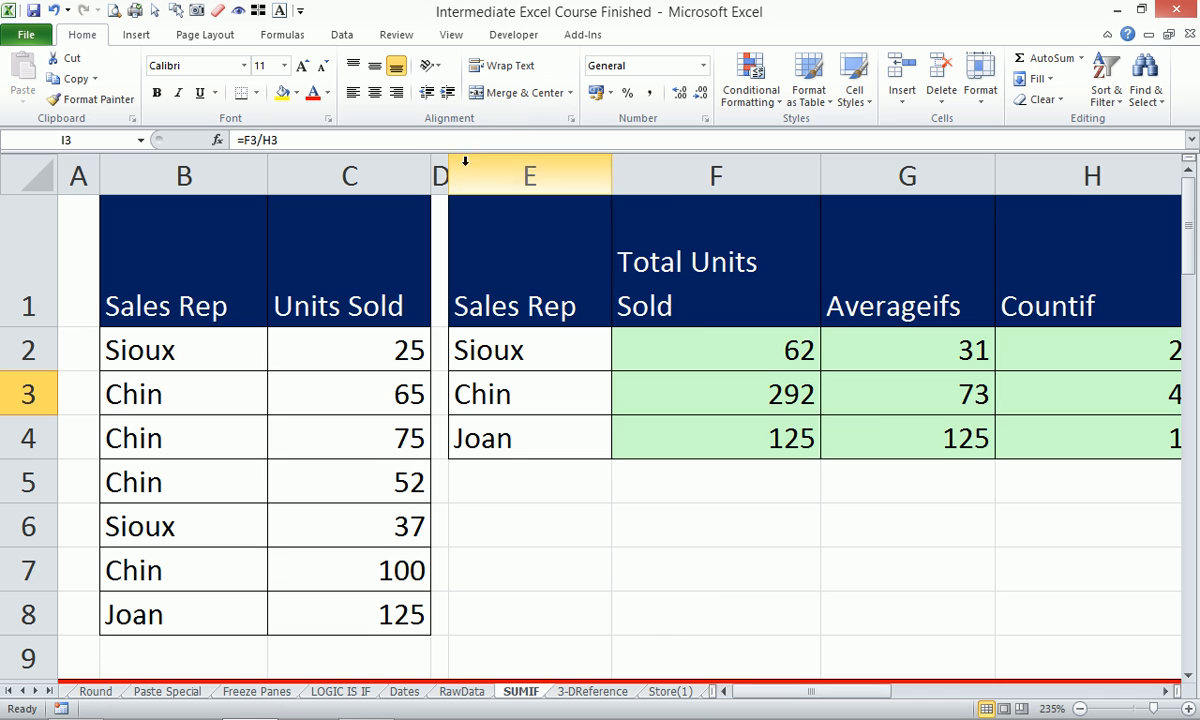
drag(445, 172, 779, 157)
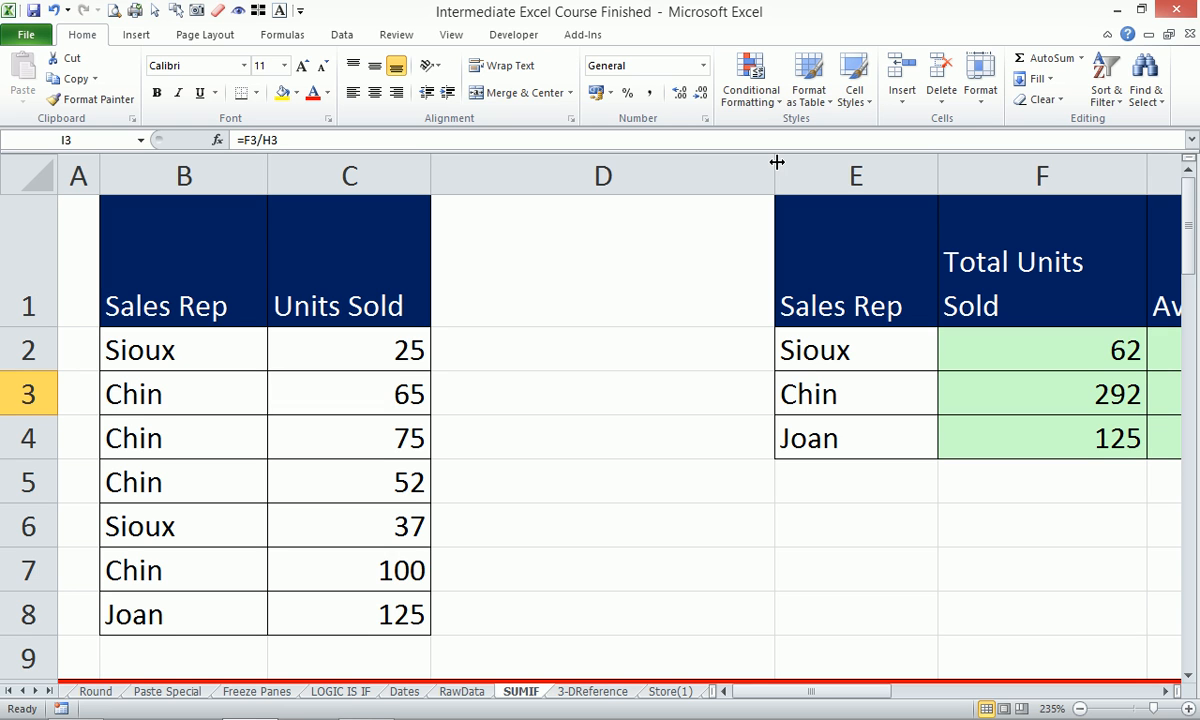
drag(156, 253, 205, 612)
key(ctrl+c)
Paste the list into A1 of a new workbook, widen column A and zoom to A1:G18.
key(ctrl+n)
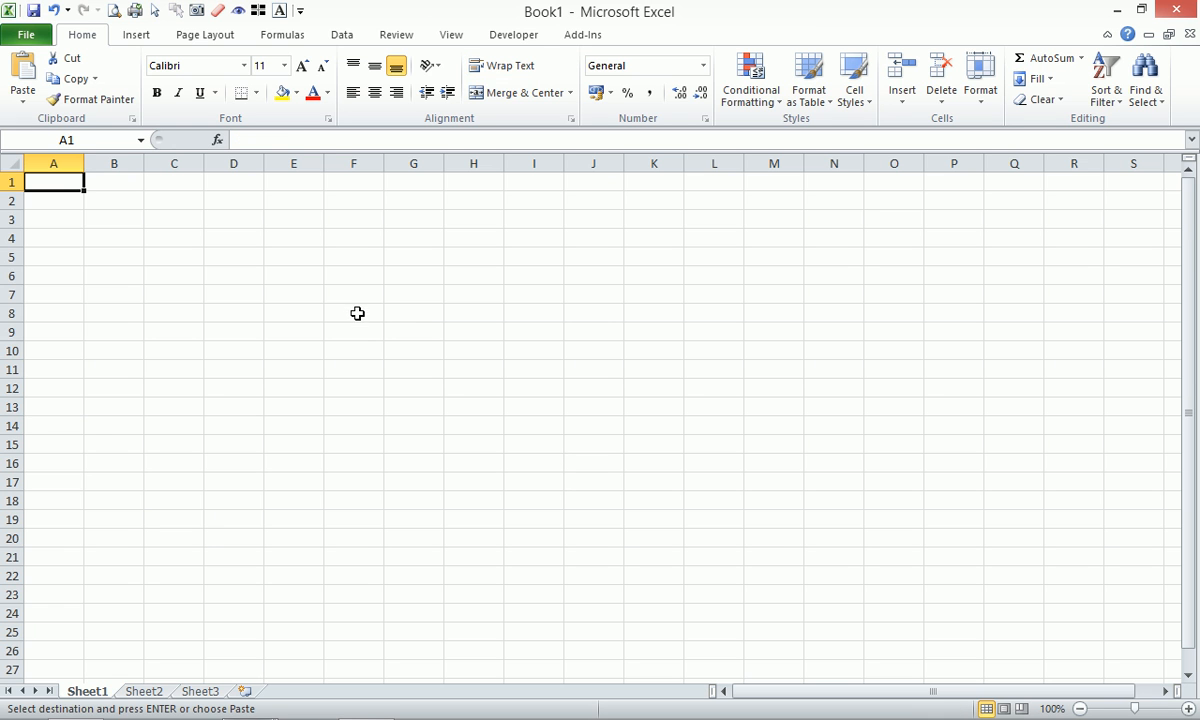
key(ctrl+v)
drag(84, 164, 153, 166)
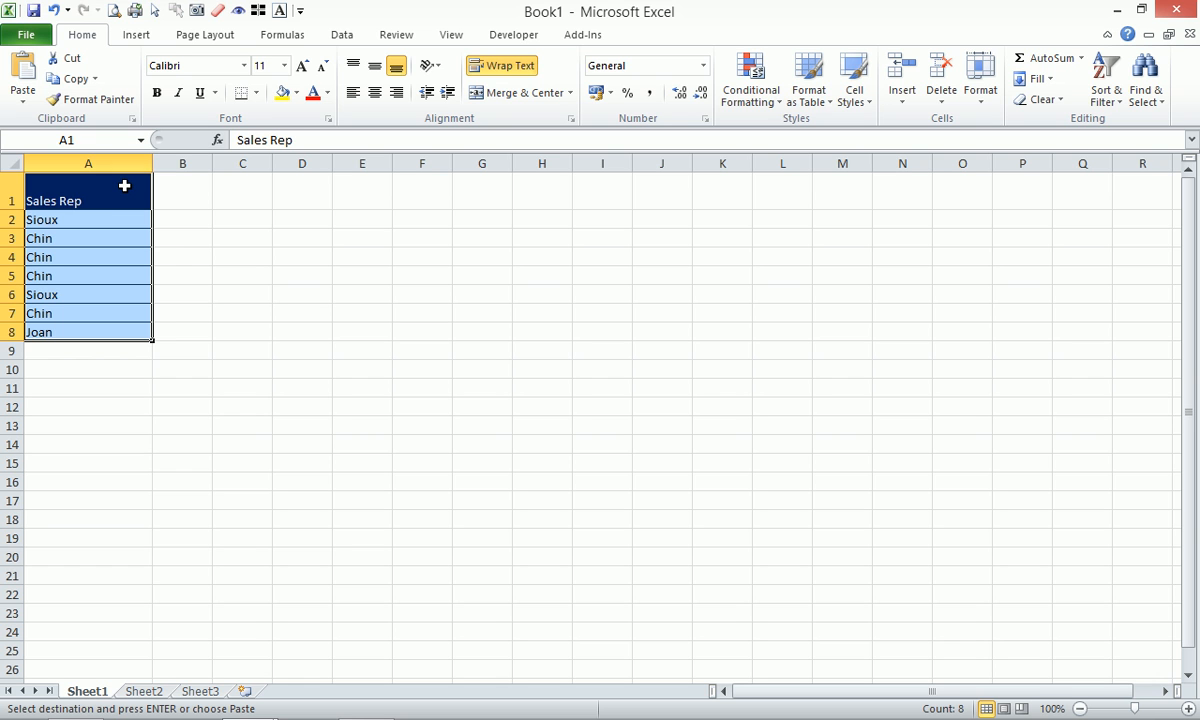
drag(104, 190, 485, 520)
key(alt+w)
key(g)
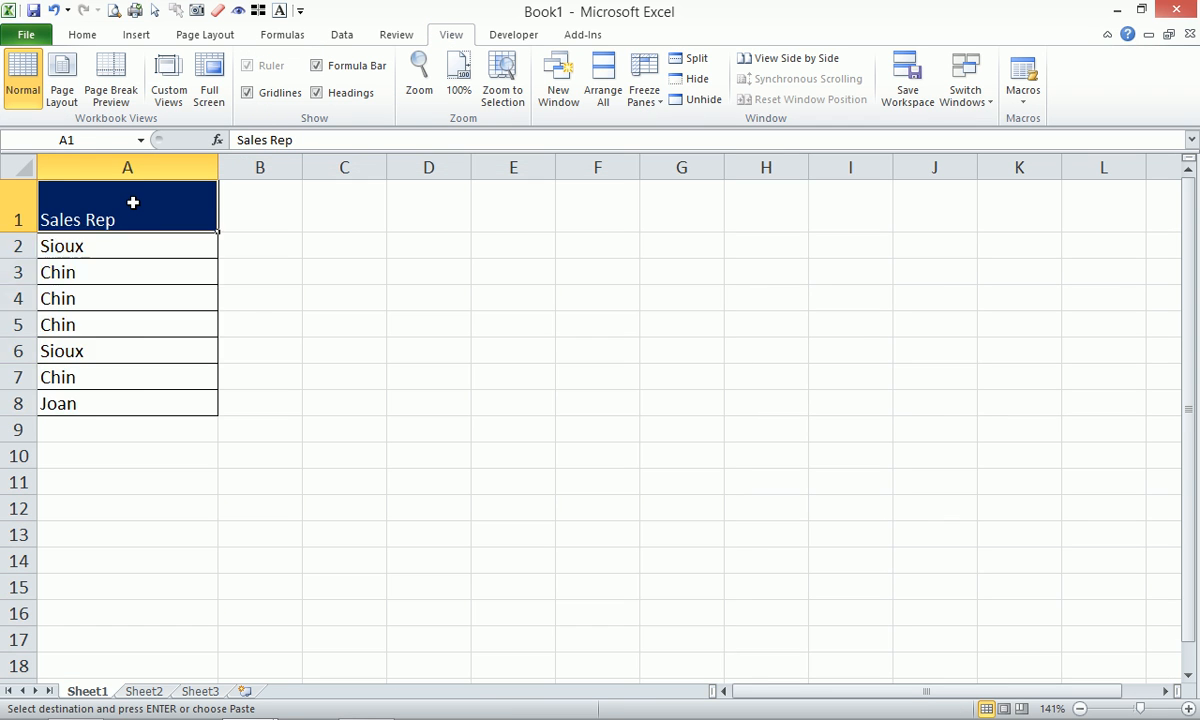
Copy A1:A8 into D1 and widen column D.
drag(132, 203, 148, 404)
key(ctrl+c)
click(430, 204)
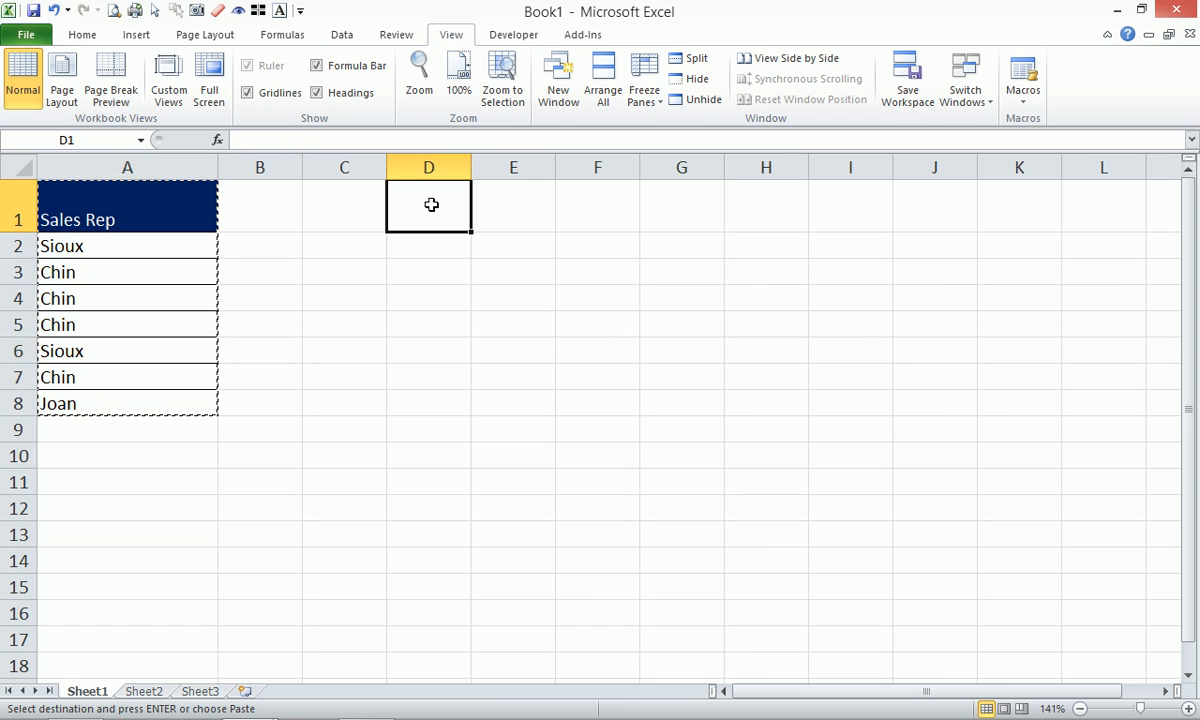
key(ctrl+v)
drag(471, 168, 508, 170)
click(463, 215)
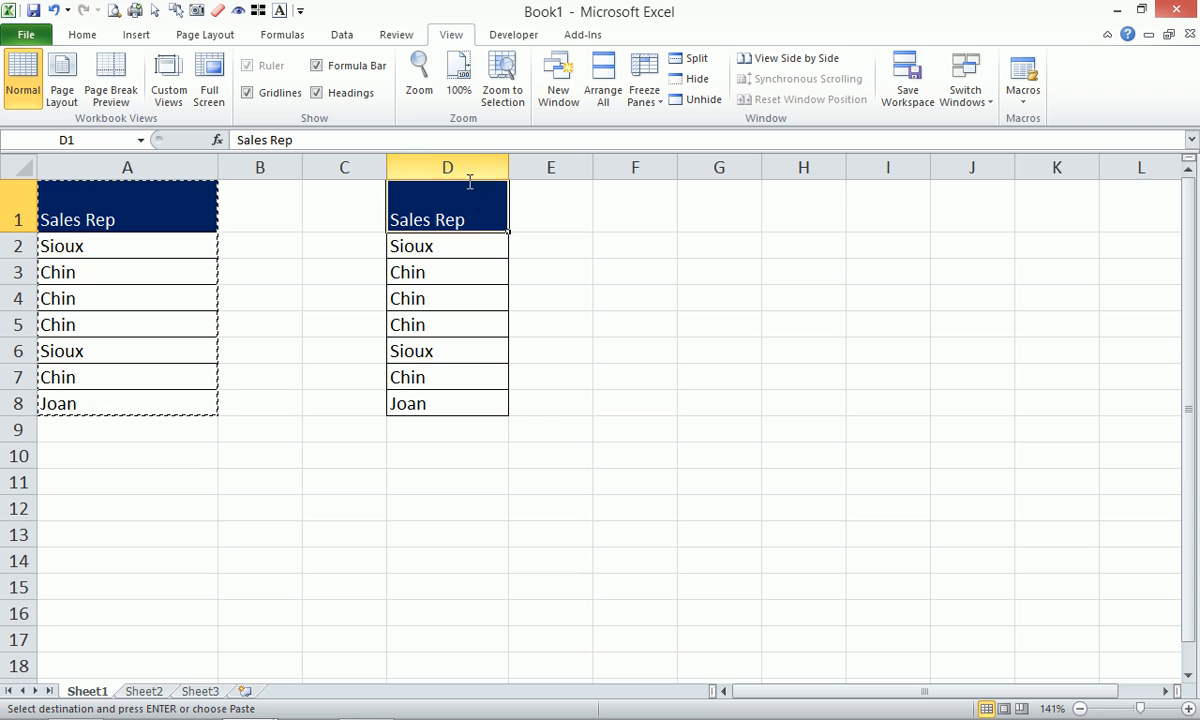
click(342, 36)
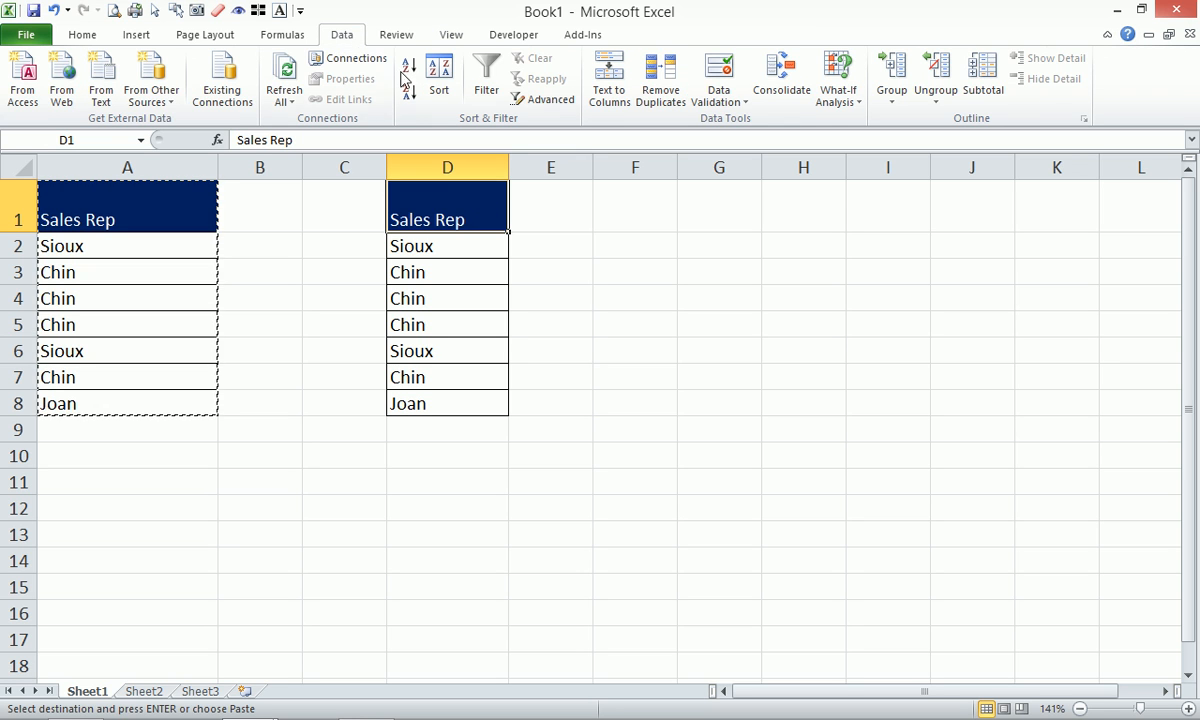
click(655, 82)
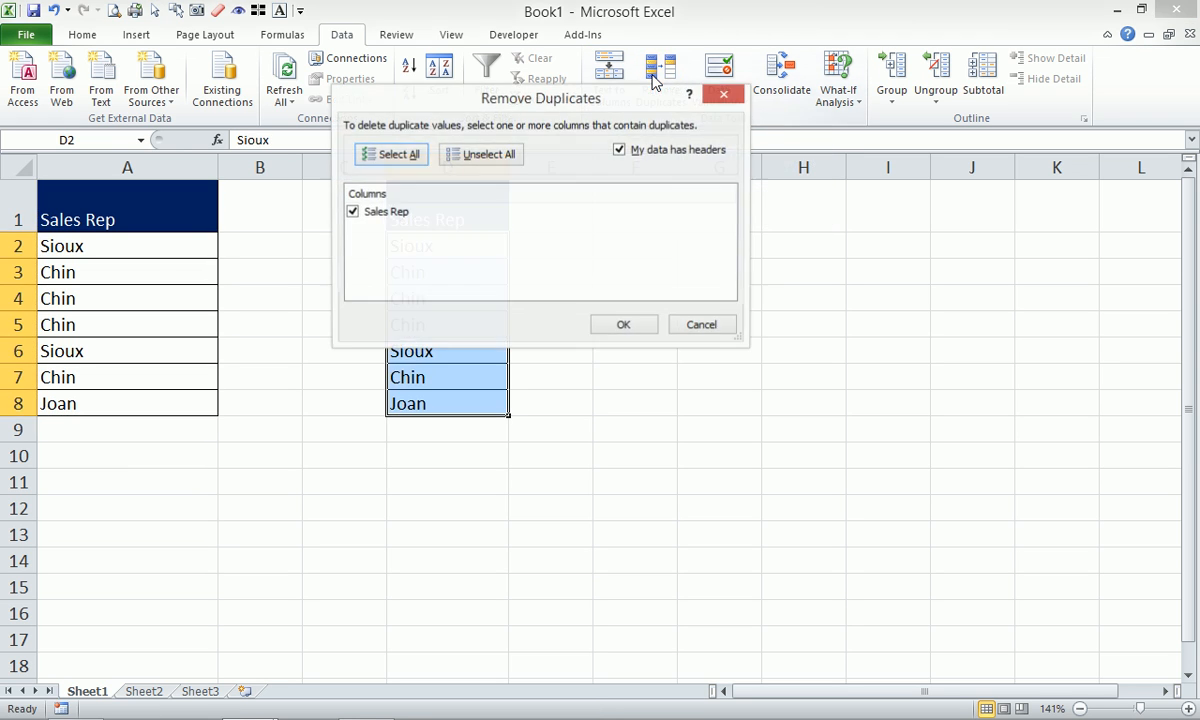
drag(533, 102, 770, 72)
click(860, 297)
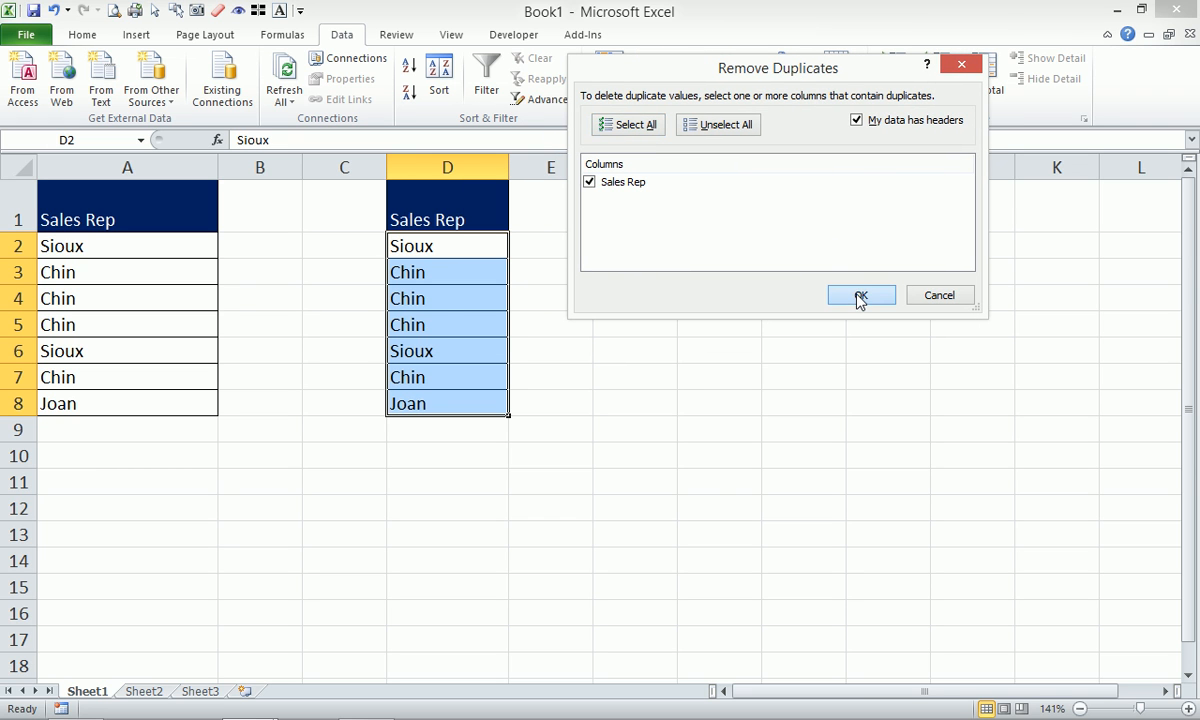
click(618, 420)
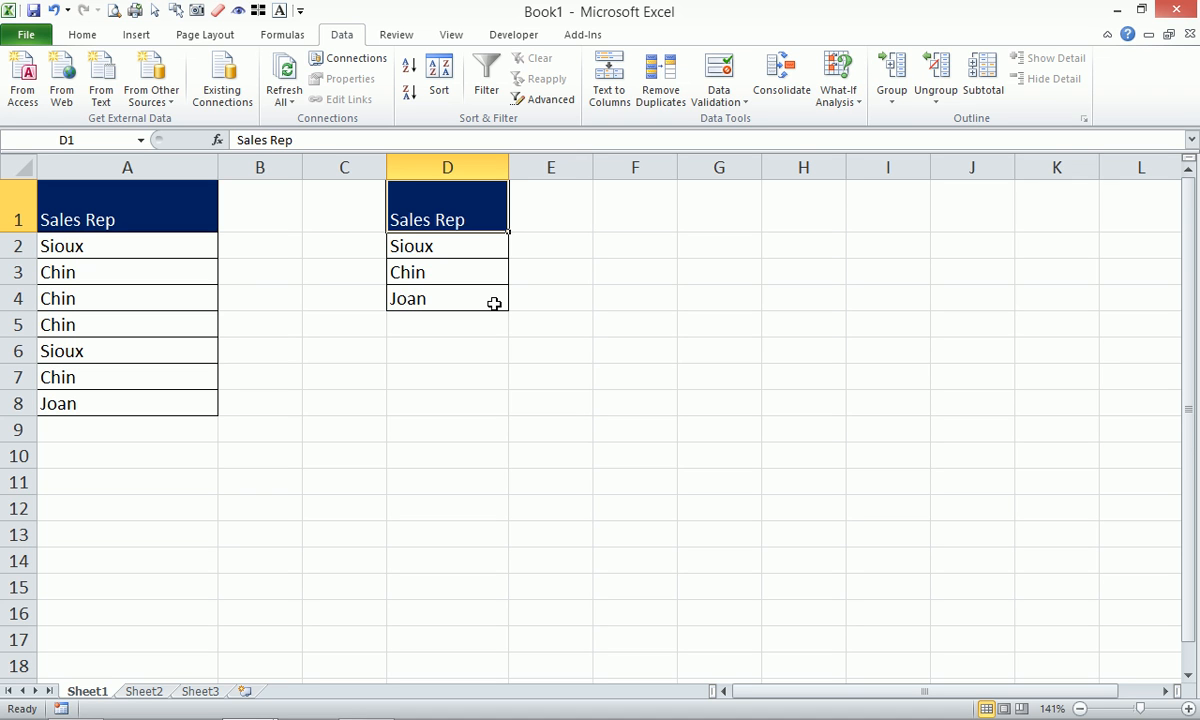
click(170, 218)
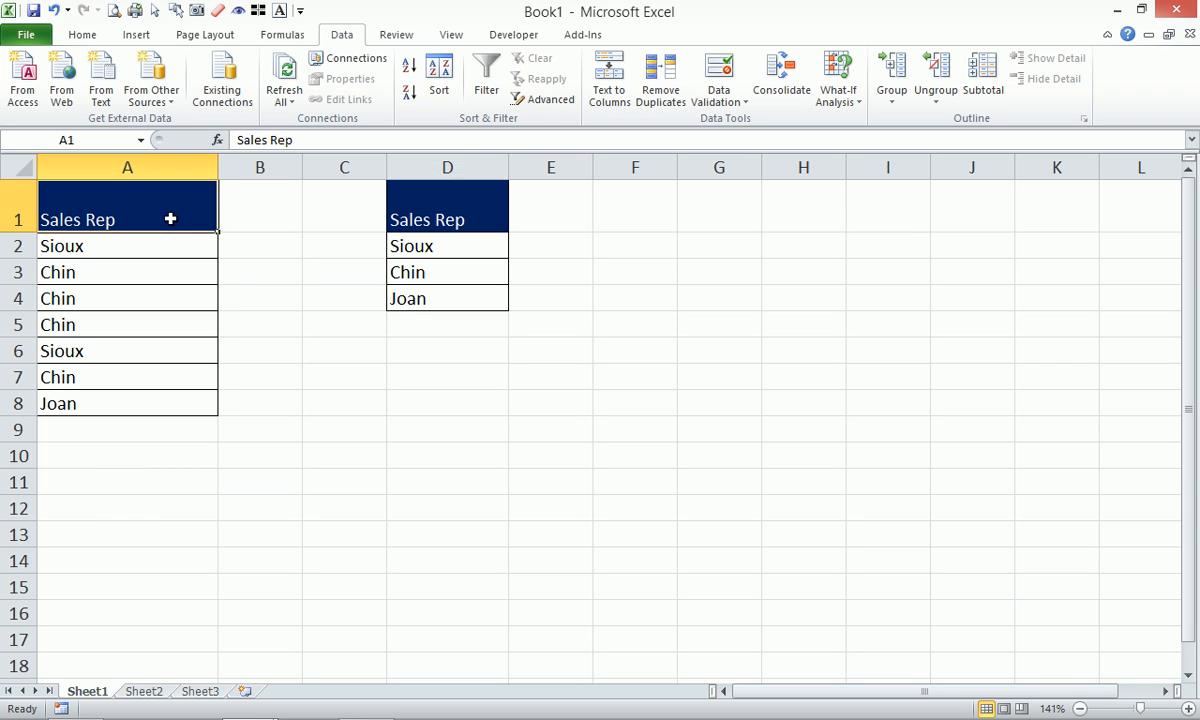
Use Advanced filter with Unique records only to copy column A's unique names to F1.
click(550, 103)
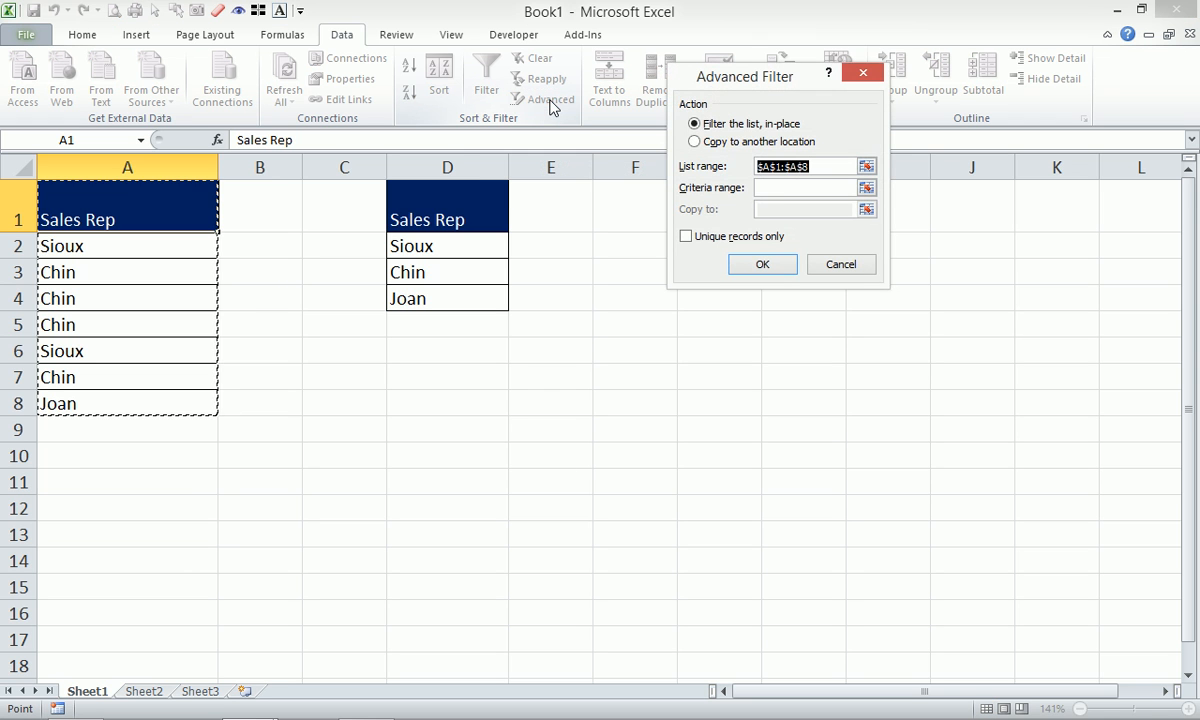
click(690, 240)
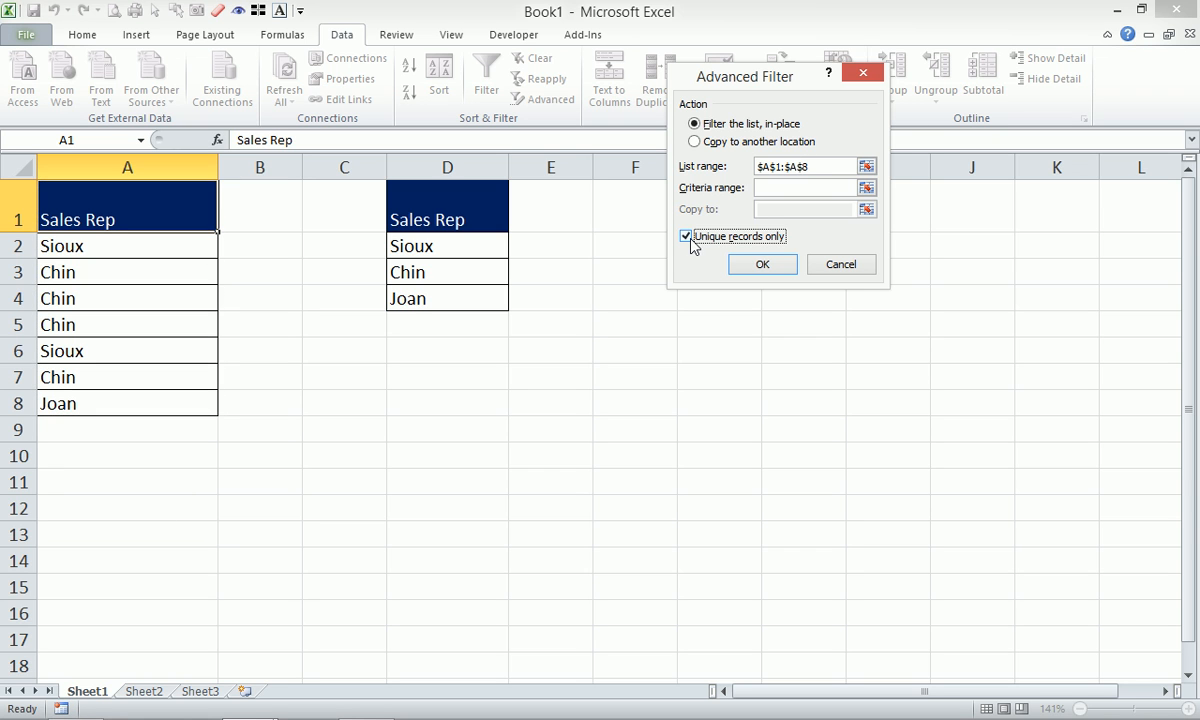
click(695, 141)
click(866, 209)
click(637, 213)
click(872, 101)
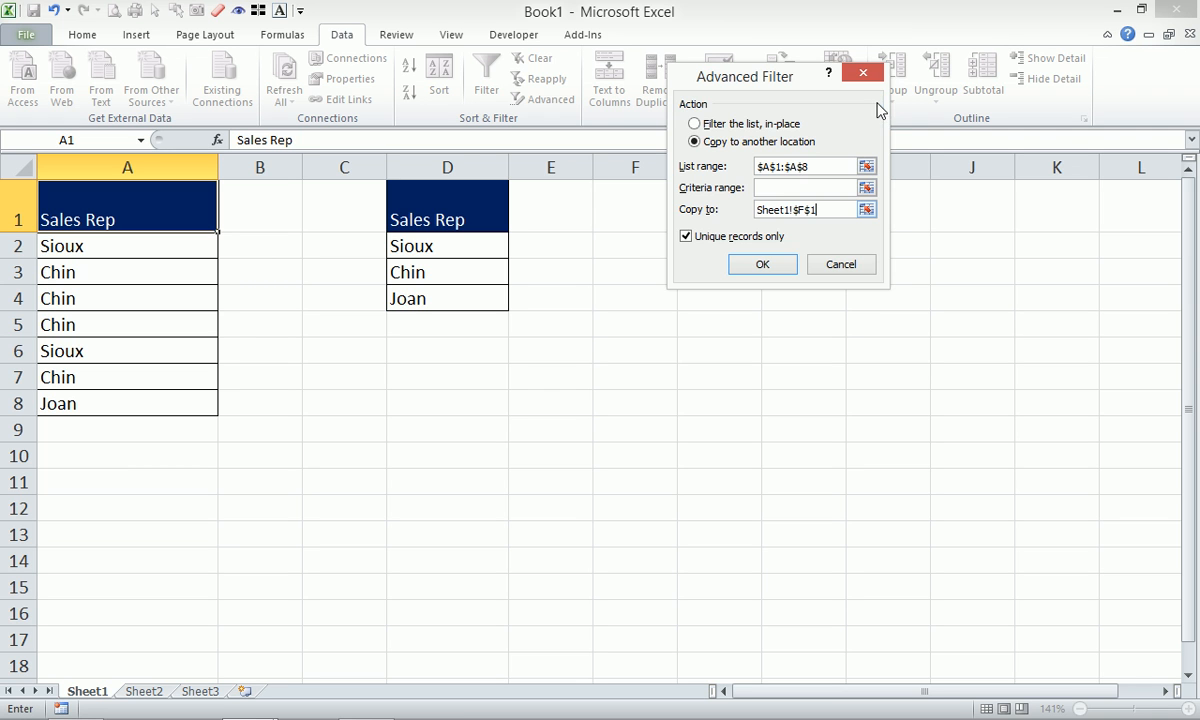
click(760, 264)
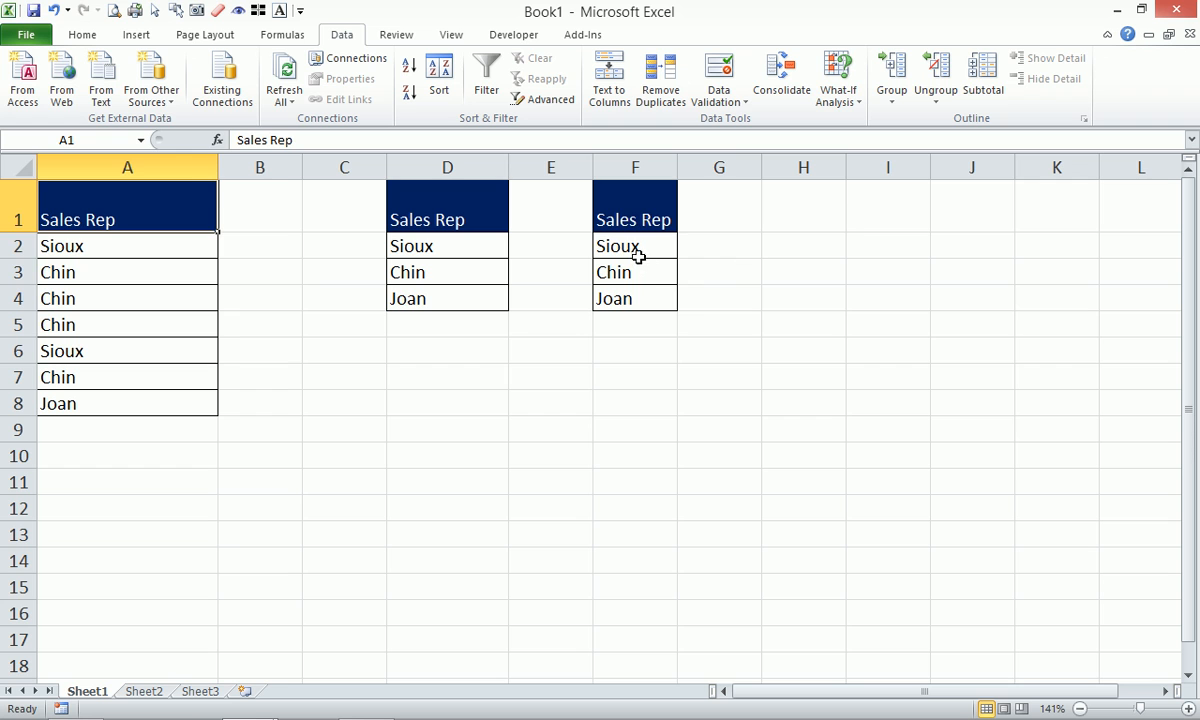
click(637, 247)
click(644, 272)
click(649, 303)
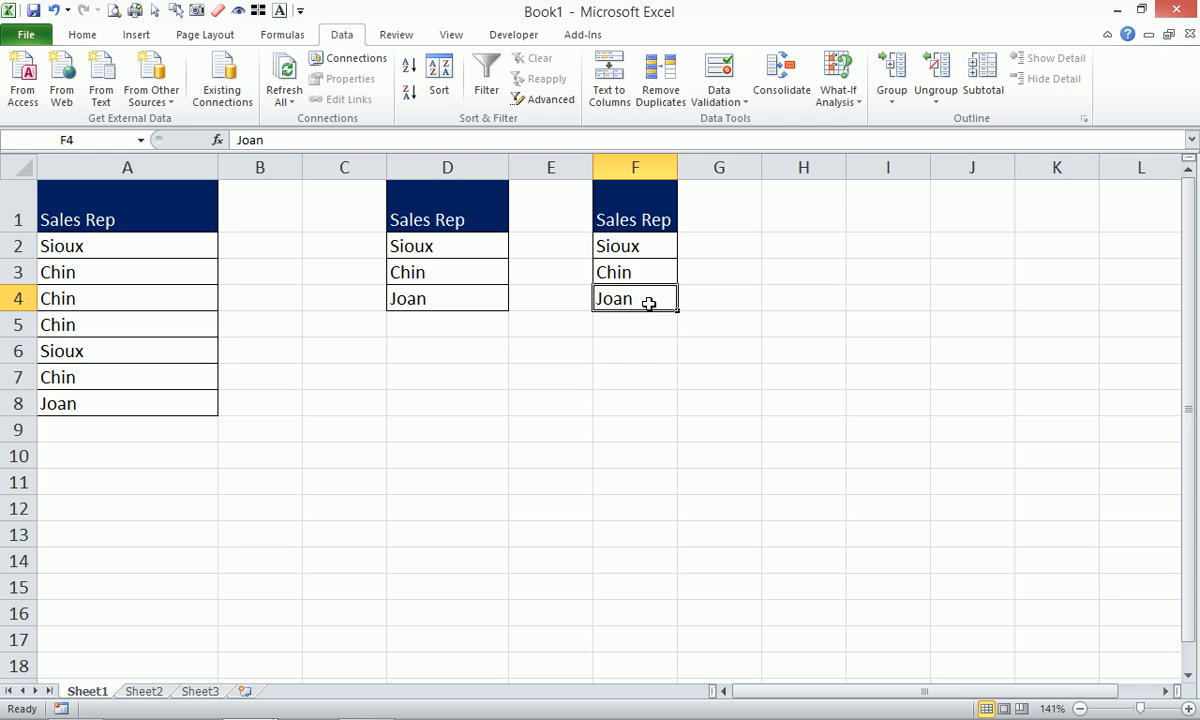
Move the Text VBACode icon to an open desktop spot, then reopen Book1 from the taskbar.
key(super+d)
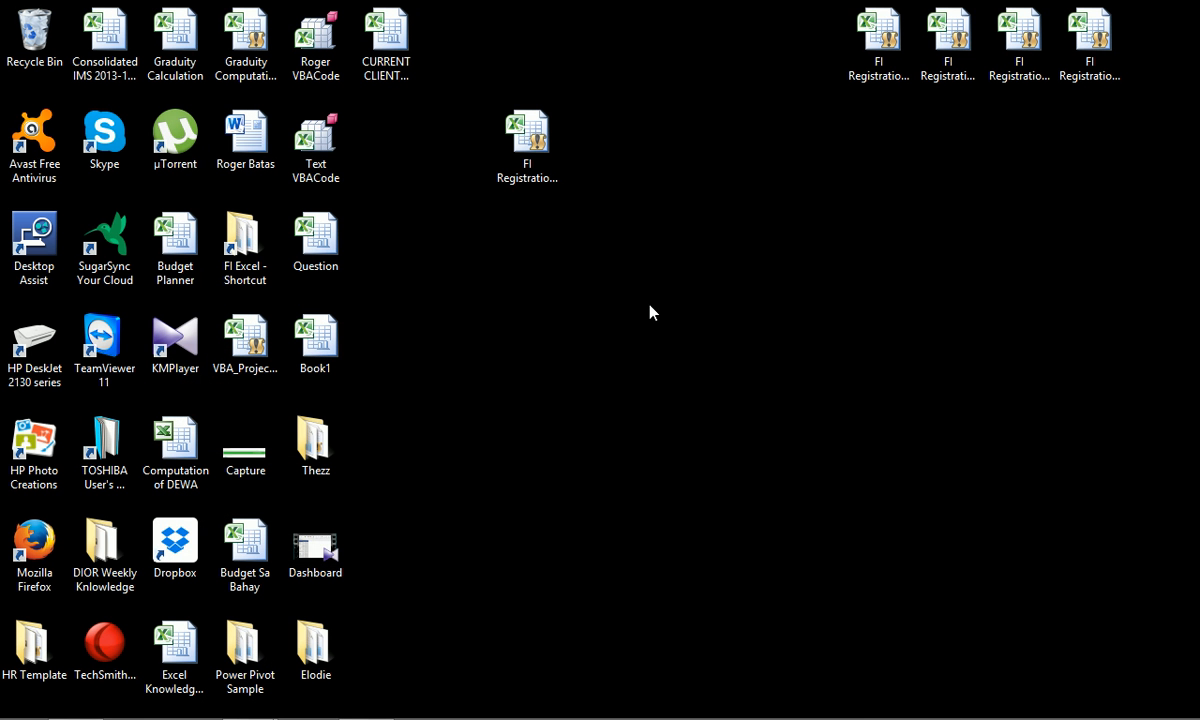
drag(315, 140, 713, 307)
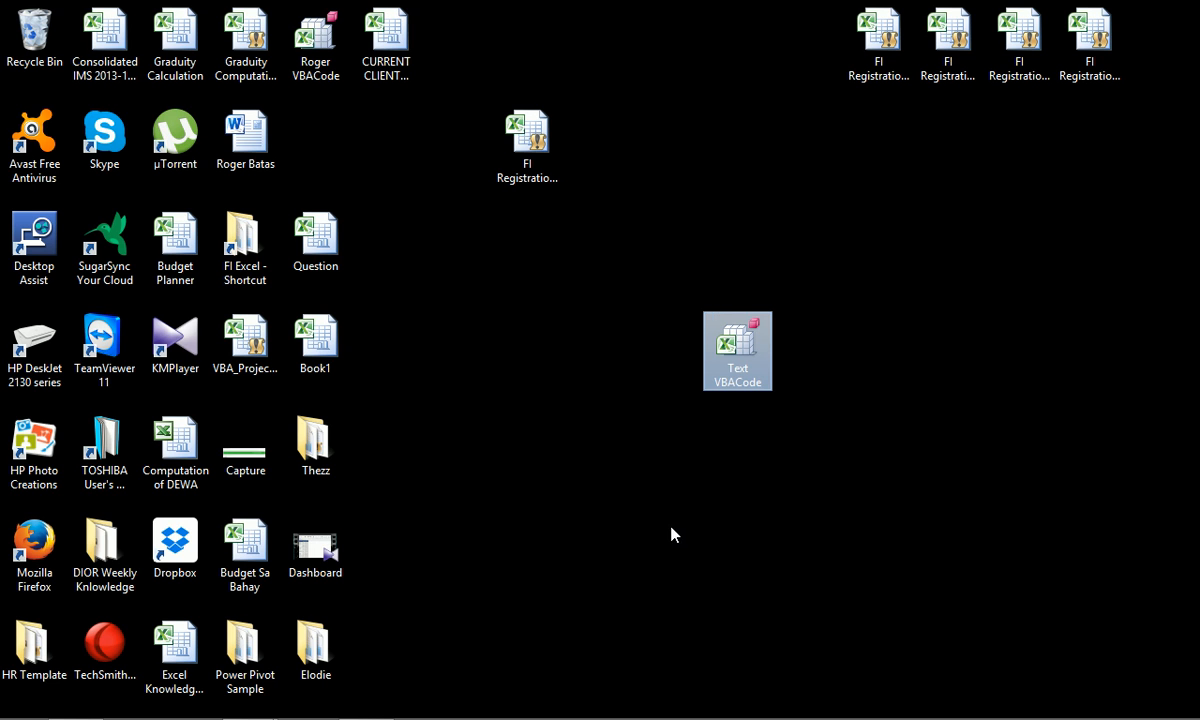
click(252, 702)
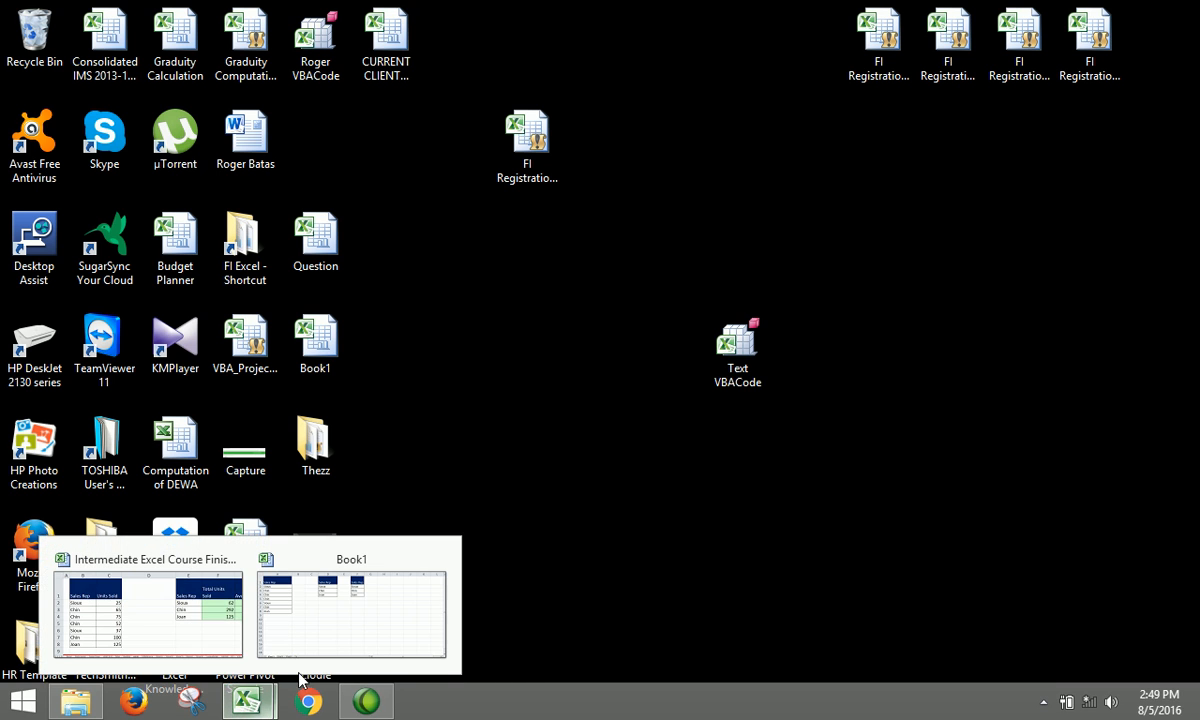
click(340, 632)
click(614, 428)
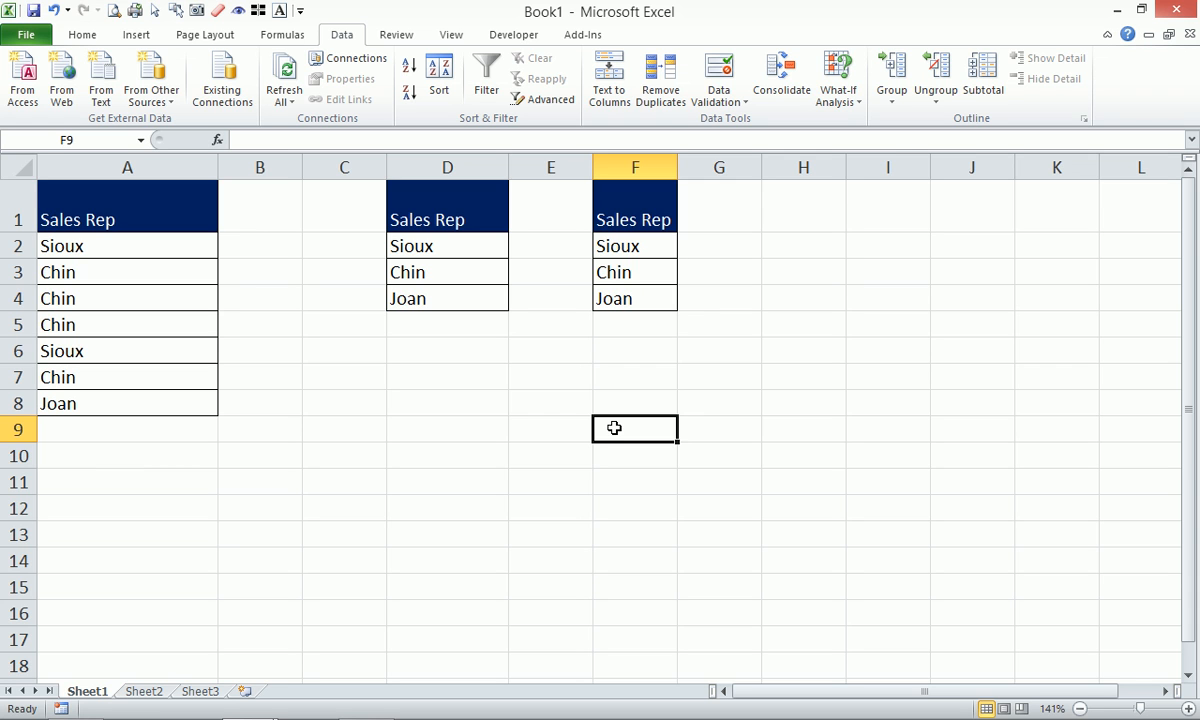
Verify Text Vbacode is ticked in the Developer Add-Ins dialog, then open File's Info page.
click(505, 36)
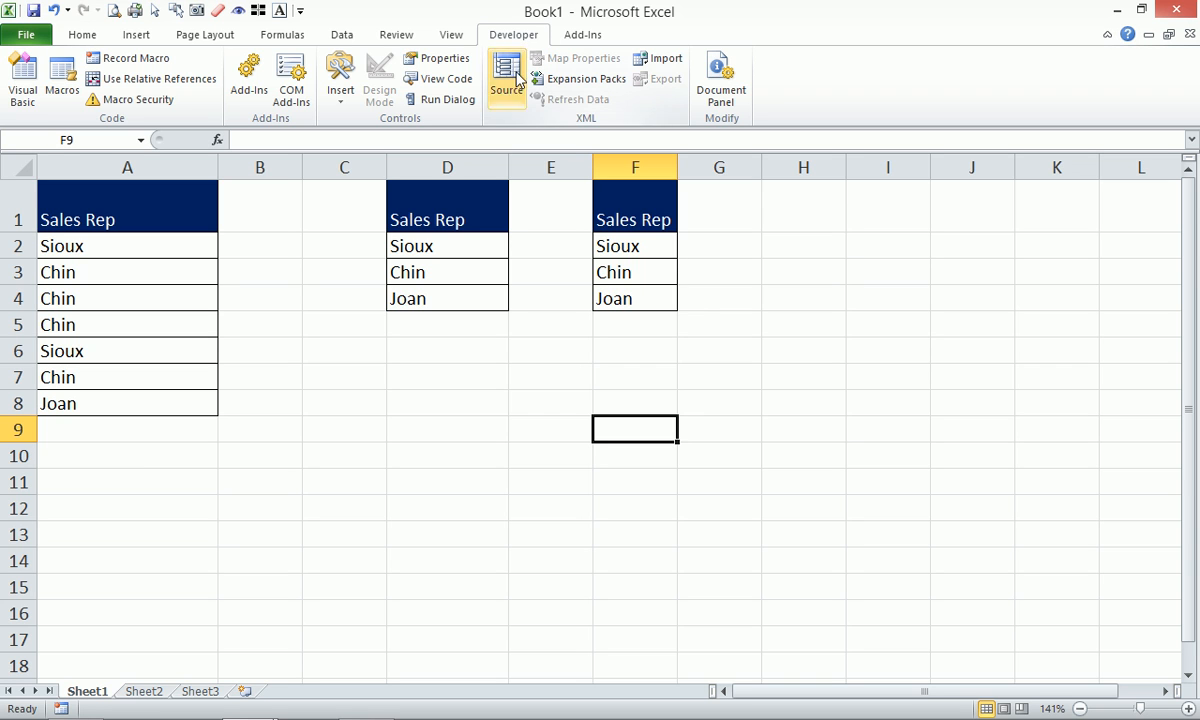
click(248, 76)
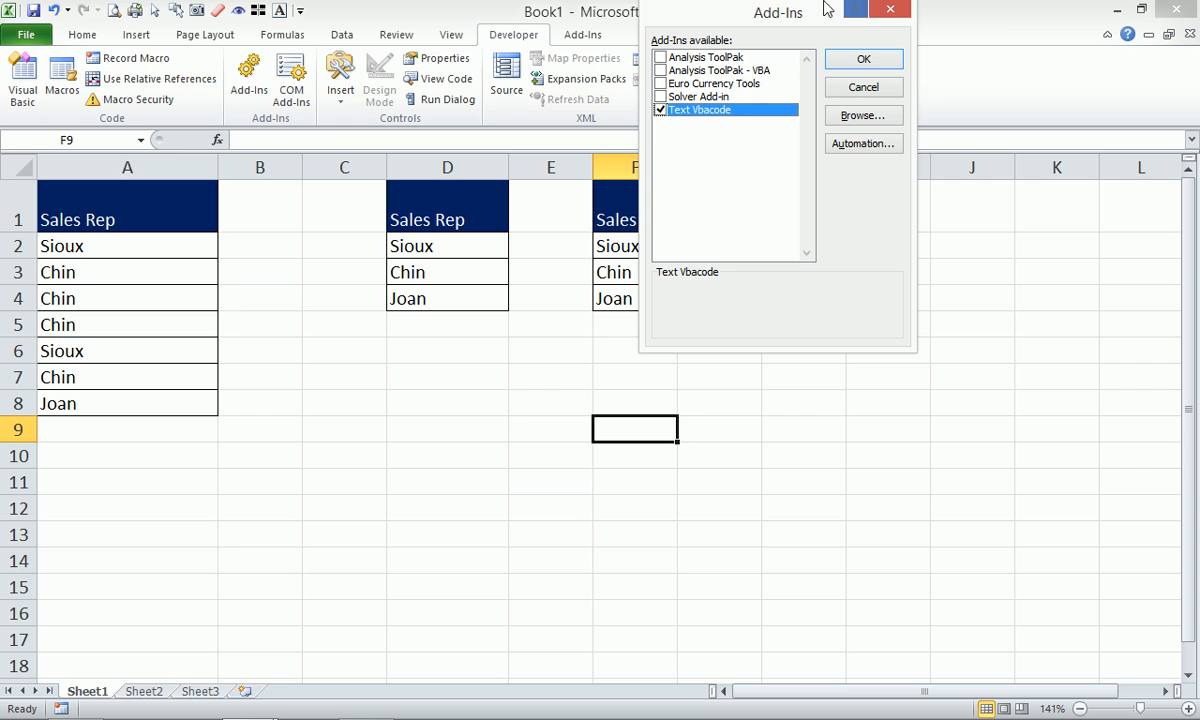
drag(775, 20, 740, 226)
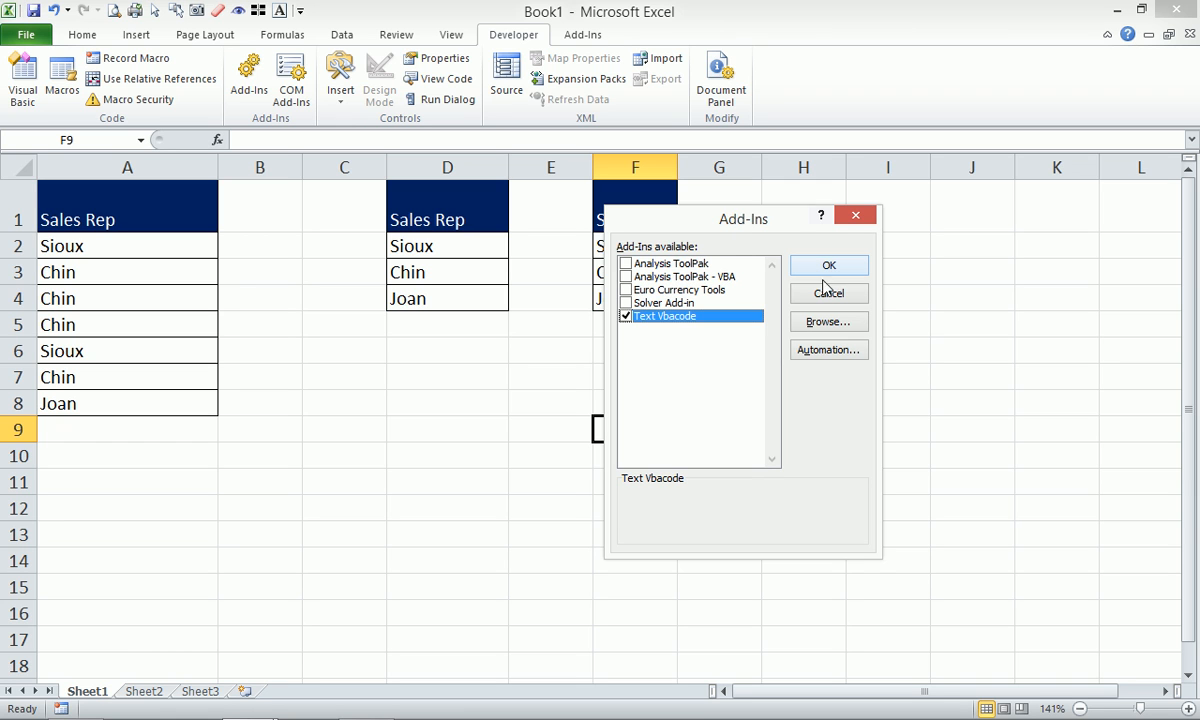
click(828, 322)
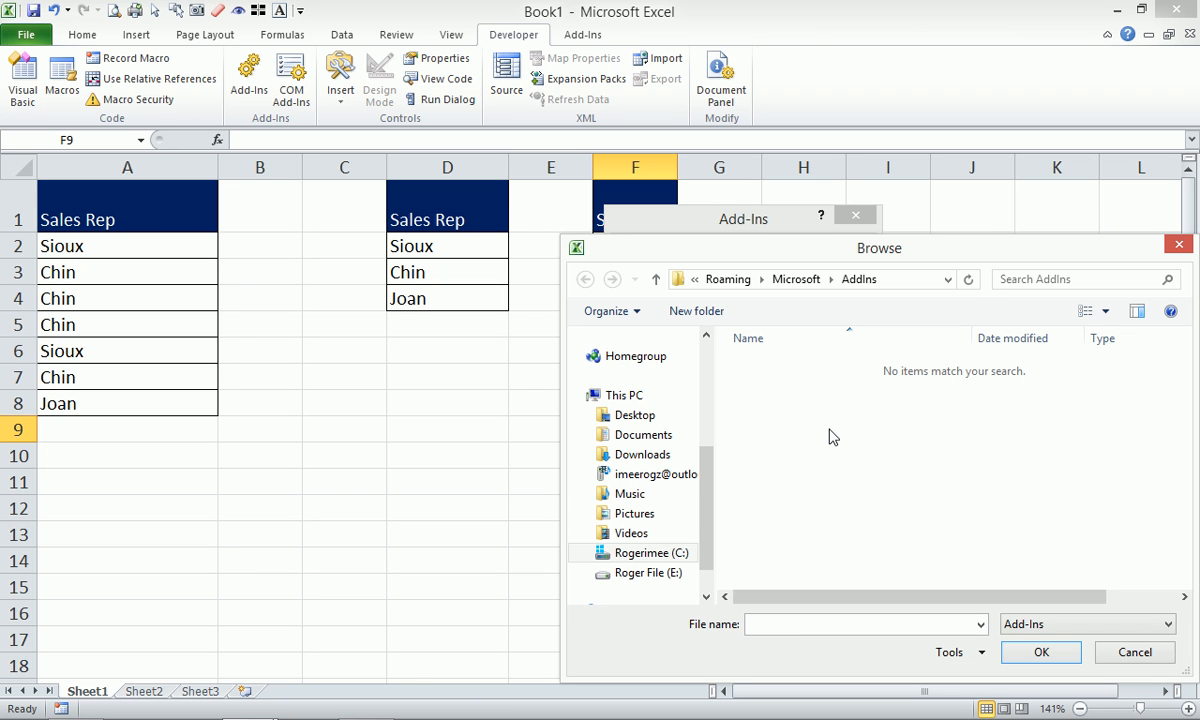
click(1135, 652)
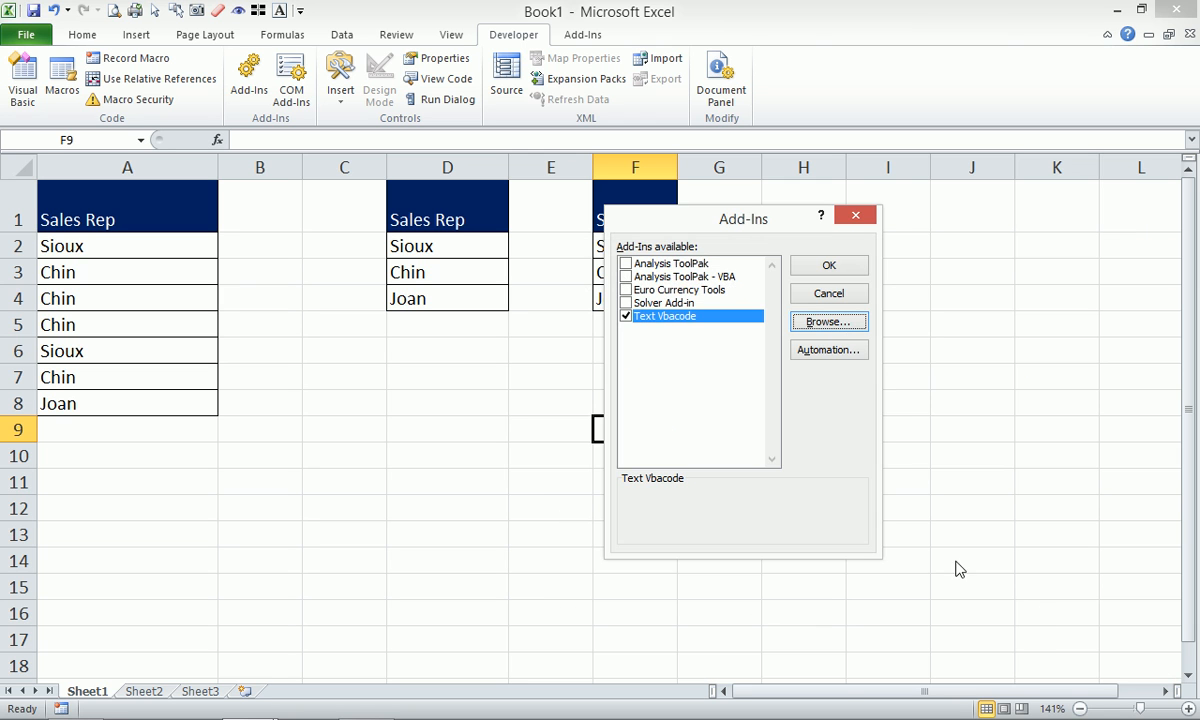
click(841, 220)
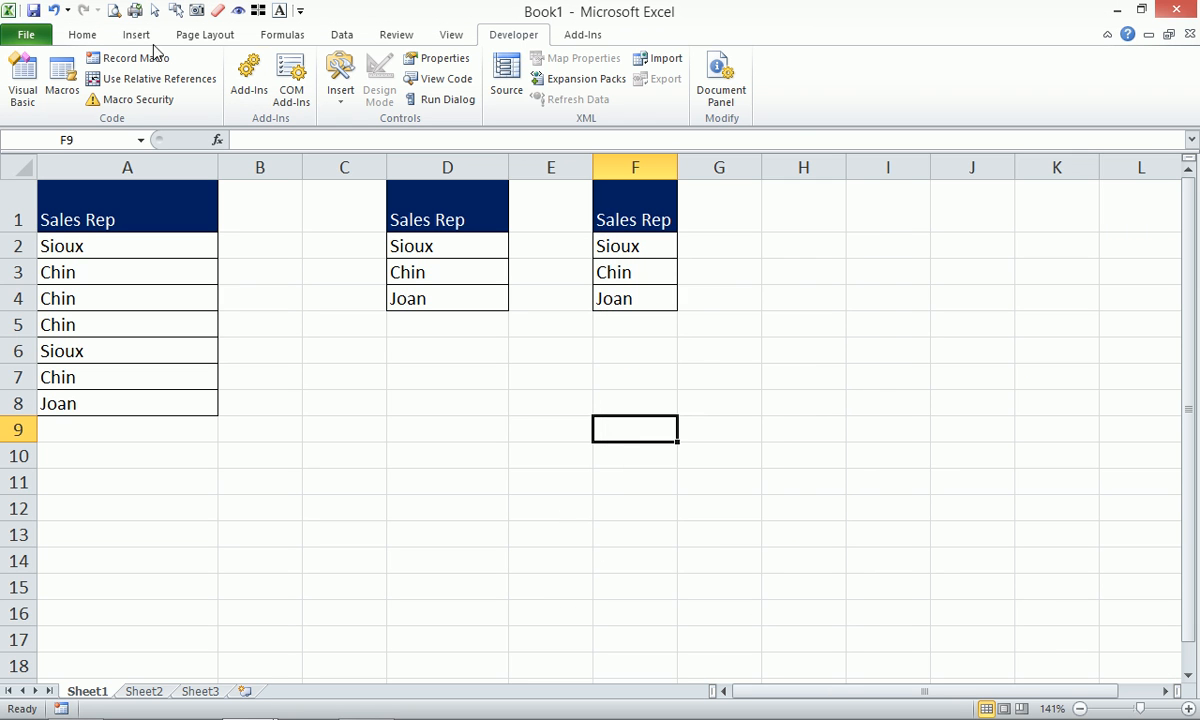
click(25, 35)
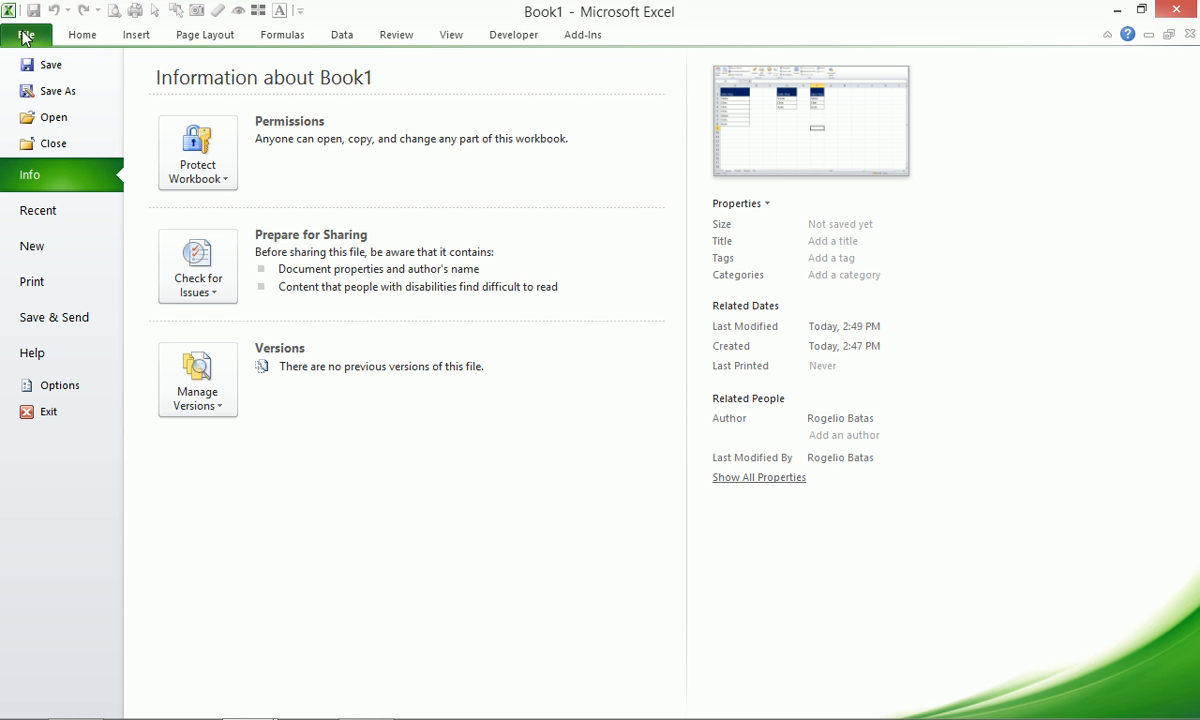
Look over the Customize Ribbon page in Excel Options and cancel without changes.
click(78, 388)
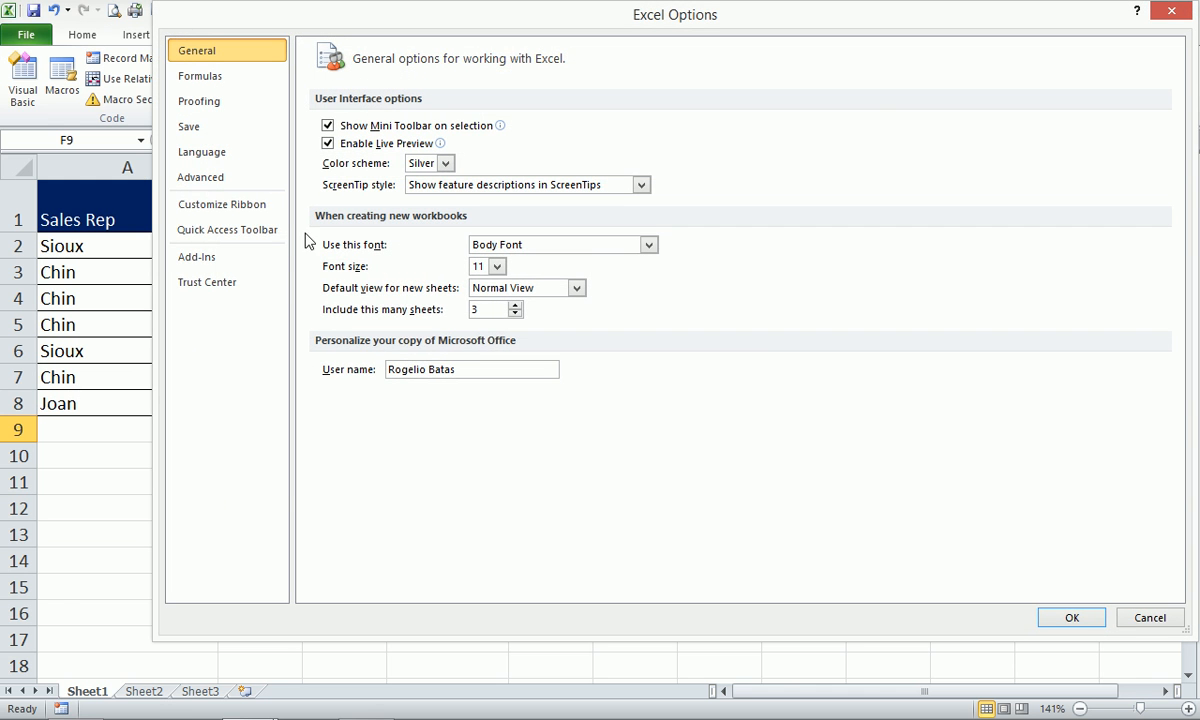
click(224, 206)
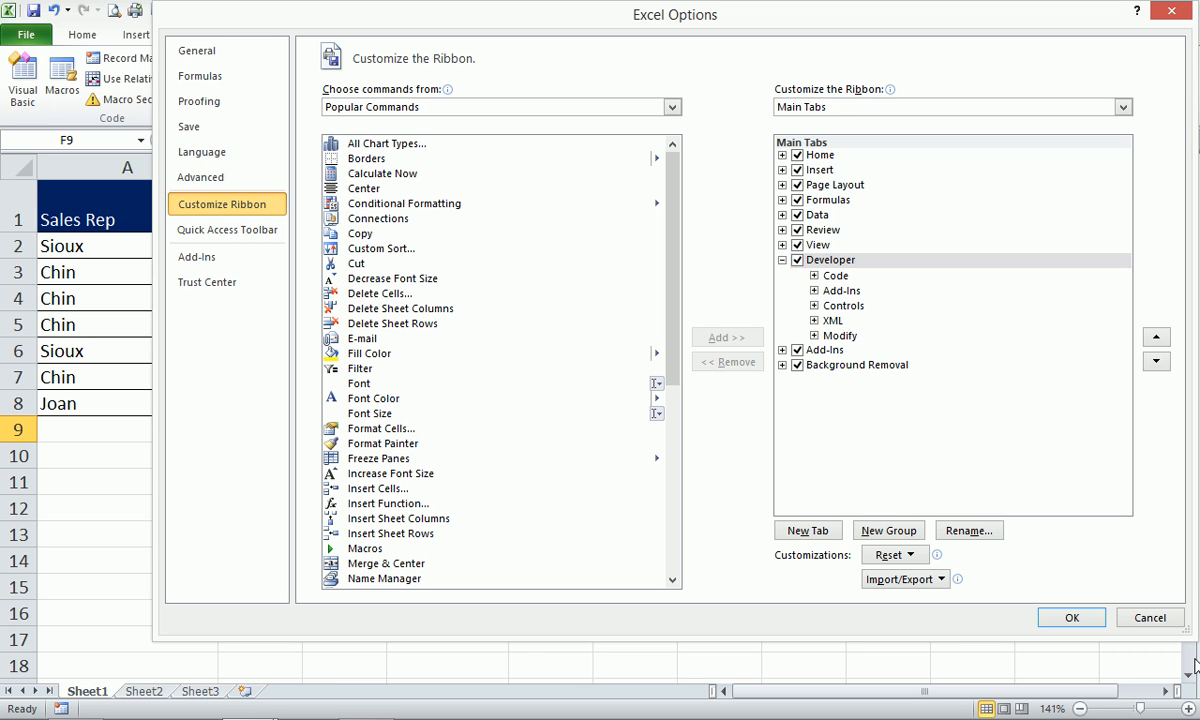
click(1148, 614)
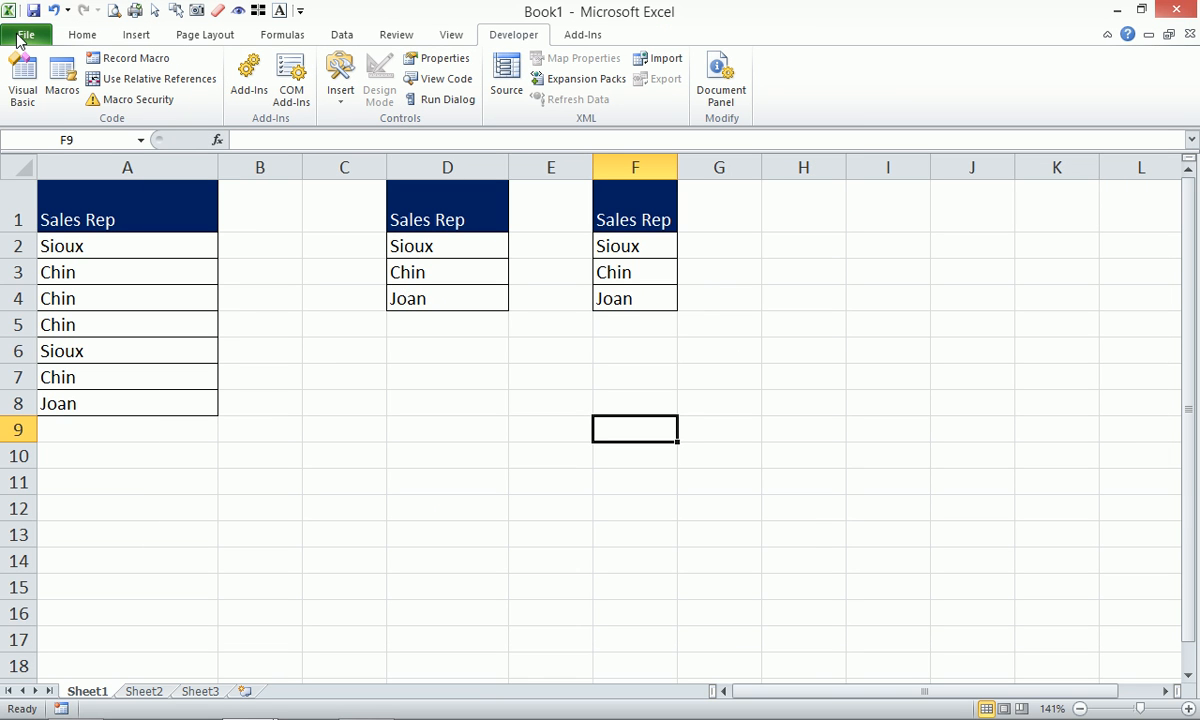
Open the Excel Add-ins manager from Excel Options > Add-Ins, showing Text Vbacode checked.
click(18, 37)
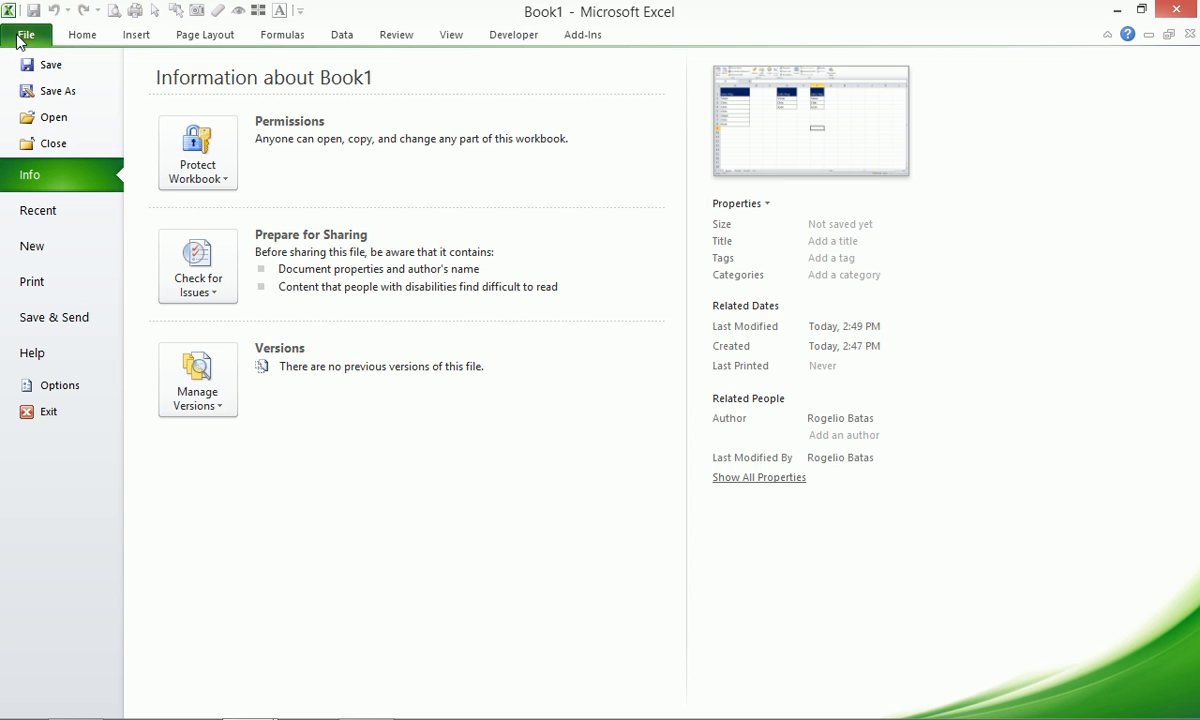
click(61, 393)
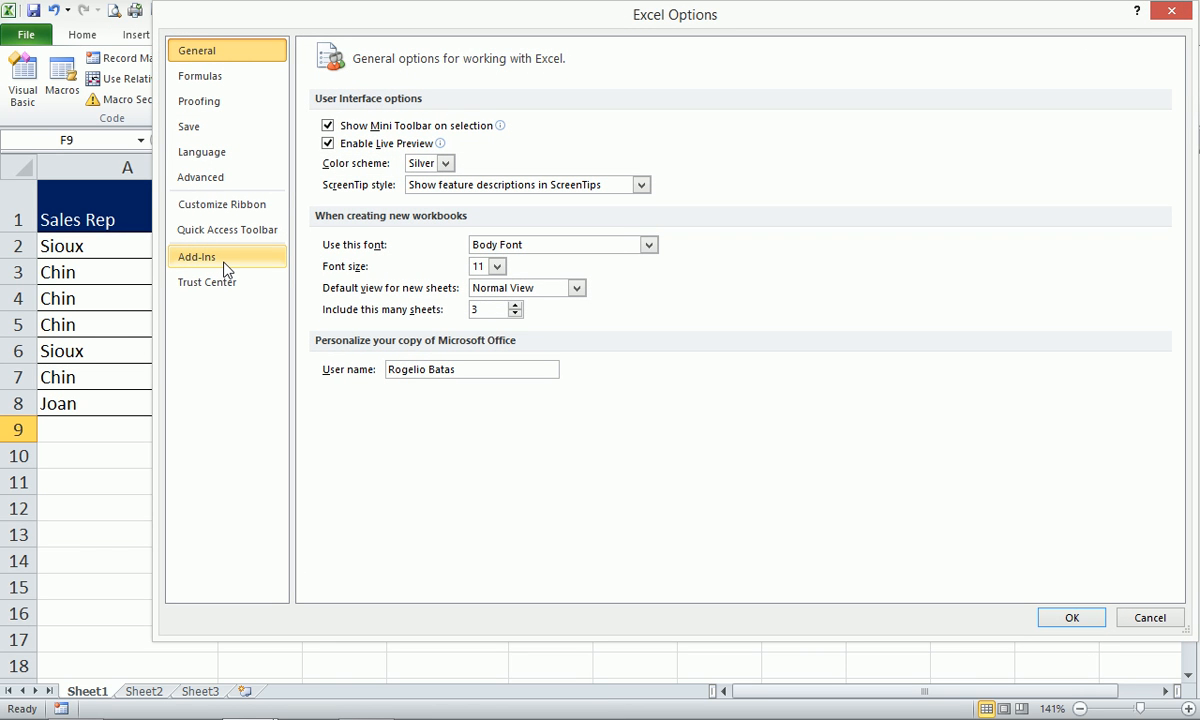
click(226, 263)
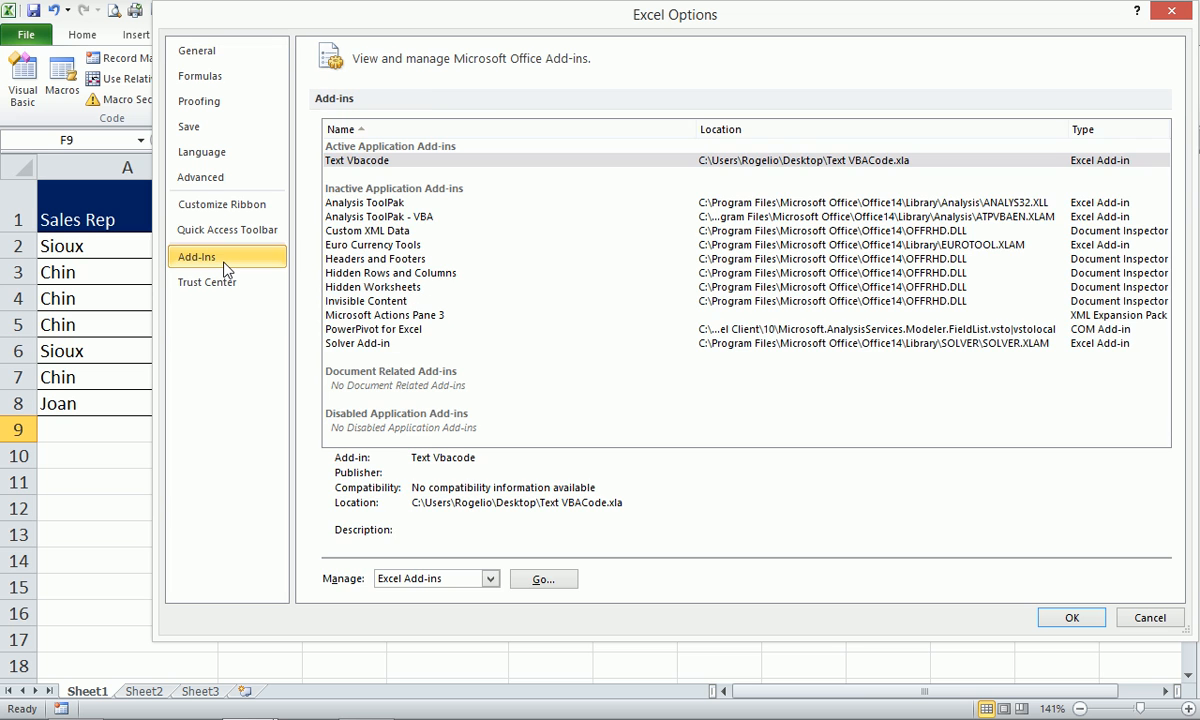
click(545, 585)
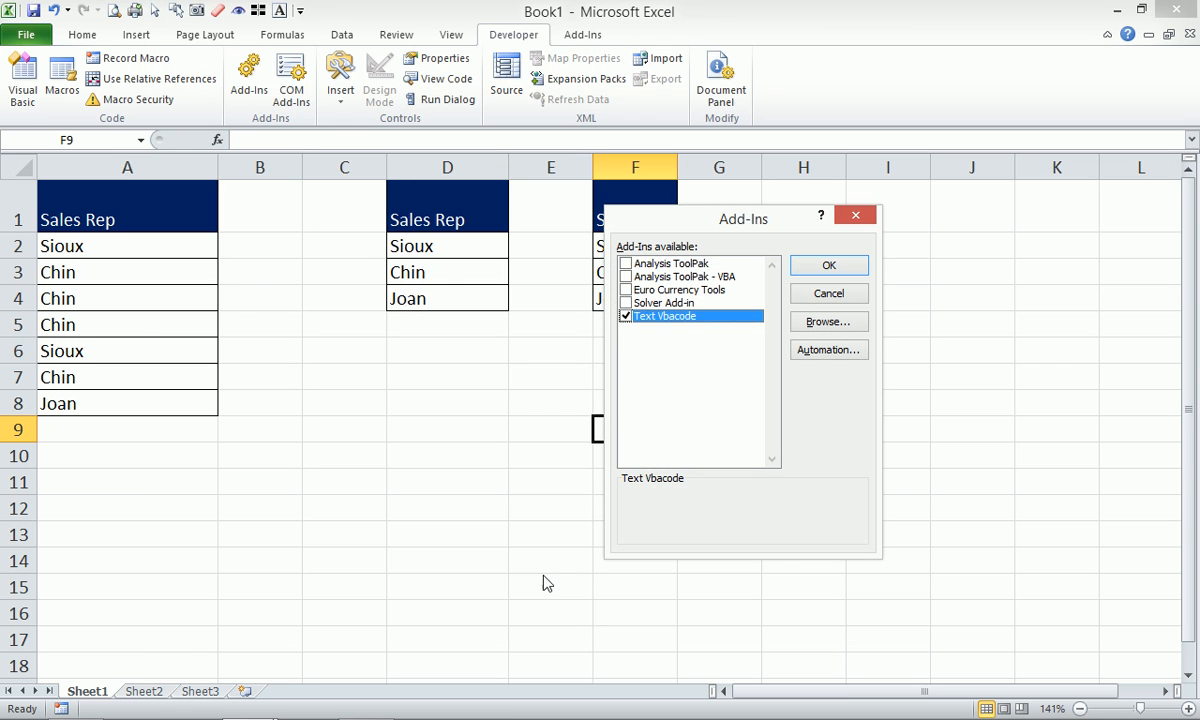
Cancel the add-in file browser and close the Add-Ins dialog unchanged.
click(833, 324)
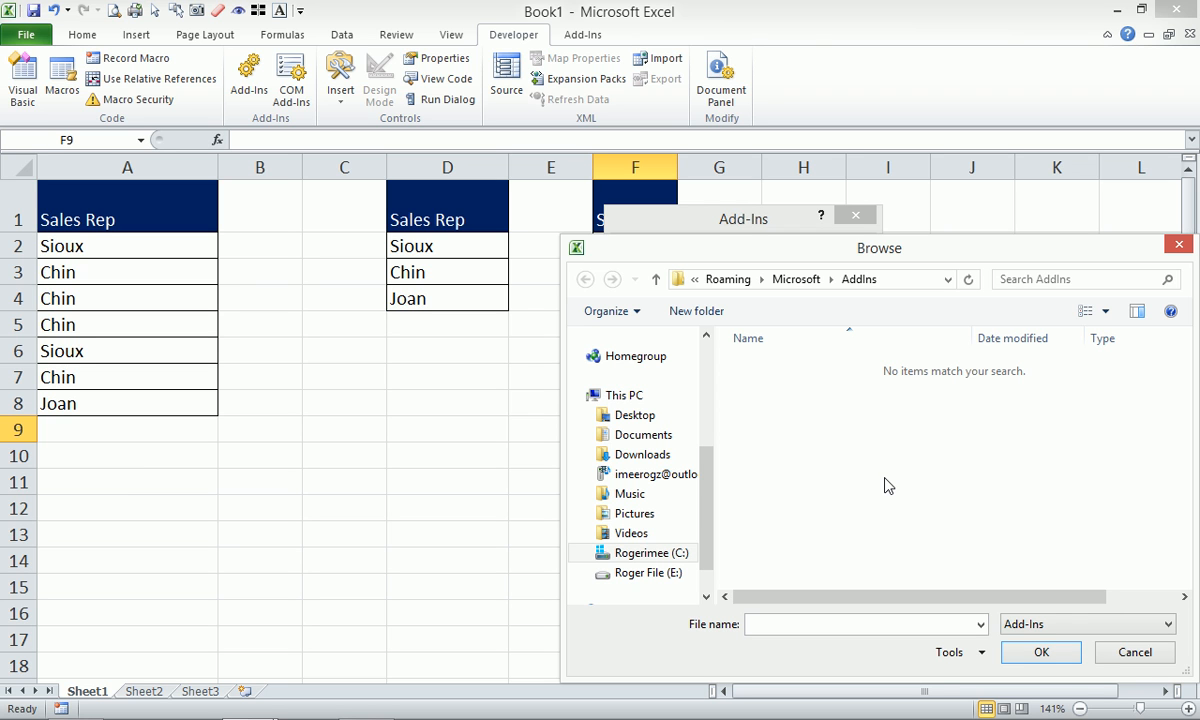
click(1135, 652)
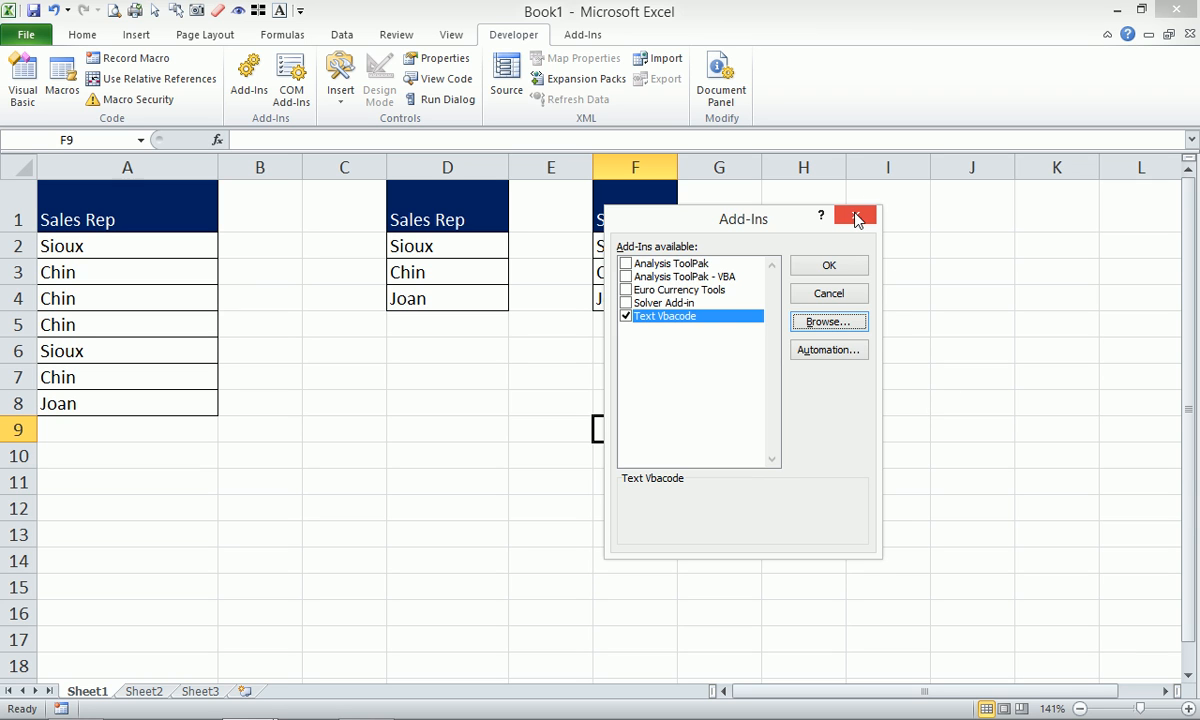
click(857, 217)
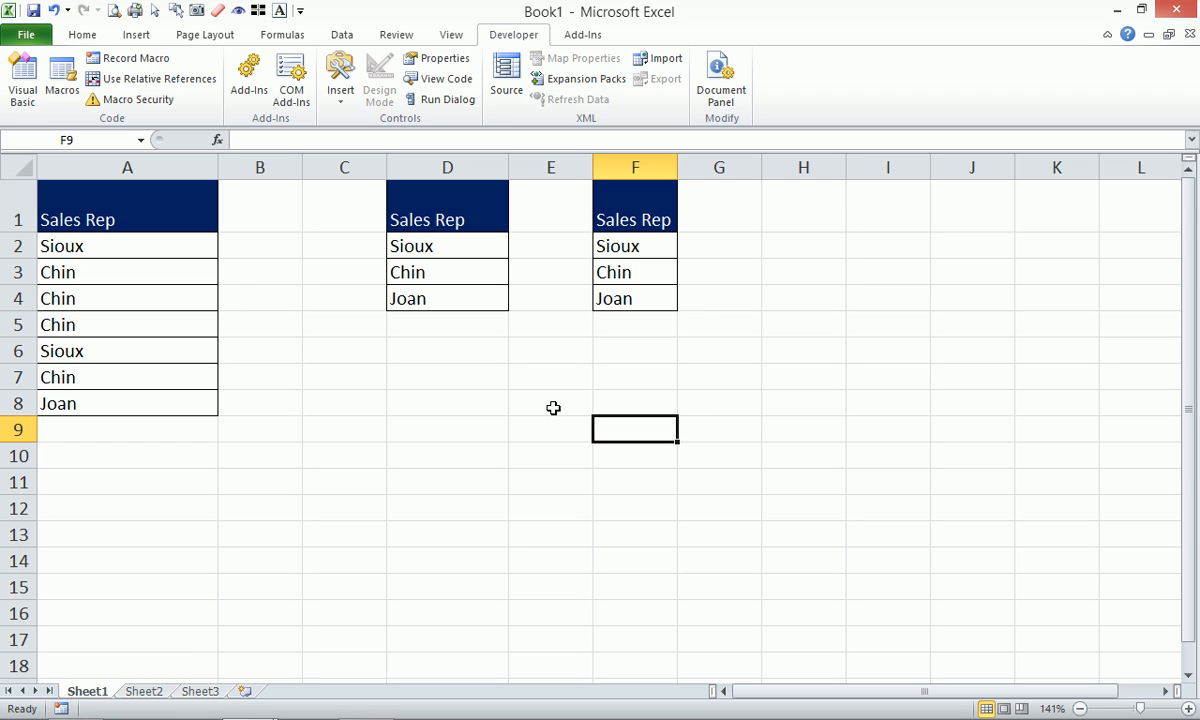
Abandon a COUNTIFS entry in B2 so it stays empty, and select A1:B6 for zooming.
click(268, 248)
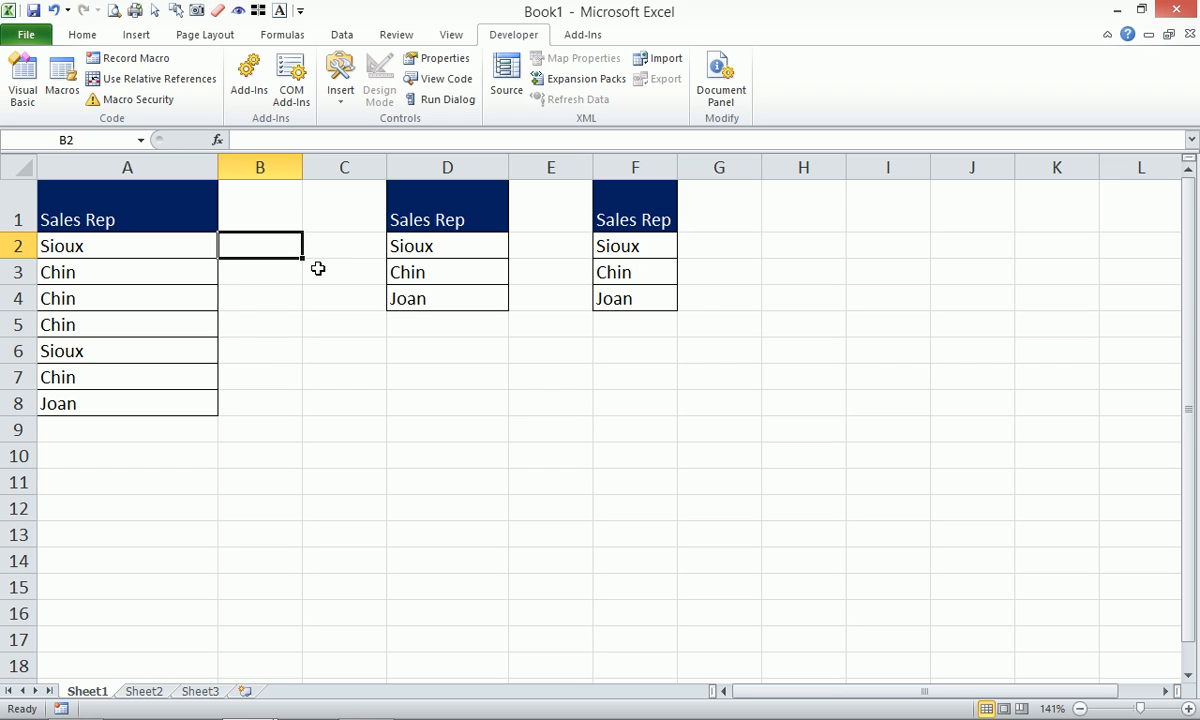
text(=coun)
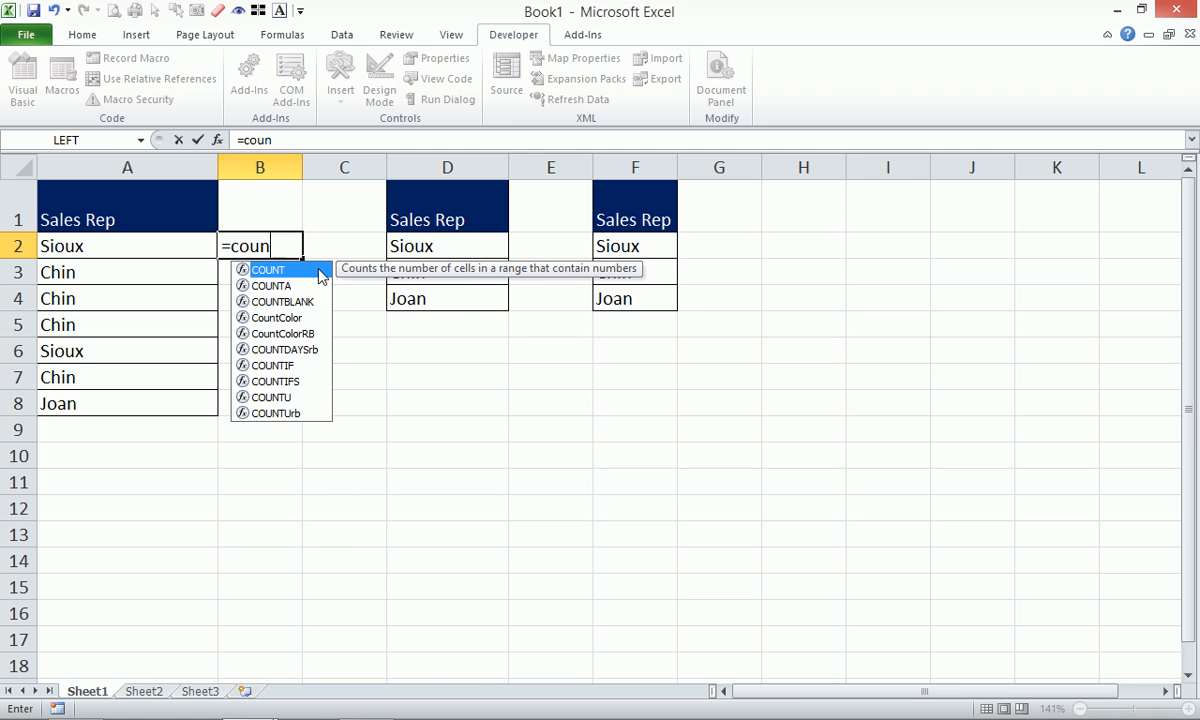
key(Down)
key(Down)
key(Down)
key(Down)
key(Down)
key(Down)
key(Down)
key(Tab)
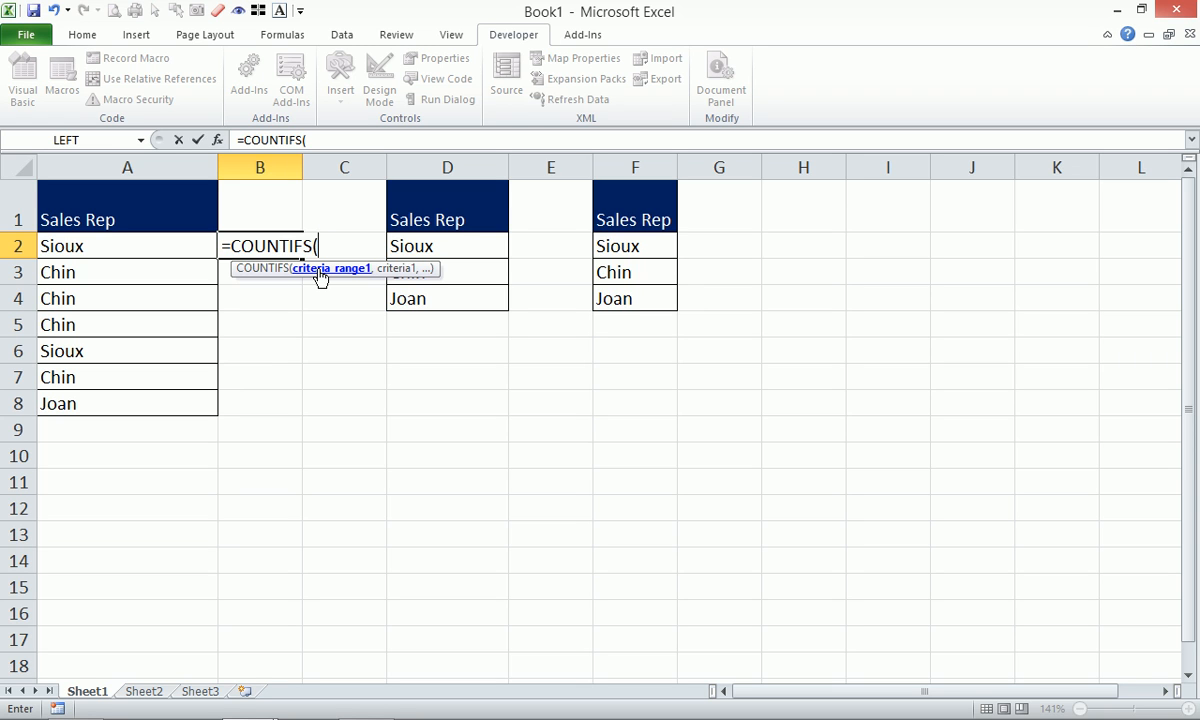
key(Escape)
drag(185, 205, 311, 413)
key(alt+w)
Zoom to the selection and enter =COUNTIFS(A$2:A2,A2) in B2 as a running count.
key(g)
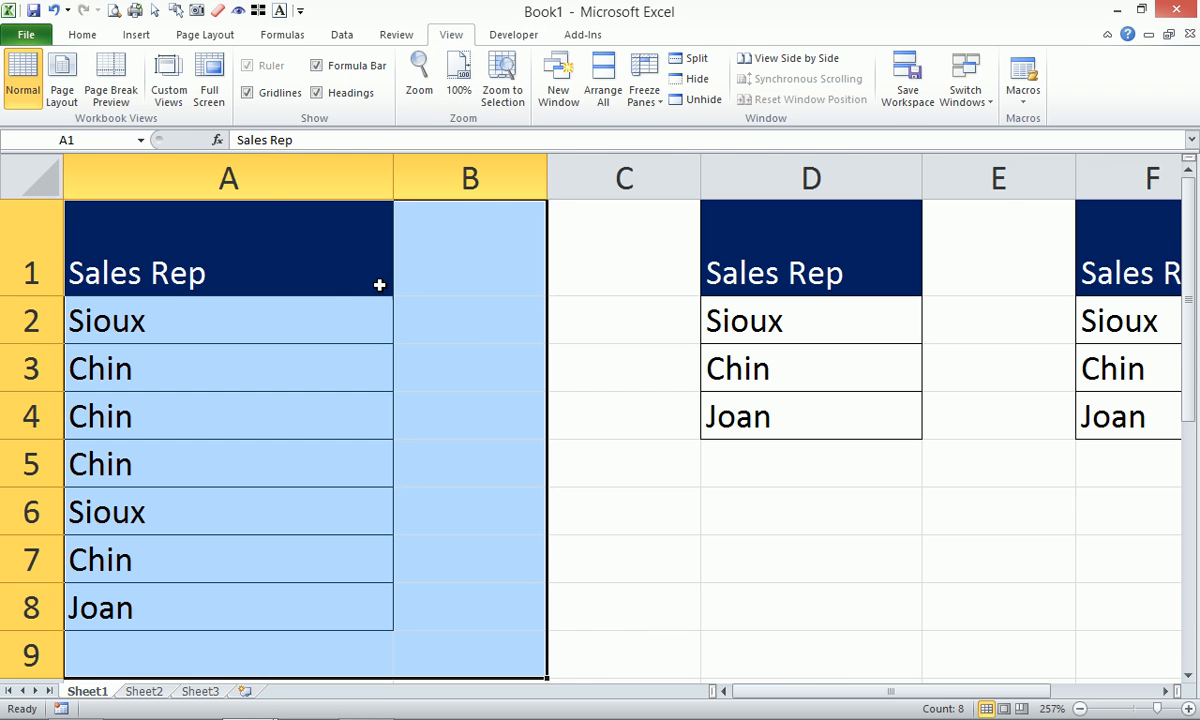
click(466, 322)
text(=count)
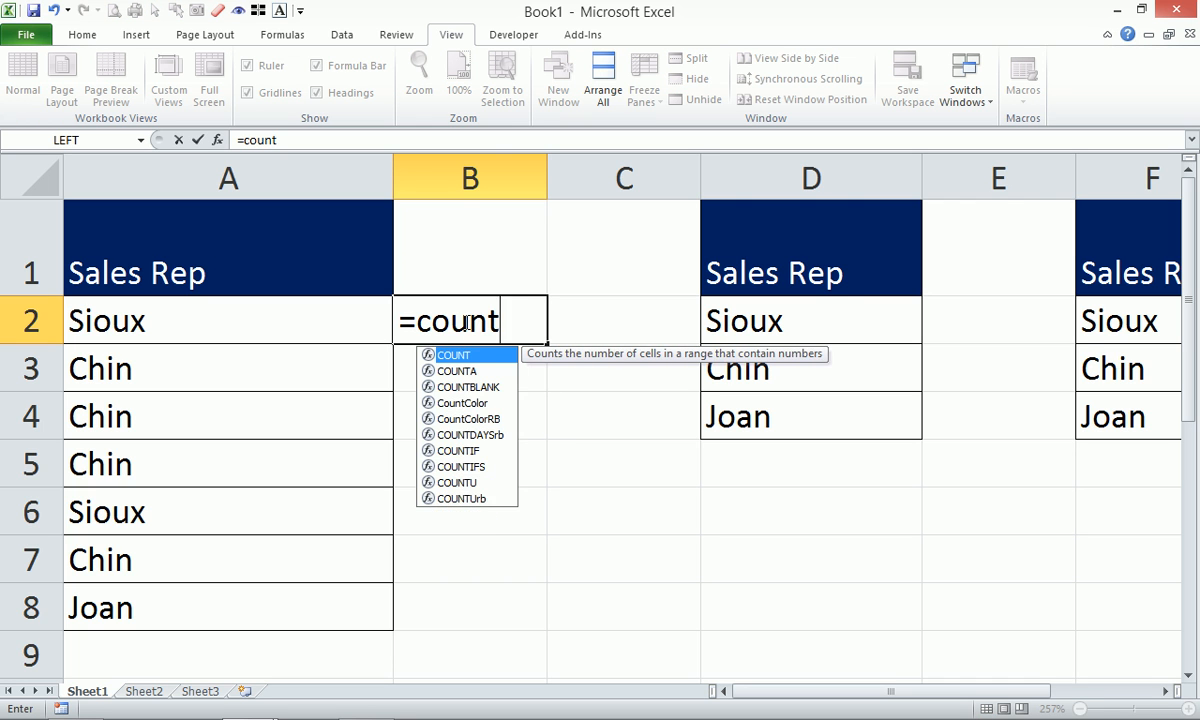
text(if)
key(Down)
key(Tab)
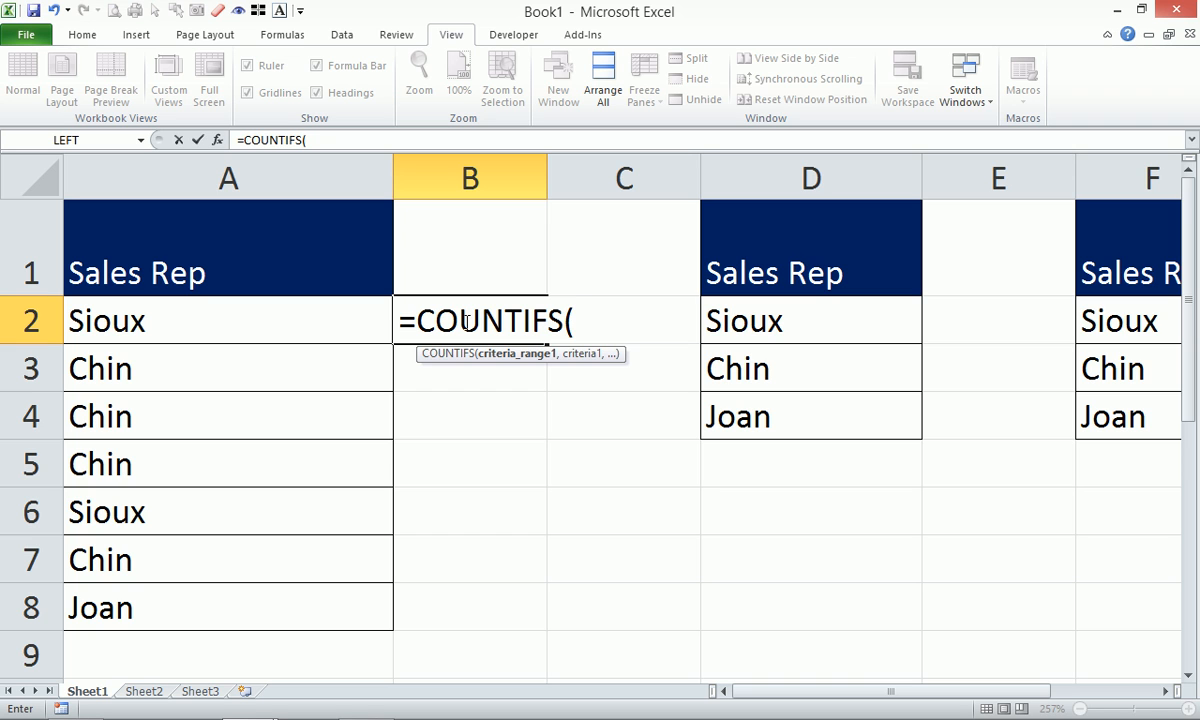
click(271, 320)
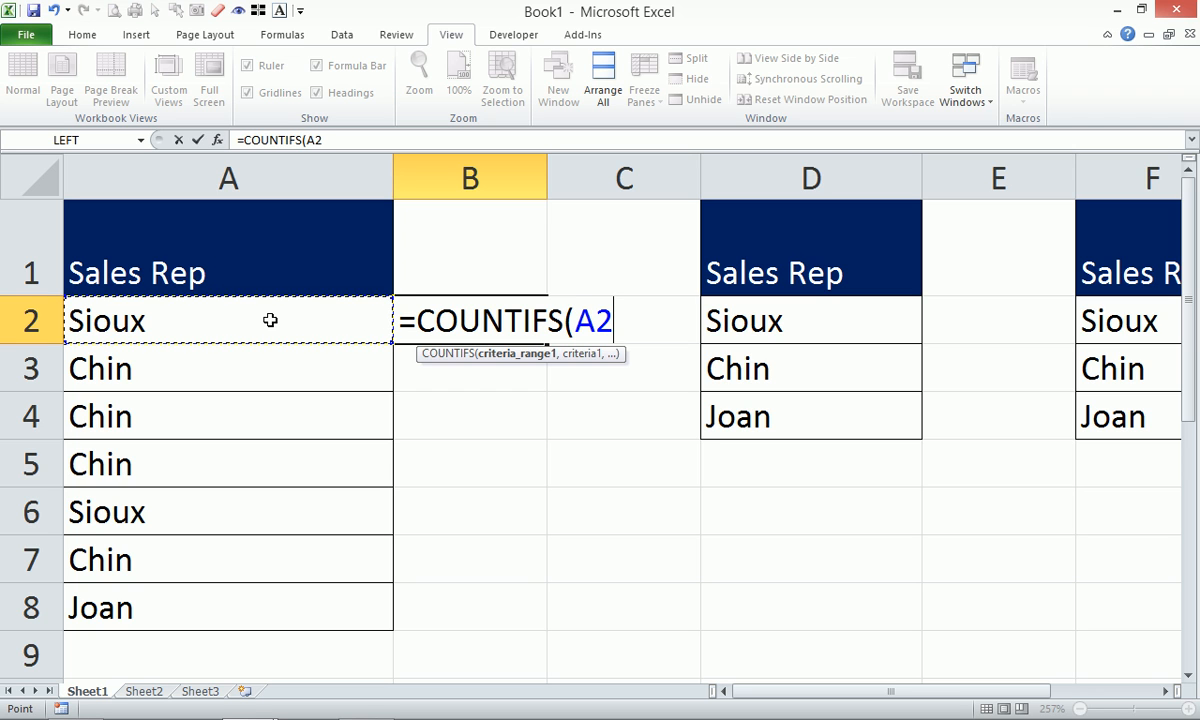
shift+click(271, 320)
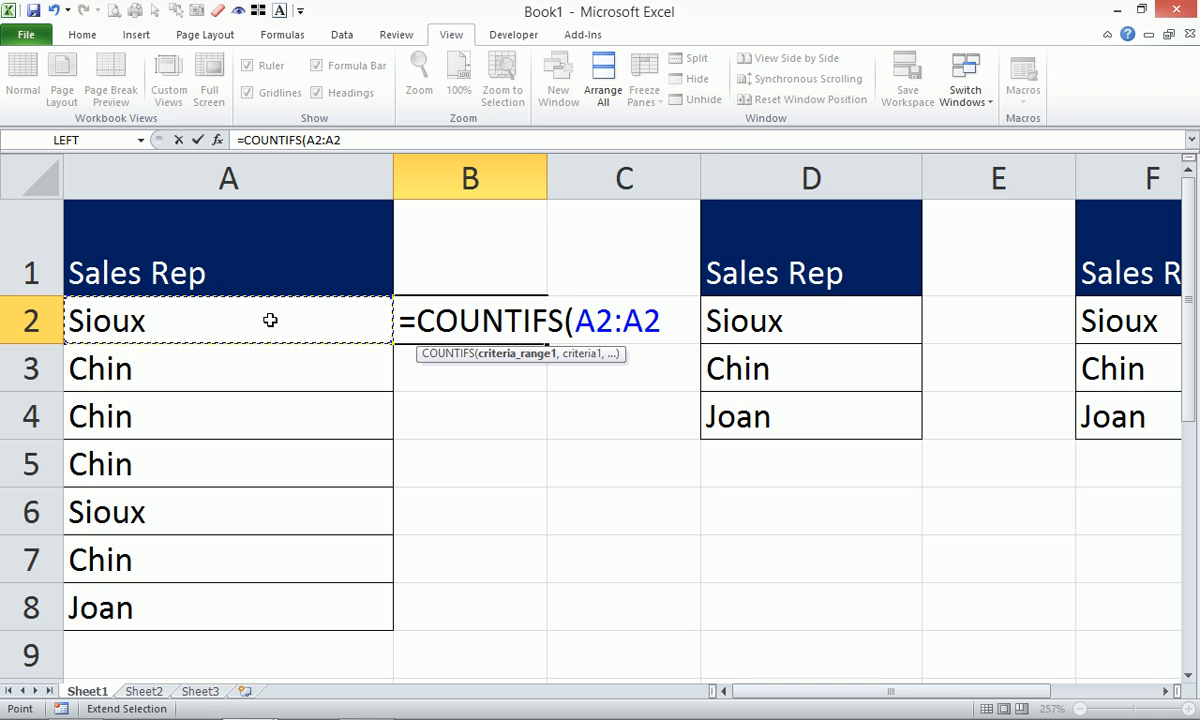
text(,)
text(A2)
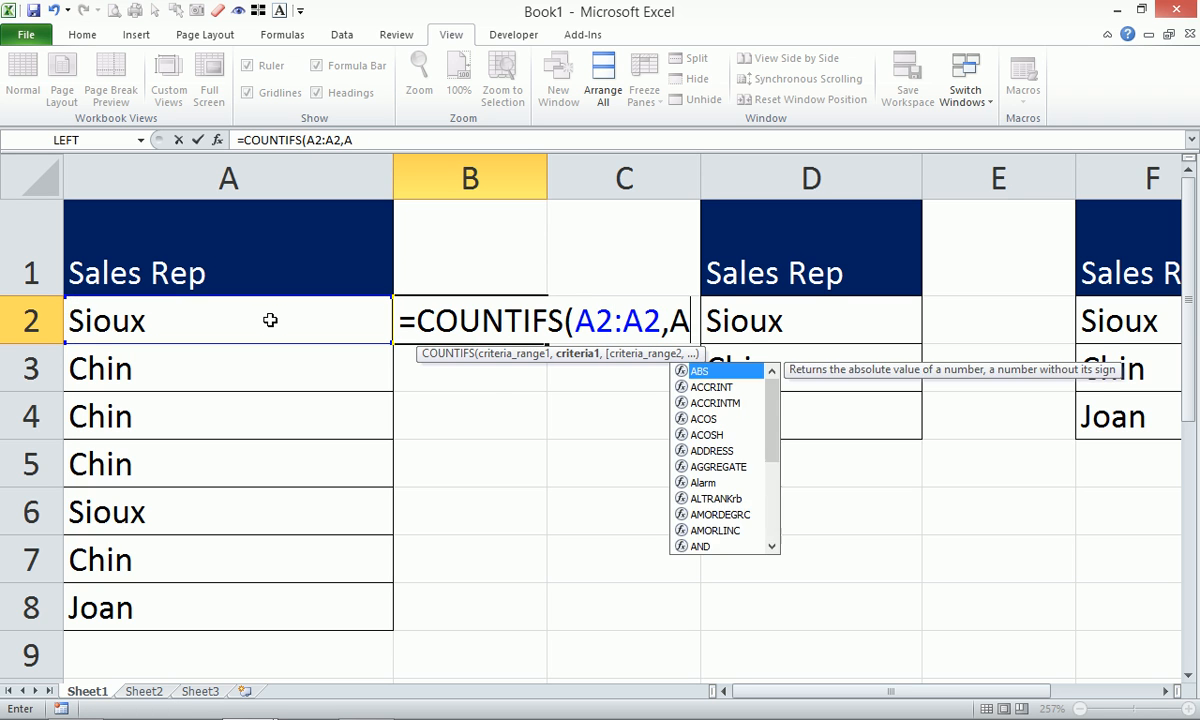
text())
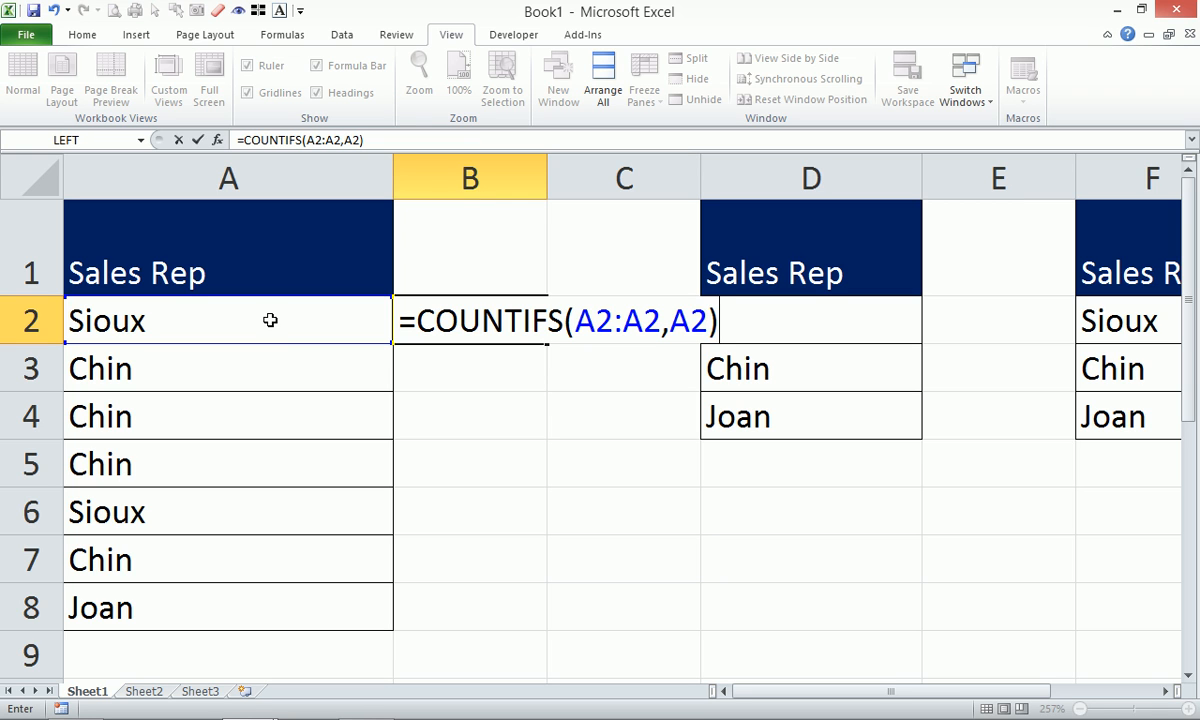
click(598, 318)
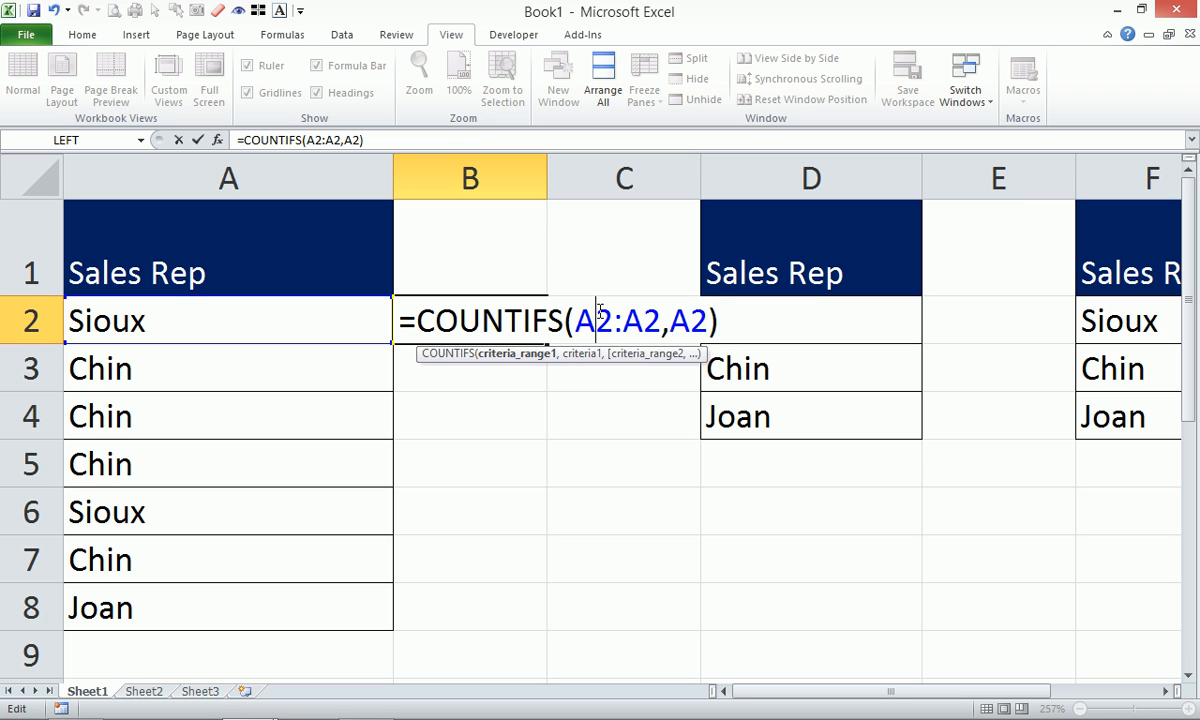
text($)
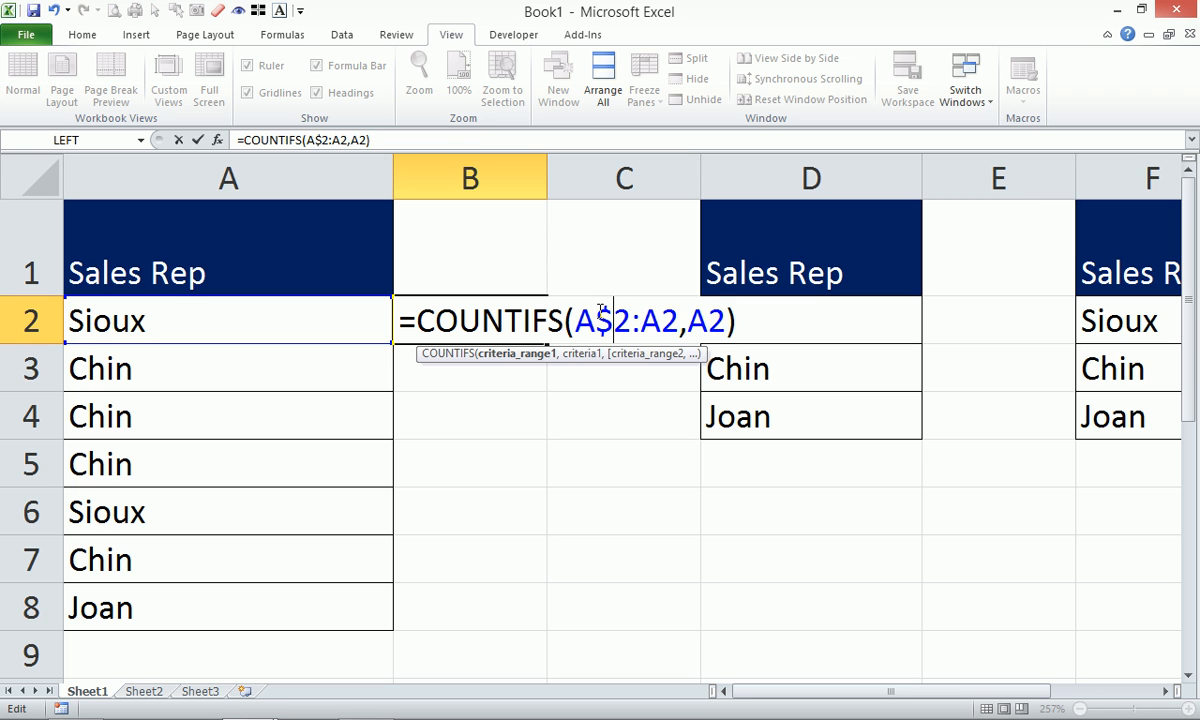
key(ctrl+Return)
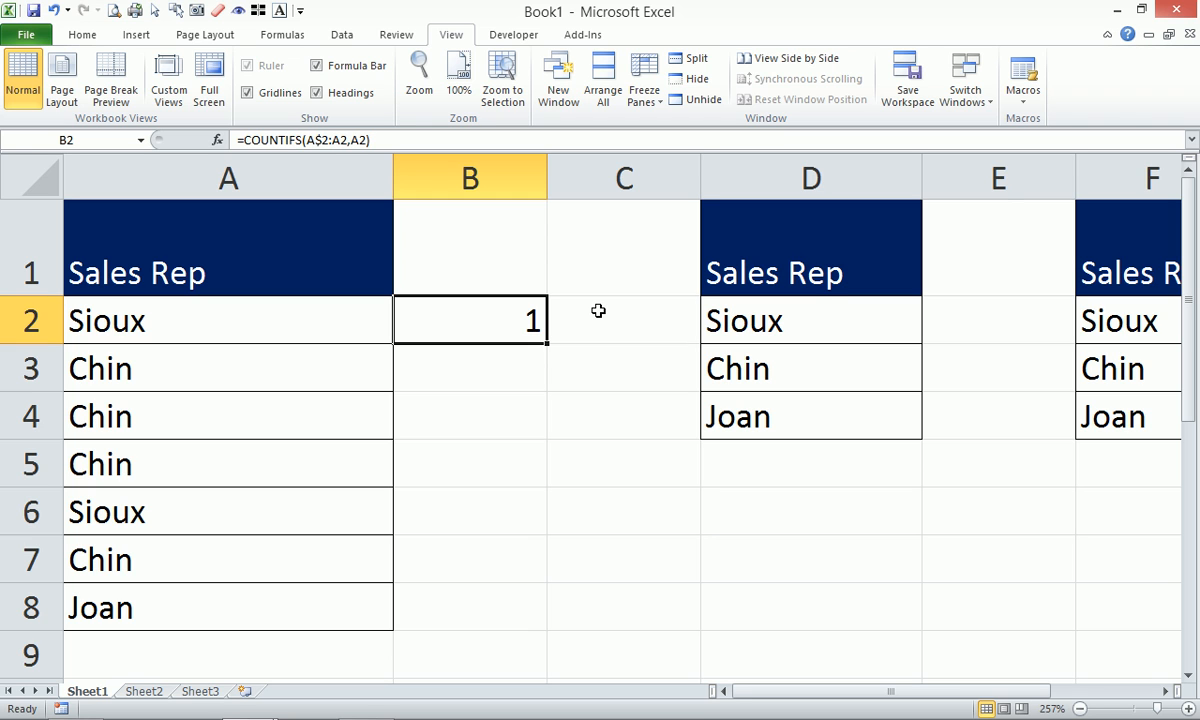
Fill the running-count formula down to B4, showing 1, 1, 2.
drag(547, 343, 547, 378)
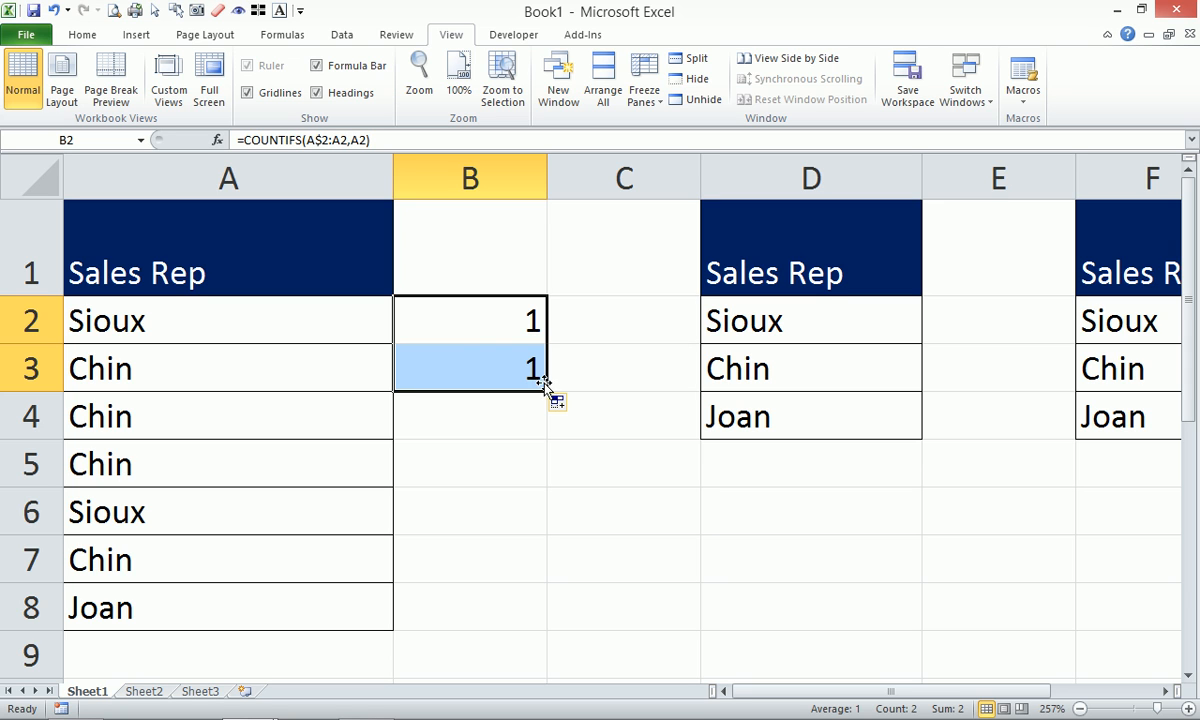
drag(548, 393, 549, 425)
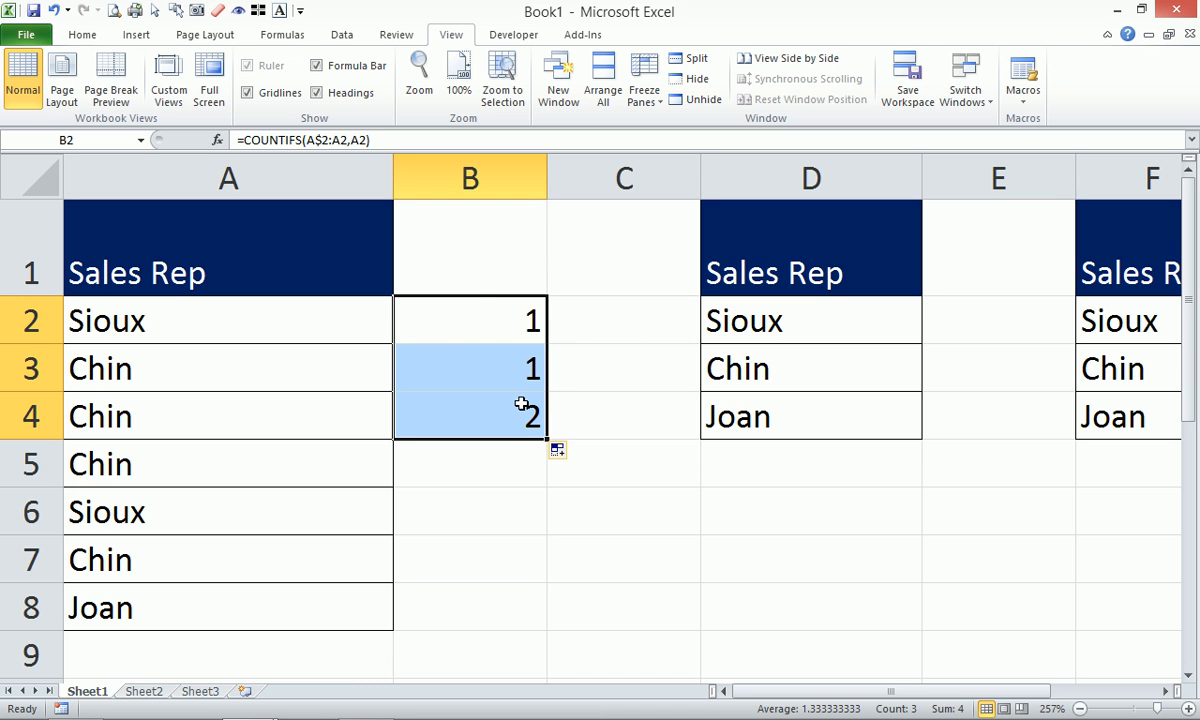
click(633, 315)
Enter =COUNTIFS(A:A,A2) in C2 and fill it down to C8 for each rep's total.
text(=)
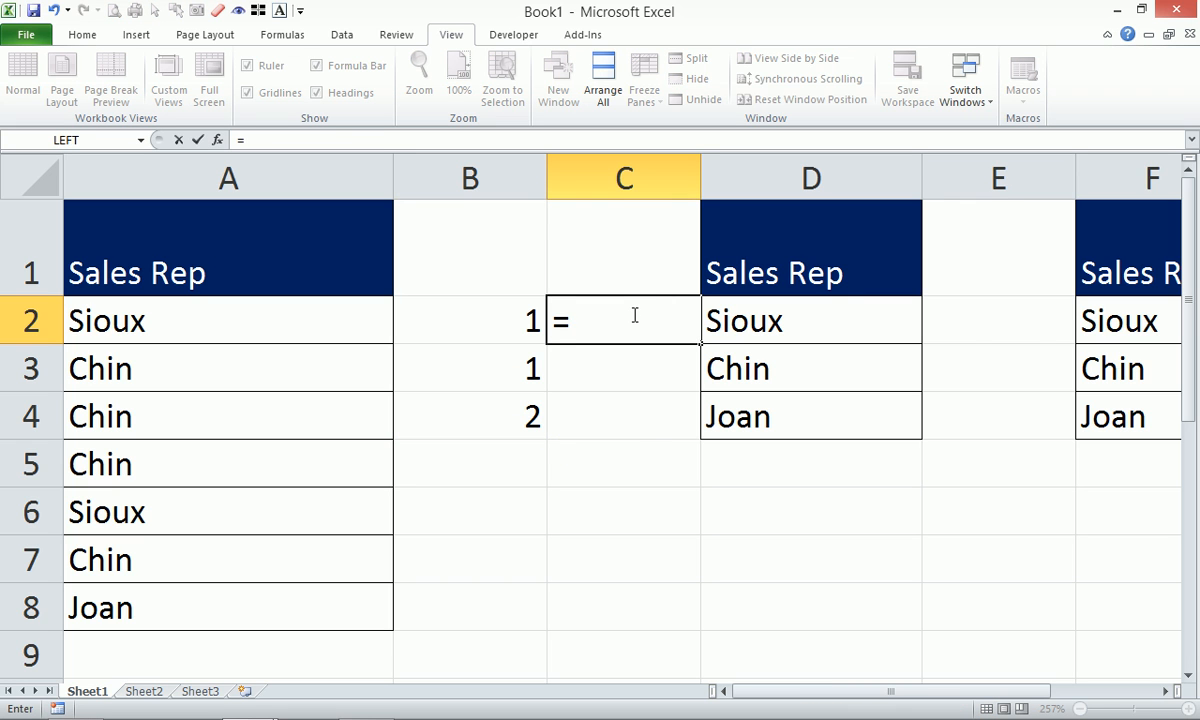
text(countif)
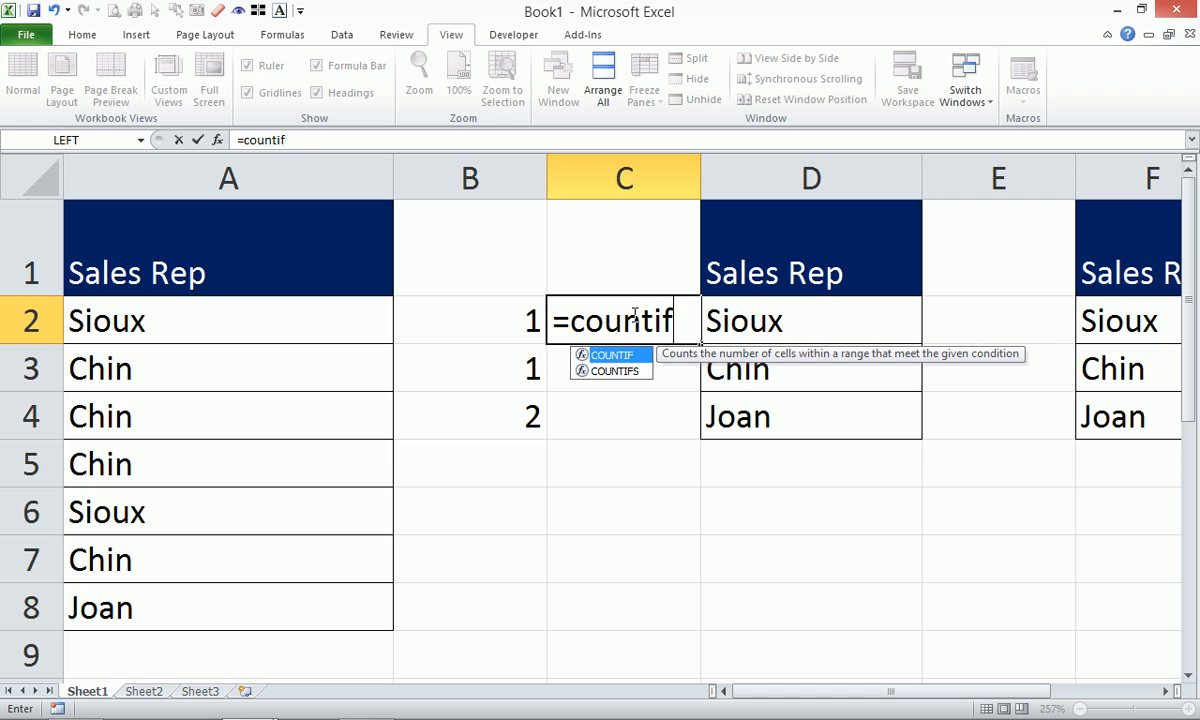
key(Down)
key(Tab)
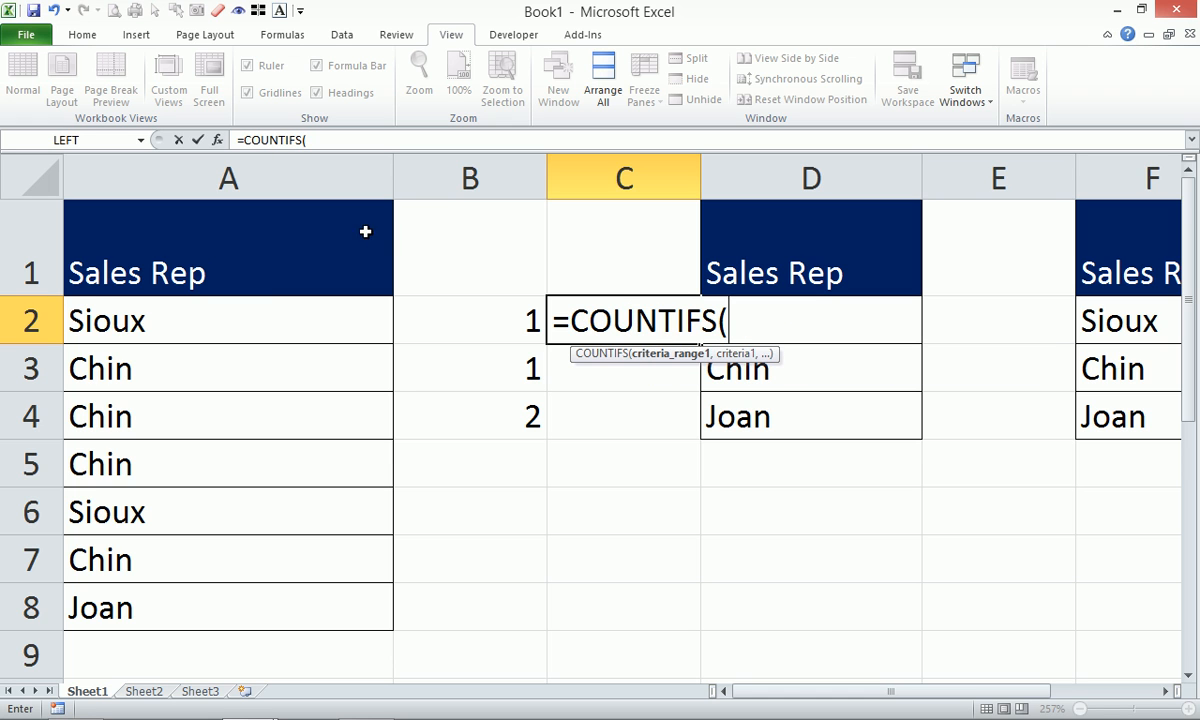
click(298, 167)
text(,)
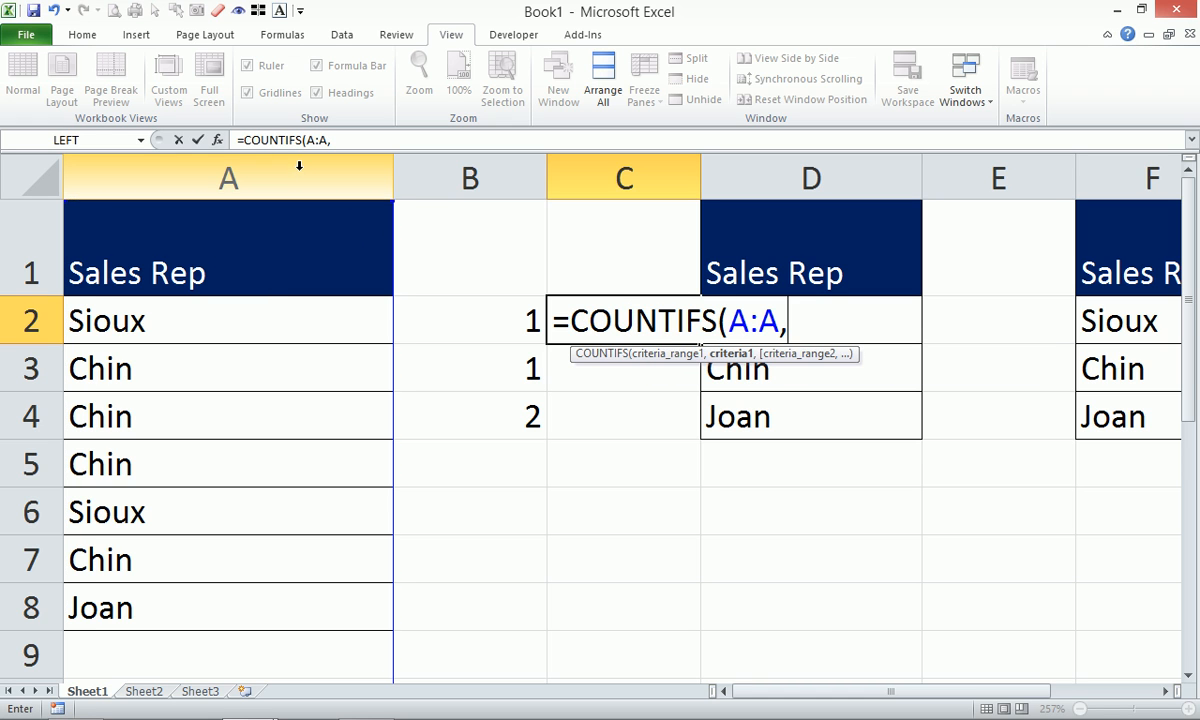
click(269, 309)
text())
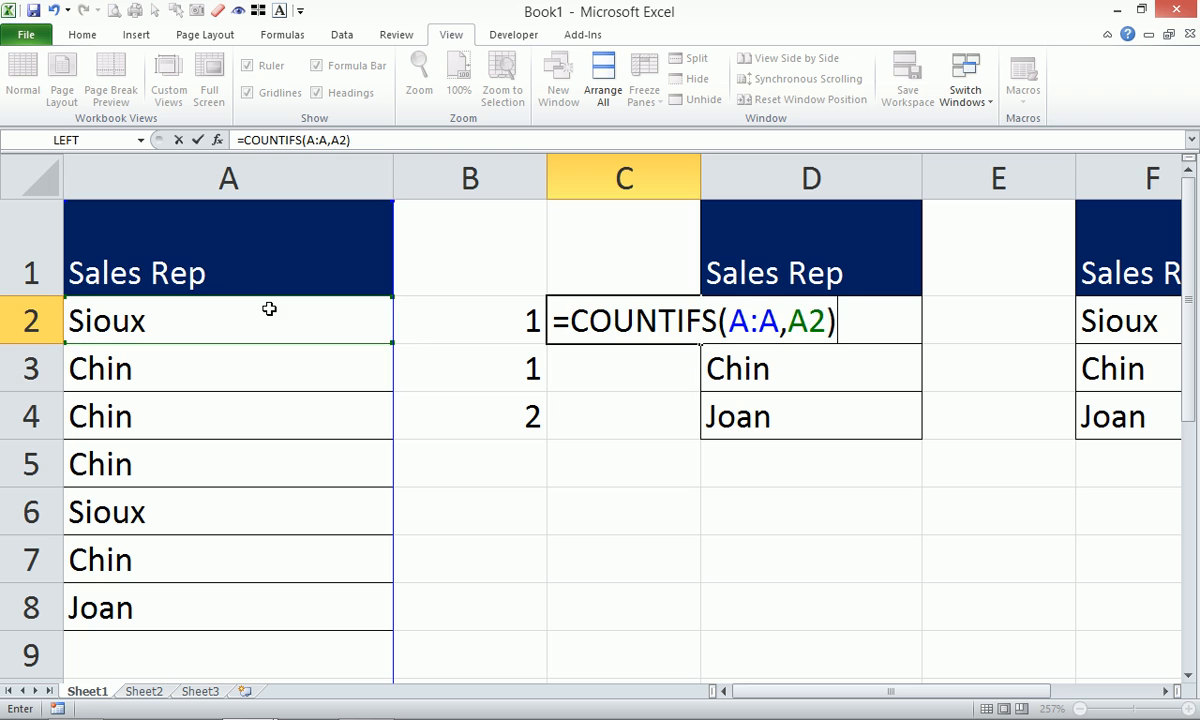
key(Return)
click(630, 313)
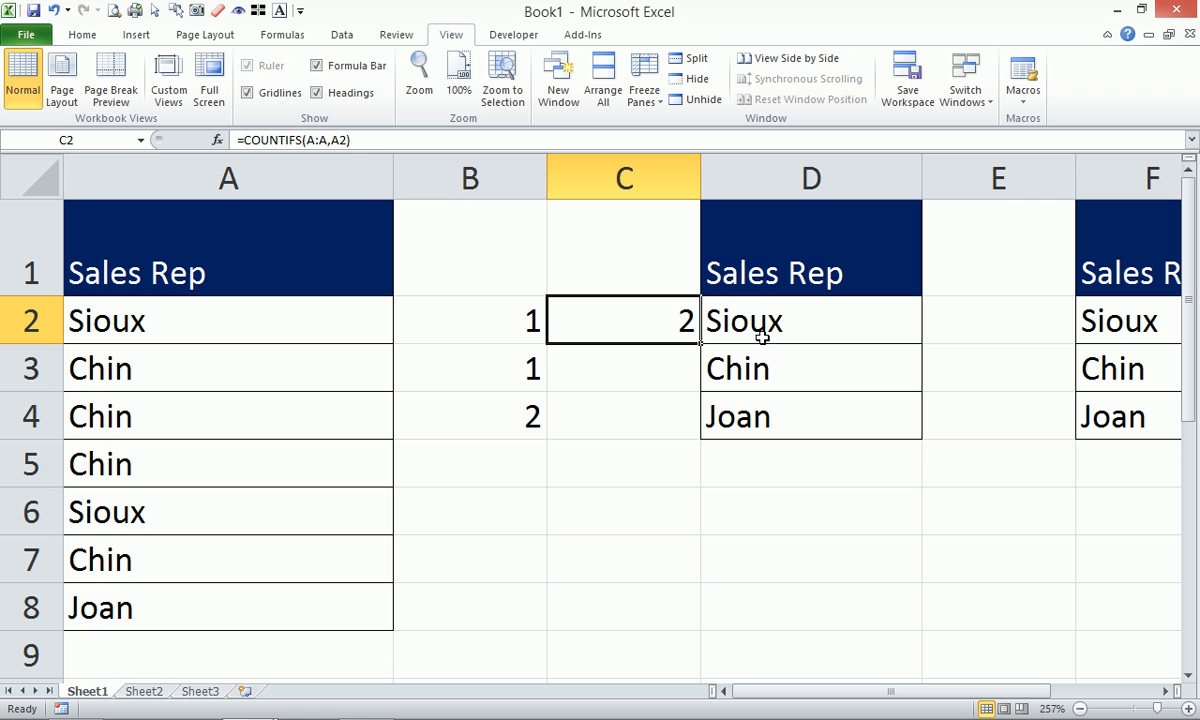
drag(697, 344, 660, 621)
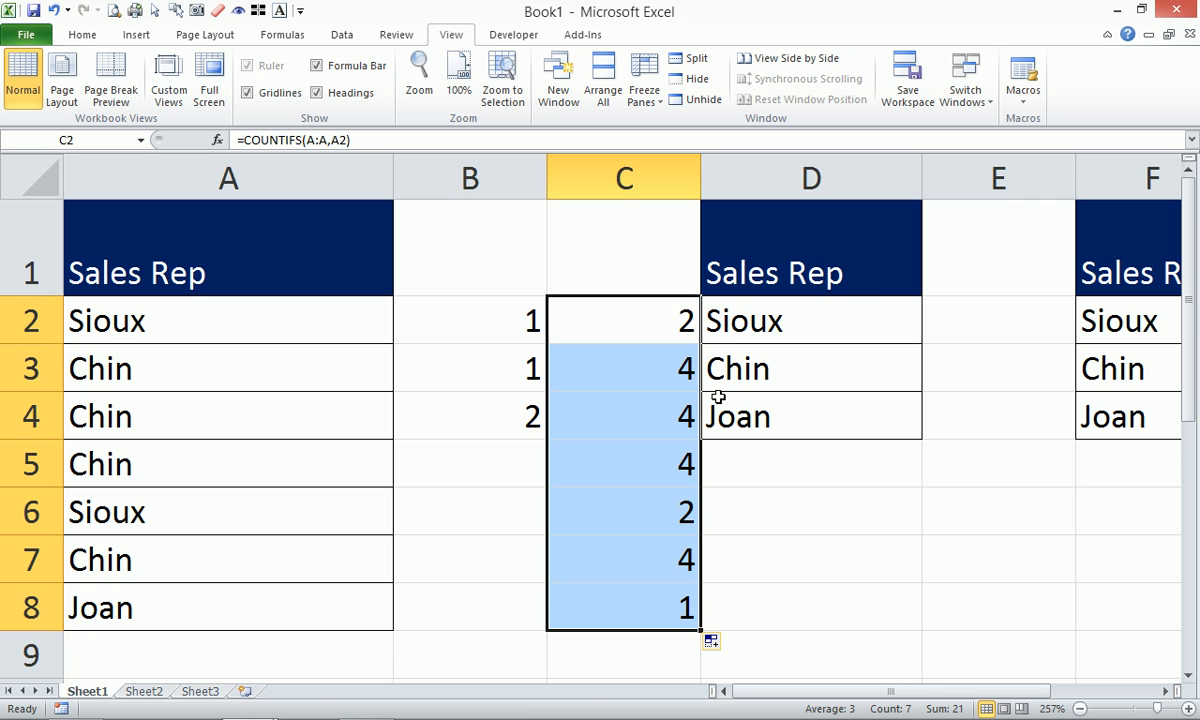
click(676, 366)
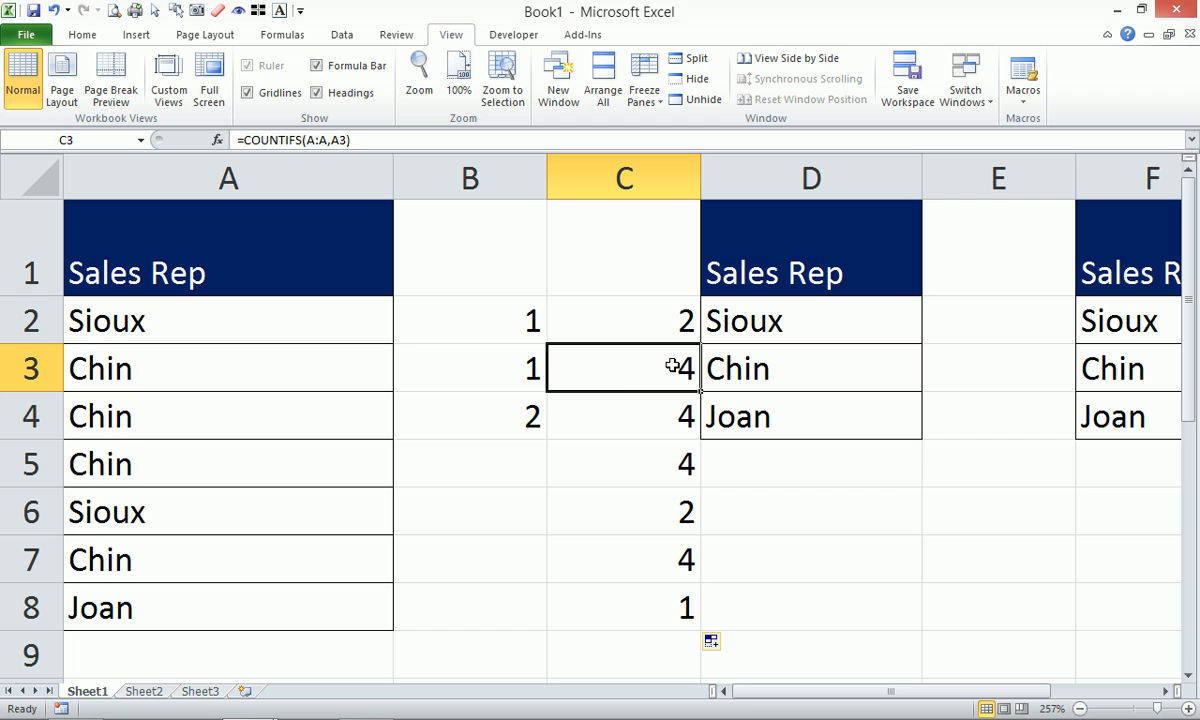
Extend the running count in column B from B4 down to B8.
click(522, 406)
drag(548, 441, 547, 586)
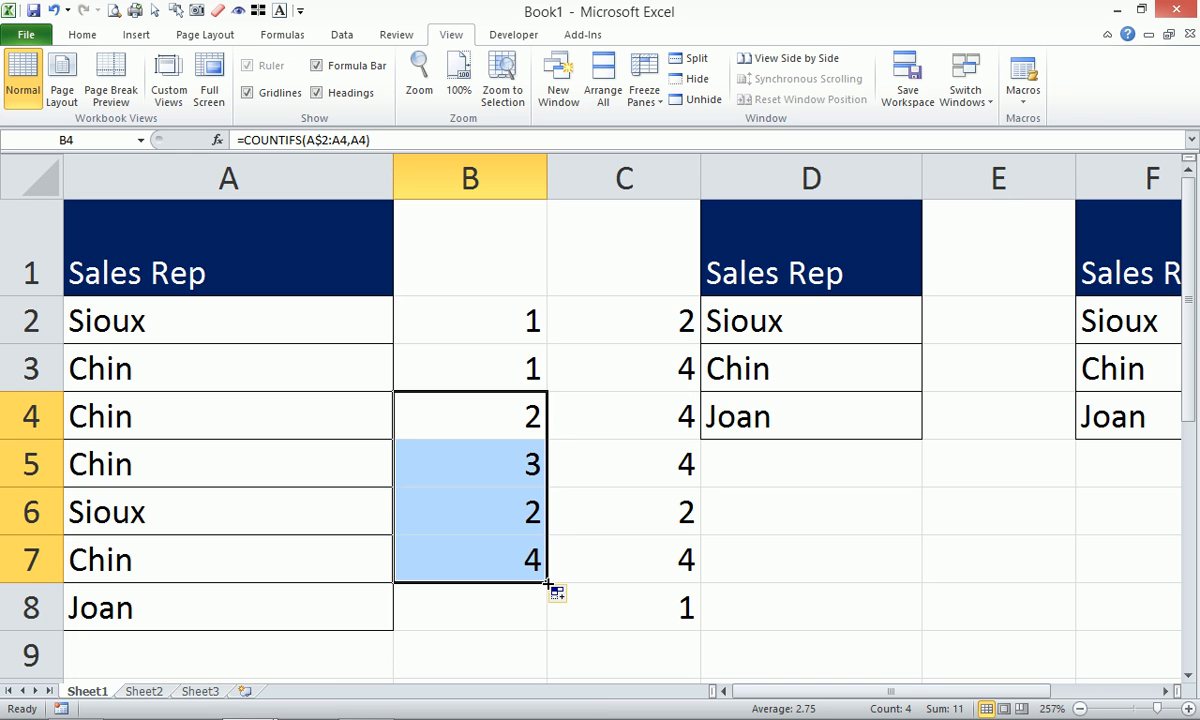
drag(548, 582, 517, 602)
click(510, 602)
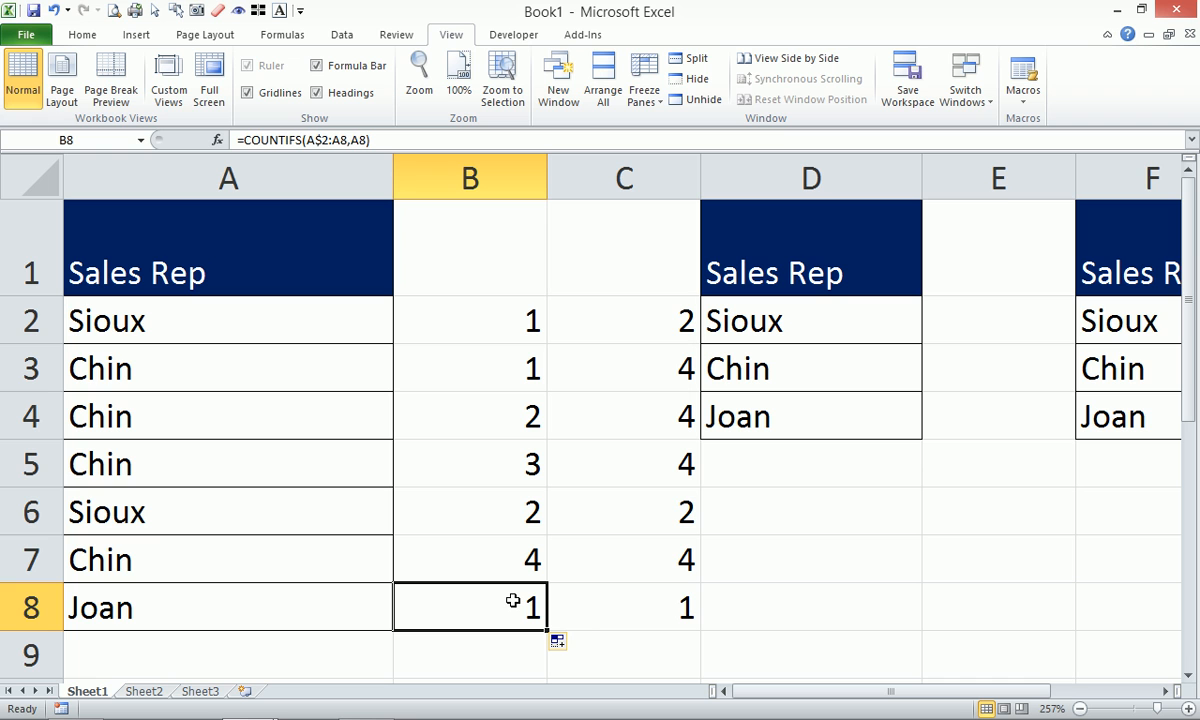
Enter =COUNTU(A2:A8) in B1, returning 3 distinct sales reps.
click(461, 223)
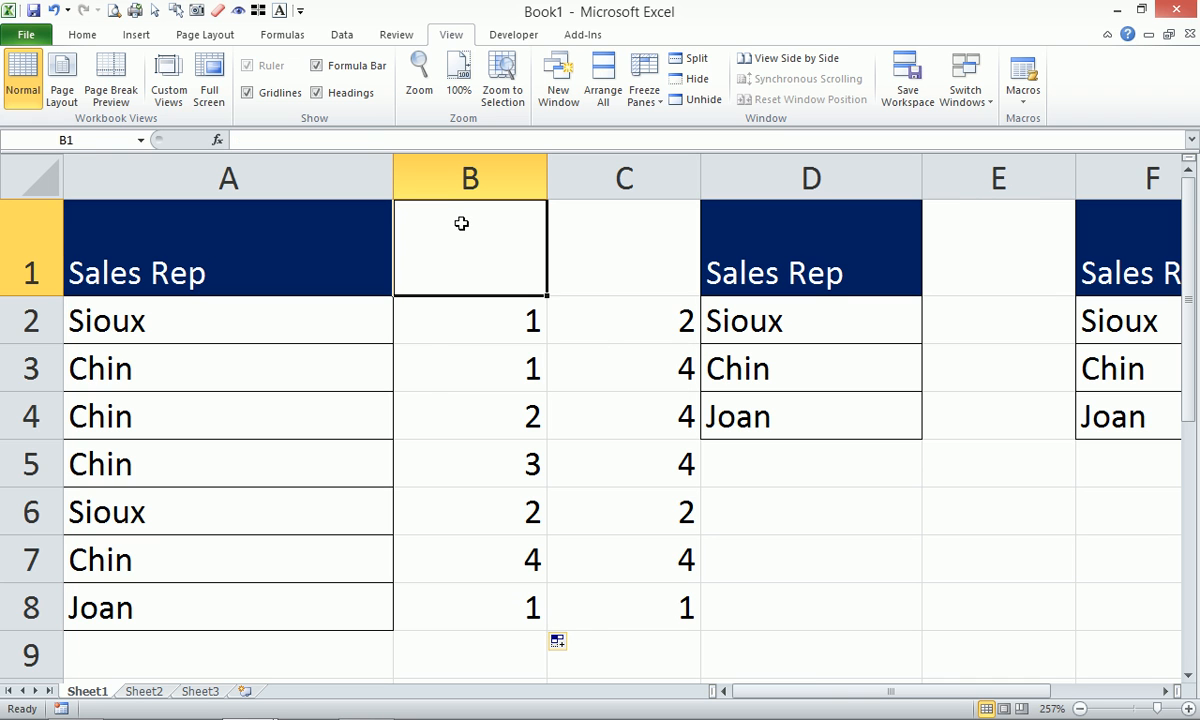
text(=coun)
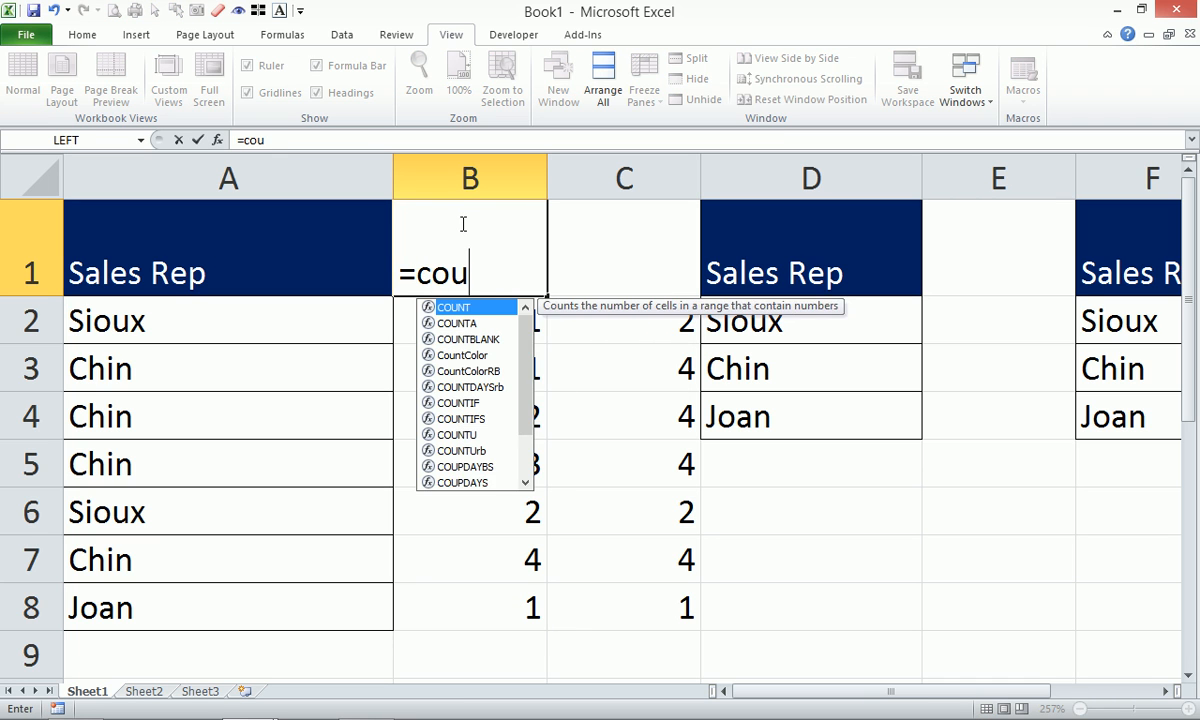
key(Down)
key(Down)
key(Down)
key(Down)
key(Down)
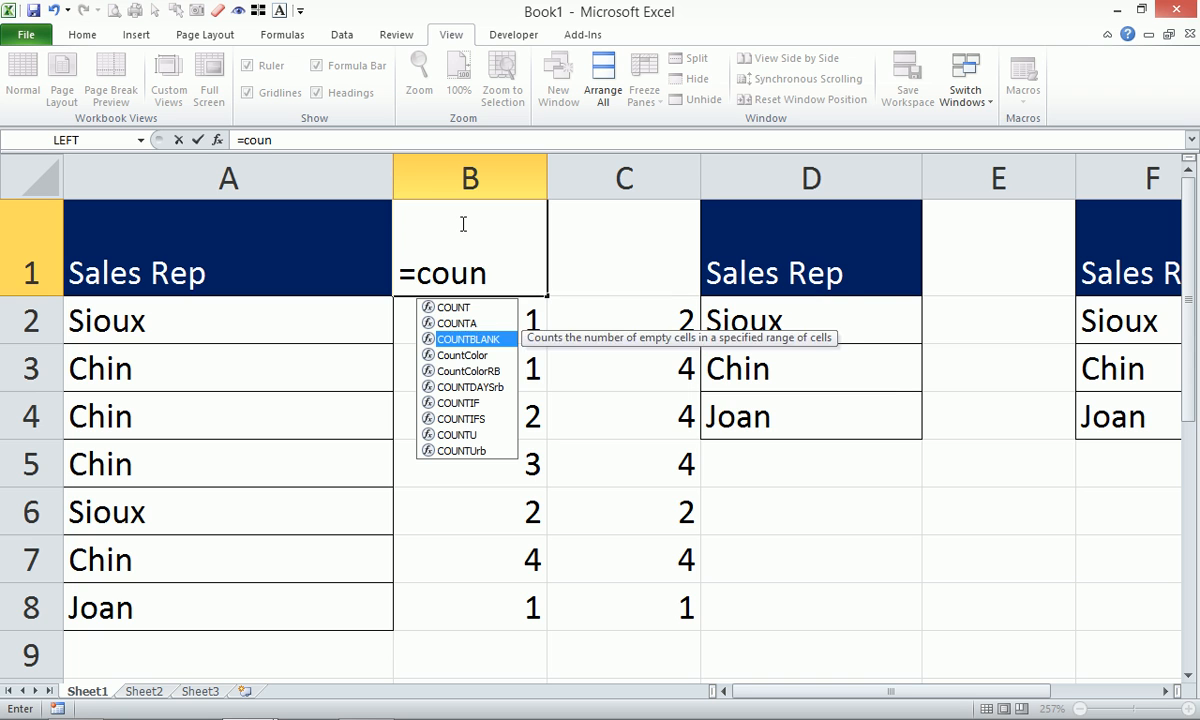
key(Down)
key(Down)
key(Down)
key(Tab)
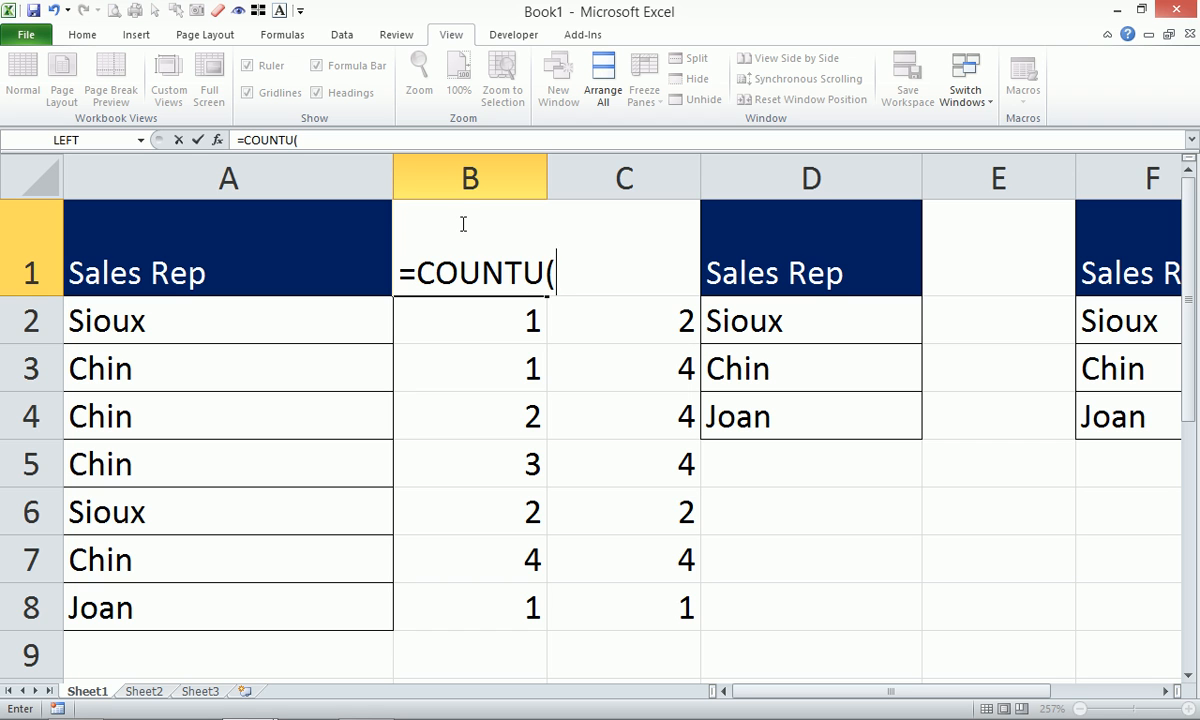
drag(308, 318, 304, 605)
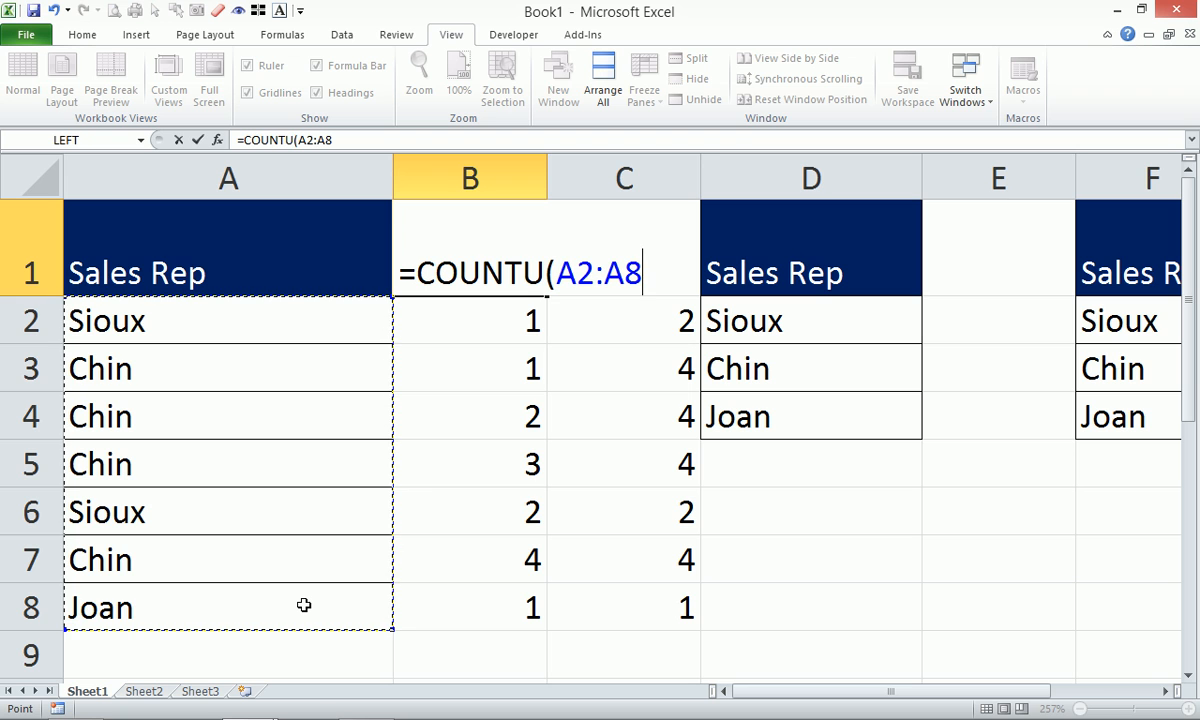
text())
key(Return)
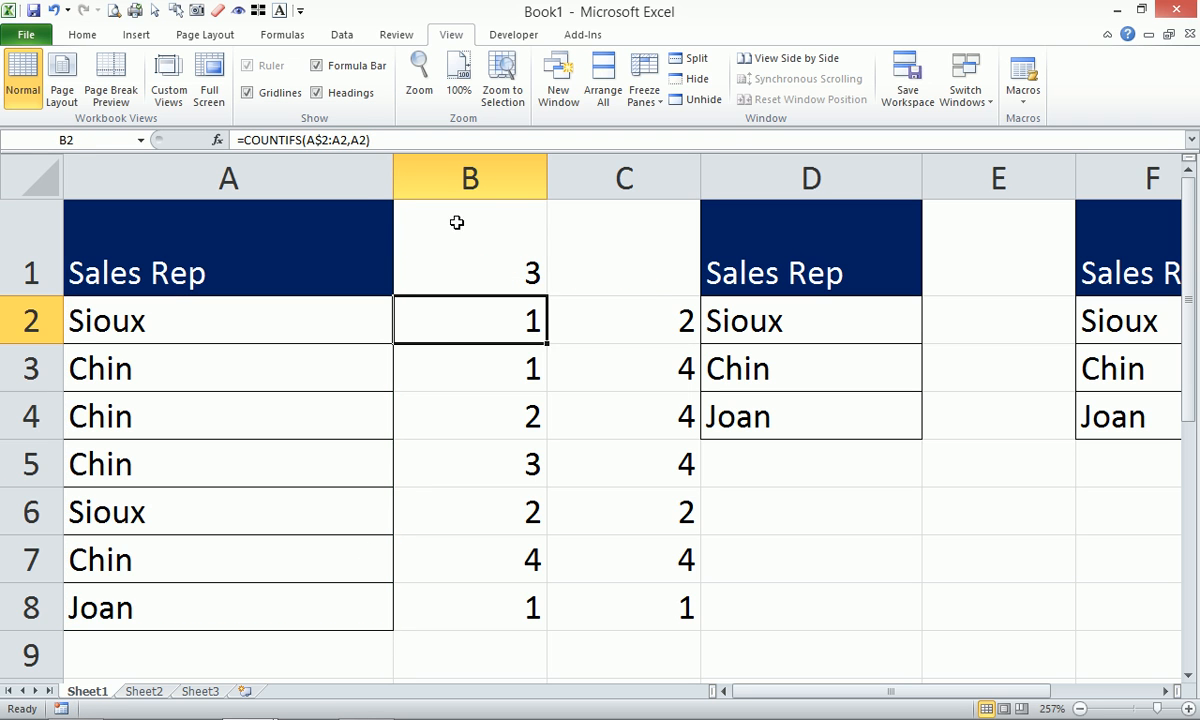
click(457, 232)
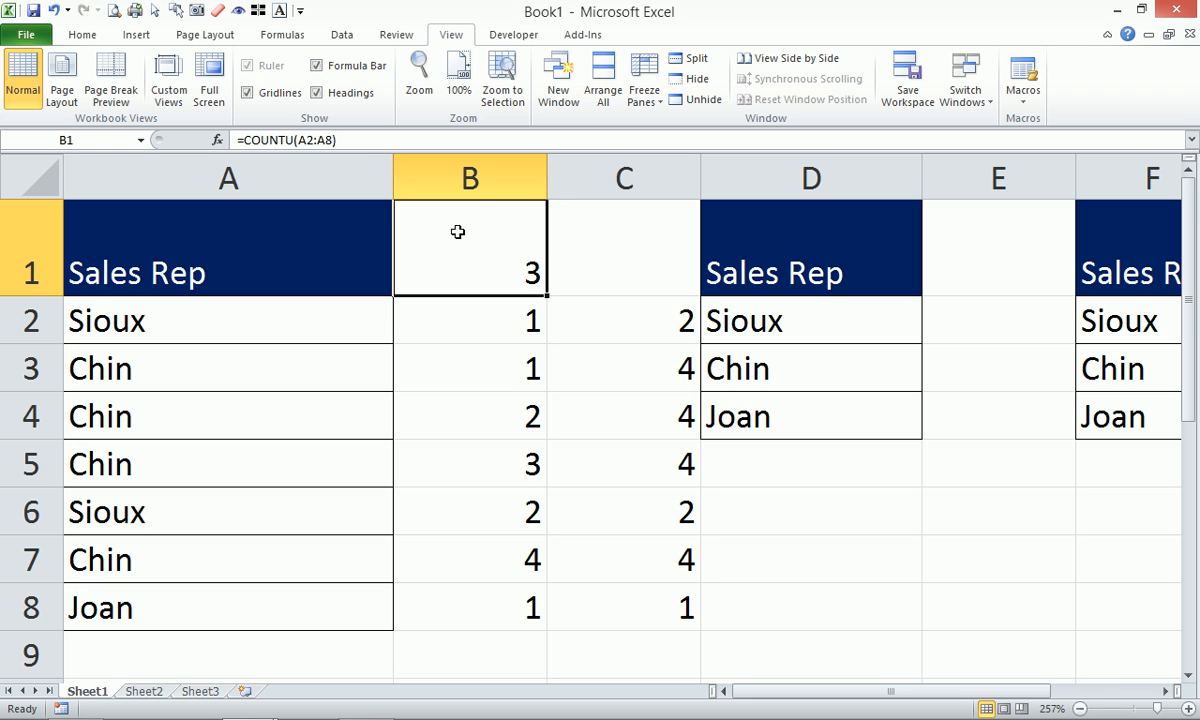
scroll(529, 380, down, 3)
Type a first, middle and last name into A11, A12 and A13.
click(206, 282)
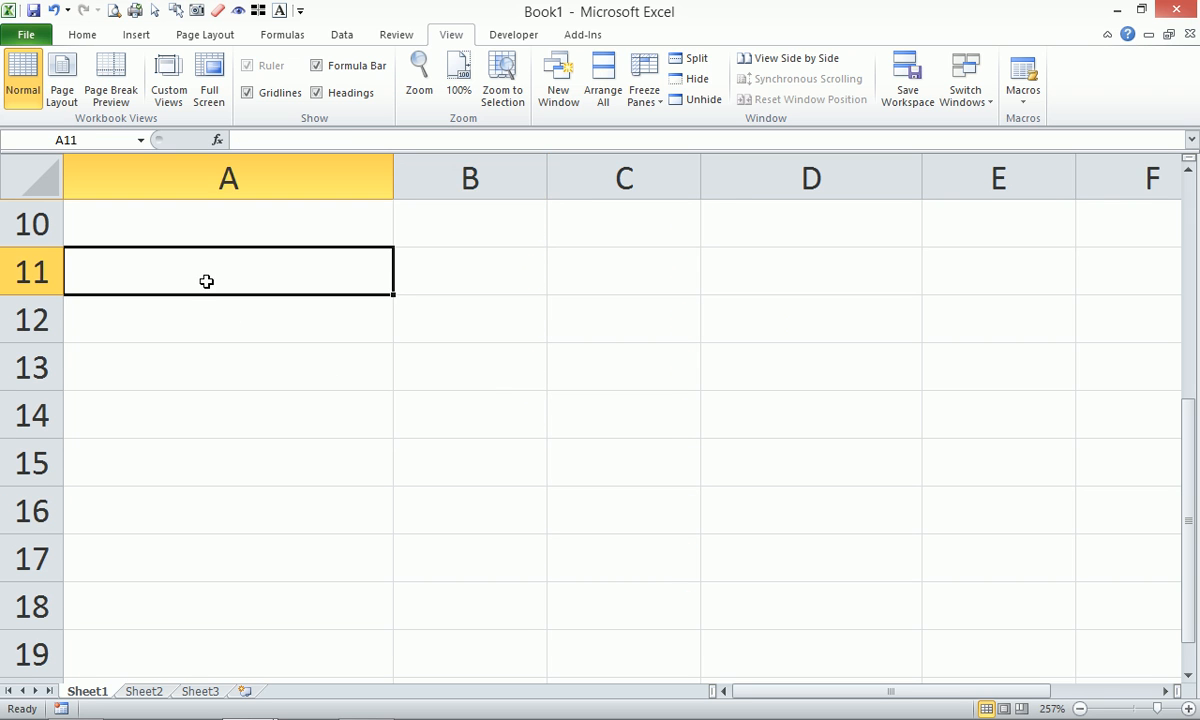
key(Return)
key(Return)
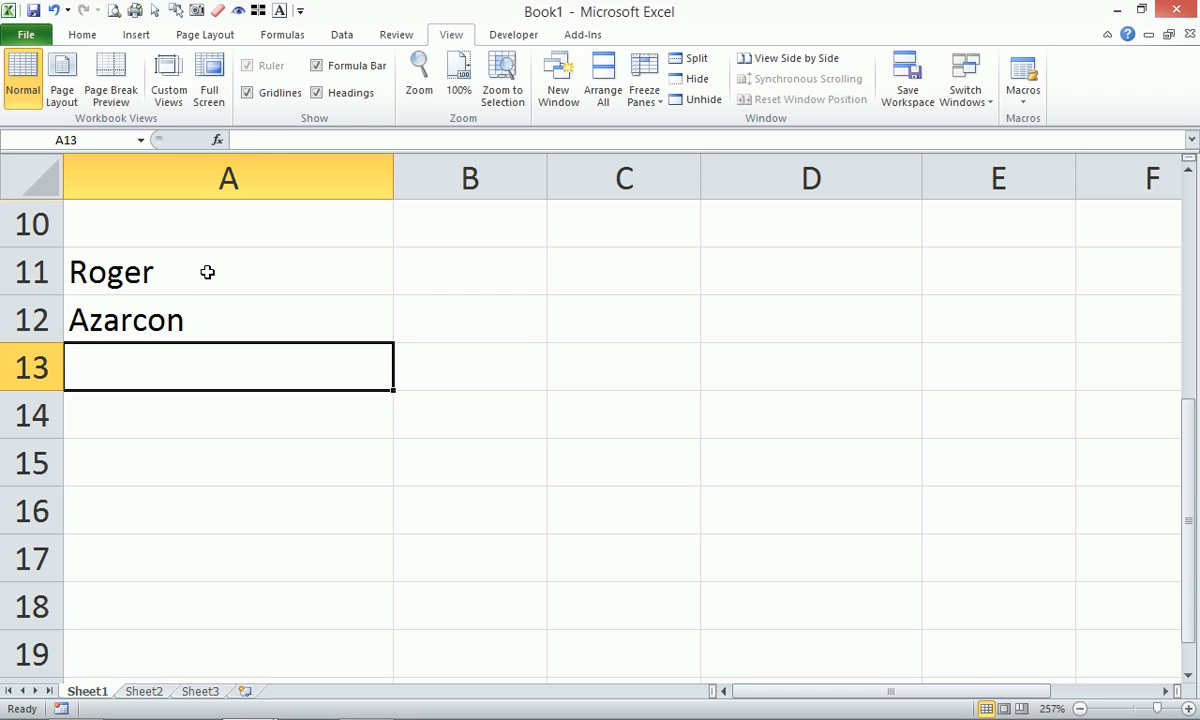
key(Return)
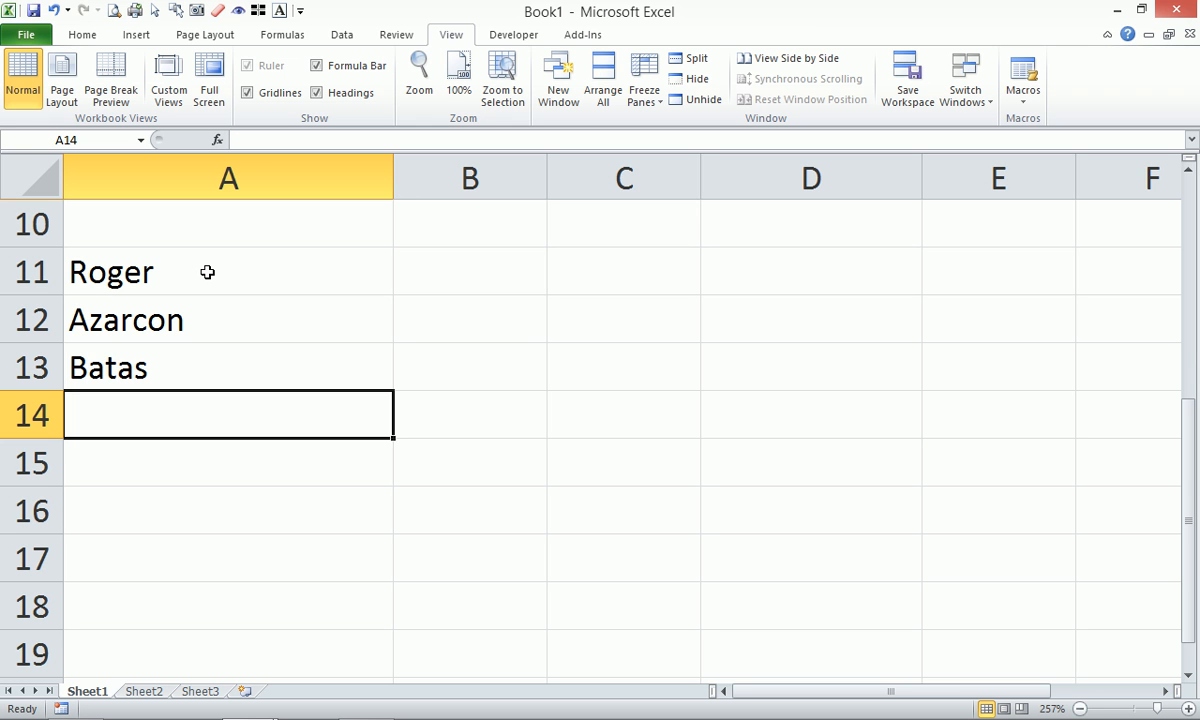
Join the three name parts in B11 with =A11&" "&A12&" "&A13.
key(Up)
key(Up)
key(Up)
key(Right)
text(=)
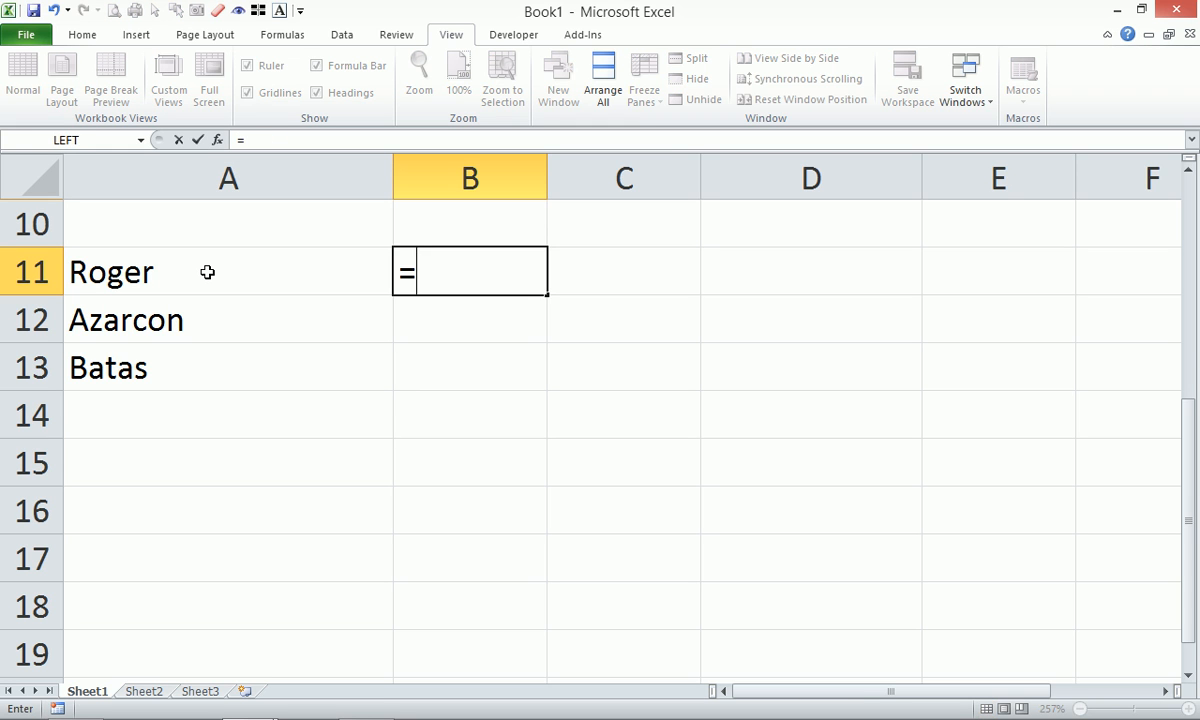
key(Left)
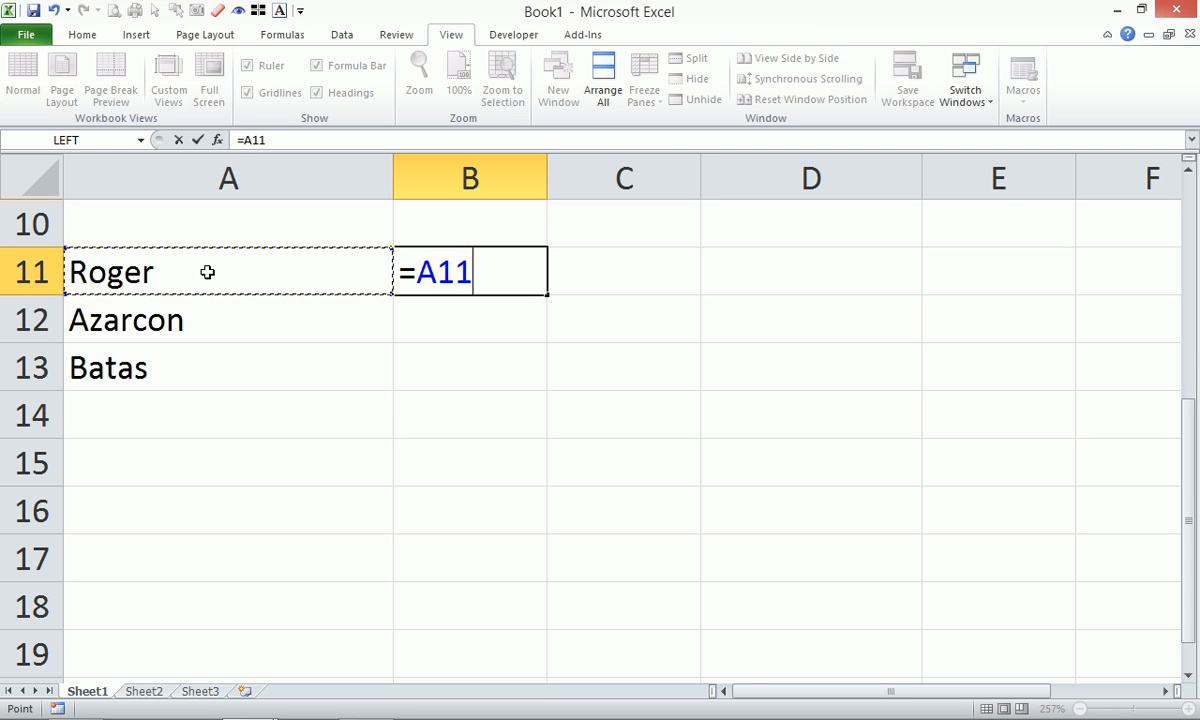
text(&)
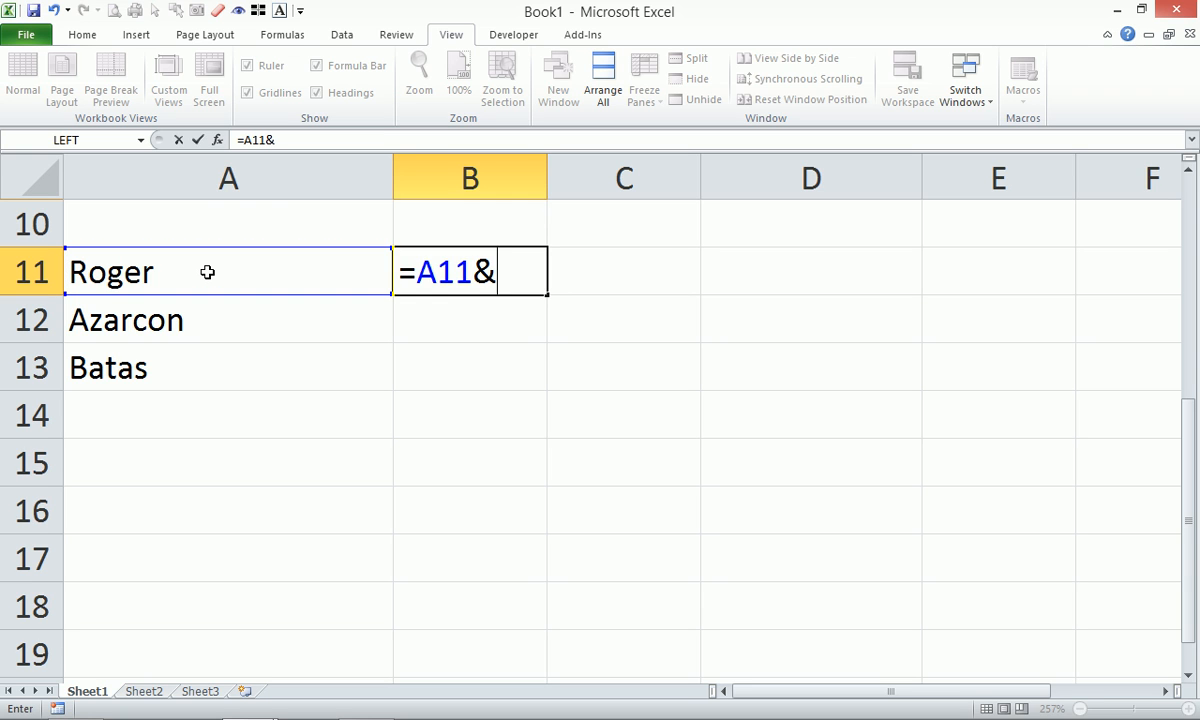
text(" "&)
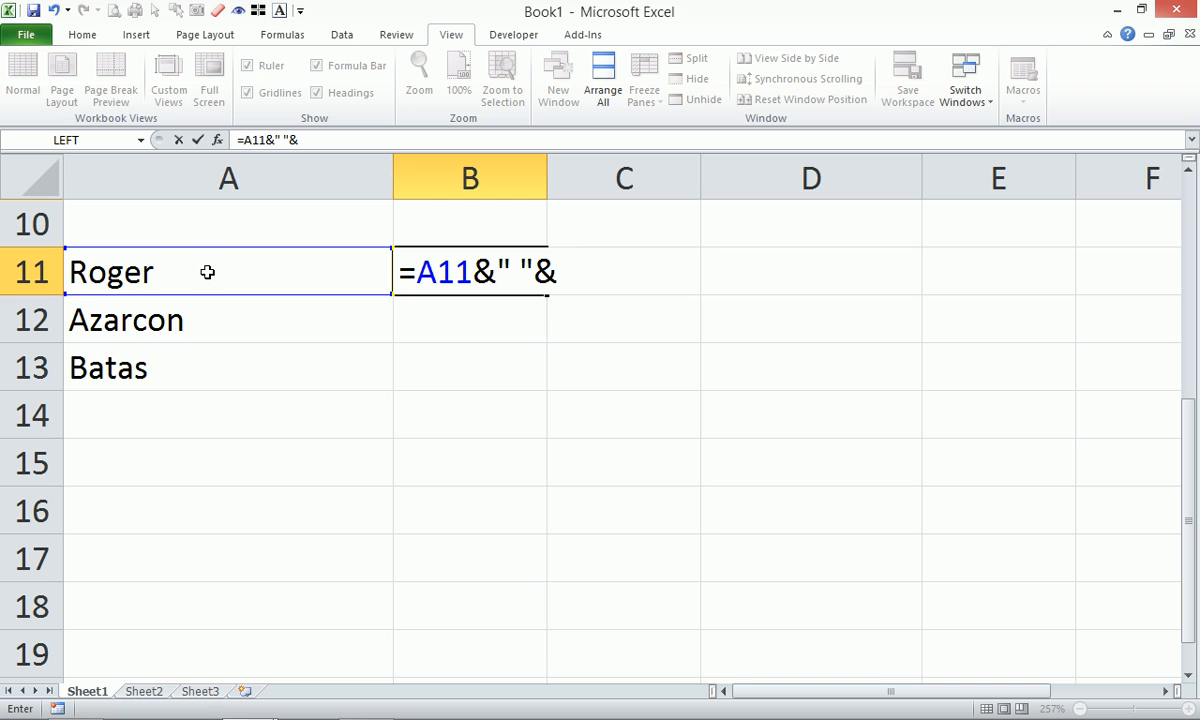
click(167, 321)
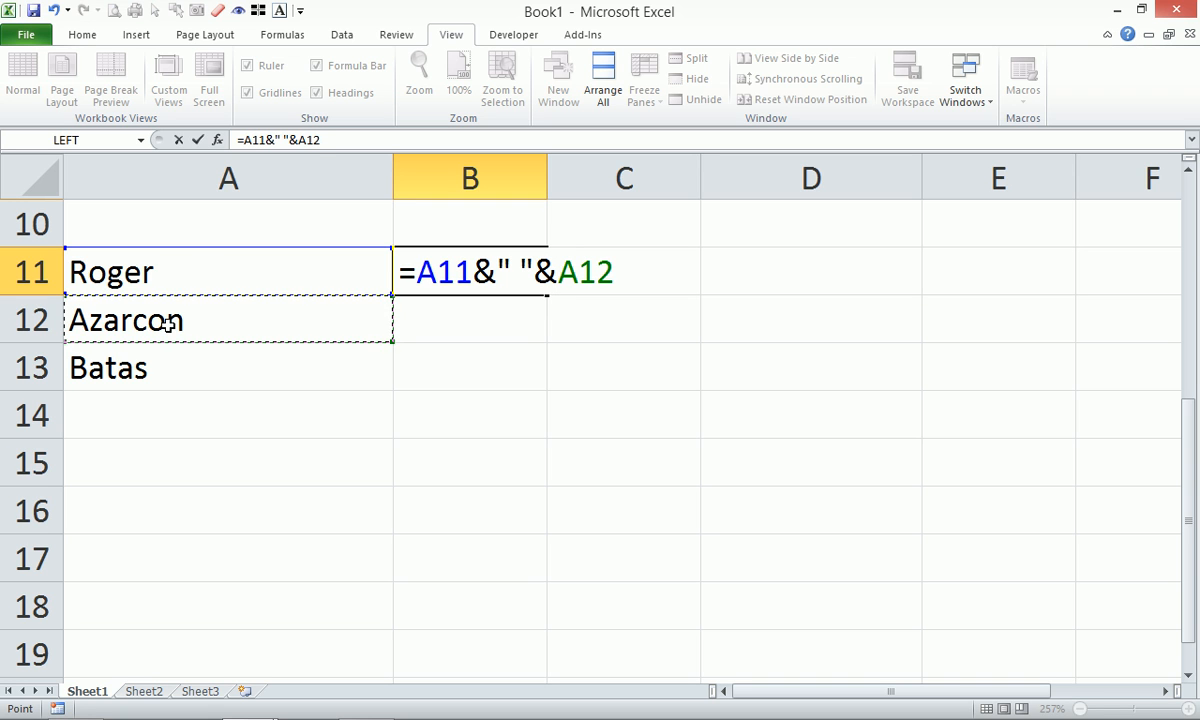
text(&)
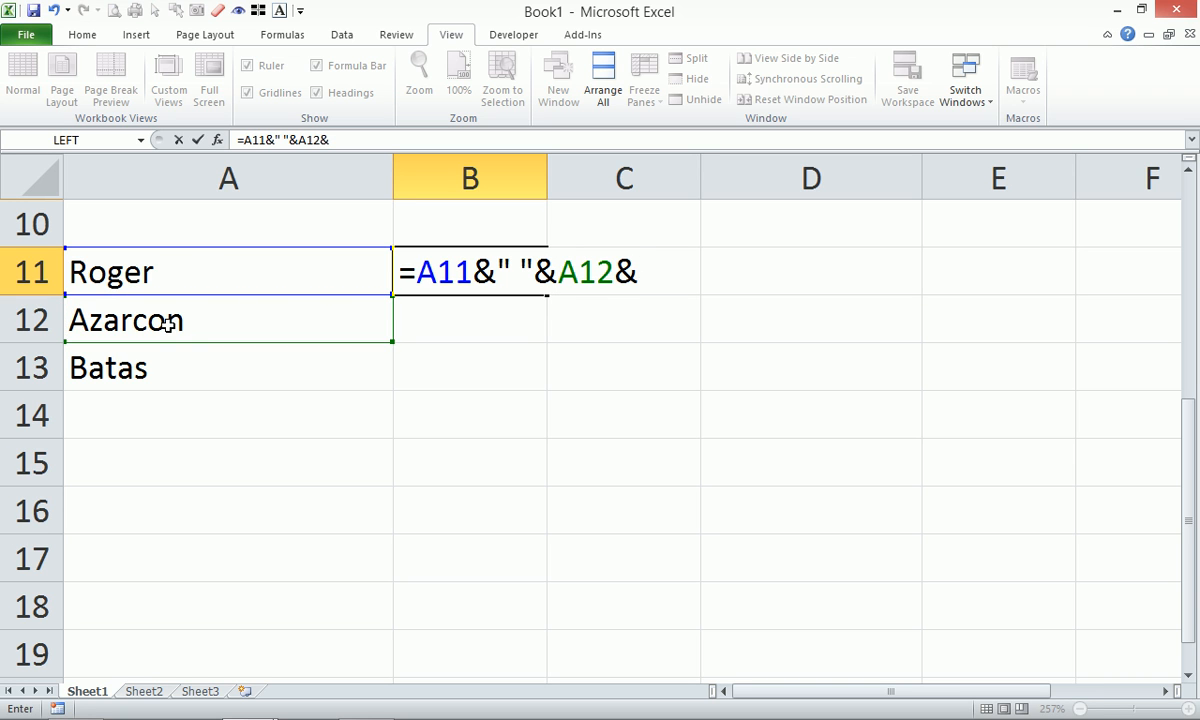
text(" "&)
click(170, 365)
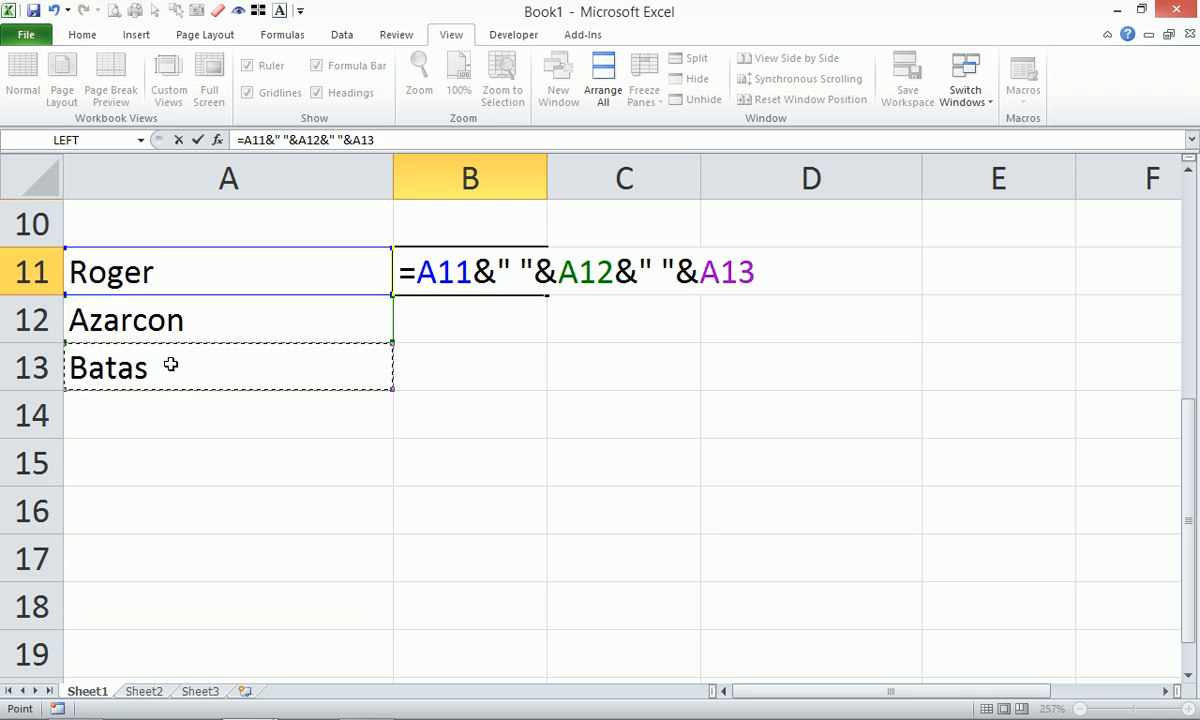
key(Return)
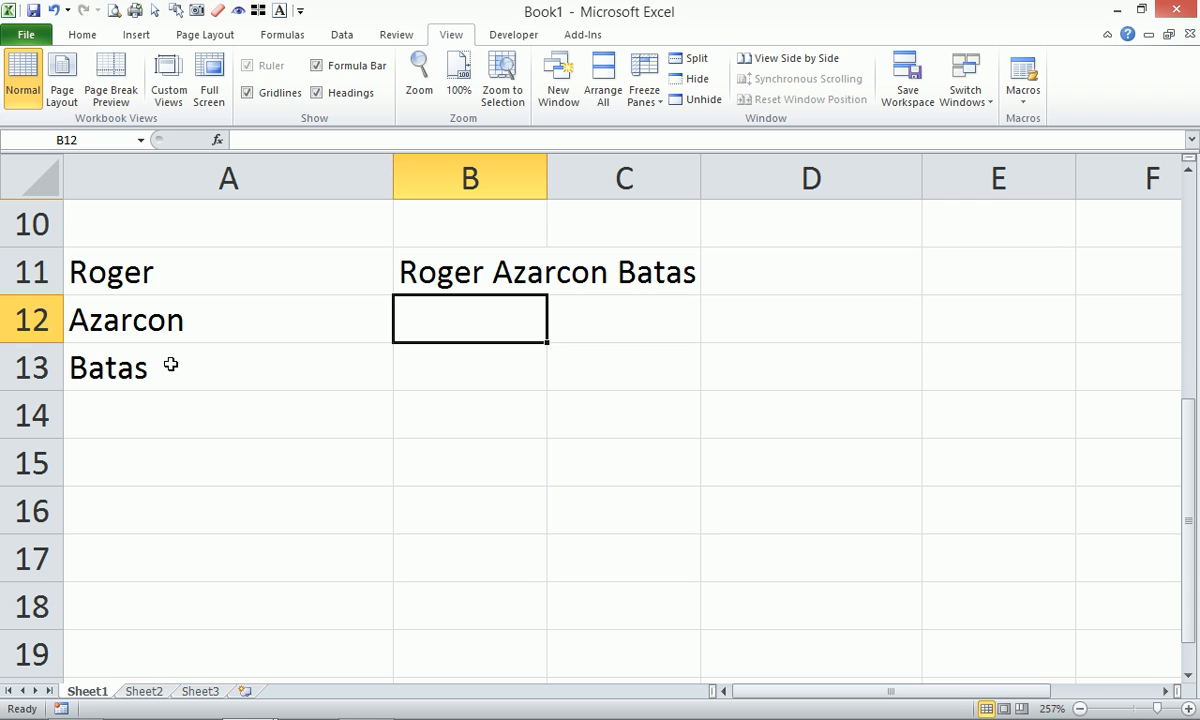
text(=con)
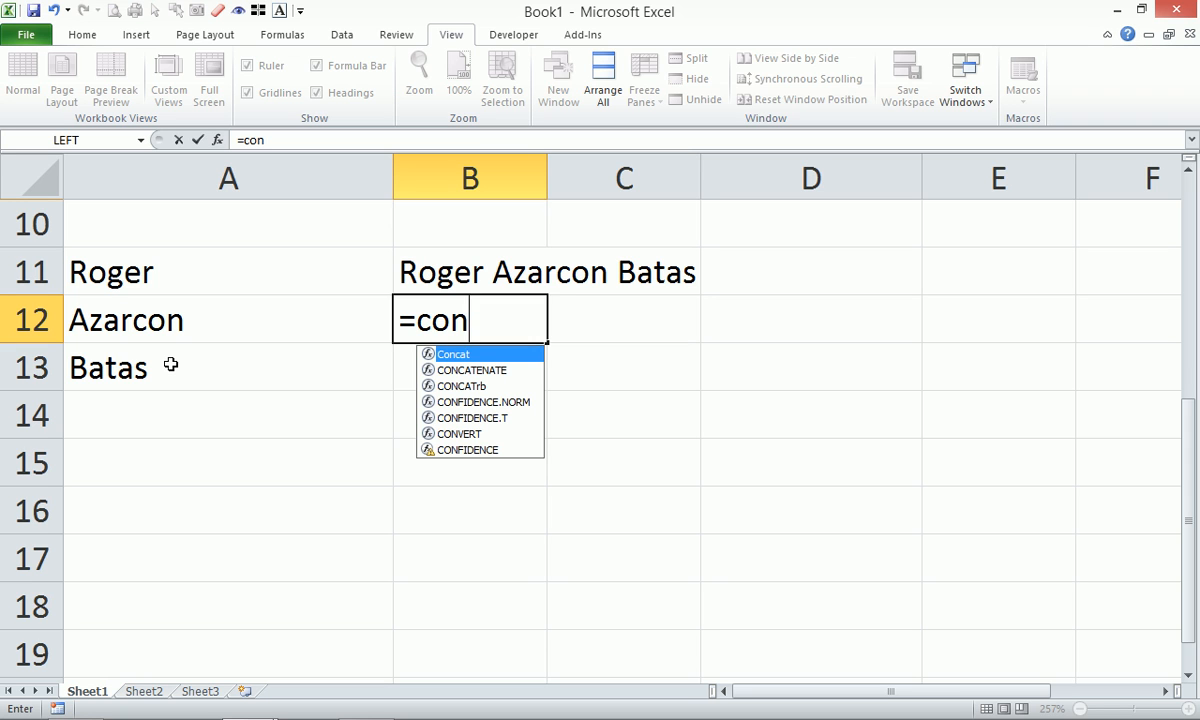
Enter =Concat(A11:A13," ") in B12 and compare it with B11's formula.
key(Tab)
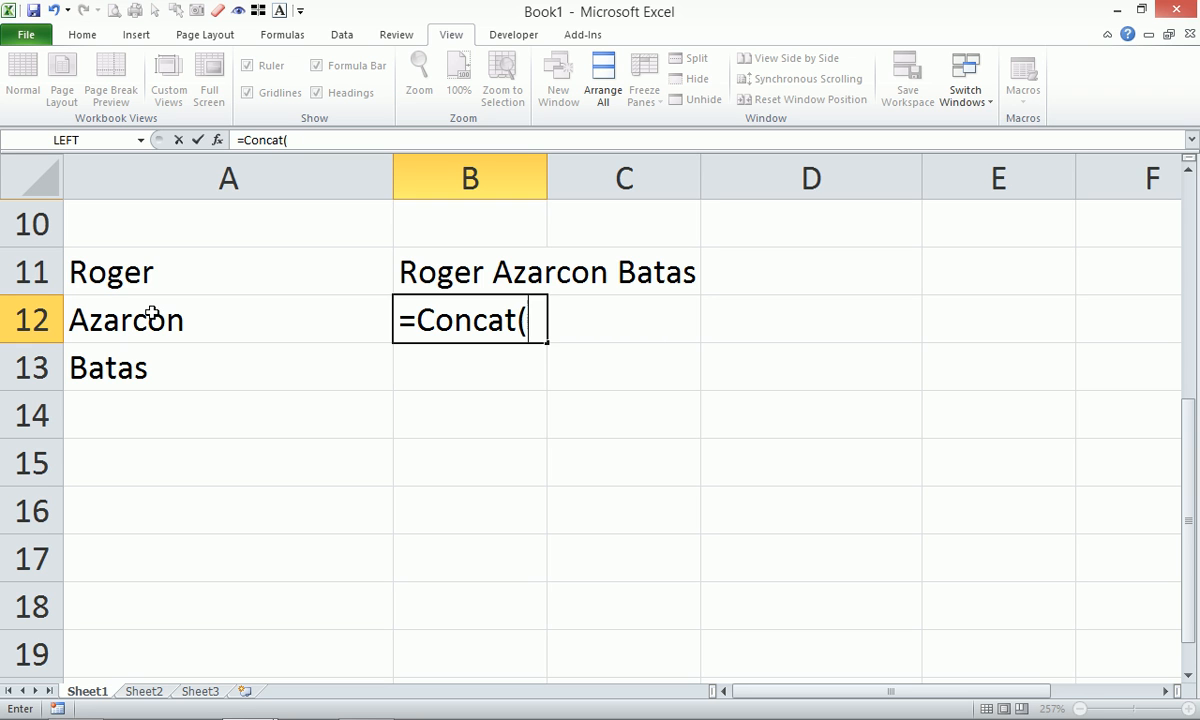
click(176, 274)
drag(176, 274, 184, 366)
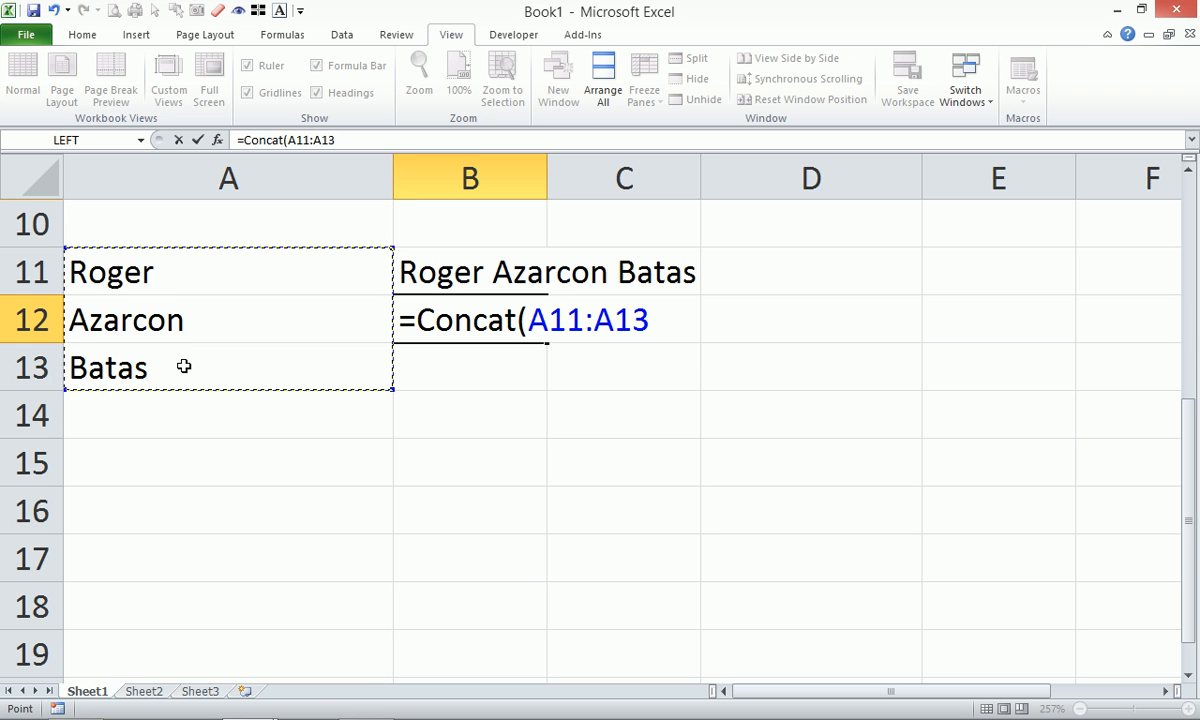
text(,)
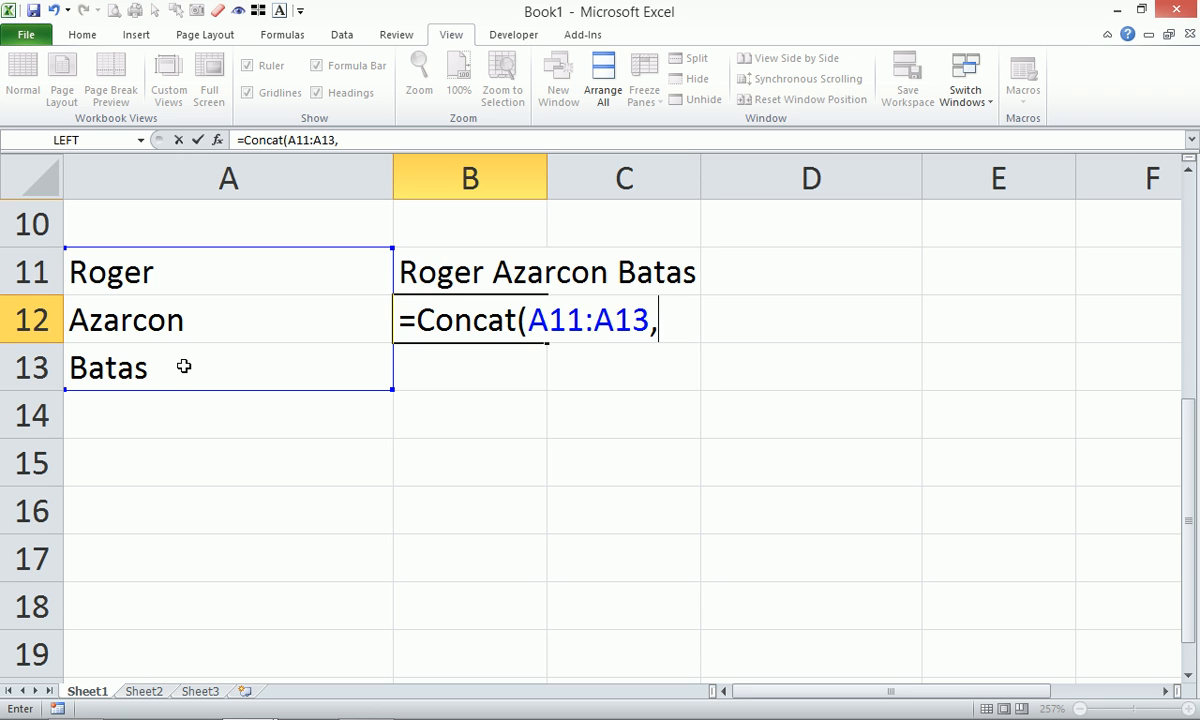
text(" "))
key(Return)
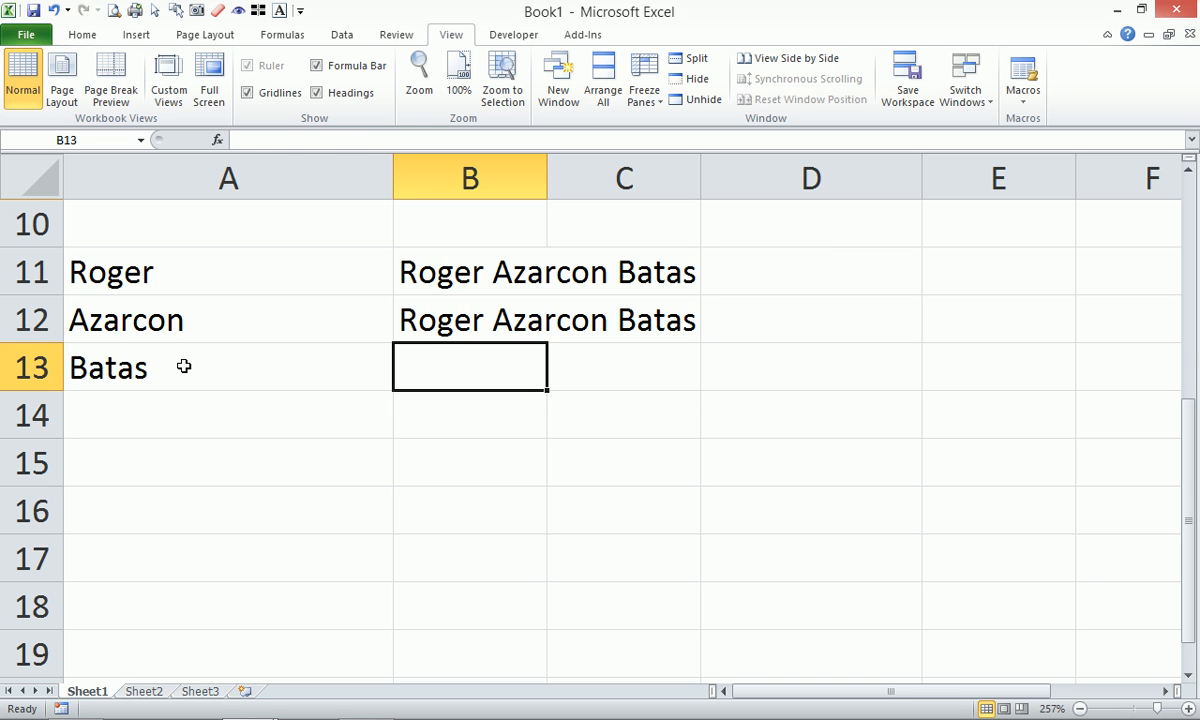
key(Up)
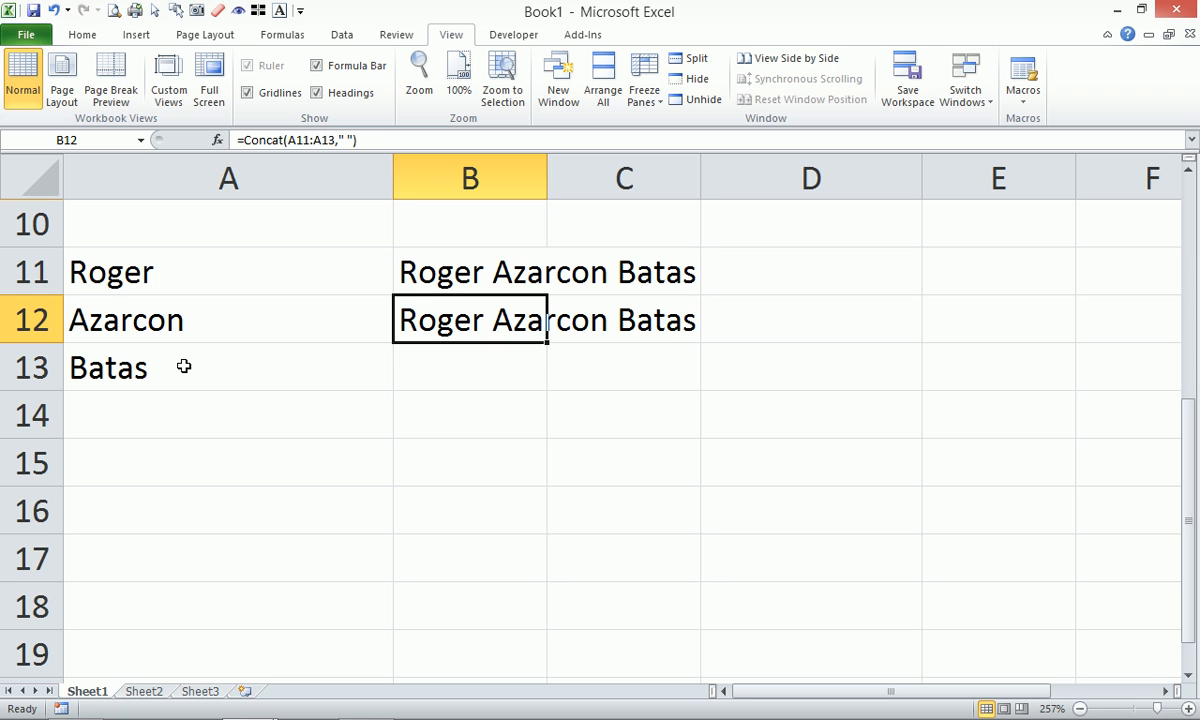
key(Up)
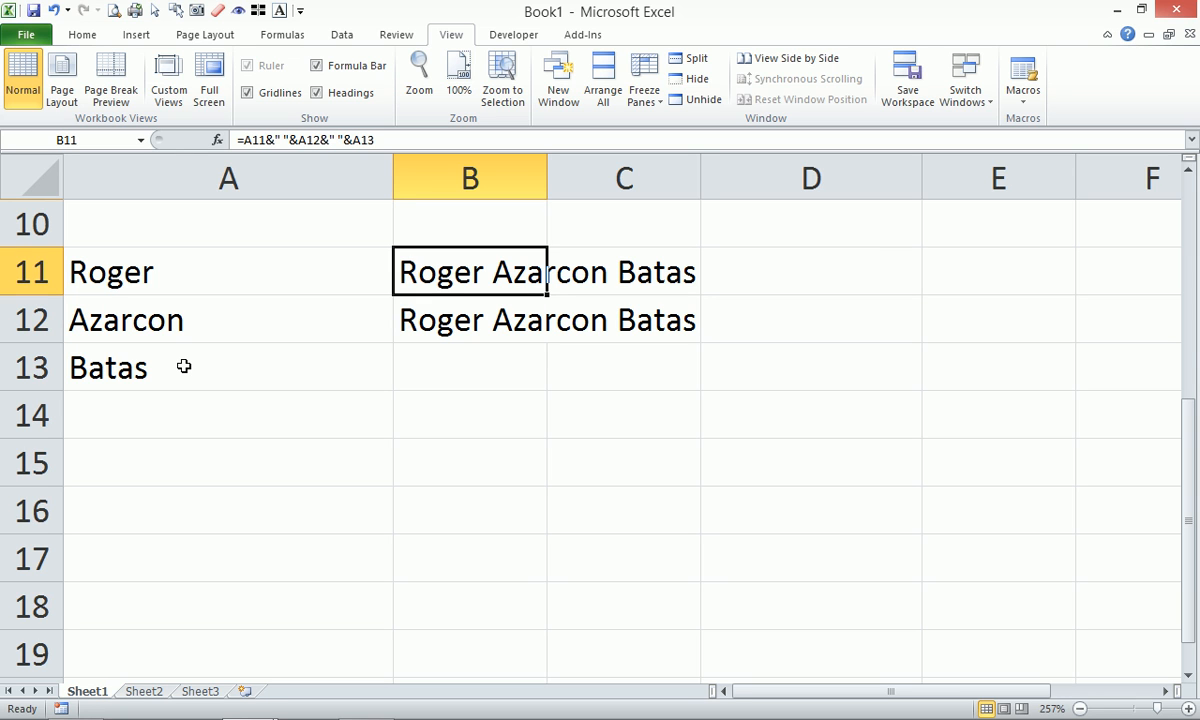
key(Down)
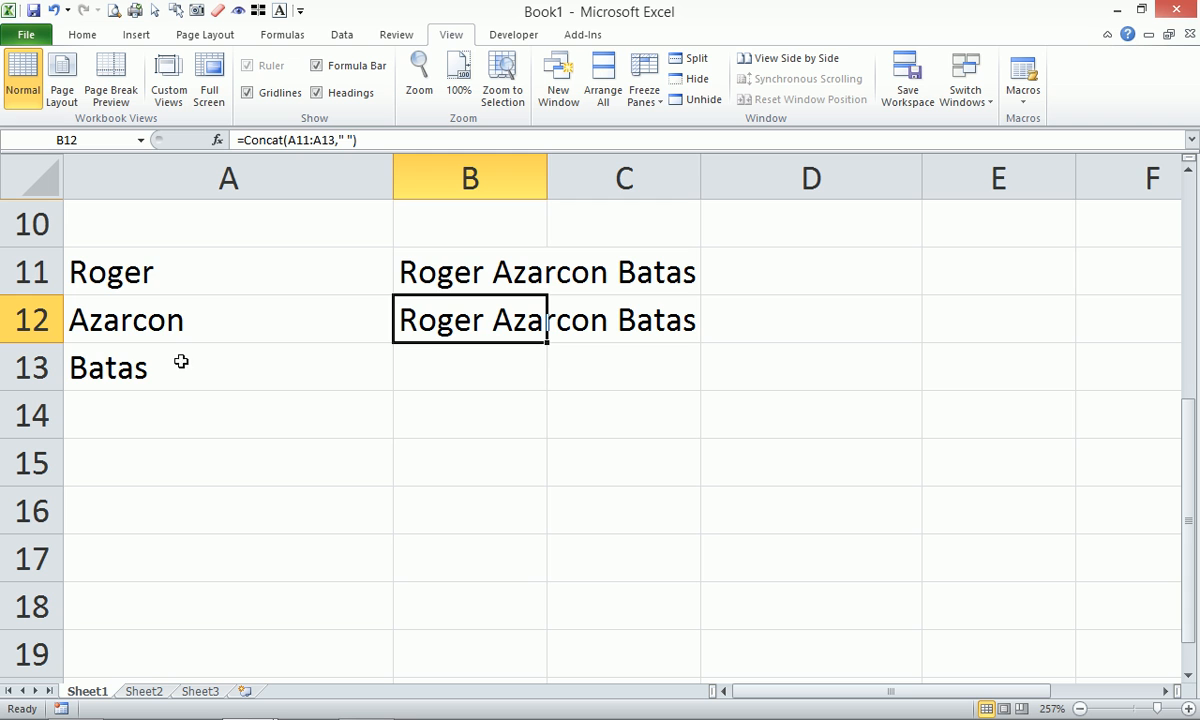
Add comments reading test1 and Test2 to cells A11 and A12.
right_click(134, 264)
click(208, 500)
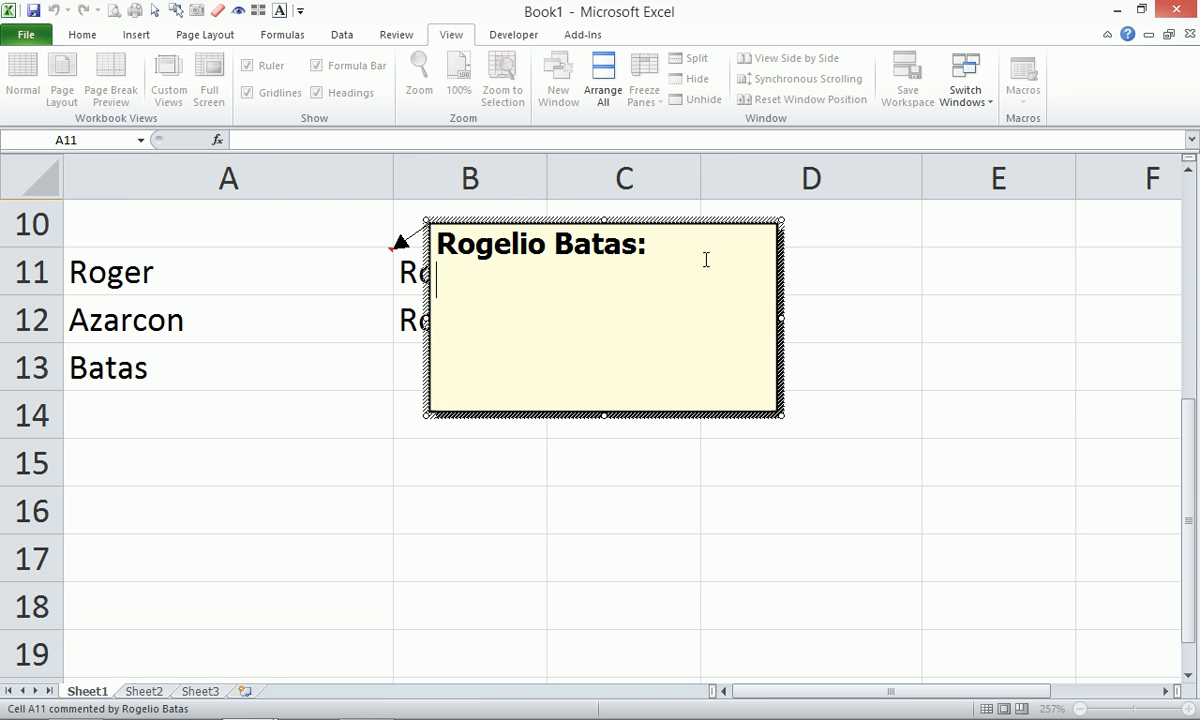
drag(691, 251, 336, 228)
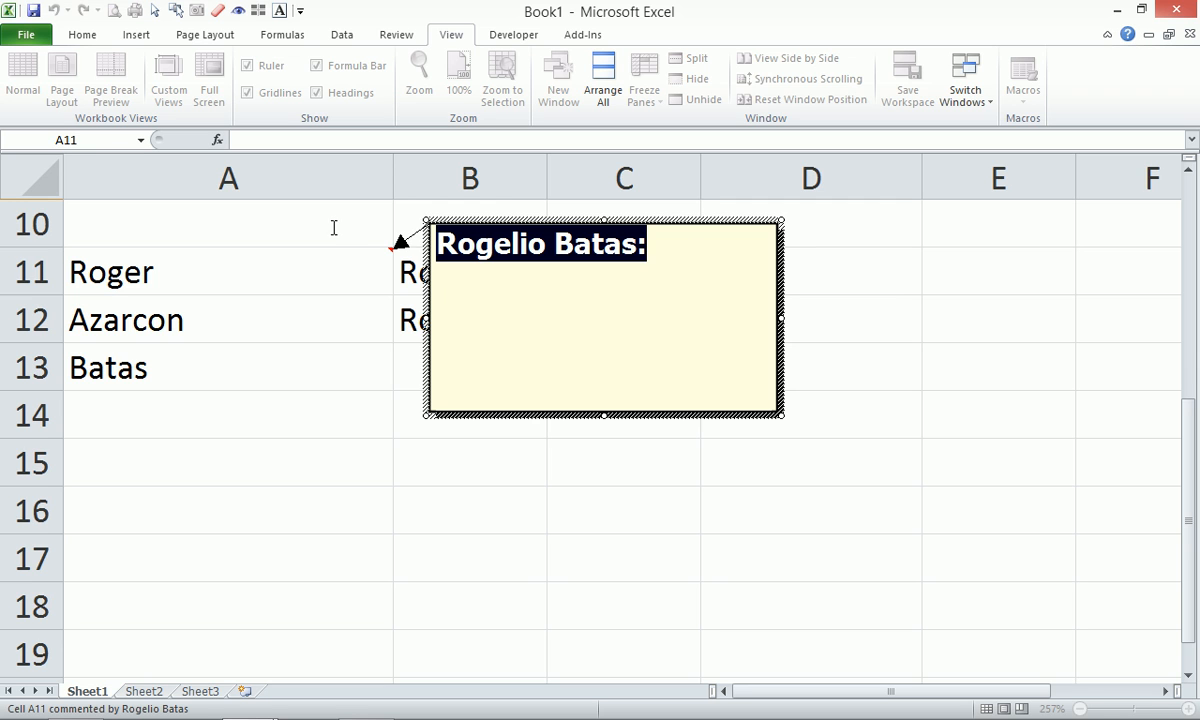
text(R)
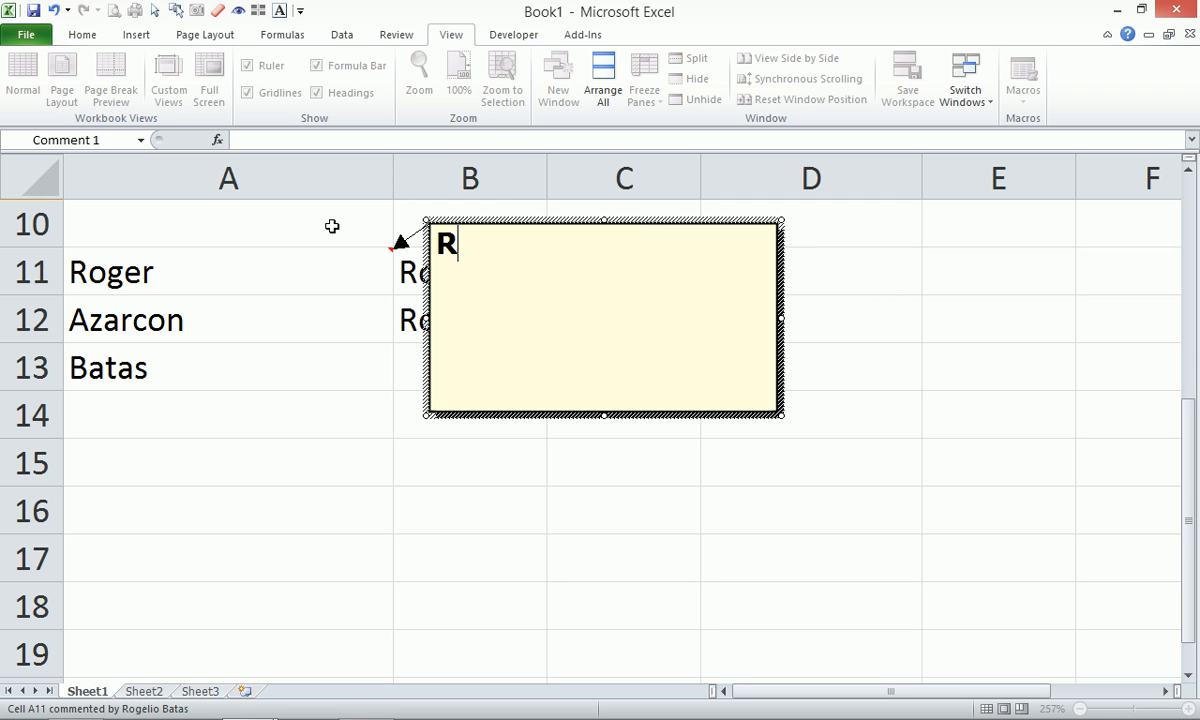
key(BackSpace)
text(test1)
click(214, 316)
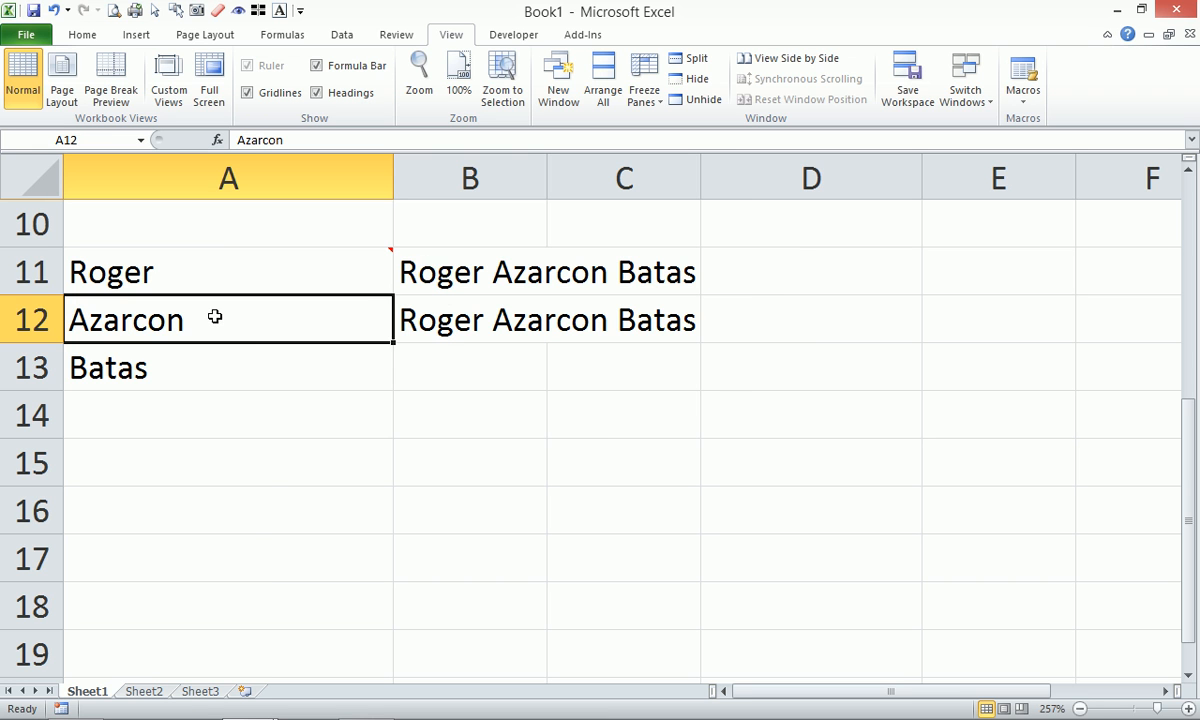
right_click(214, 316)
click(262, 549)
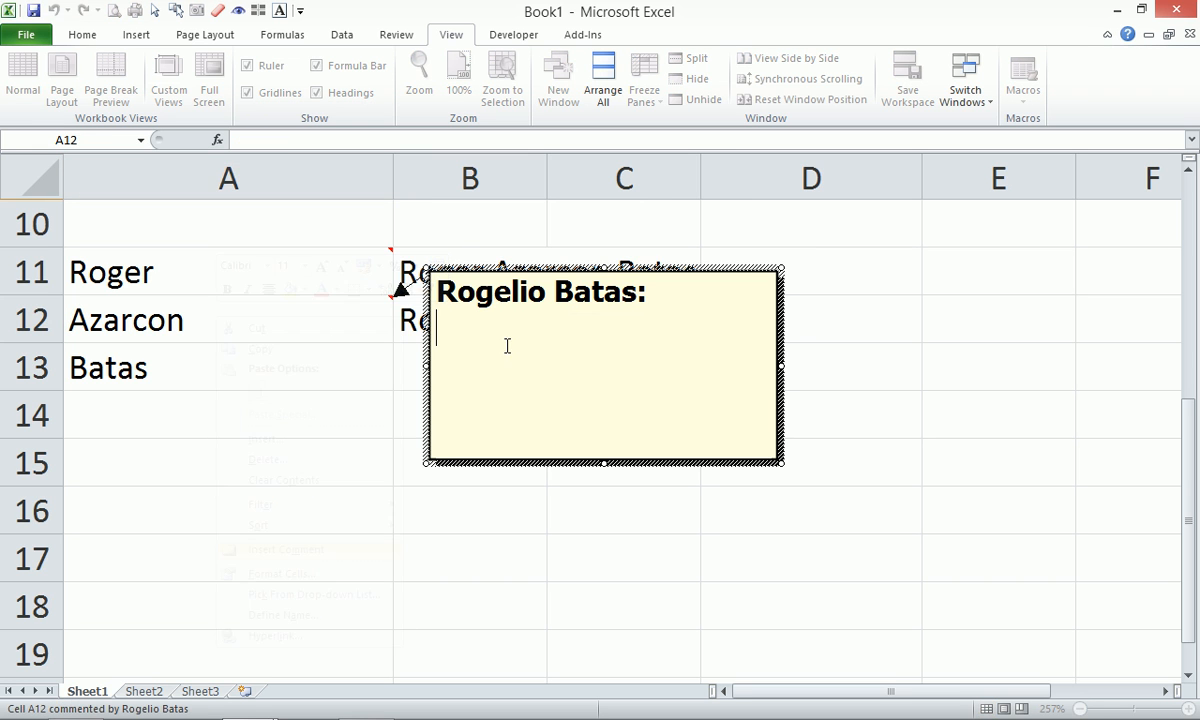
drag(640, 290, 321, 268)
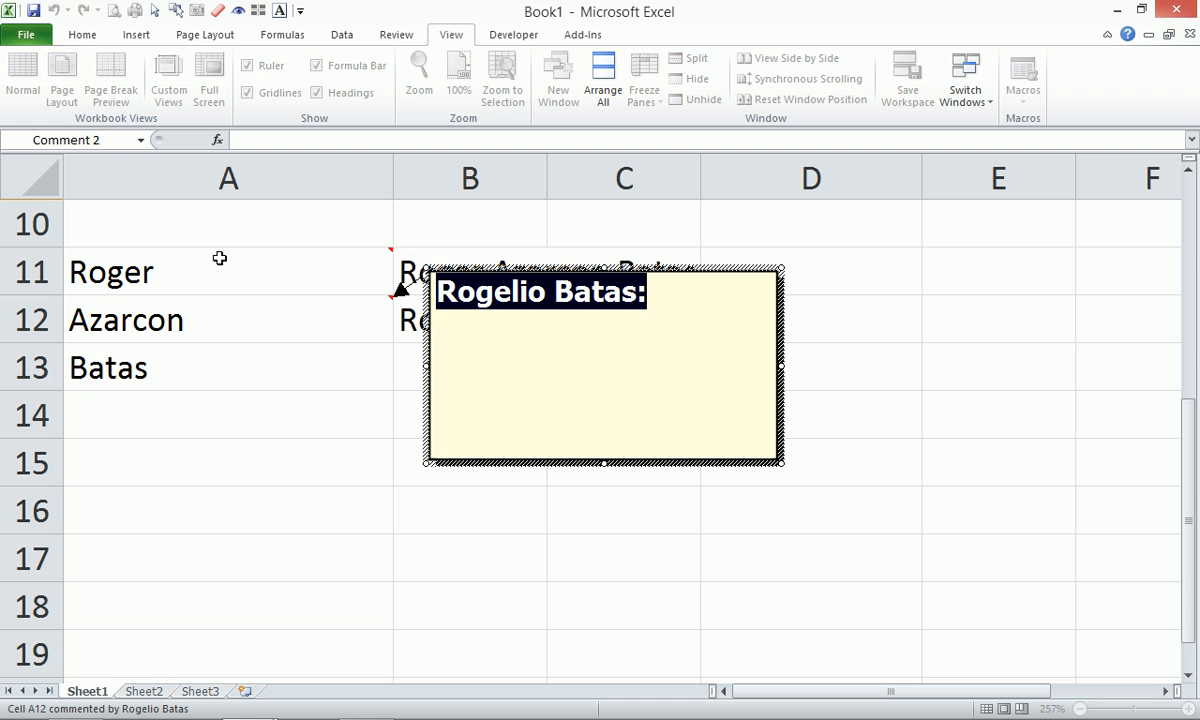
key(BackSpace)
text(Test2)
click(212, 367)
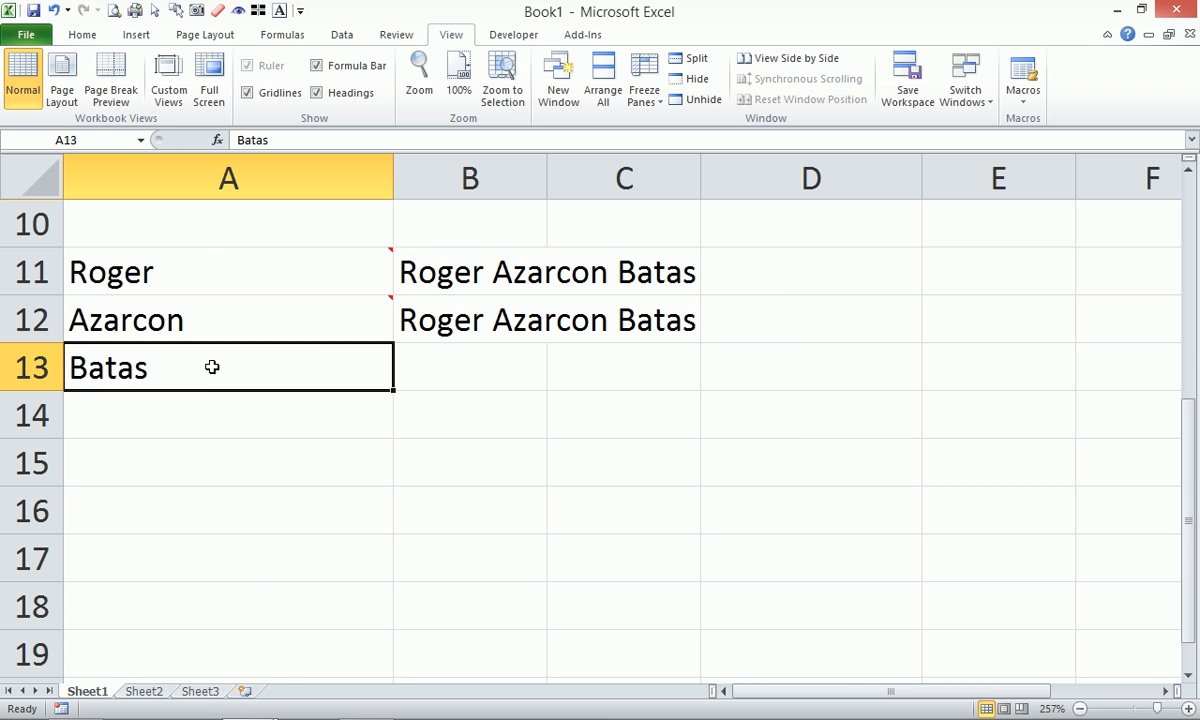
Add a Test3 comment to A13 and move the joined names to D11:D12.
right_click(212, 367)
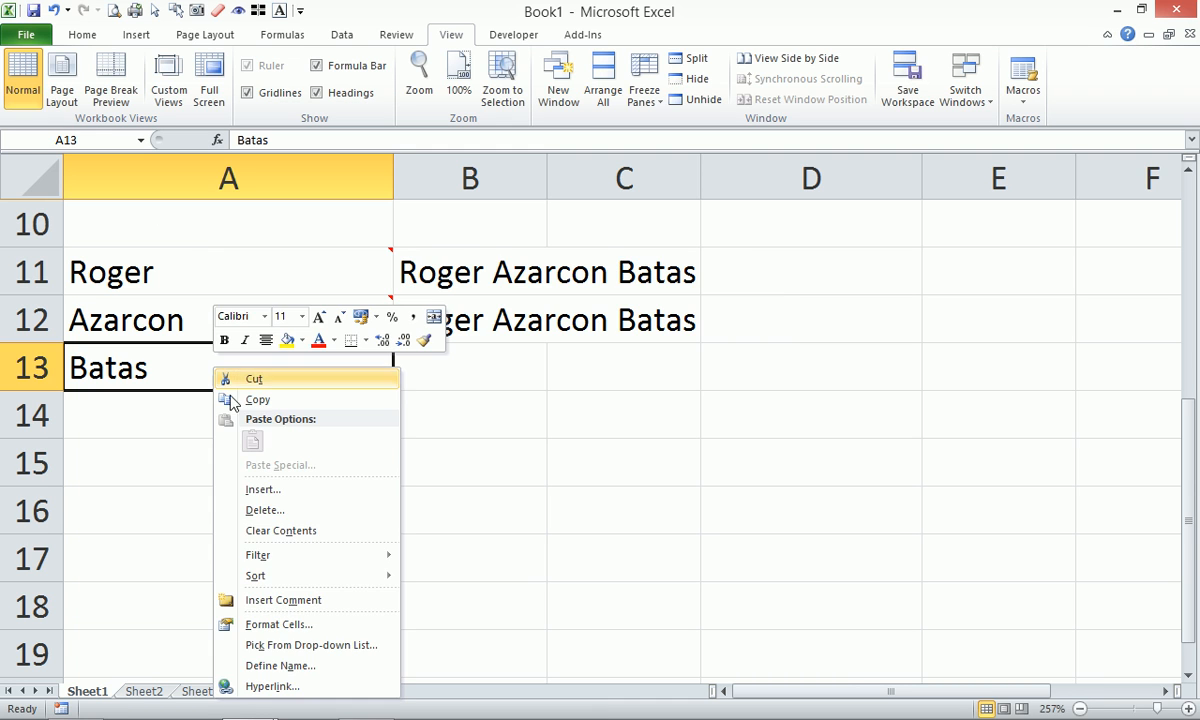
click(303, 601)
drag(669, 343, 237, 275)
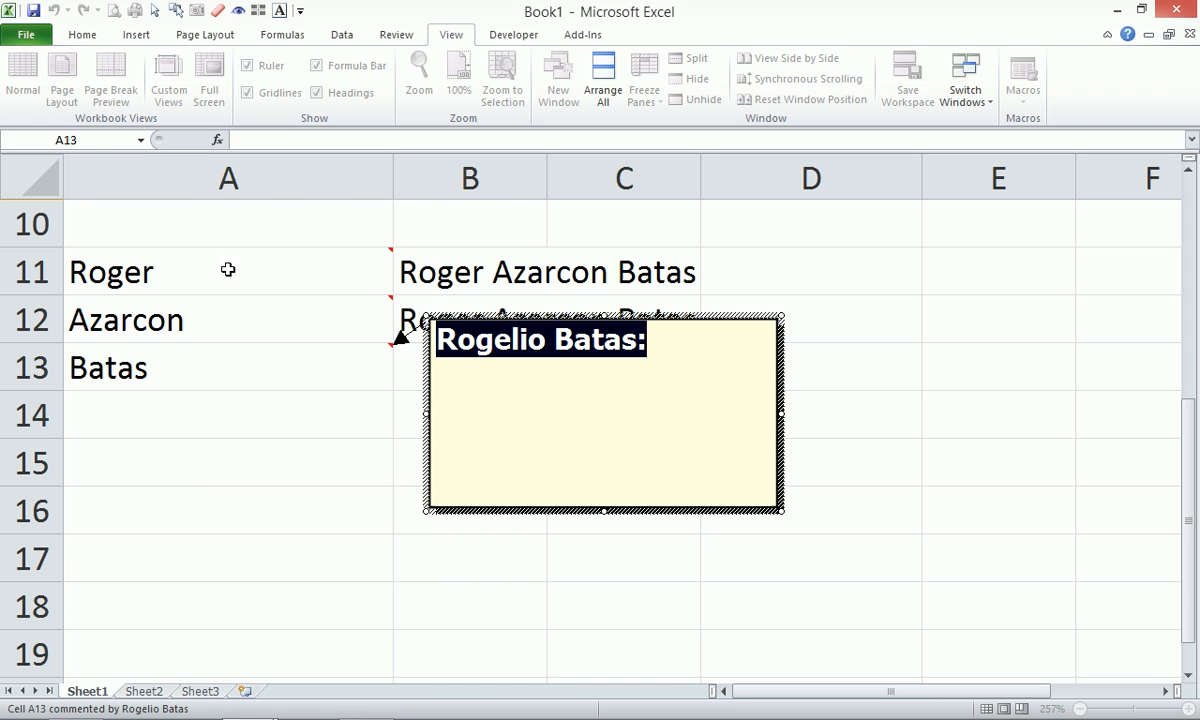
text(Test3)
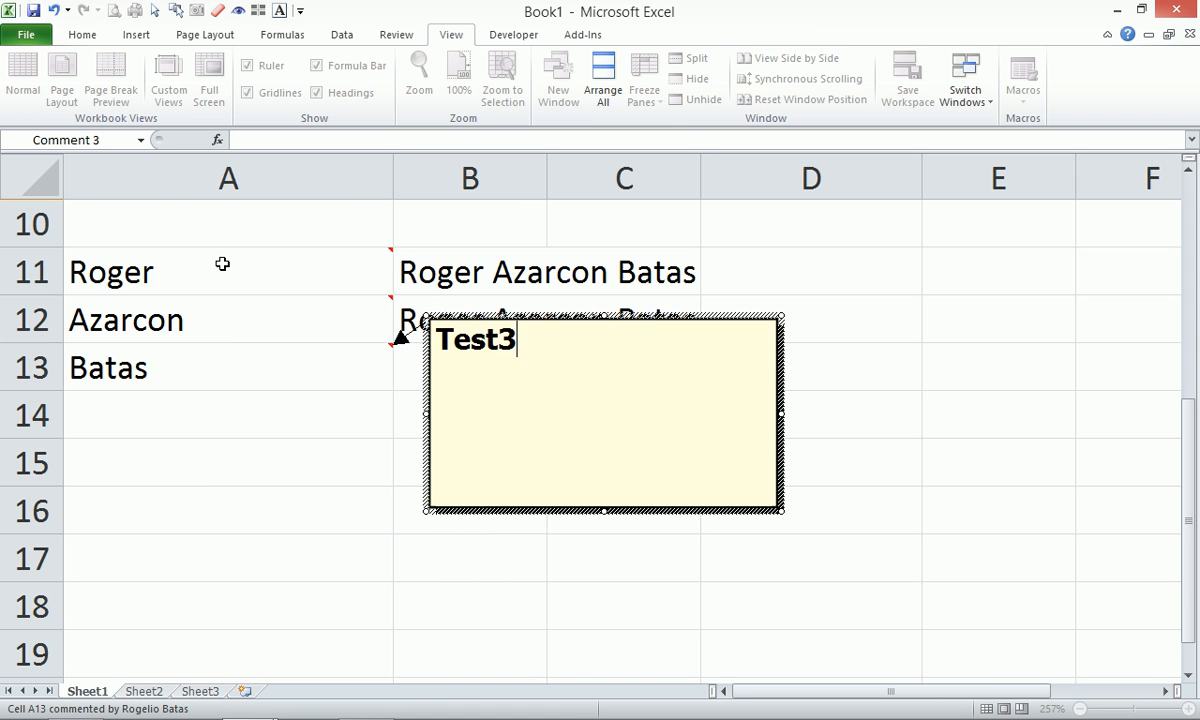
click(287, 363)
drag(513, 270, 857, 342)
click(483, 276)
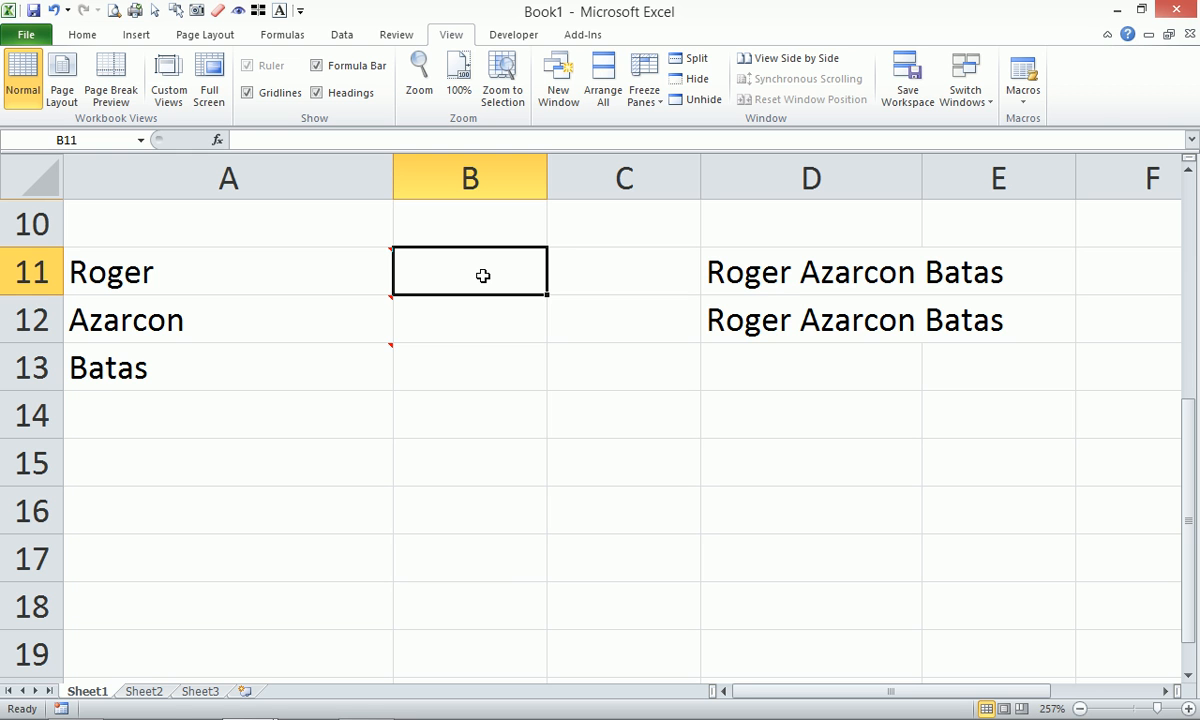
Copy A11's comment text and paste test1 into B11.
right_click(318, 271)
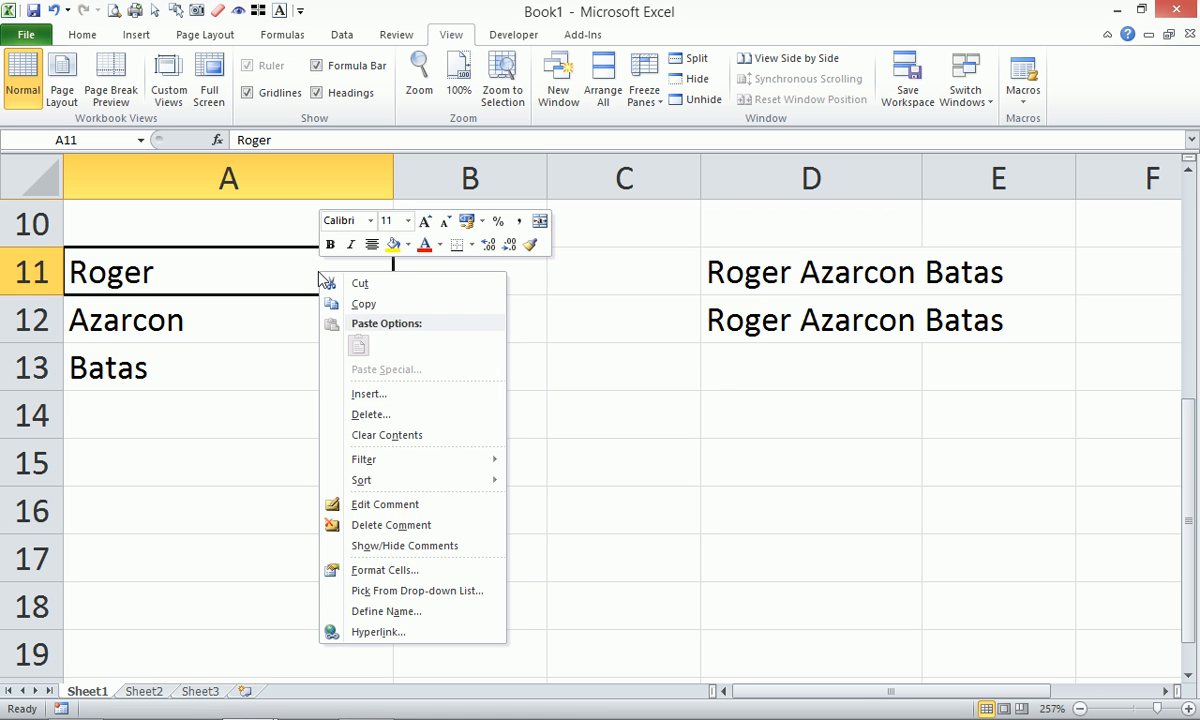
click(379, 504)
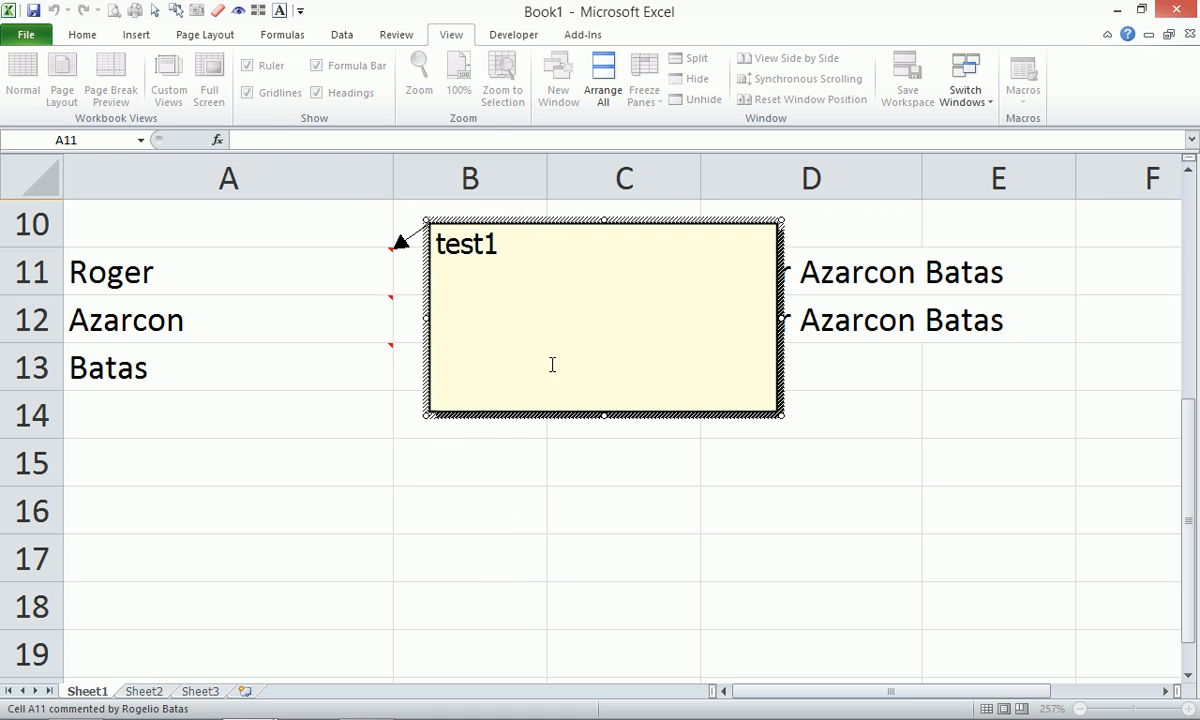
drag(592, 236, 316, 188)
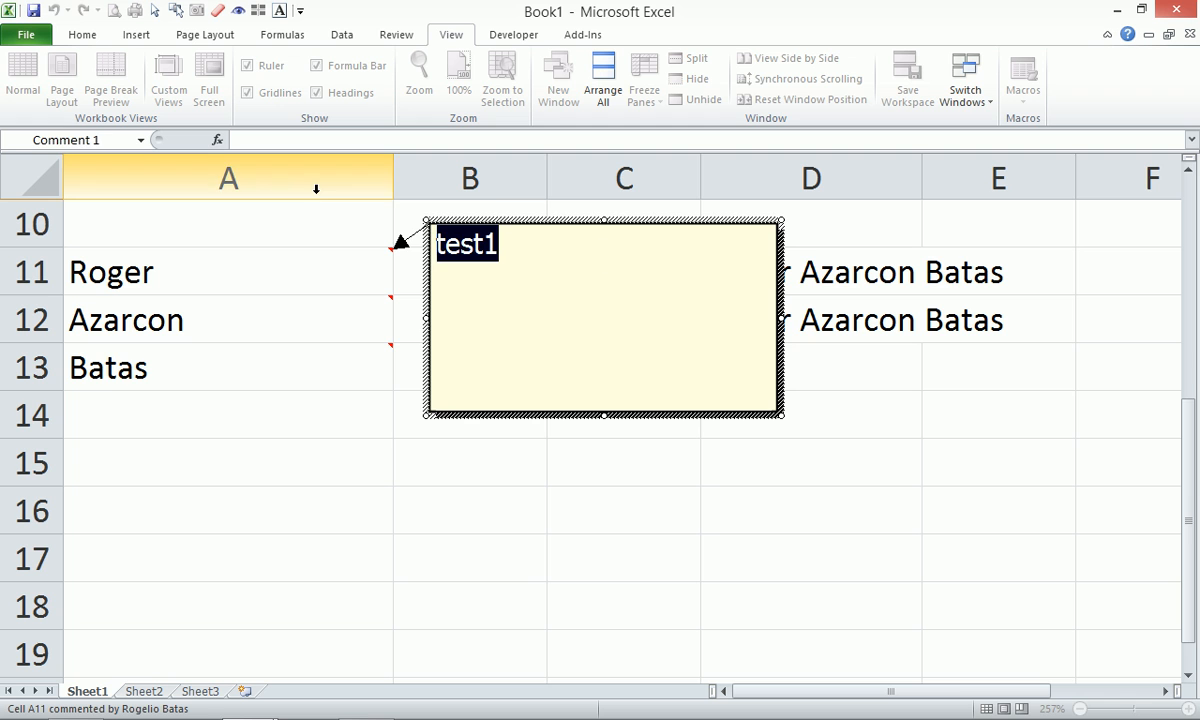
click(592, 268)
drag(705, 512, 640, 505)
click(477, 258)
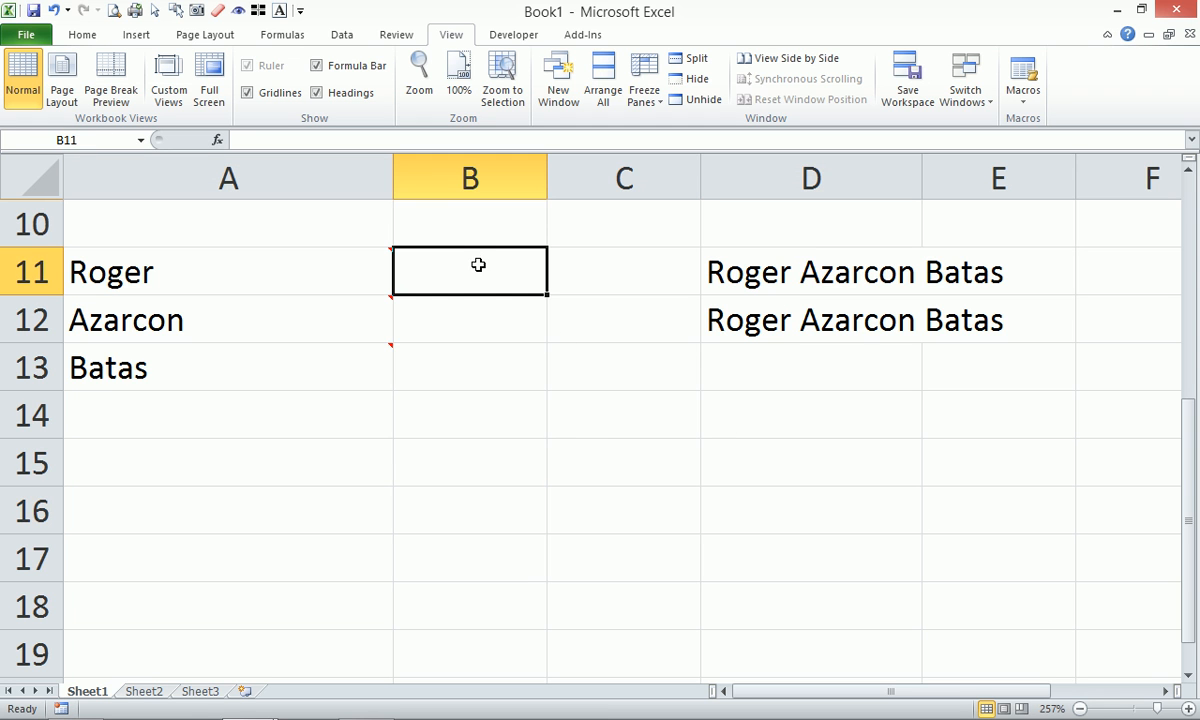
key(ctrl+v)
Copy A12's comment text and paste Test2 into B12.
click(340, 315)
right_click(340, 315)
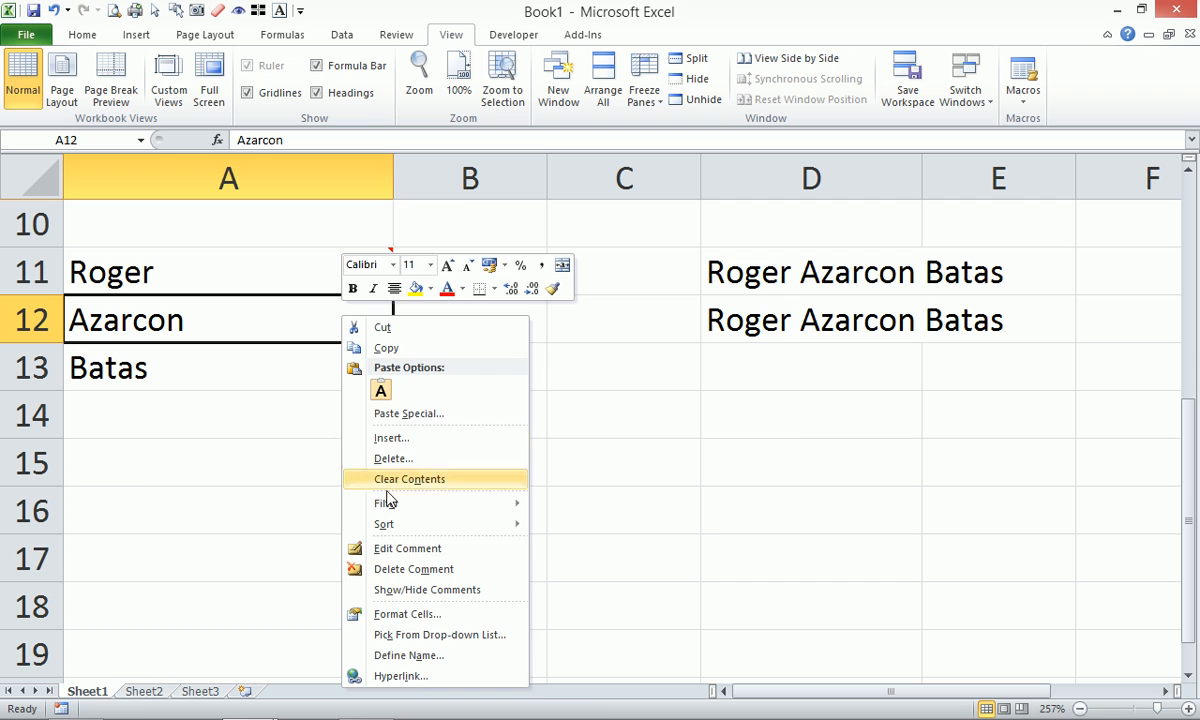
click(390, 546)
drag(424, 265, 204, 217)
key(ctrl+c)
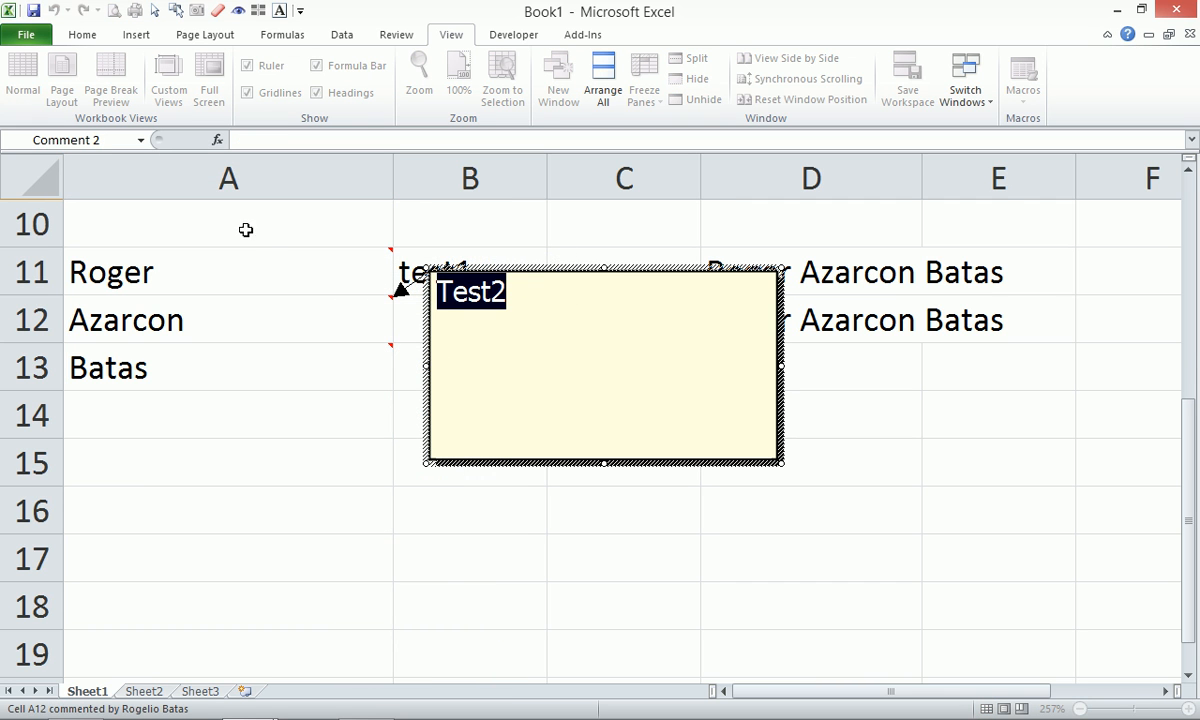
key(Escape)
click(412, 318)
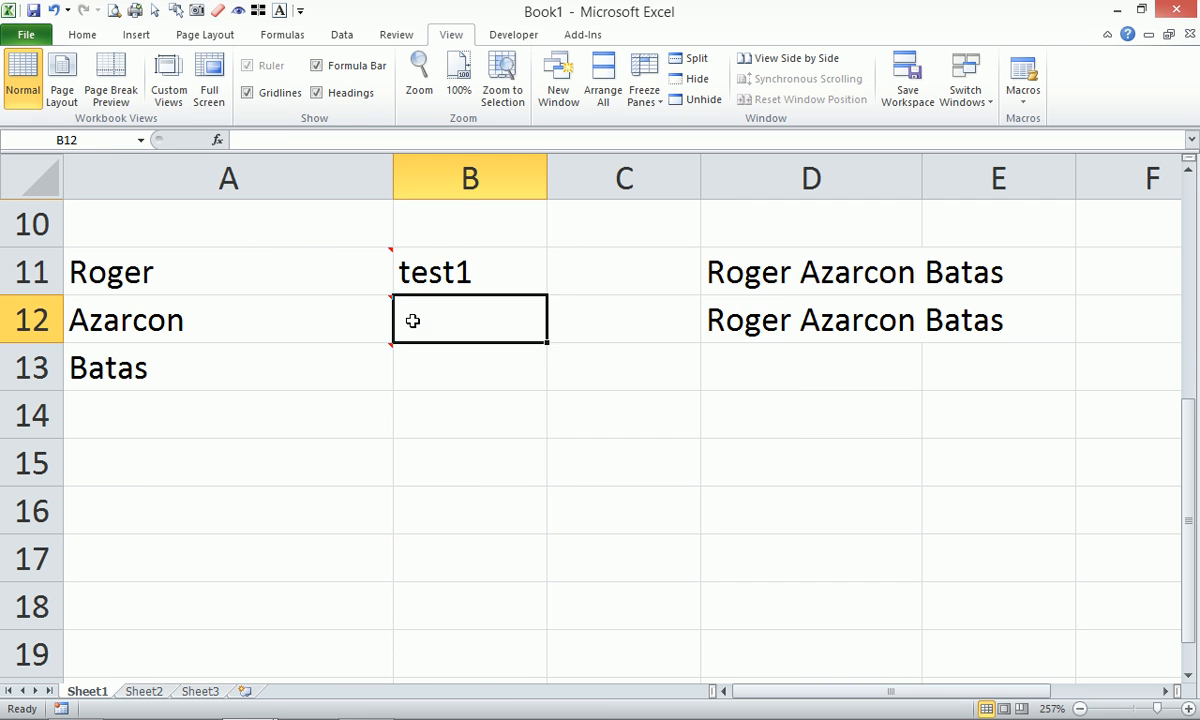
key(ctrl+v)
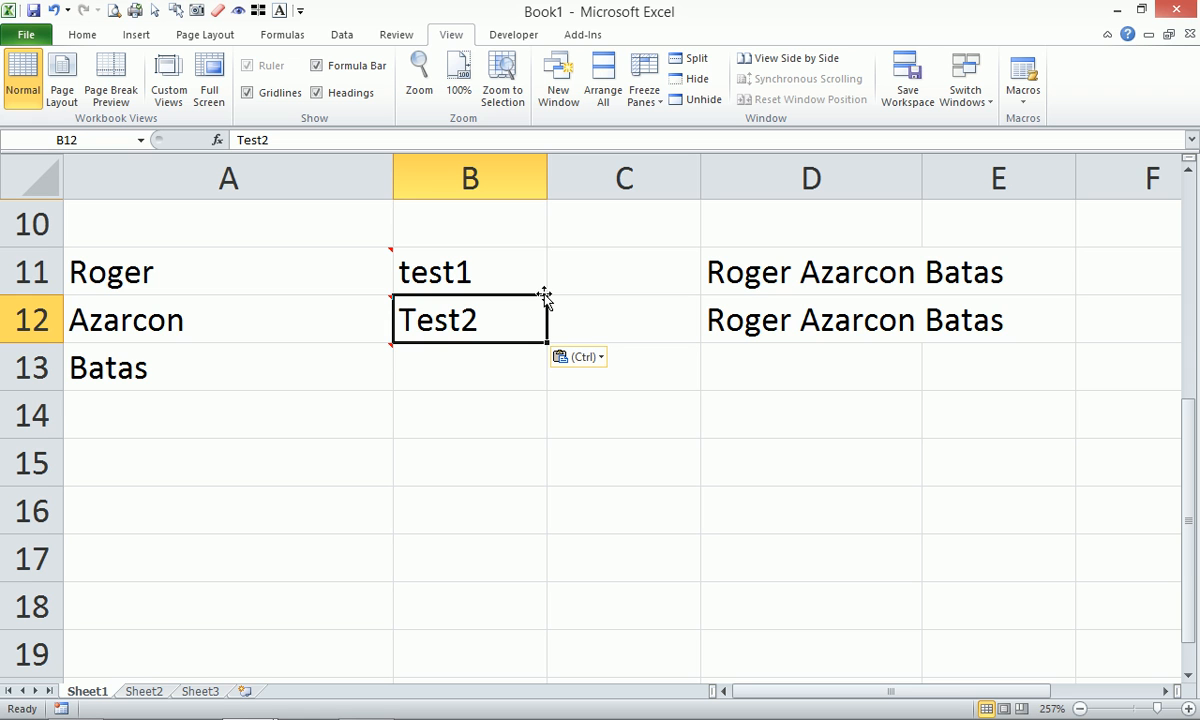
Enter =GetComments(A11) in C11 and select C11:C13 to fill it down.
click(643, 273)
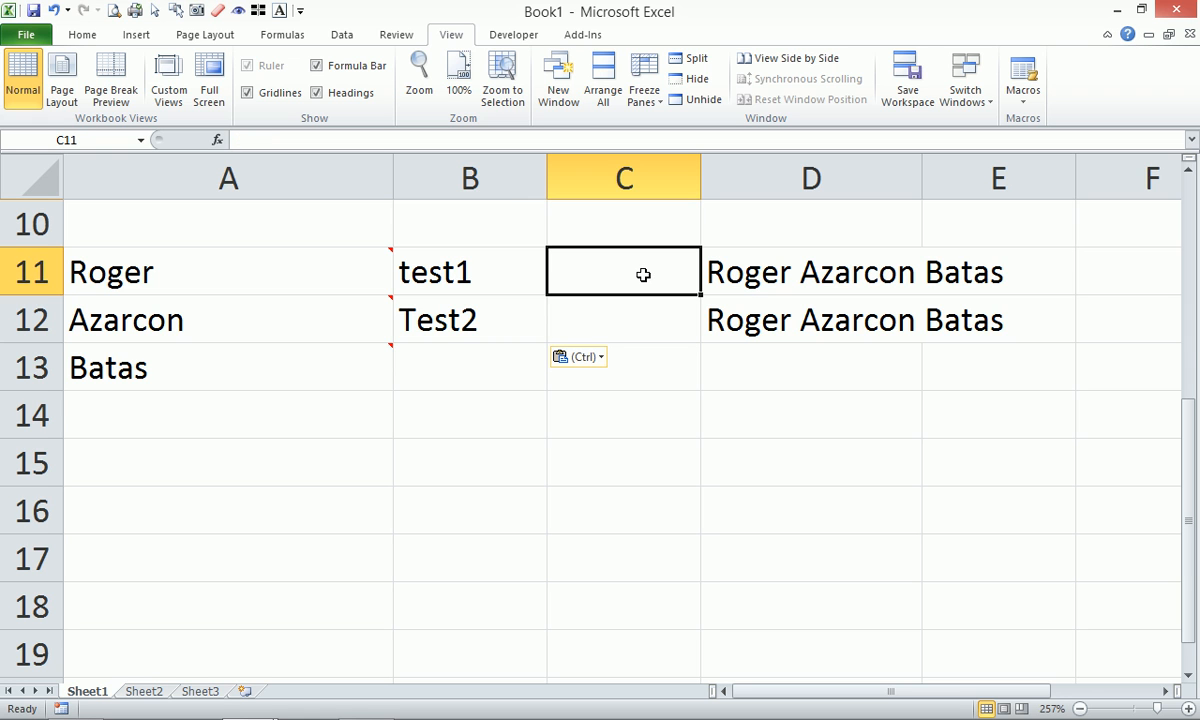
text(=get)
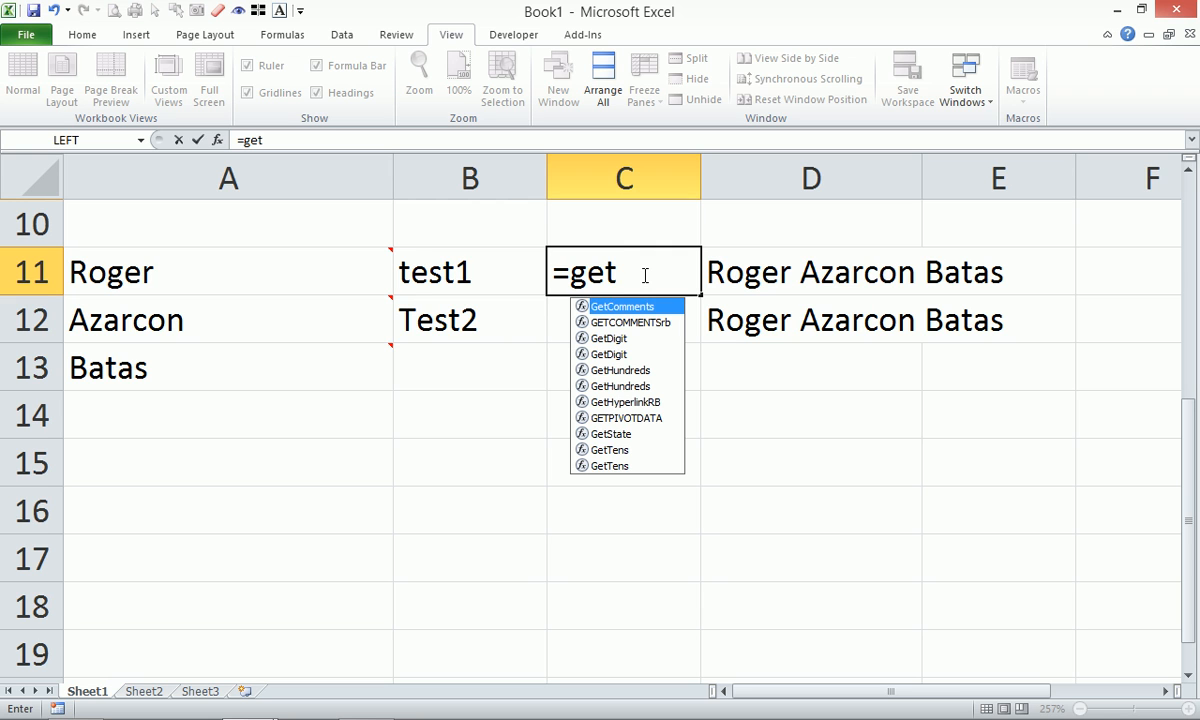
key(Tab)
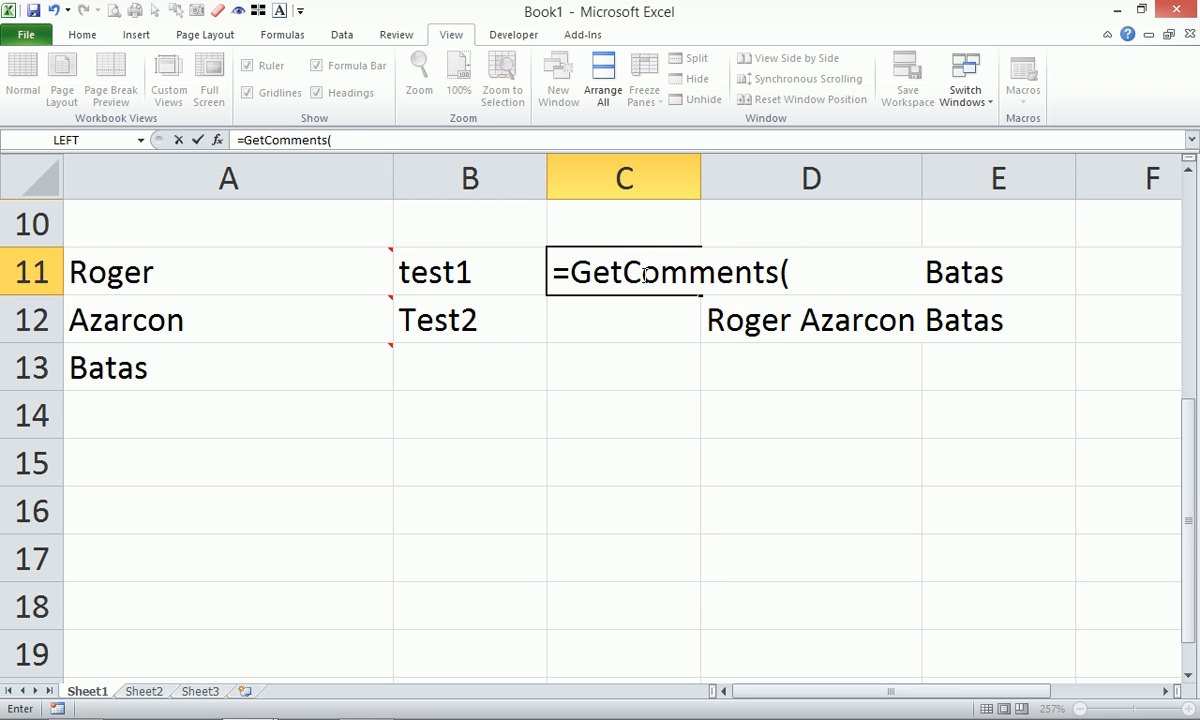
key(Left)
key(Left)
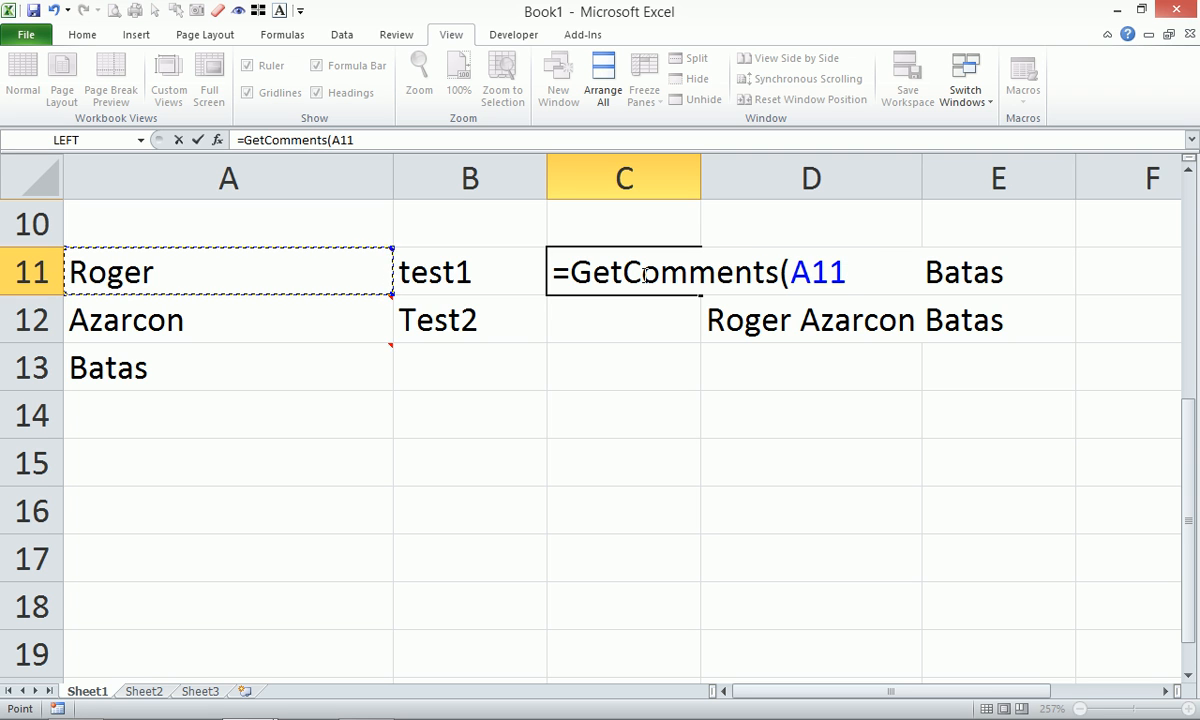
key(Return)
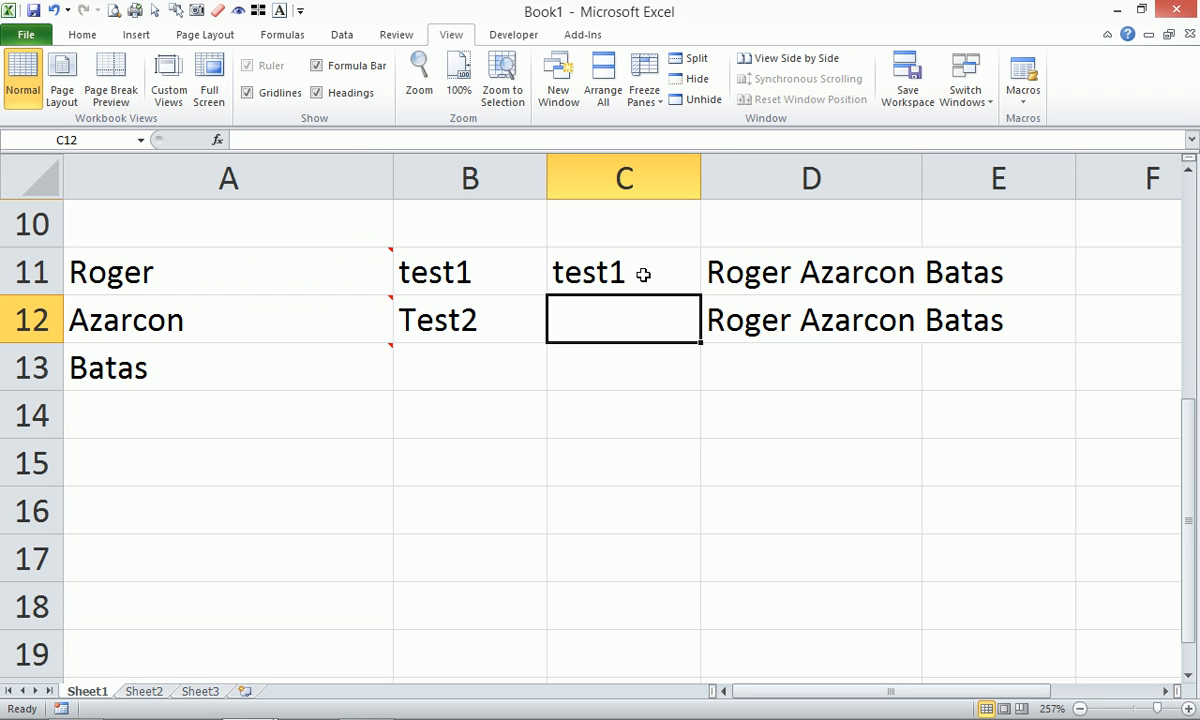
drag(643, 274, 691, 380)
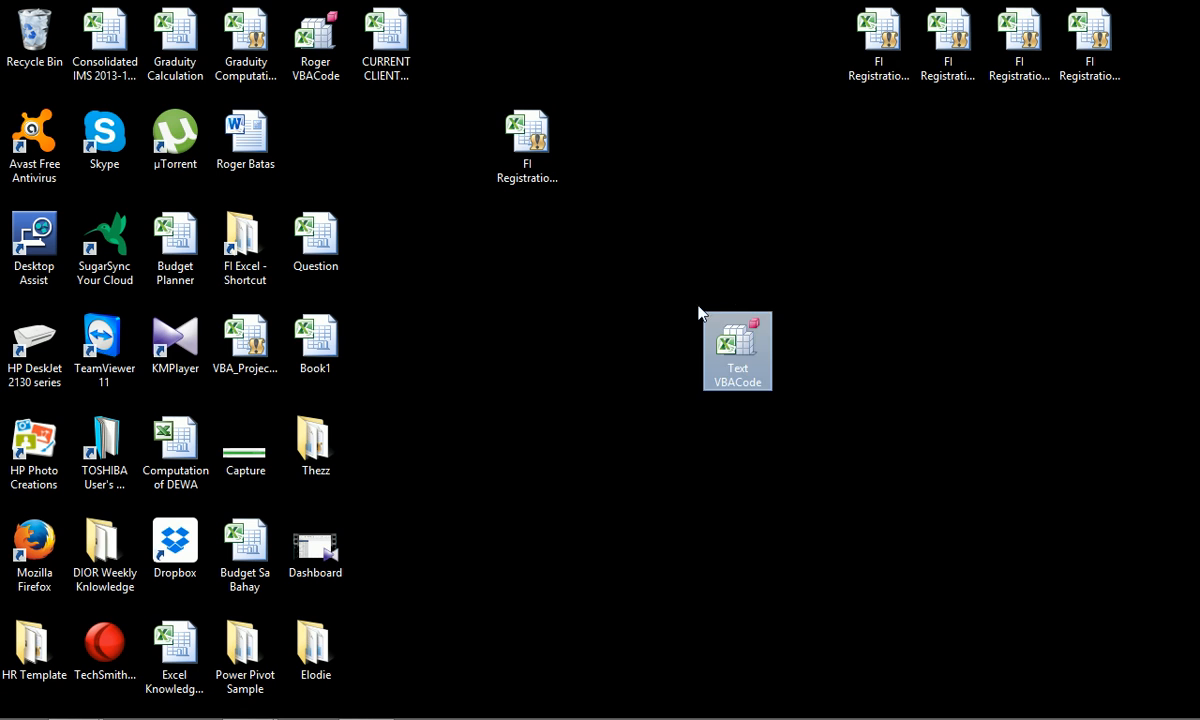
Copy the Text VBACode file from the desktop and paste it into Transcend (F:).
click(615, 322)
double_click(718, 352)
click(247, 700)
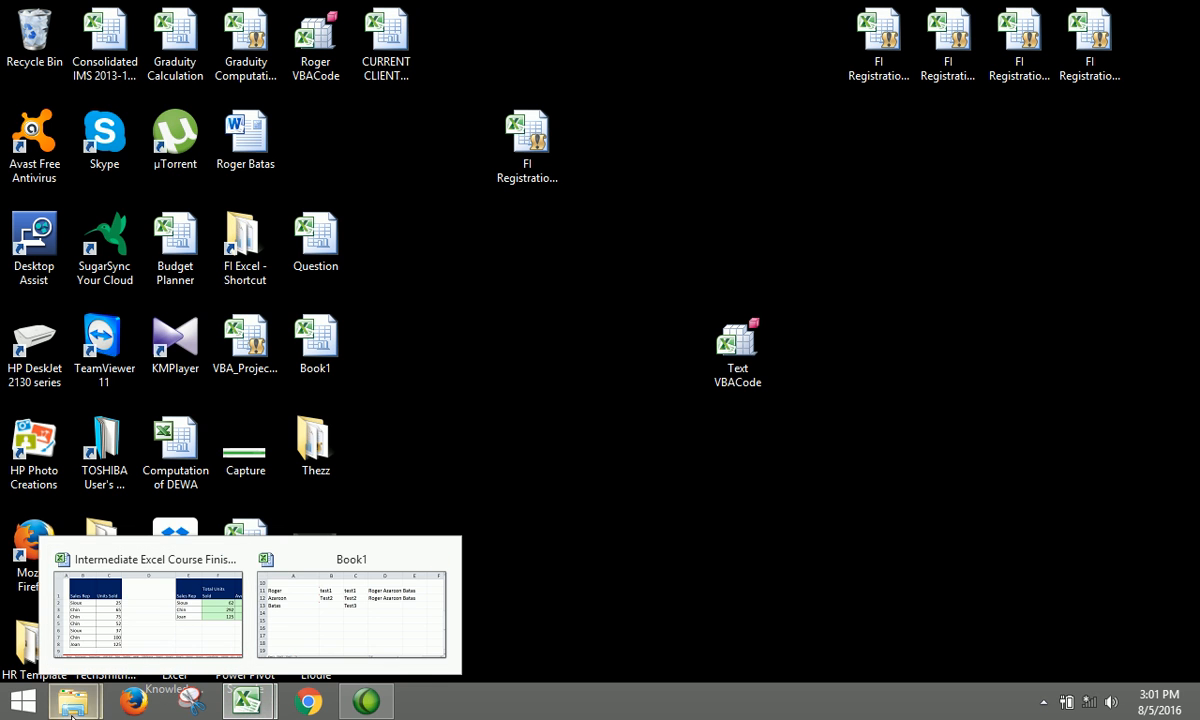
mouse_move(100, 703)
click(303, 621)
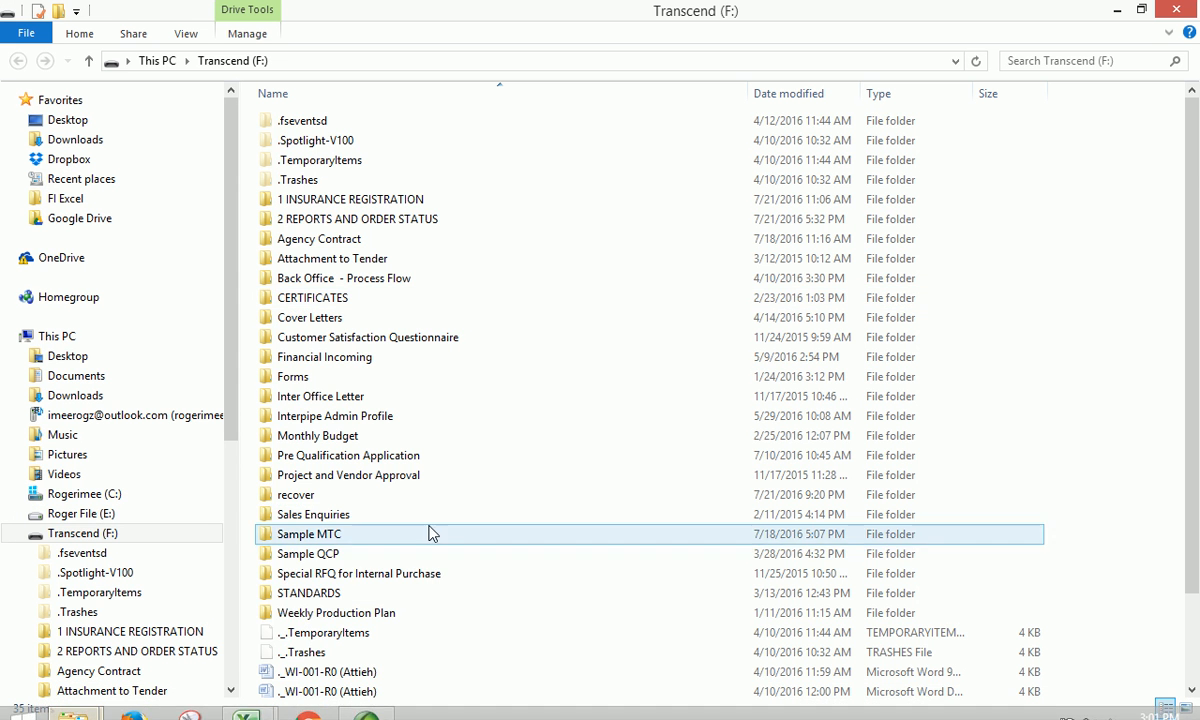
scroll(556, 527, down, 2)
click(560, 610)
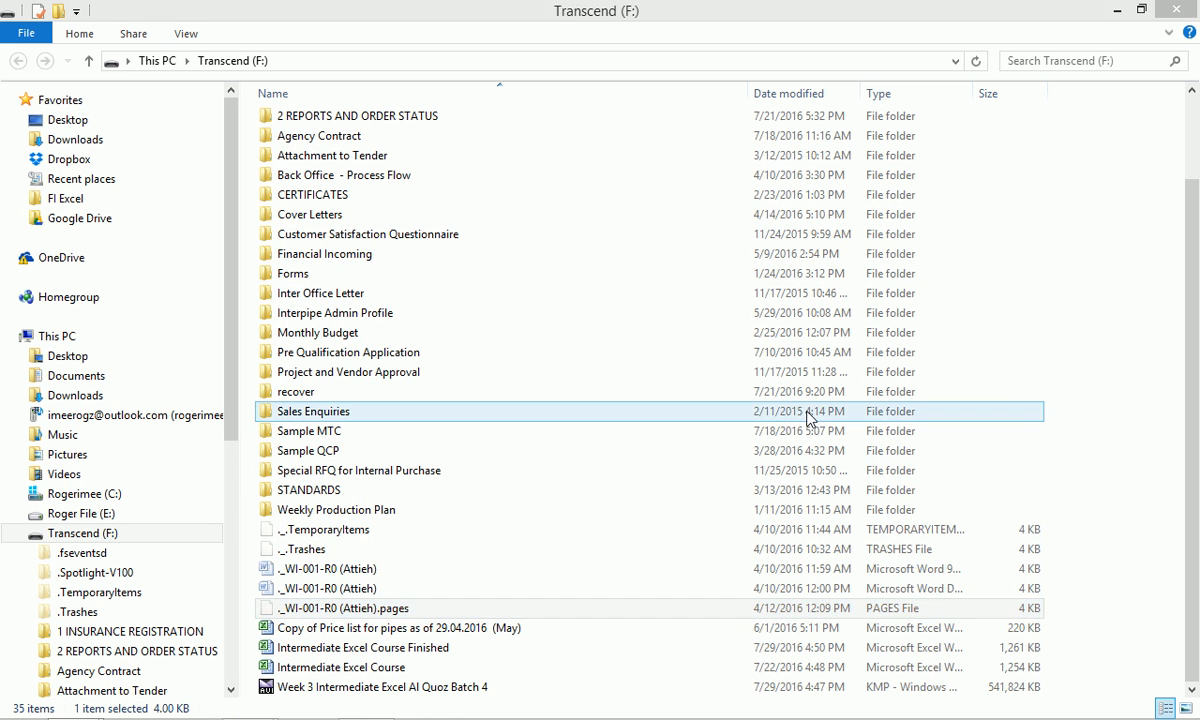
key(ctrl+v)
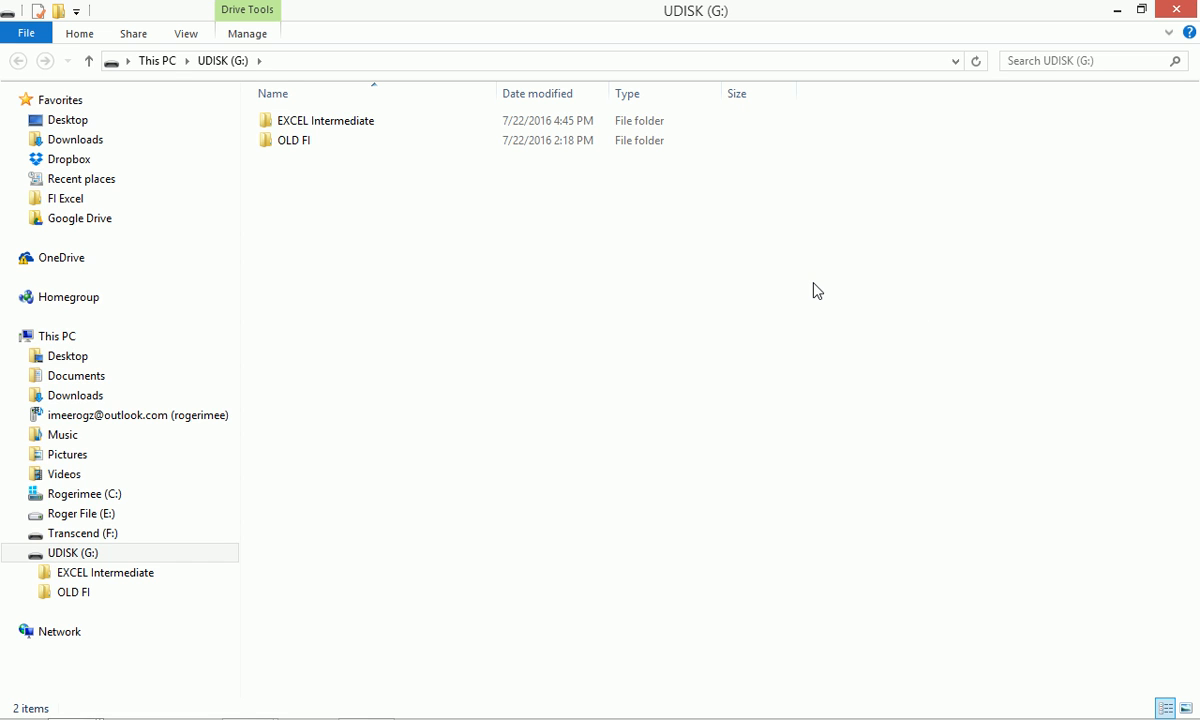
Paste it into UDISK (G:) and Removable Disk (H:), close the drive windows, return to Book1.
key(ctrl+v)
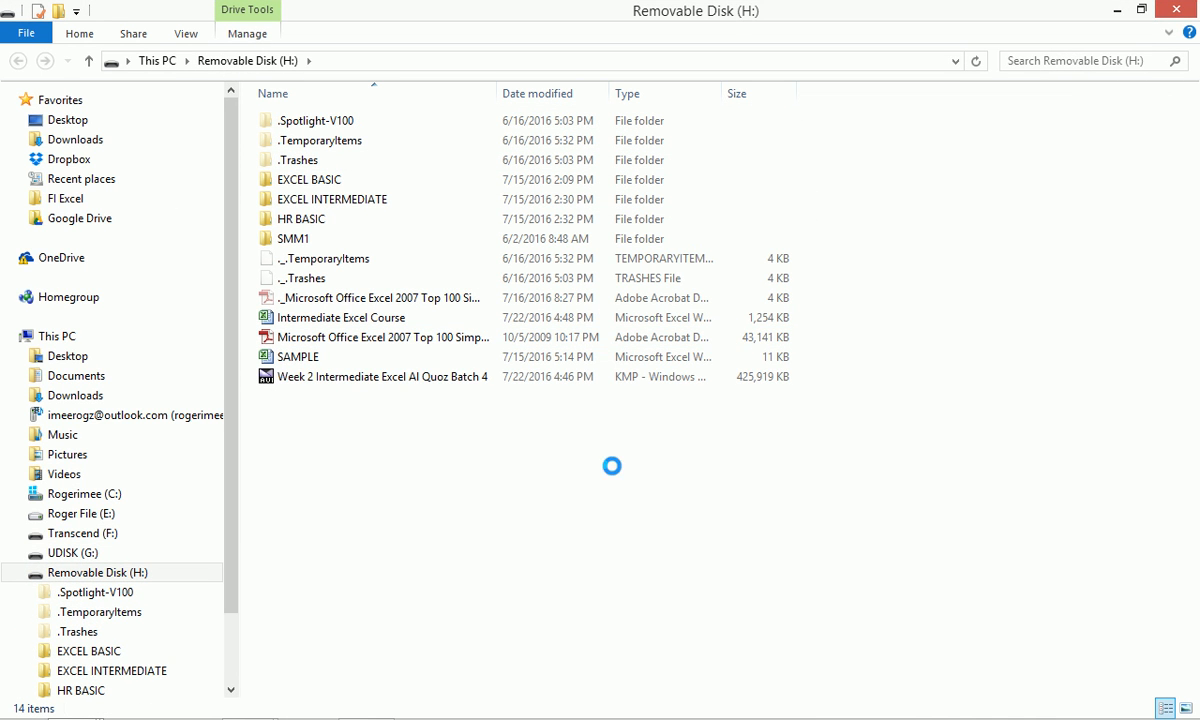
key(ctrl+v)
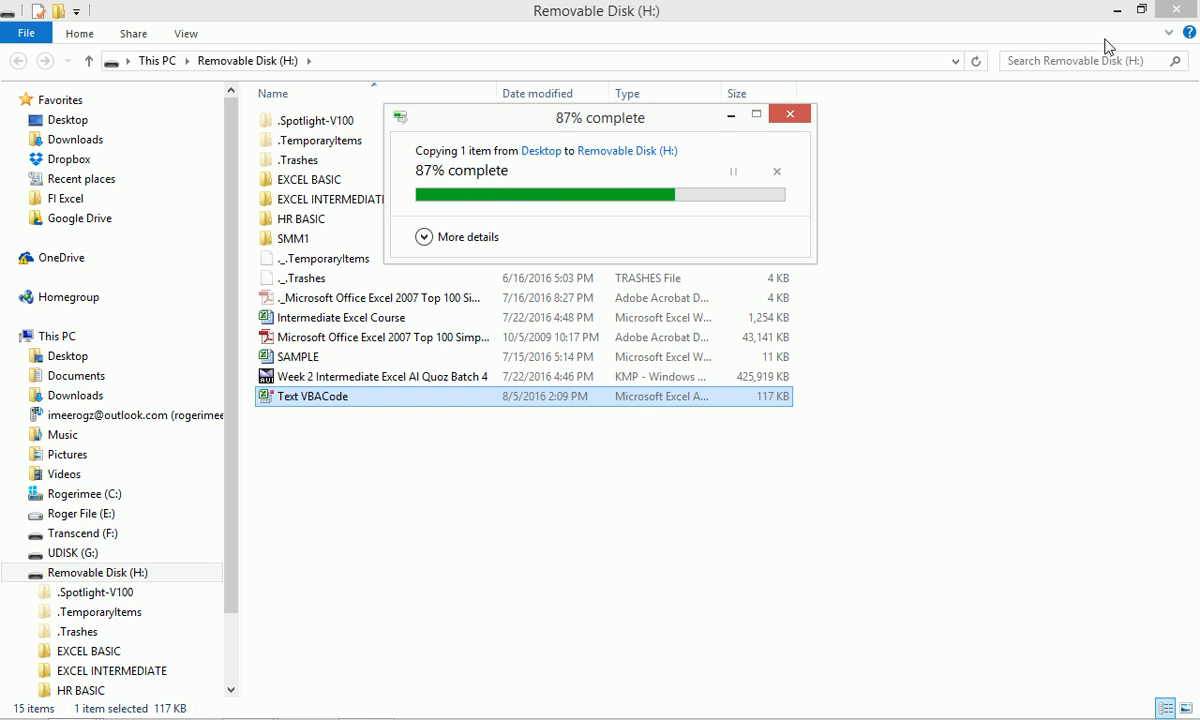
click(1176, 10)
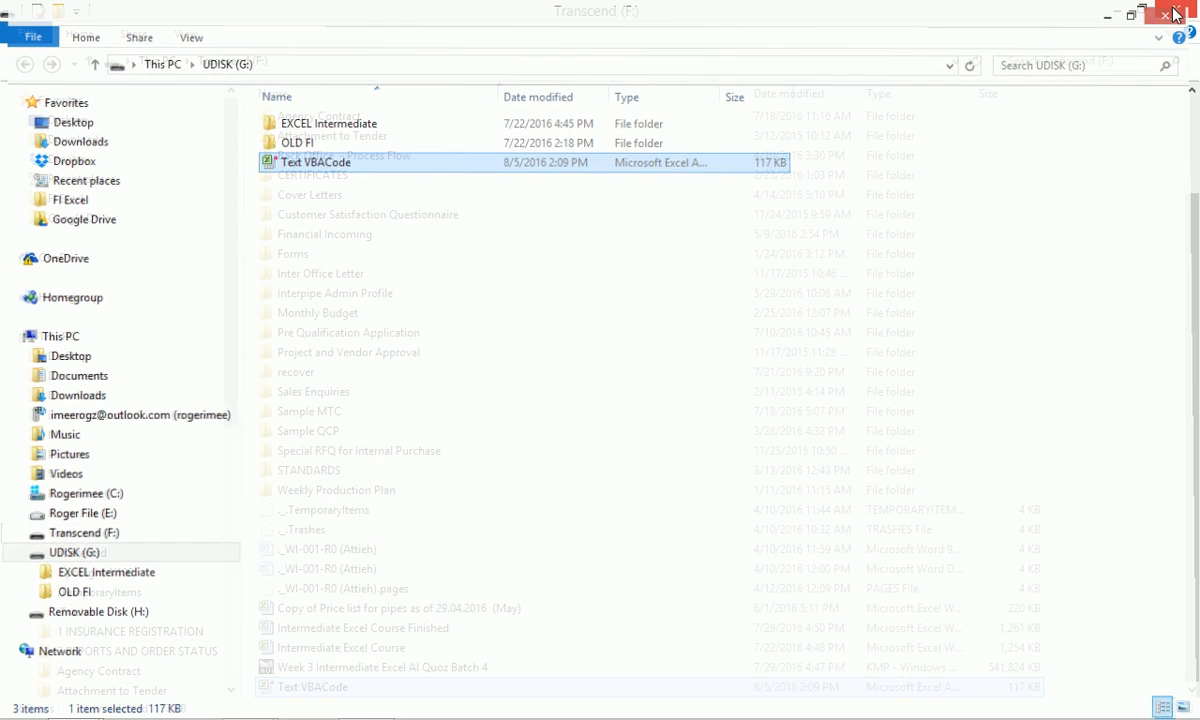
click(1176, 10)
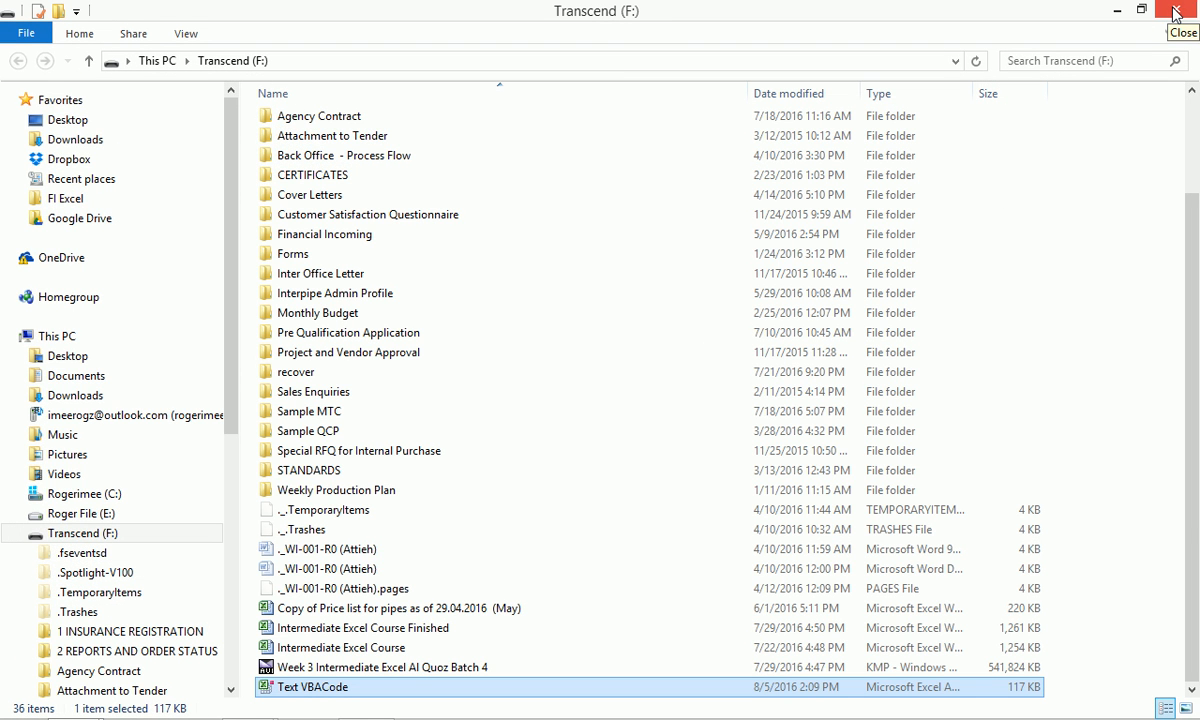
click(1176, 10)
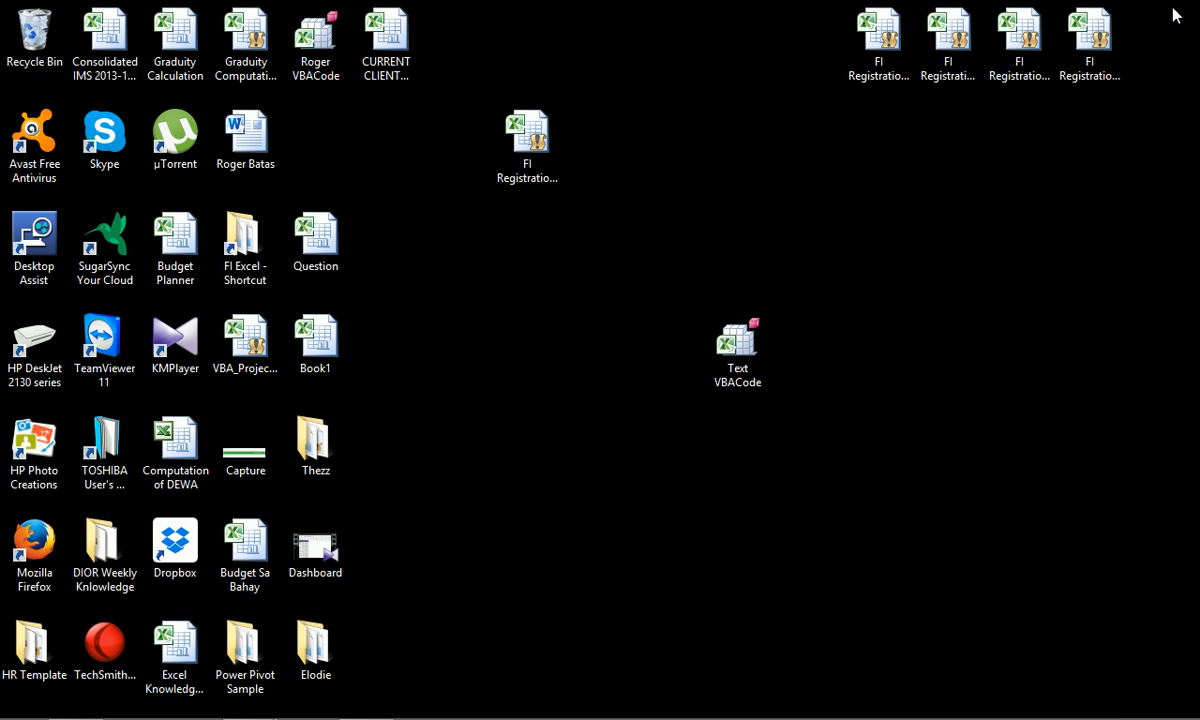
mouse_move(398, 712)
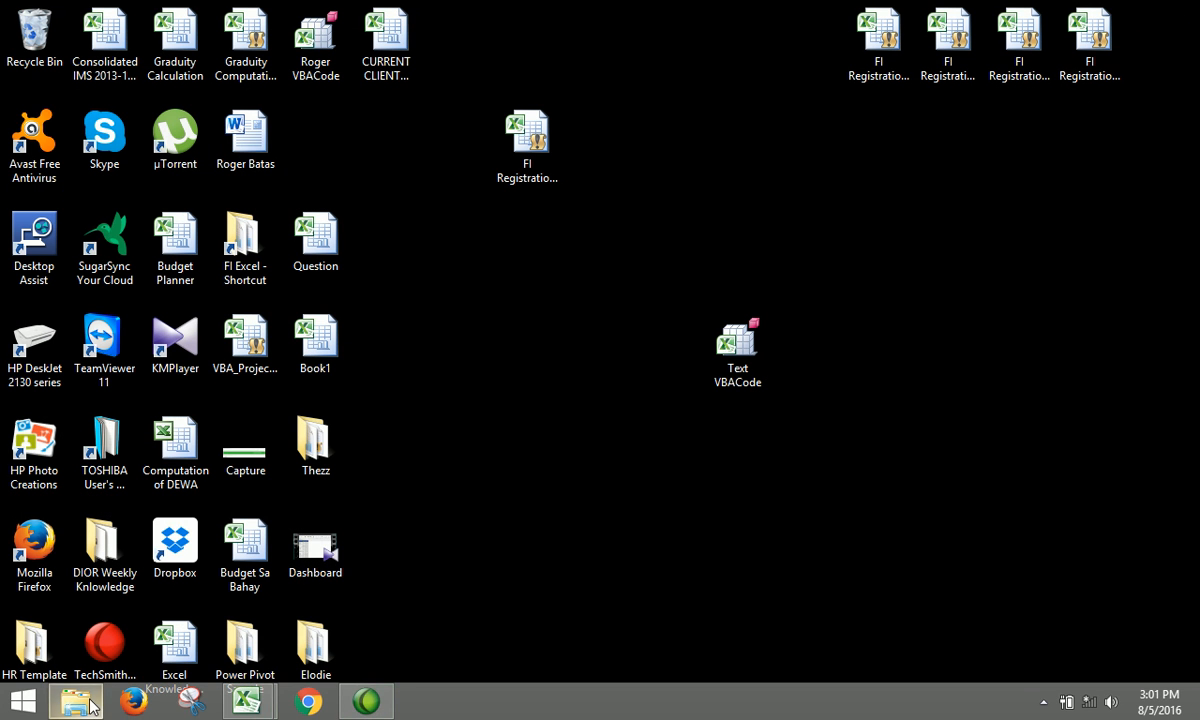
mouse_move(281, 703)
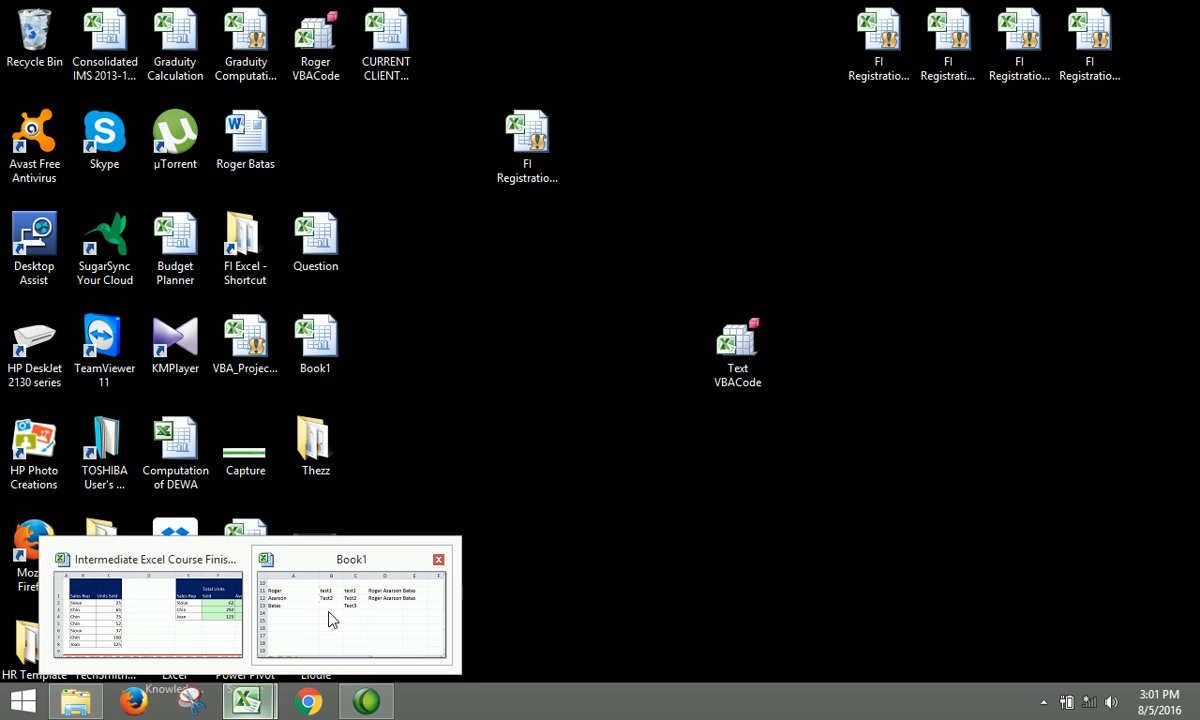
click(328, 611)
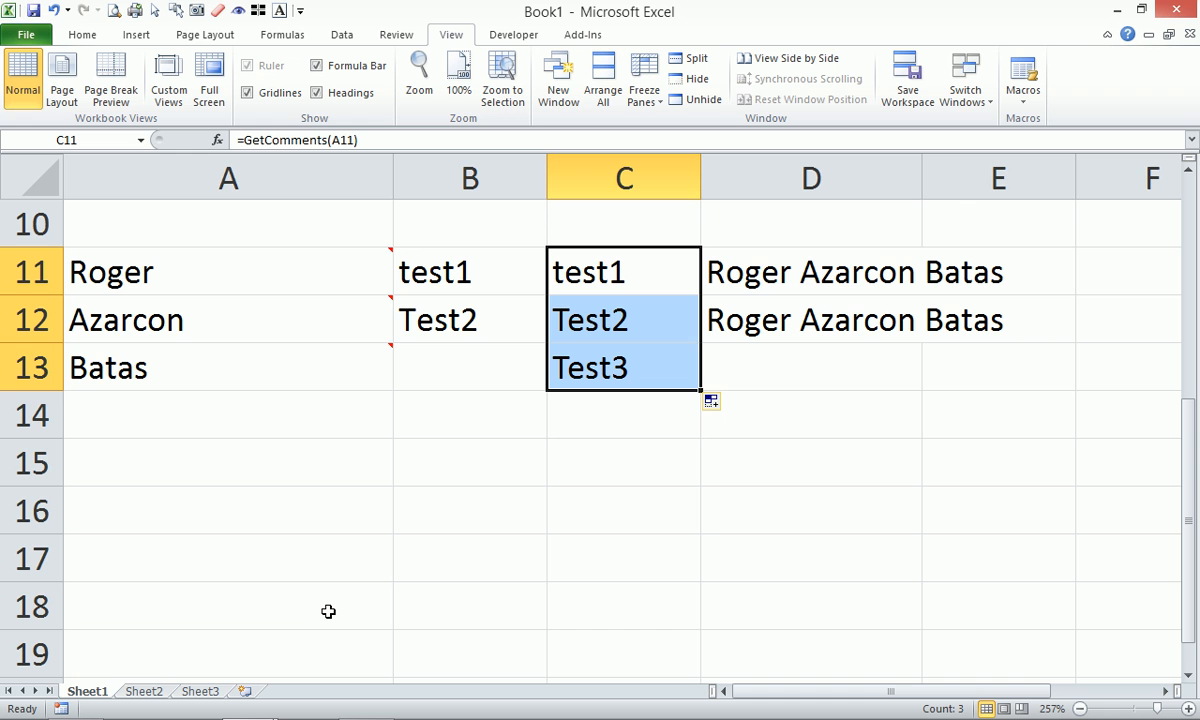
Paste Text VBACode into BRETH (G:) and Removable Disk (F:), then bring Book1 back.
key(alt+Tab)
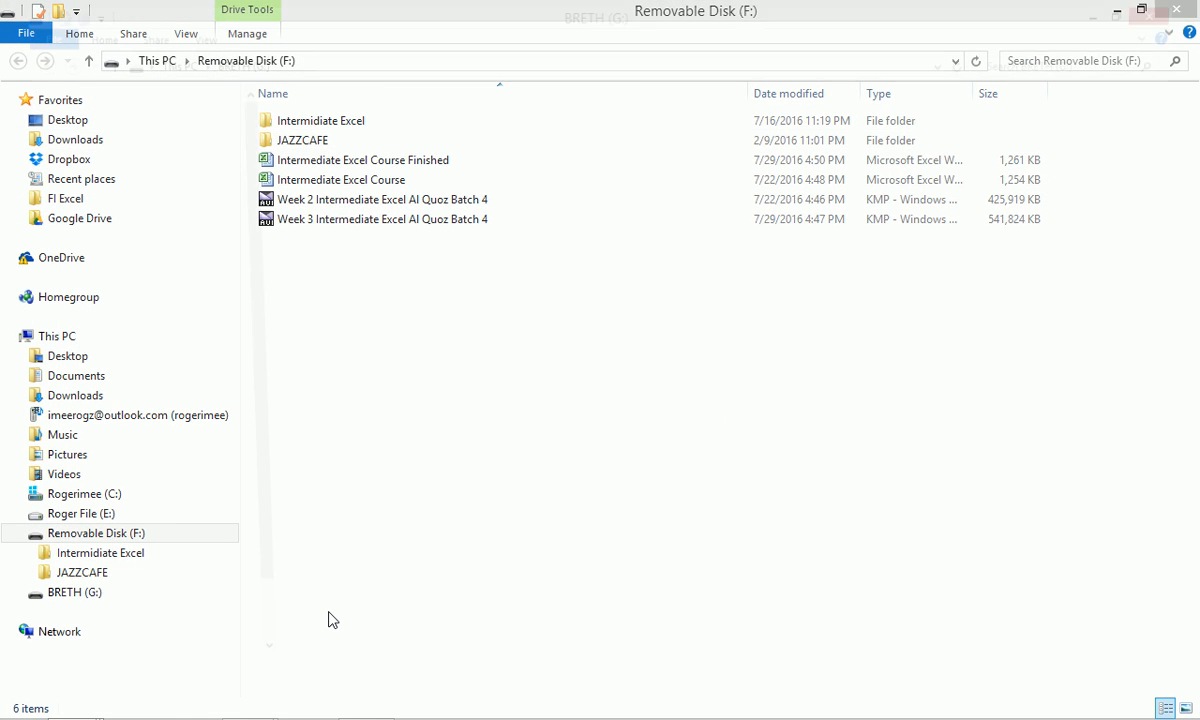
key(ctrl+v)
click(1117, 10)
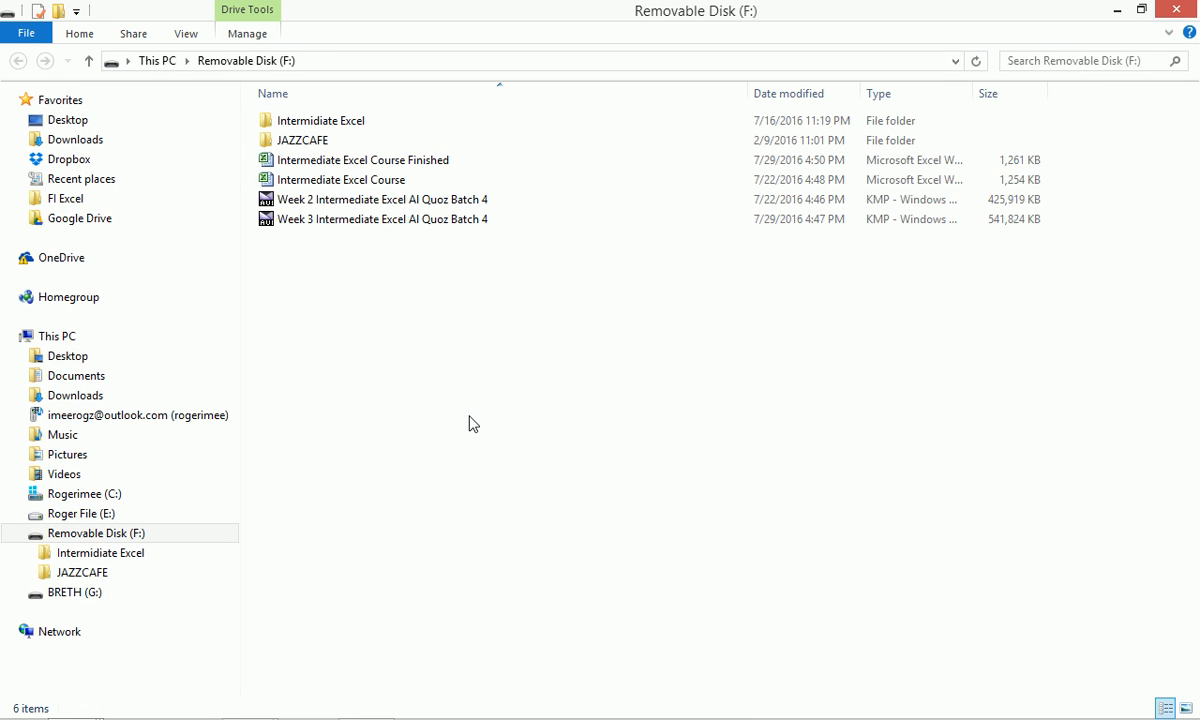
key(ctrl+v)
mouse_move(287, 708)
mouse_move(250, 701)
click(345, 637)
click(248, 438)
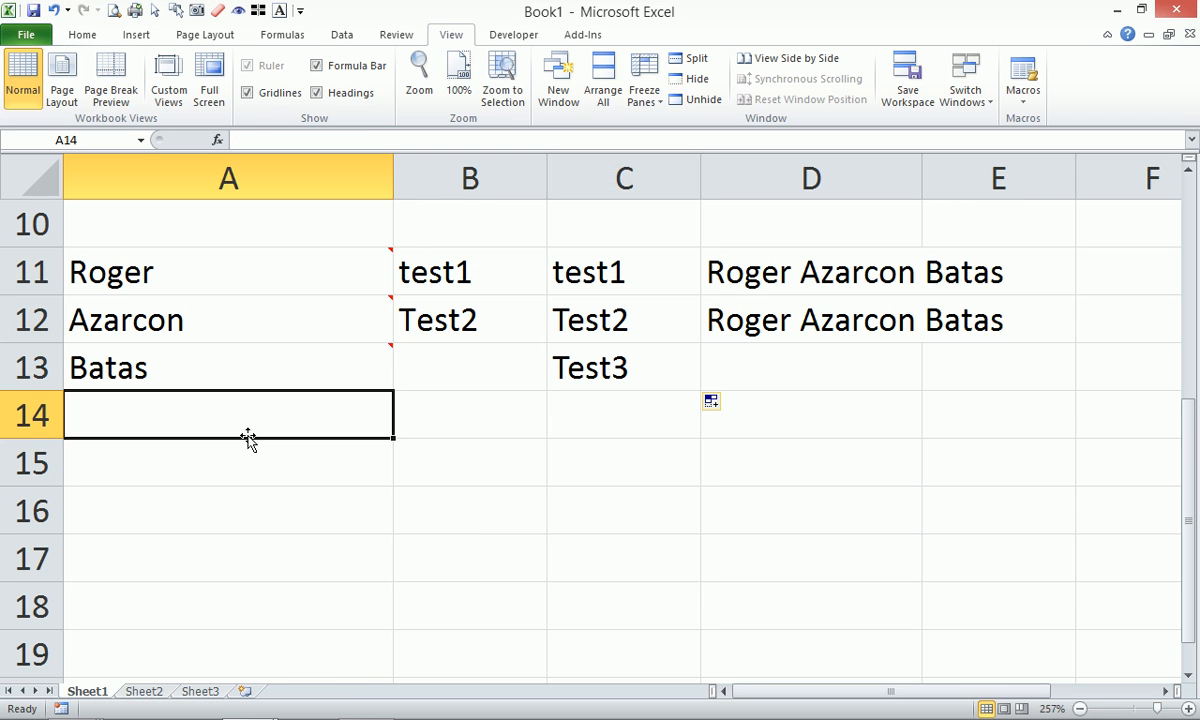
Enter 12345 in A14 and spell it out in A15 with =num2word(A14).
text(12345)
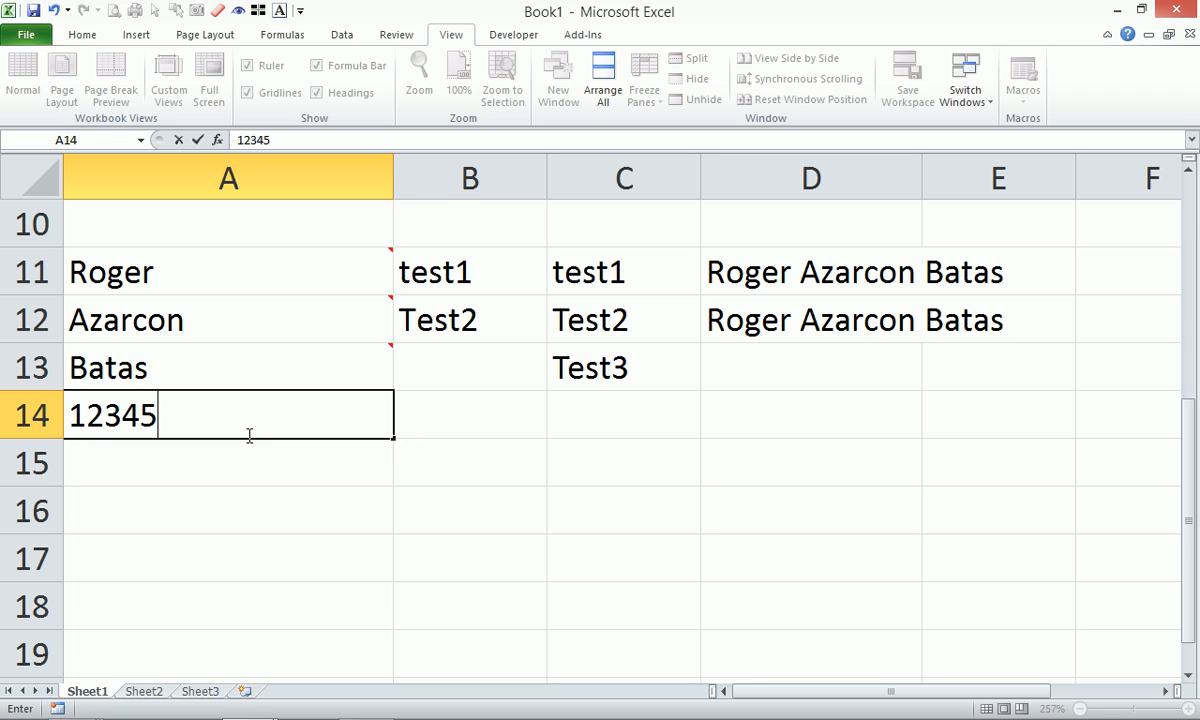
key(Return)
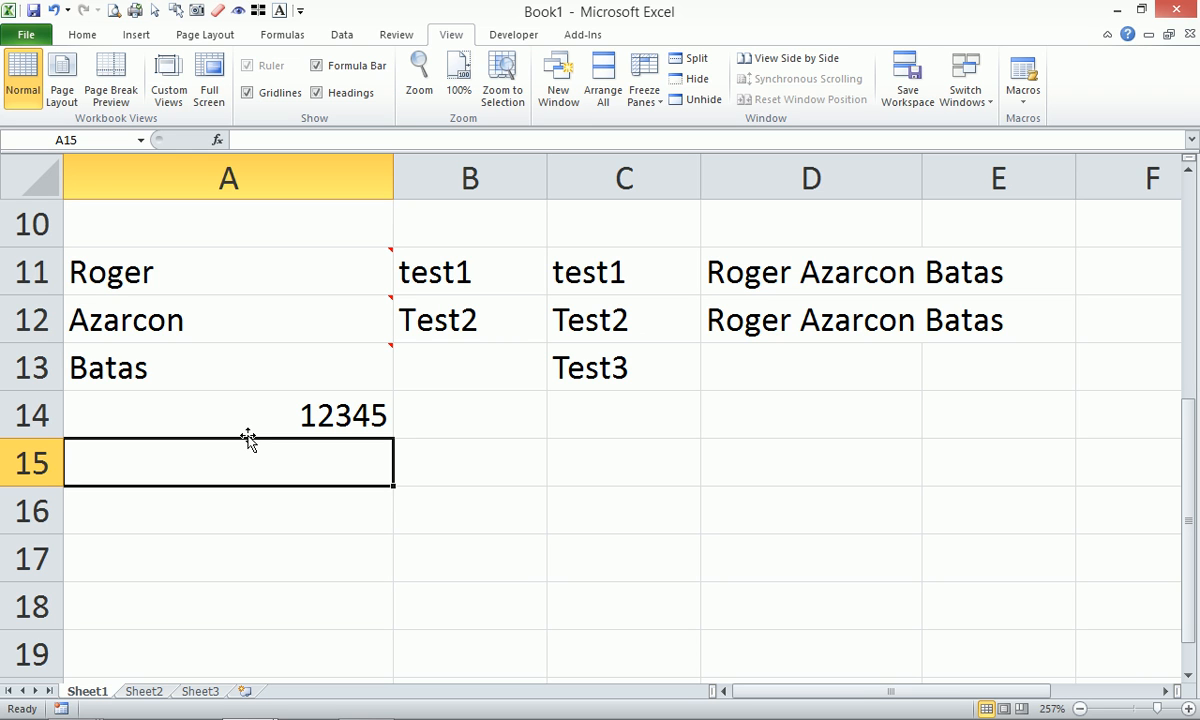
text(=)
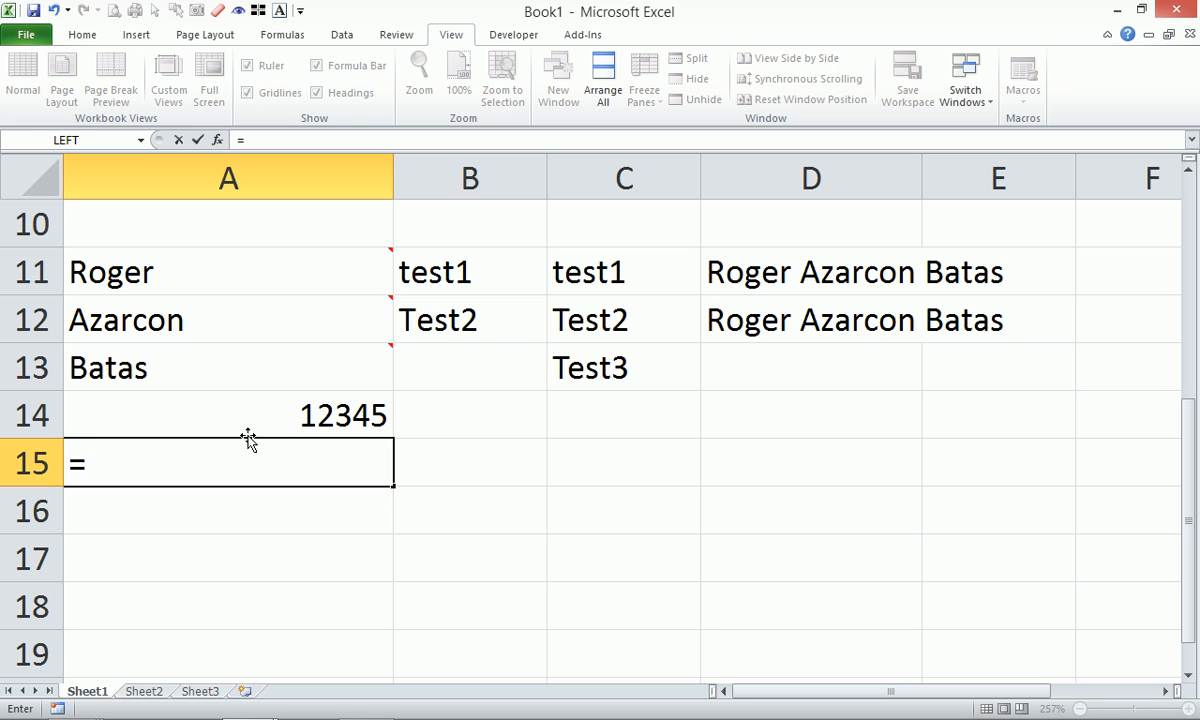
text(nu)
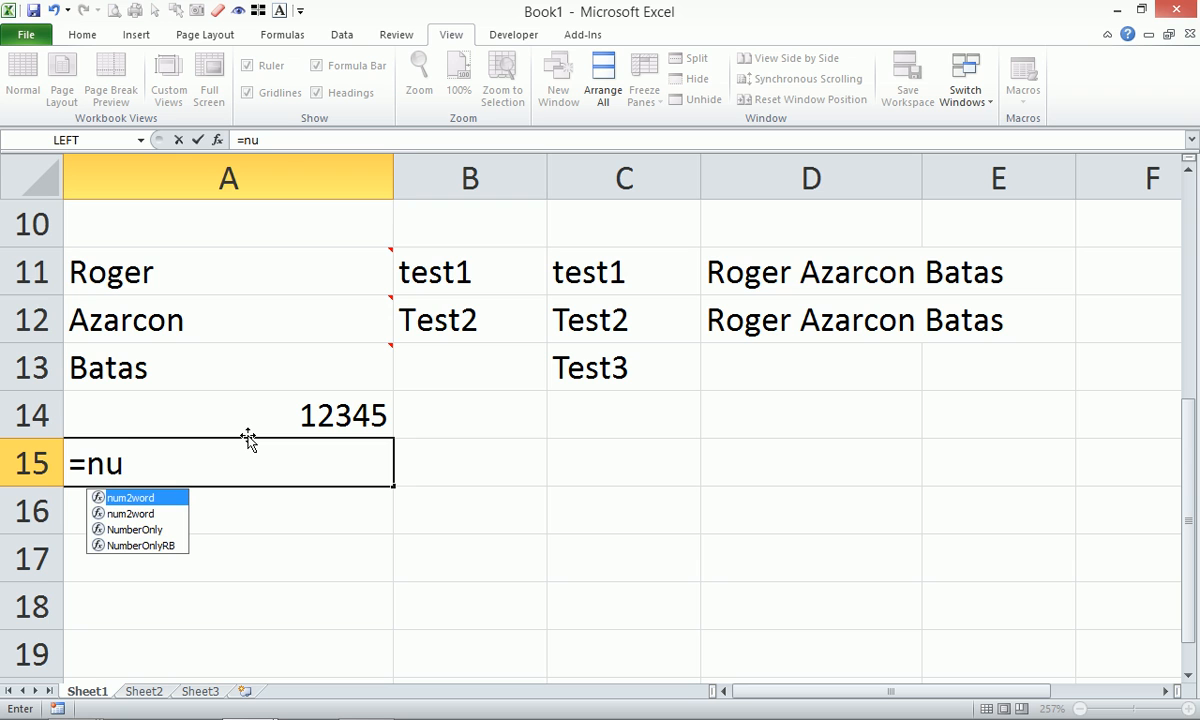
key(Tab)
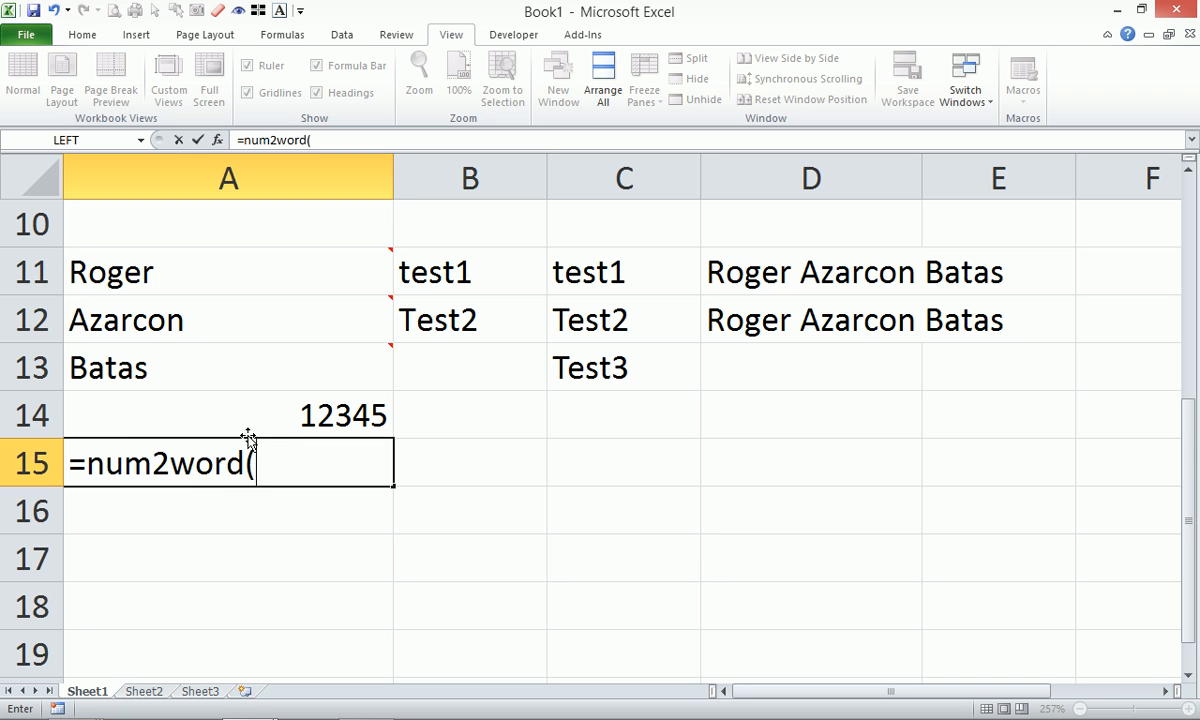
click(248, 437)
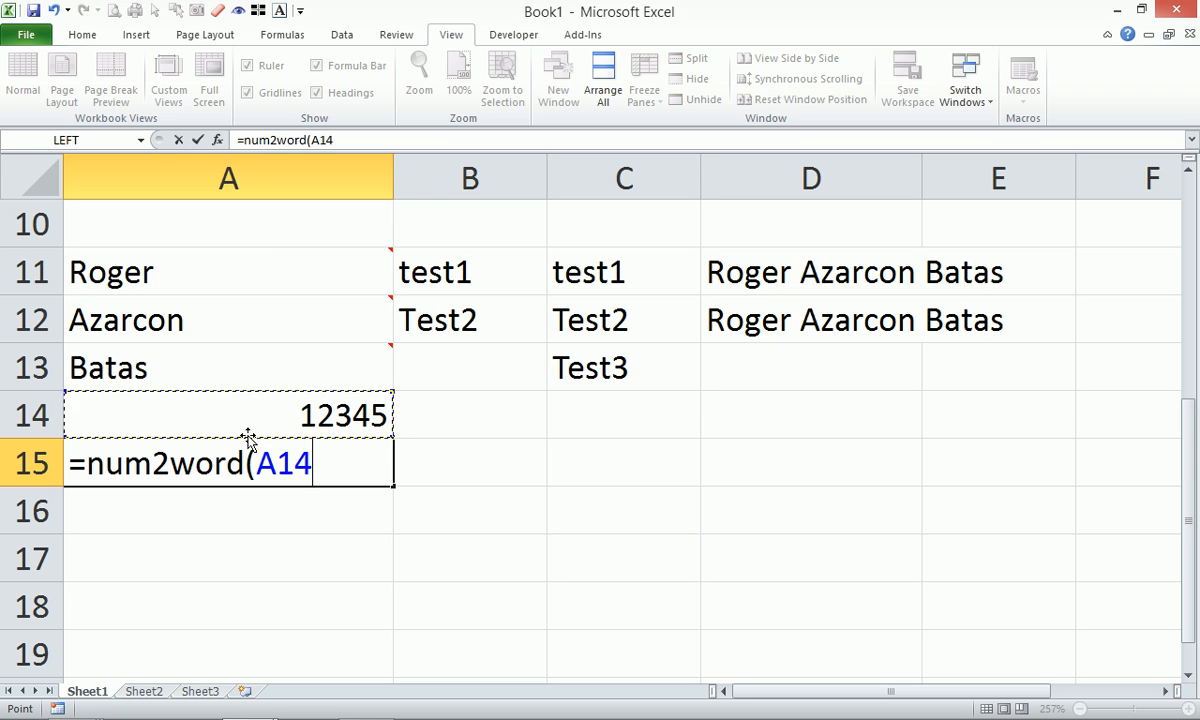
text())
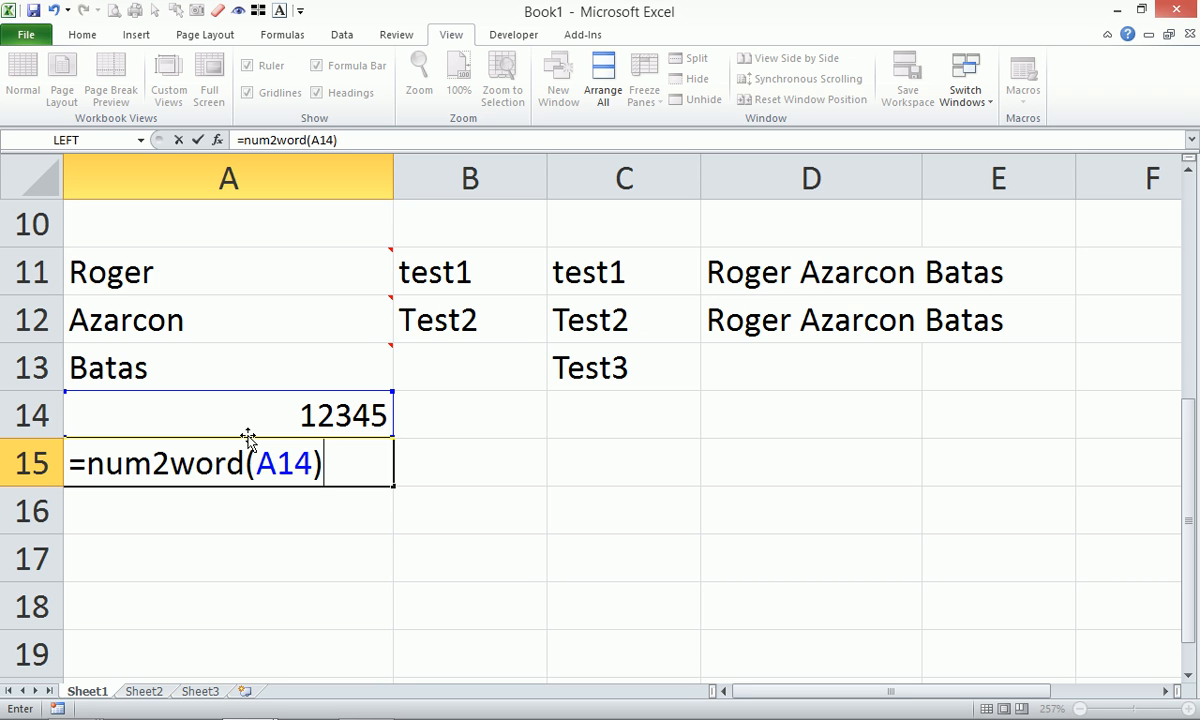
key(Return)
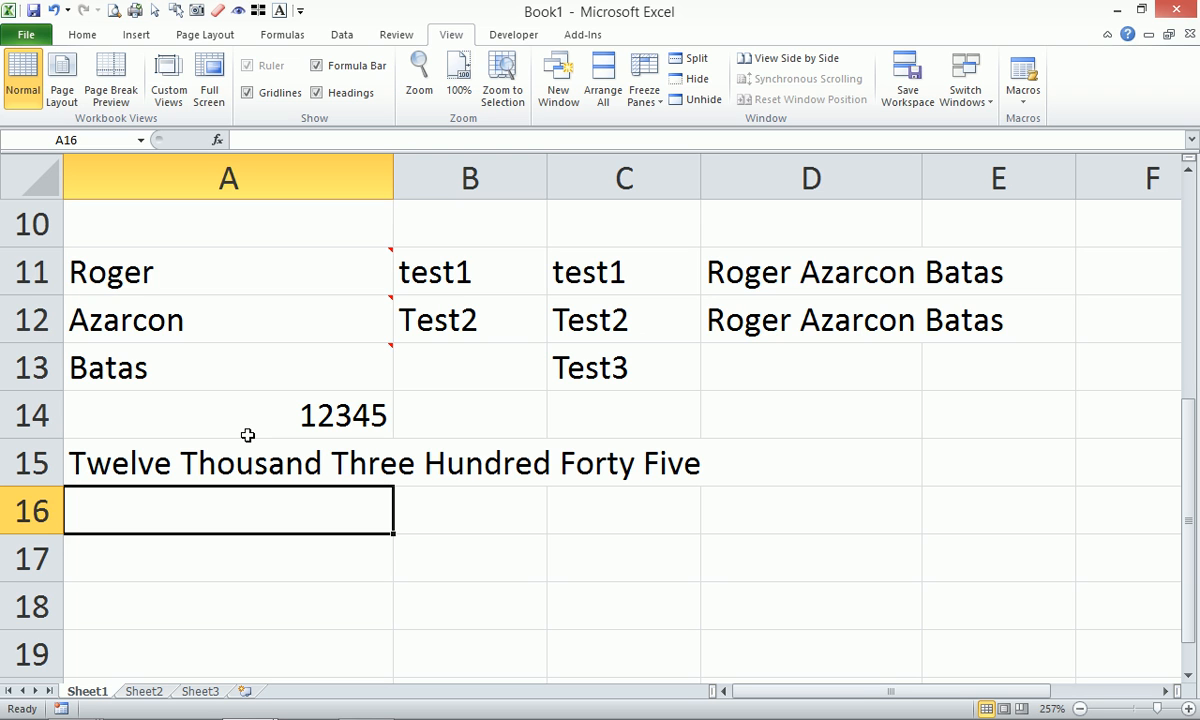
Try appending &" only" to A15's num2word formula, then undo the change.
click(162, 458)
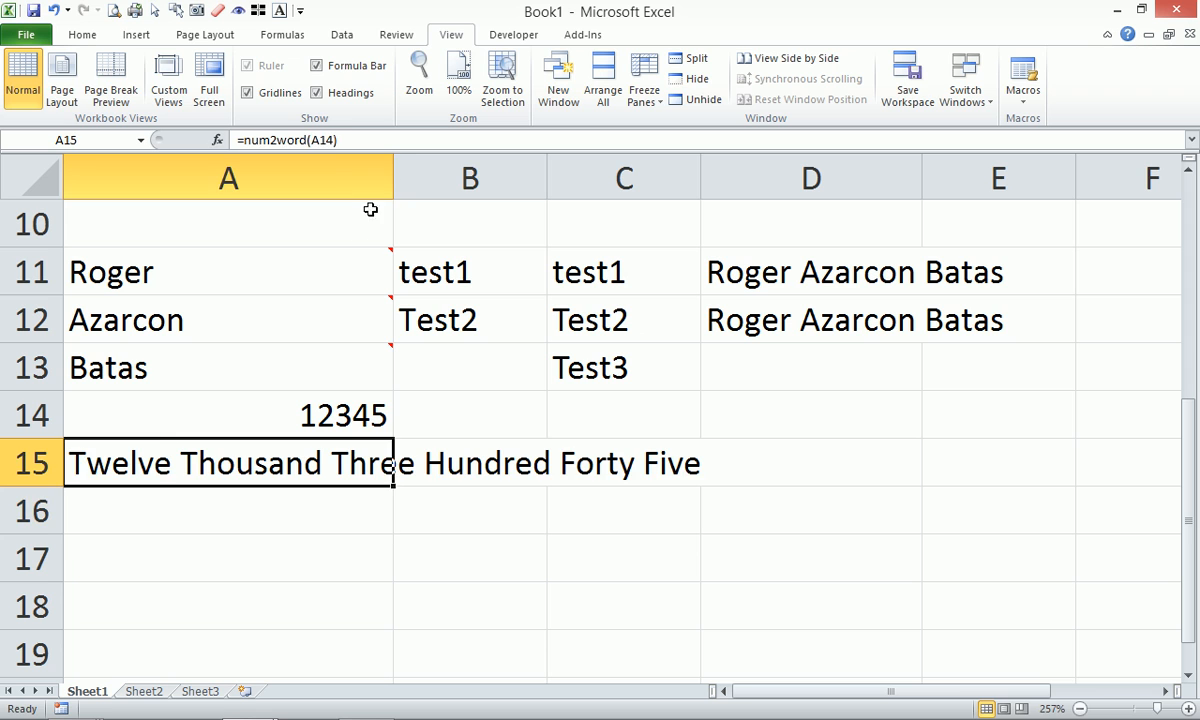
click(402, 140)
text(&)
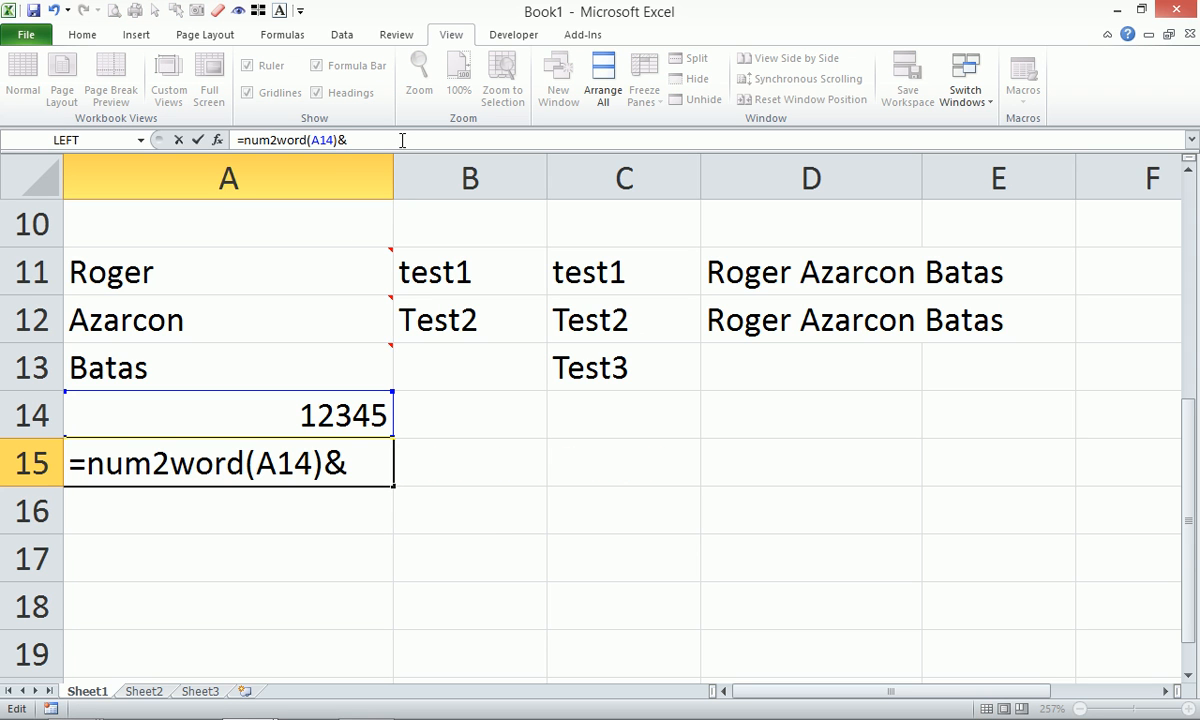
text(" onl)
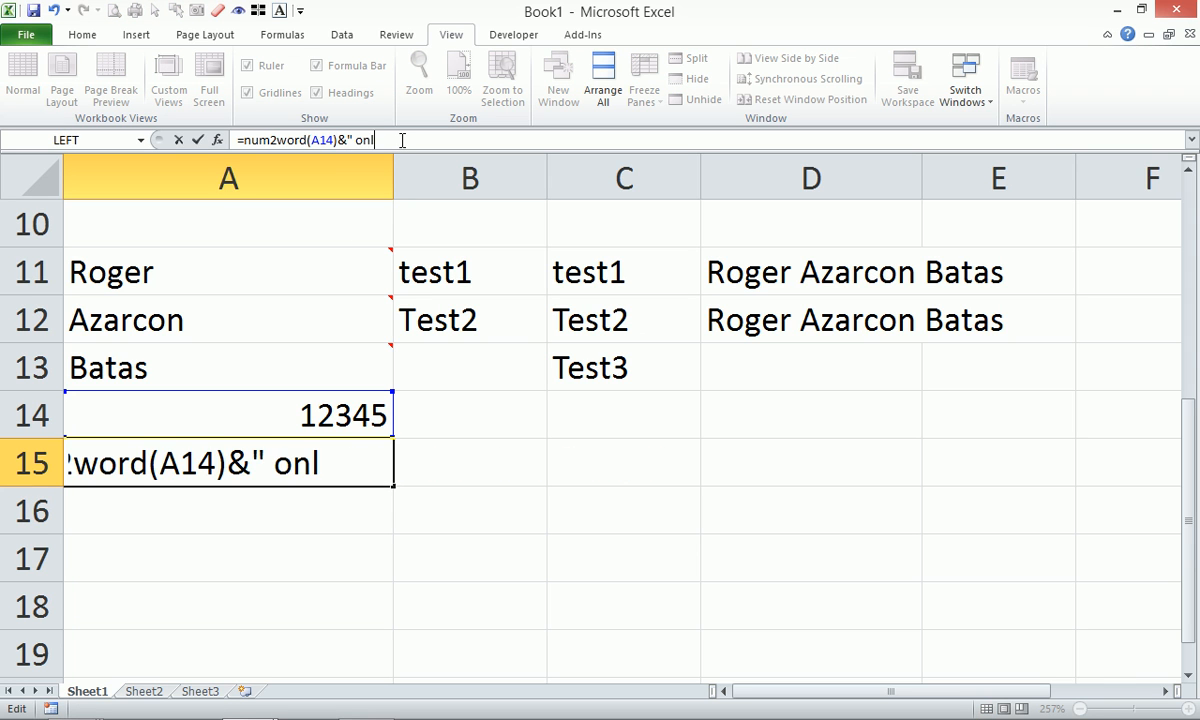
text(y")
key(Return)
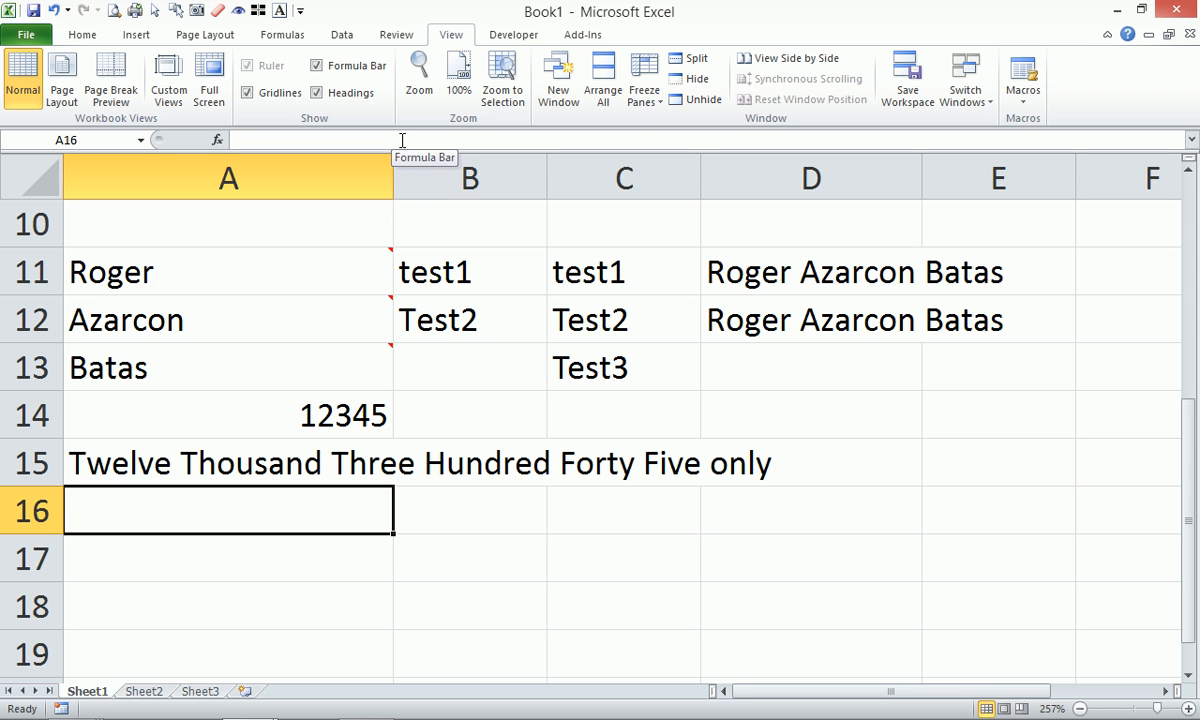
key(ctrl+z)
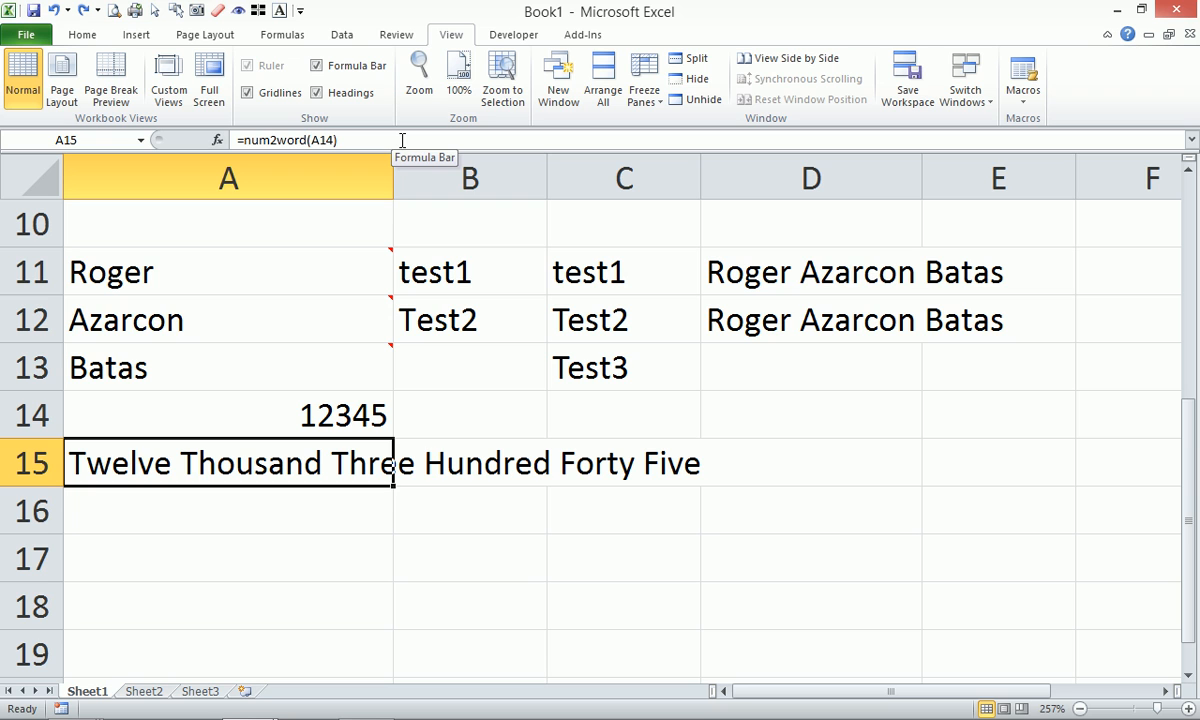
Enter =DirhamCurr(A14) in A16 to spell the number as Dirhams.
key(Down)
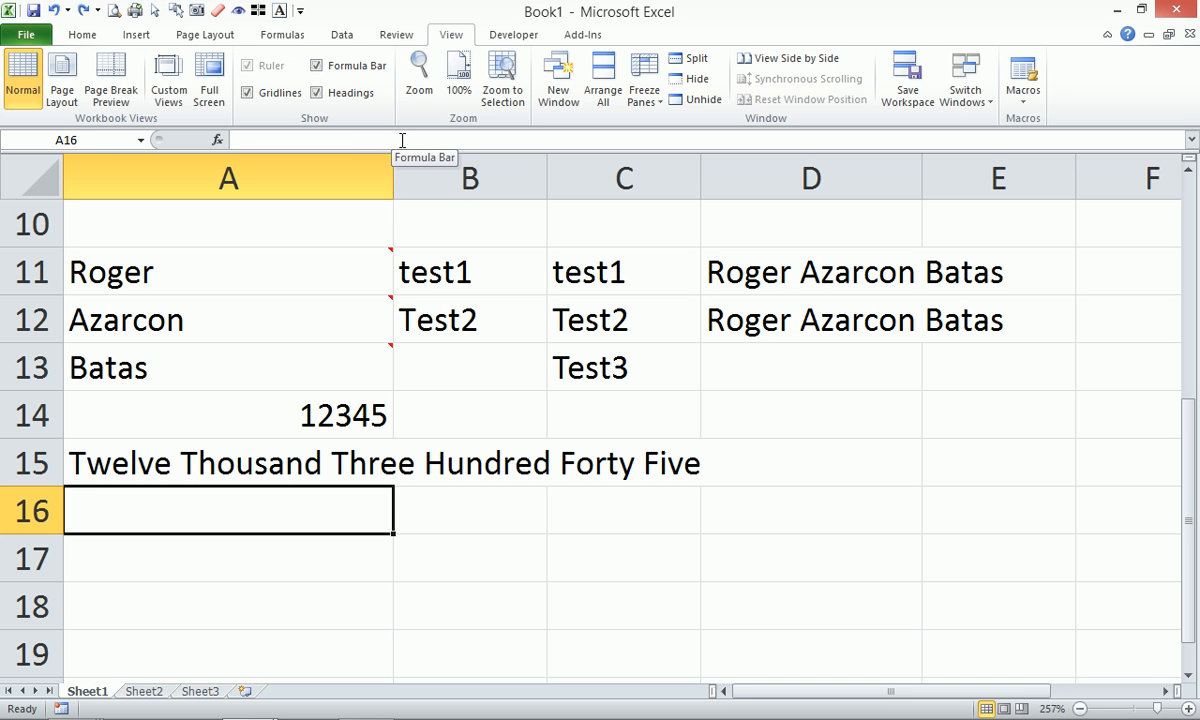
text(=)
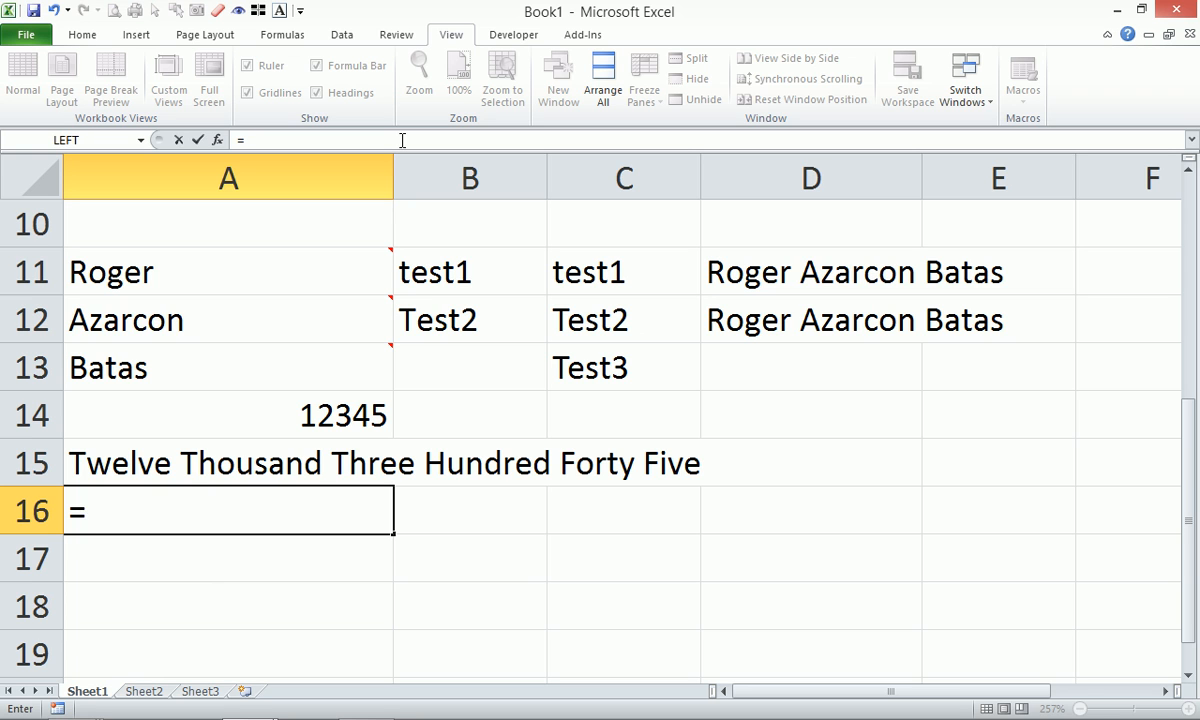
text(dir)
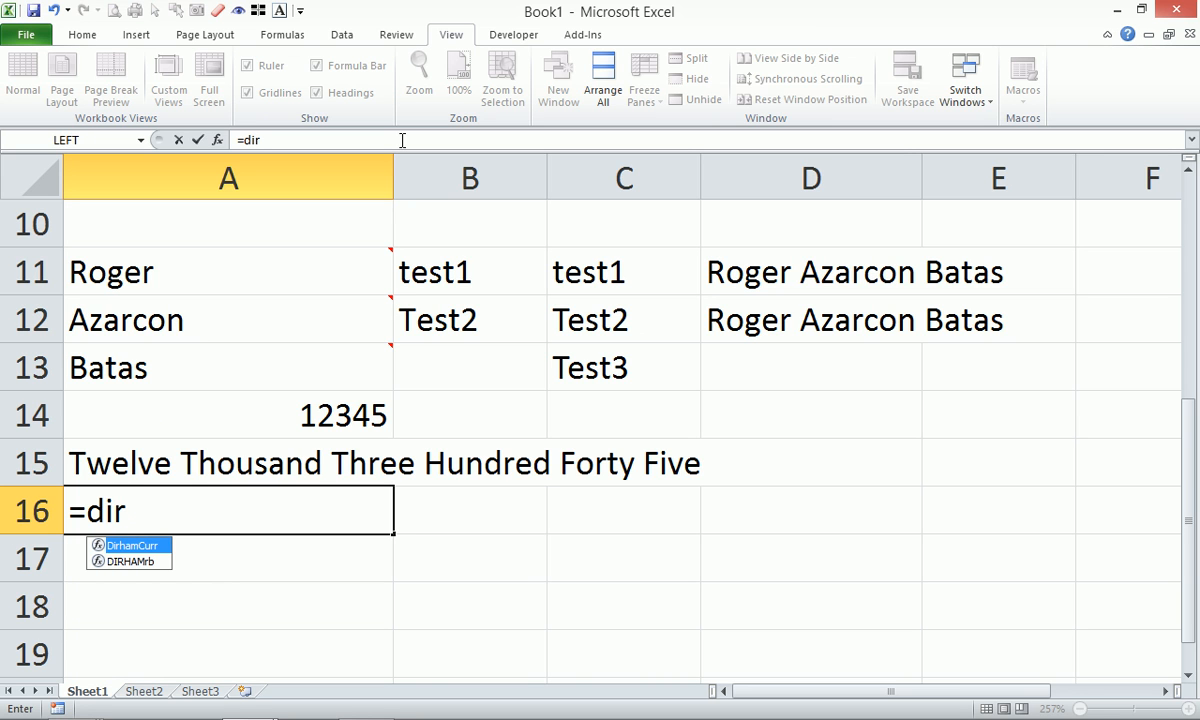
key(Tab)
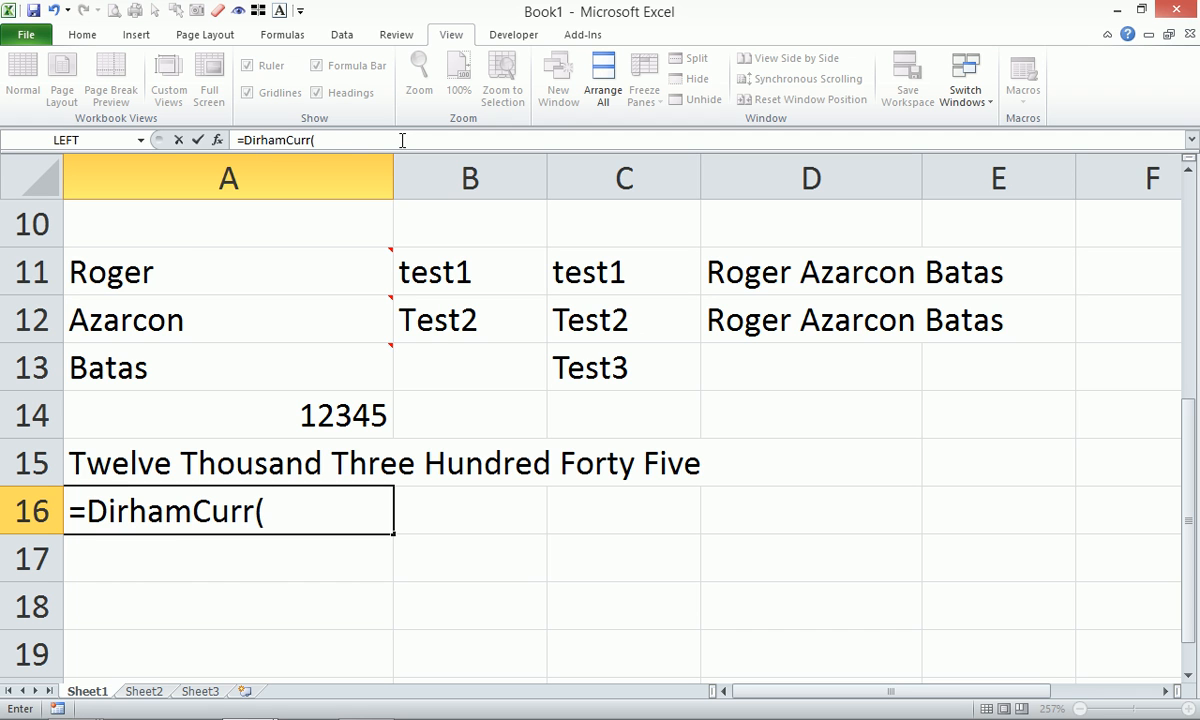
key(Up)
key(Up)
key(Return)
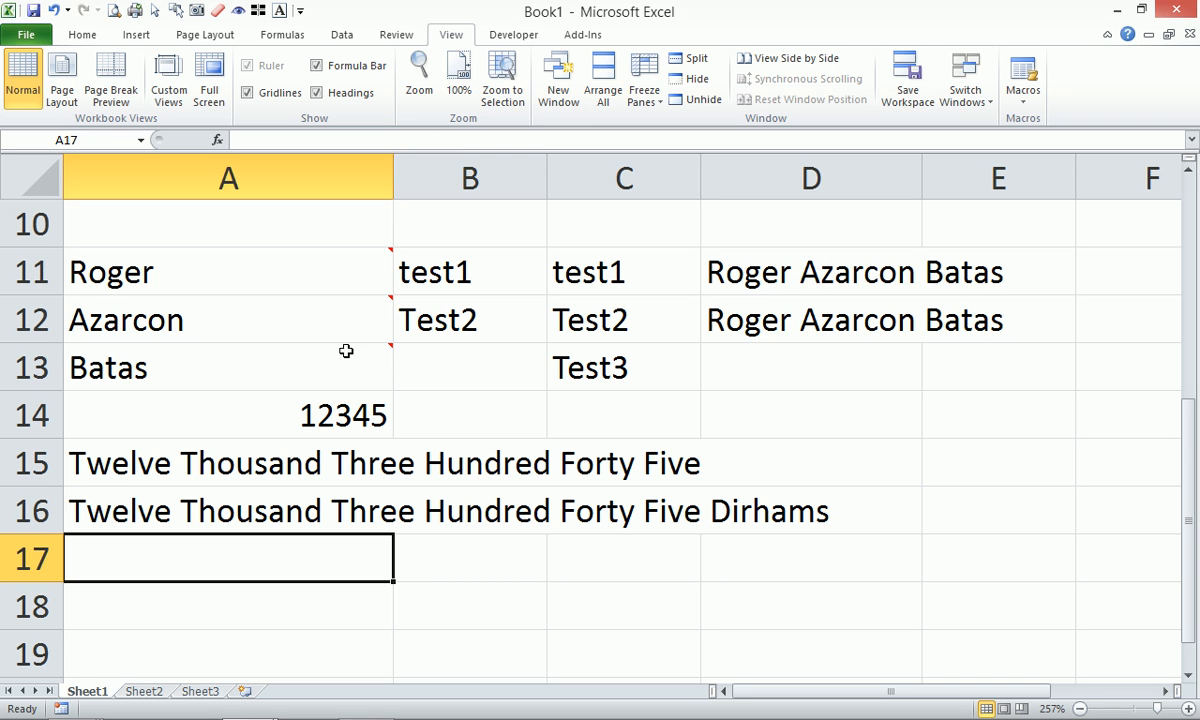
double_click(287, 418)
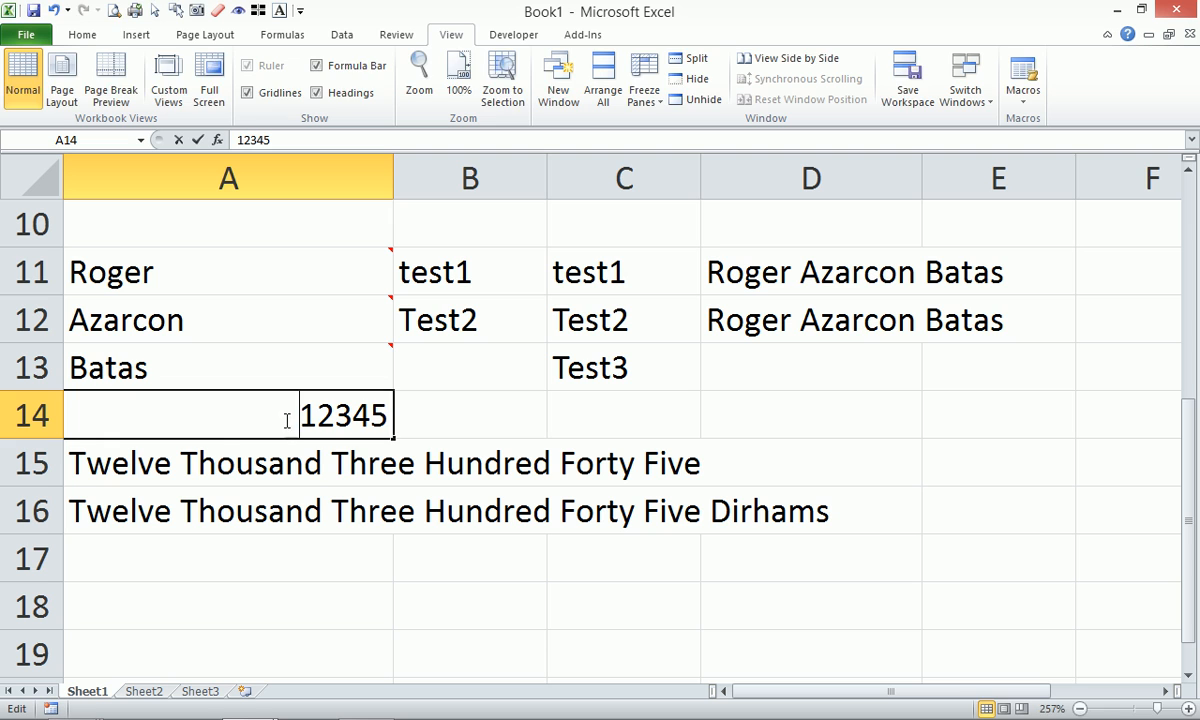
Change A14 to 12345.50 and spell it in Dollars in A17 with =DollarCurr(A14).
click(388, 417)
text(.50)
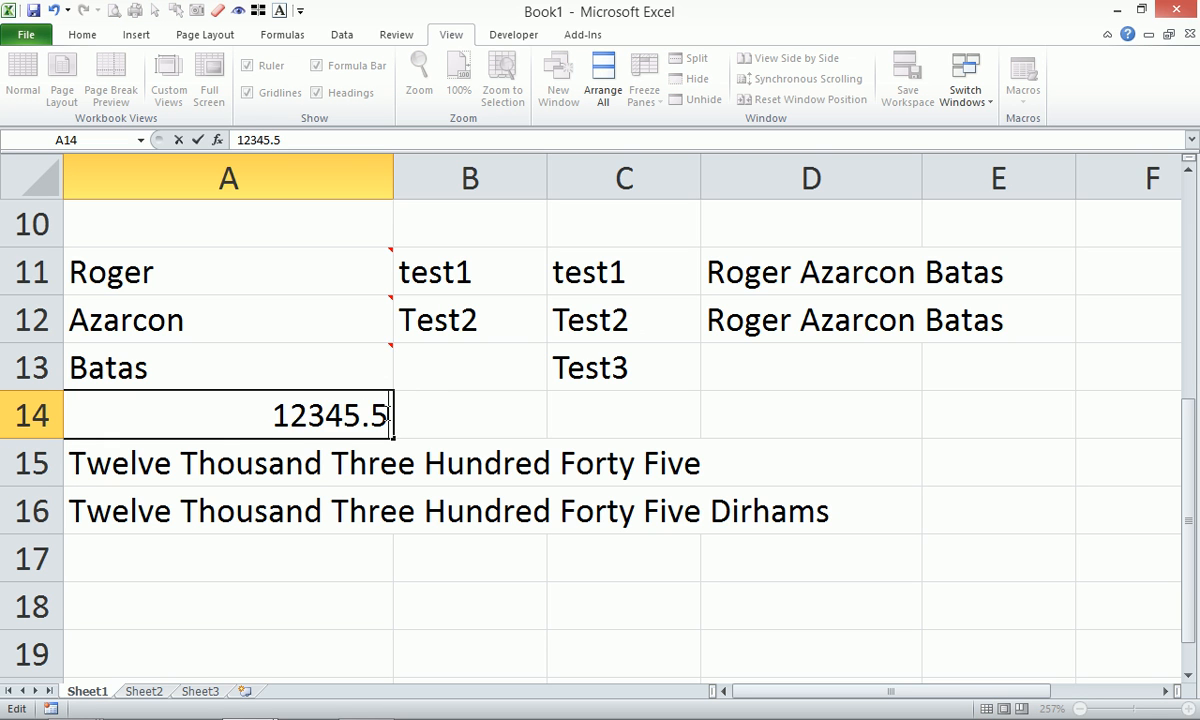
key(Return)
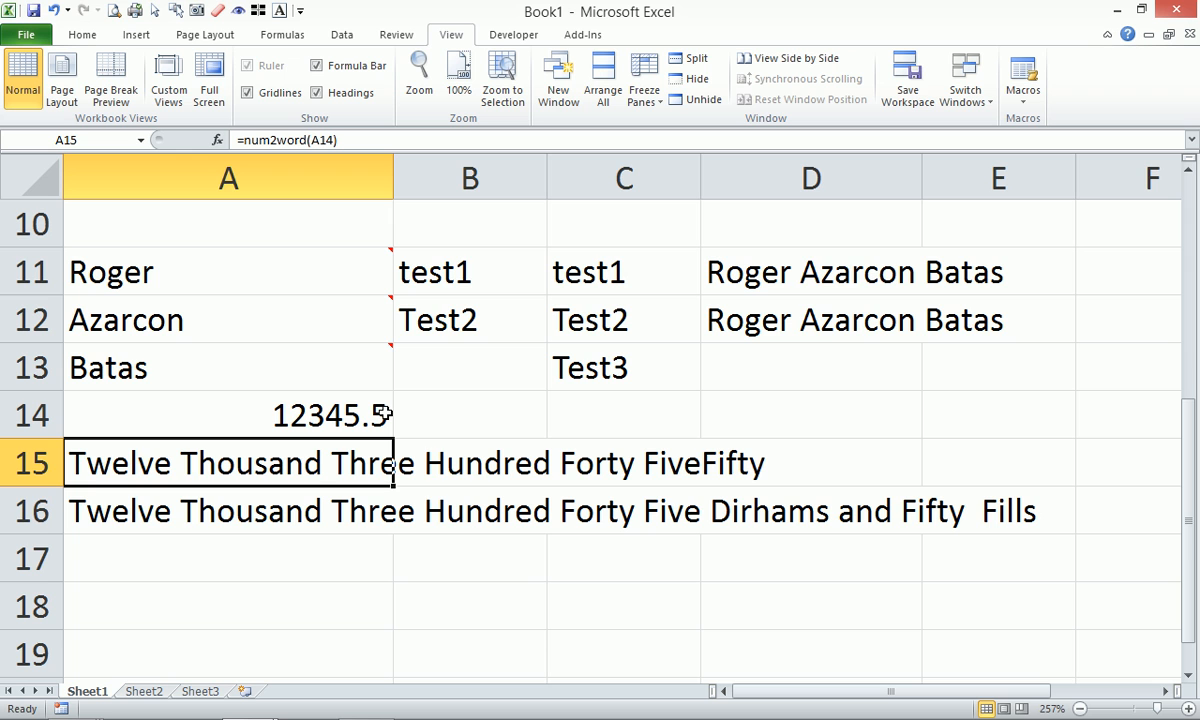
key(Down)
key(Down)
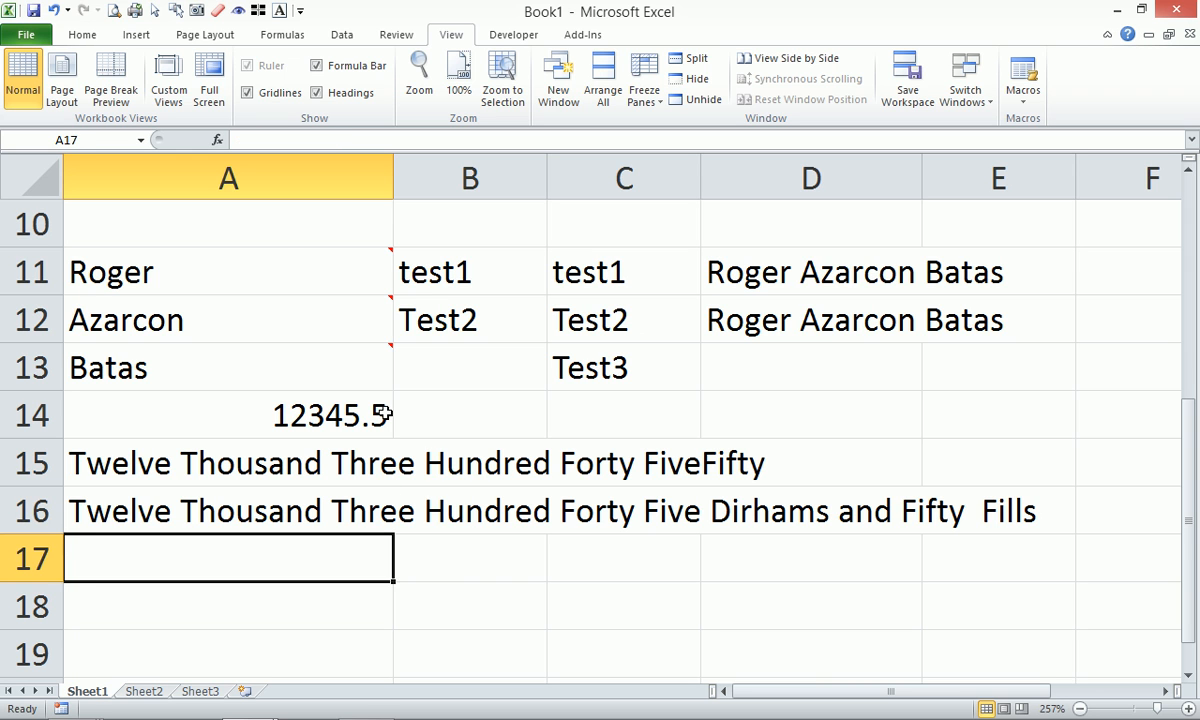
text(=dol)
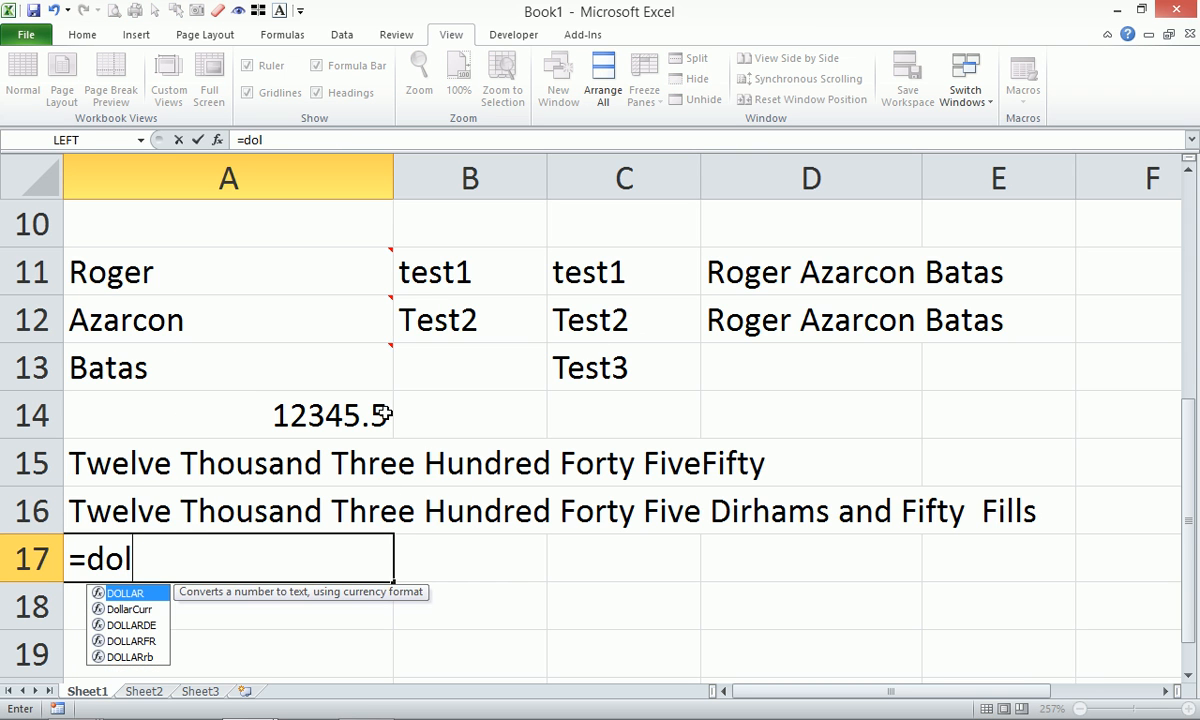
key(Down)
key(Tab)
key(Up)
key(Up)
key(Up)
key(Return)
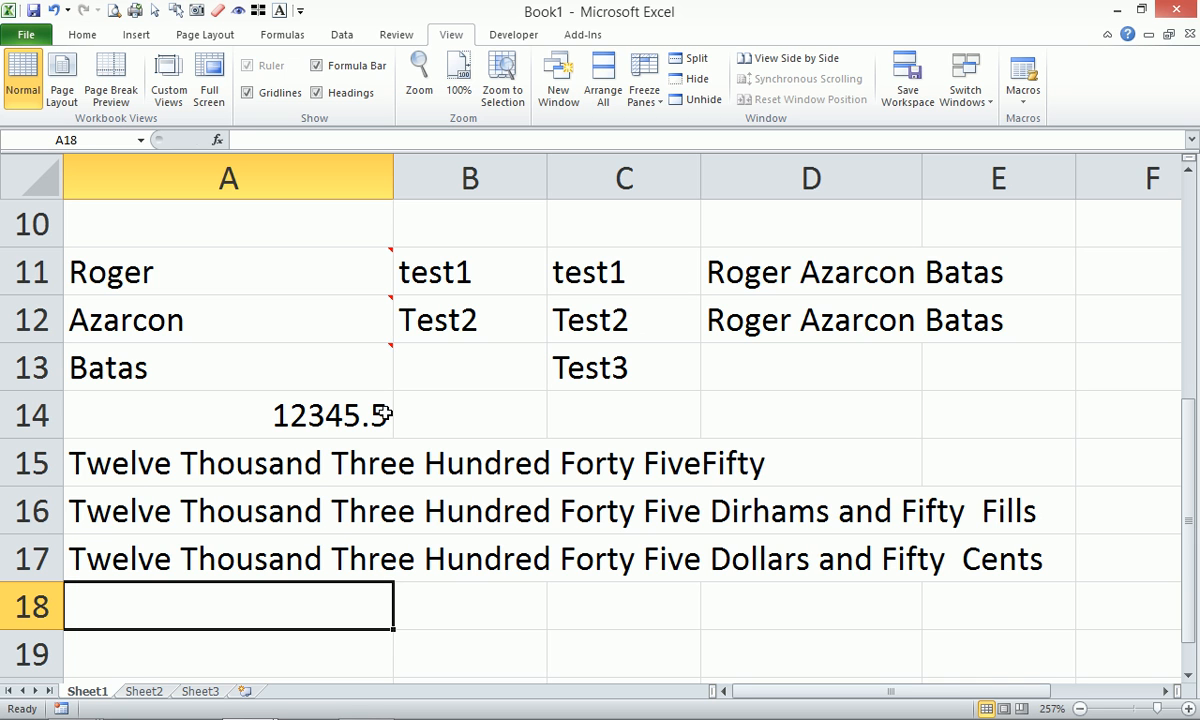
Enter =PesoCurr(A14) in A18 to spell the amount in Pesos.
text(=pe)
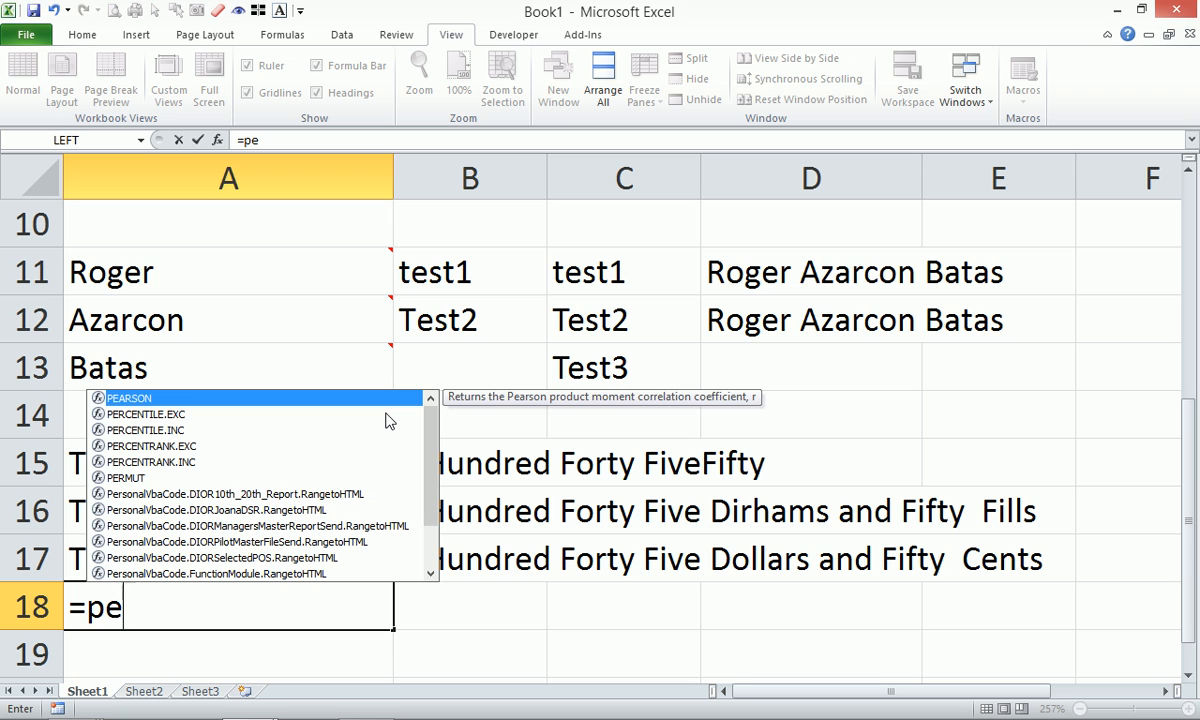
key(BackSpace)
text(h)
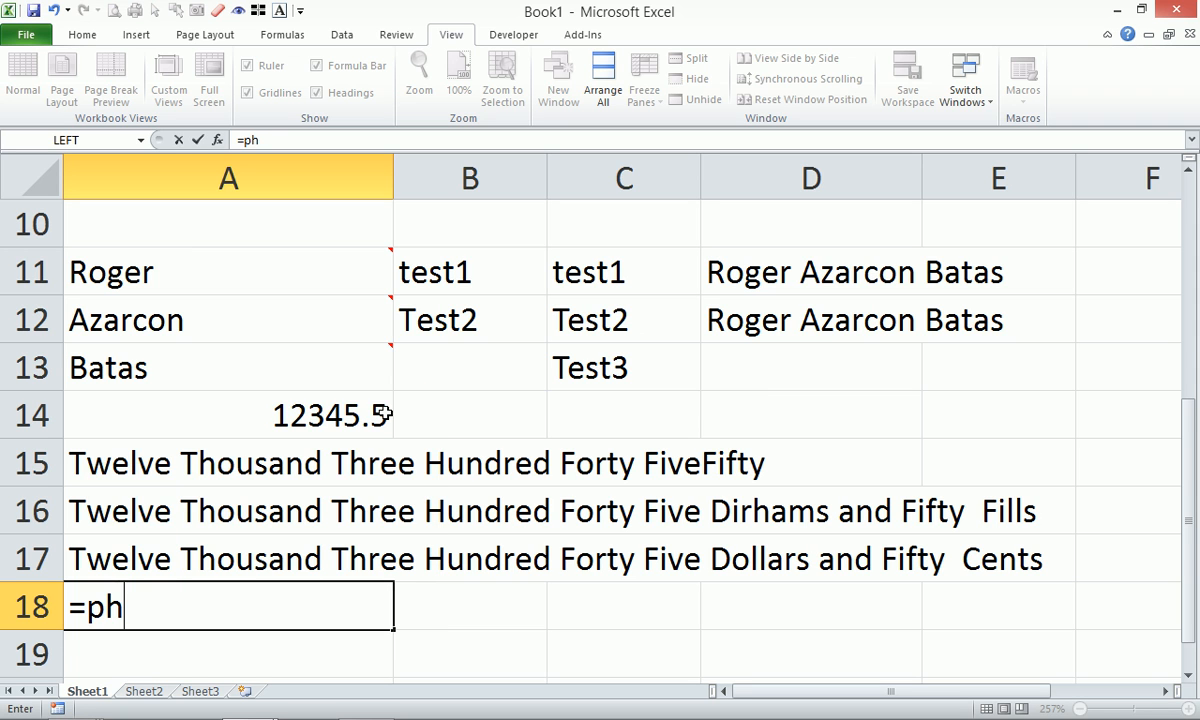
key(BackSpace)
key(BackSpace)
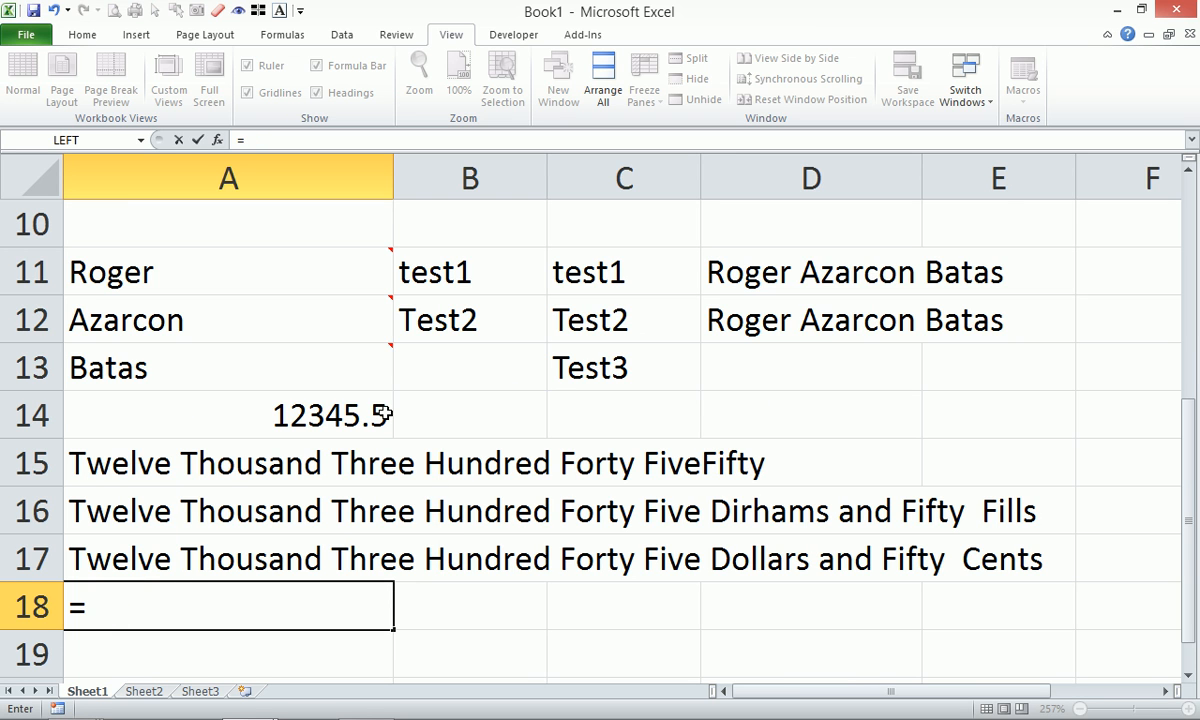
text(p)
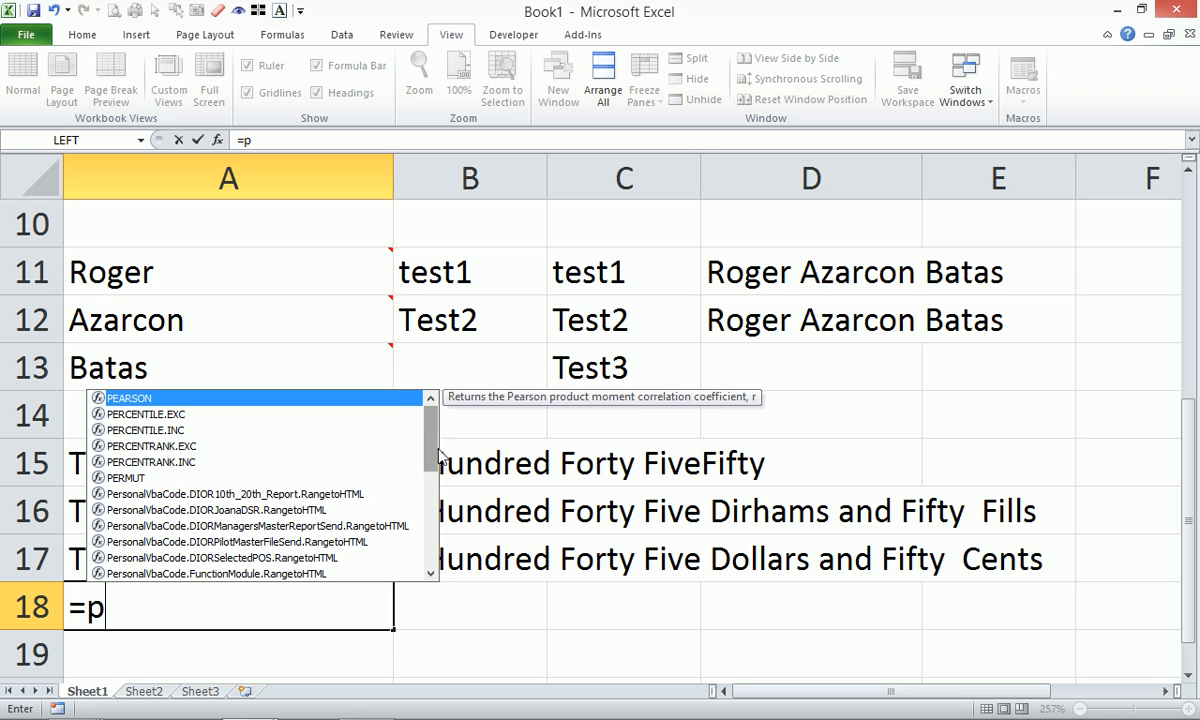
scroll(431, 474, down, 1)
scroll(431, 474, down, 1)
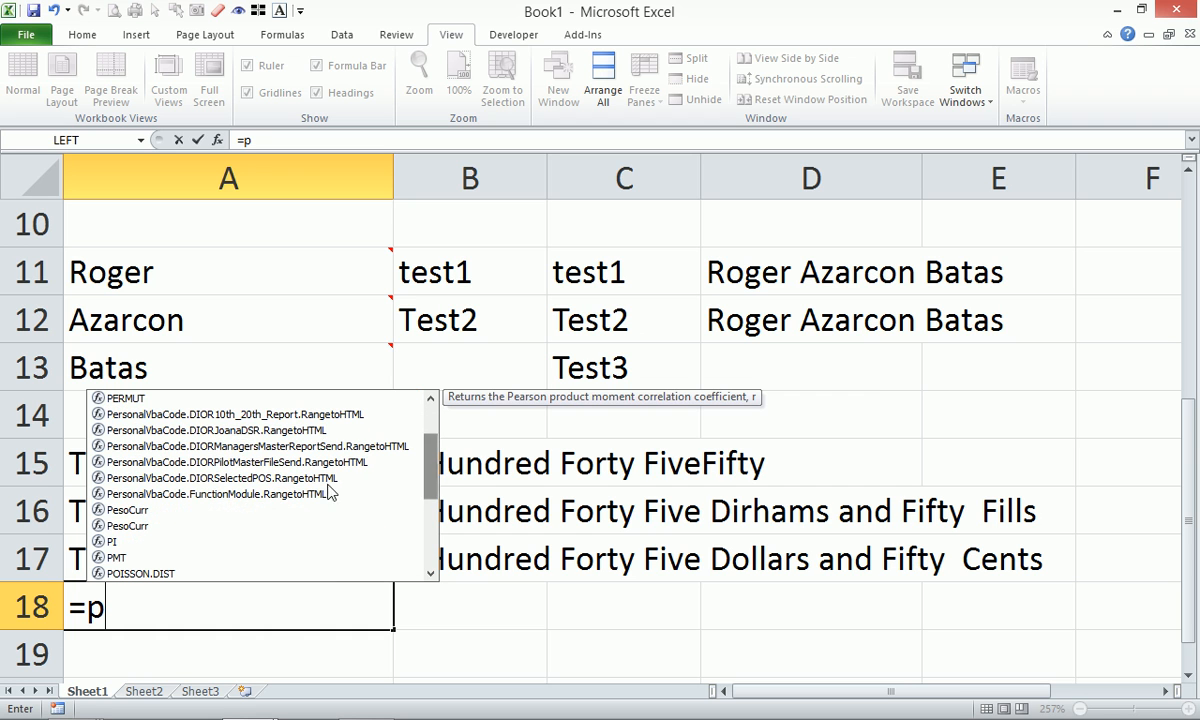
click(128, 510)
double_click(128, 512)
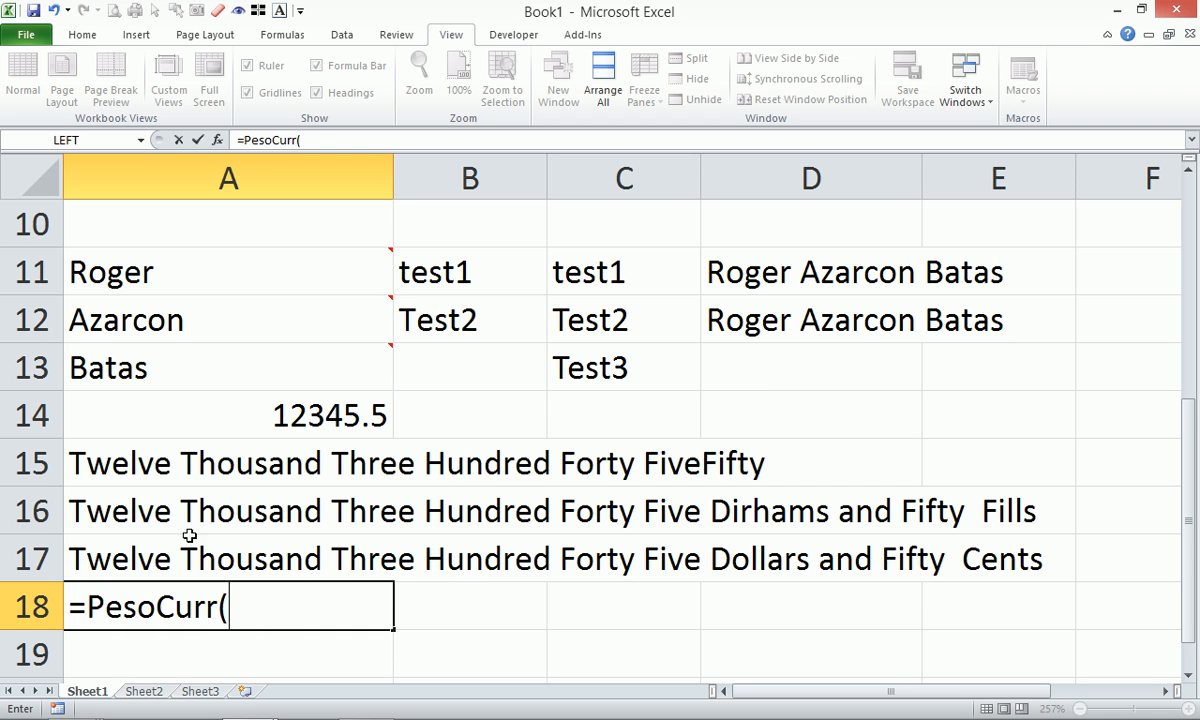
click(199, 405)
text())
key(Return)
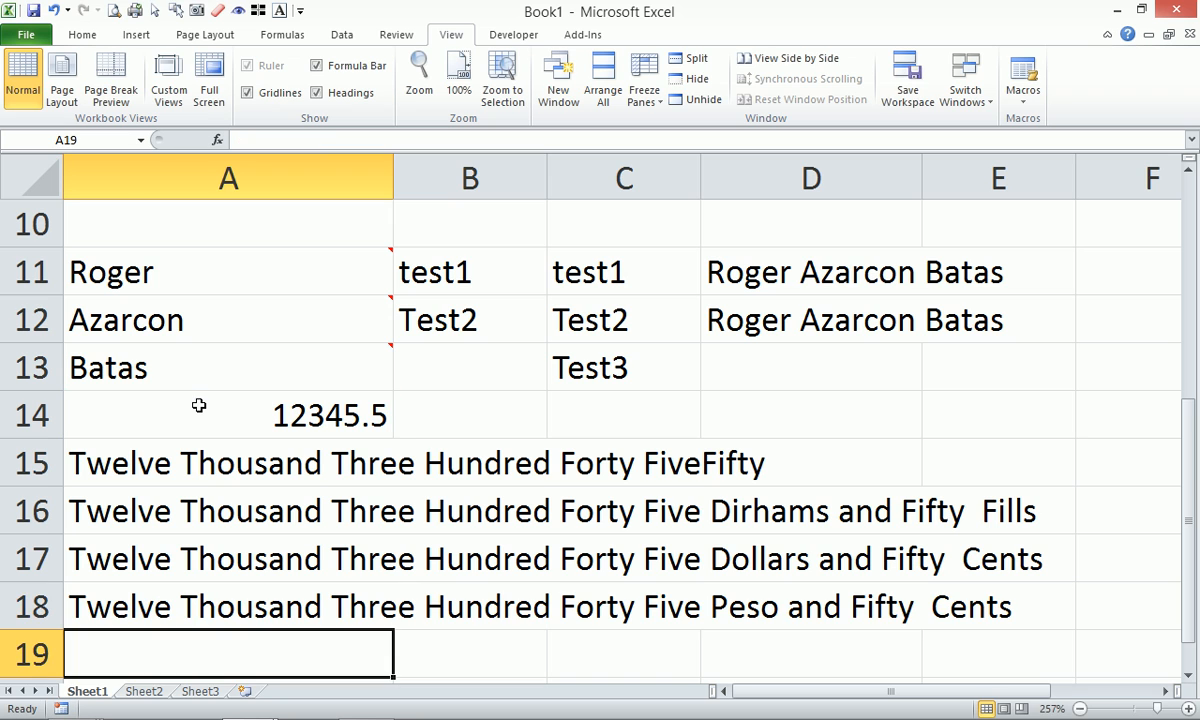
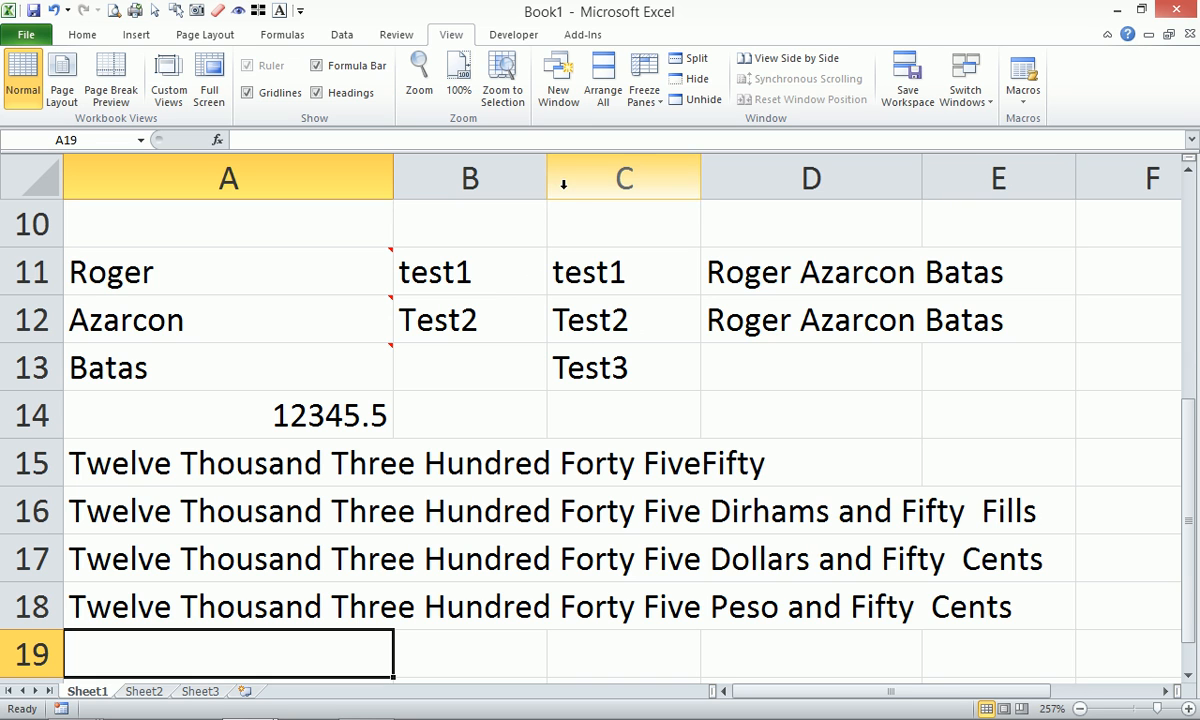
Open Insert Function for A19 and browse the Text and User Defined function categories.
click(277, 38)
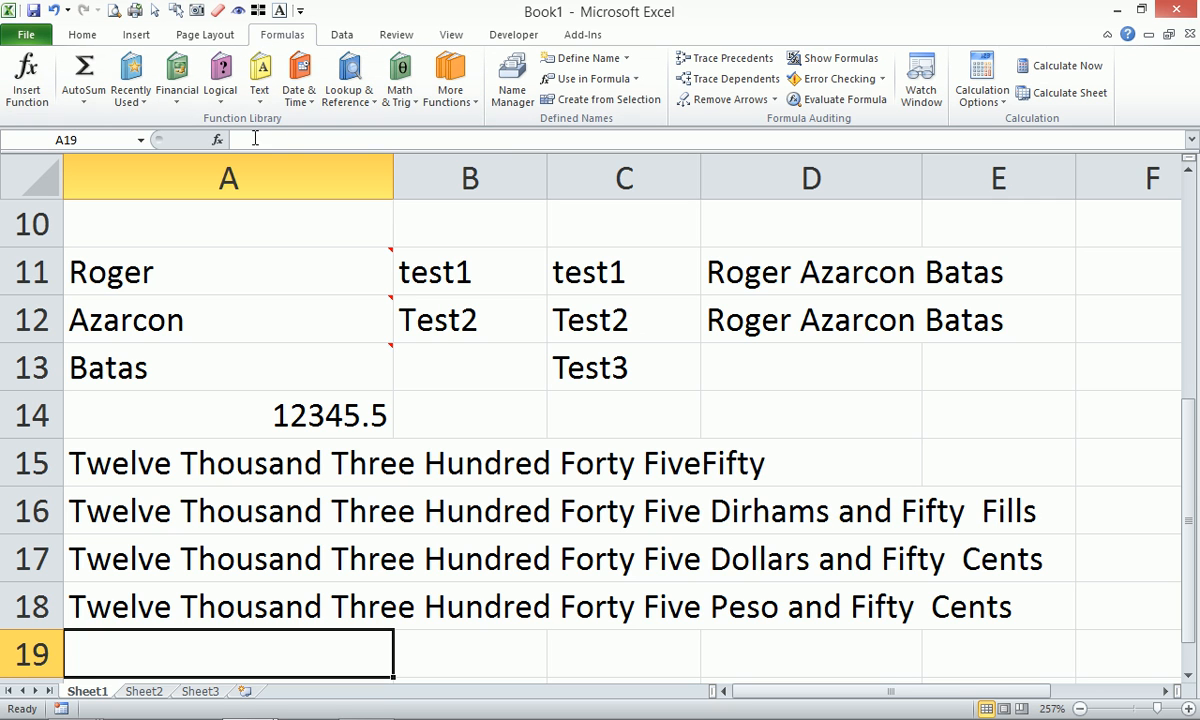
click(218, 141)
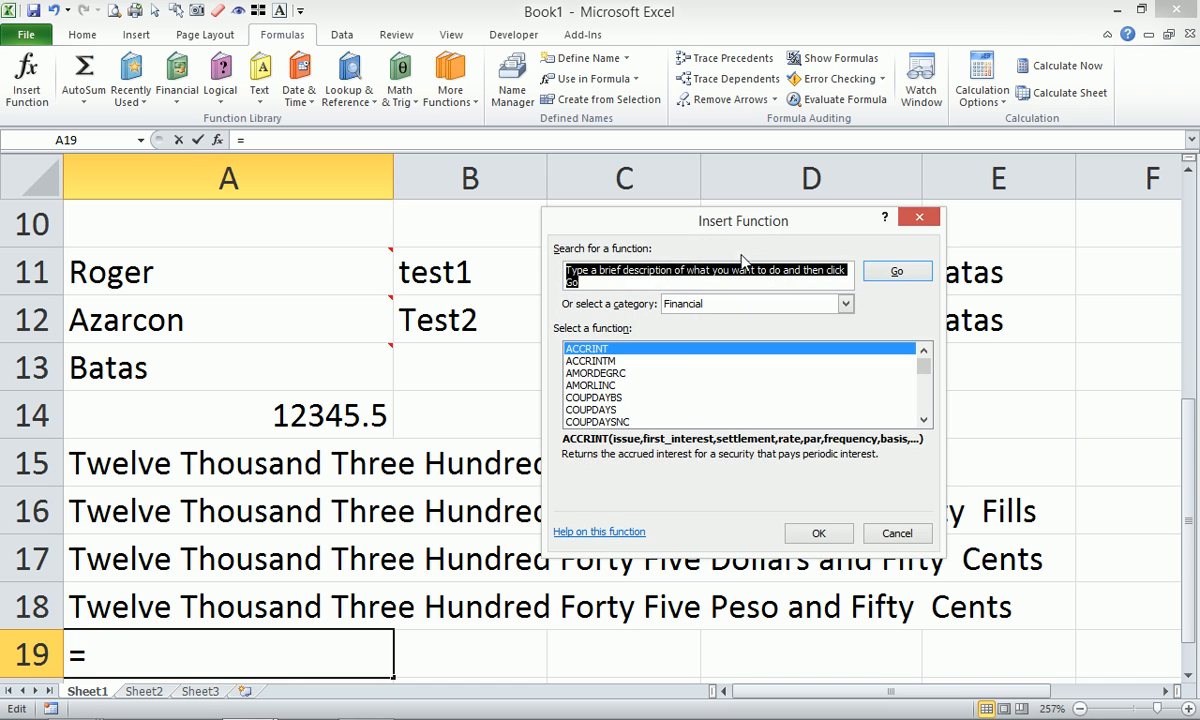
click(832, 306)
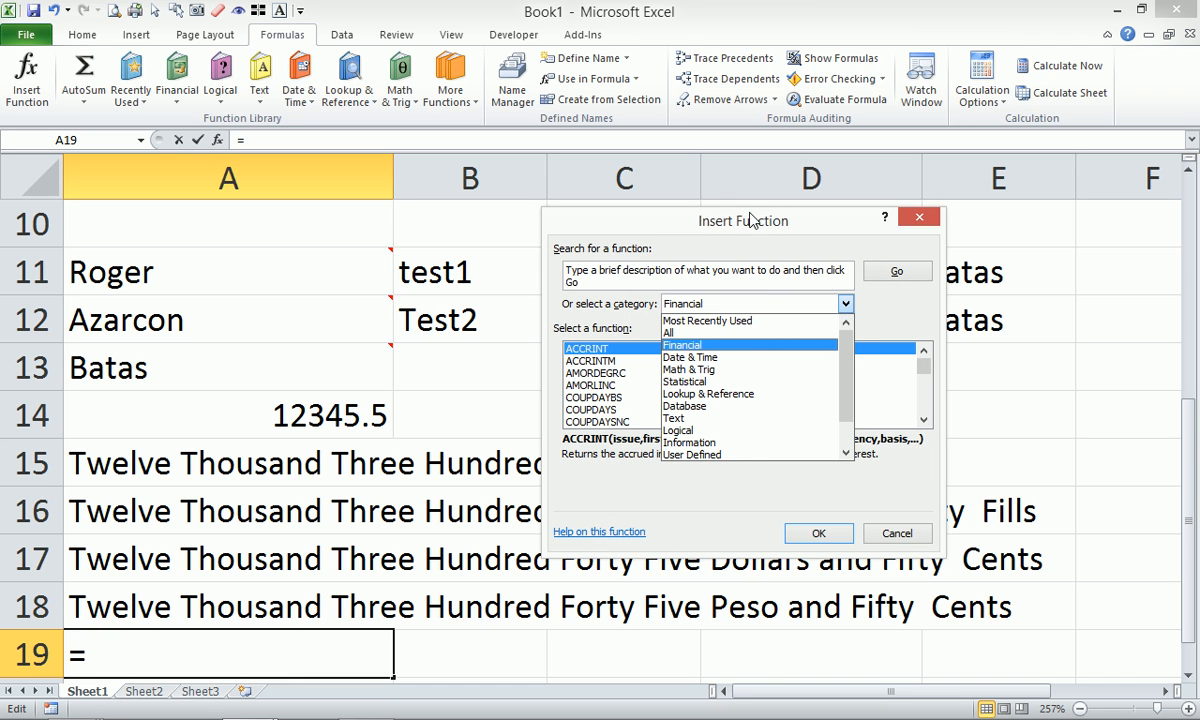
click(735, 178)
click(845, 304)
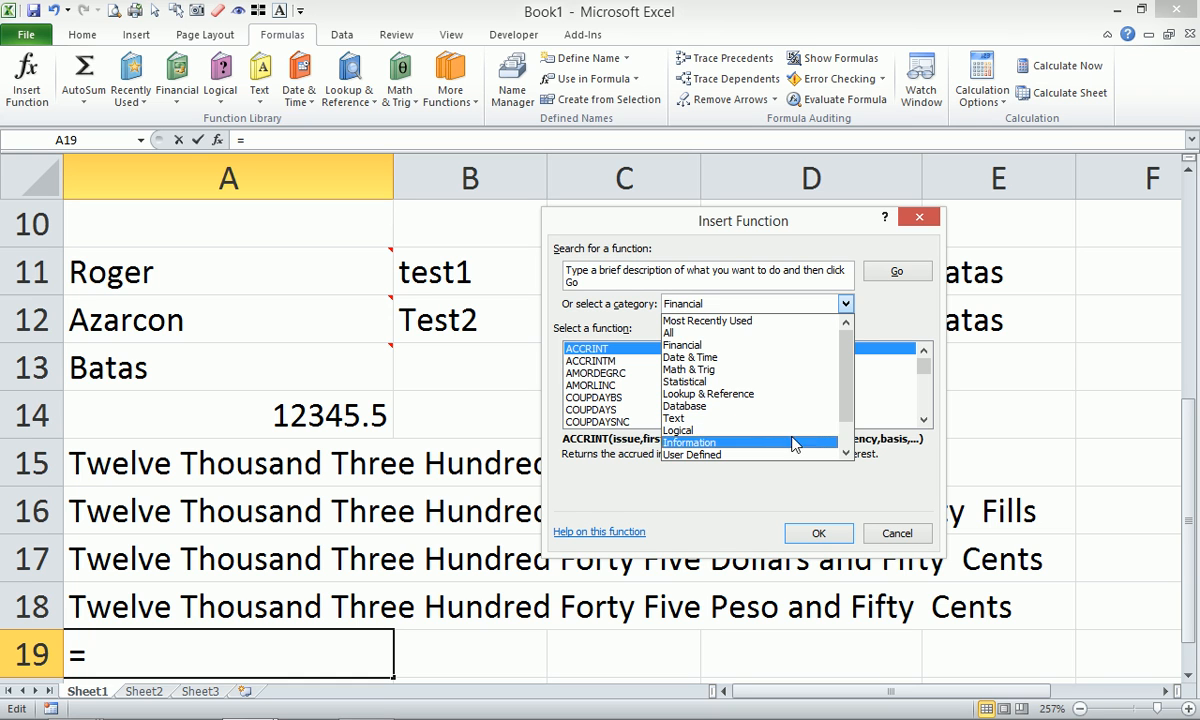
drag(843, 383, 851, 420)
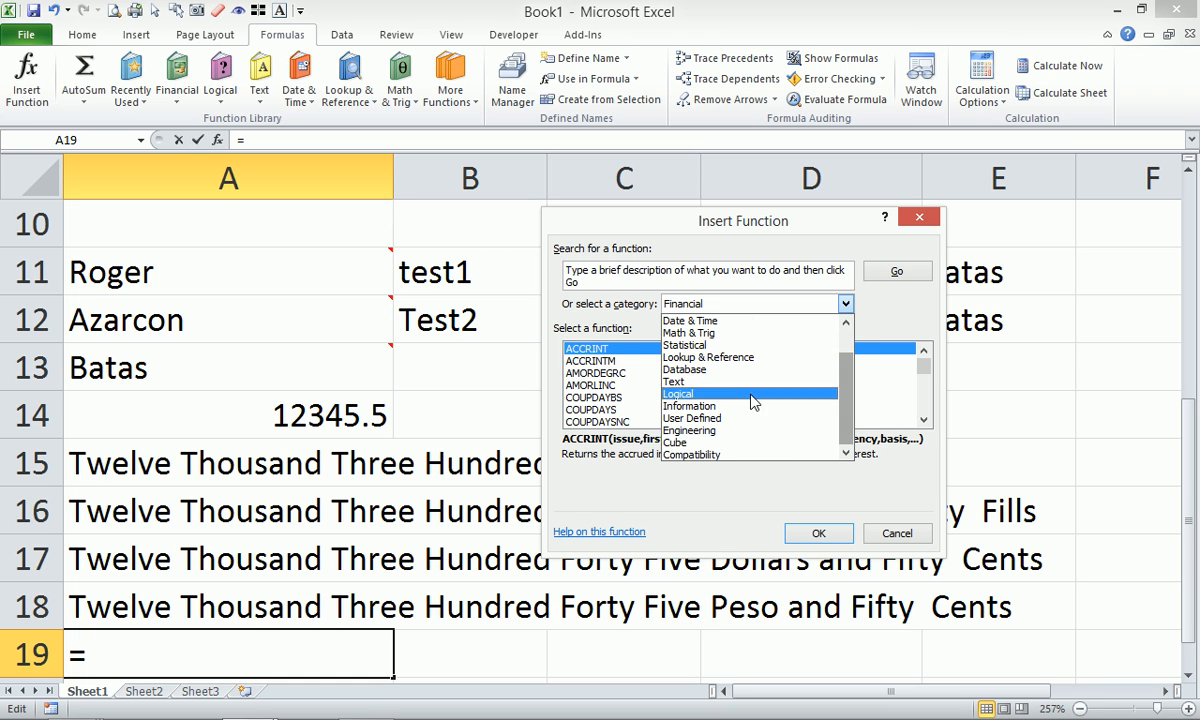
click(820, 381)
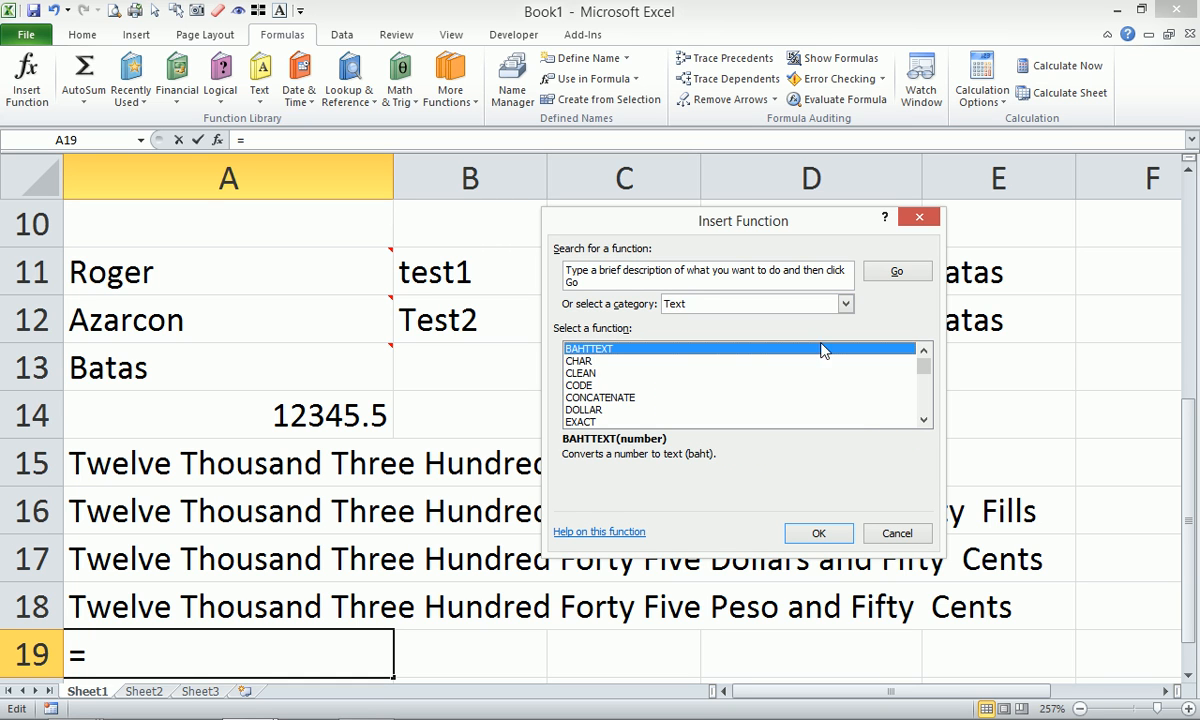
click(846, 303)
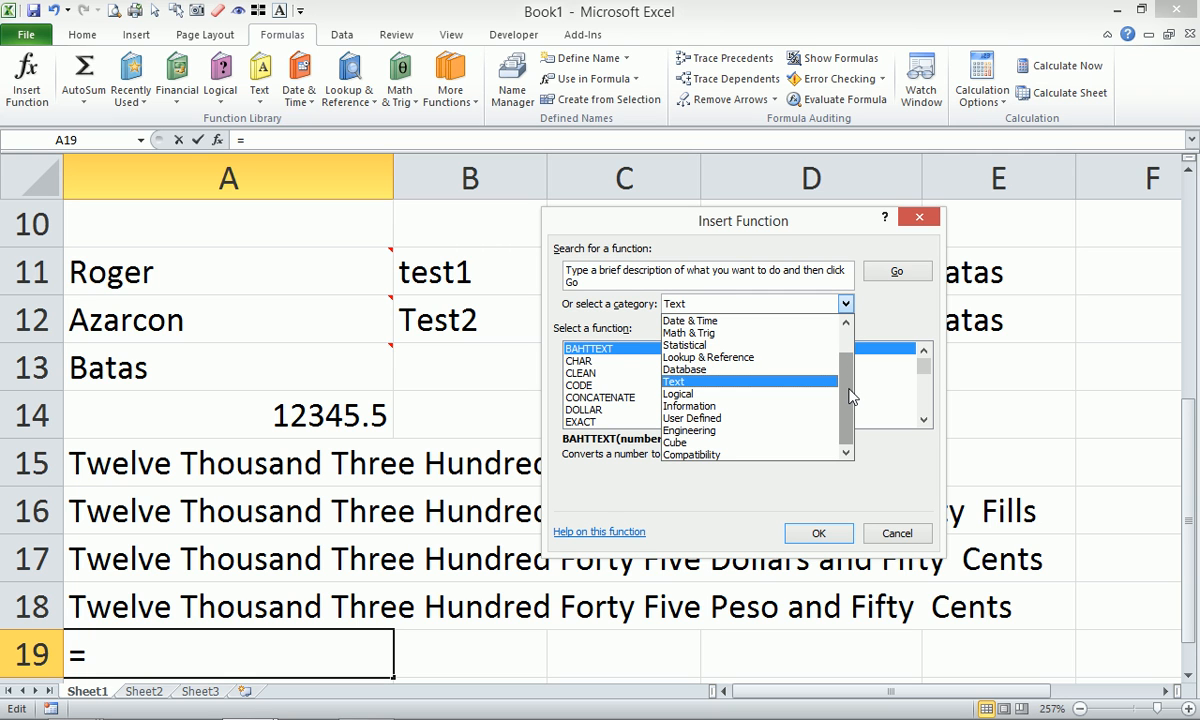
click(700, 418)
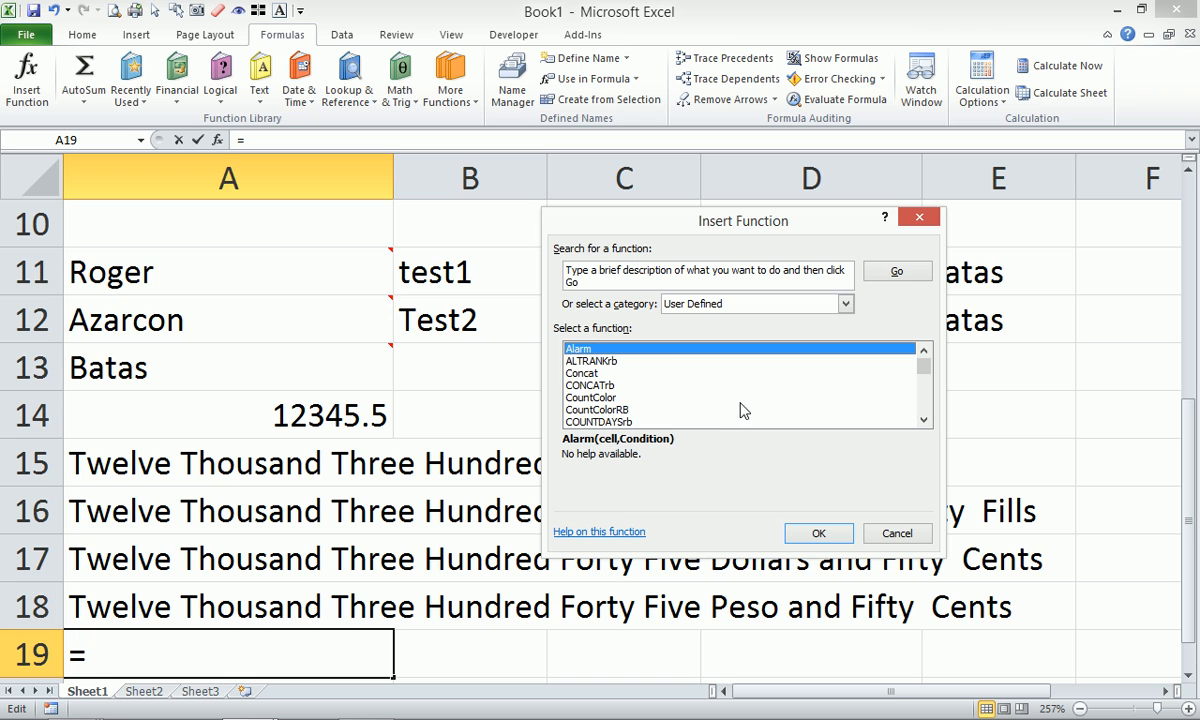
Read the Concat user-defined function's description, then cancel without inserting anything.
click(595, 374)
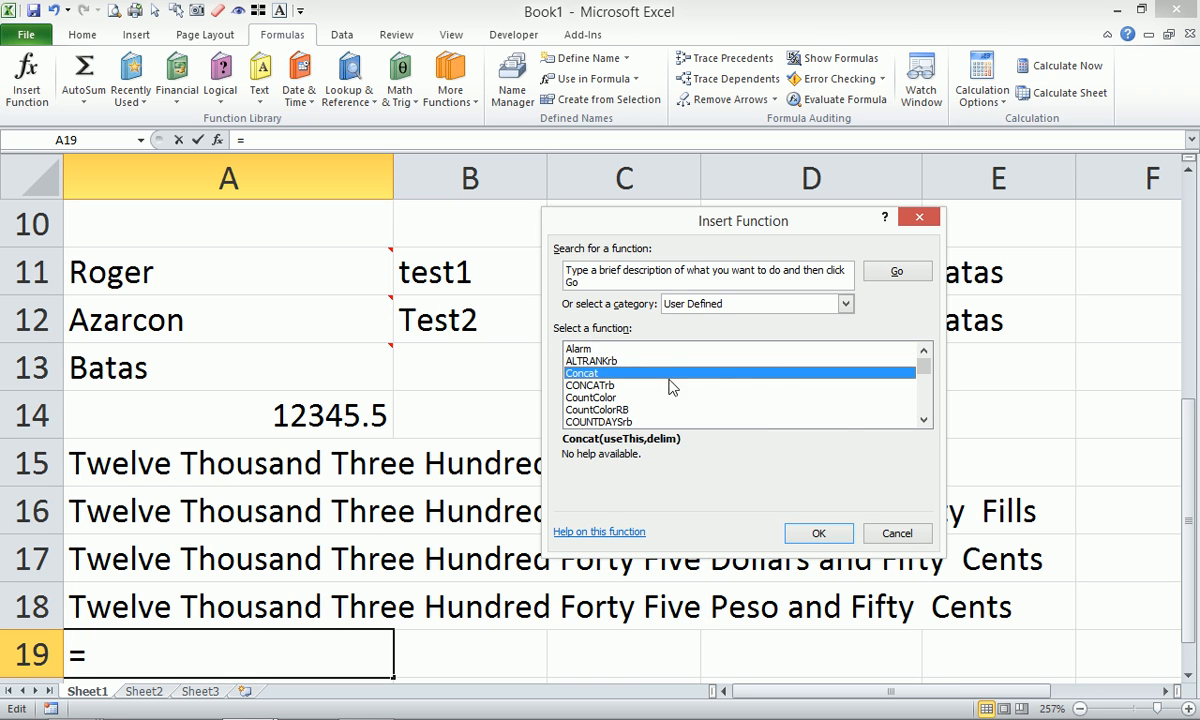
click(922, 421)
click(922, 421)
click(922, 421)
click(923, 421)
click(923, 421)
click(923, 421)
click(923, 421)
click(923, 421)
click(923, 421)
click(923, 421)
click(923, 421)
click(923, 421)
click(923, 421)
click(923, 421)
click(923, 421)
click(923, 421)
click(923, 421)
click(923, 421)
click(923, 421)
click(923, 421)
click(923, 421)
click(923, 421)
click(923, 421)
click(923, 421)
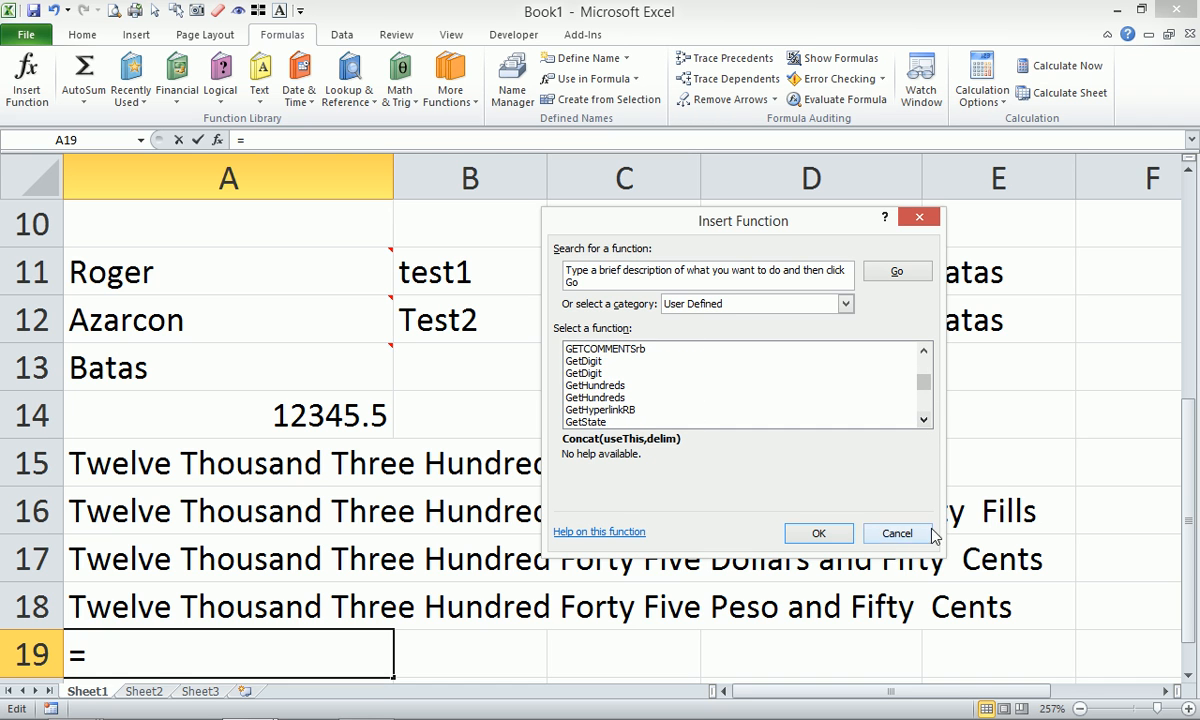
click(895, 533)
click(532, 263)
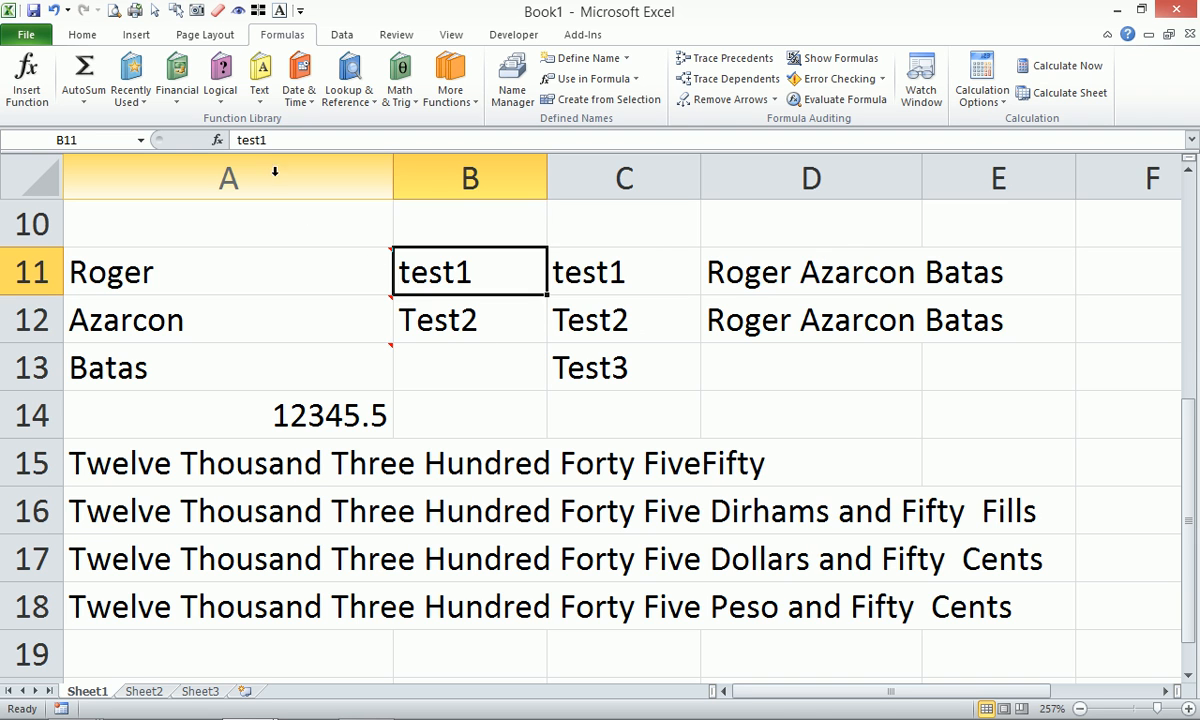
Insert a new column A and label rows 11–13 as A, B and C.
click(269, 165)
right_click(269, 165)
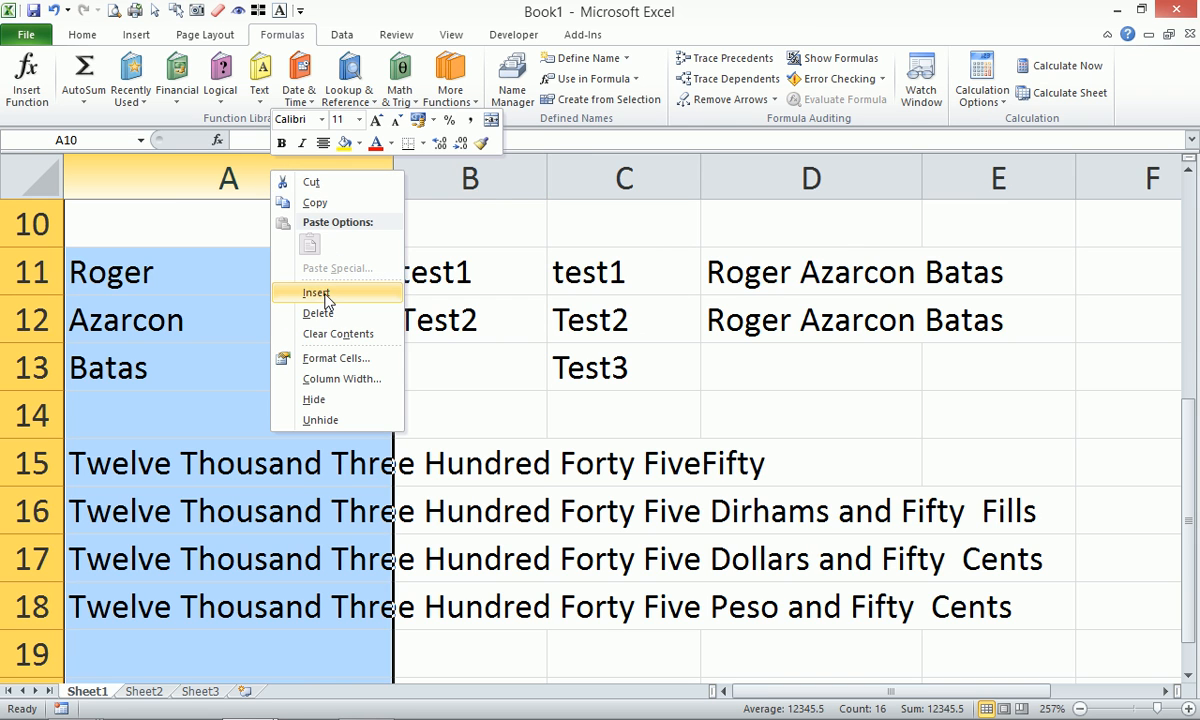
click(360, 292)
click(155, 282)
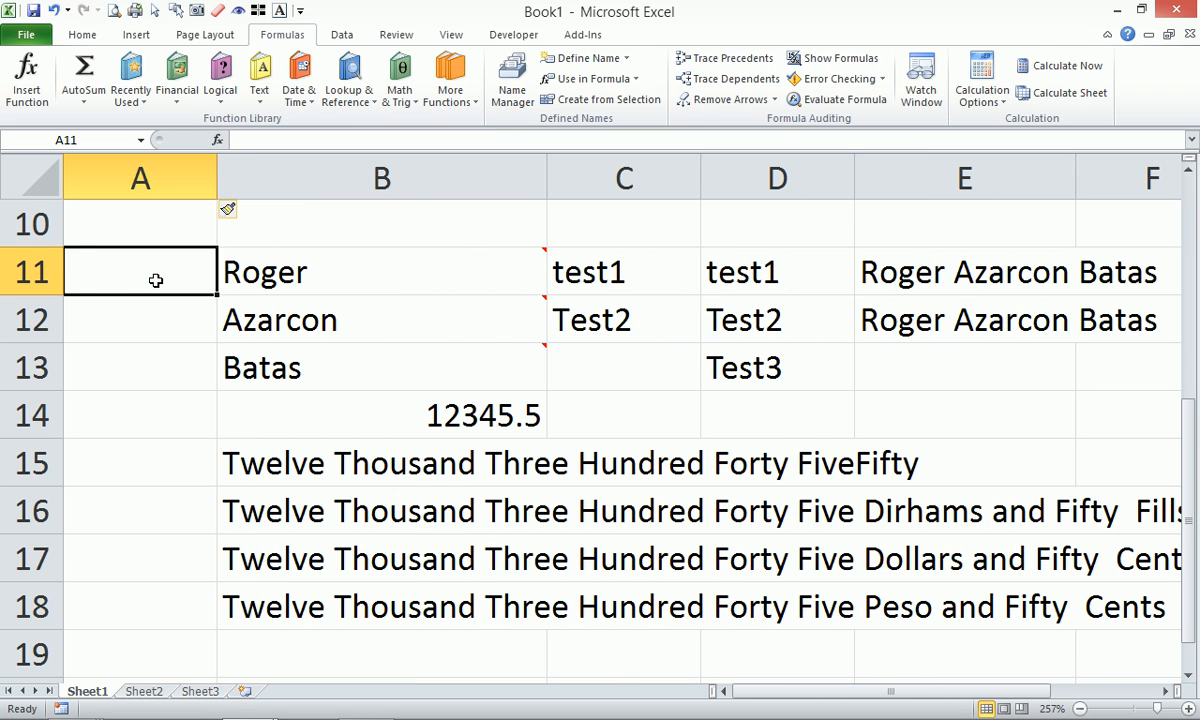
text(A)
key(Return)
text(B)
key(Return)
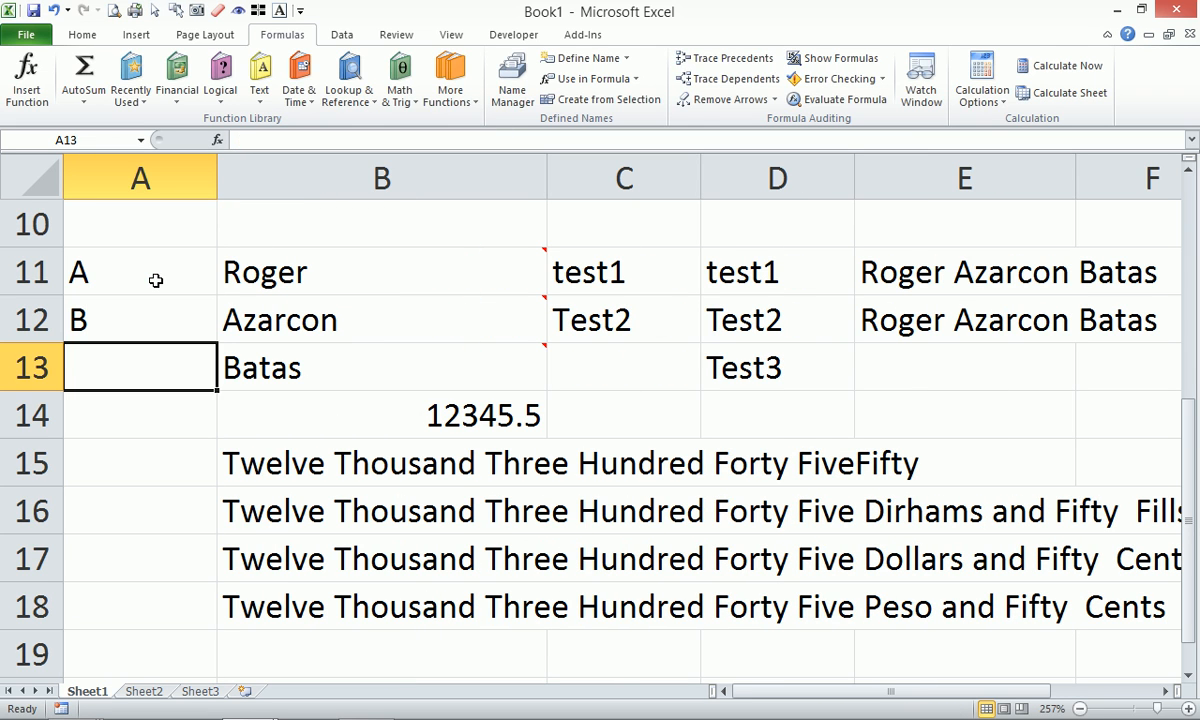
text(C)
key(Return)
key(Return)
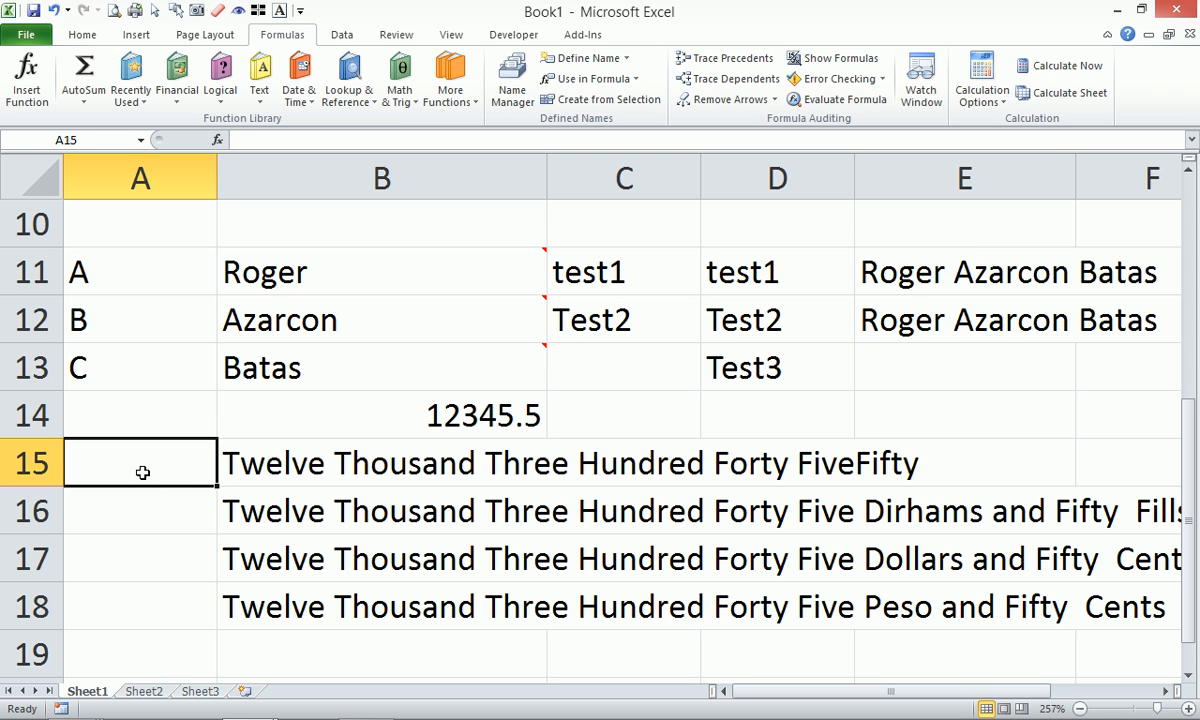
Move the amount and spelled-out texts into column C and enter lookup key B in A15.
drag(339, 425, 568, 568)
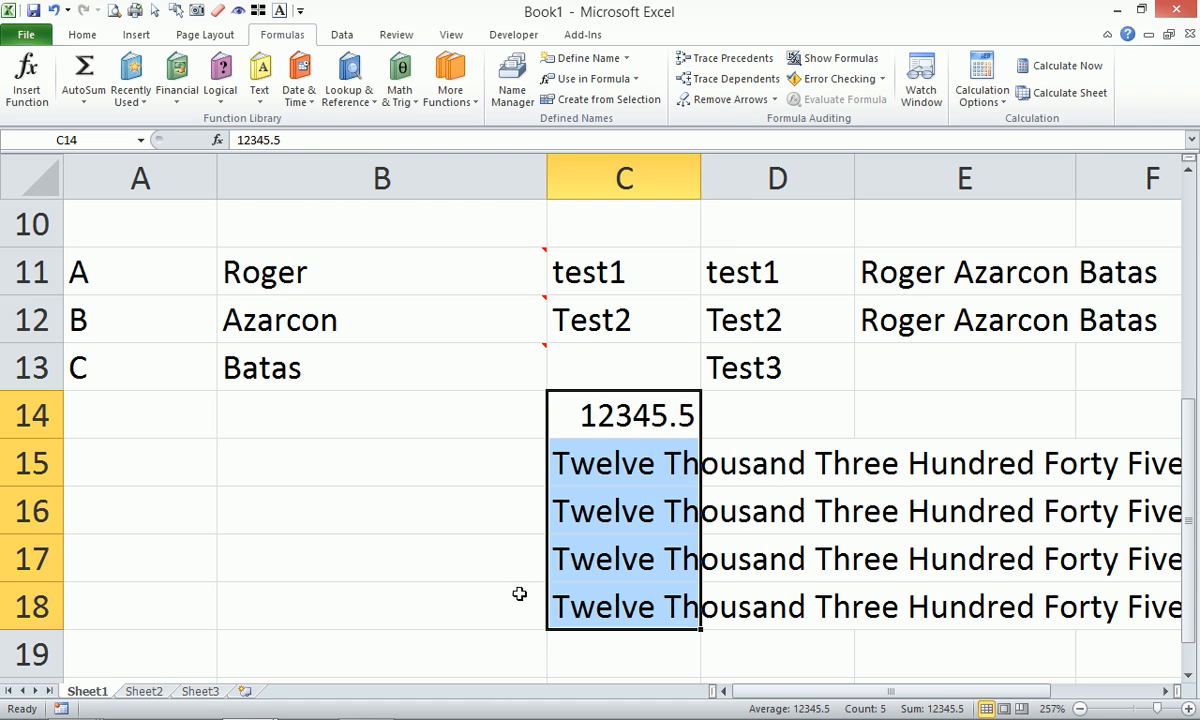
click(125, 475)
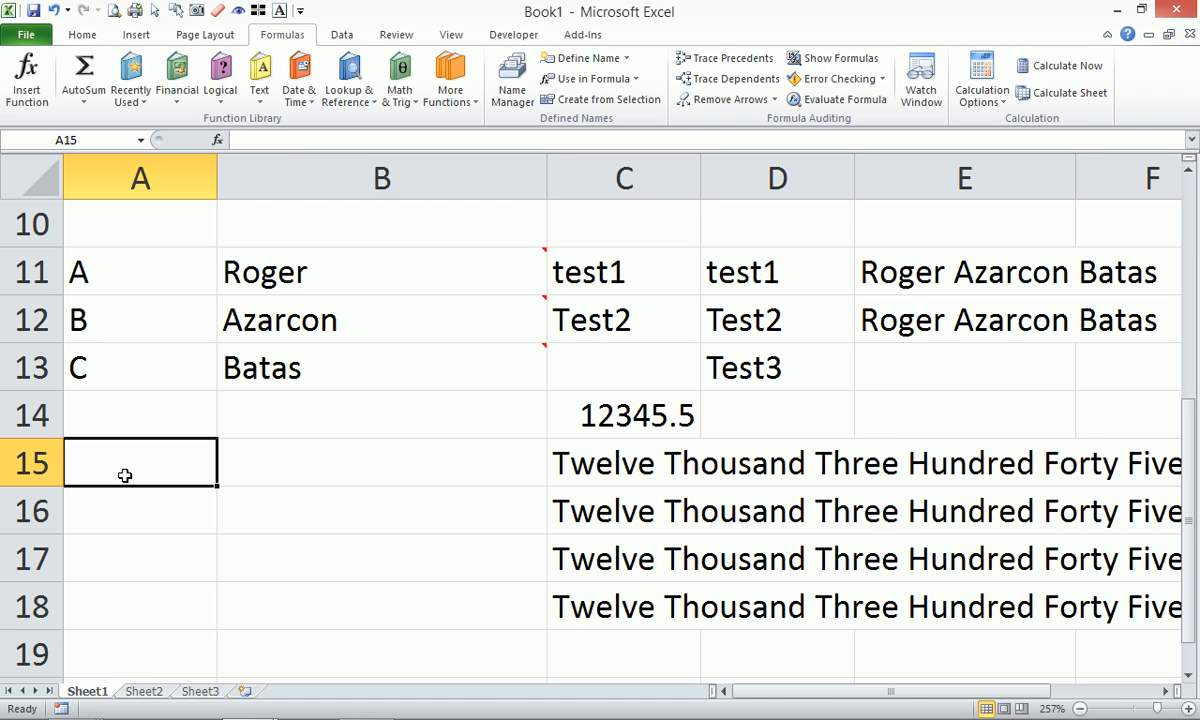
text(B)
key(Return)
click(125, 475)
key(Tab)
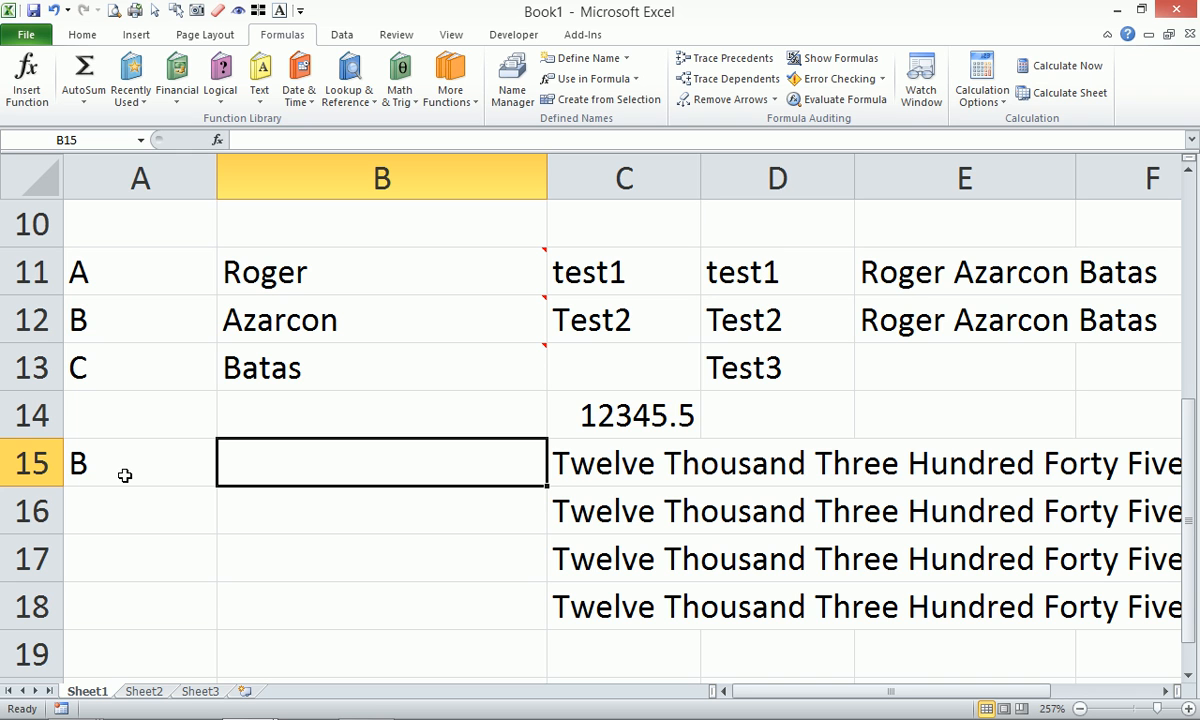
Enter =VlookupComment(A15,$A$11:$B$13,2,0) in B15 to return the name for key B.
text(=vlo)
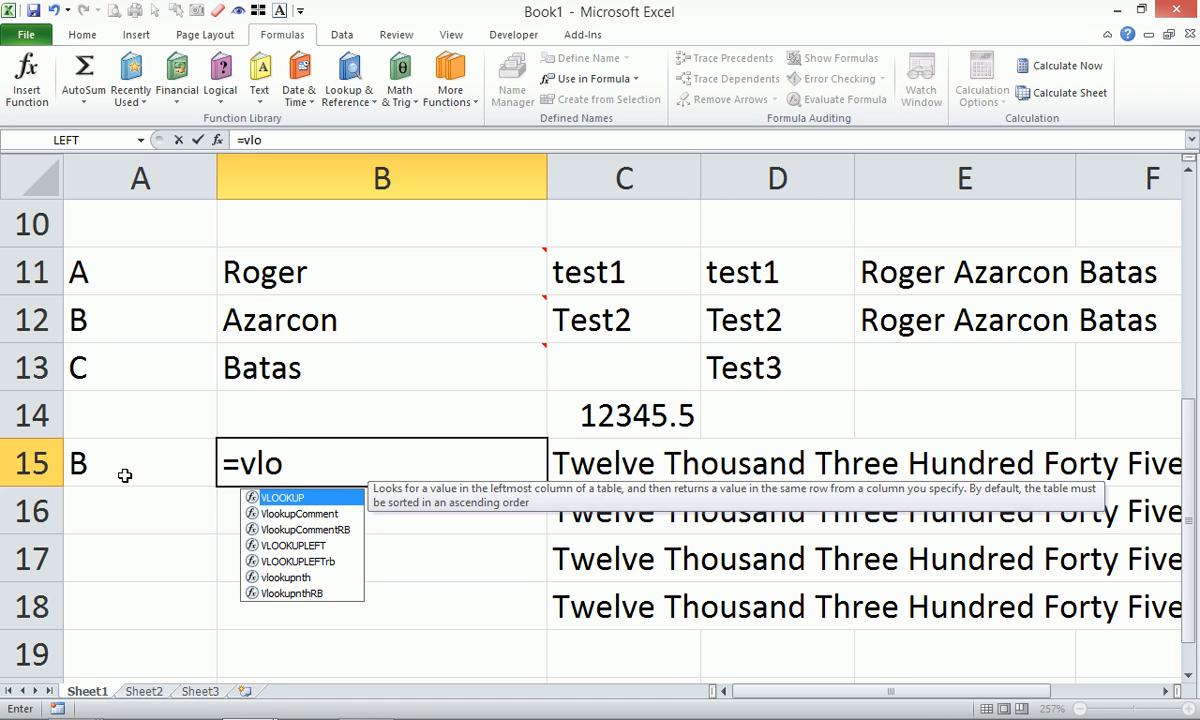
key(Down)
key(Tab)
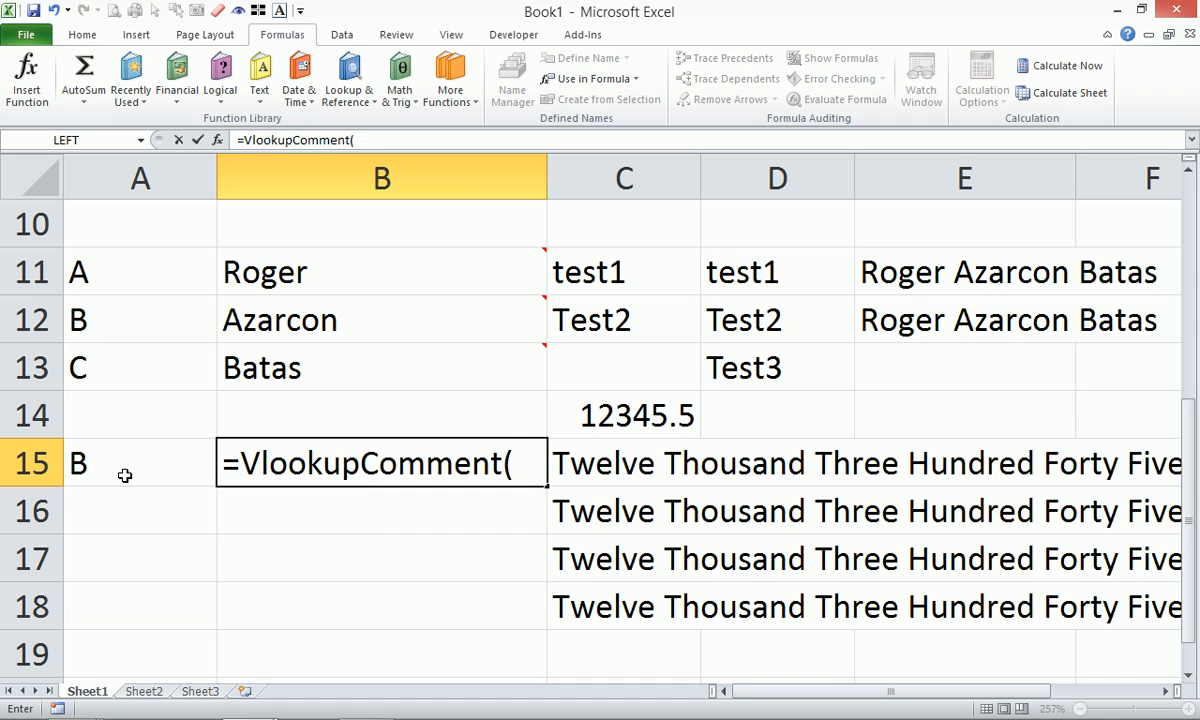
click(124, 476)
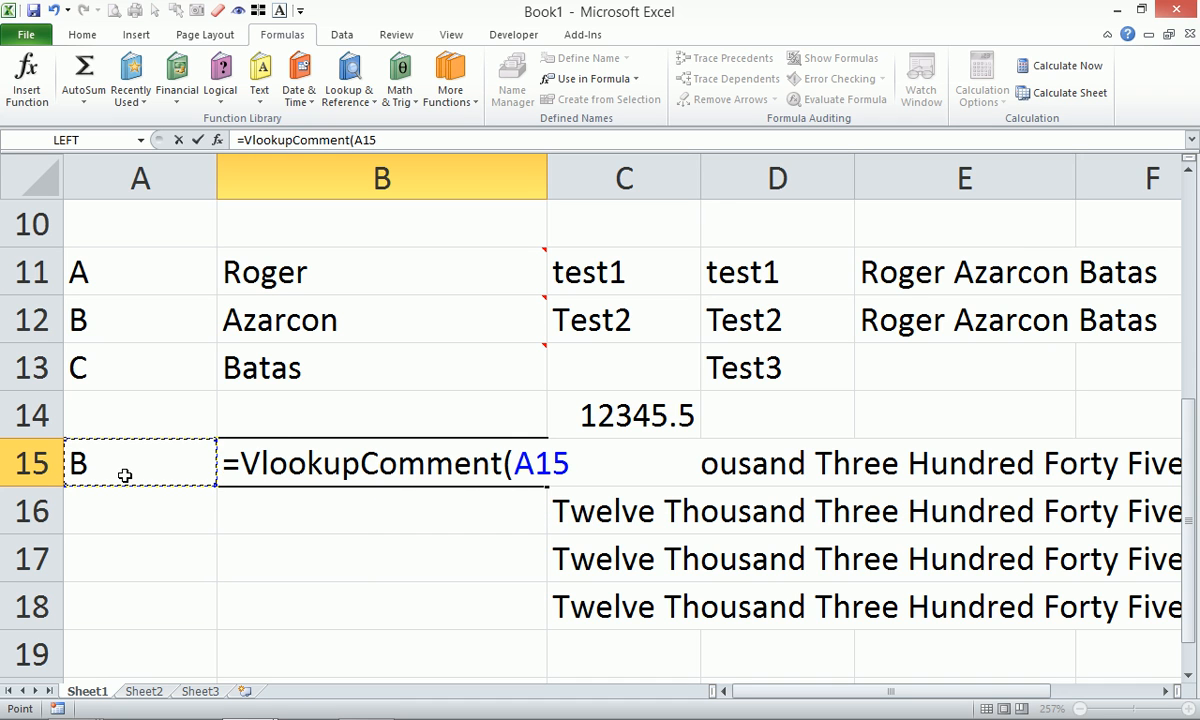
text(,)
click(140, 249)
drag(140, 249, 354, 351)
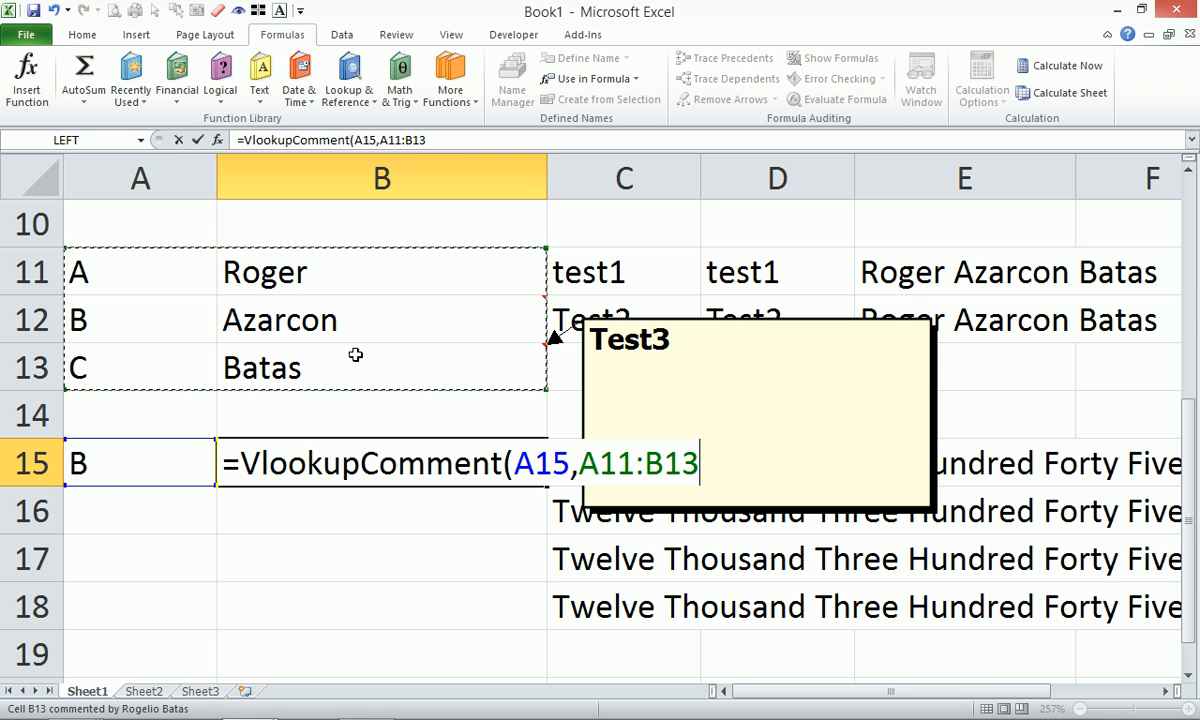
key(F4)
text(,)
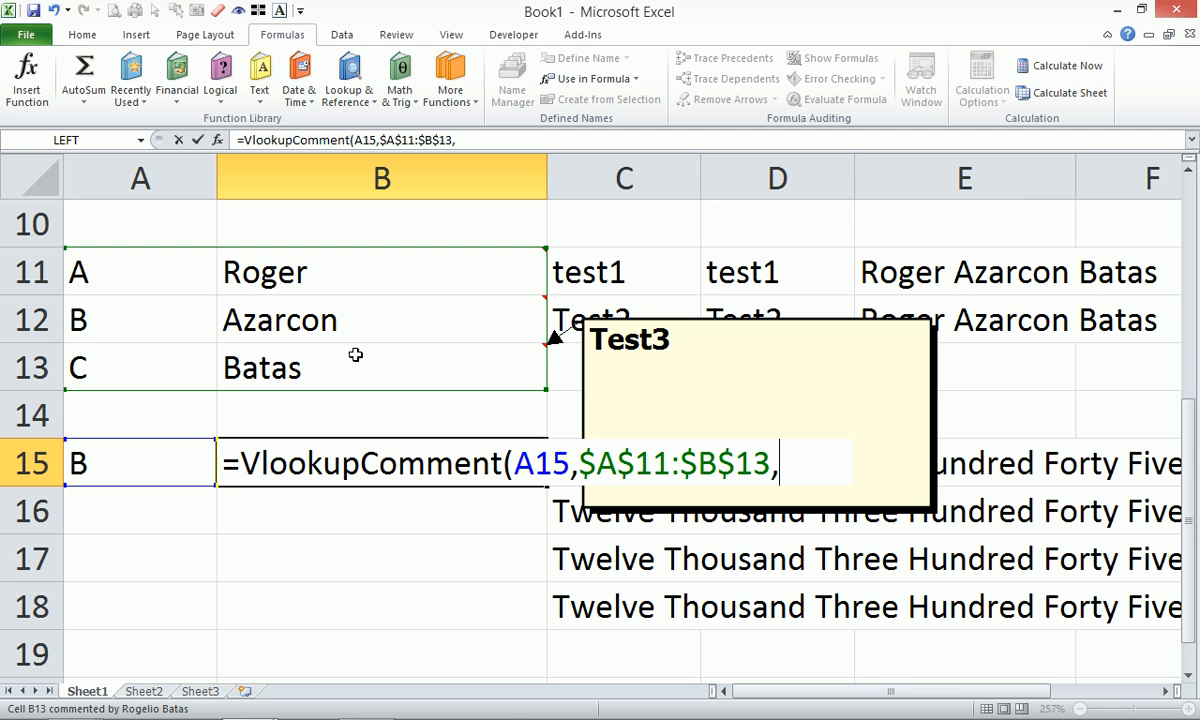
text(2,0))
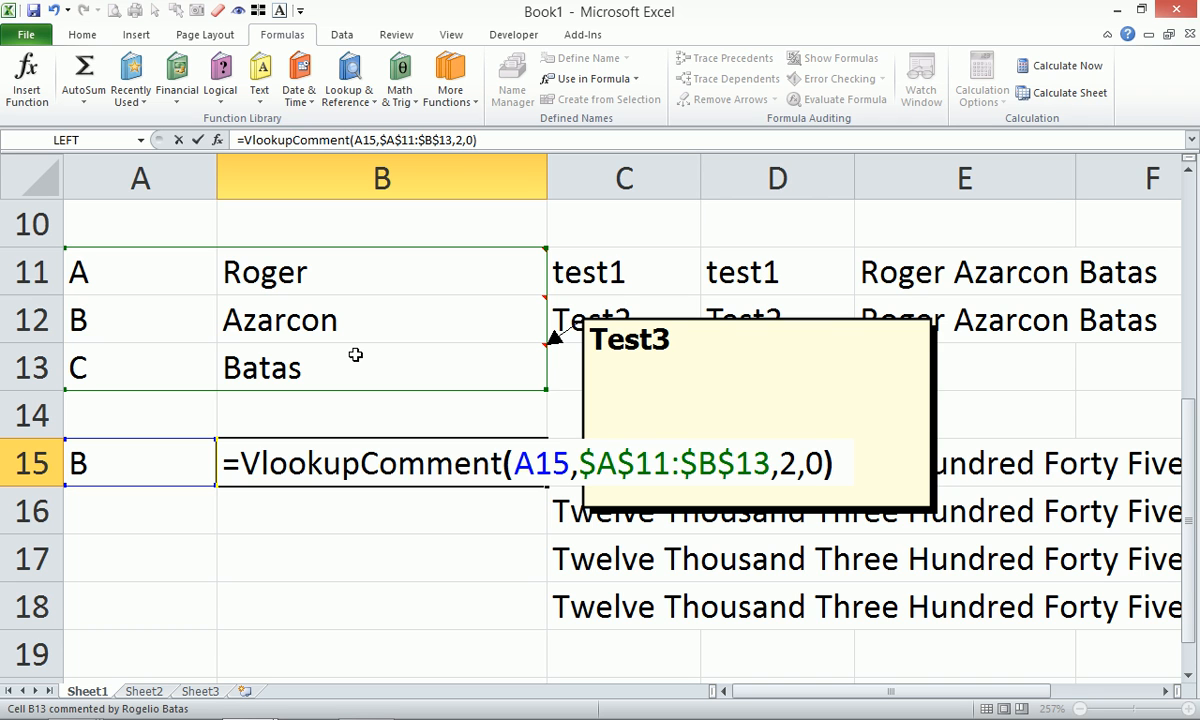
key(Return)
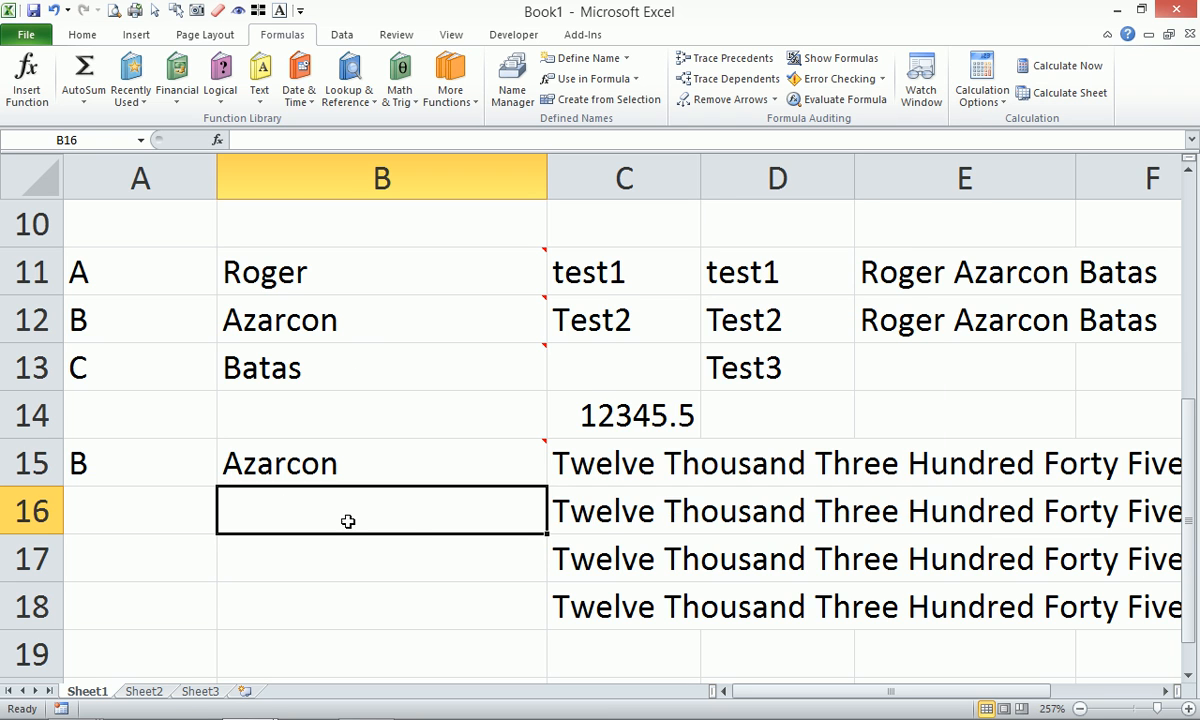
mouse_move(421, 461)
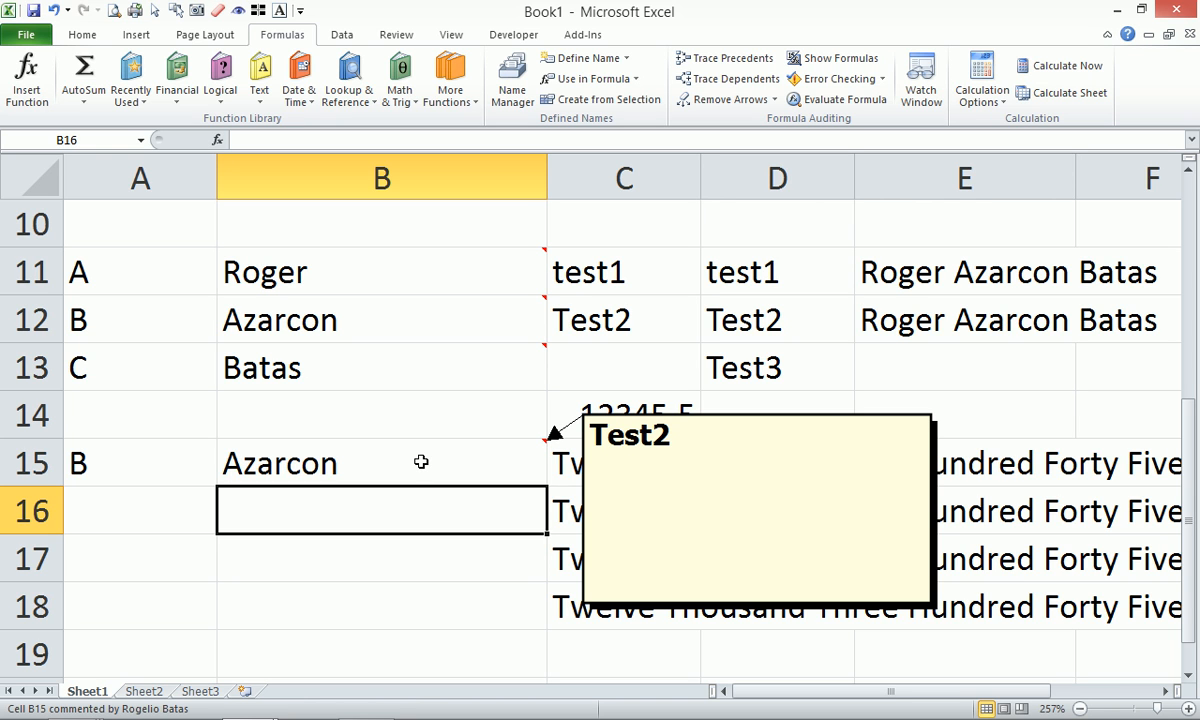
Switch to the Intermediate Excel Course Finished workbook and select D4.
click(365, 410)
mouse_move(429, 710)
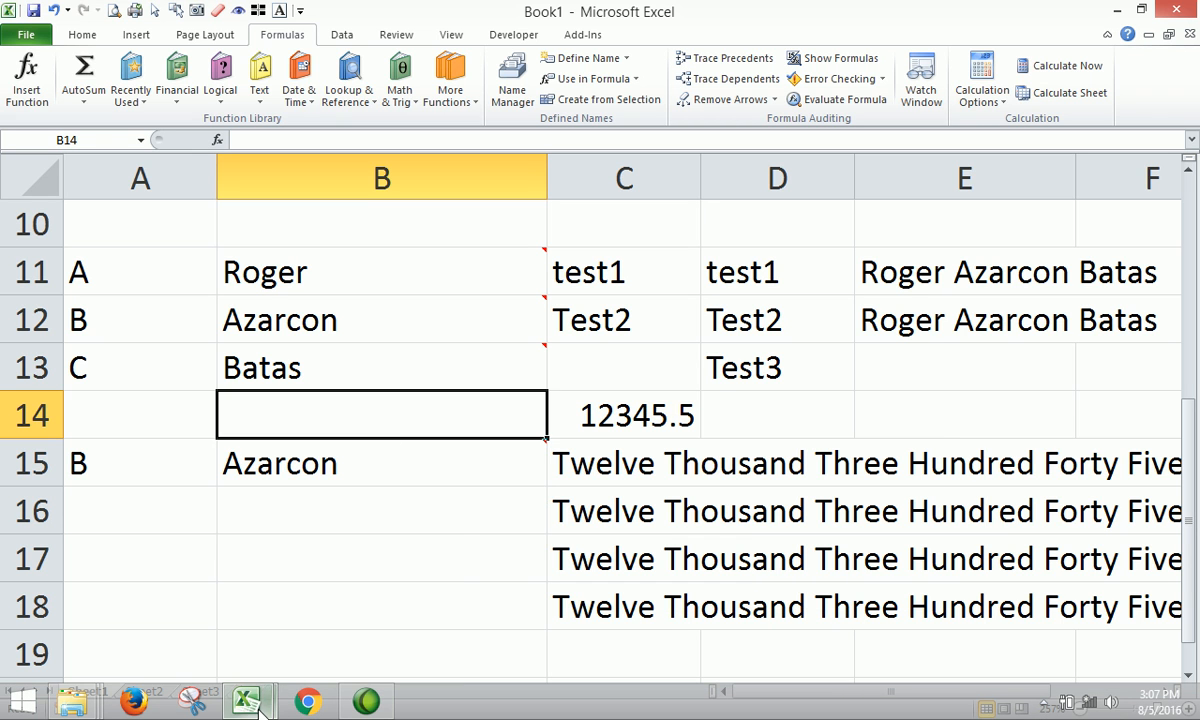
mouse_move(250, 705)
click(204, 638)
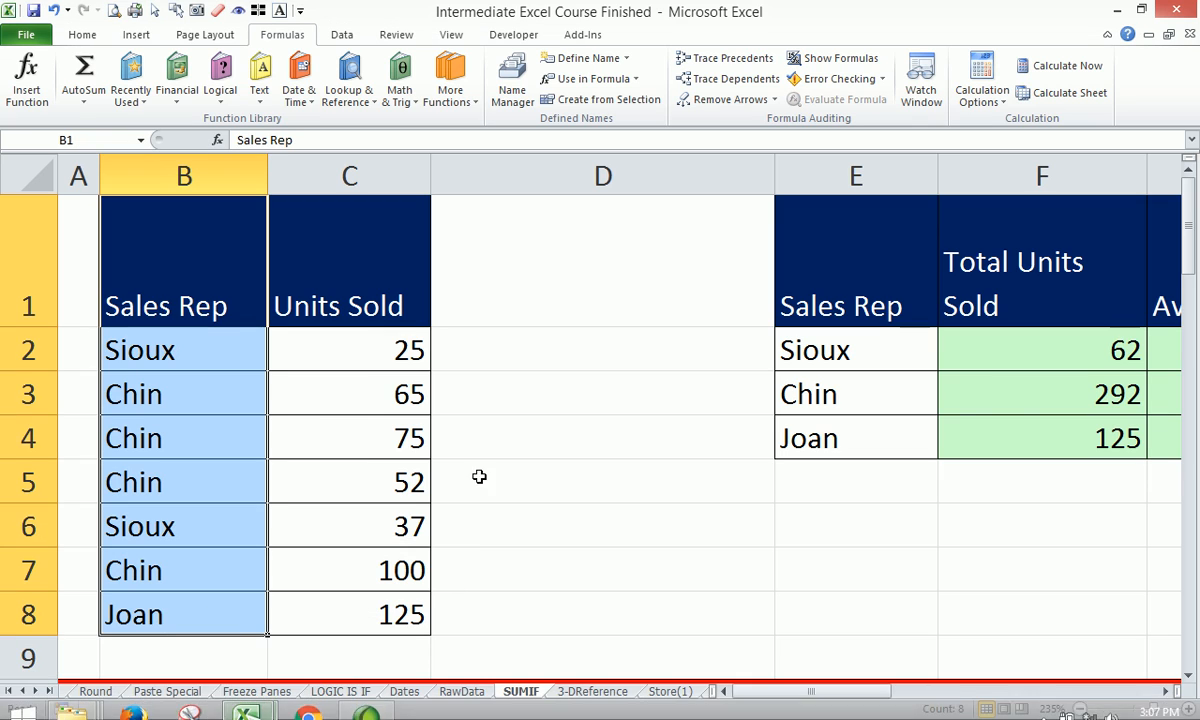
click(635, 430)
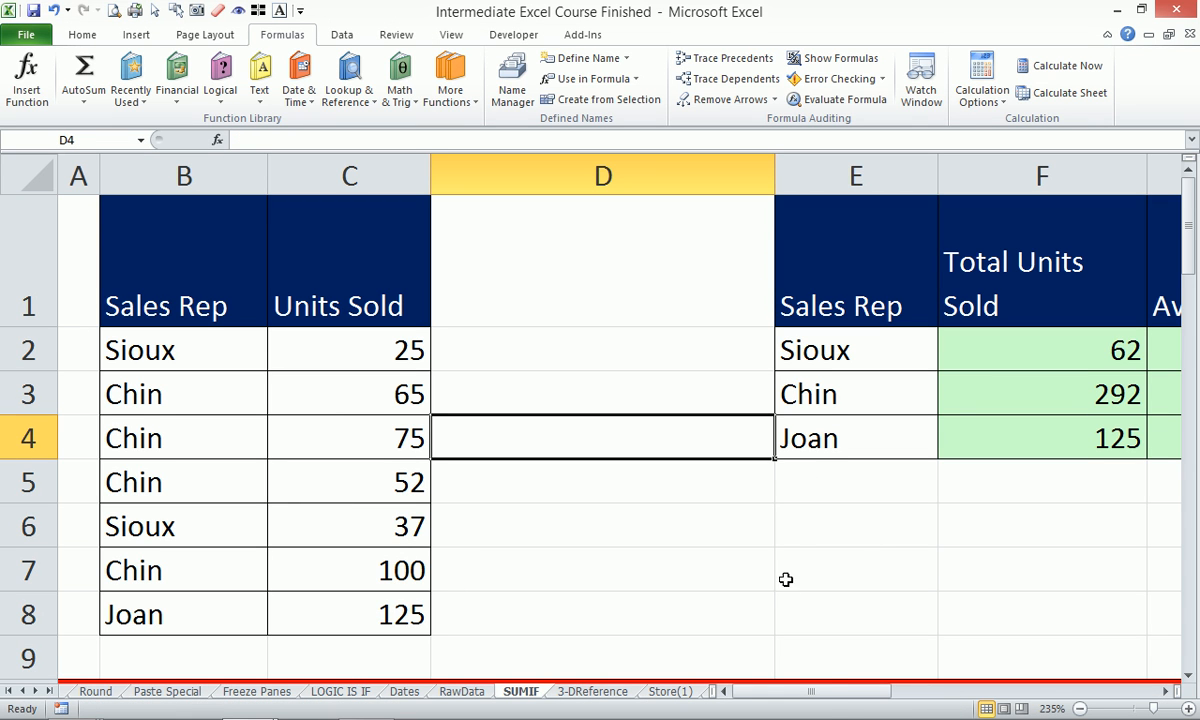
mouse_move(818, 692)
mouse_down()
mouse_move(928, 695)
mouse_move(809, 699)
mouse_up()
Zoom the sheet out to 150%, then switch to the Book1 workbook.
mouse_move(180, 710)
click(1079, 709)
click(1079, 709)
click(1079, 709)
click(1079, 709)
click(1079, 709)
click(1079, 709)
click(1079, 709)
click(1079, 709)
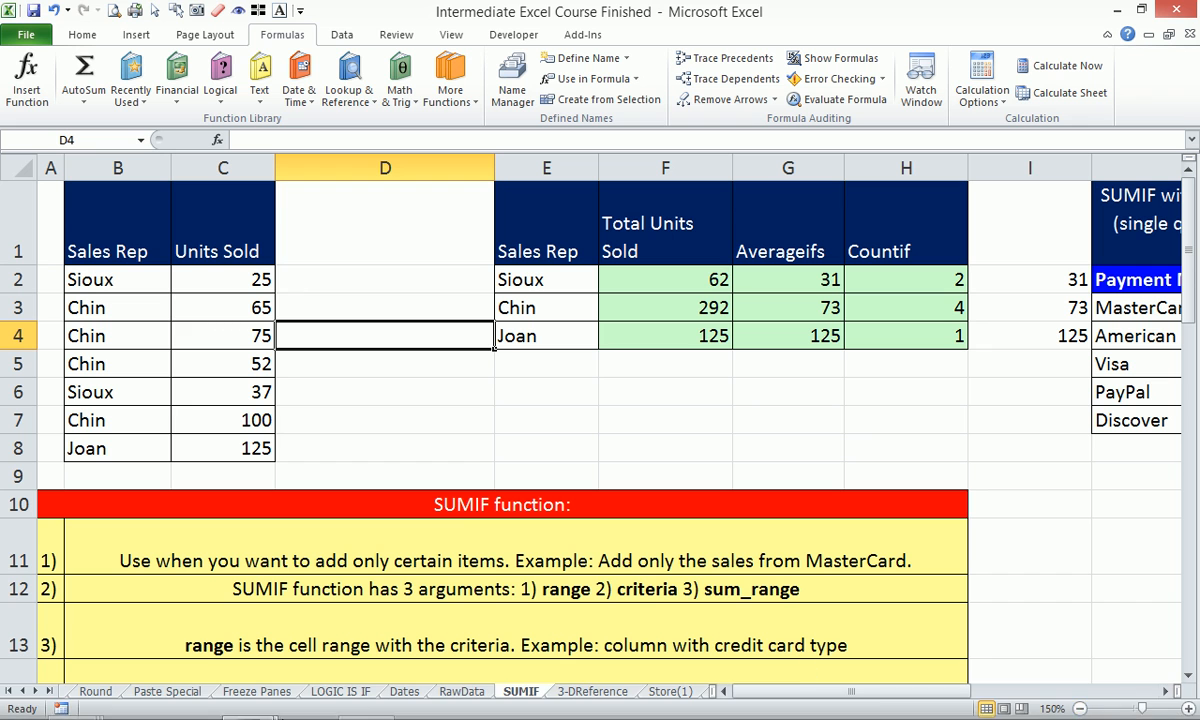
mouse_move(247, 702)
click(327, 619)
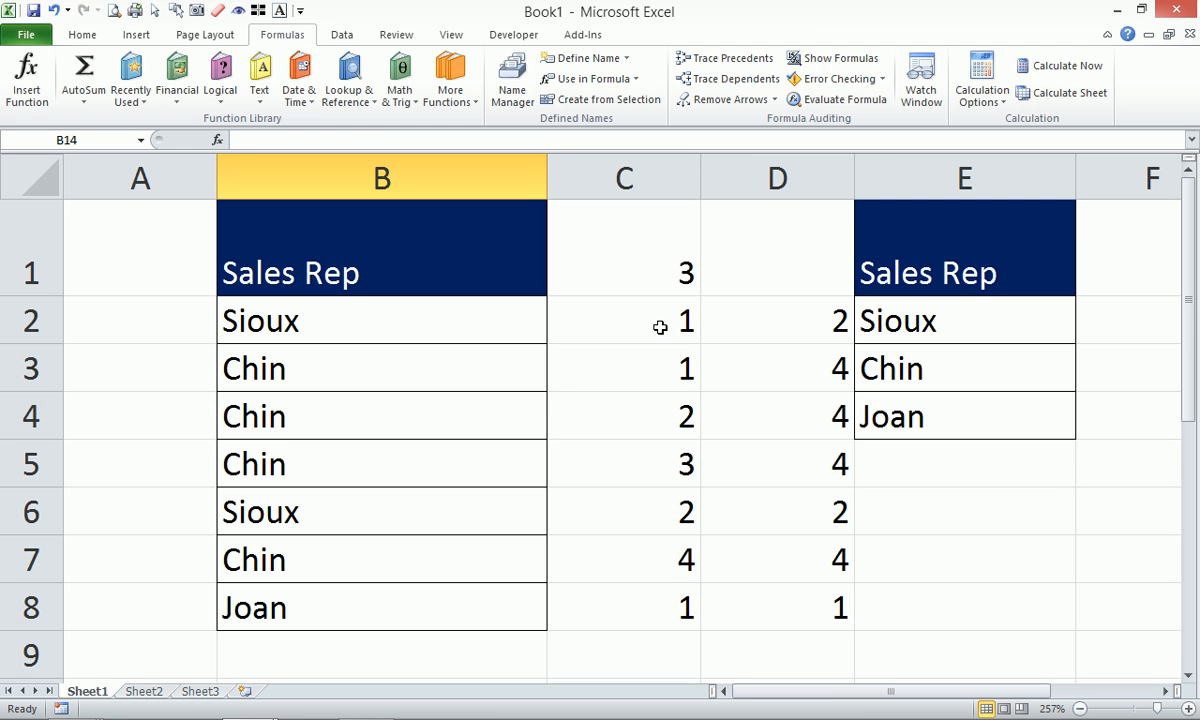
Delete the count total from C1.
click(660, 327)
click(667, 266)
key(Delete)
Review the running COUNTIFS formulas down C2:C8.
click(665, 322)
click(665, 365)
click(658, 416)
click(660, 463)
click(662, 512)
click(660, 558)
click(651, 608)
click(627, 317)
Open C2's =COUNTIFS(B$2:B2,B2) formula for editing in the formula bar.
click(424, 333)
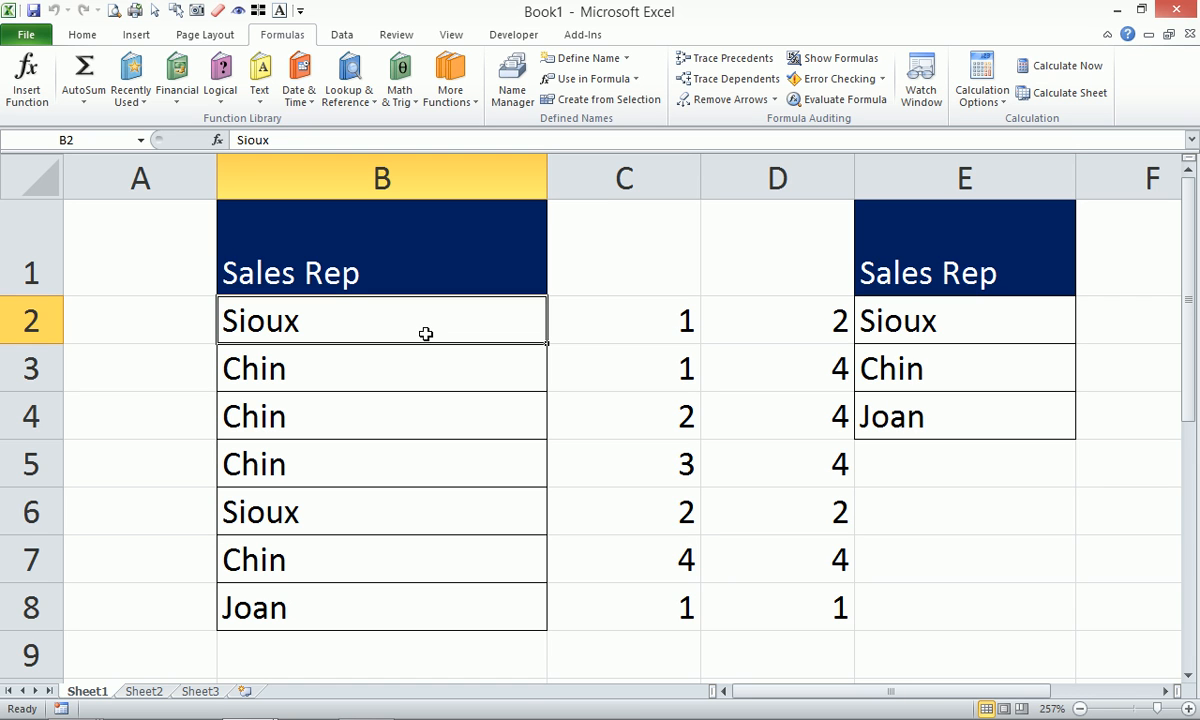
click(630, 330)
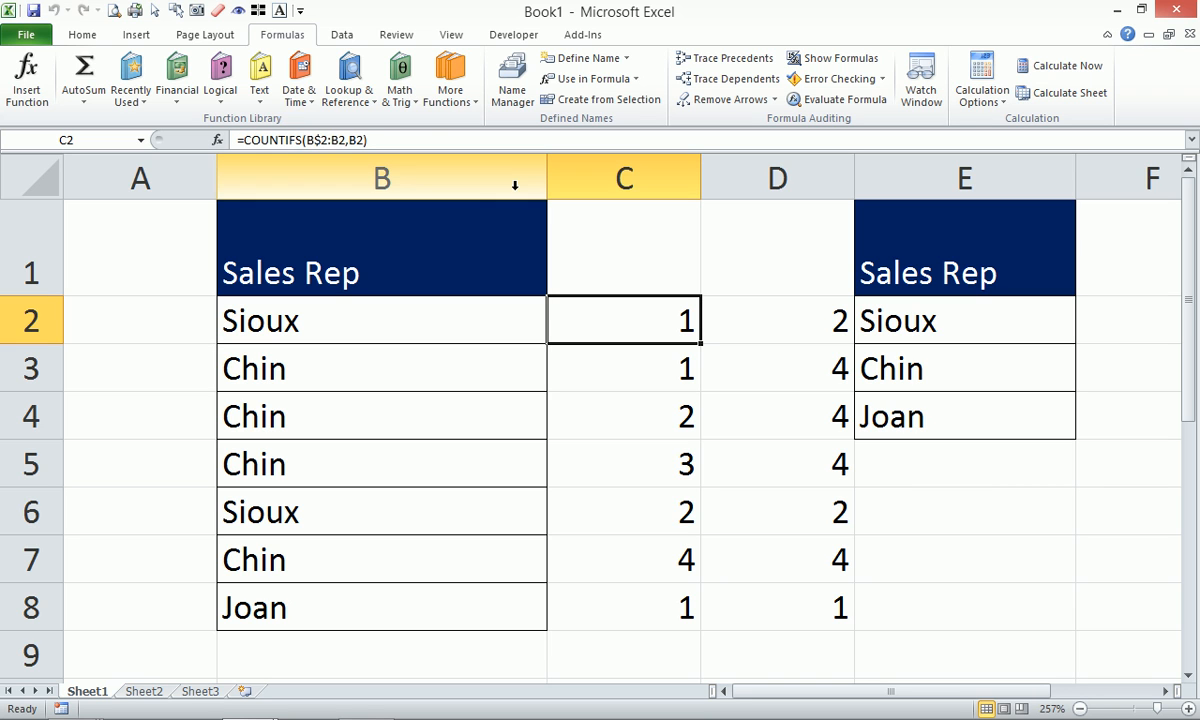
click(423, 140)
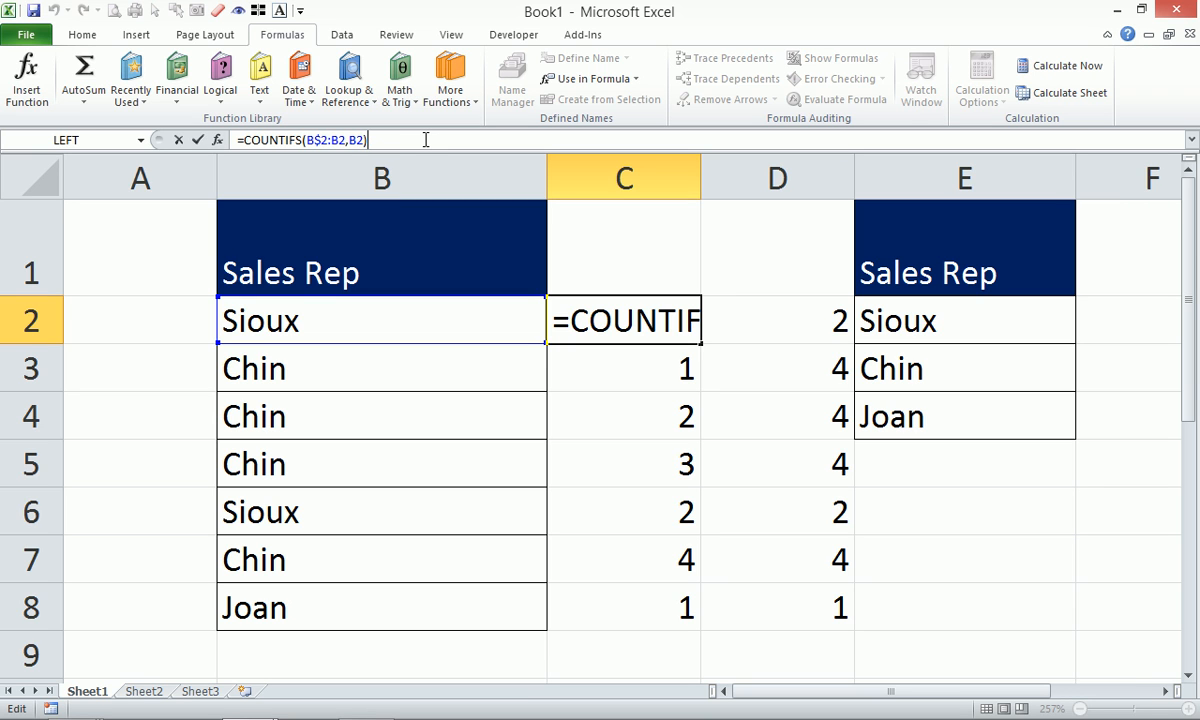
Append >1 to C2's formula and fill it to C4, giving FALSE, FALSE, TRUE.
text(>1)
key(ctrl+Return)
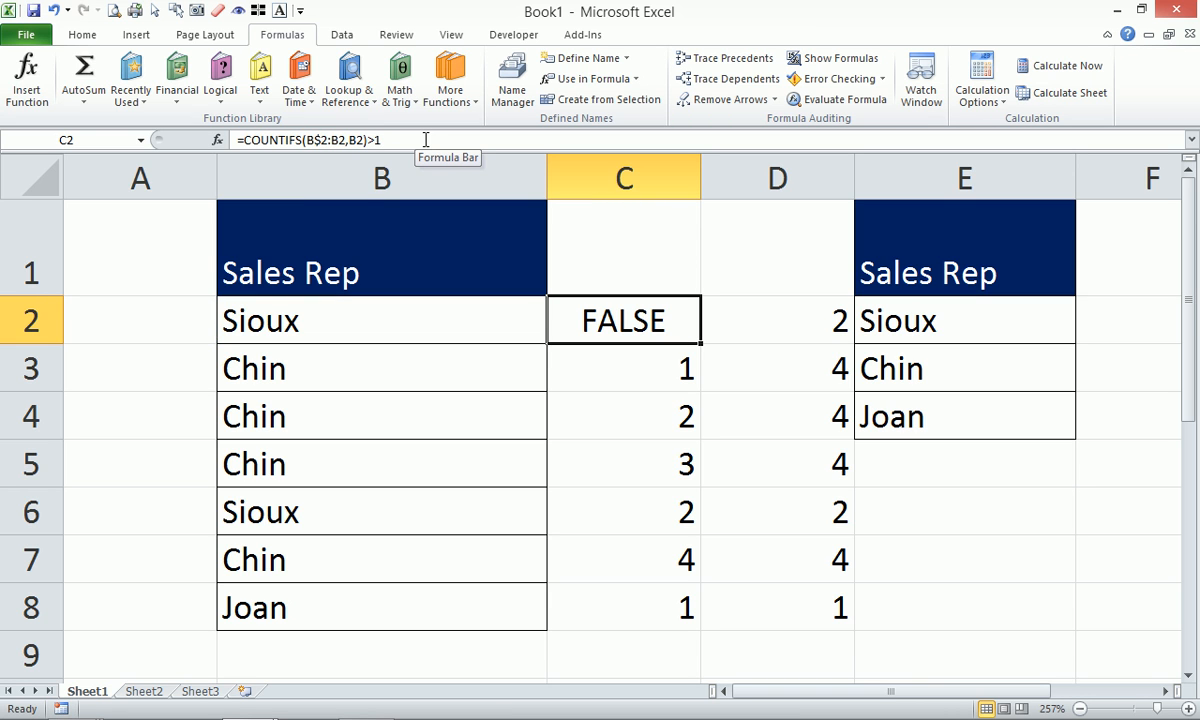
drag(700, 344, 710, 450)
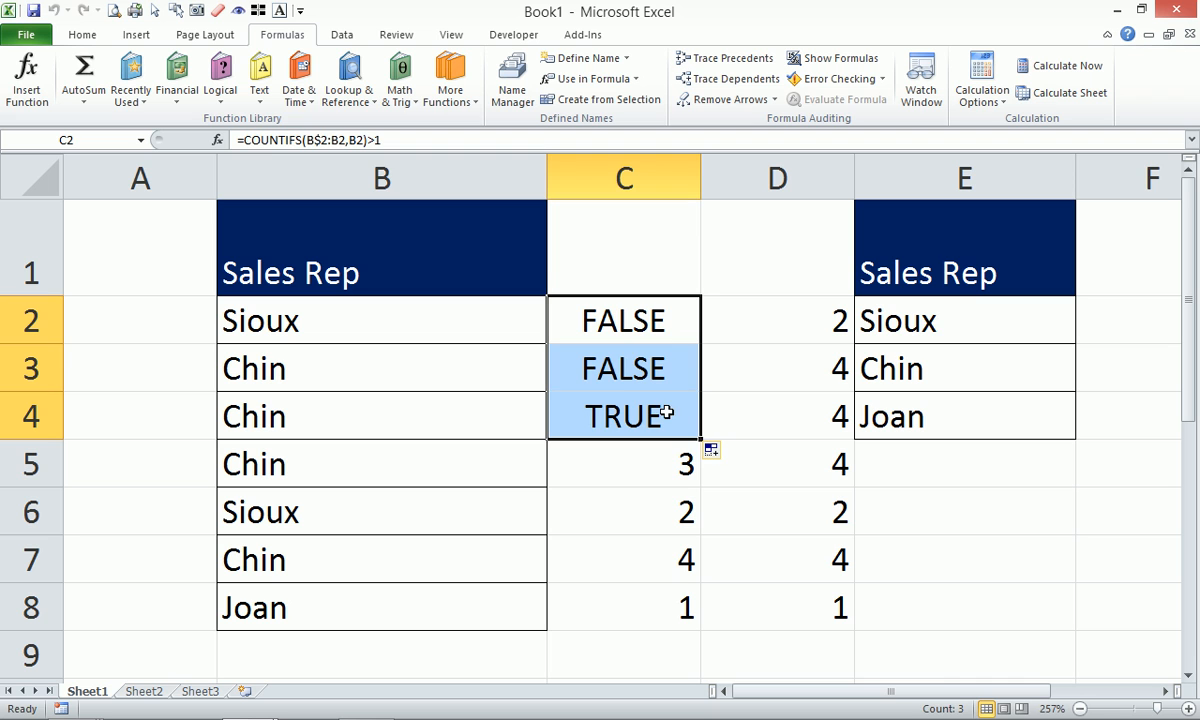
click(669, 418)
click(676, 318)
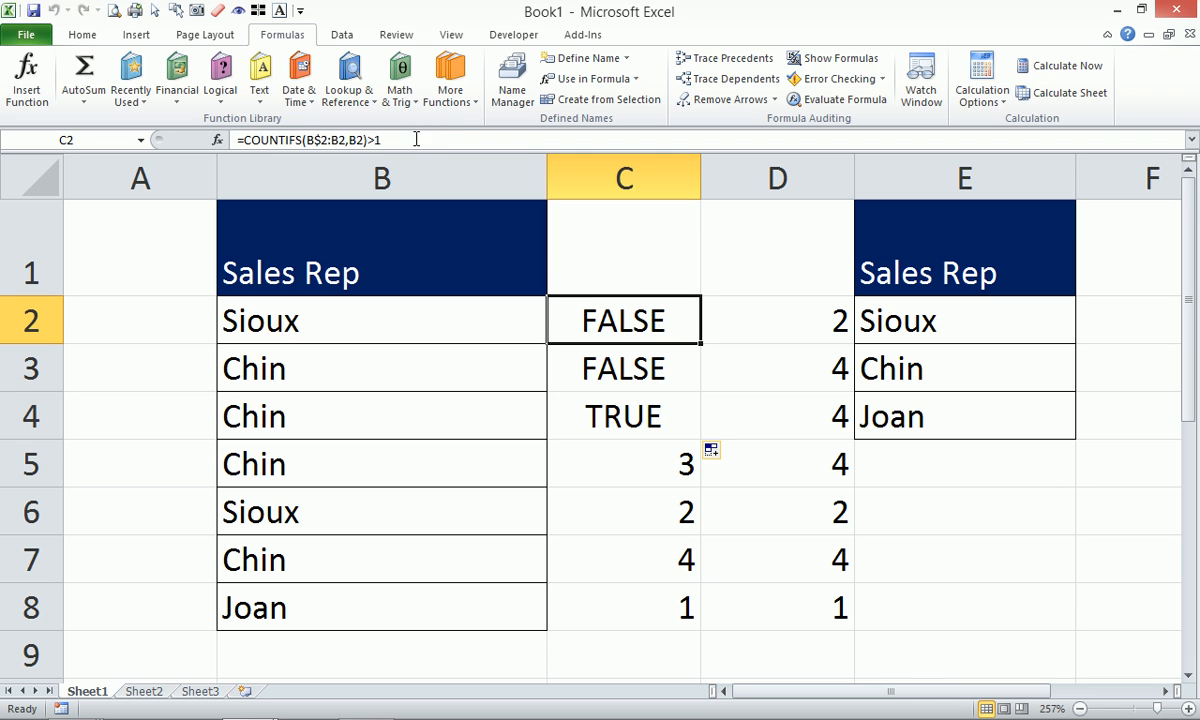
drag(390, 140, 232, 140)
key(ctrl+c)
key(Escape)
Select the sales rep names in B2:B8 for conditional formatting.
drag(430, 308, 399, 614)
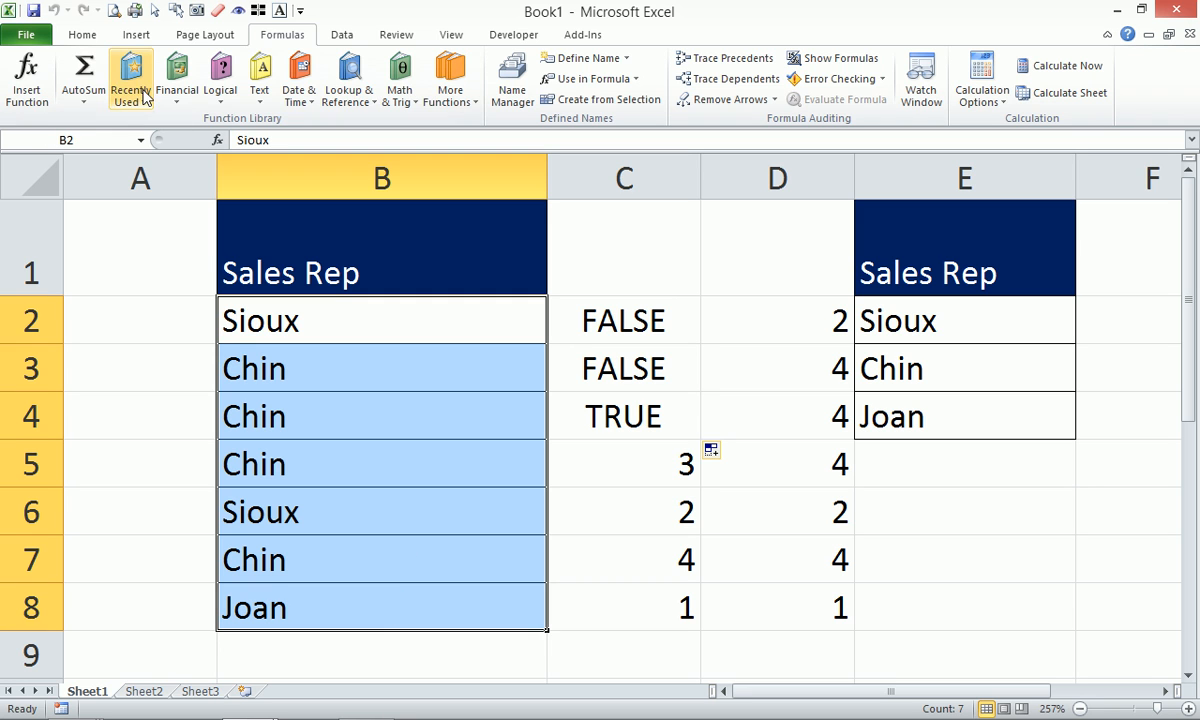
click(82, 35)
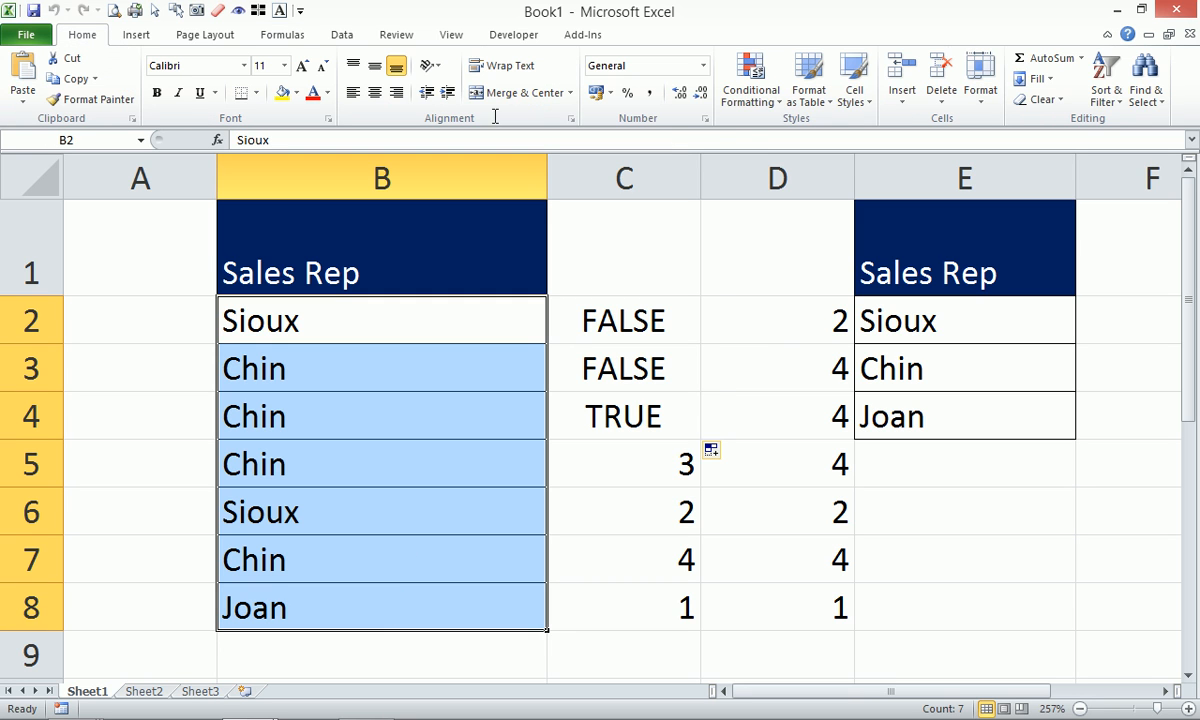
click(753, 95)
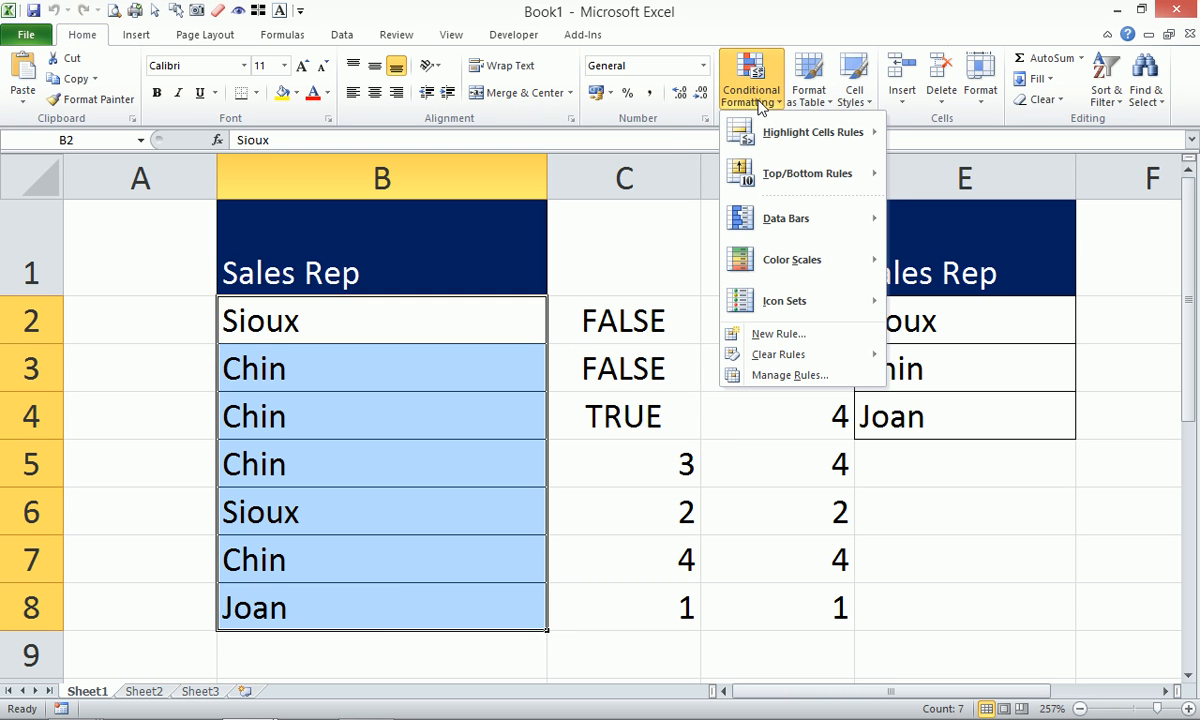
Fill repeat names in B2:B8 yellow using rule =COUNTIFS(B$2:B2,B2)>1, then clear the names.
click(776, 334)
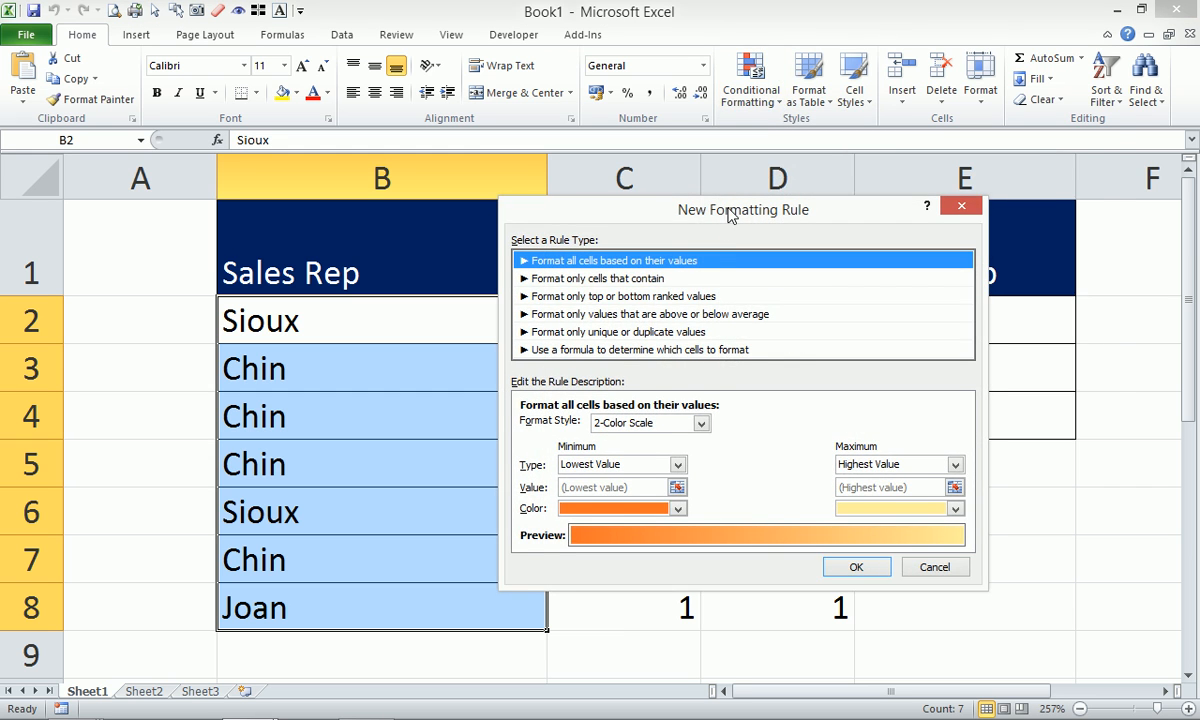
drag(680, 208, 812, 64)
click(808, 206)
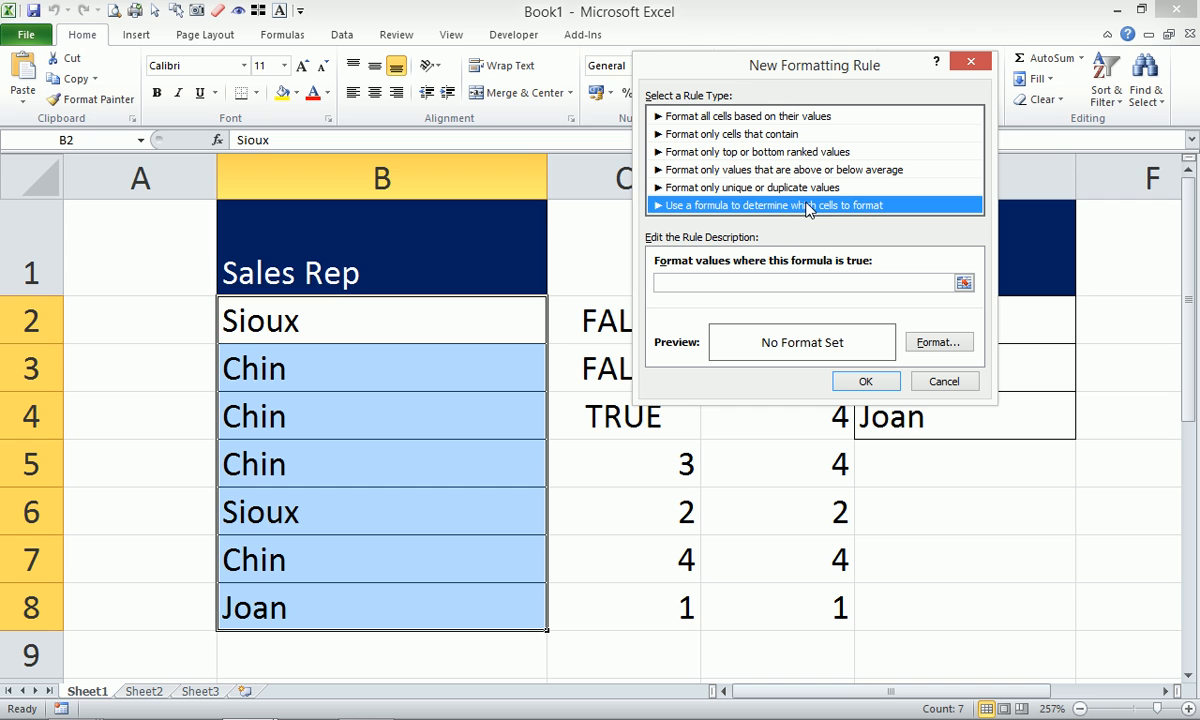
click(731, 283)
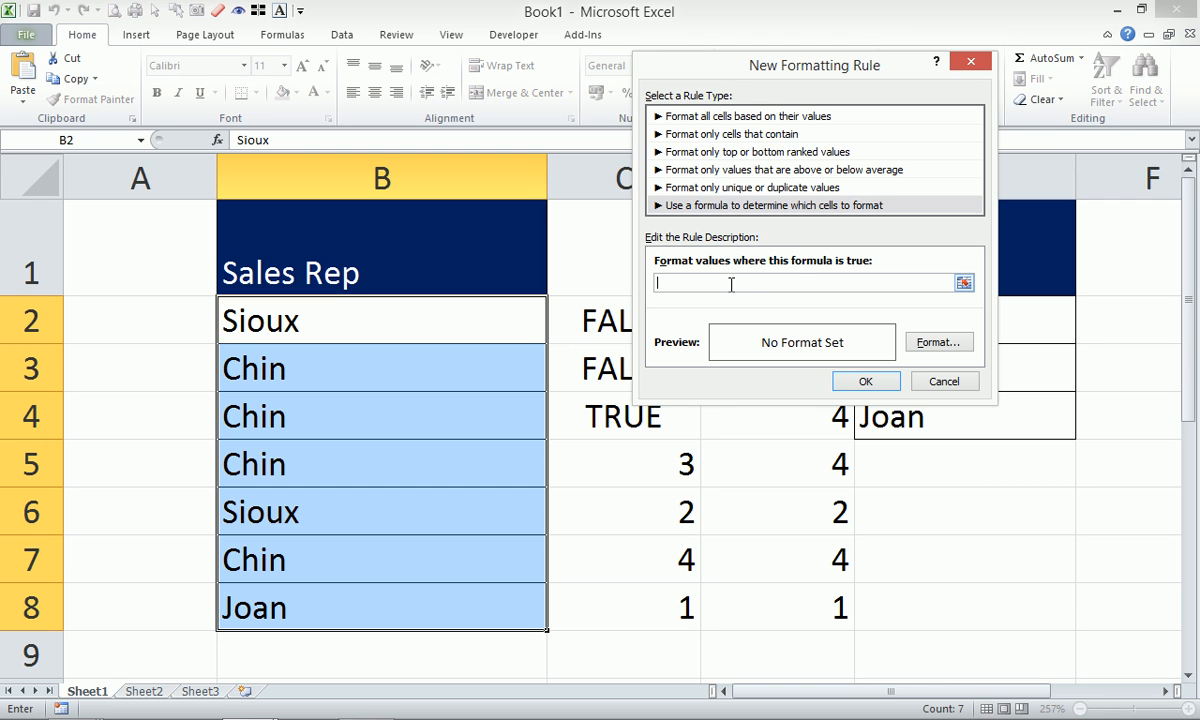
key(ctrl+v)
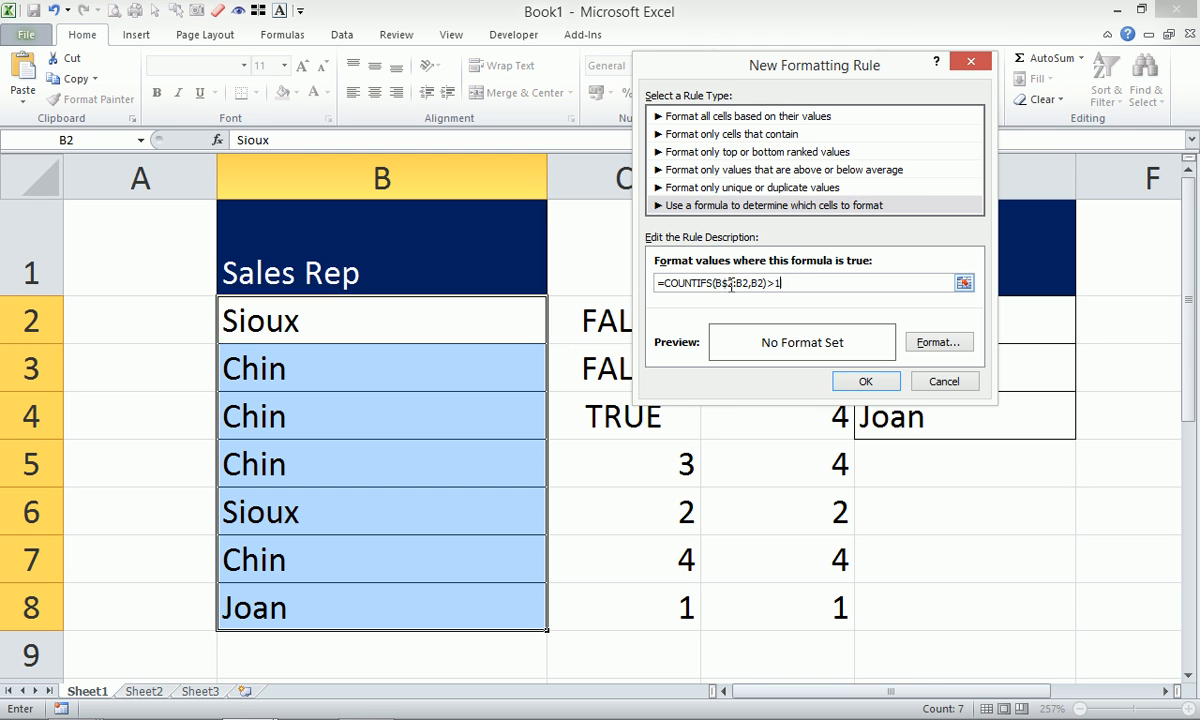
click(941, 344)
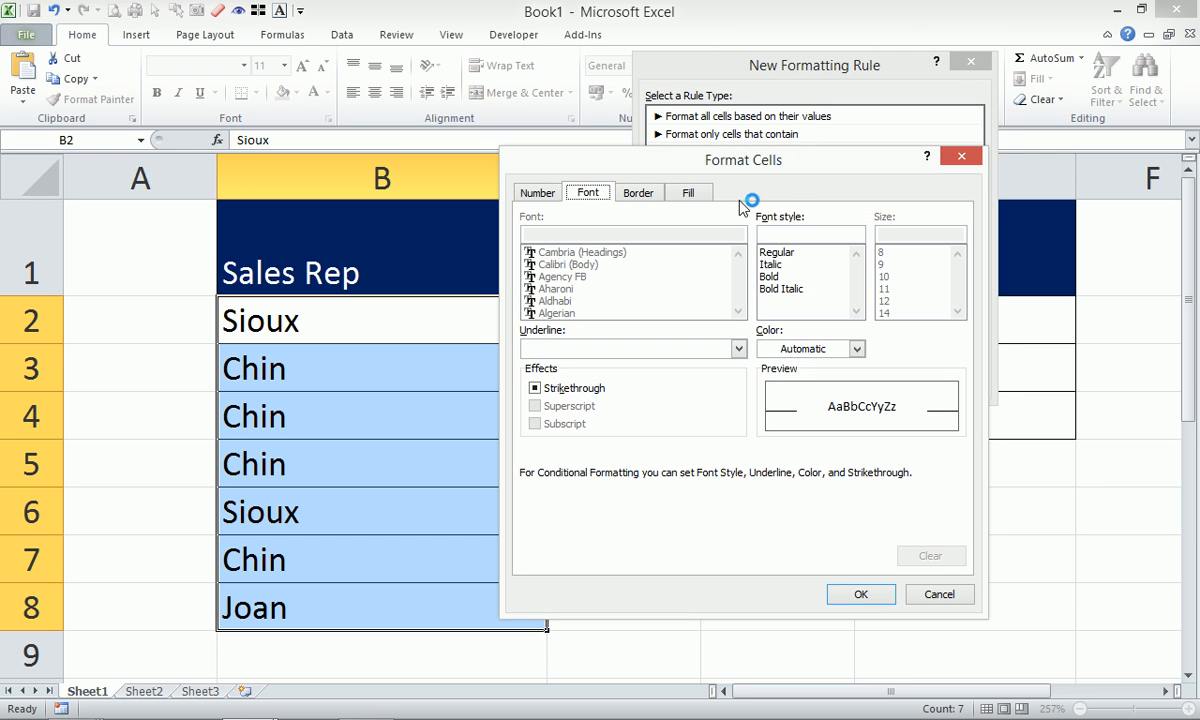
click(689, 194)
click(588, 376)
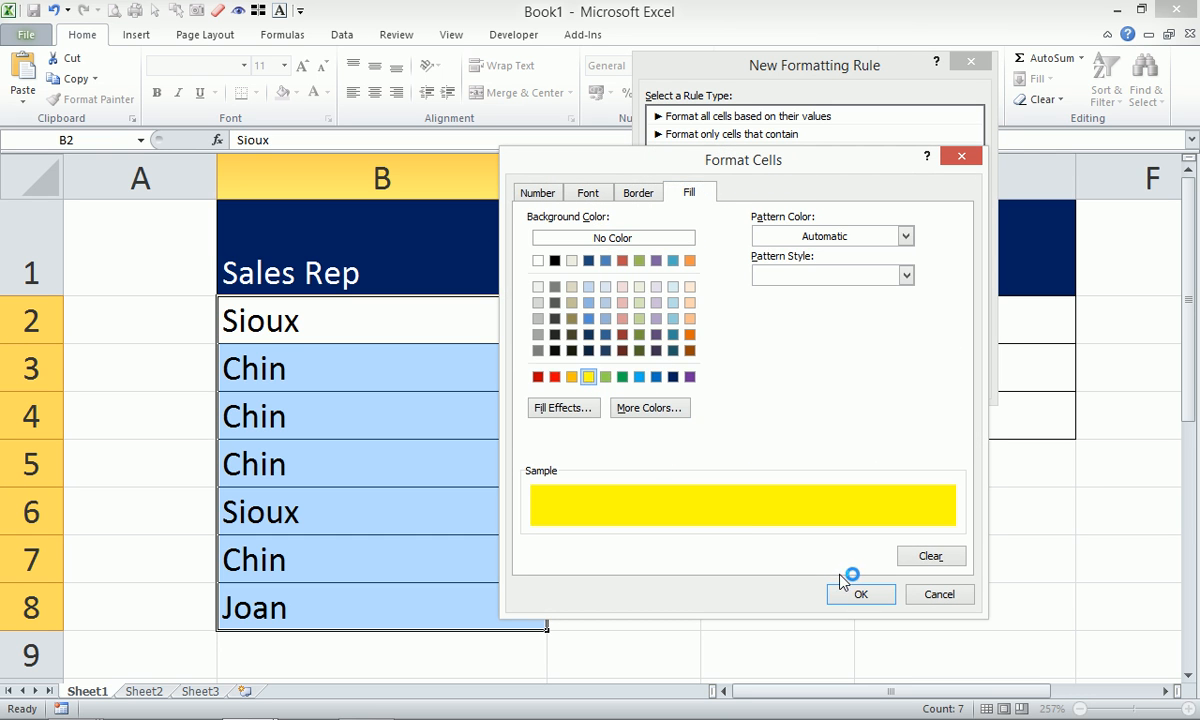
click(858, 596)
click(868, 381)
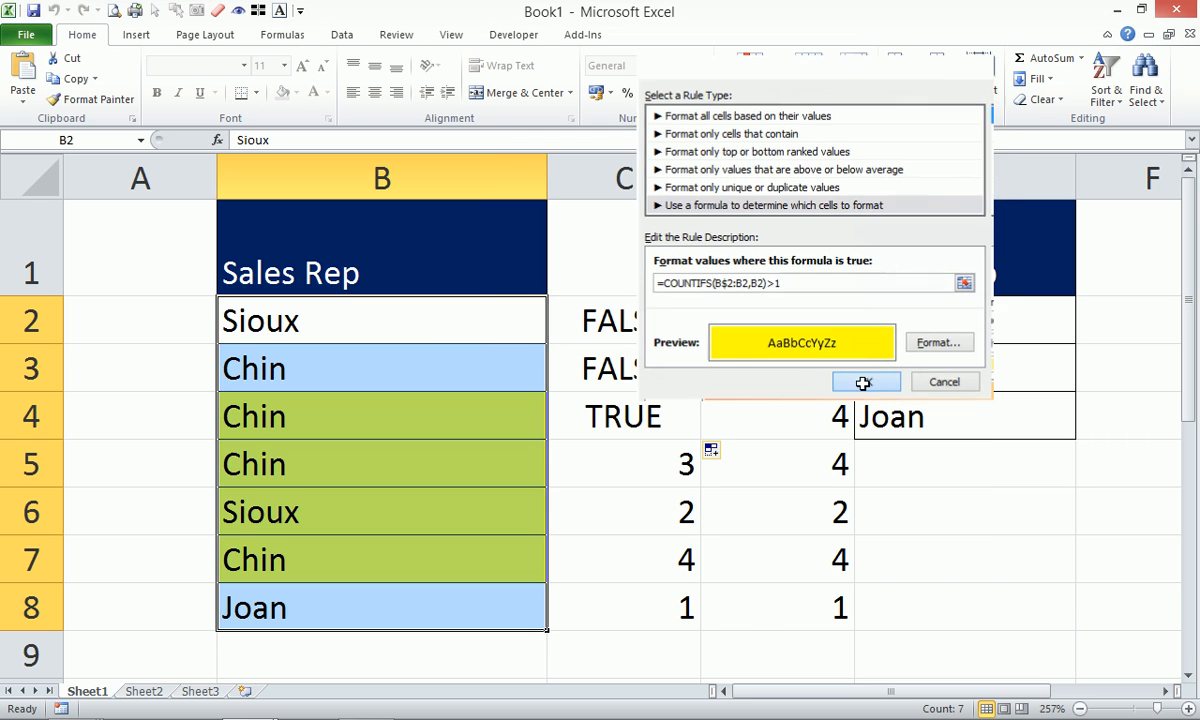
key(Delete)
click(408, 318)
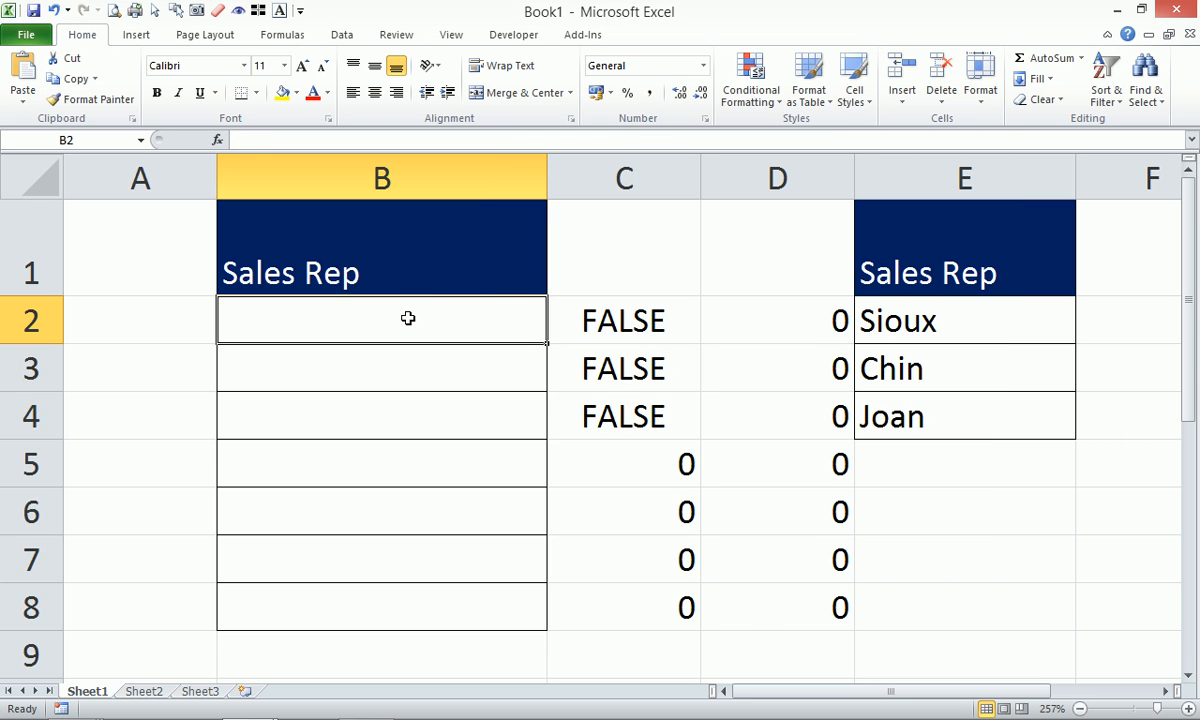
Enter roger, imee, naomi, then roger again in B2:B5.
text(roger)
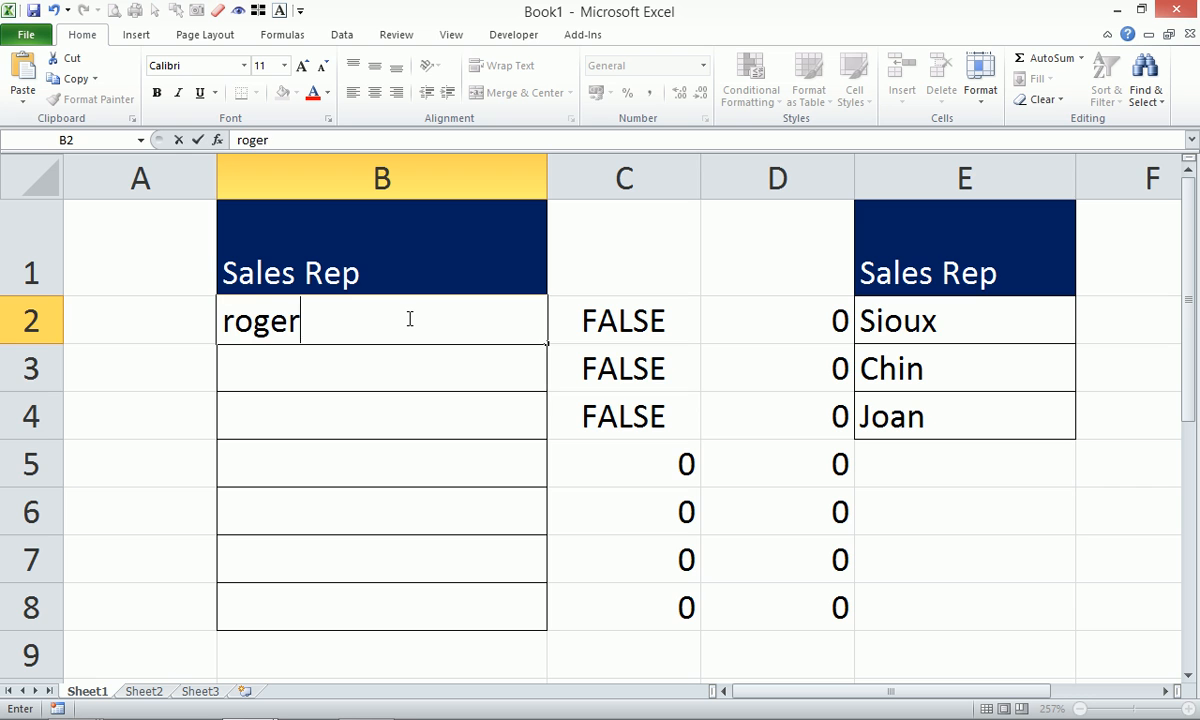
key(Return)
text(imee)
key(Return)
text(naomi)
key(Return)
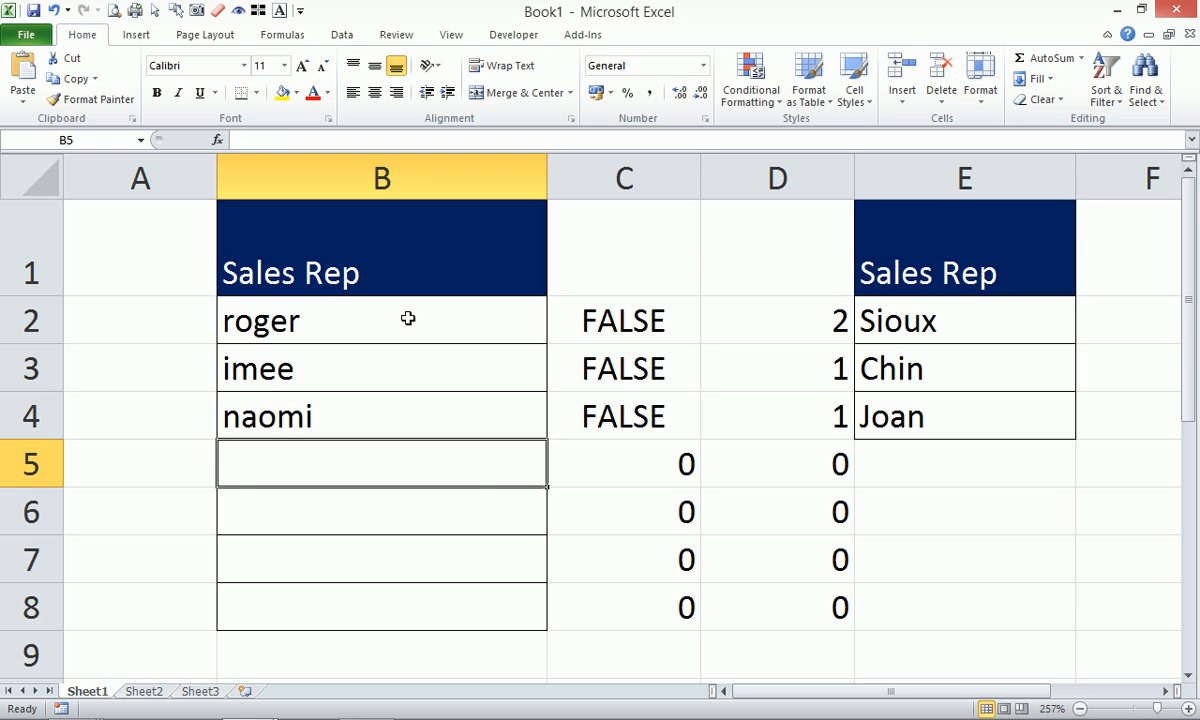
text(roger)
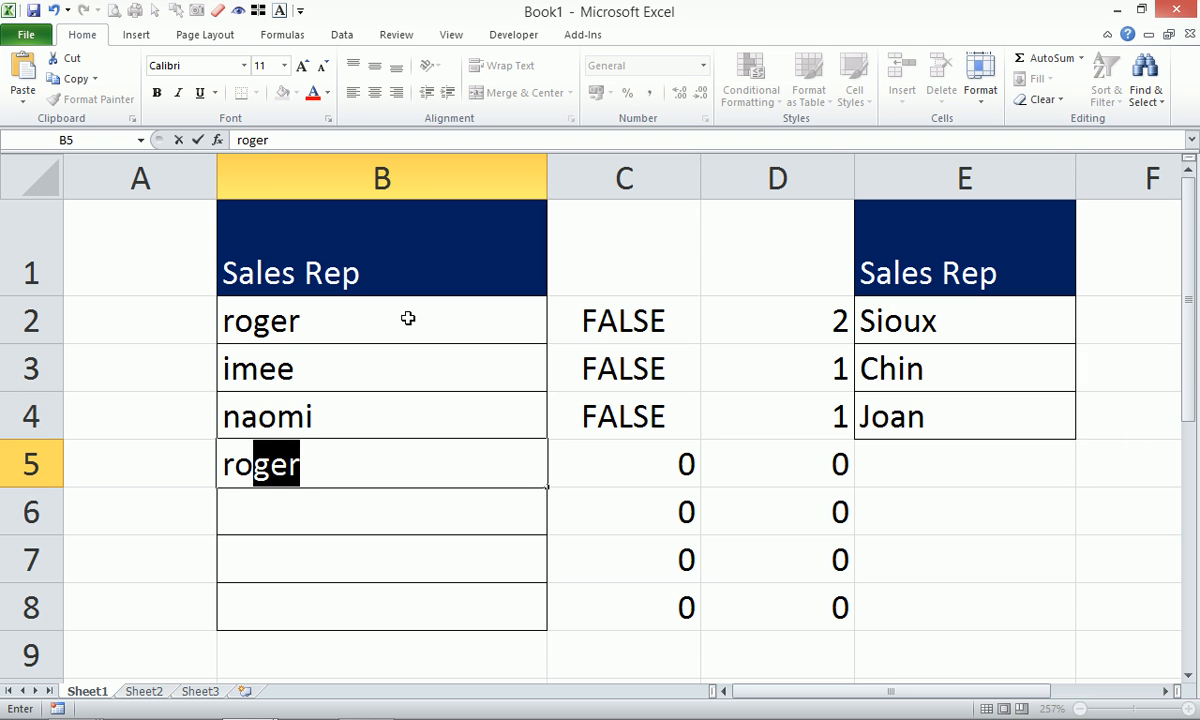
key(Return)
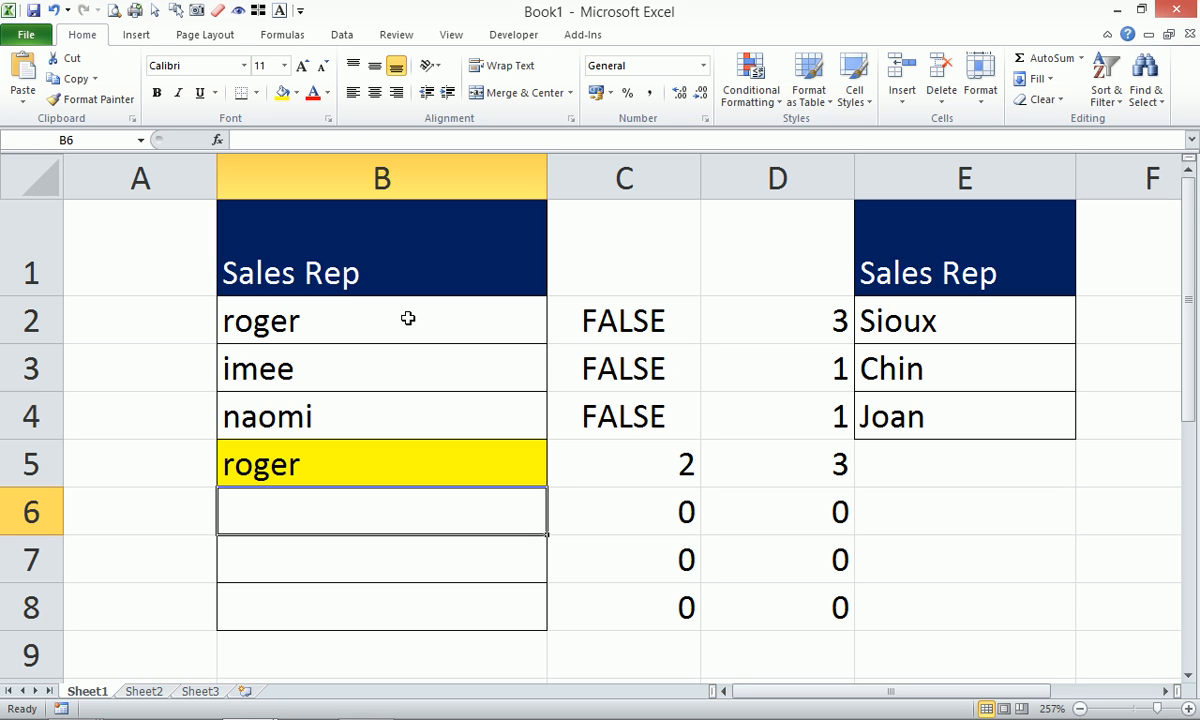
click(645, 313)
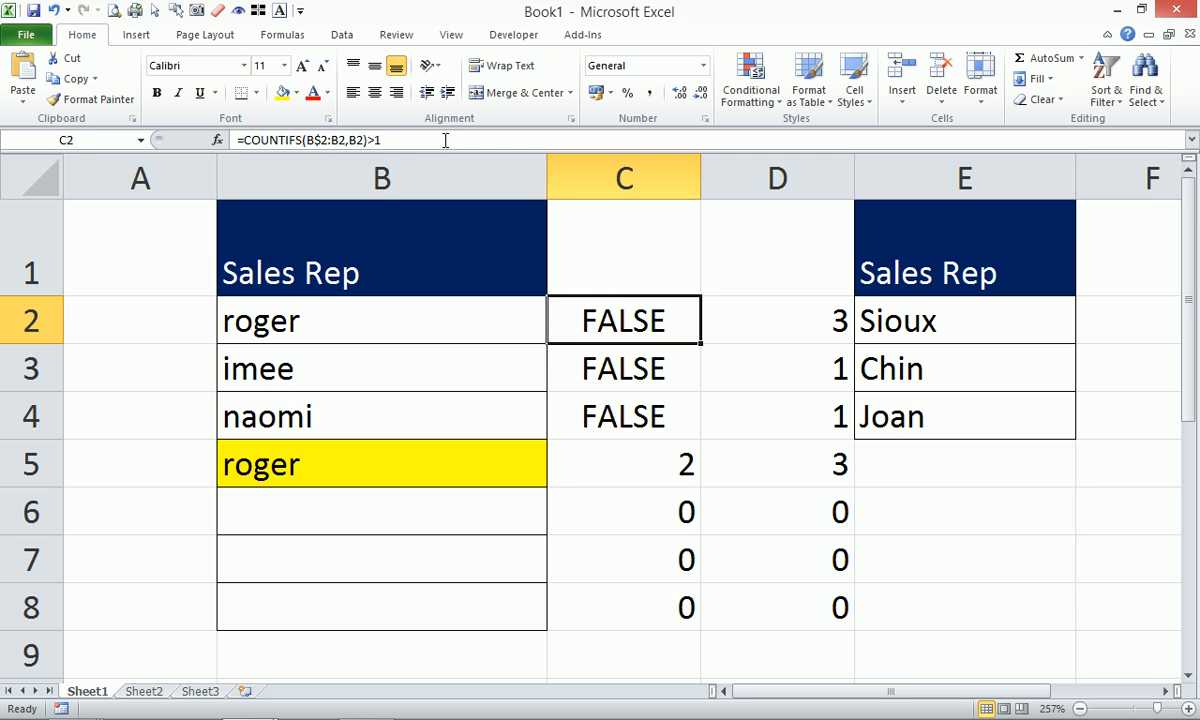
drag(417, 139, 232, 118)
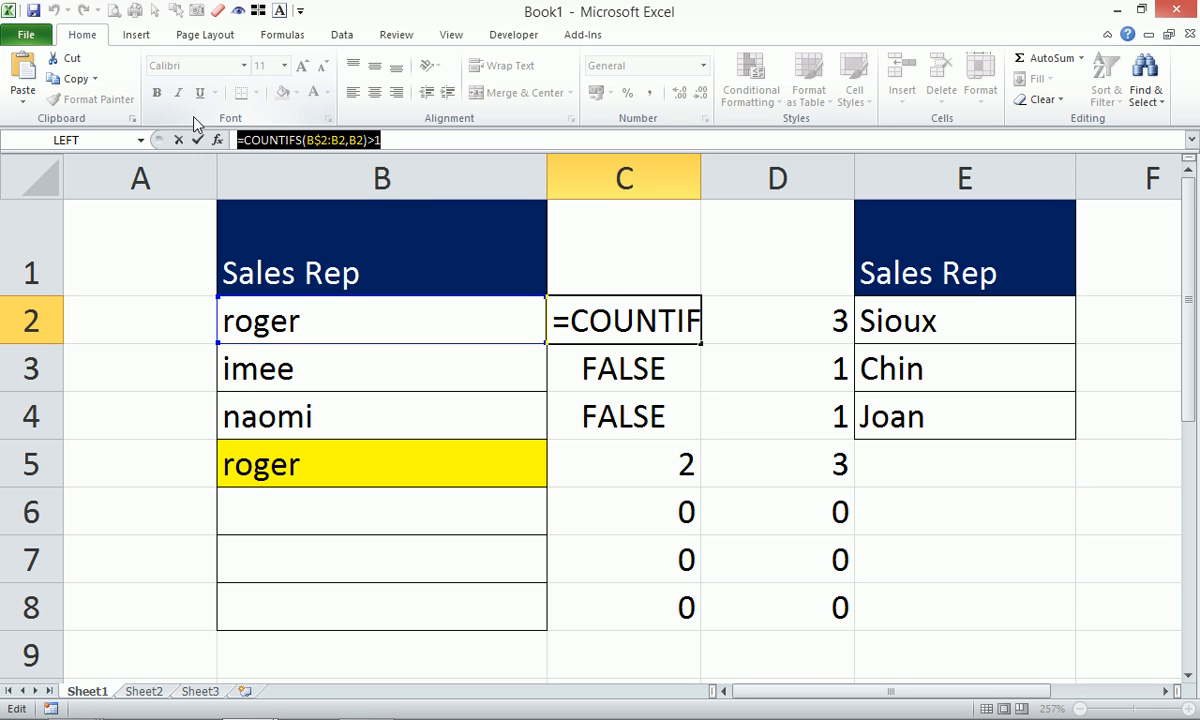
key(Escape)
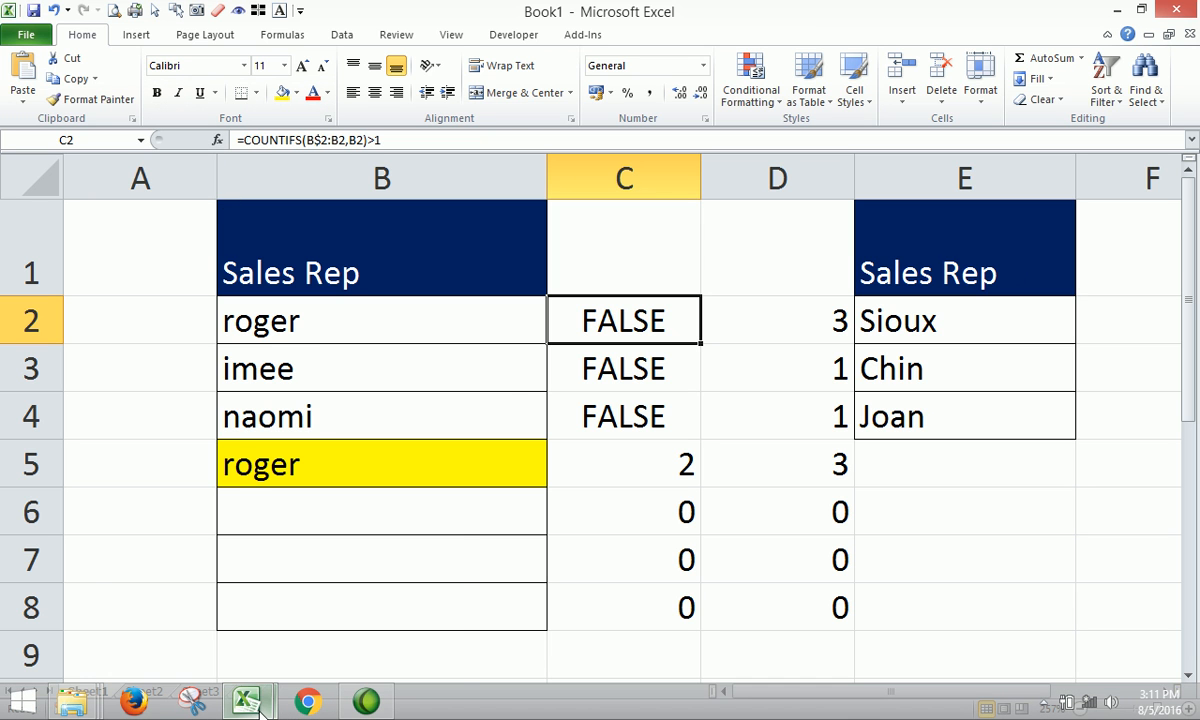
Glance at the Intermediate workbook, then return to Book1 and re-commit C2's formula.
click(258, 708)
click(148, 605)
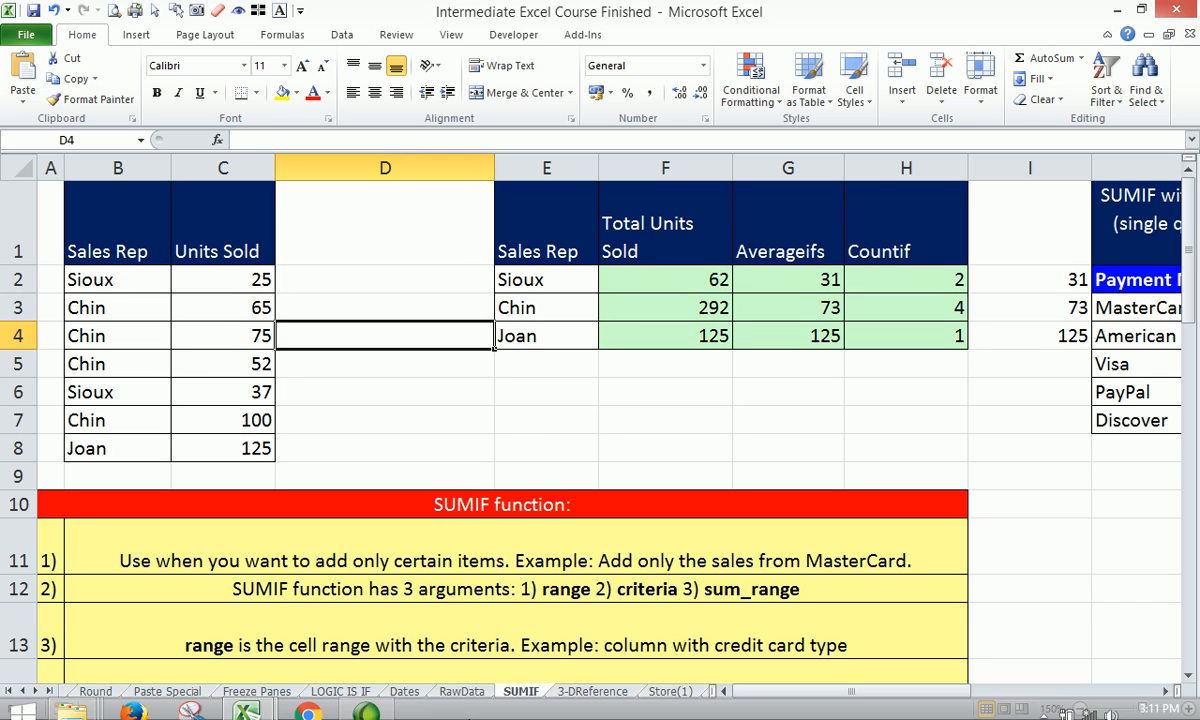
mouse_move(245, 700)
click(315, 622)
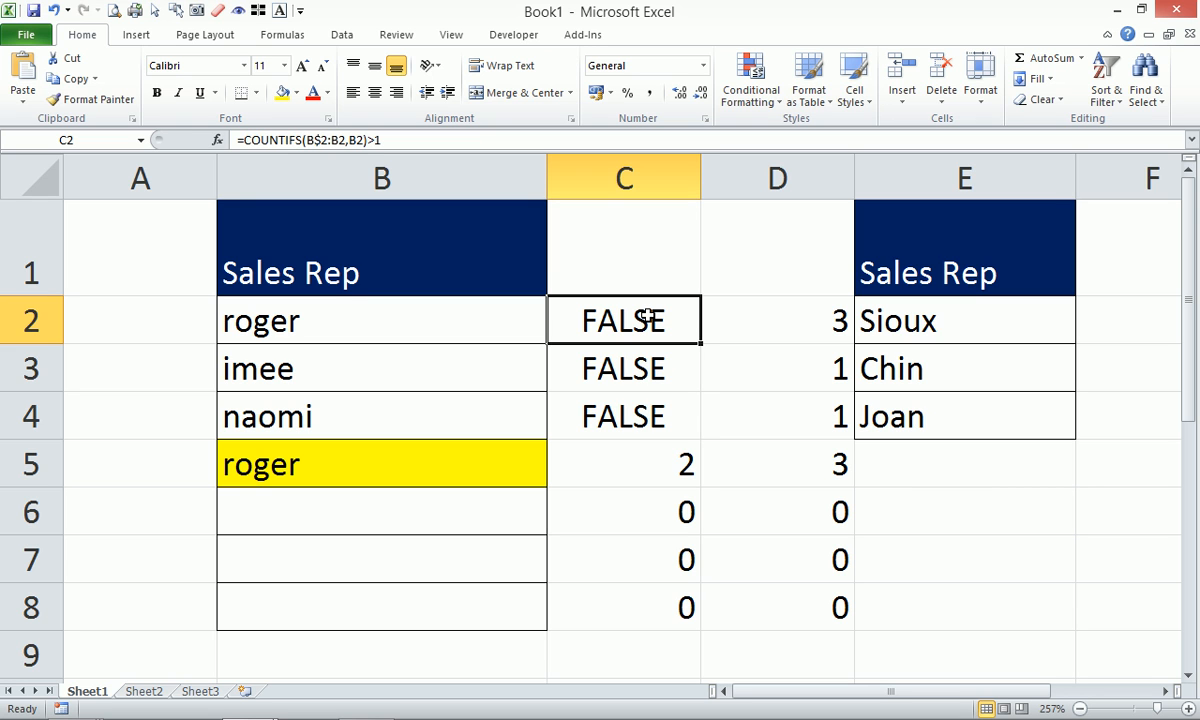
click(333, 139)
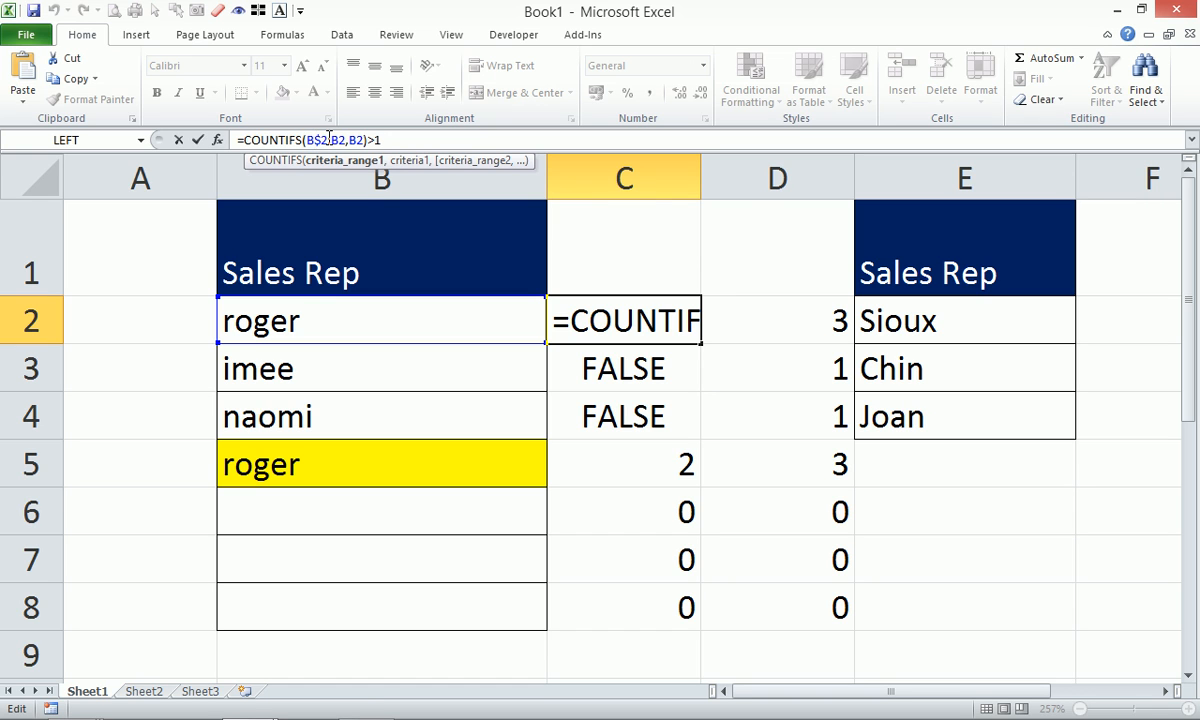
key(ctrl+Return)
Switch to the Intermediate Excel Course Finished workbook's 3-DReference sheet.
mouse_move(324, 679)
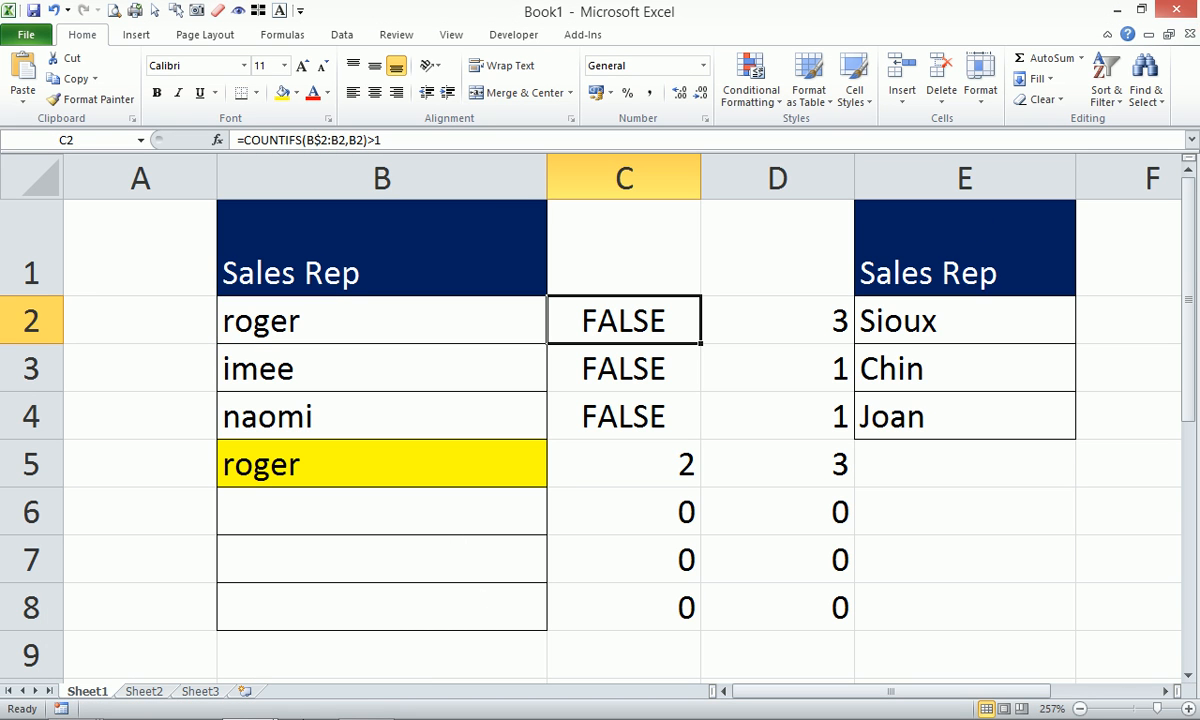
mouse_move(308, 705)
mouse_move(246, 702)
click(201, 637)
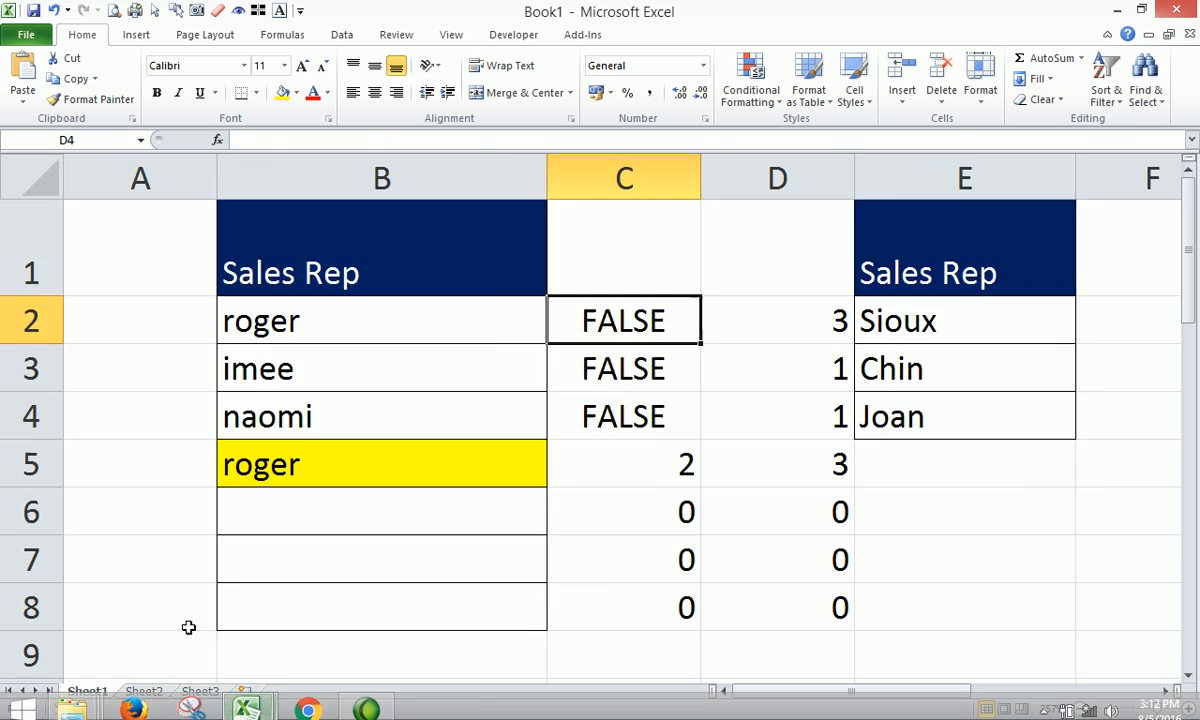
key(ctrl+Page_Down)
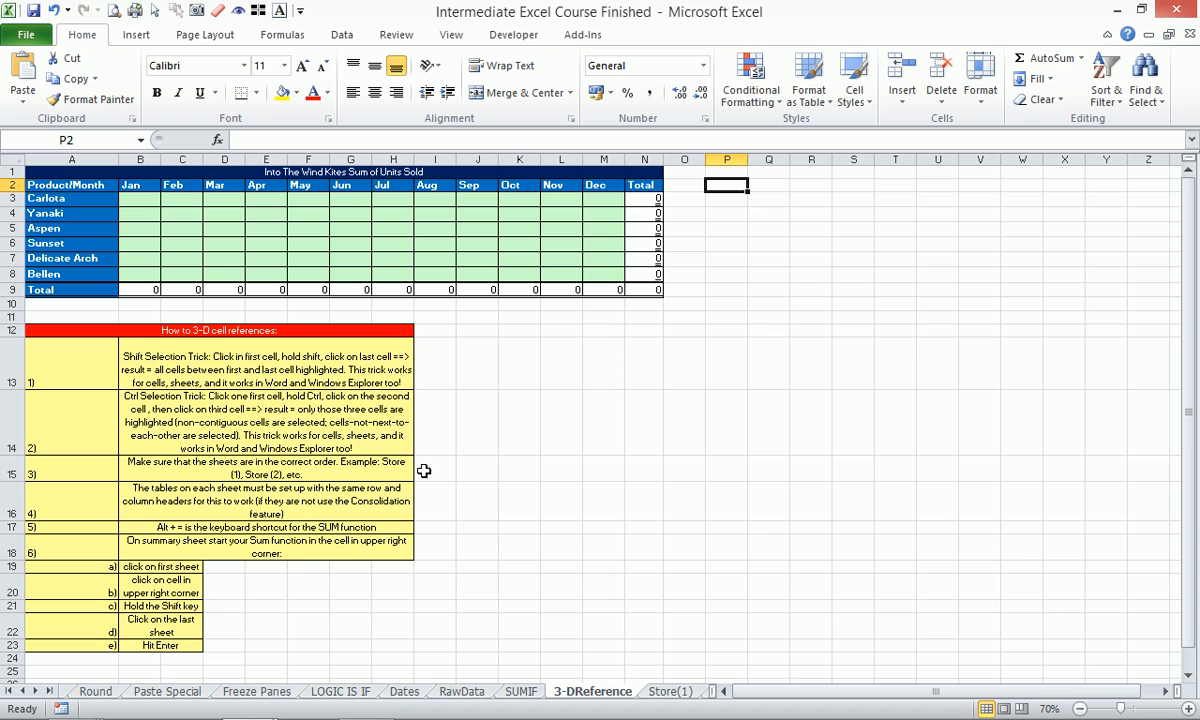
Group sheets Store(1) through Store(5) and zoom to fit their sales table A1:N10.
click(35, 691)
click(35, 691)
click(35, 691)
click(35, 691)
click(35, 691)
click(35, 691)
click(247, 692)
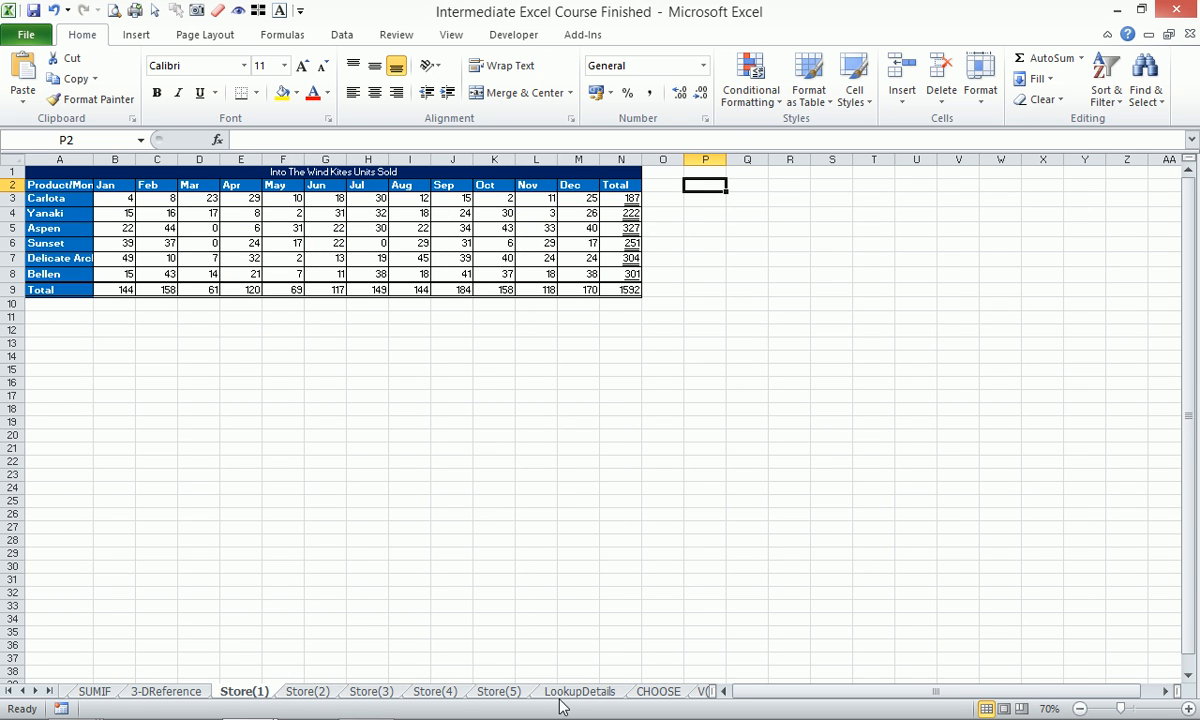
shift+click(498, 691)
drag(56, 174, 629, 300)
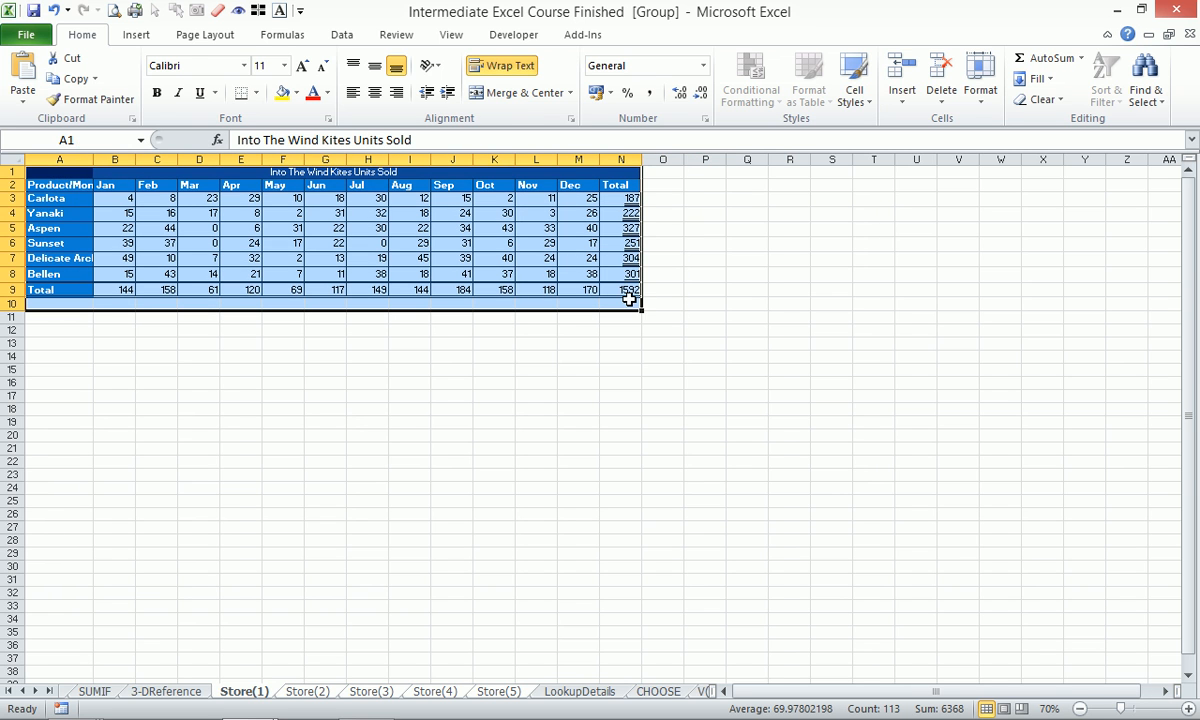
key(alt+w)
key(g)
Ungroup the store sheets and review each Store(1)–Store(5) sales table in turn.
click(520, 501)
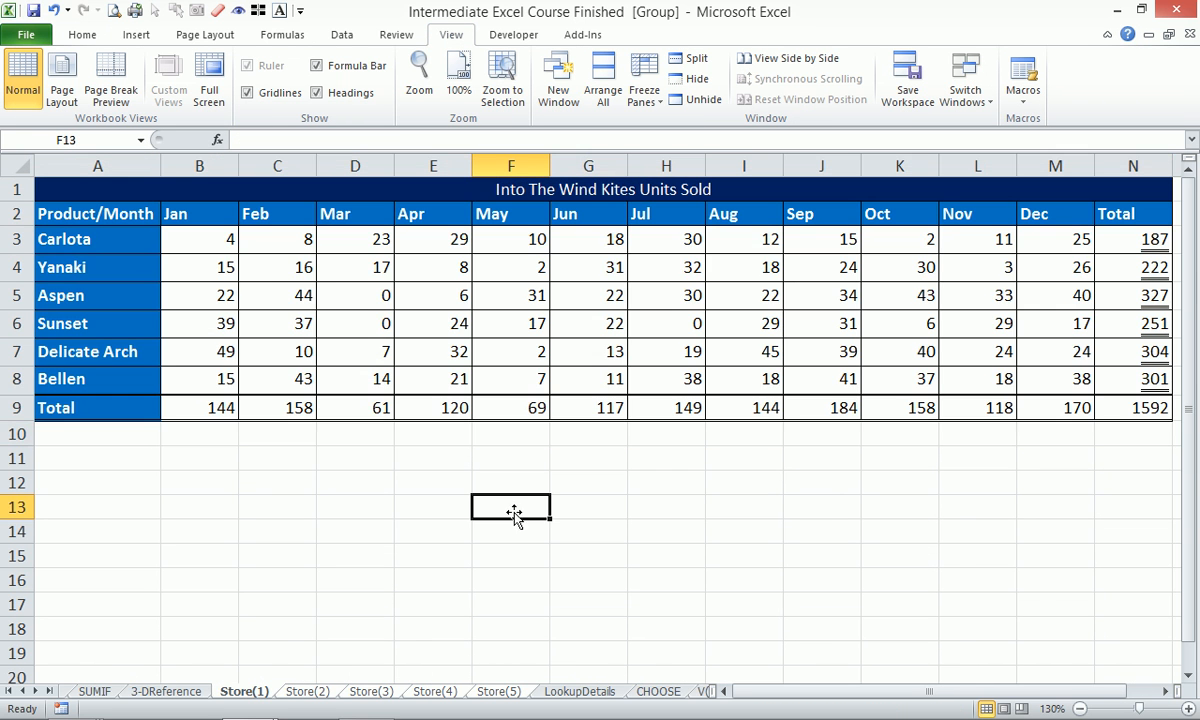
click(170, 691)
click(240, 698)
click(308, 695)
click(370, 695)
click(420, 692)
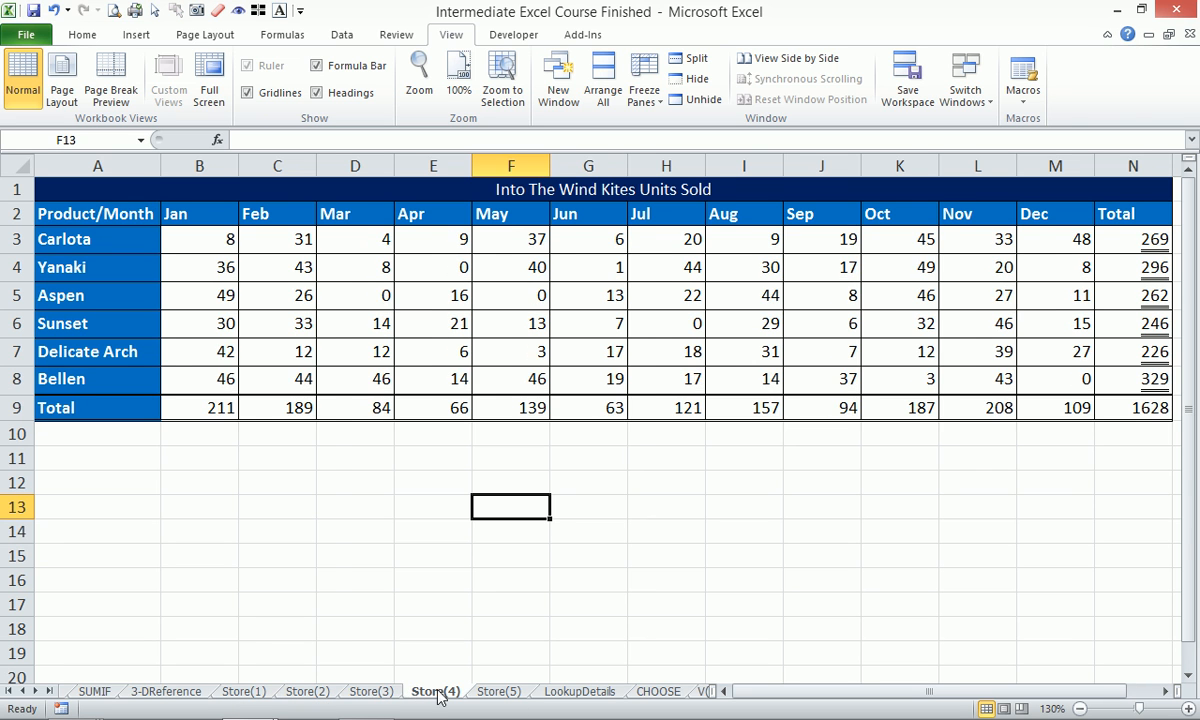
click(488, 692)
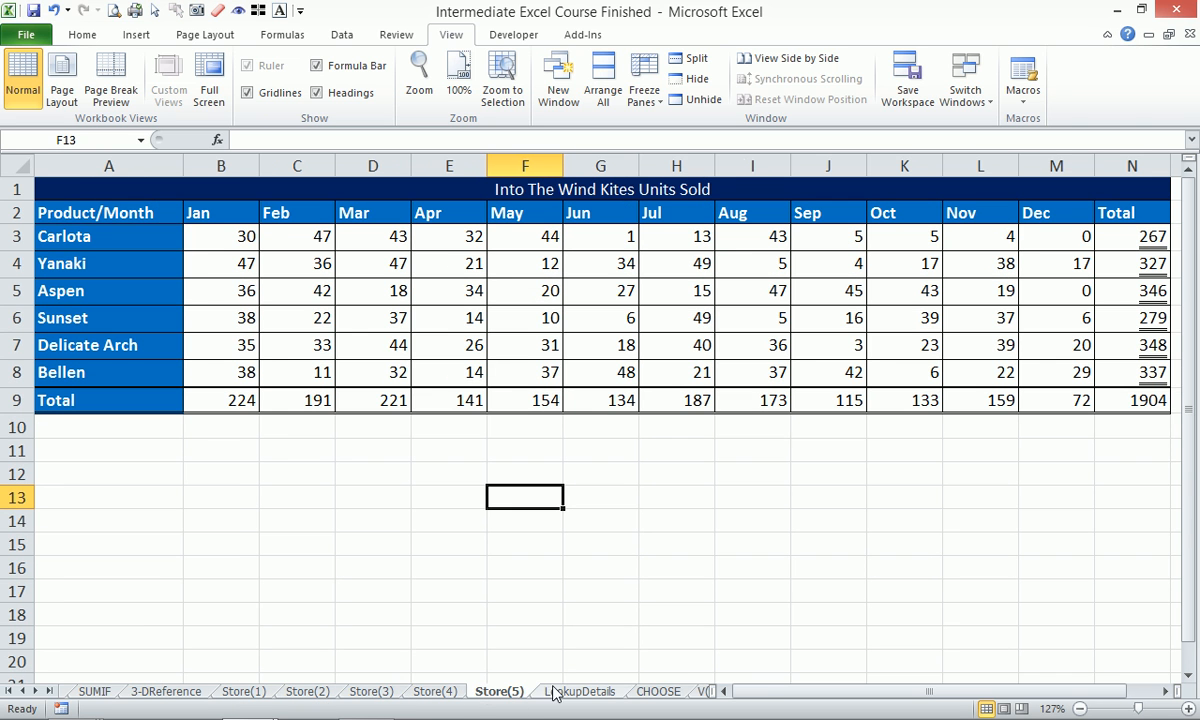
click(427, 692)
click(365, 692)
click(305, 694)
click(244, 692)
Return to 3-DReference and select its summary table for zooming to selection.
click(166, 691)
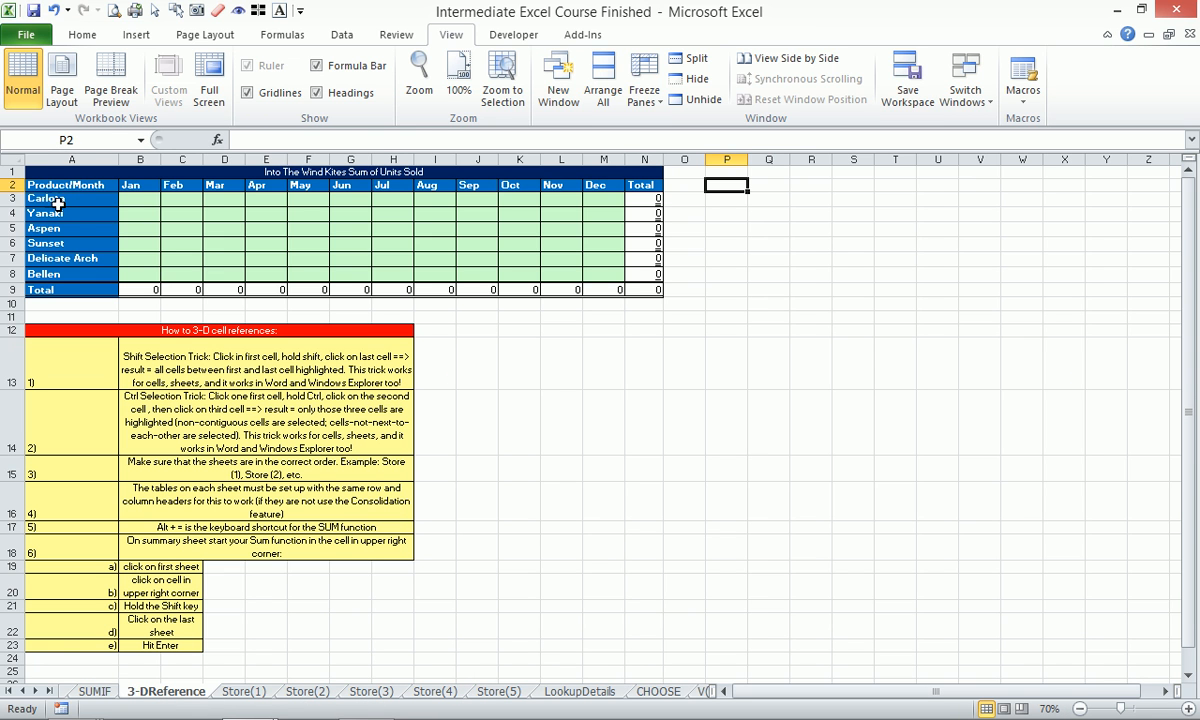
drag(46, 170, 667, 303)
key(alt)
Fit the summary table to the window and start B3's formula with ='Store(1)'!B3+.
key(g)
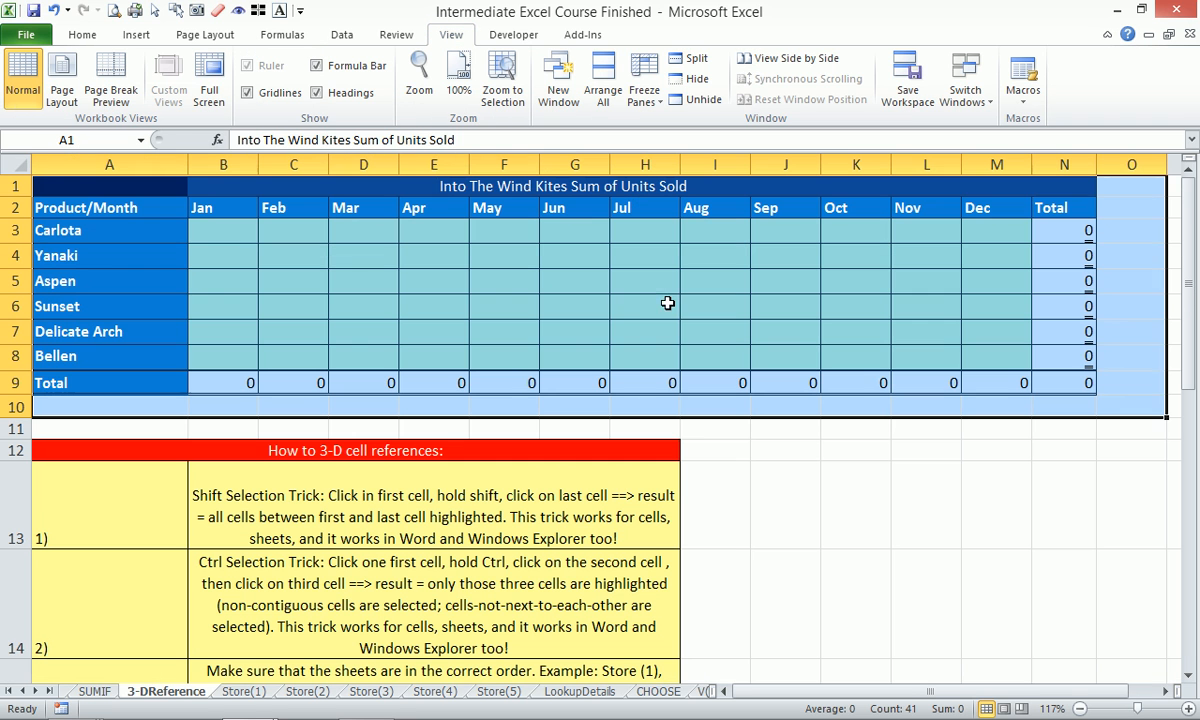
click(243, 239)
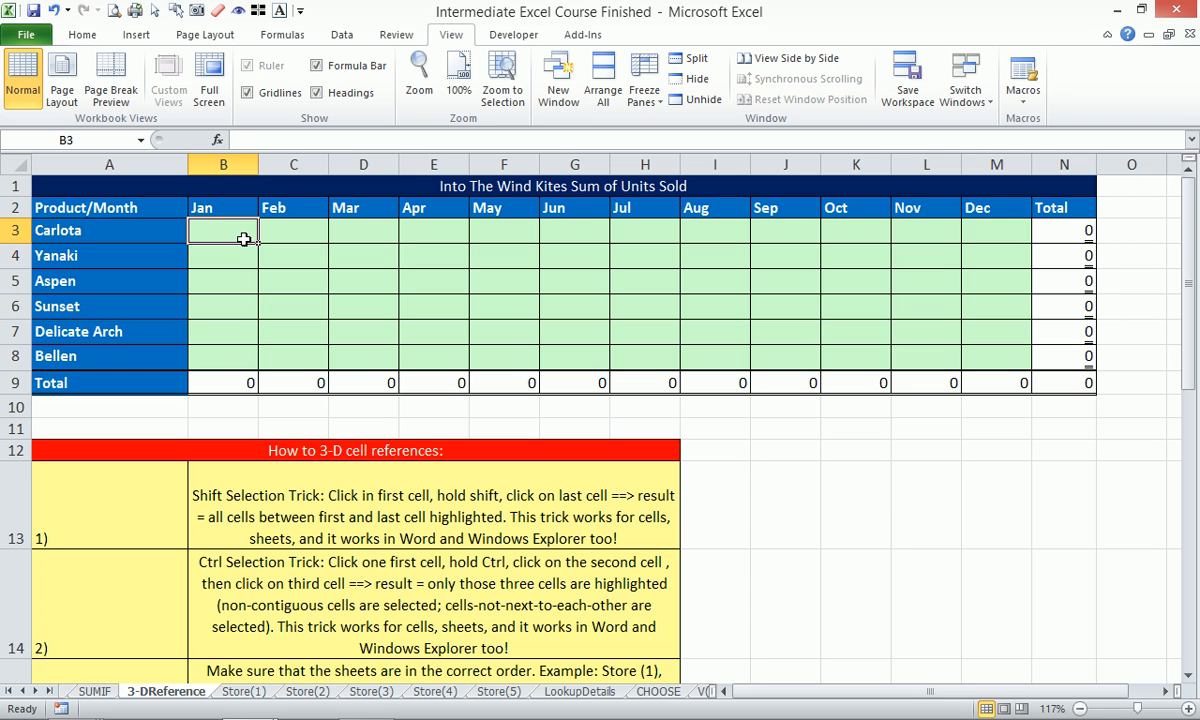
text(=)
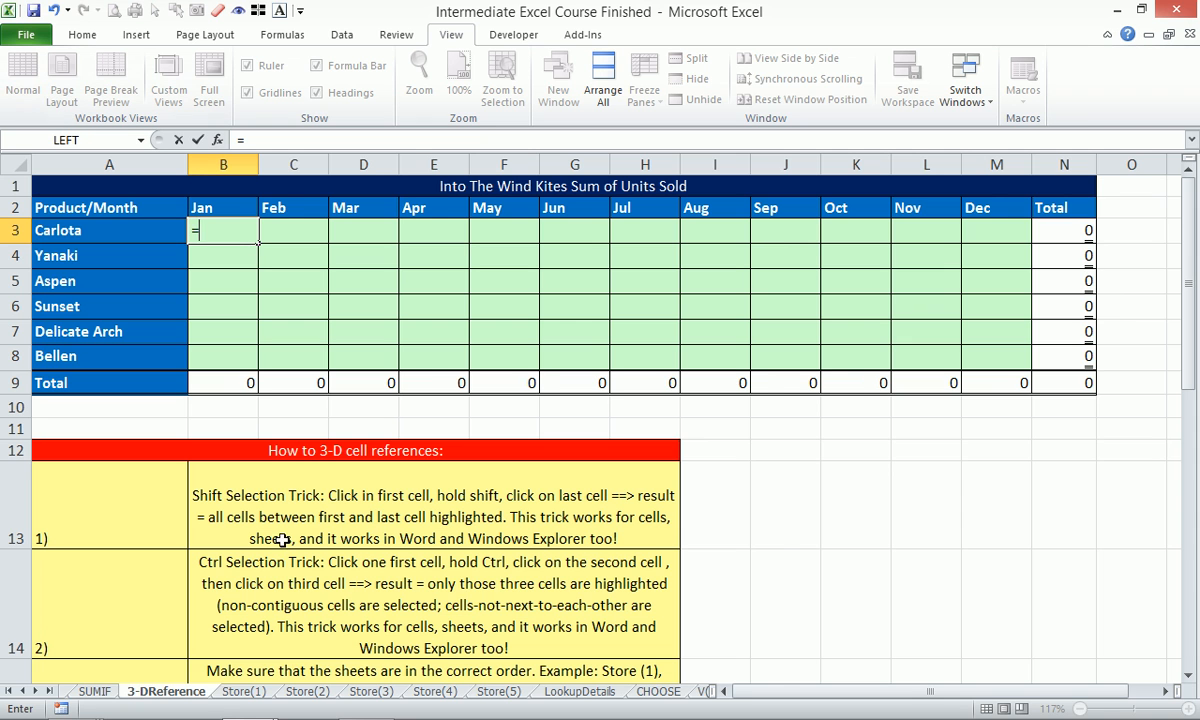
click(248, 691)
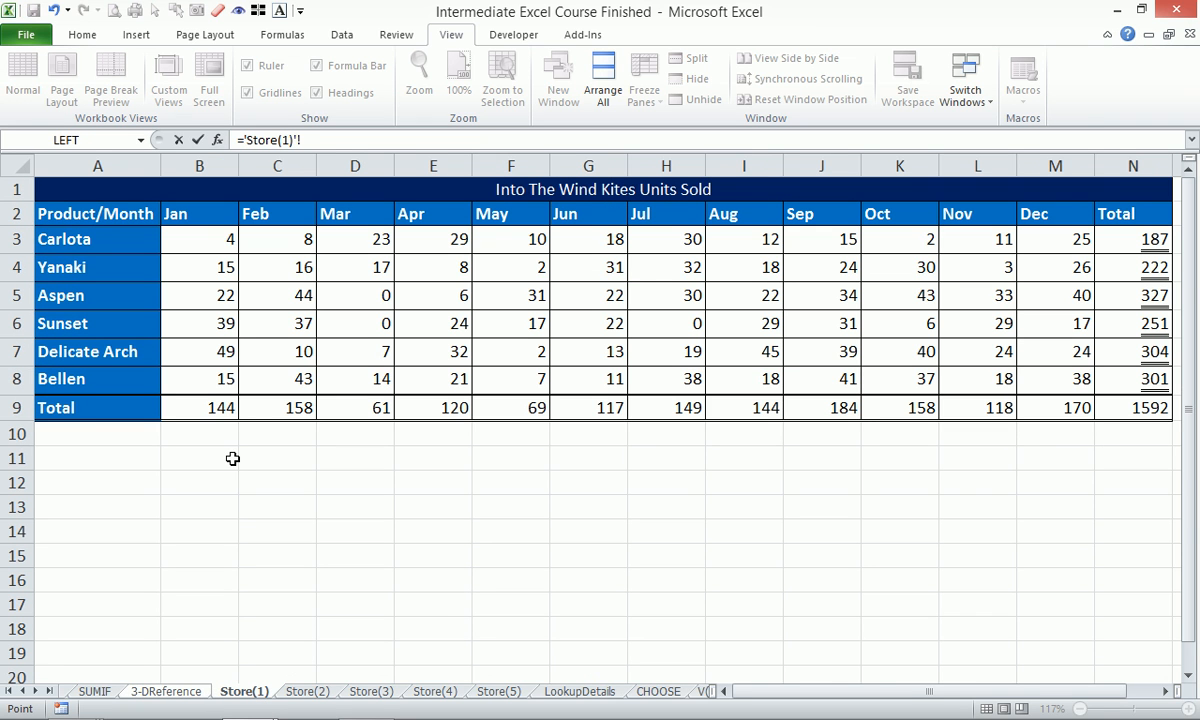
click(231, 243)
text(+)
Add B3 from Store(2), Store(3), Store(4) and Store(5) to the formula and commit it.
click(303, 691)
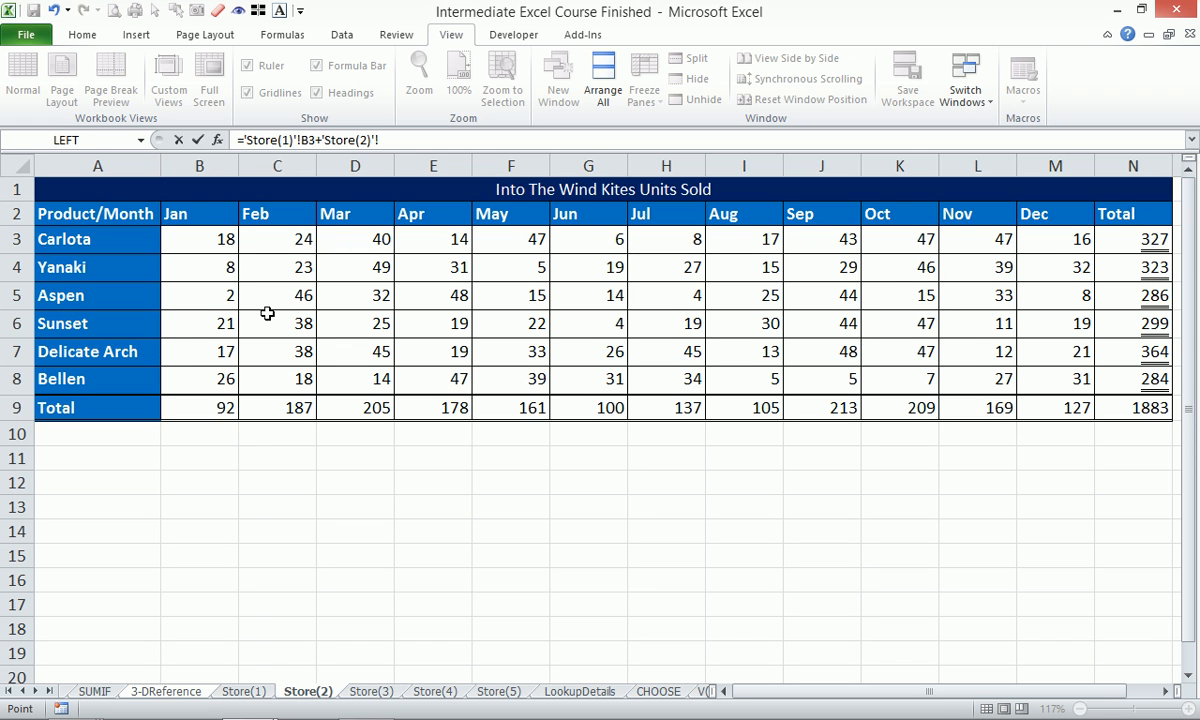
click(215, 239)
text(+)
click(370, 691)
click(214, 239)
text(+'Store(3)'!B3+)
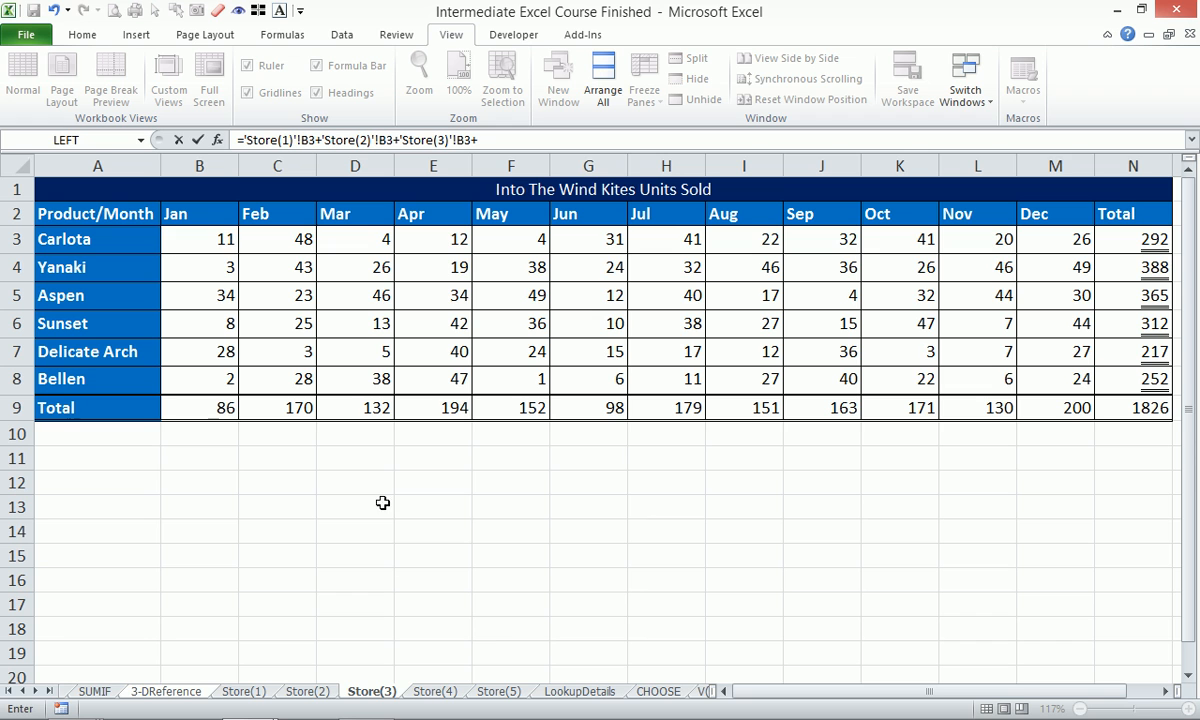
click(432, 691)
click(226, 243)
text(+)
click(493, 692)
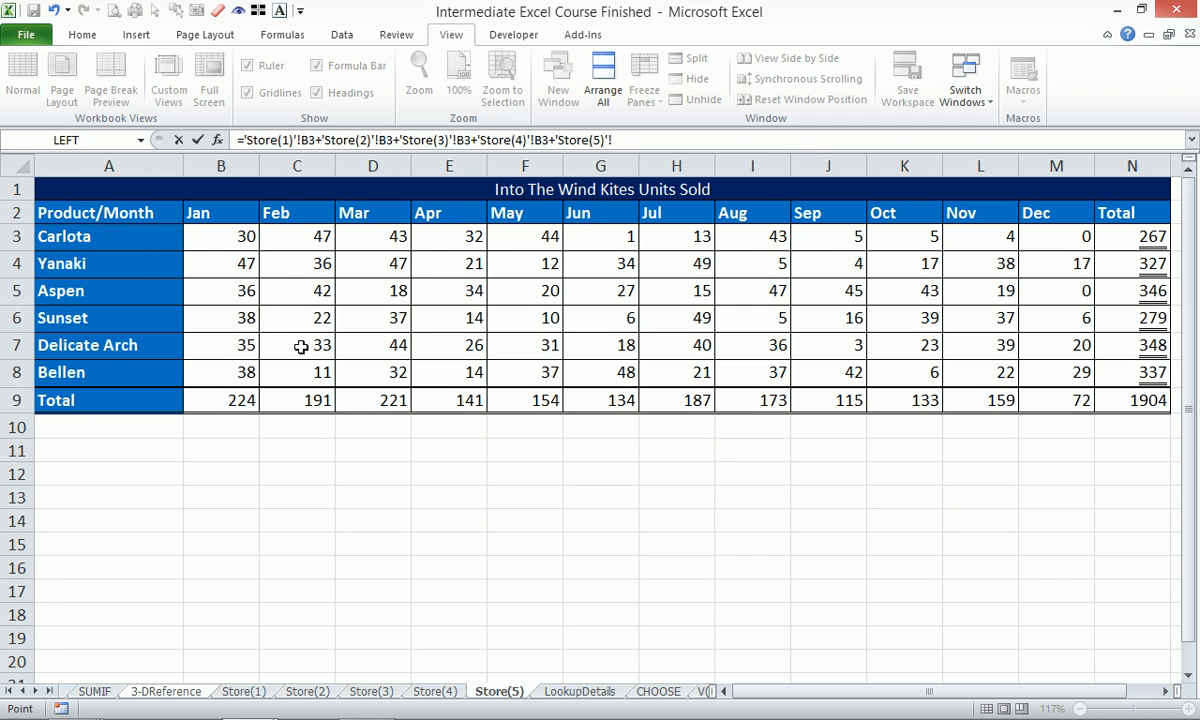
click(223, 236)
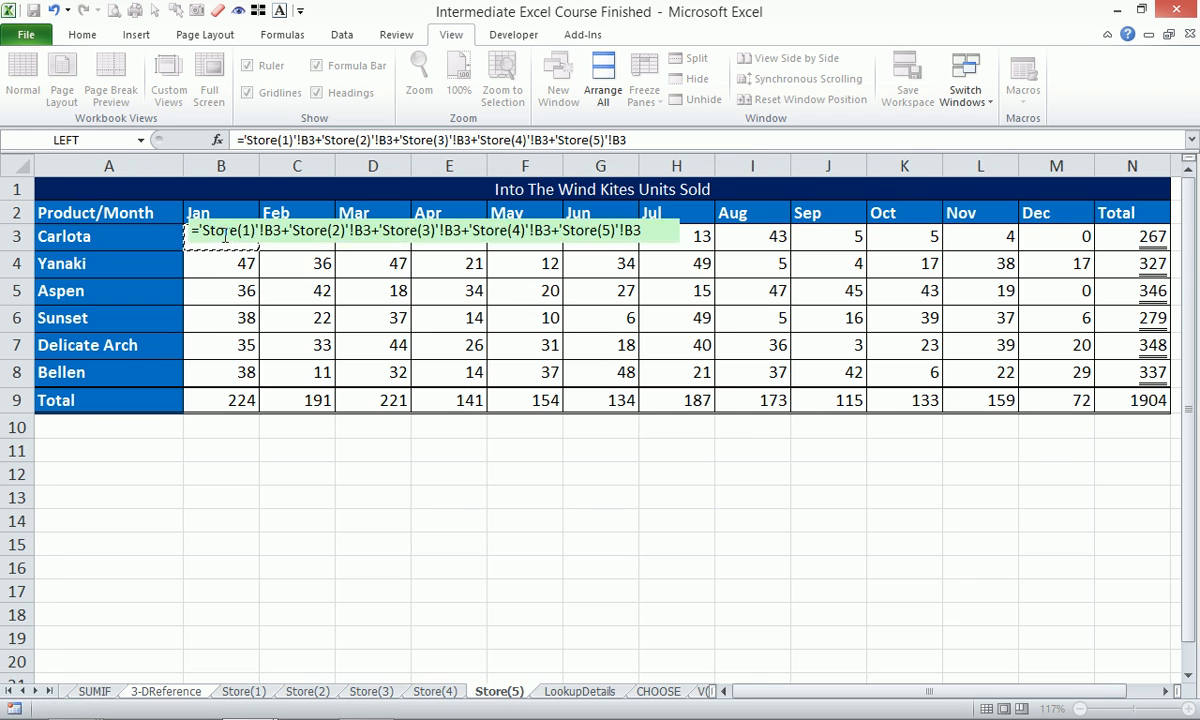
key(Return)
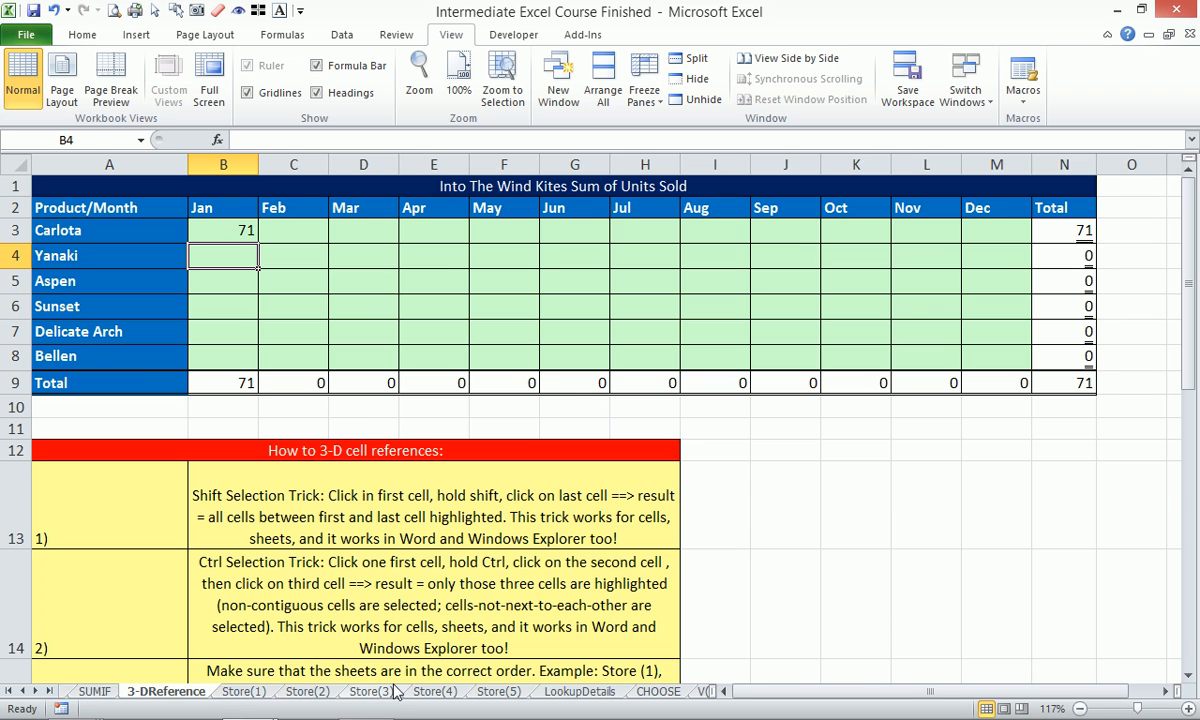
Copy the Store(3) sheet as a new Store(6) sheet.
click(371, 691)
drag(388, 697, 410, 690)
click(166, 691)
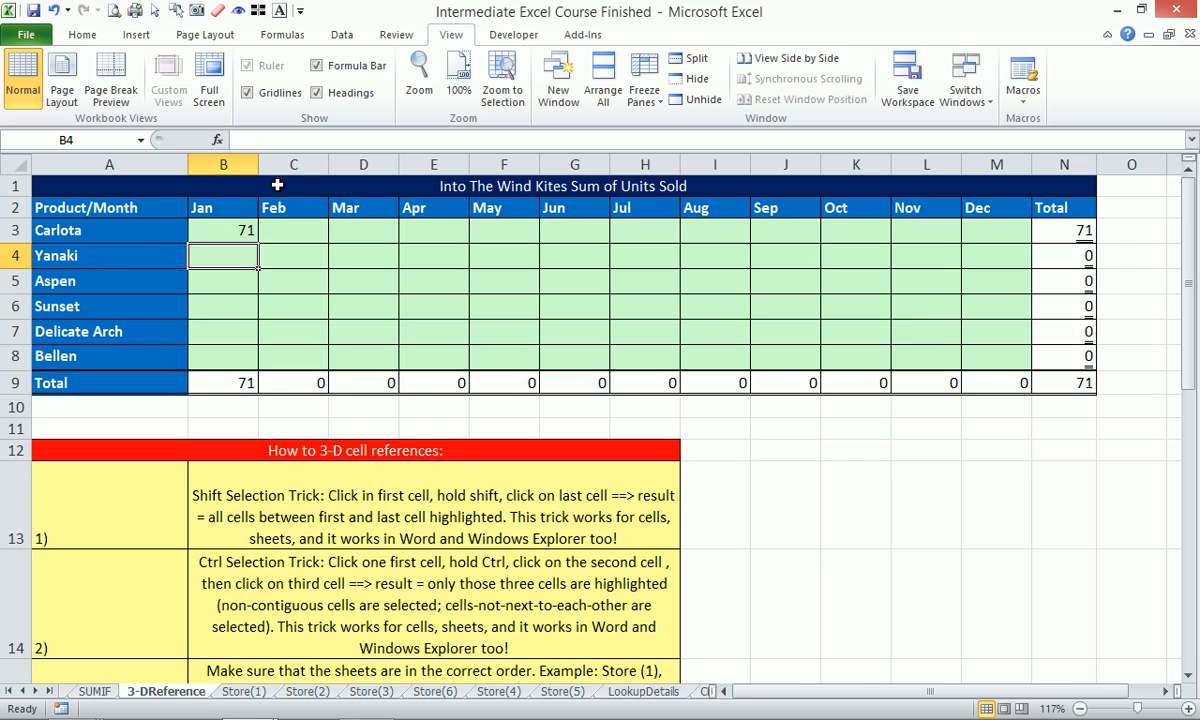
Extend B3's formula with +'Store(6)'!B3, then clear cell B3 so totals return to 0.
click(218, 231)
key(F2)
key(BackSpace)
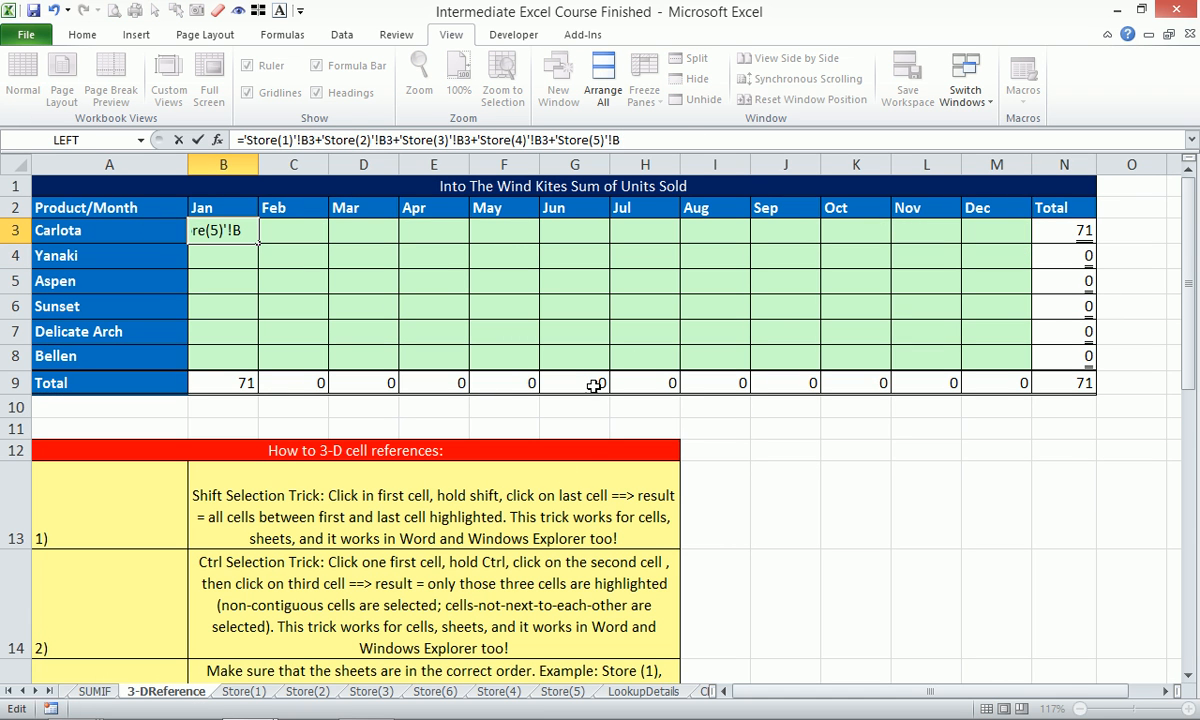
text(3+)
click(435, 691)
click(216, 240)
key(Return)
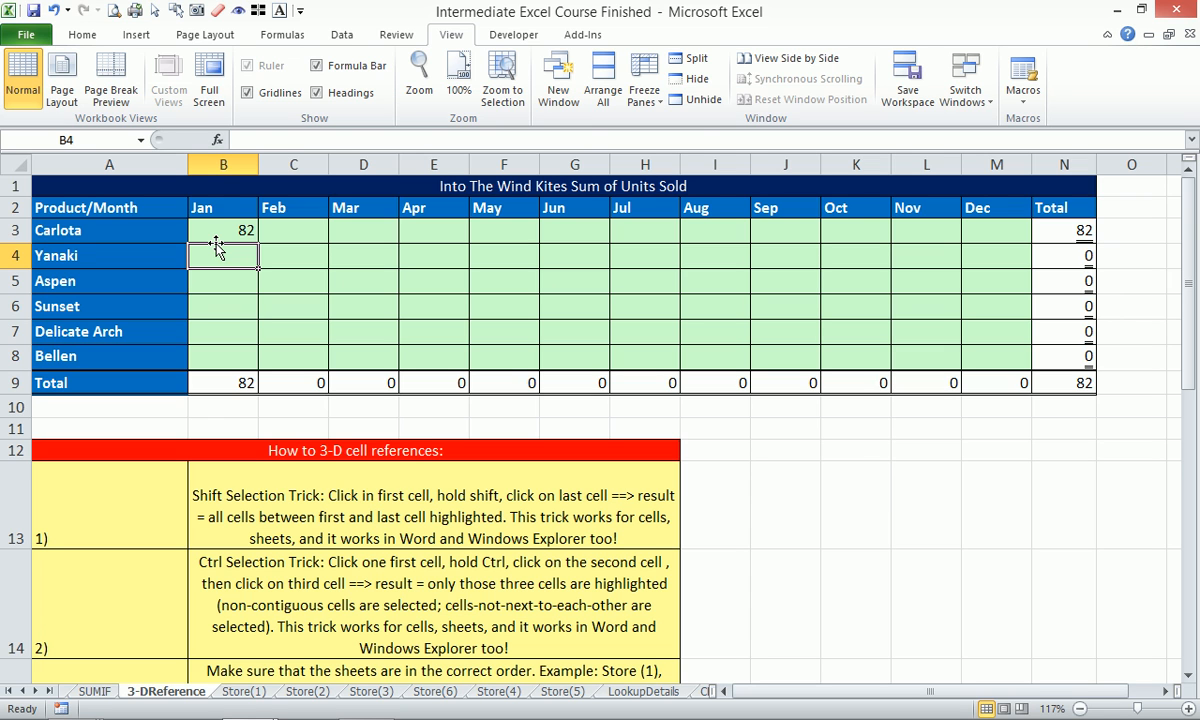
click(220, 233)
key(Delete)
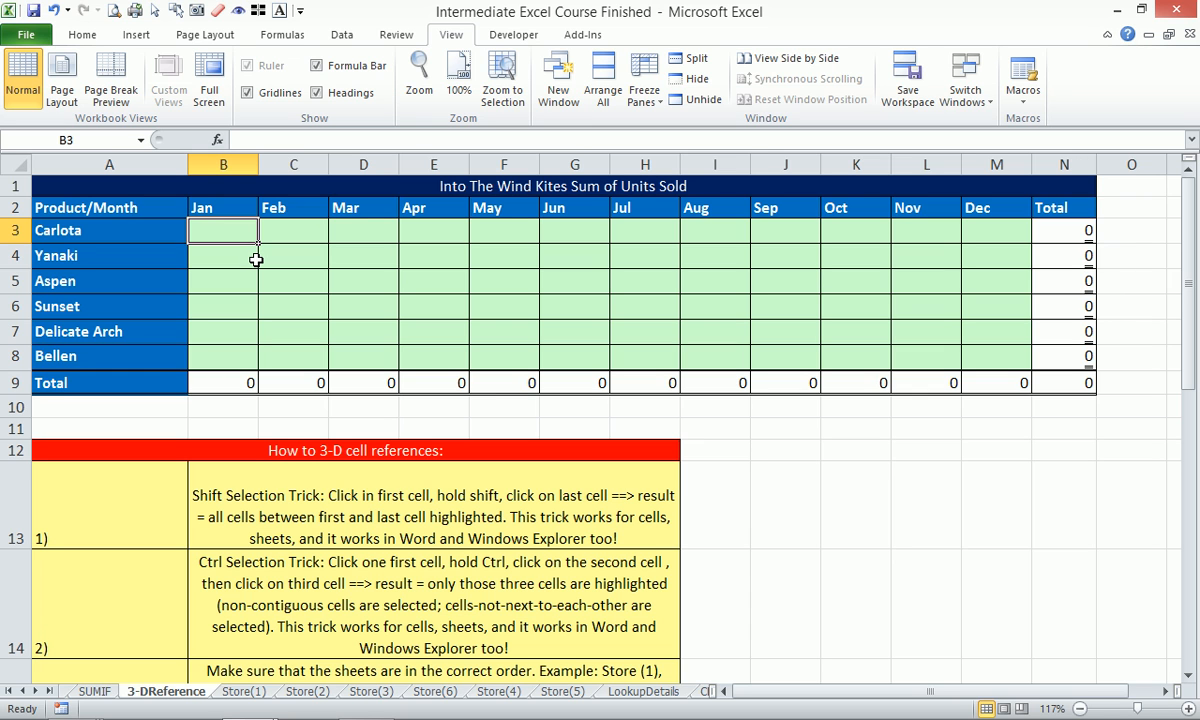
Enter =SUM('Store(1):Store(5)'!B3) in Carlota's January cell B3.
text(=)
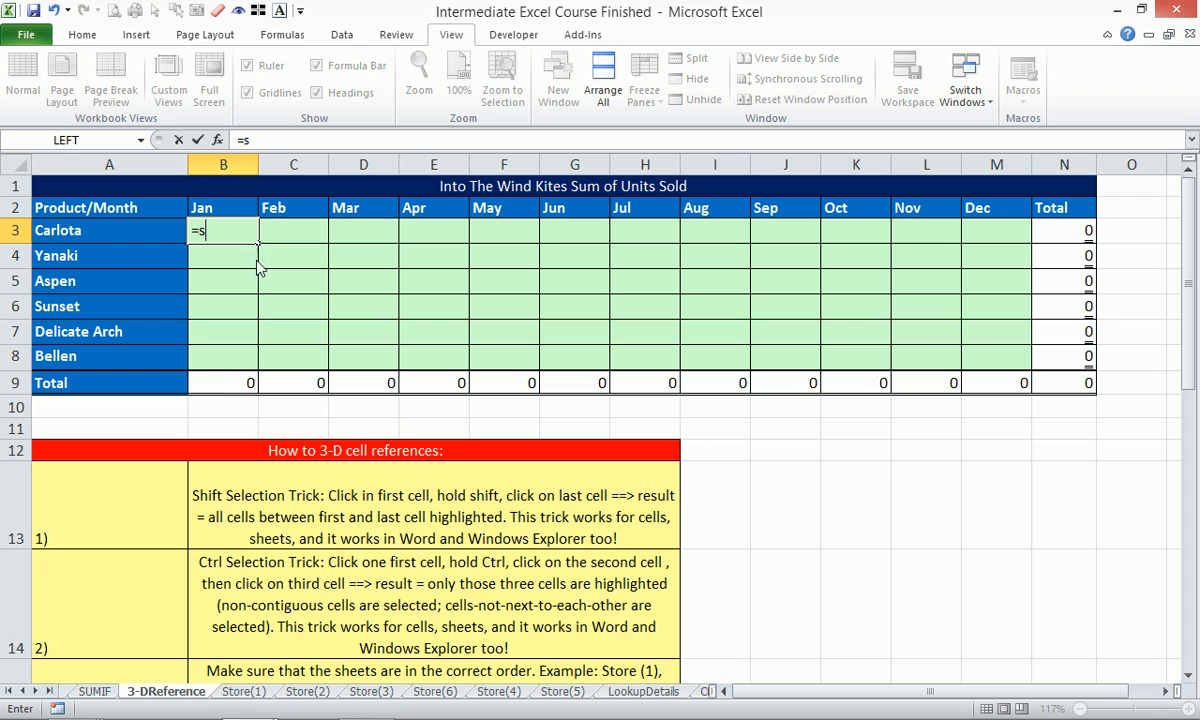
text(sum)
double_click(257, 256)
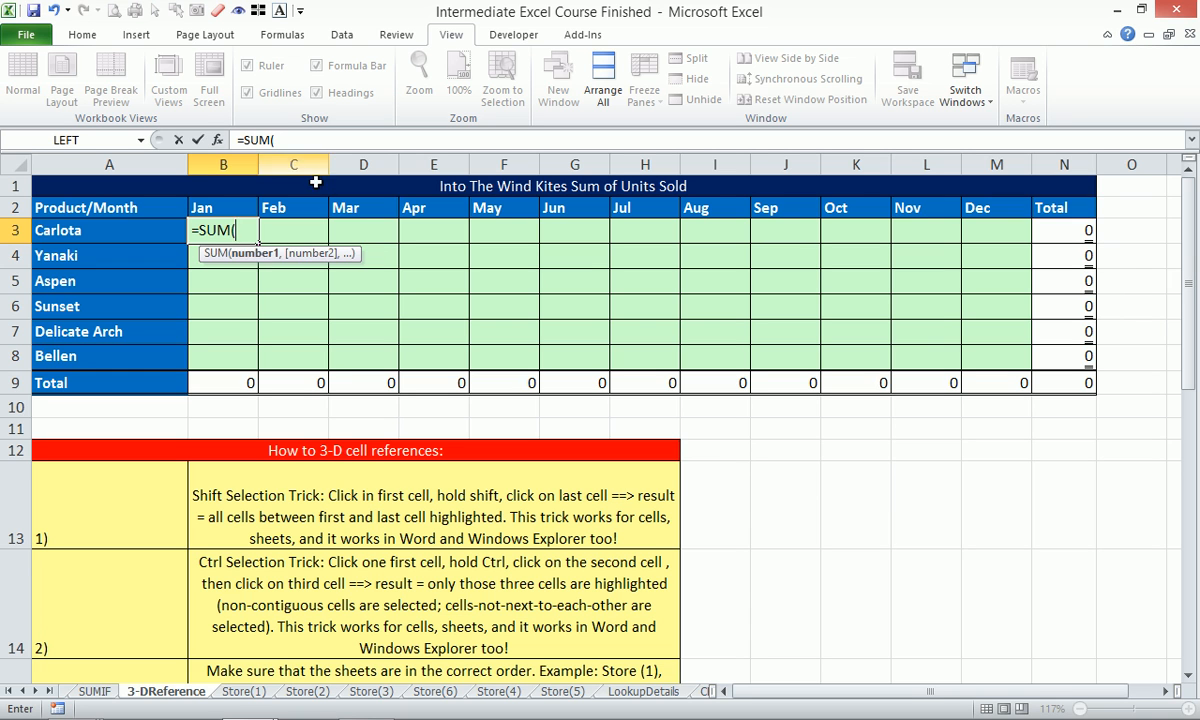
click(240, 691)
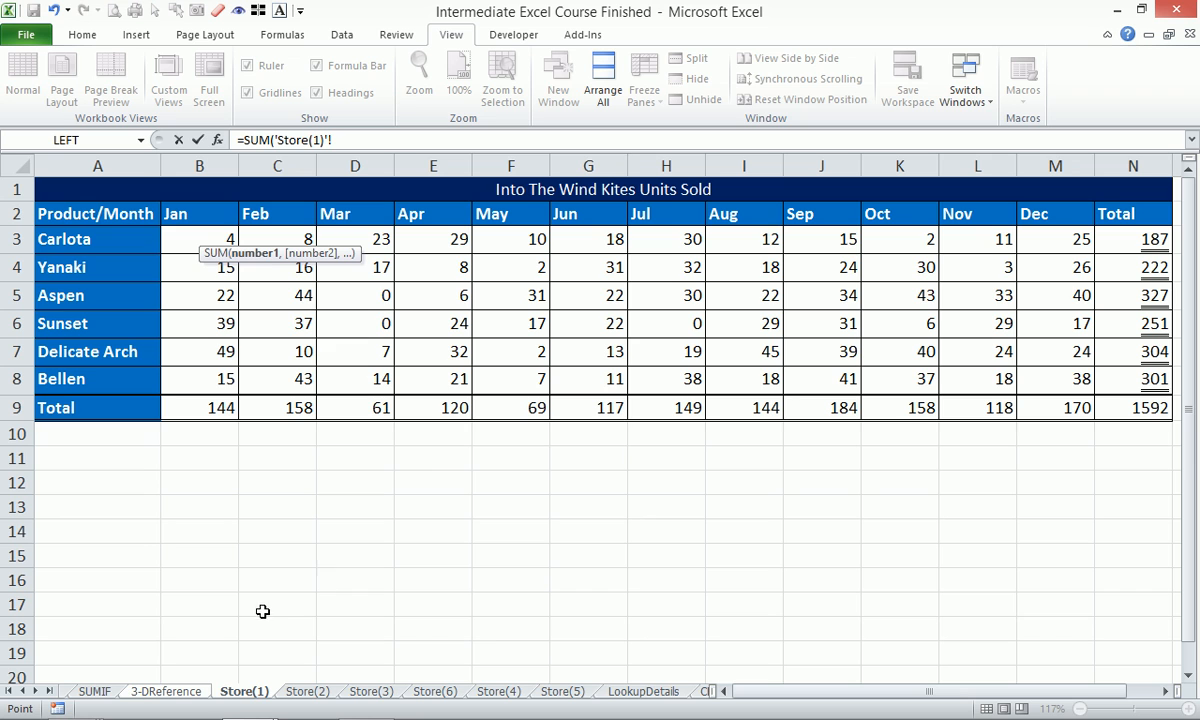
click(219, 237)
shift+click(555, 692)
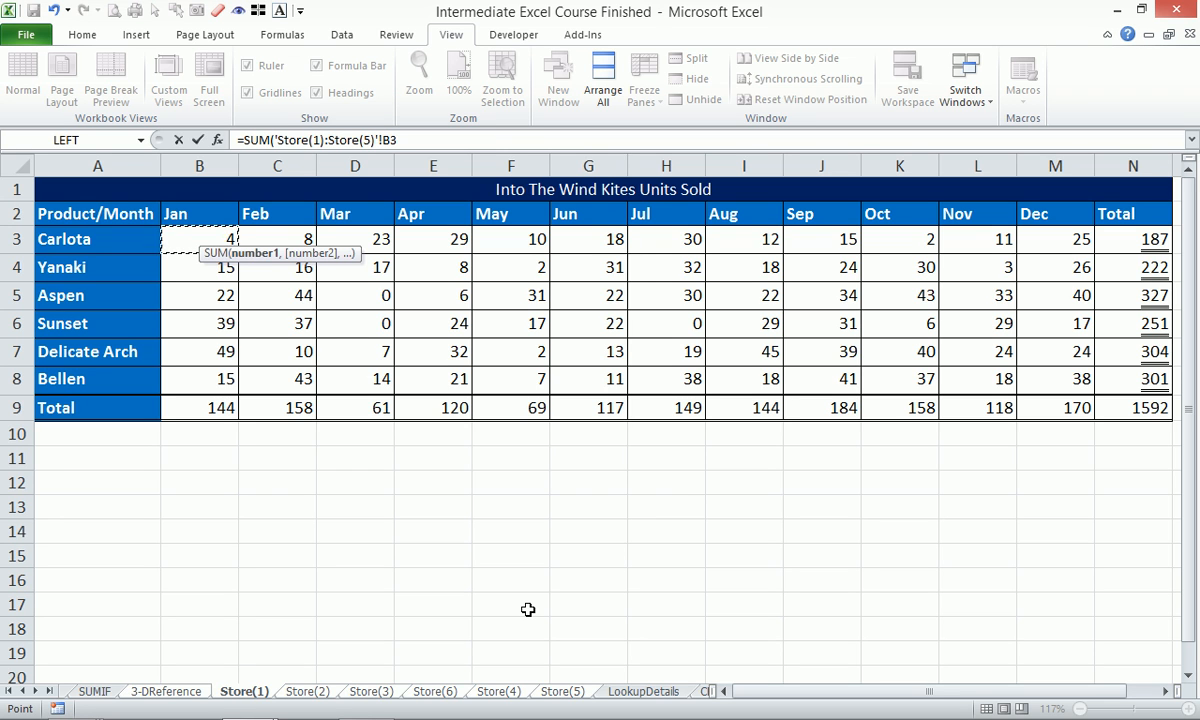
text())
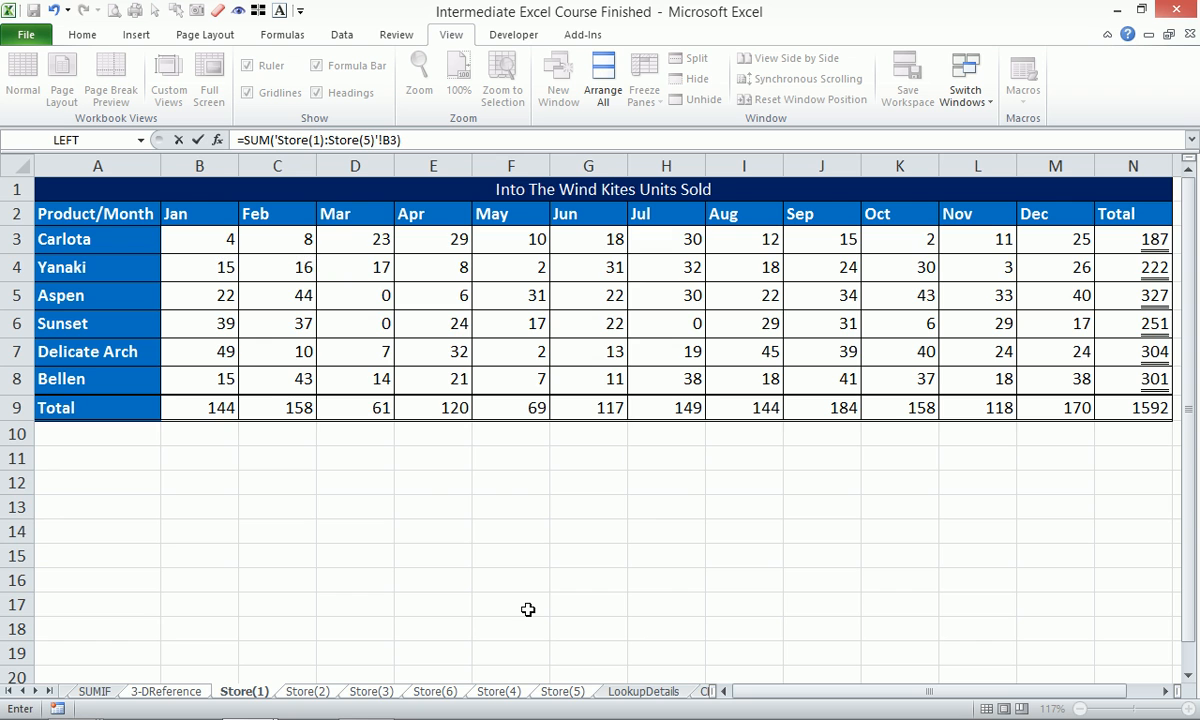
key(Return)
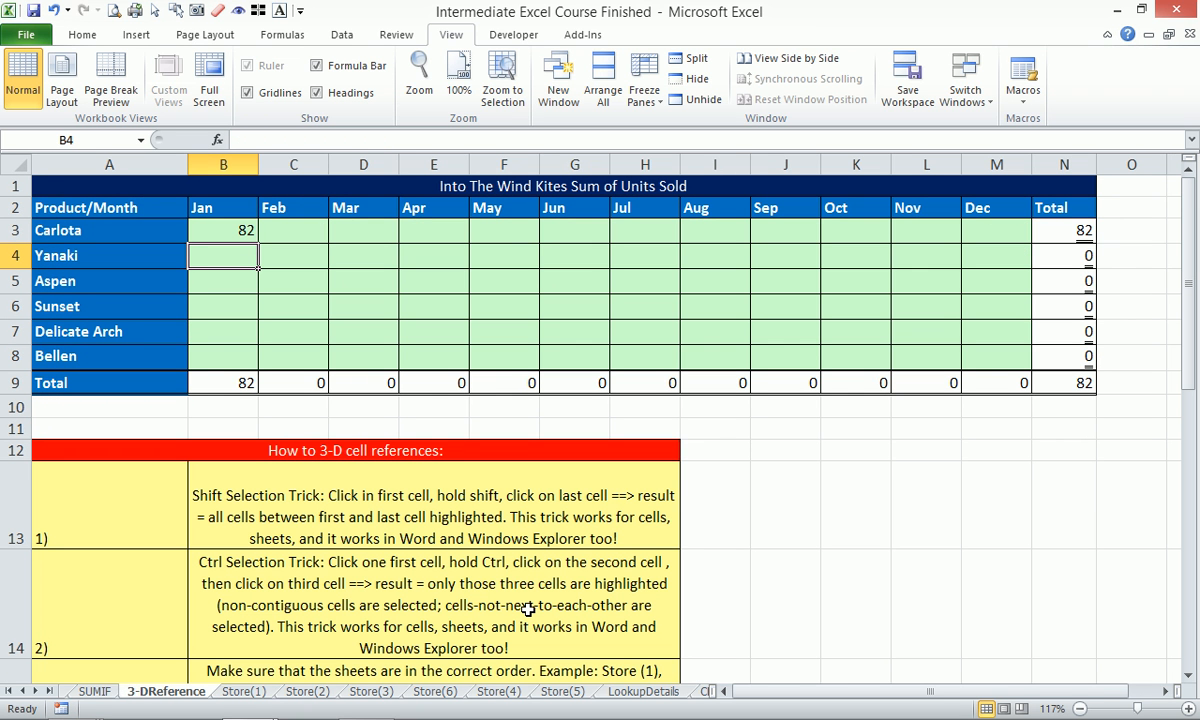
click(224, 220)
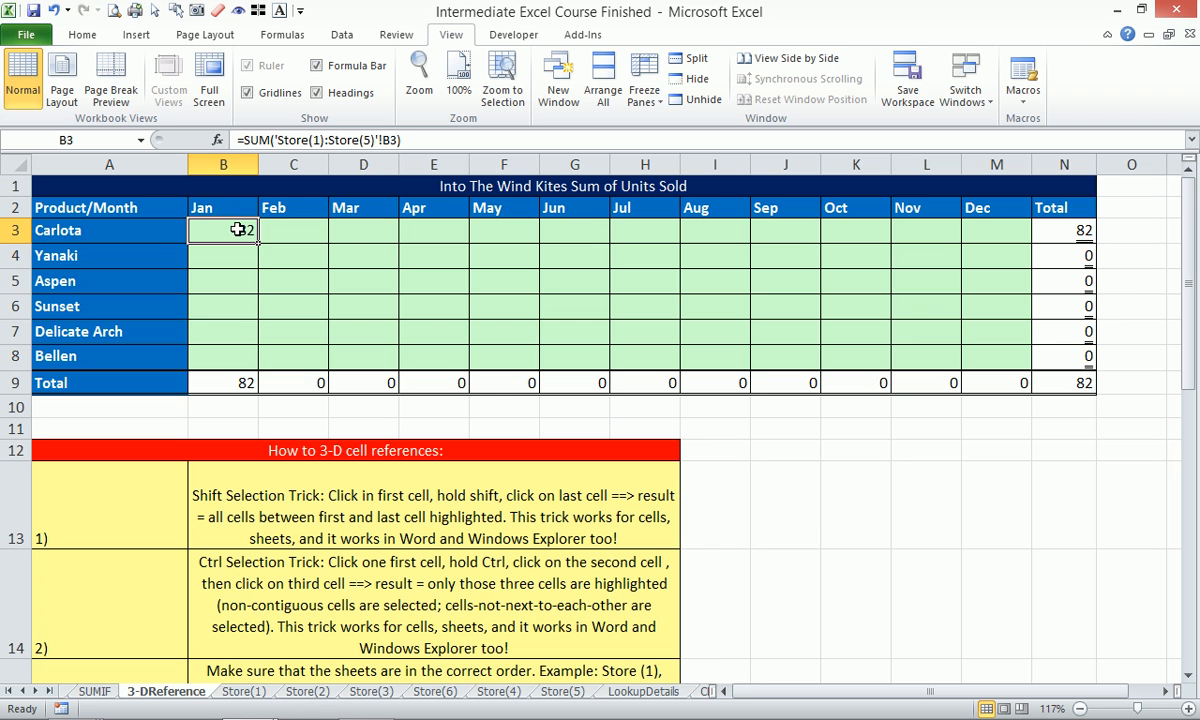
drag(260, 247, 1026, 358)
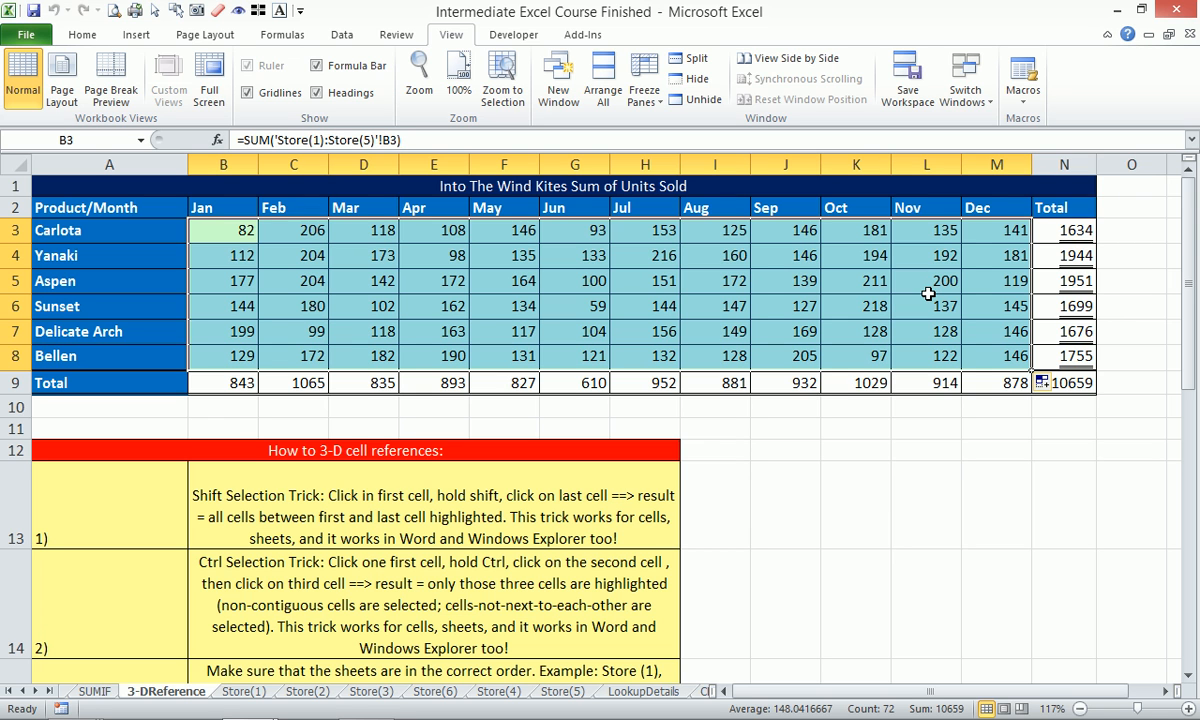
click(850, 480)
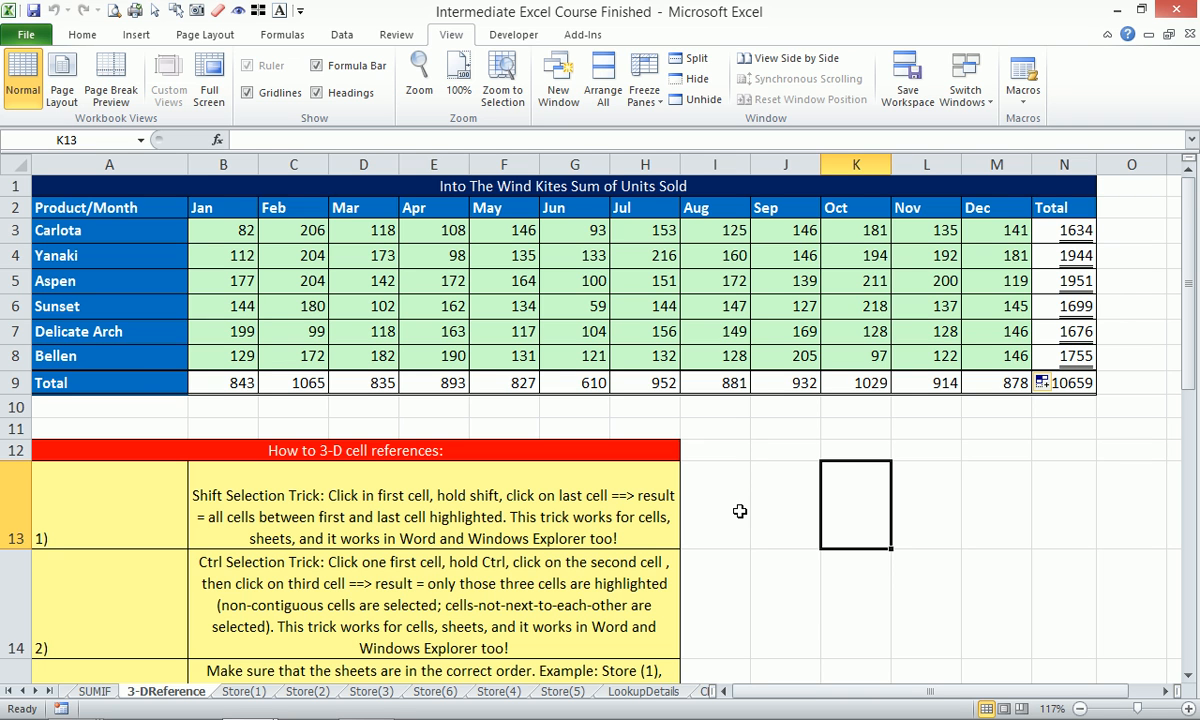
Copy Store(3) after Store(5), then delete that copy again.
right_click(370, 692)
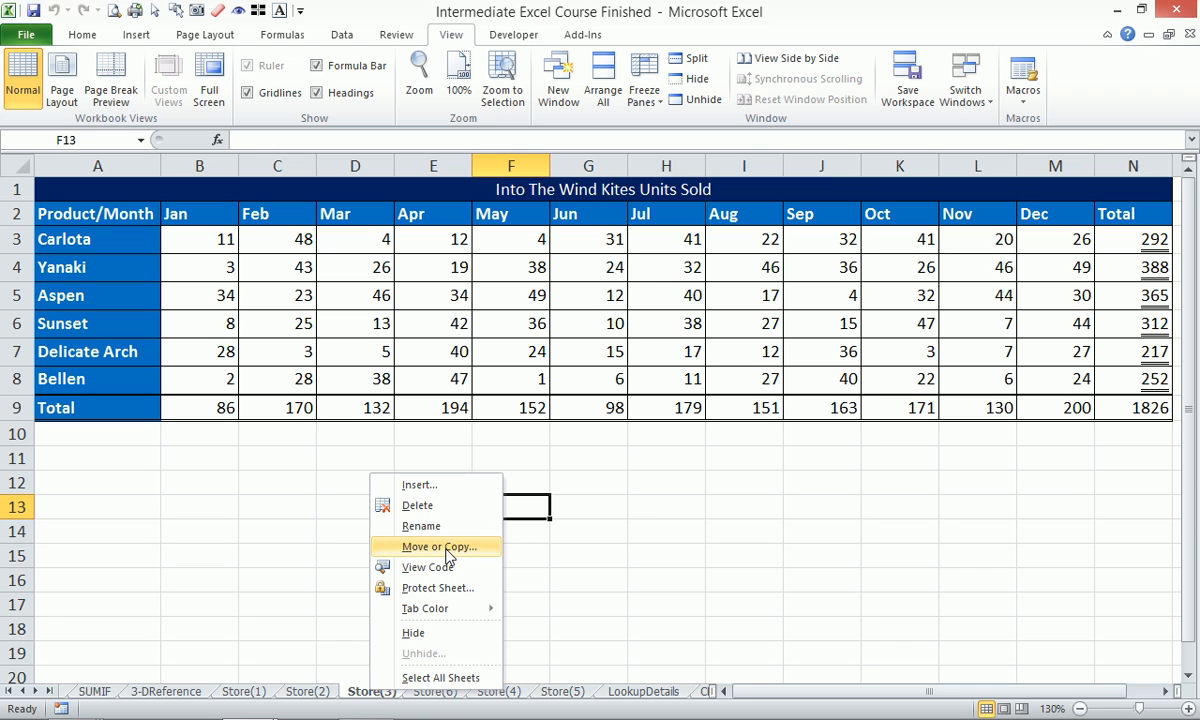
click(440, 547)
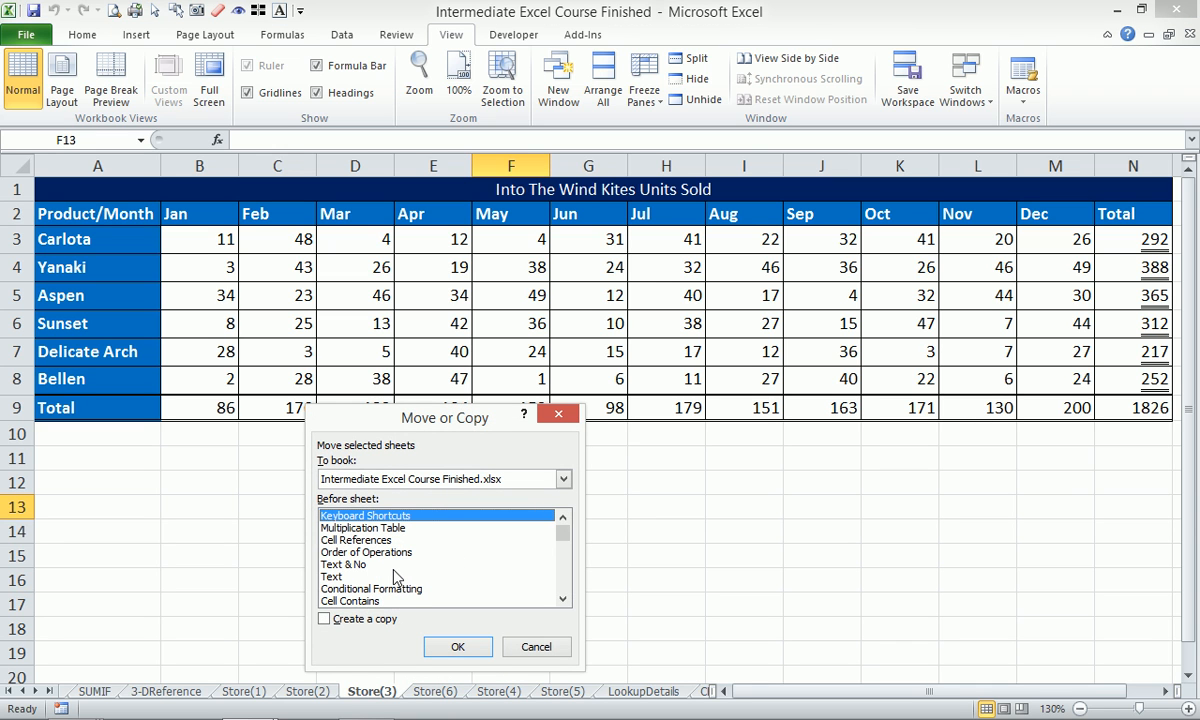
click(530, 646)
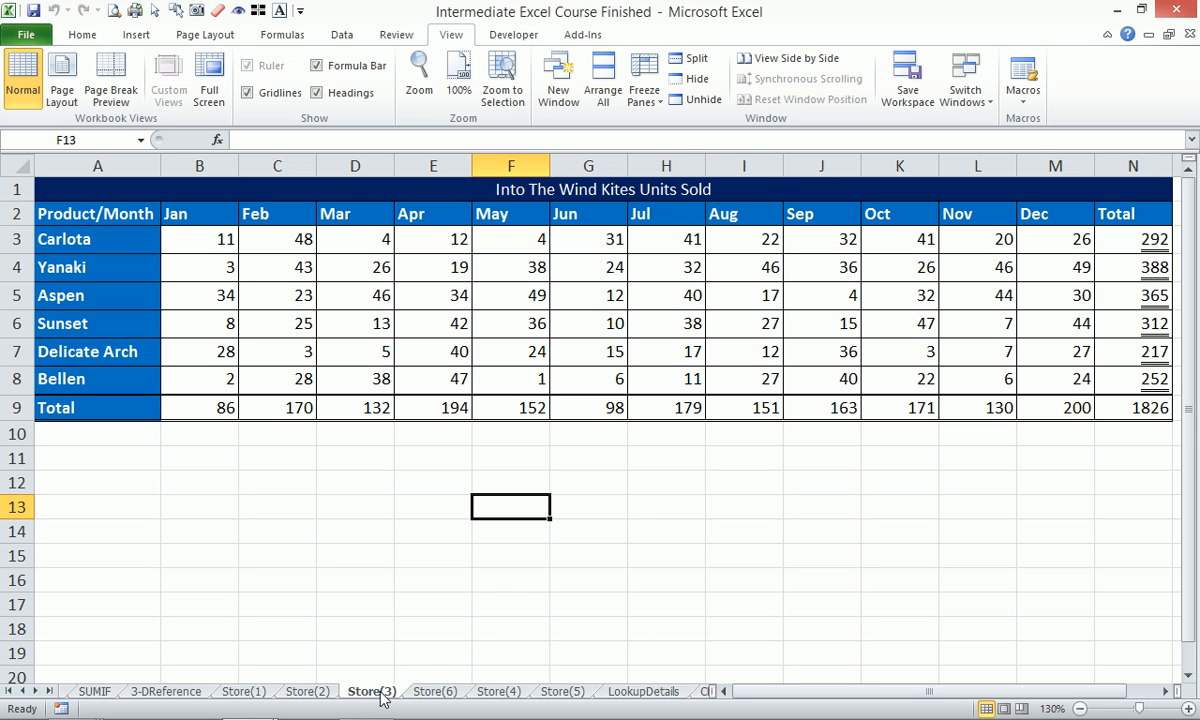
mouse_move(381, 698)
mouse_down()
mouse_move(357, 657)
mouse_move(585, 495)
mouse_move(615, 518)
mouse_up()
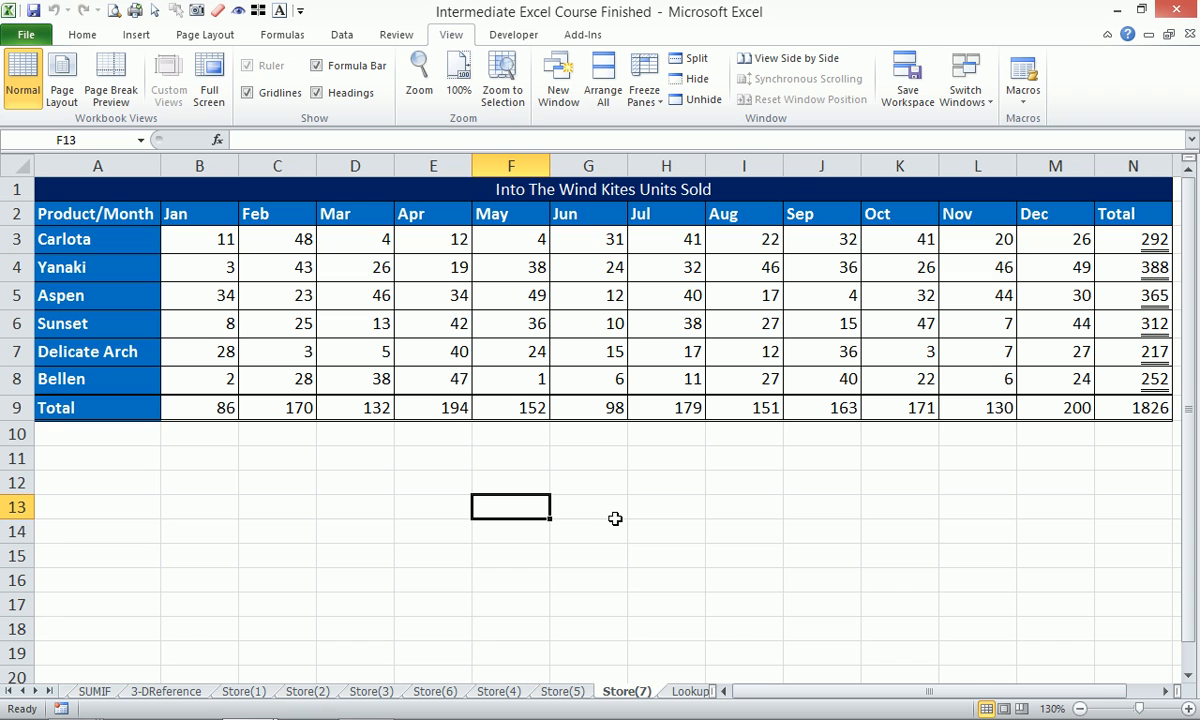
right_click(613, 693)
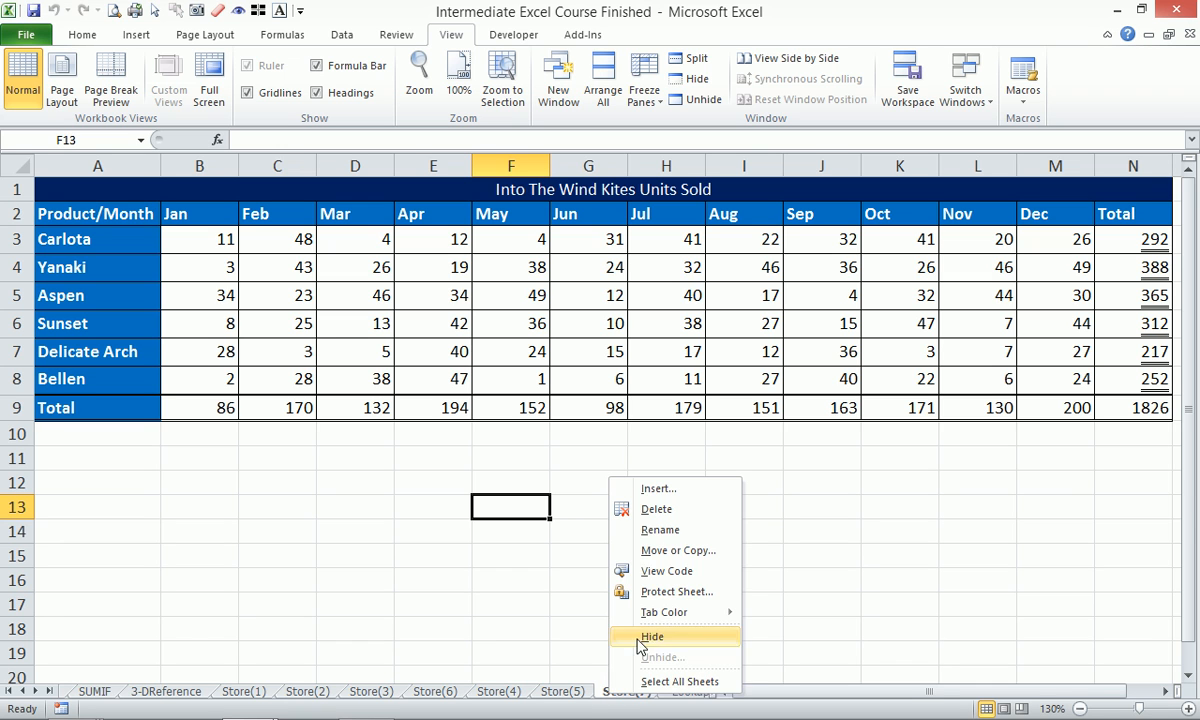
click(657, 510)
click(572, 419)
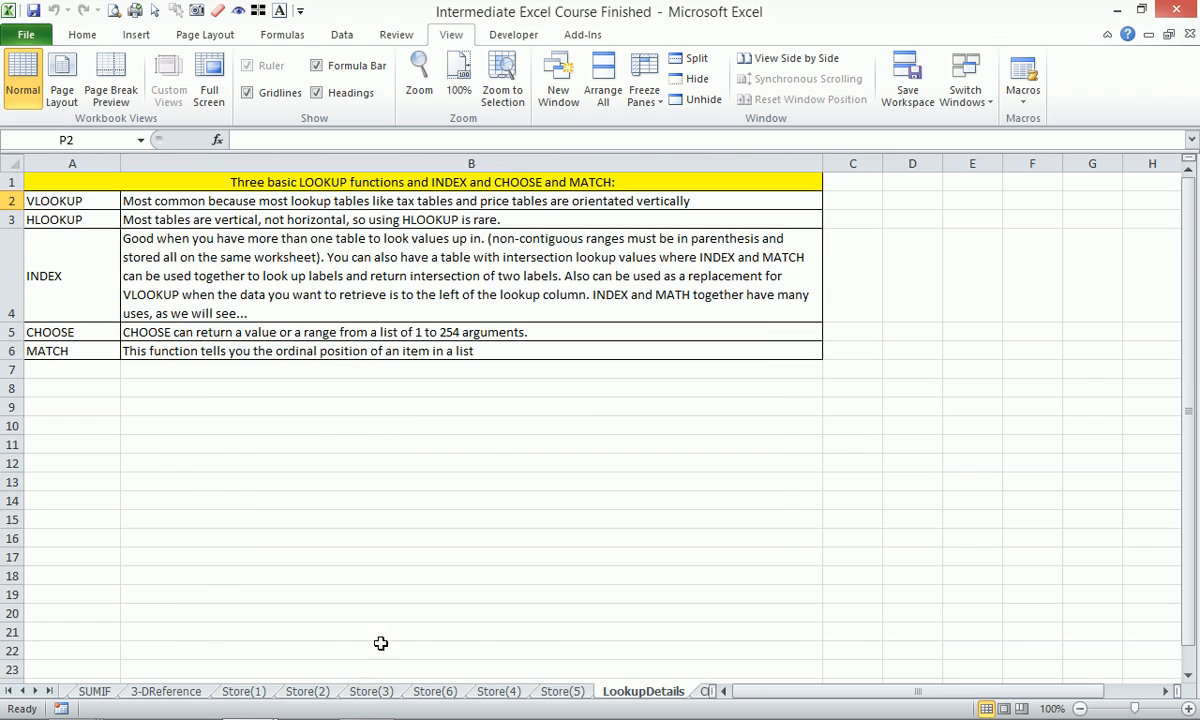
Copy Store(2) as Store(7) between Store(6) and Store(4), then return to 3-DReference.
click(307, 692)
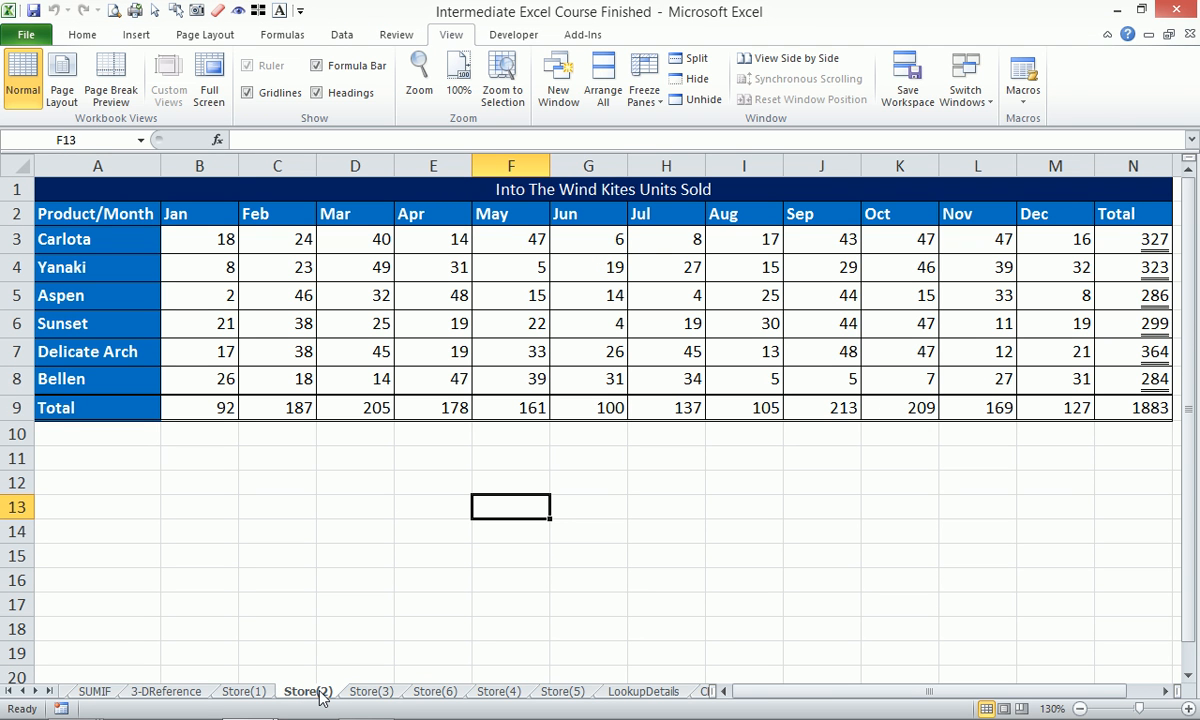
drag(318, 697, 509, 477)
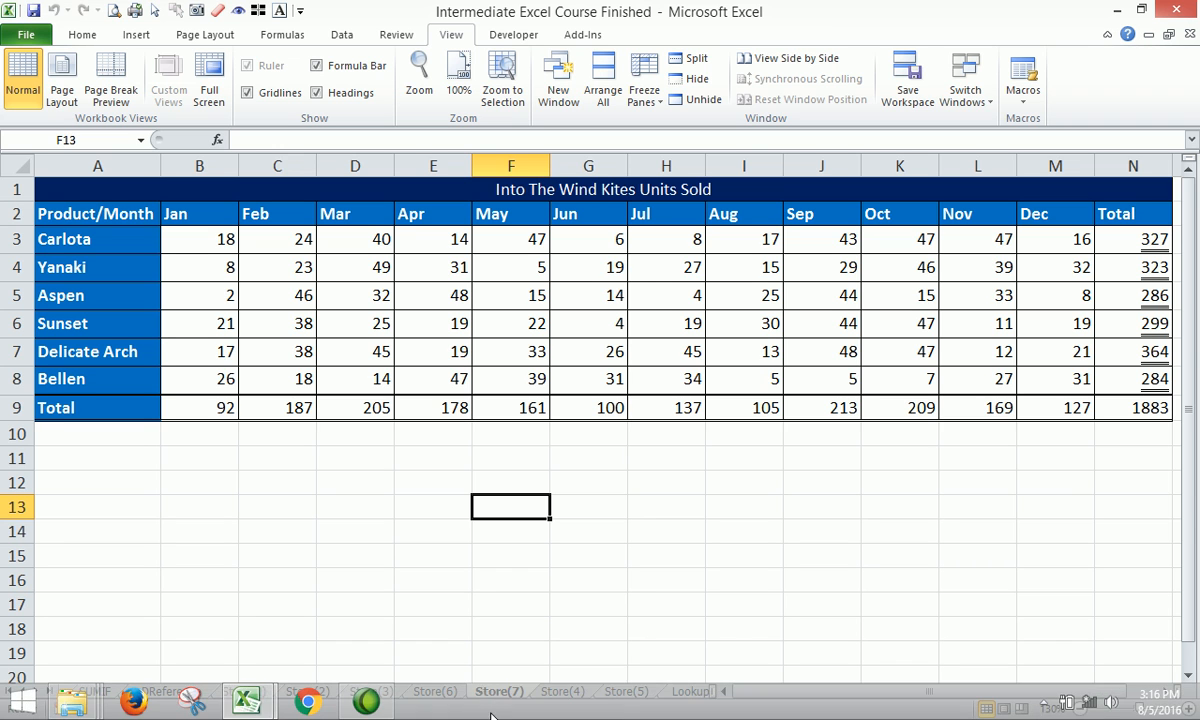
right_click(505, 691)
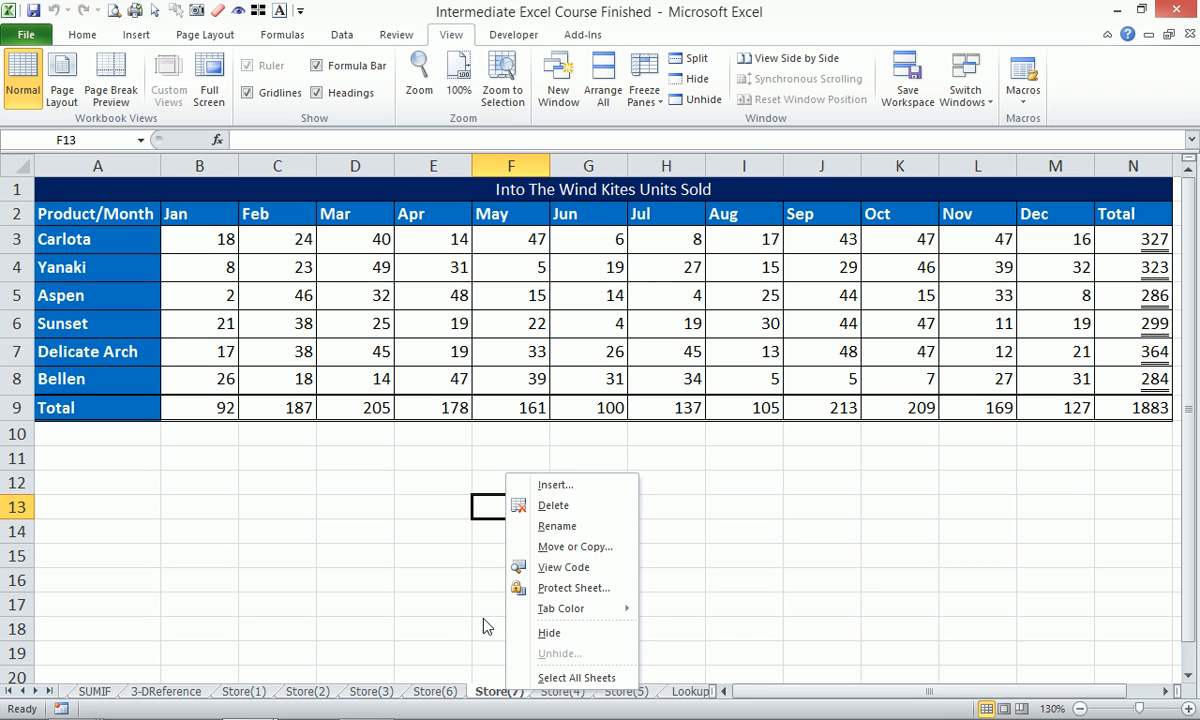
click(400, 548)
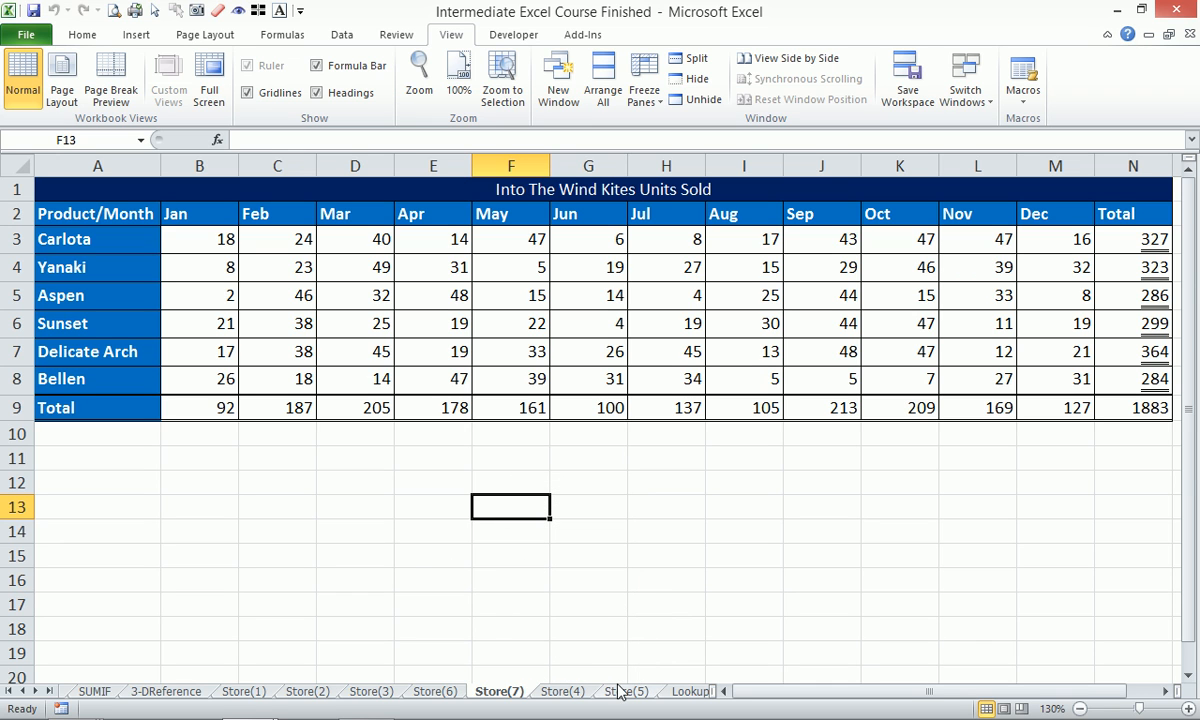
click(165, 691)
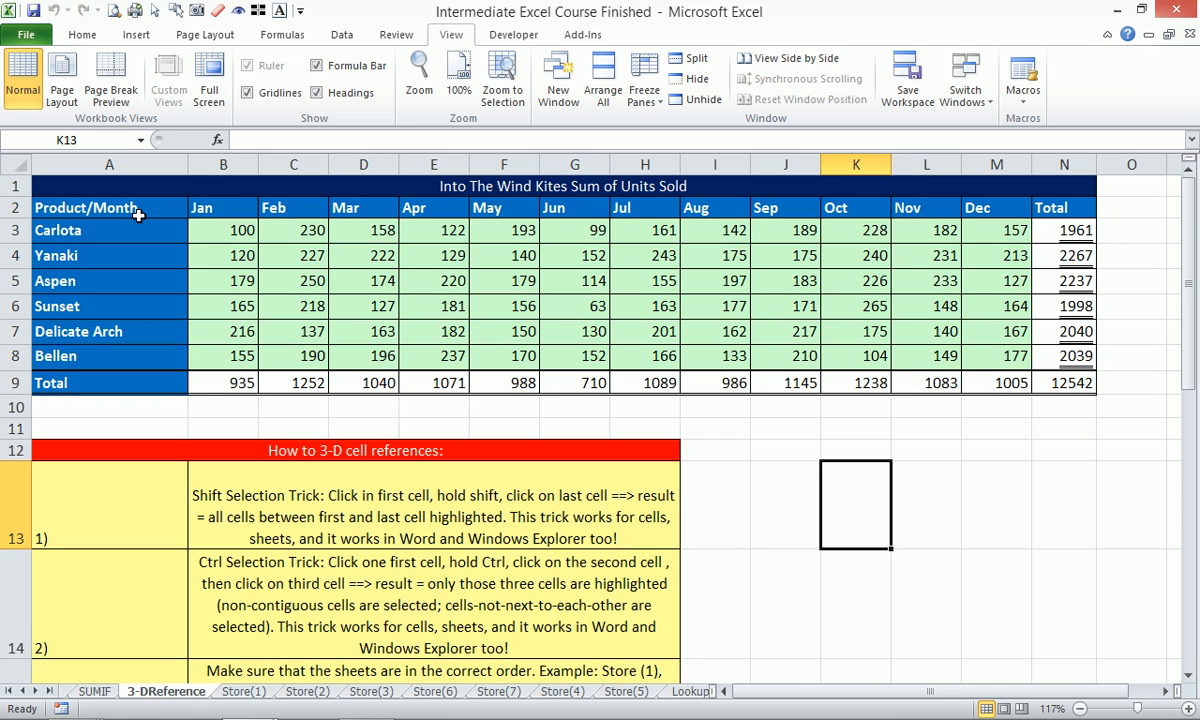
Check B3's 3-D SUM formula, then scroll the sheet tabs to reach LookupDetails.
click(210, 234)
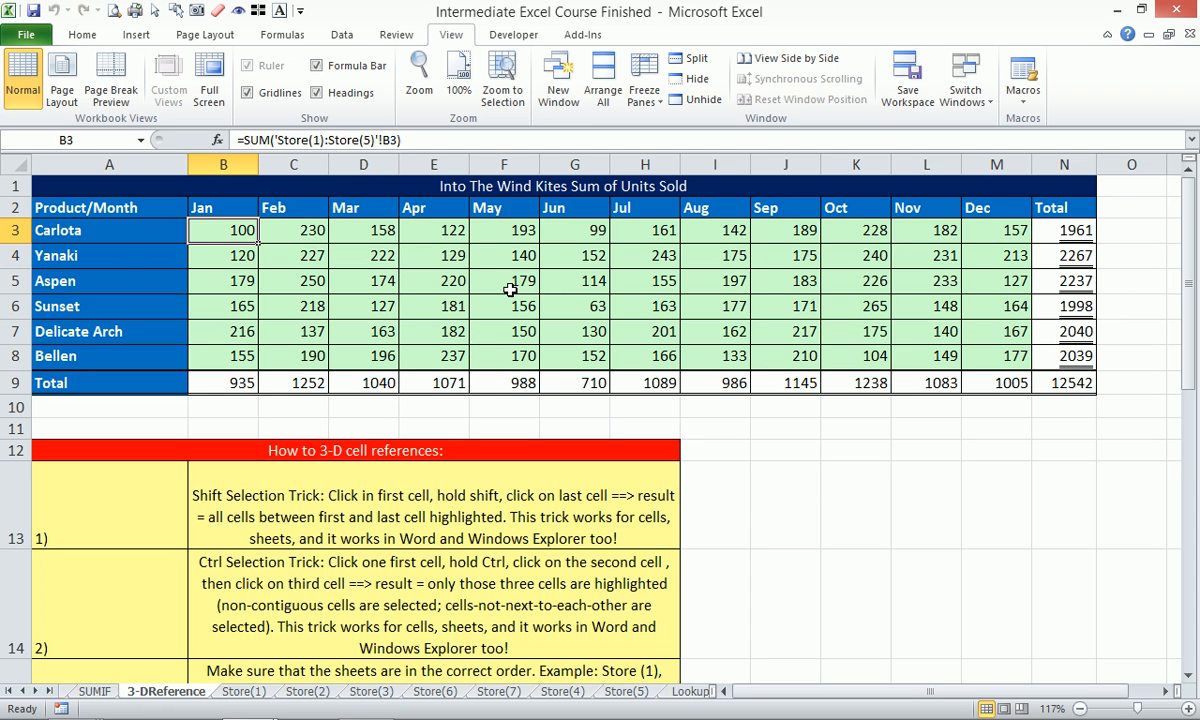
click(36, 691)
click(36, 691)
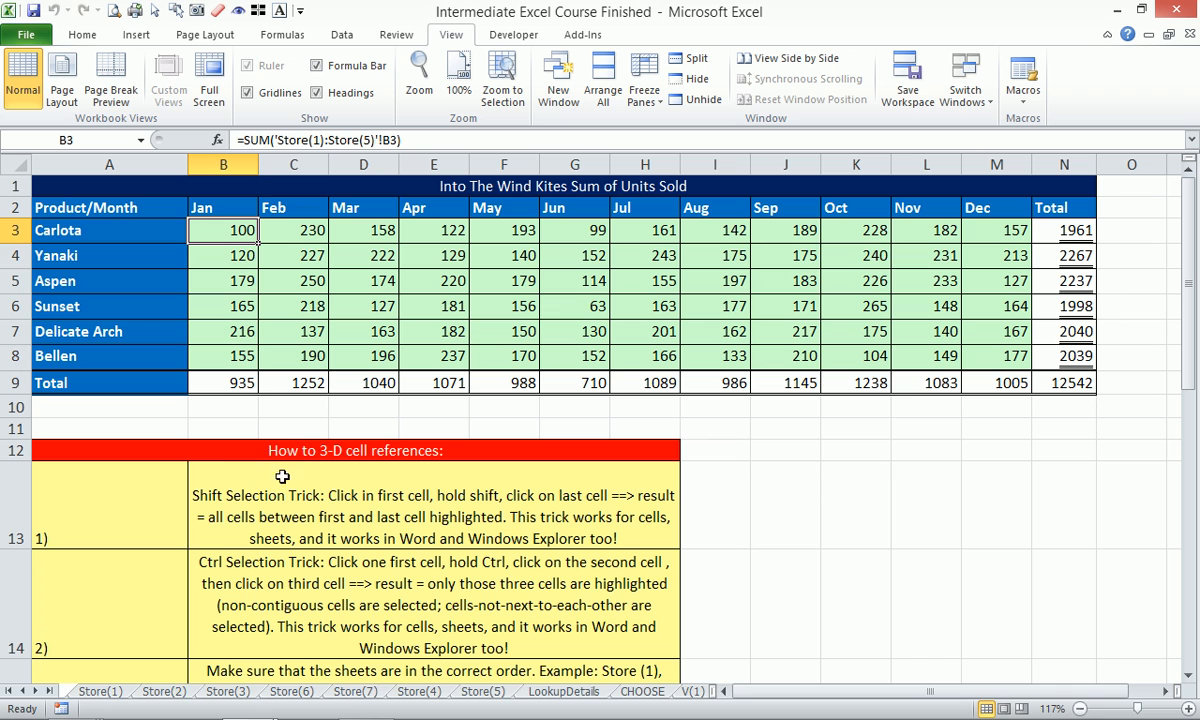
mouse_move(840, 718)
click(1043, 708)
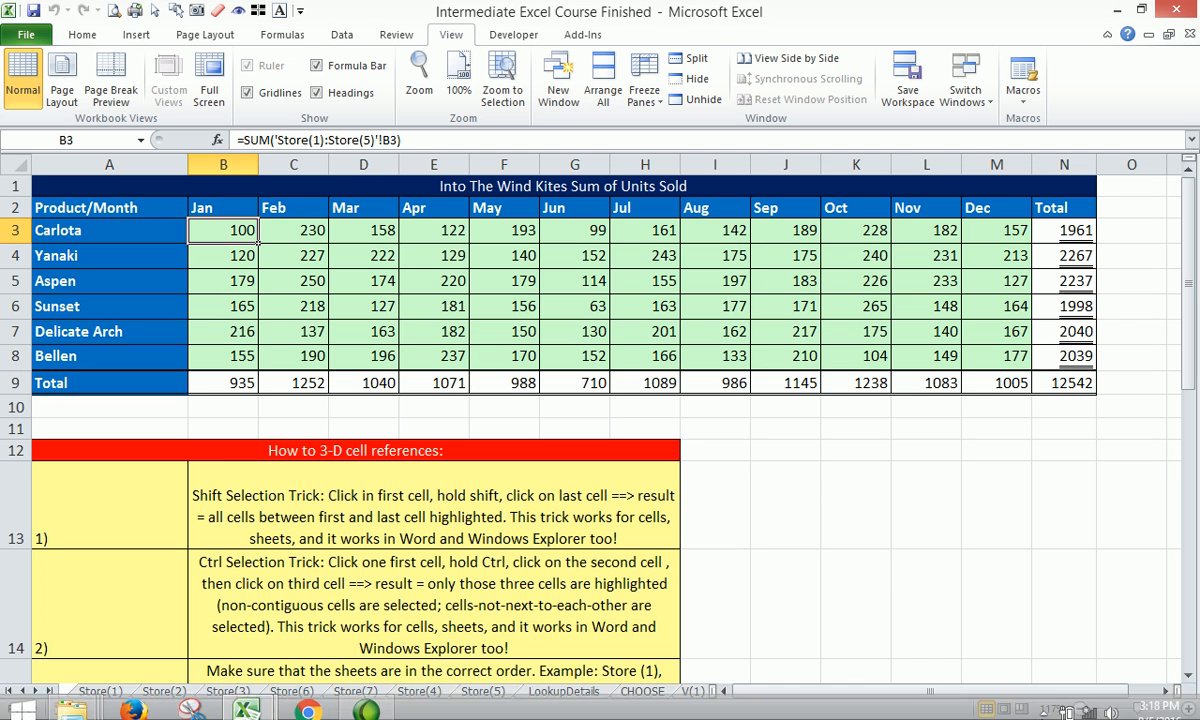
click(1015, 709)
click(697, 692)
click(697, 692)
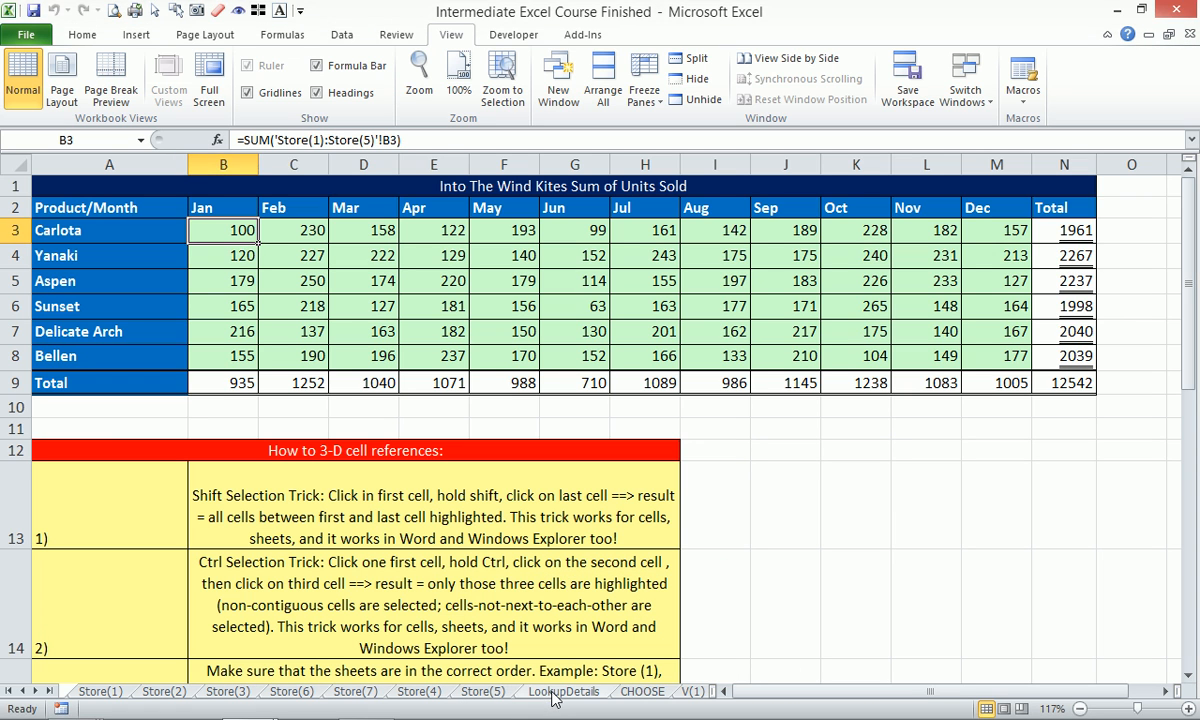
click(541, 692)
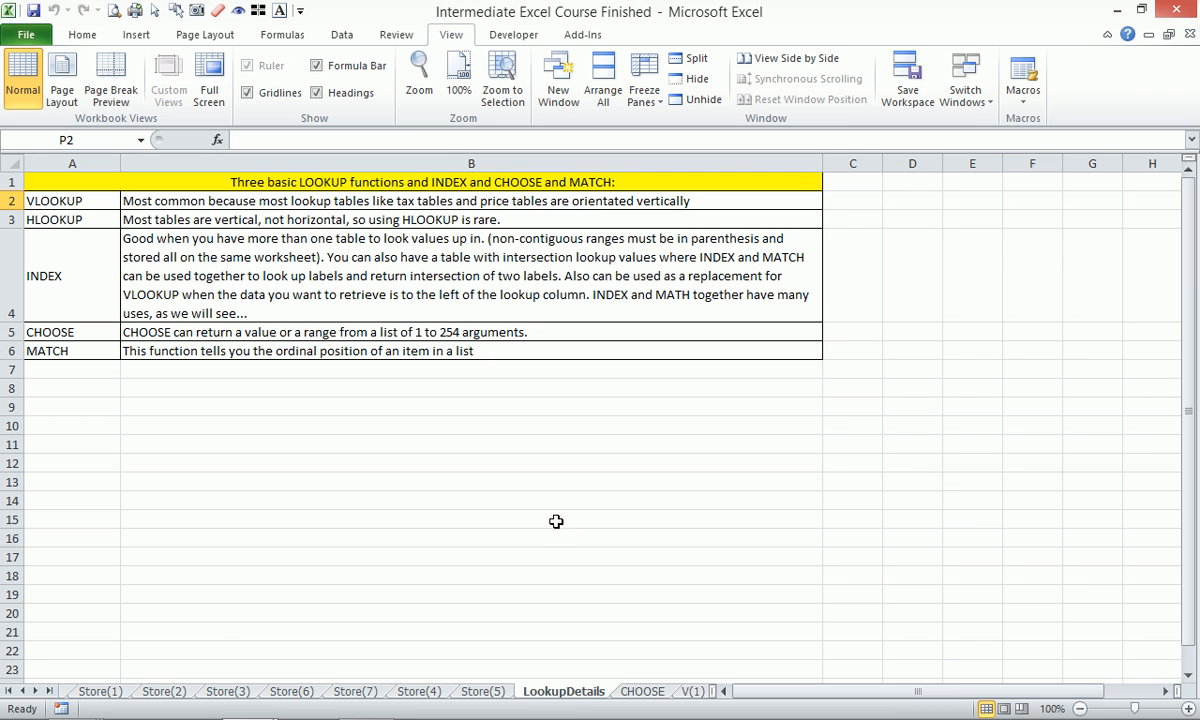
Enter the heading '# of Months' in cell H8 of LookupDetails.
click(36, 691)
click(36, 691)
click(36, 691)
click(36, 691)
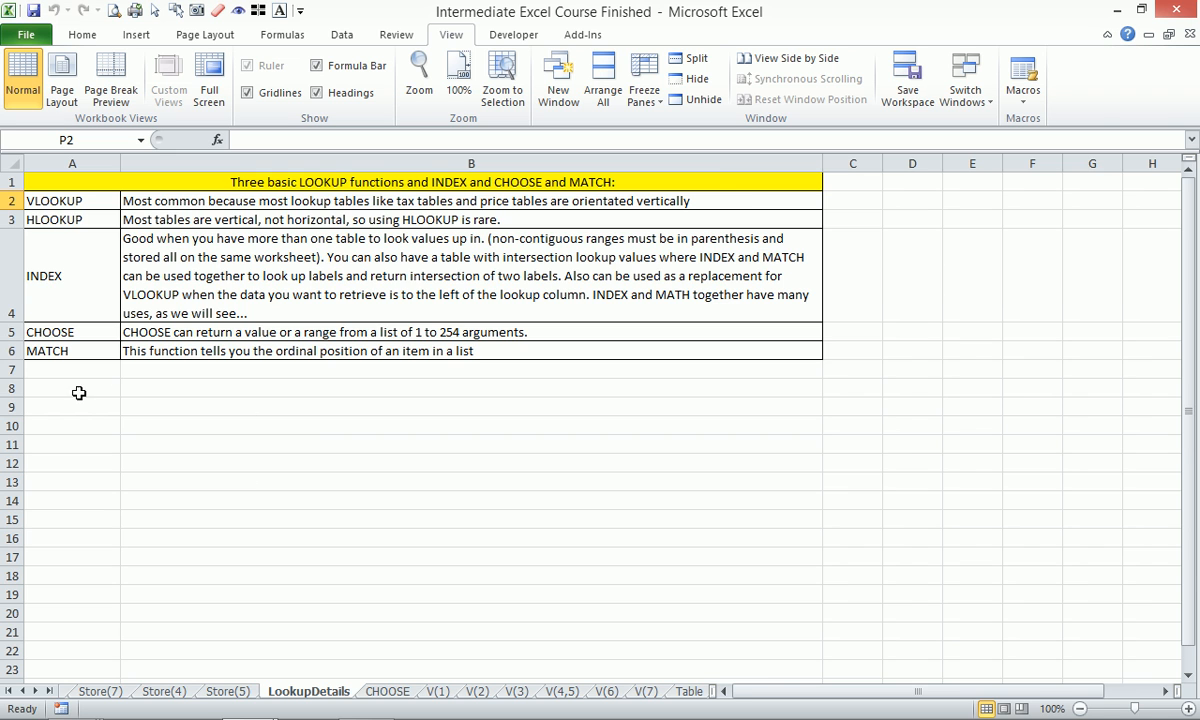
scroll(99, 410, down, 1)
drag(88, 370, 139, 420)
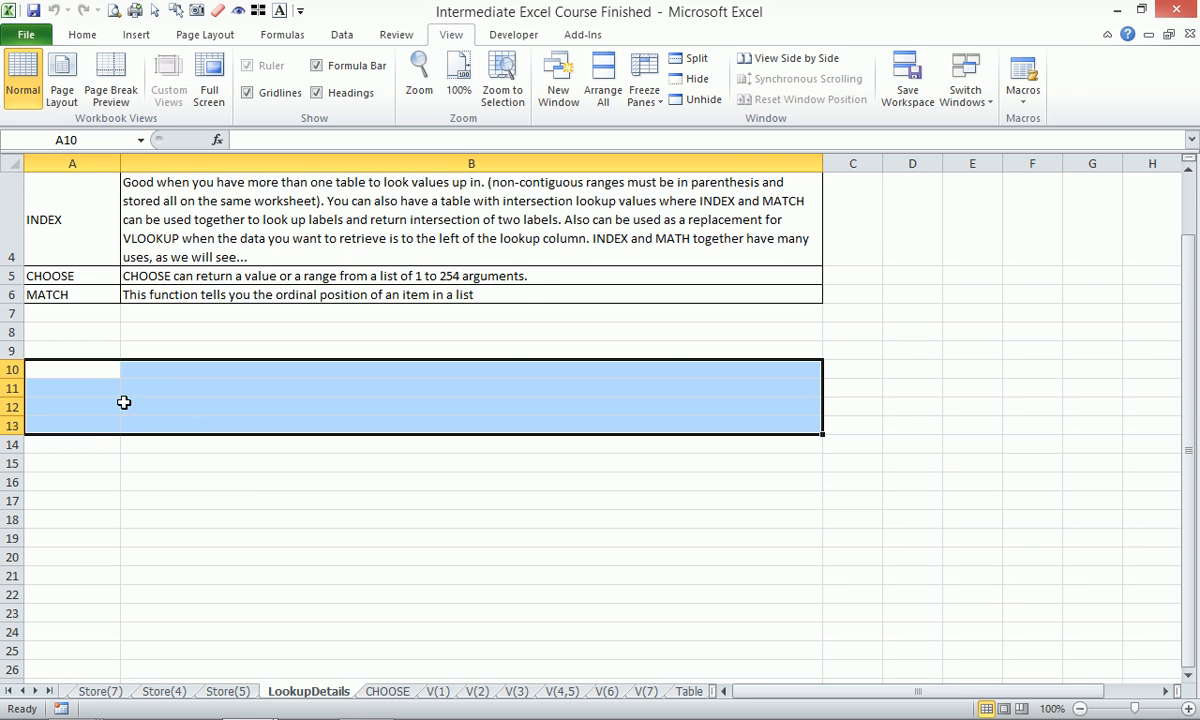
scroll(760, 330, up, 1)
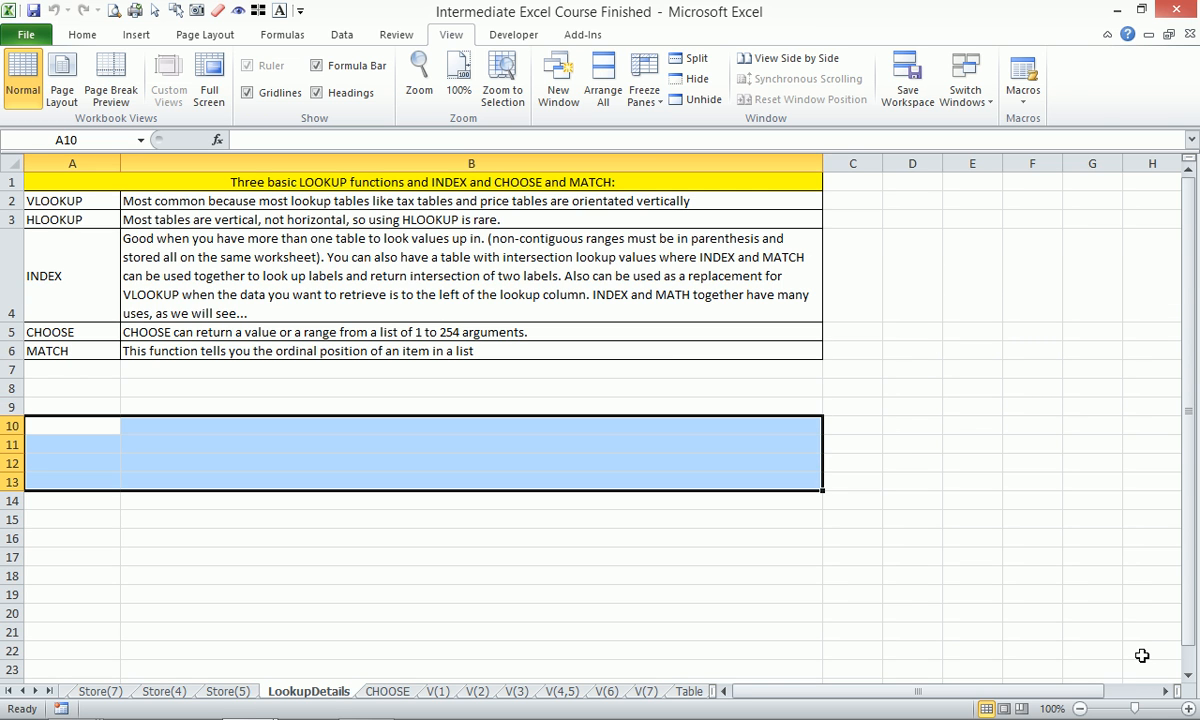
click(1166, 692)
click(1166, 692)
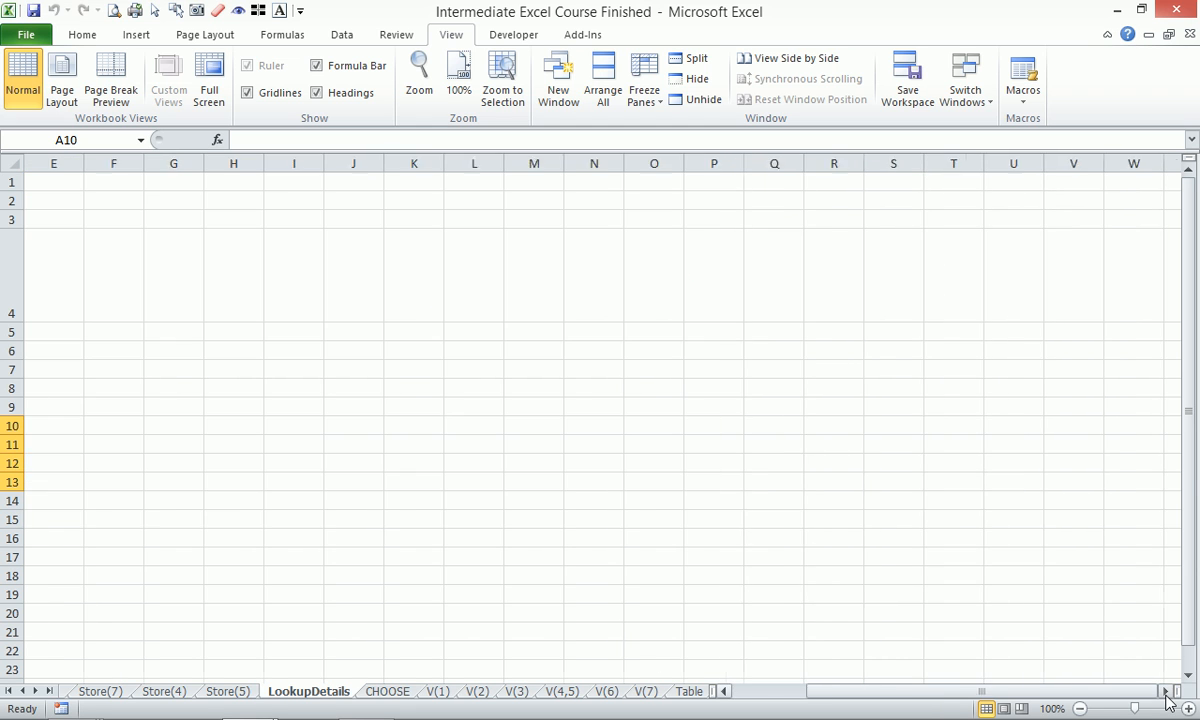
click(129, 385)
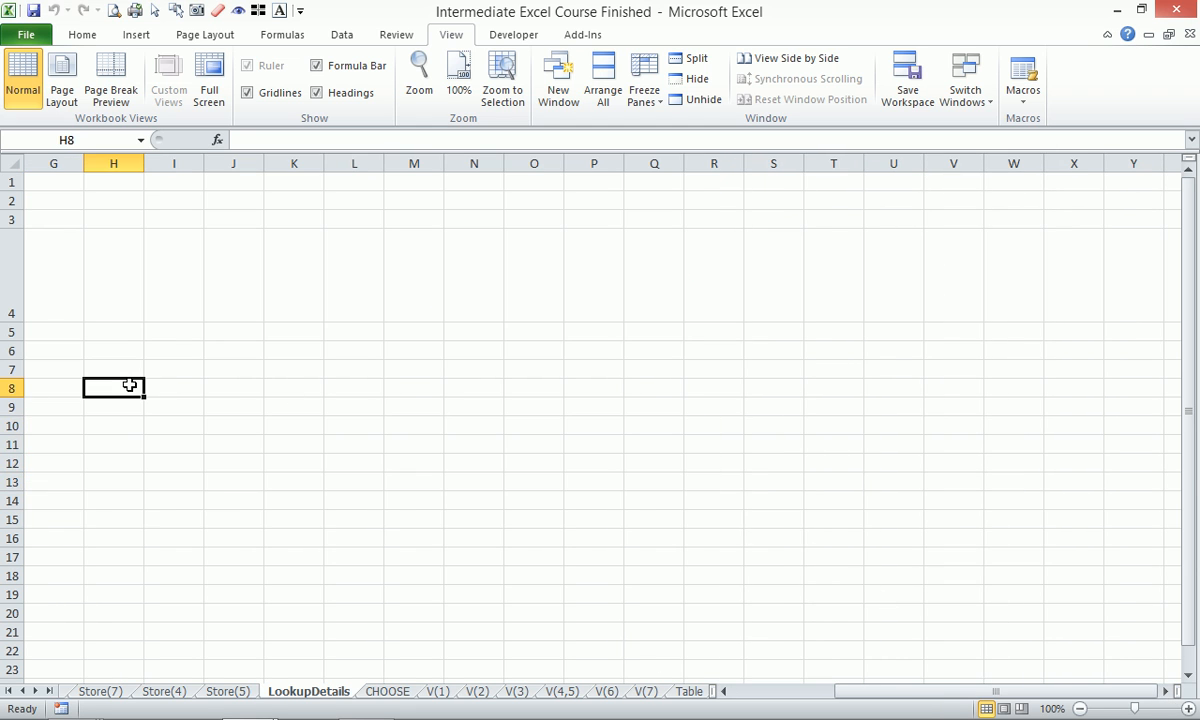
text(Numbe)
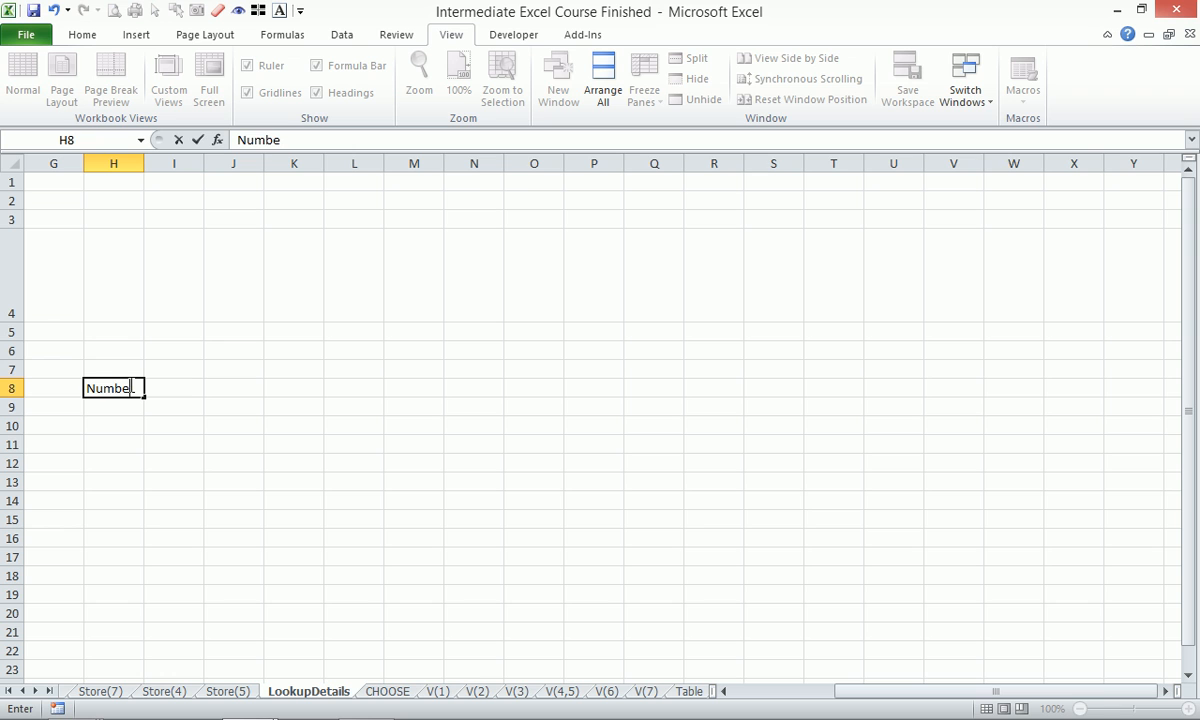
text(r of)
key(BackSpace)
key(BackSpace)
key(BackSpace)
key(BackSpace)
key(BackSpace)
key(BackSpace)
key(BackSpace)
key(BackSpace)
key(BackSpace)
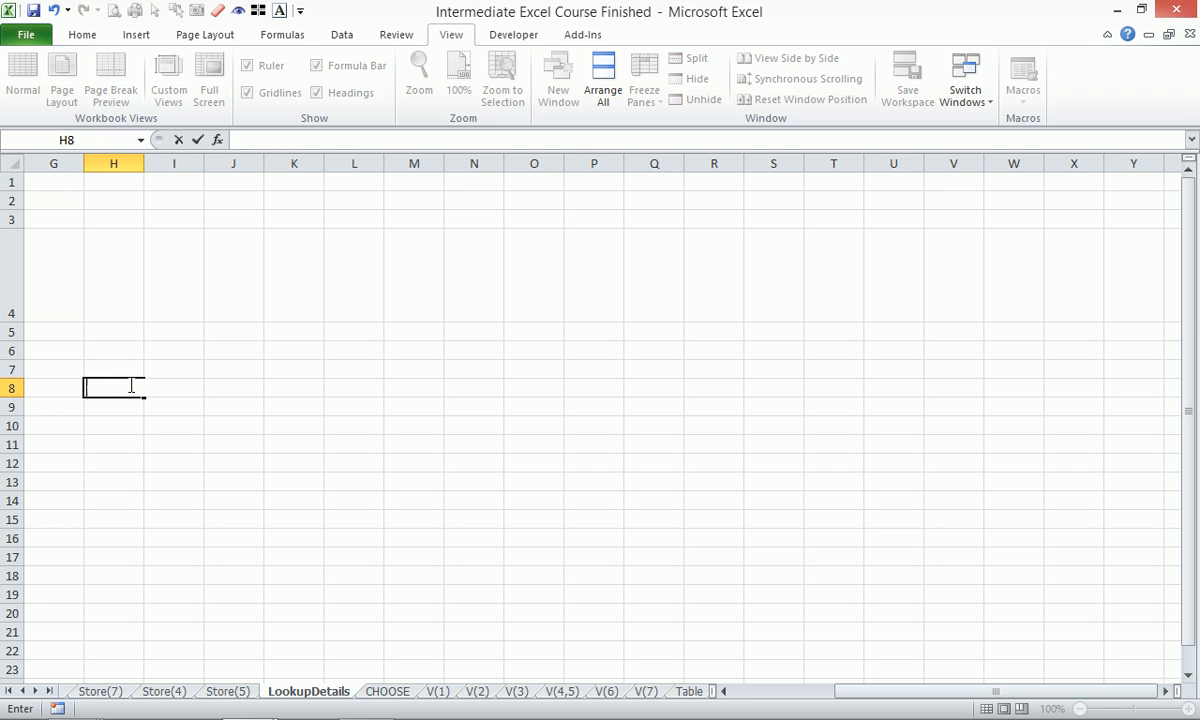
text(# of Months)
key(Return)
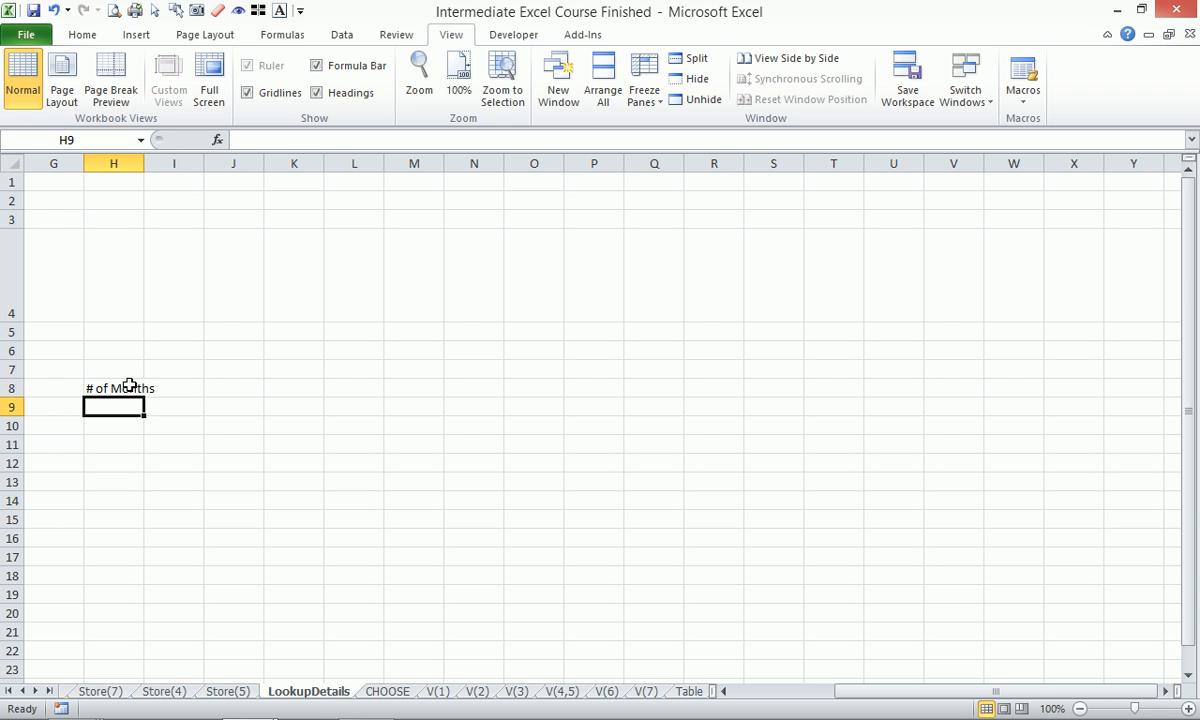
Widen column H, enter 1 in H9 and fill it down to row 19.
drag(145, 162, 163, 162)
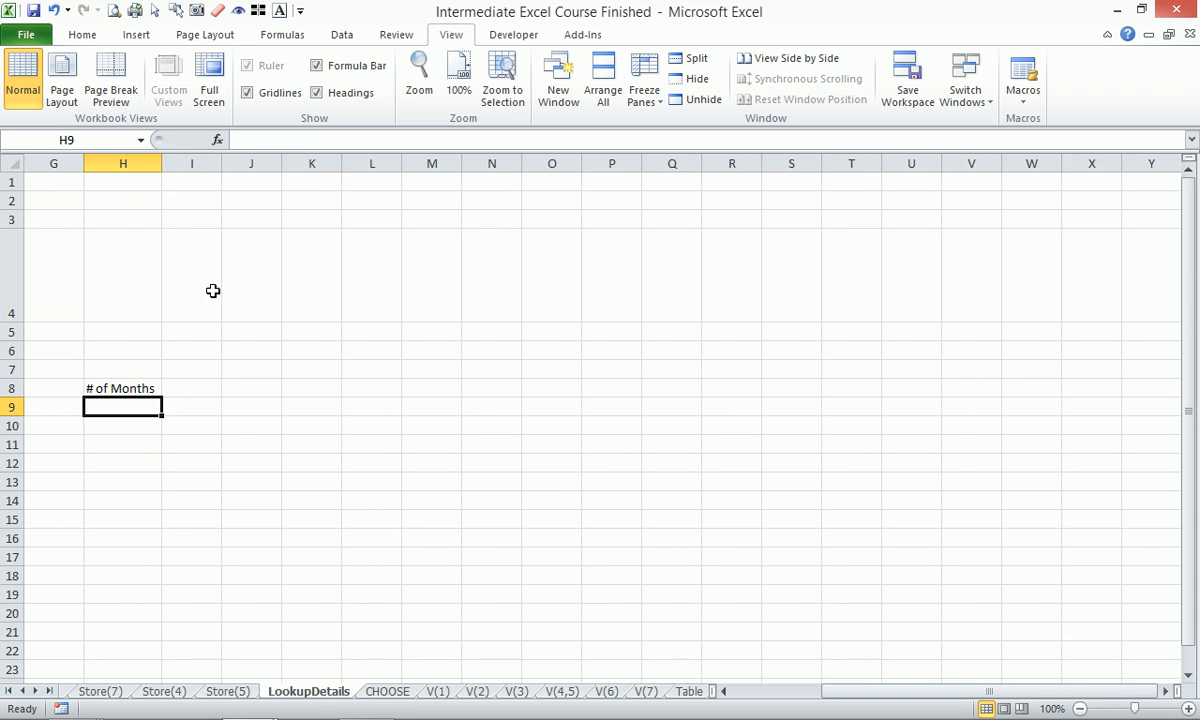
scroll(214, 307, down, 2)
text(1)
click(143, 224)
drag(161, 228, 162, 414)
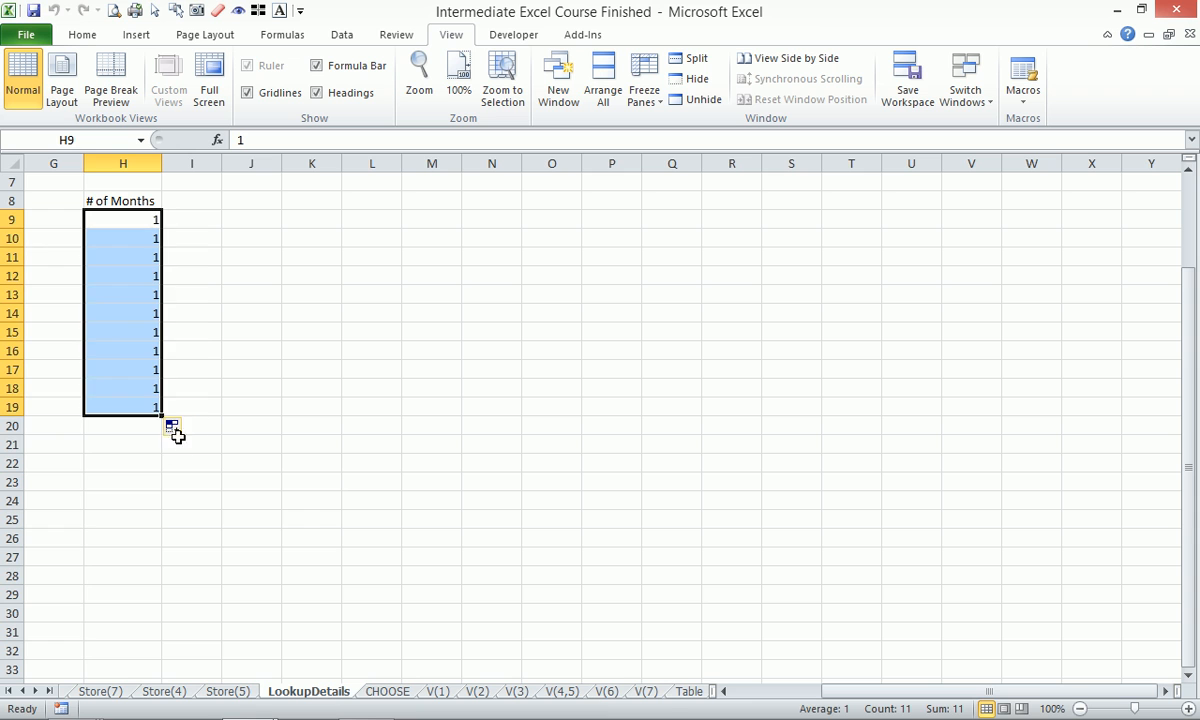
click(181, 431)
key(Escape)
click(172, 427)
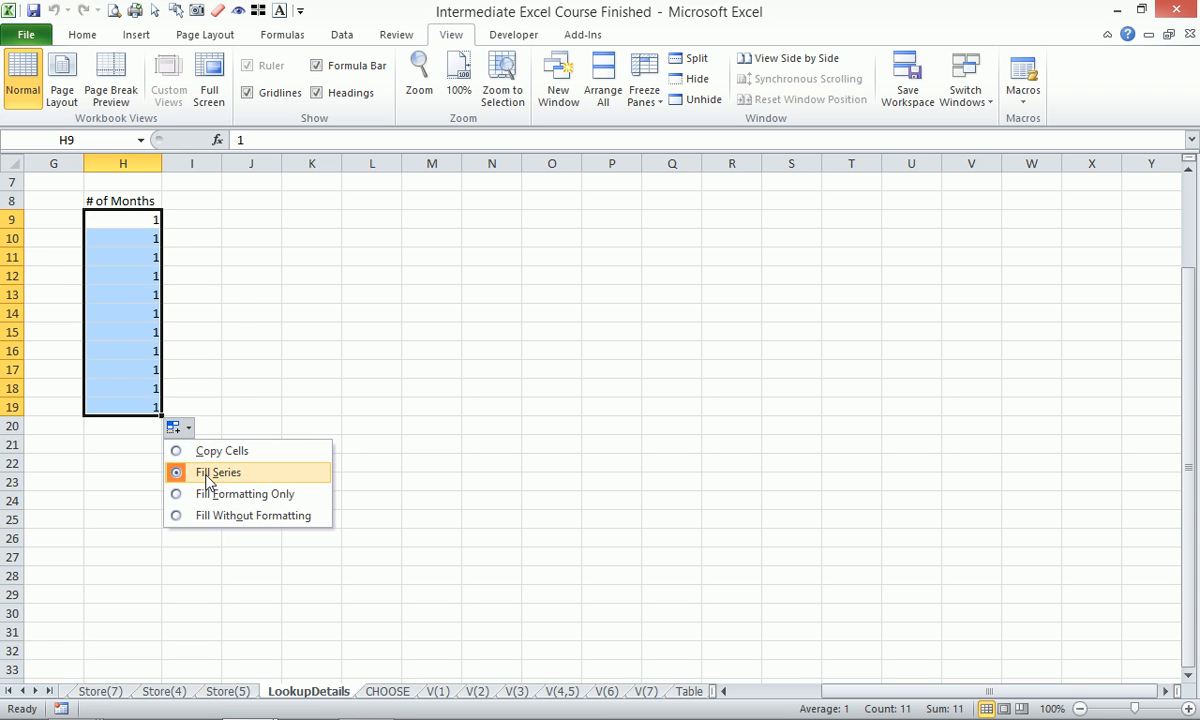
key(Escape)
Refill H9 down to row 20 as a 1, 2, 3… series using Auto Fill Options.
click(136, 212)
drag(161, 229, 160, 436)
click(150, 407)
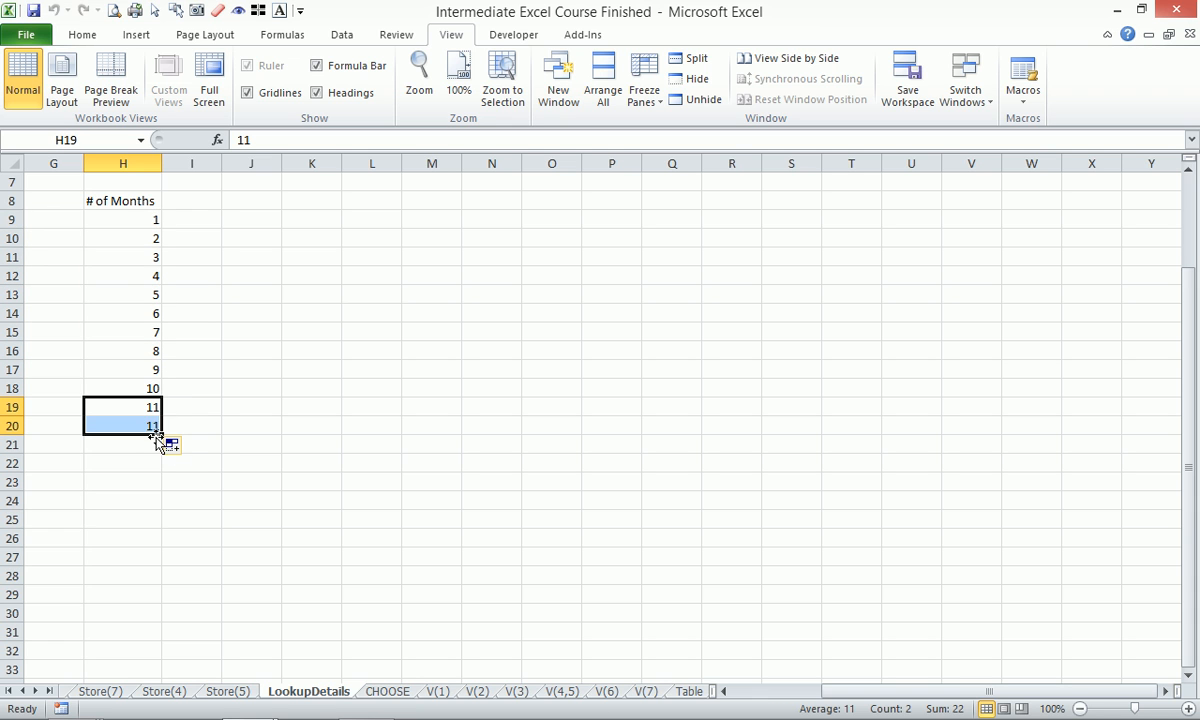
click(170, 444)
click(195, 468)
click(143, 385)
Extend the numbering to 12 in H20 and centre column H.
drag(161, 397, 166, 436)
click(197, 392)
click(131, 162)
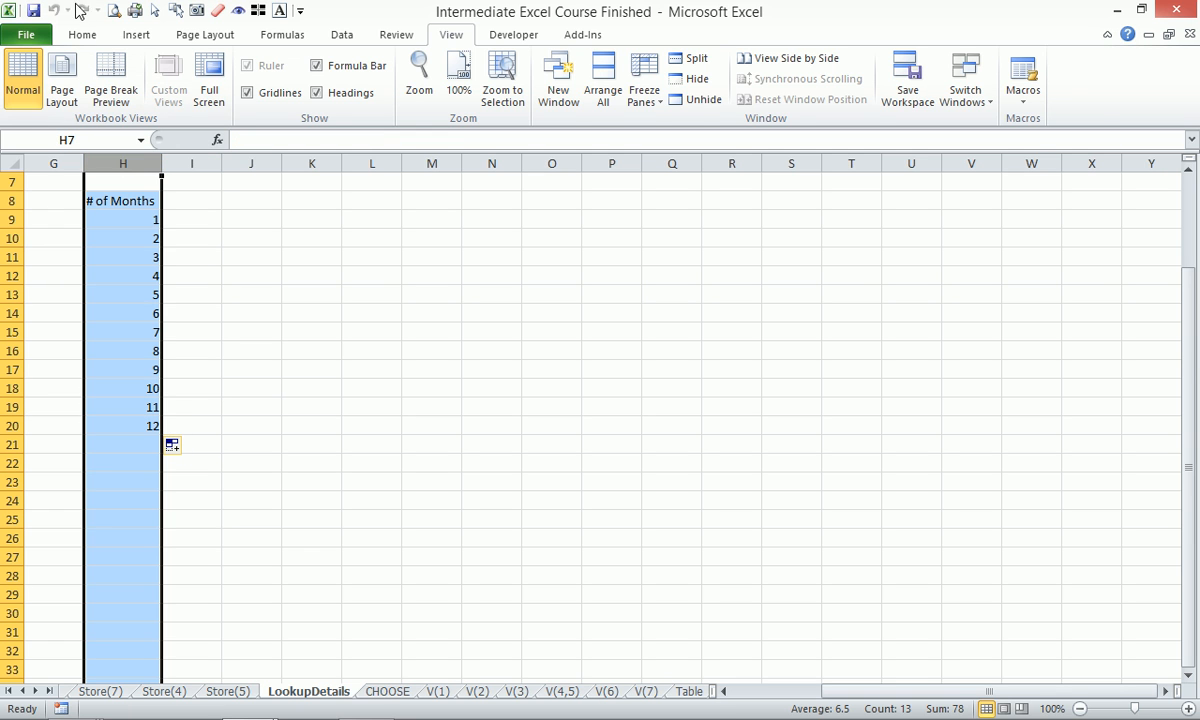
click(82, 35)
click(374, 92)
Add the heading 'Month Name' in I8 and widen column I to fit it.
click(187, 203)
text(Month Nmae)
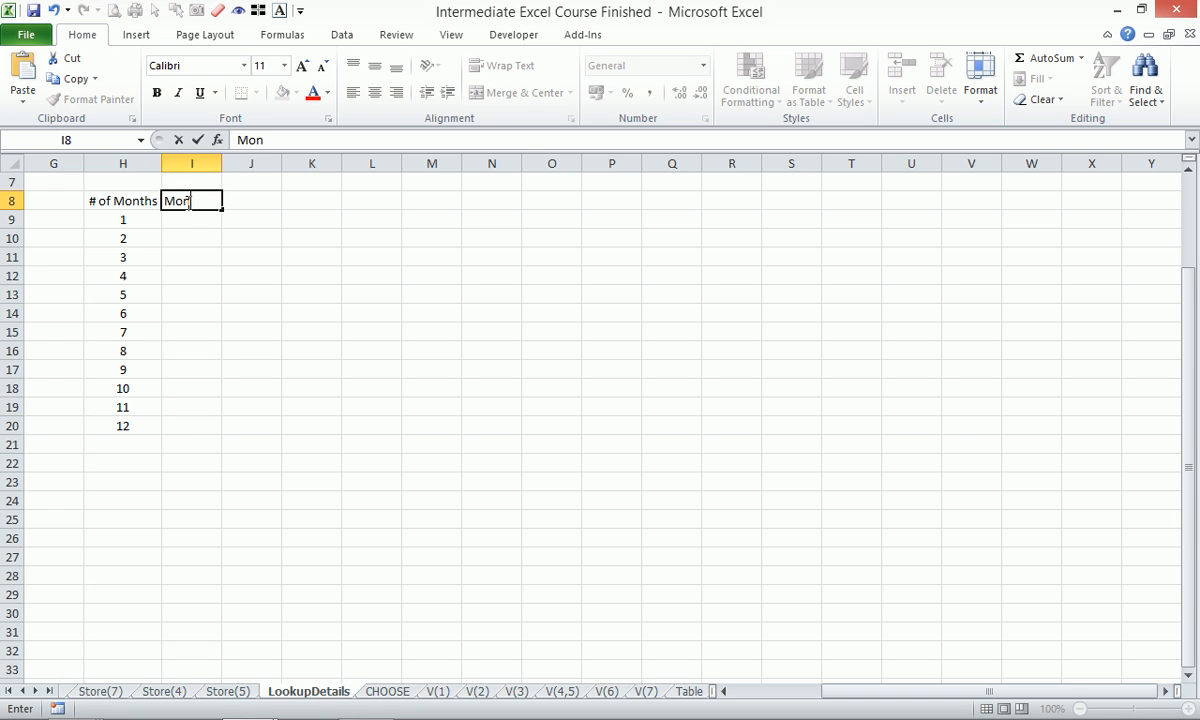
key(BackSpace)
key(BackSpace)
key(BackSpace)
text(ame)
key(Return)
drag(221, 163, 240, 163)
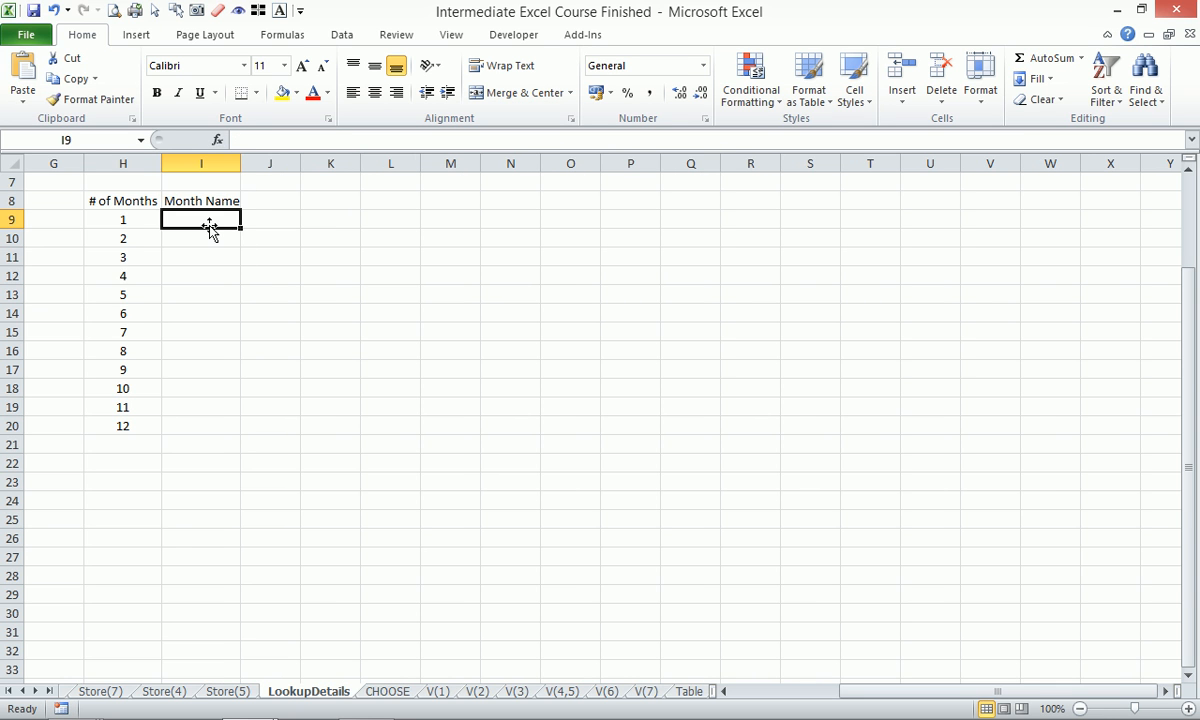
Enter Jan in I9, fill the months through Dec in I20, and select H8:L21.
text(Jan)
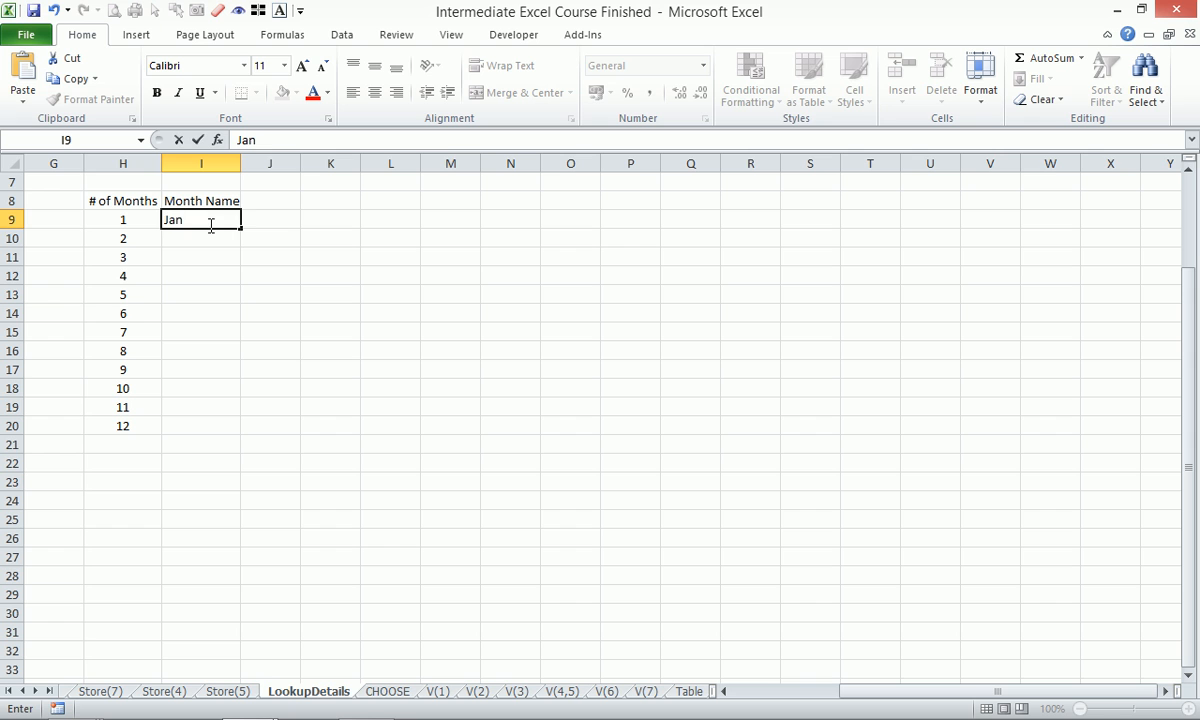
key(Return)
click(213, 220)
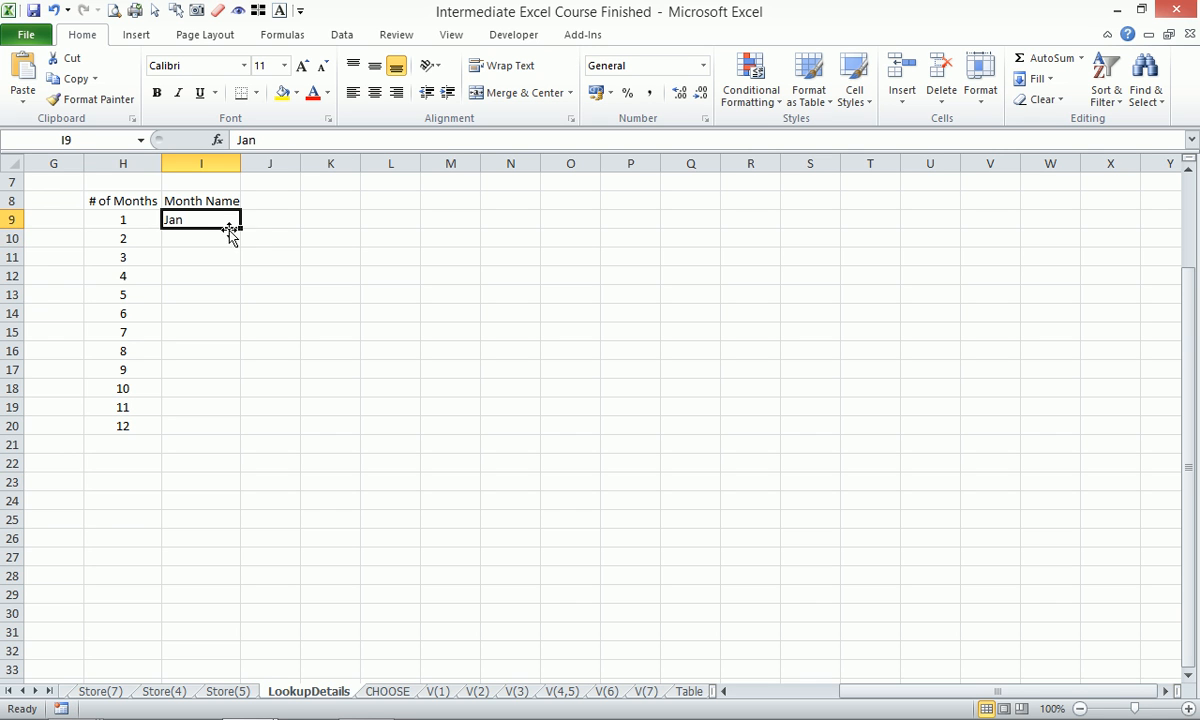
drag(241, 228, 246, 438)
drag(131, 202, 402, 437)
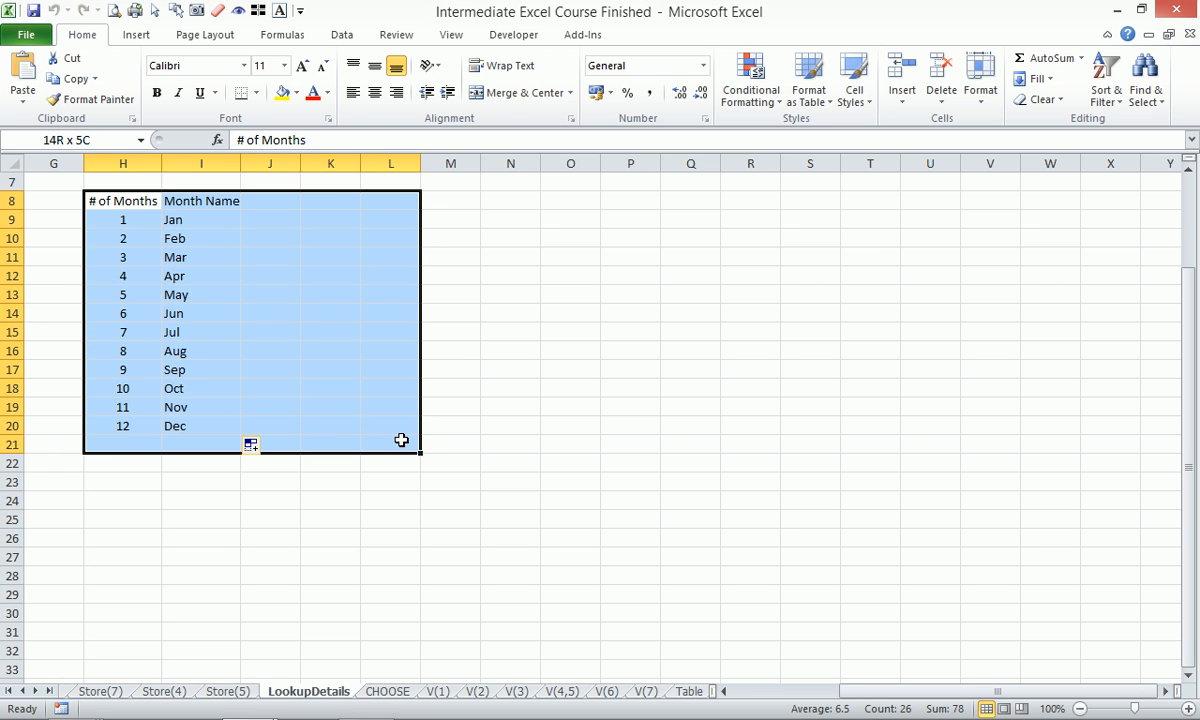
key(alt+w)
Enter 5 as a starting month number in K10.
key(g)
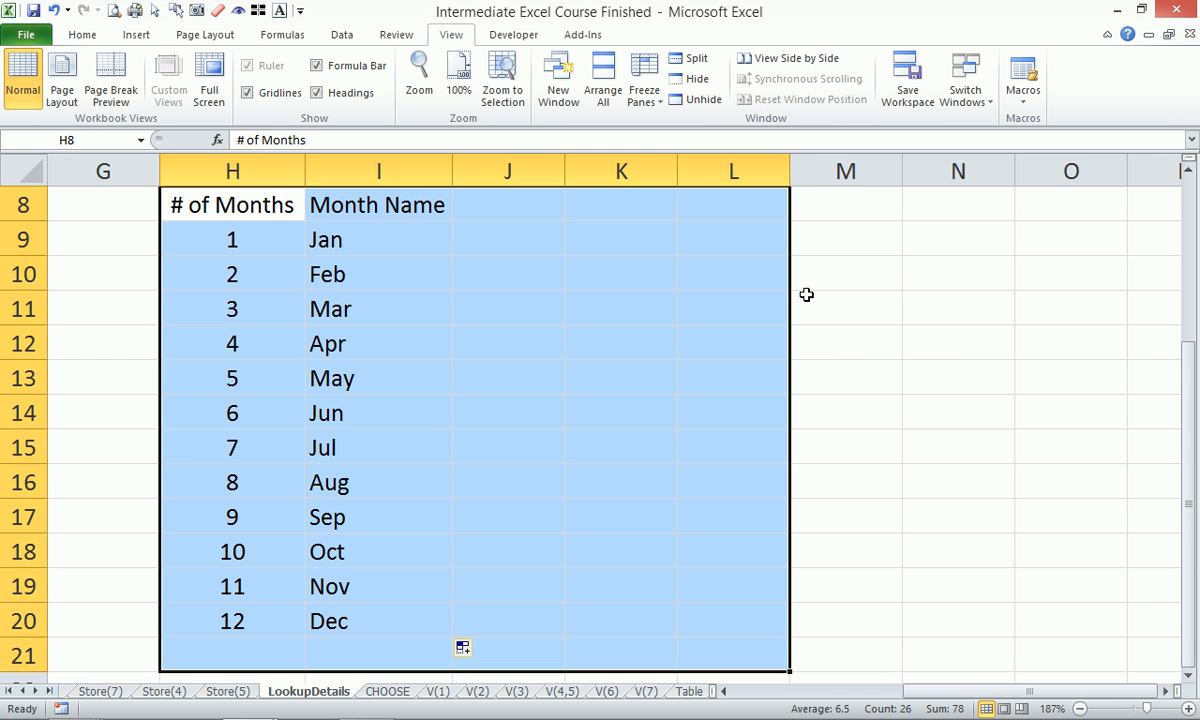
click(710, 316)
click(622, 281)
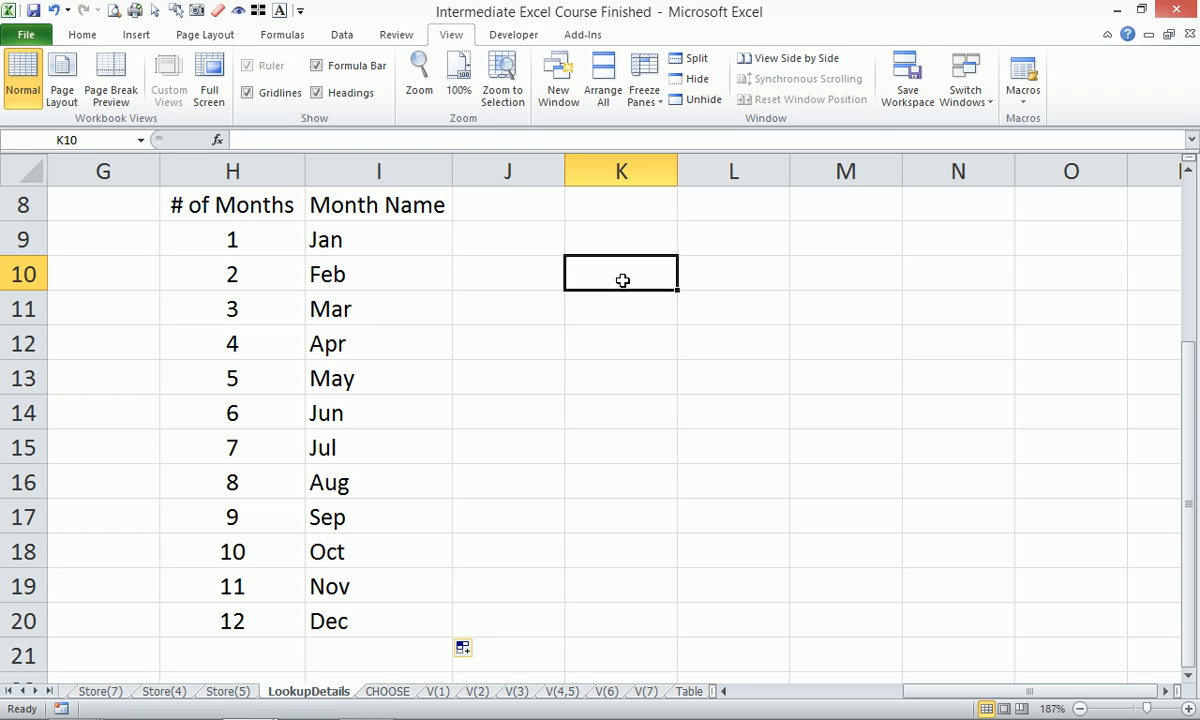
text(5)
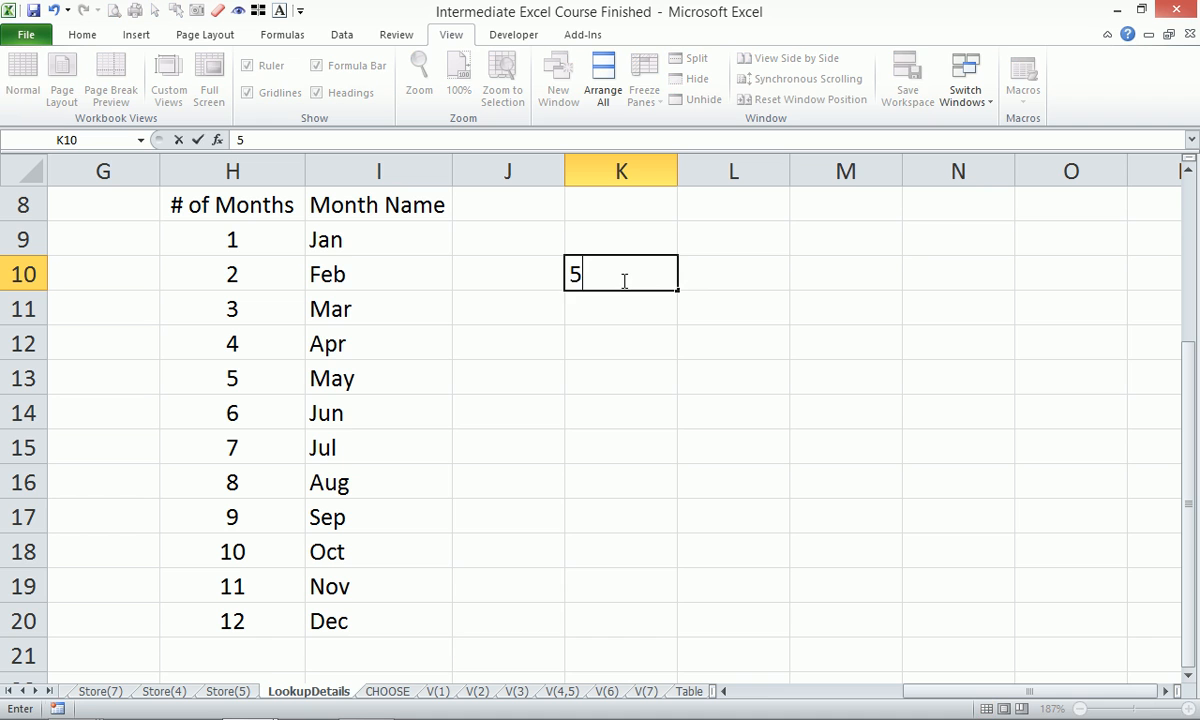
key(Return)
click(622, 281)
key(Right)
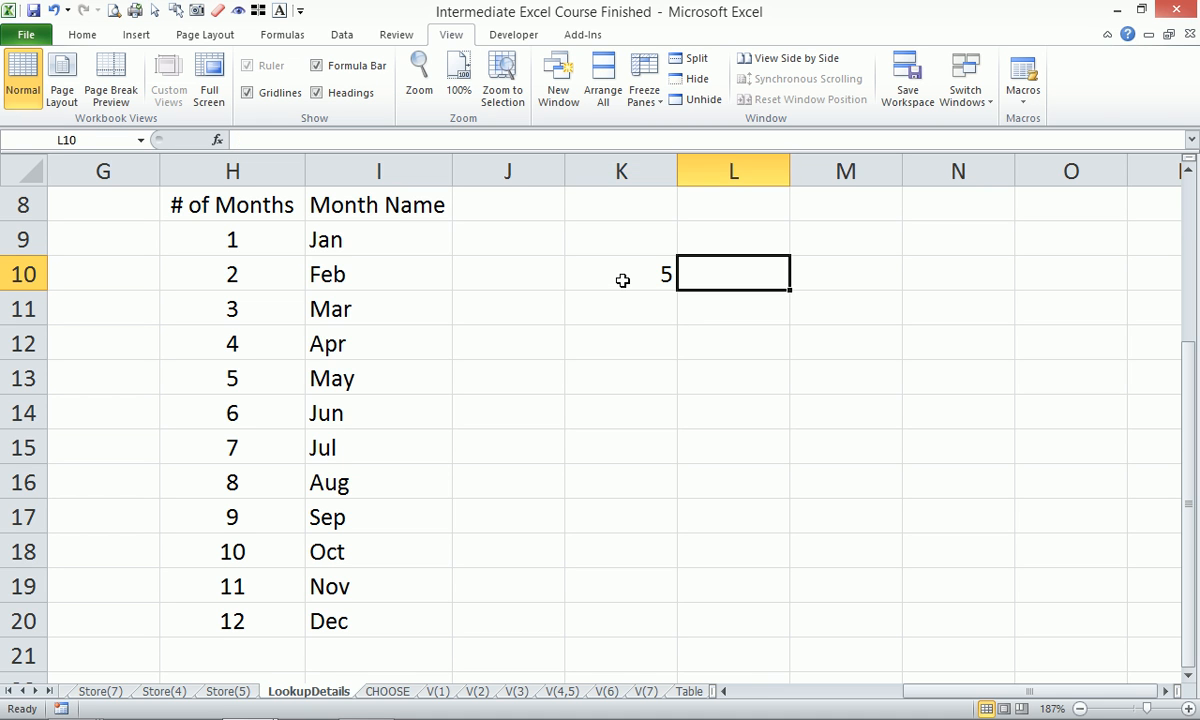
click(622, 281)
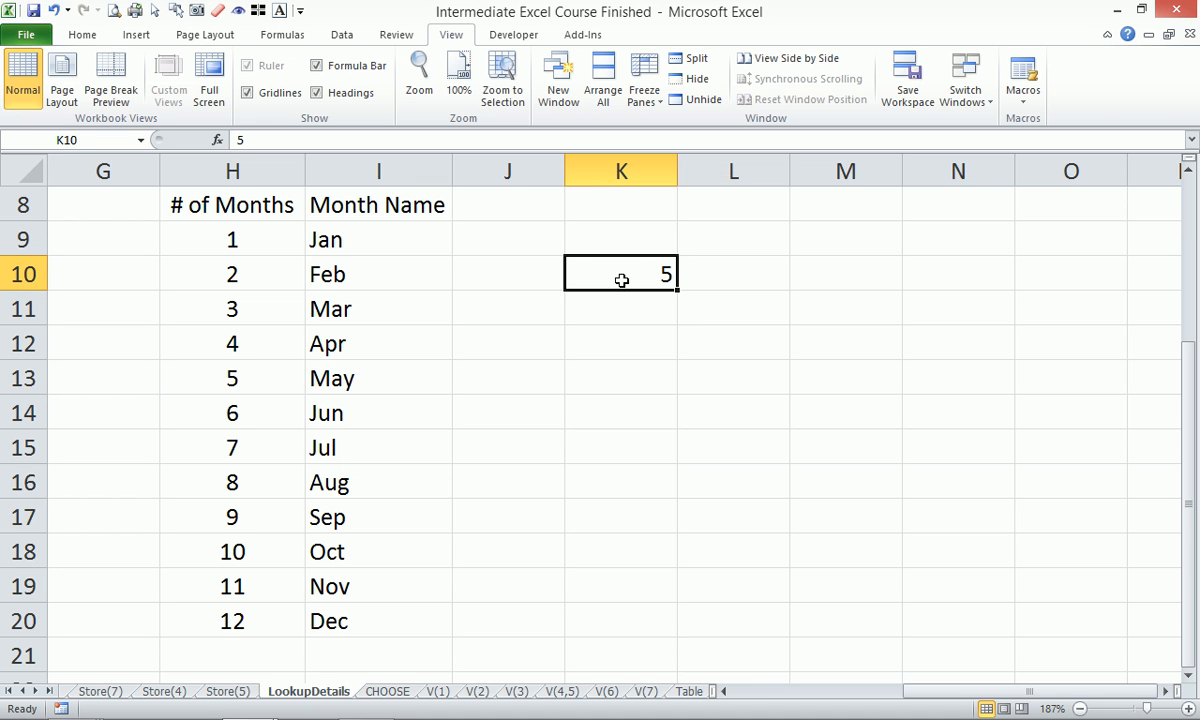
Add list data validation to K10 with source =$H$9:$H$20.
key(alt+d)
key(l)
click(716, 175)
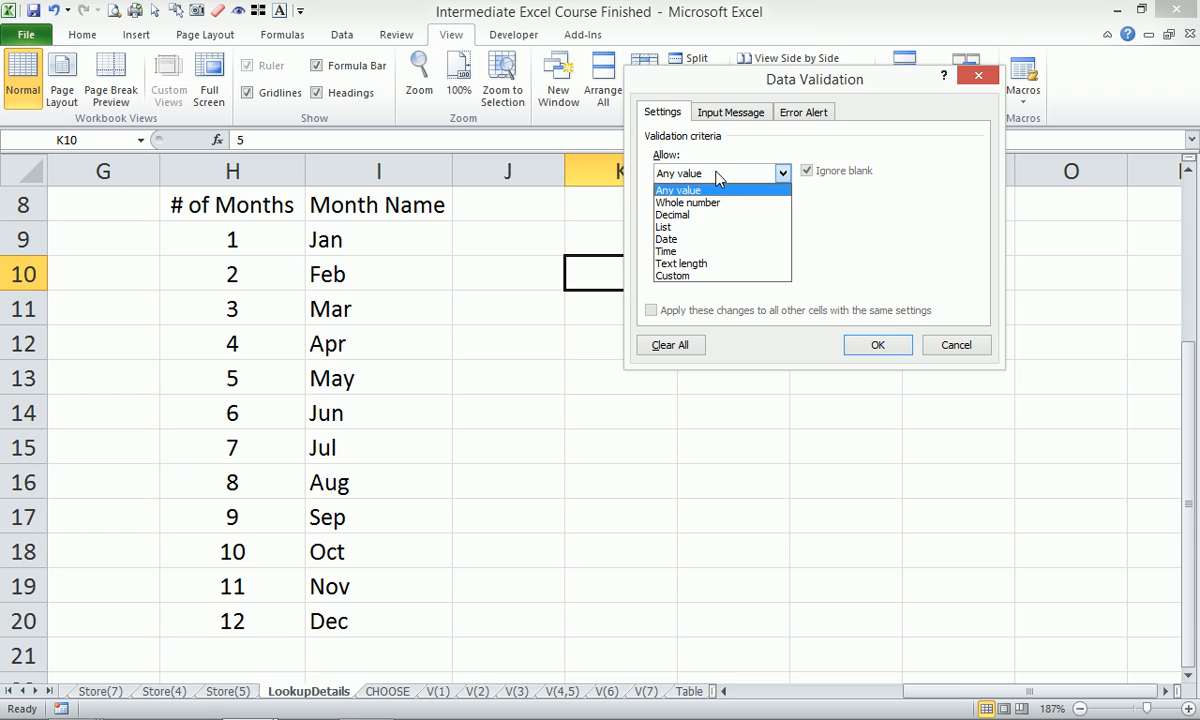
click(699, 227)
click(870, 250)
click(886, 249)
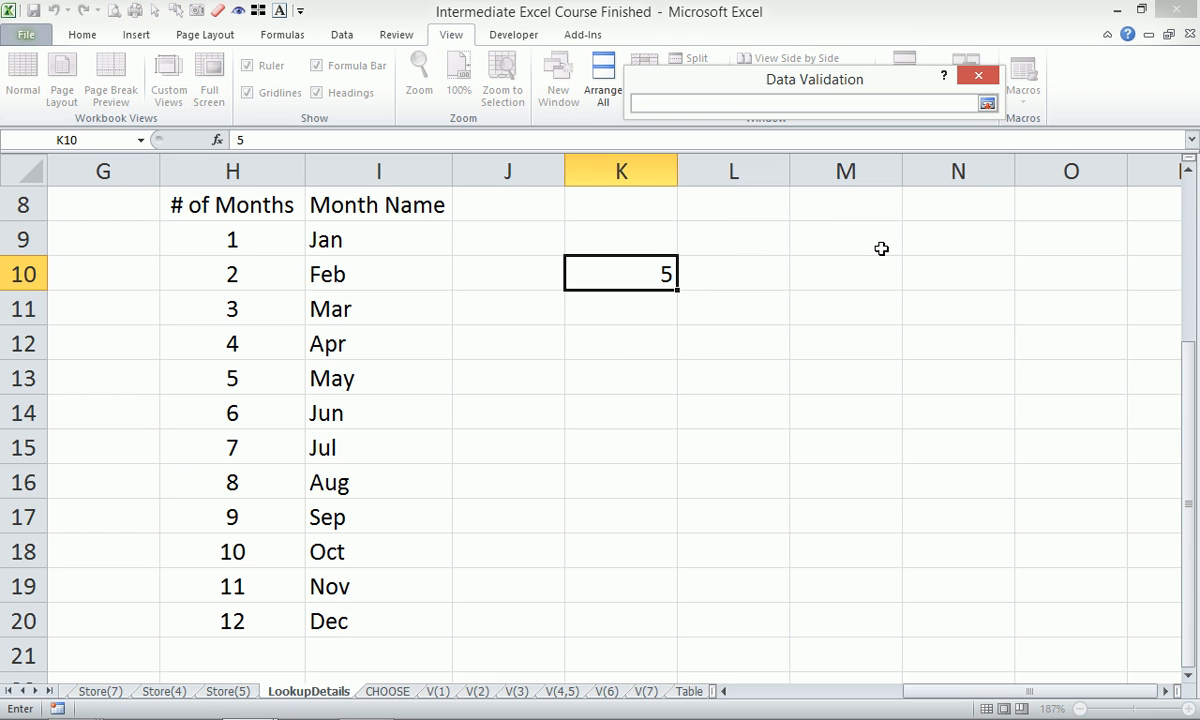
drag(233, 237, 248, 614)
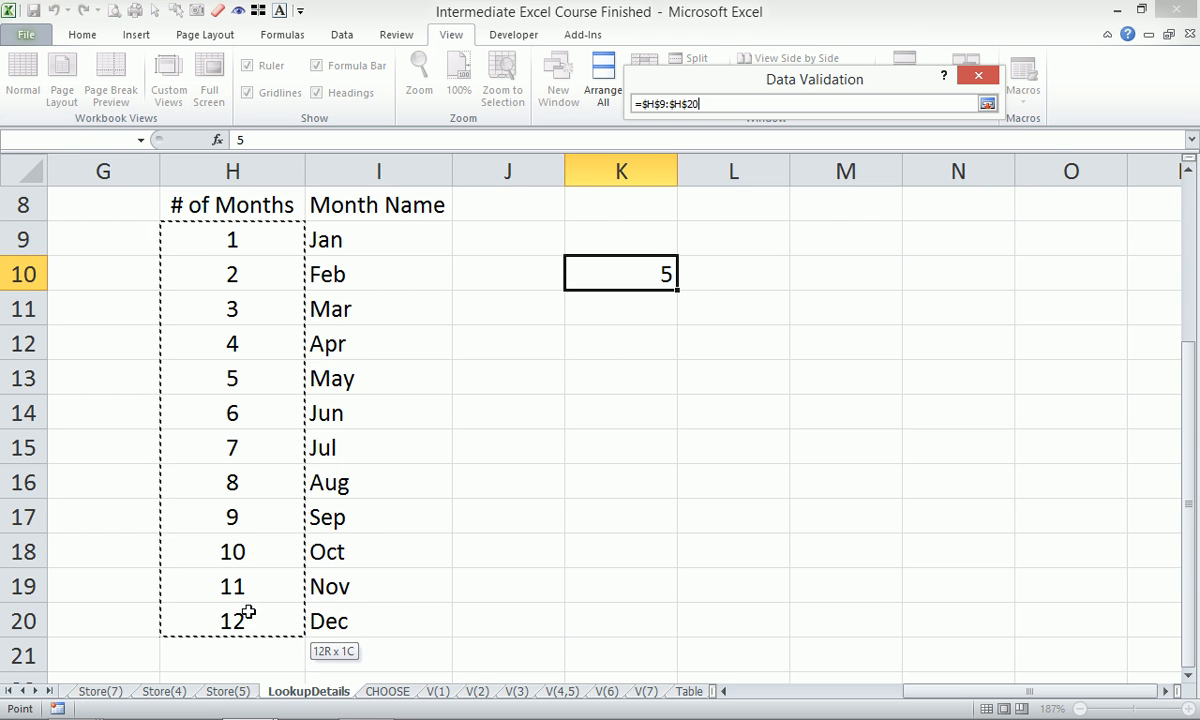
key(Return)
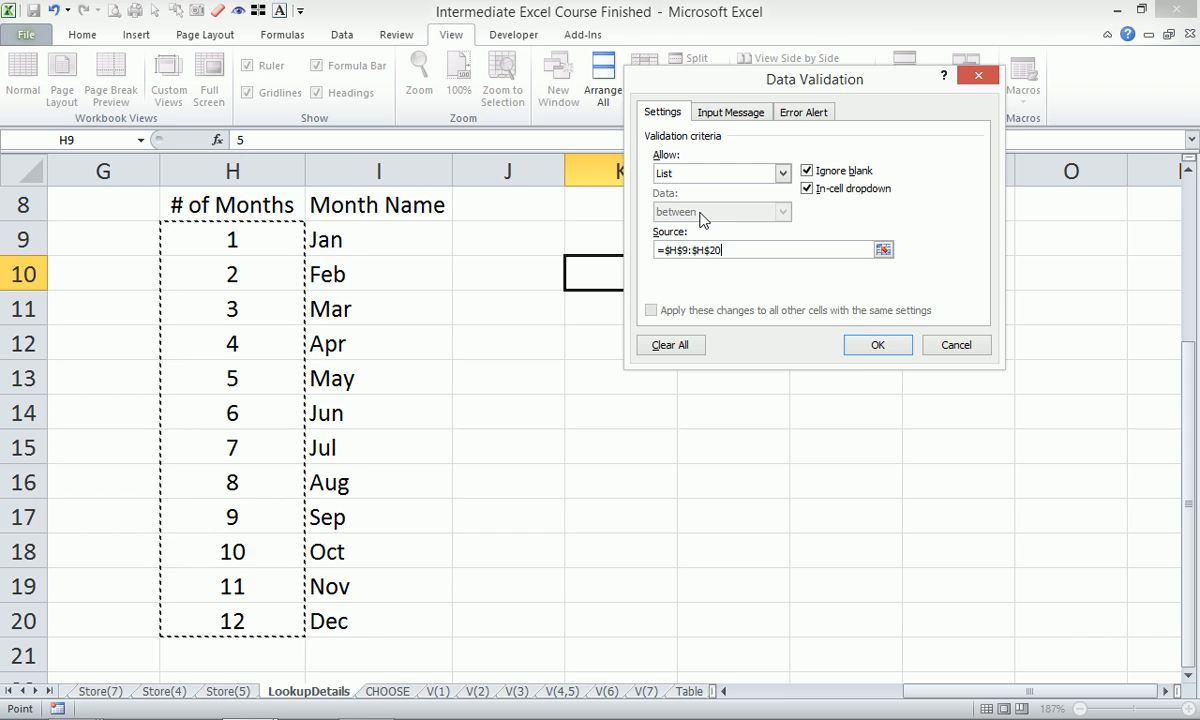
click(862, 345)
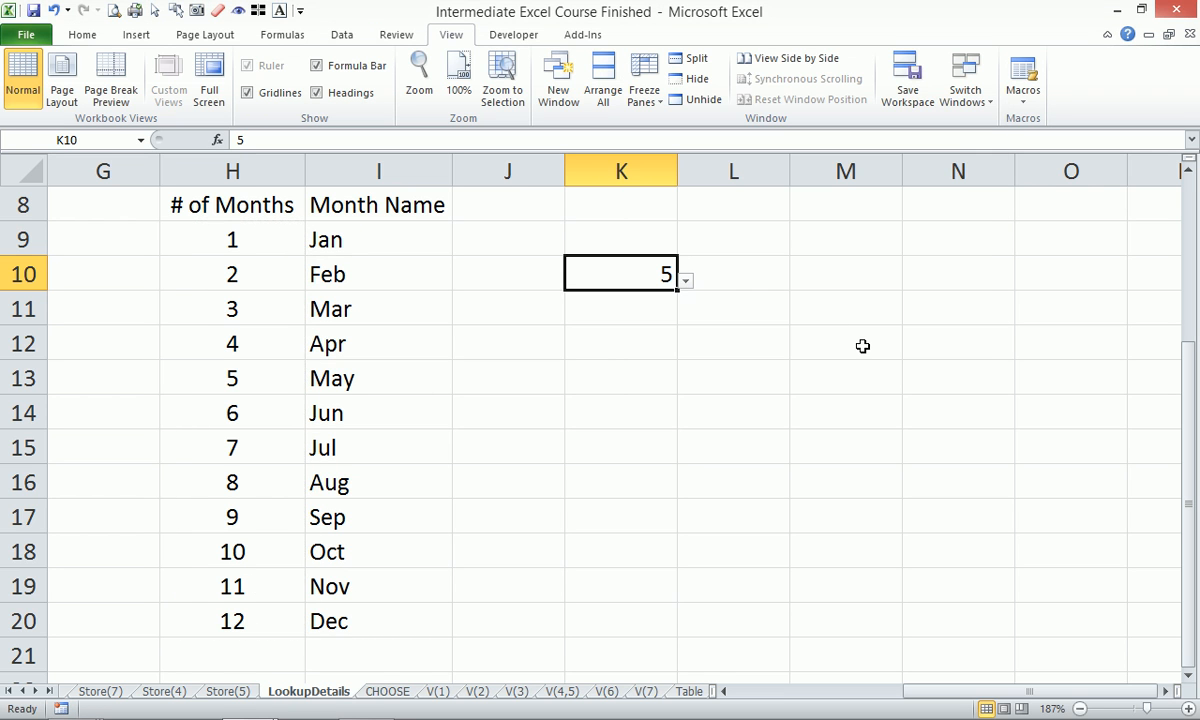
Pick month 8 from K10's dropdown.
click(685, 280)
click(627, 375)
click(633, 238)
click(766, 248)
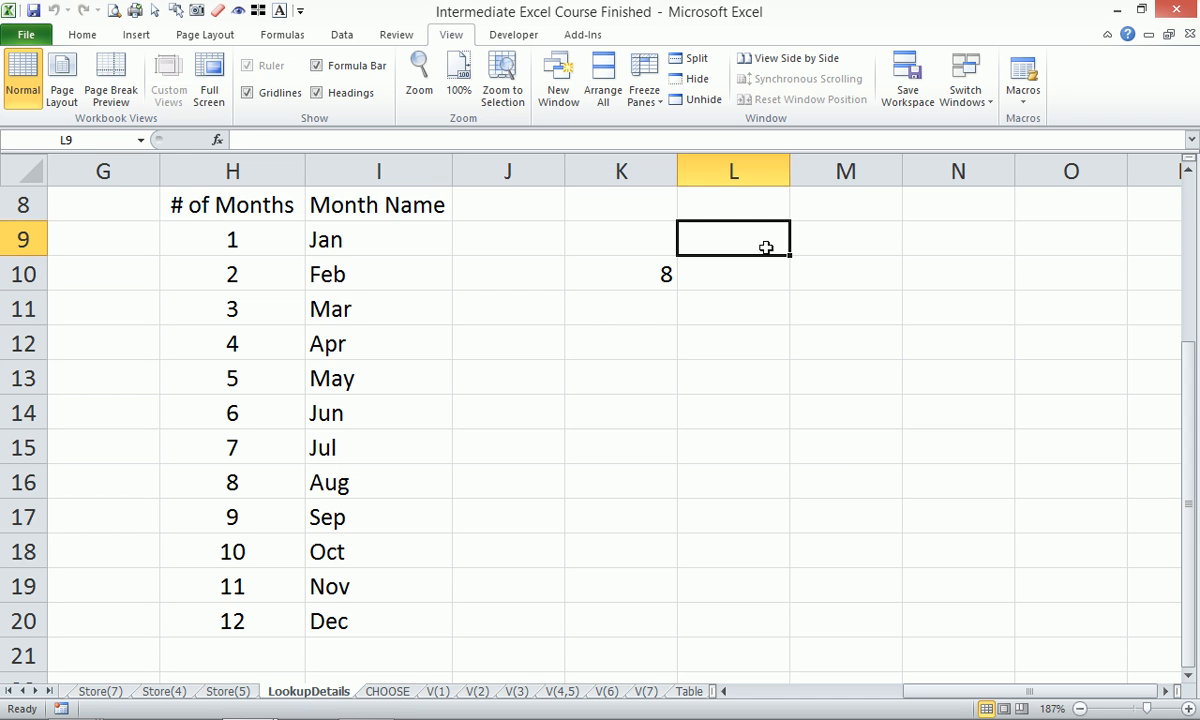
Type the heading 'Vlookup' in L9.
text(month)
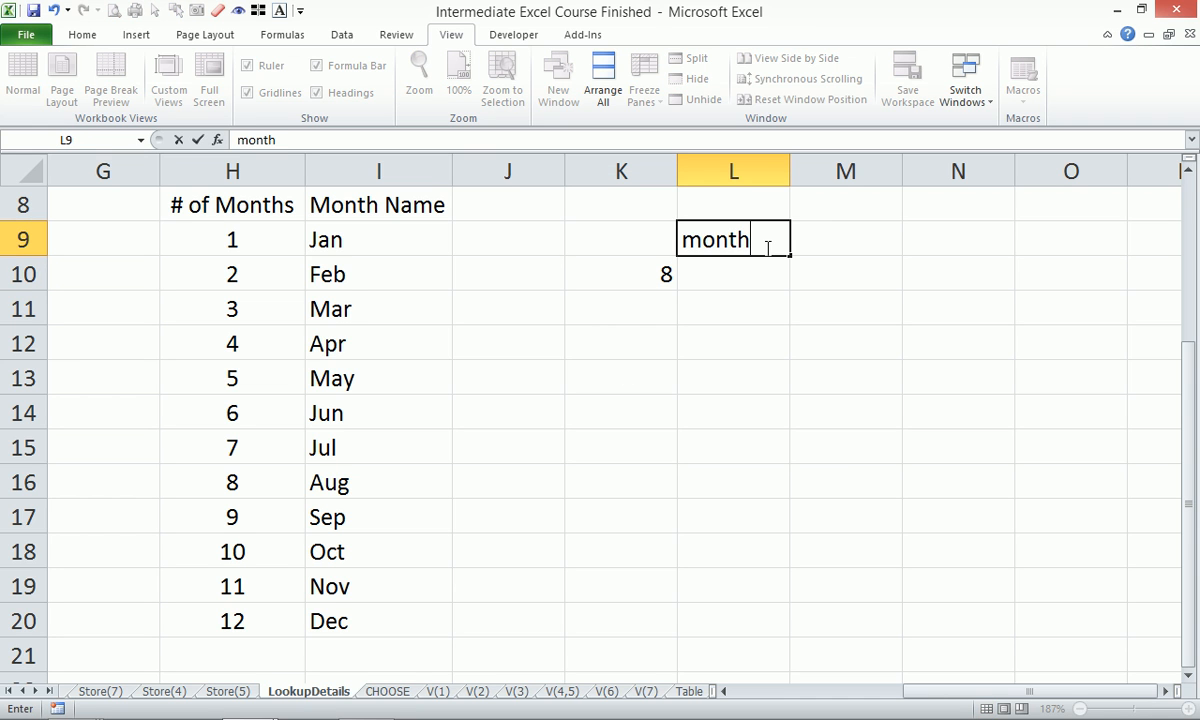
key(BackSpace)
key(BackSpace)
key(BackSpace)
key(BackSpace)
key(BackSpace)
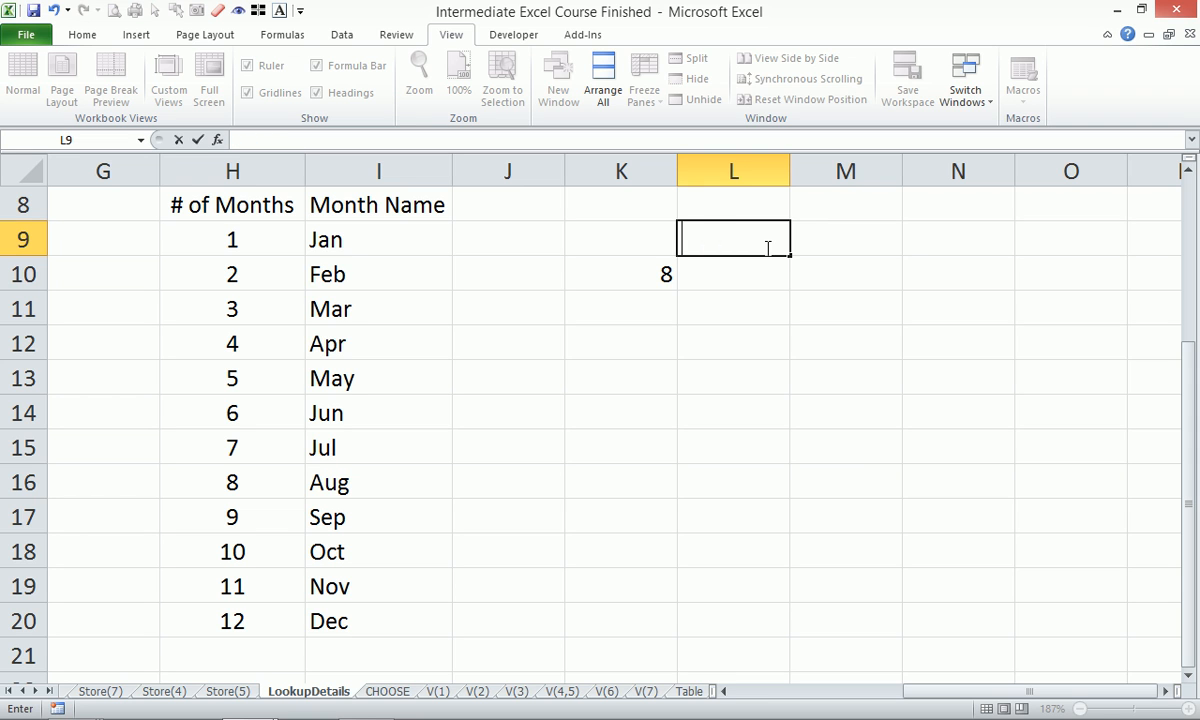
text(Vloo)
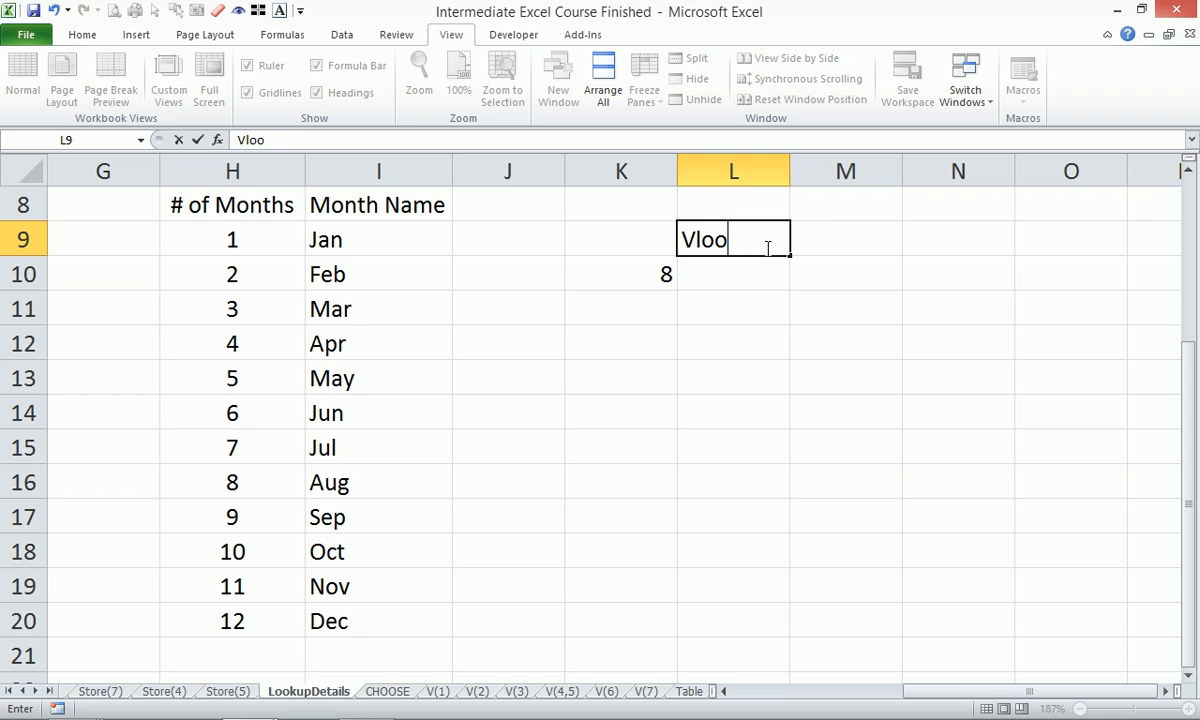
text(kup)
key(Return)
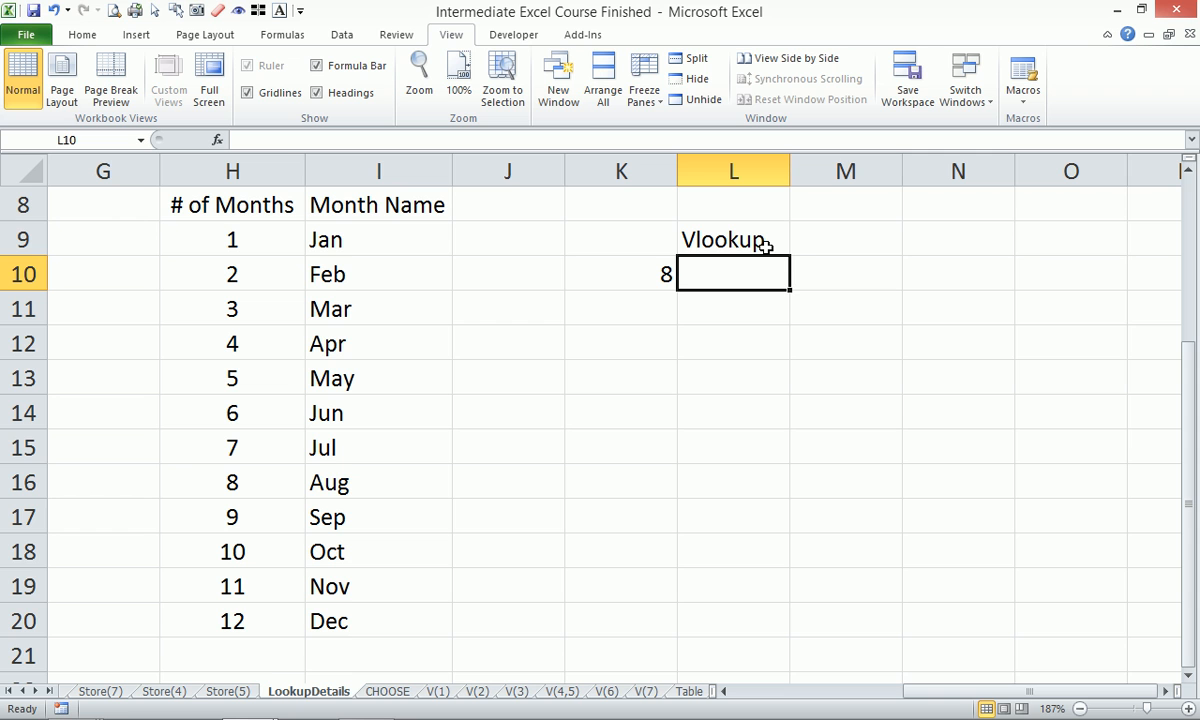
key(Return)
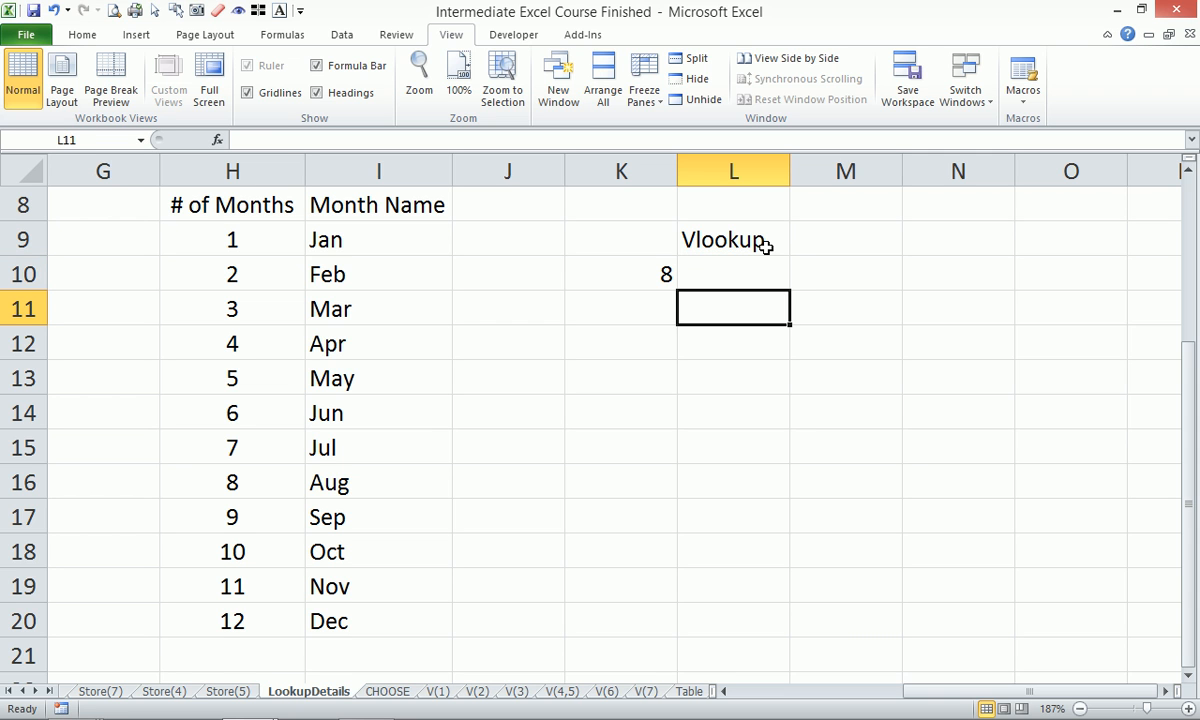
Enter =VLOOKUP(K10,H:I,2,0) in L10.
text(=vlo)
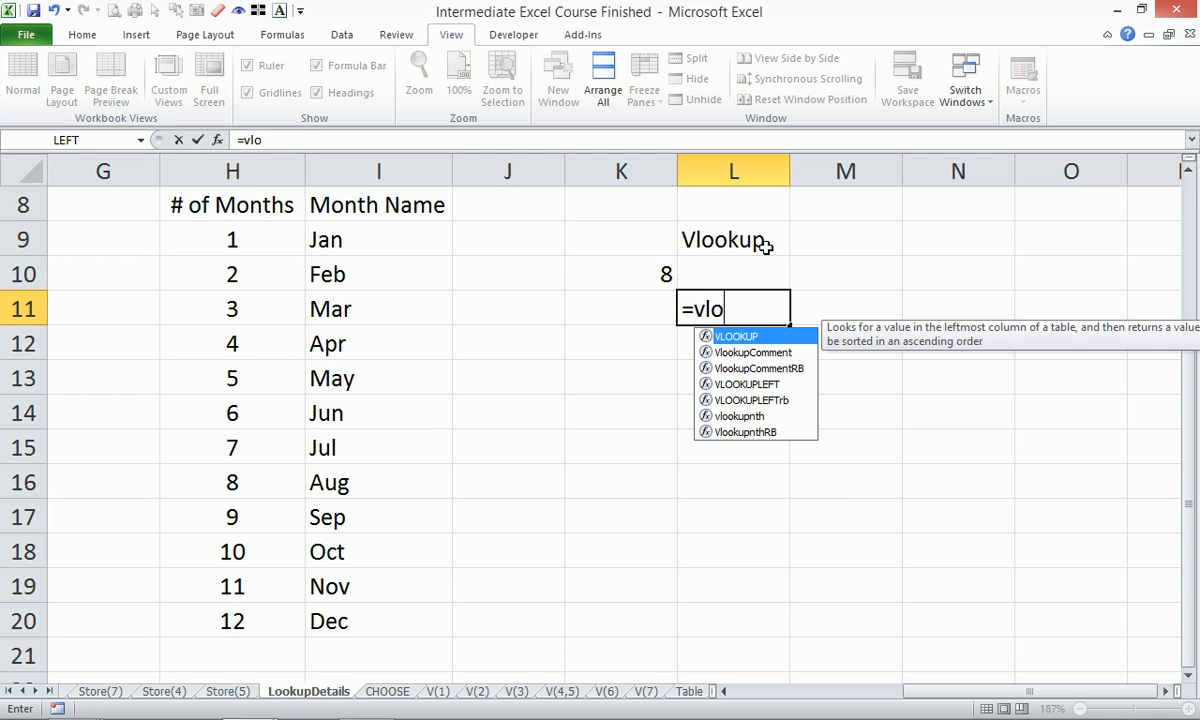
key(Tab)
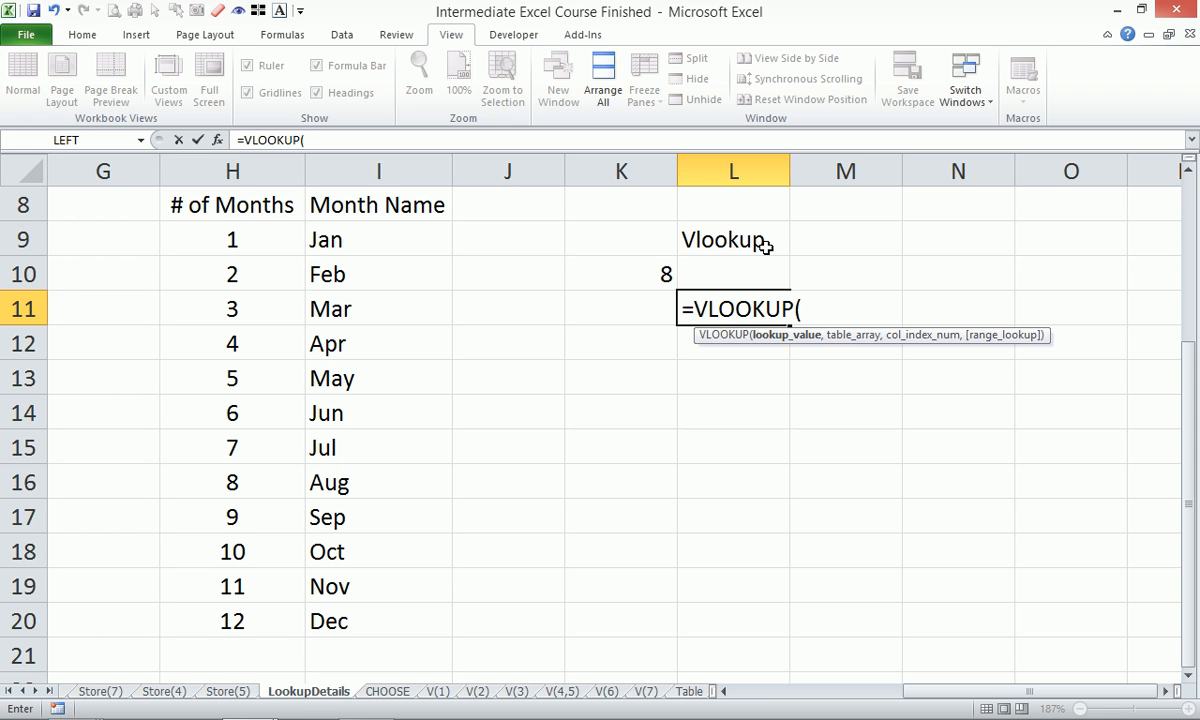
key(Escape)
key(Up)
text(=vl)
key(Tab)
key(Left)
text(,)
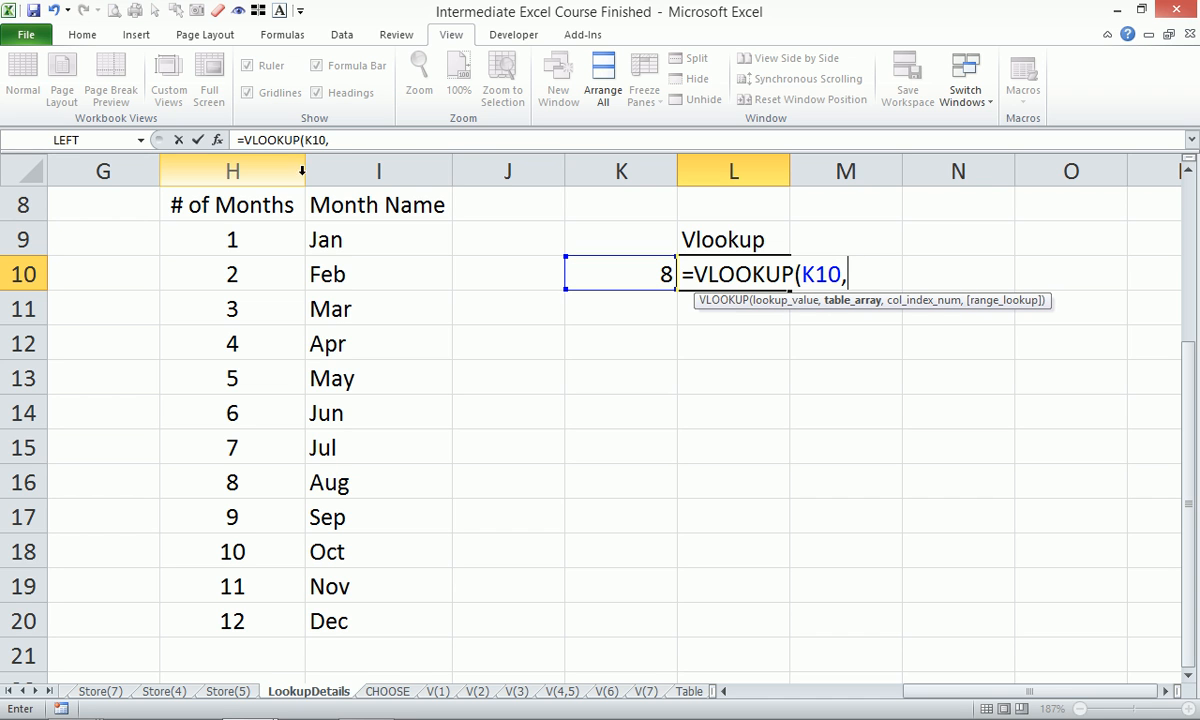
click(258, 163)
drag(258, 163, 340, 169)
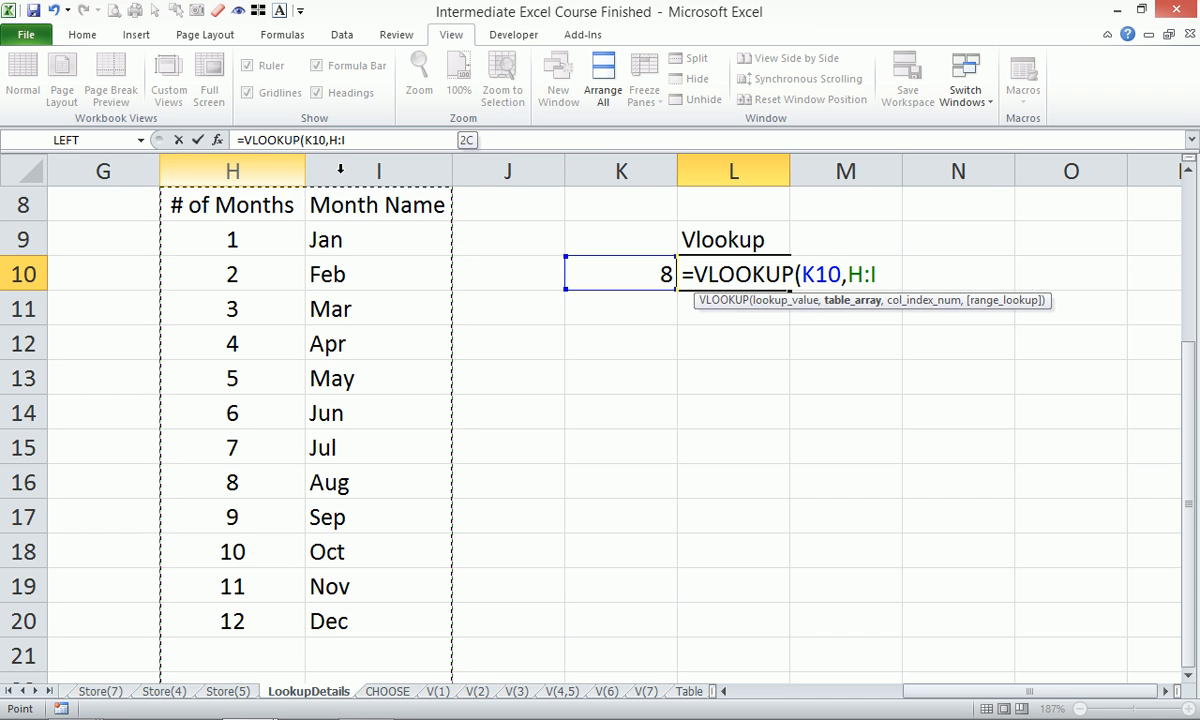
text(,)
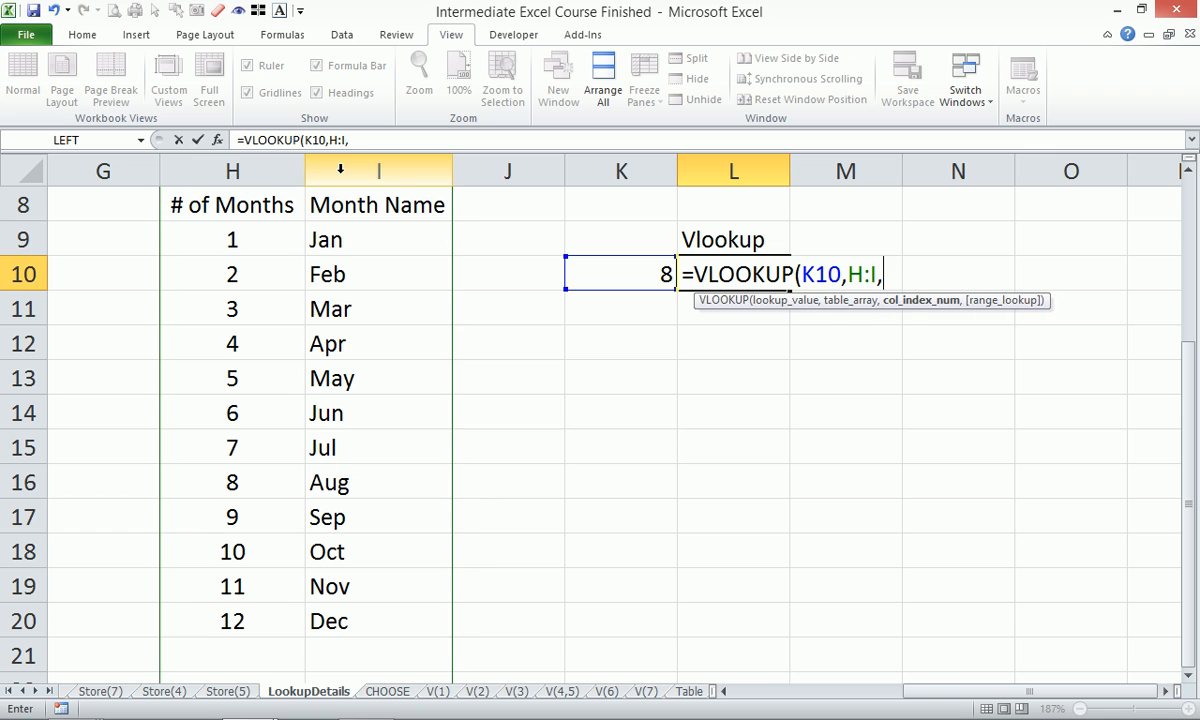
text(2,0)
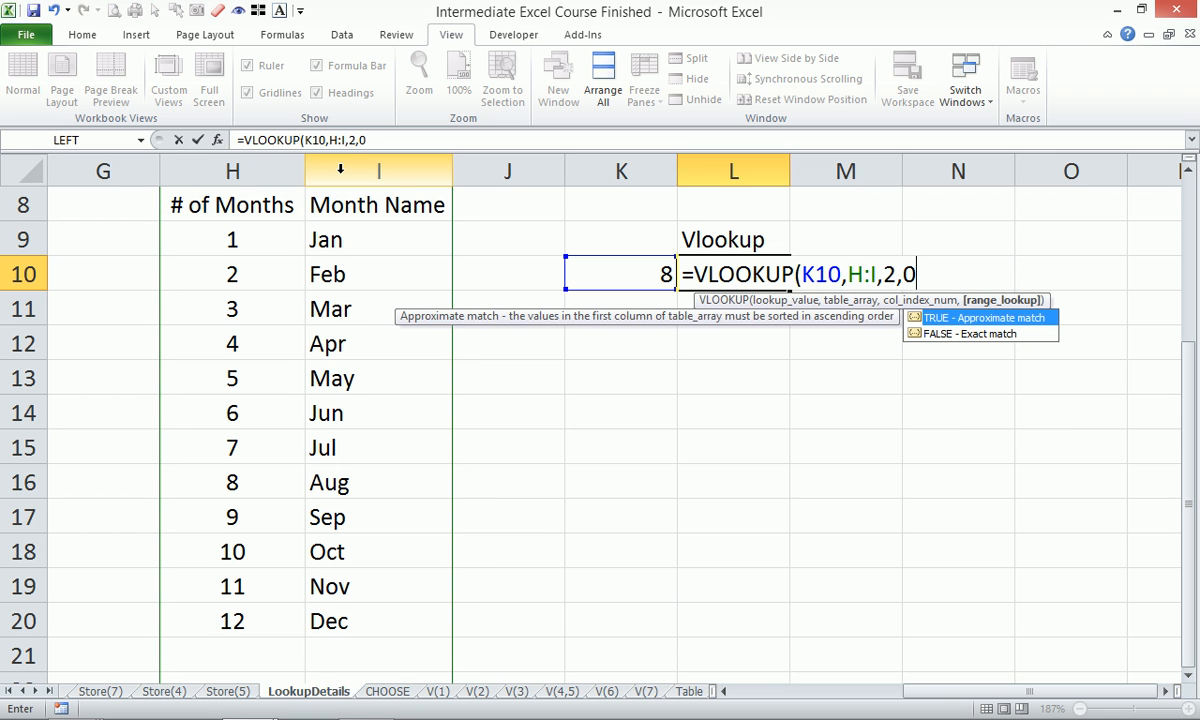
text())
key(Return)
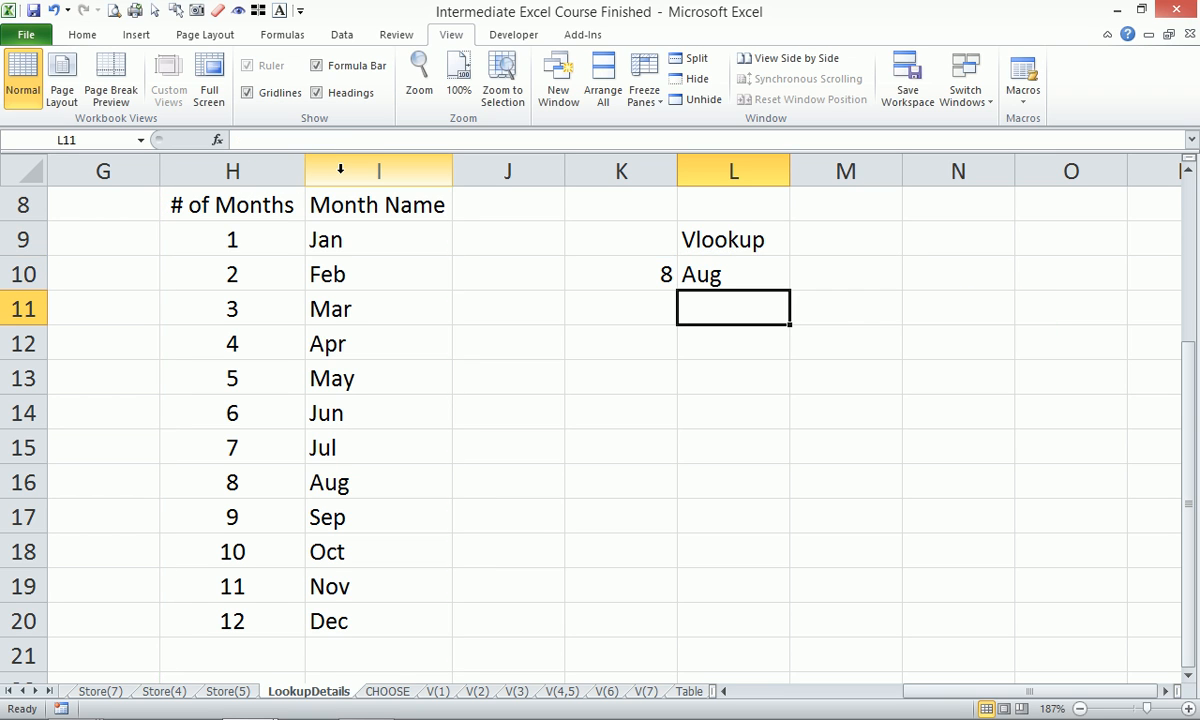
Test the lookup by choosing 10, then 12, from K10's dropdown, giving Dec.
click(657, 273)
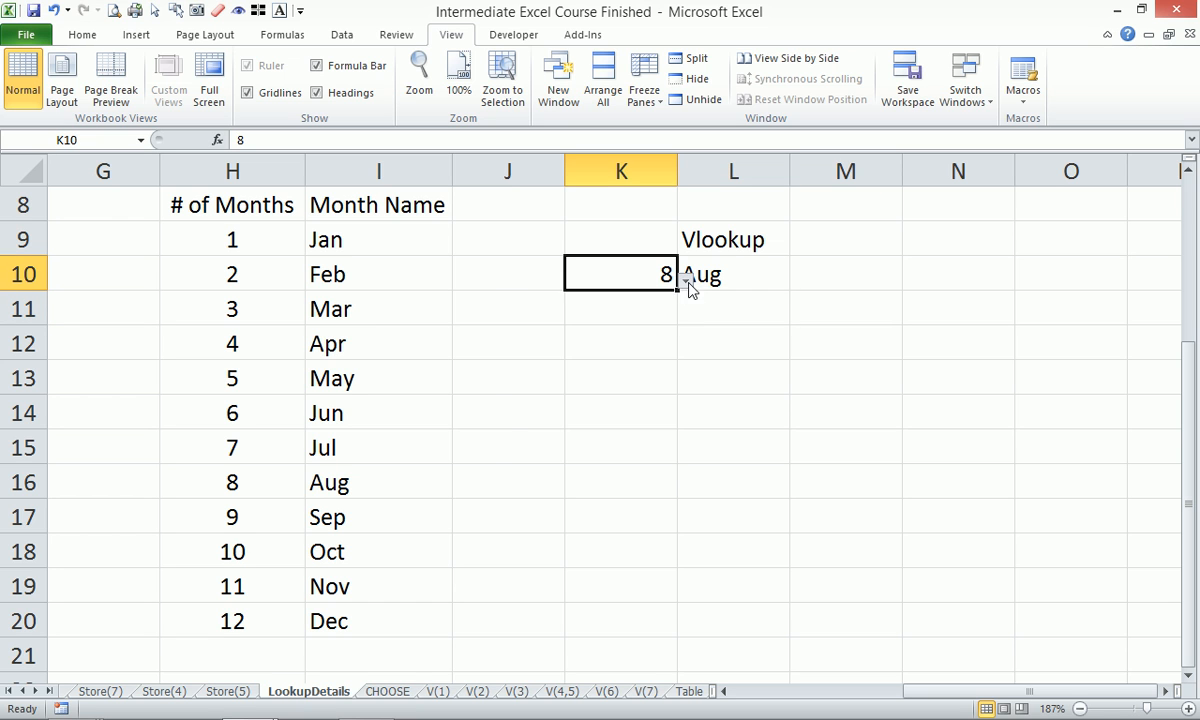
click(687, 280)
click(590, 415)
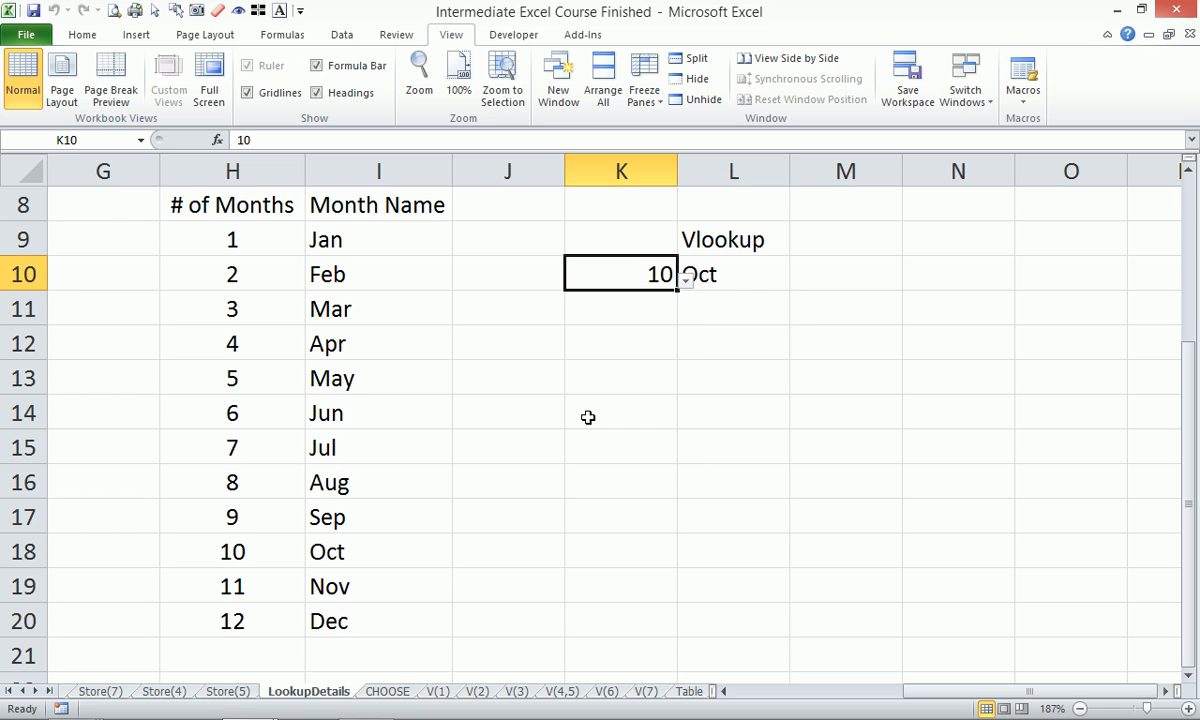
click(687, 278)
click(590, 461)
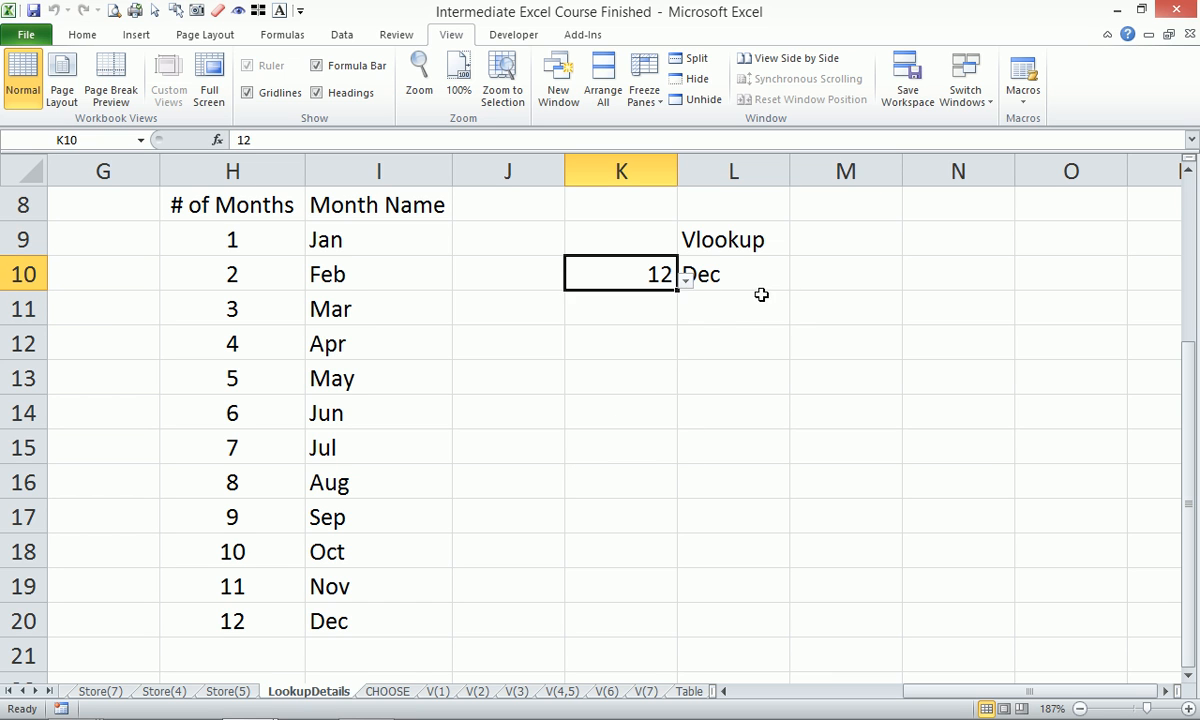
click(753, 272)
click(810, 269)
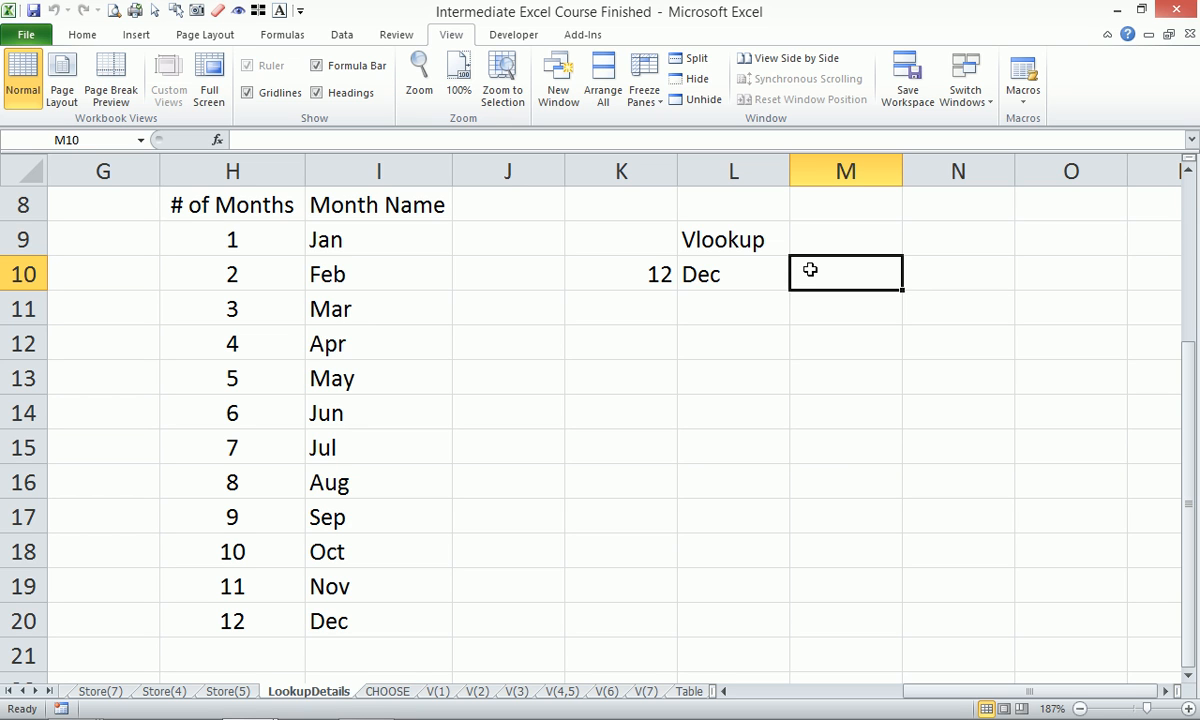
Type the heading 'Match' in M9.
key(Up)
text(M)
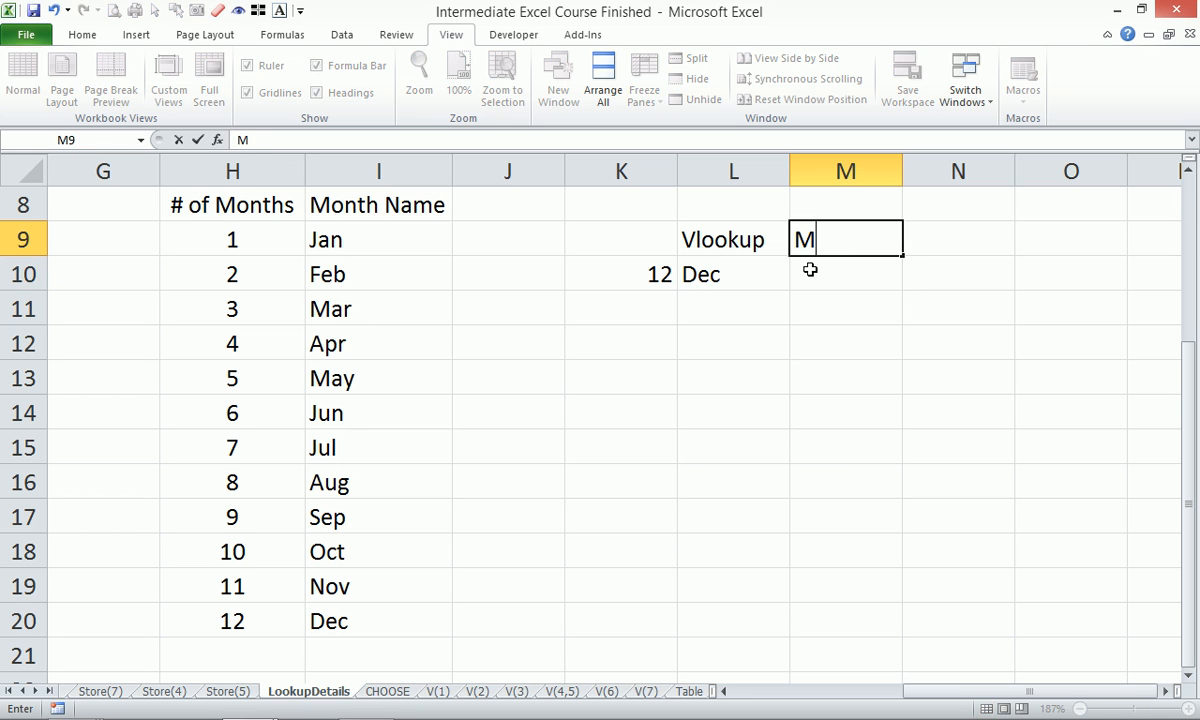
text(atch)
key(Return)
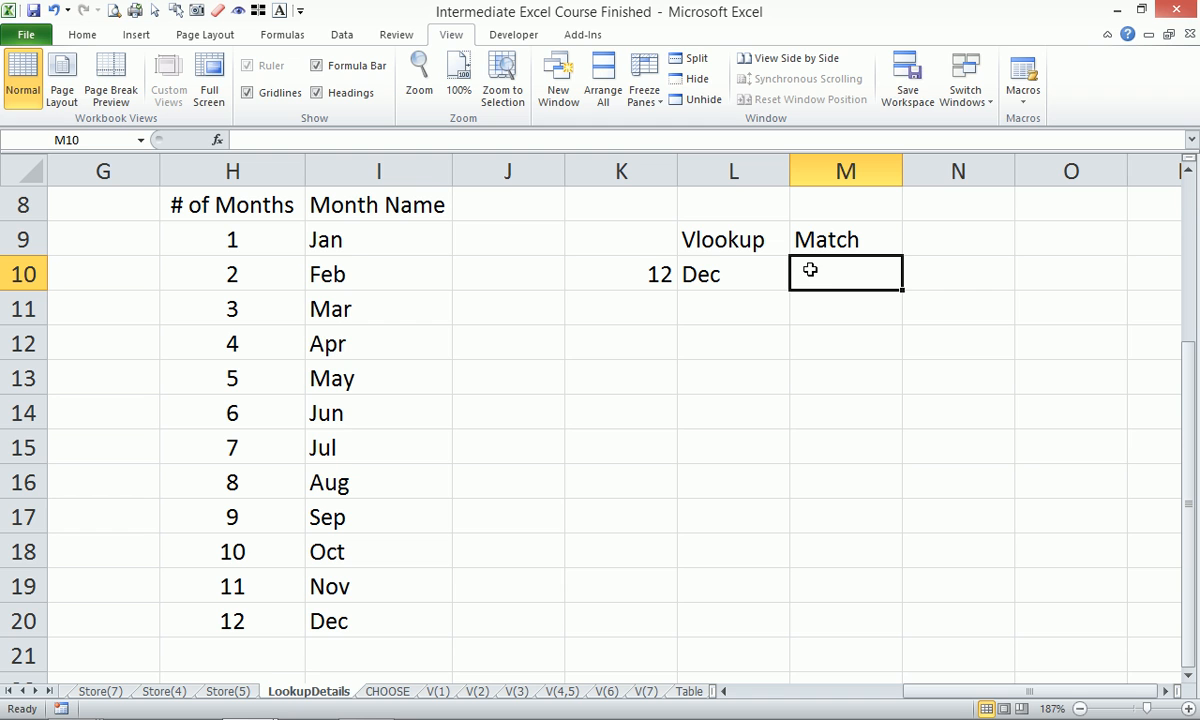
Enter =MATCH(K10,H:H,0) in M10, returning 20, and compare it with the VLOOKUP formula.
text(=matc)
key(Tab)
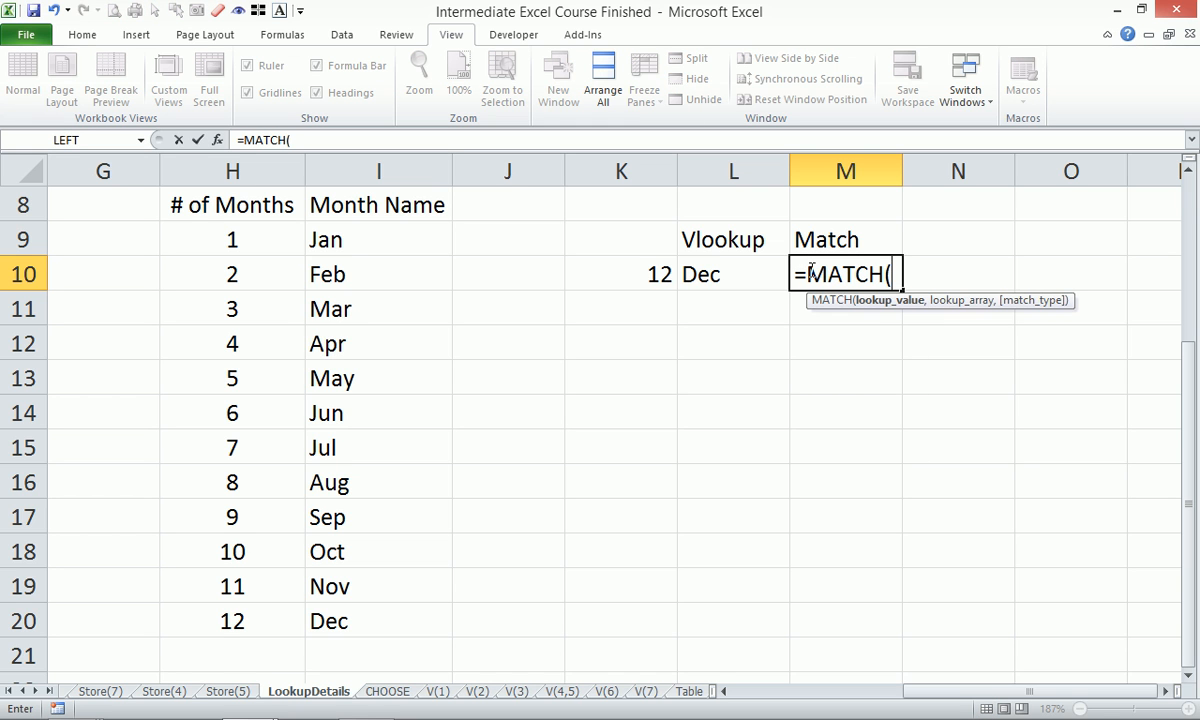
key(Left)
key(Left)
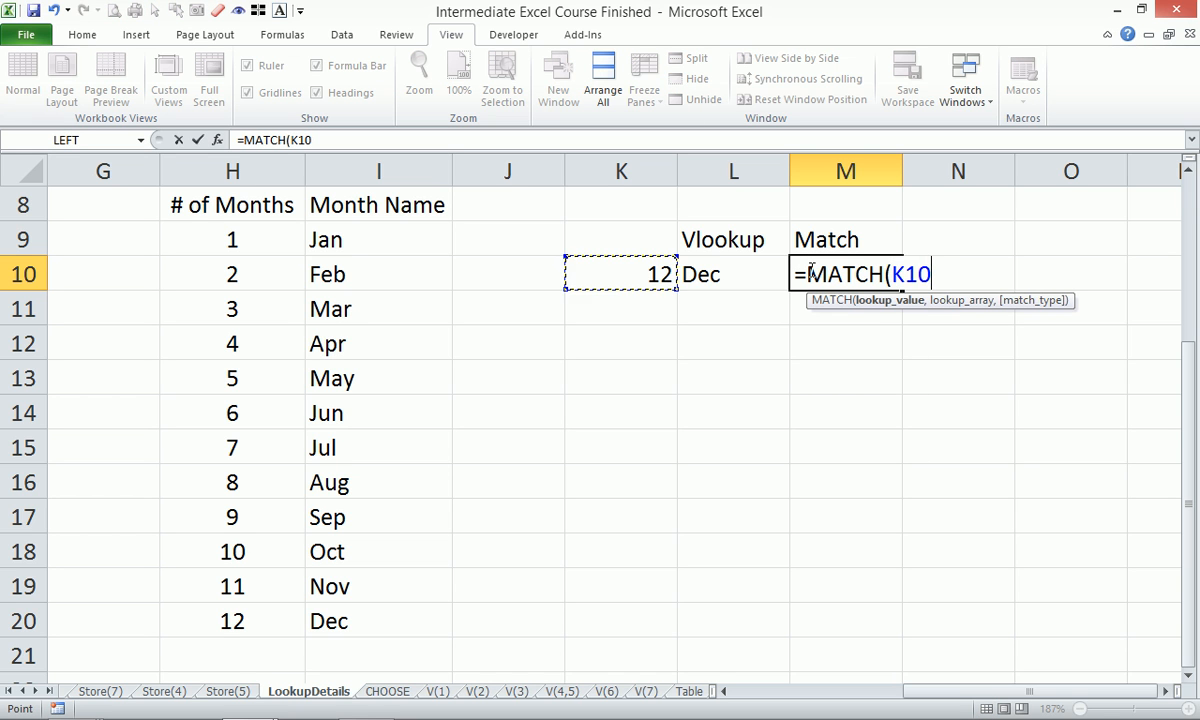
text(,)
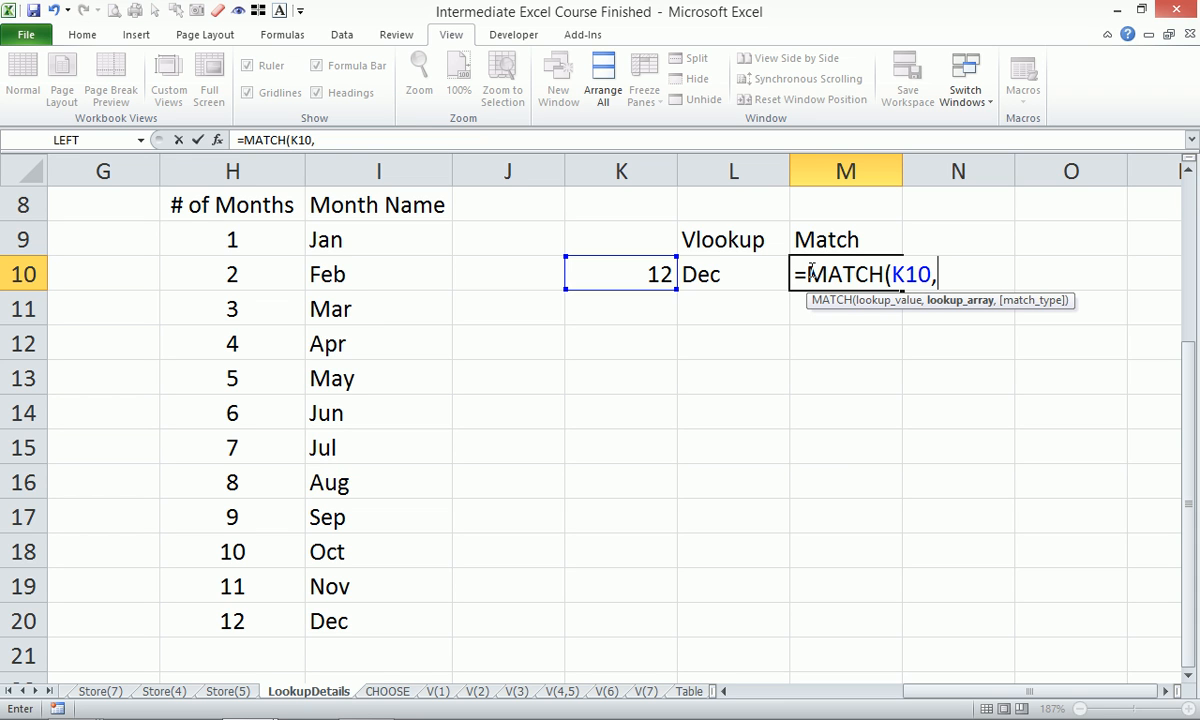
click(268, 165)
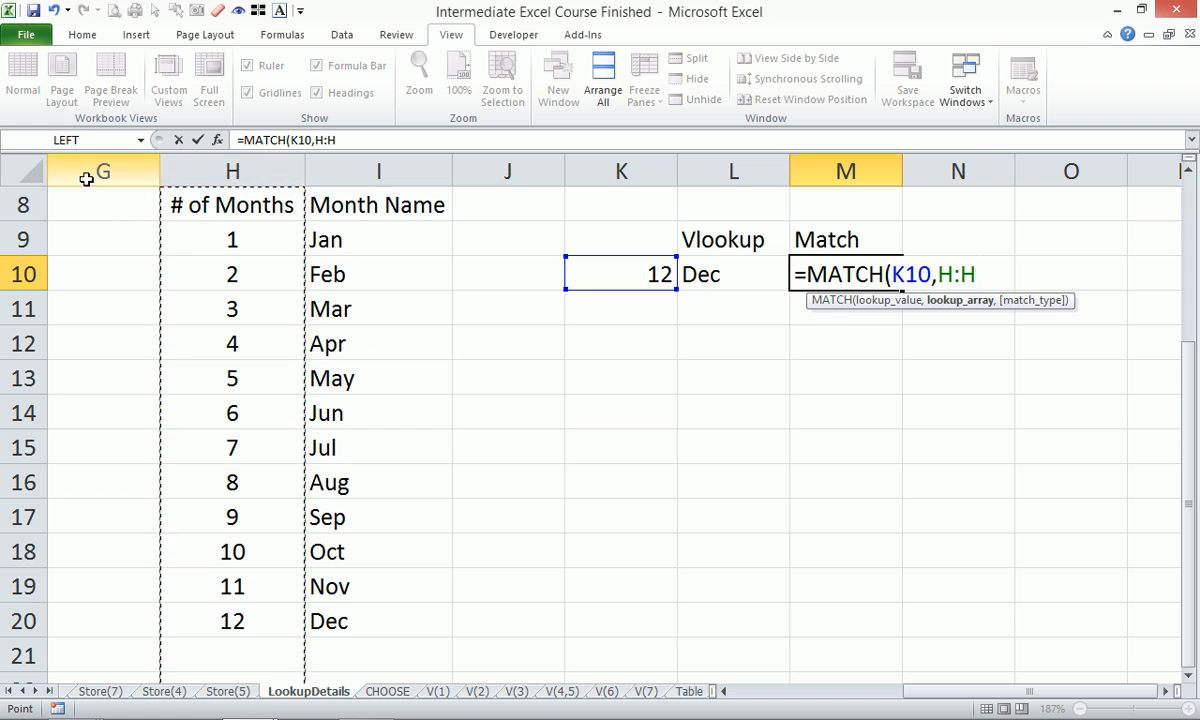
drag(201, 200, 240, 622)
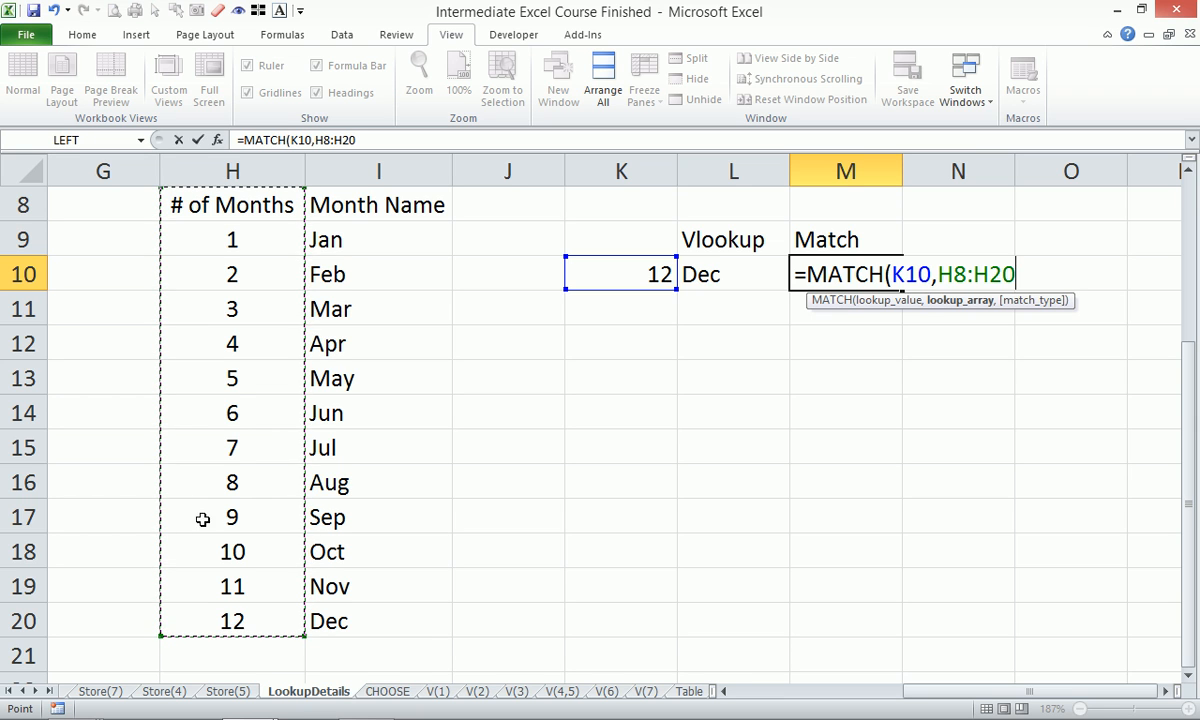
click(242, 162)
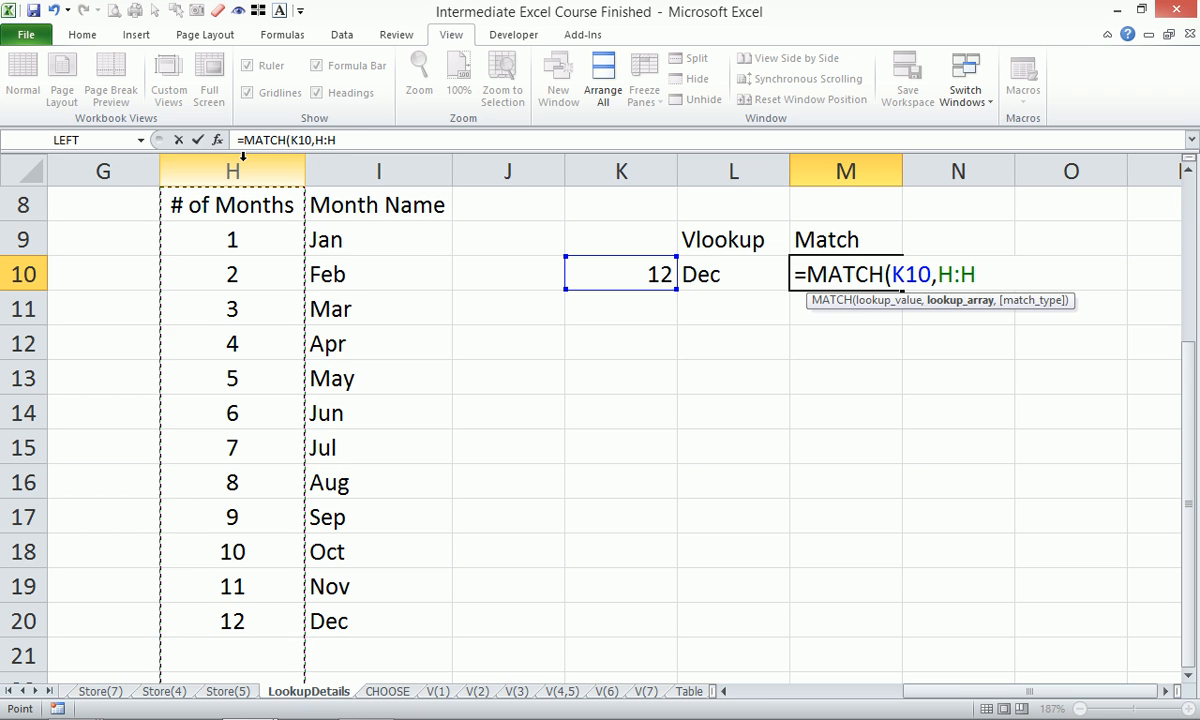
text(,)
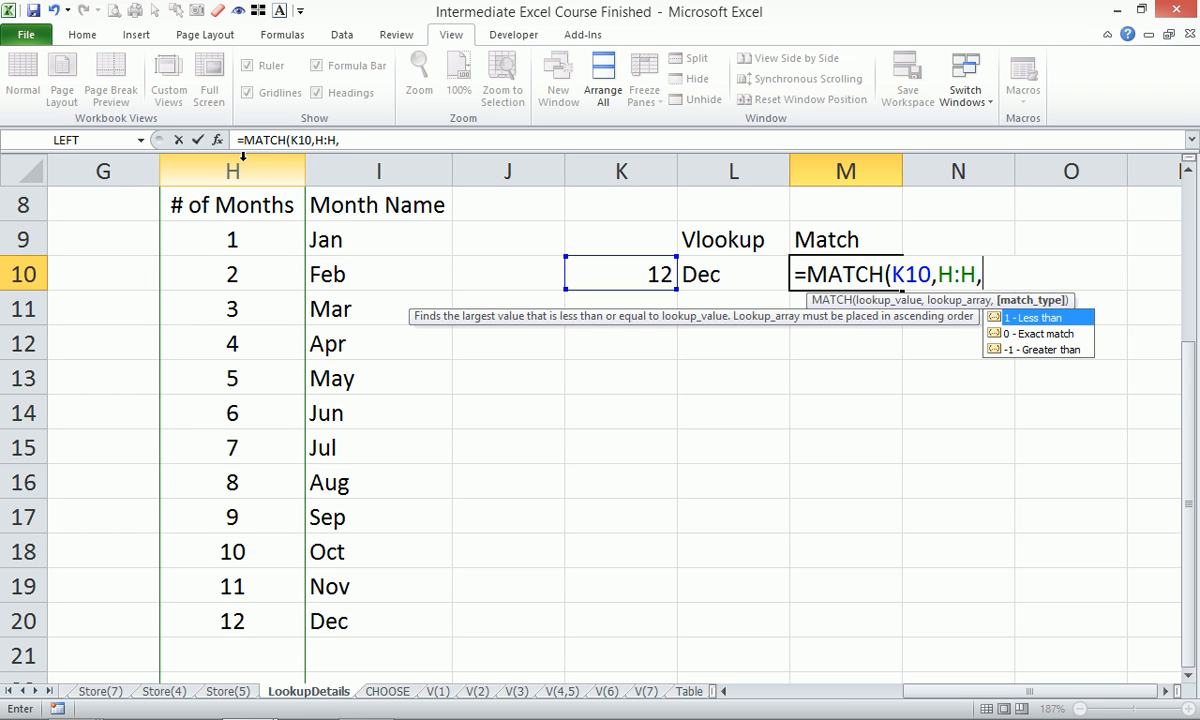
text(0))
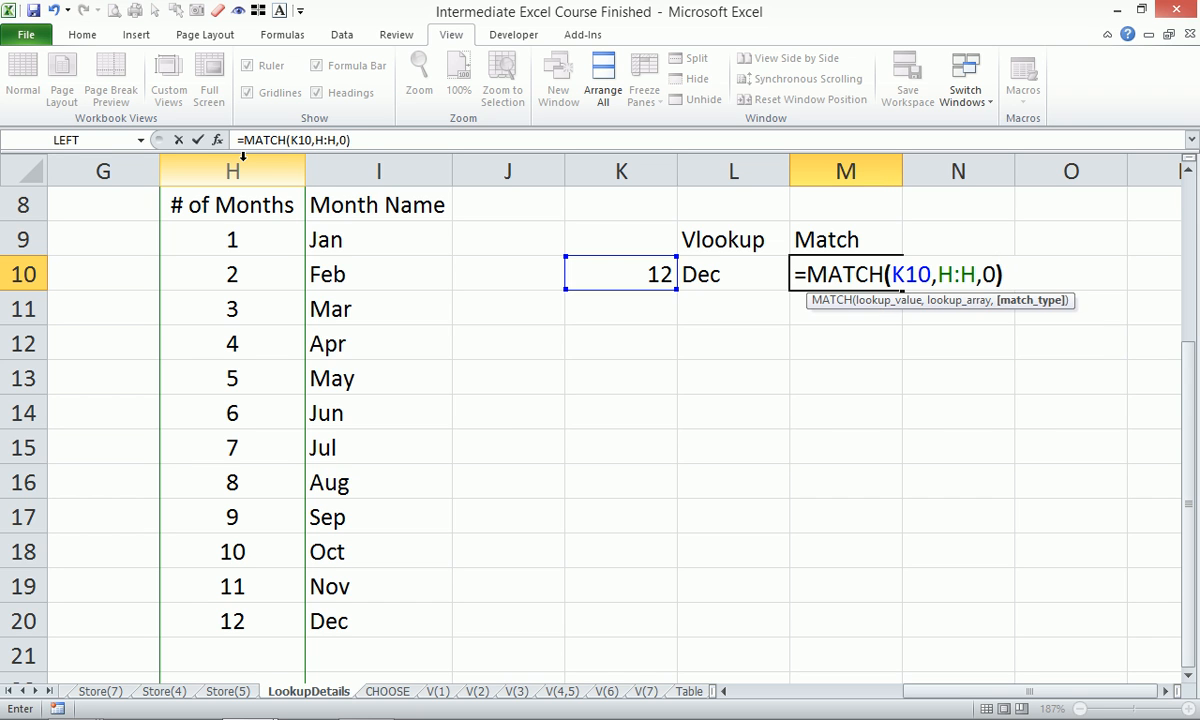
key(Return)
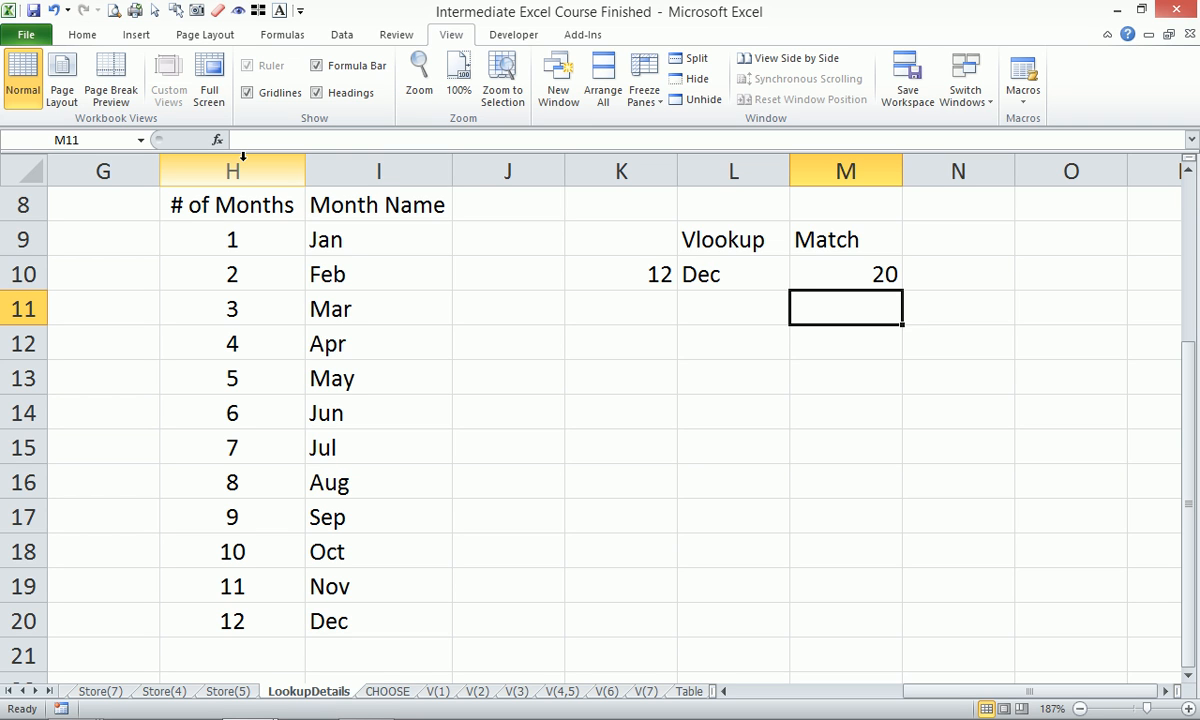
key(Up)
key(Left)
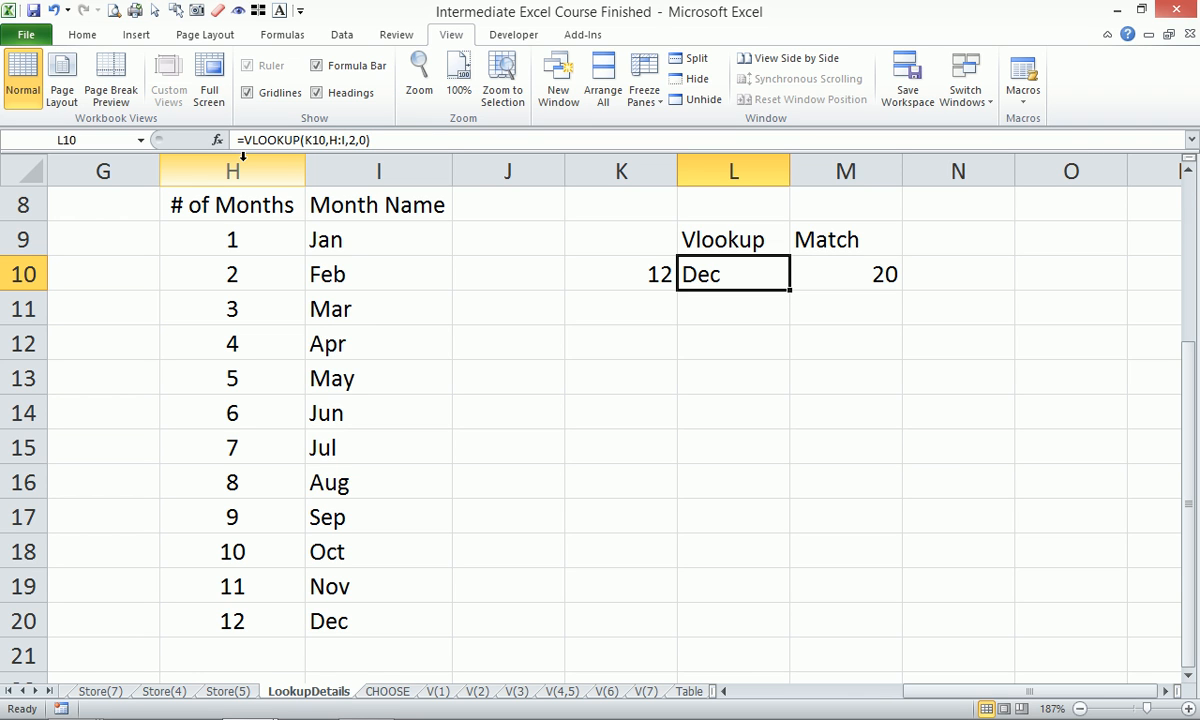
key(Right)
key(Right)
Put the heading 'Index' in N9 and begin an =INDEX( formula in N10.
key(Up)
text(Index)
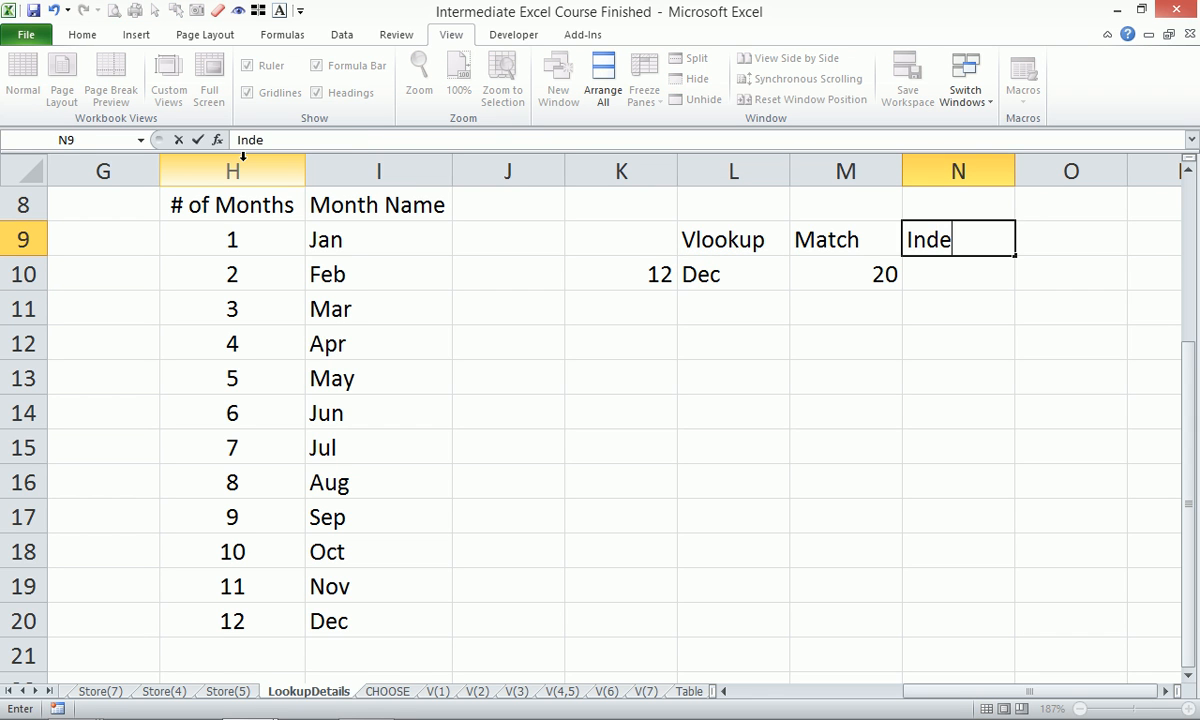
key(Return)
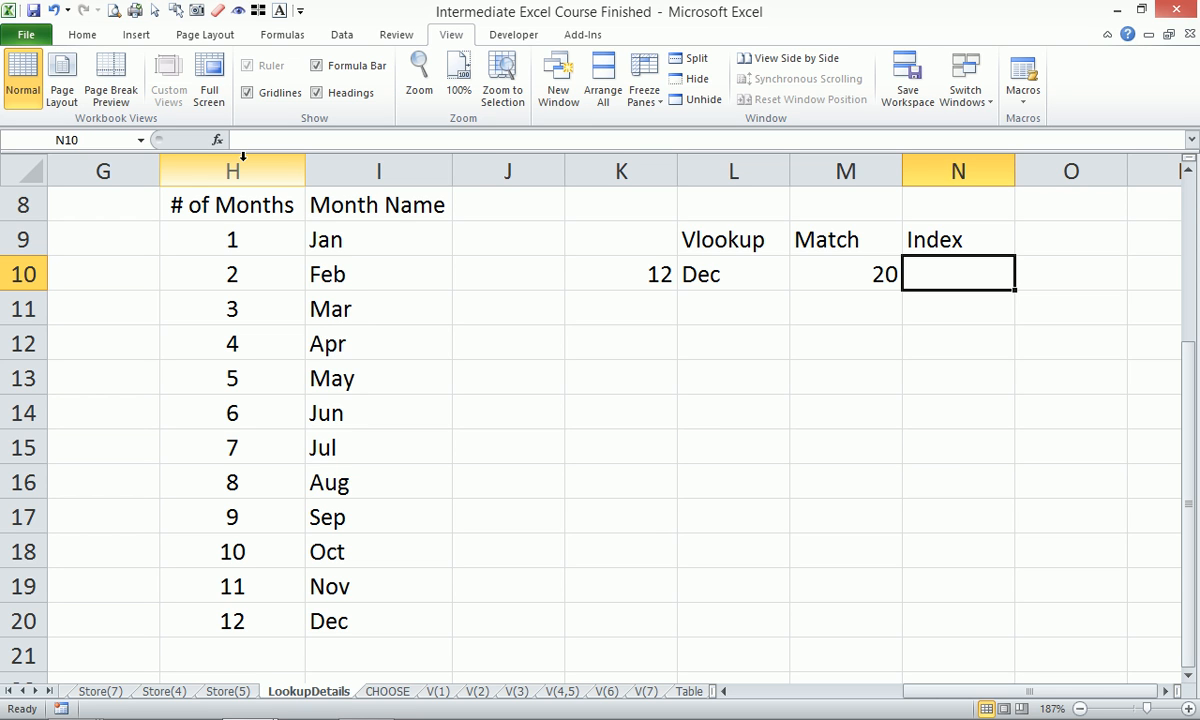
text(=inde)
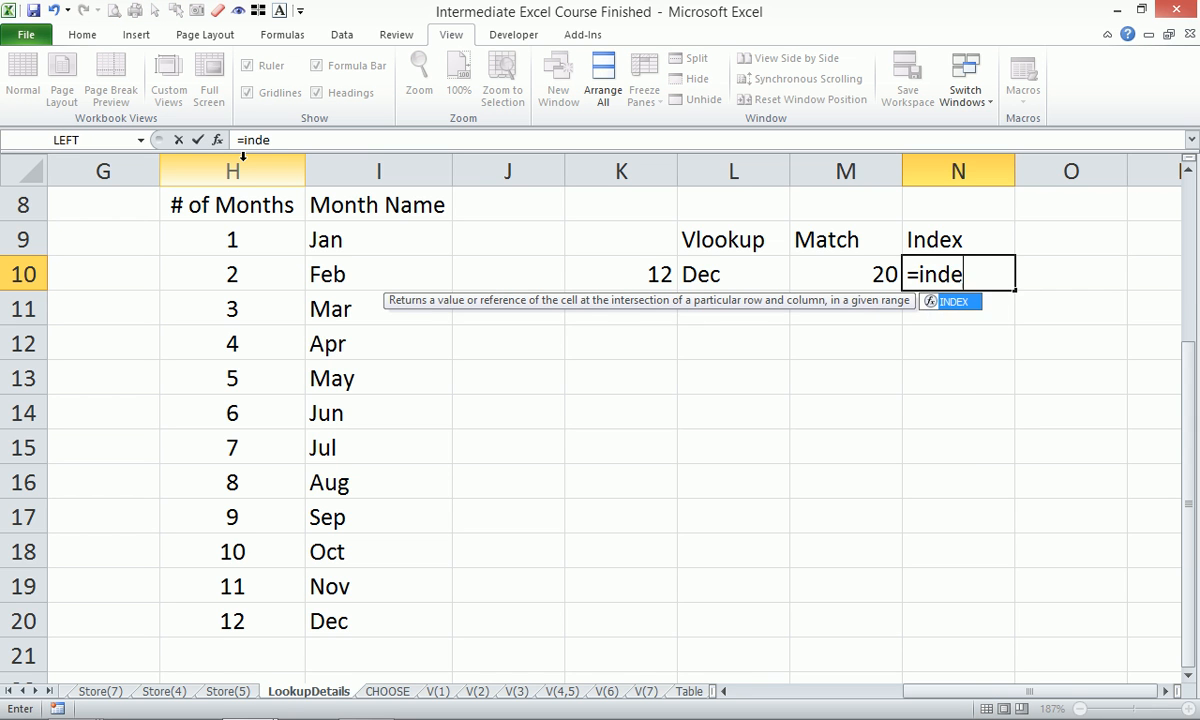
key(Tab)
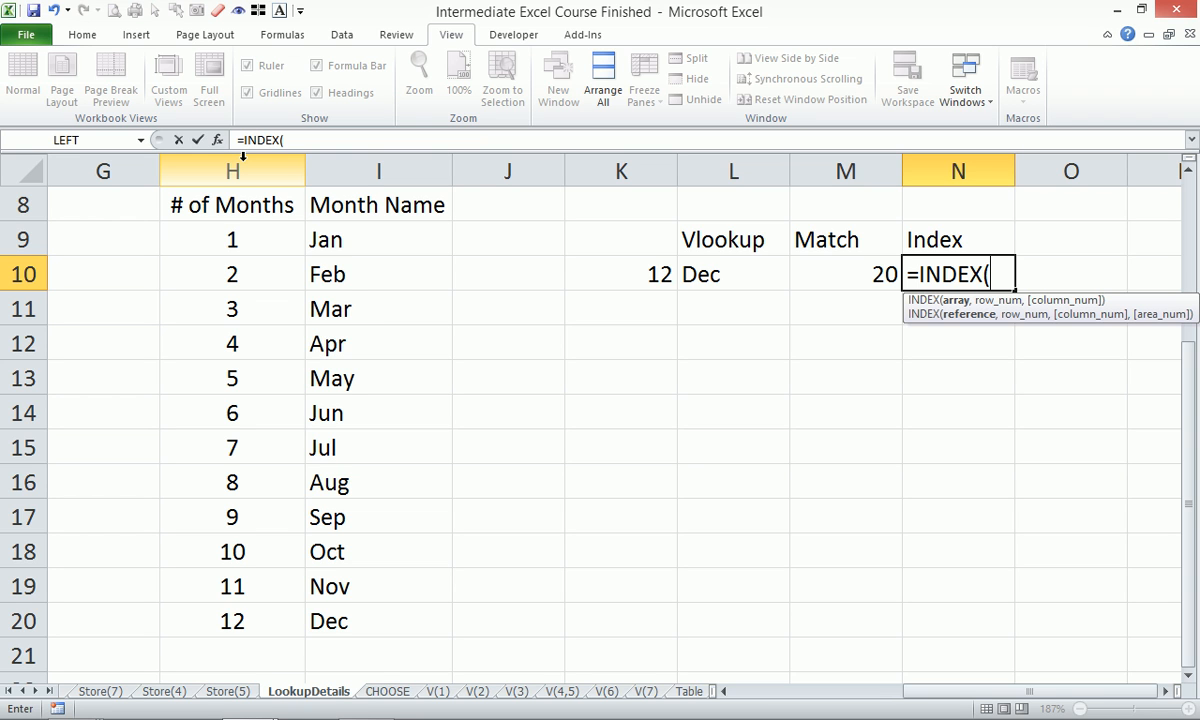
Enter =INDEX(I:I,MATCH(K10,H:H,0)) in N10, accepting Excel's bracket correction.
click(386, 170)
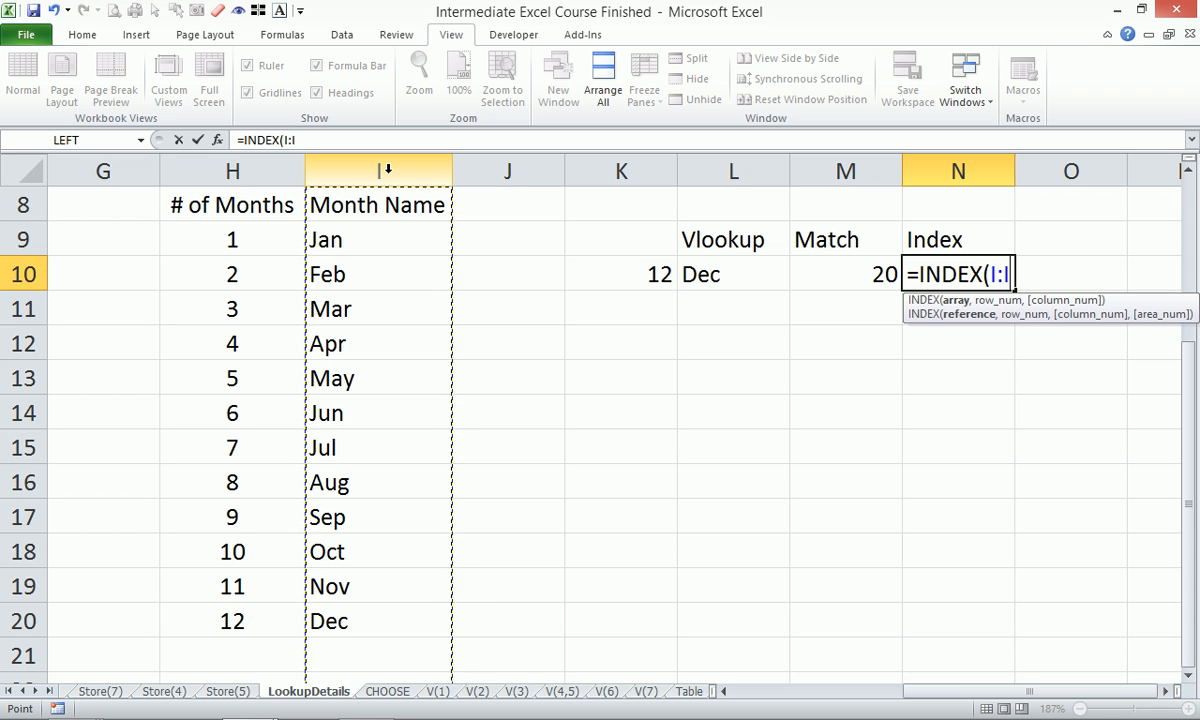
text(,)
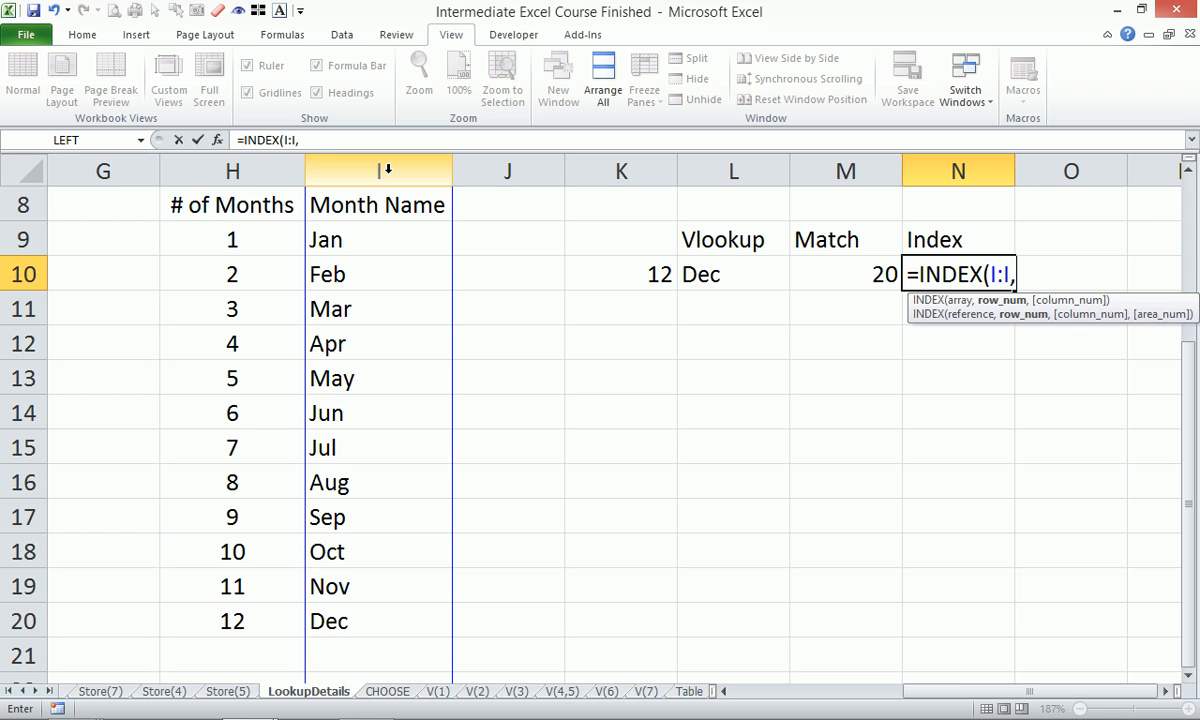
text(matc)
key(Tab)
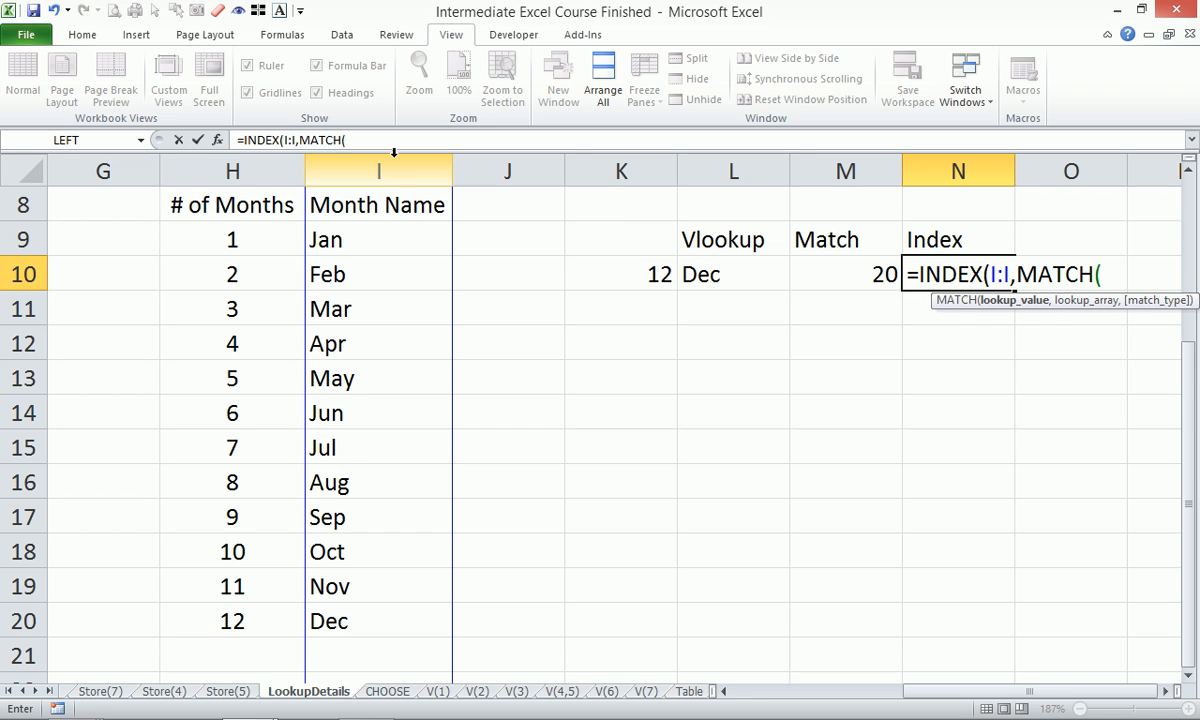
click(645, 272)
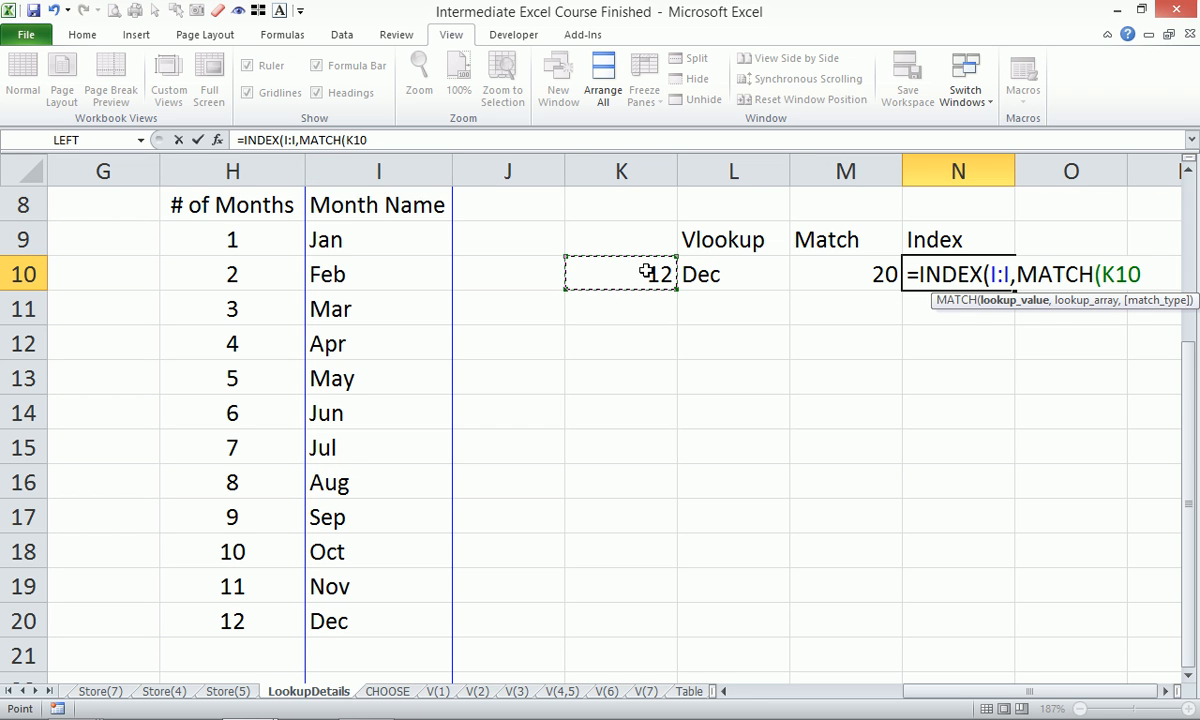
text(,)
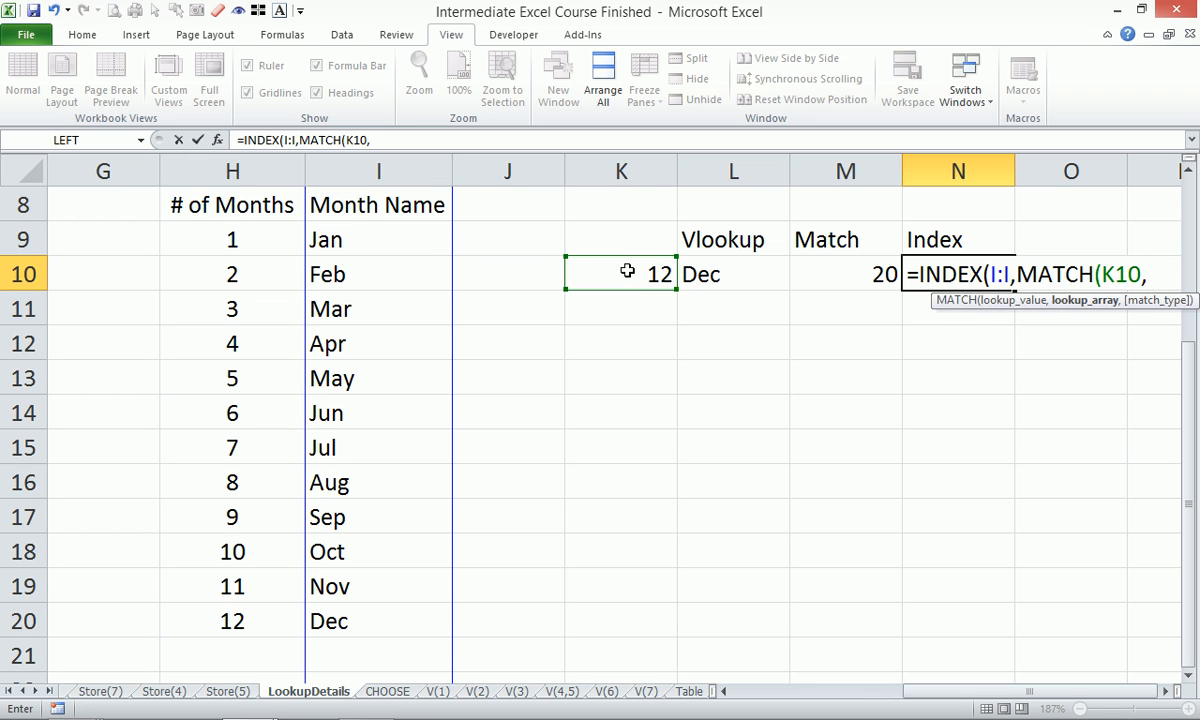
click(246, 172)
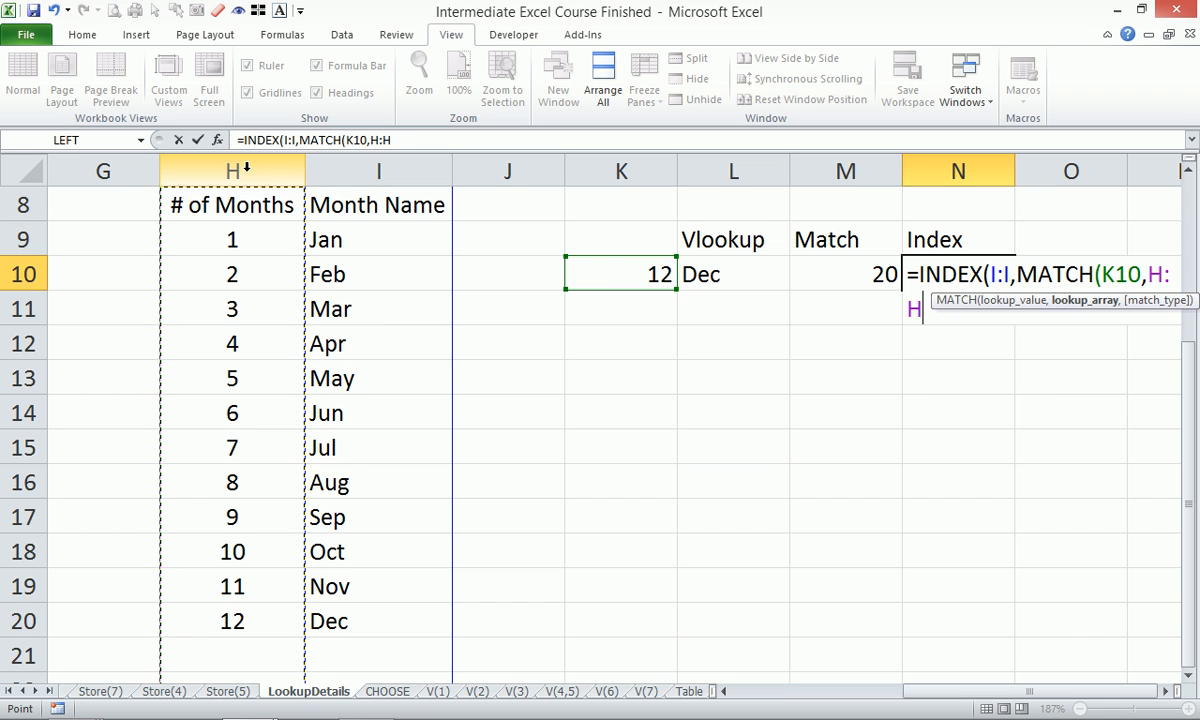
text(,0)
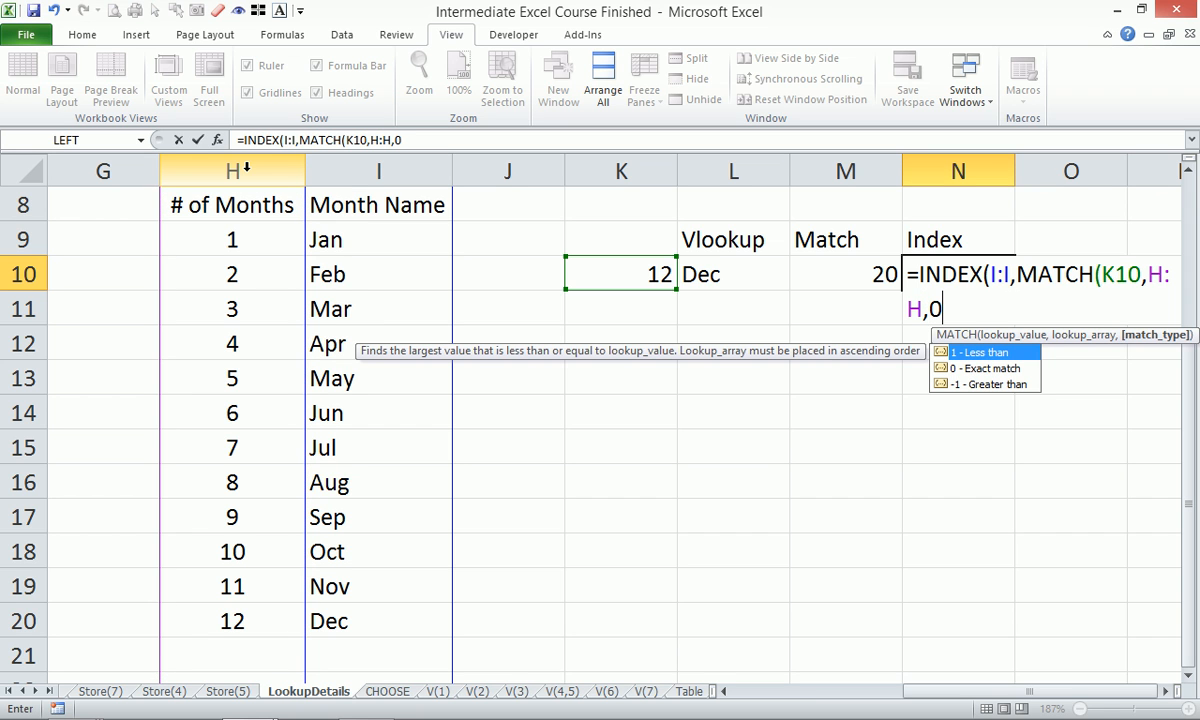
text())
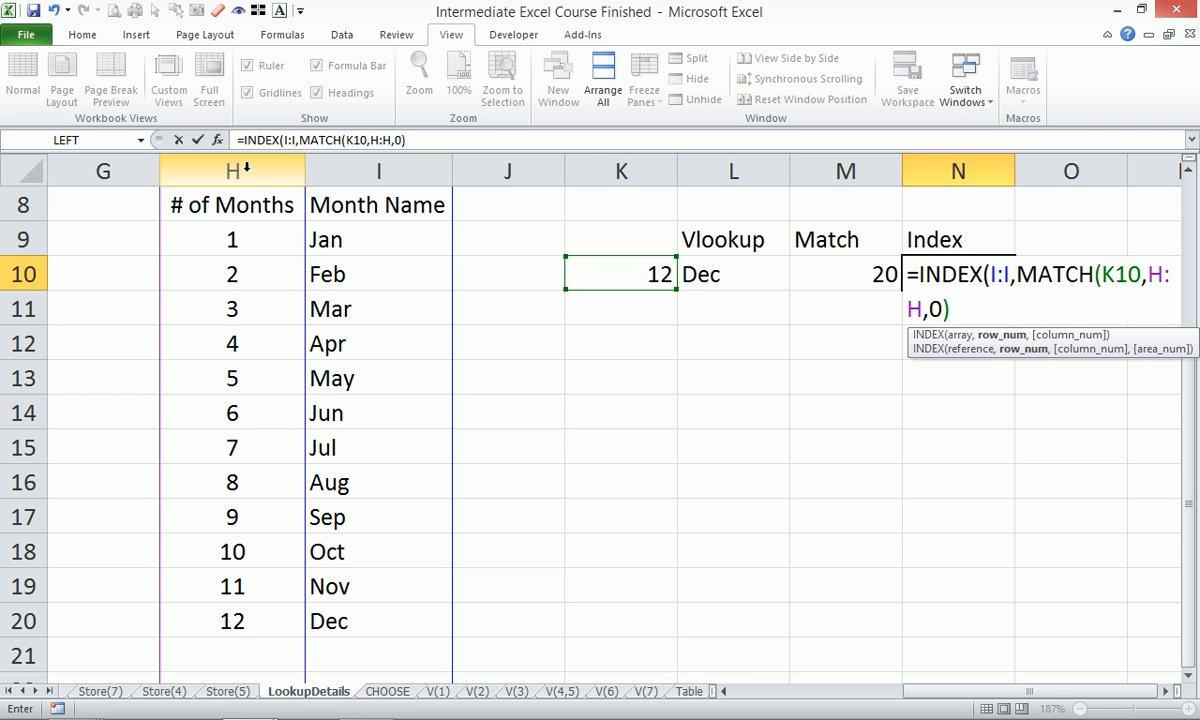
key(Return)
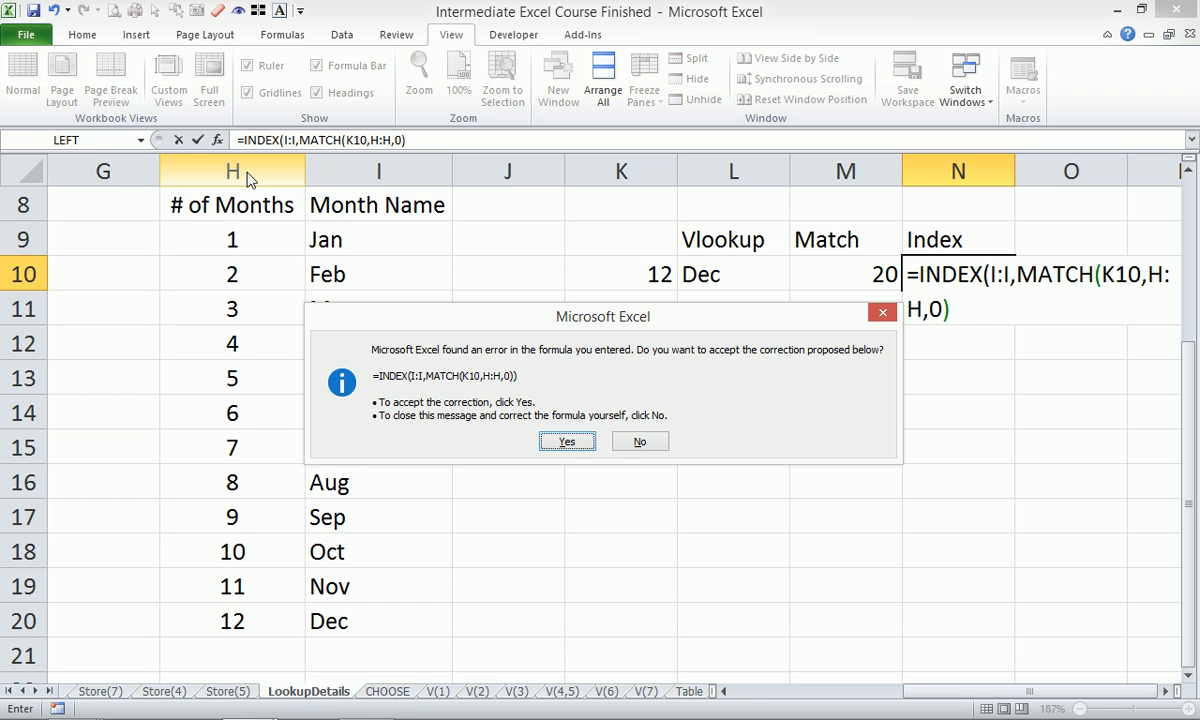
key(Return)
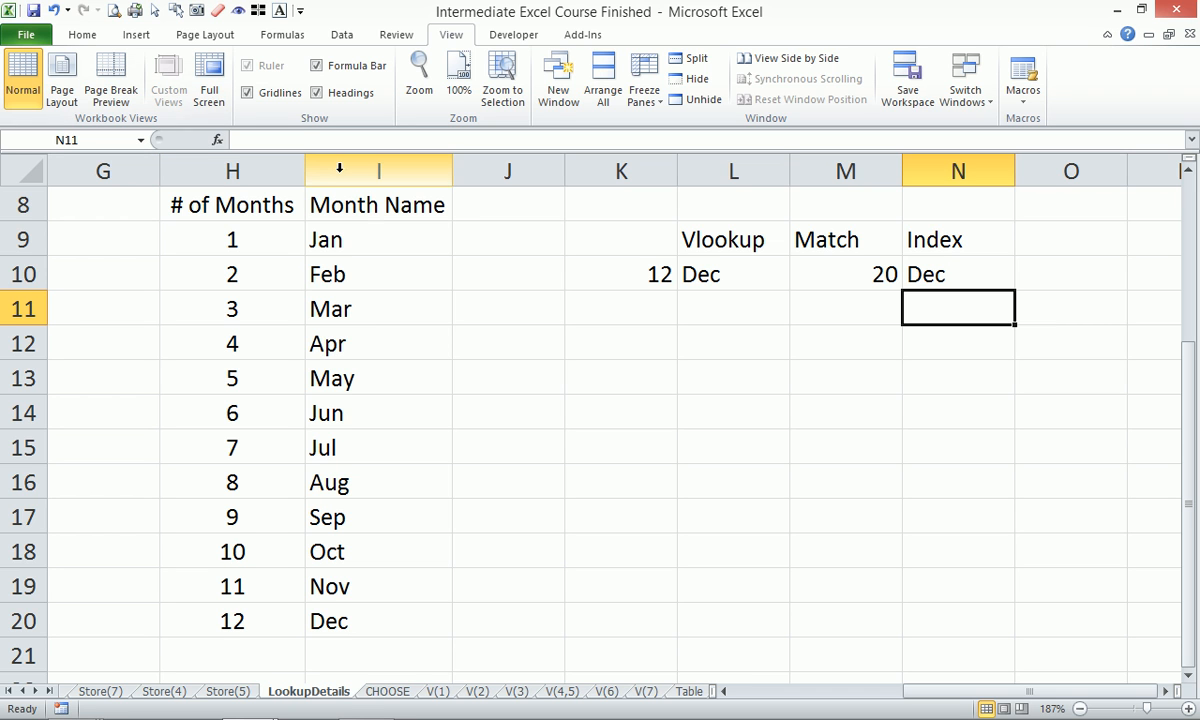
click(372, 171)
right_click(350, 170)
click(390, 178)
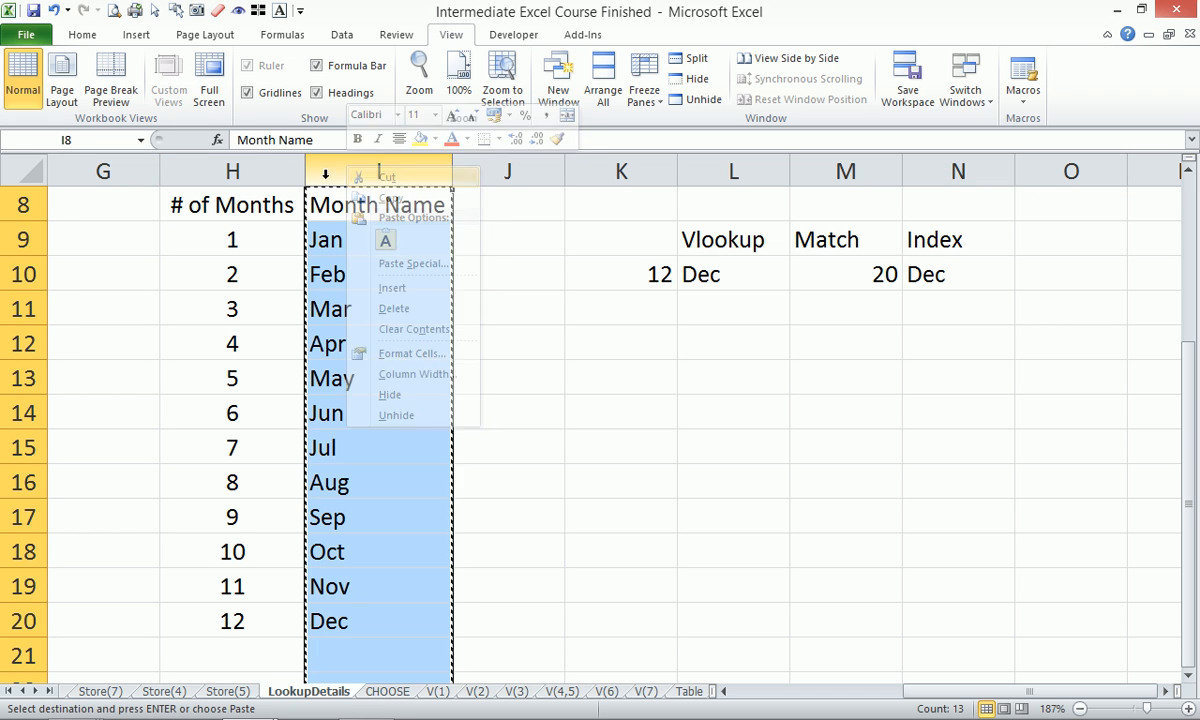
click(240, 171)
right_click(240, 171)
click(321, 295)
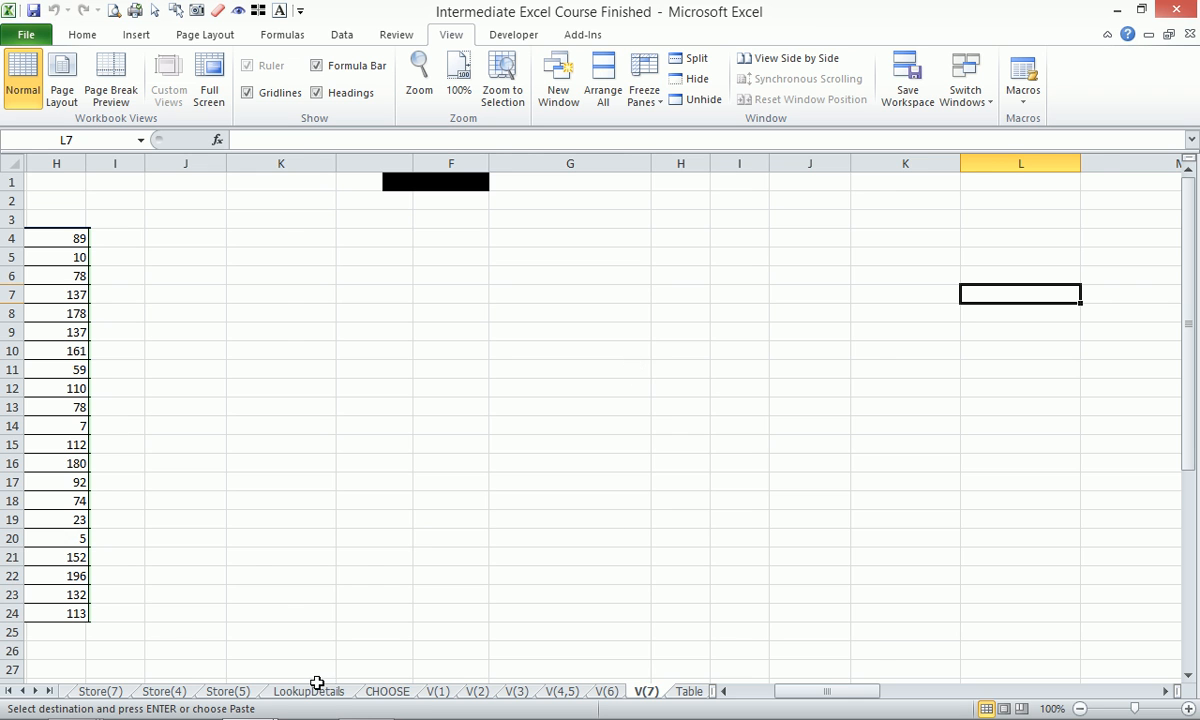
click(393, 696)
click(305, 691)
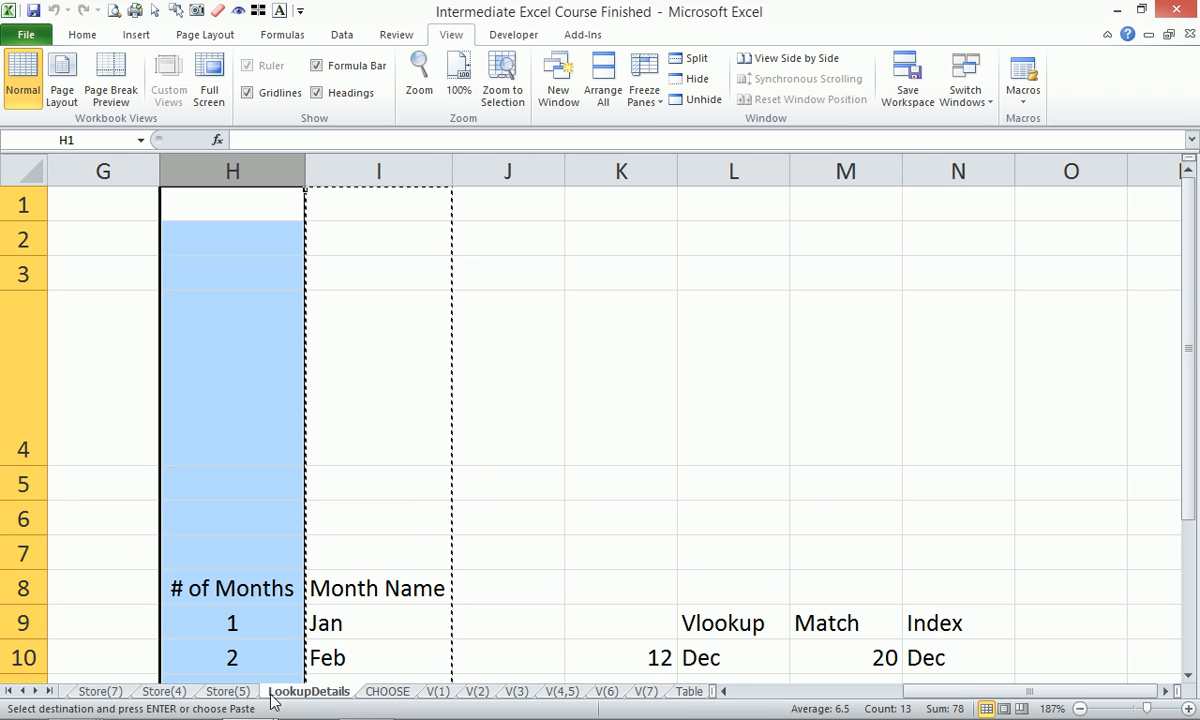
key(Escape)
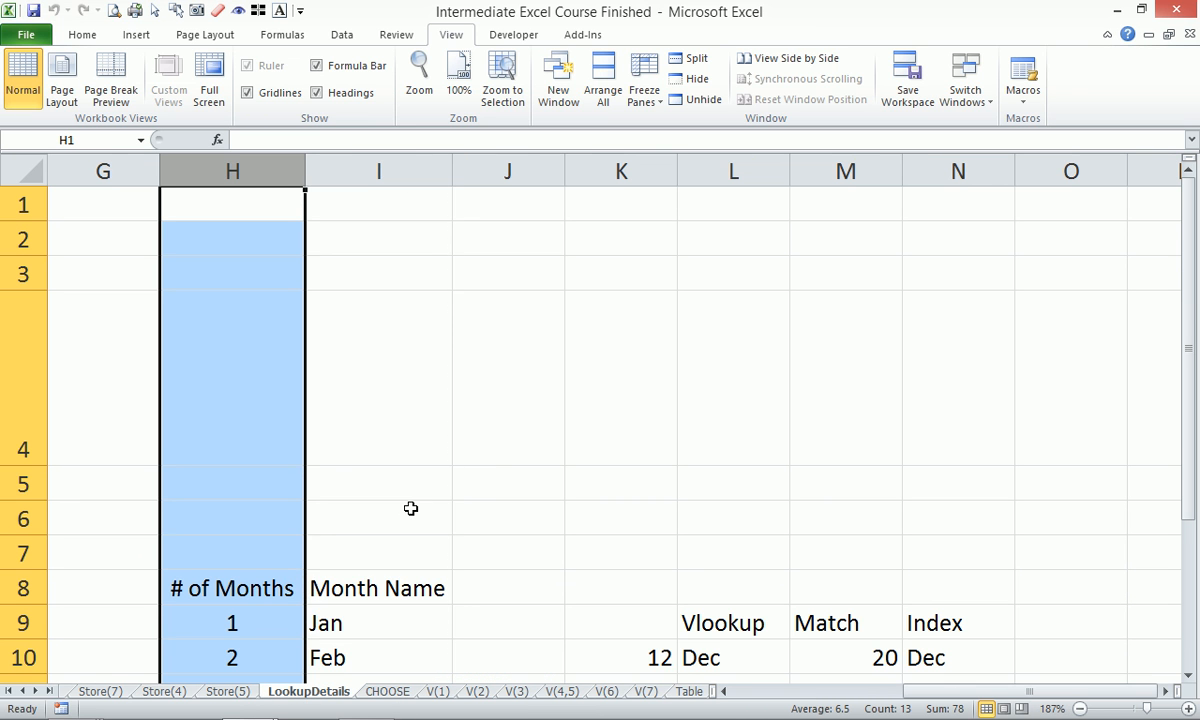
click(420, 403)
scroll(435, 441, down, 1)
scroll(435, 441, down, 1)
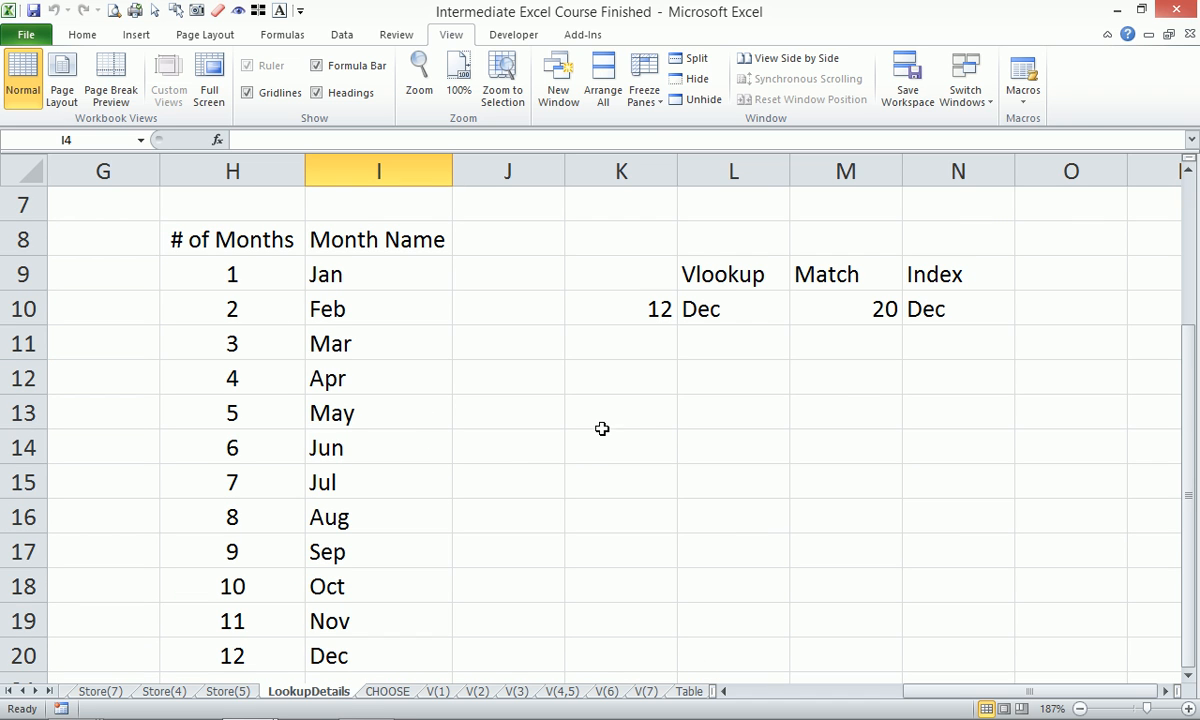
click(802, 430)
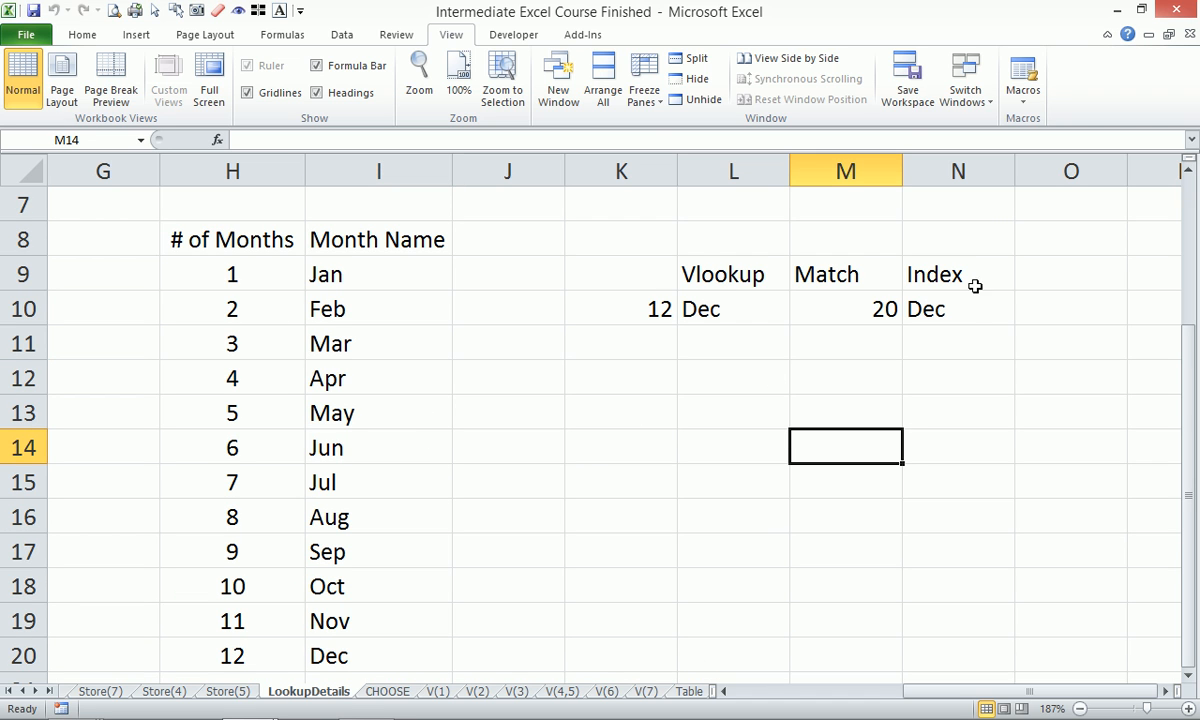
click(1047, 268)
Put the heading 'Choose' in O9 and begin a CHOOSE formula in O10.
text(Choose)
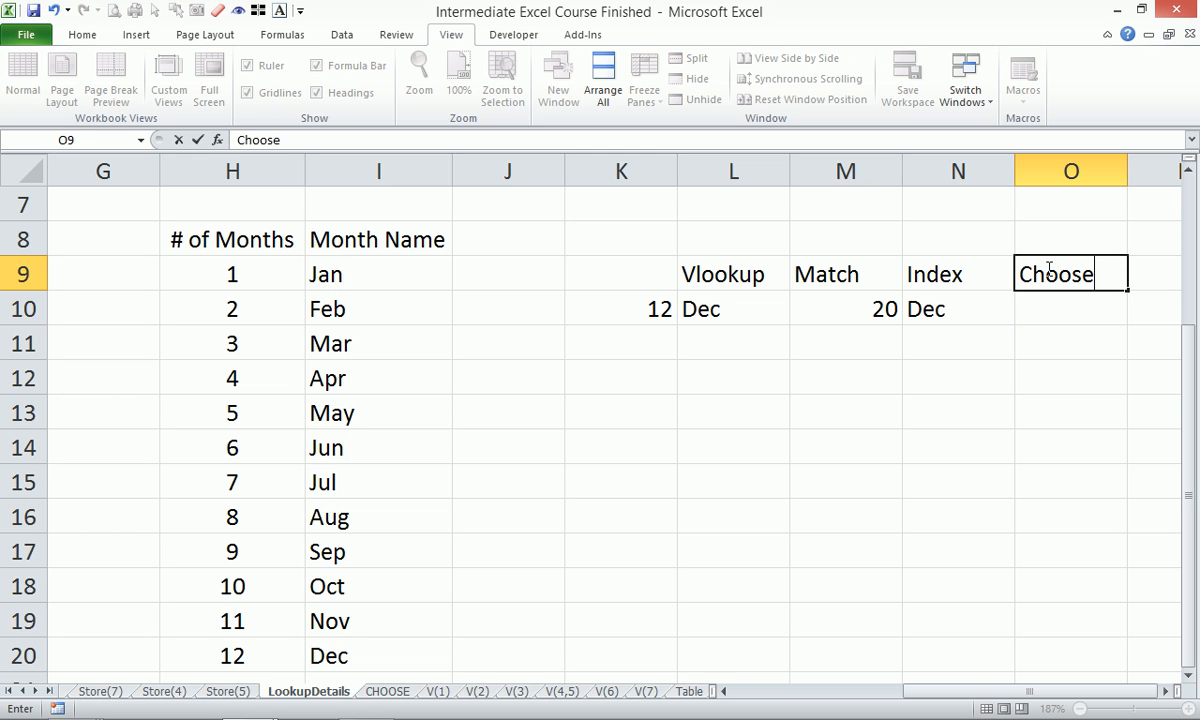
key(Return)
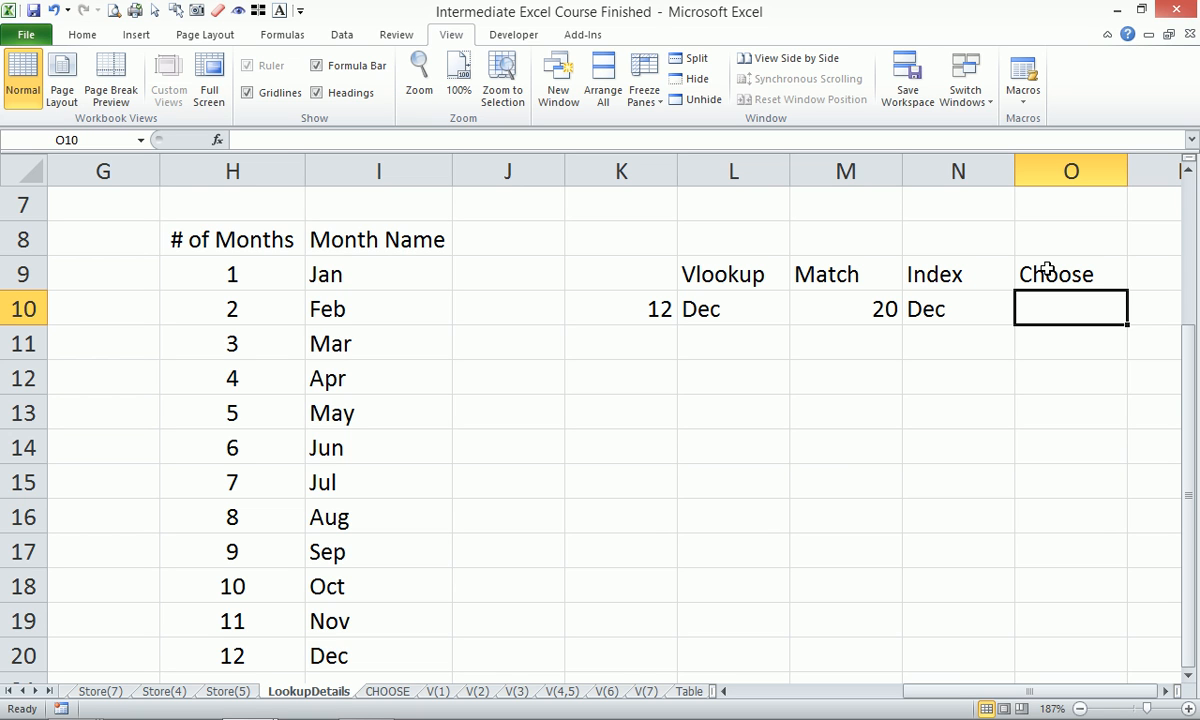
text(=choe)
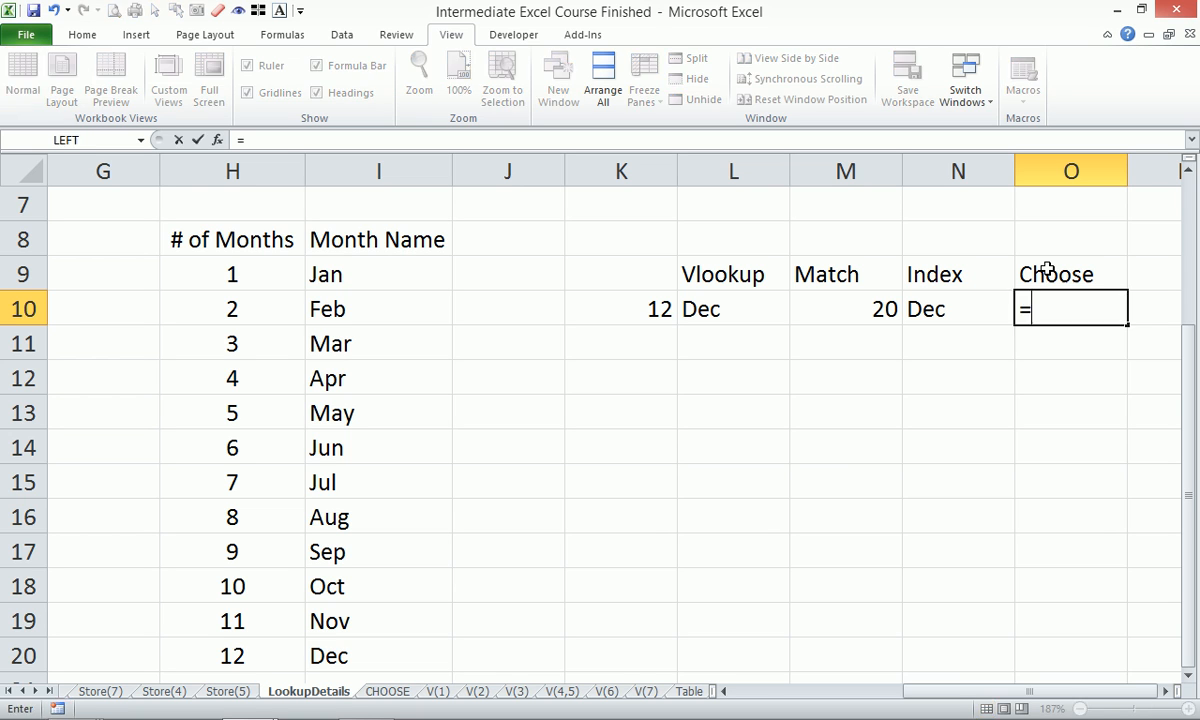
key(BackSpace)
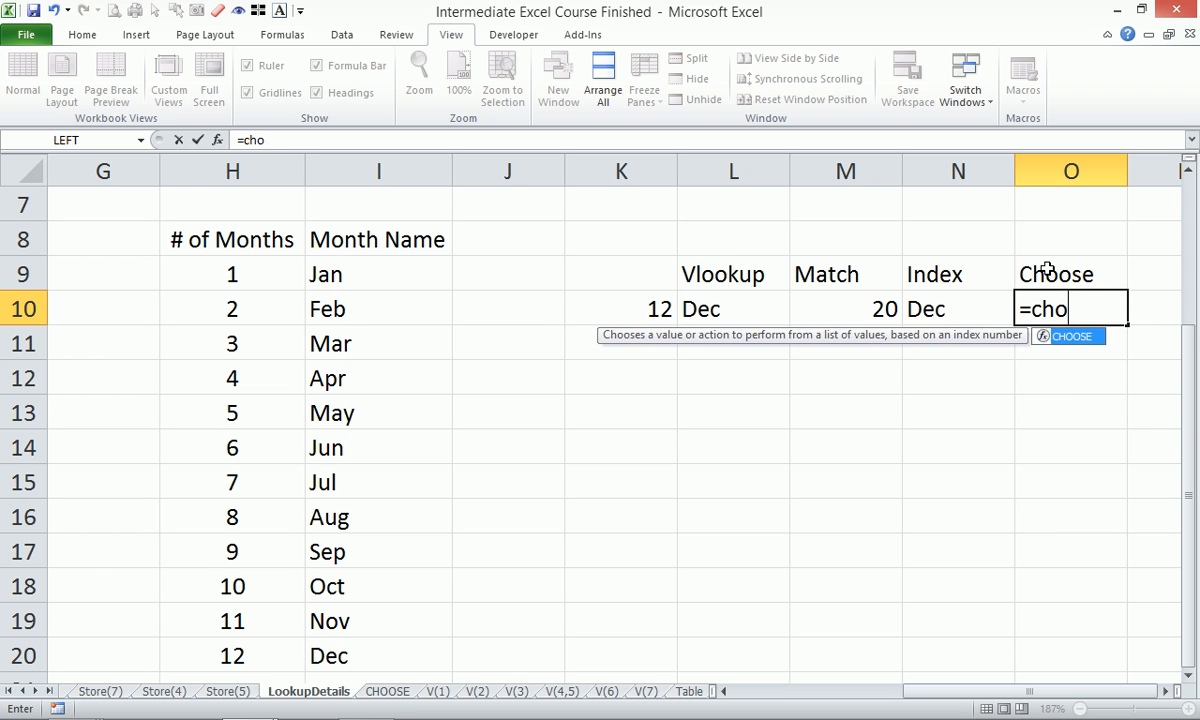
key(Tab)
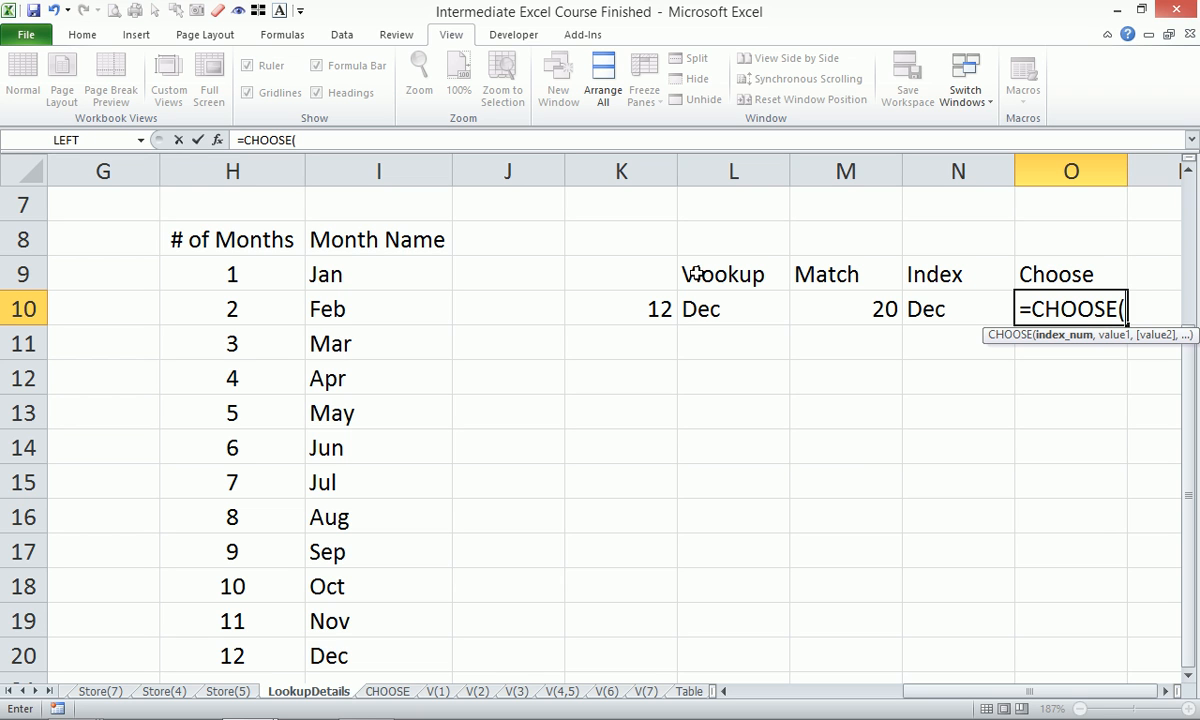
Build CHOOSE with K10 as index and I9:I20 as values, previewing the result.
click(622, 306)
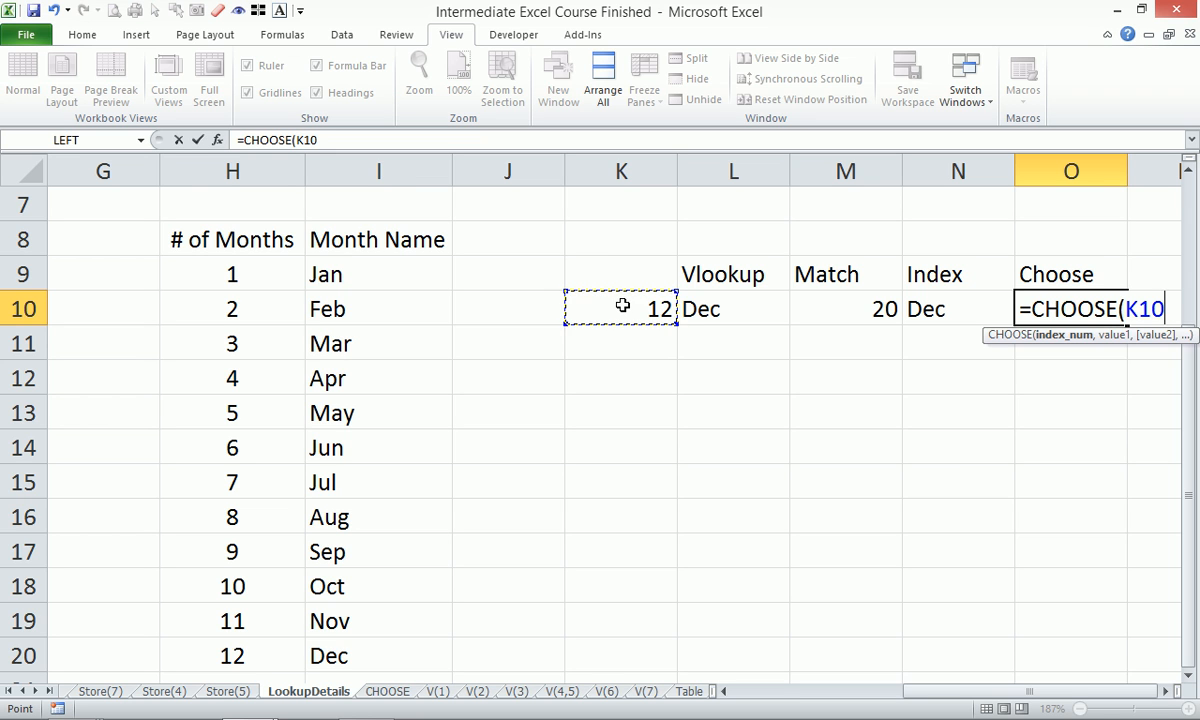
text(,)
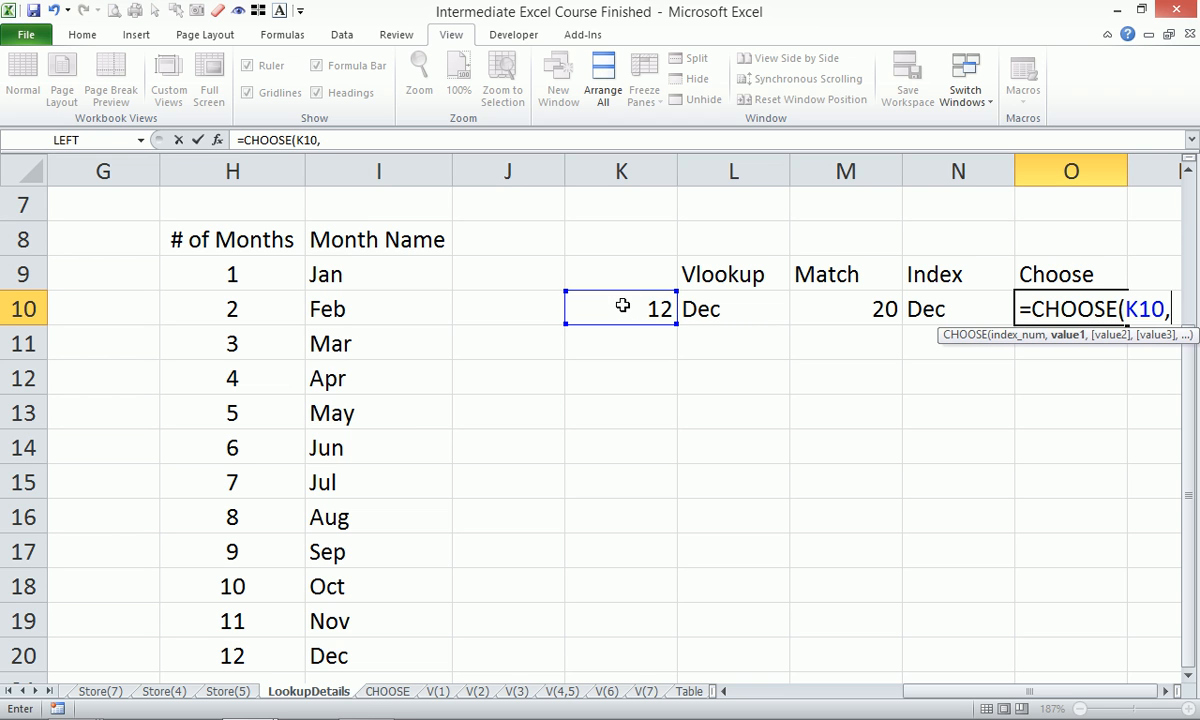
click(381, 282)
drag(381, 282, 378, 650)
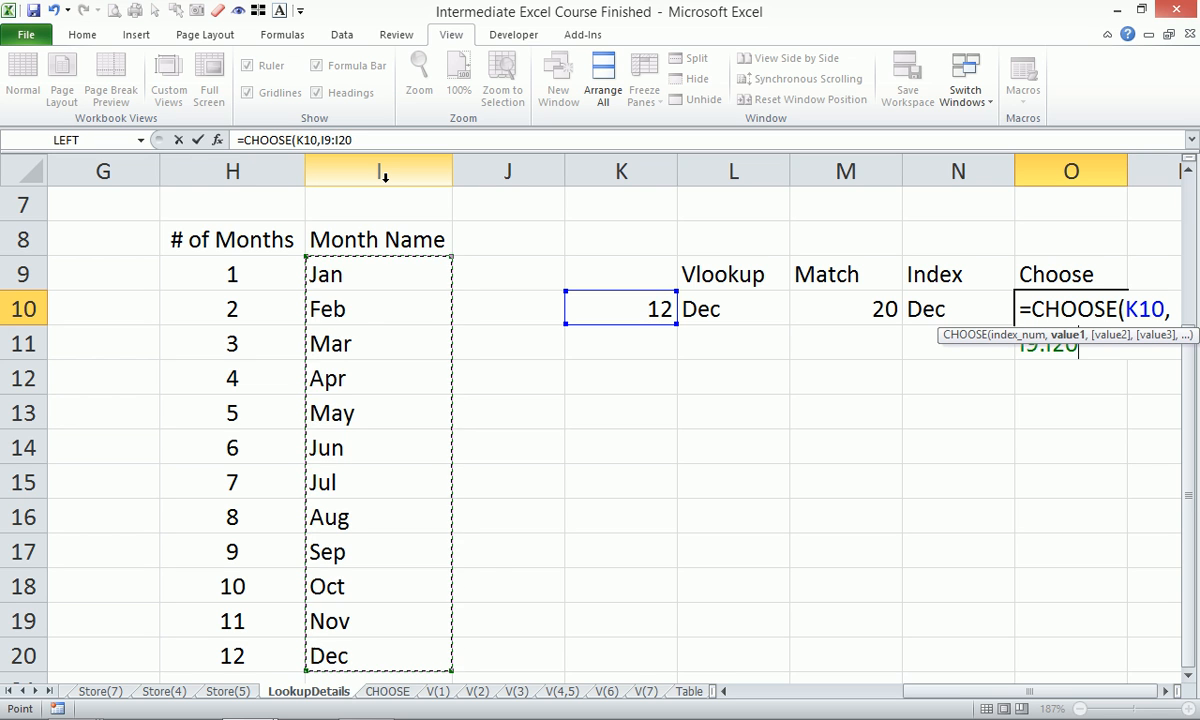
key(F9)
key(ctrl+z)
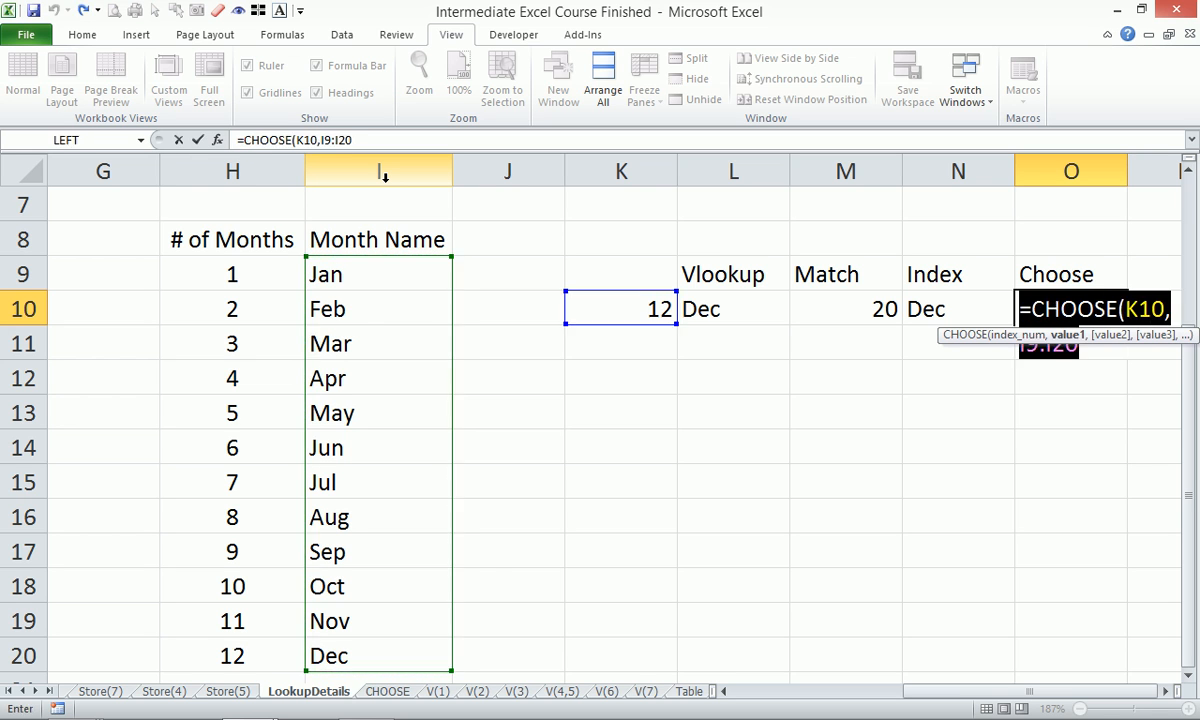
Try converting the I9:I20 reference to month values, then typing "Jan","Feb" by hand.
click(321, 140)
drag(321, 140, 383, 140)
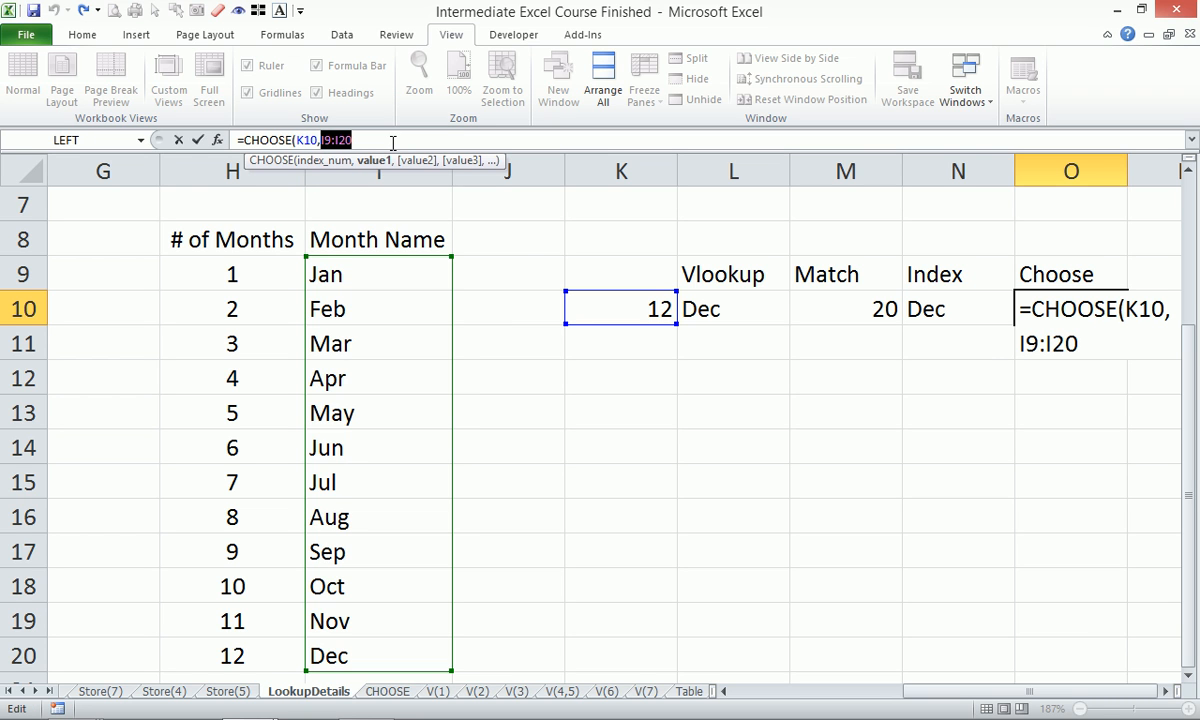
key(F9)
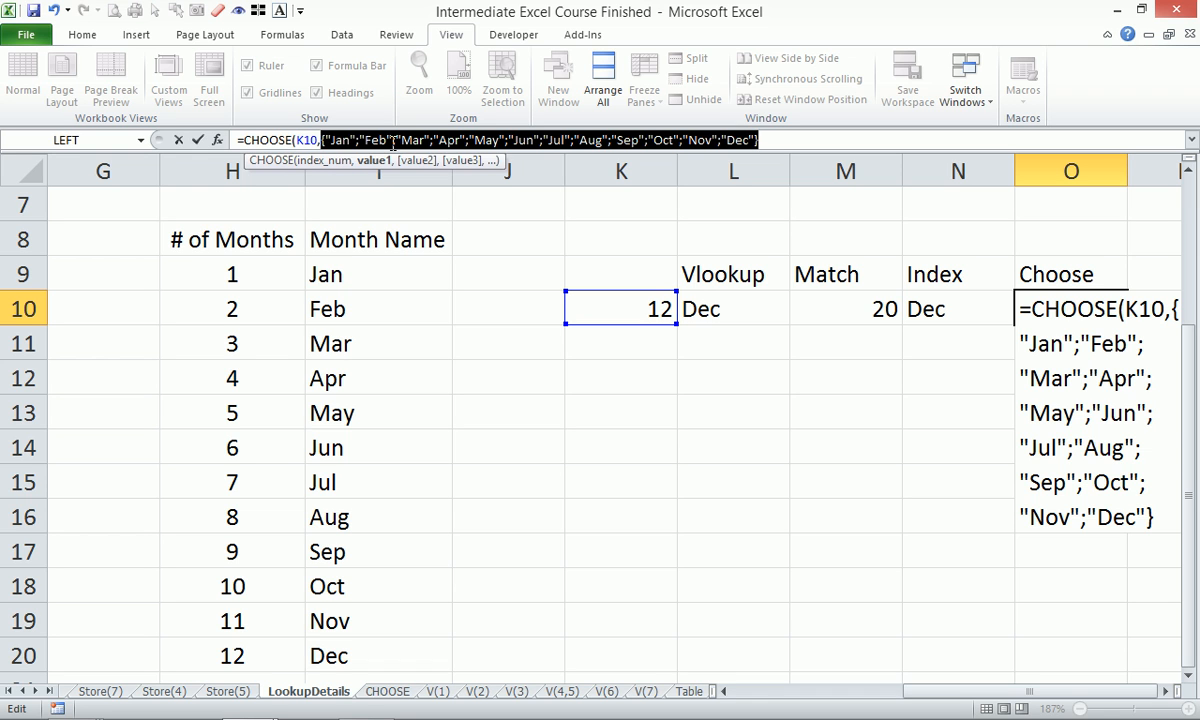
key(BackSpace)
text(,"Jan","Feb")
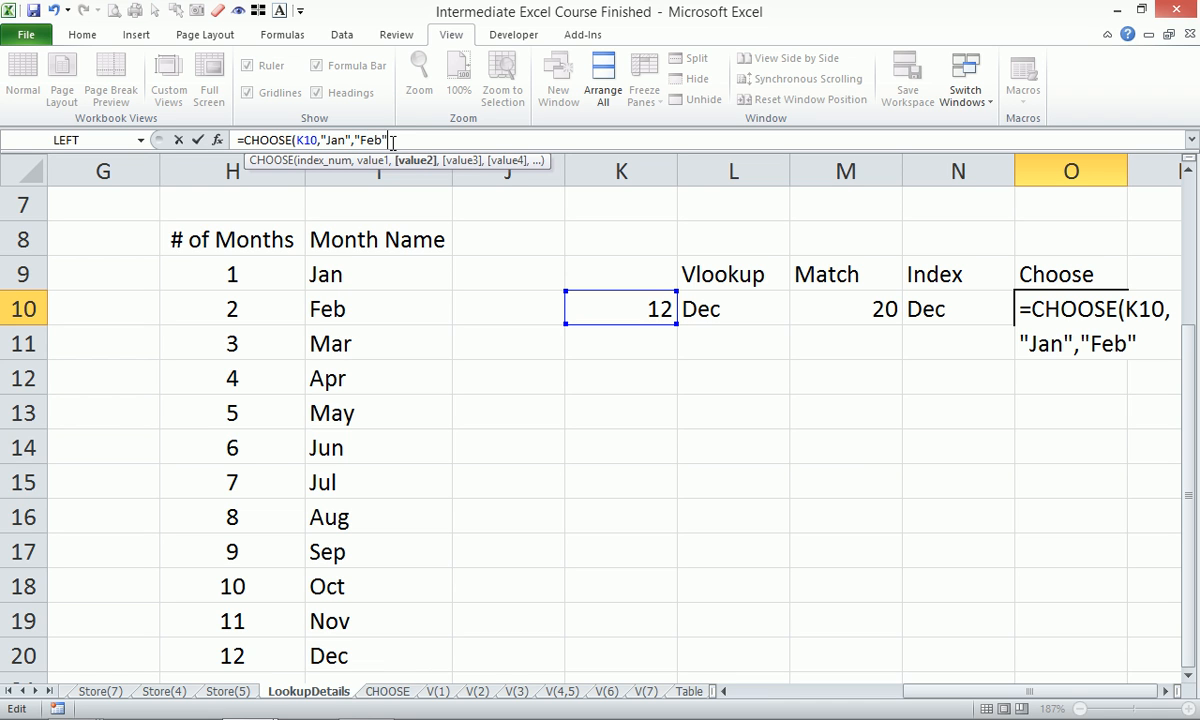
text(,")
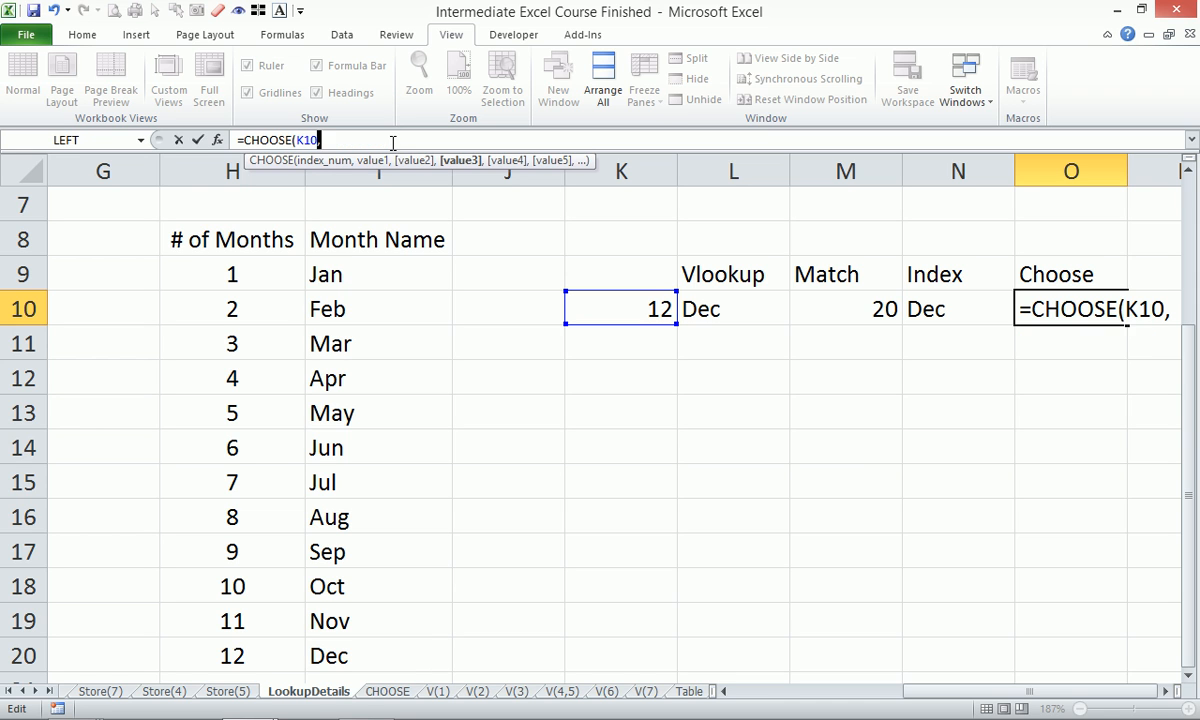
key(BackSpace)
key(BackSpace)
key(BackSpace)
key(BackSpace)
key(BackSpace)
key(BackSpace)
key(BackSpace)
key(BackSpace)
key(BackSpace)
key(BackSpace)
key(BackSpace)
key(BackSpace)
key(BackSpace)
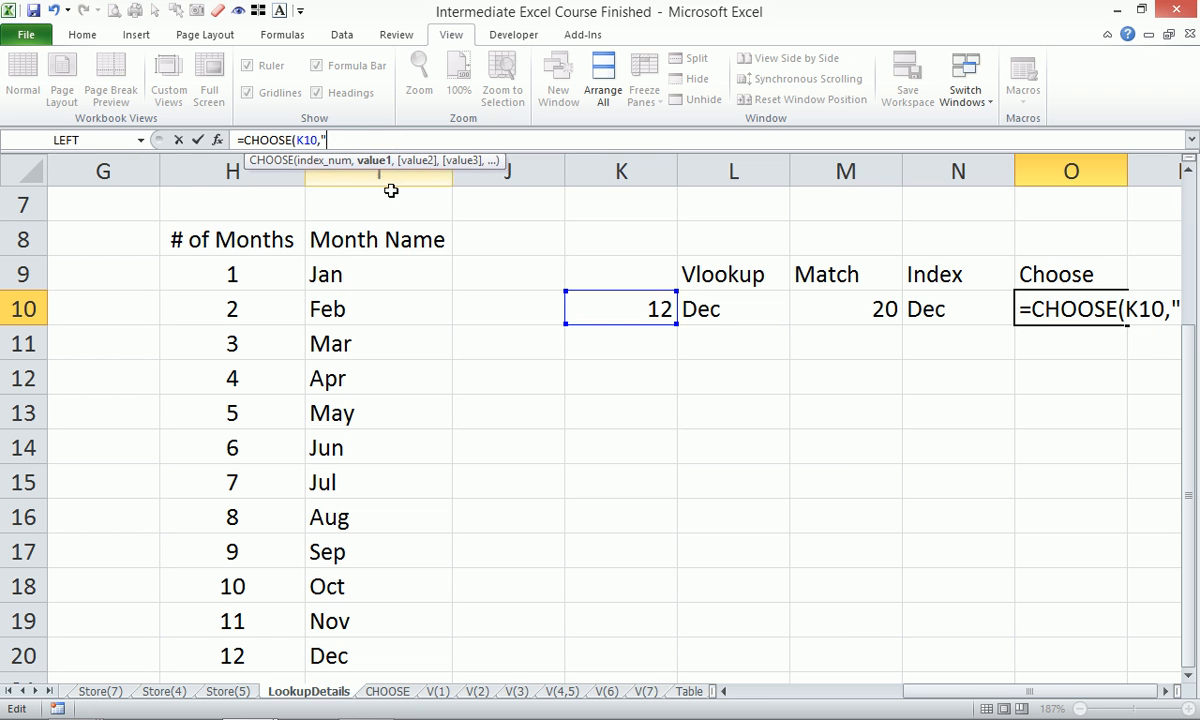
Convert I9:I20 into a literal month list without braces and store the formula as text.
drag(338, 276, 360, 650)
drag(320, 140, 416, 140)
key(F9)
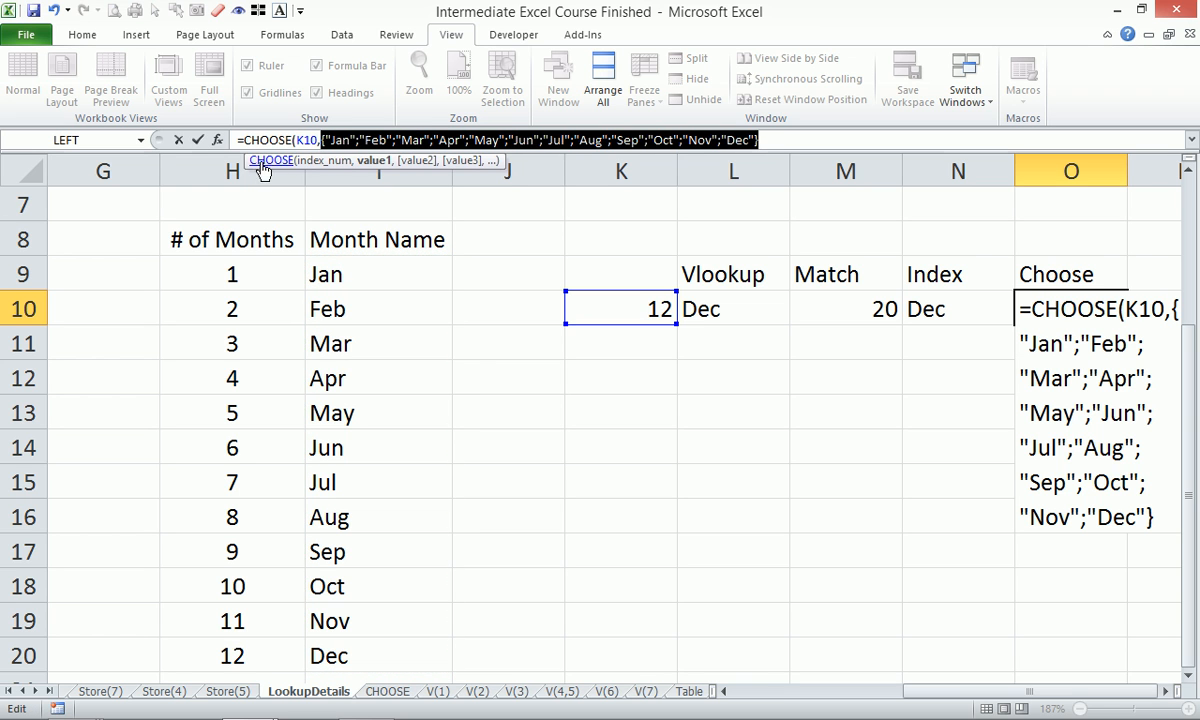
click(770, 140)
key(BackSpace)
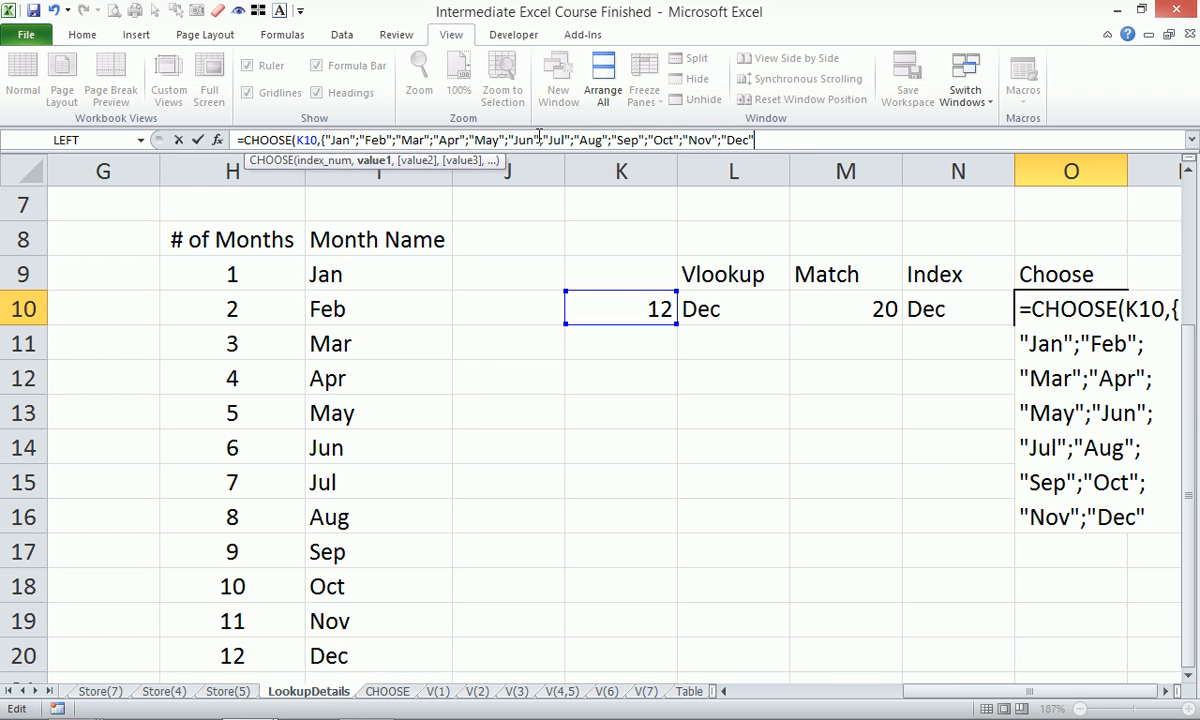
click(326, 140)
key(BackSpace)
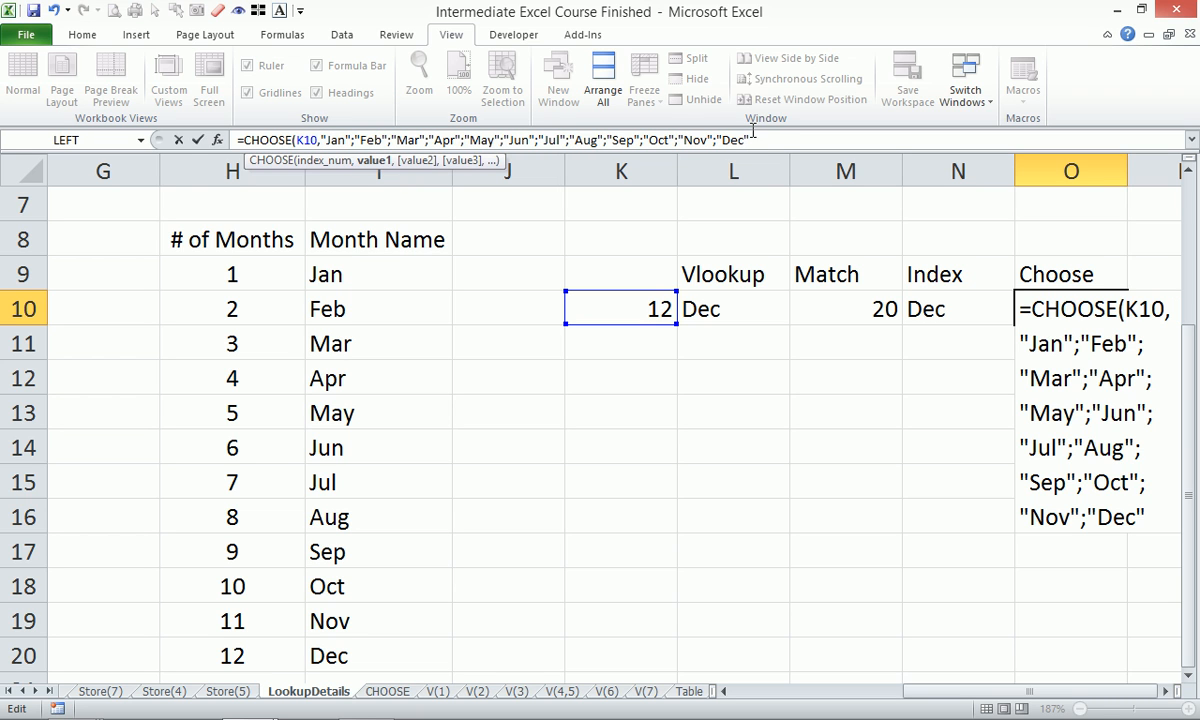
text())
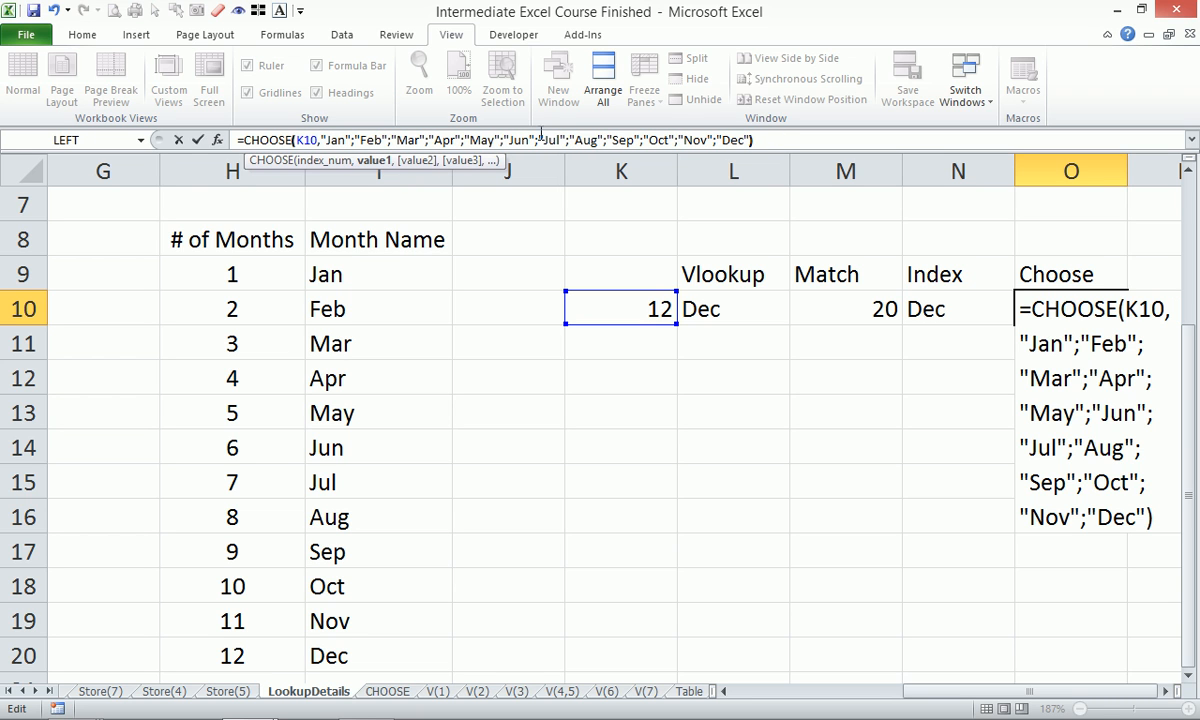
click(240, 140)
text(')
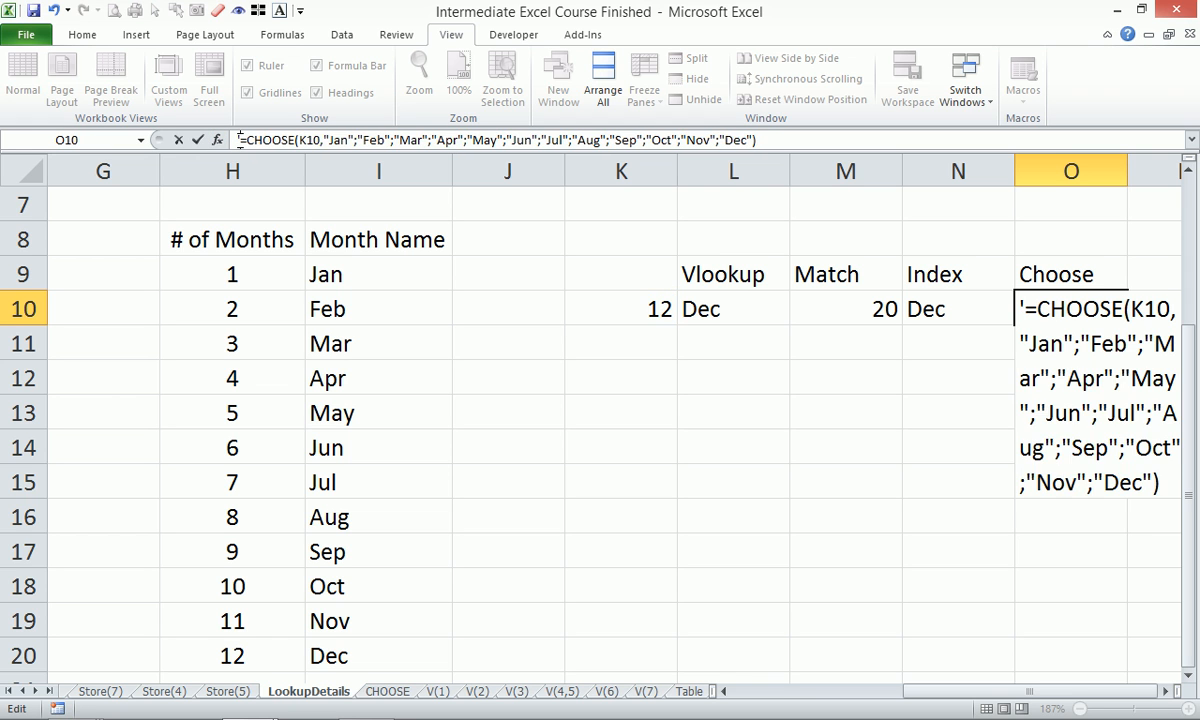
key(Return)
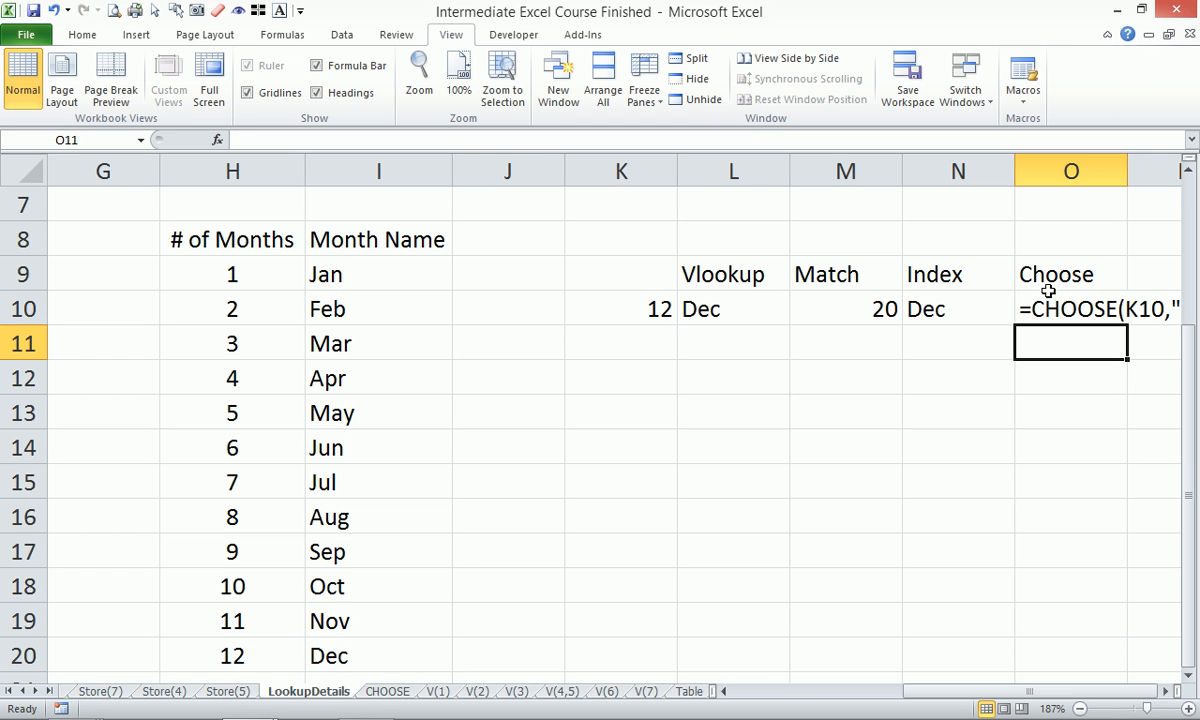
Select O10's CHOOSE text and start a find-and-replace with ; in Find what.
click(1167, 691)
click(1167, 691)
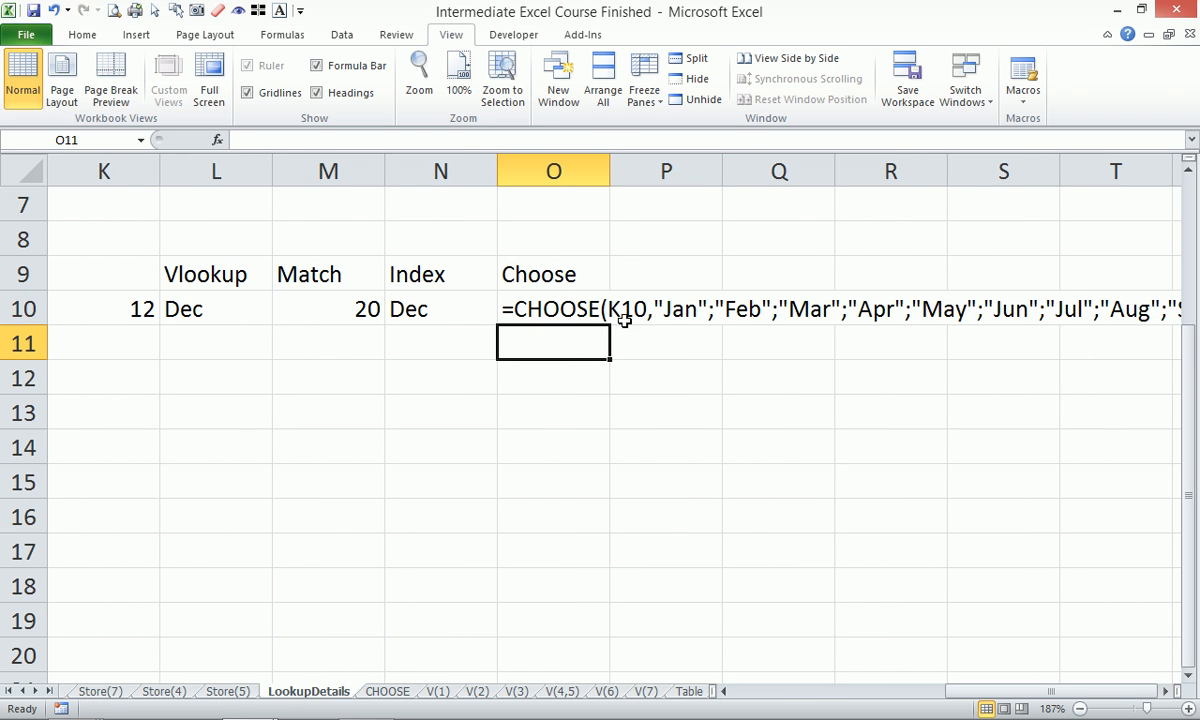
click(667, 298)
click(550, 292)
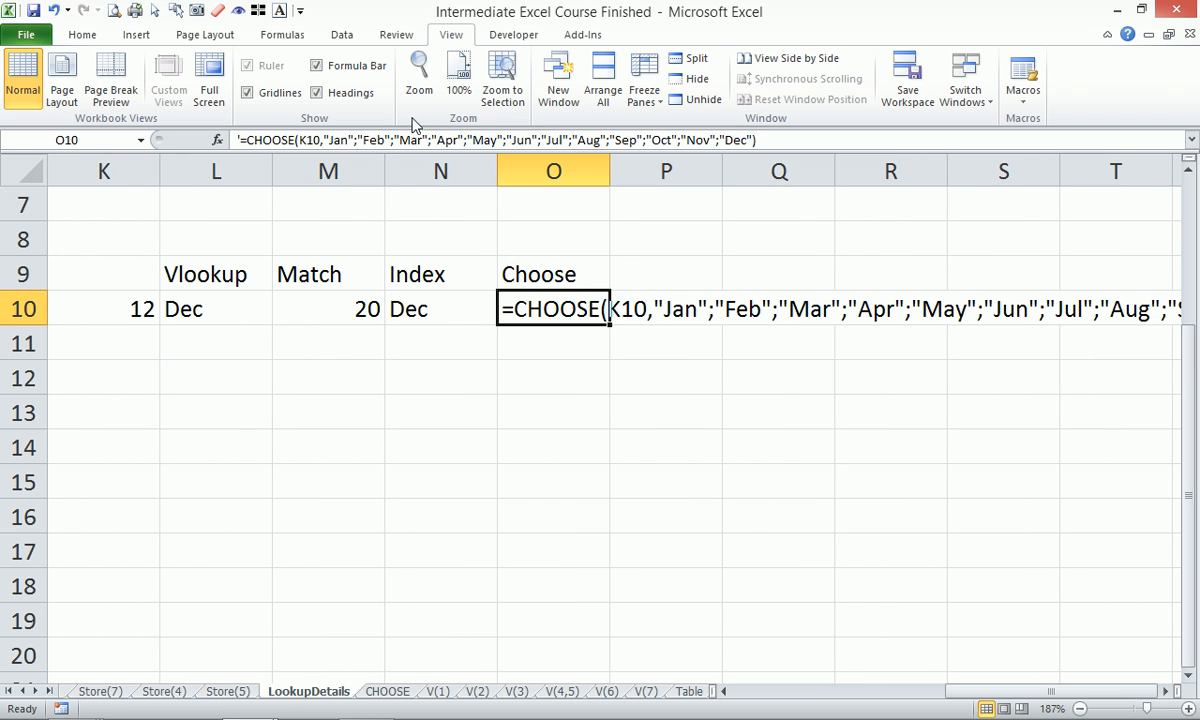
click(390, 140)
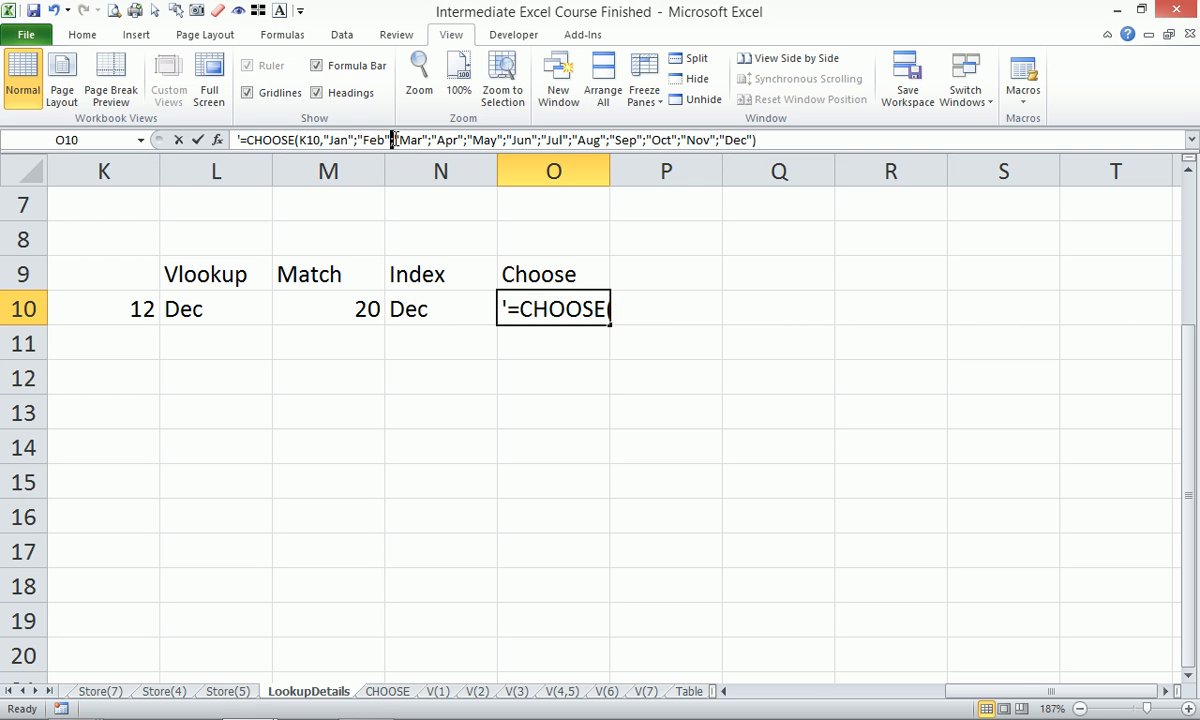
key(Escape)
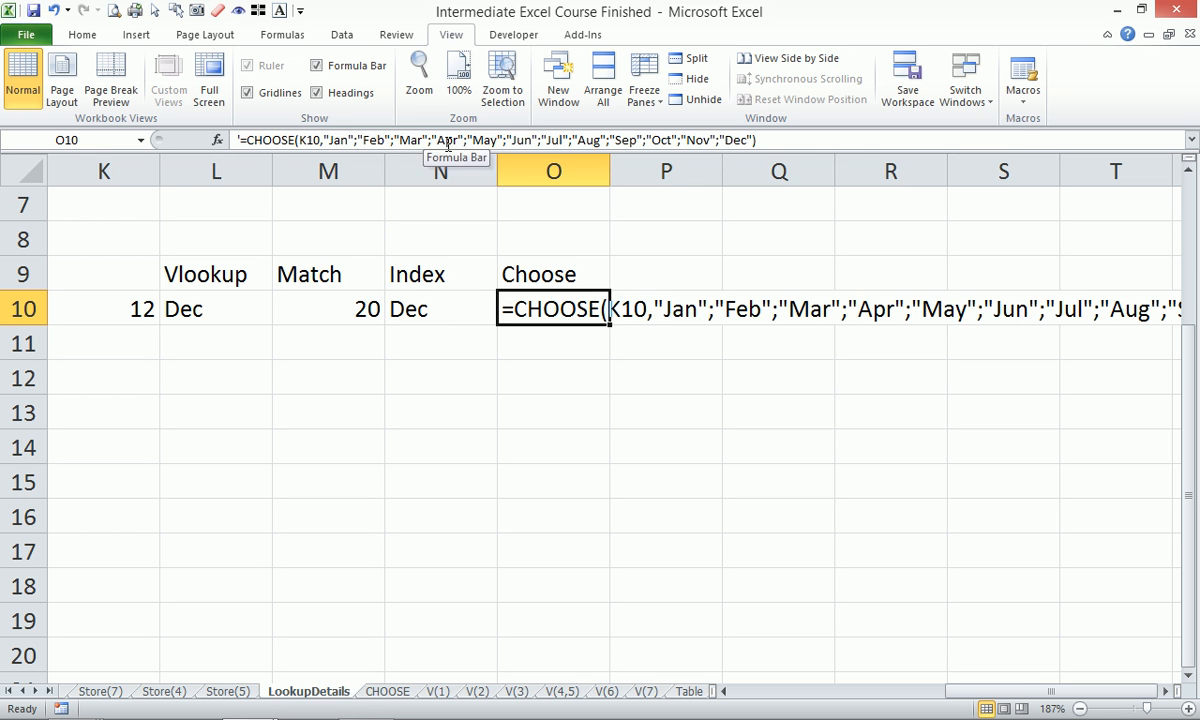
key(ctrl+h)
text(;)
click(690, 229)
Replace all 11 semicolons in O10 with commas.
text(,)
click(645, 299)
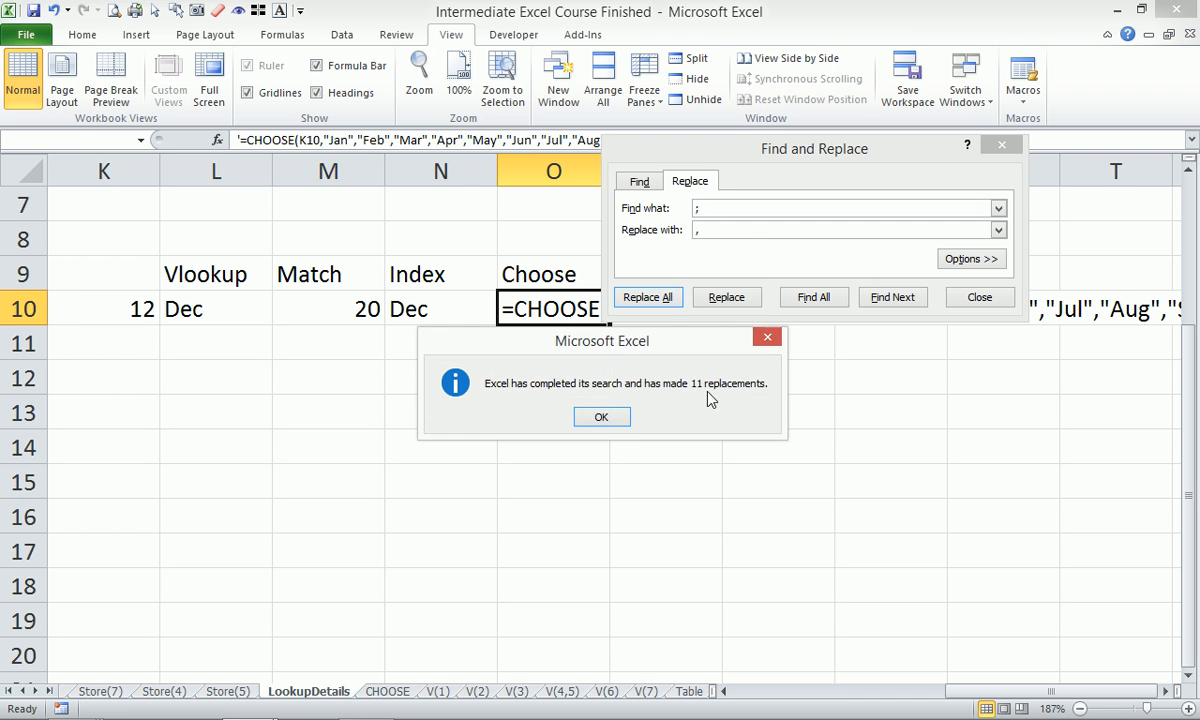
click(615, 420)
click(975, 297)
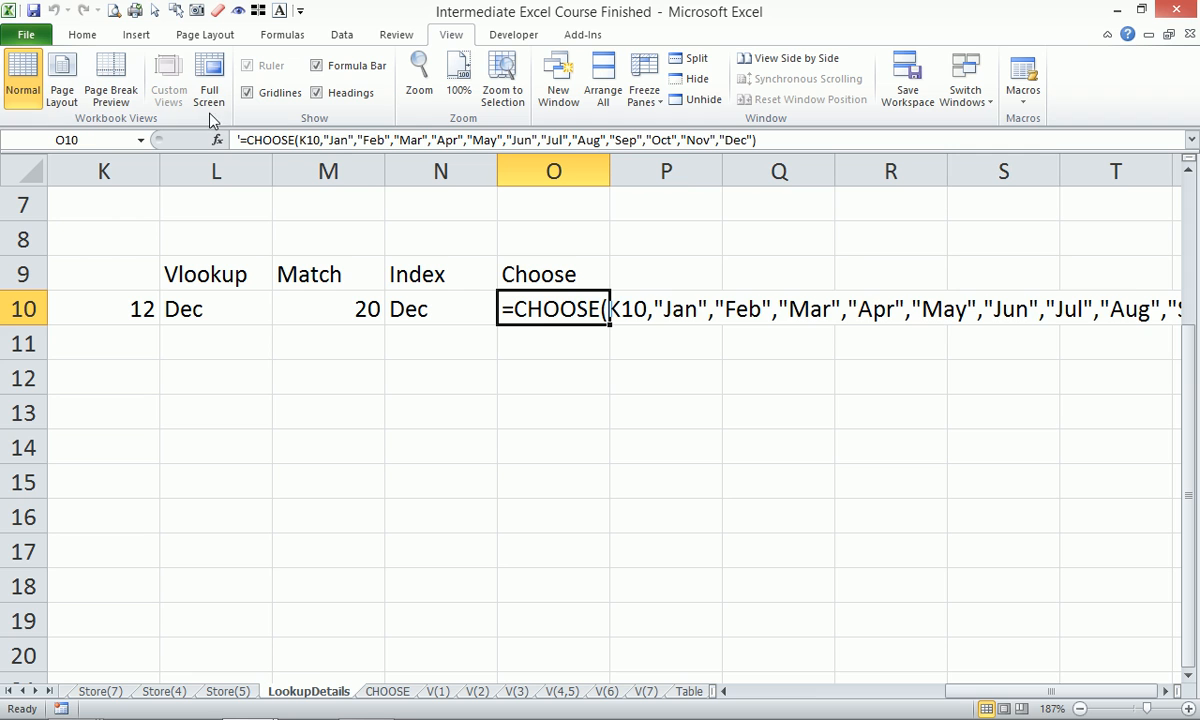
Remove the leading apostrophe so O10 becomes a working CHOOSE formula returning Dec.
click(238, 140)
key(BackSpace)
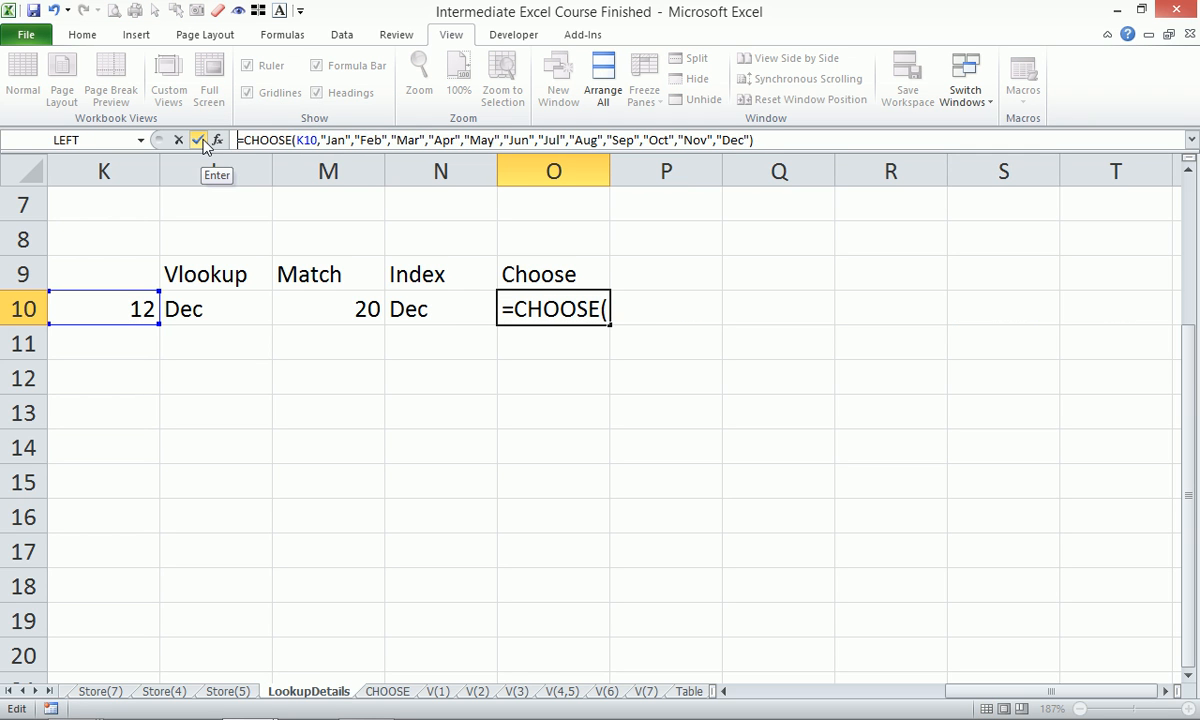
key(Return)
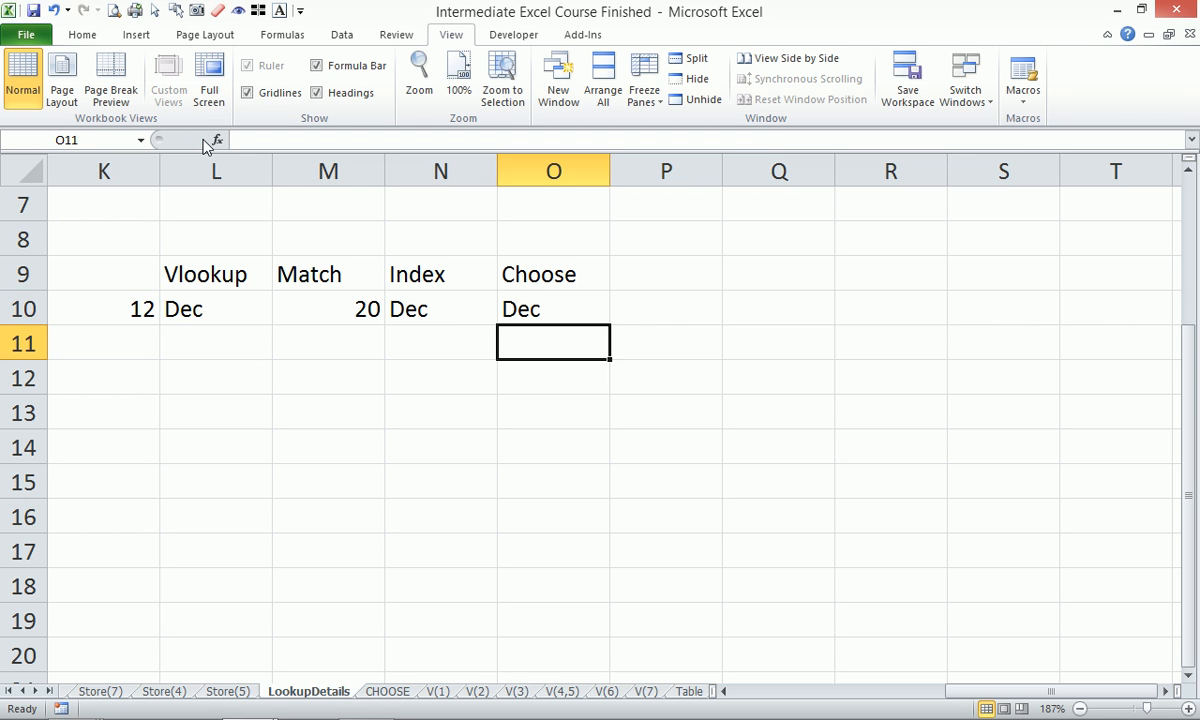
Narrow column J and set K10 to 1 so the lookups return Jan.
drag(982, 700, 911, 692)
drag(458, 171, 362, 257)
click(445, 312)
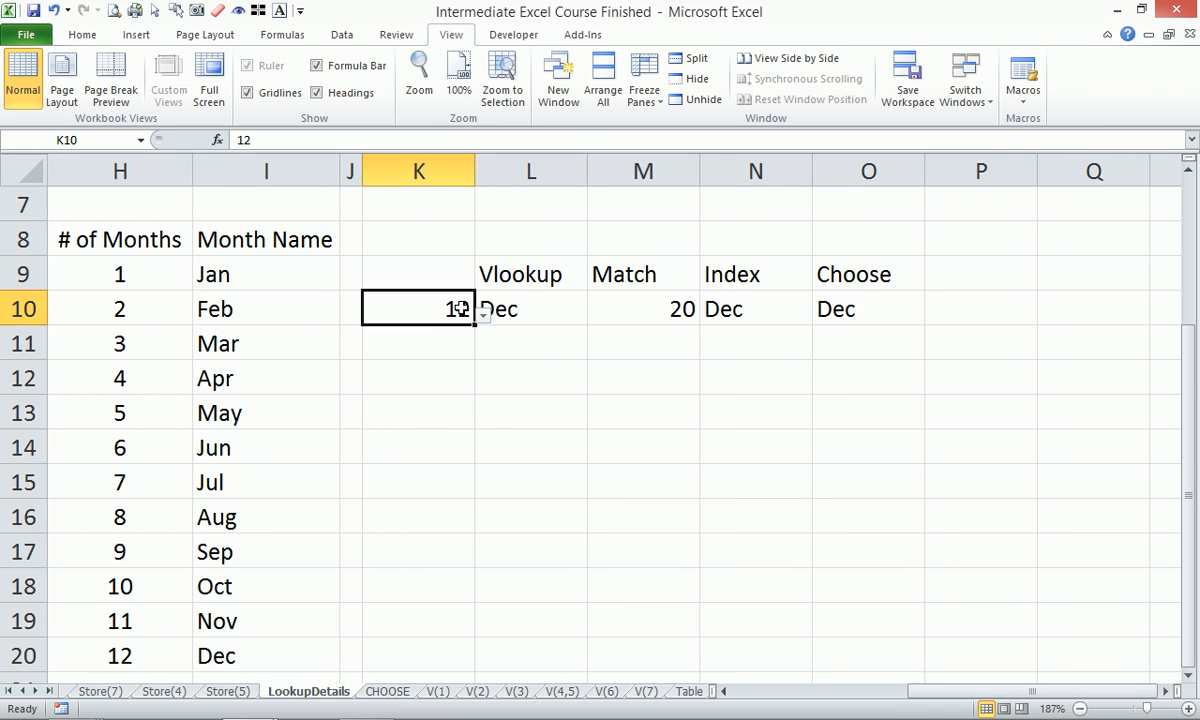
click(483, 313)
drag(489, 415, 478, 368)
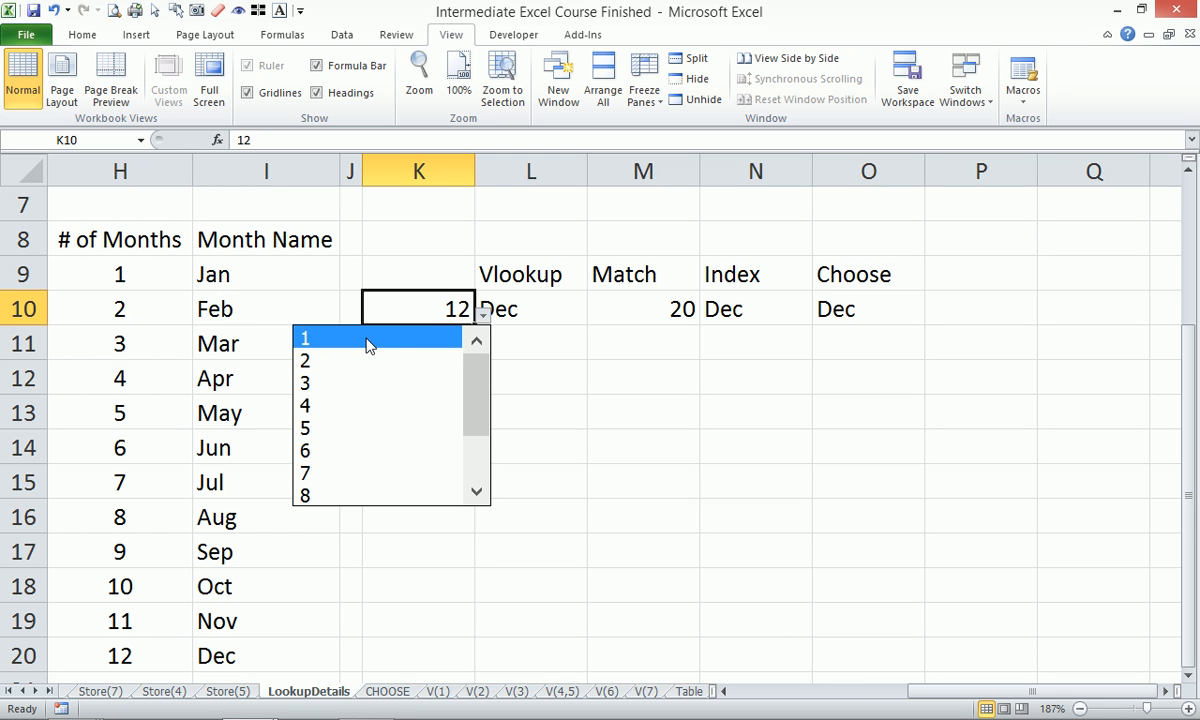
click(367, 345)
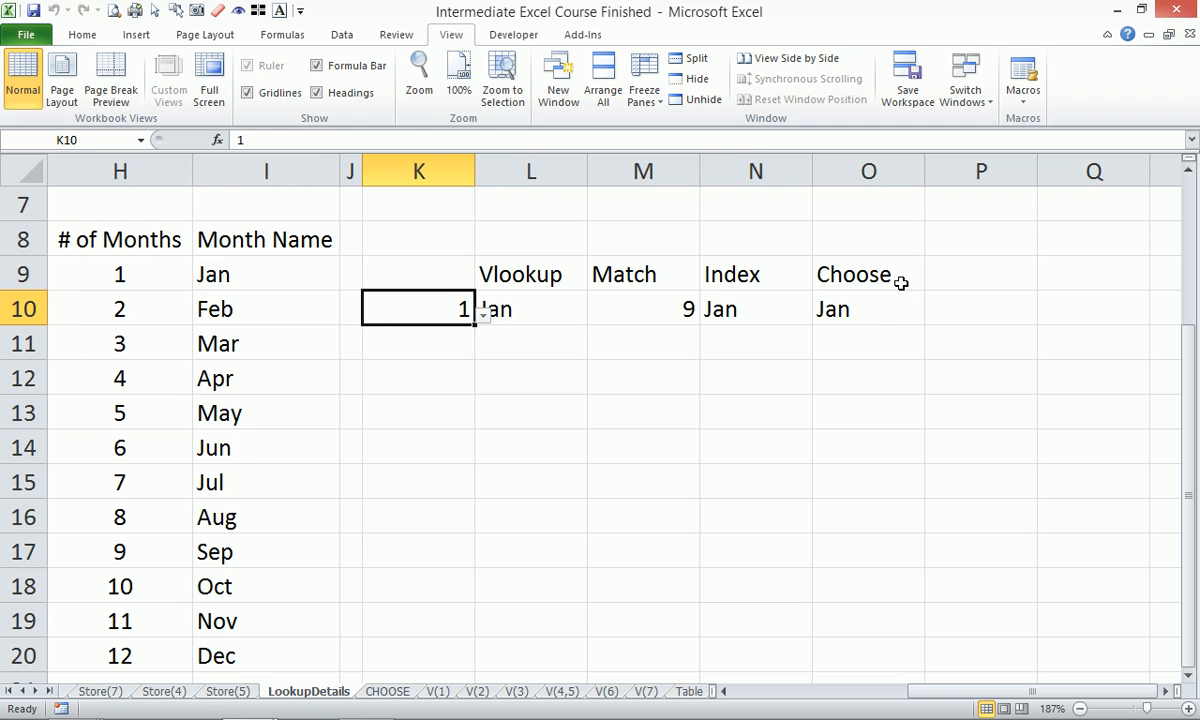
click(822, 298)
drag(793, 140, 88, 72)
key(ctrl+c)
Enter the copied CHOOSE formula as text, with a leading apostrophe, in O12.
key(Escape)
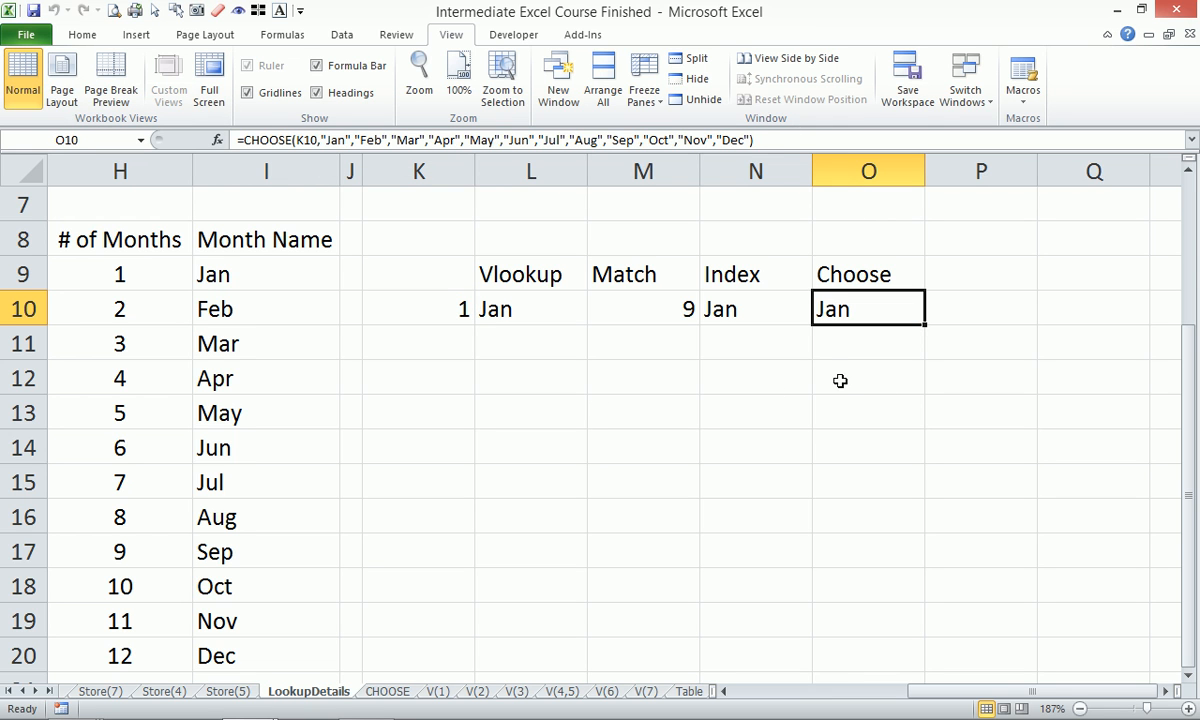
click(834, 382)
text(')
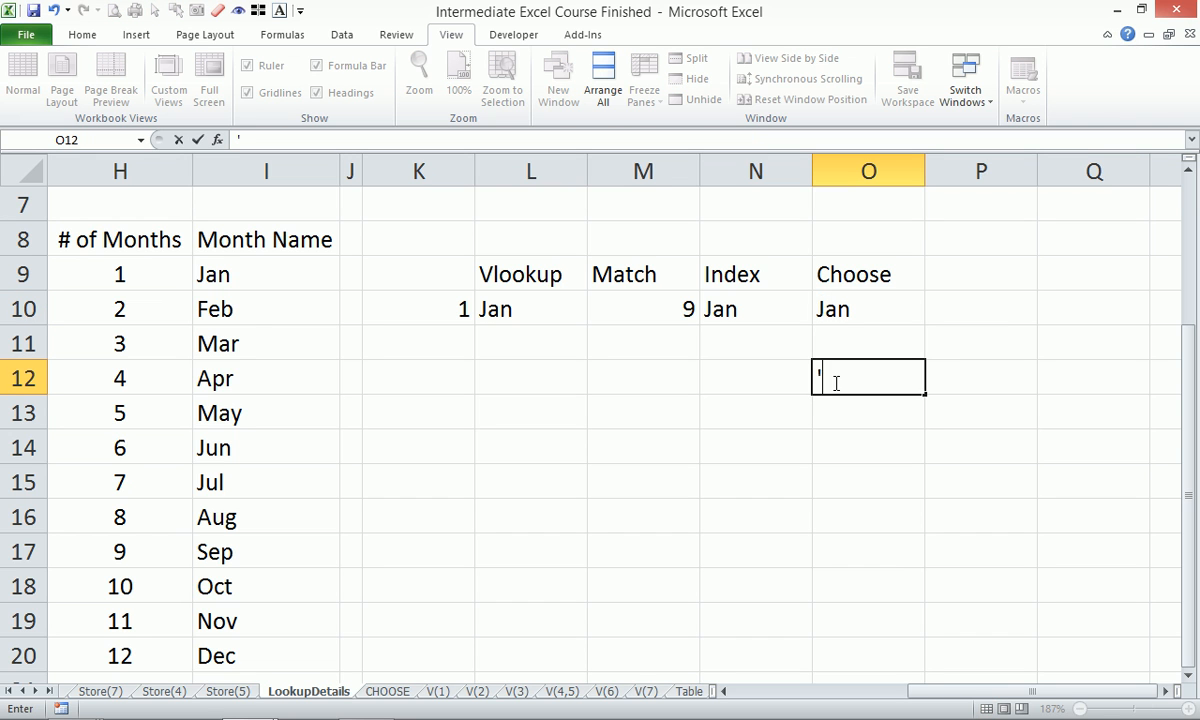
key(ctrl+v)
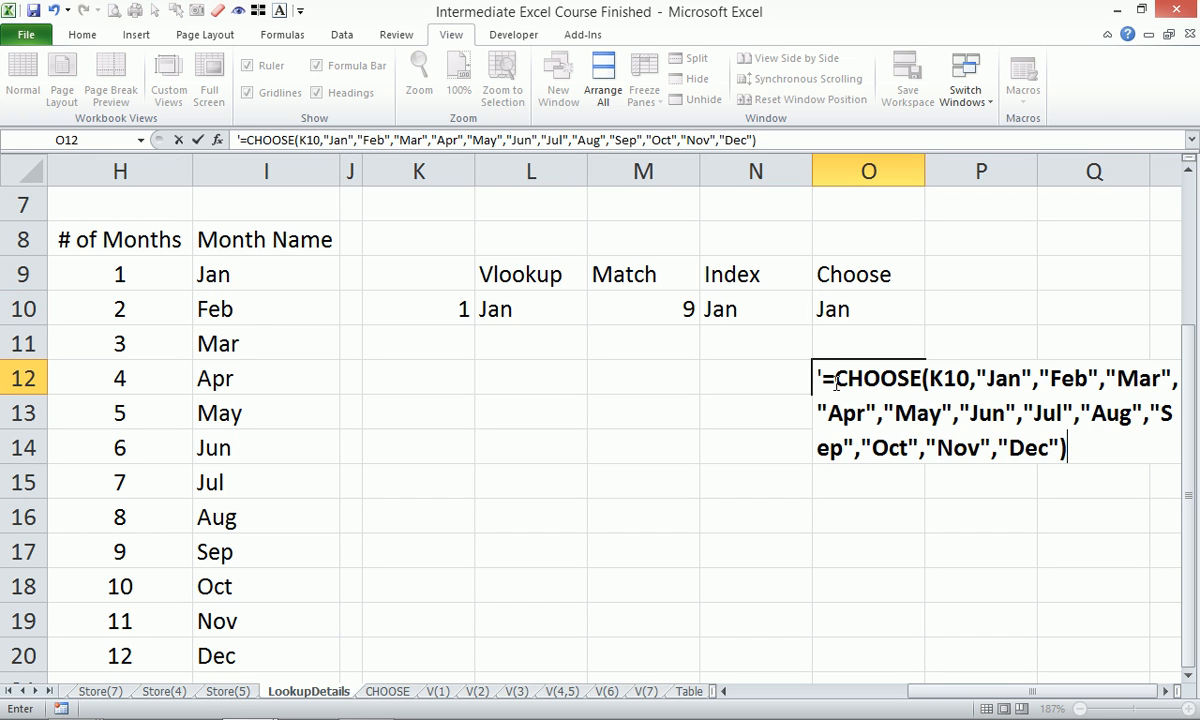
key(Return)
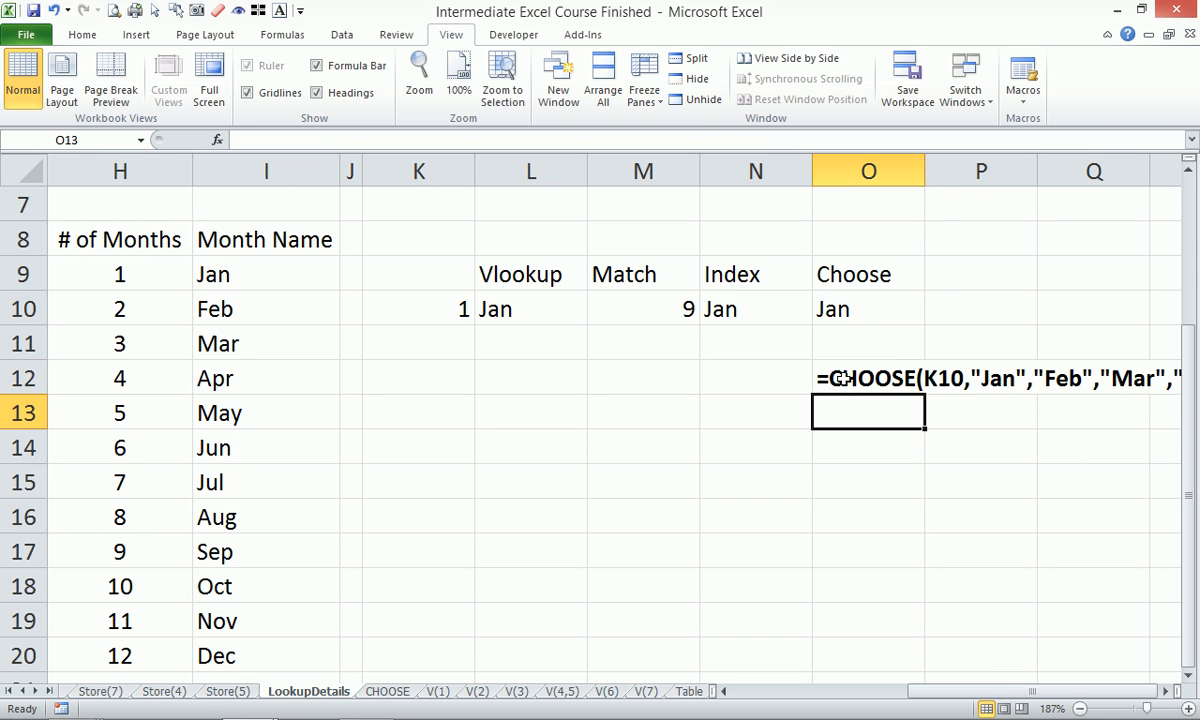
click(842, 380)
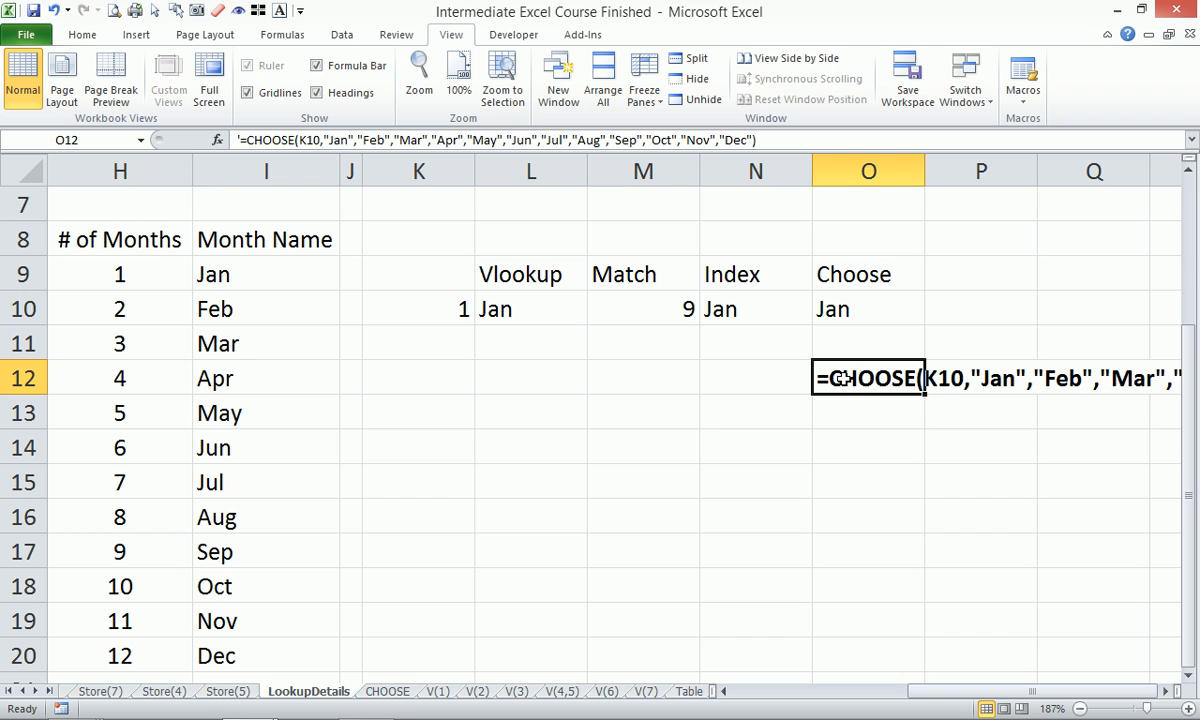
Enter the INDEX formula as text in N11, then move the INDEX and CHOOSE text down one row.
click(730, 310)
drag(238, 140, 410, 140)
key(ctrl+c)
key(Escape)
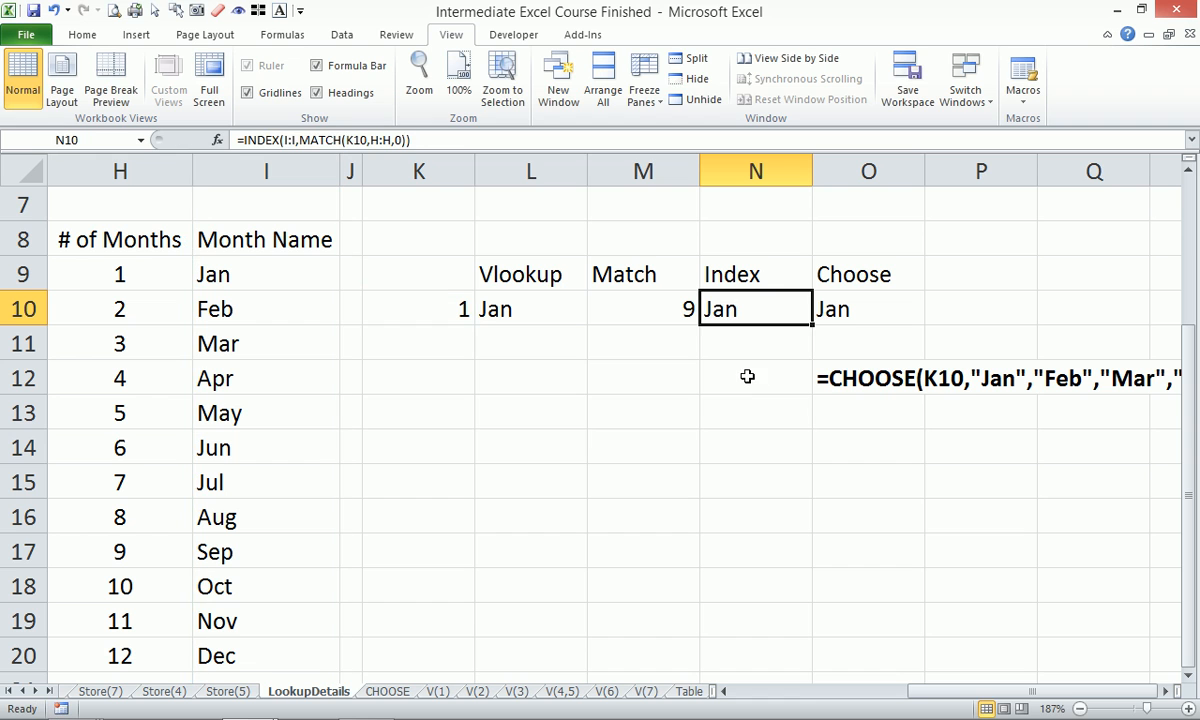
click(744, 348)
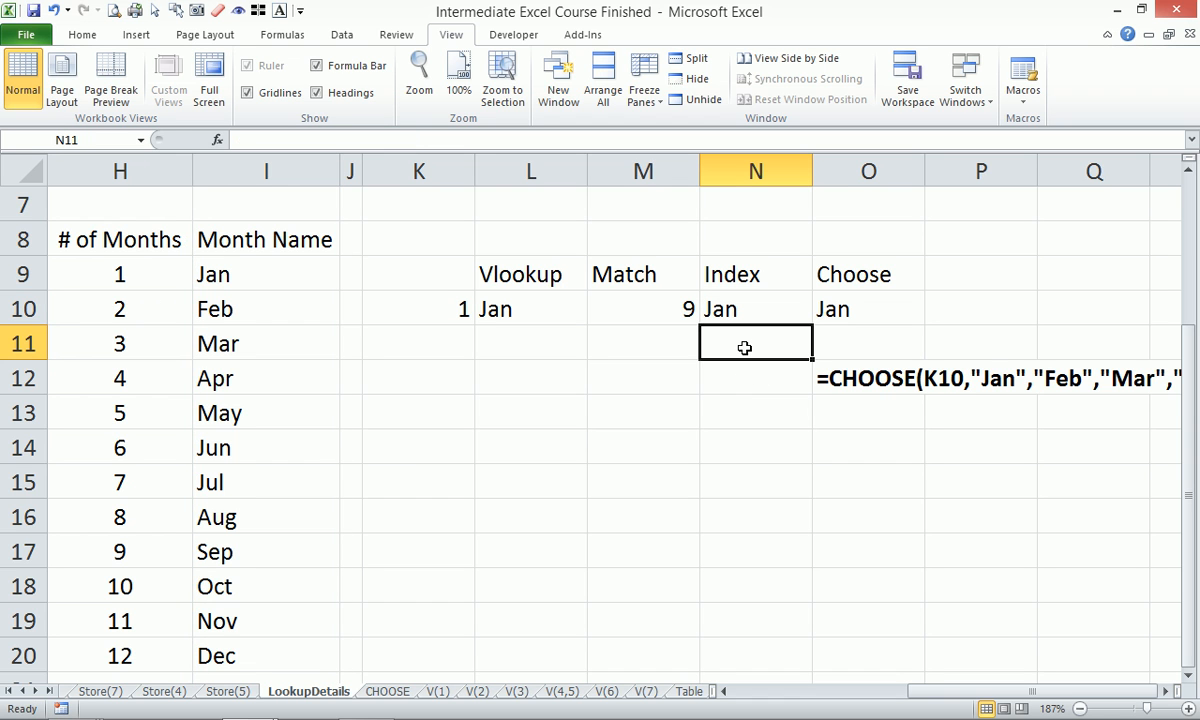
text(')
key(ctrl+v)
click(757, 482)
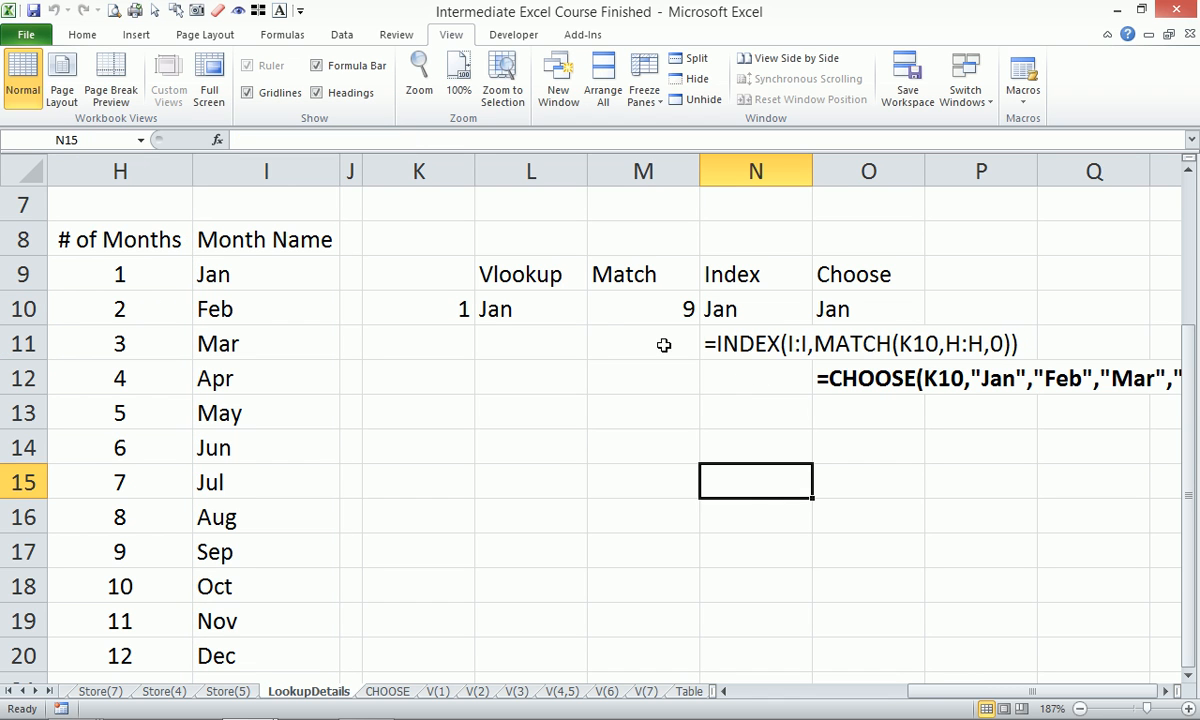
click(621, 310)
click(785, 345)
drag(785, 345, 830, 431)
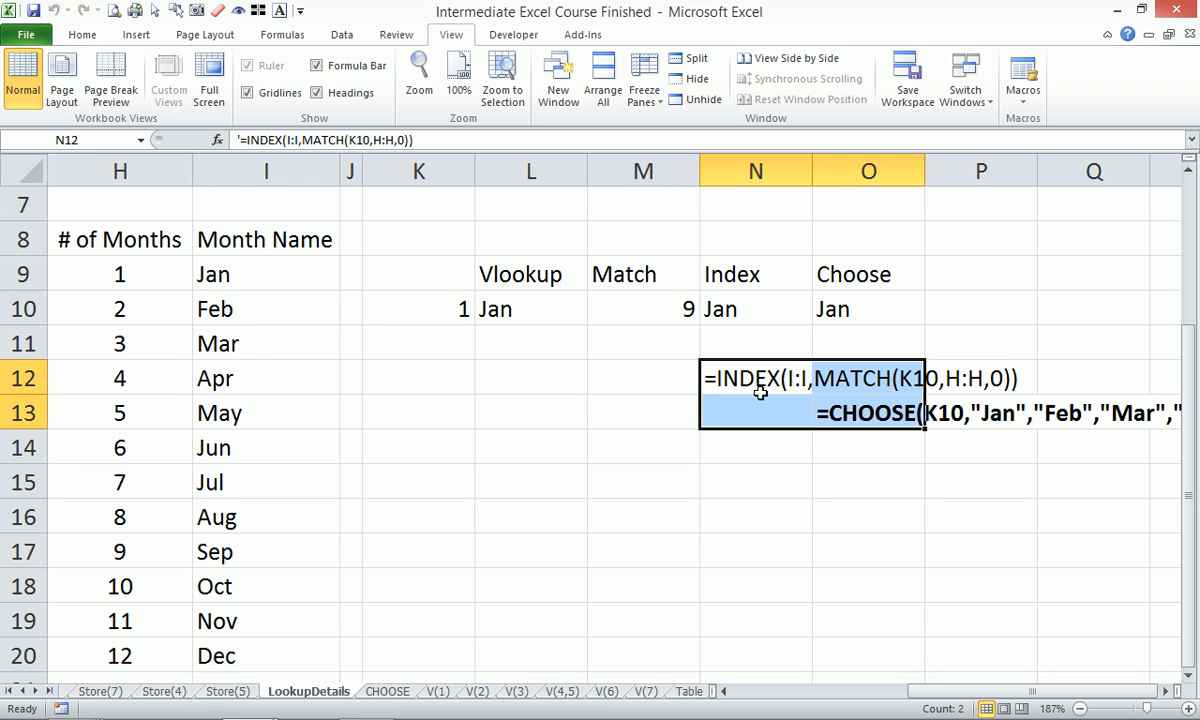
Copy the MATCH formula from M10 and enter it as text in M11.
click(661, 307)
drag(341, 136, 5, 130)
key(ctrl+c)
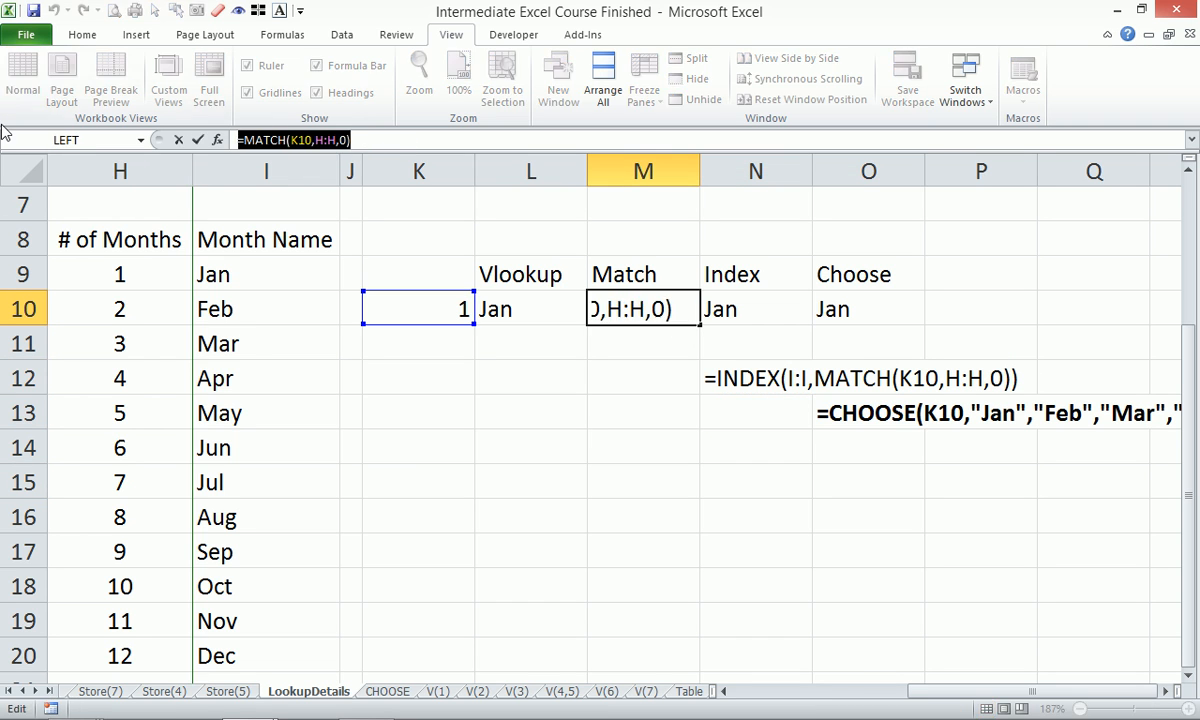
key(Escape)
click(641, 348)
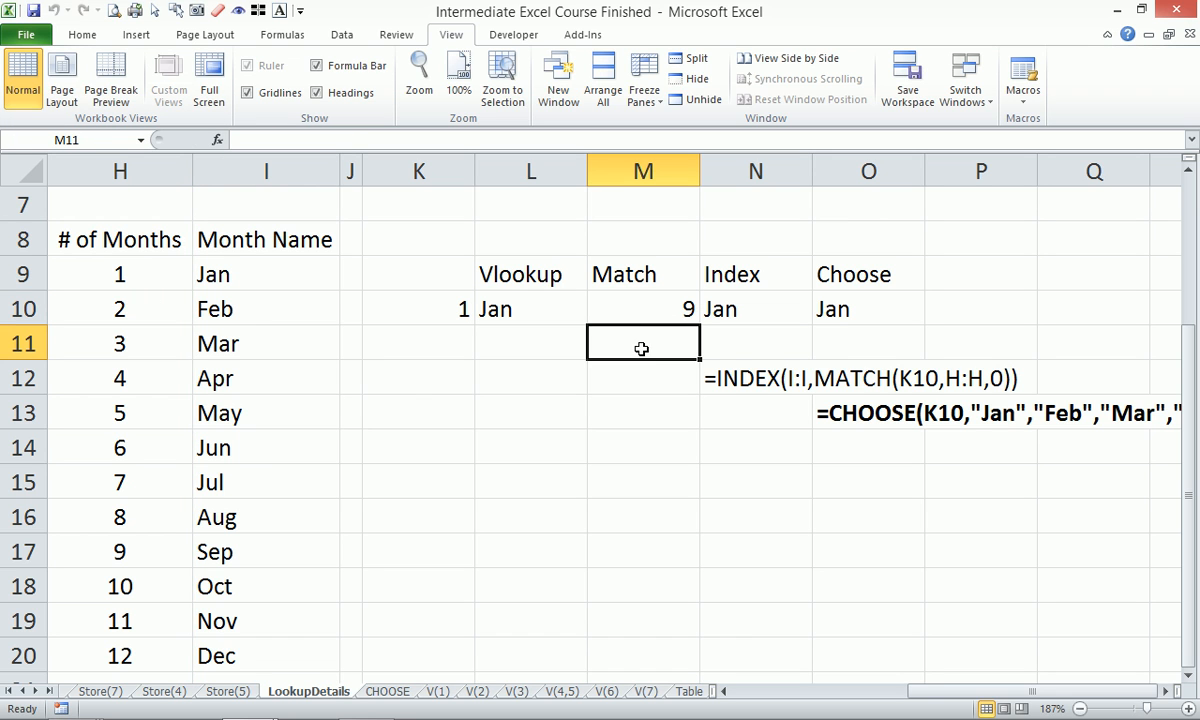
text(')
key(ctrl+v)
click(651, 418)
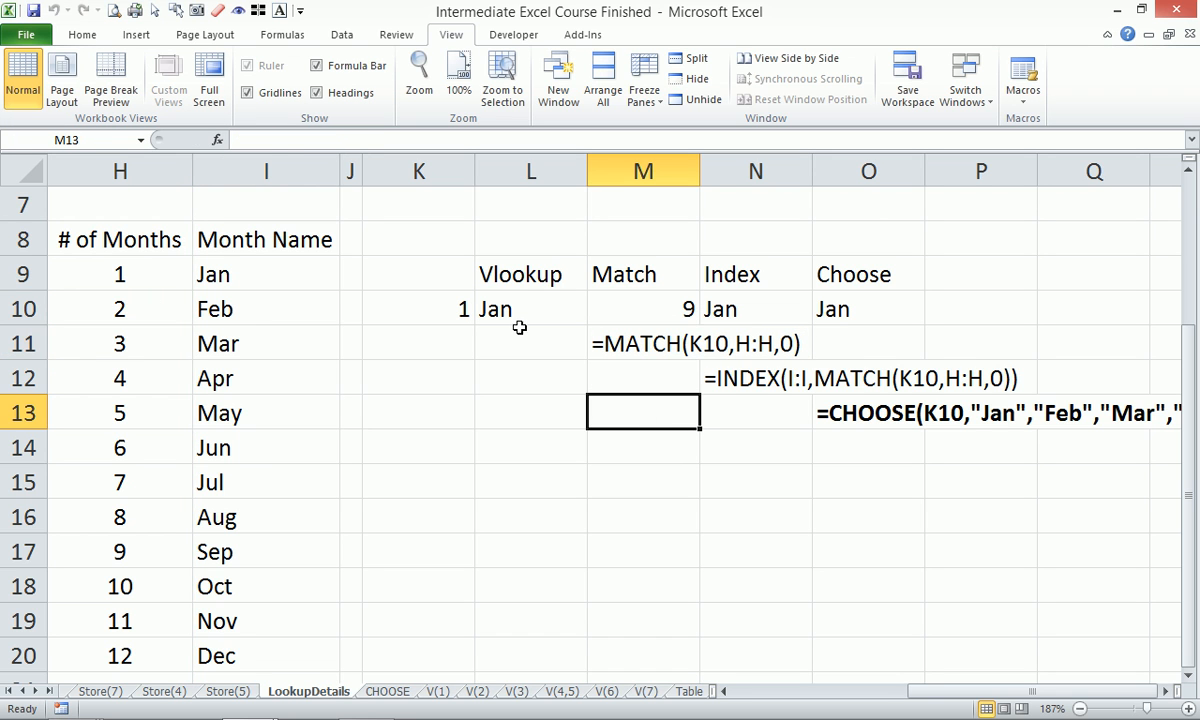
Copy the VLOOKUP formula from L10 and enter it as text in L14.
click(525, 310)
drag(370, 136, 90, 130)
key(ctrl+c)
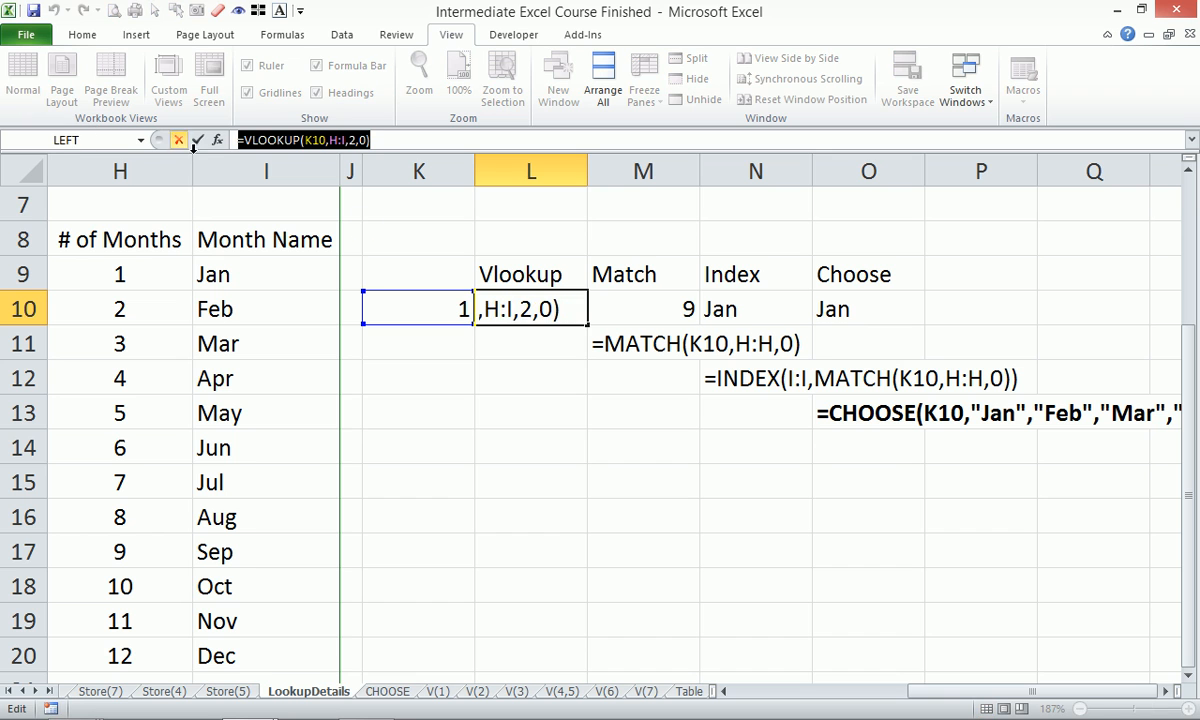
key(Escape)
click(539, 444)
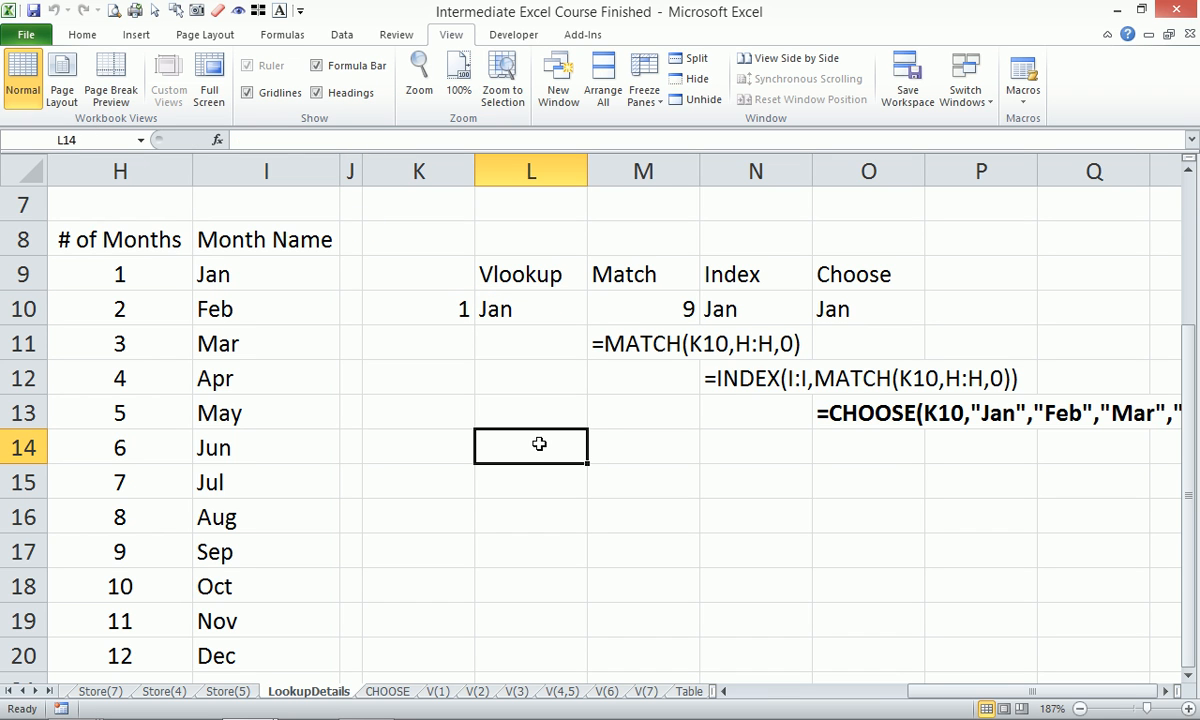
text(')
key(ctrl+v)
click(540, 548)
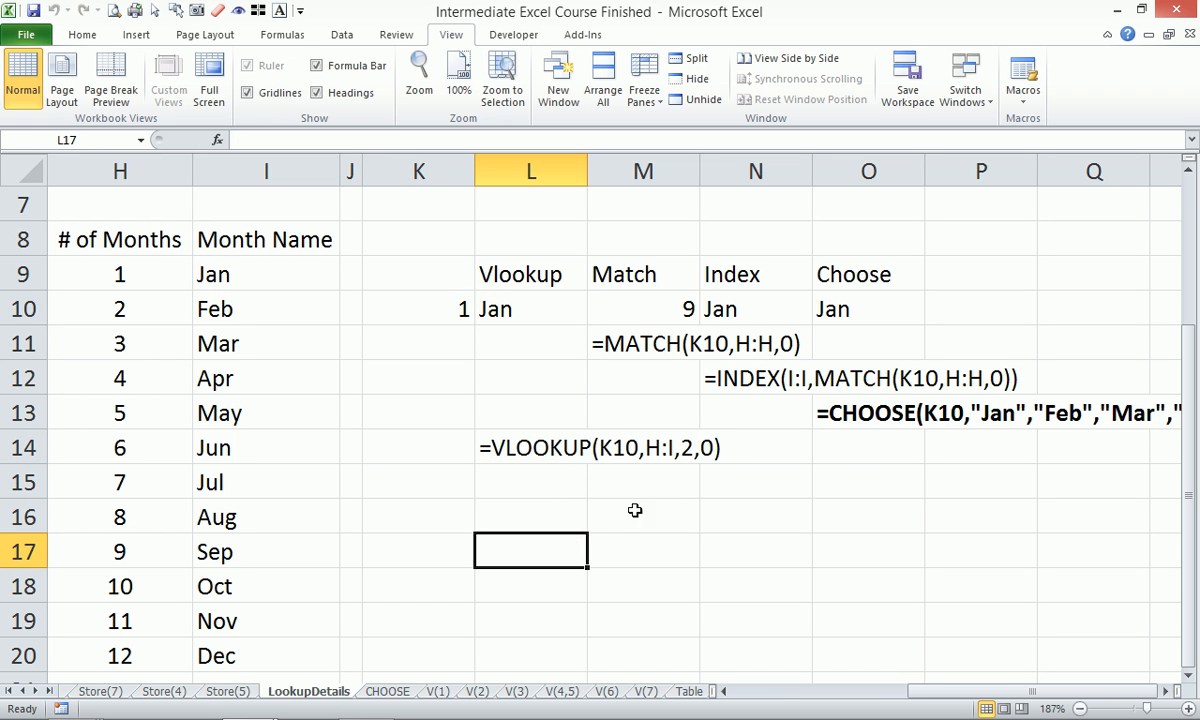
Remove bold formatting from the CHOOSE formula text in O13.
click(871, 418)
click(82, 36)
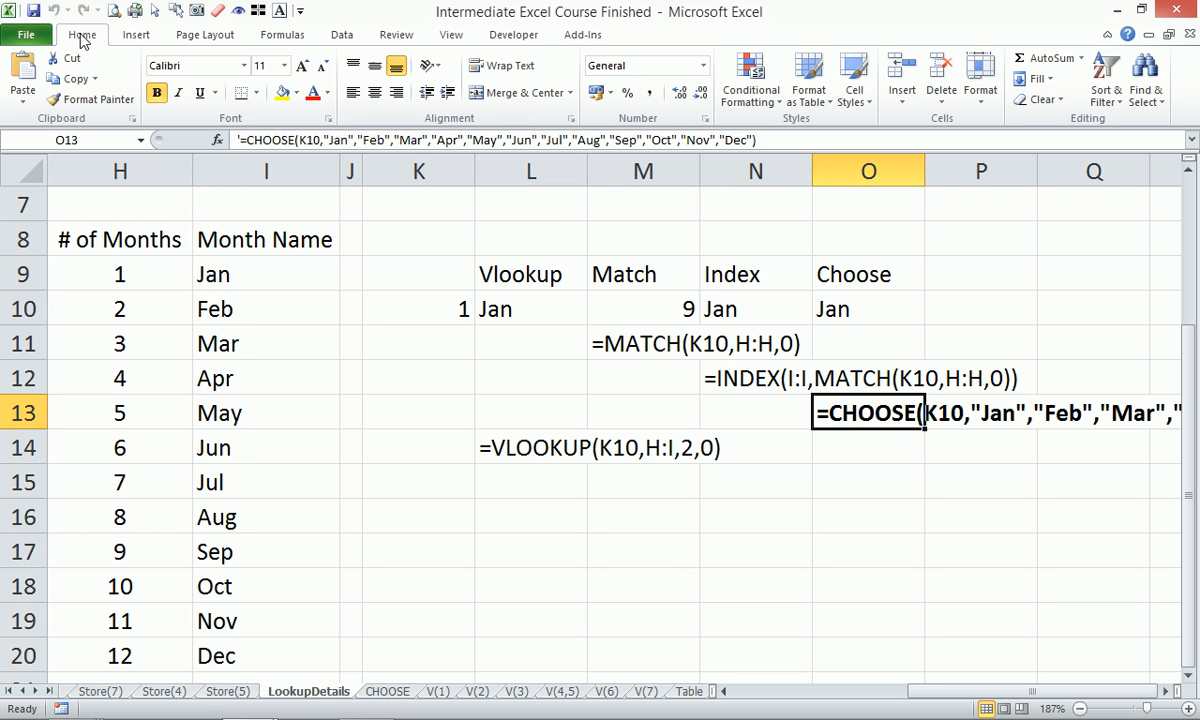
click(152, 96)
click(820, 486)
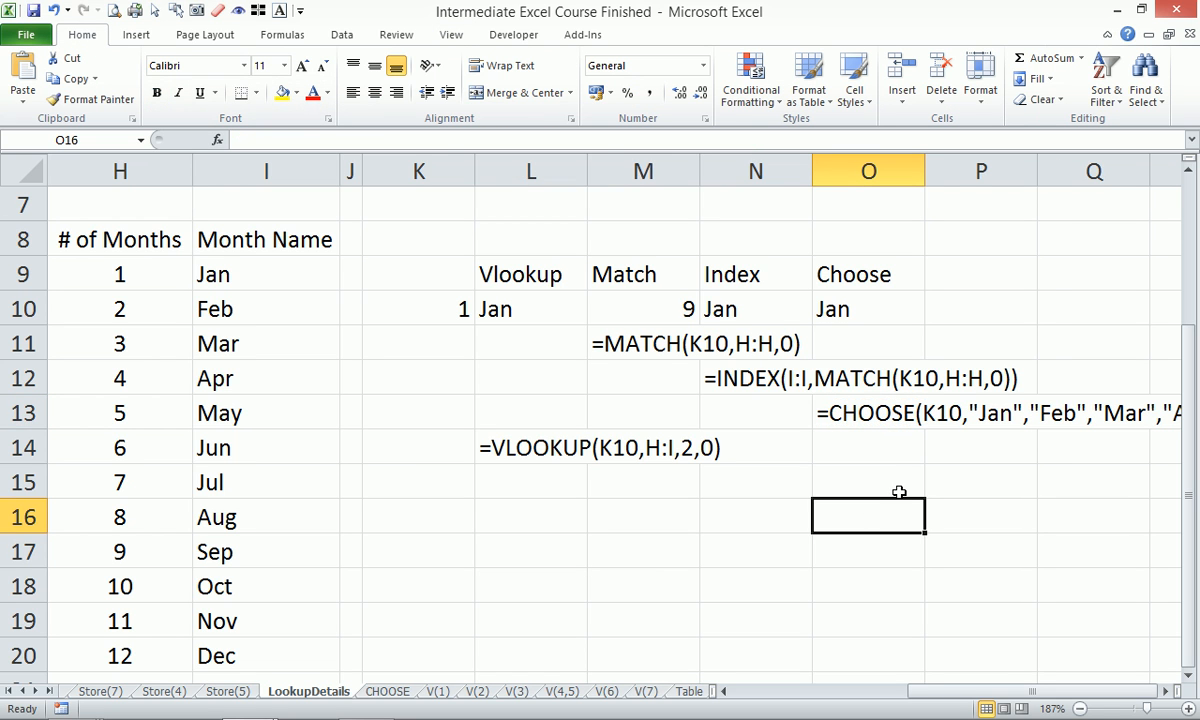
click(850, 420)
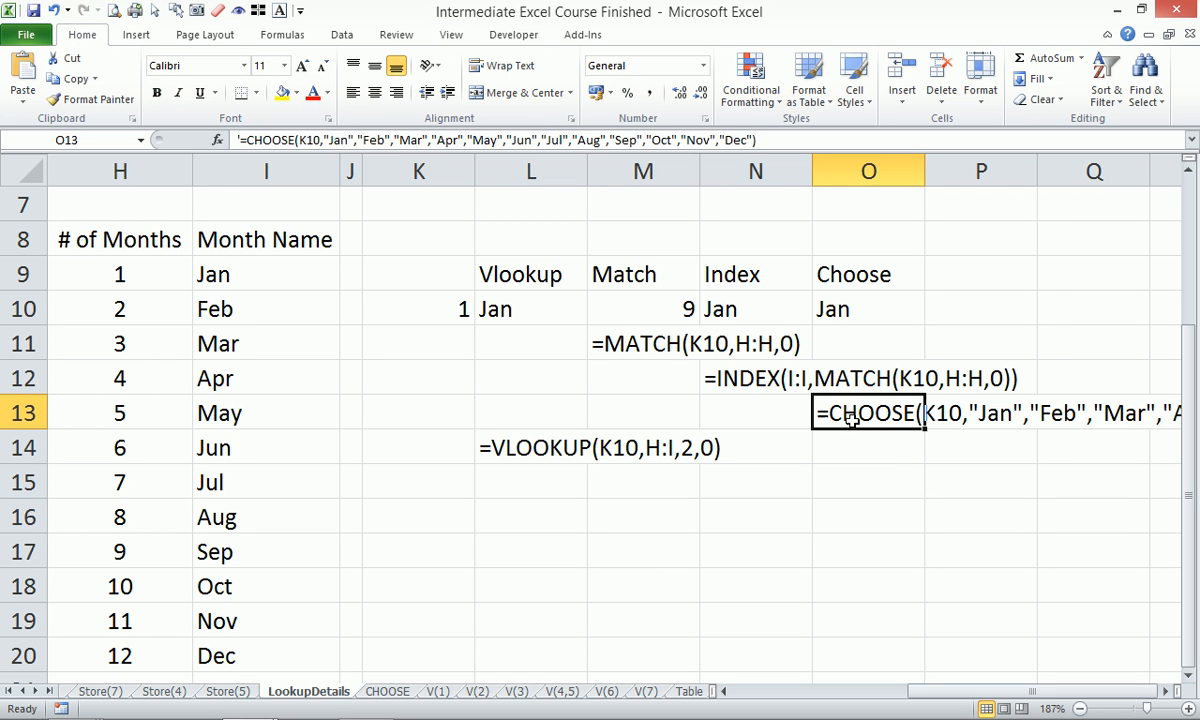
Choose 4 from the K10 month-number dropdown so every lookup returns Apr.
click(484, 440)
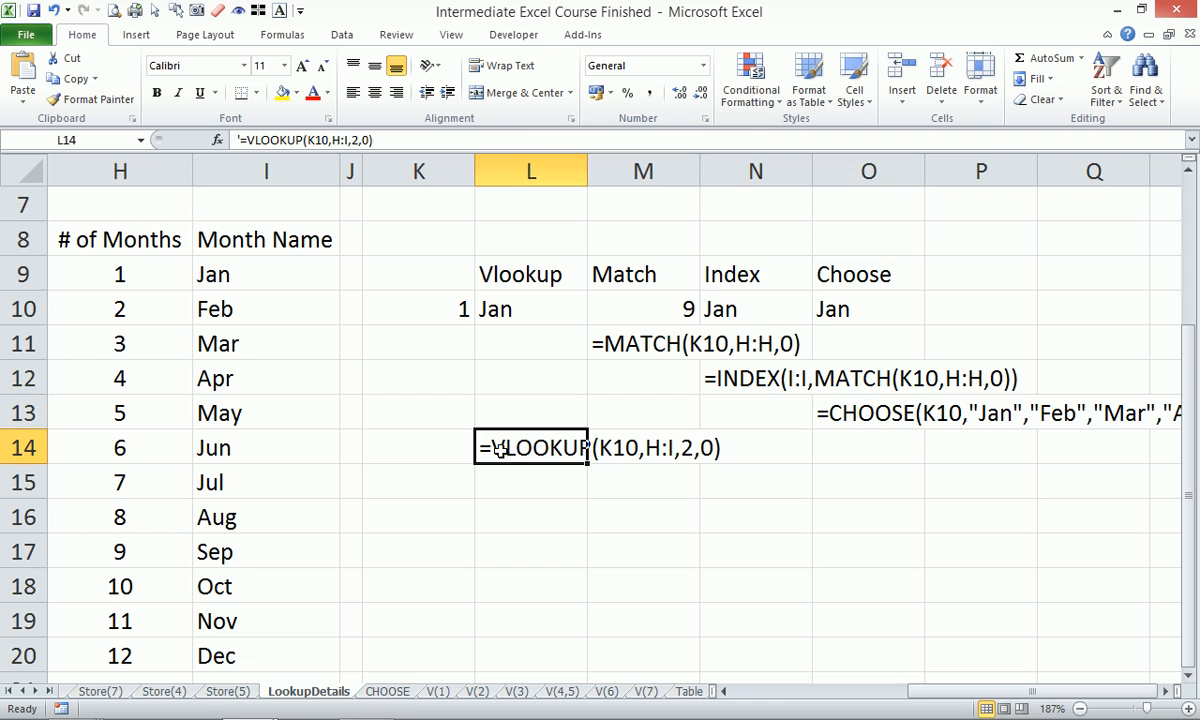
click(832, 305)
click(711, 310)
click(450, 308)
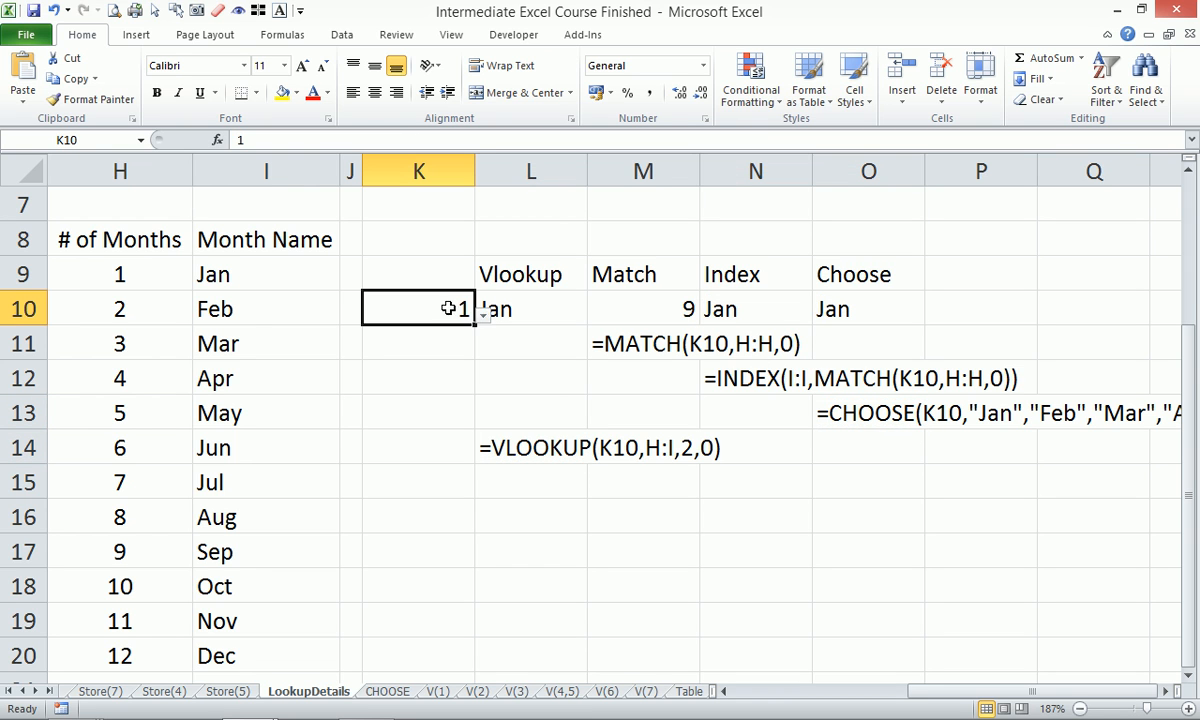
click(483, 314)
click(421, 404)
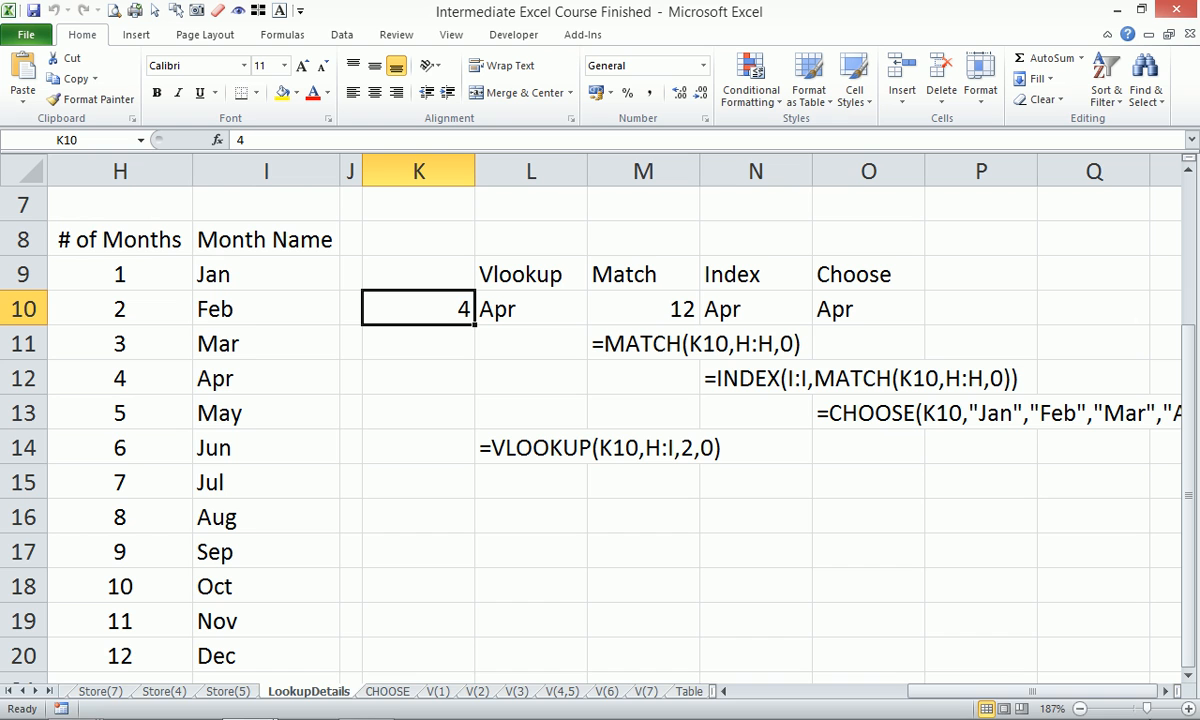
On the CHOOSE sheet, zoom to fit the Lookup Text, Example 1 block and select B24.
click(389, 691)
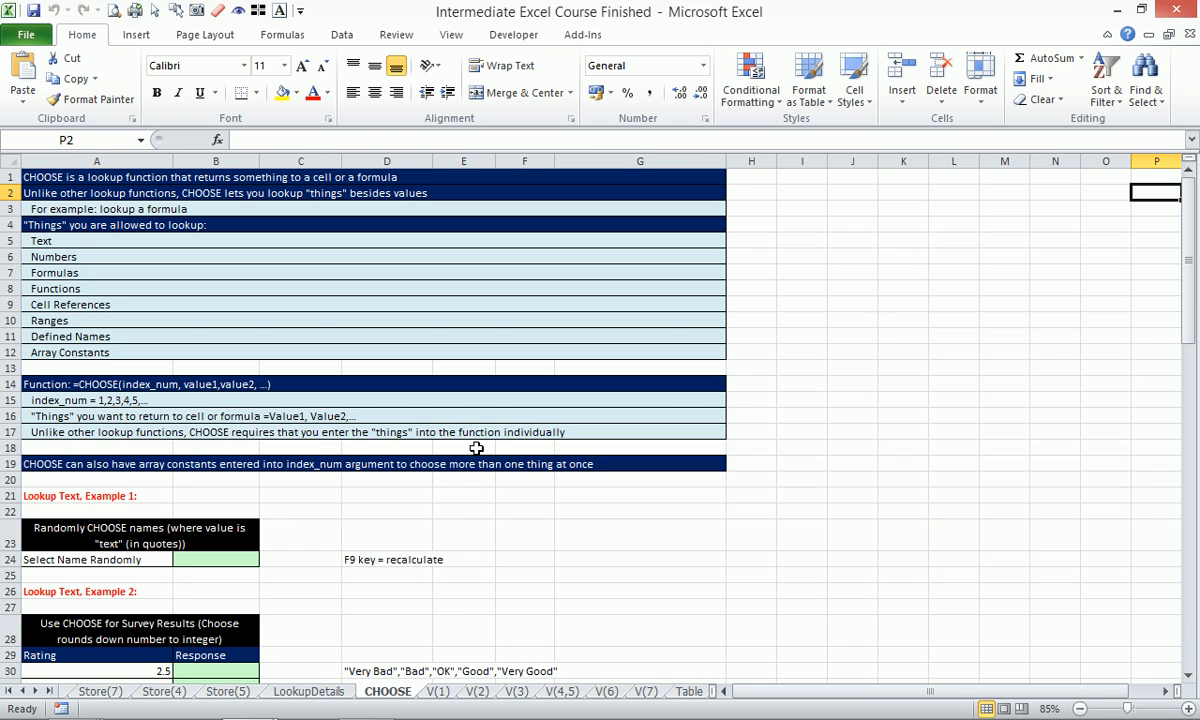
scroll(319, 327, down, 6)
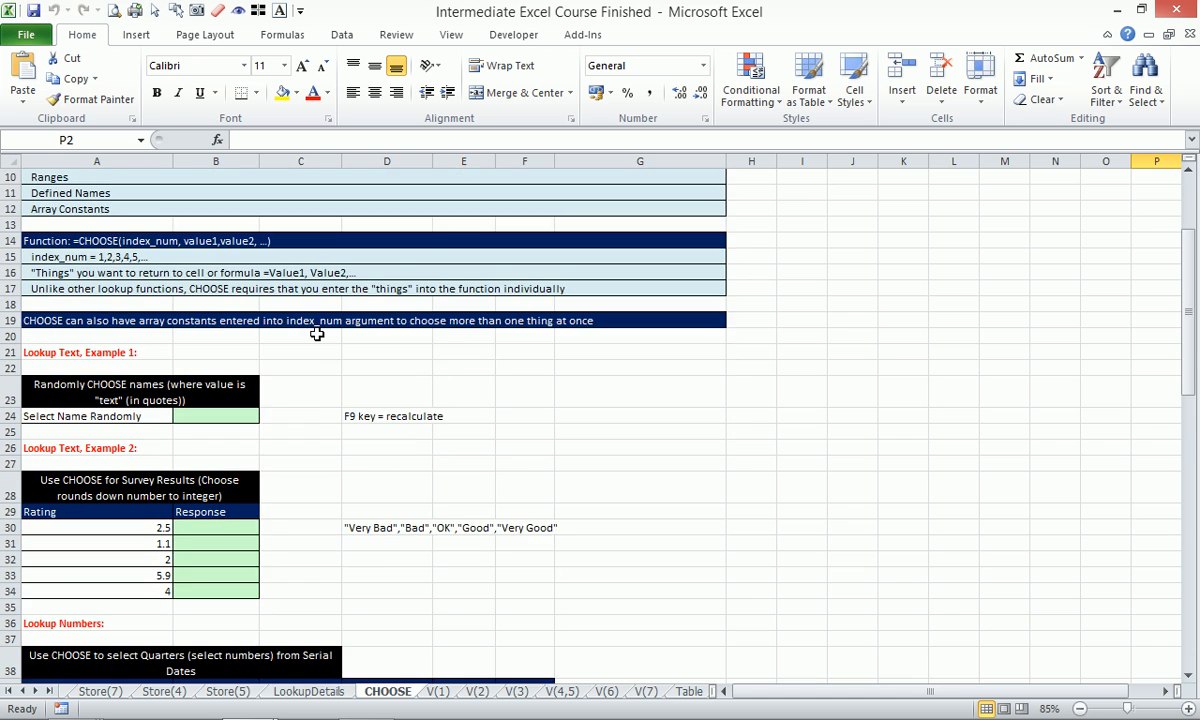
drag(45, 208, 508, 296)
key(alt+w)
key(g)
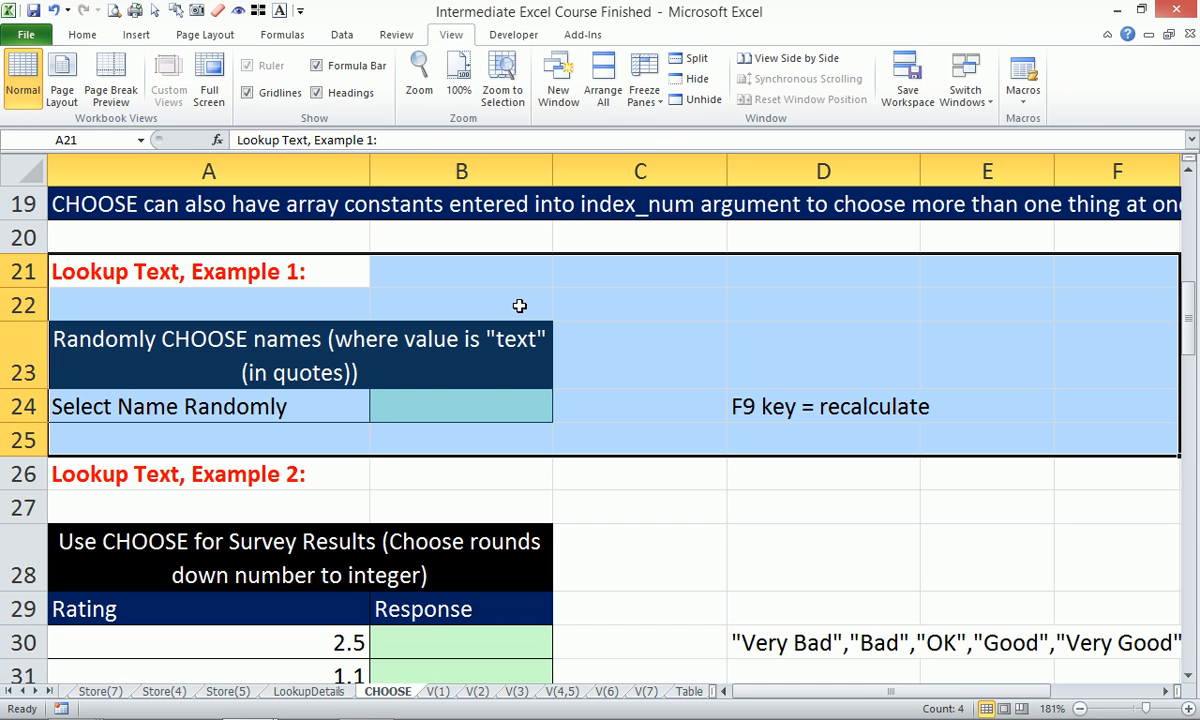
click(424, 407)
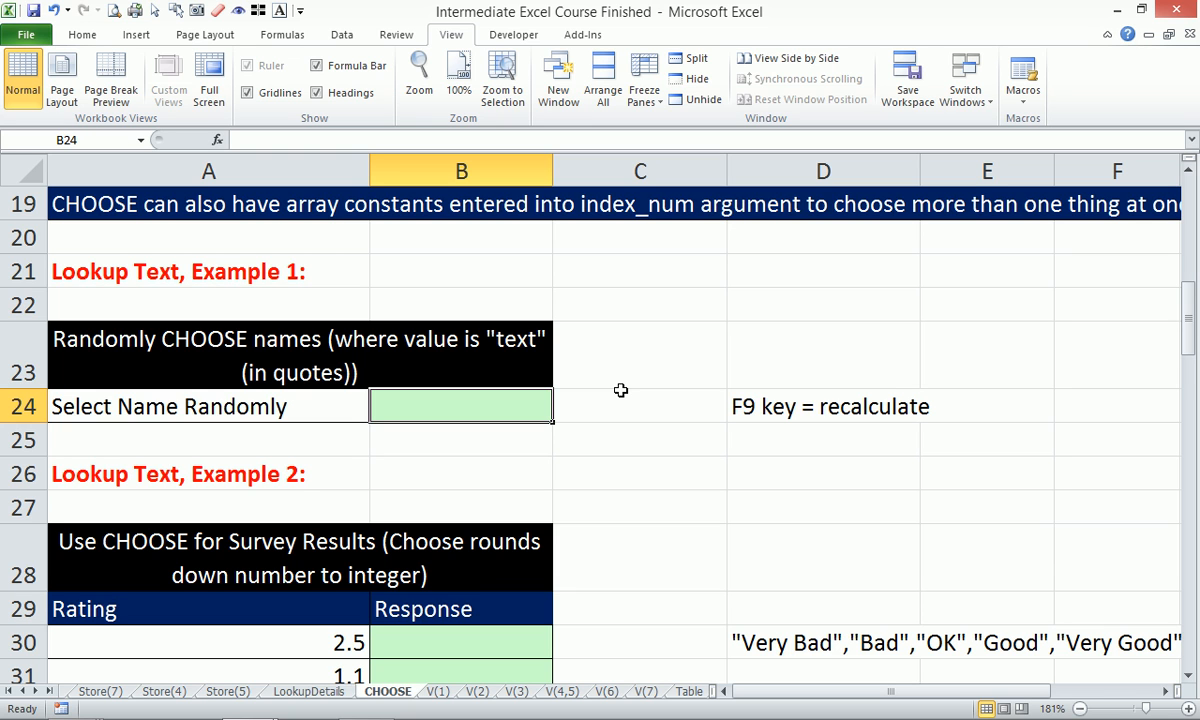
Start a CHOOSE formula in B24, then abandon it unfinished.
text(=)
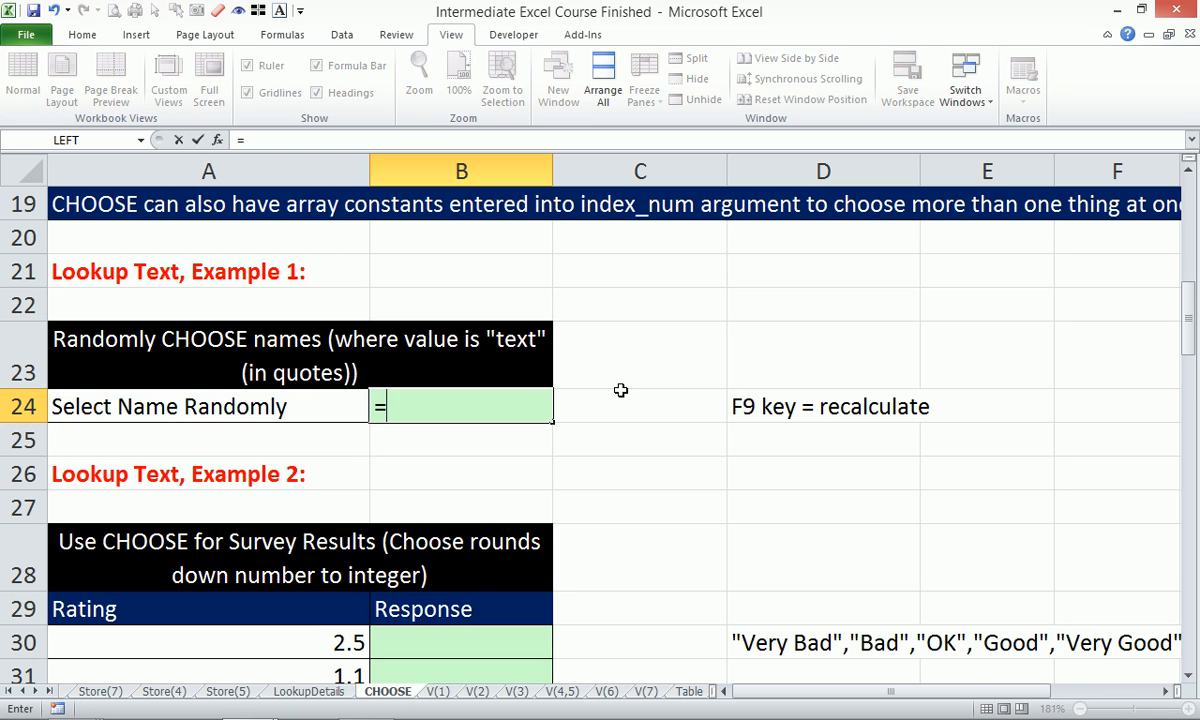
text(idn)
key(BackSpace)
key(BackSpace)
key(BackSpace)
text(cho)
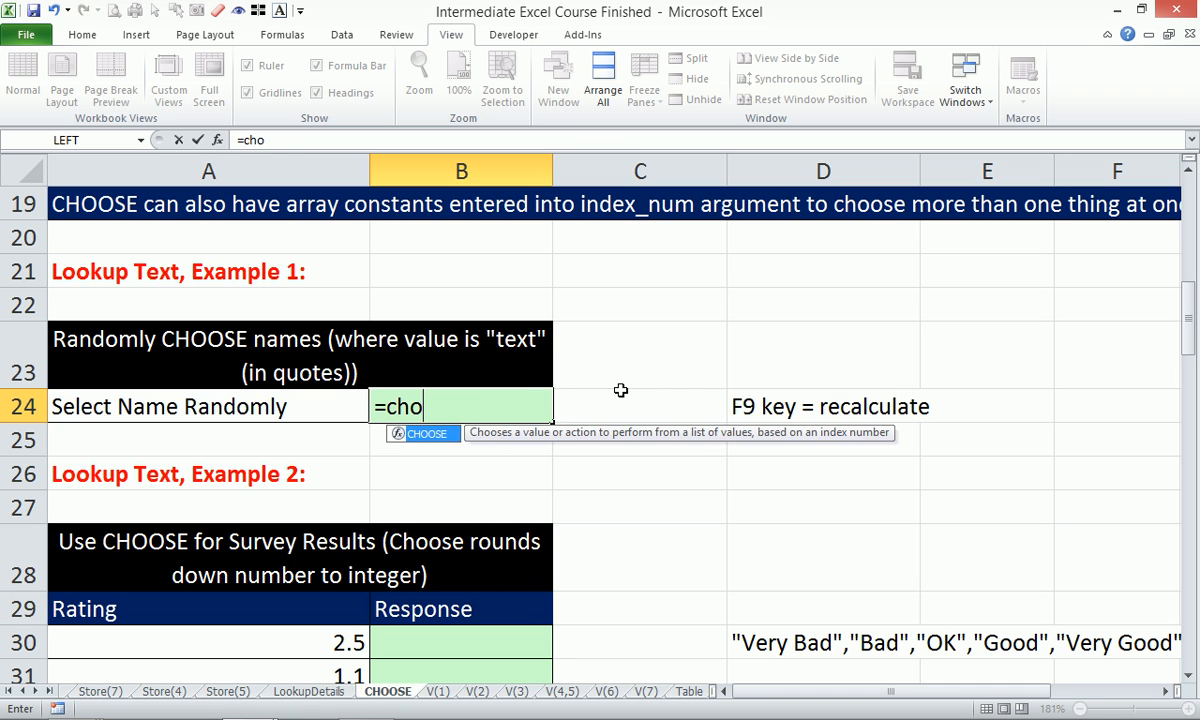
key(Tab)
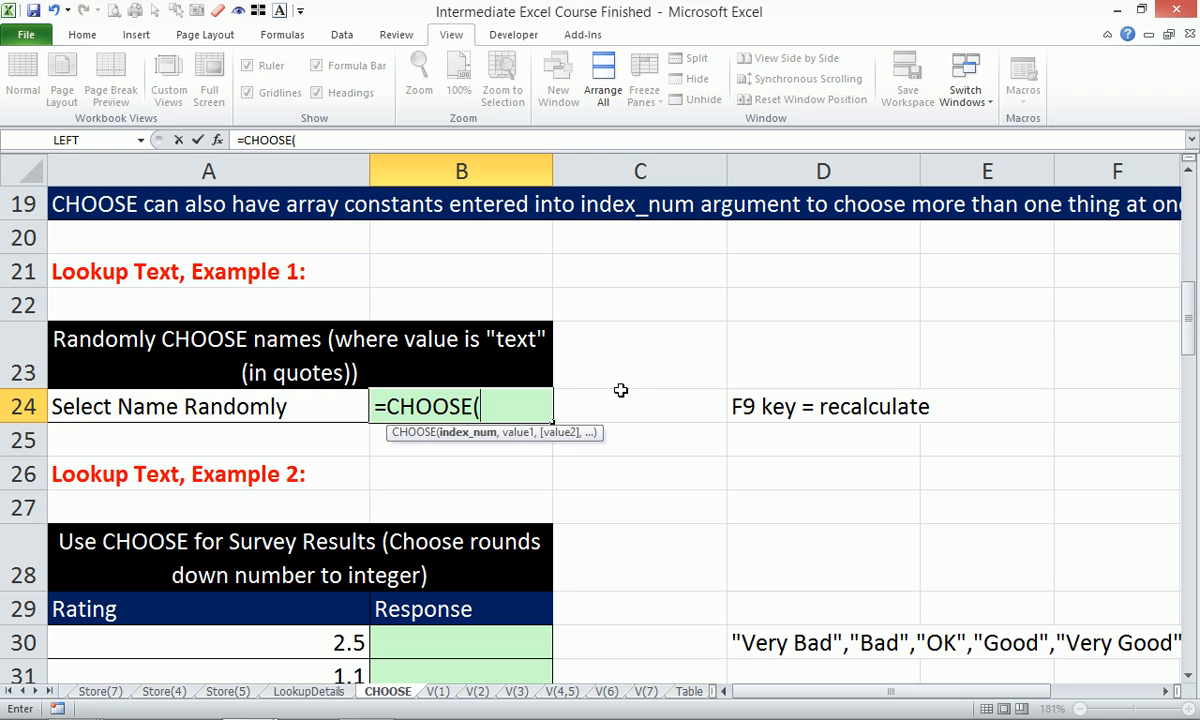
key(Escape)
Enter =RANDBETWEEN(1,4) in C24 and recalculate with F9 for a new number.
click(620, 390)
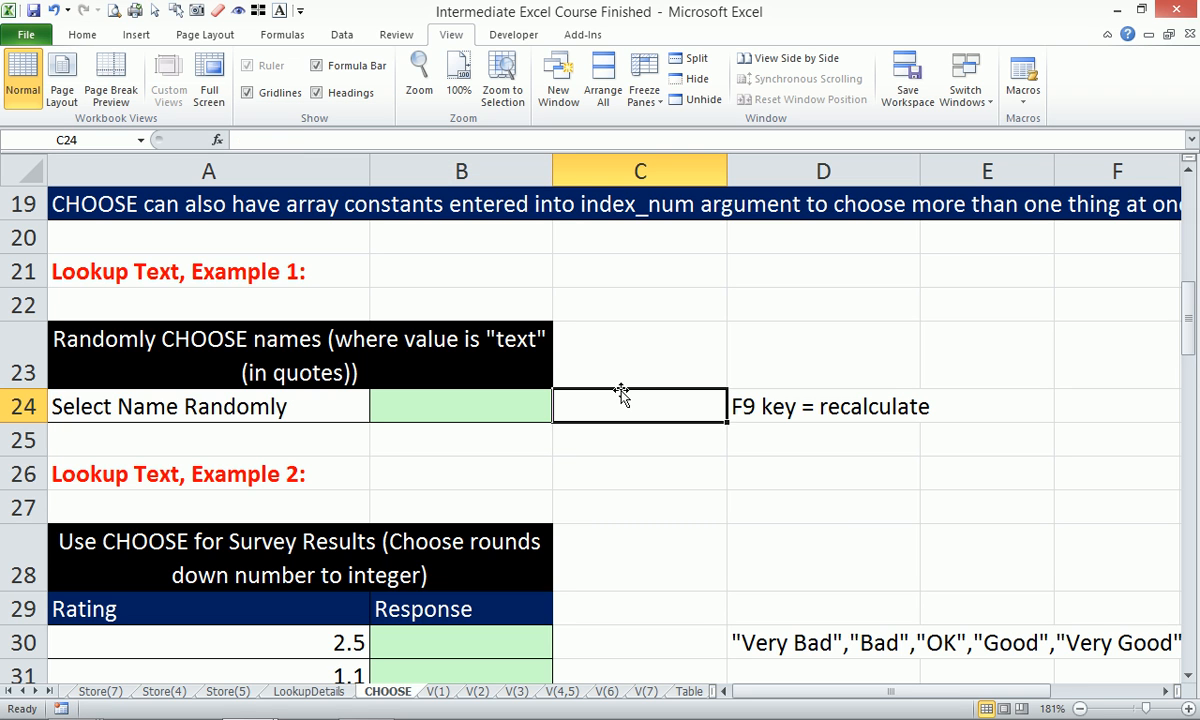
text(=rand)
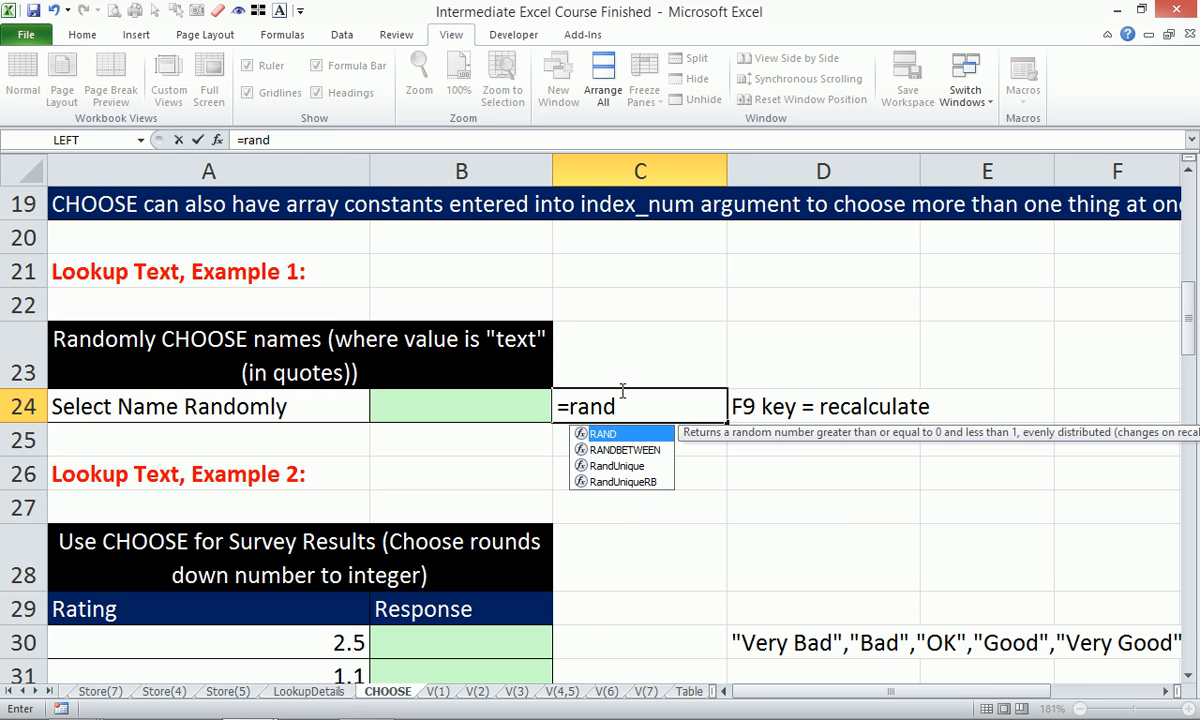
key(Down)
key(Tab)
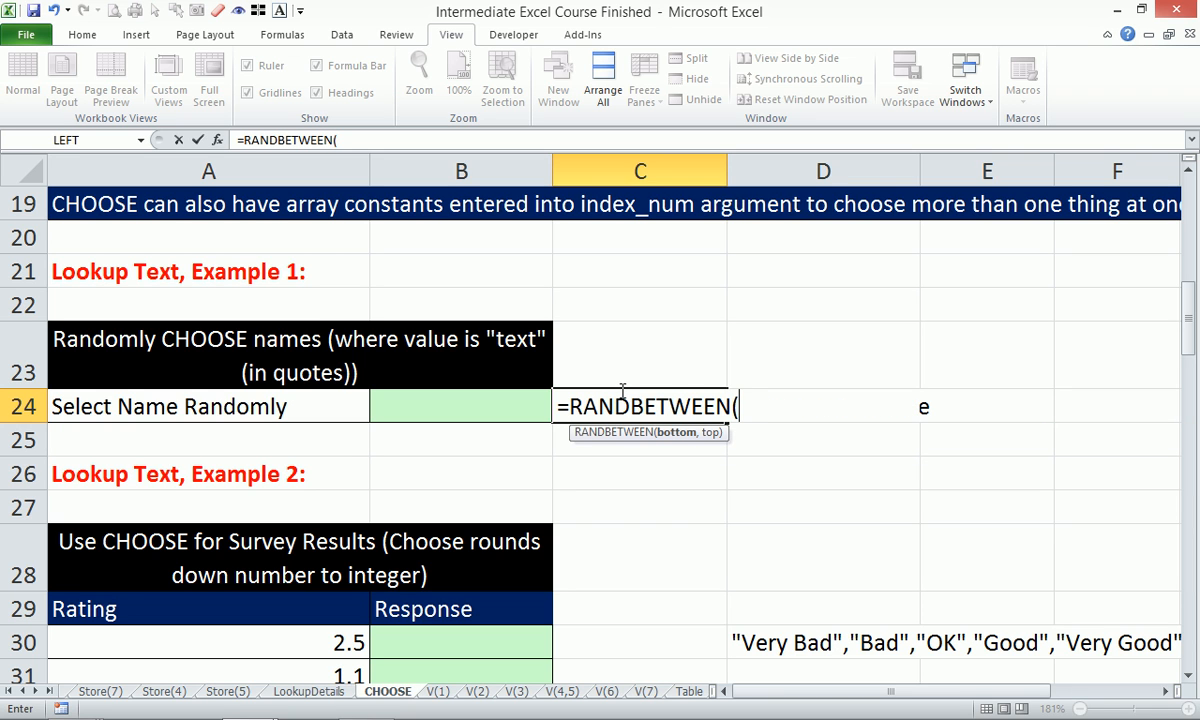
text(1,)
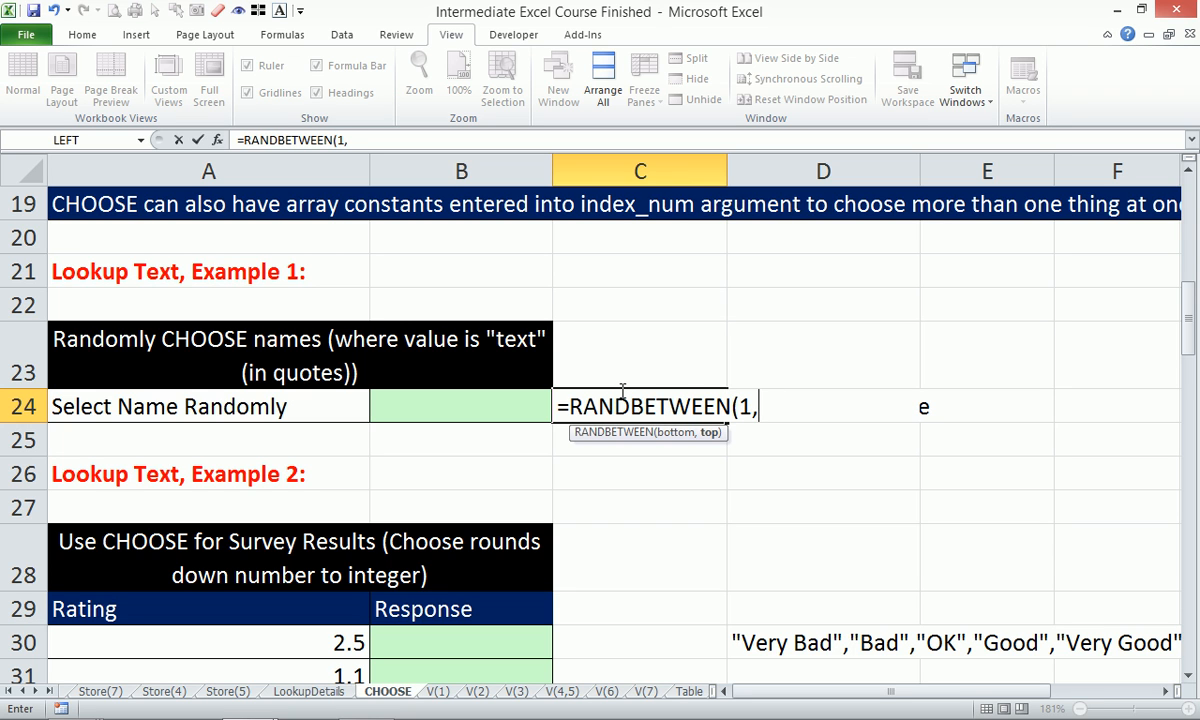
text(4))
key(Return)
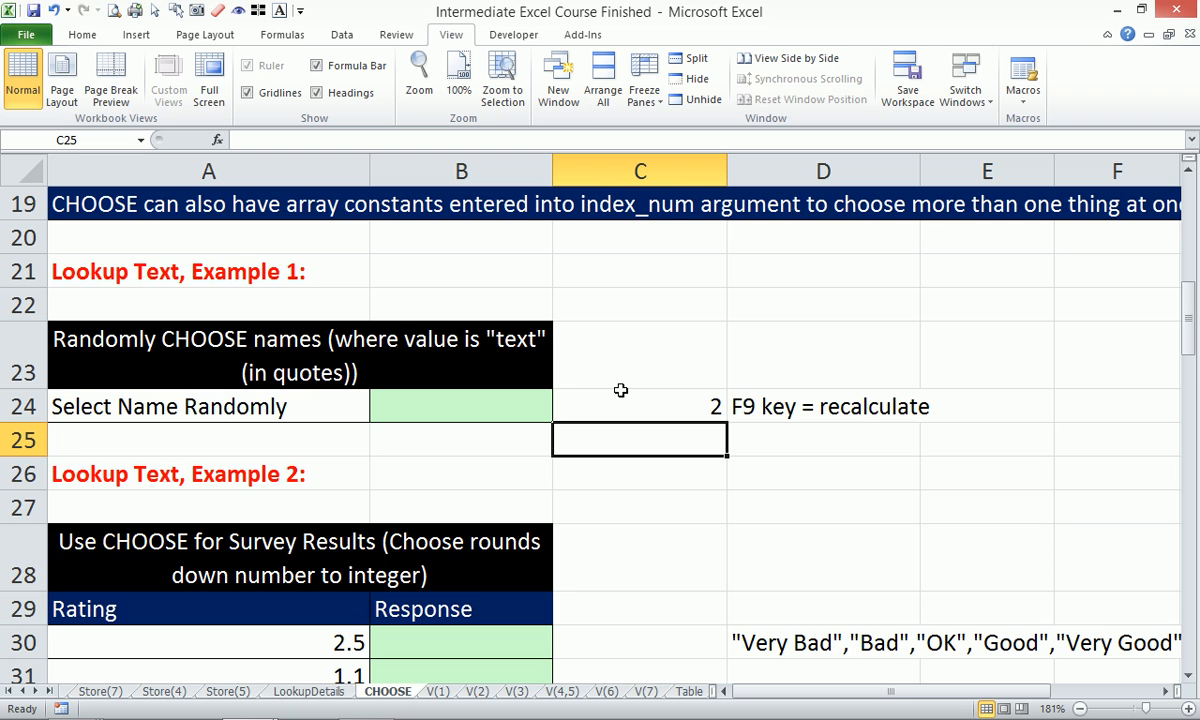
key(F9)
key(F9)
key(F9)
key(F9)
key(F9)
key(F9)
key(F9)
key(F9)
key(F9)
key(F9)
key(F9)
key(F9)
key(F9)
key(F9)
key(F9)
key(F9)
key(F9)
key(F9)
key(F9)
key(F9)
key(F9)
key(F9)
key(F9)
key(F9)
key(F9)
key(F9)
key(F9)
key(F9)
key(F9)
key(F9)
key(F9)
key(F9)
key(F9)
key(F9)
key(F9)
key(F9)
key(F9)
key(F9)
key(F9)
key(F9)
key(F9)
key(F9)
key(F9)
key(F9)
click(455, 406)
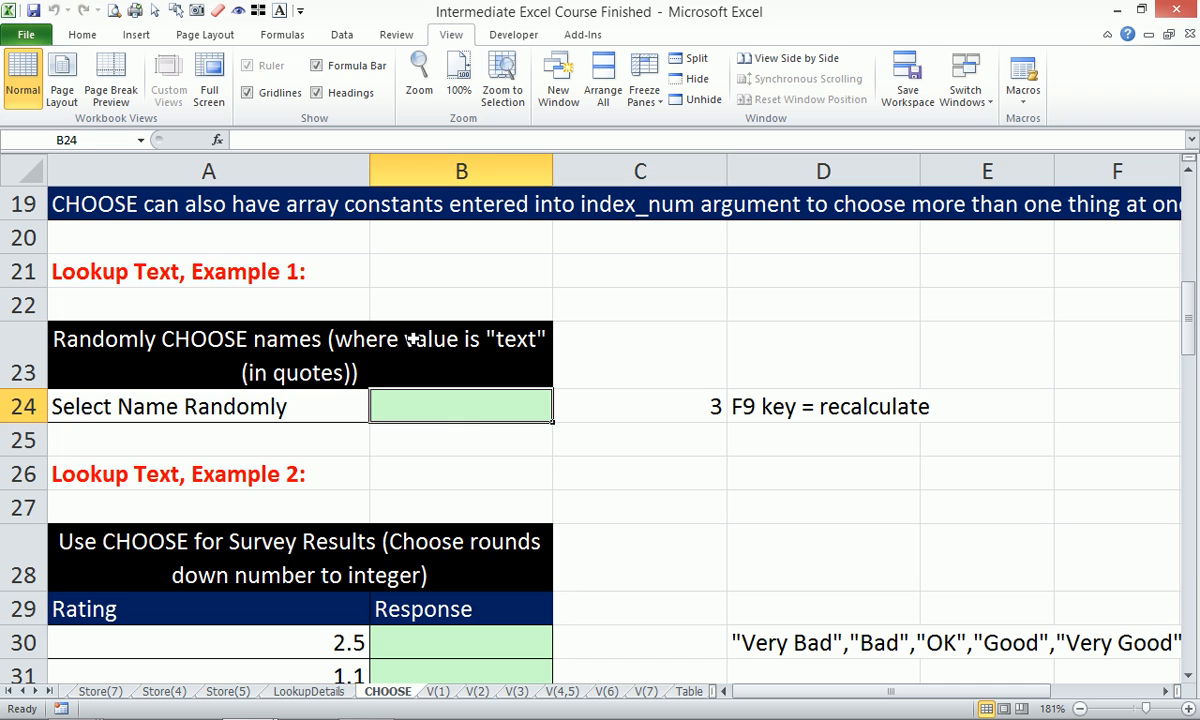
Enter =CHOOSE(RANDBETWEEN(1,4),"One","Two","Three","Four") in B24.
text(=cho)
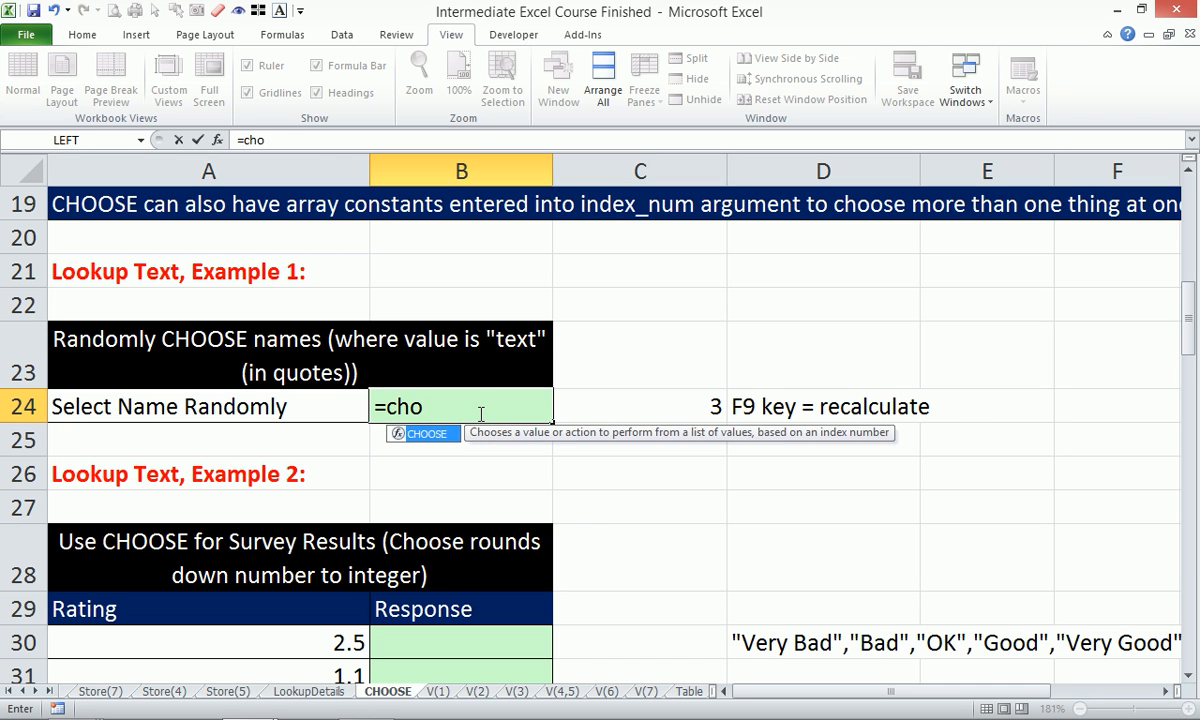
key(Tab)
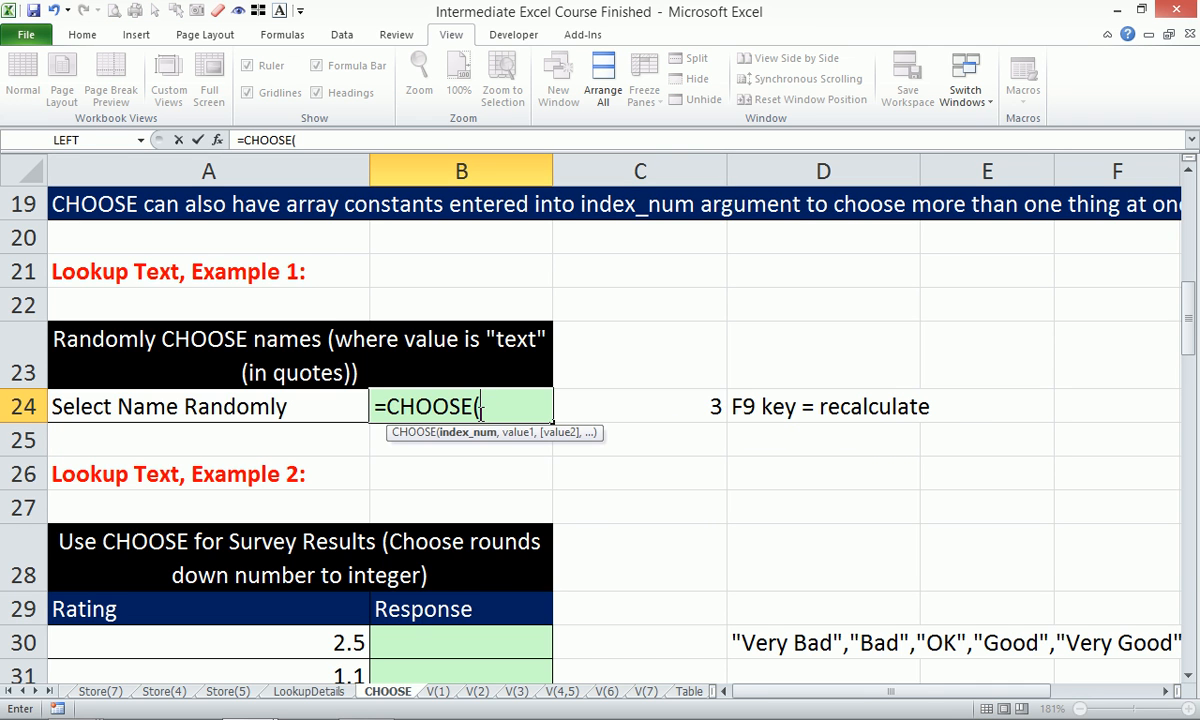
text(rand)
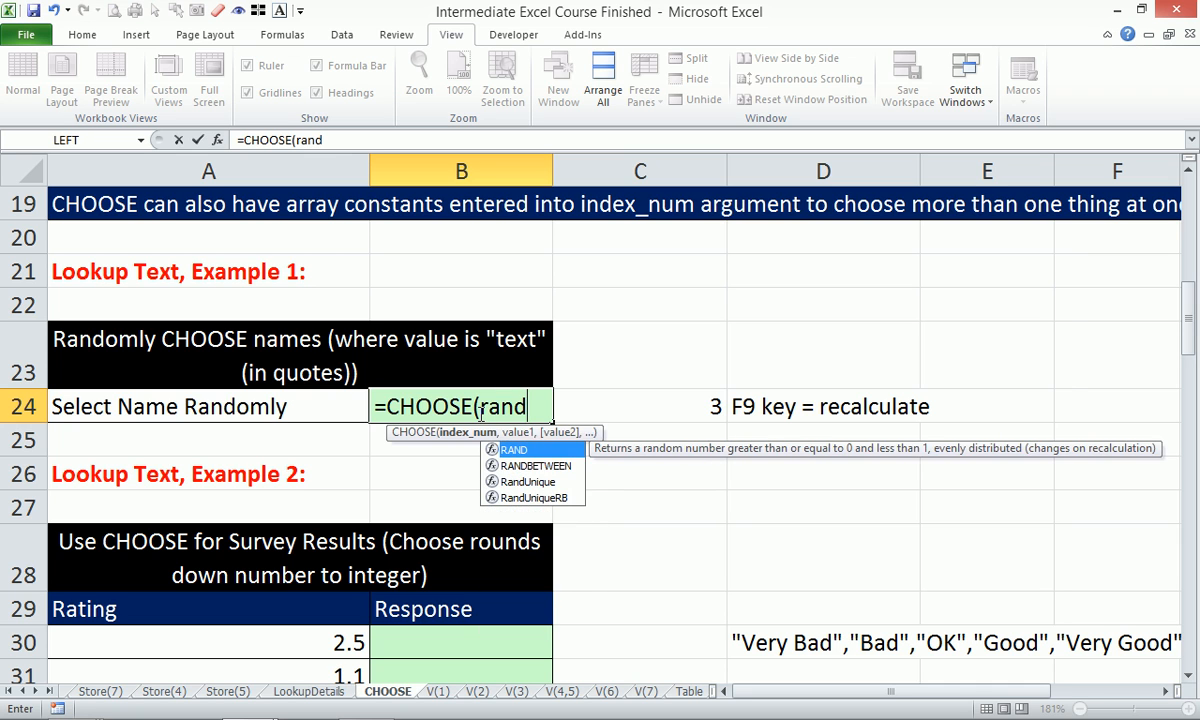
key(Down)
key(Tab)
text(1)
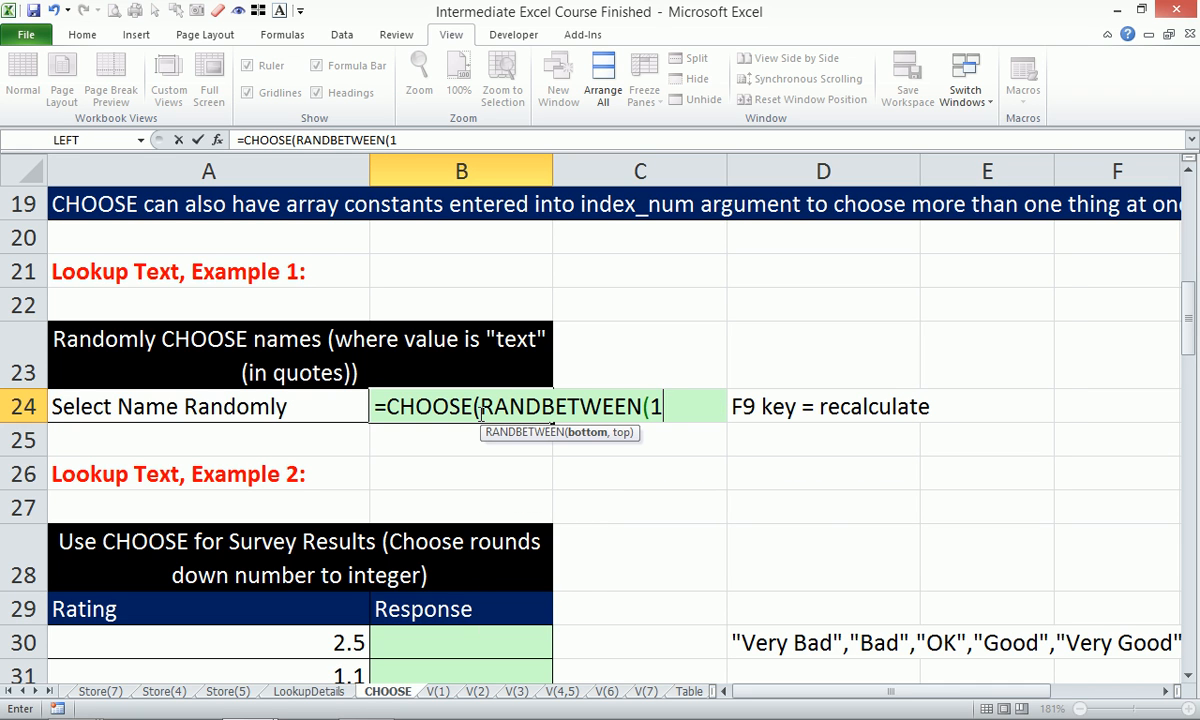
text(,4)
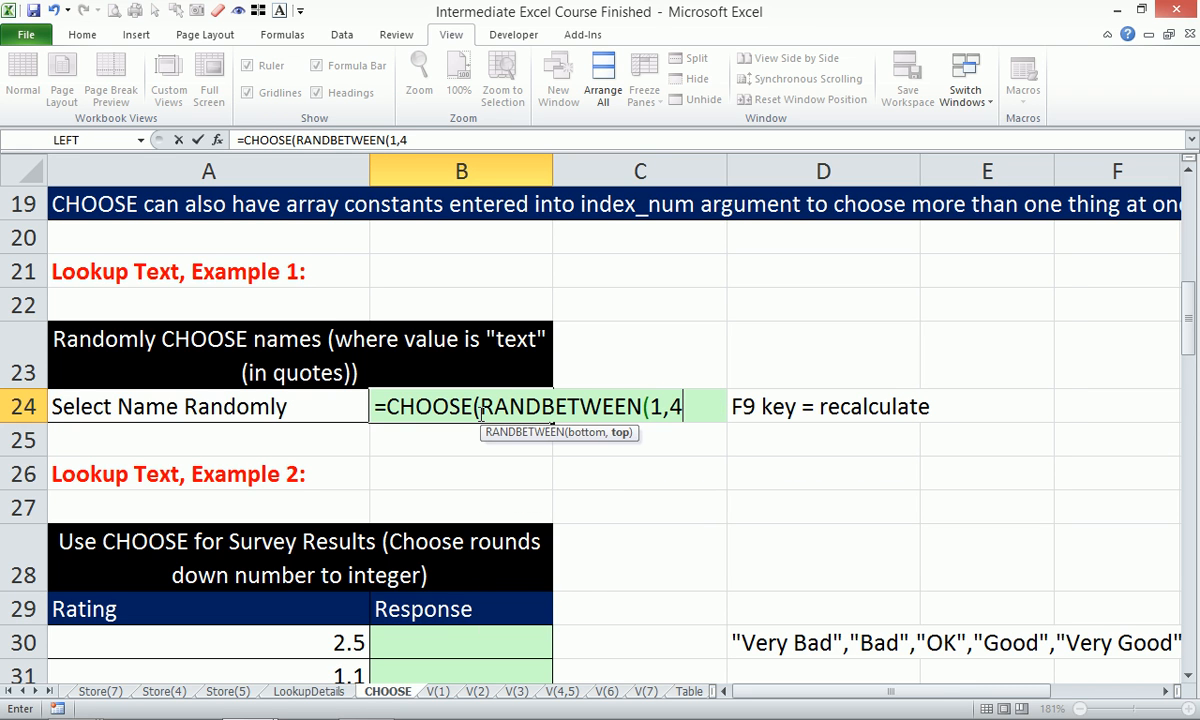
text(),)
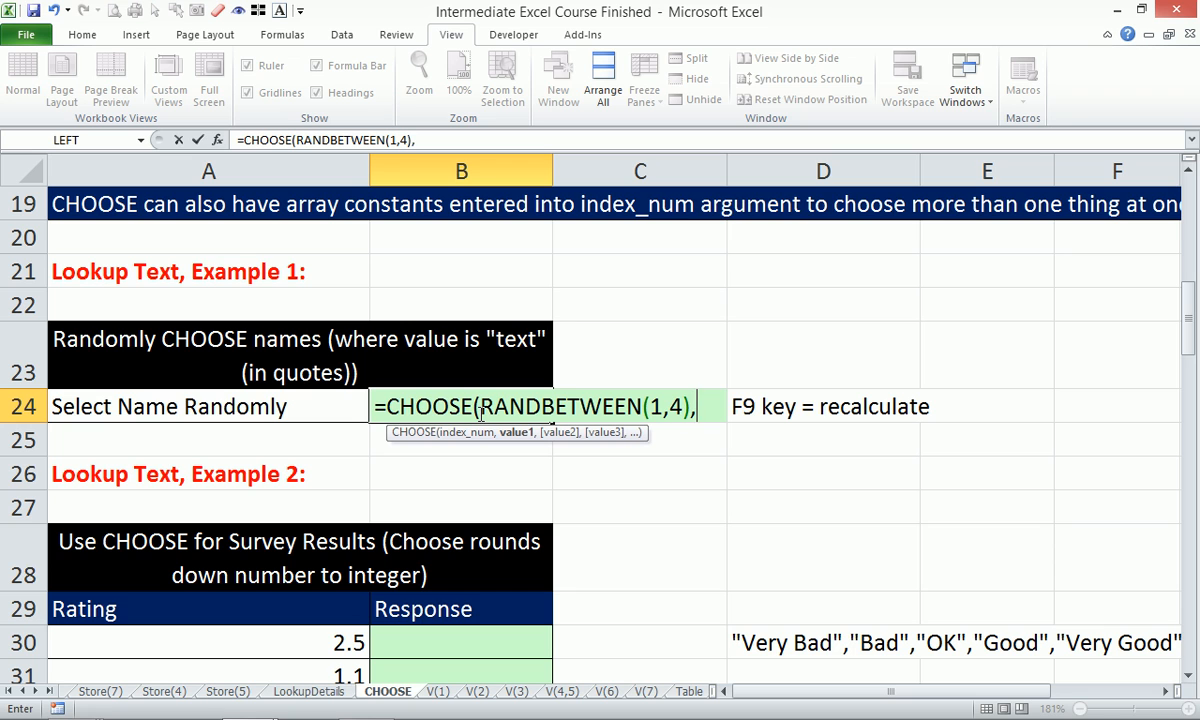
text("Fisr)
key(BackSpace)
key(BackSpace)
key(BackSpace)
key(BackSpace)
text(O)
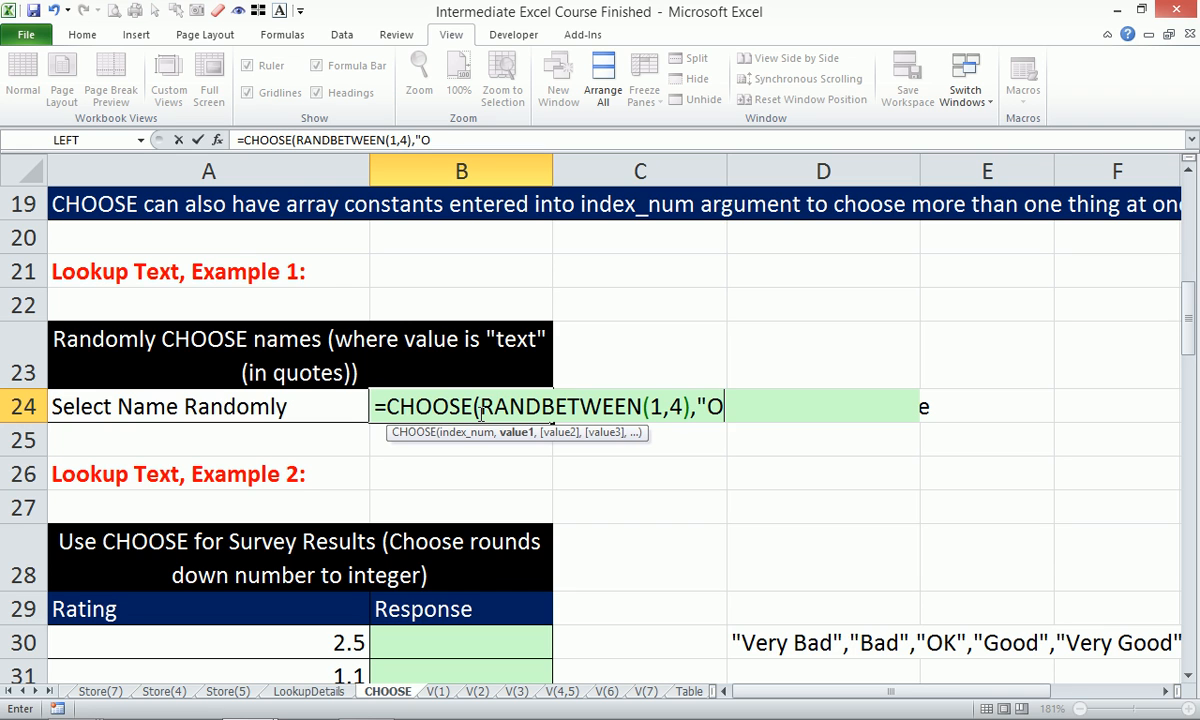
text(ne",)
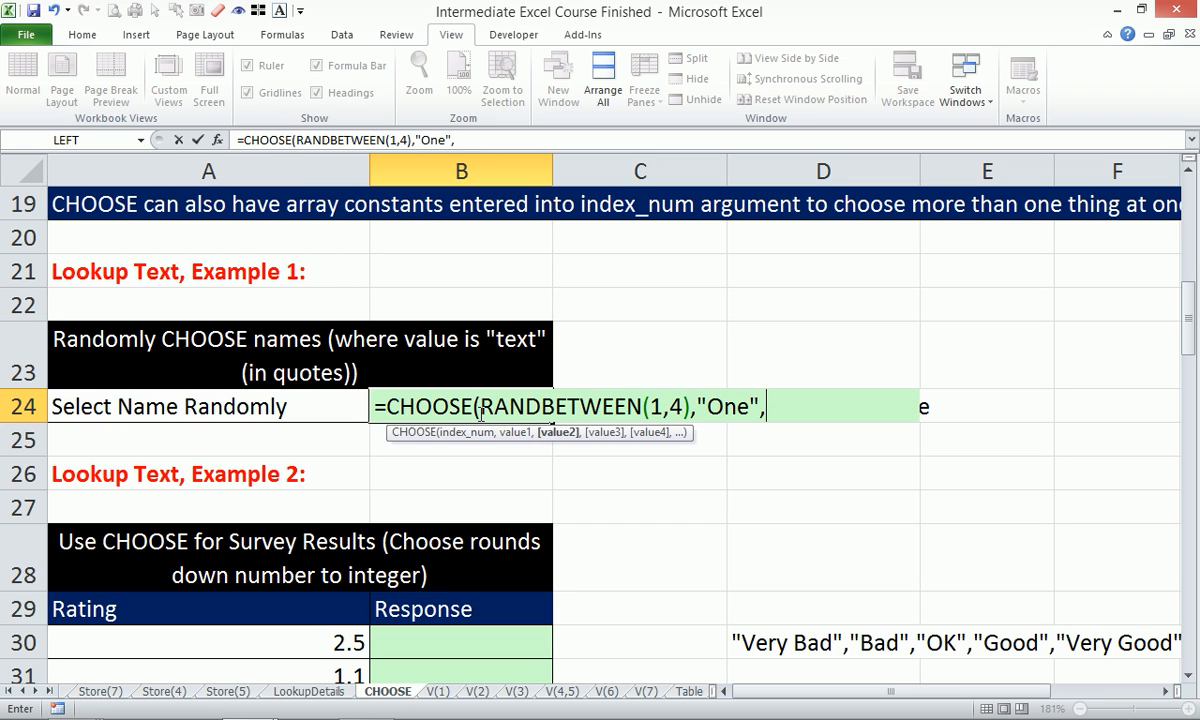
text(T)
key(BackSpace)
text("Two","Three)
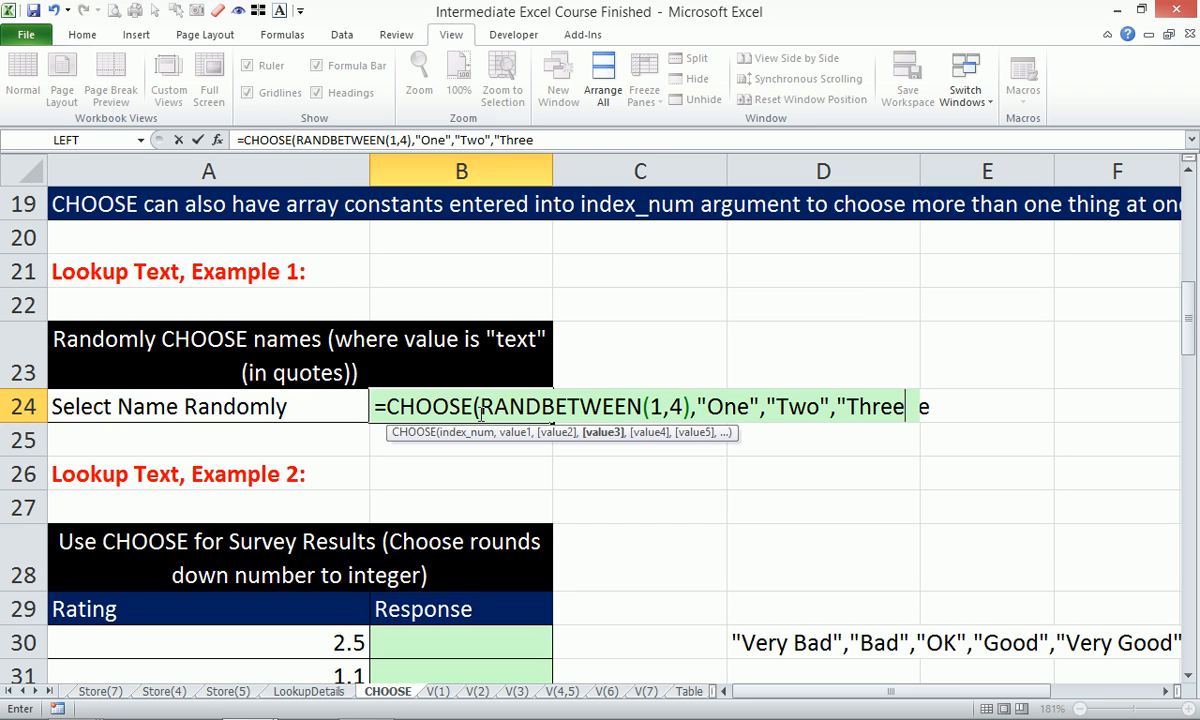
text(","Four"))
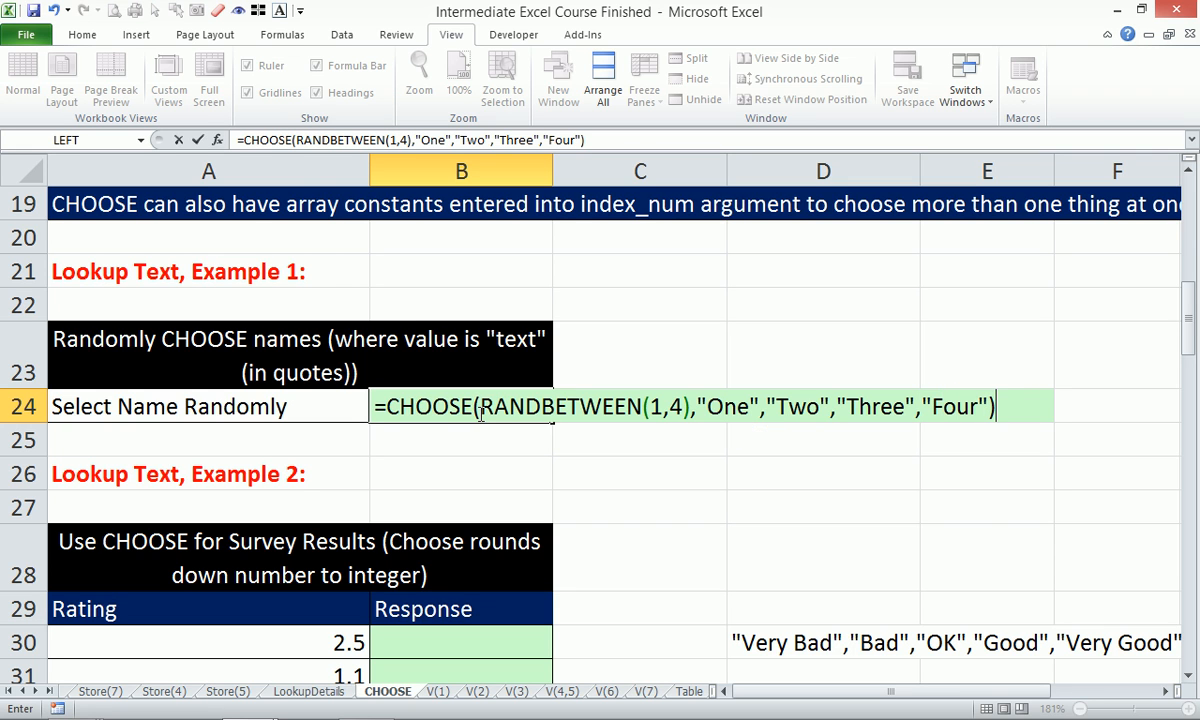
key(Return)
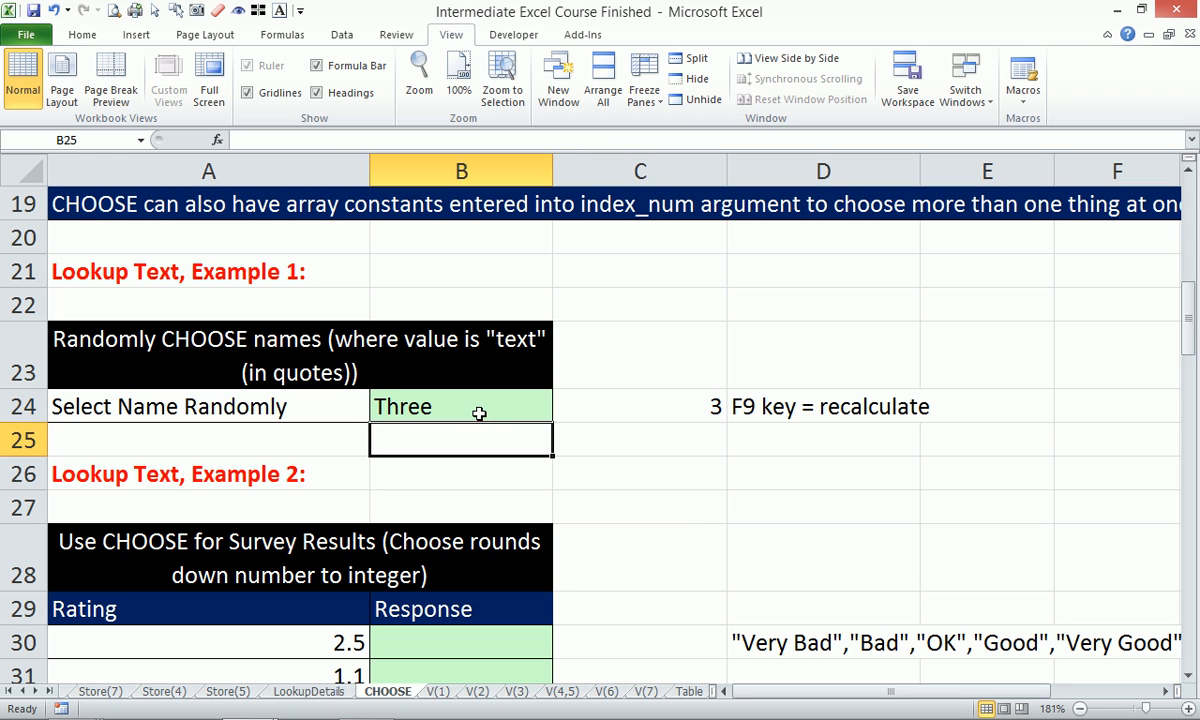
Paste B24's formula into C23 as apostrophe-prefixed text, then recalculate with F9.
click(472, 398)
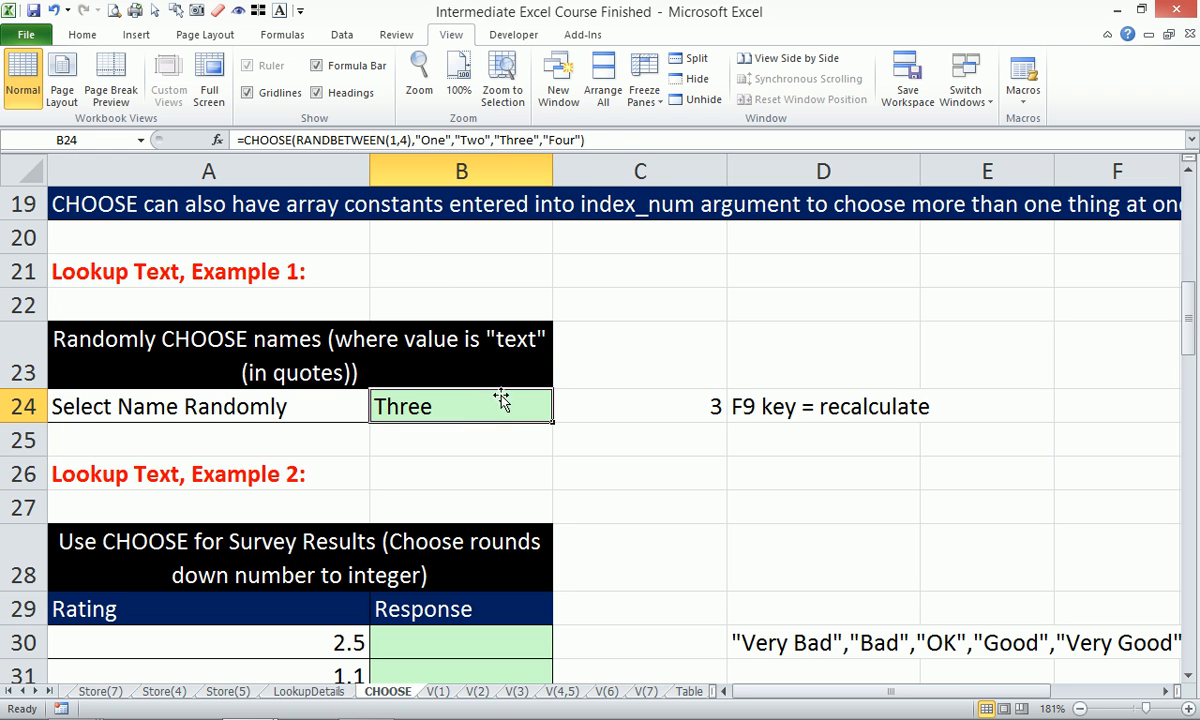
click(613, 140)
key(Escape)
click(678, 372)
text(')
text(=CHOOSE(RANDBETWEEN(1,4),"One","Two","Three","Four"))
click(641, 465)
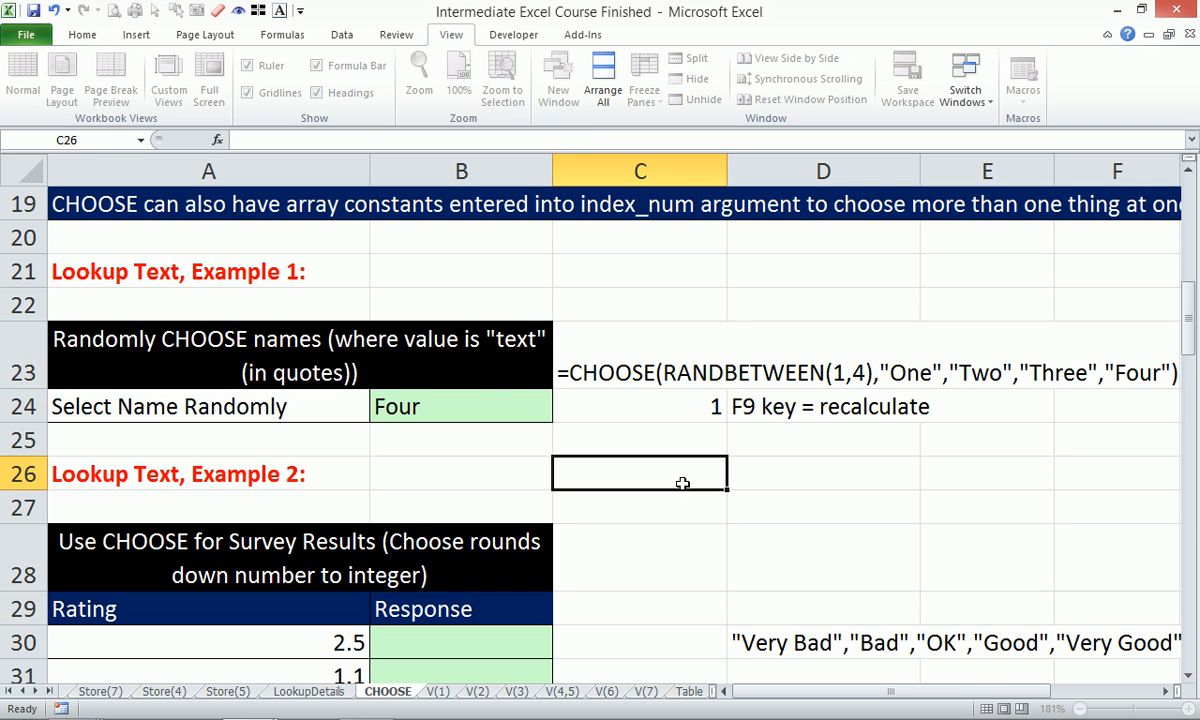
click(459, 397)
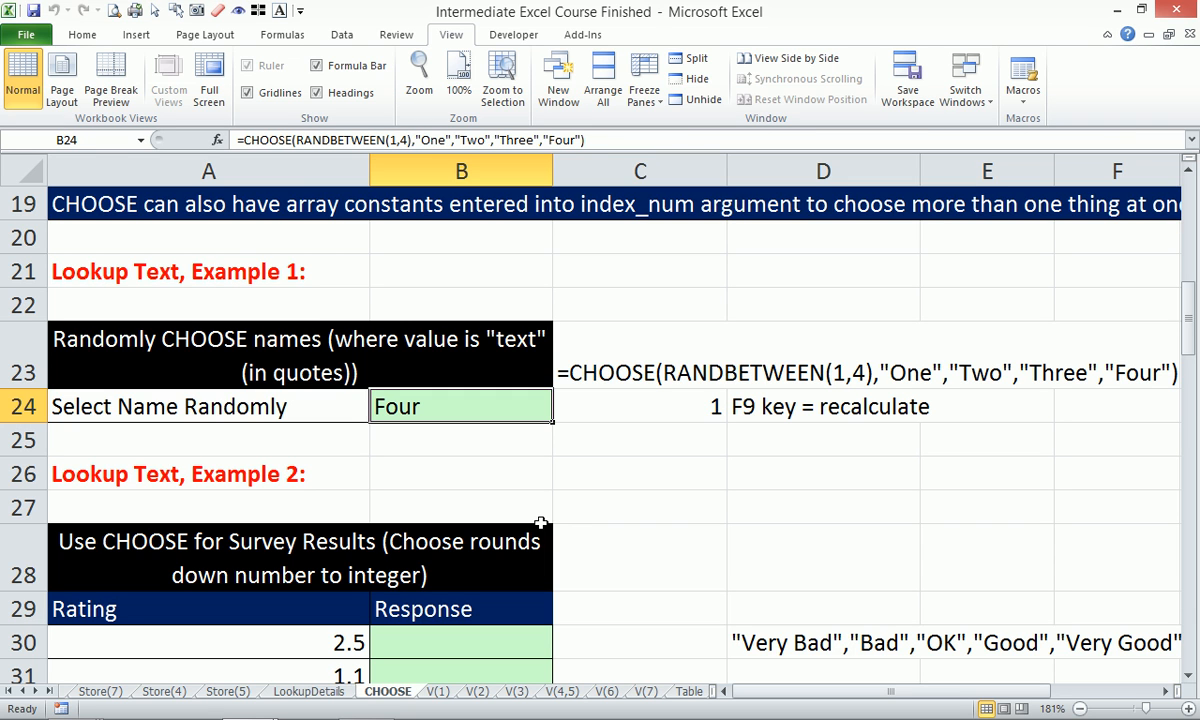
key(F9)
key(F9)
key(F9)
key(F9)
key(F9)
key(F9)
key(F9)
key(F9)
key(F9)
key(F9)
key(F9)
key(F9)
key(F9)
key(F9)
key(F9)
key(F9)
key(F9)
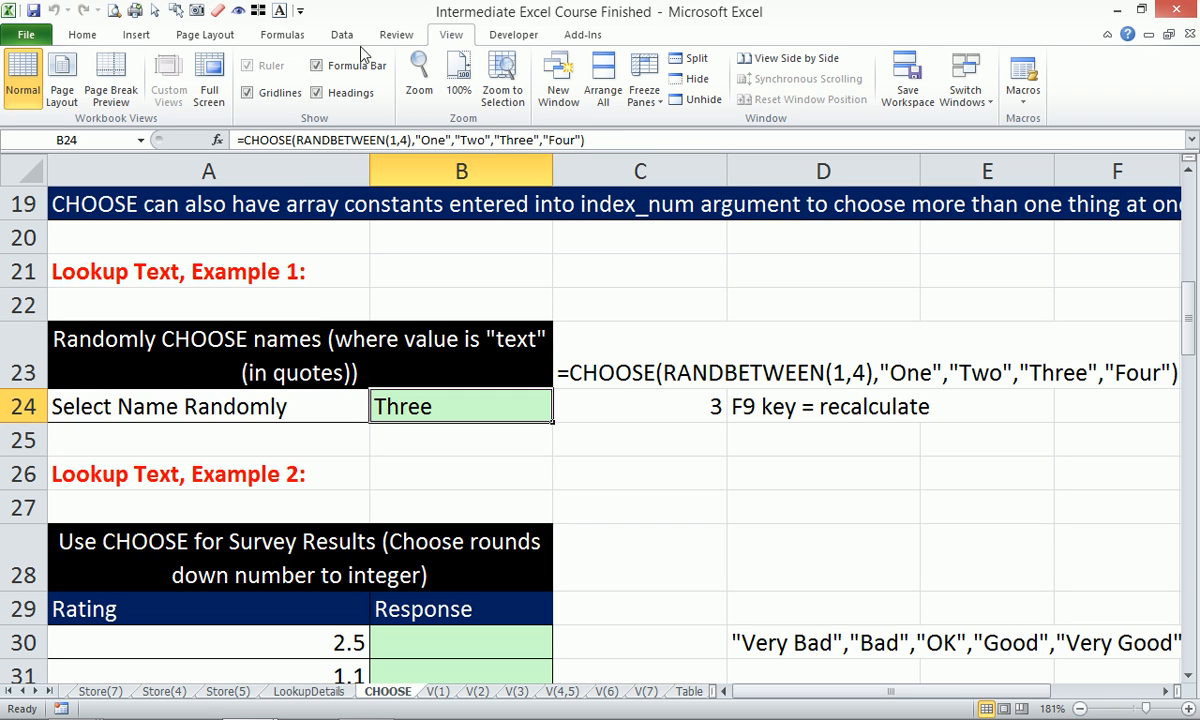
Replace B24's random index argument with C24, recalculate, and scroll to the survey table.
click(297, 140)
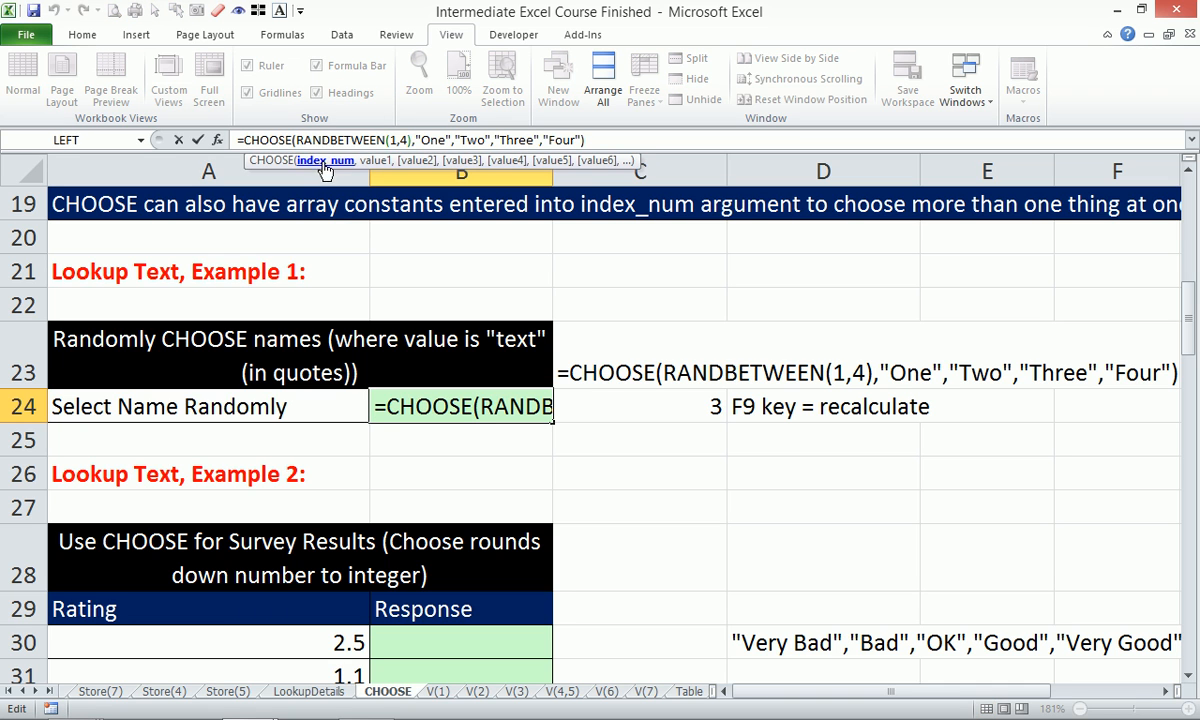
click(326, 161)
click(670, 407)
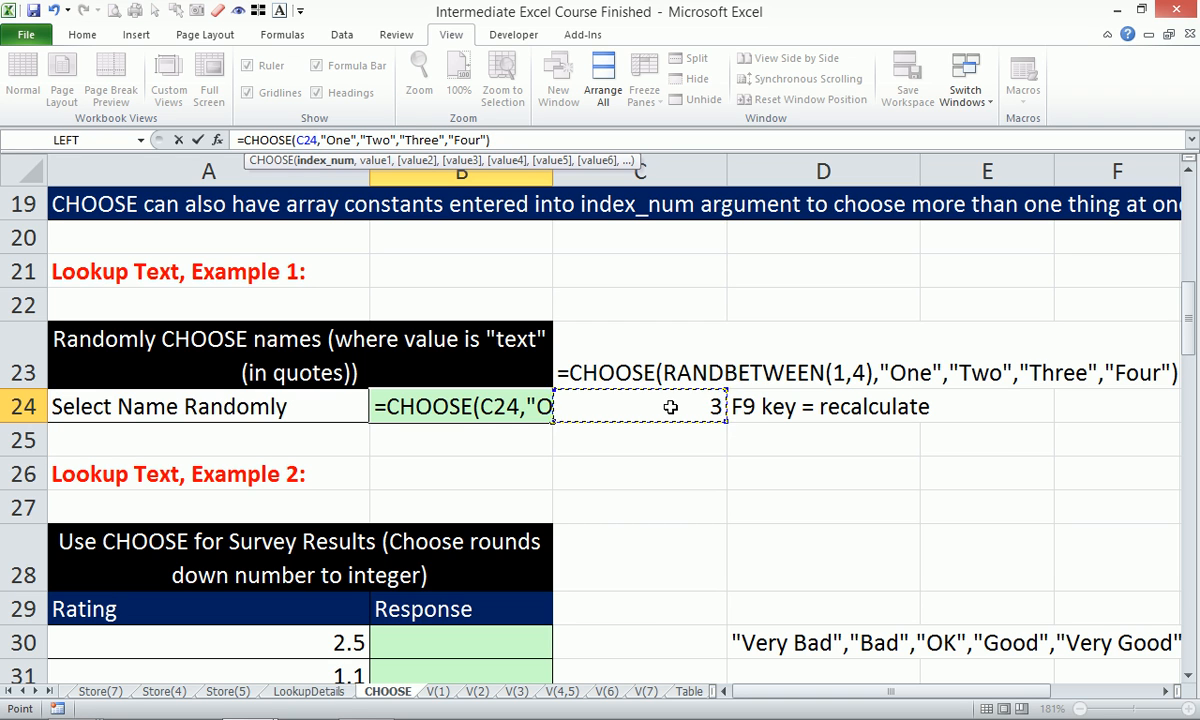
key(Return)
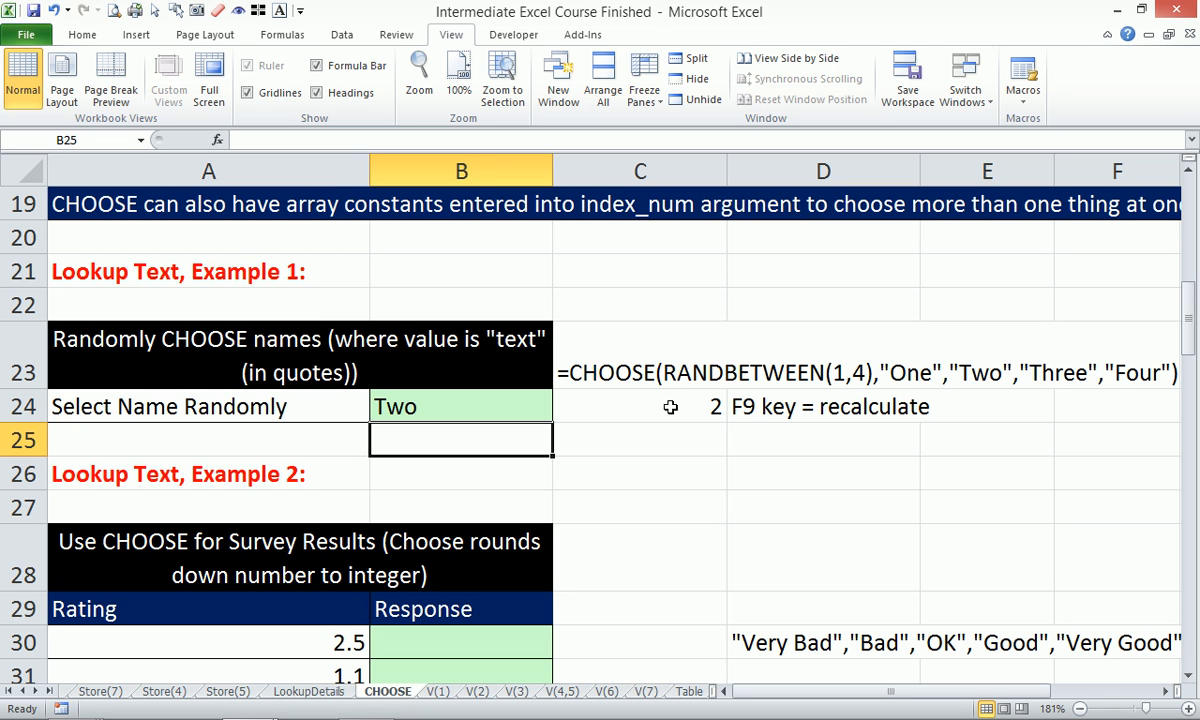
key(F9)
key(F9)
key(F9)
key(F9)
key(F9)
key(F9)
key(F9)
key(F9)
key(F9)
key(F9)
key(F9)
key(F9)
key(F9)
key(F9)
key(F9)
key(F9)
key(F9)
key(F9)
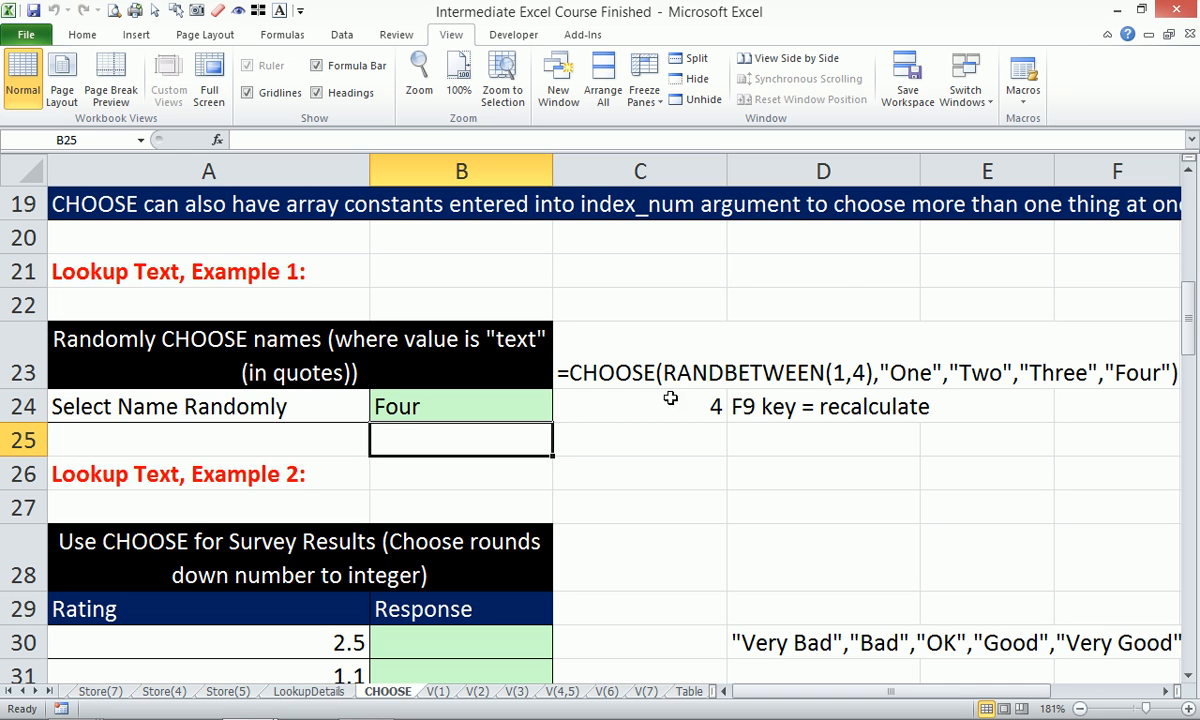
scroll(713, 387, down, 2)
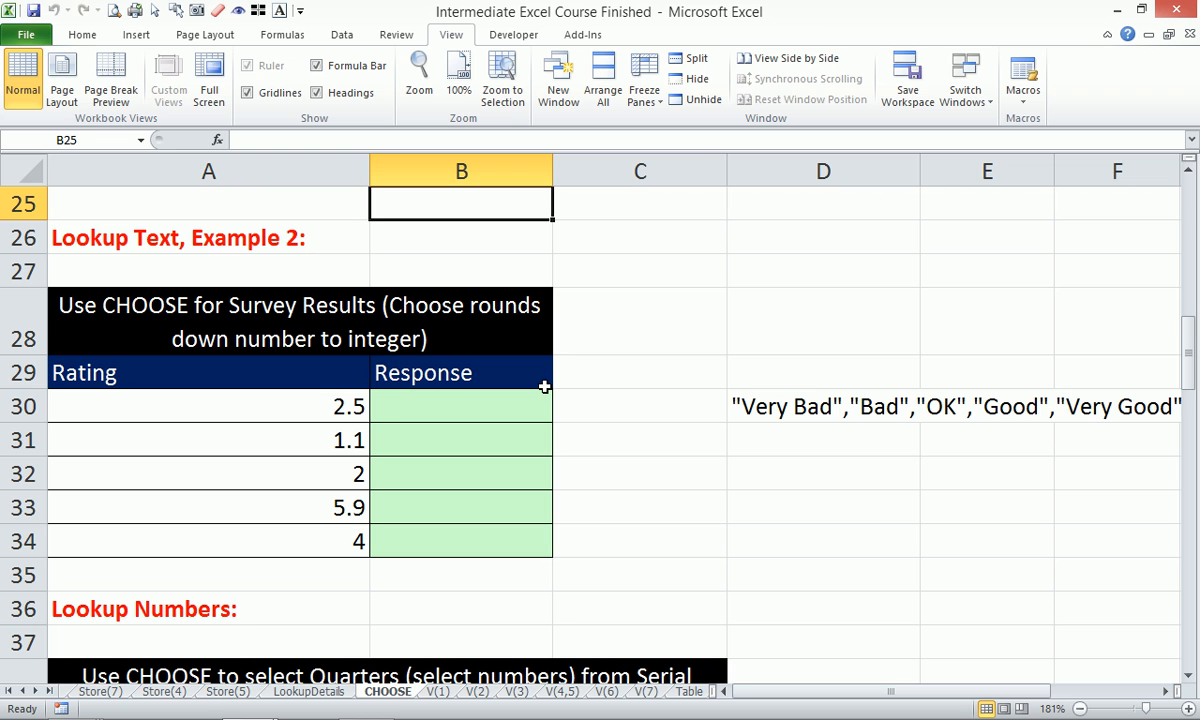
Drop a first CHOOSE attempt in B30 and copy the response label list from D30.
click(401, 420)
text(=choo)
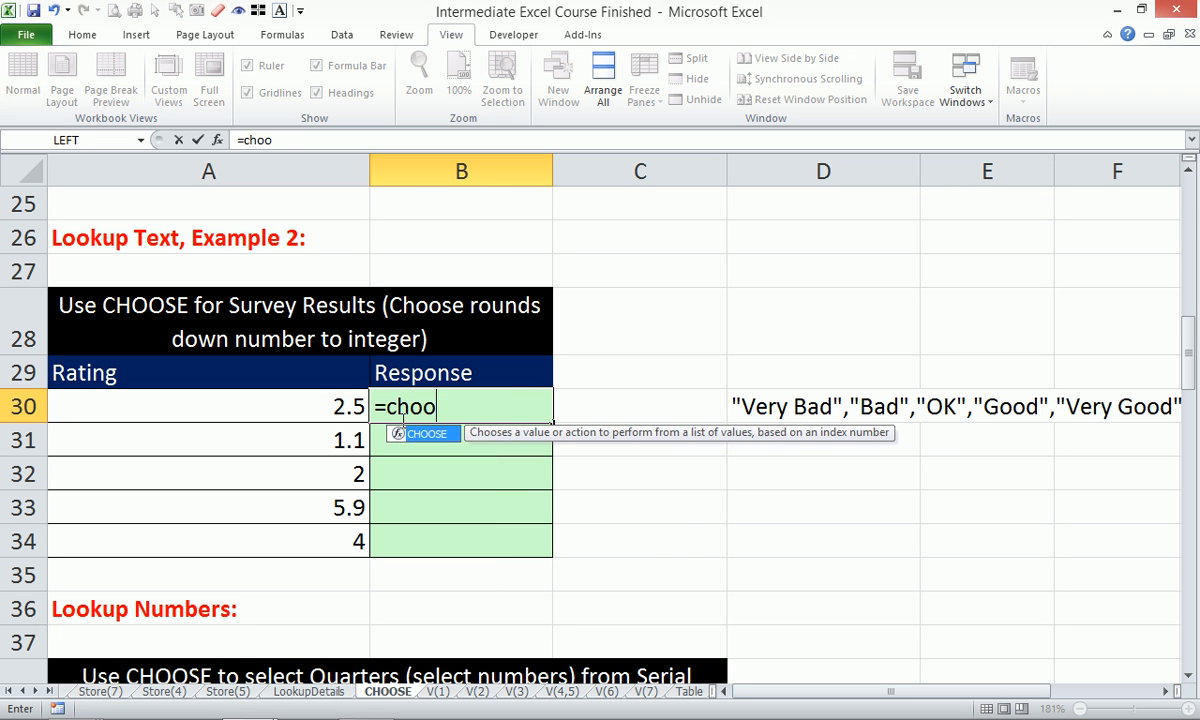
key(Tab)
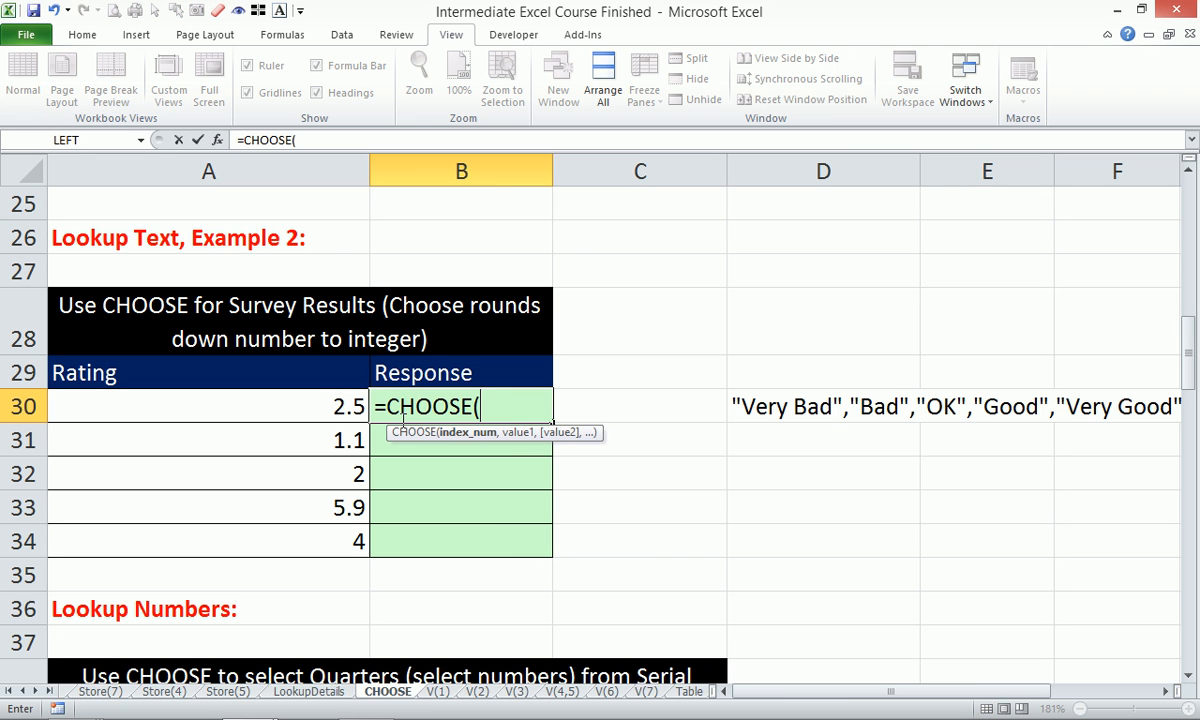
key(Left)
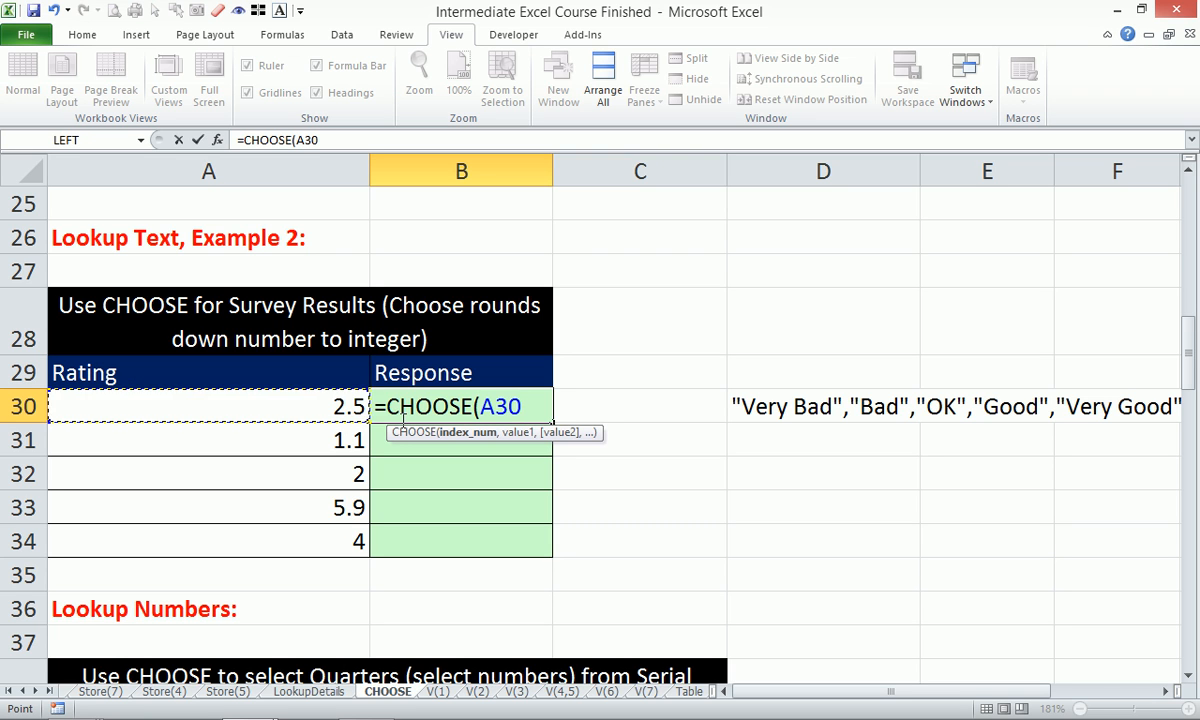
text(,)
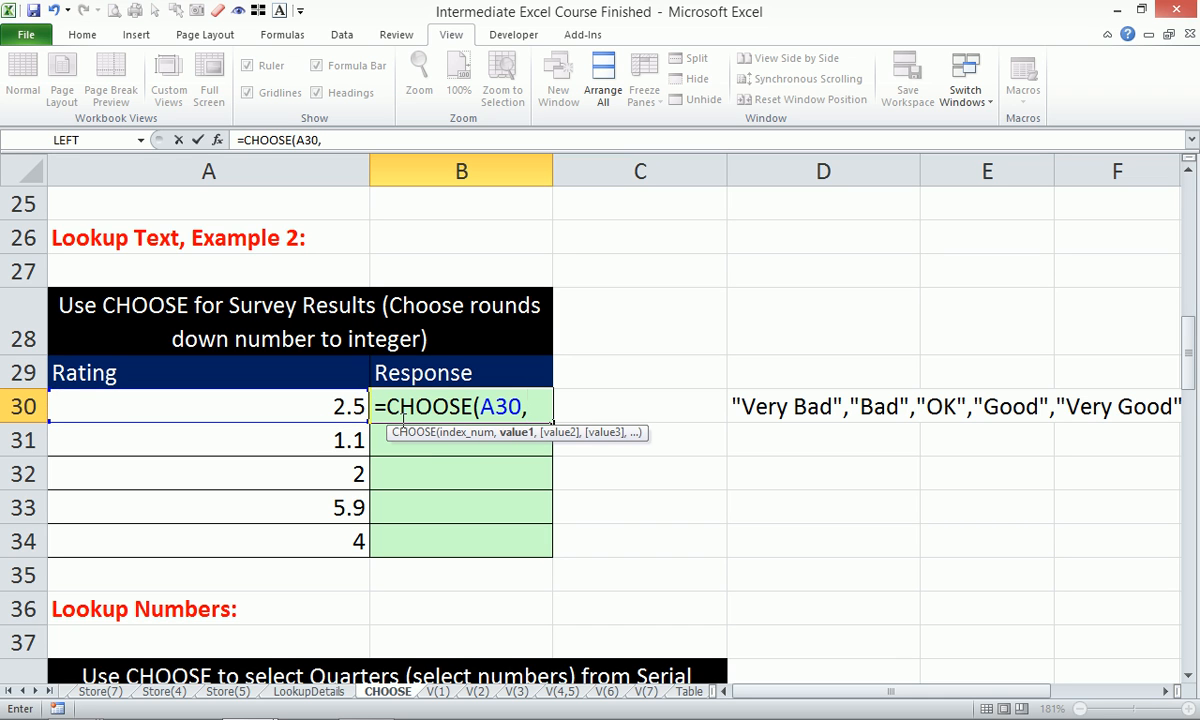
key(Escape)
click(775, 407)
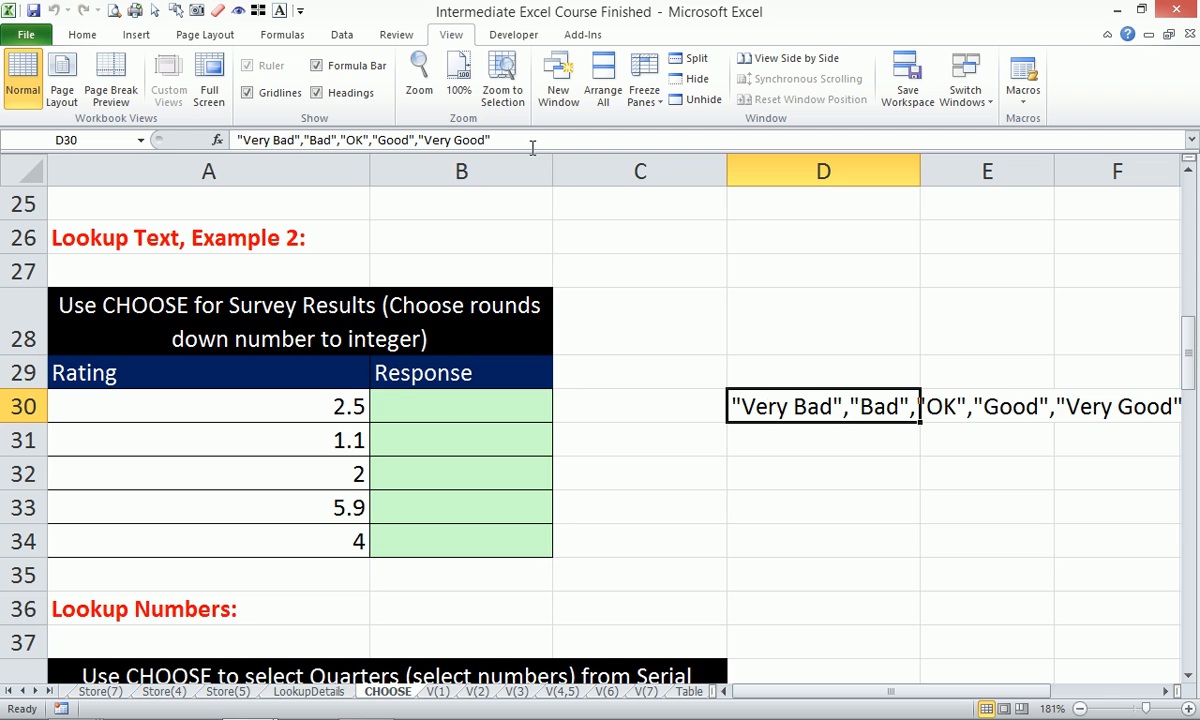
key(F2)
key(shift+Home)
key(Escape)
Enter =CHOOSE(A30,"Very Bad","Bad","OK","Good","Very Good") in B30, showing Bad.
click(475, 409)
text(=choo)
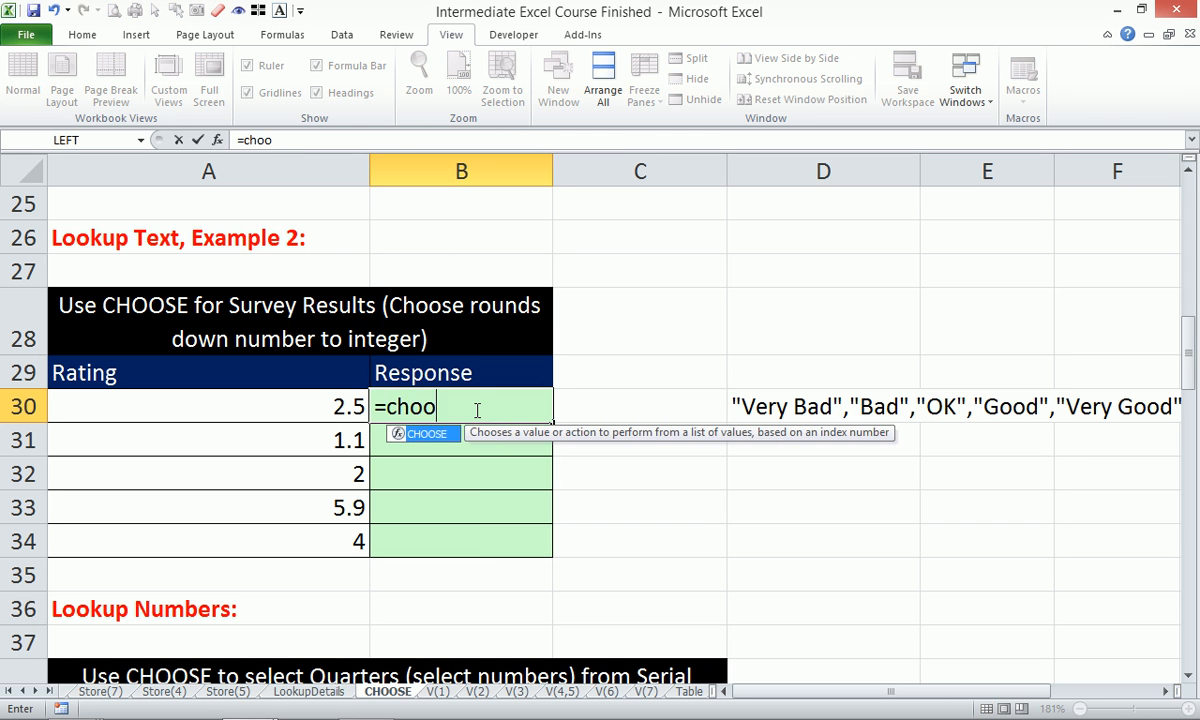
key(Tab)
key(Left)
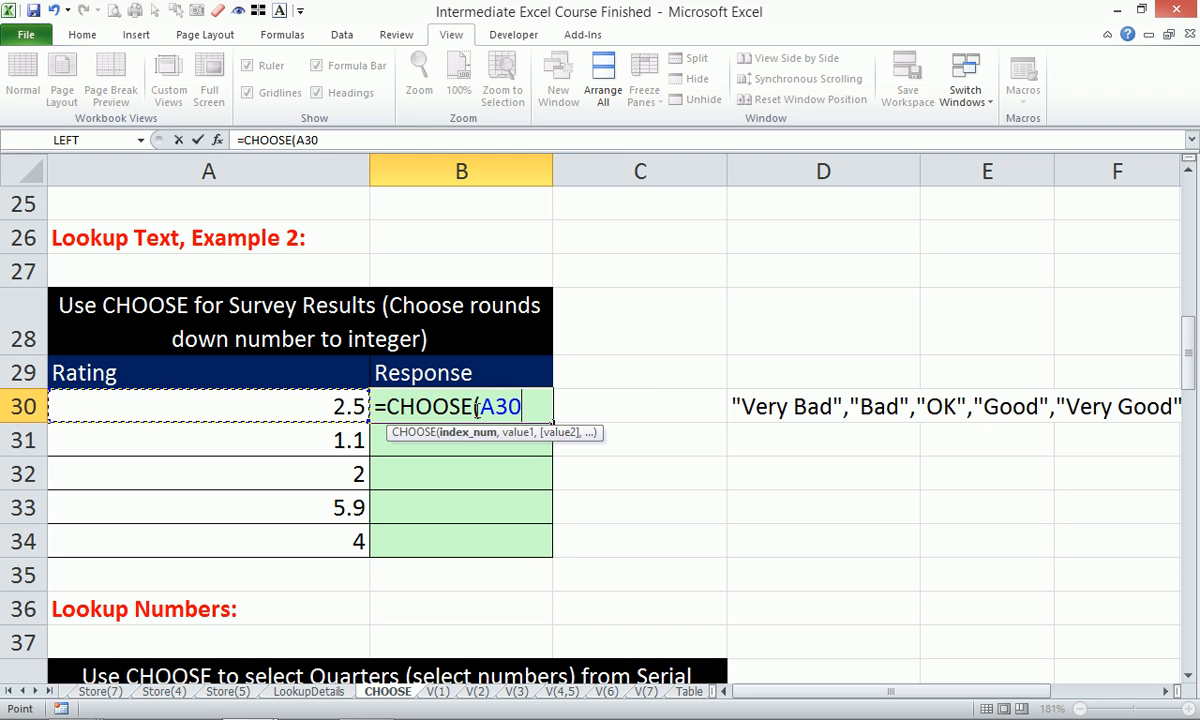
text(,)
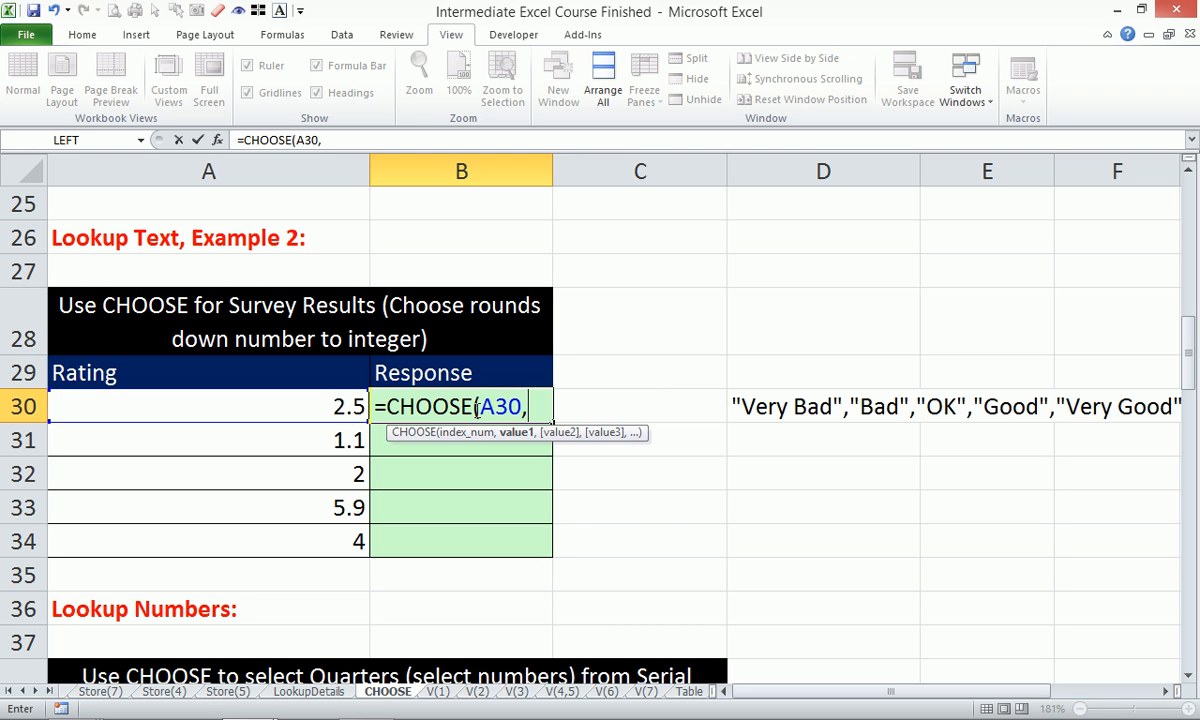
key(ctrl+v)
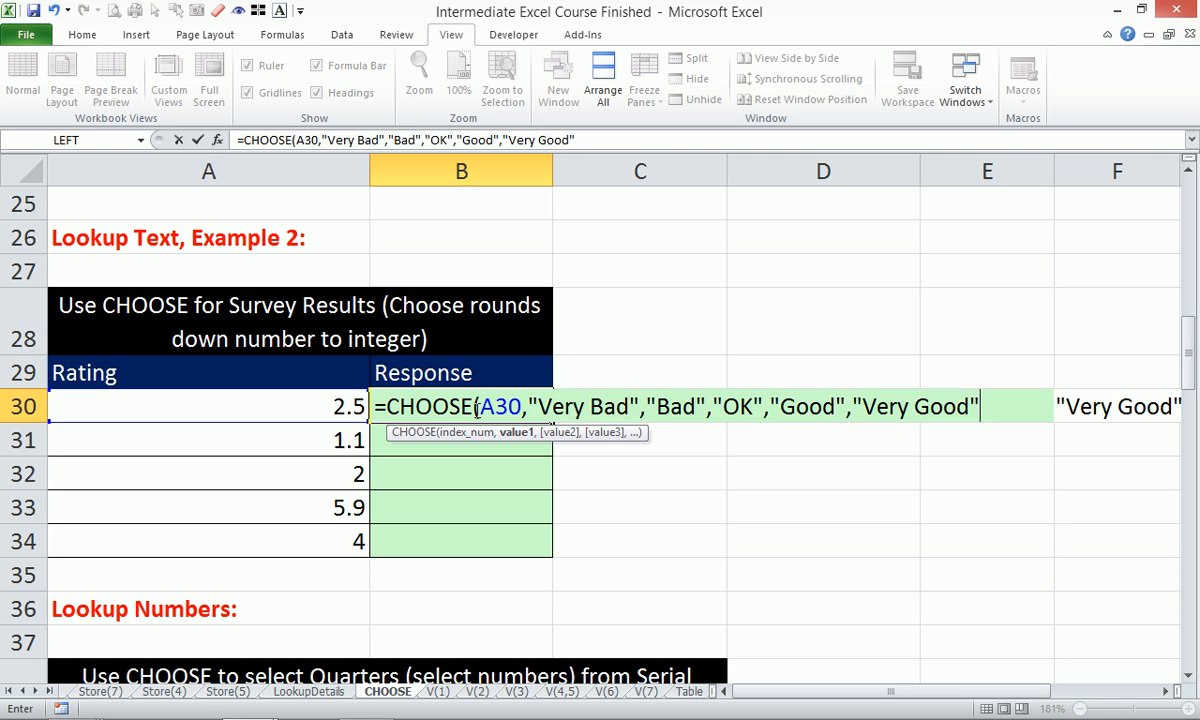
text())
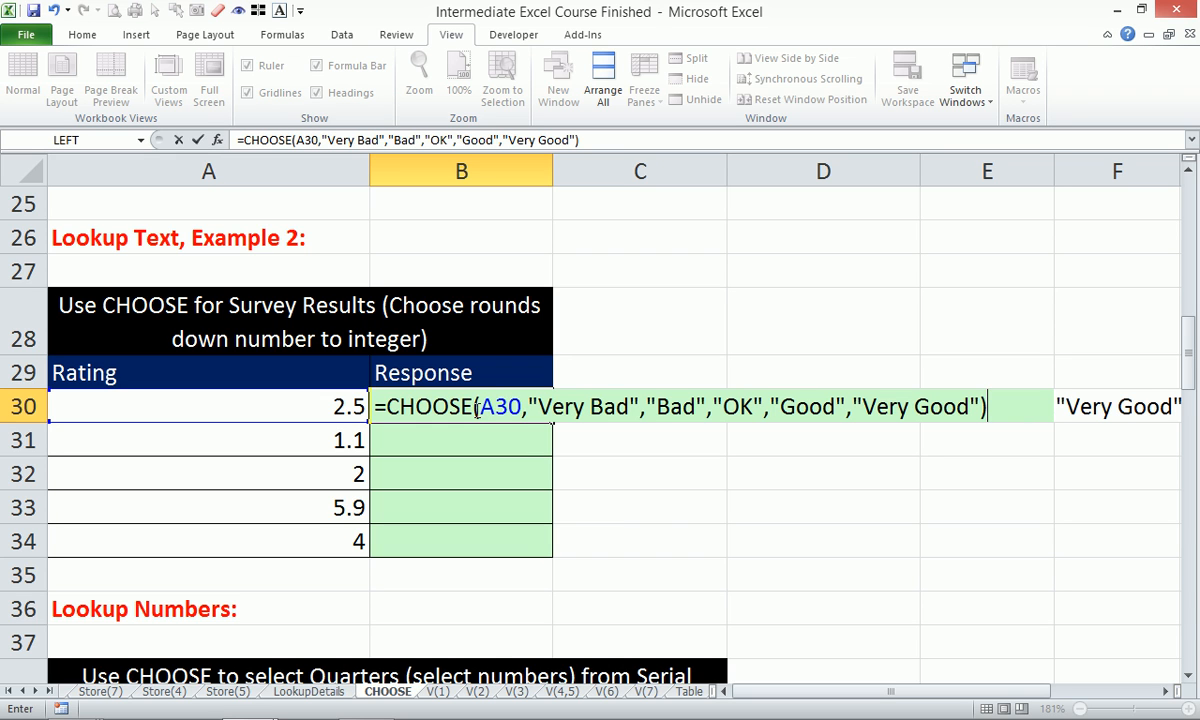
key(Return)
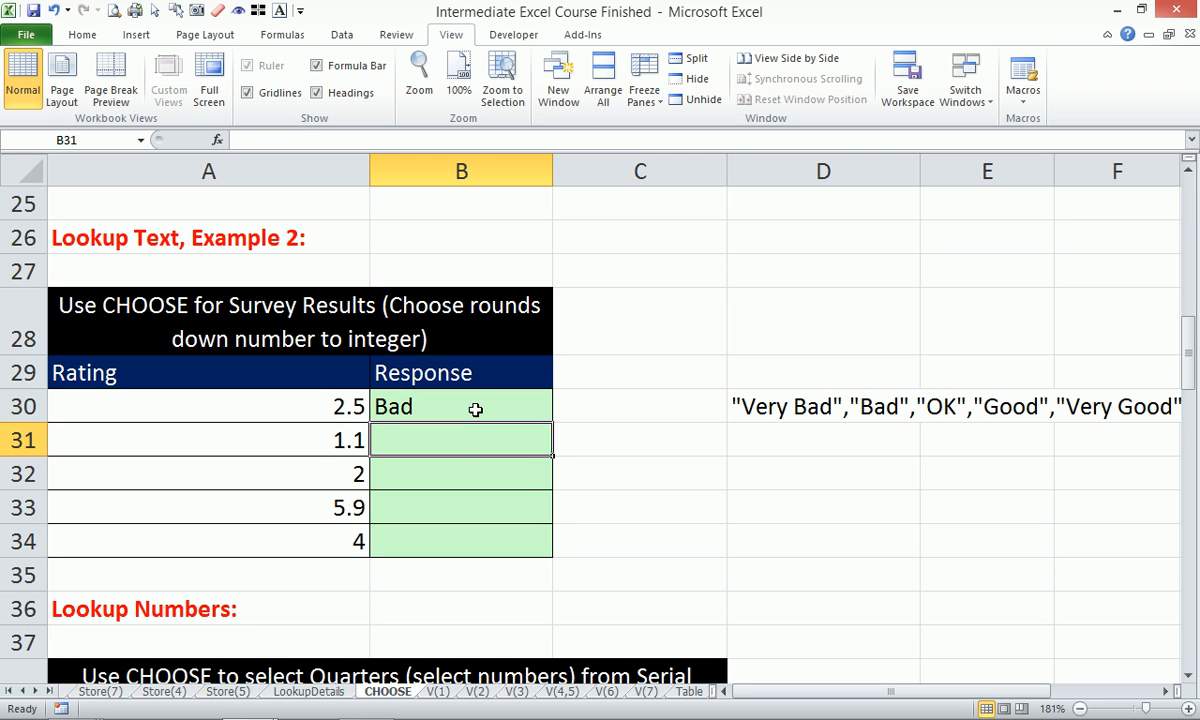
Fill B30's CHOOSE formula down to B34 and check the copy in B31.
click(475, 409)
drag(551, 423, 553, 545)
click(494, 457)
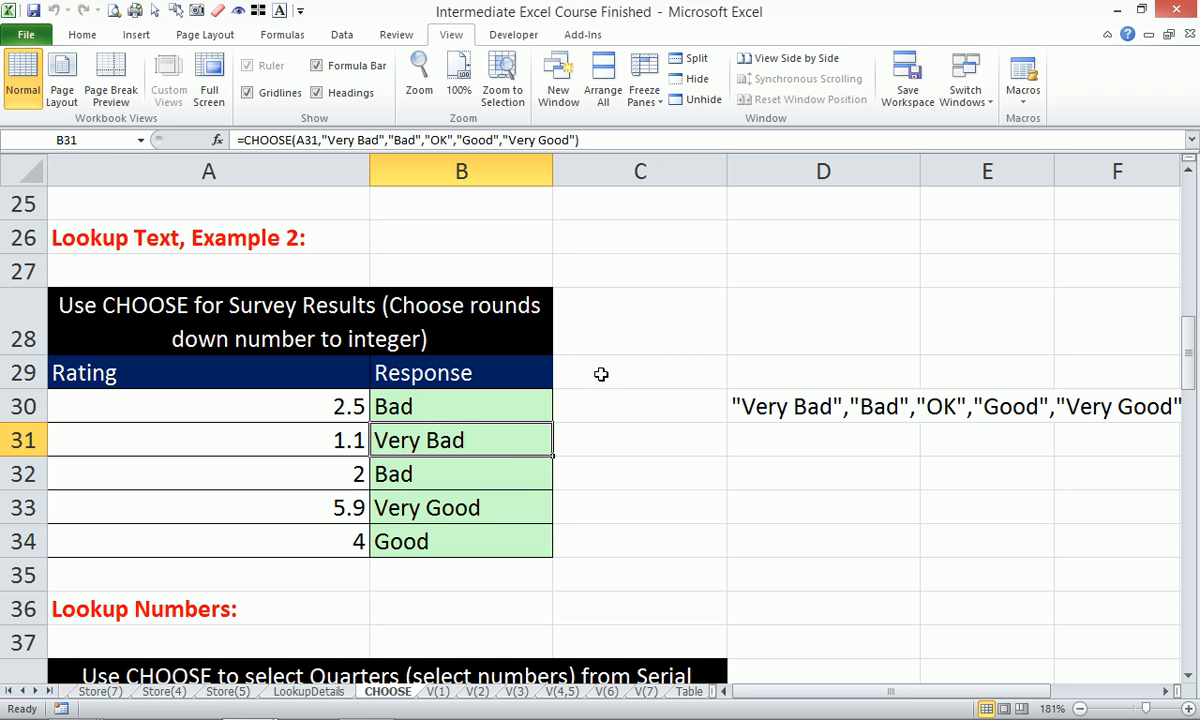
scroll(597, 375, down, 4)
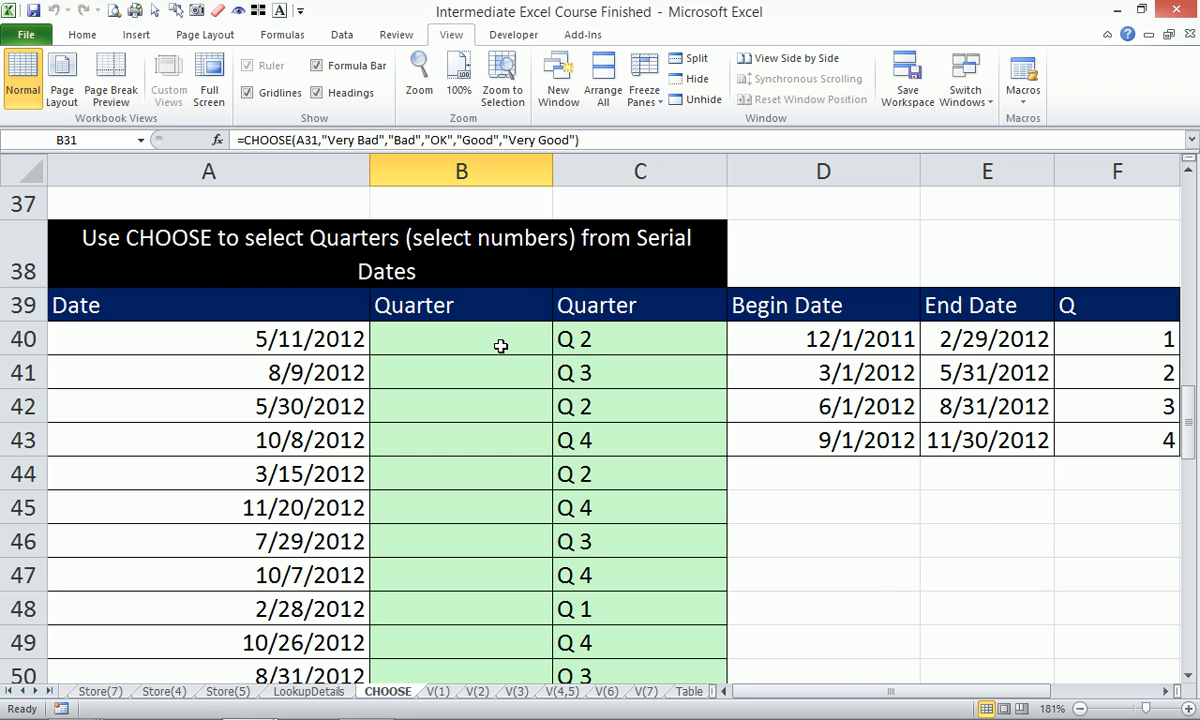
Review B30's CHOOSE formula without changing it.
click(470, 326)
scroll(515, 388, up, 3)
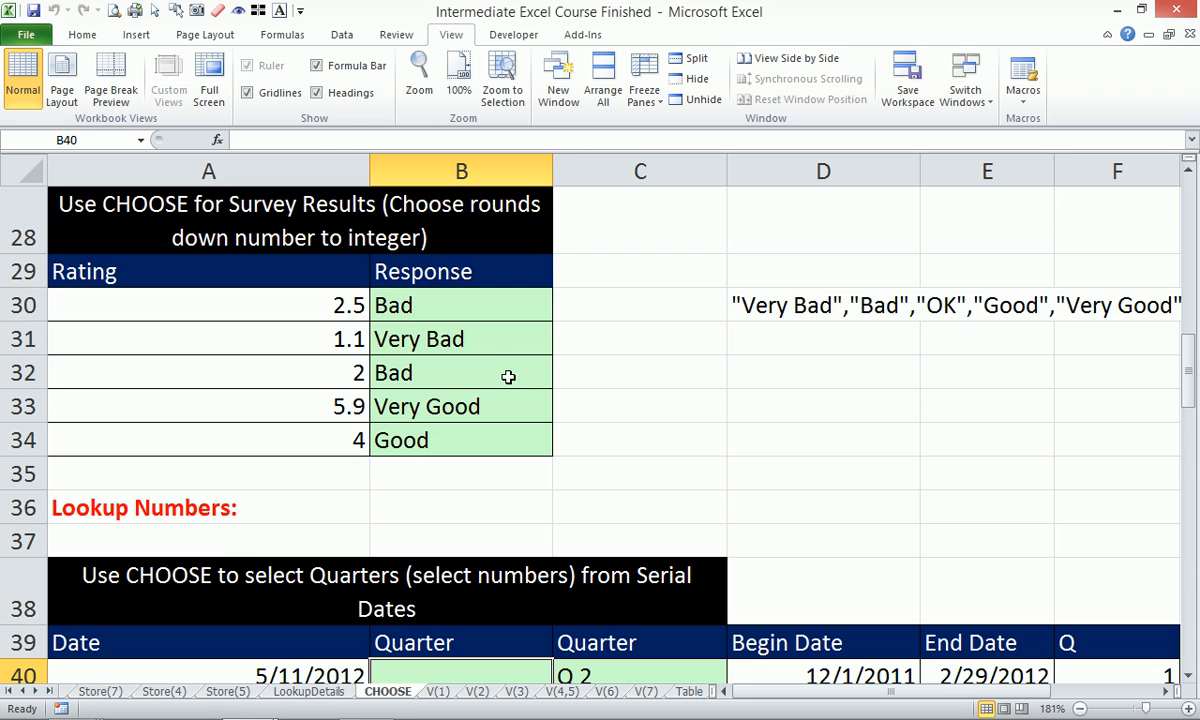
click(467, 318)
drag(467, 318, 471, 430)
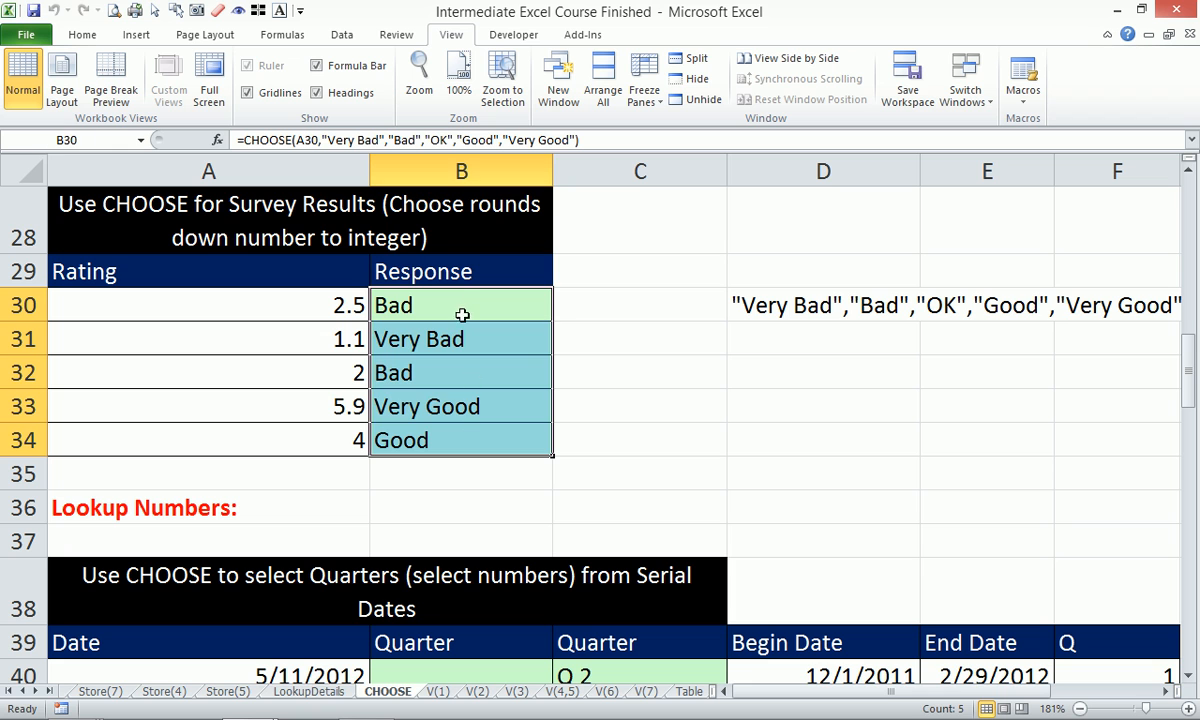
click(461, 305)
click(298, 135)
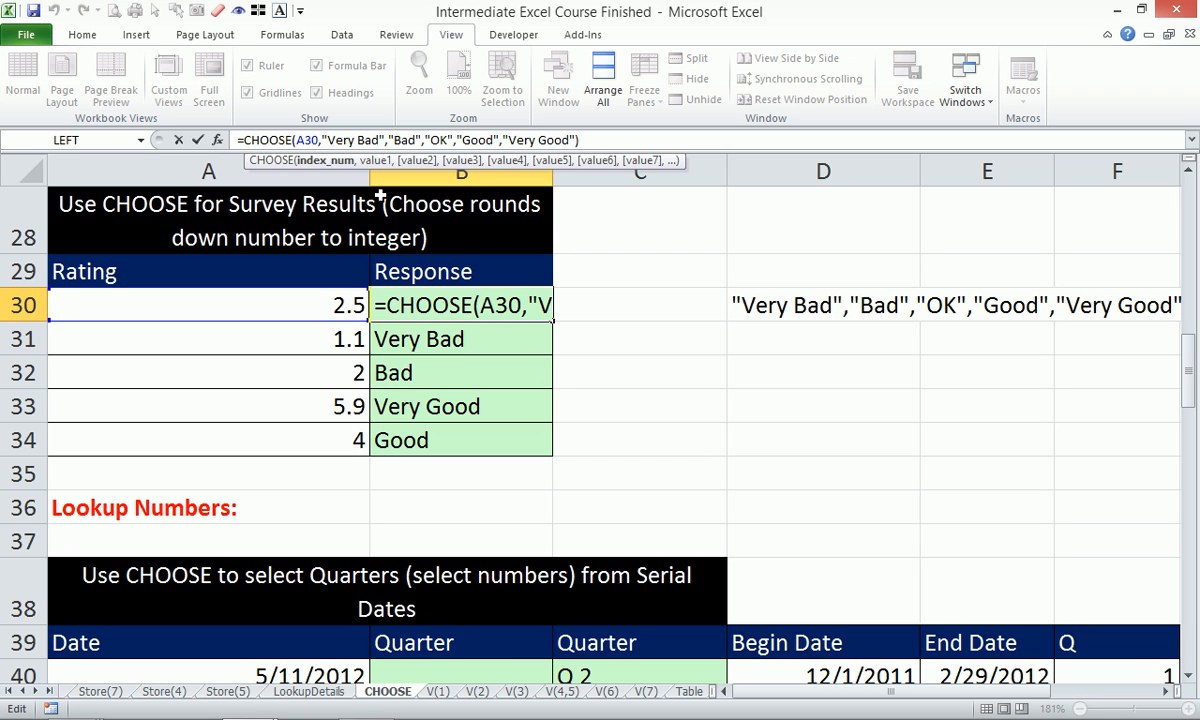
key(ctrl+Return)
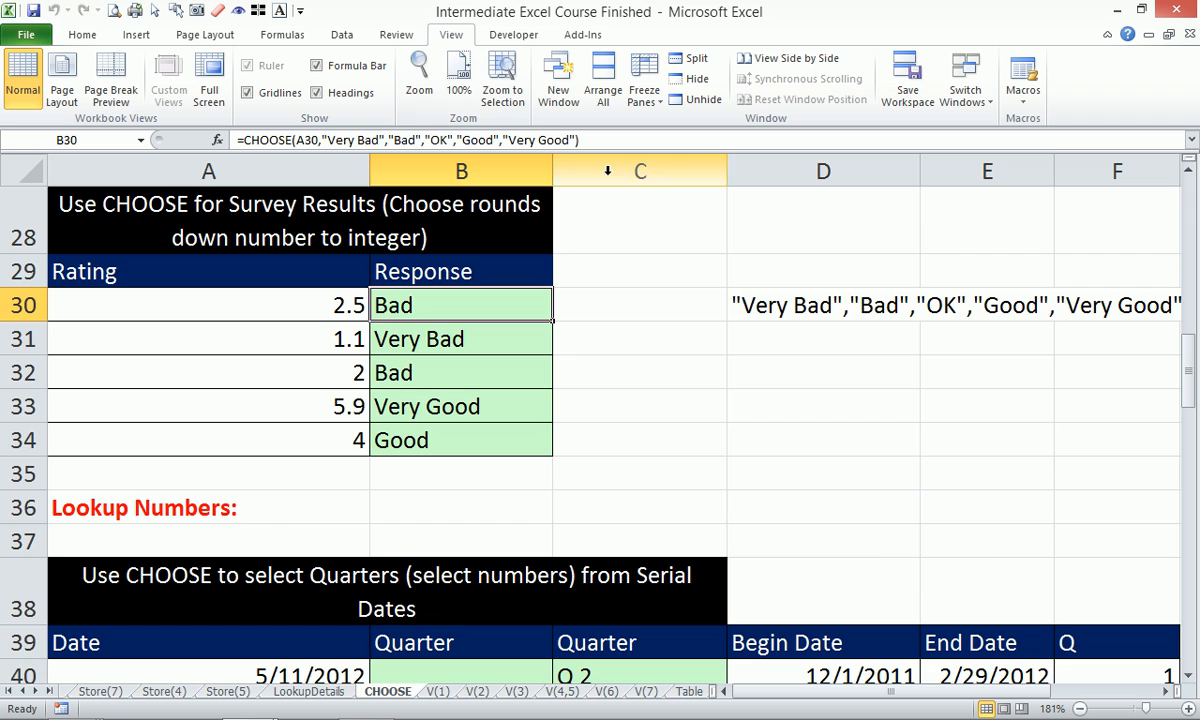
scroll(626, 227, down, 4)
scroll(626, 227, up, 1)
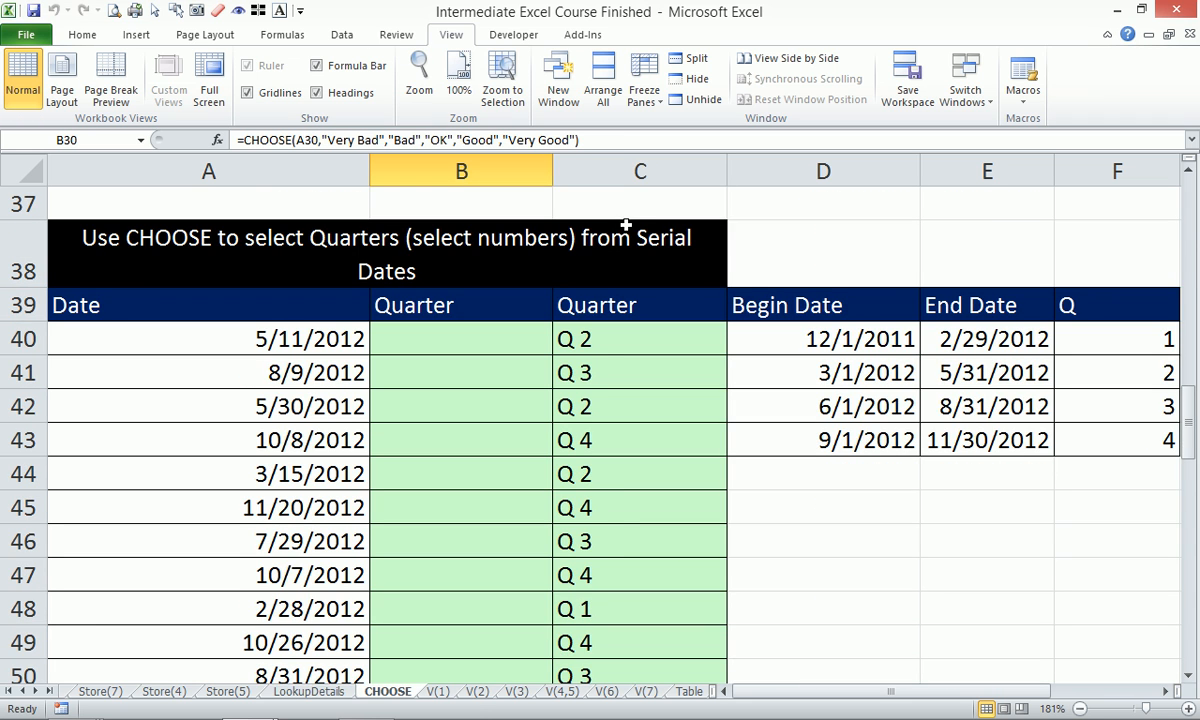
Zoom to fit the quarters table and delete the quarter results in C40:C51.
click(80, 225)
drag(390, 255, 634, 627)
key(alt+w)
key(g)
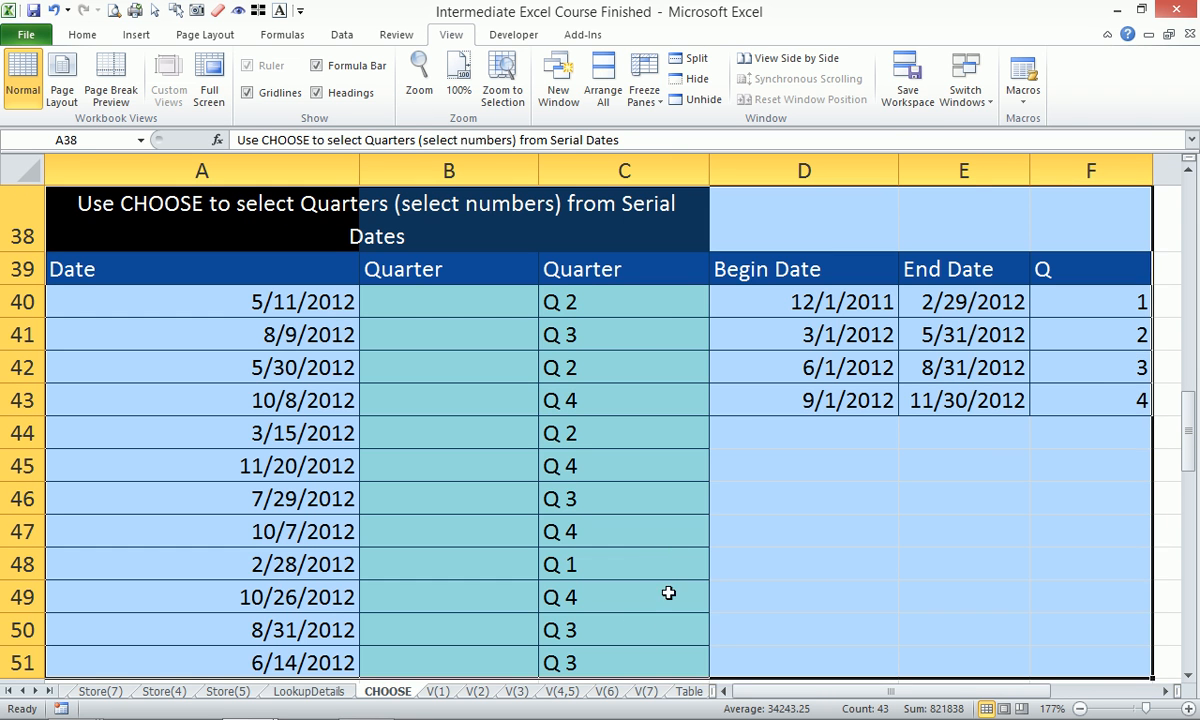
click(632, 308)
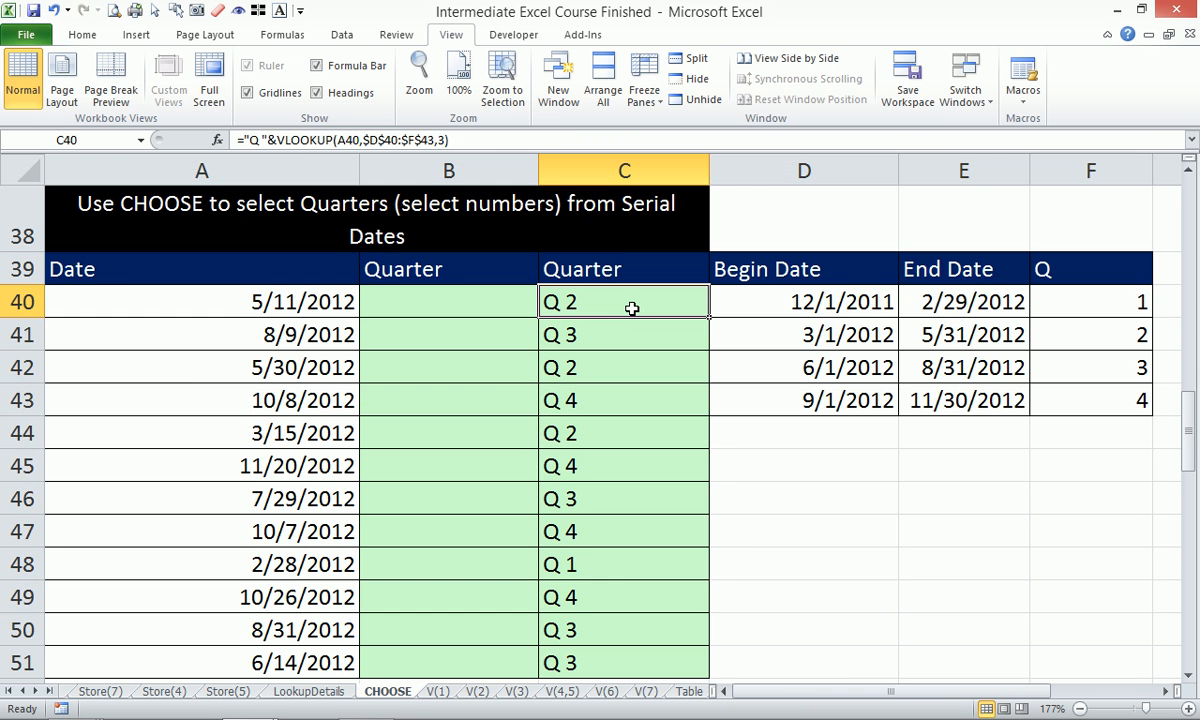
key(ctrl+shift+Down)
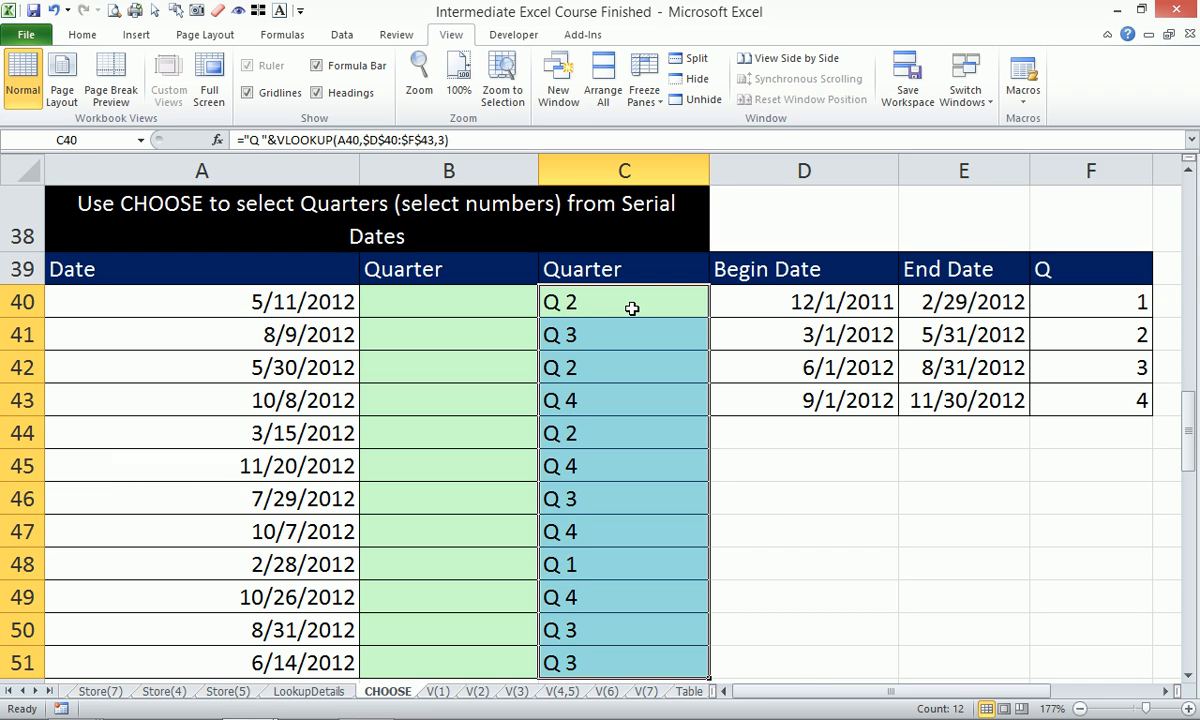
key(Delete)
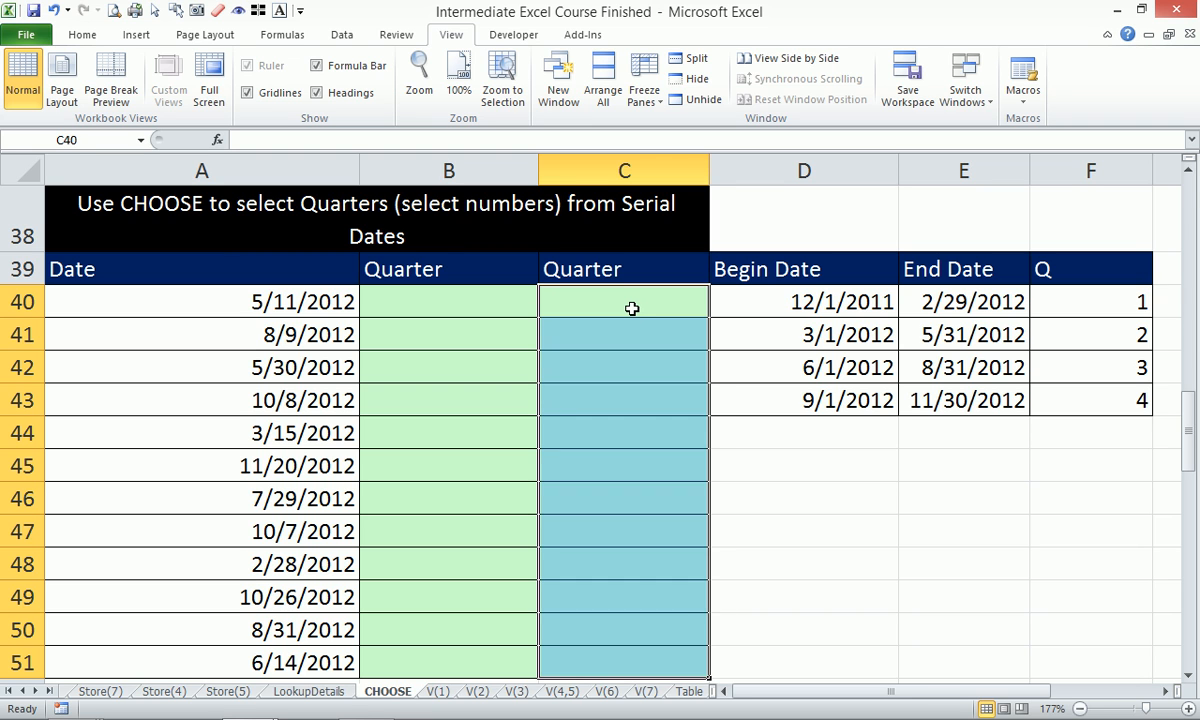
click(632, 308)
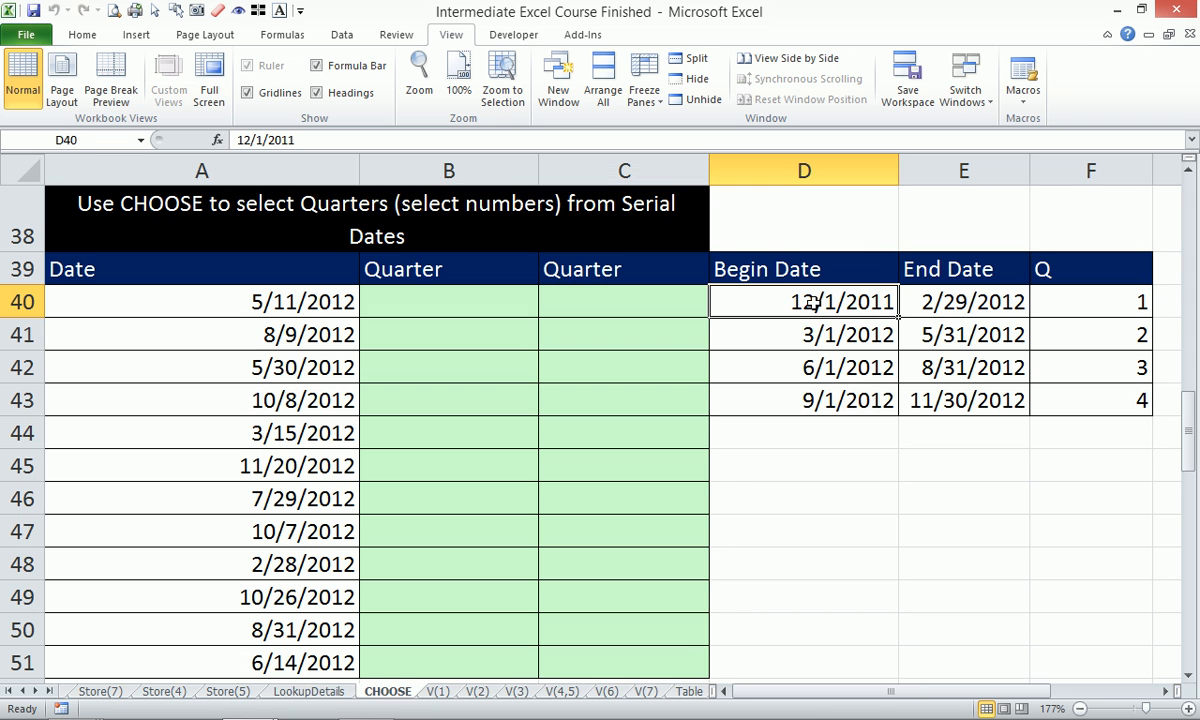
drag(809, 300, 818, 392)
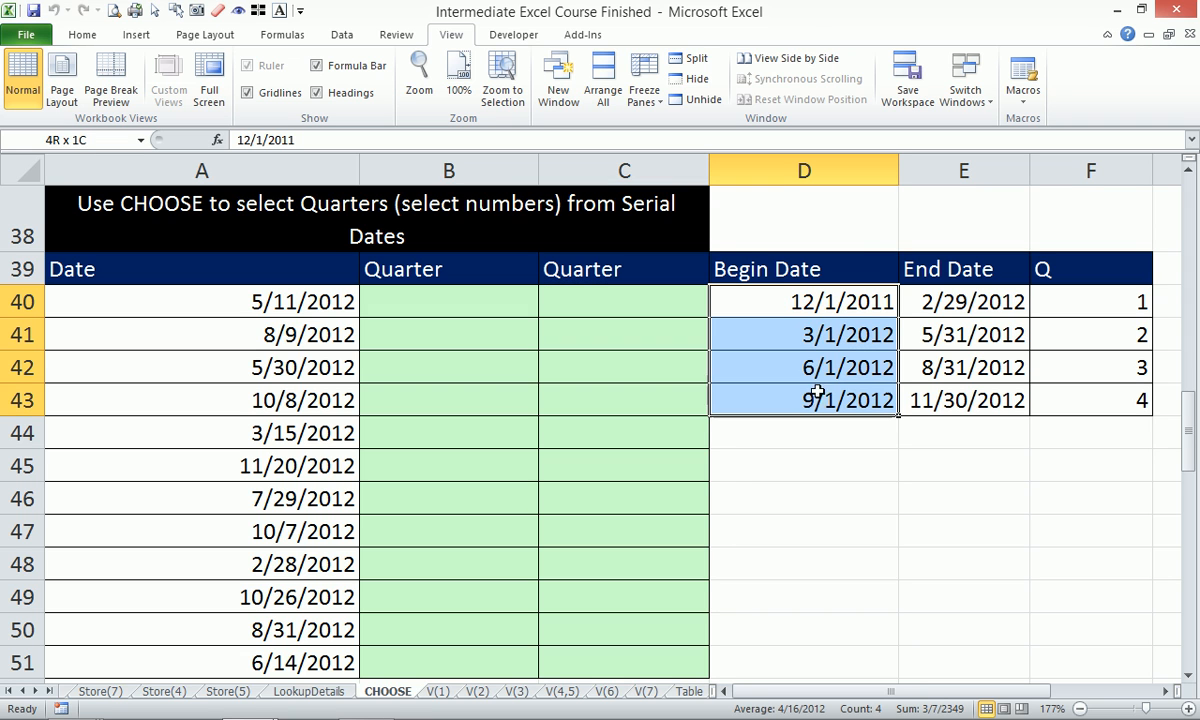
click(82, 34)
click(660, 64)
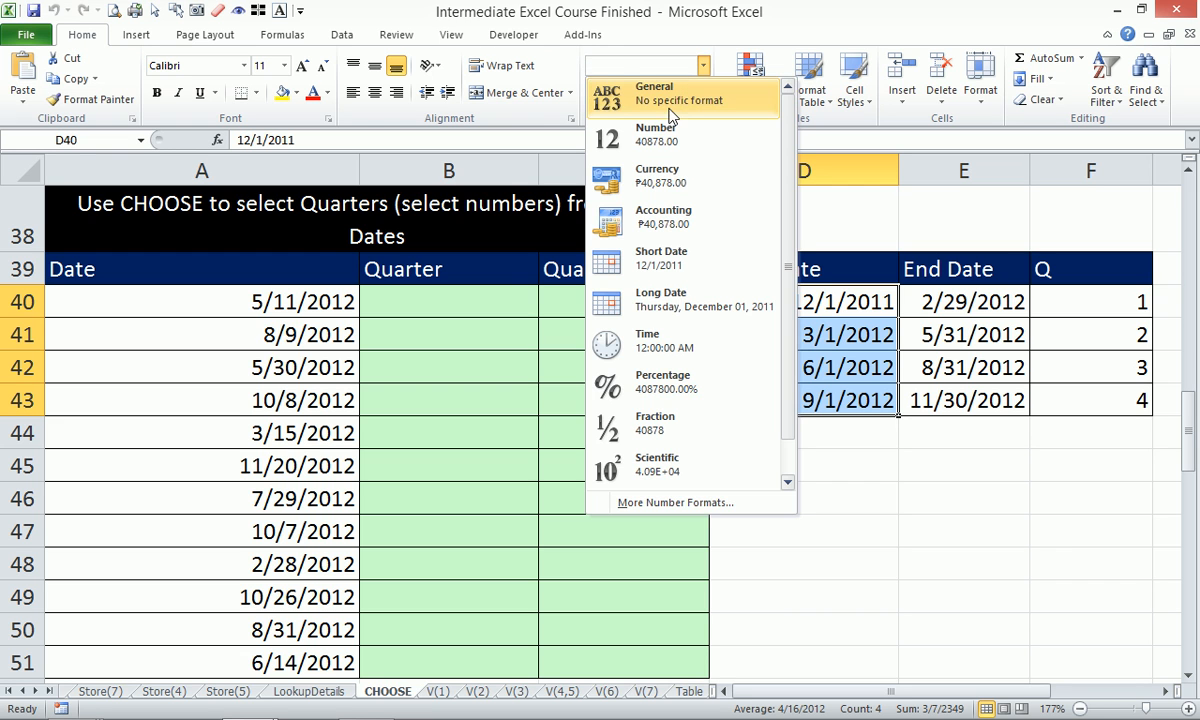
click(678, 100)
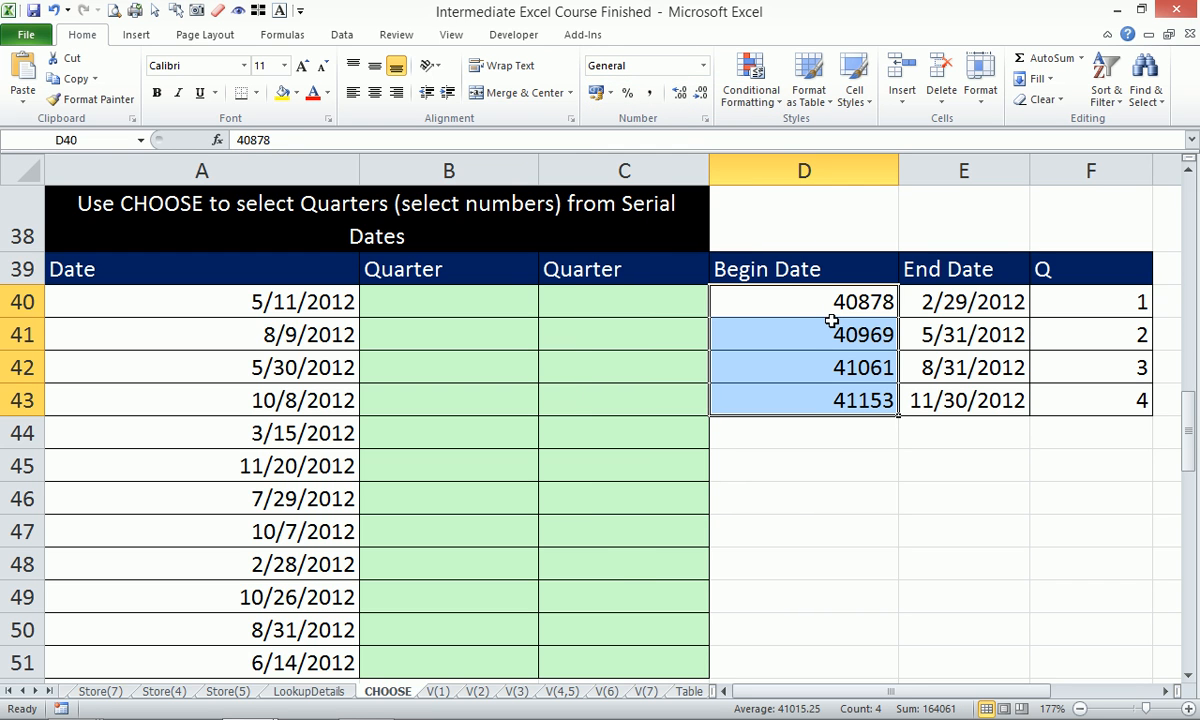
key(ctrl+z)
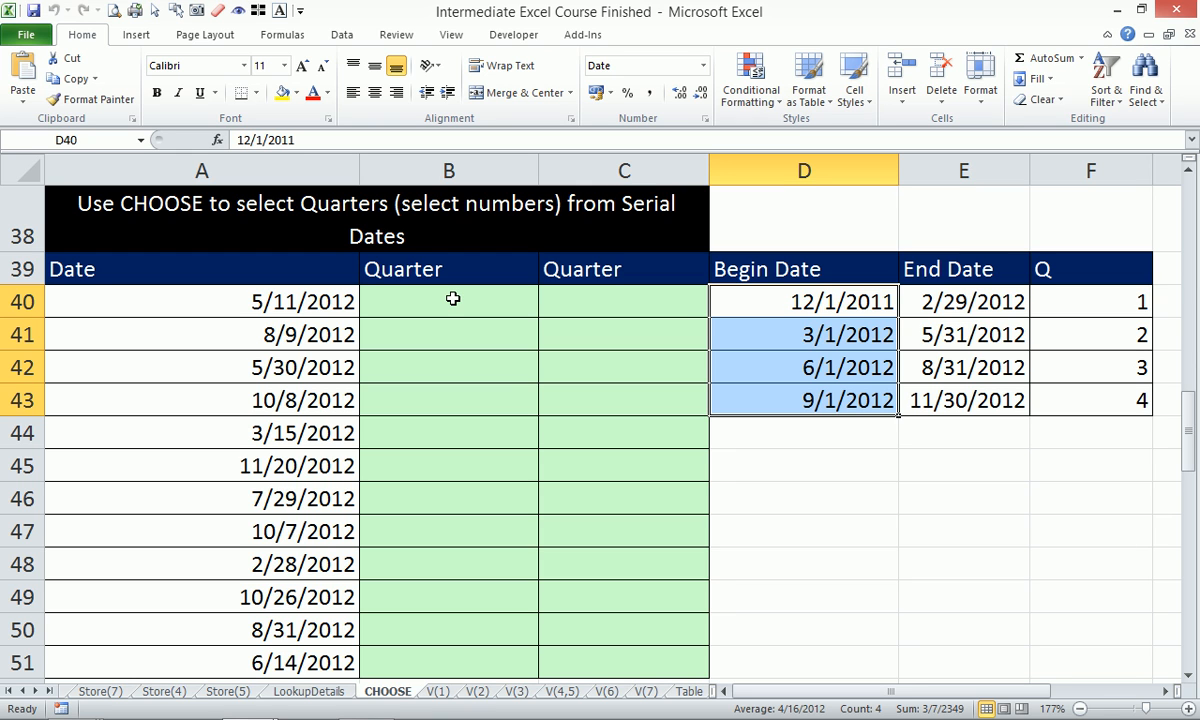
Start =VLOOKUP(A40, in C40, using the 5/11/2012 date as lookup value.
click(590, 304)
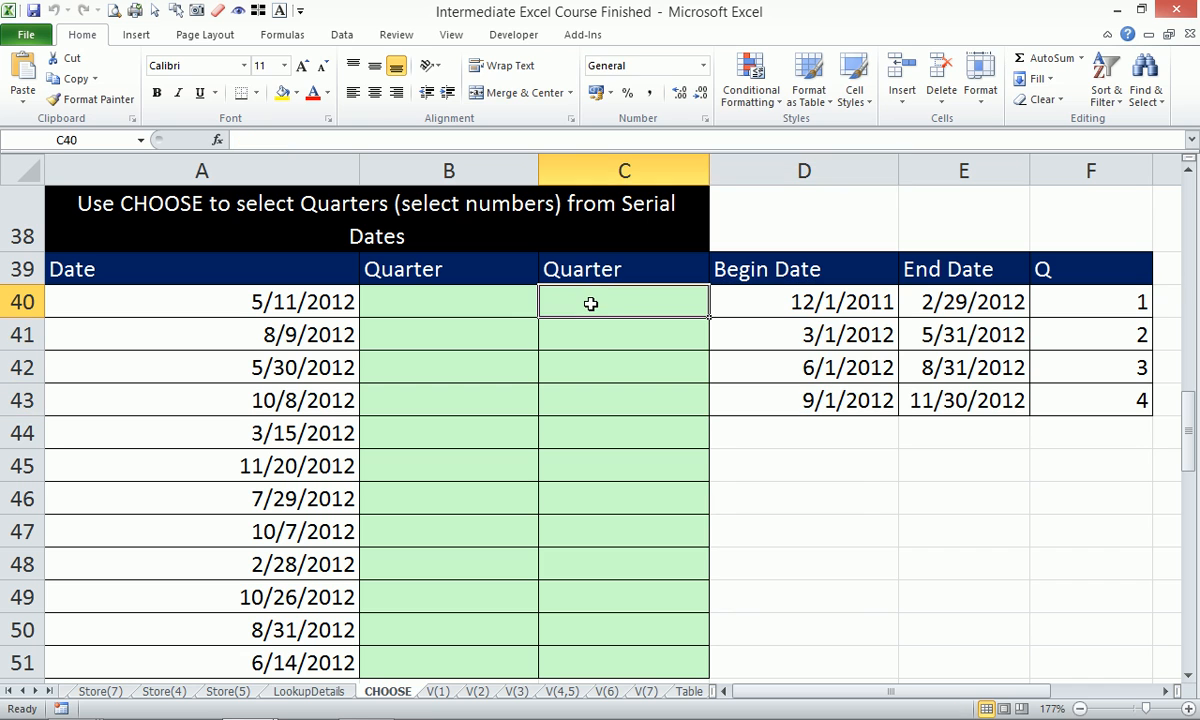
text(=vlo)
key(Tab)
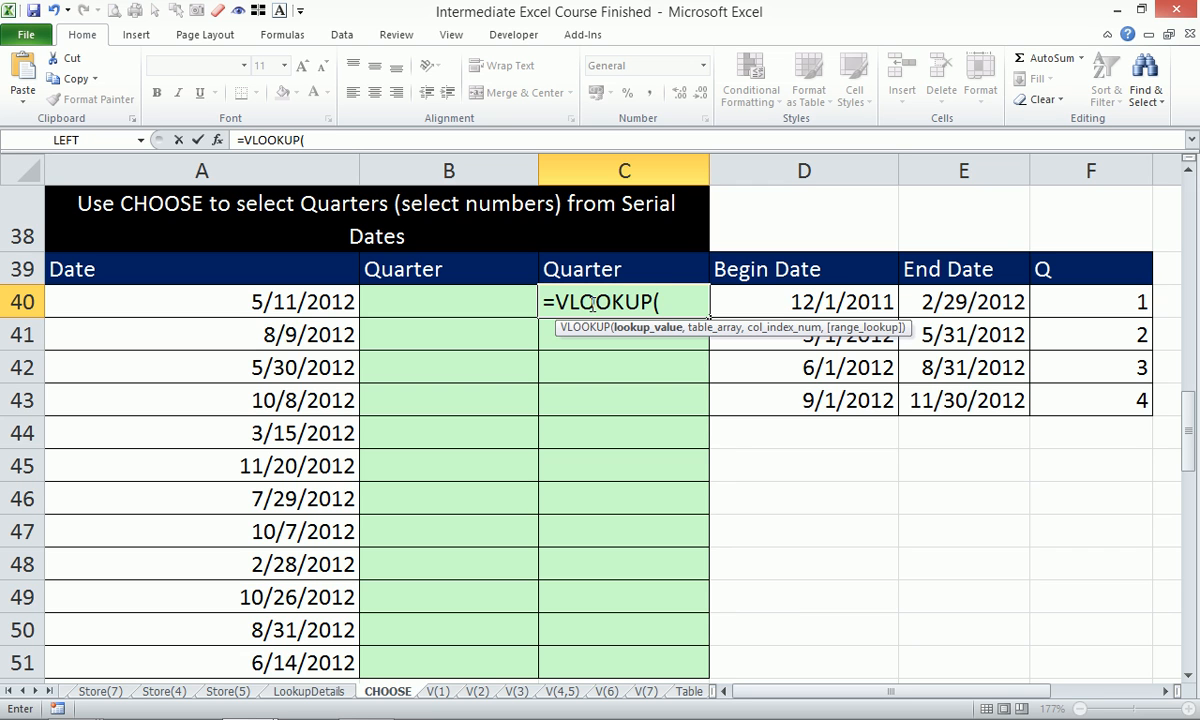
key(Left)
key(Left)
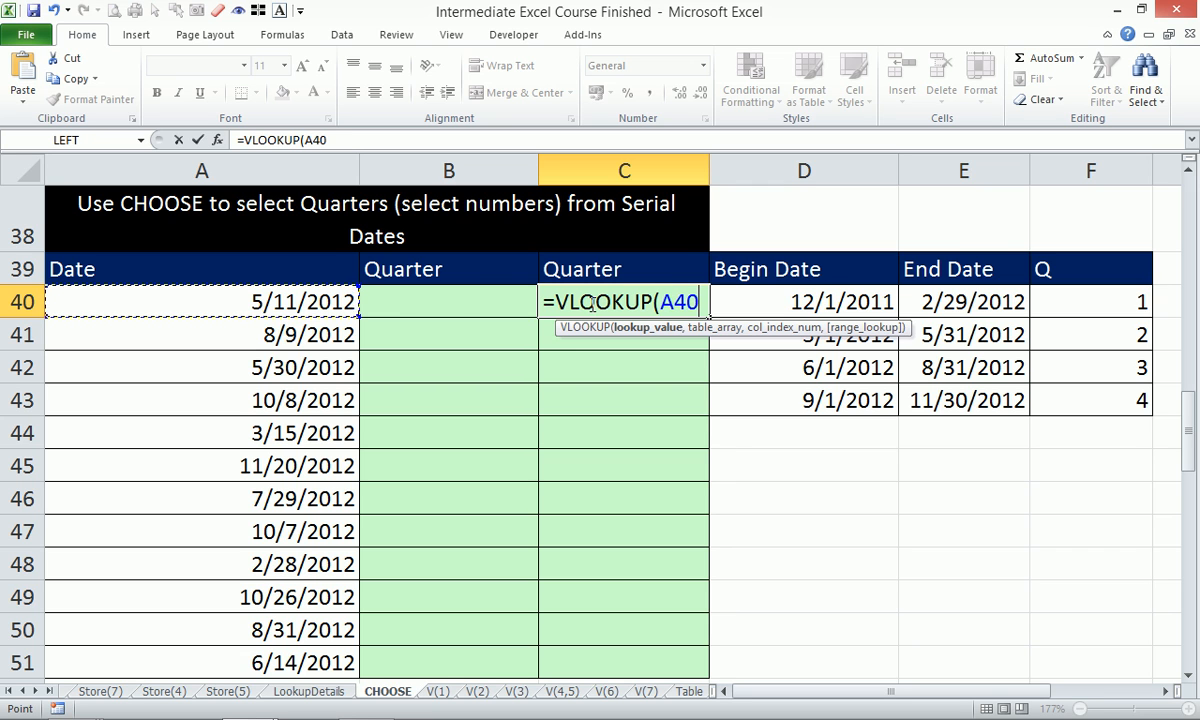
key(Right)
key(Left)
text(,)
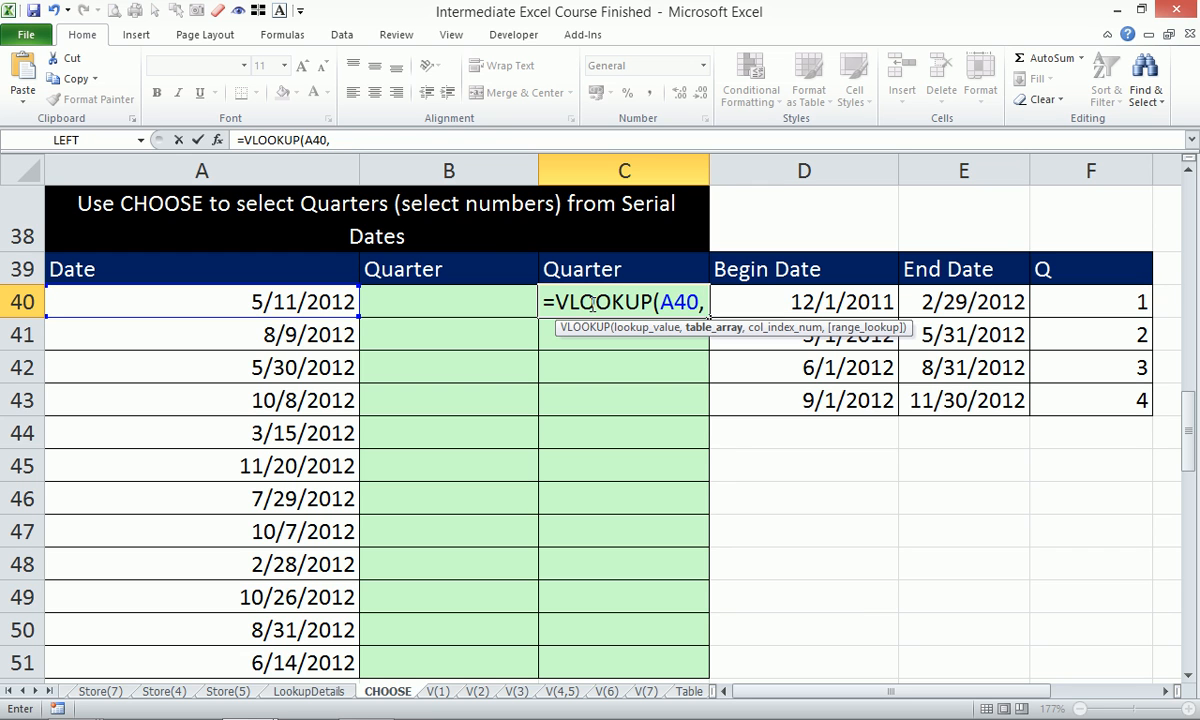
Complete C40 as =VLOOKUP(A40,$D$39:$F$43,3), returning quarter 2.
drag(780, 166, 1071, 177)
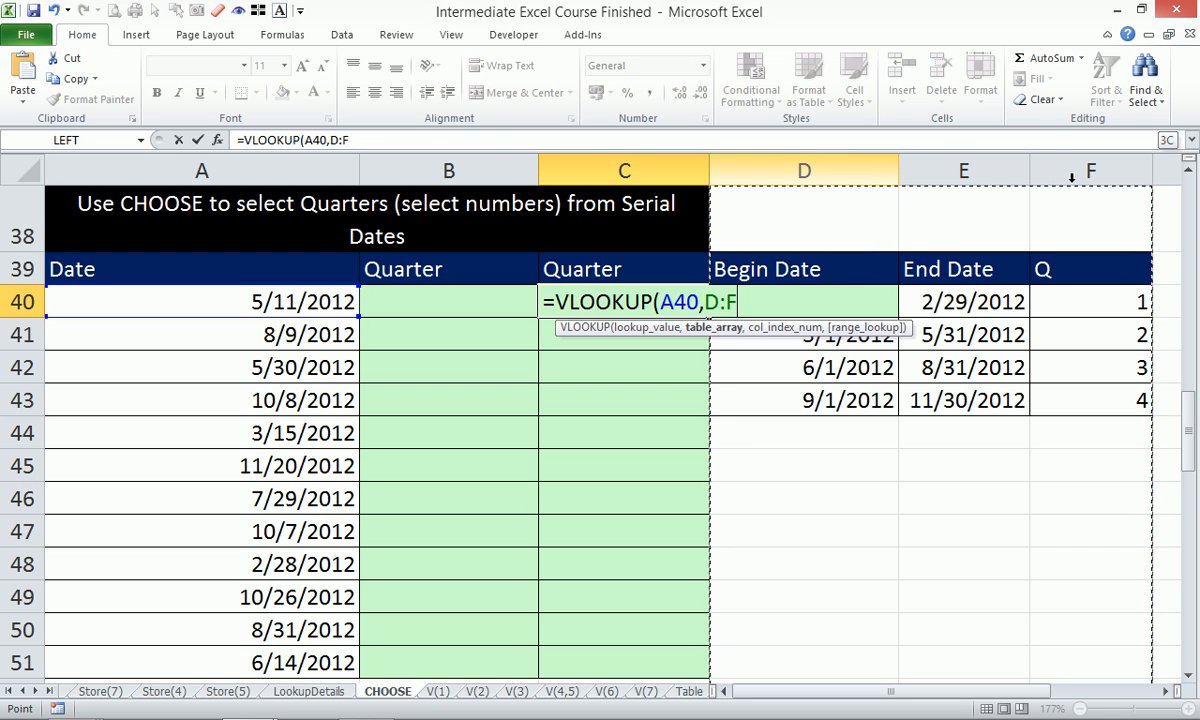
drag(836, 276, 1100, 406)
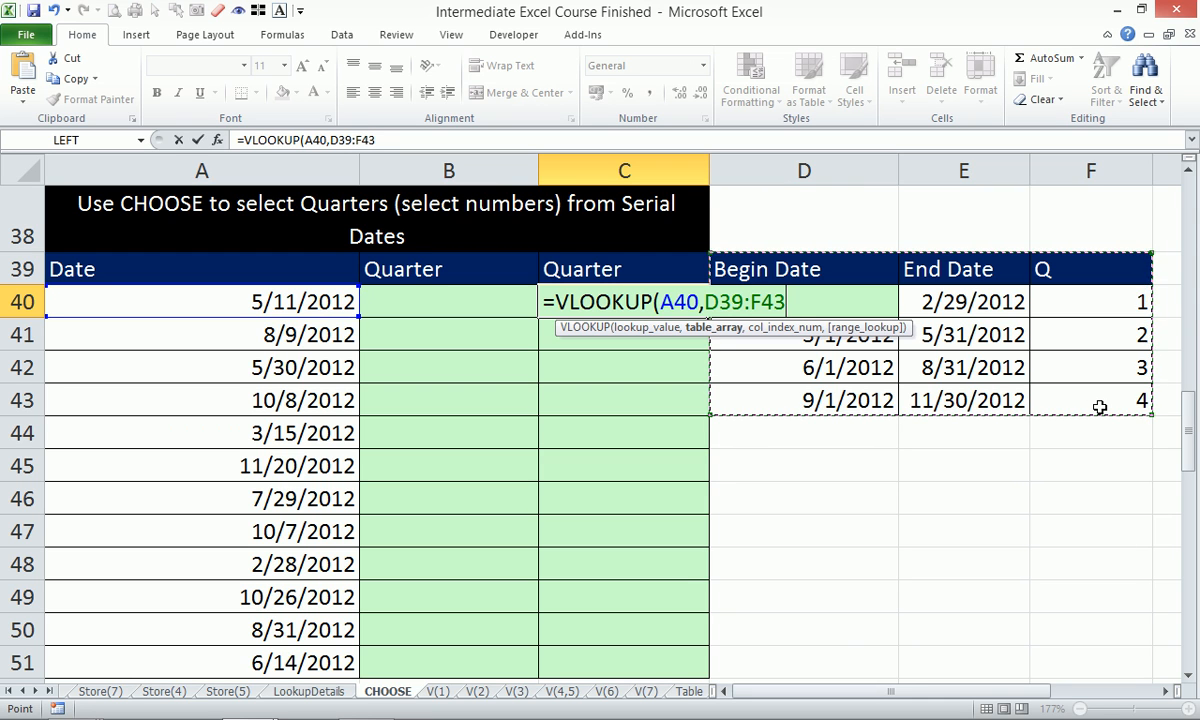
key(F4)
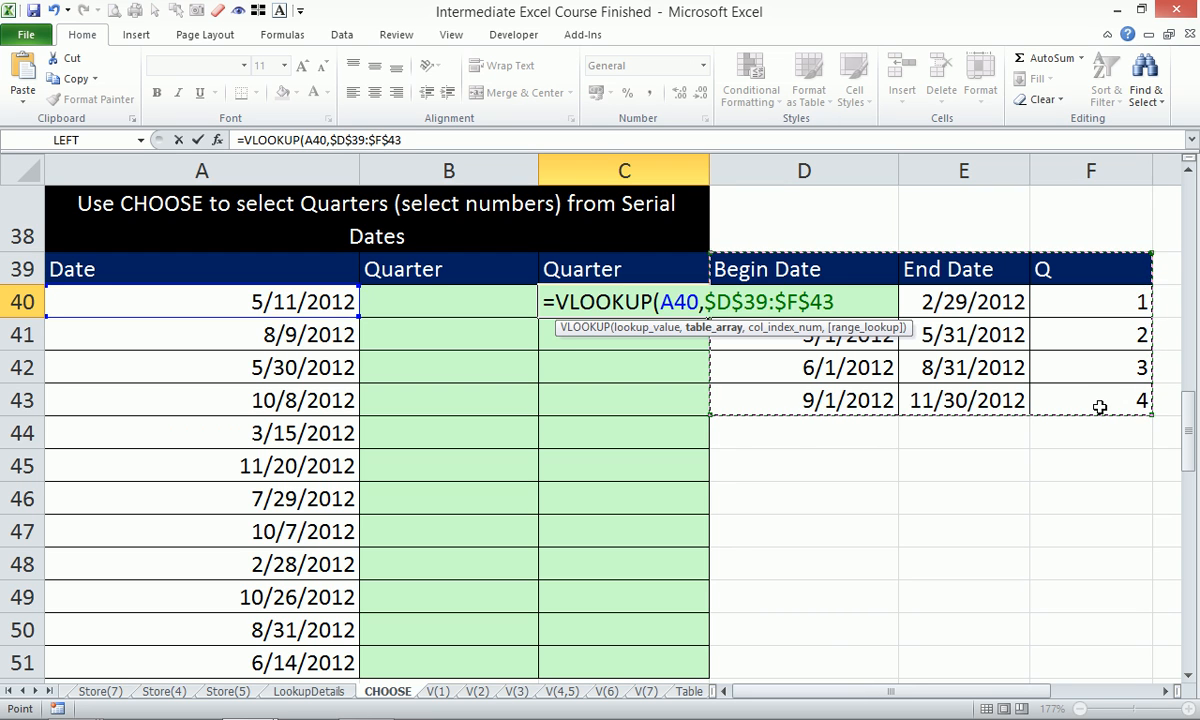
text(,)
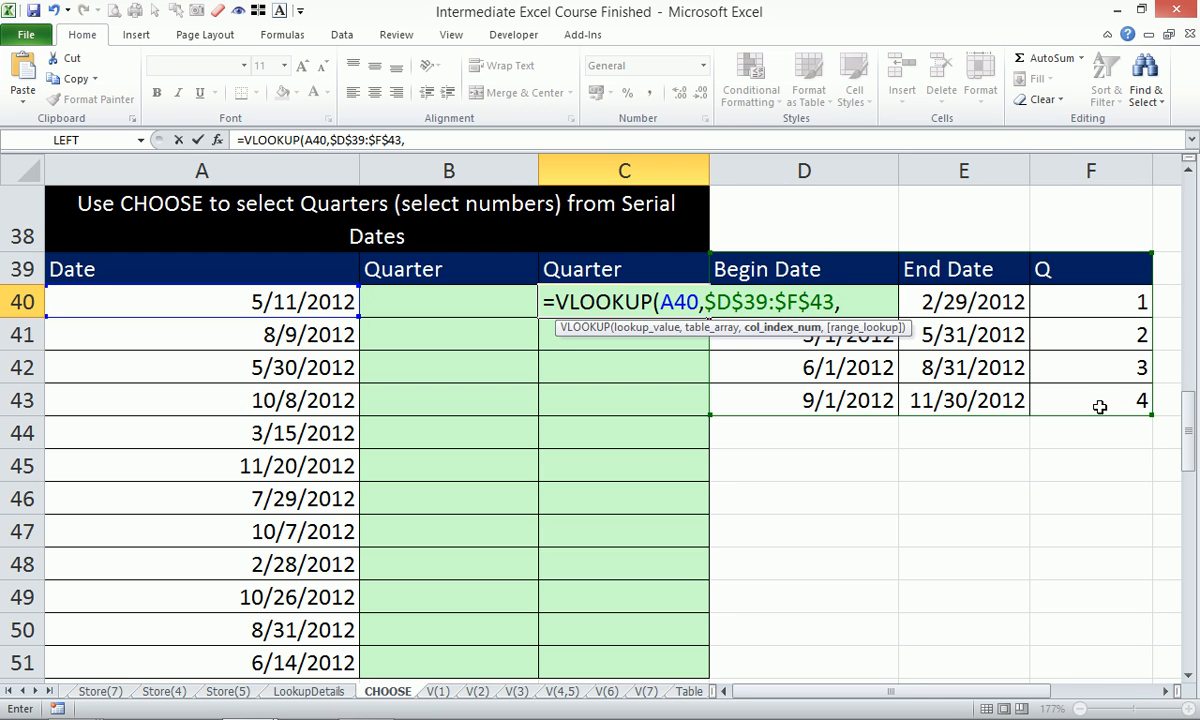
text(3)
text())
key(Return)
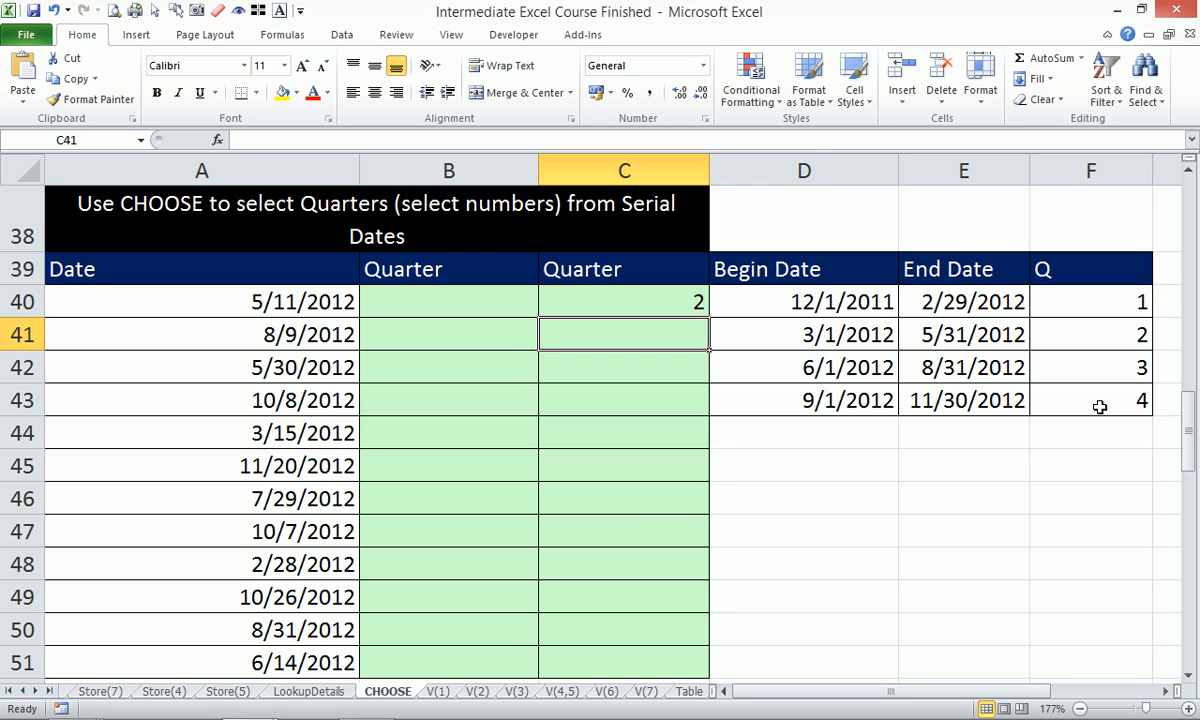
Fill the C40 lookup down to C51 and prefix it with "Q "& for labels like Q 2.
click(700, 300)
drag(709, 316, 702, 664)
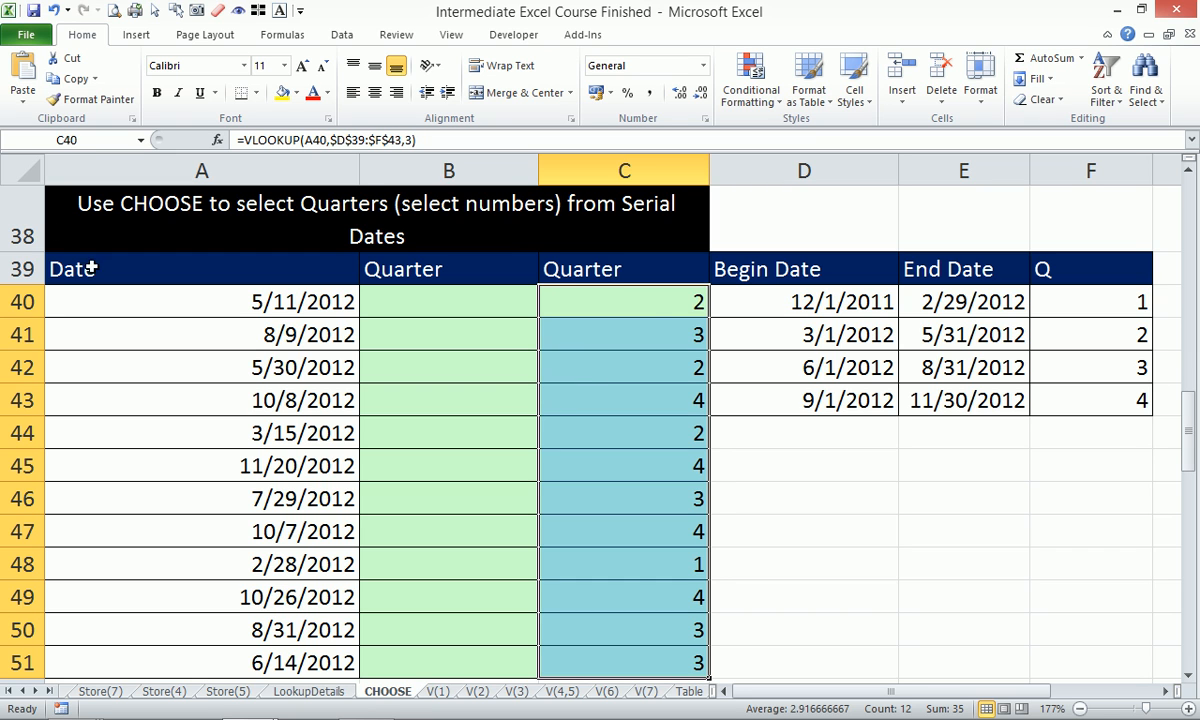
click(245, 141)
click(245, 141)
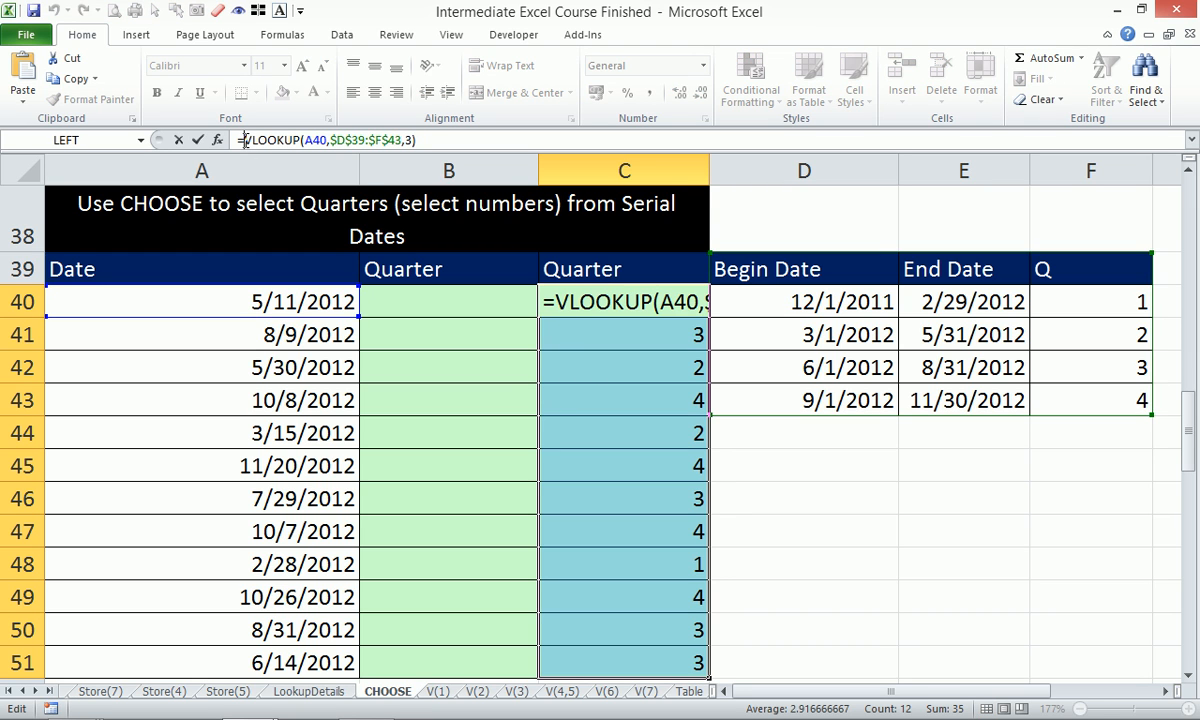
text(")
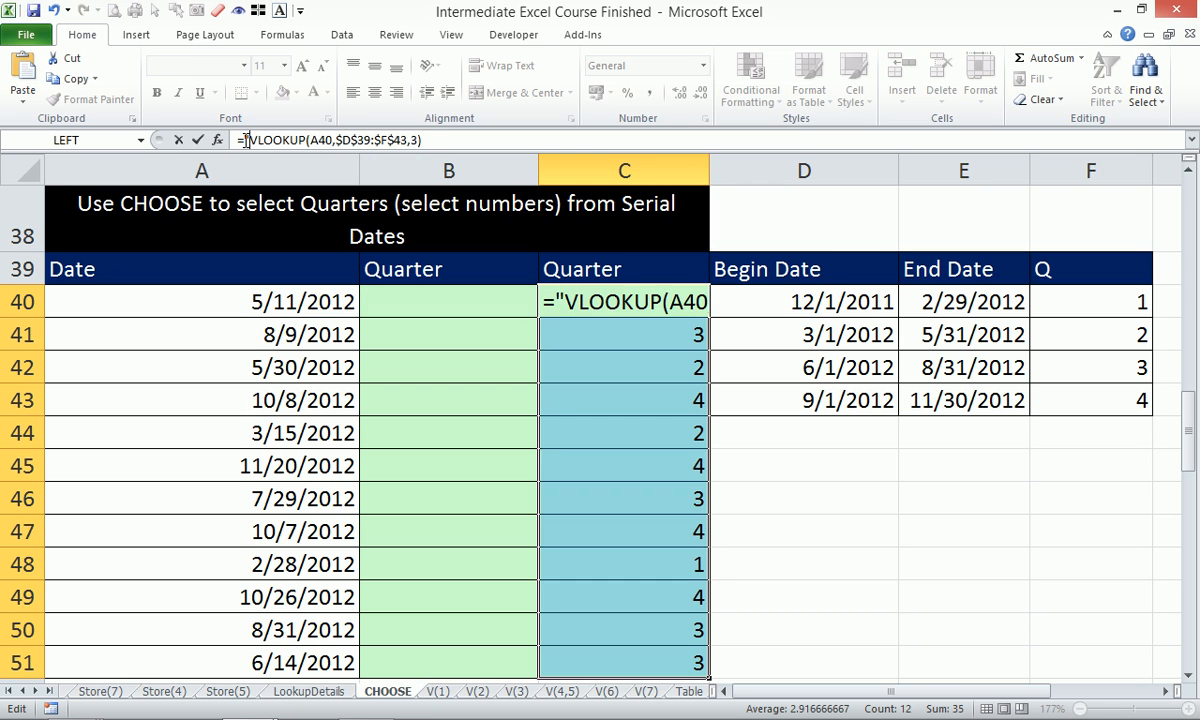
text(Q ")
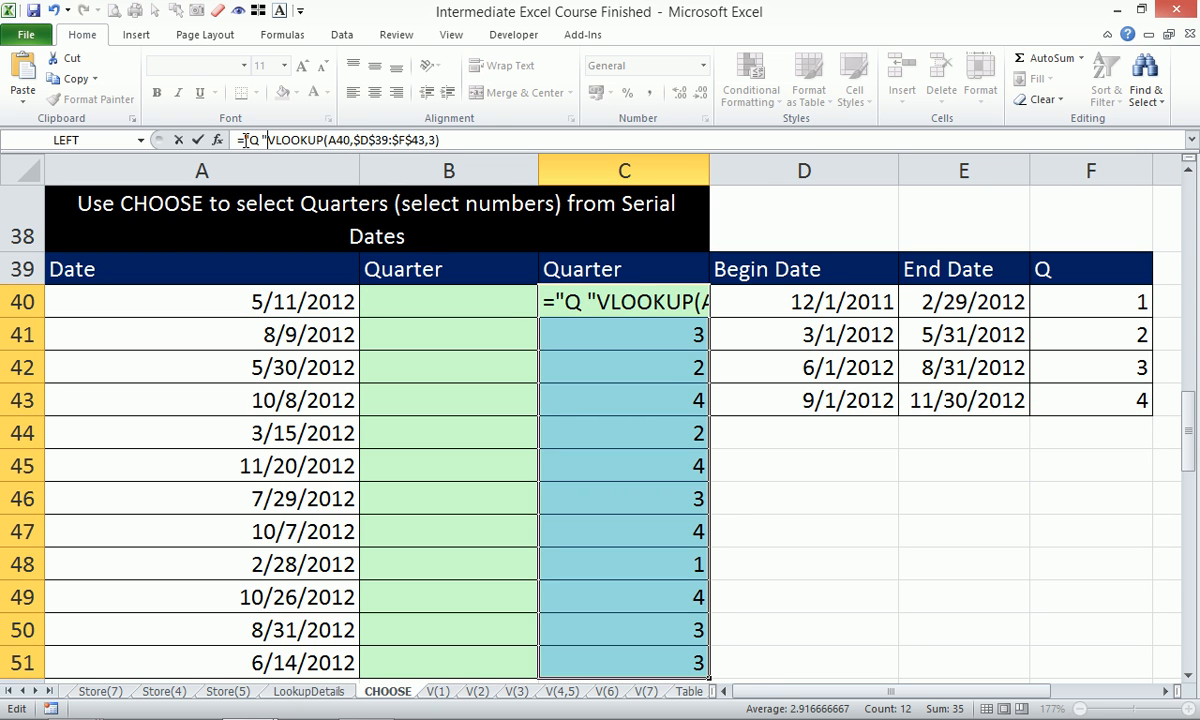
text(&)
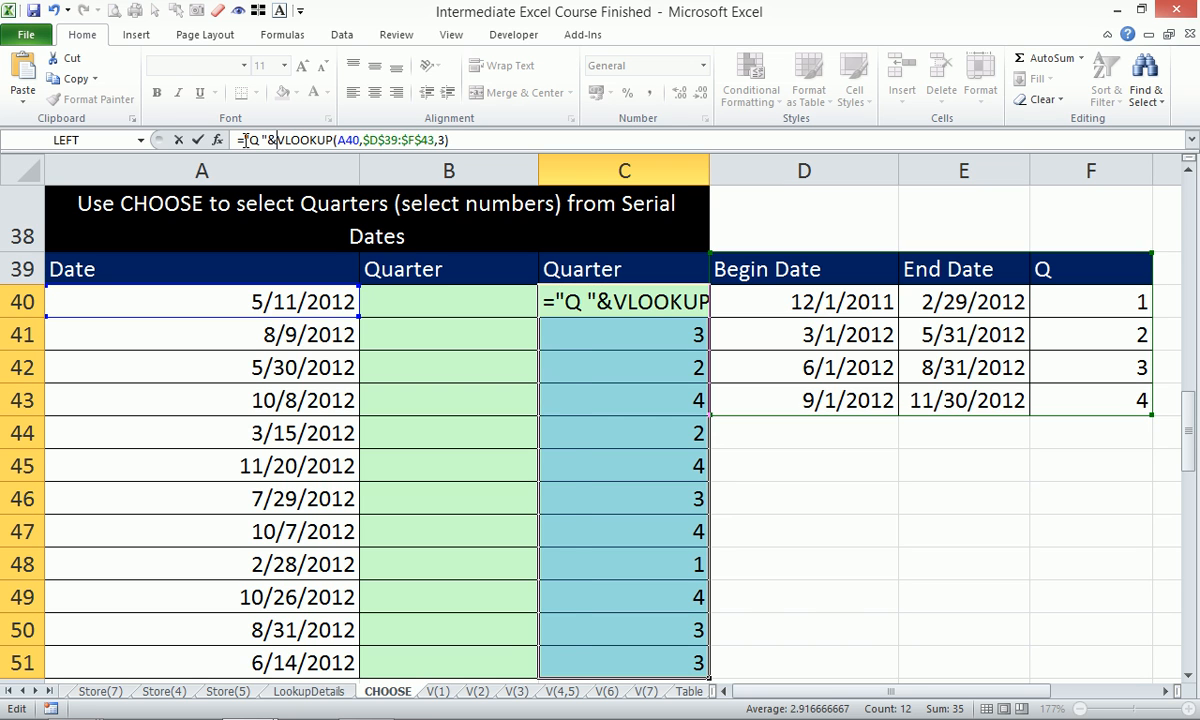
key(ctrl+Return)
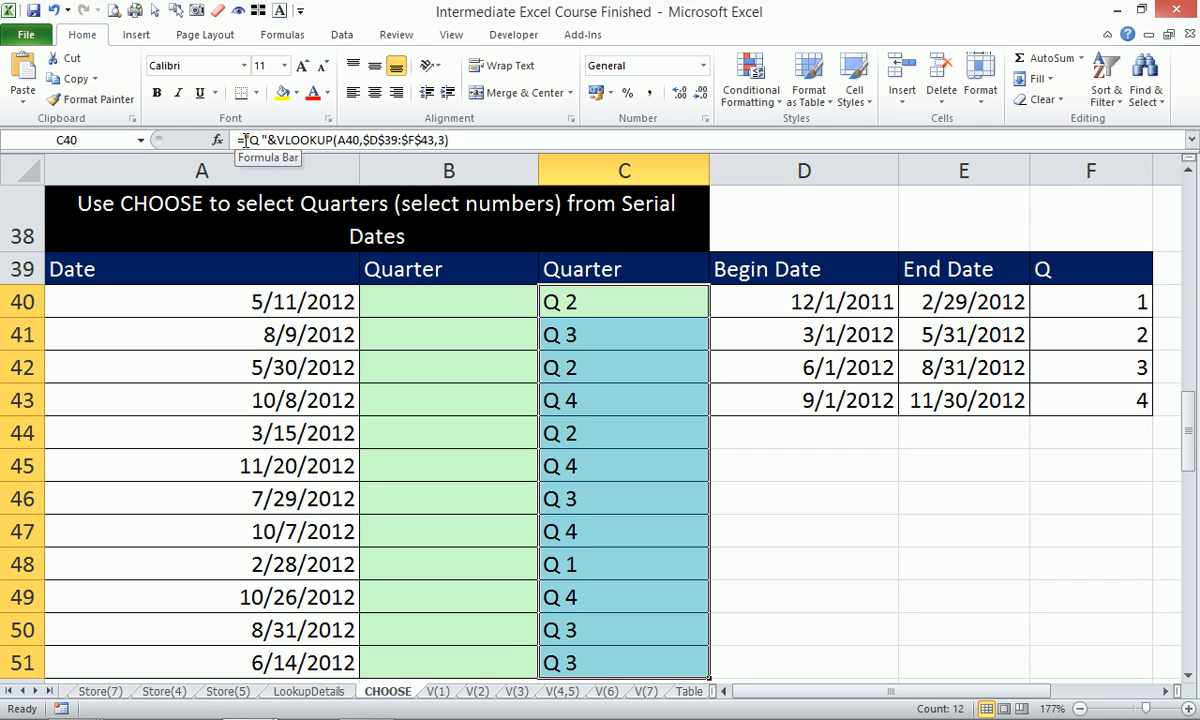
Enter =MONTH(A40) in B40 and fill it down to B43, giving 5, 8, 5 and 10.
key(Left)
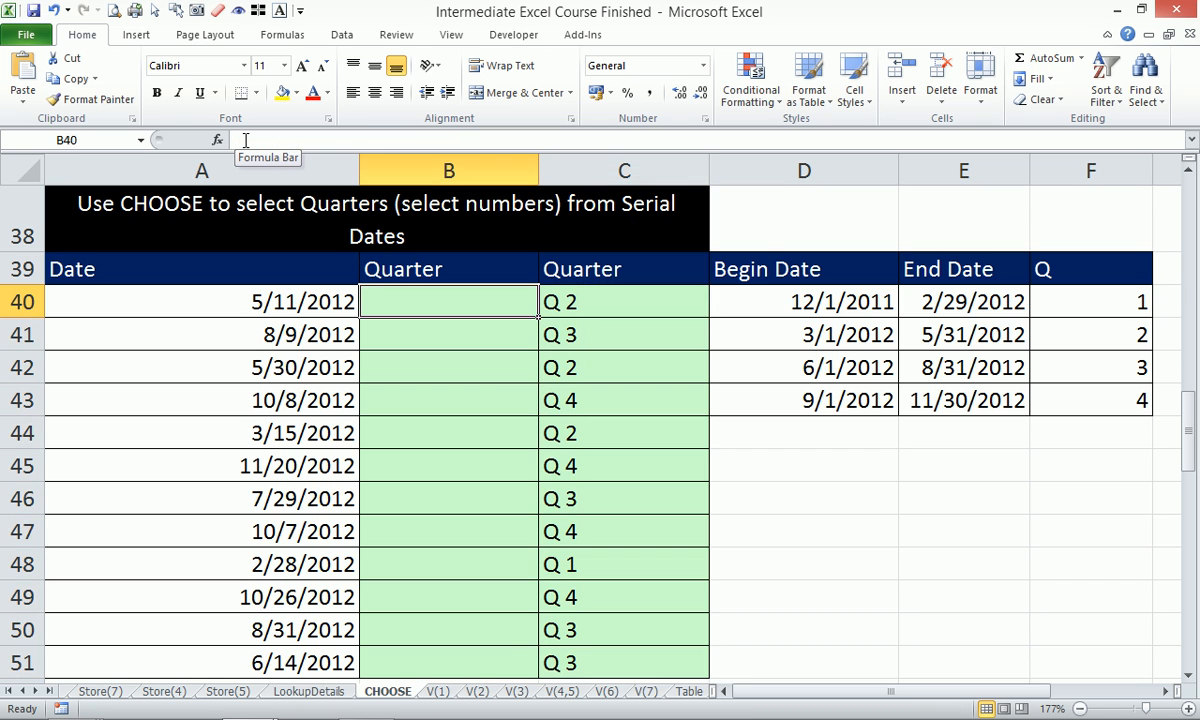
text(=month)
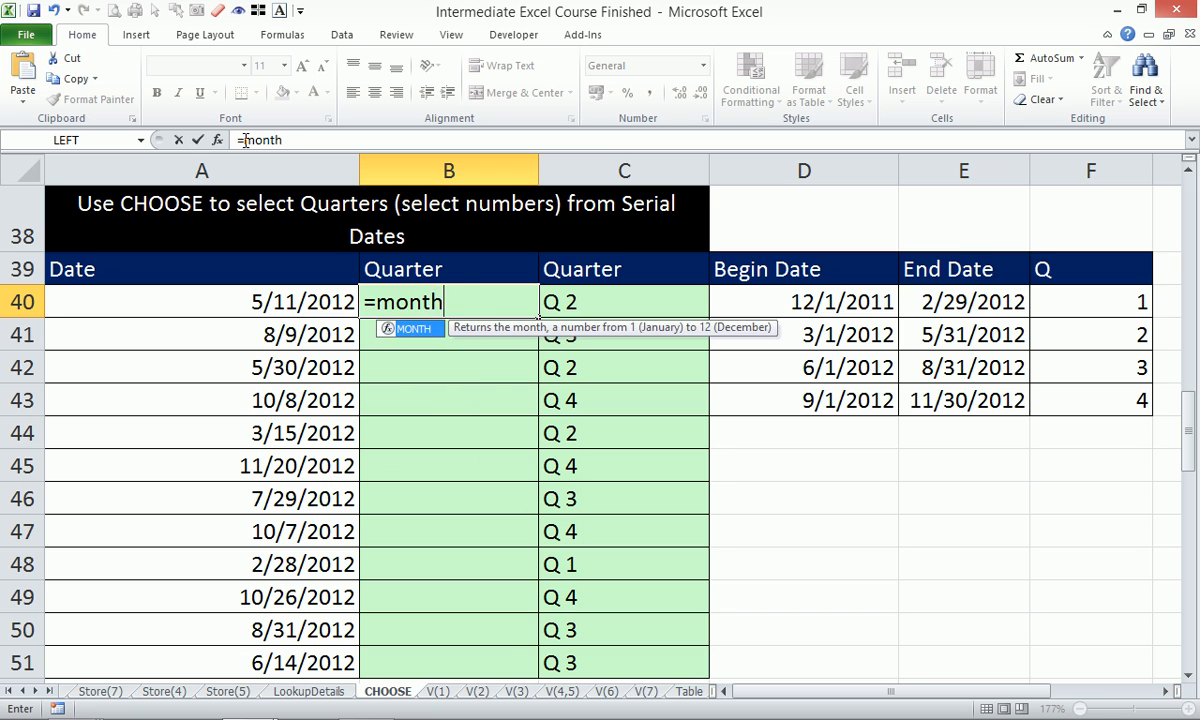
key(Tab)
key(Left)
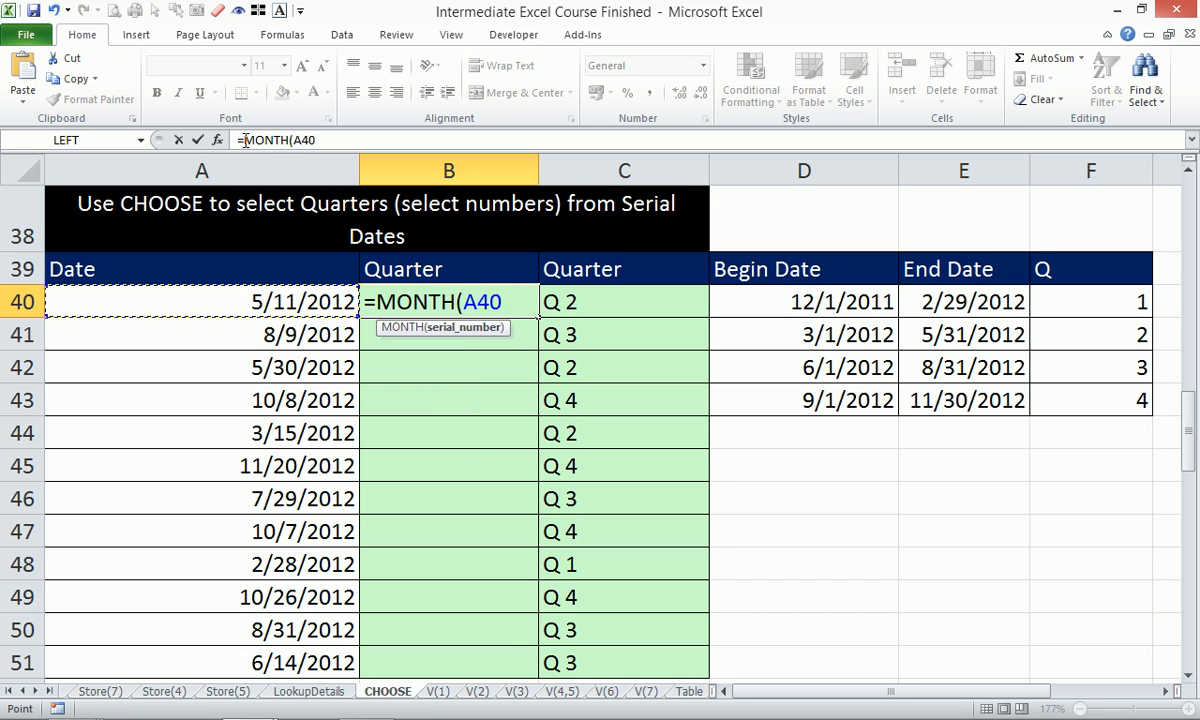
key(Return)
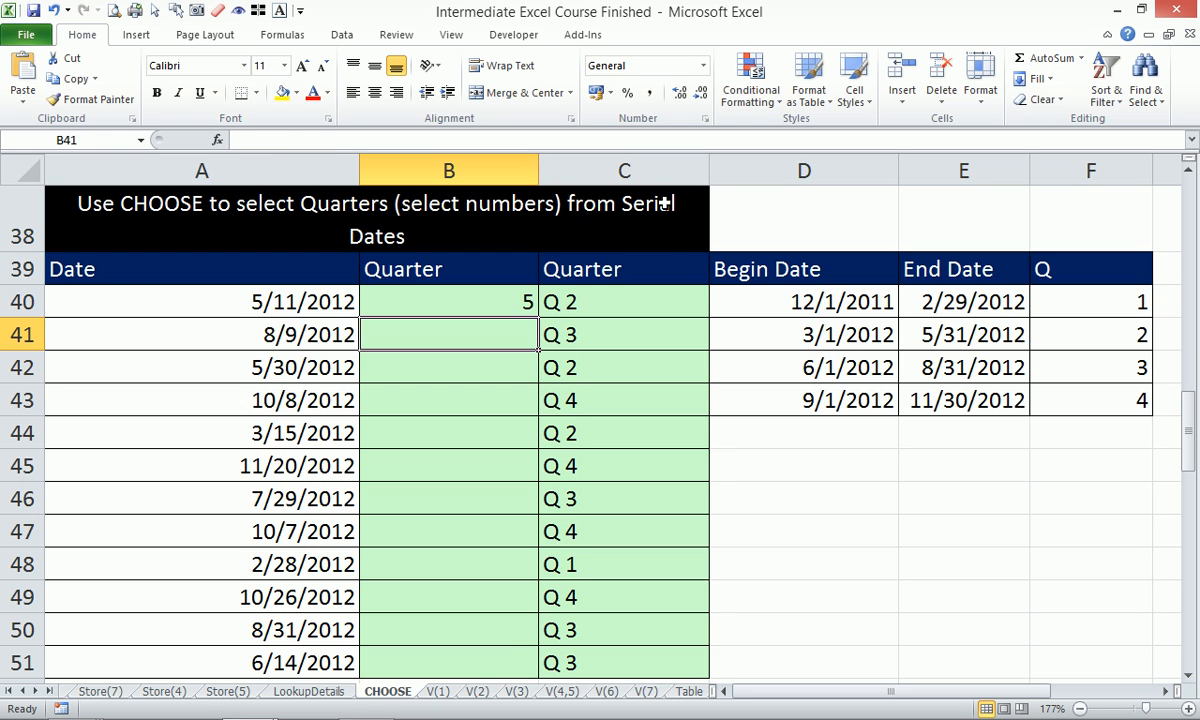
click(522, 302)
drag(538, 316, 528, 412)
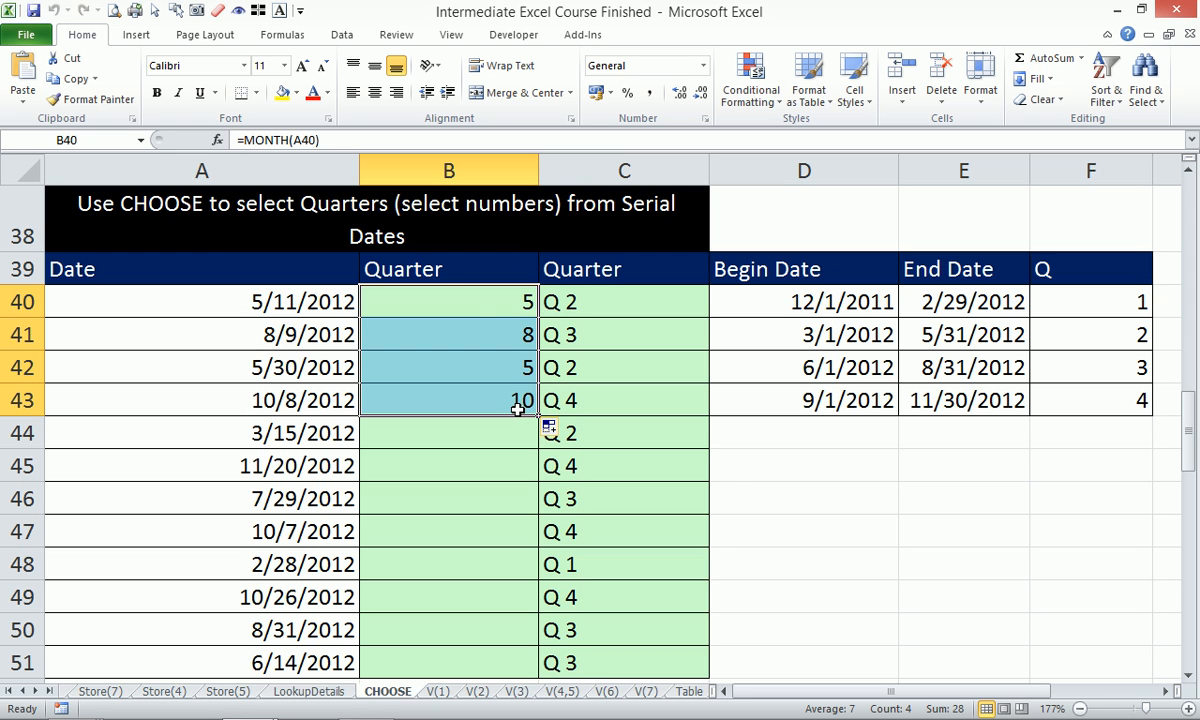
click(476, 300)
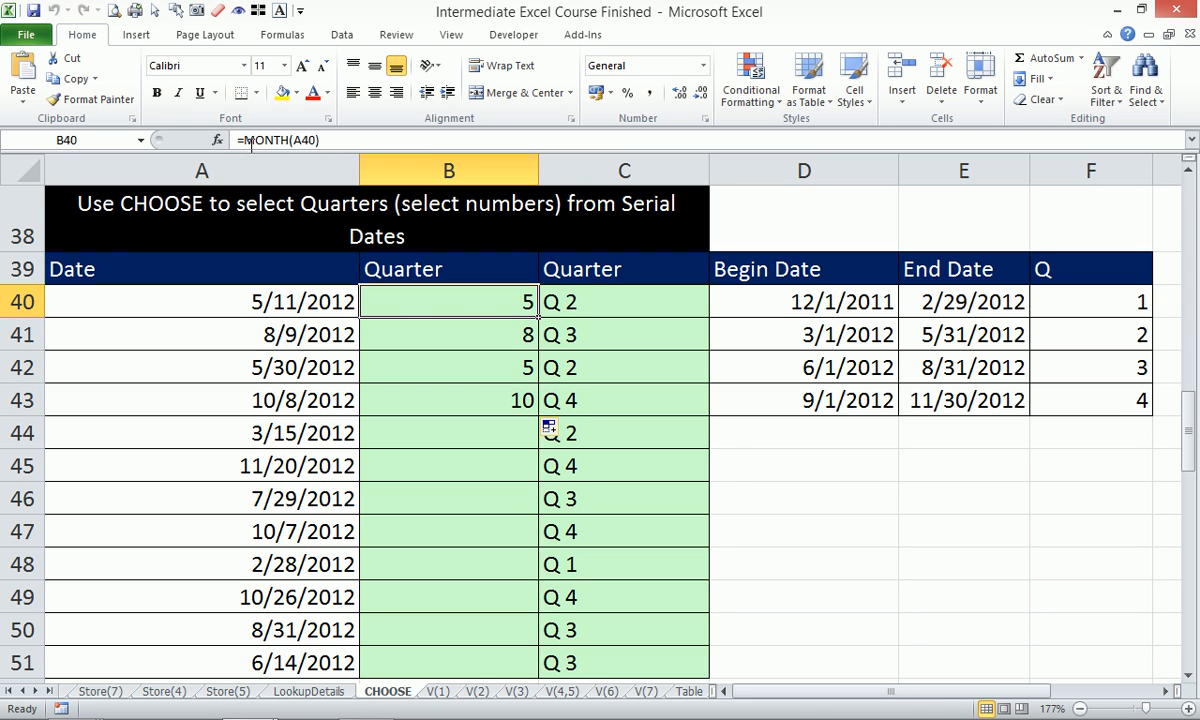
Insert CHOOSE( in front of MONTH(A40) in B40's formula.
click(240, 140)
text(c)
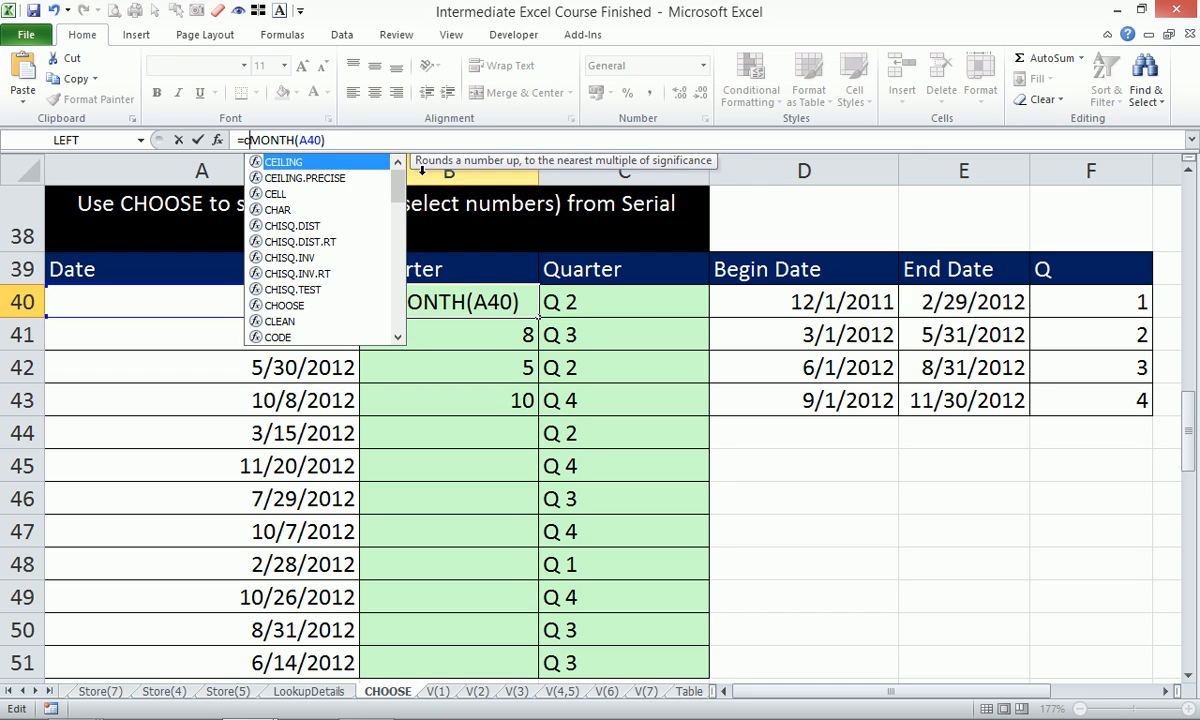
text(o)
key(BackSpace)
text(ho)
key(Tab)
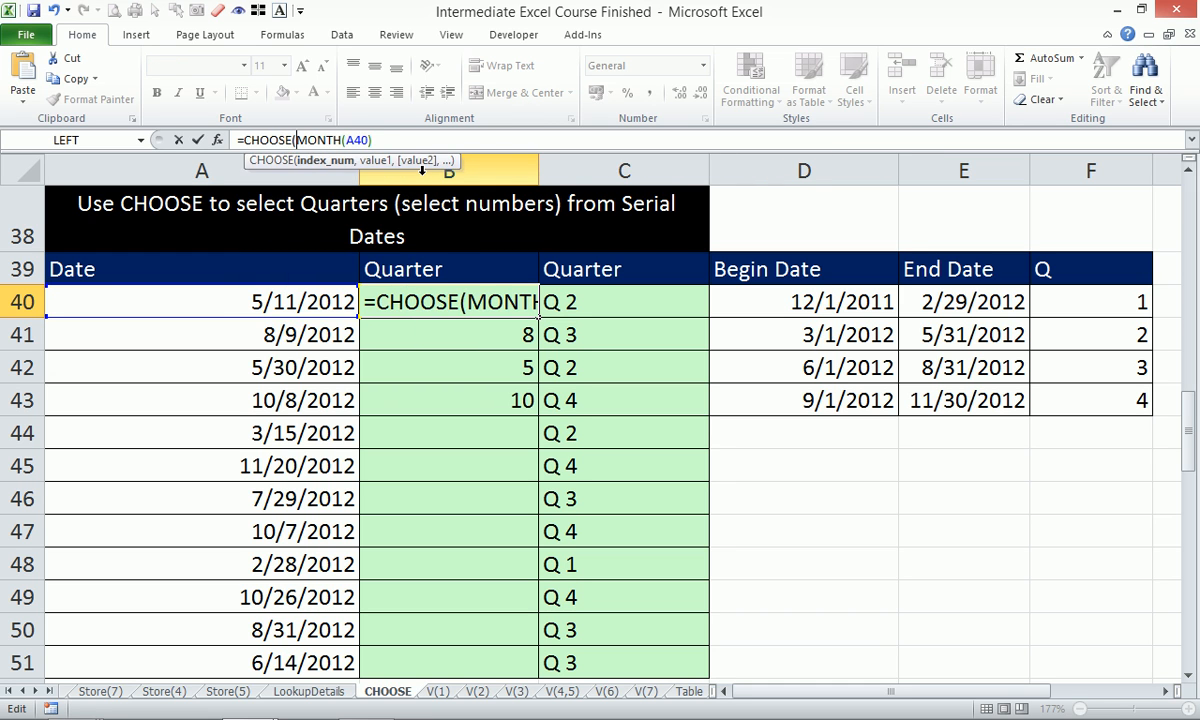
Add the quarter labels "Q1","Q1","Q2" as CHOOSE arguments after MONTH(A40).
click(380, 139)
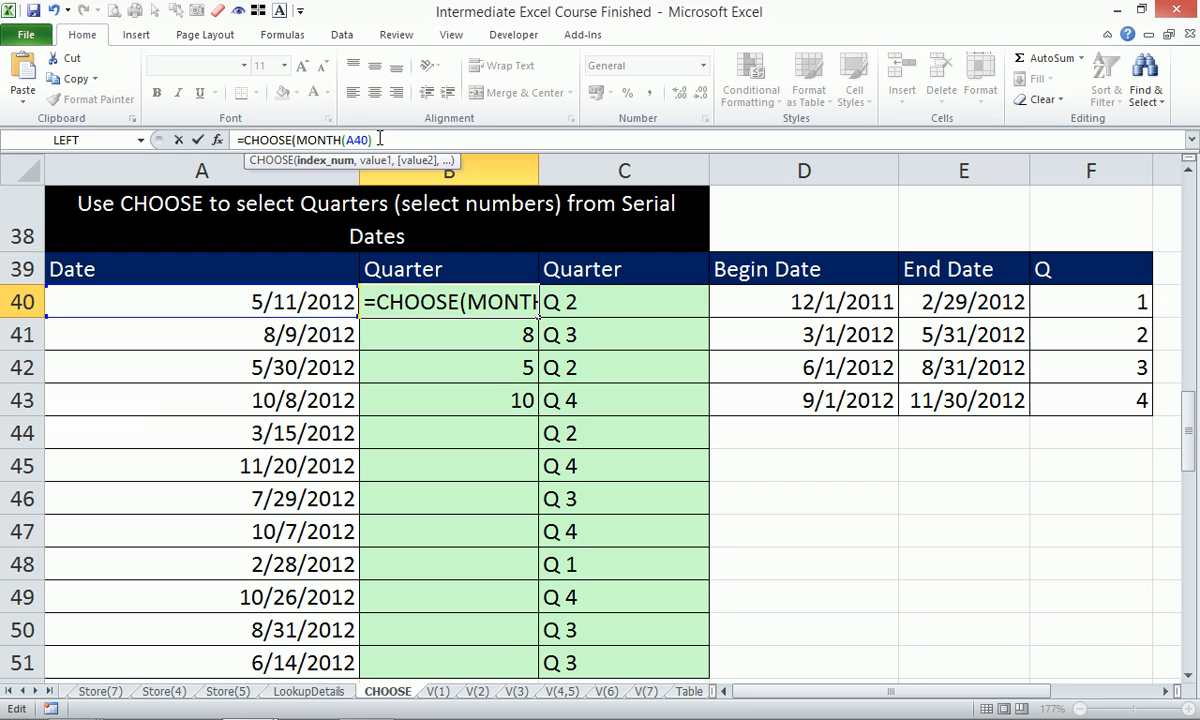
text(,)
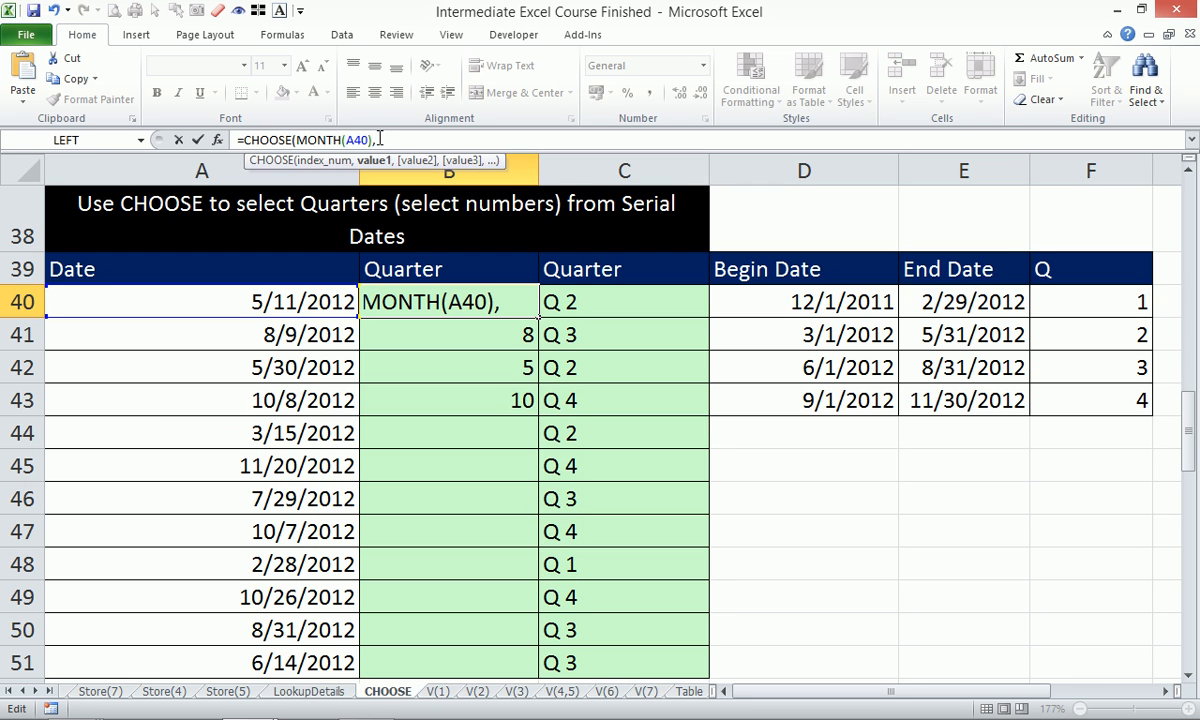
text("Q1",)
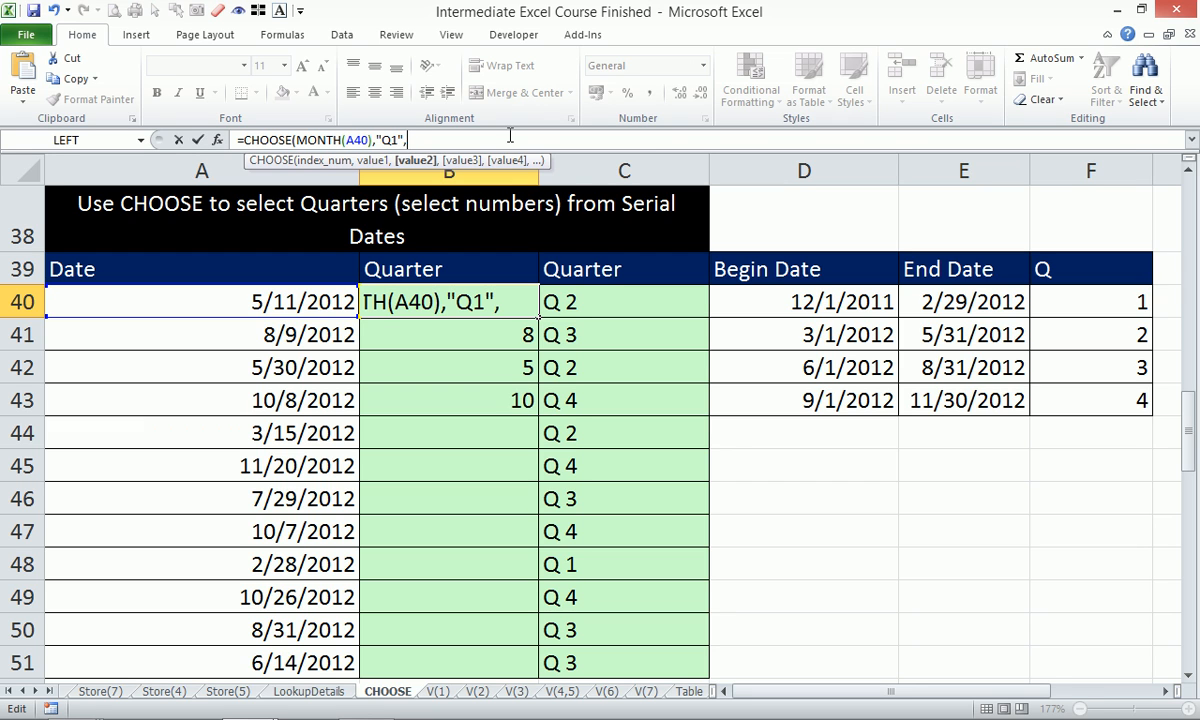
text("Q1",)
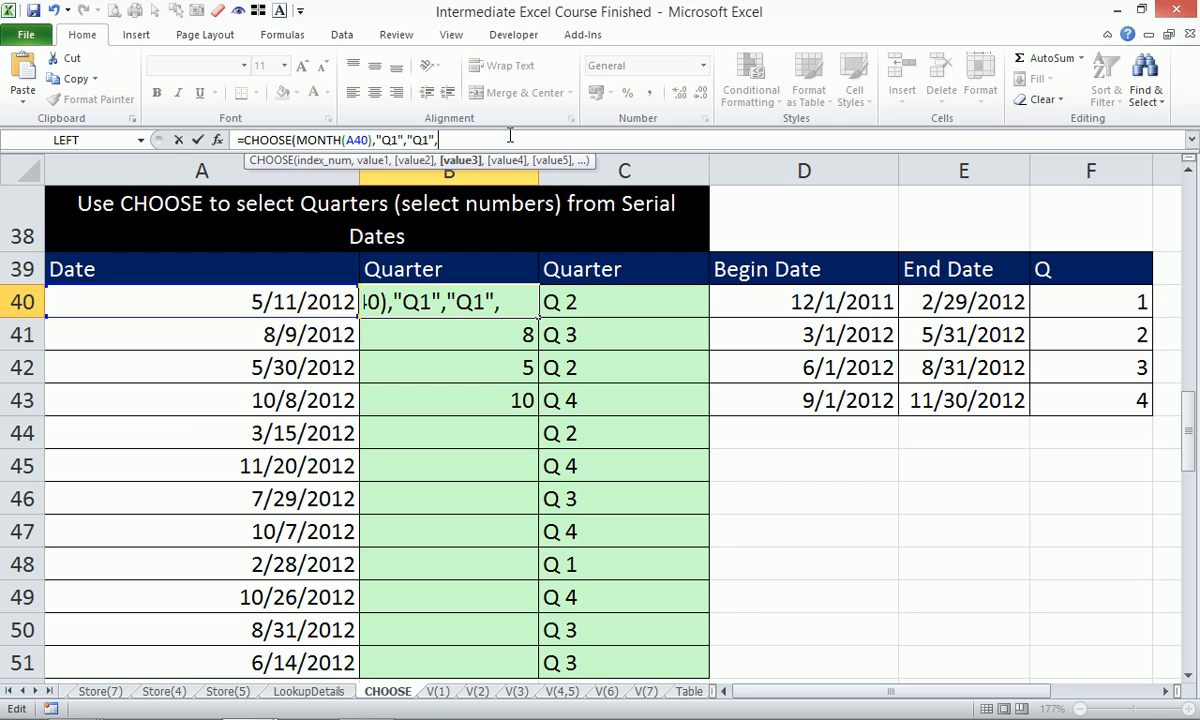
text(Q)
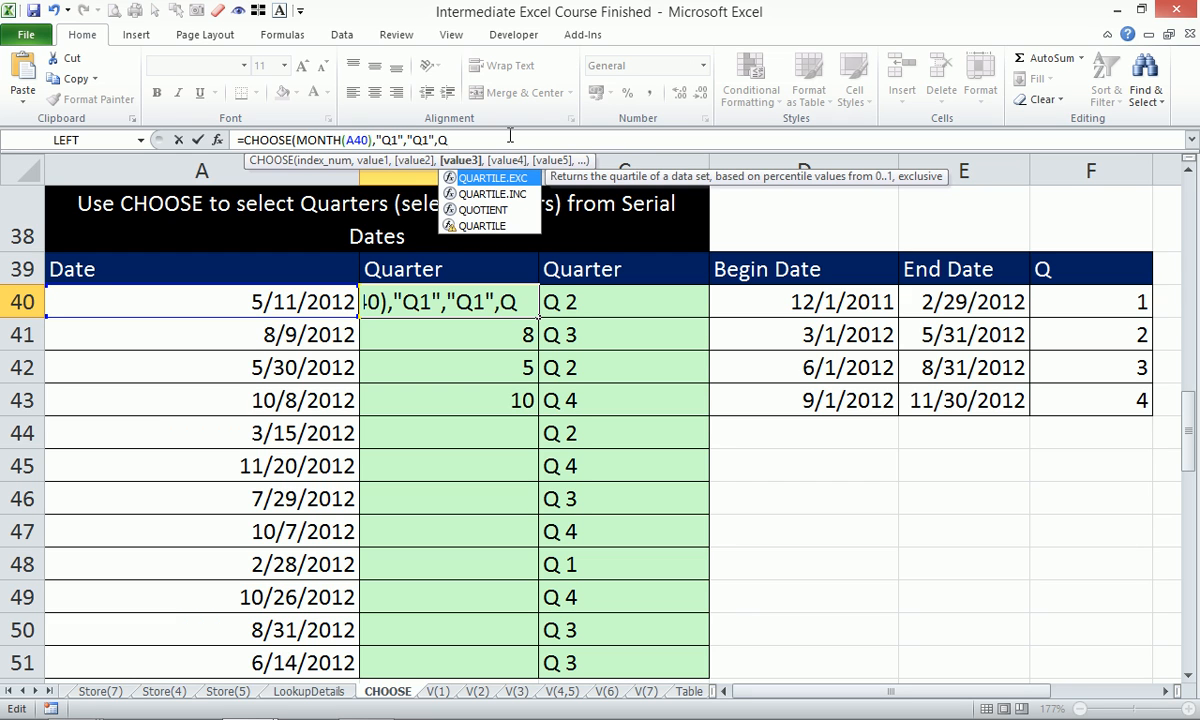
key(BackSpace)
text("Q2")
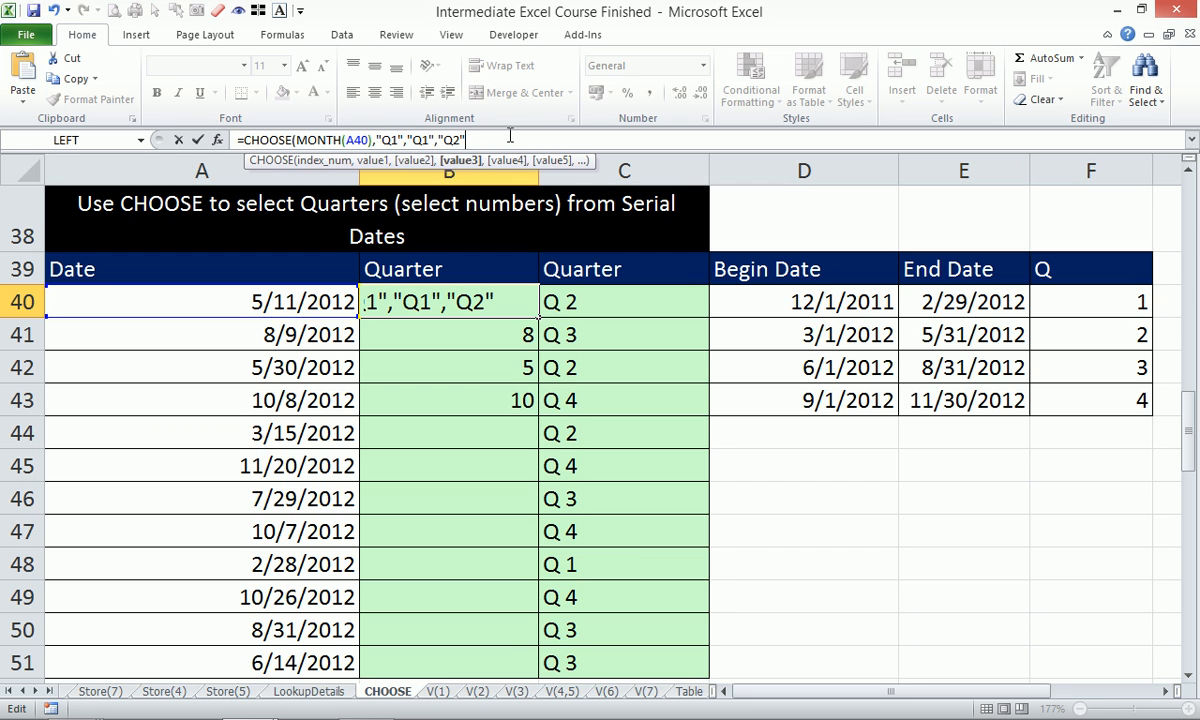
drag(435, 142, 480, 142)
key(ctrl+c)
Extend the CHOOSE argument list with another Q2 entry and the Q3 labels.
click(500, 141)
key(ctrl+v)
key(ctrl+v)
text(,)
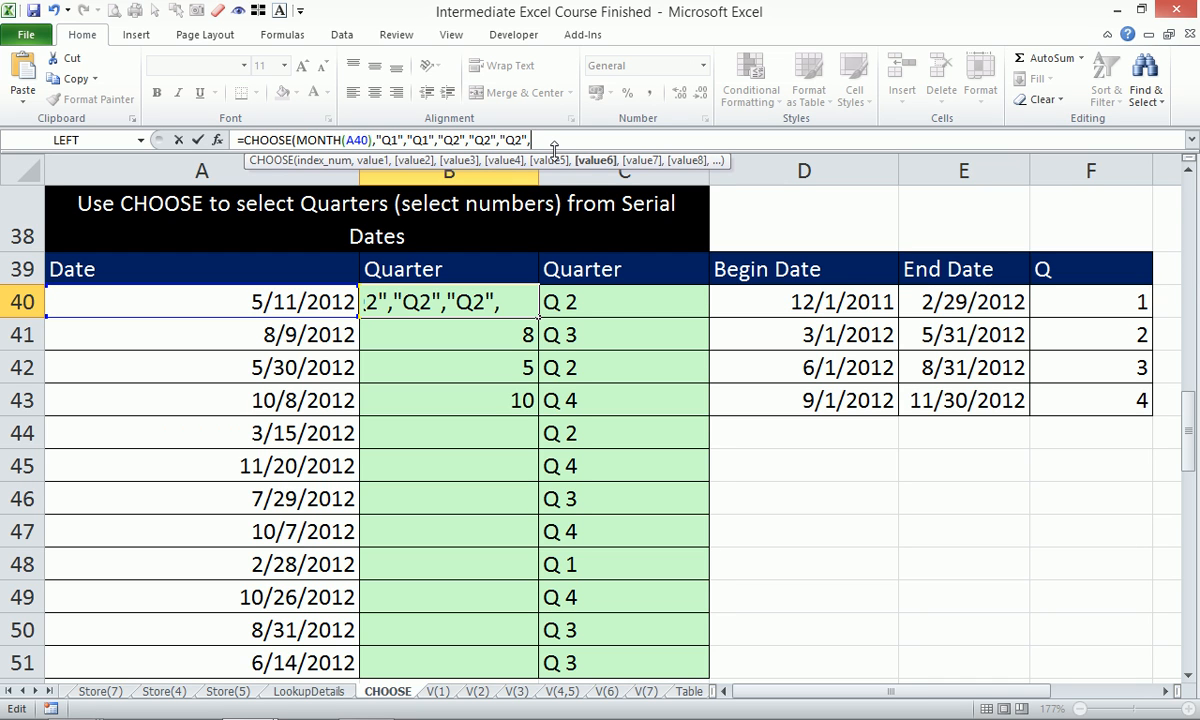
text("Q2")
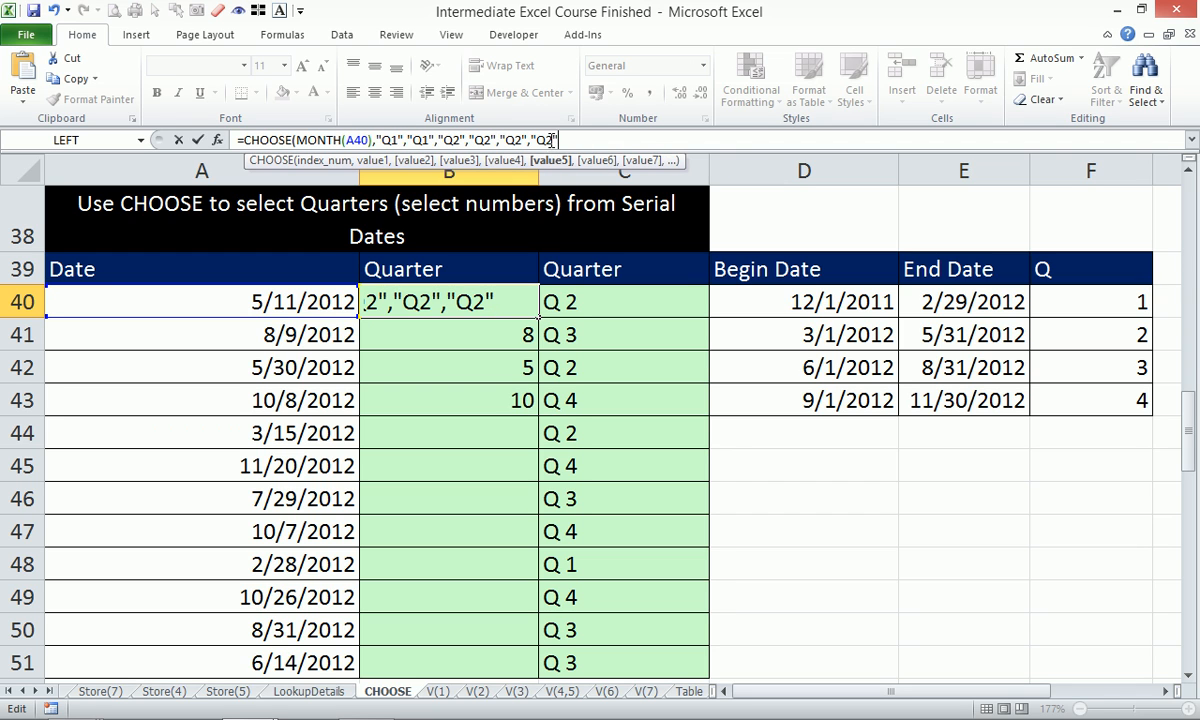
key(BackSpace)
key(BackSpace)
text(3")
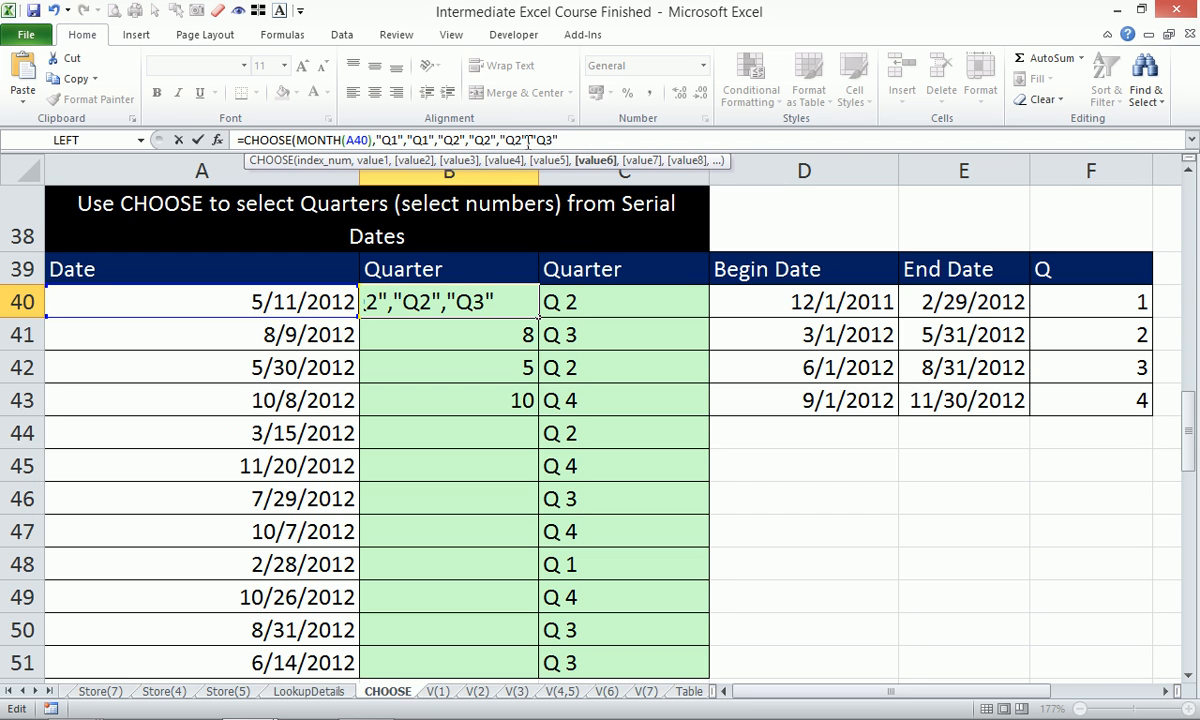
drag(528, 140, 591, 135)
key(ctrl+c)
key(End)
key(ctrl+v)
key(ctrl+v)
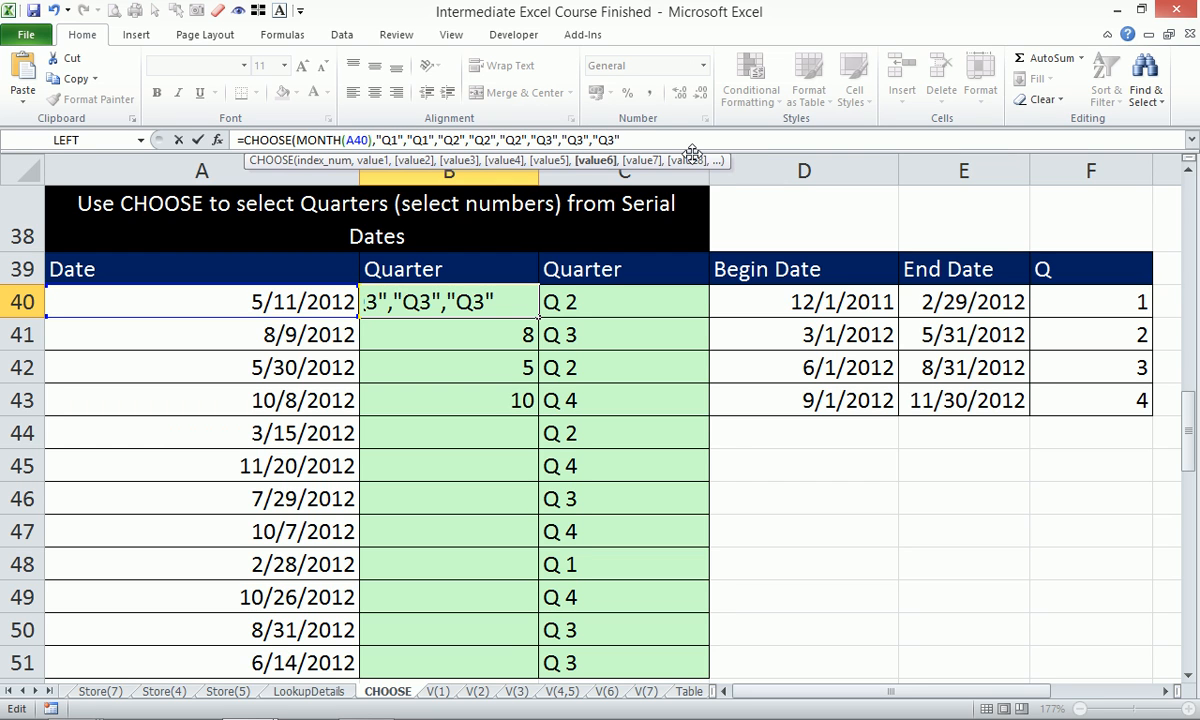
Add the last Q3, the Q4 labels and a closing "Q1", then enter the formula, returning Q2.
text(,)
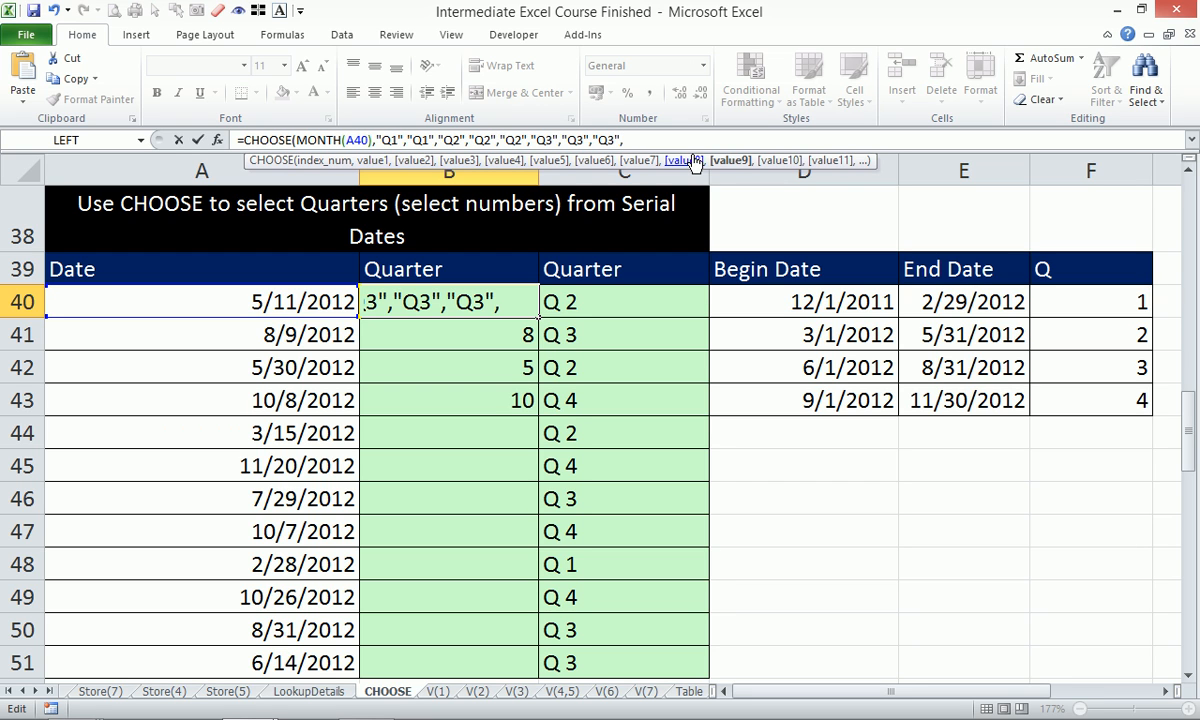
text("Q3")
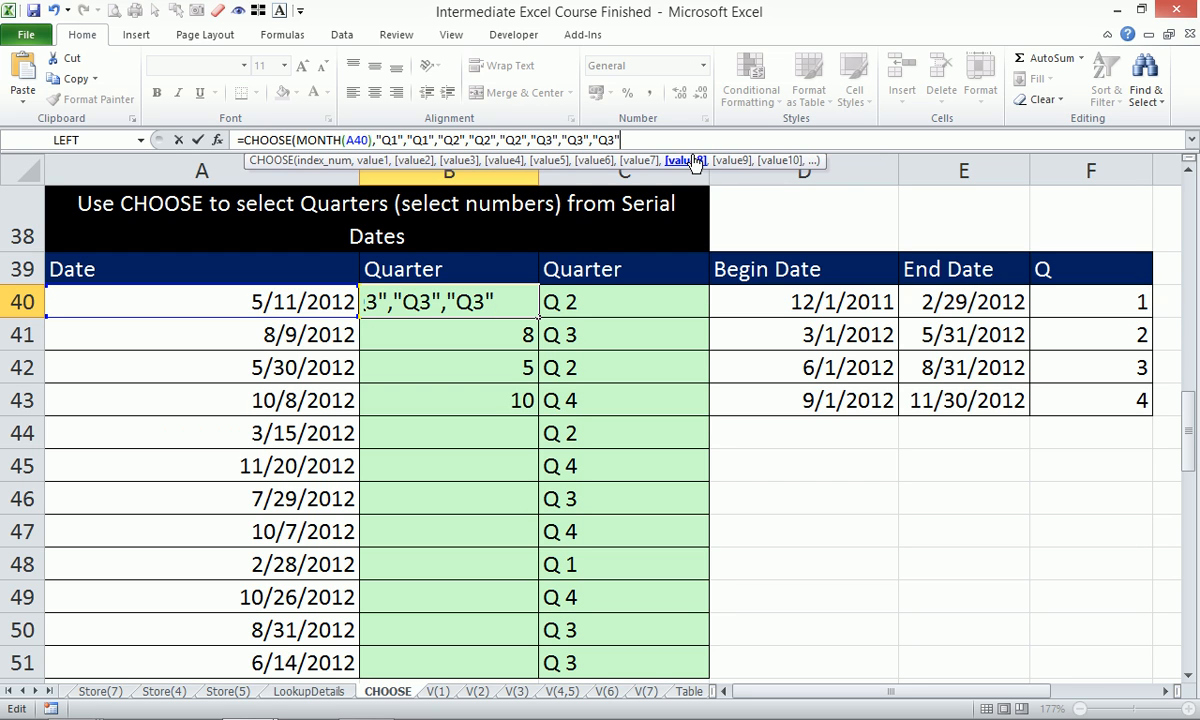
text(,"Q4")
drag(620, 139, 688, 139)
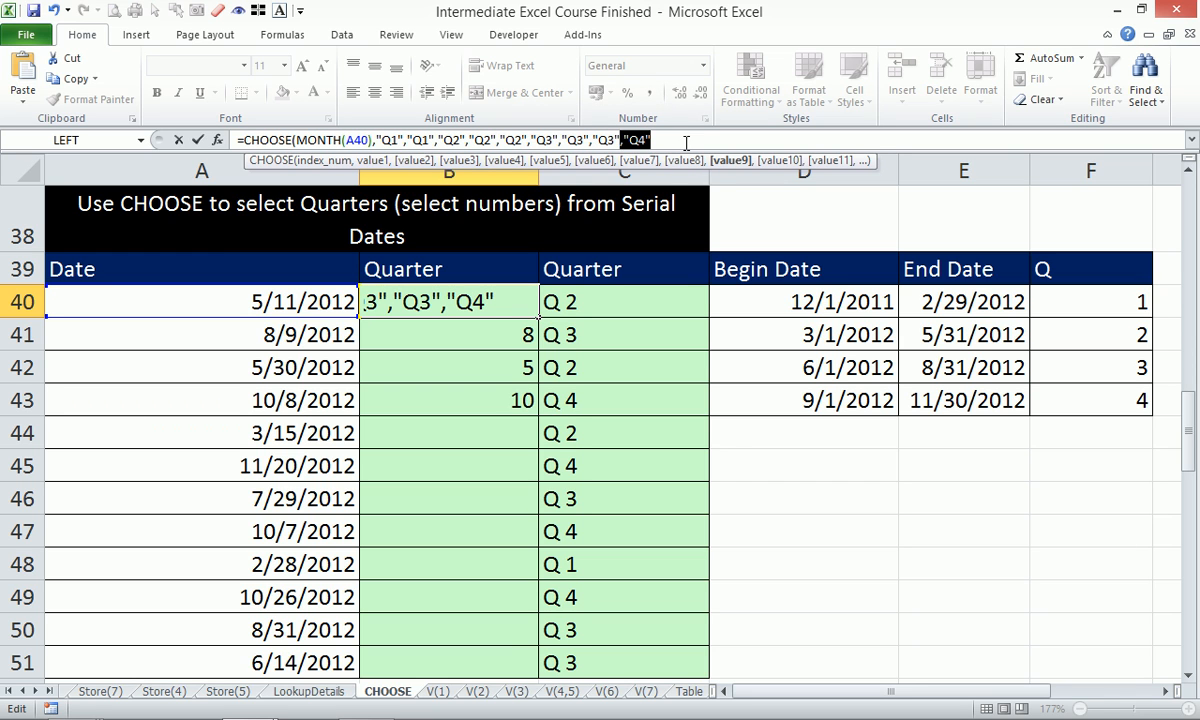
click(695, 139)
key(ctrl+v)
key(ctrl+v)
text(,)
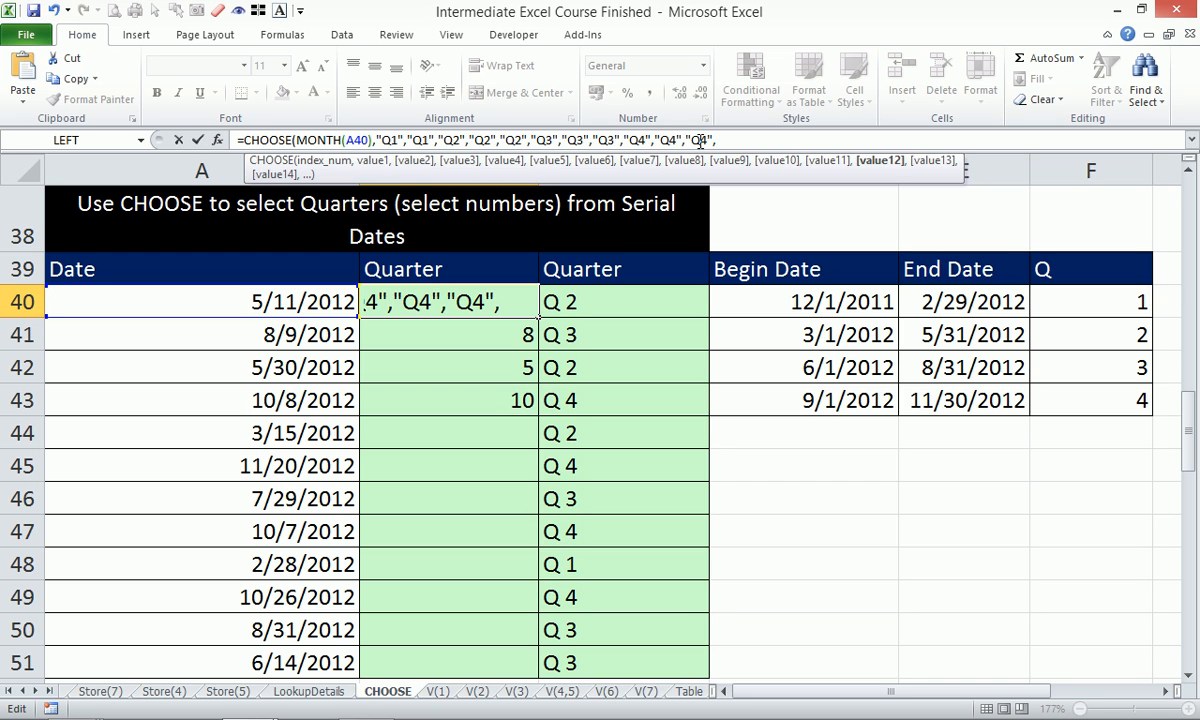
text("Q1"))
key(ctrl+Return)
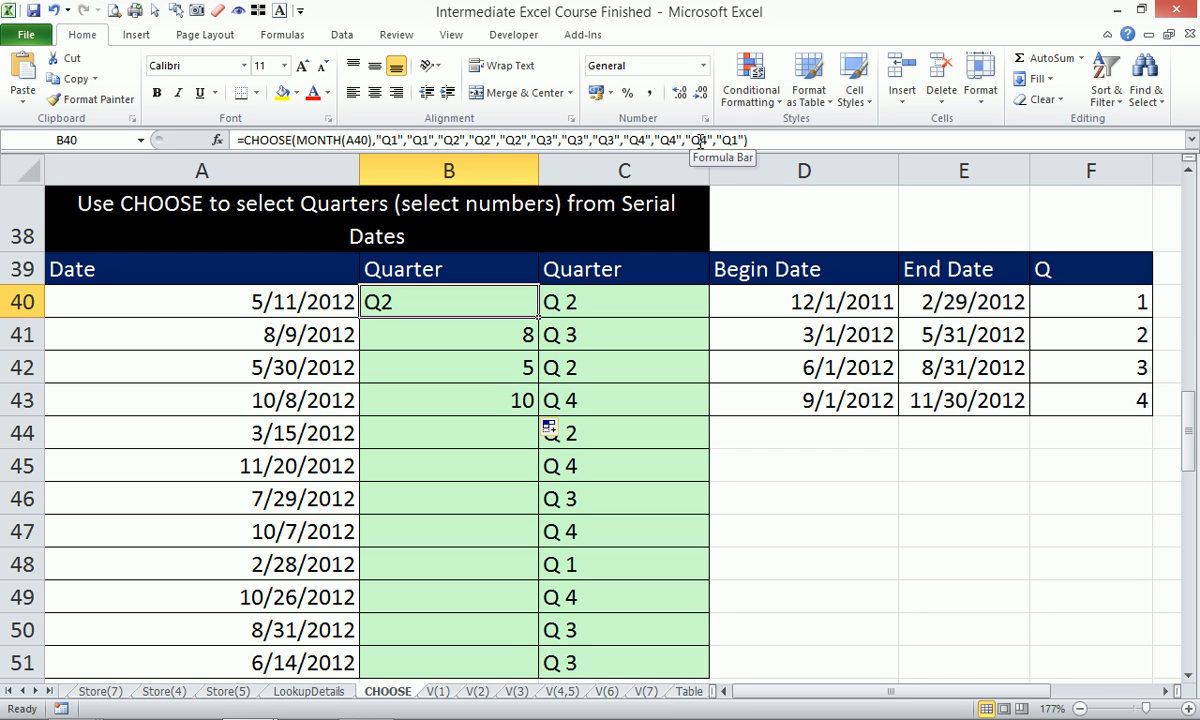
Fill B40's CHOOSE quarter formula down to B51, giving Q2, Q3, Q2, Q4 and so on.
drag(538, 317, 541, 663)
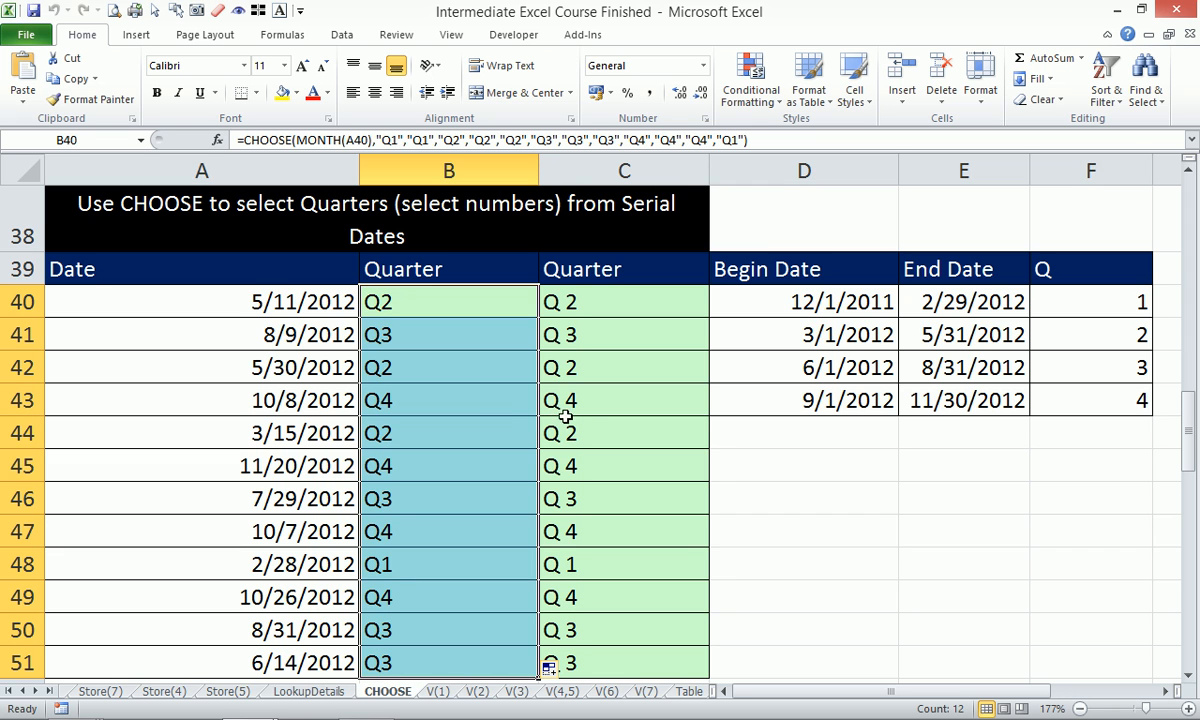
Scroll down to Lookup Formula Example 1 and select its empty Answer cell D56.
scroll(573, 404, down, 1)
scroll(573, 404, down, 3)
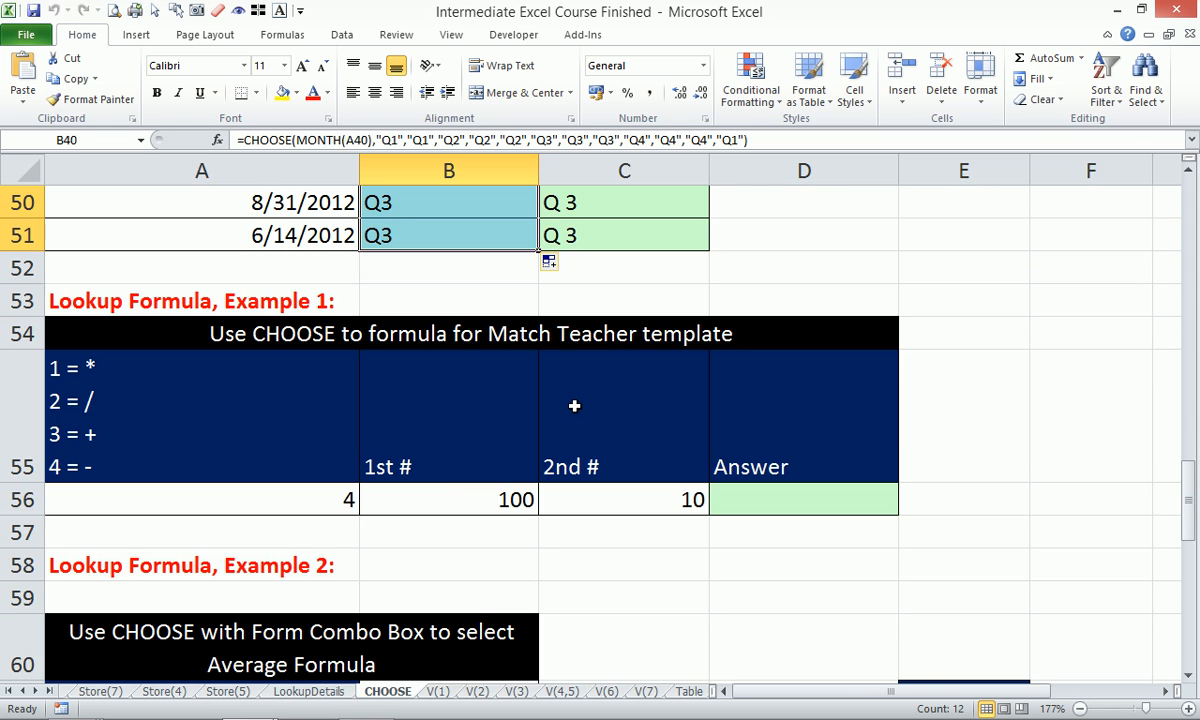
scroll(574, 405, down, 1)
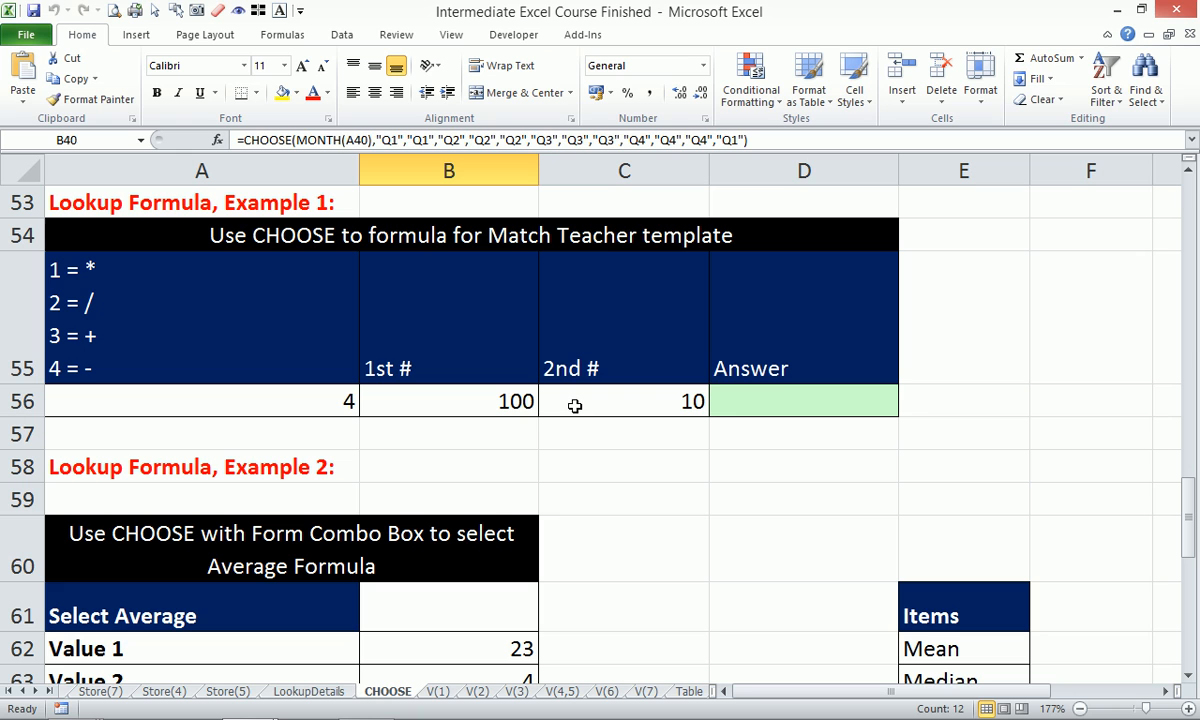
click(775, 395)
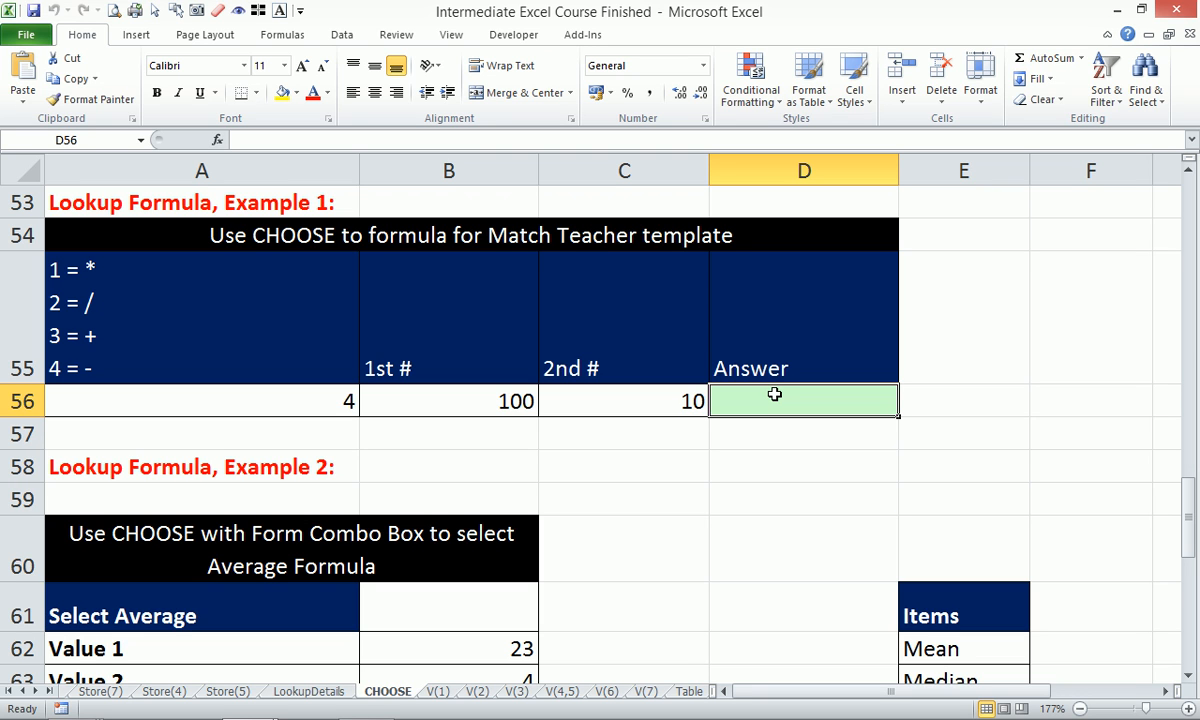
Start D56's formula as =CHOOSE(A56,B56*C56,B56/C56, with the multiply and divide options.
text(=cho)
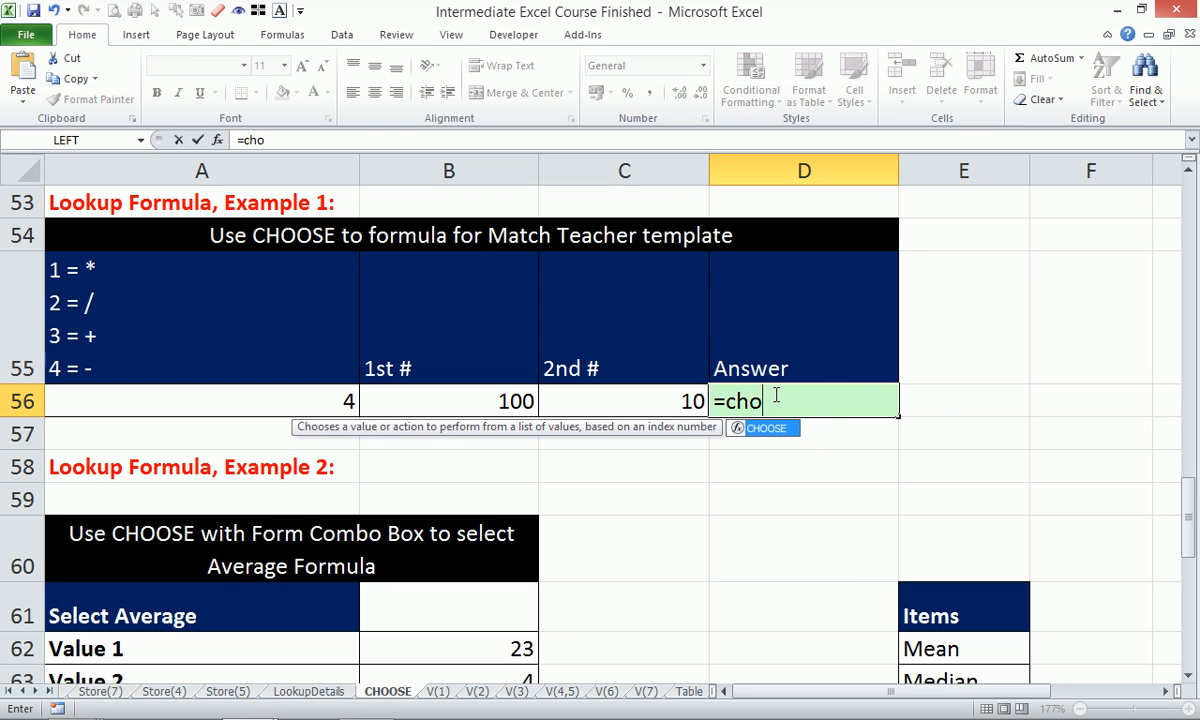
key(Tab)
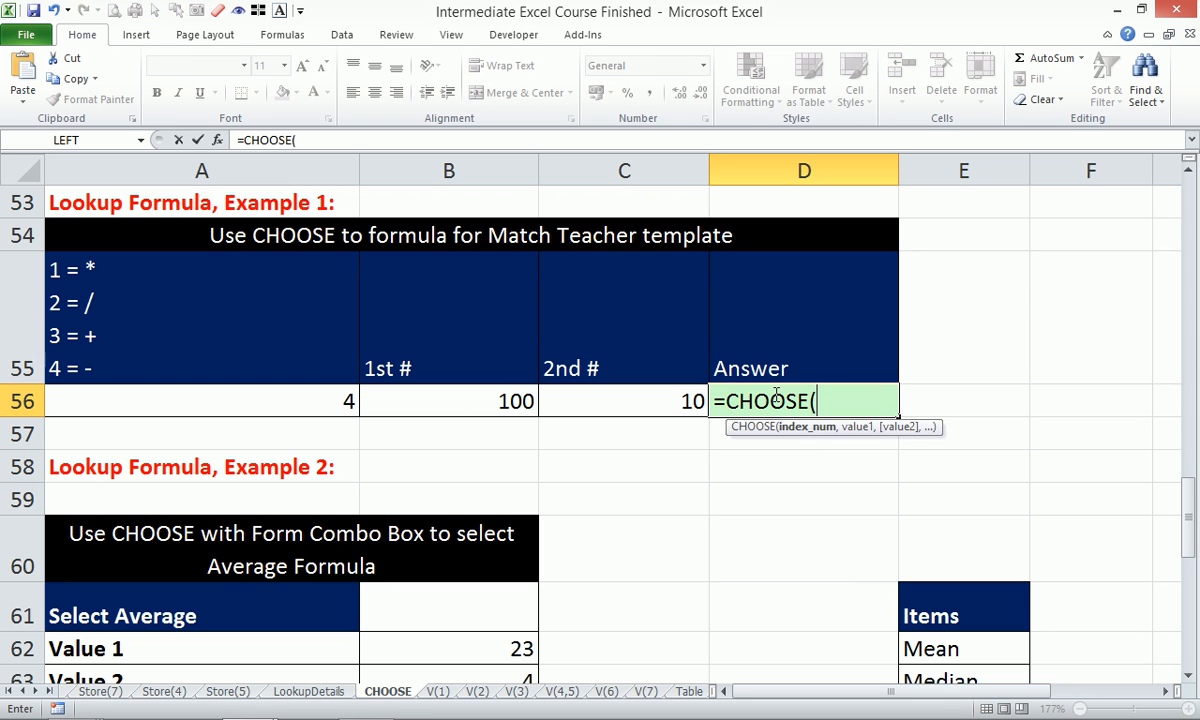
click(315, 399)
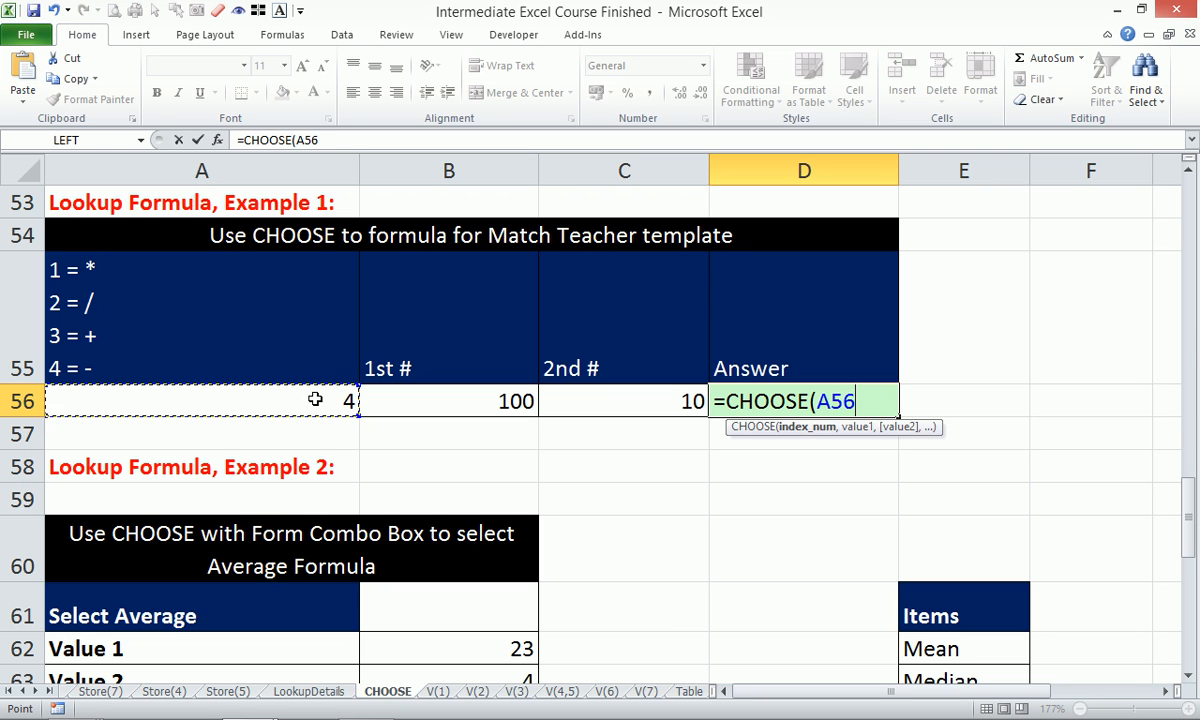
text(,)
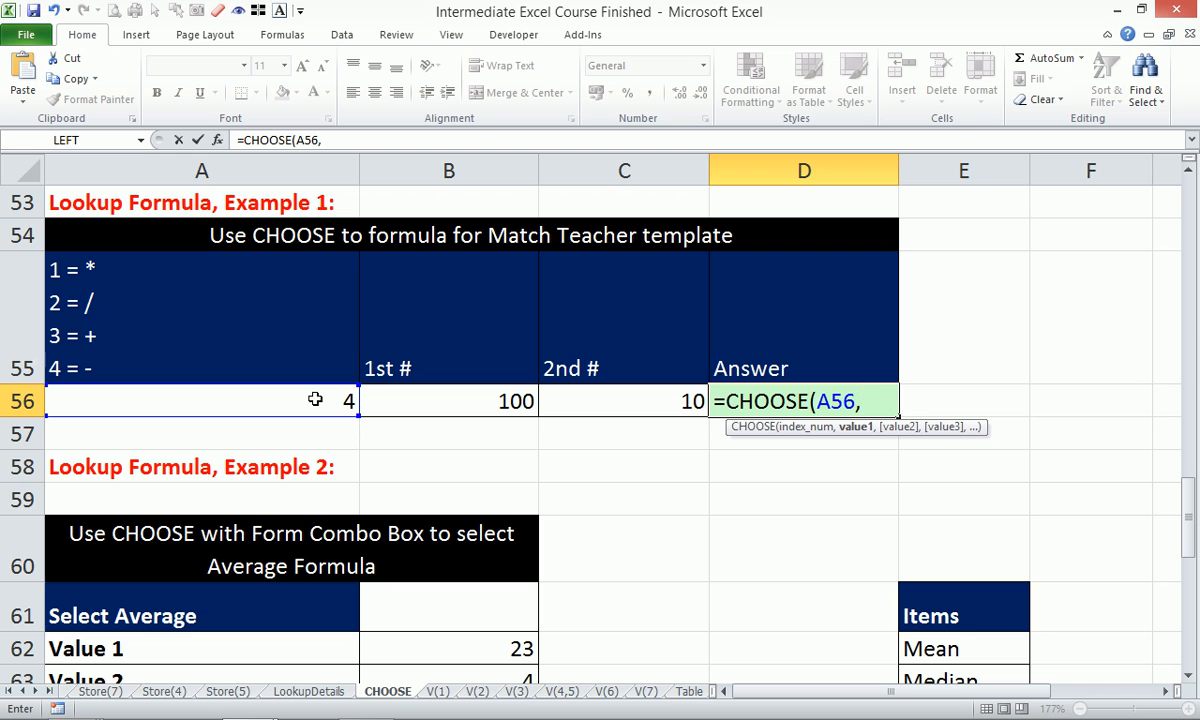
click(409, 403)
text(*)
click(605, 403)
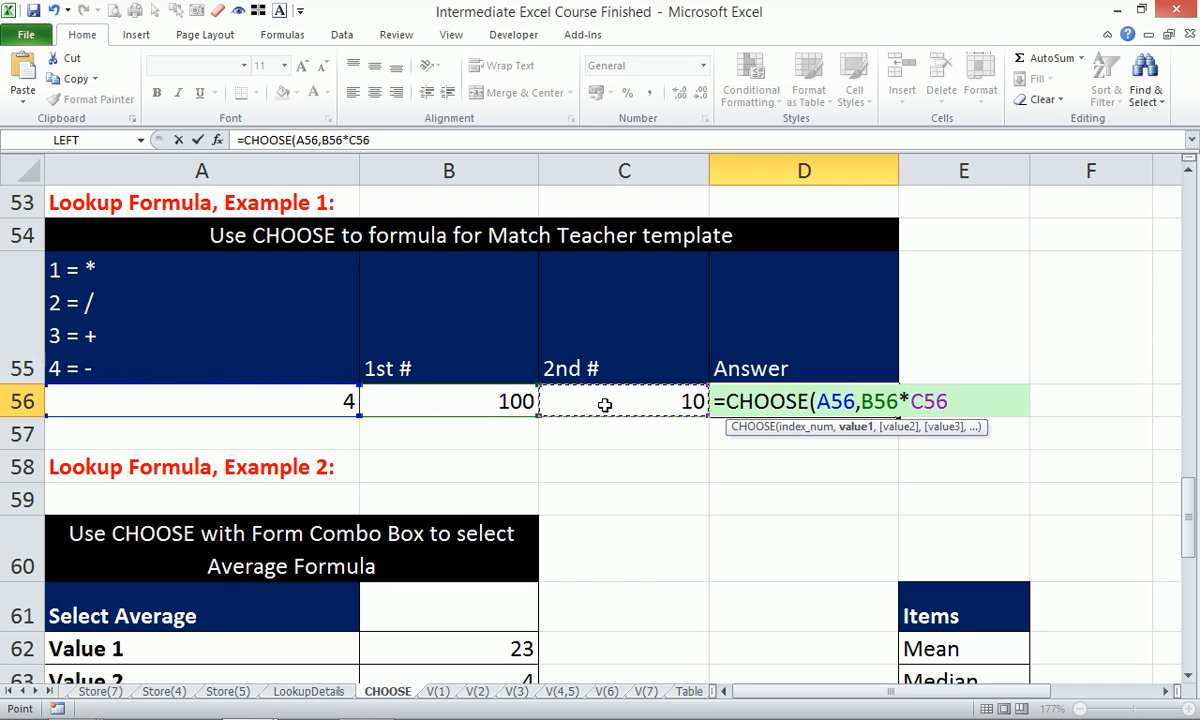
text(,)
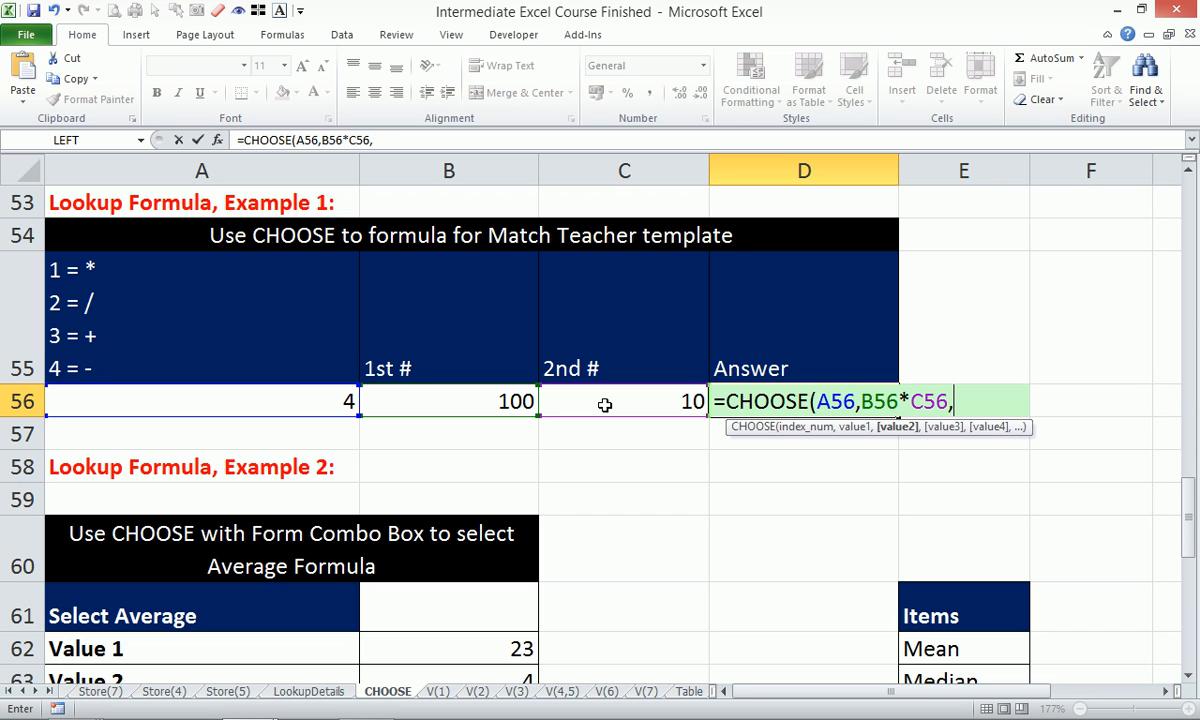
click(450, 399)
text(/)
click(593, 396)
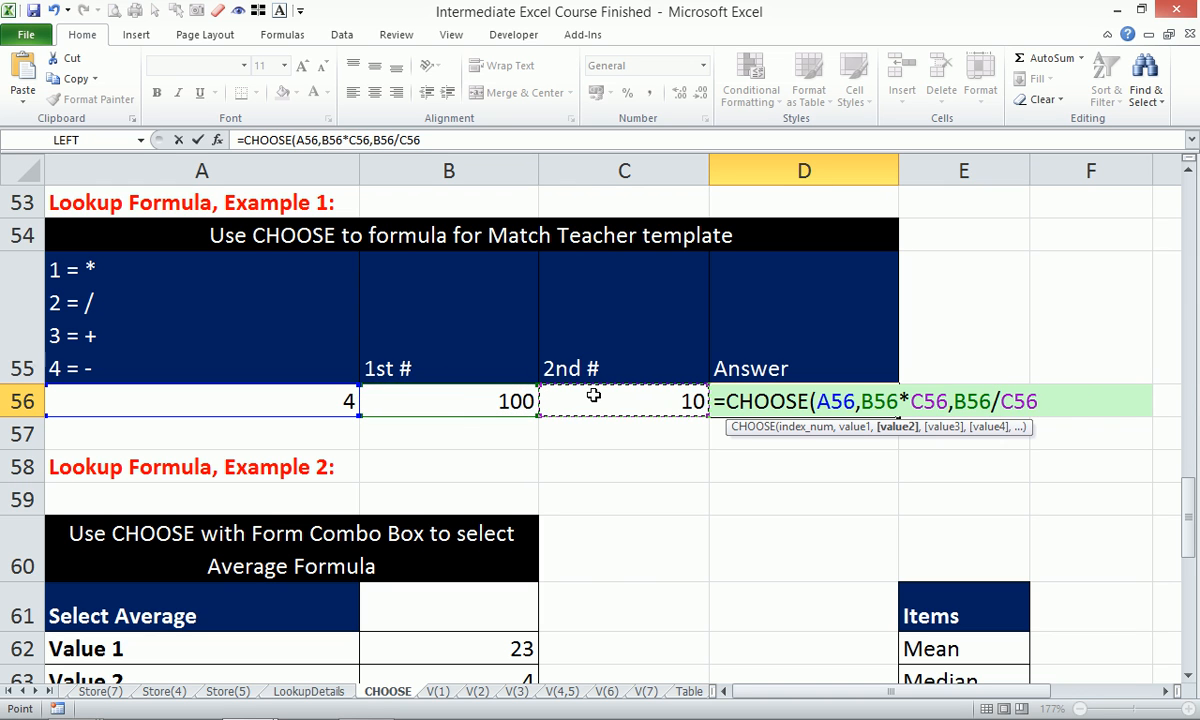
text(,)
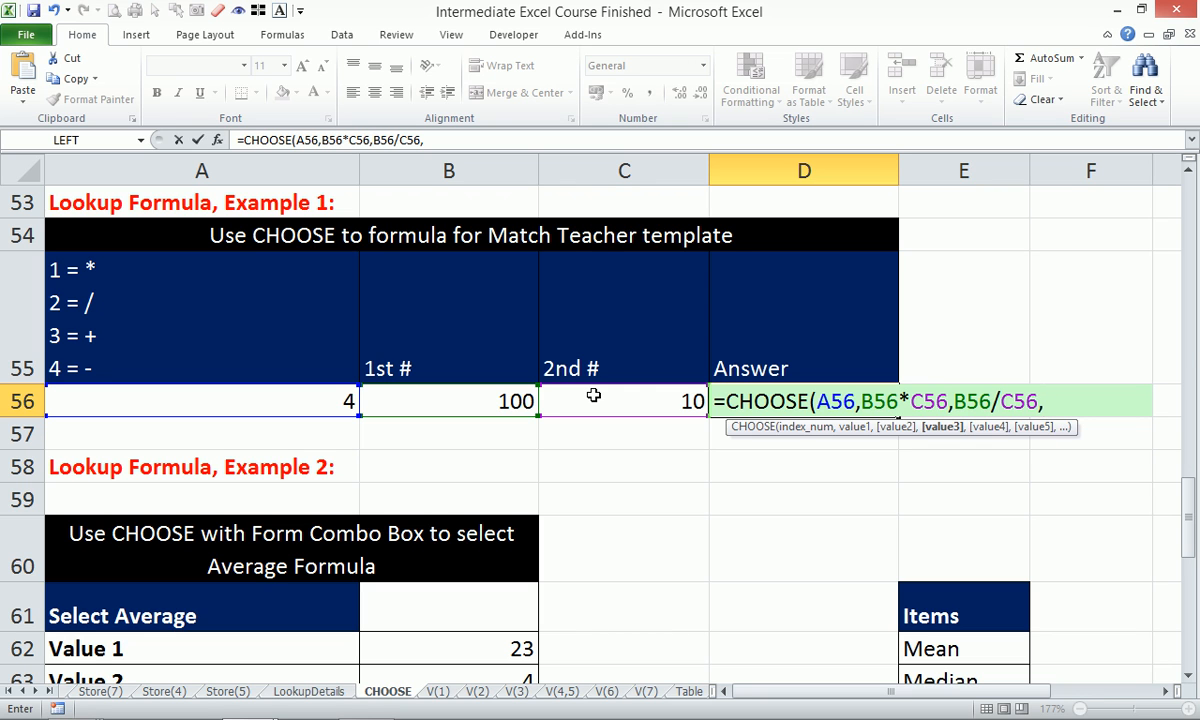
Add the B56+C56 and B56-C56 options and enter the formula, returning 90.
click(510, 396)
text(+)
click(579, 400)
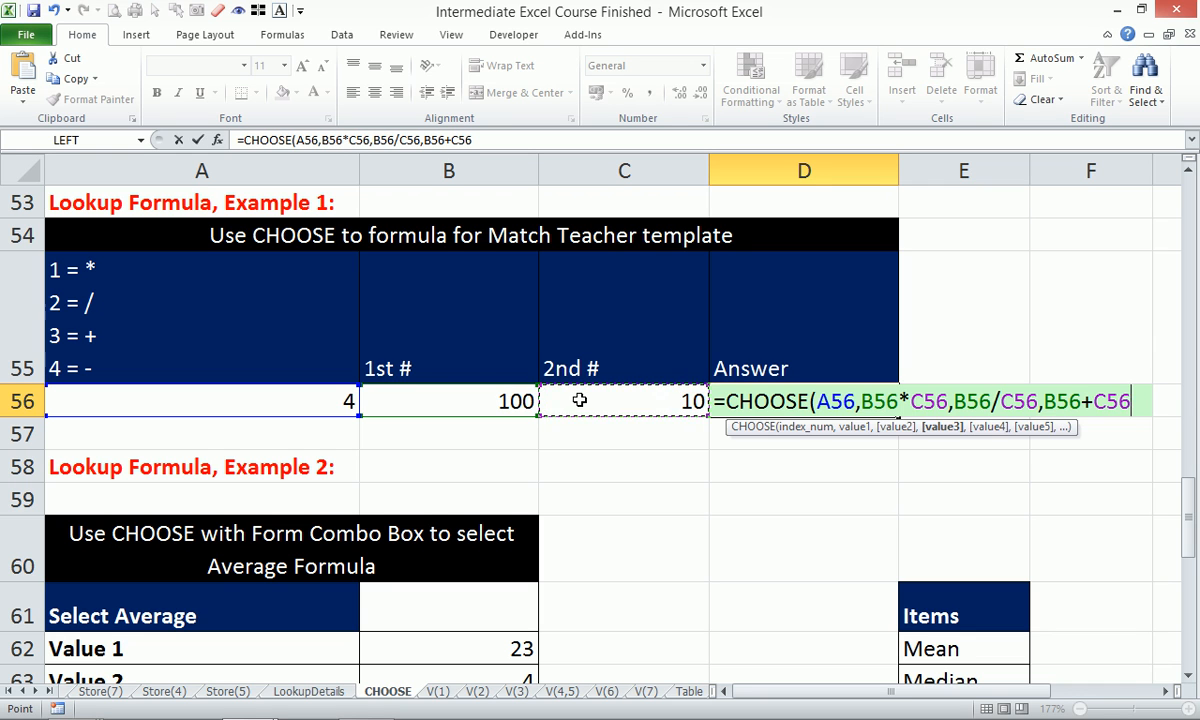
text(,)
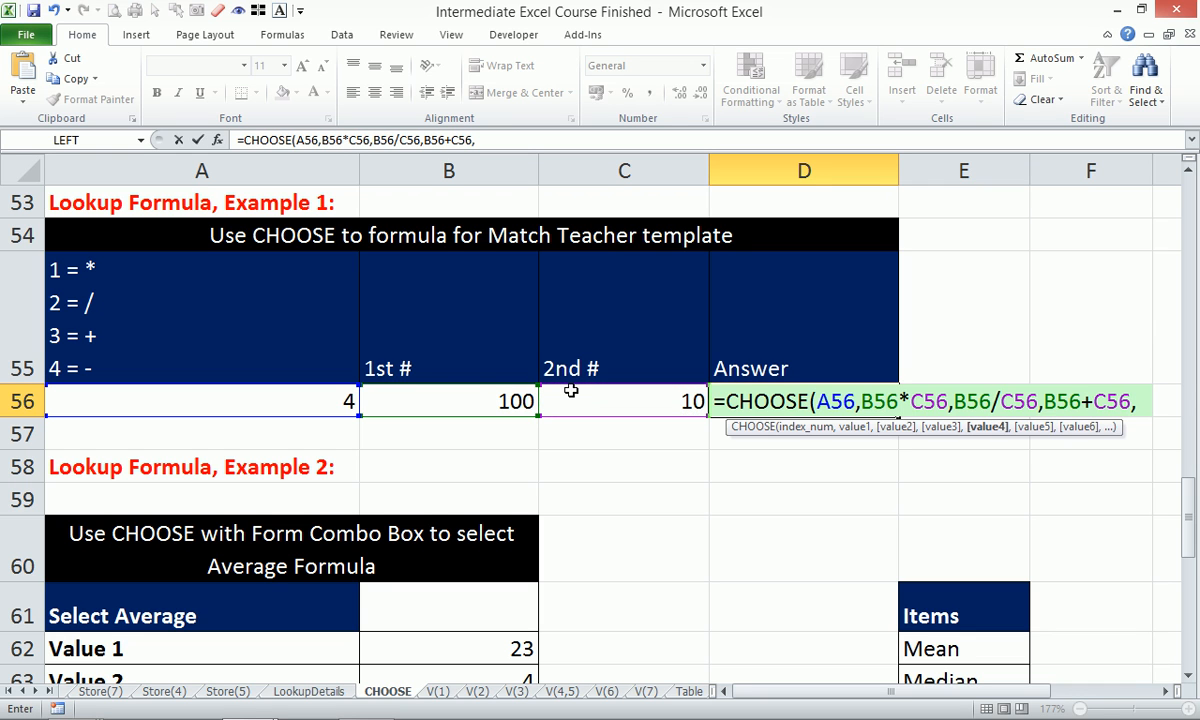
click(479, 404)
text(-)
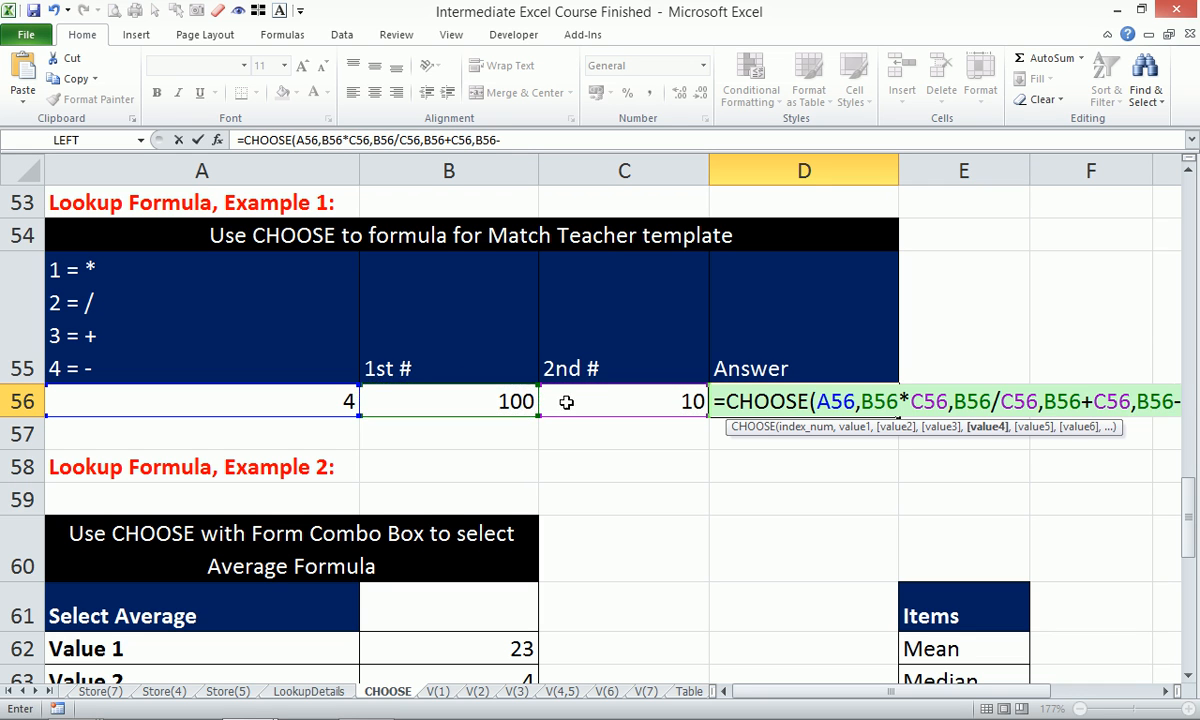
click(622, 404)
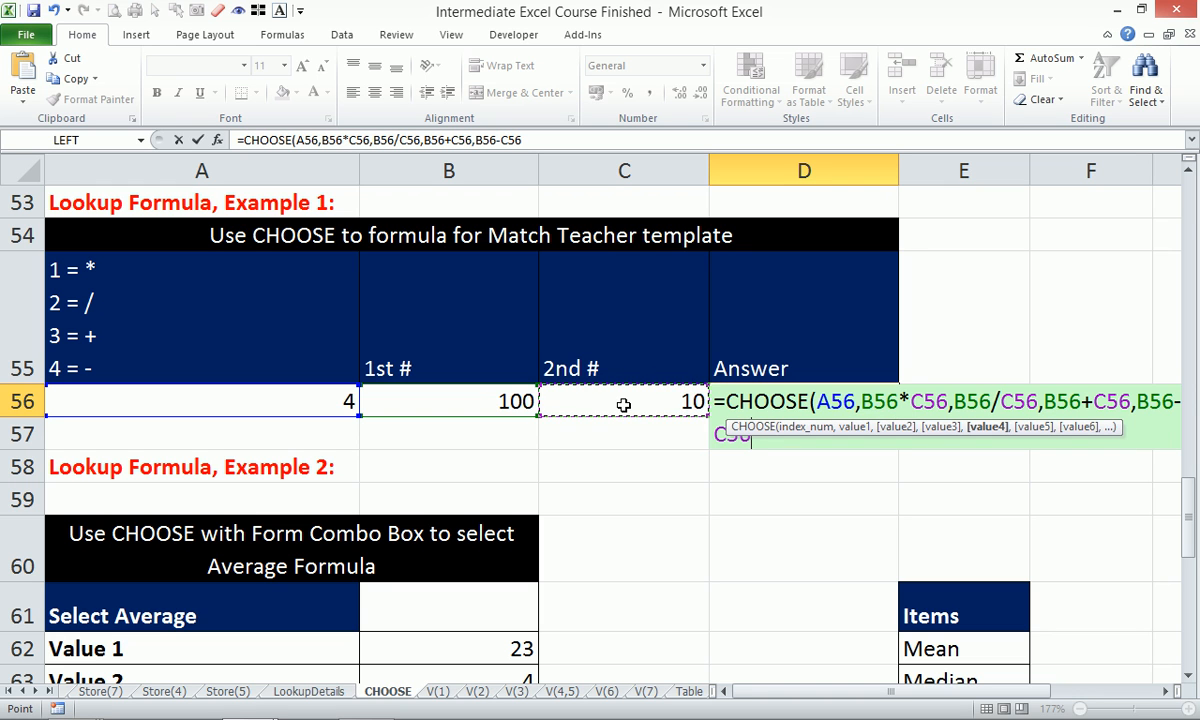
text())
key(Return)
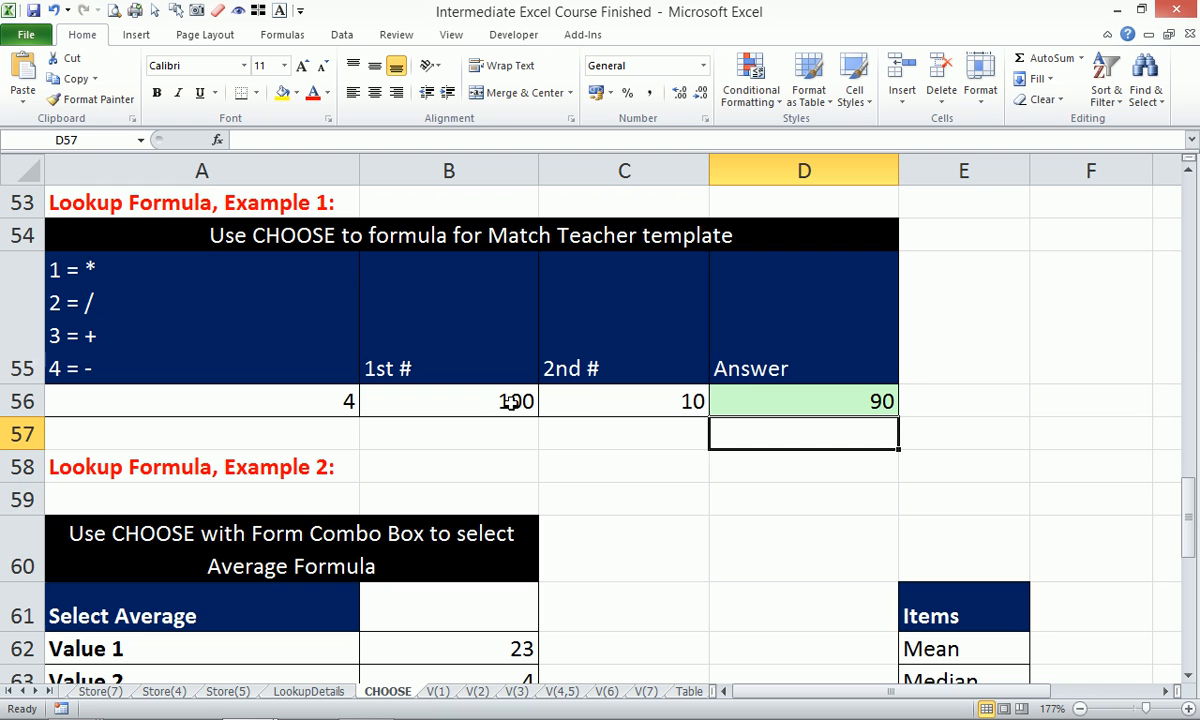
Change the operation code in A56 to 2 so the Answer shows 10.
click(322, 404)
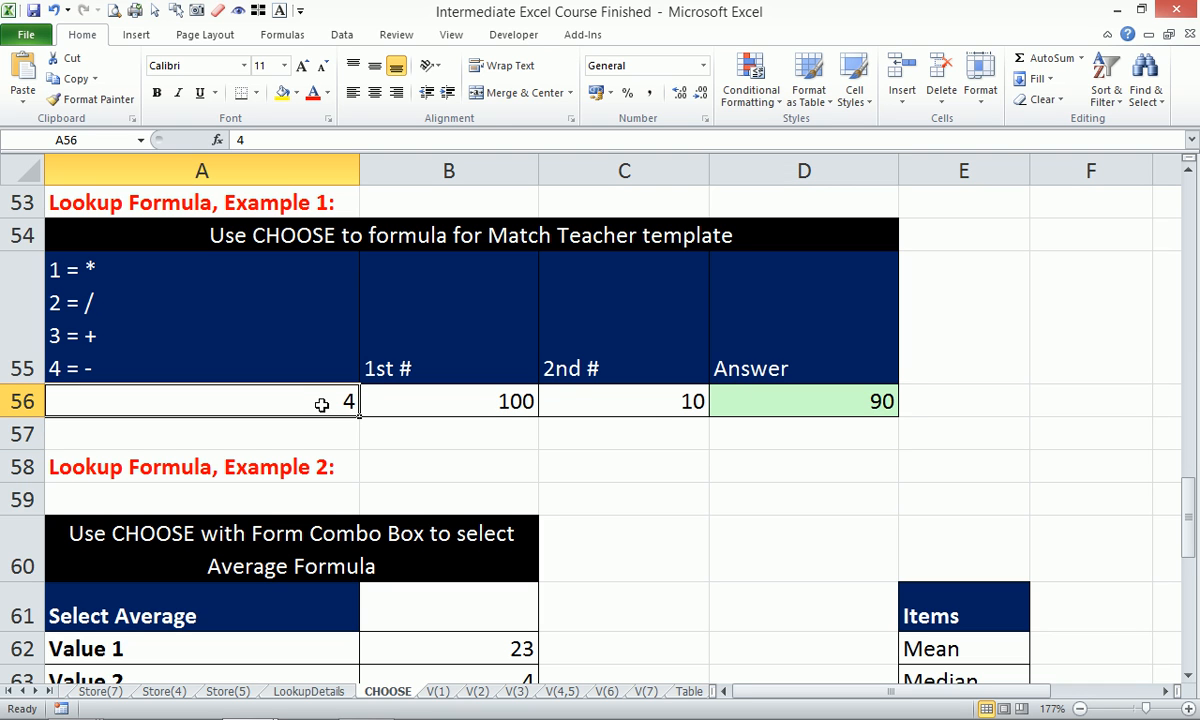
text(2)
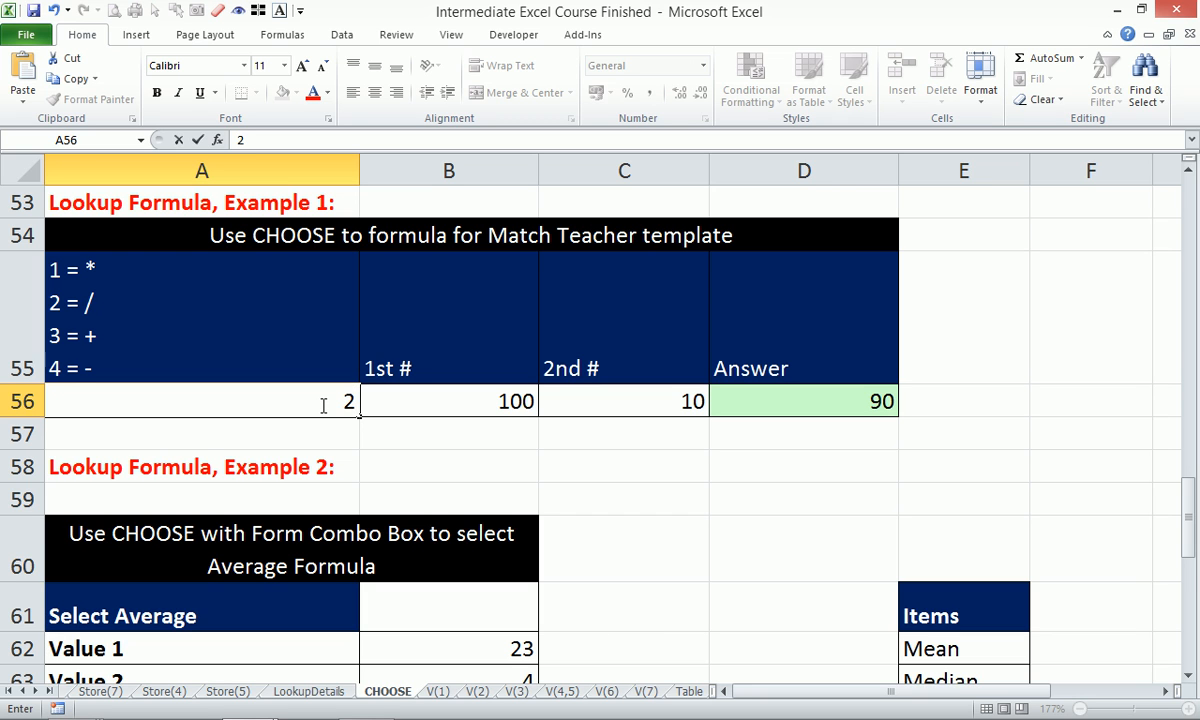
key(Return)
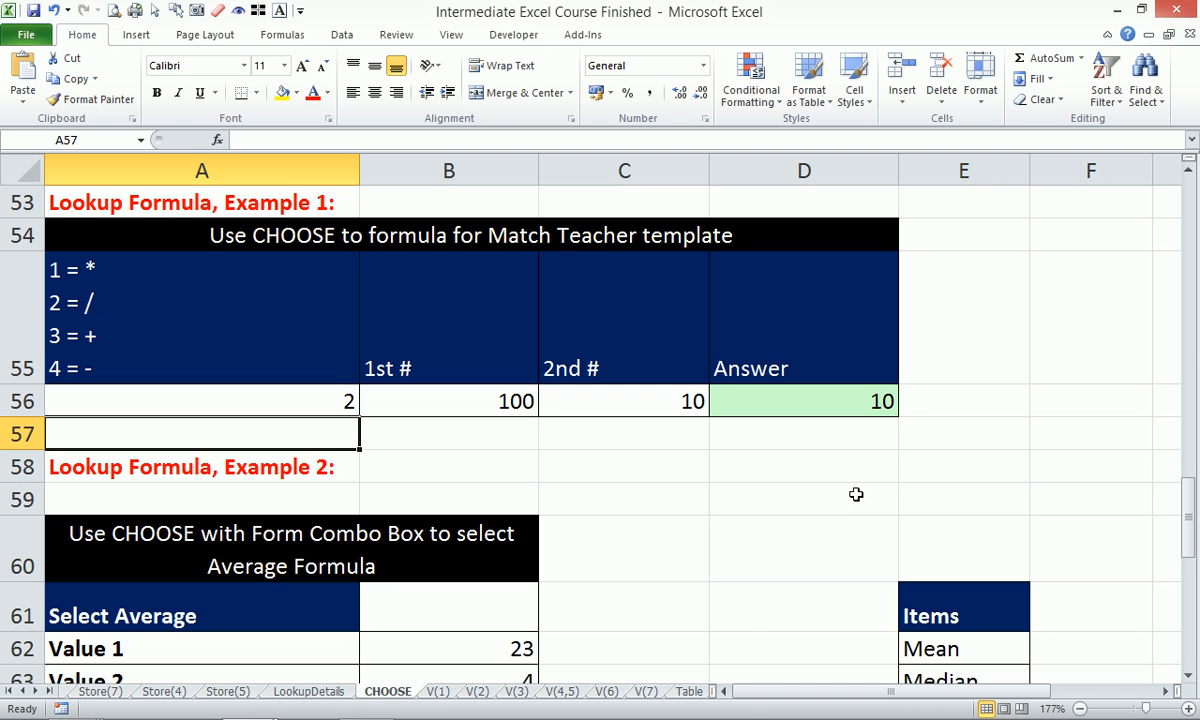
Open the workbook's File Info page.
mouse_move(720, 712)
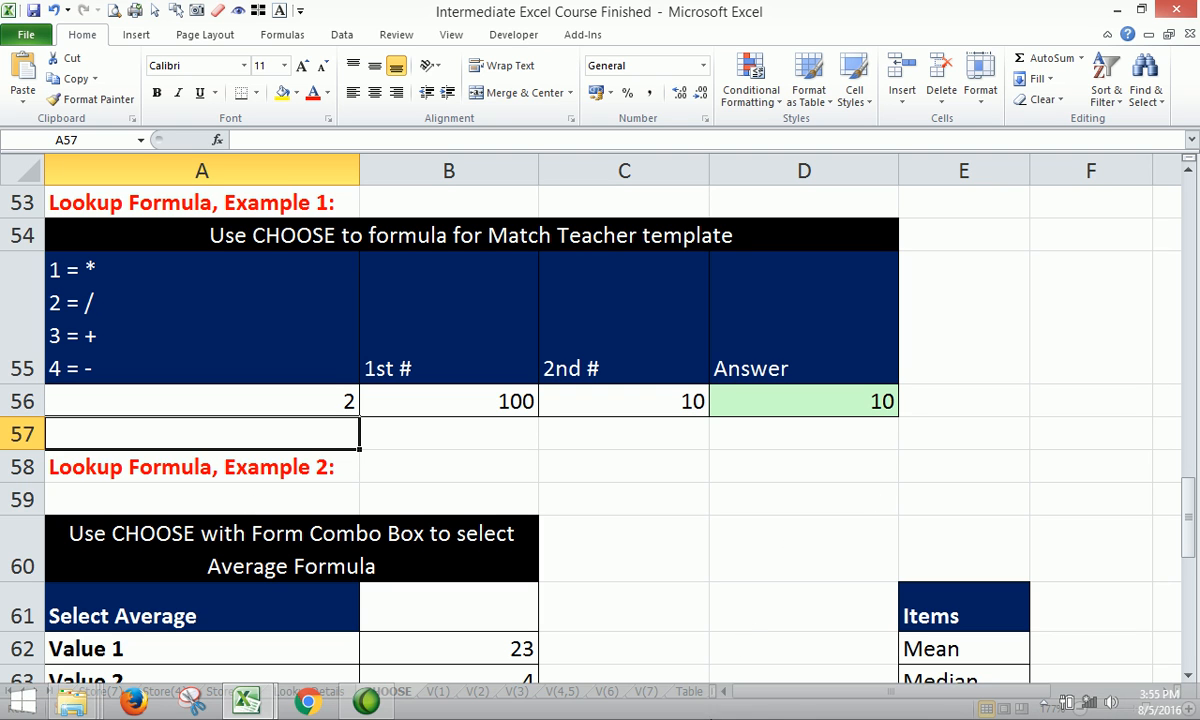
click(1038, 705)
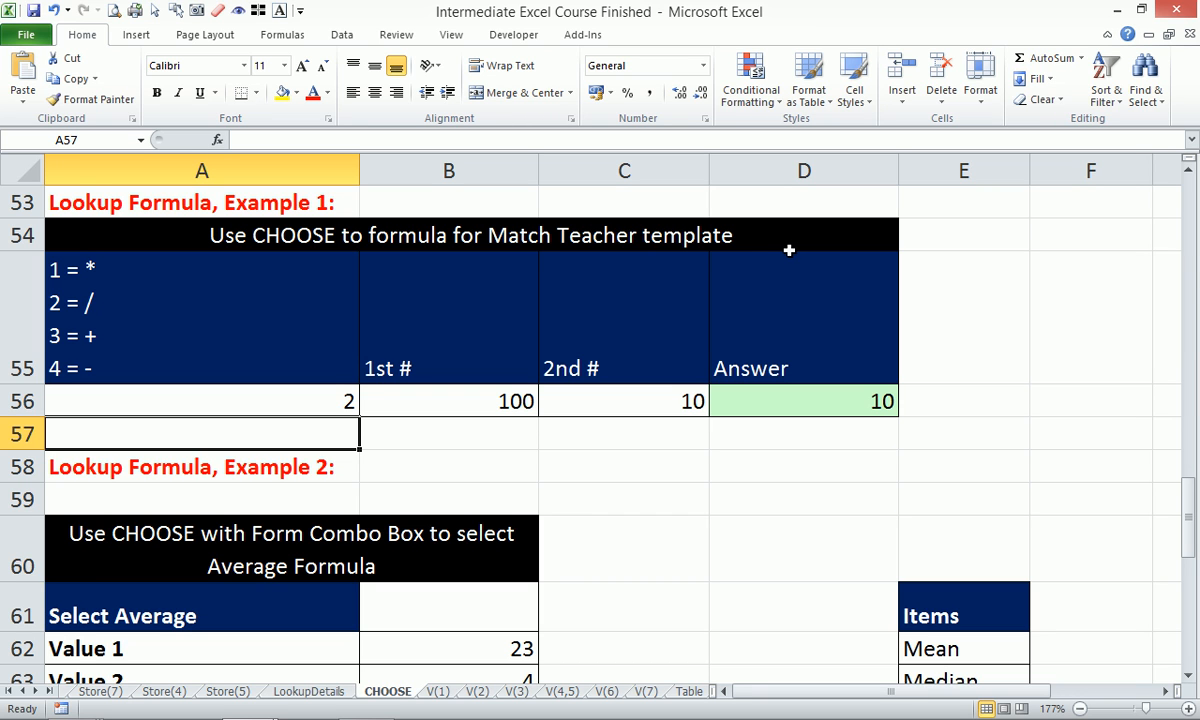
click(31, 36)
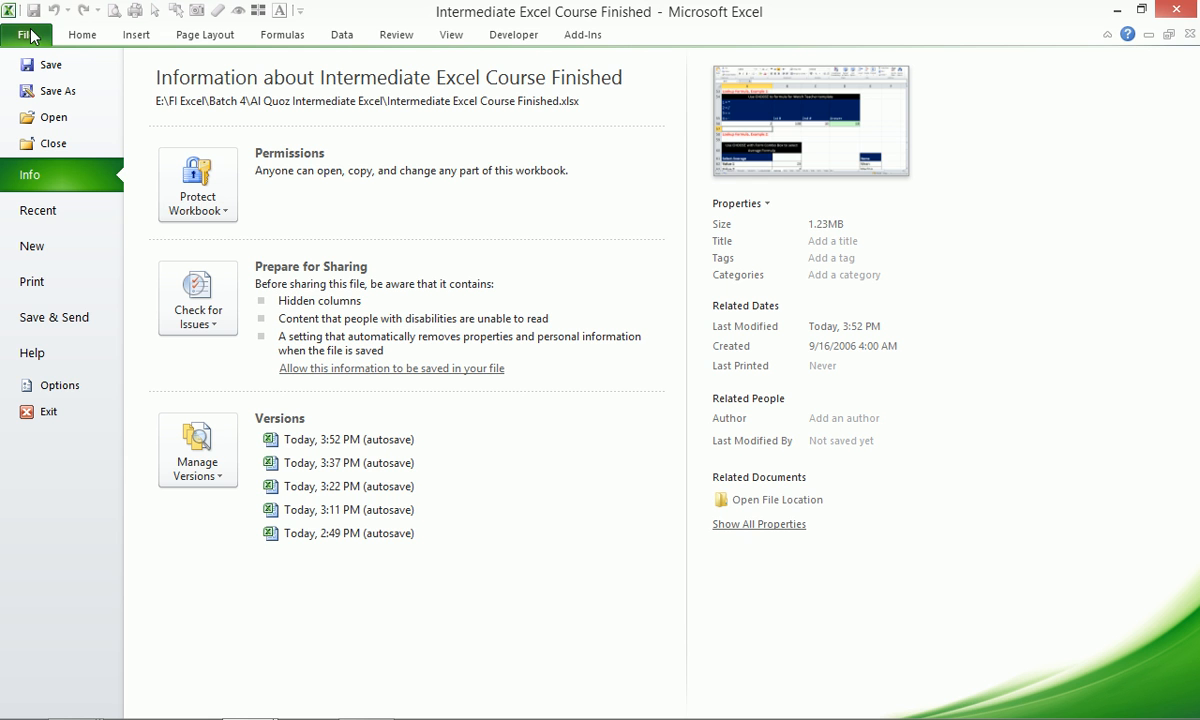
click(60, 386)
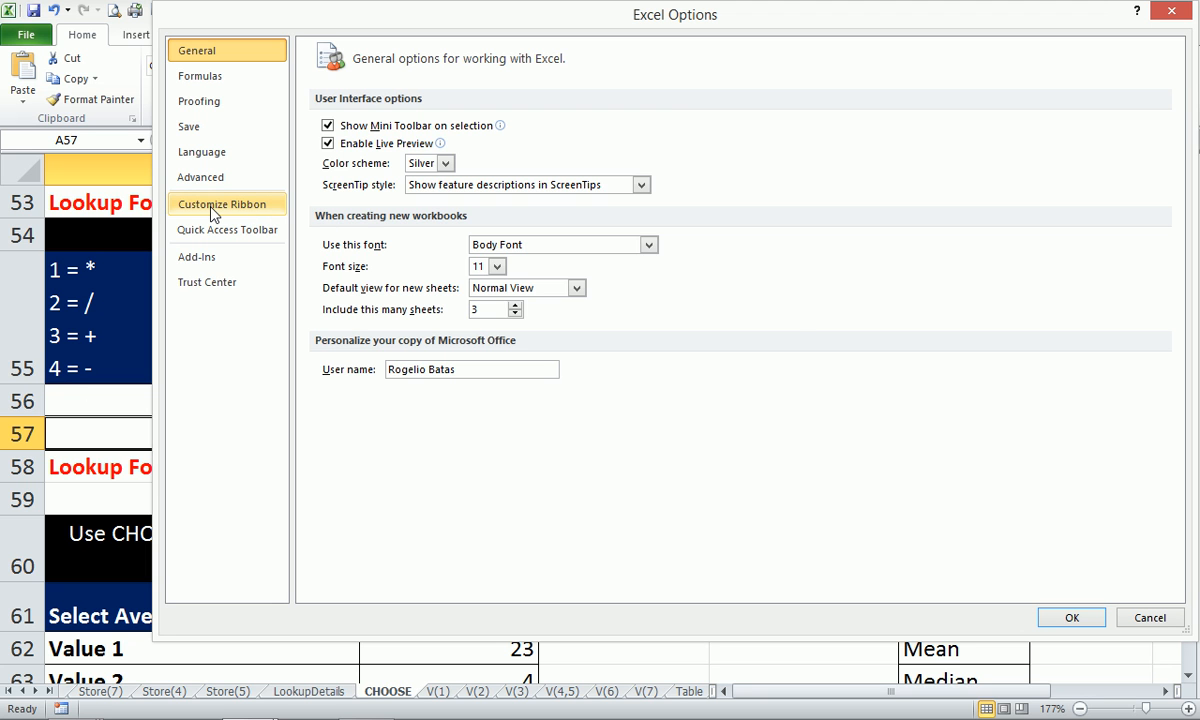
click(212, 210)
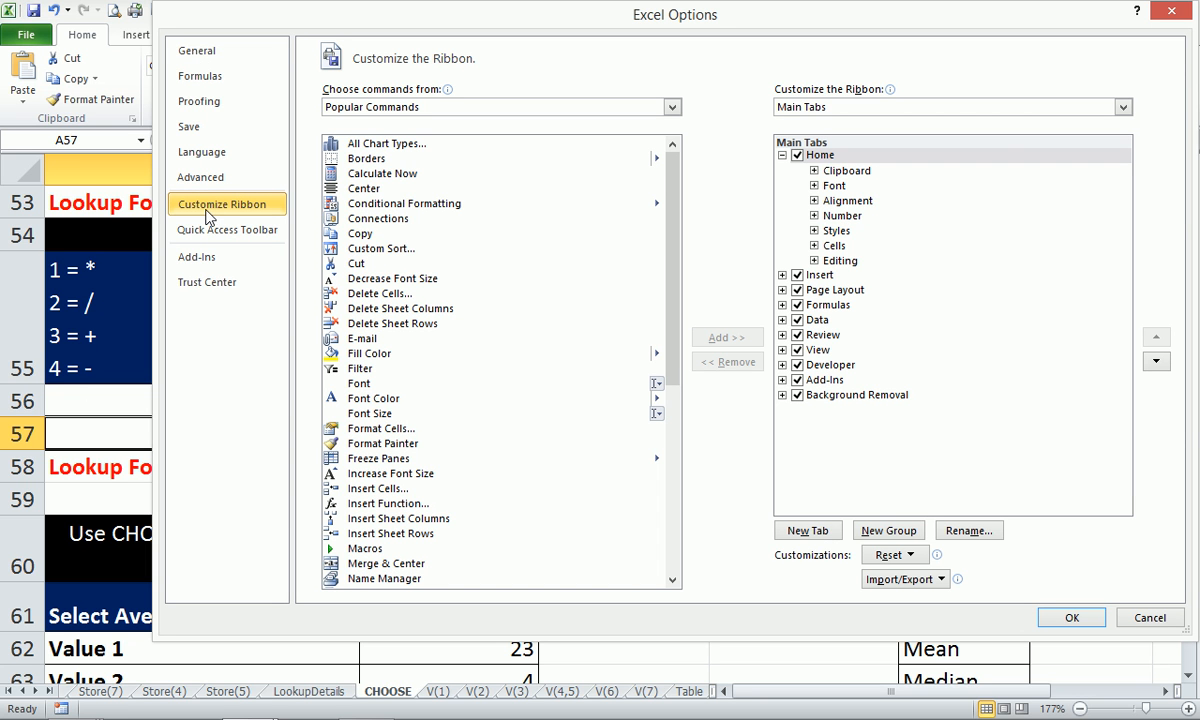
click(798, 365)
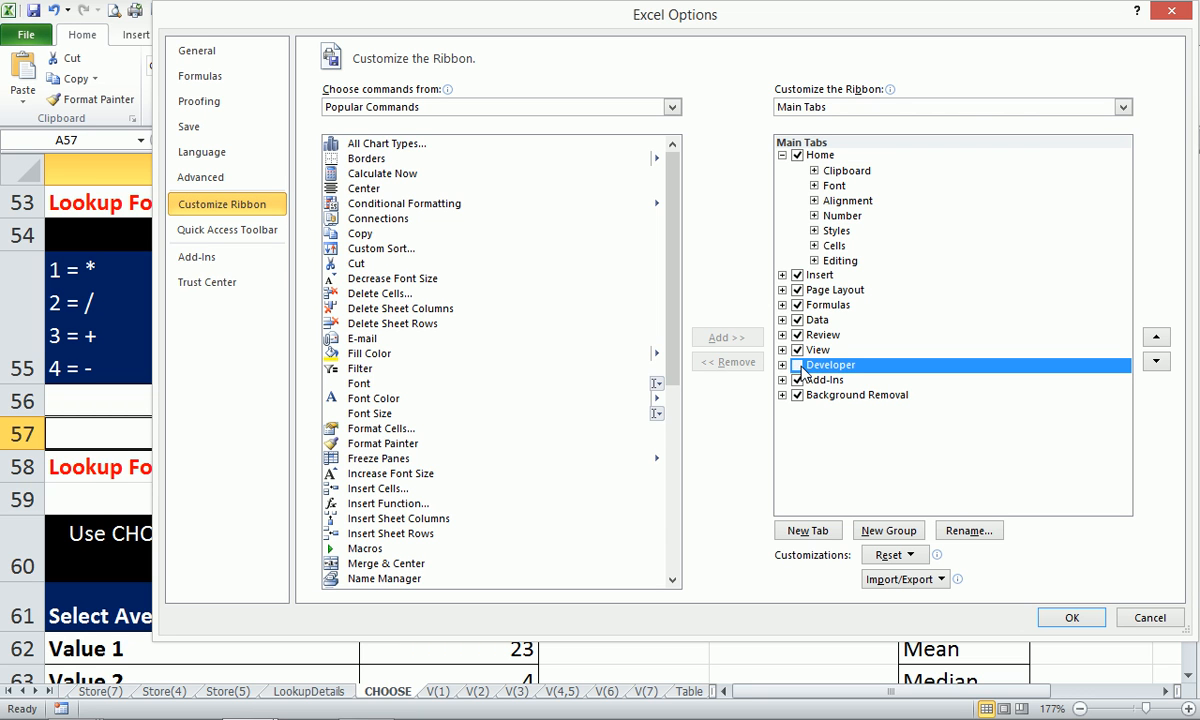
click(798, 365)
click(798, 365)
click(798, 365)
click(1071, 617)
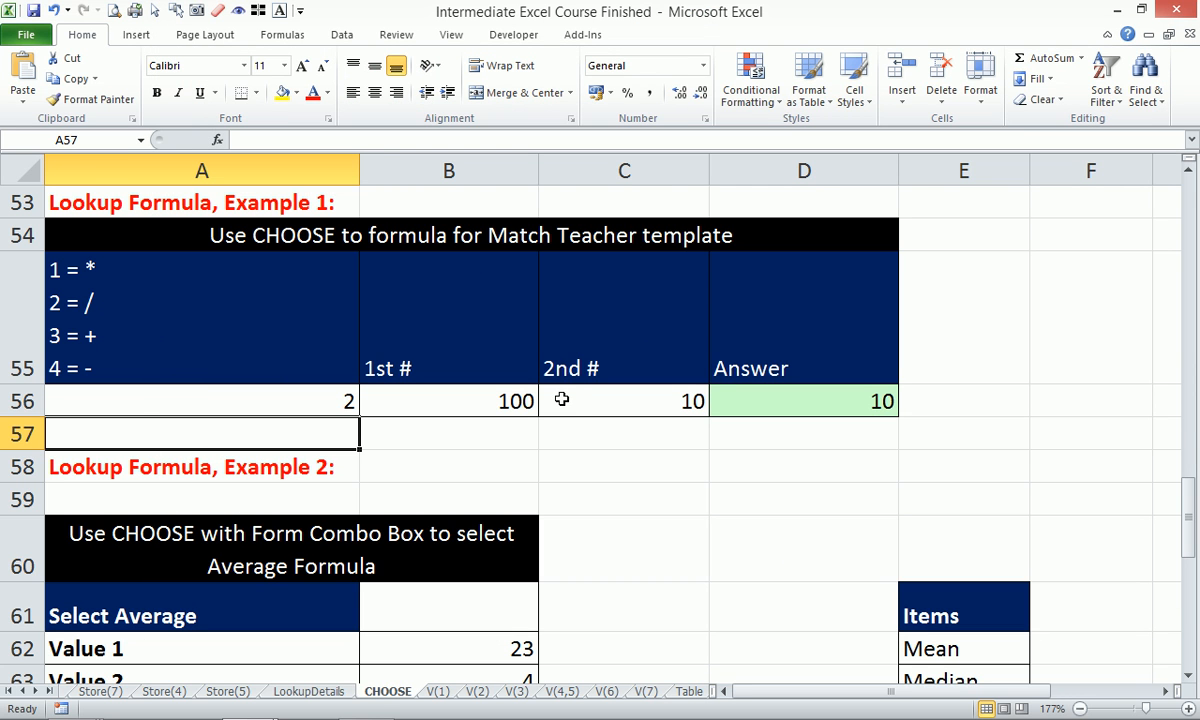
Scroll down until row 59 is at the top, showing the Form Combo Box average example.
scroll(561, 400, down, 2)
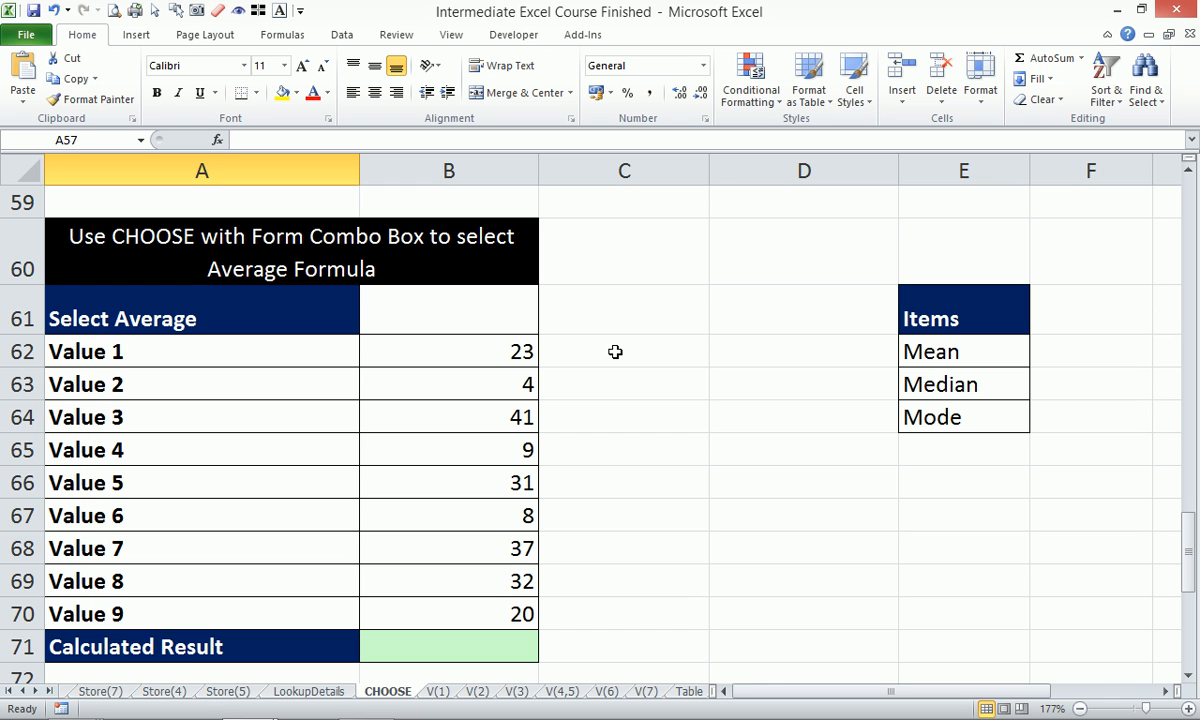
Show the Form Controls list from the Developer tab's Insert button.
click(511, 40)
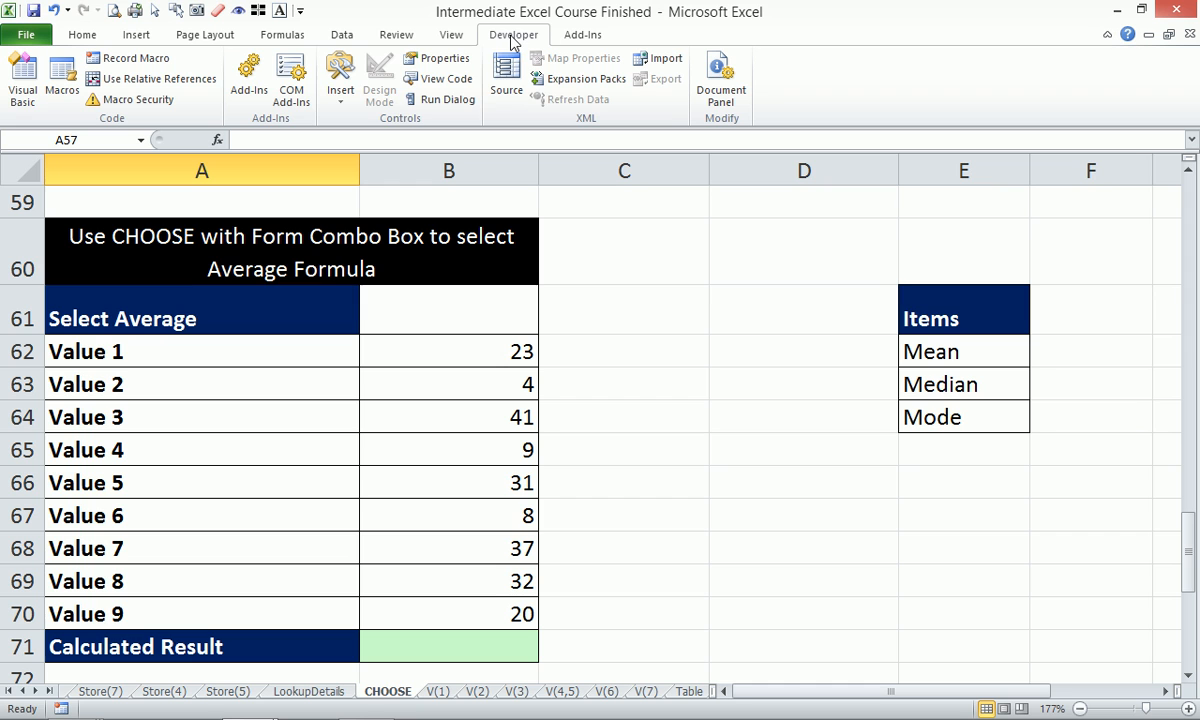
click(338, 95)
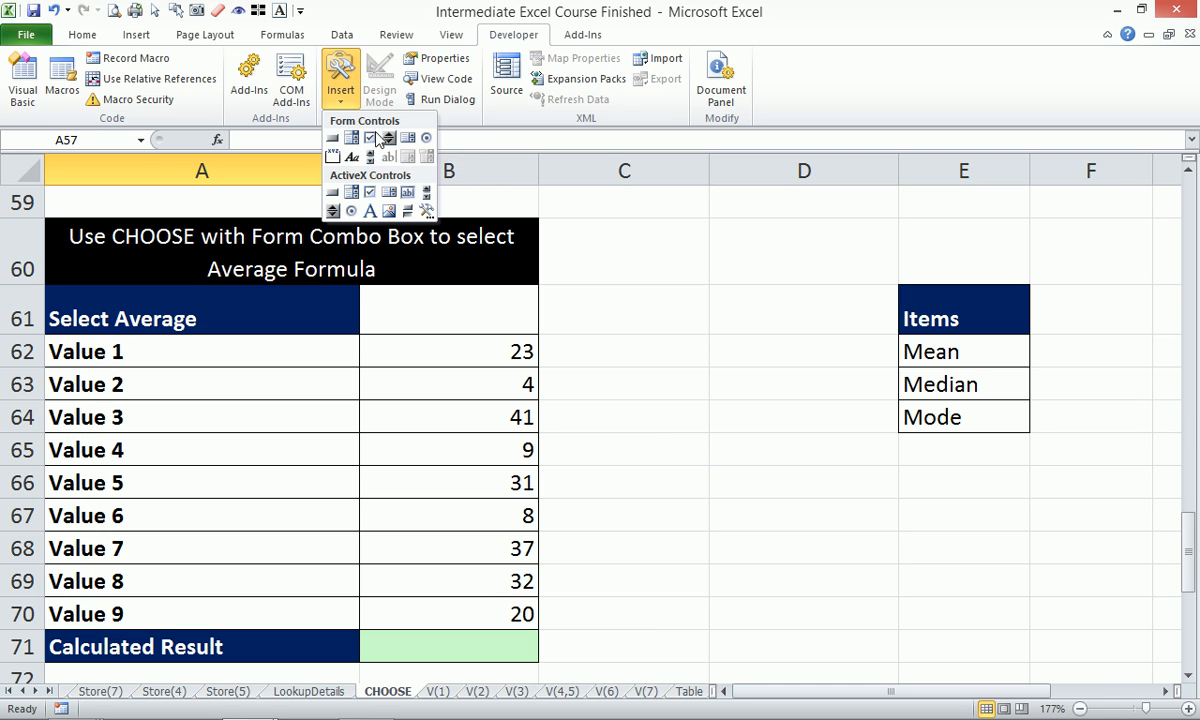
Draw a Form Control combo box over cell C61 and dismiss the unrelated error popup.
click(352, 146)
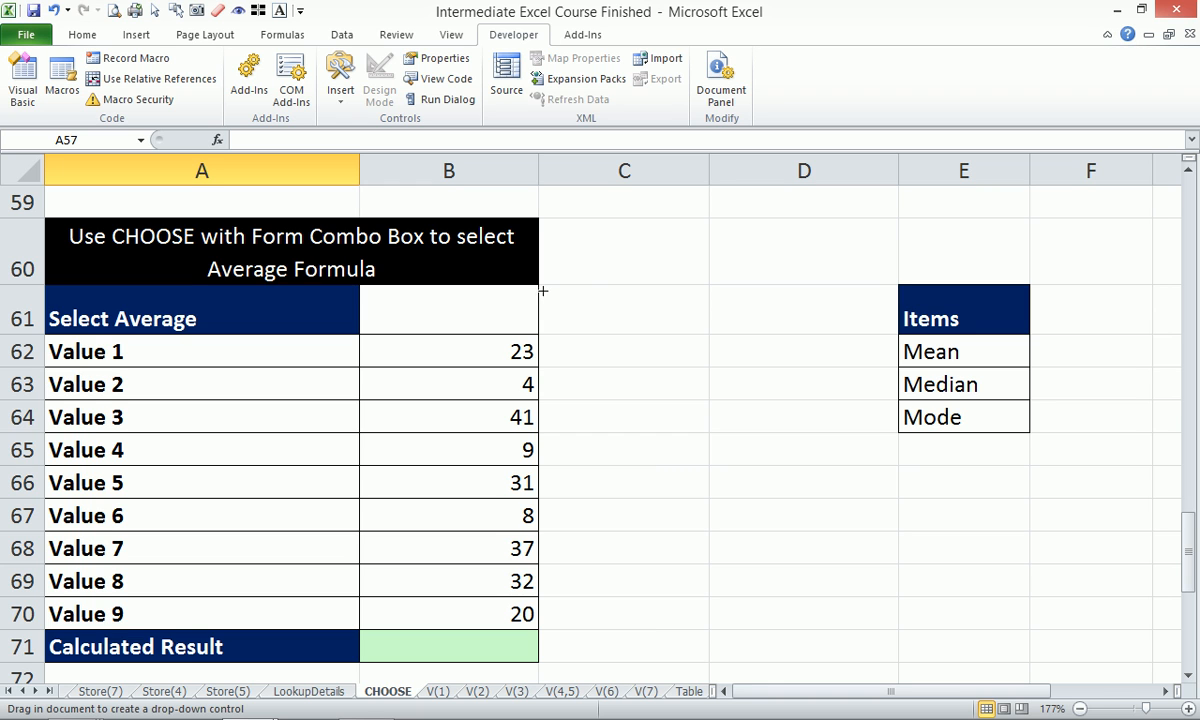
drag(540, 288, 707, 334)
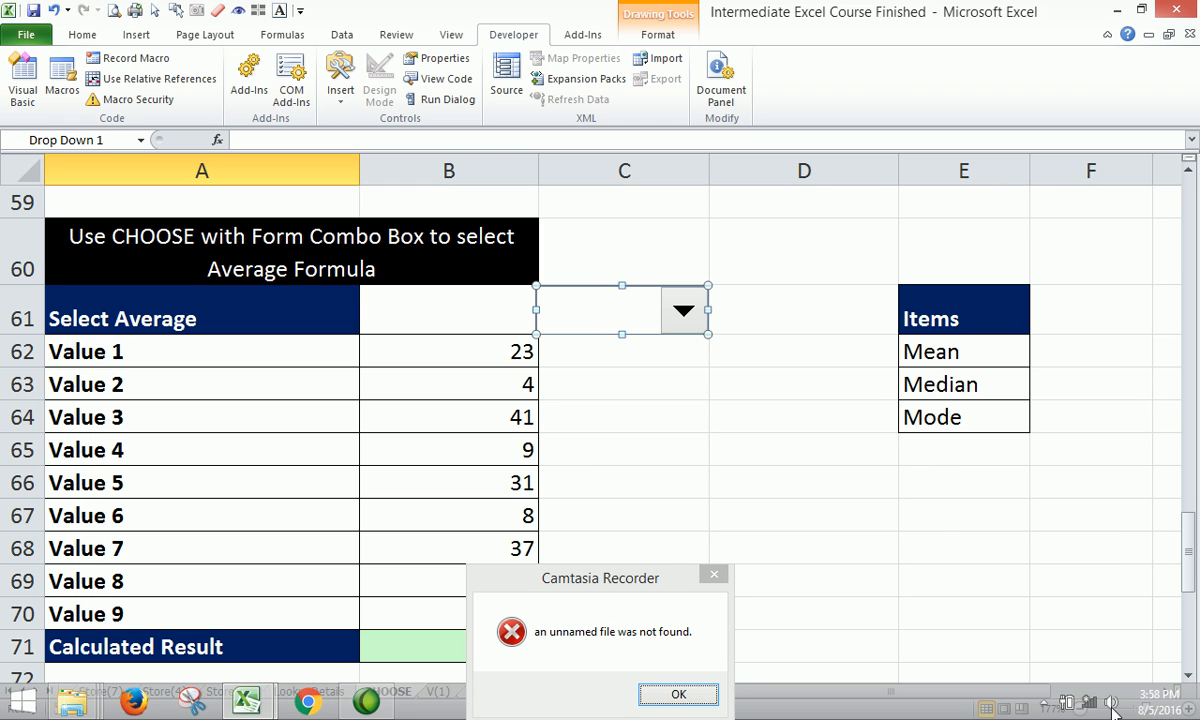
click(1041, 707)
click(904, 522)
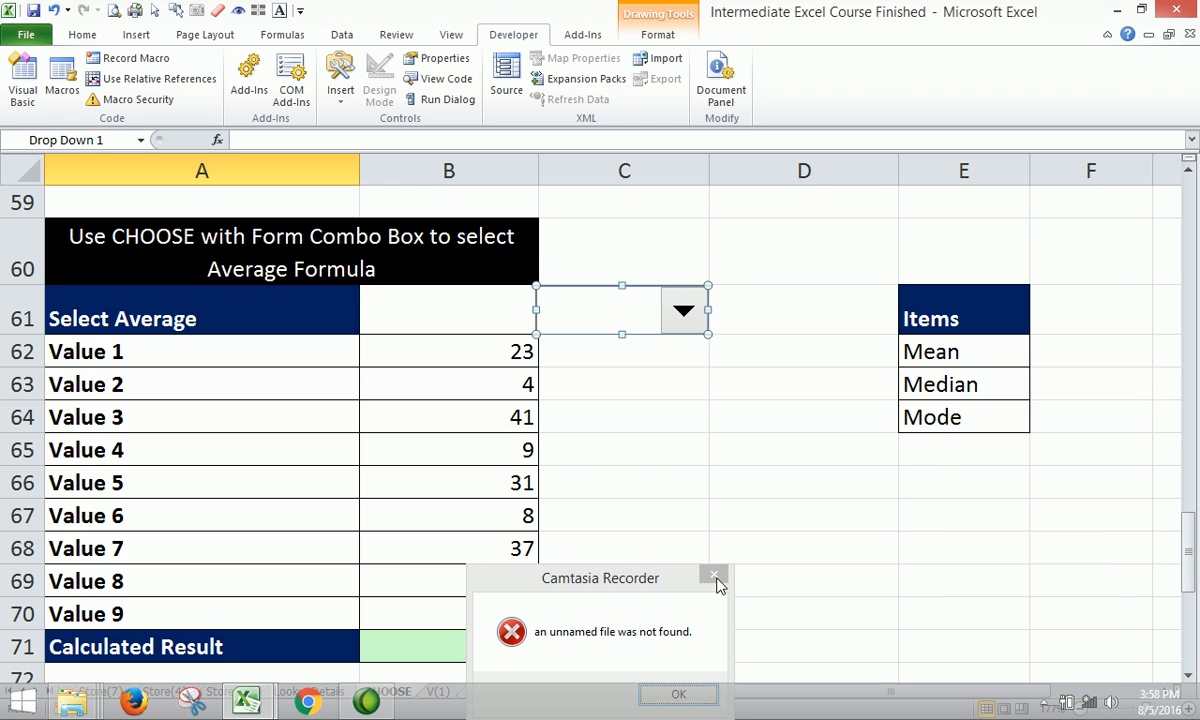
click(678, 694)
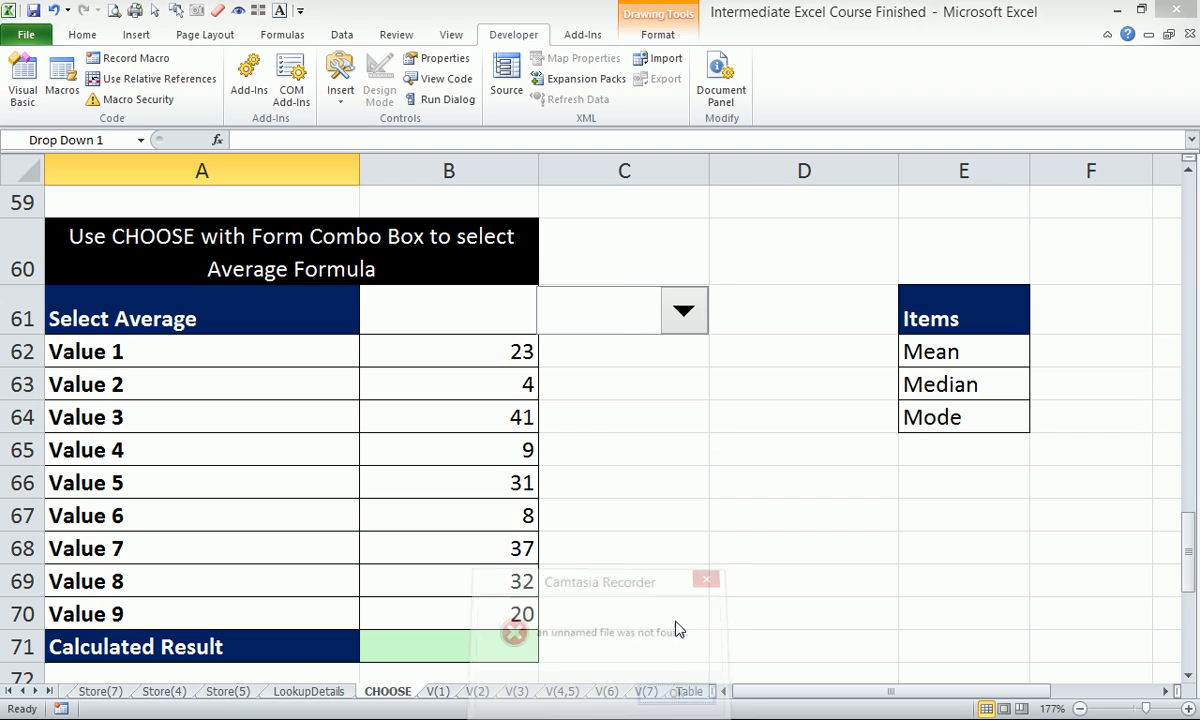
Set the combo box's input range to the Mean, Median, Mode cells $E$62:$E$64.
right_click(679, 312)
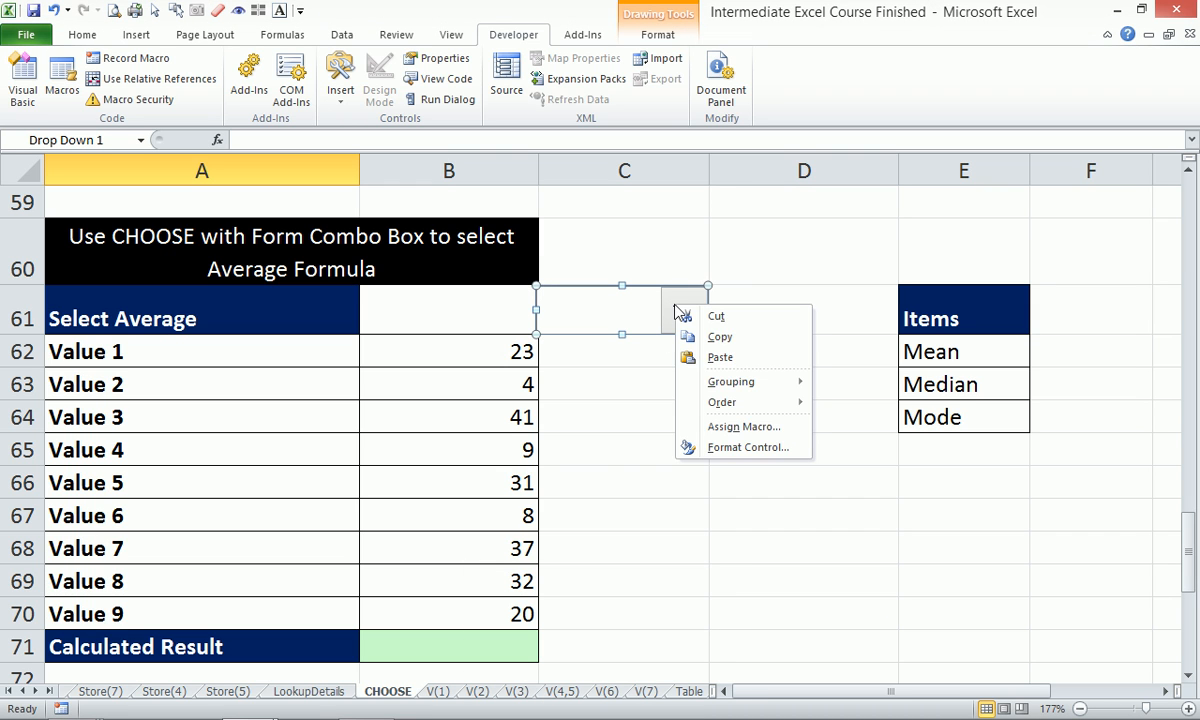
click(733, 449)
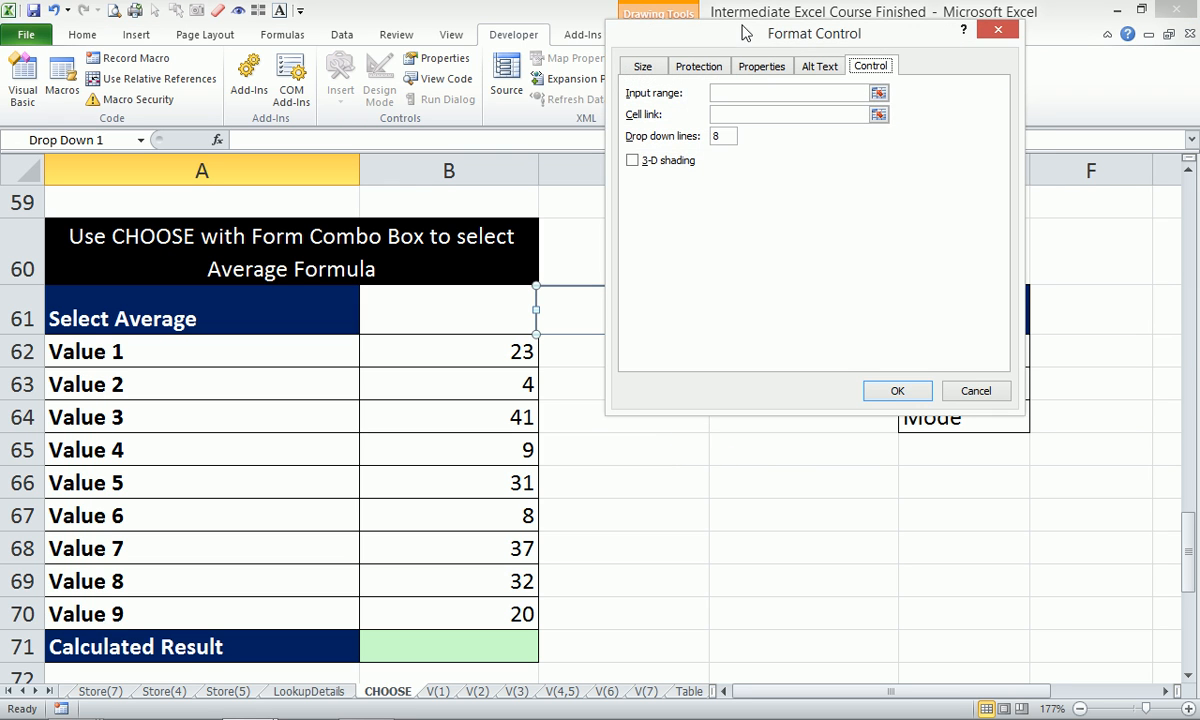
drag(741, 38, 389, 140)
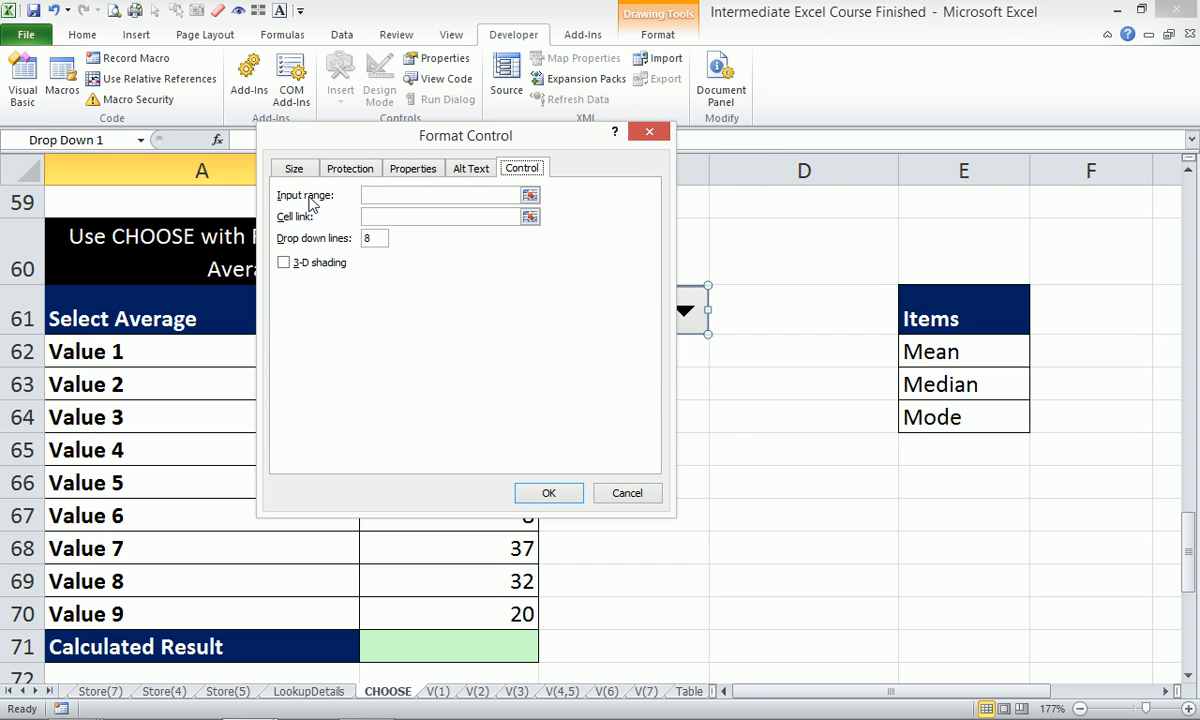
click(530, 197)
drag(912, 352, 985, 419)
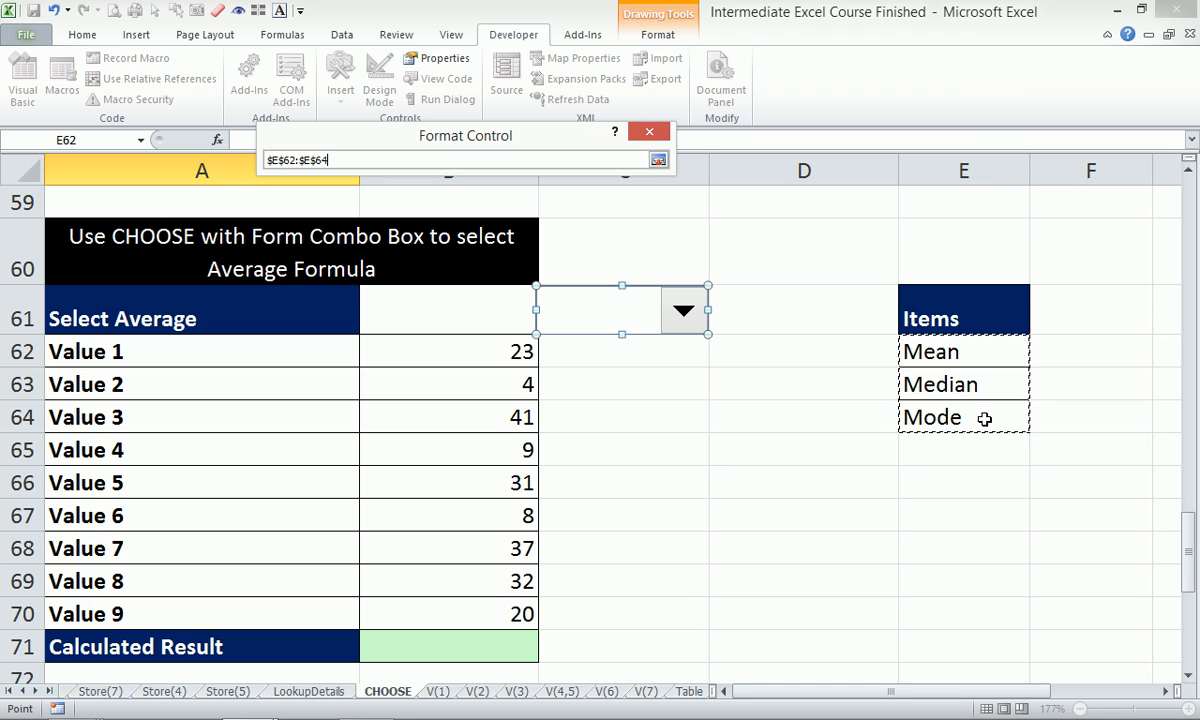
click(658, 161)
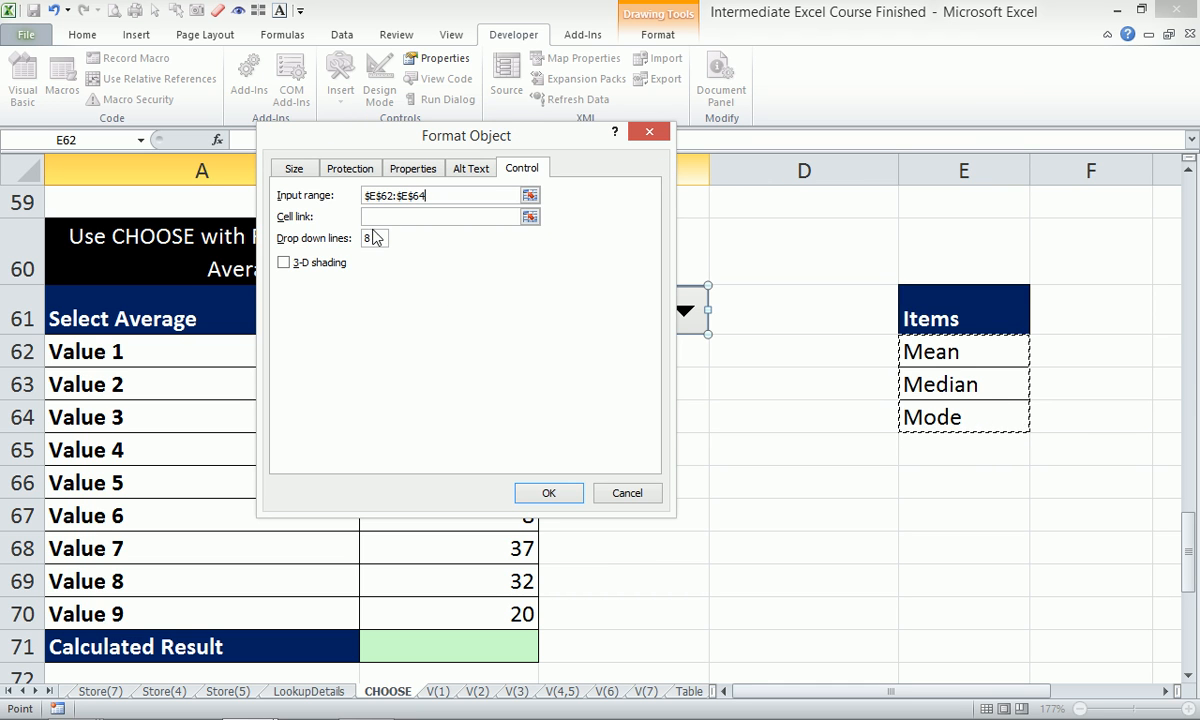
Turn on 3-D shading, link the combo box to cell $B$61, and apply the settings.
click(284, 263)
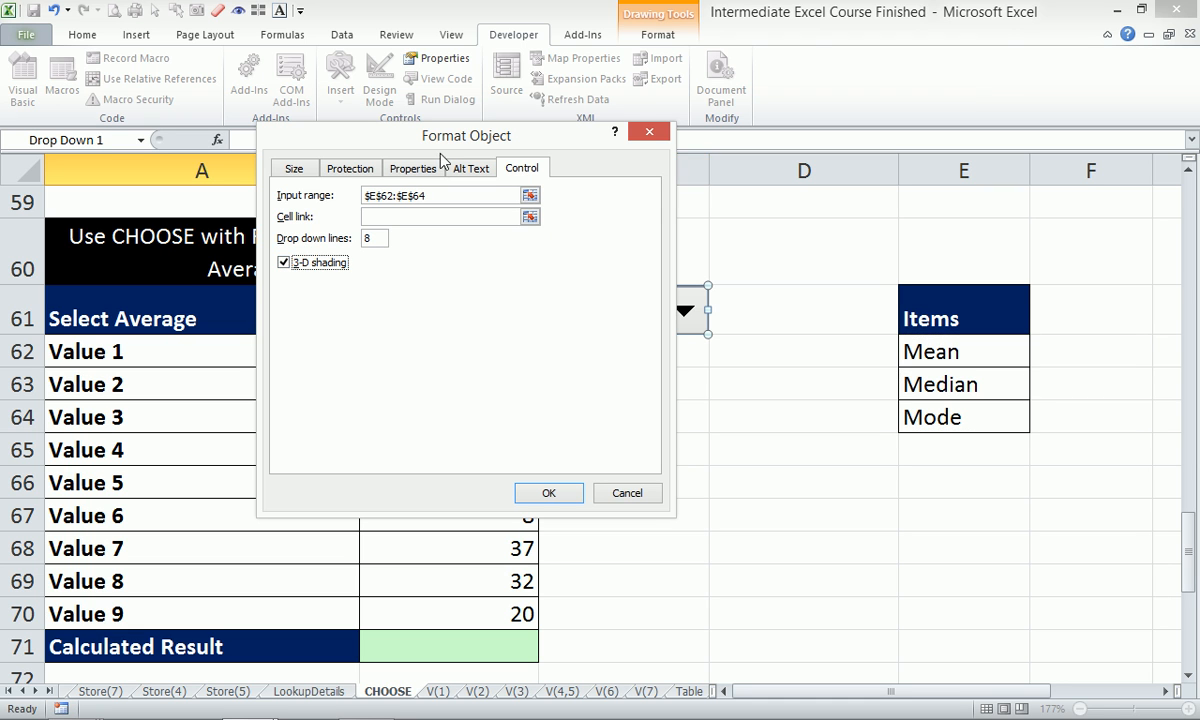
drag(450, 138, 817, 80)
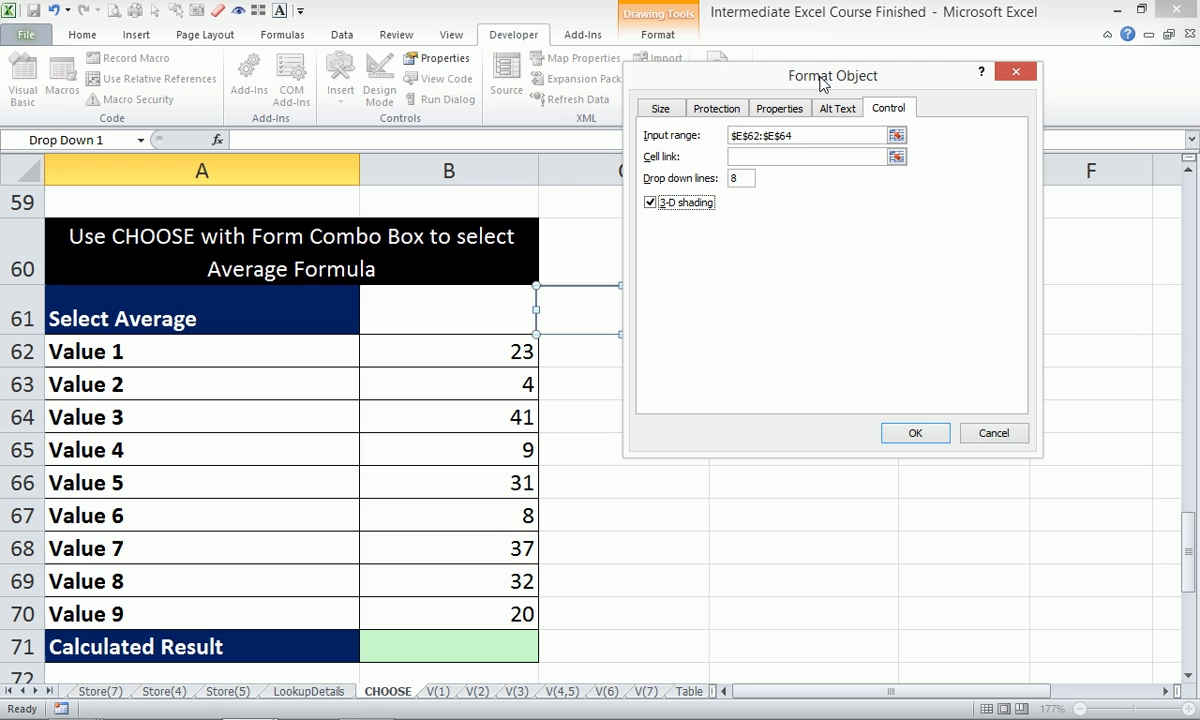
click(896, 160)
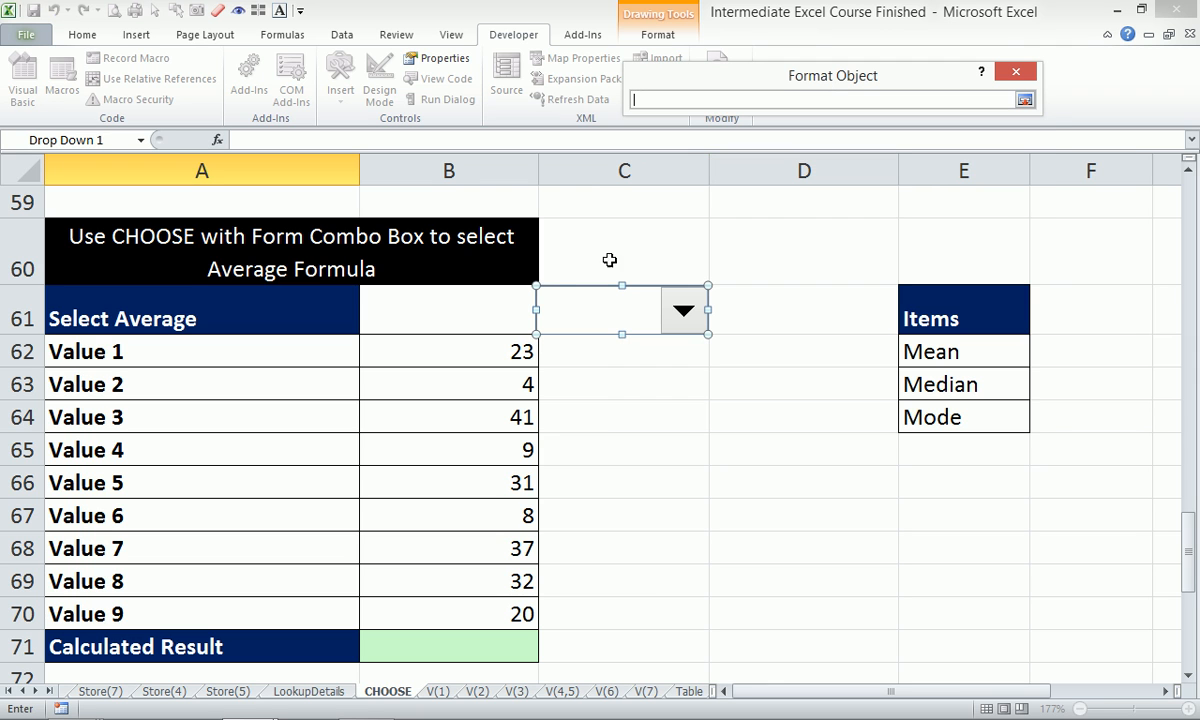
click(431, 308)
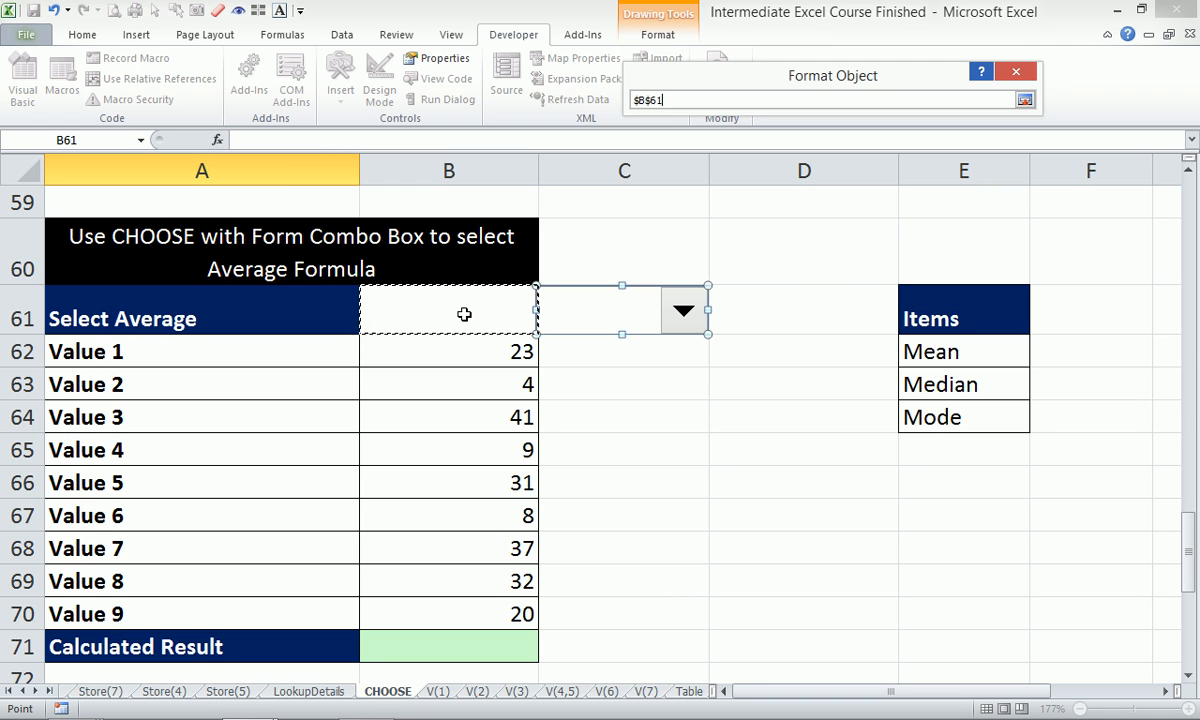
click(1025, 99)
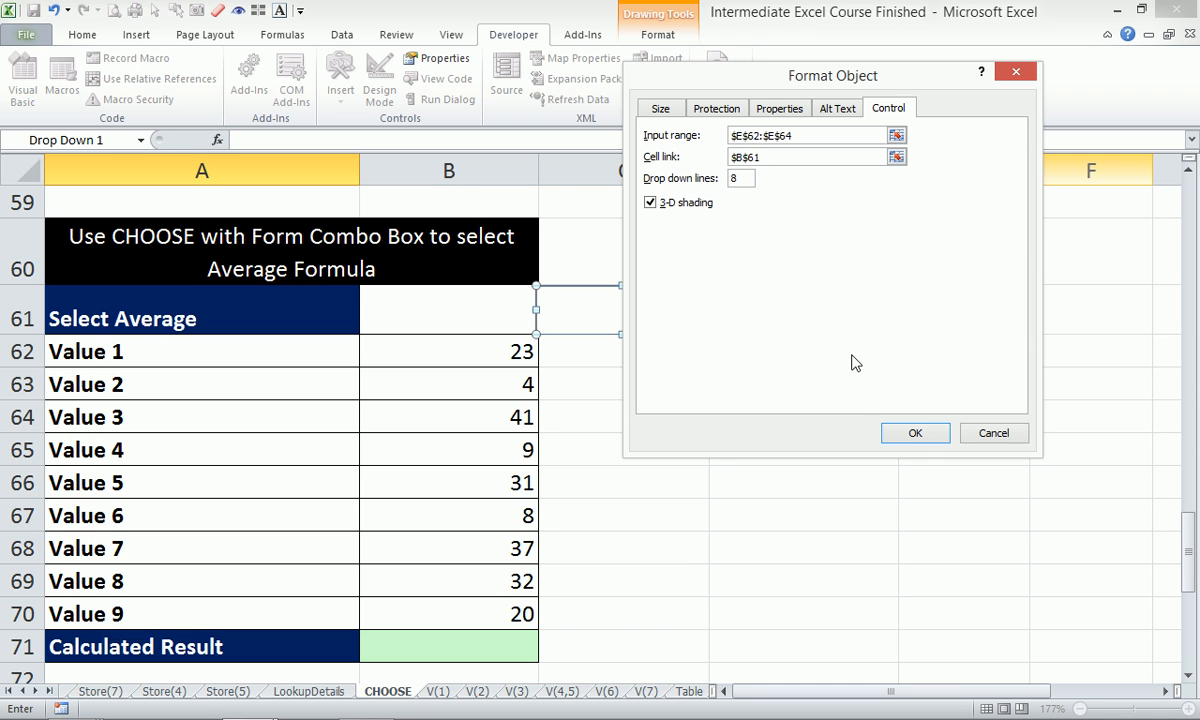
click(917, 436)
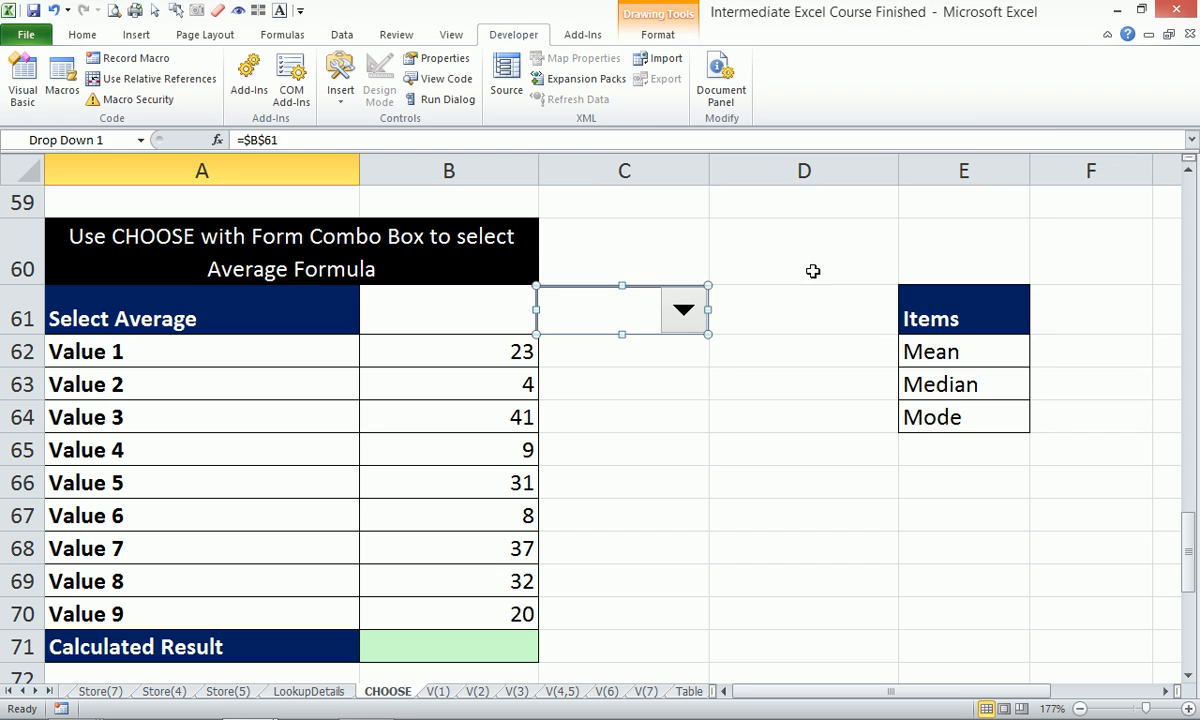
click(718, 358)
Pick Mean, Median, then Mode in the combo box so B61 reads 1, 2, then 3.
click(687, 314)
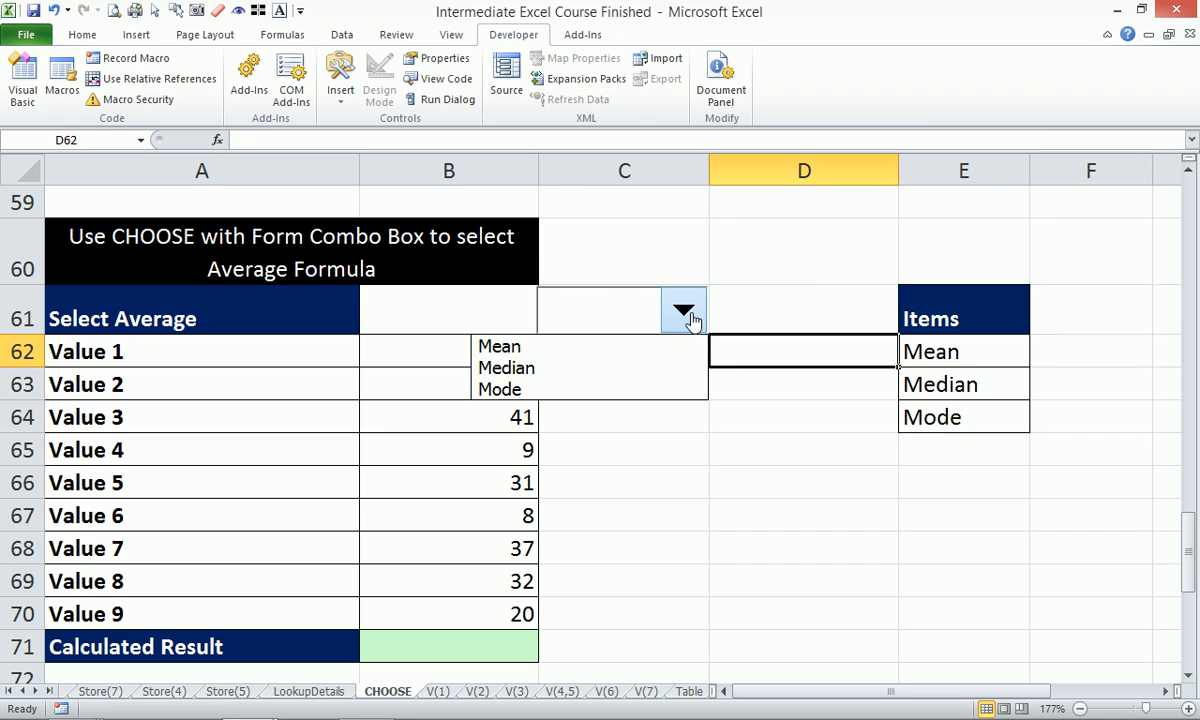
click(632, 355)
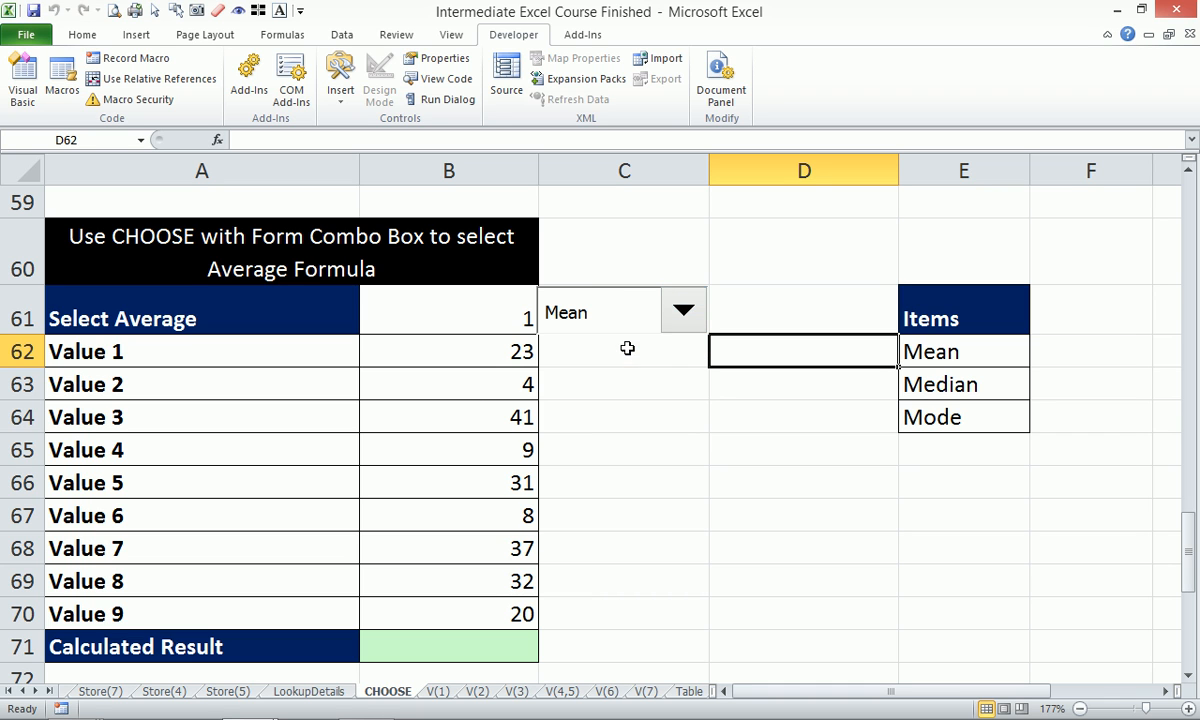
click(683, 312)
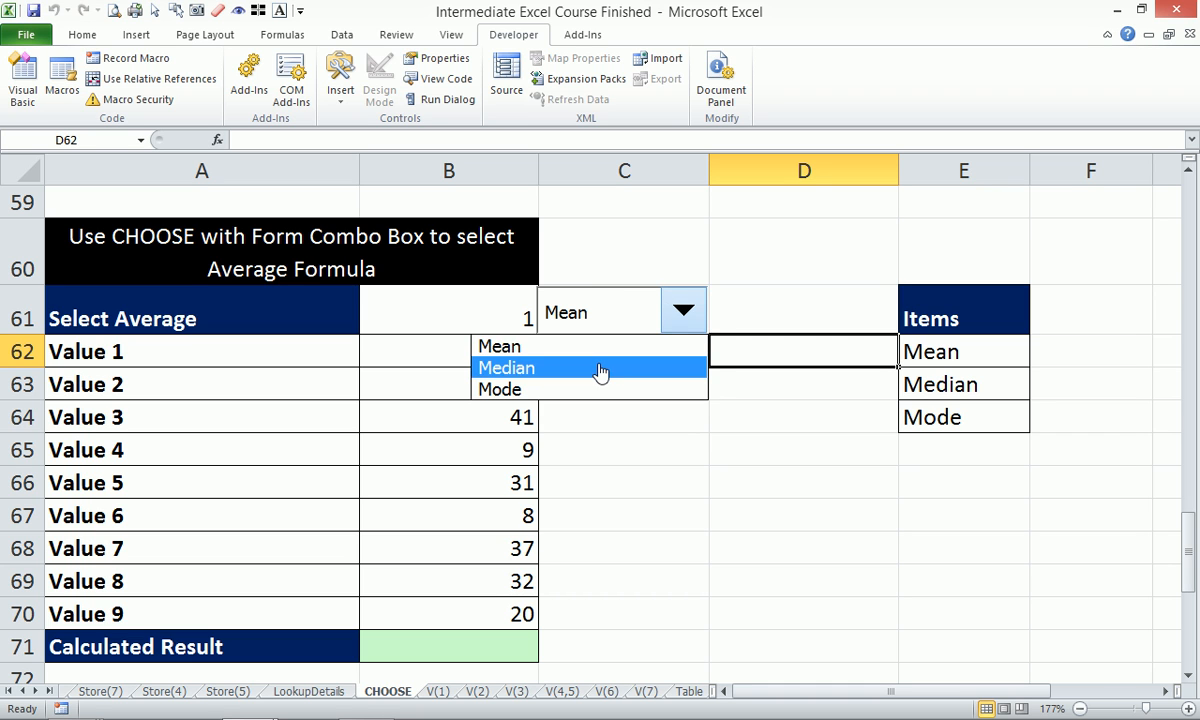
click(603, 368)
click(683, 311)
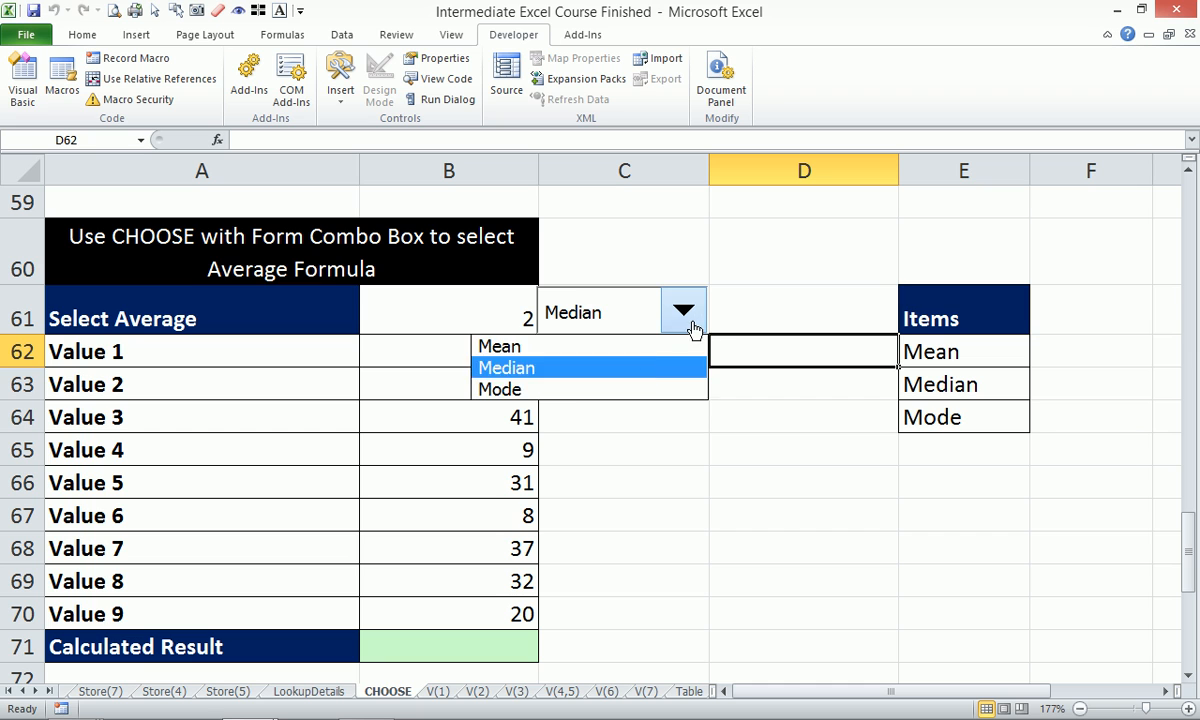
click(562, 390)
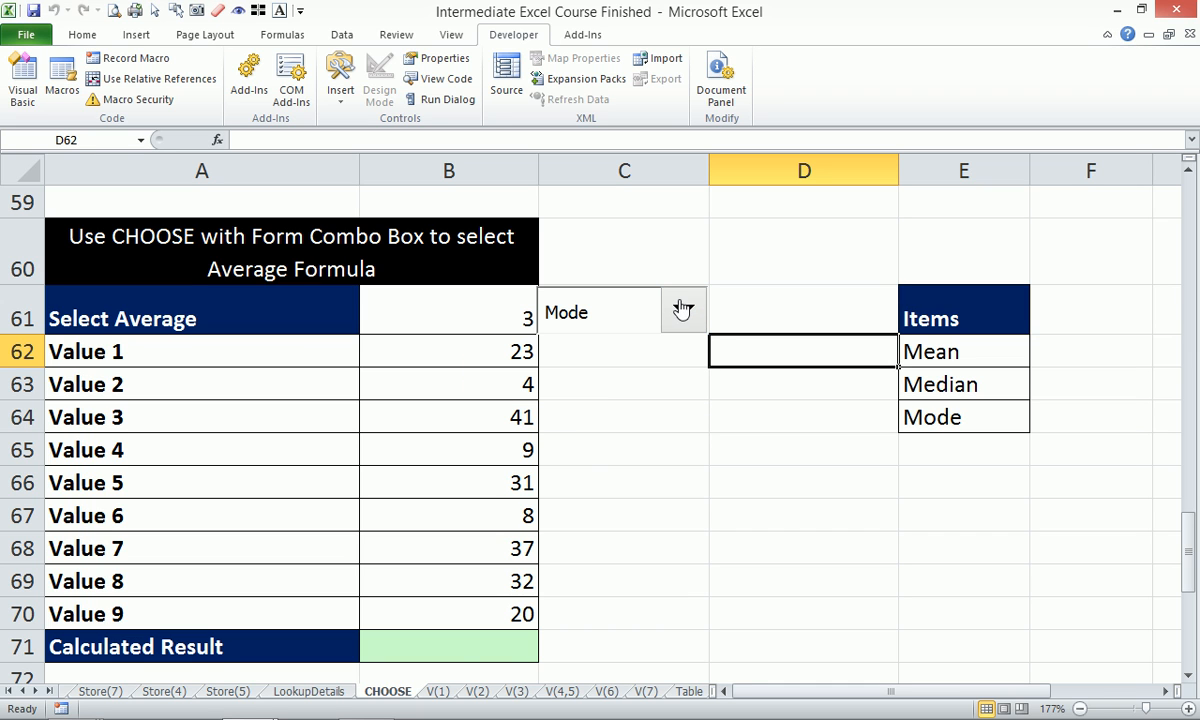
click(456, 653)
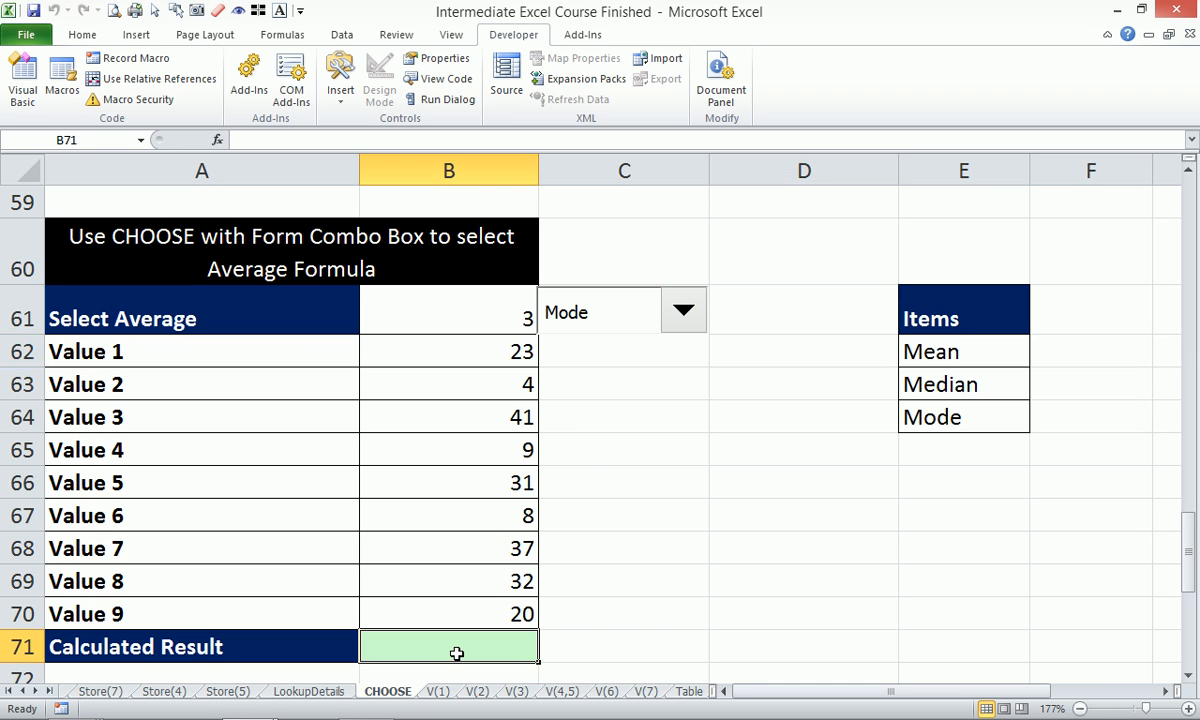
Start B71's CHOOSE formula with index B61 and AVERAGE(B62:B70) as the first choice.
text(=)
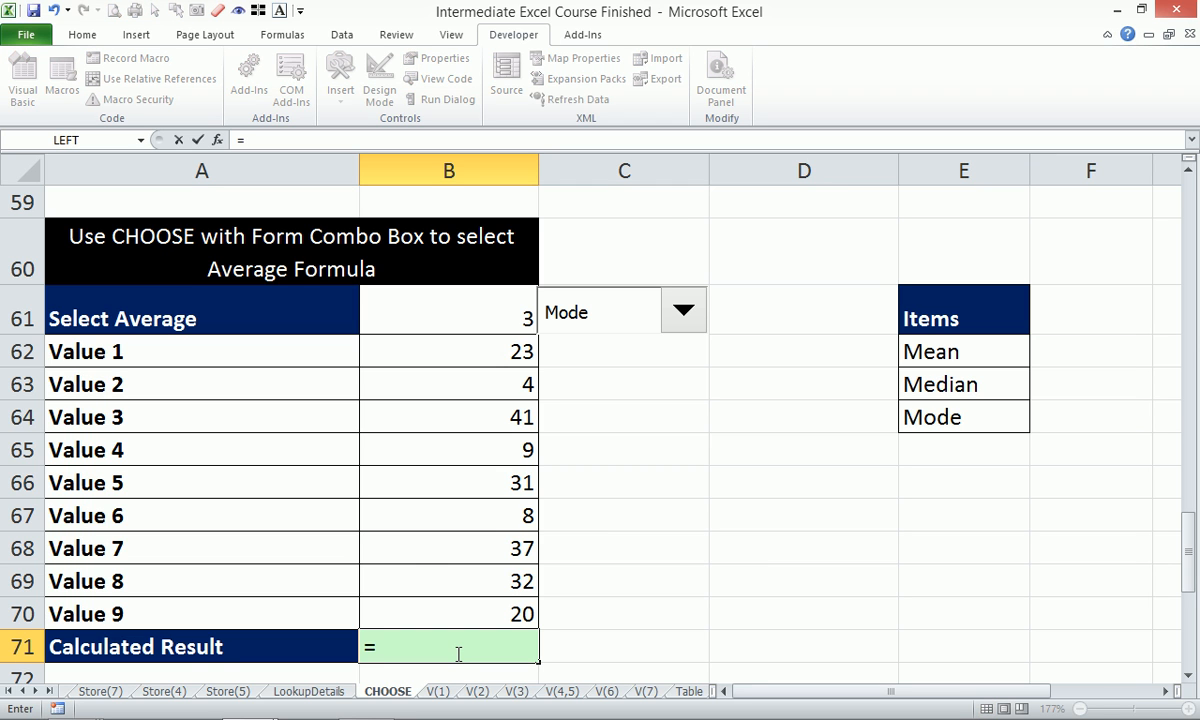
text(cho)
key(Tab)
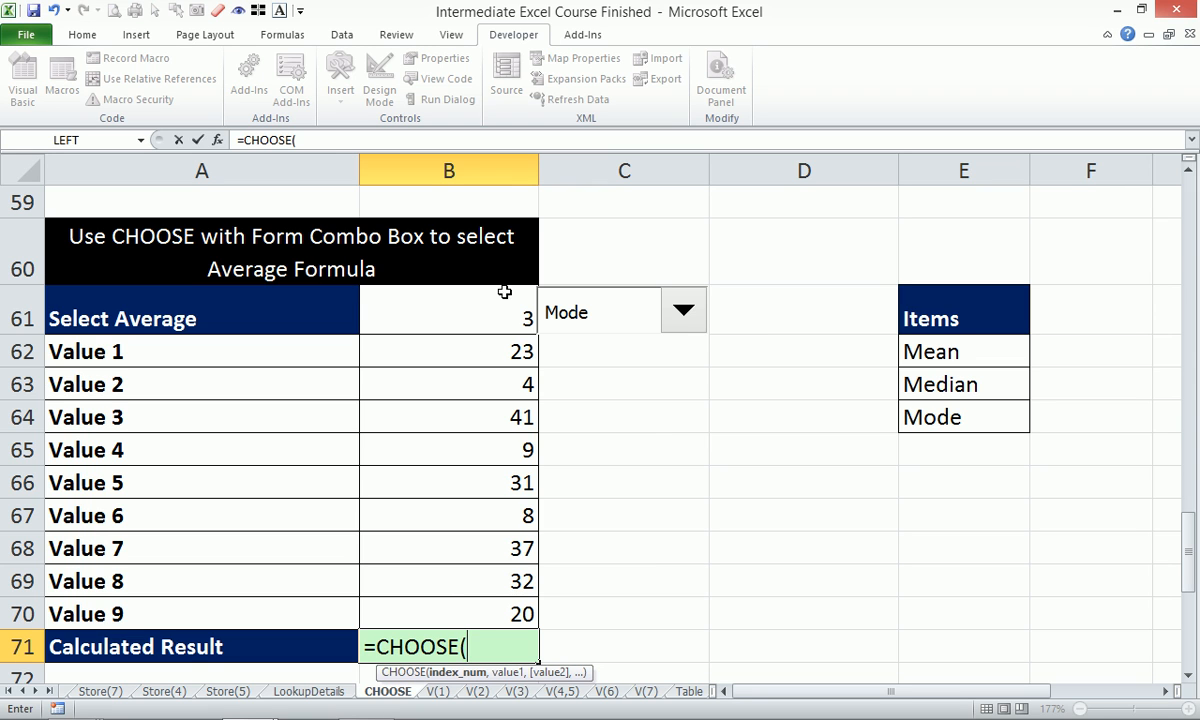
click(480, 308)
text(,)
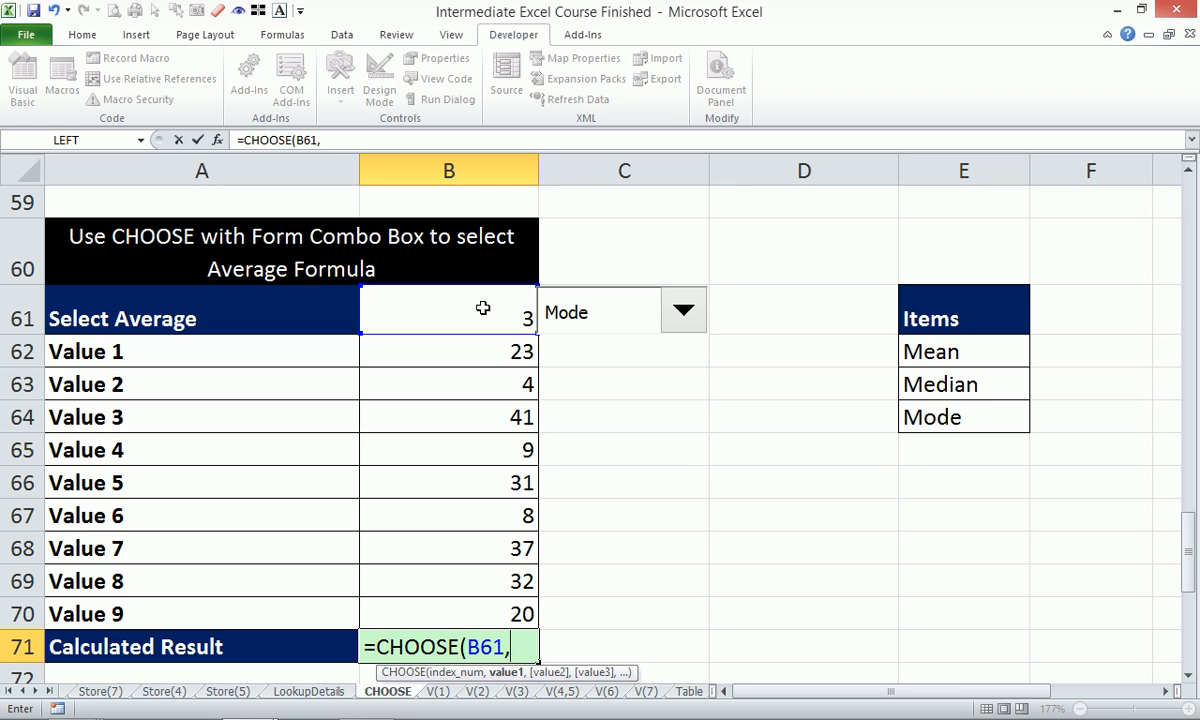
text(aver)
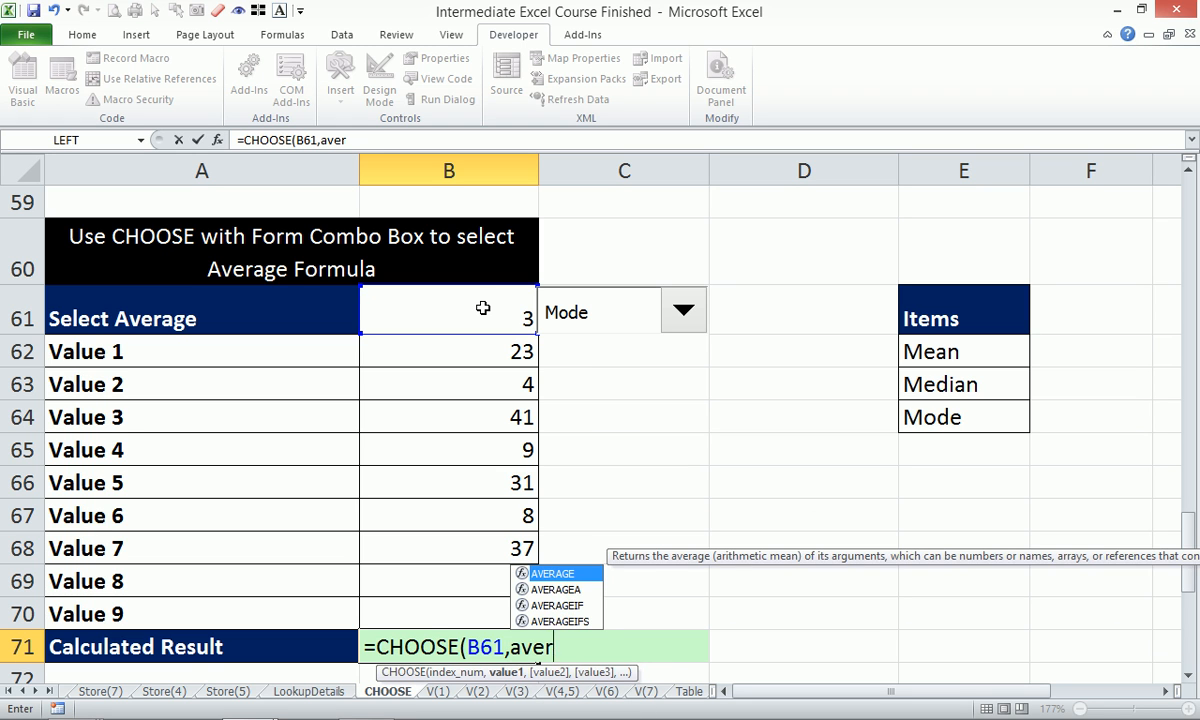
key(Tab)
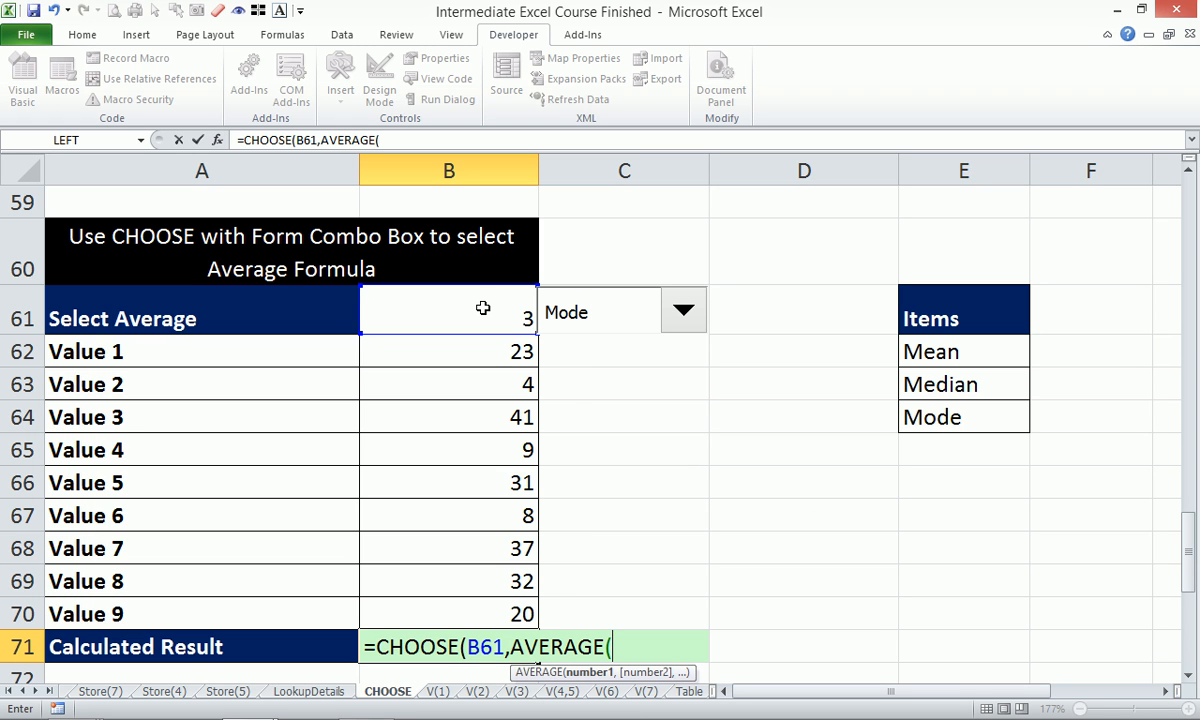
drag(450, 348, 505, 610)
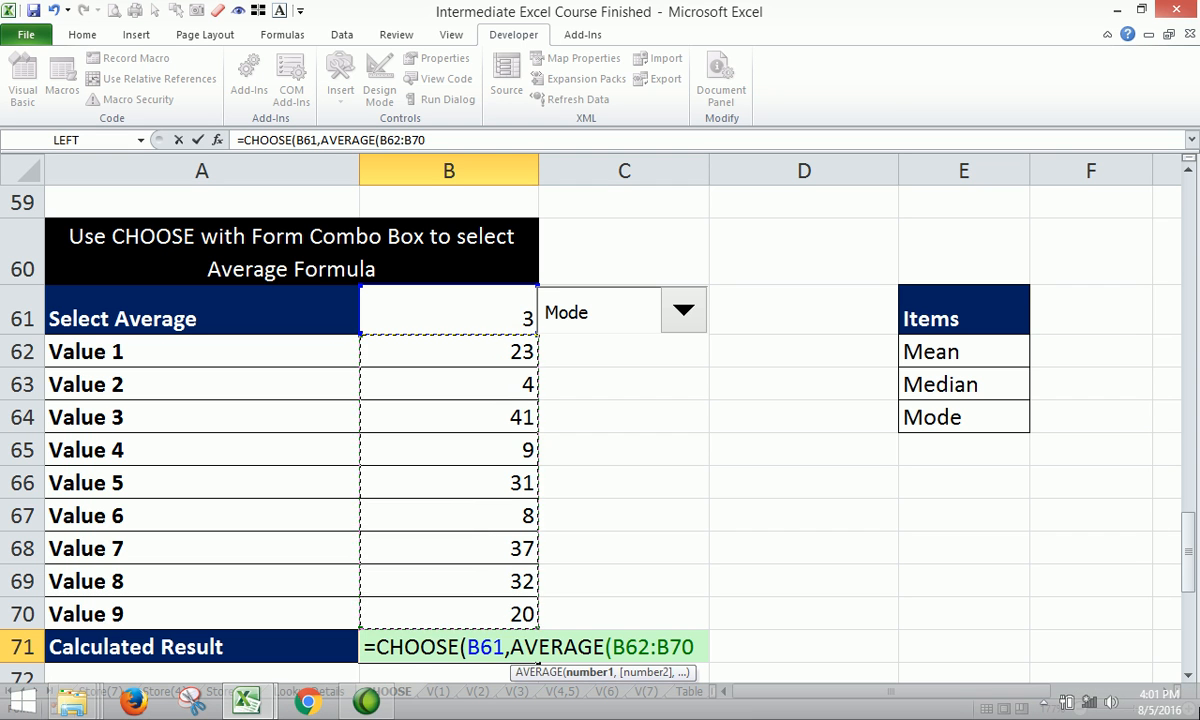
click(1042, 702)
click(744, 477)
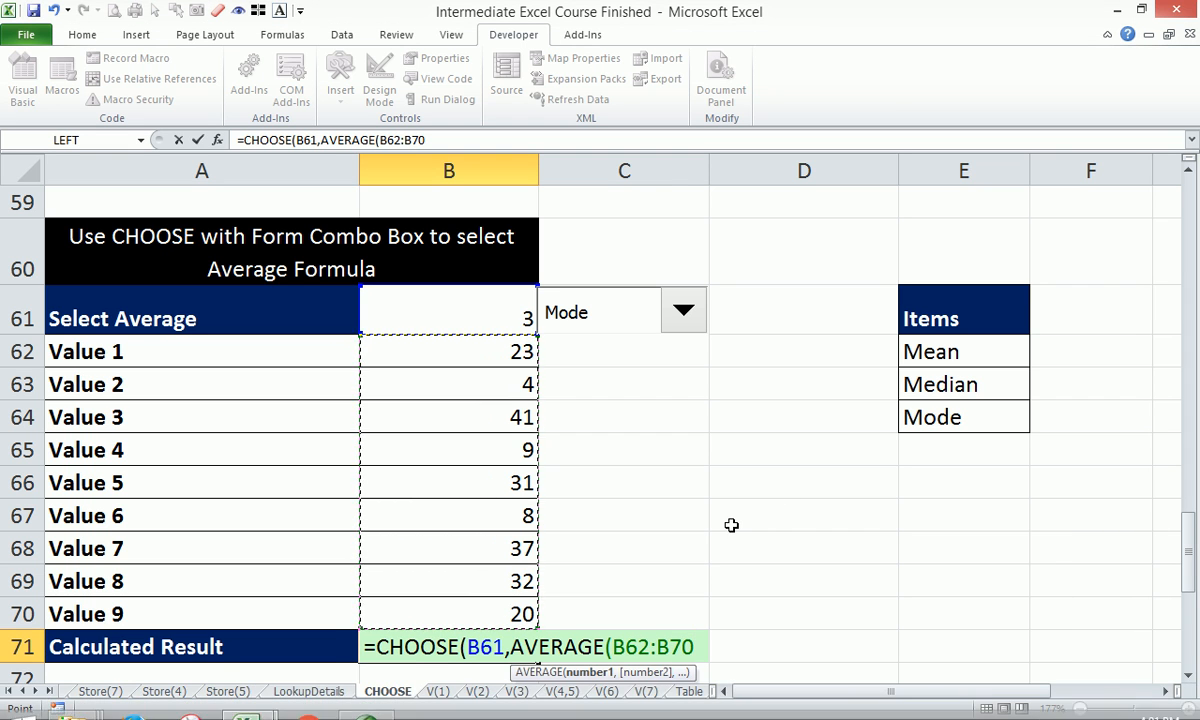
text())
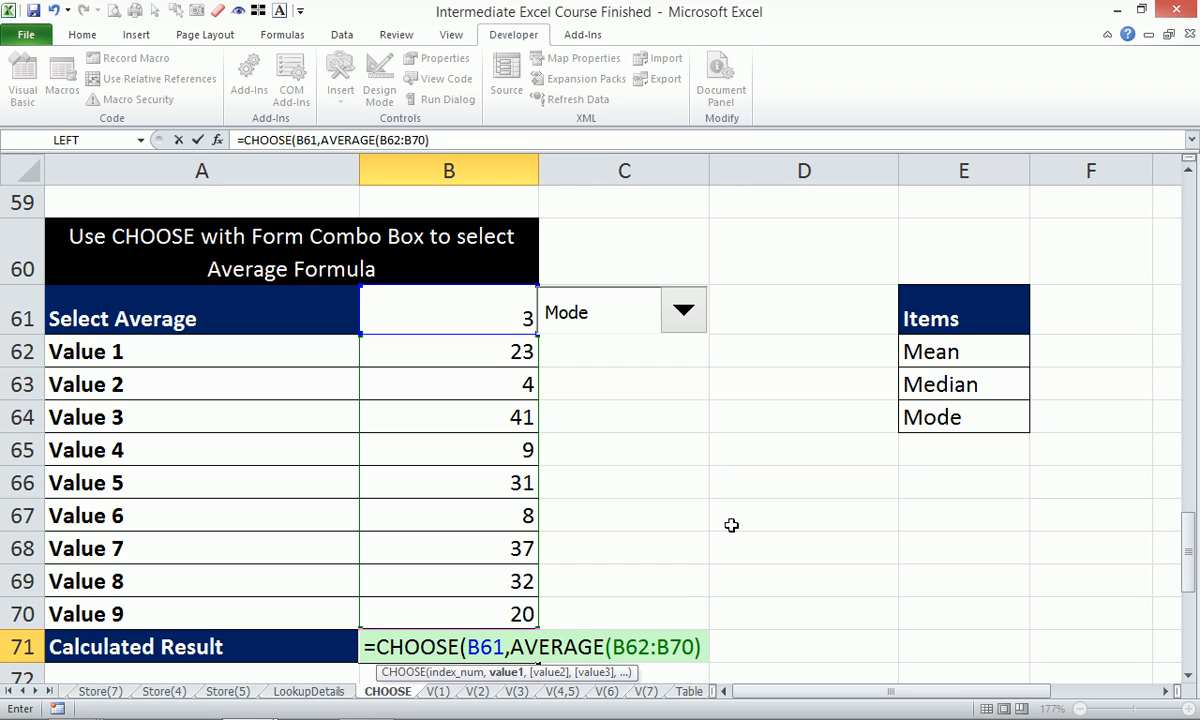
Add MEDIAN(B62:B70) and MODE(B62:B70), then enter the formula, accepting Excel's parenthesis correction.
text(,)
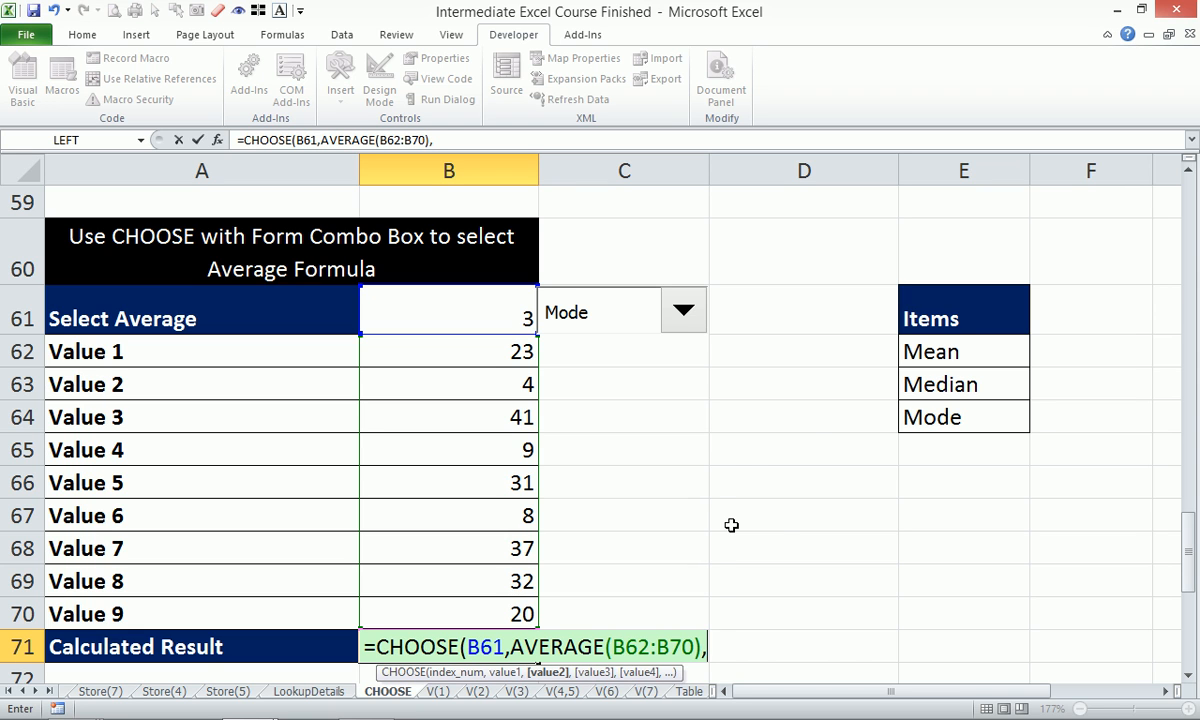
text(med)
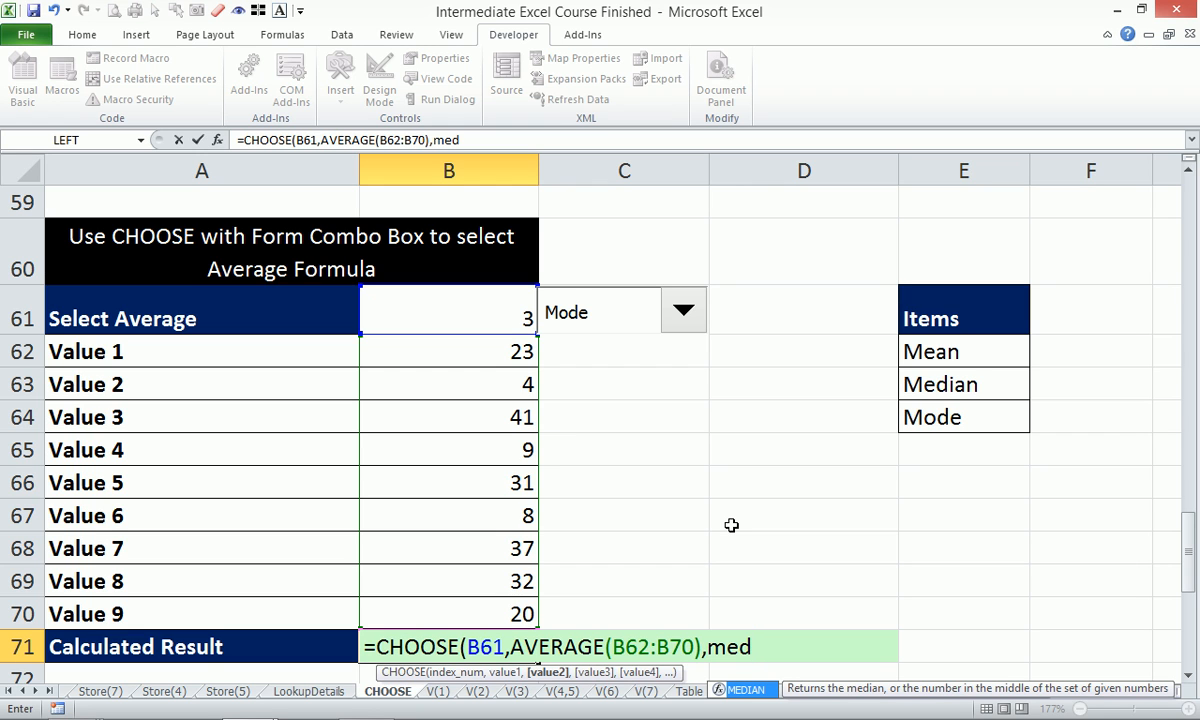
key(Tab)
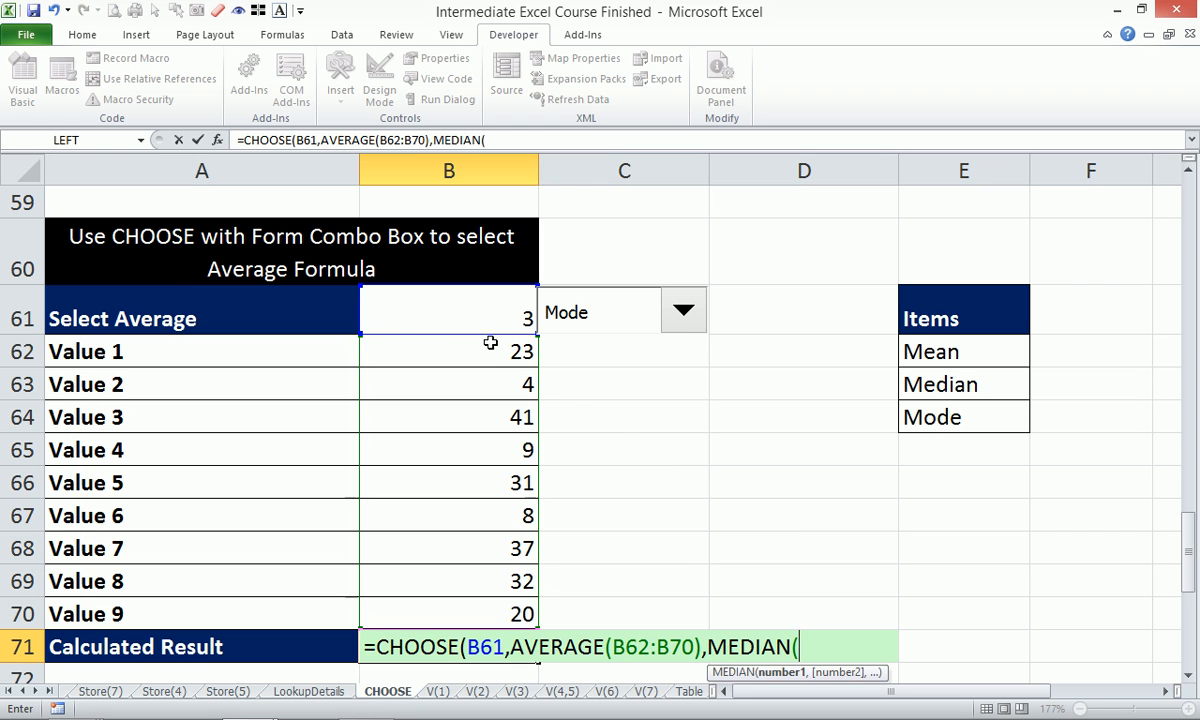
drag(487, 351, 503, 612)
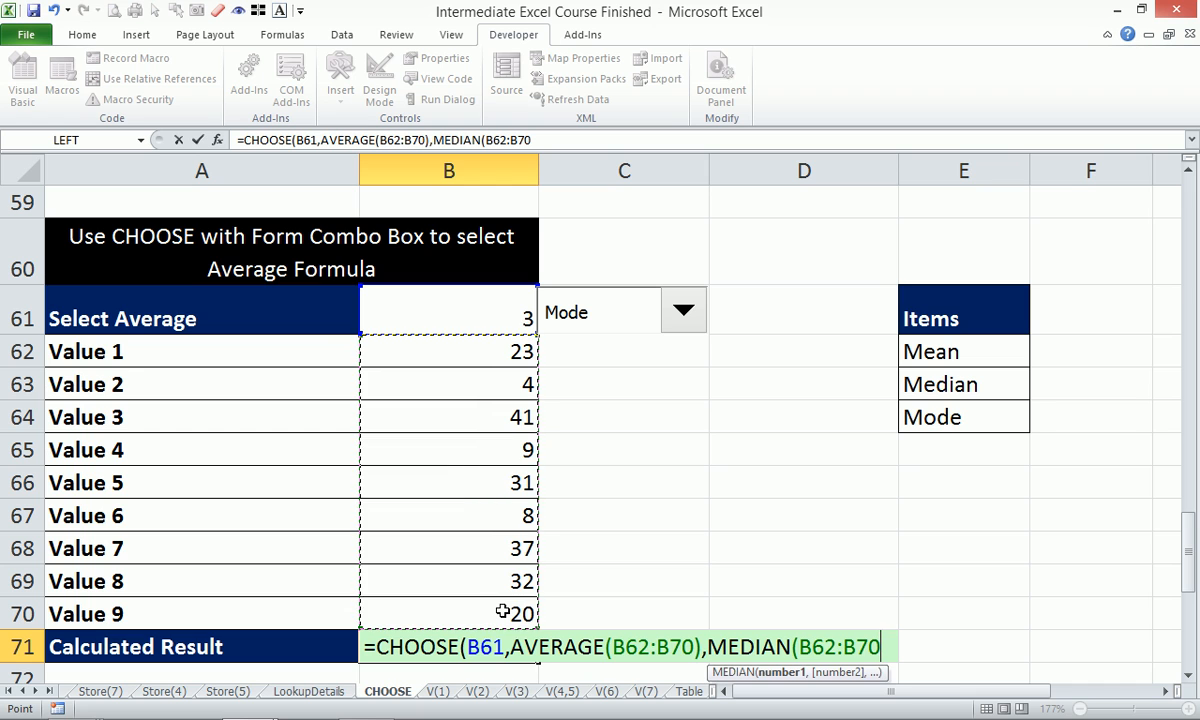
text(),)
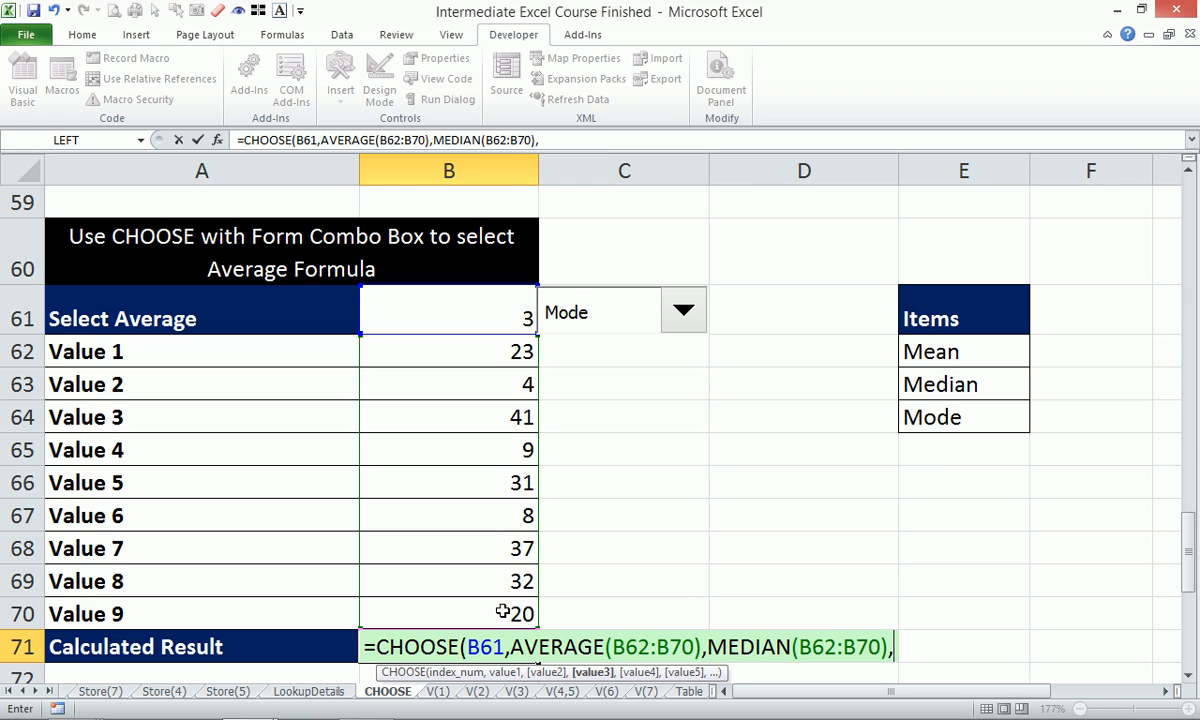
text(m)
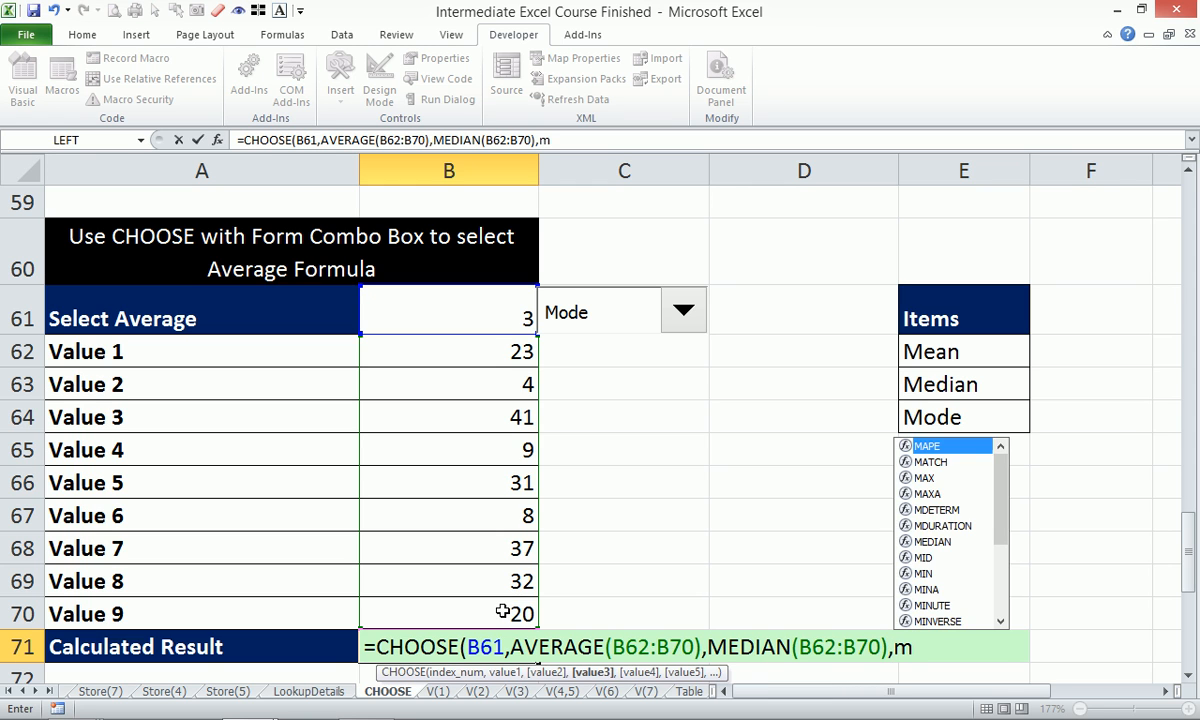
text(od)
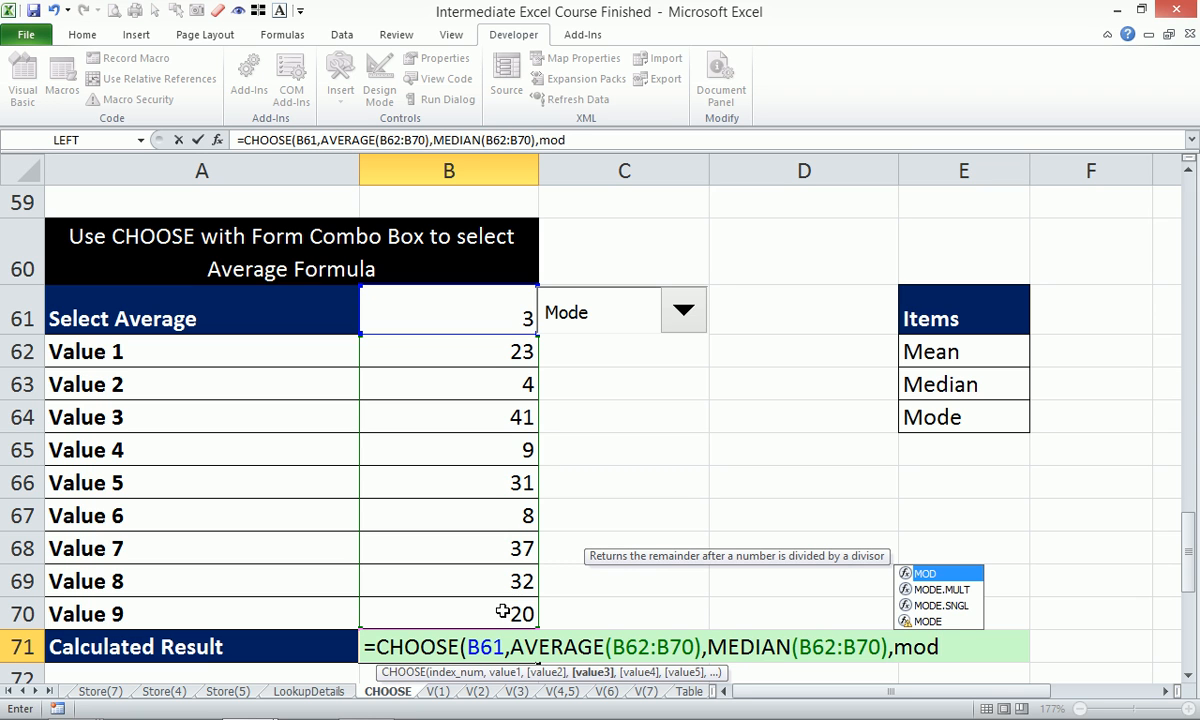
key(Down)
key(Down)
key(Down)
key(Tab)
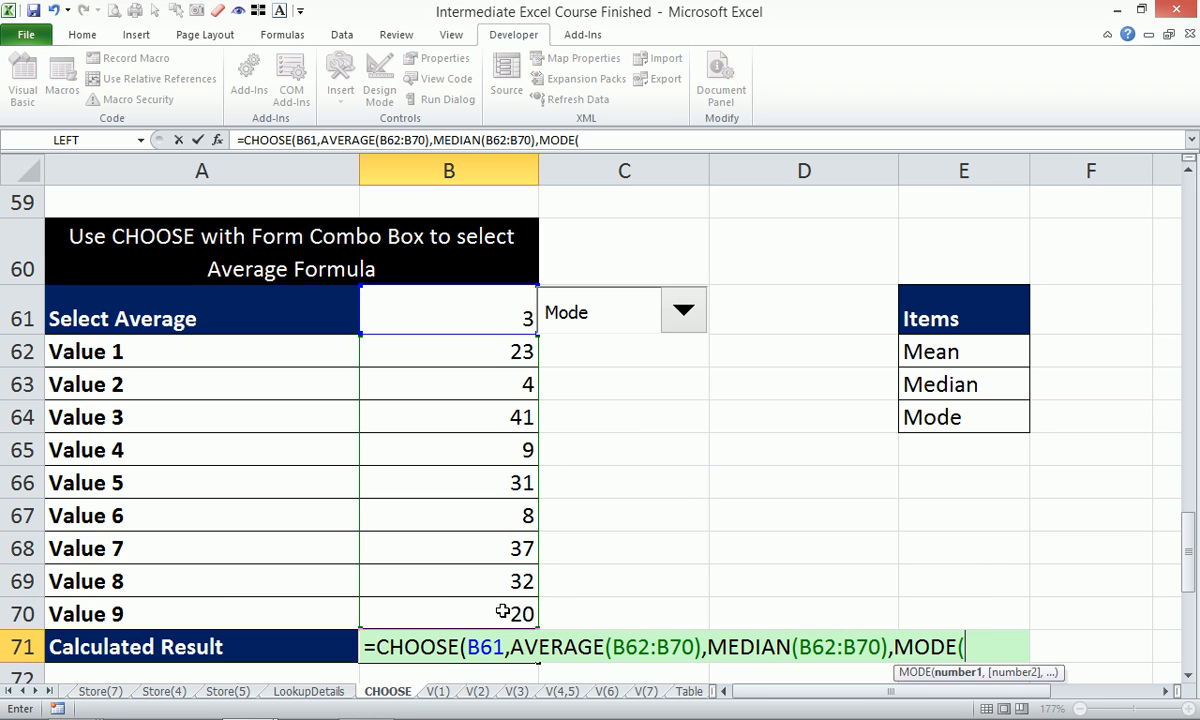
drag(465, 343, 471, 613)
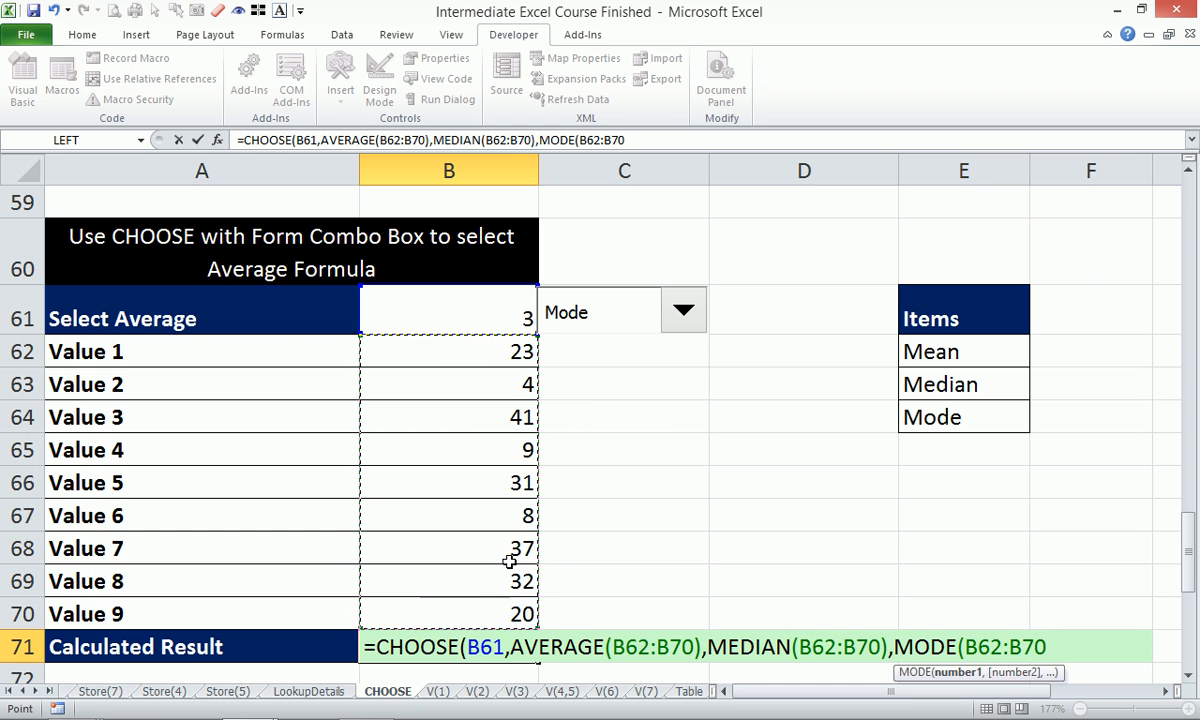
text())
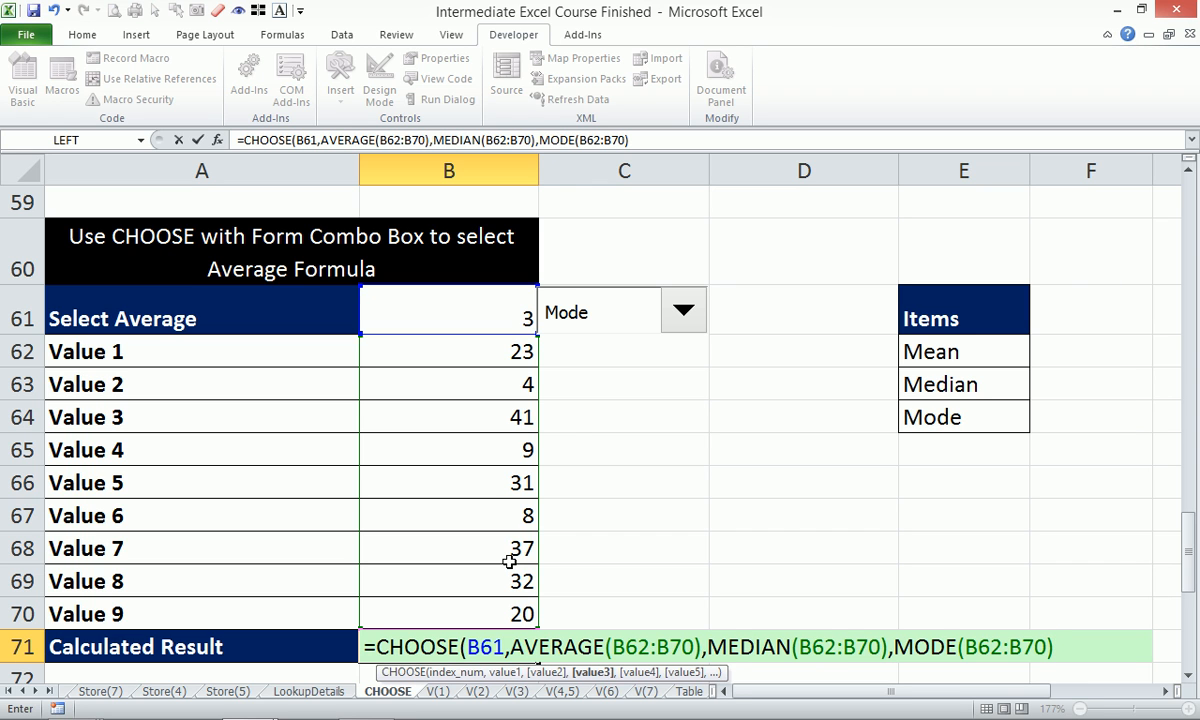
key(Return)
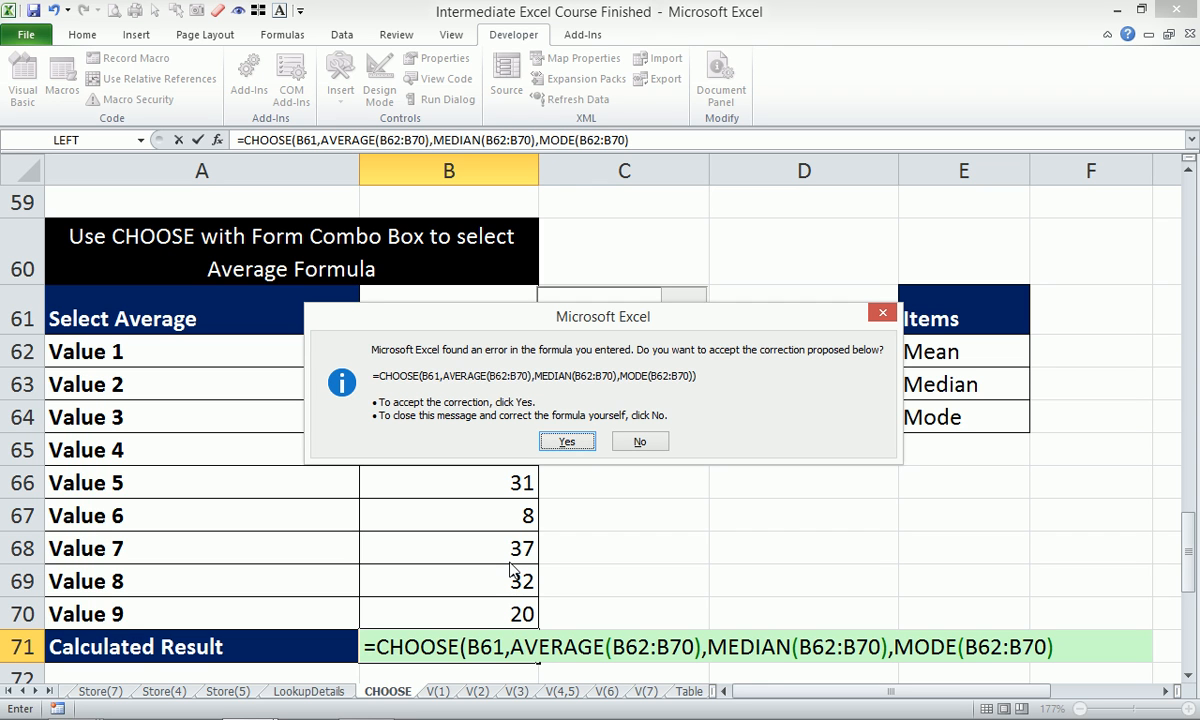
key(Return)
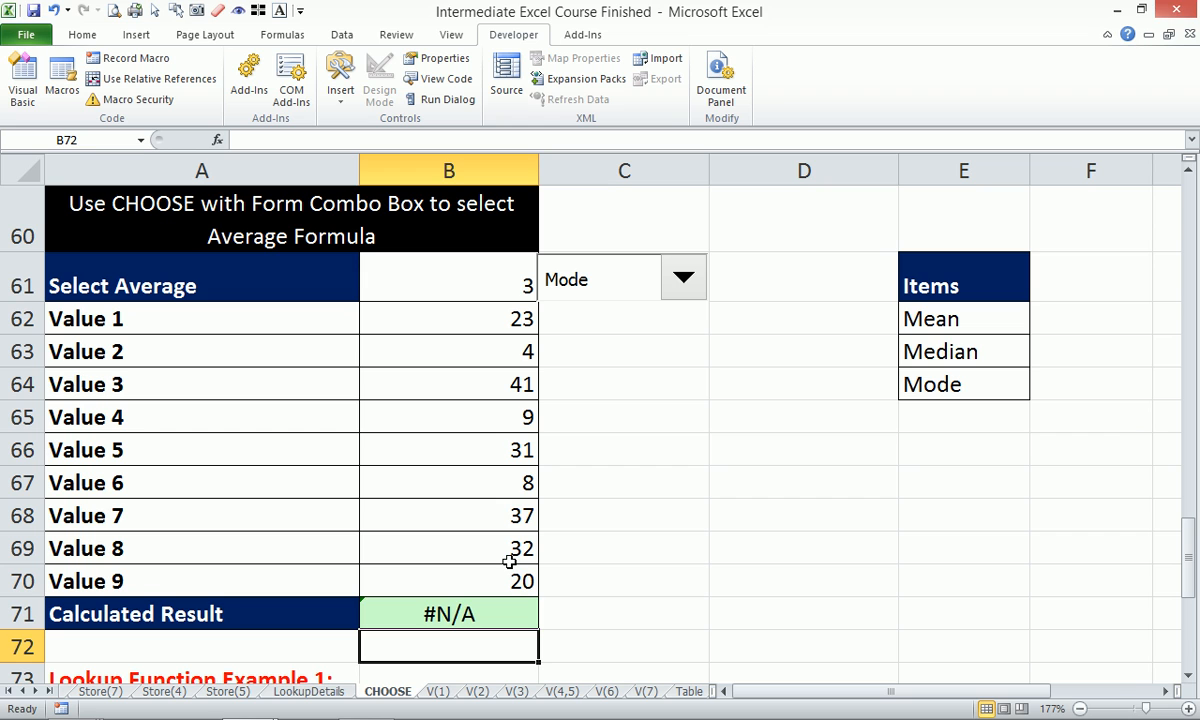
click(464, 622)
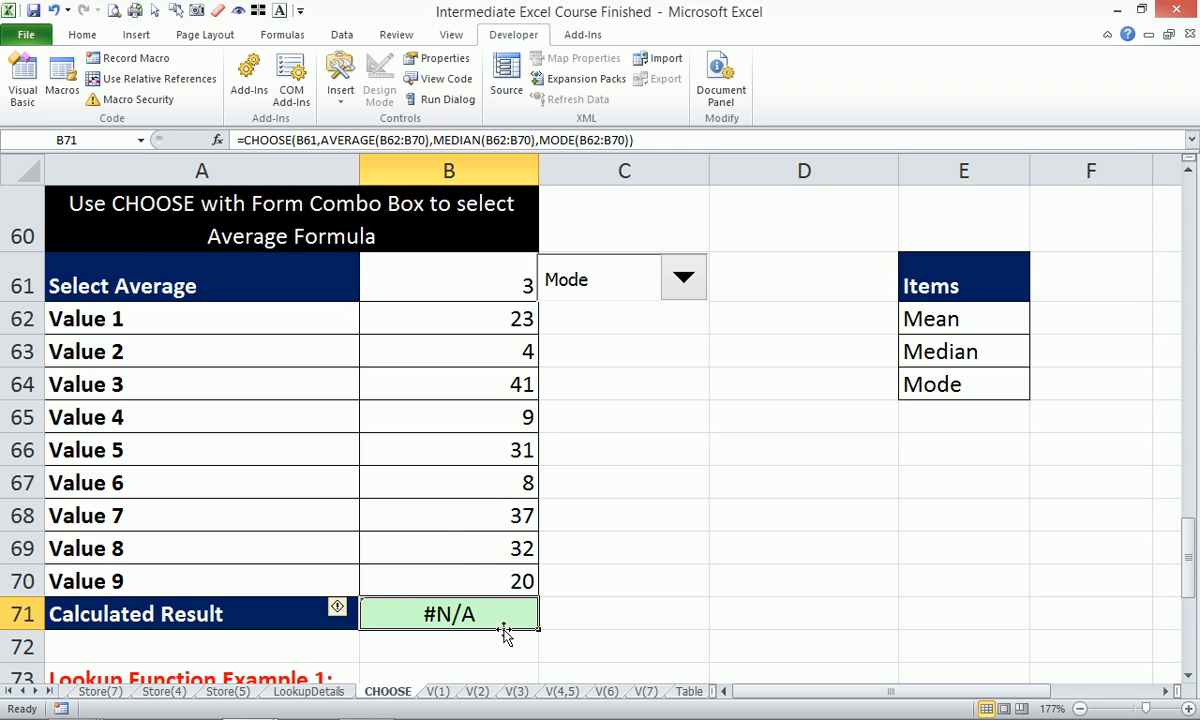
Wrap MODE(B62:B70) in IFERROR with "No Duplicate" so B71 shows No Duplicate instead of #N/A.
click(541, 140)
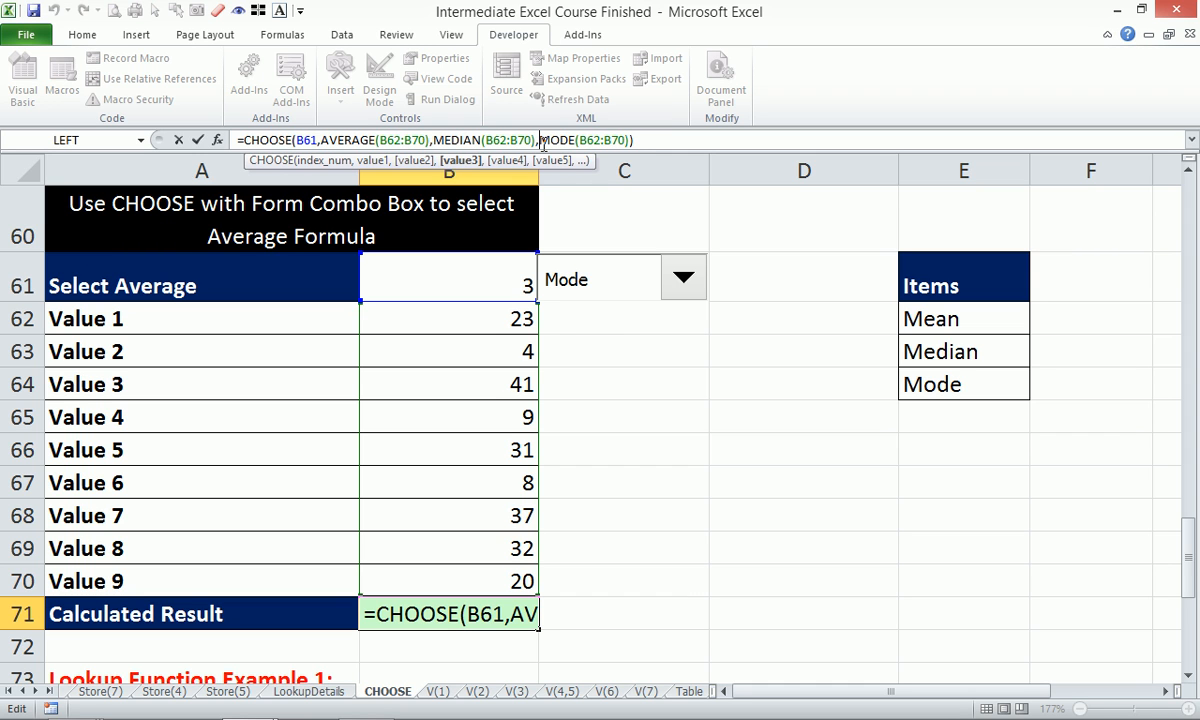
text(if)
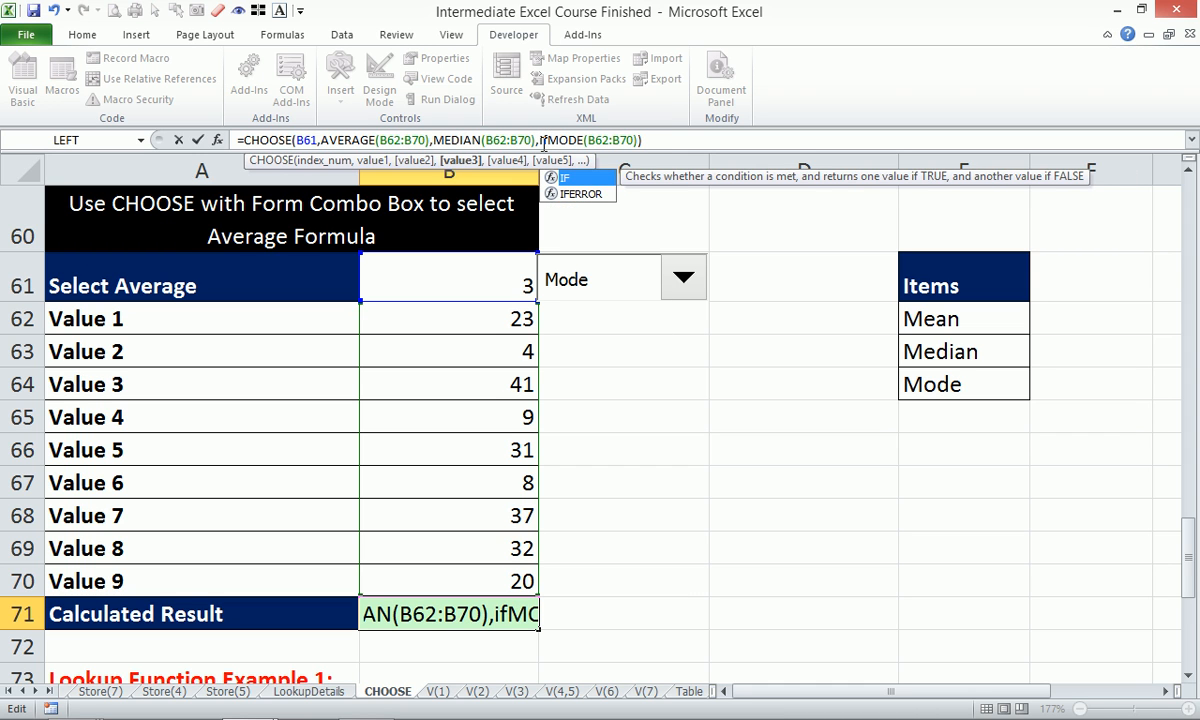
key(Down)
key(Tab)
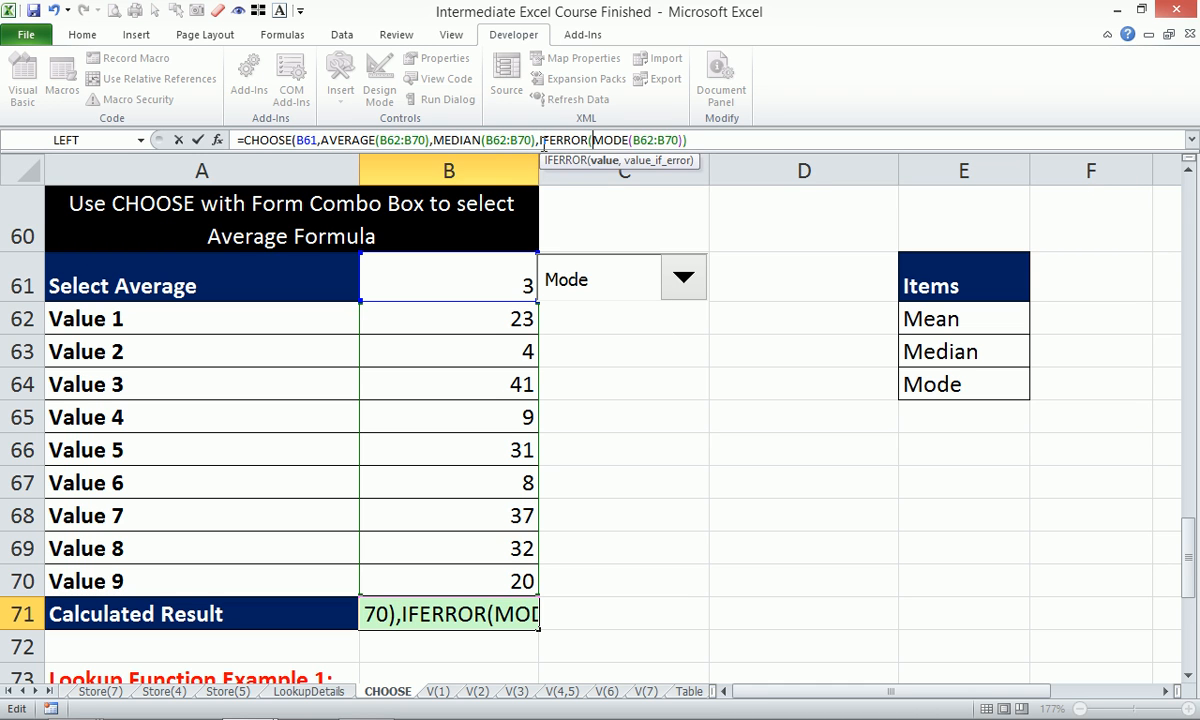
click(686, 141)
key(BackSpace)
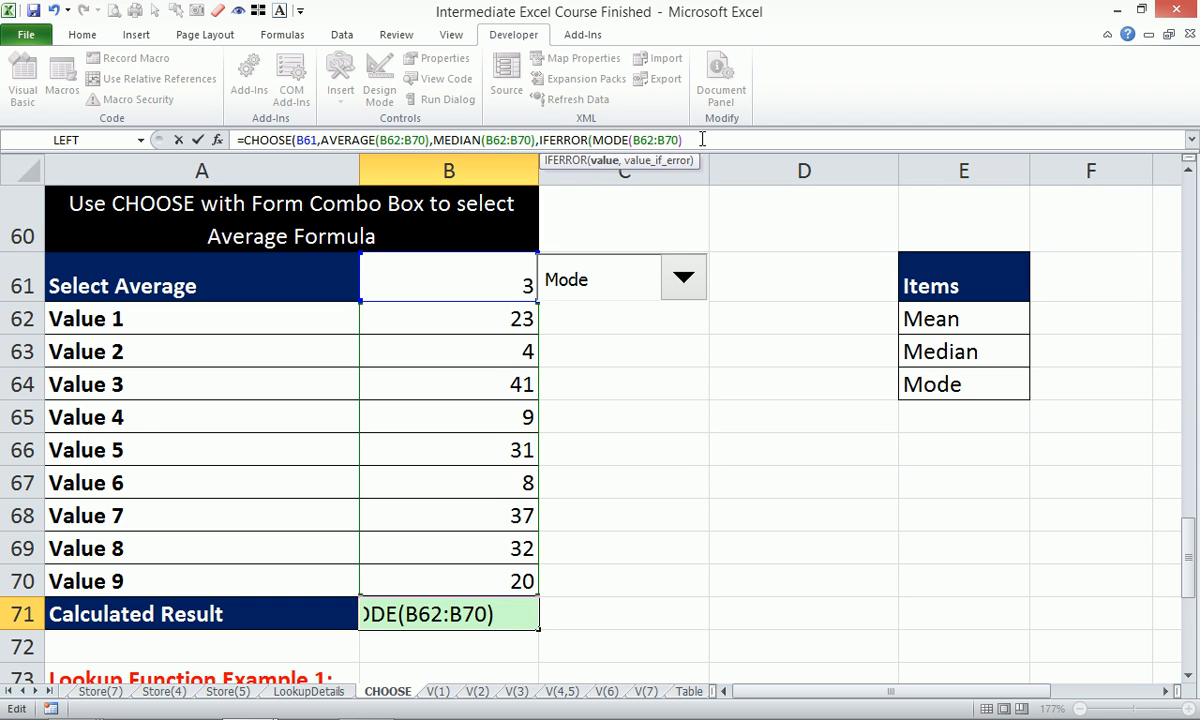
text(,)
text("No Dupl)
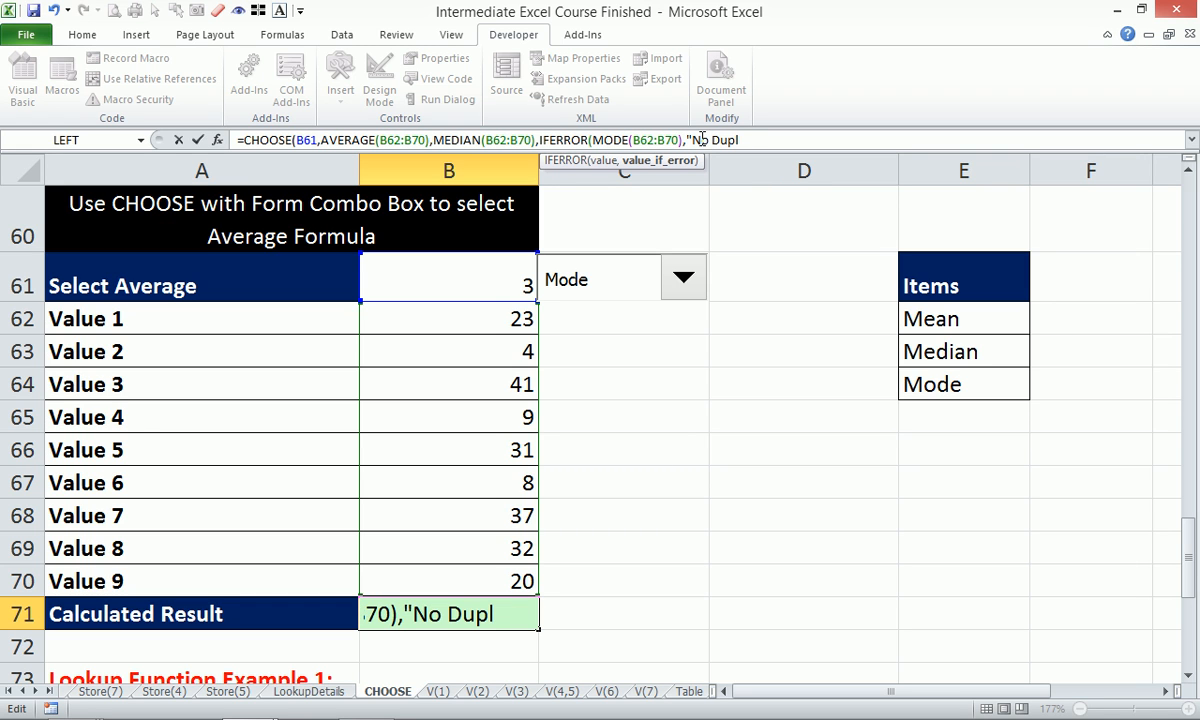
text(icate")
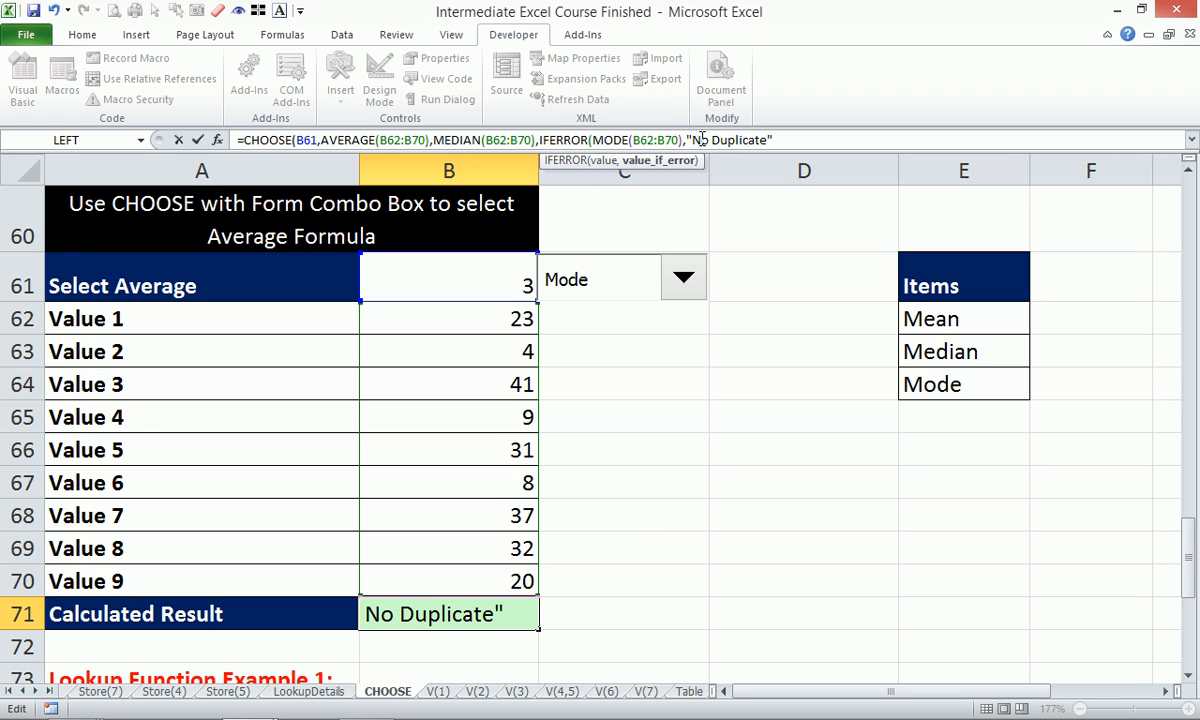
text())
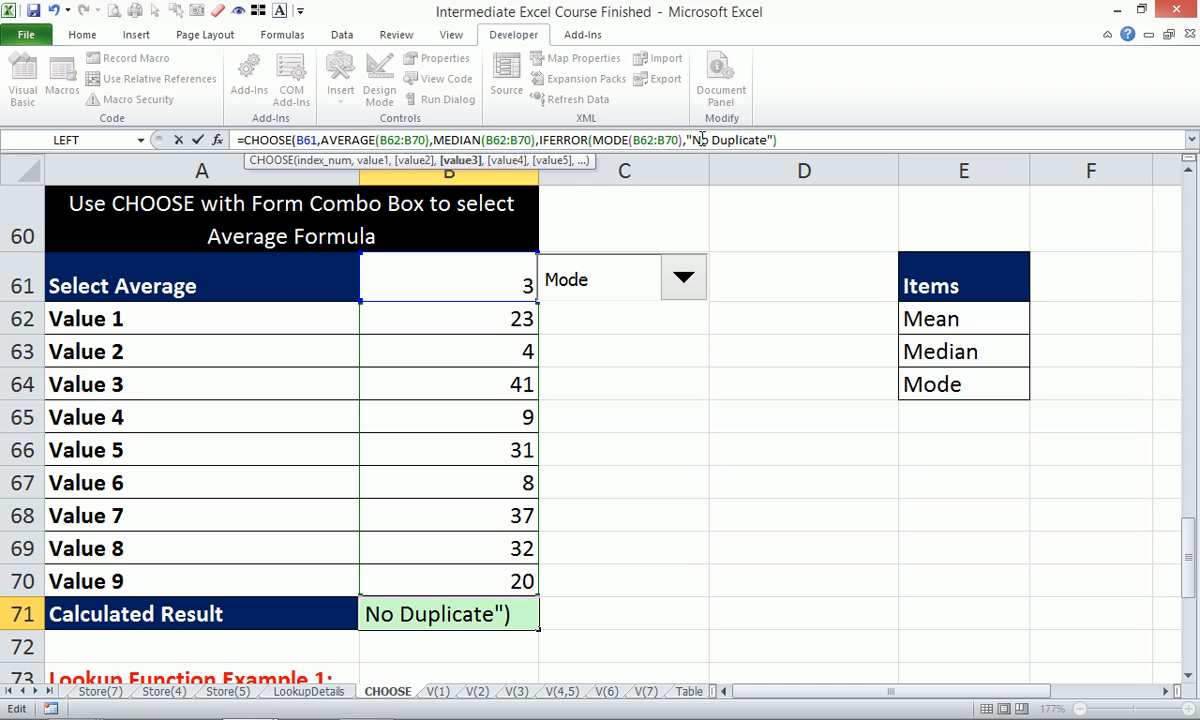
text())
key(Return)
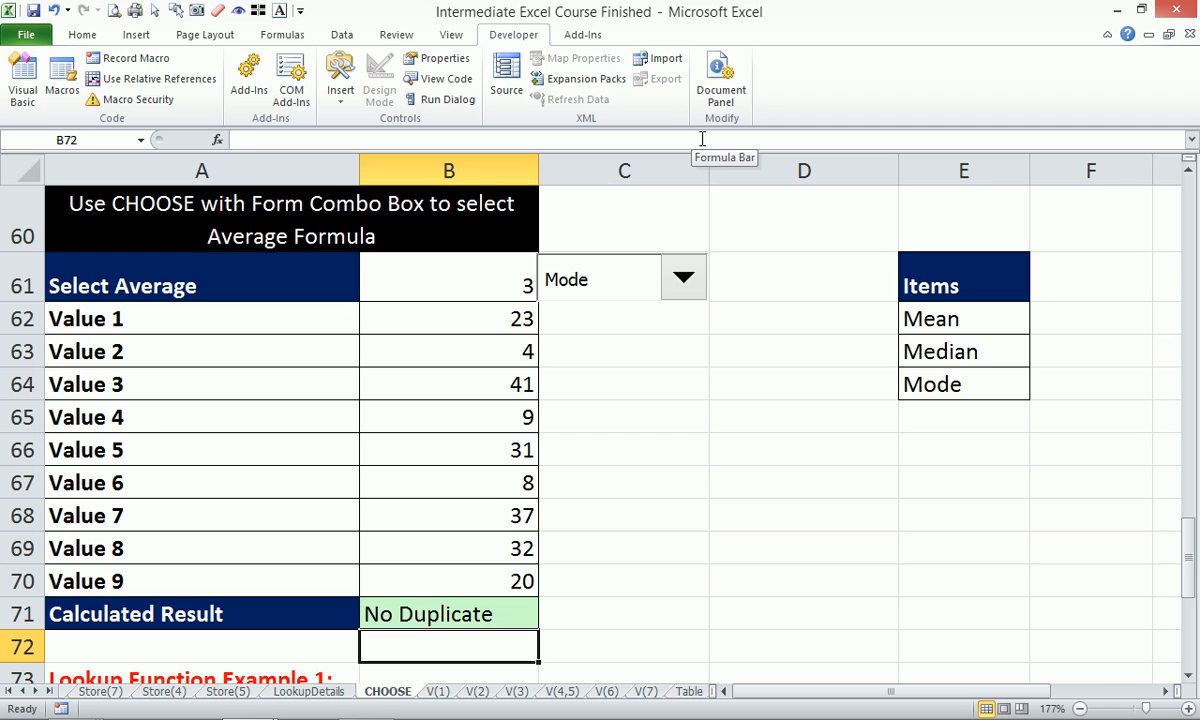
click(492, 361)
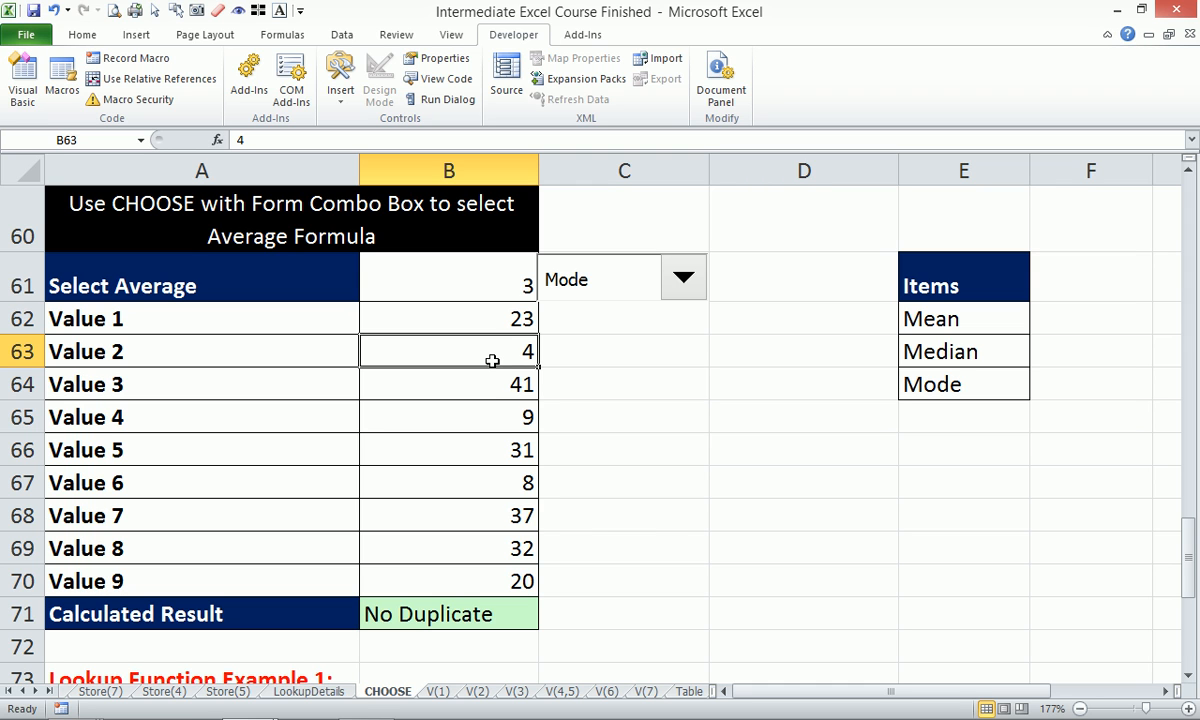
Try 23 as Value 2, undo it back to 4, and scroll down to the CHOOSE example.
text(23)
key(Return)
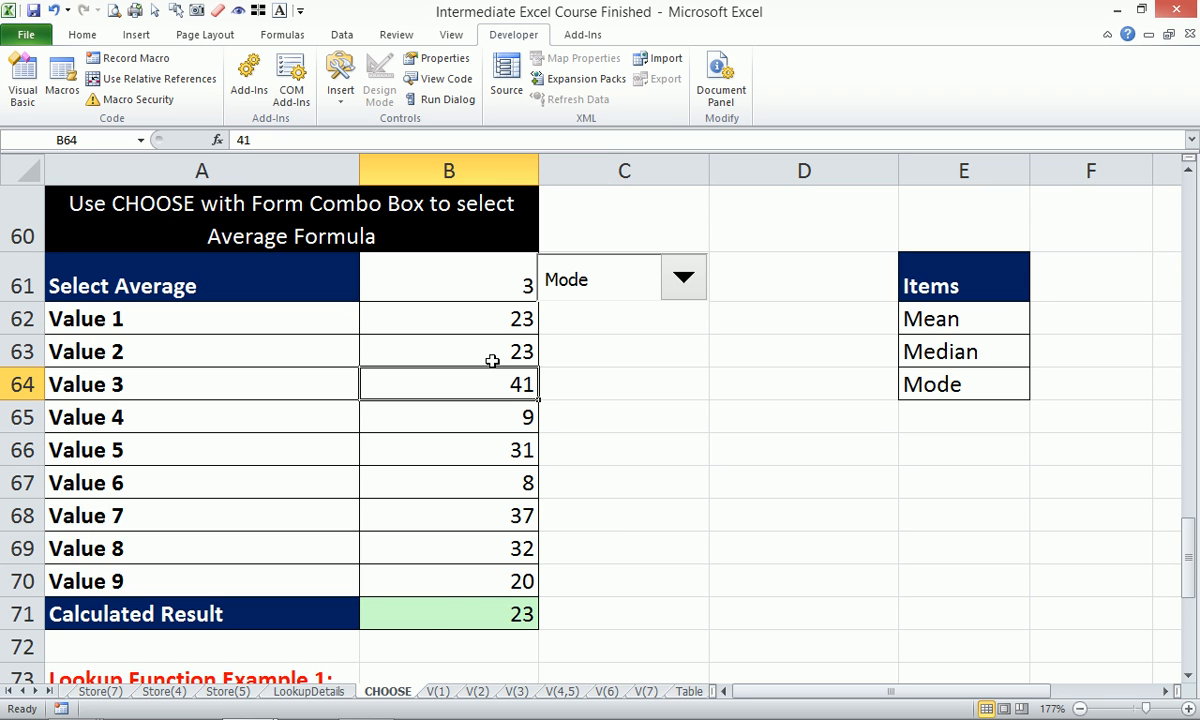
key(ctrl+z)
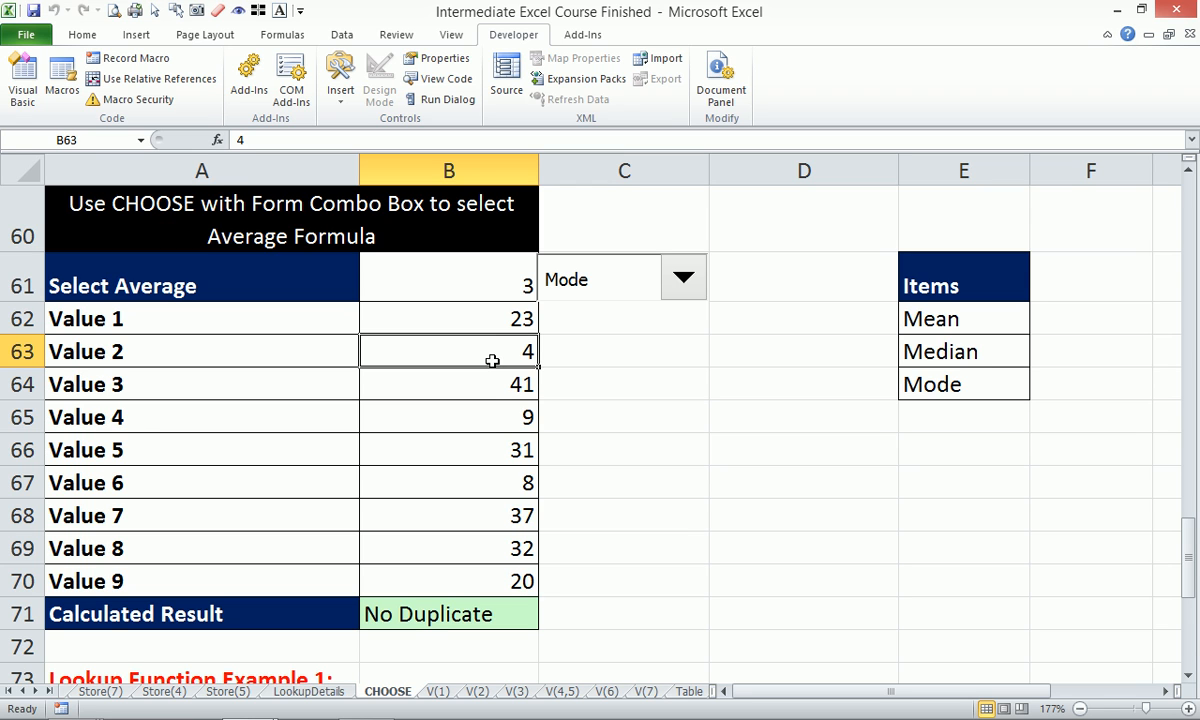
scroll(627, 470, down, 2)
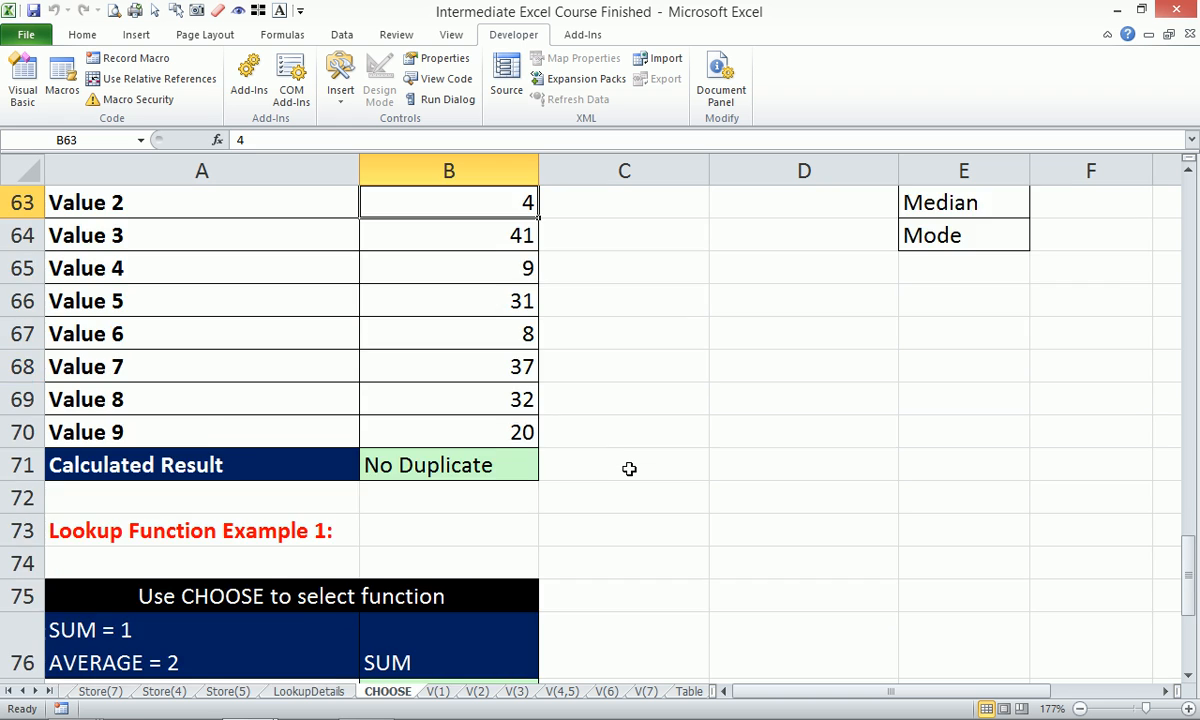
scroll(629, 469, down, 2)
Select the CHOOSE example's Data values B80:B85 to check their sum, then switch to the V(1) sheet.
click(458, 388)
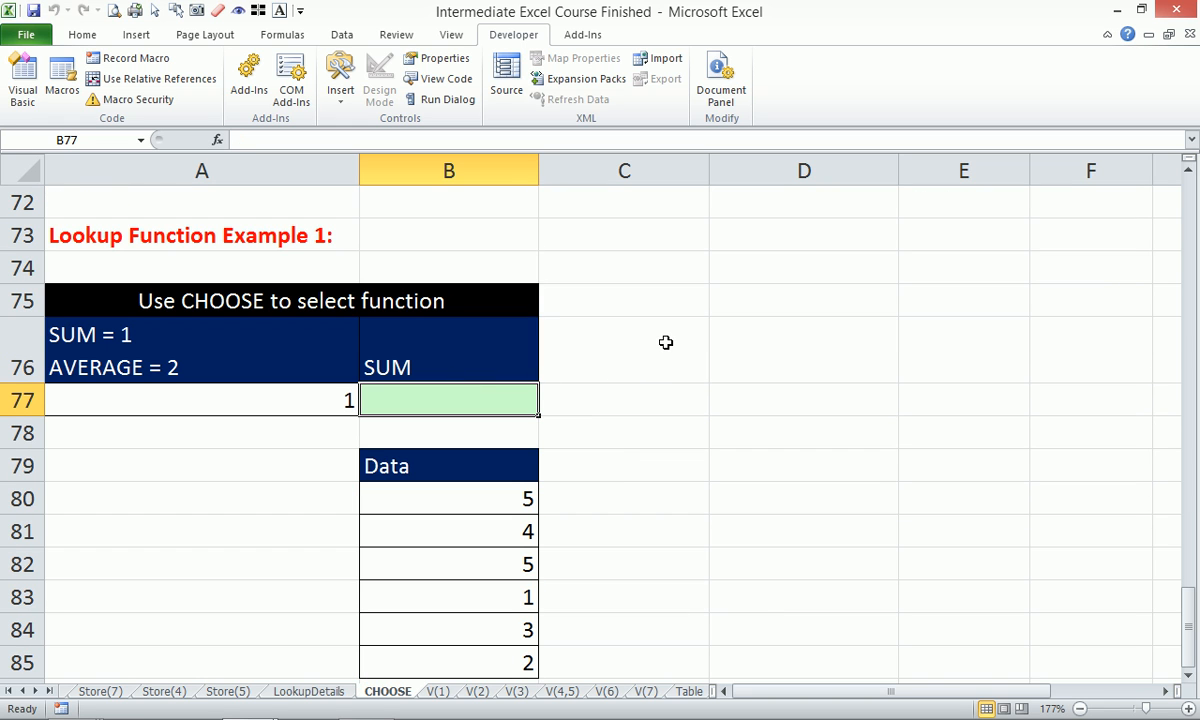
scroll(667, 342, down, 1)
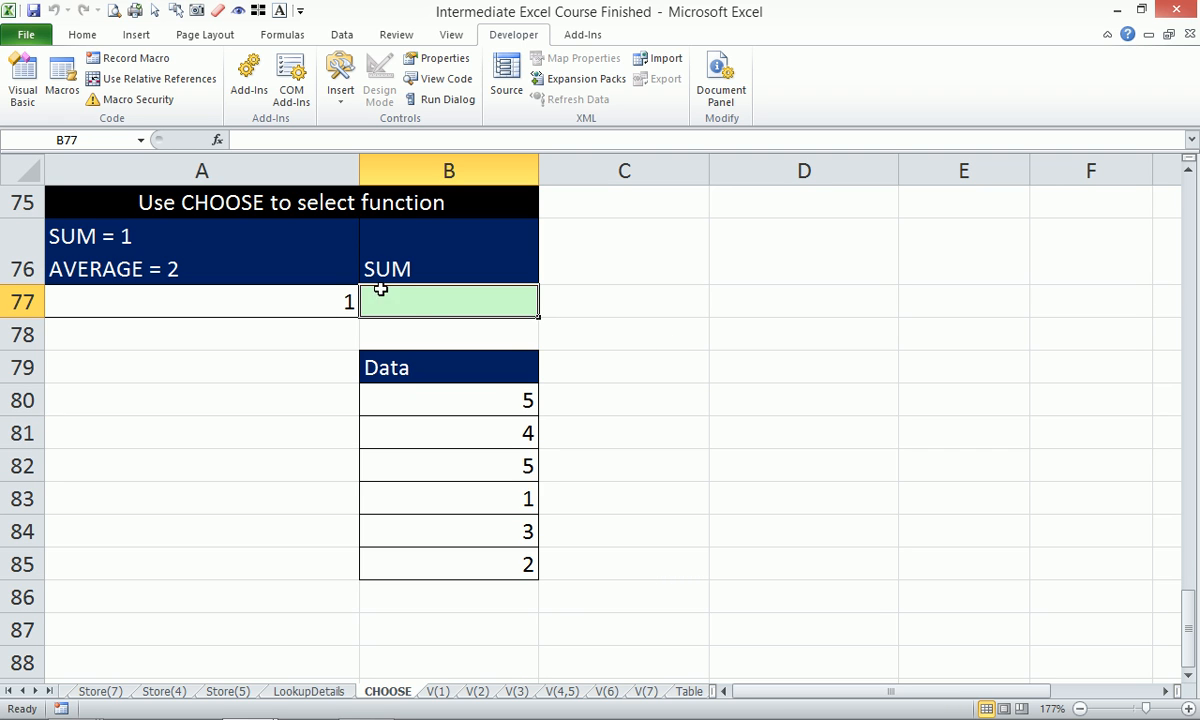
drag(480, 399, 490, 555)
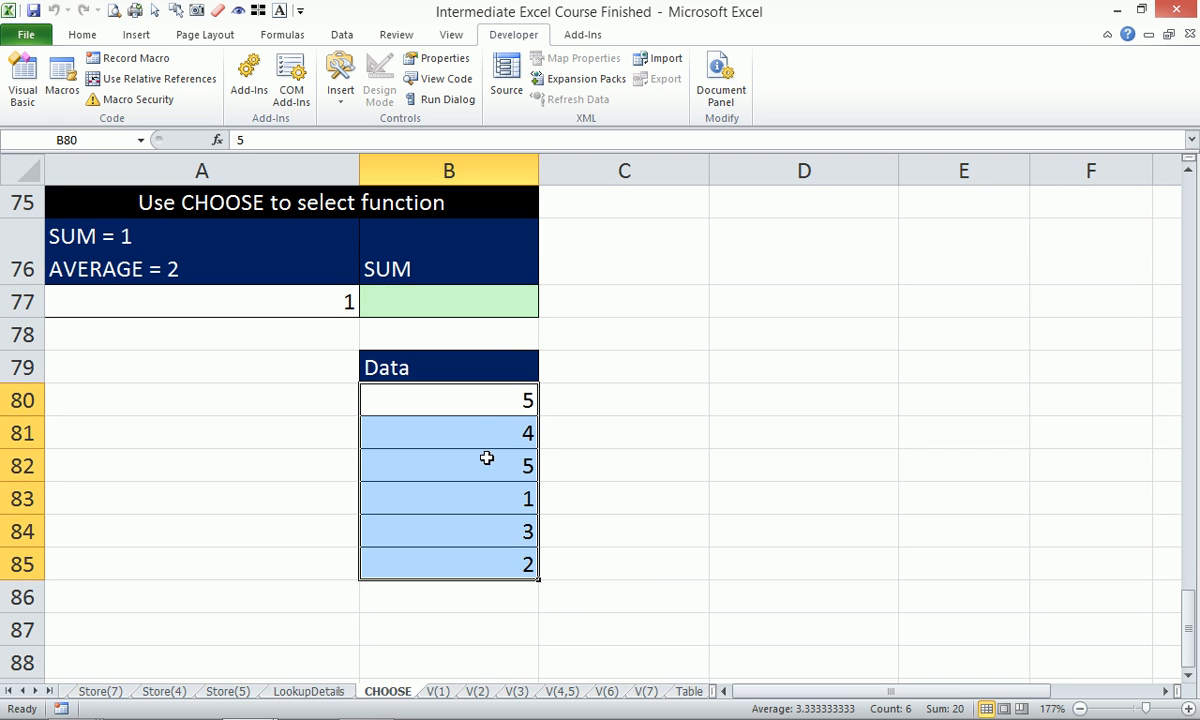
drag(482, 400, 485, 557)
scroll(484, 541, down, 4)
scroll(485, 538, up, 14)
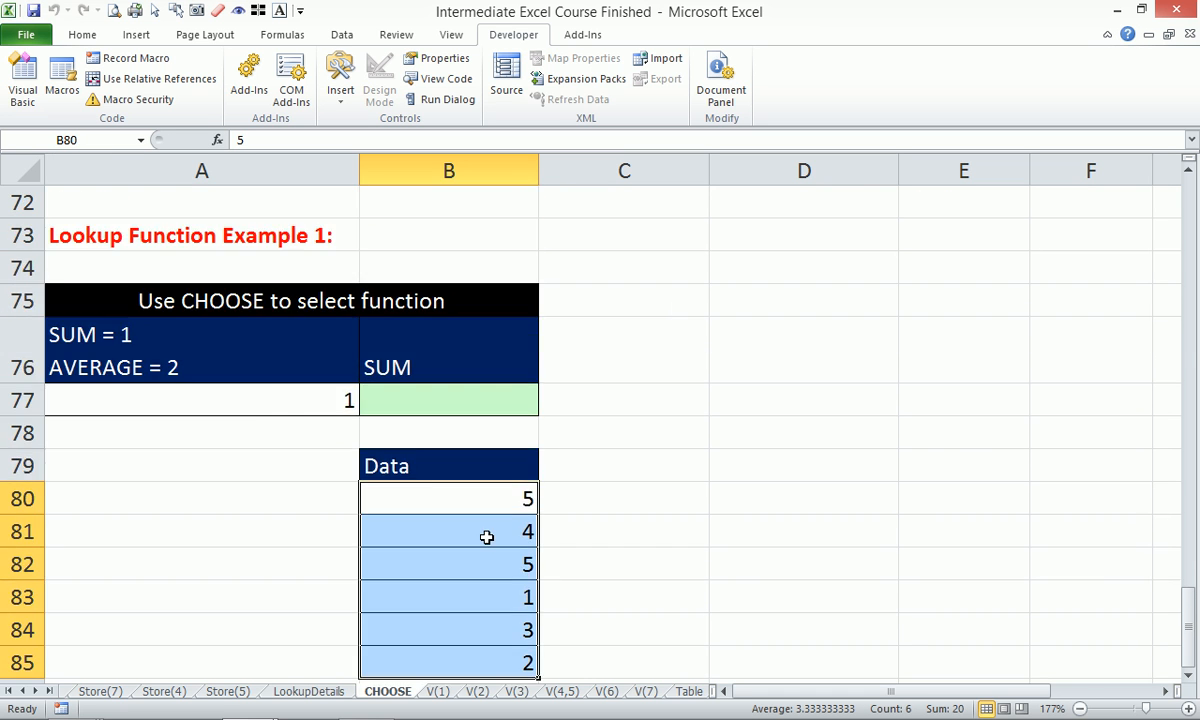
scroll(488, 534, down, 10)
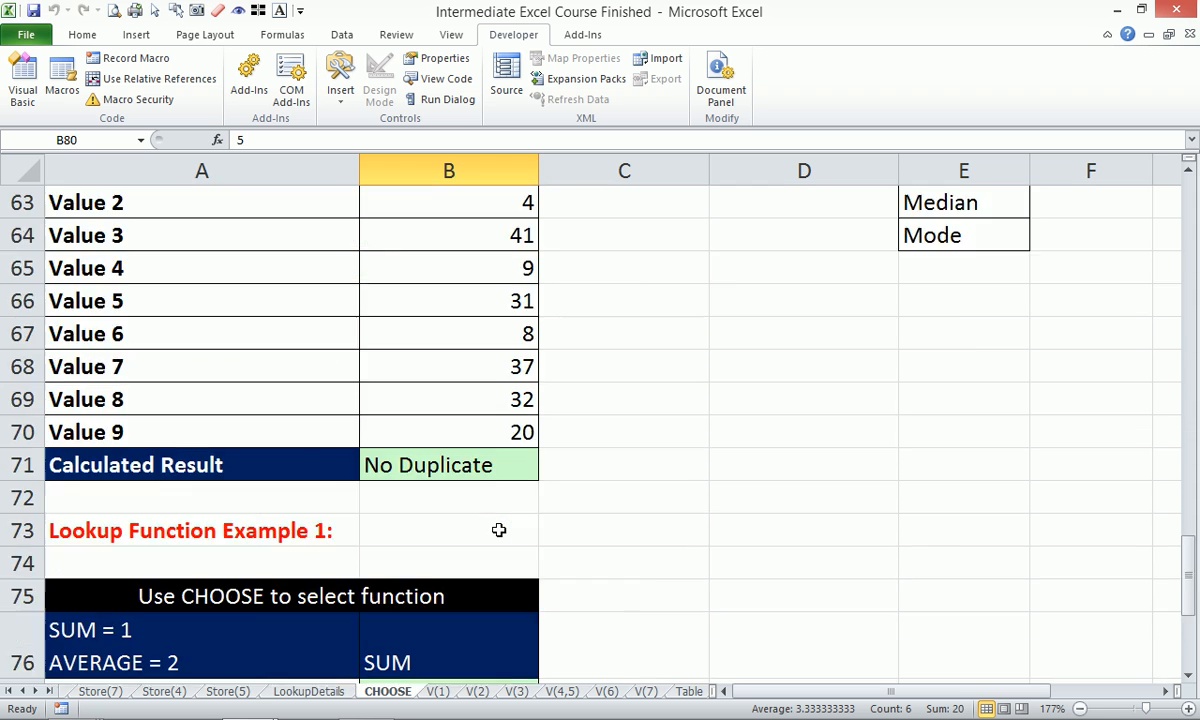
scroll(498, 530, down, 2)
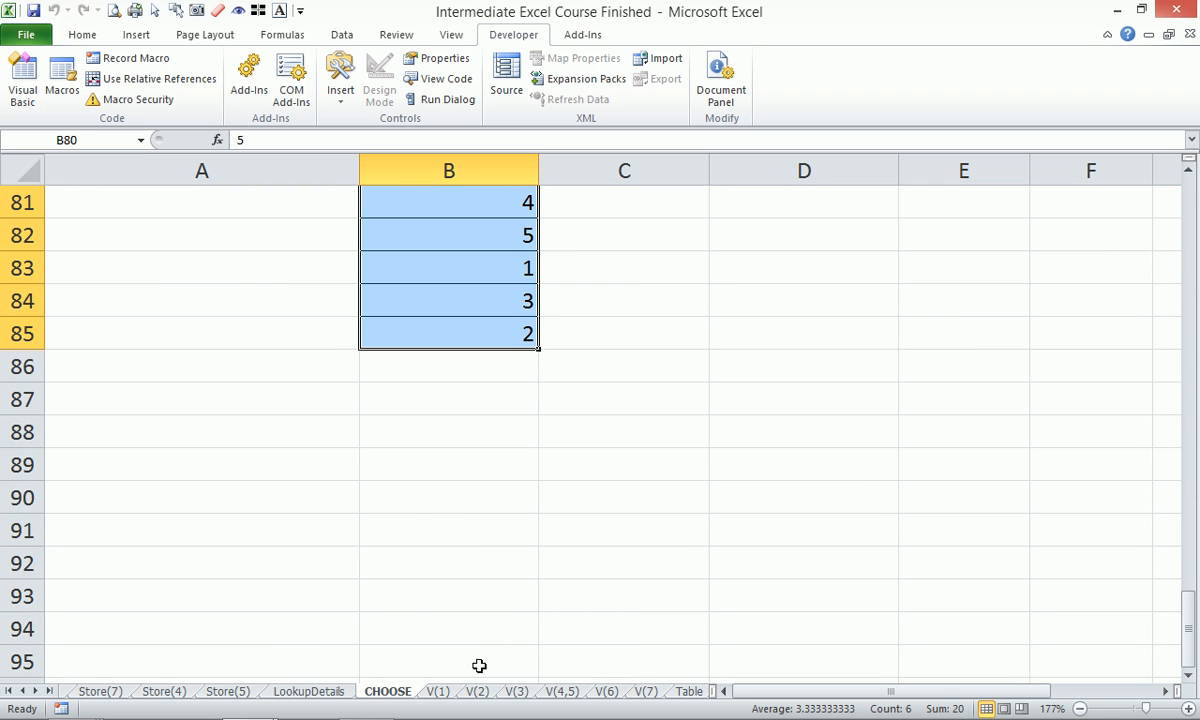
click(437, 691)
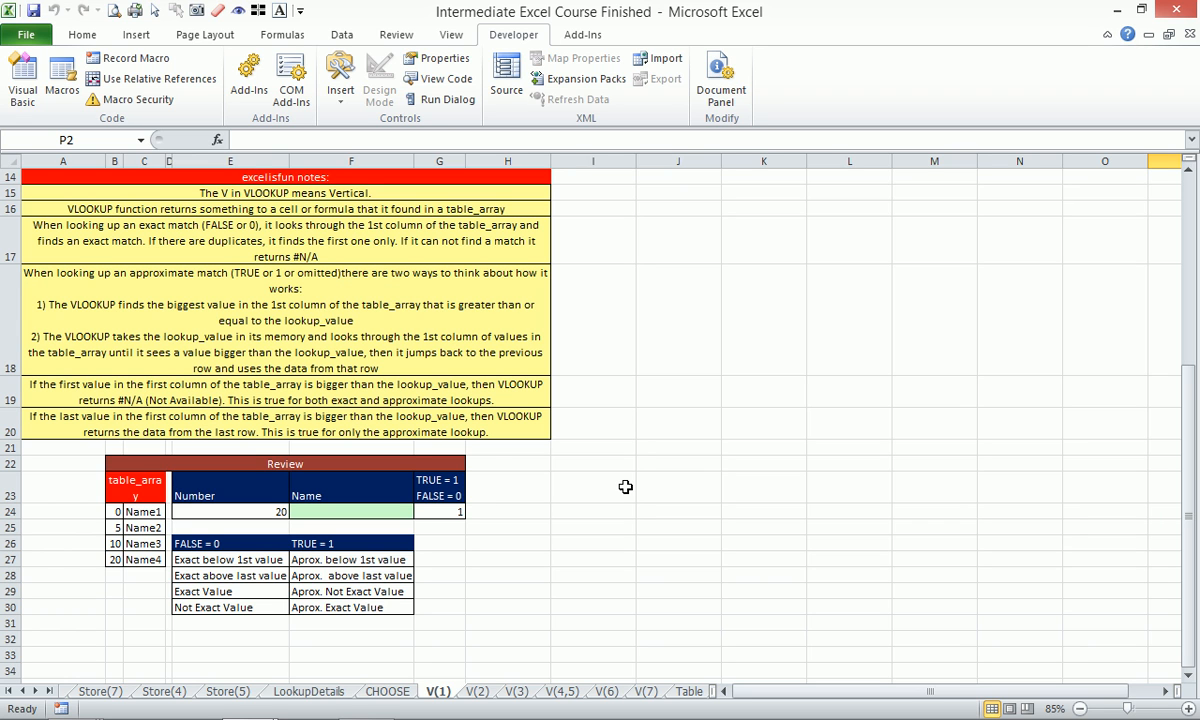
Zoom to fit the Review table B22:G31 and select the Name cell F24.
drag(210, 190, 259, 352)
scroll(504, 340, down, 2)
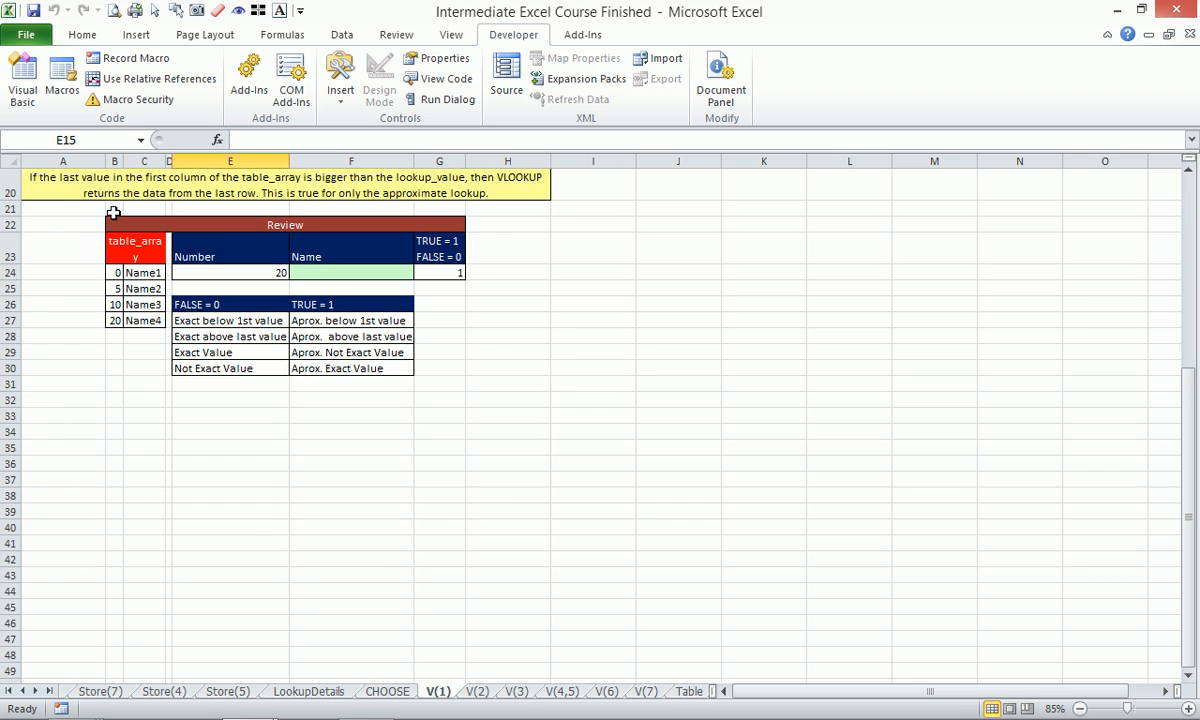
click(119, 224)
drag(119, 224, 463, 383)
key(alt+w)
key(g)
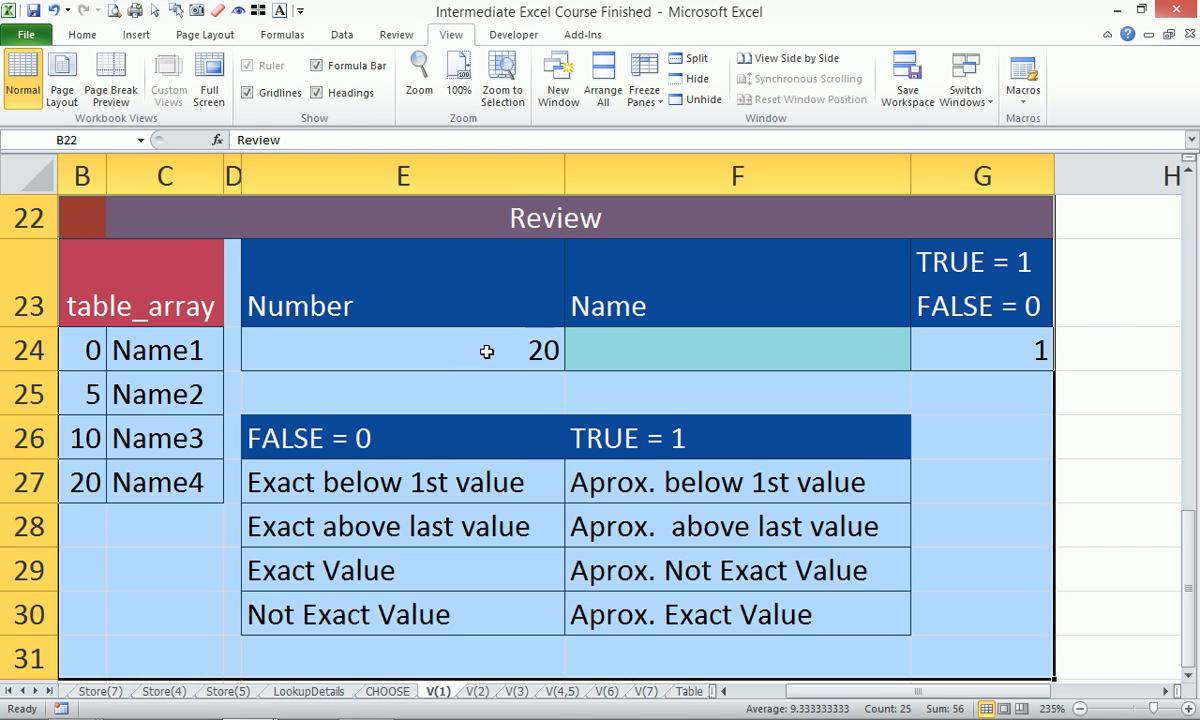
click(495, 350)
click(696, 346)
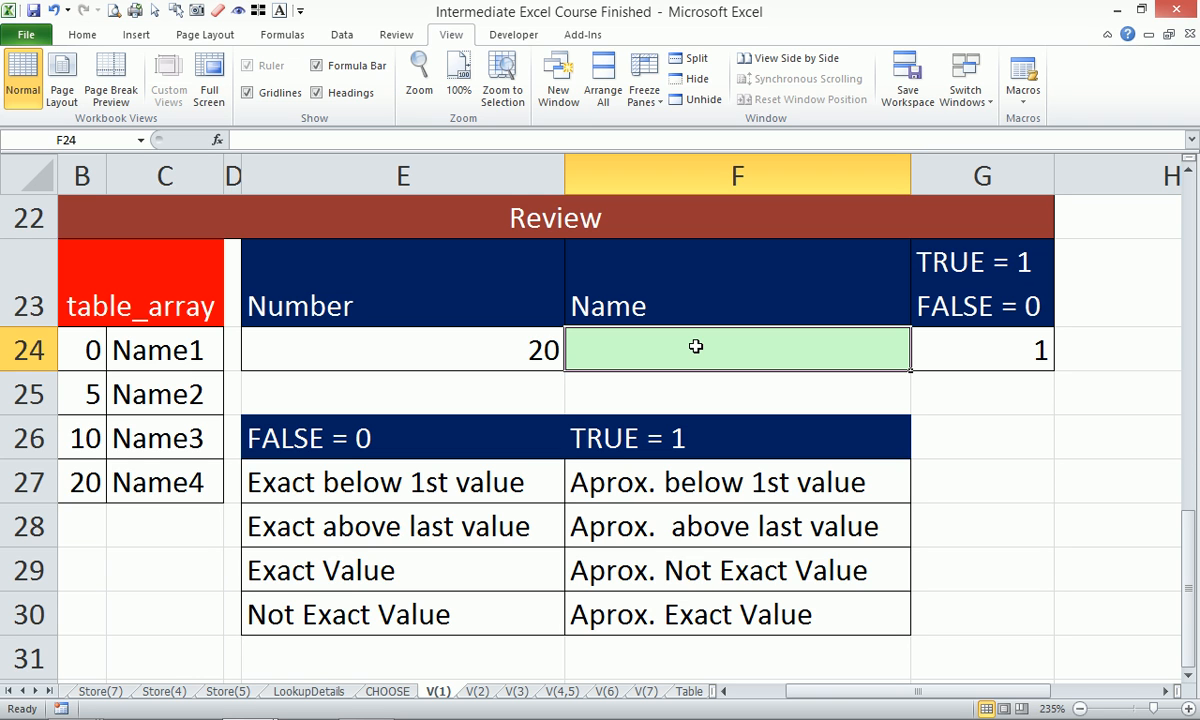
Enter =VLOOKUP(E24,B:C,2) in the Name cell F24.
text(=)
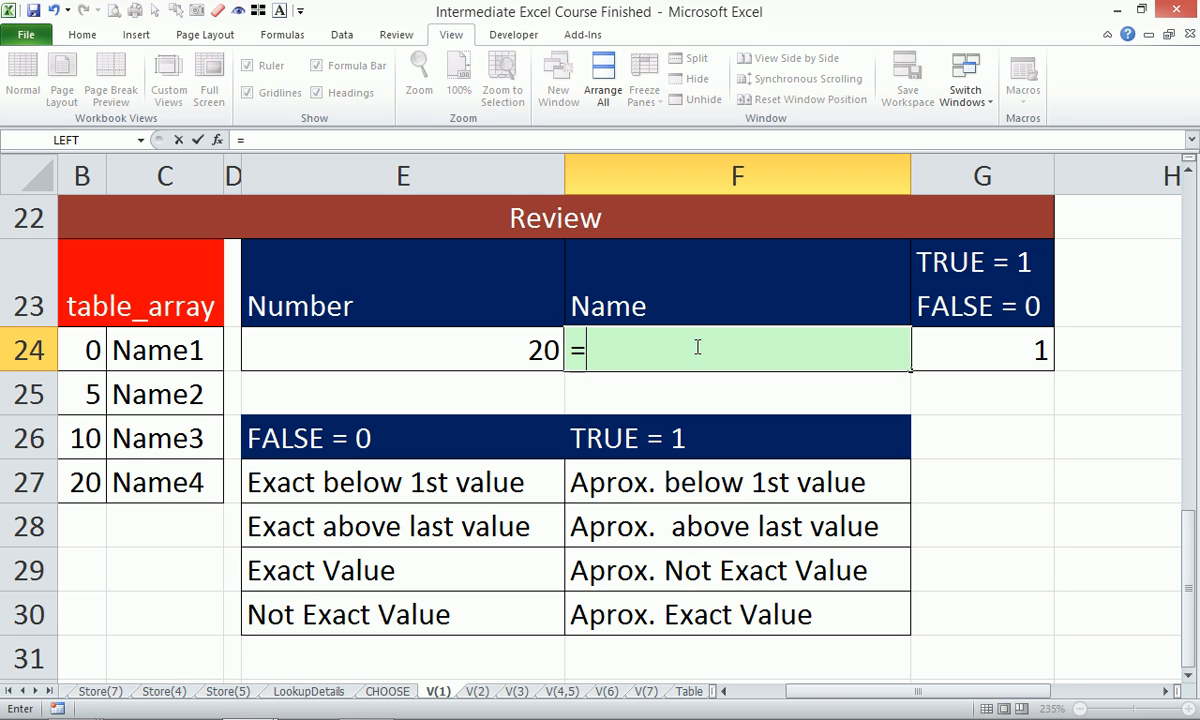
text(vlo)
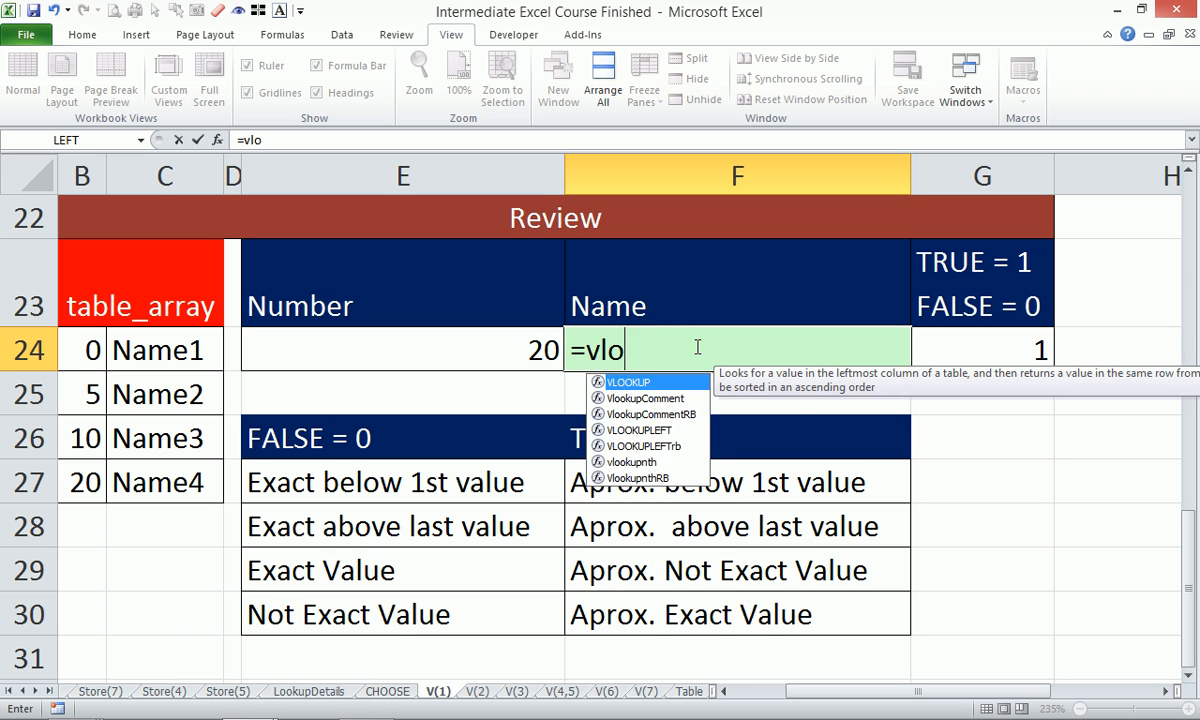
key(Tab)
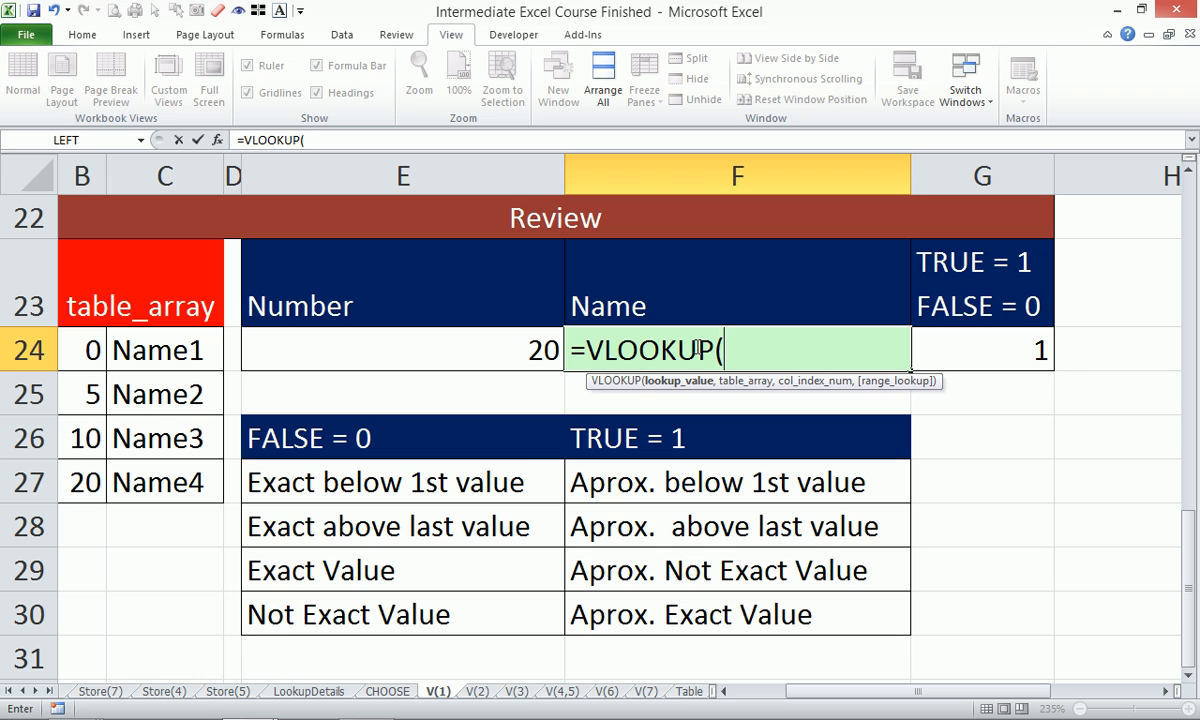
key(Left)
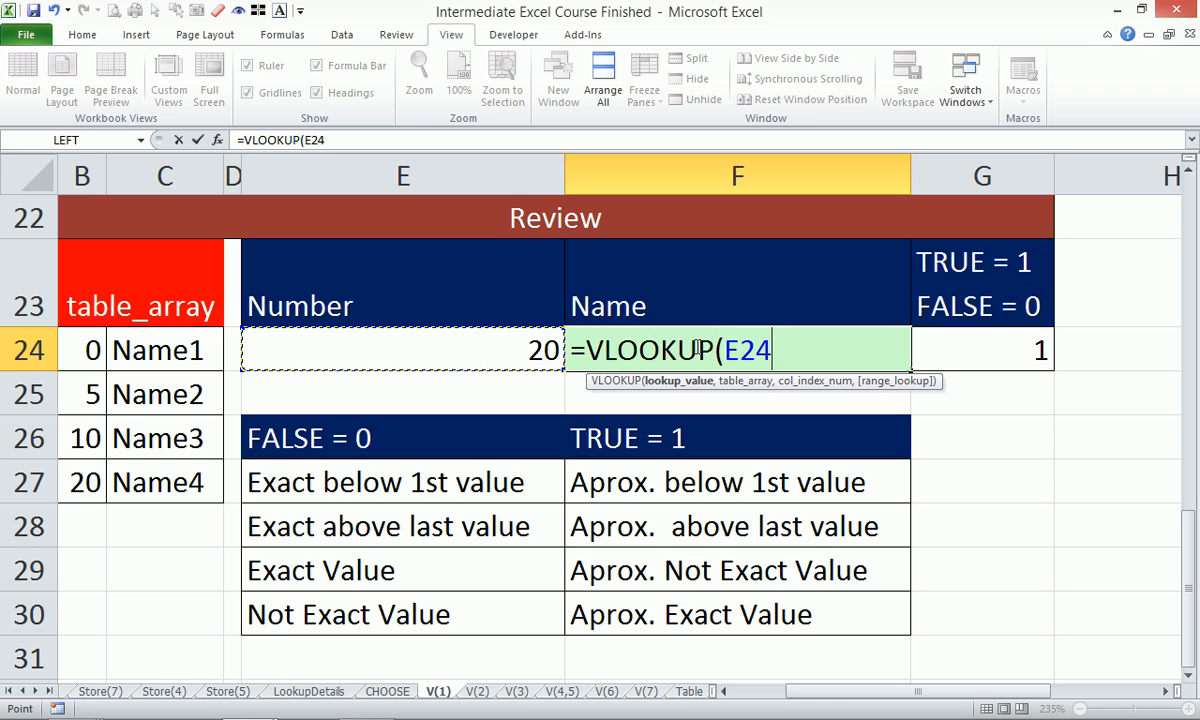
text(,)
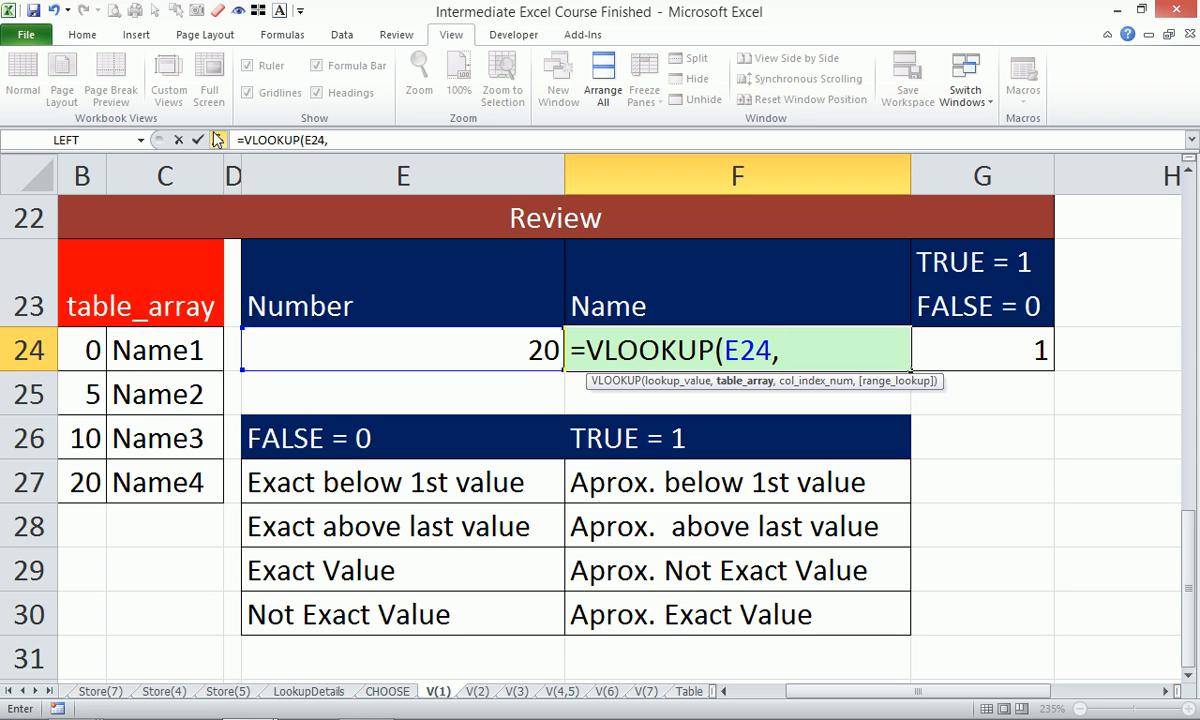
click(84, 165)
drag(84, 165, 138, 163)
text(,2)
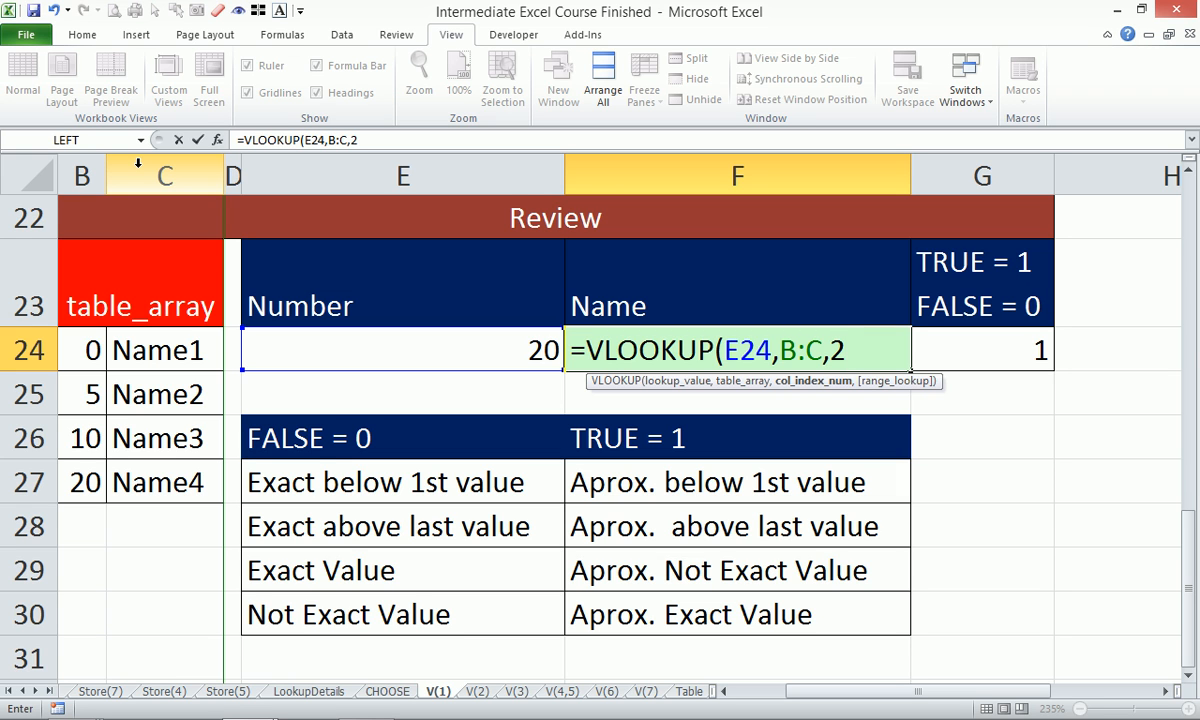
text())
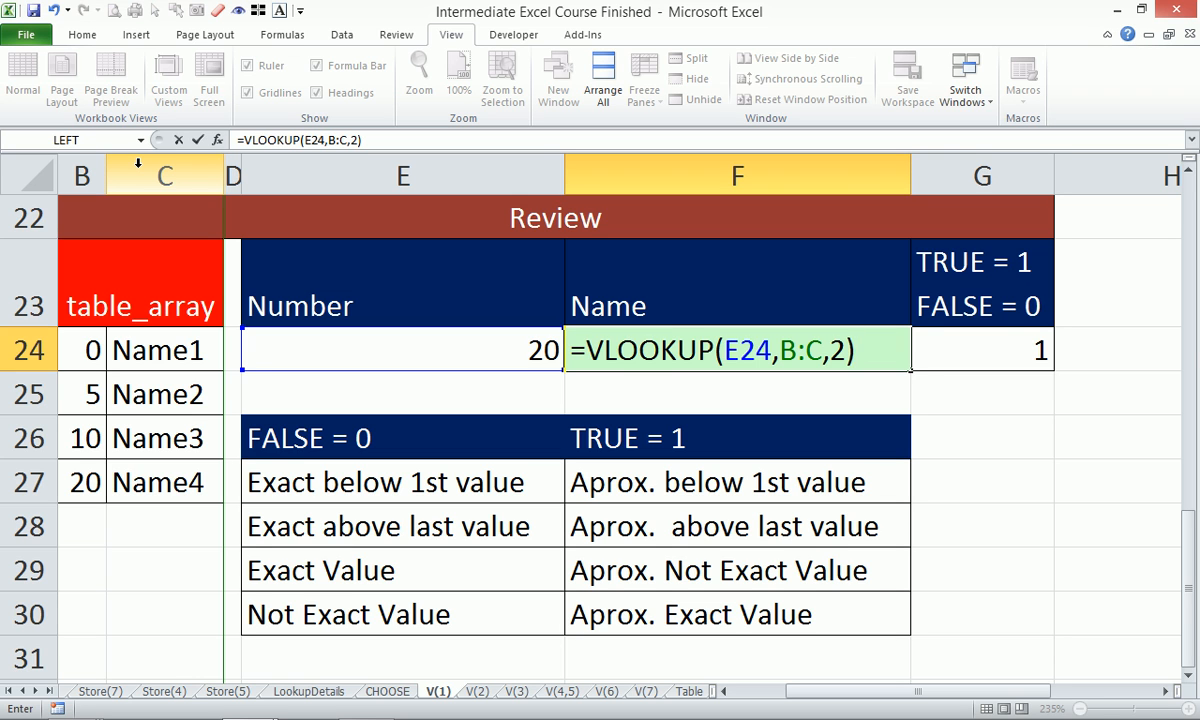
key(Return)
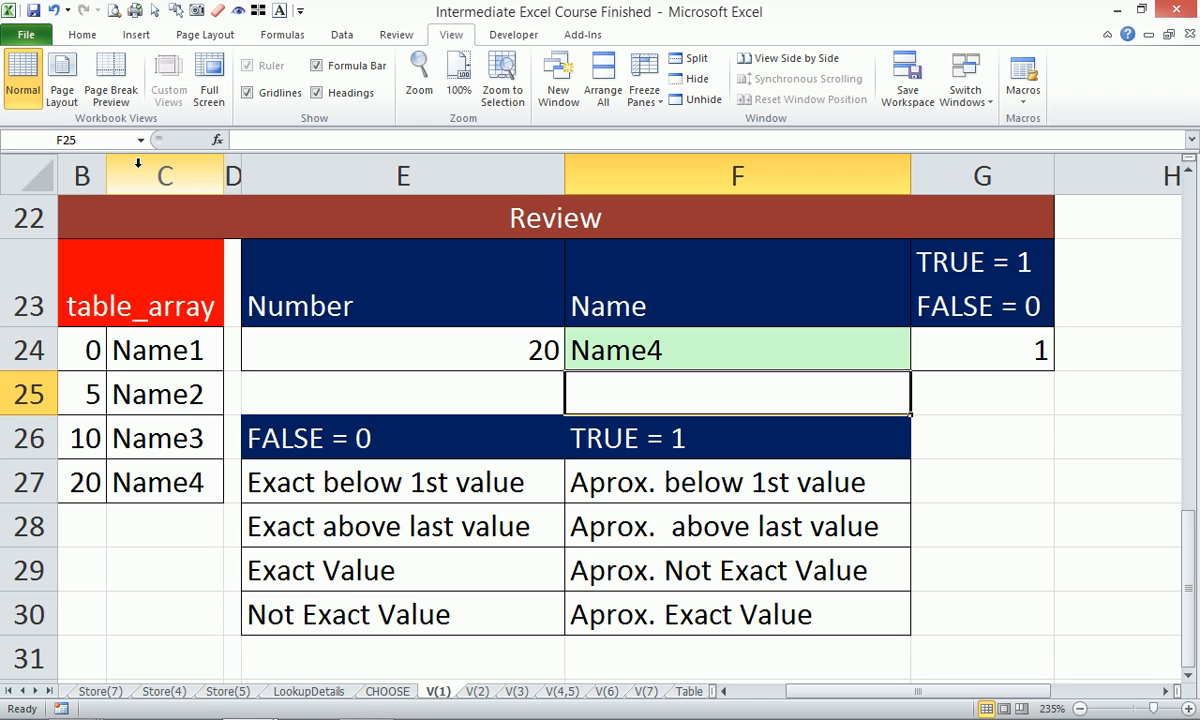
Change the Number in E24 to 19 so the Name returns Name3.
key(Up)
key(Left)
text(19)
key(Return)
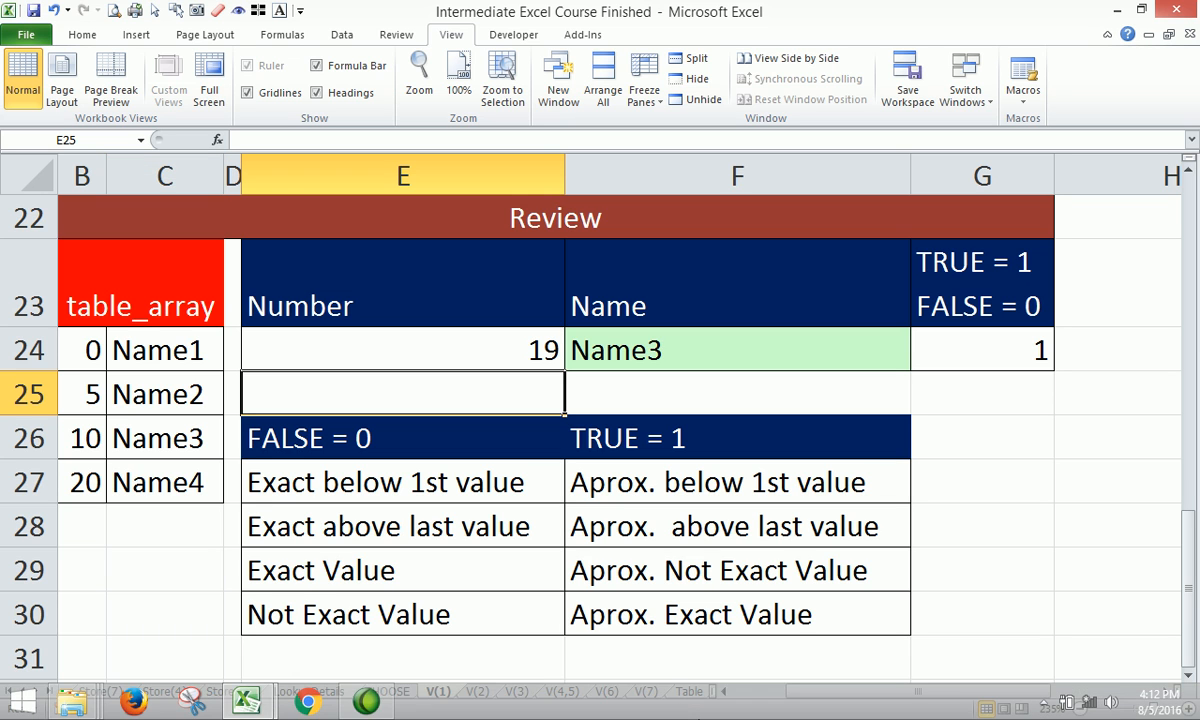
scroll(450, 500, down, 2)
scroll(485, 530, up, 2)
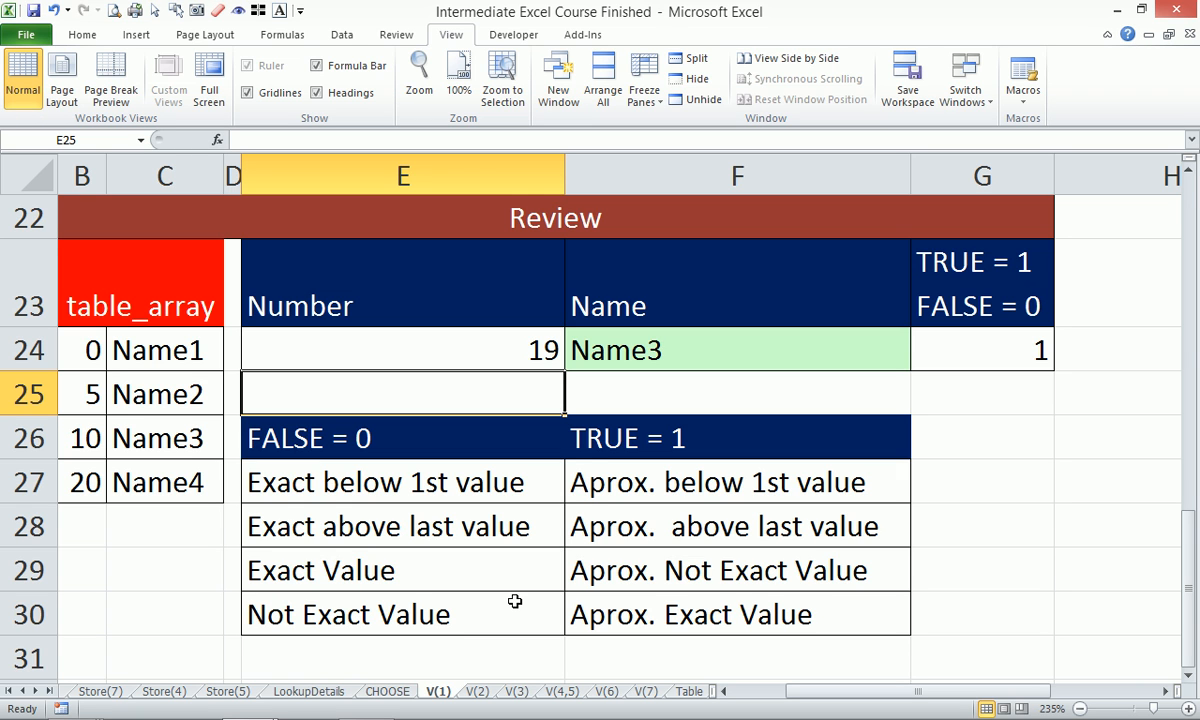
On the V(2) sheet, zoom to fit the Test scores range A3:F12 and select B5.
click(477, 690)
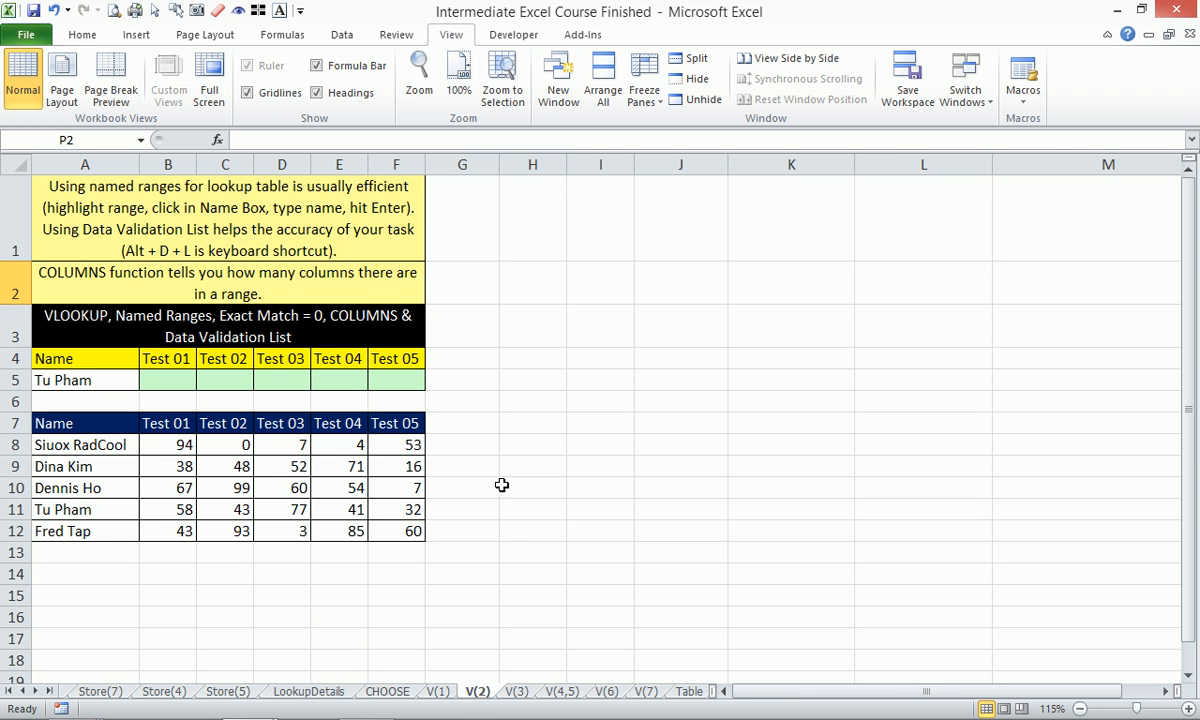
drag(47, 315, 418, 537)
key(alt+w)
key(g)
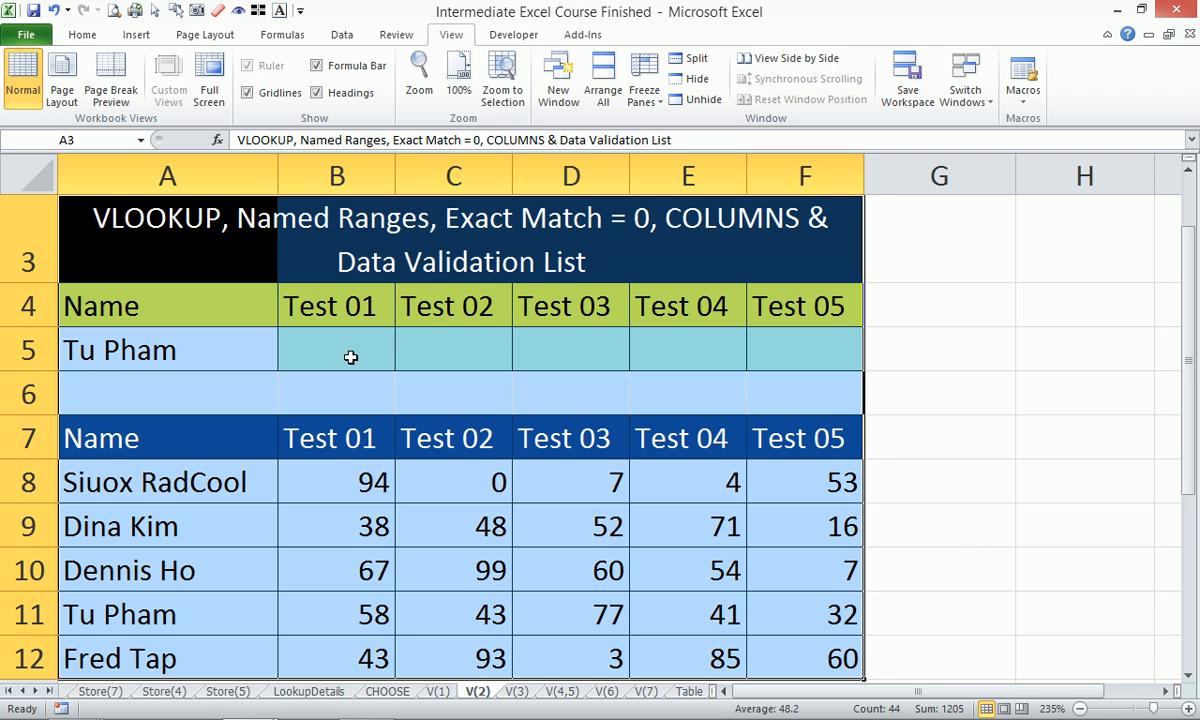
click(351, 356)
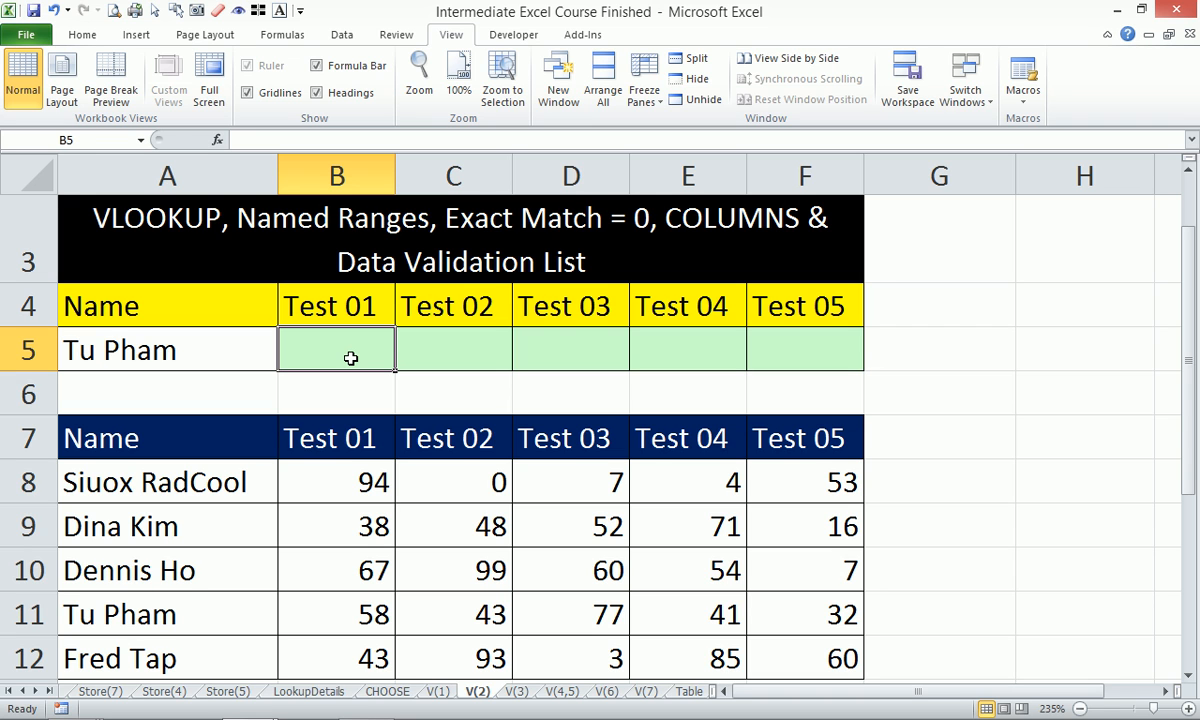
text(=vlo)
key(Tab)
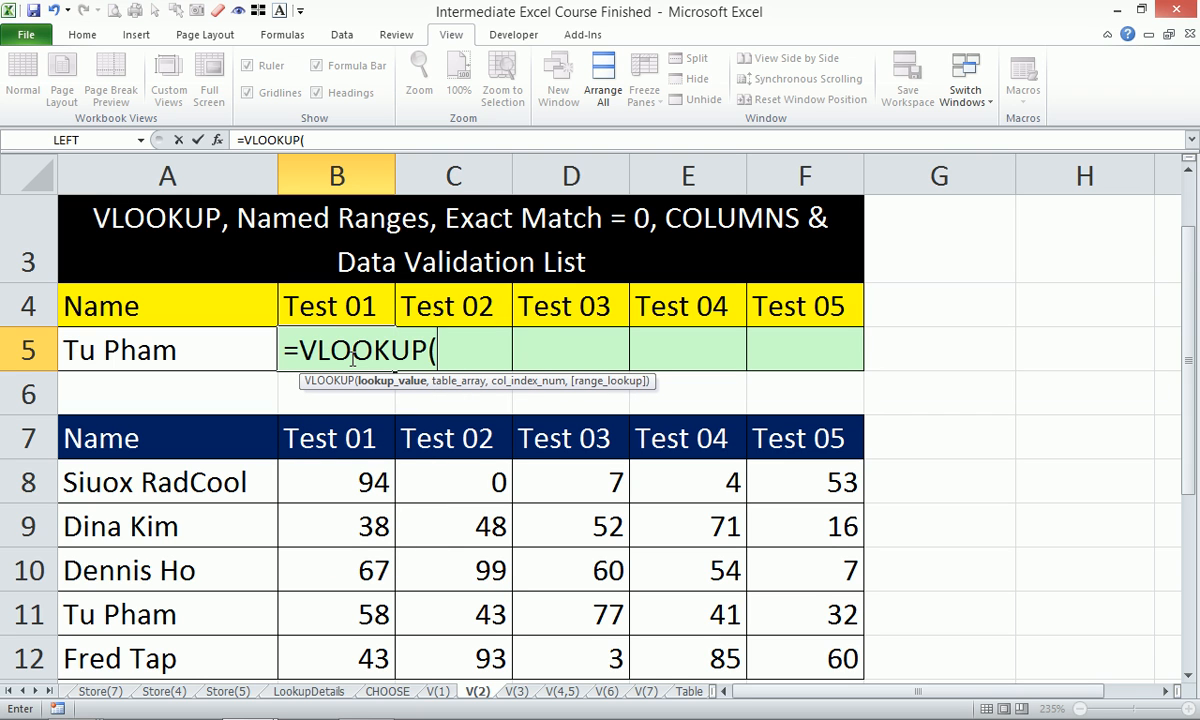
key(Left)
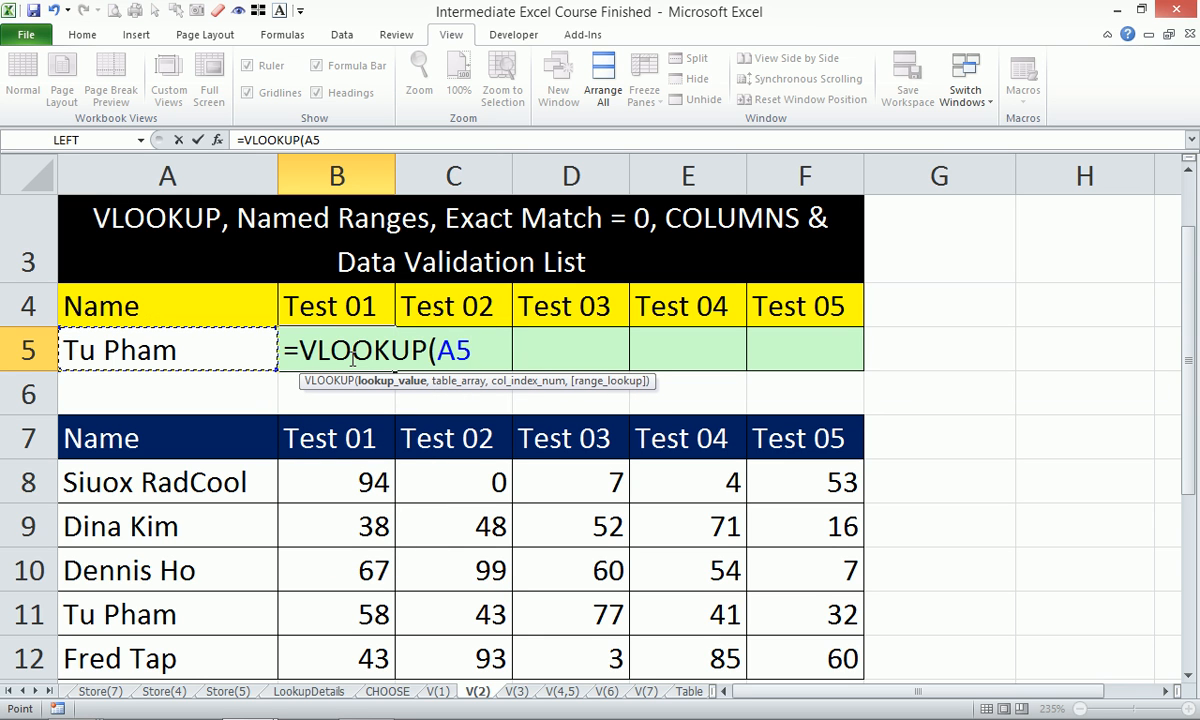
text(,)
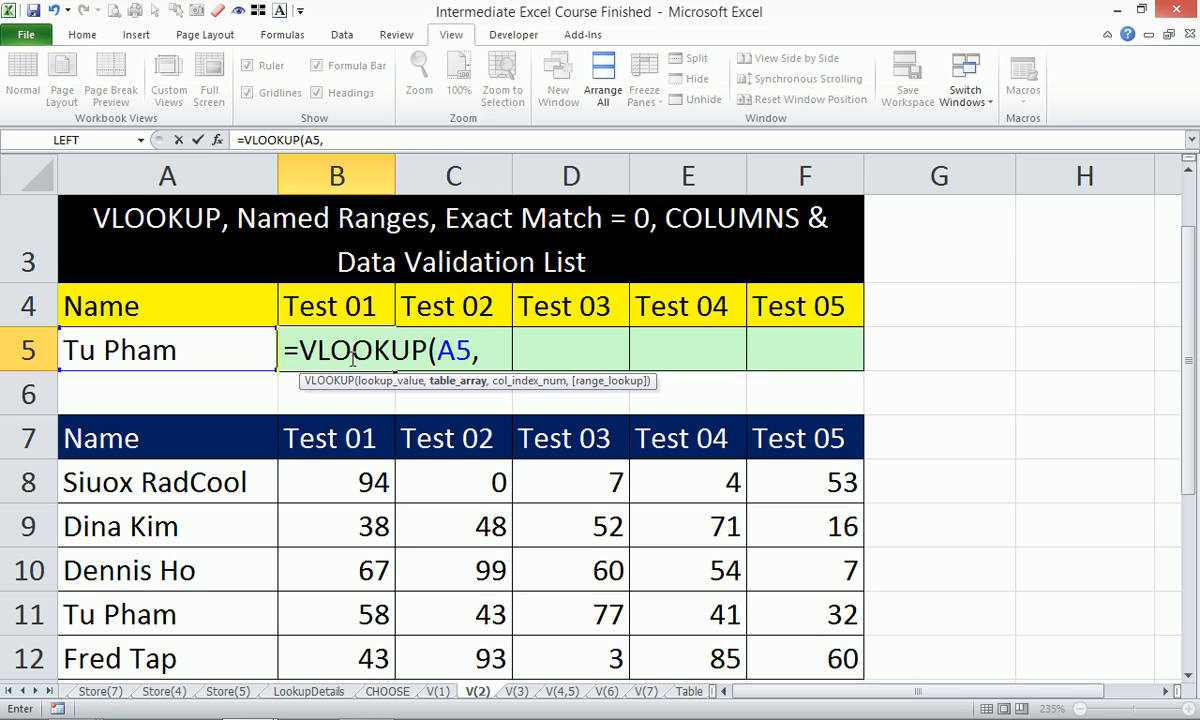
drag(211, 422, 803, 656)
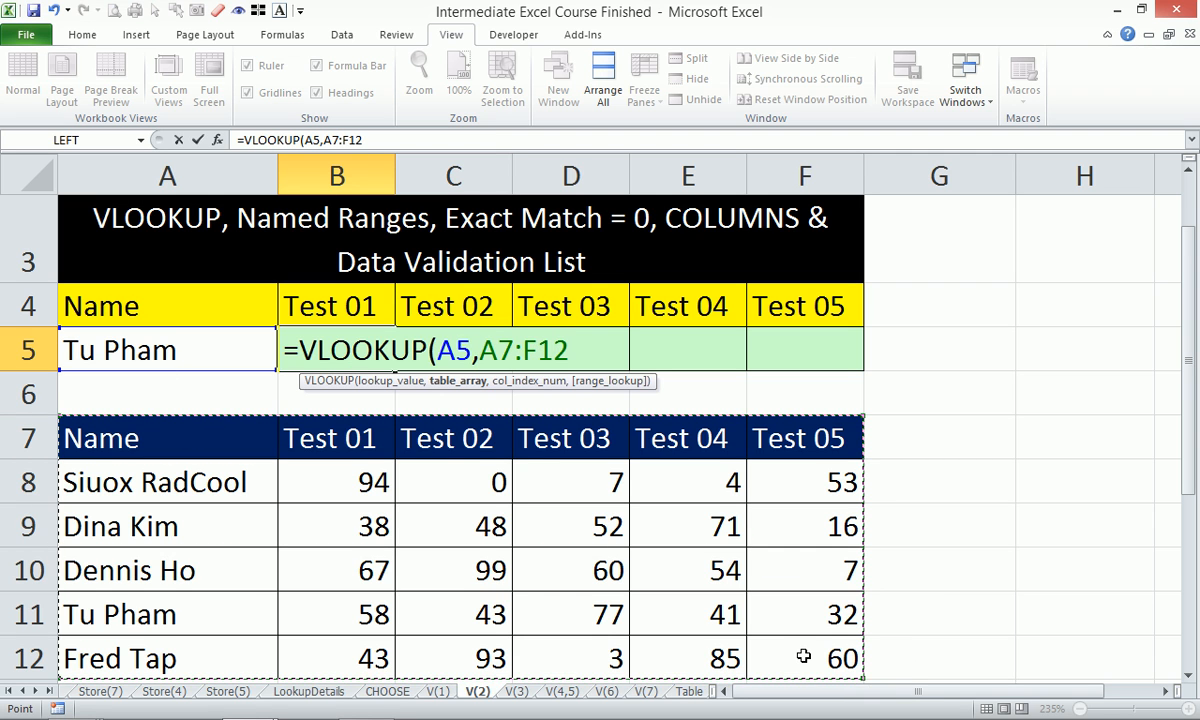
key(F4)
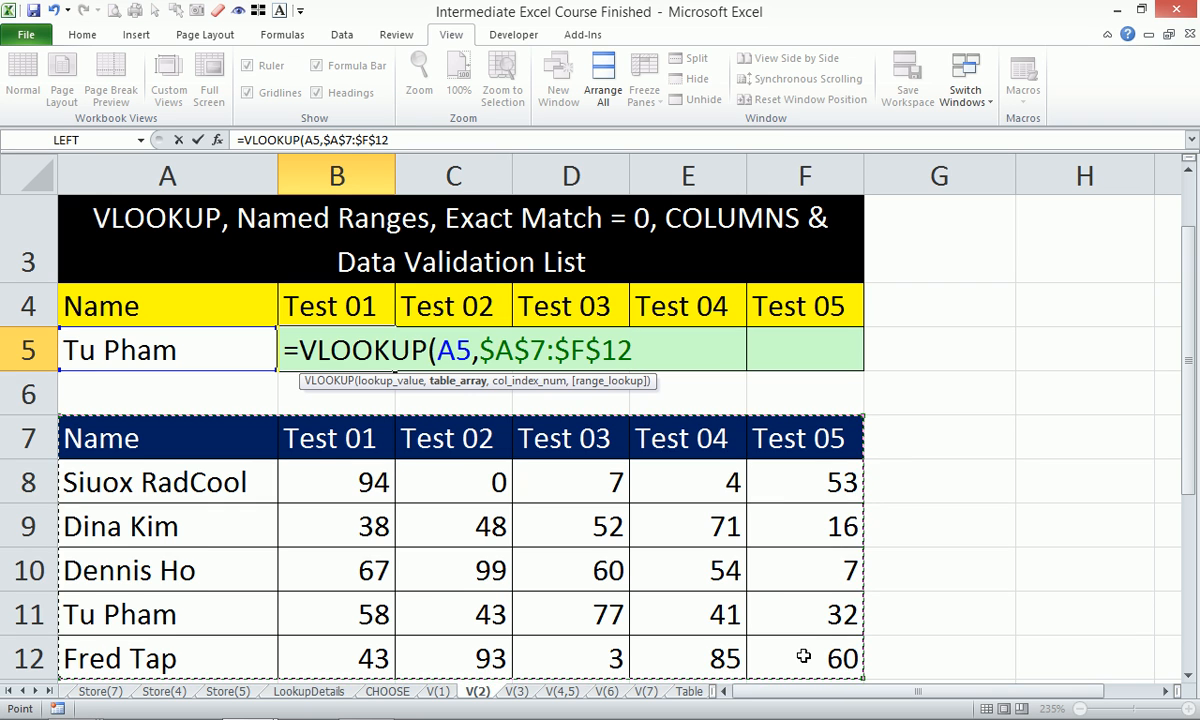
text(,)
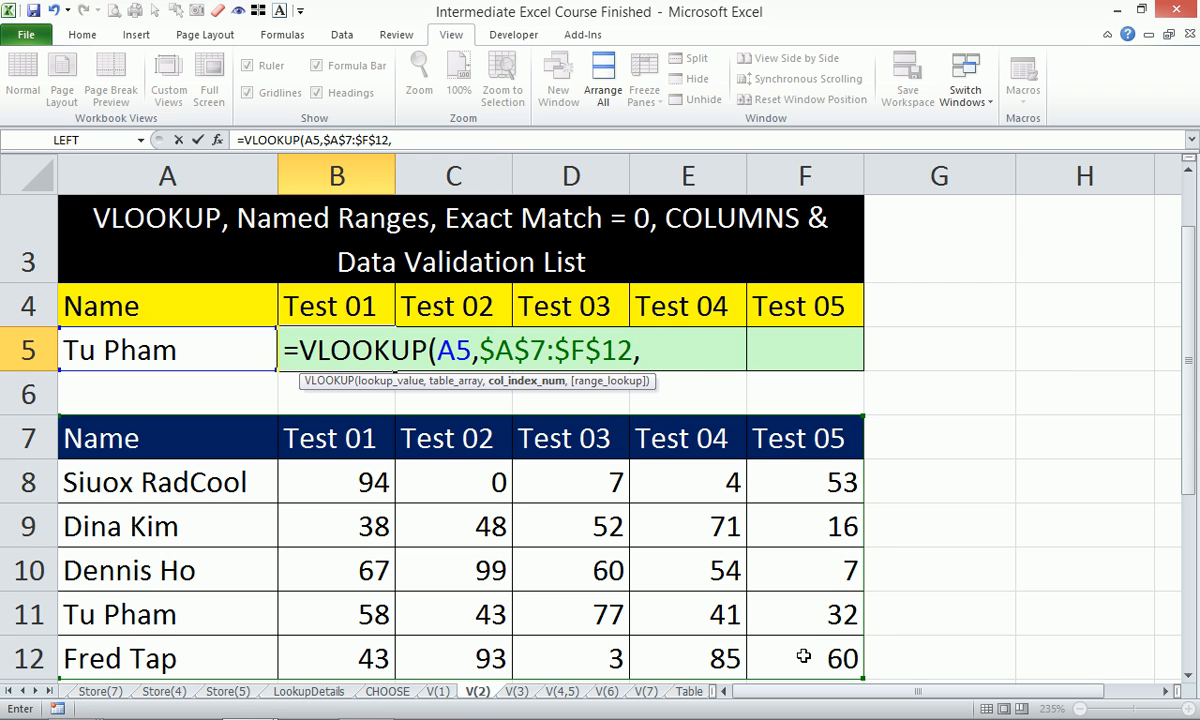
text(2,)
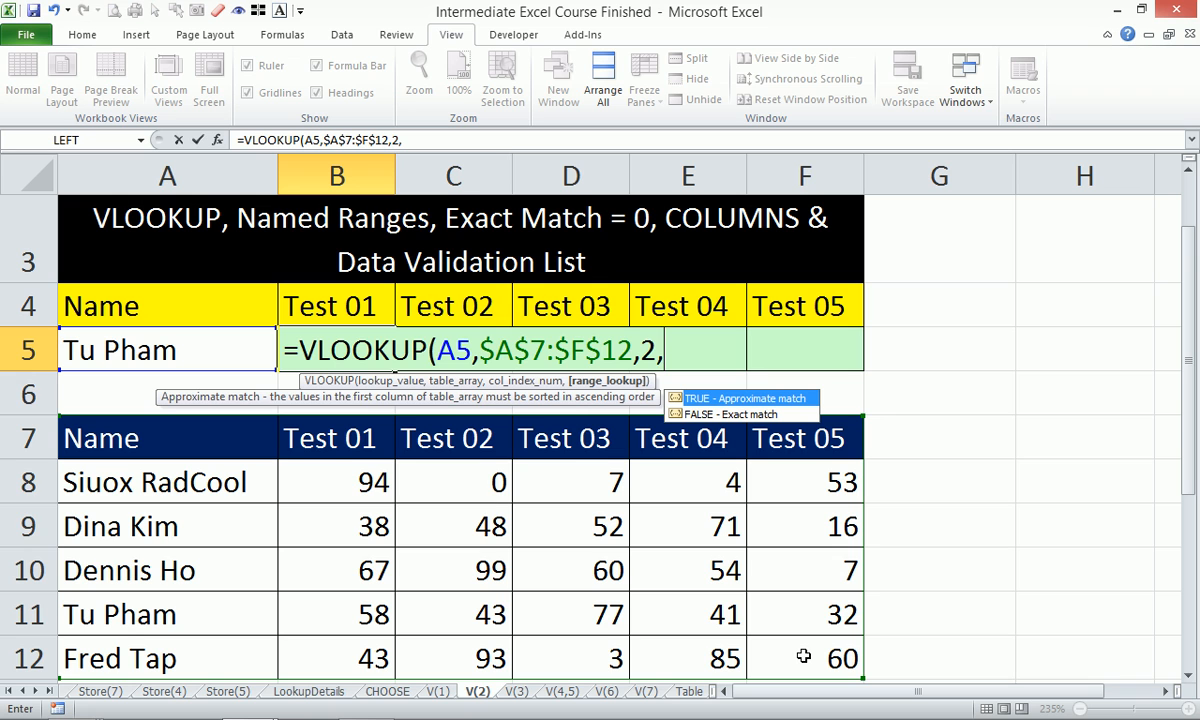
text(0))
key(Return)
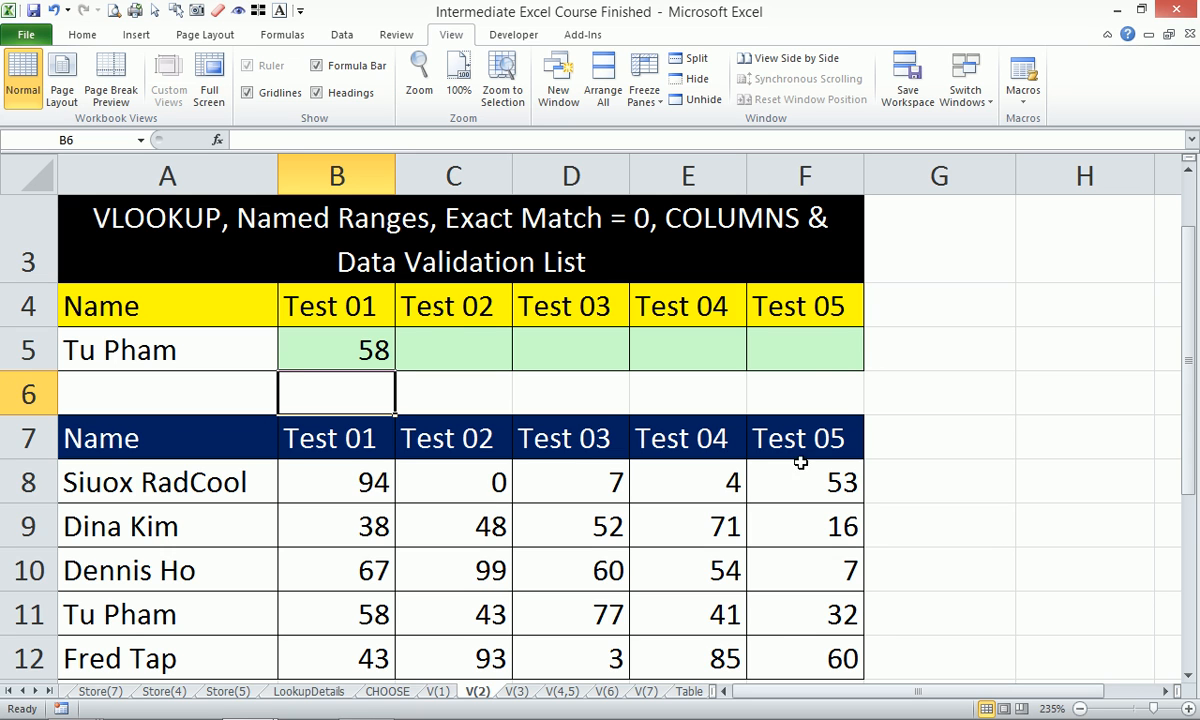
Change B5's lookup value reference to $A5 so column A stays locked.
click(352, 340)
drag(394, 369, 466, 360)
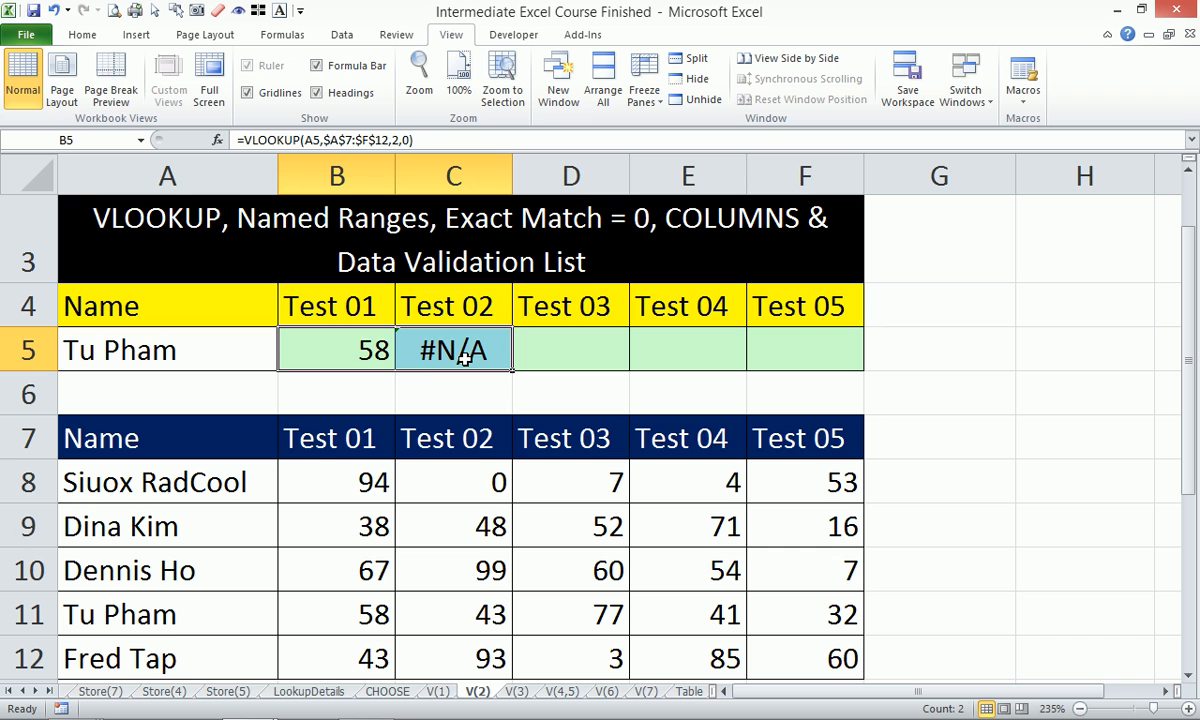
double_click(318, 345)
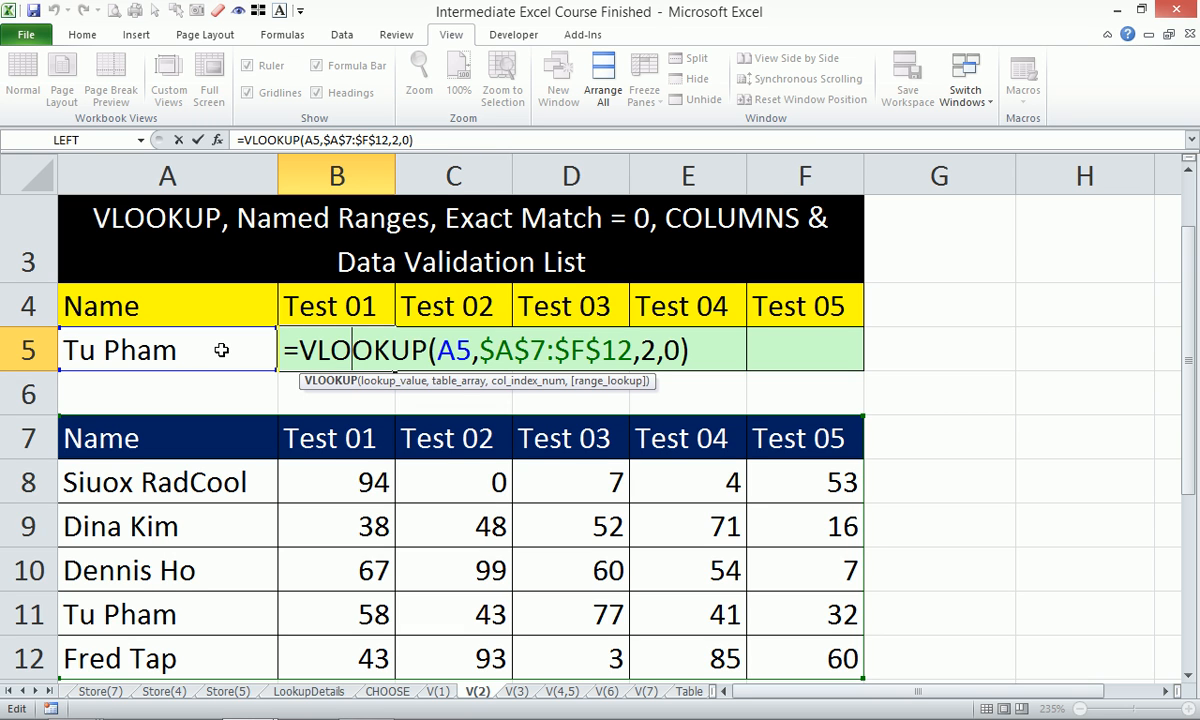
text($)
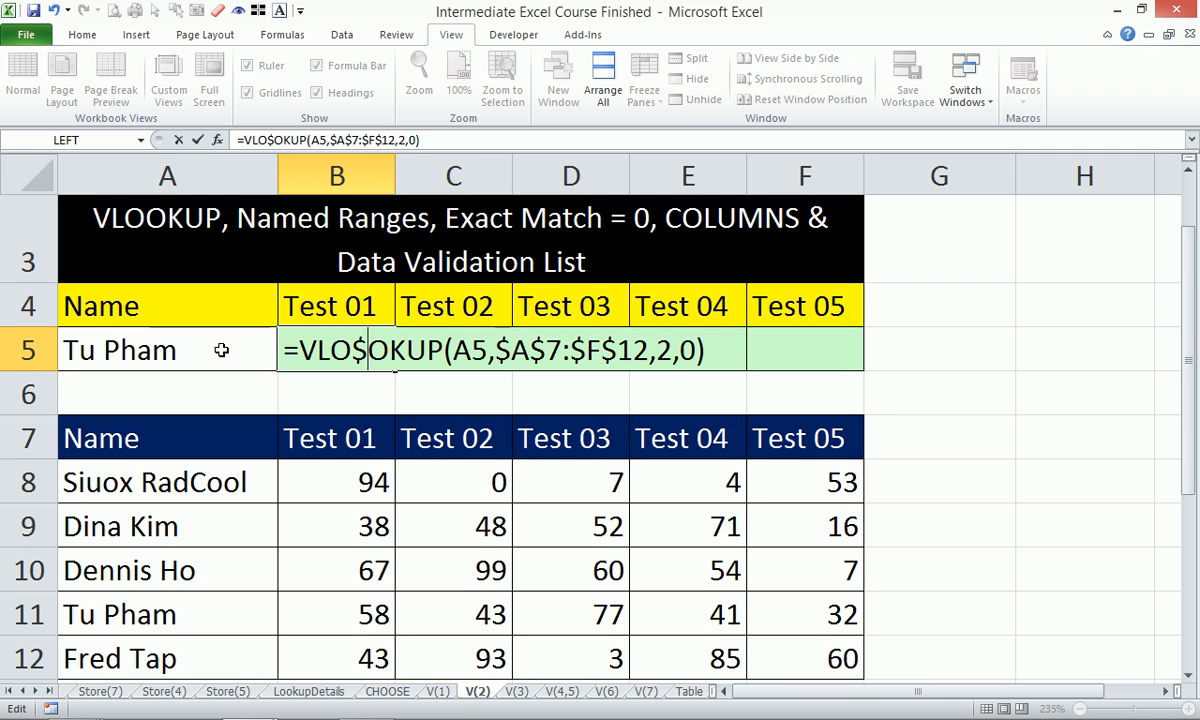
key(Escape)
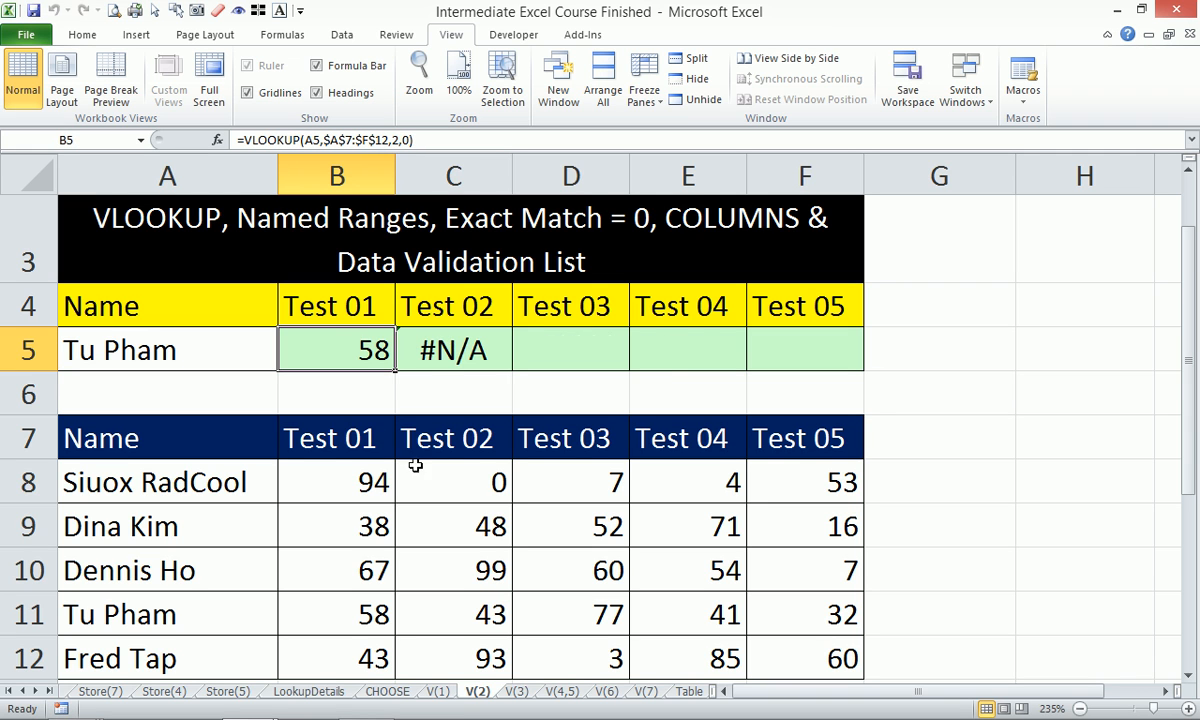
double_click(362, 349)
click(443, 347)
text($)
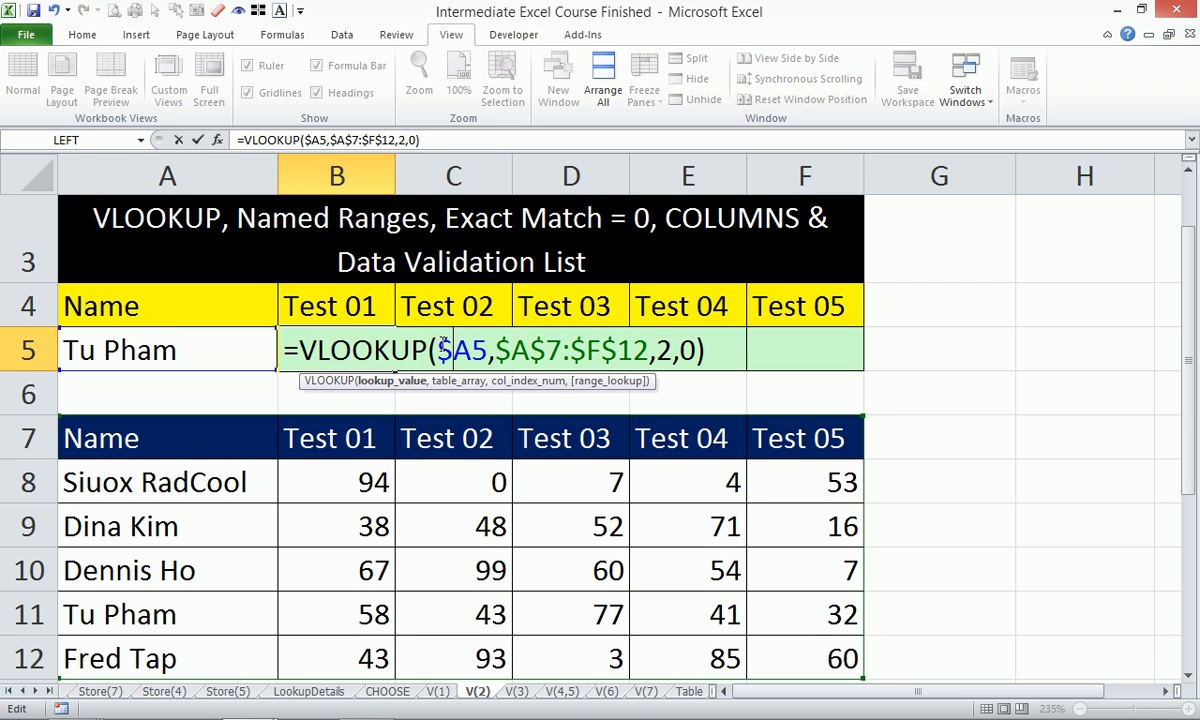
key(Return)
Fill B5's VLOOKUP formula across C5:F5.
click(350, 335)
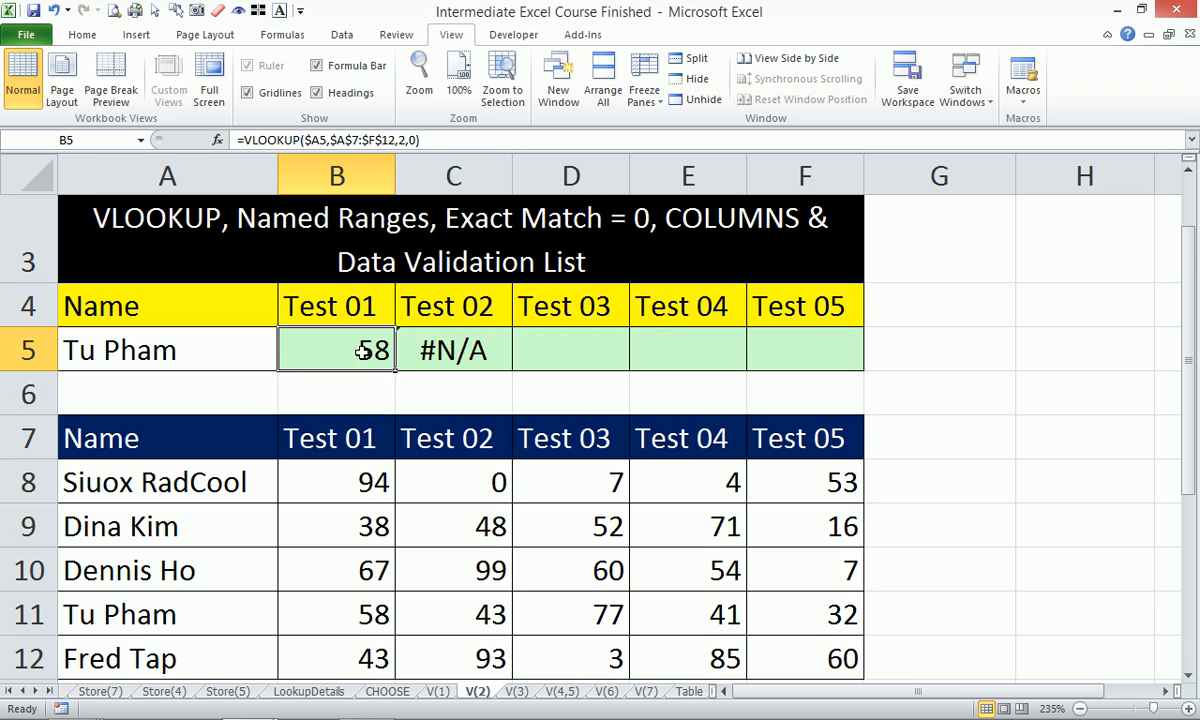
drag(395, 372, 862, 386)
click(439, 350)
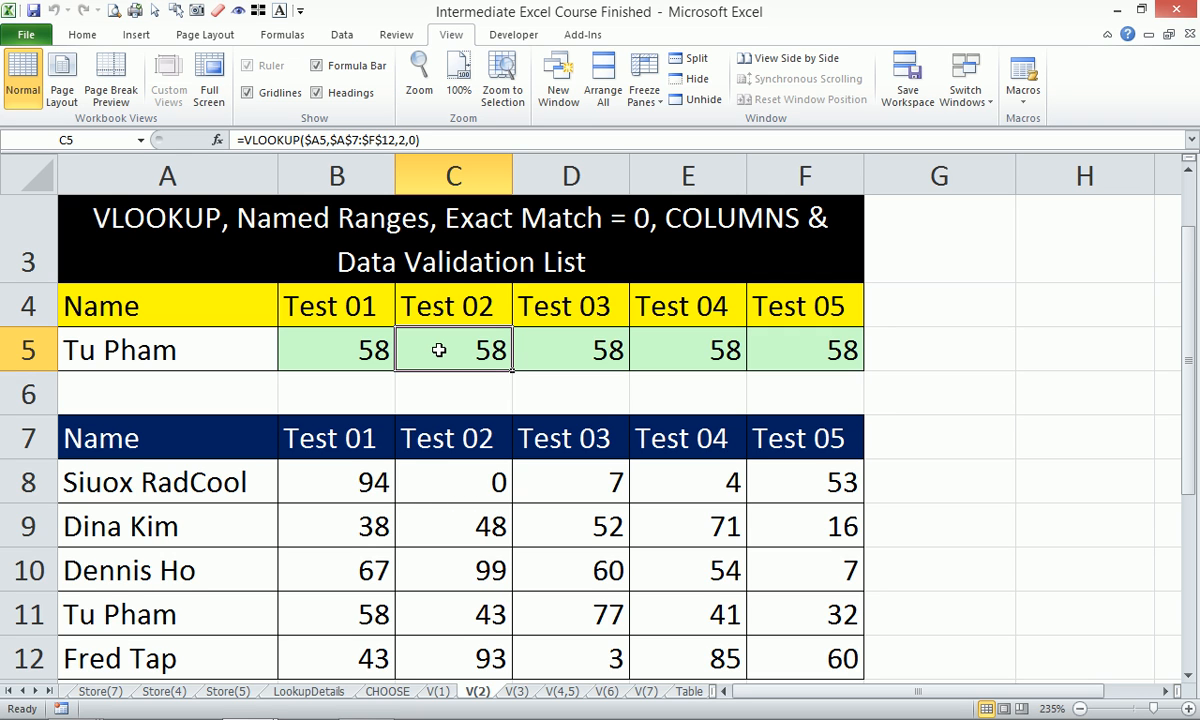
Change C5's column index from 2 to 3 so it returns 43.
click(404, 140)
drag(404, 140, 398, 140)
text(3)
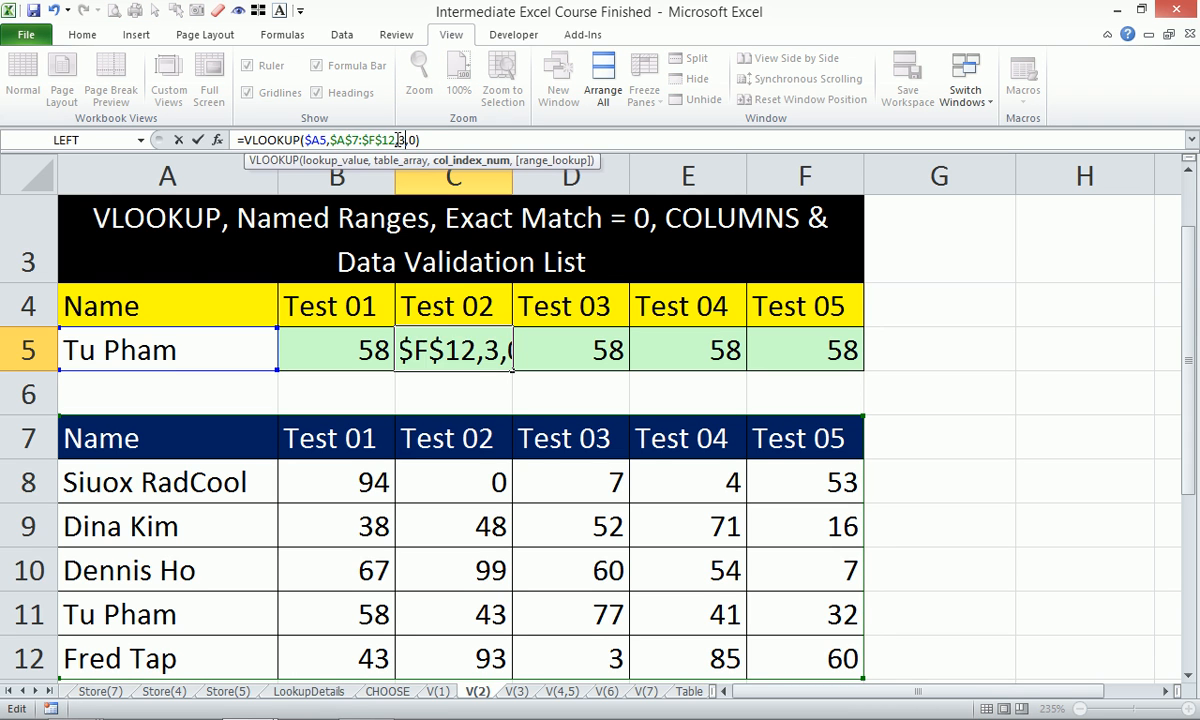
key(Return)
Review the VLOOKUP formulas in B5, C5 and D5 without changing them.
click(524, 332)
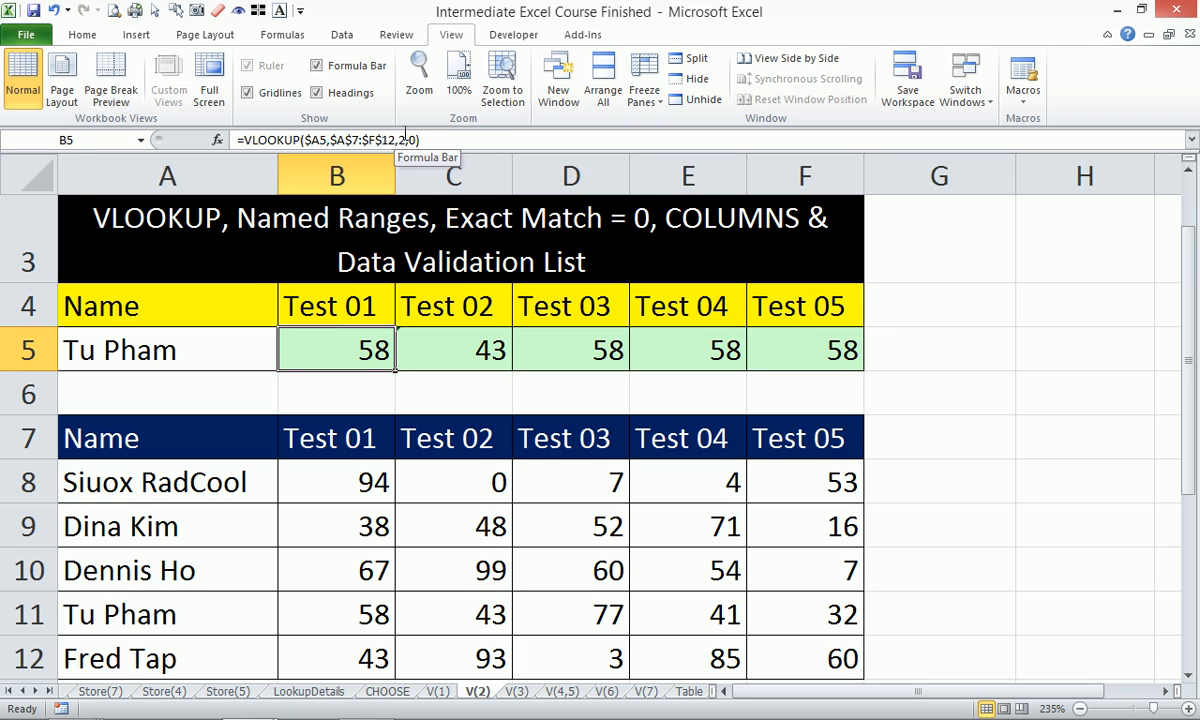
click(446, 137)
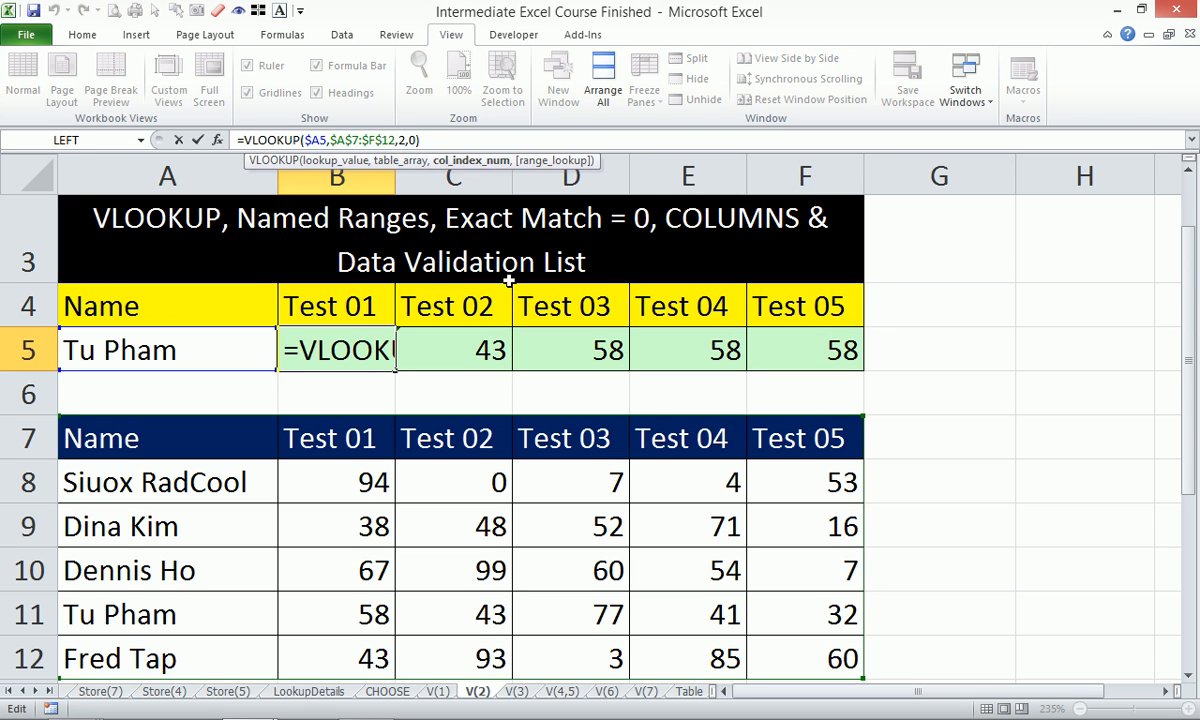
key(ctrl+Return)
click(468, 343)
click(401, 141)
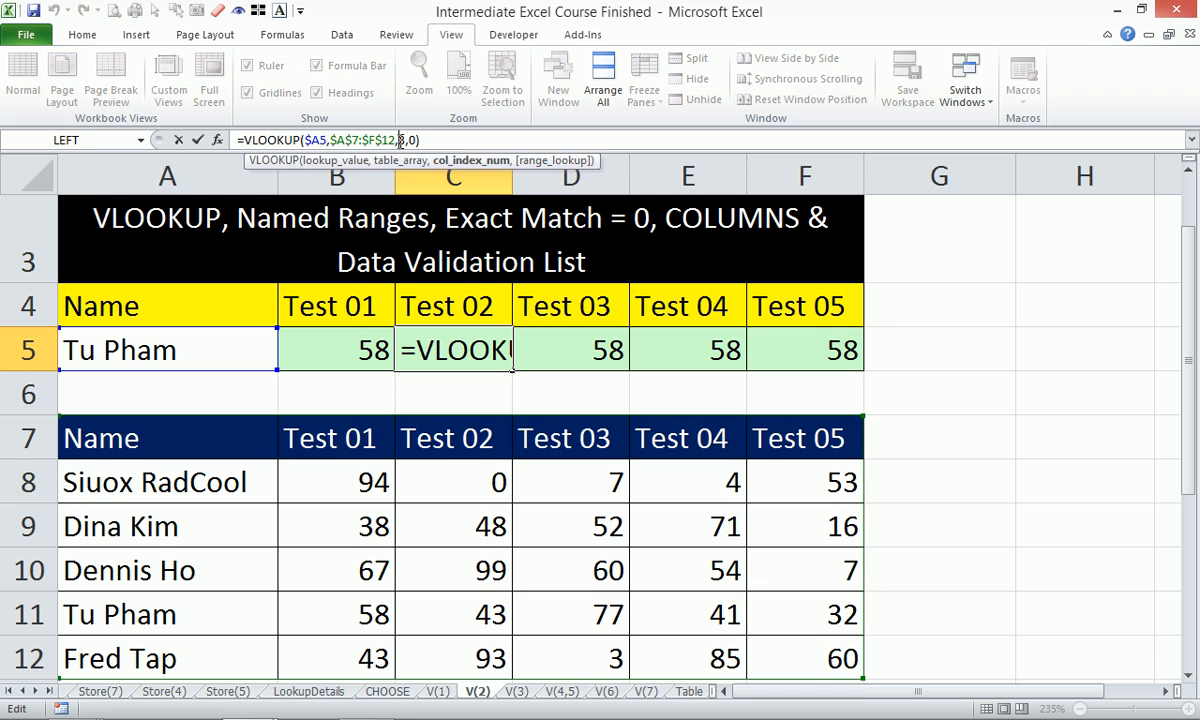
key(Escape)
click(588, 347)
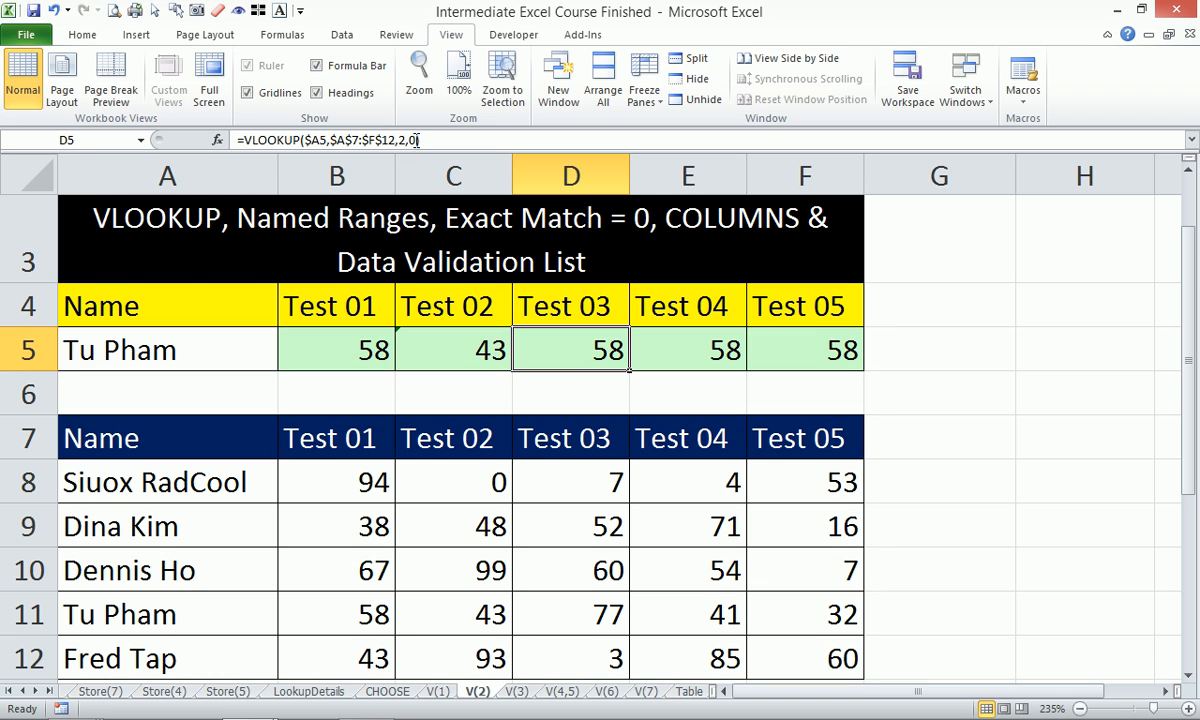
click(385, 139)
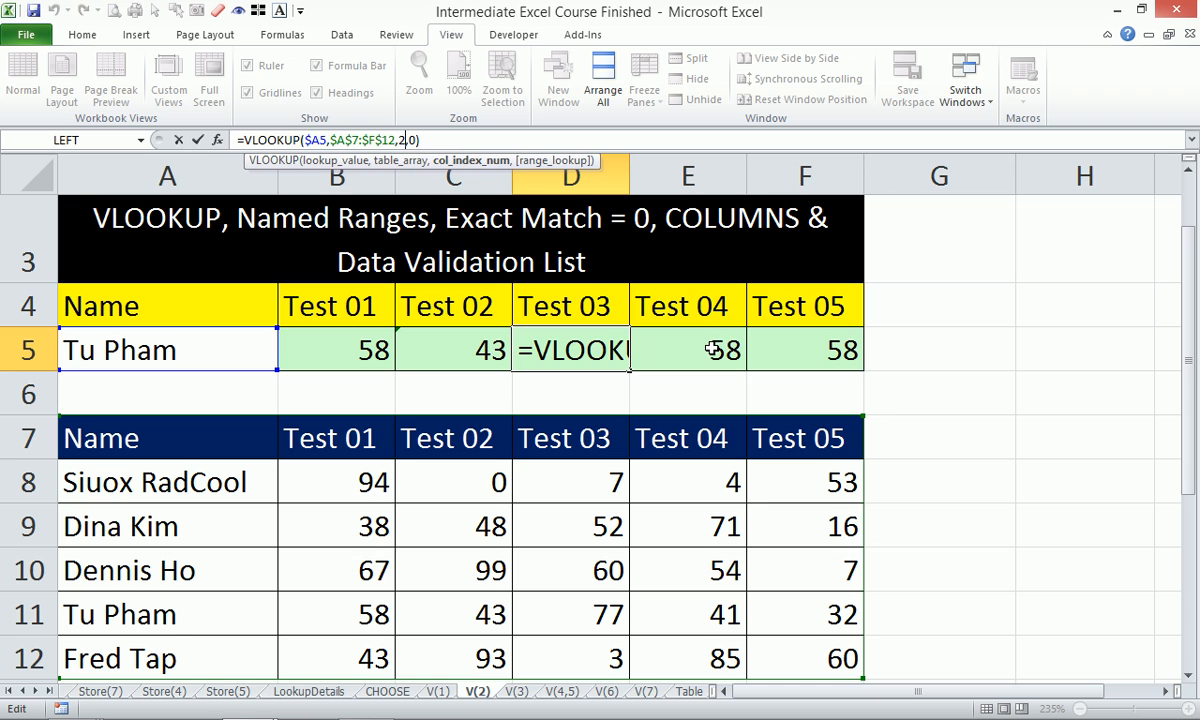
click(676, 318)
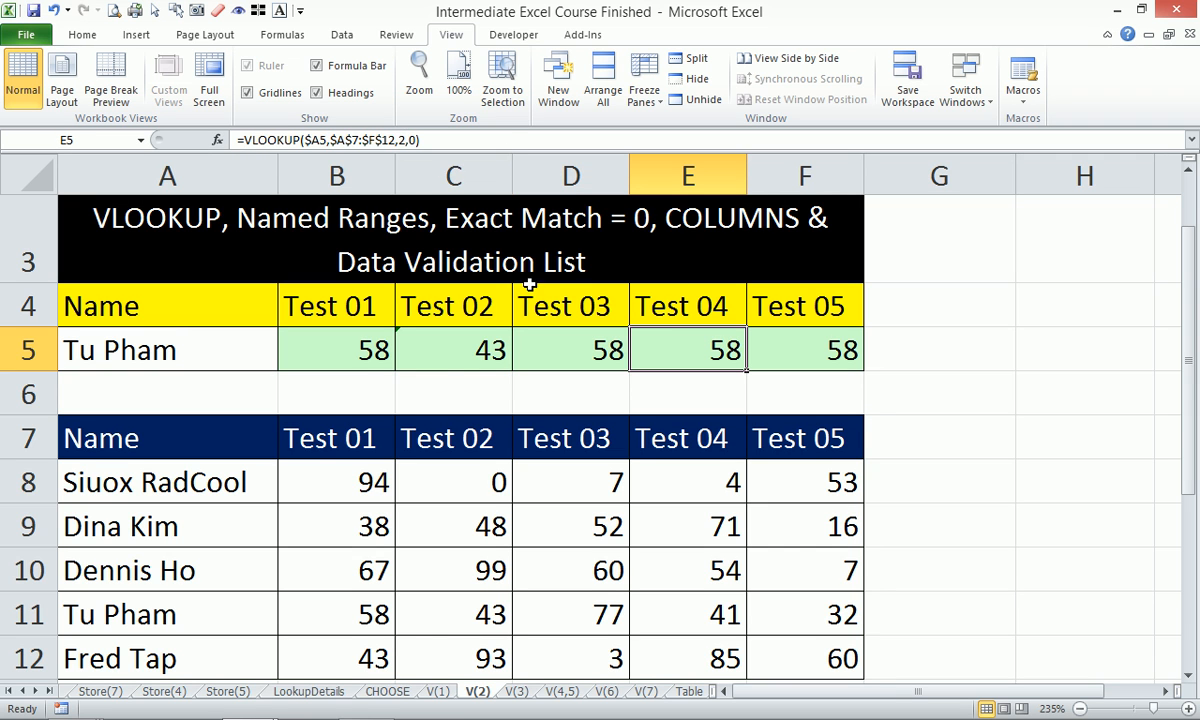
click(342, 388)
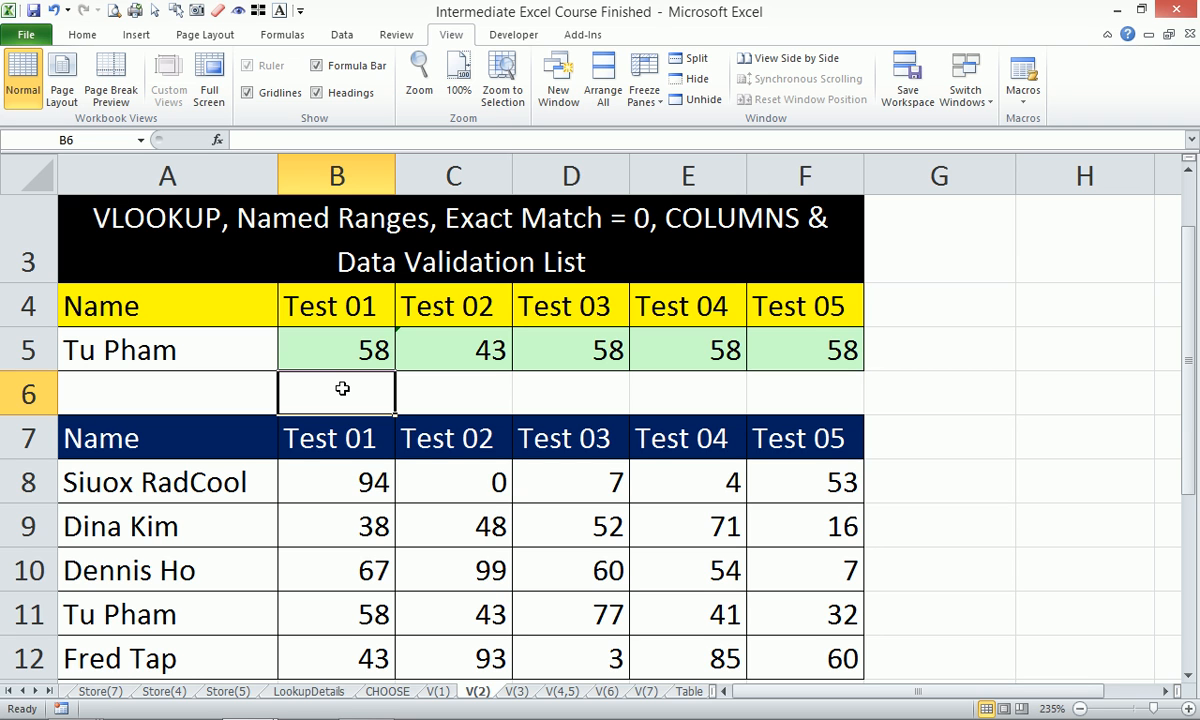
Enter =COLUMNS(A:B) in B6 and copy it into C6 to test.
text(=col)
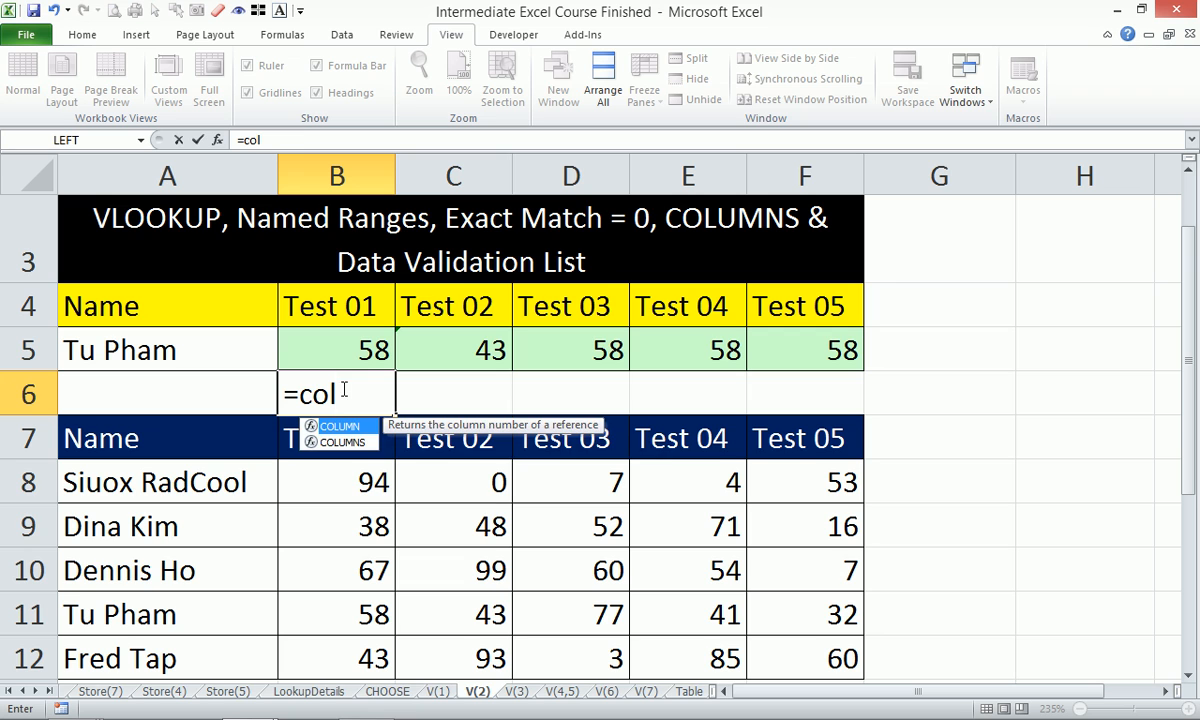
key(Down)
key(Tab)
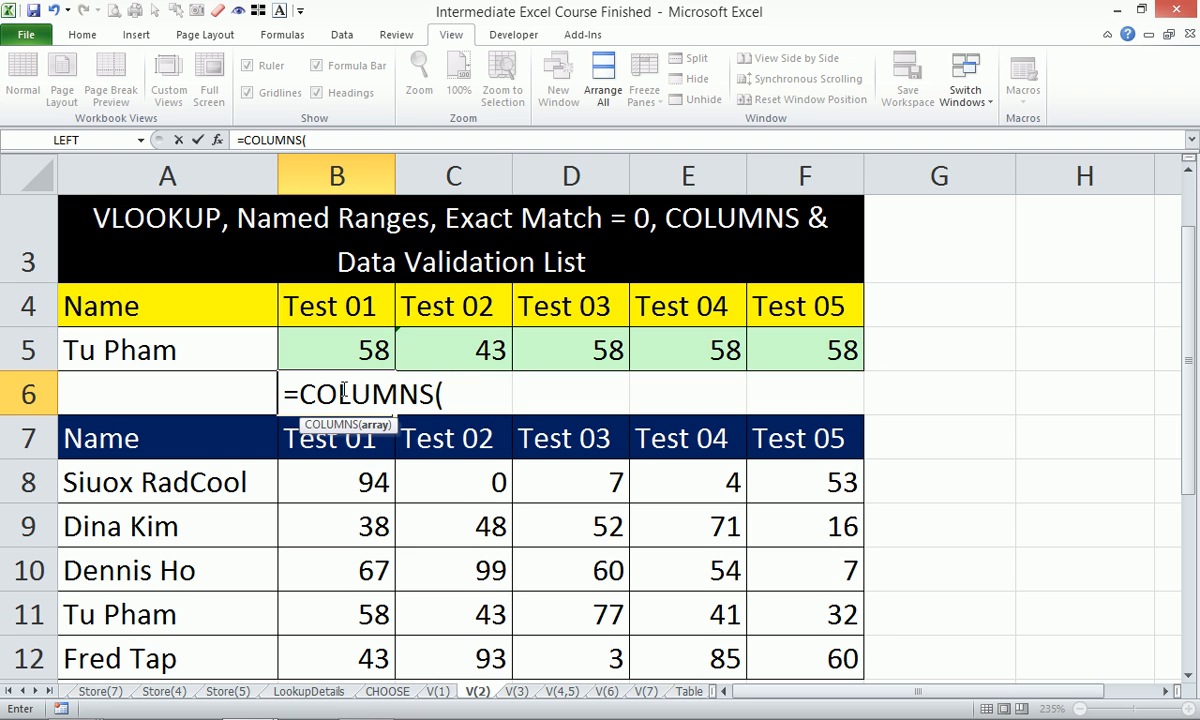
text(A:B))
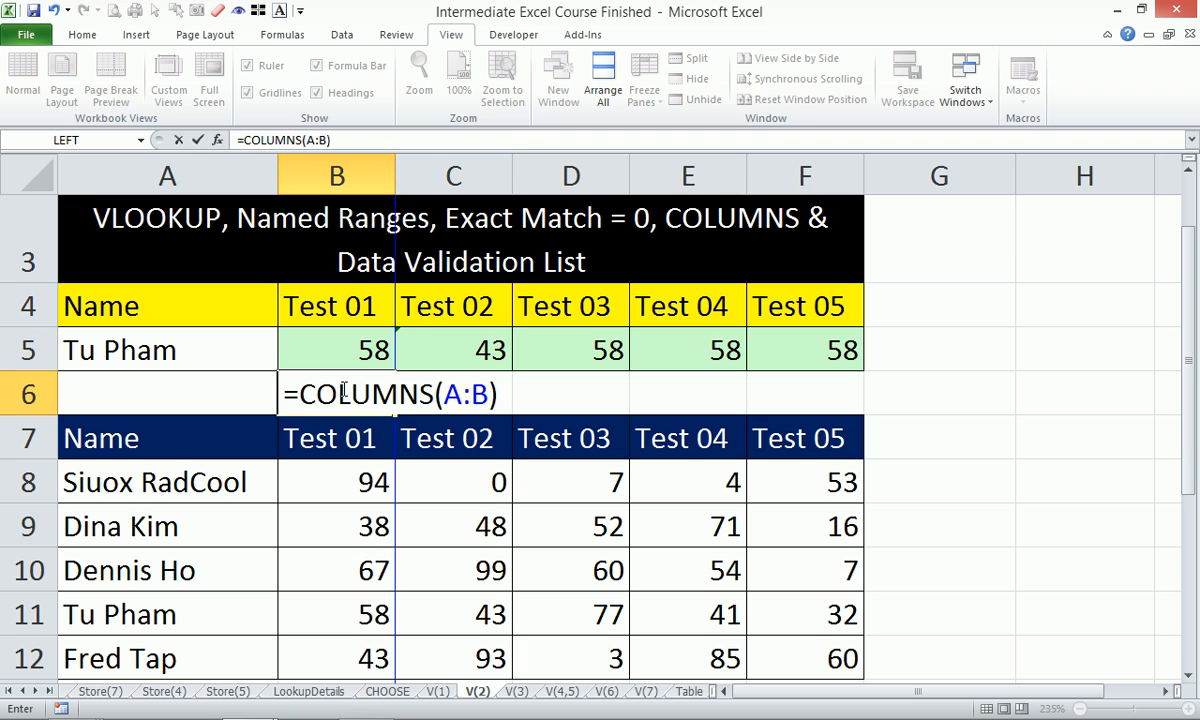
key(Return)
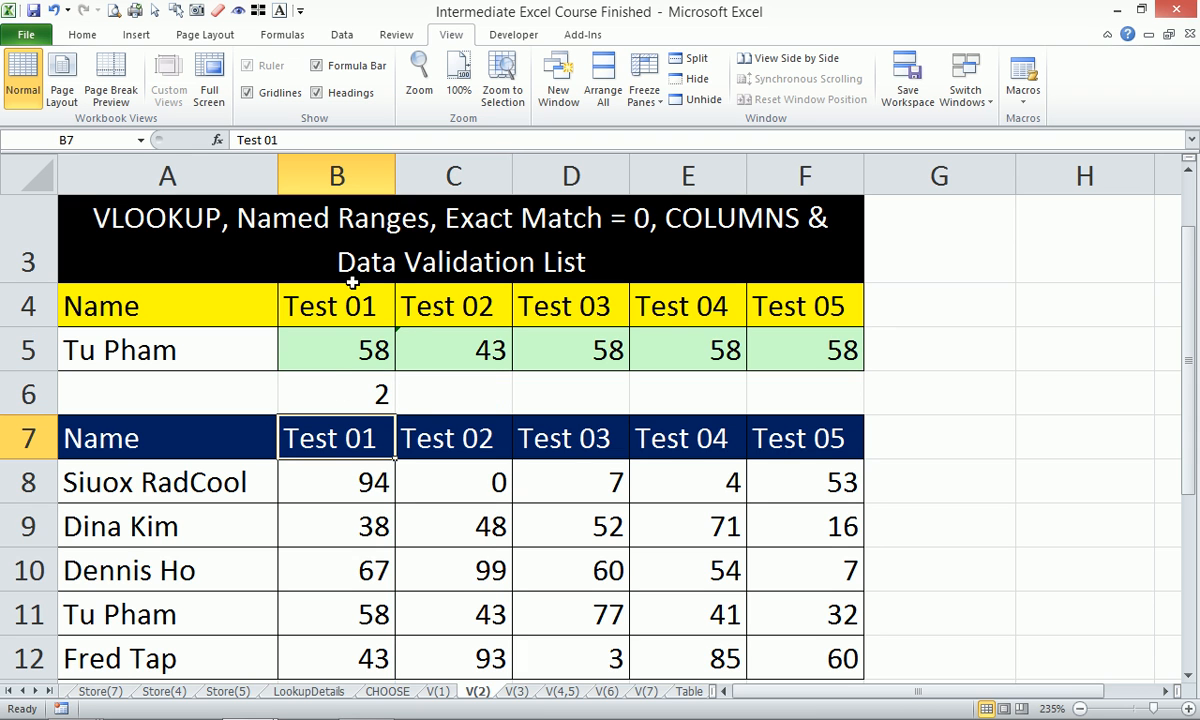
click(343, 390)
drag(397, 415, 443, 396)
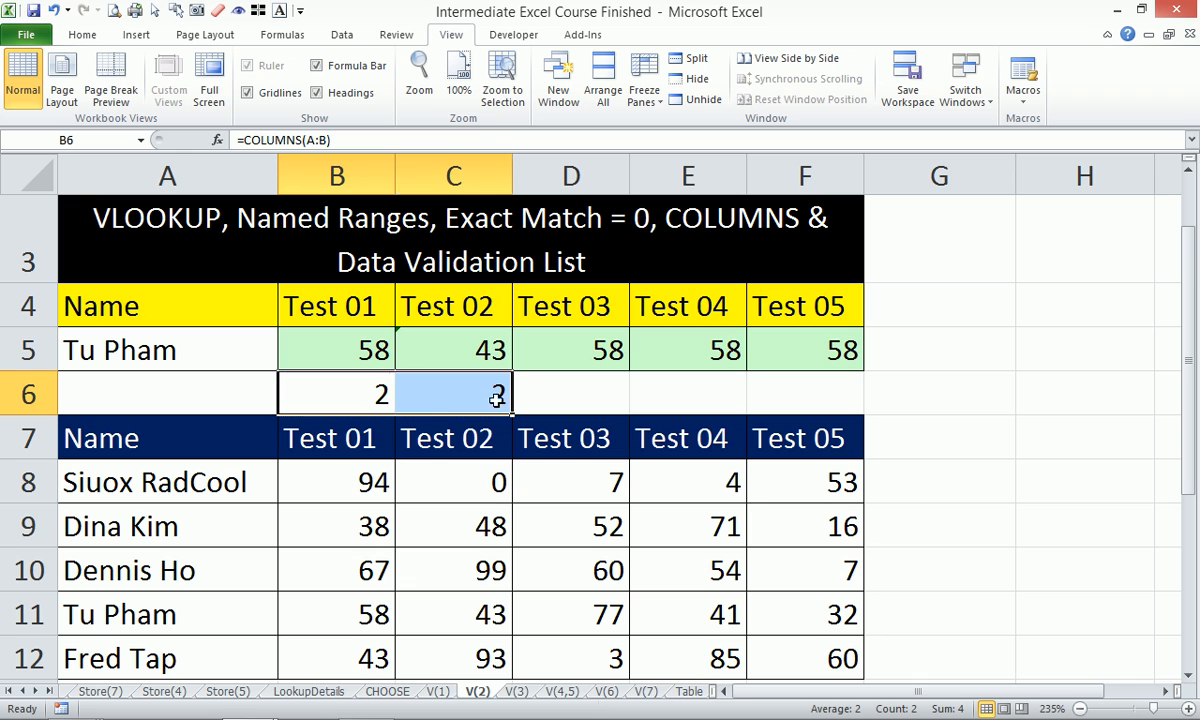
double_click(443, 396)
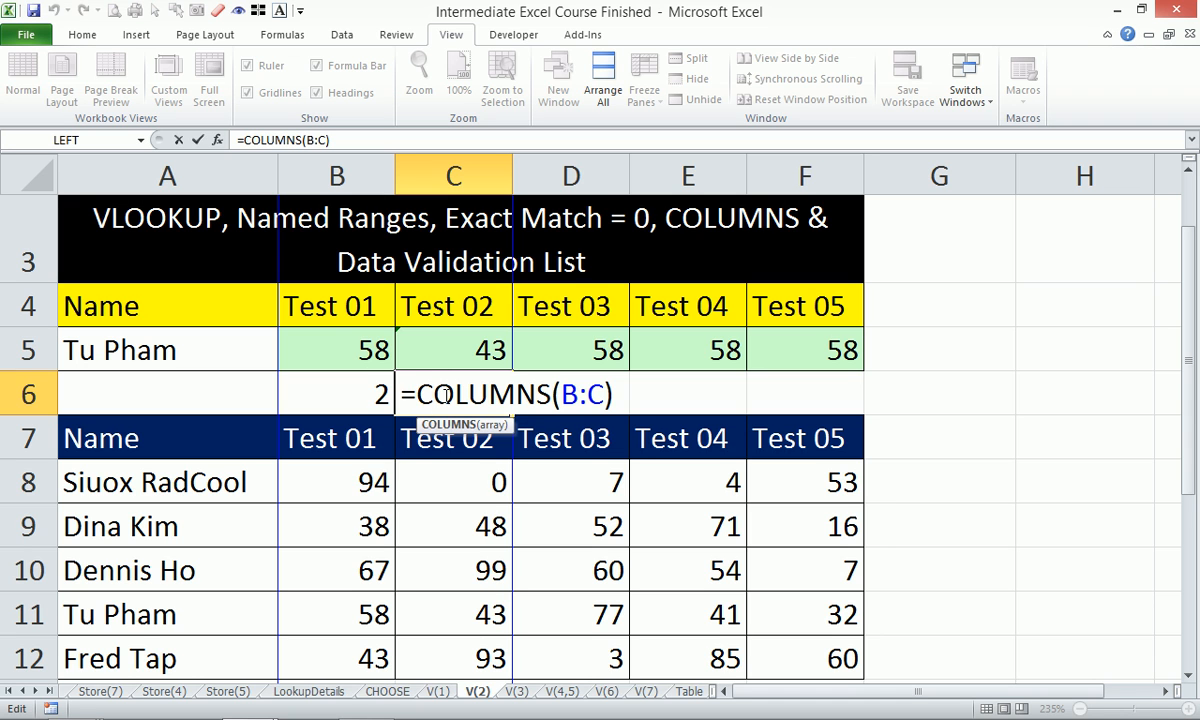
key(ctrl+Return)
Change B6 to =COLUMNS($A:B) and fill it to F6, giving 2 through 6.
click(355, 376)
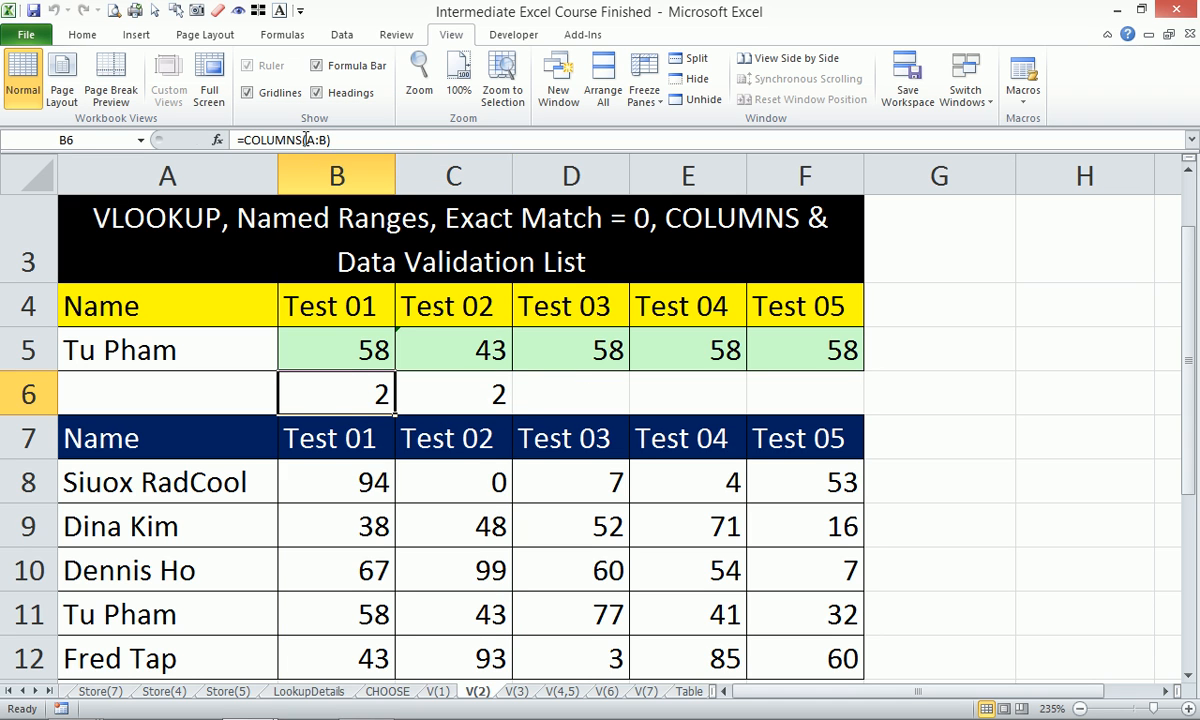
click(308, 140)
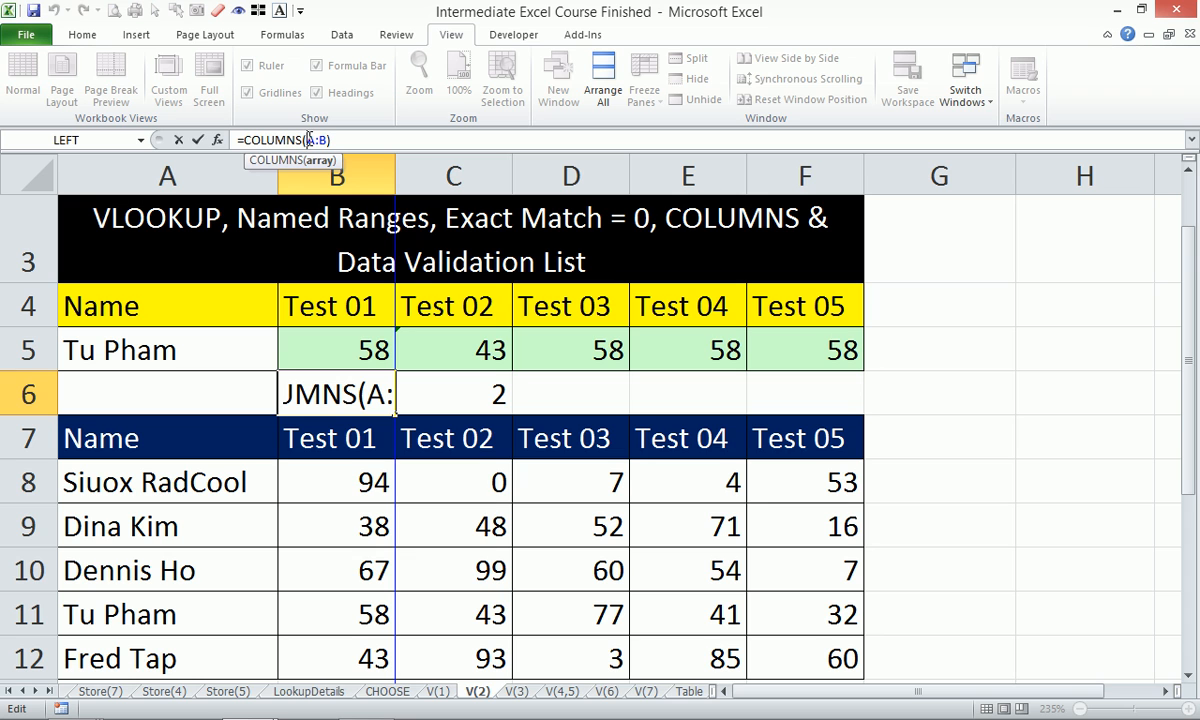
text($)
key(ctrl+Return)
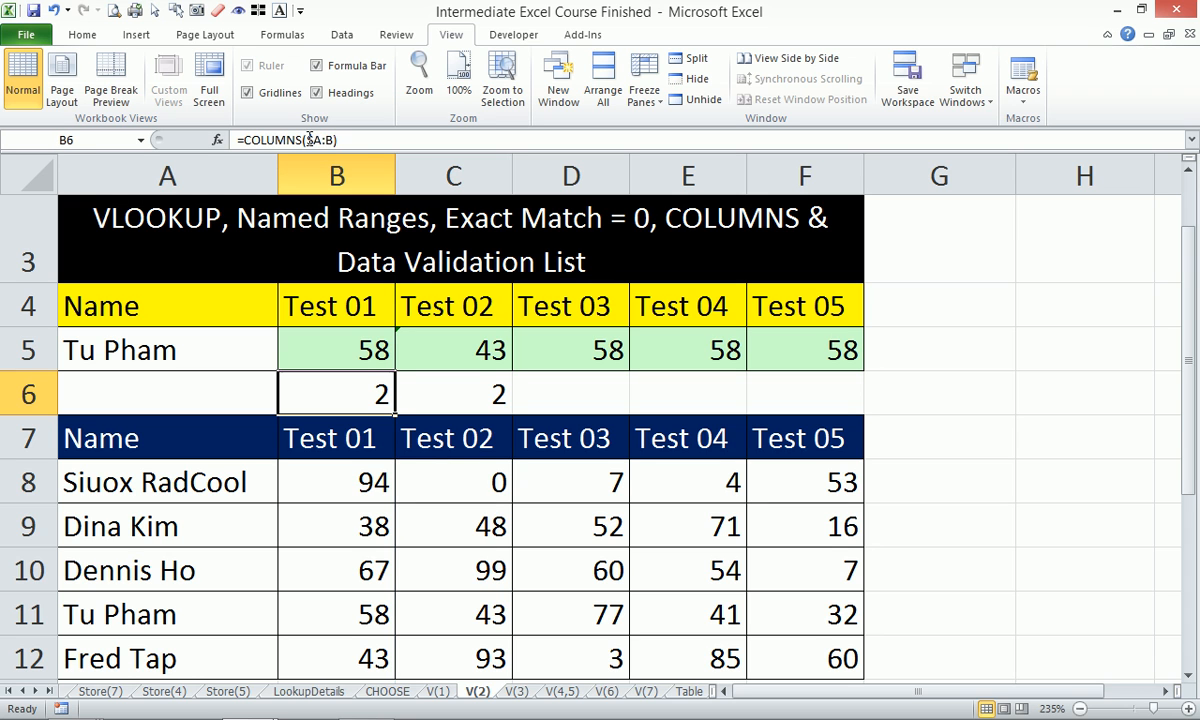
drag(399, 419, 890, 432)
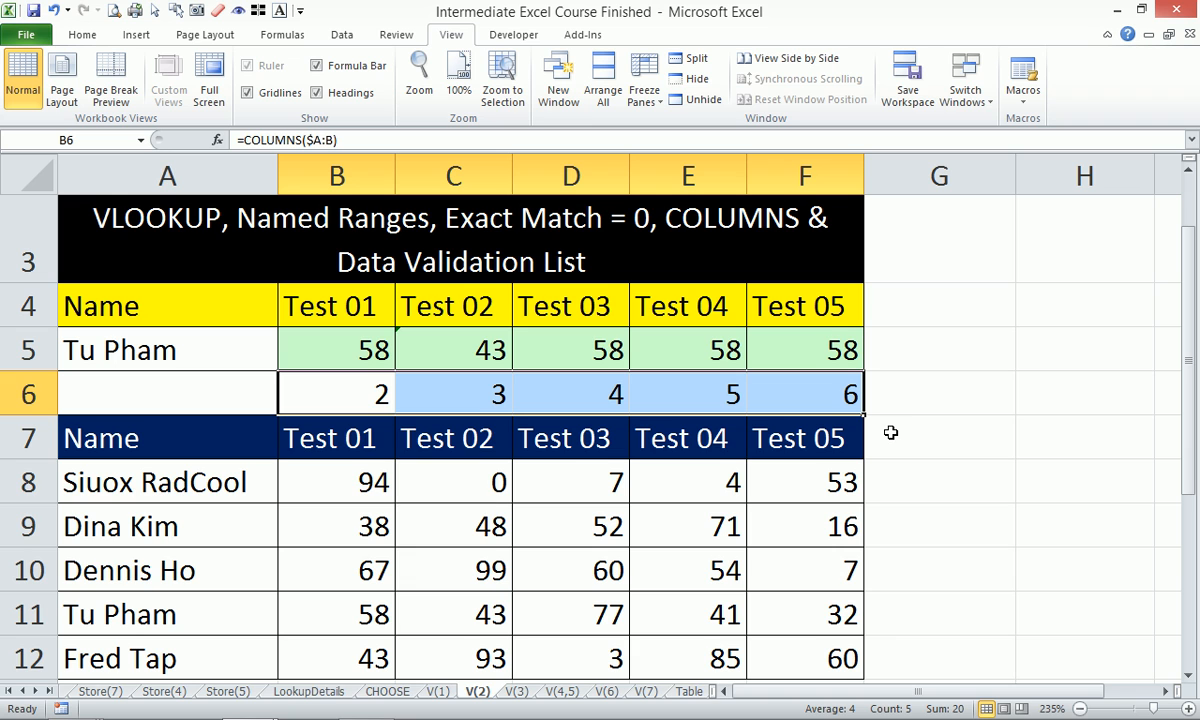
Replace B5's column index 2 with COLUMNS($A:B) and fill it to F5, returning 58, 43, 77, 41, 32.
click(338, 340)
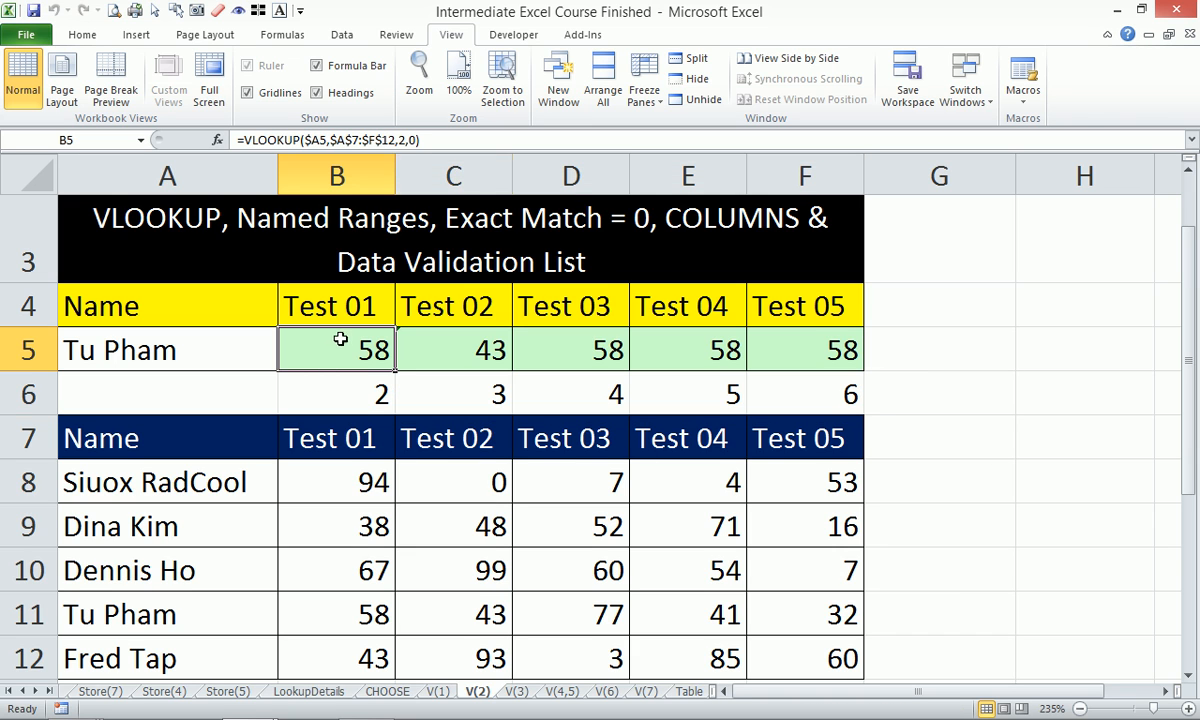
double_click(400, 140)
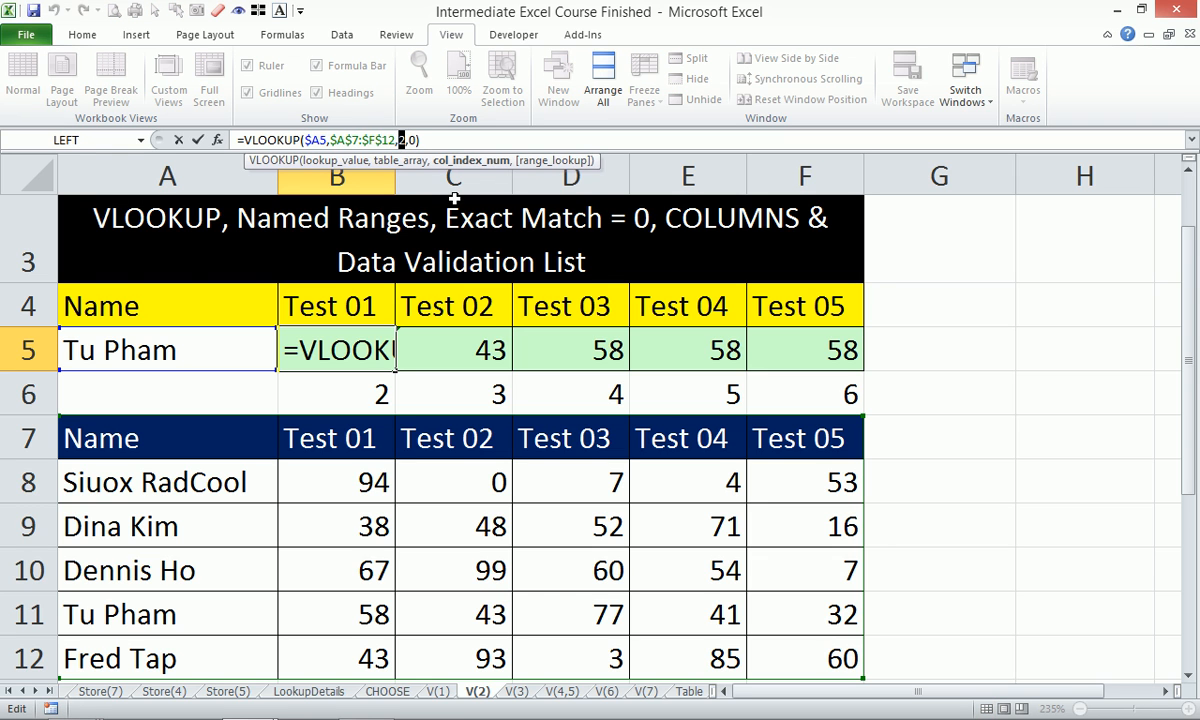
text(columns)
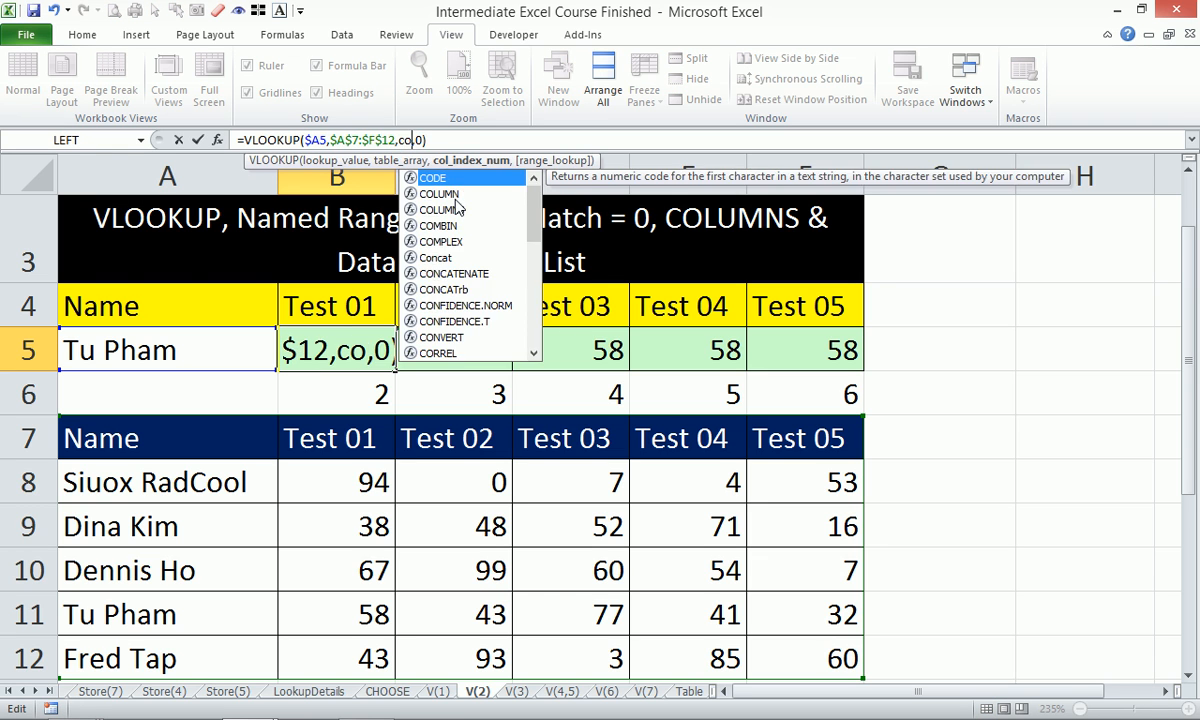
key(Tab)
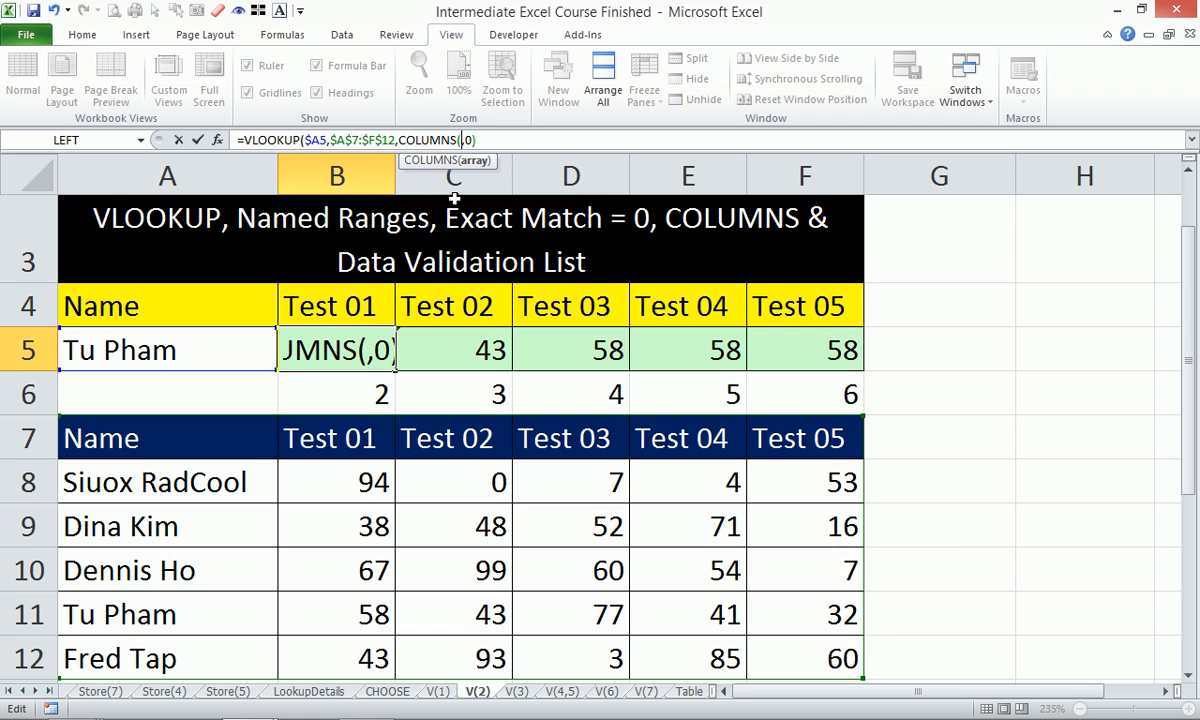
text($A)
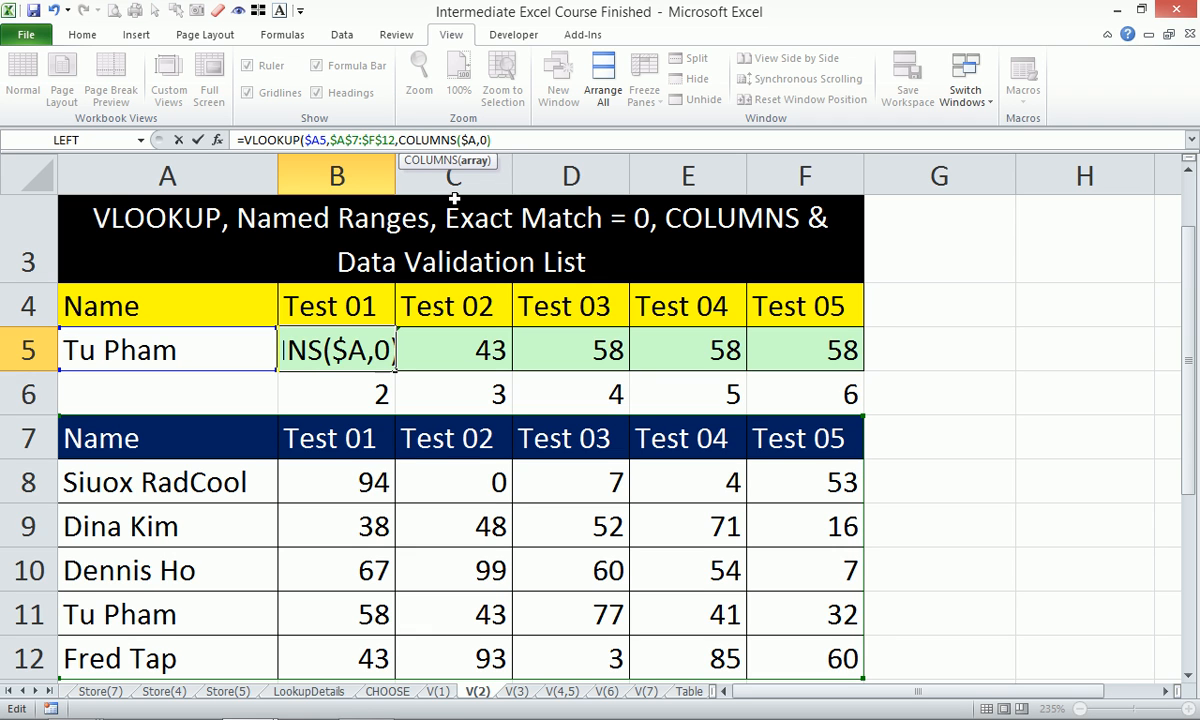
text(:B))
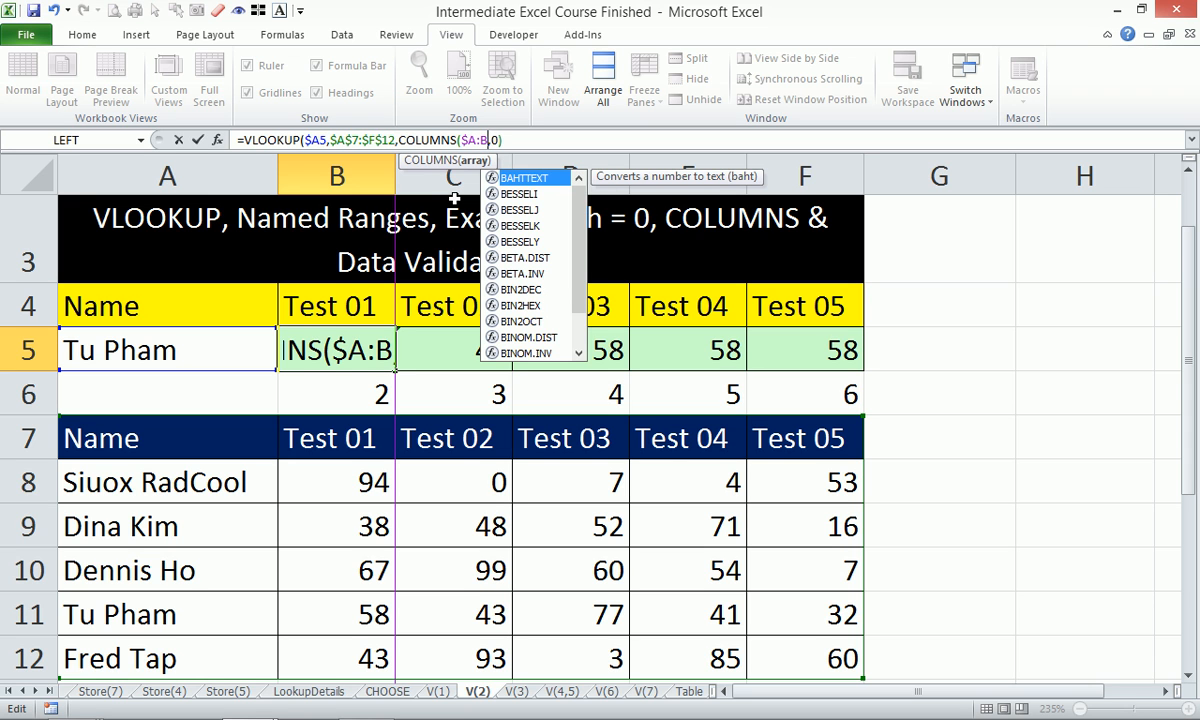
key(ctrl+Return)
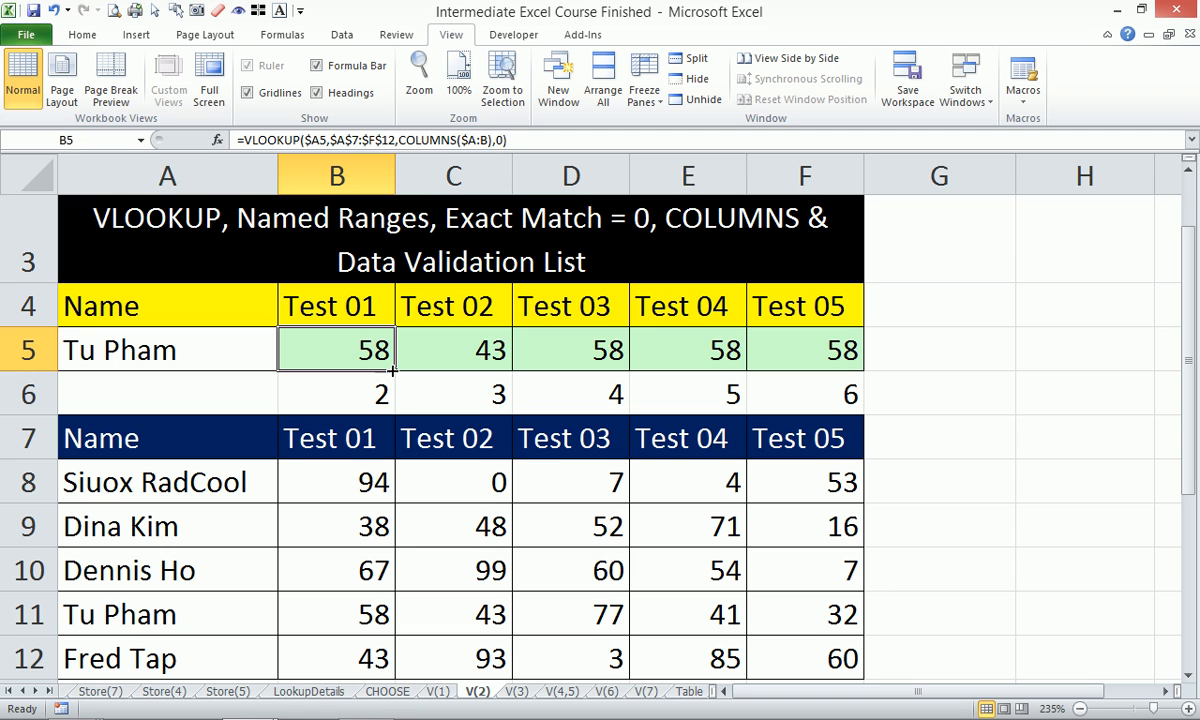
drag(393, 370, 843, 372)
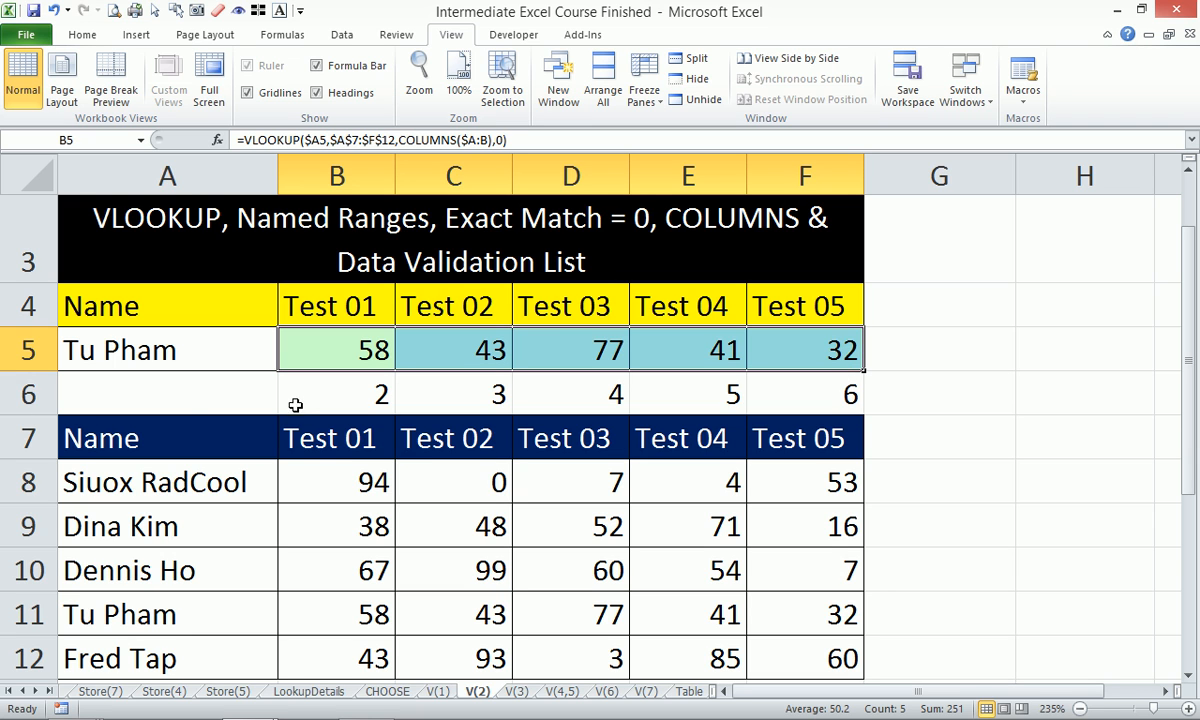
drag(305, 385, 791, 396)
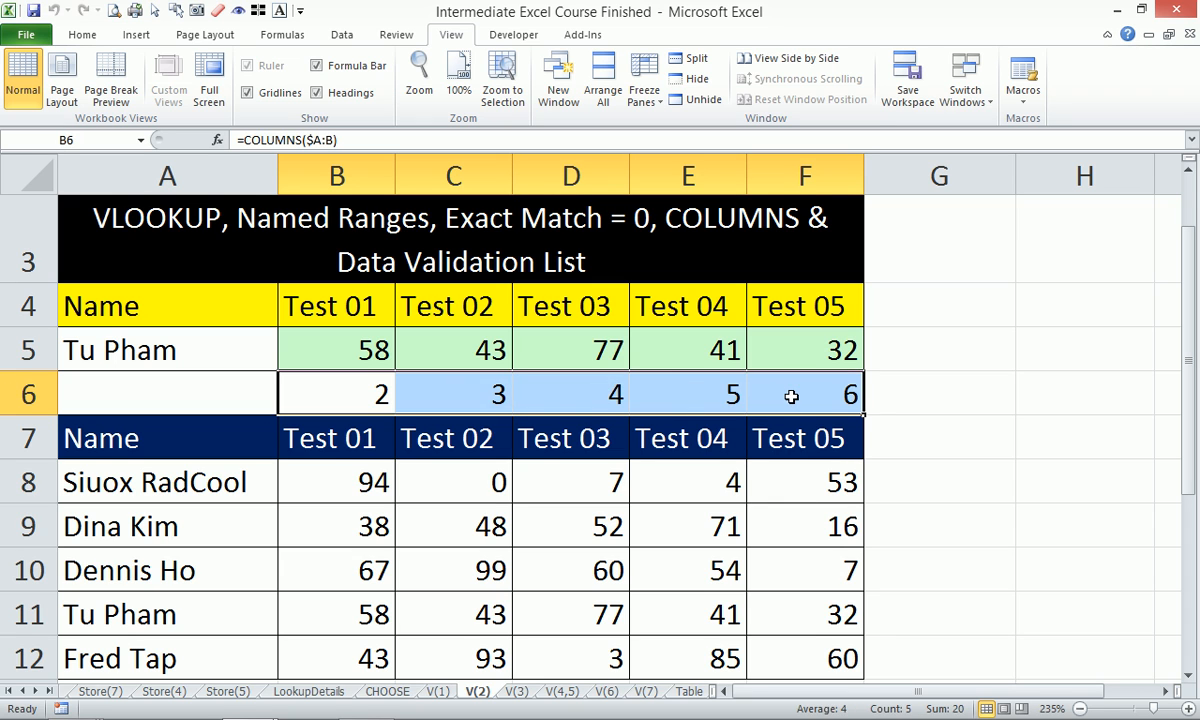
Delete the helper numbers in B6:F6 and select B6.
key(Delete)
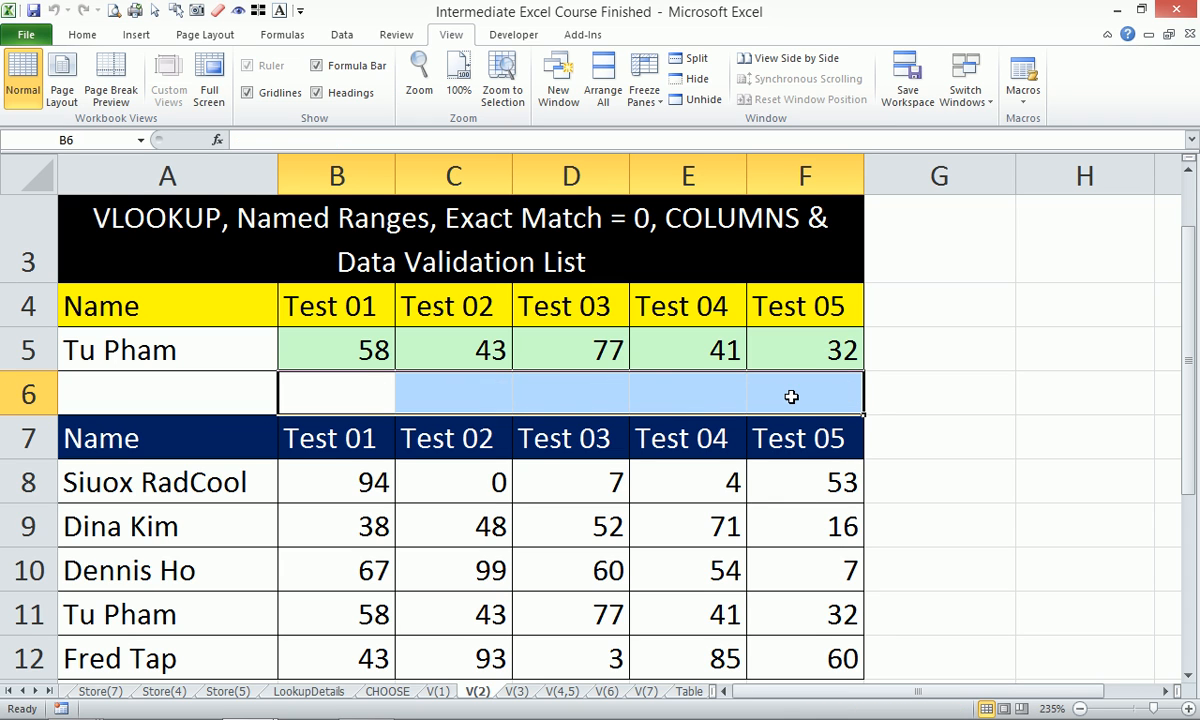
click(358, 393)
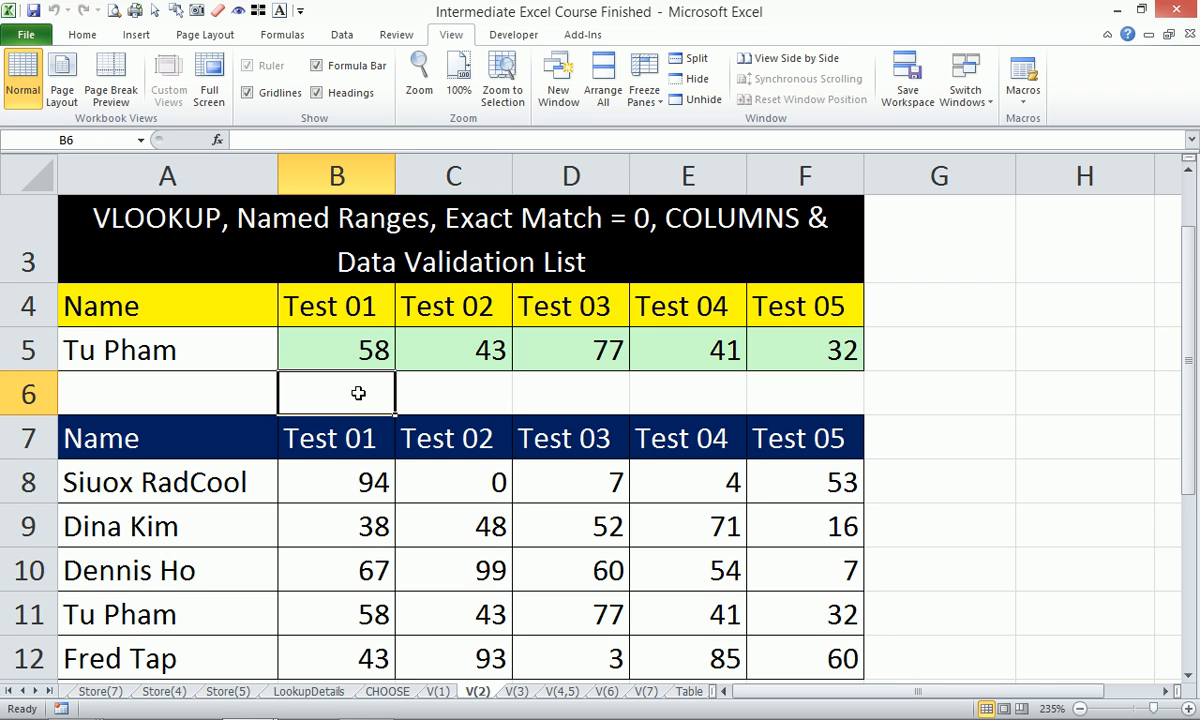
Enter =MATCH(B4,$A$7:$F$7,0) in B6, returning 2 for the Test 01 heading.
text(=)
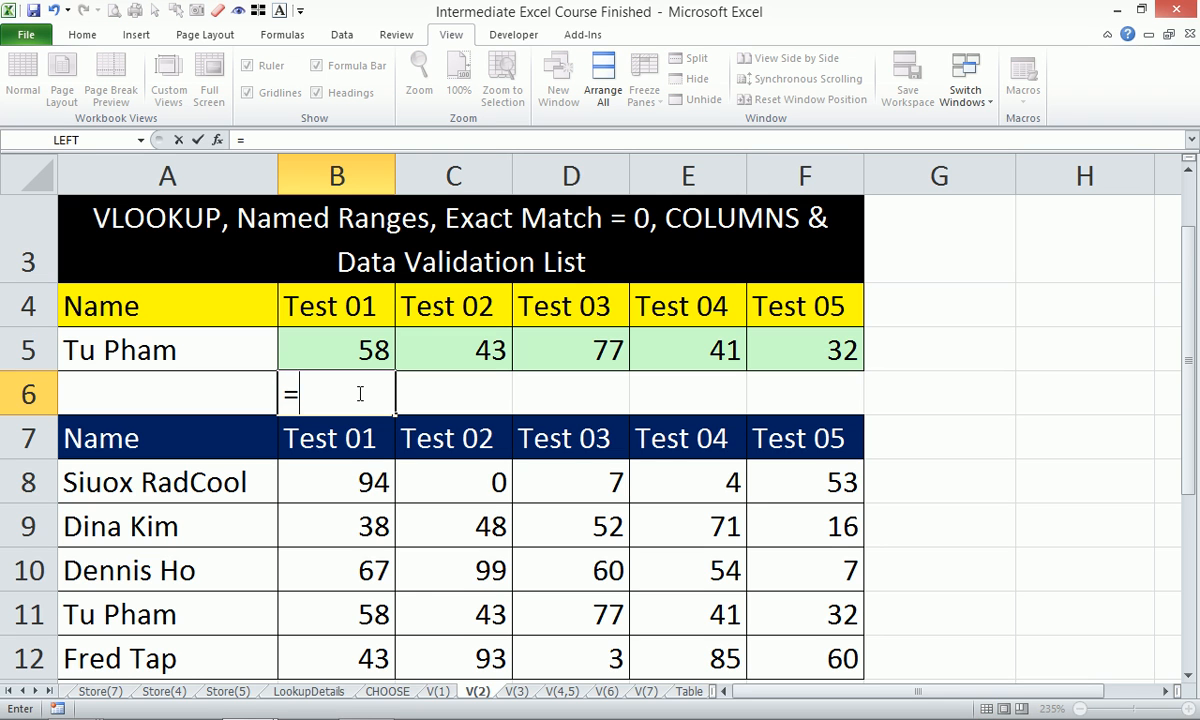
text(ma)
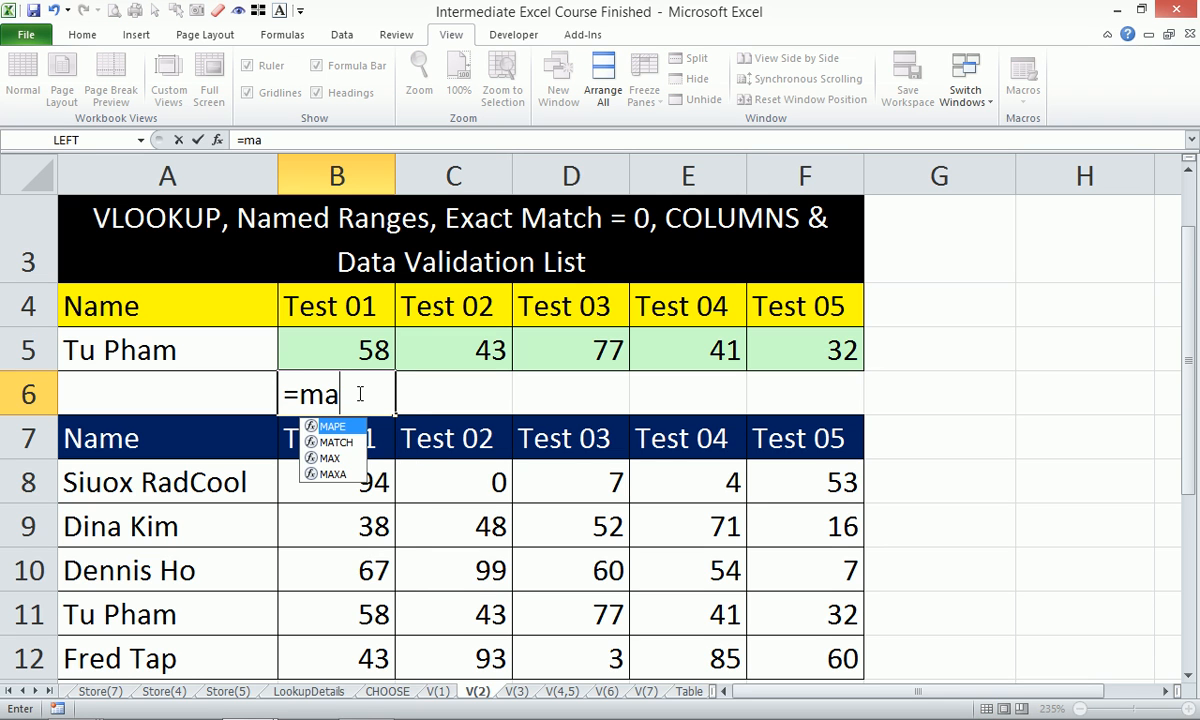
key(Down)
key(Tab)
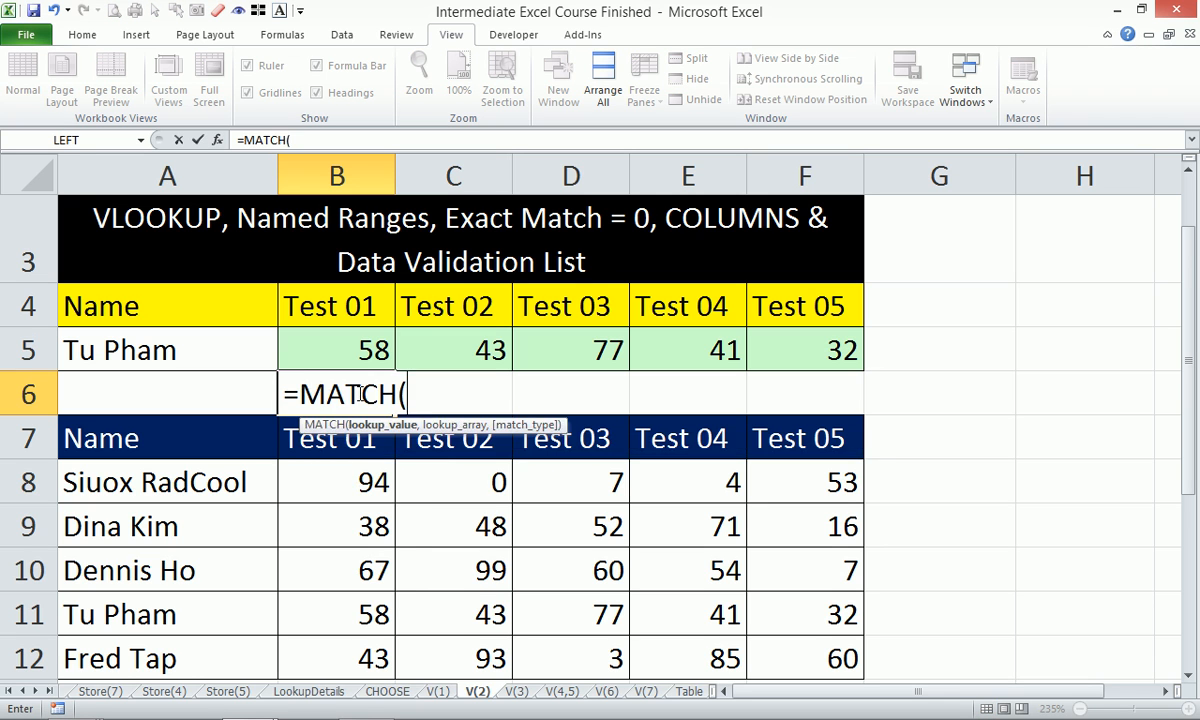
click(349, 308)
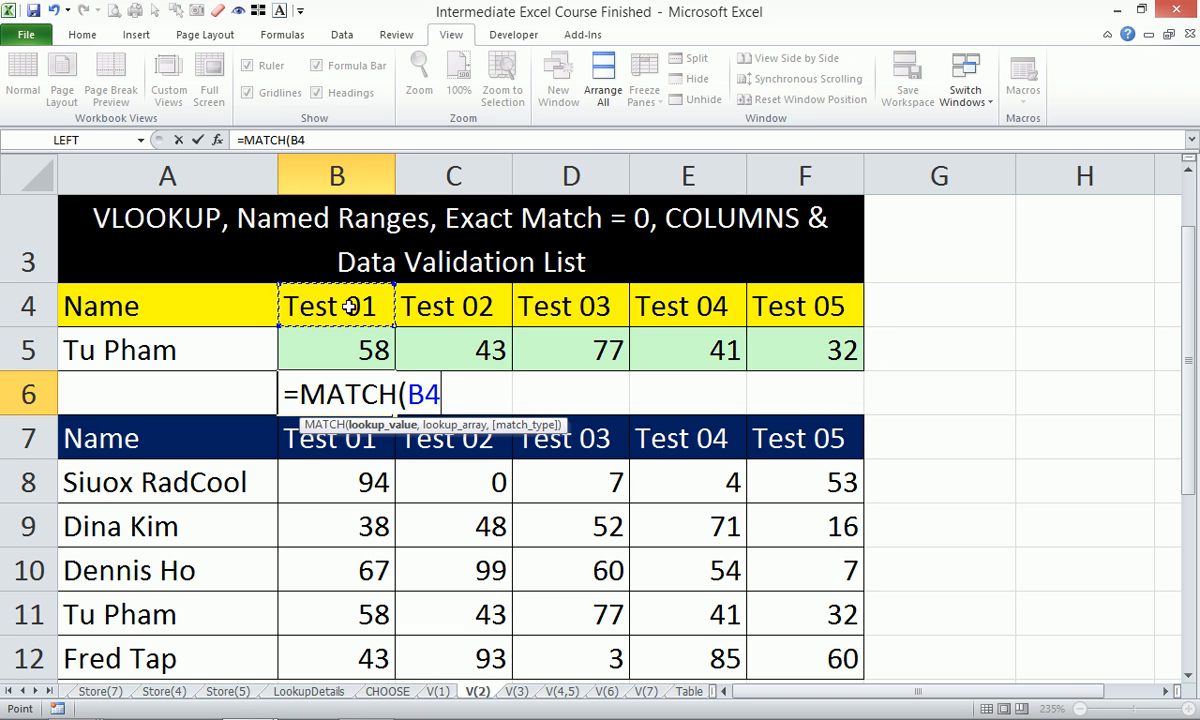
text(,)
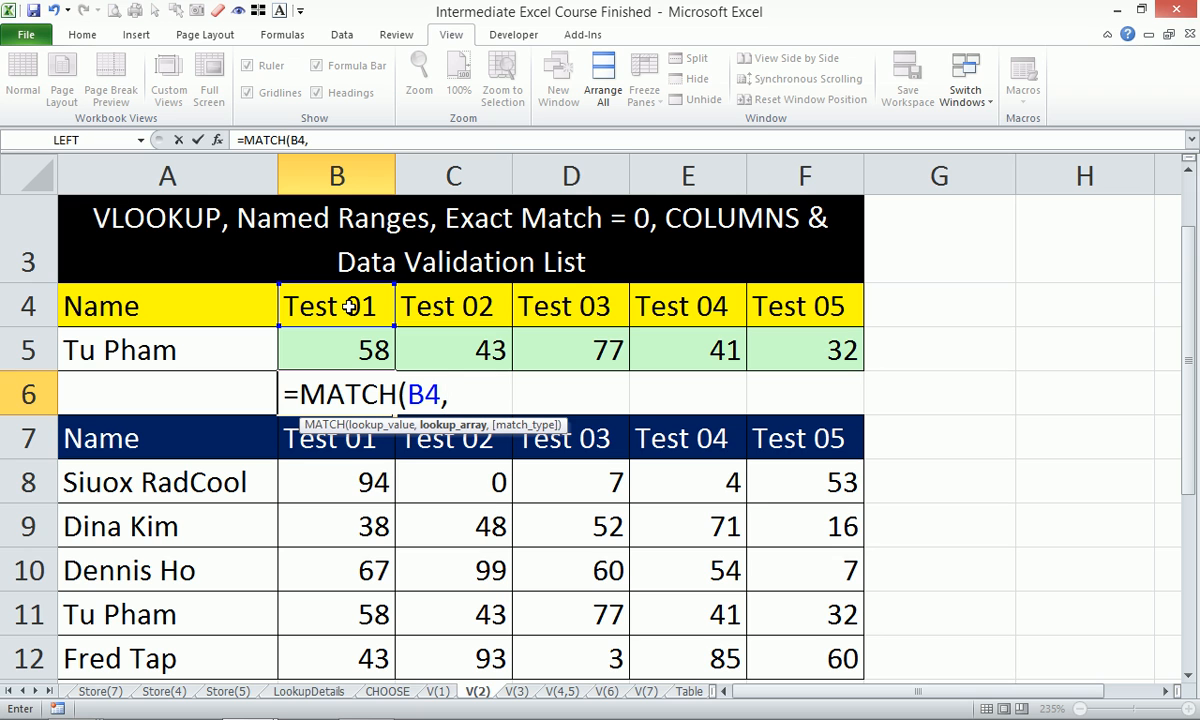
click(195, 432)
drag(203, 436, 799, 450)
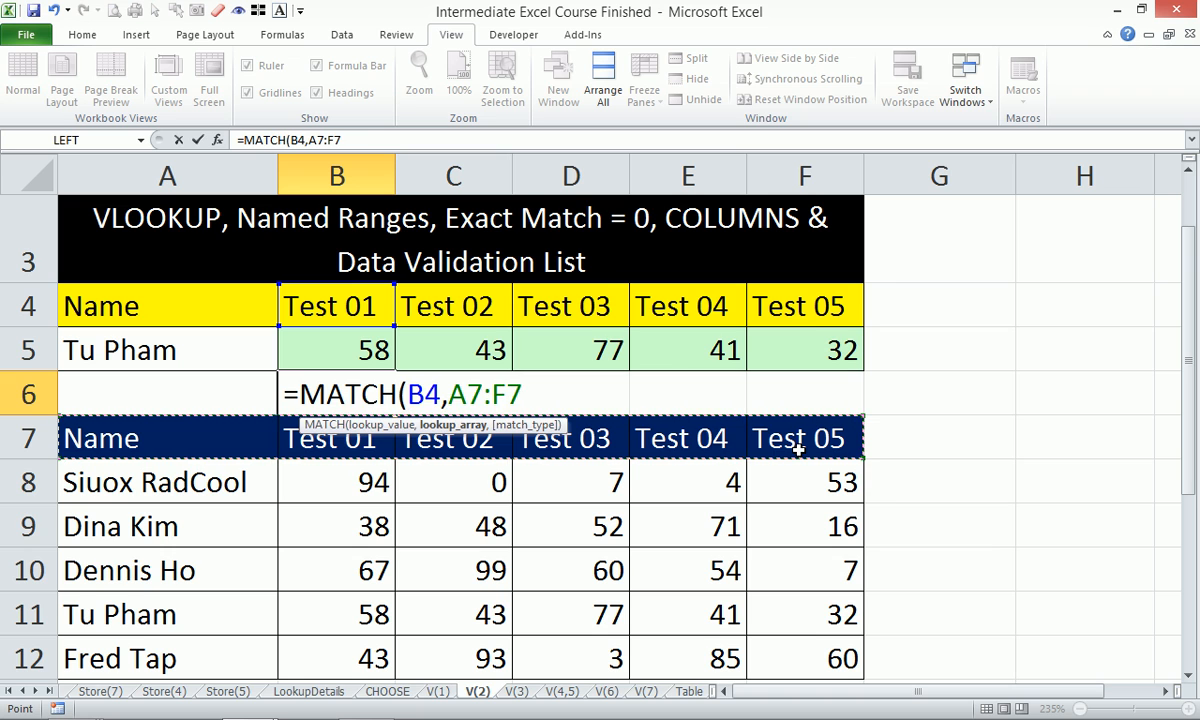
key(F4)
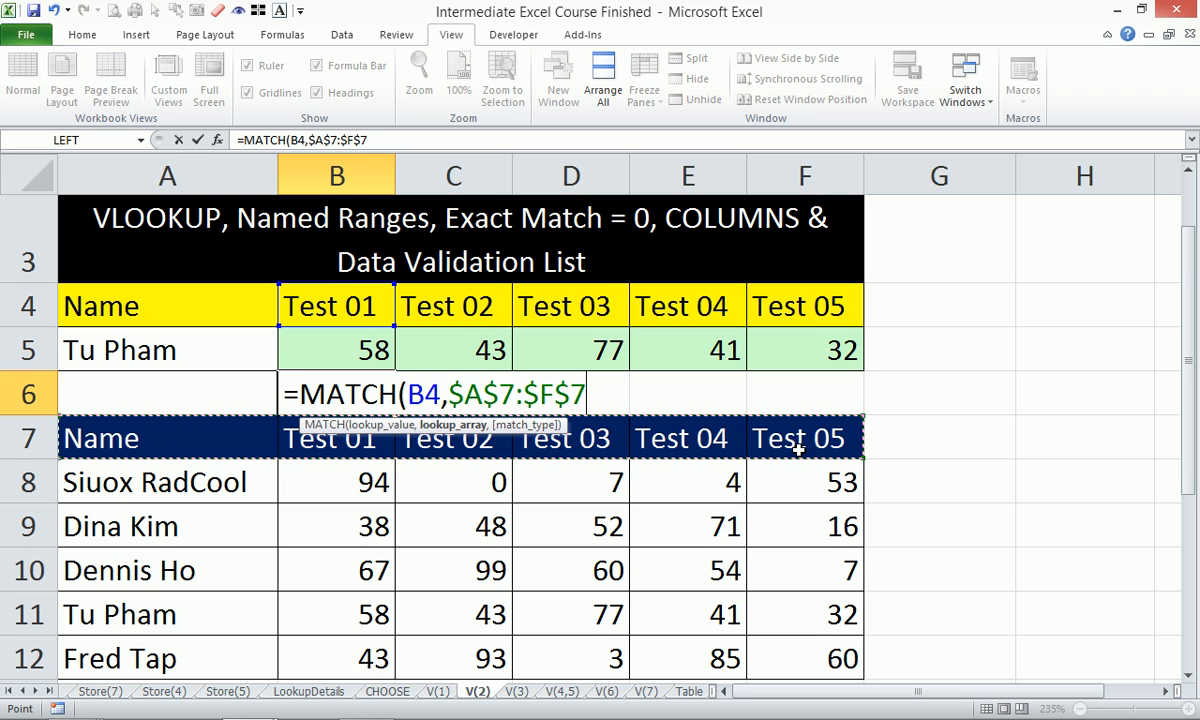
text(,)
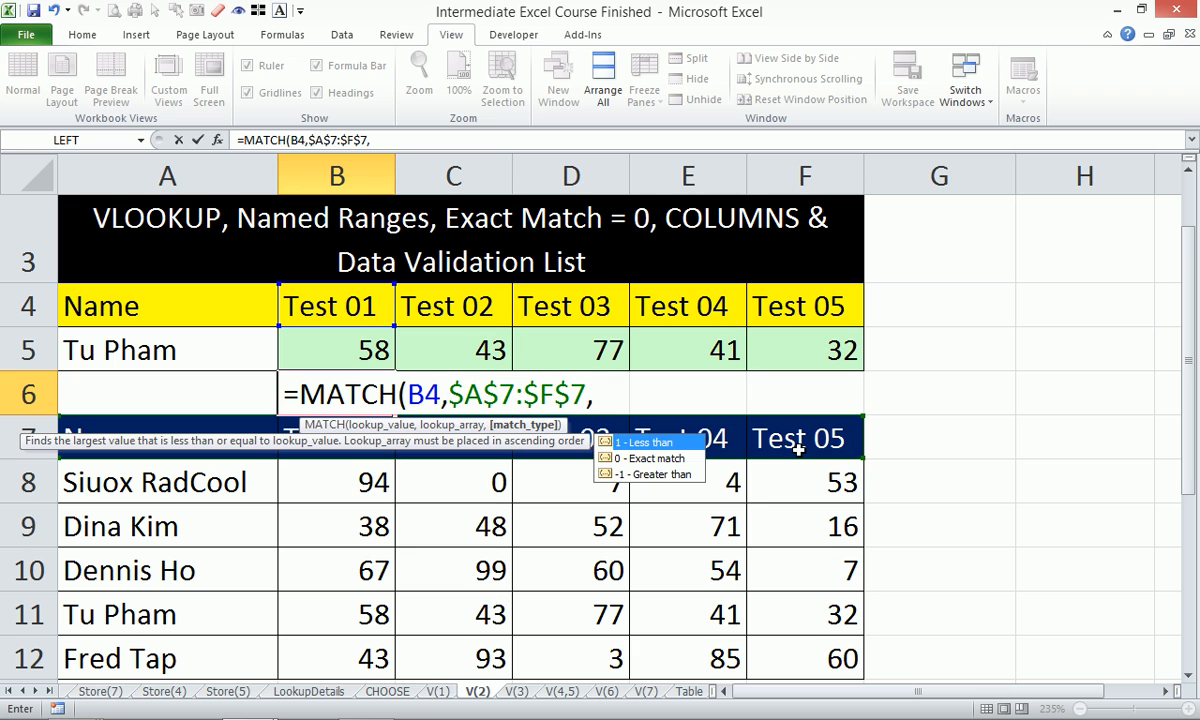
text(0))
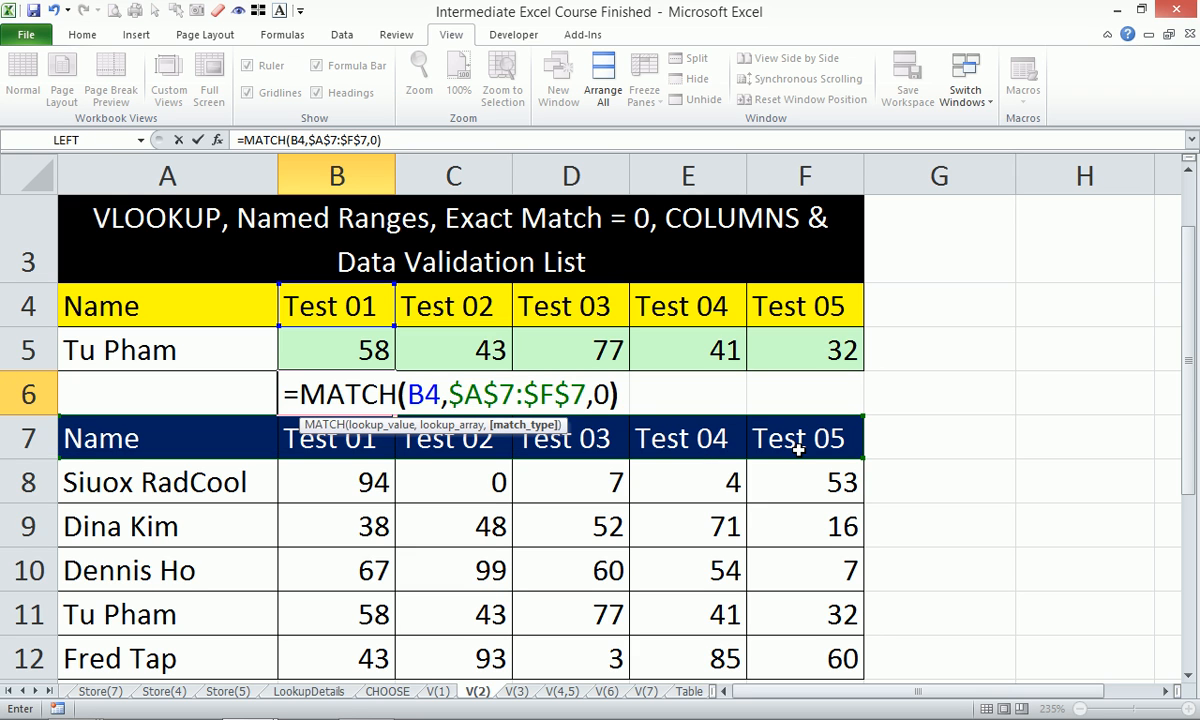
key(ctrl+Return)
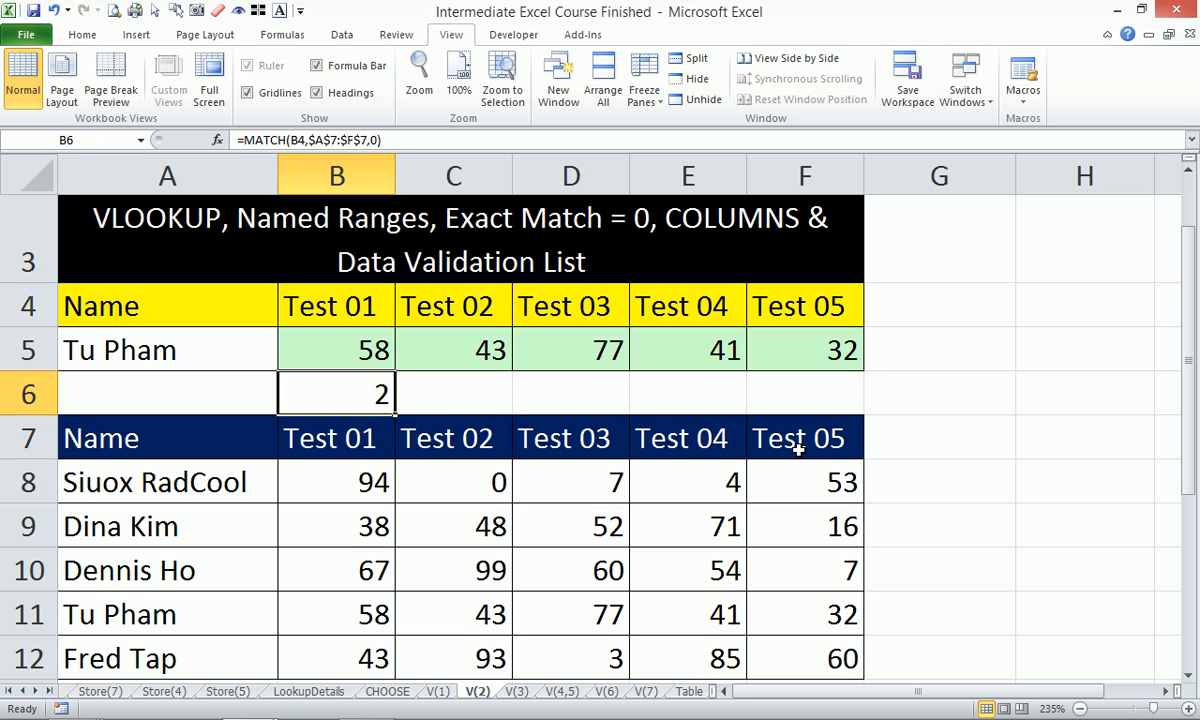
Fill B6's MATCH formula across to F6, giving positions 2 through 6.
click(401, 295)
click(350, 378)
drag(397, 420, 477, 437)
click(468, 393)
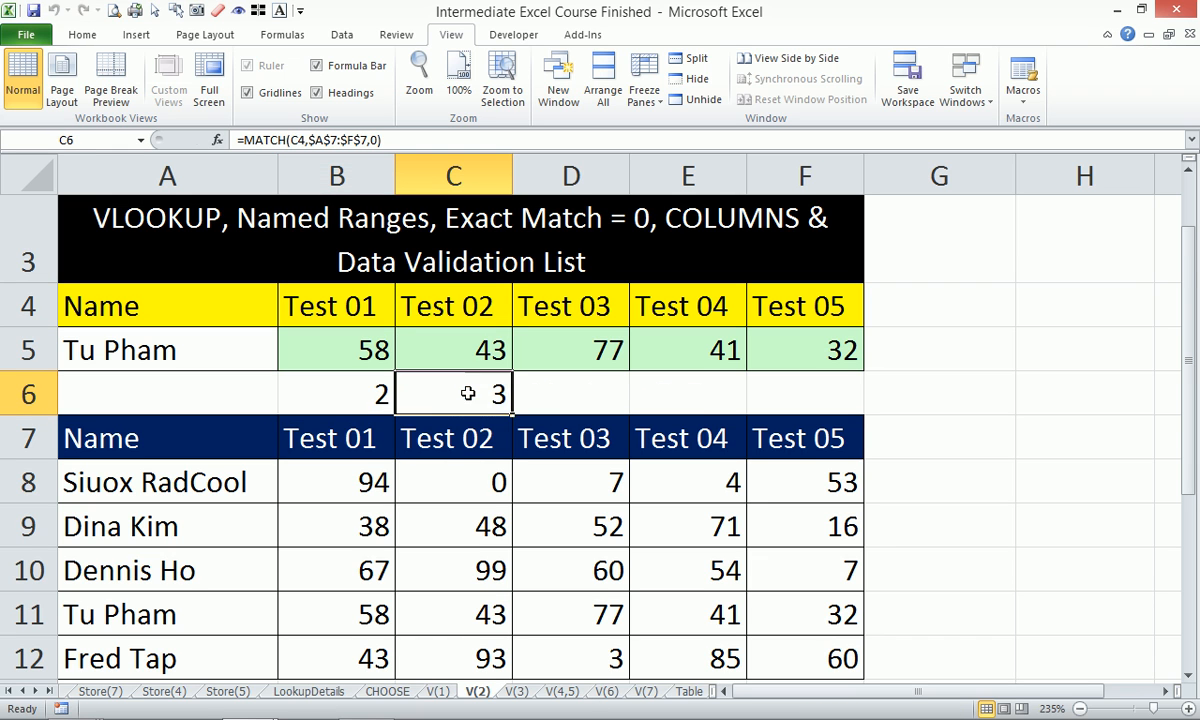
double_click(468, 393)
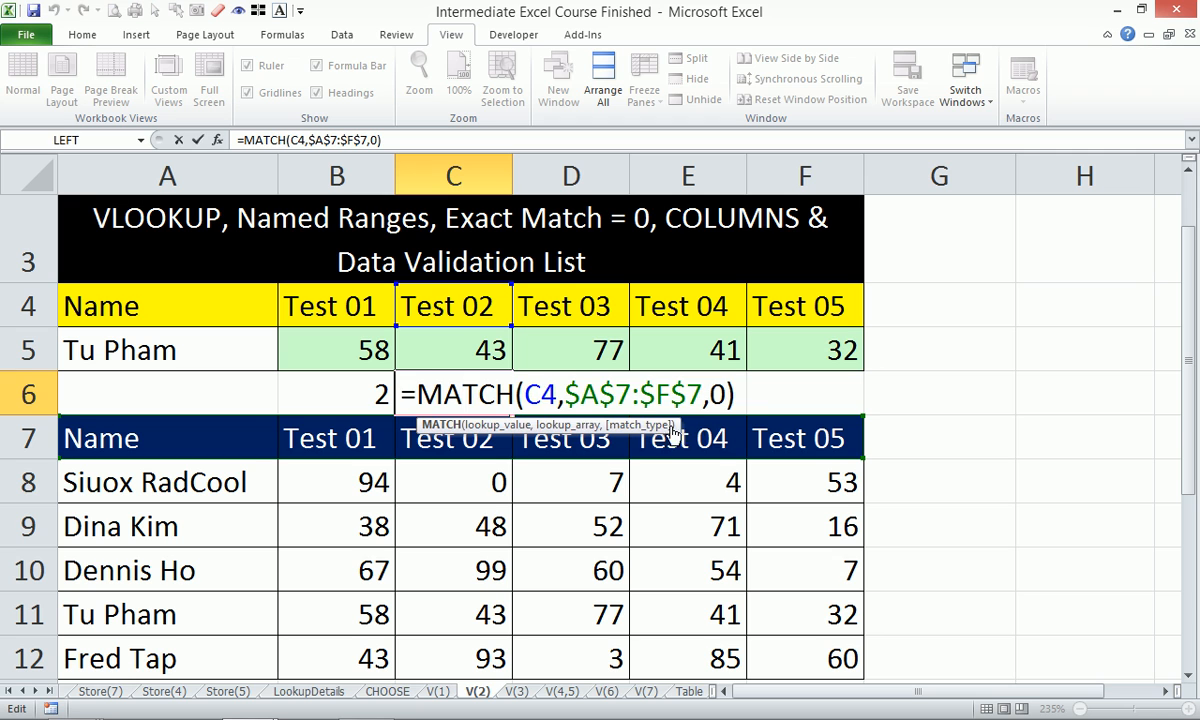
key(Escape)
drag(510, 413, 820, 410)
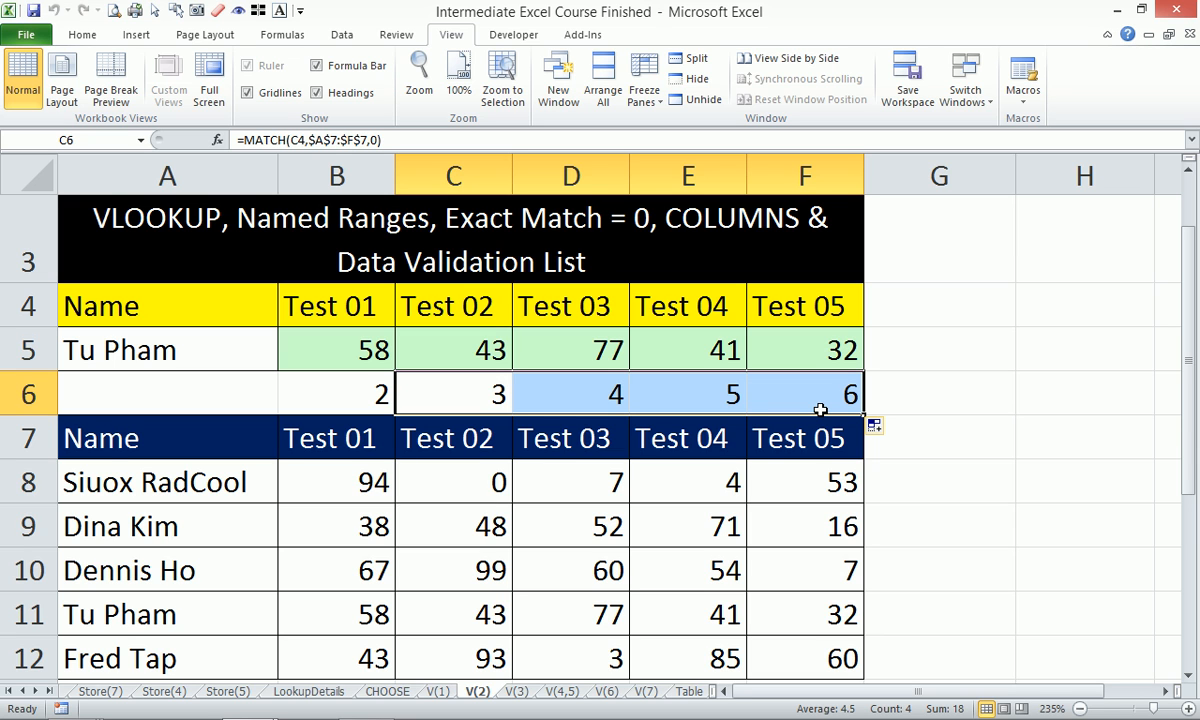
mouse_move(1050, 710)
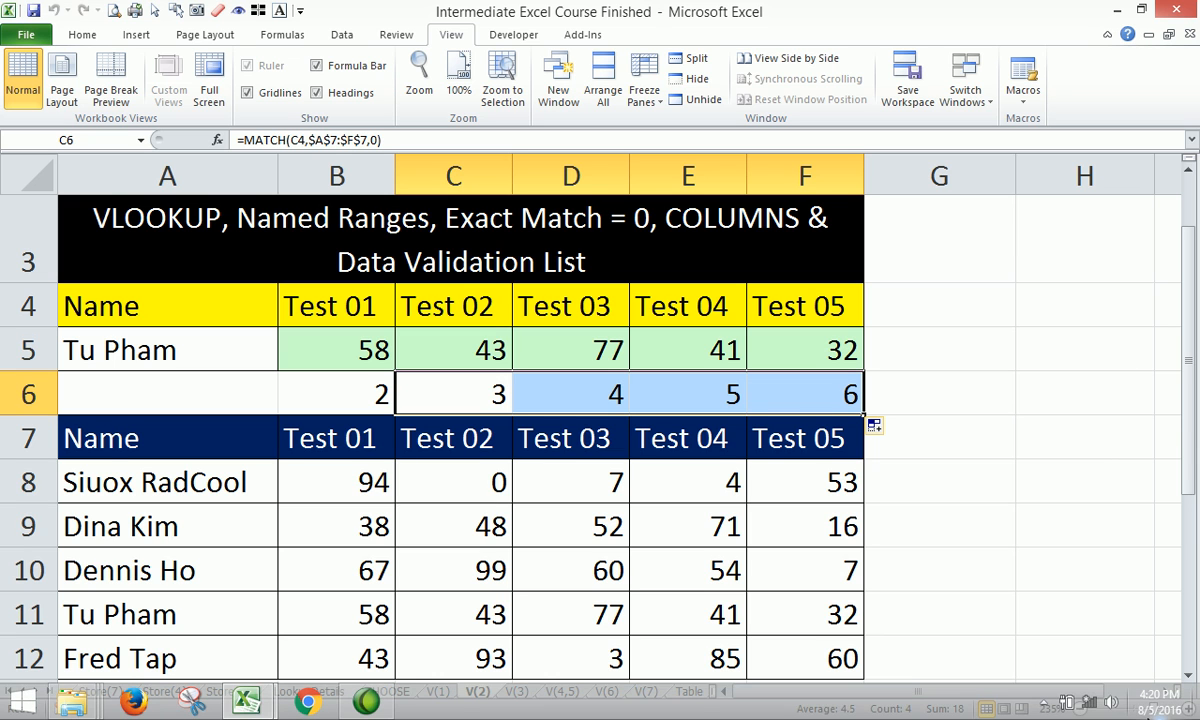
Open and dismiss the hidden system tray icons popup, returning to Excel.
click(1044, 707)
click(914, 420)
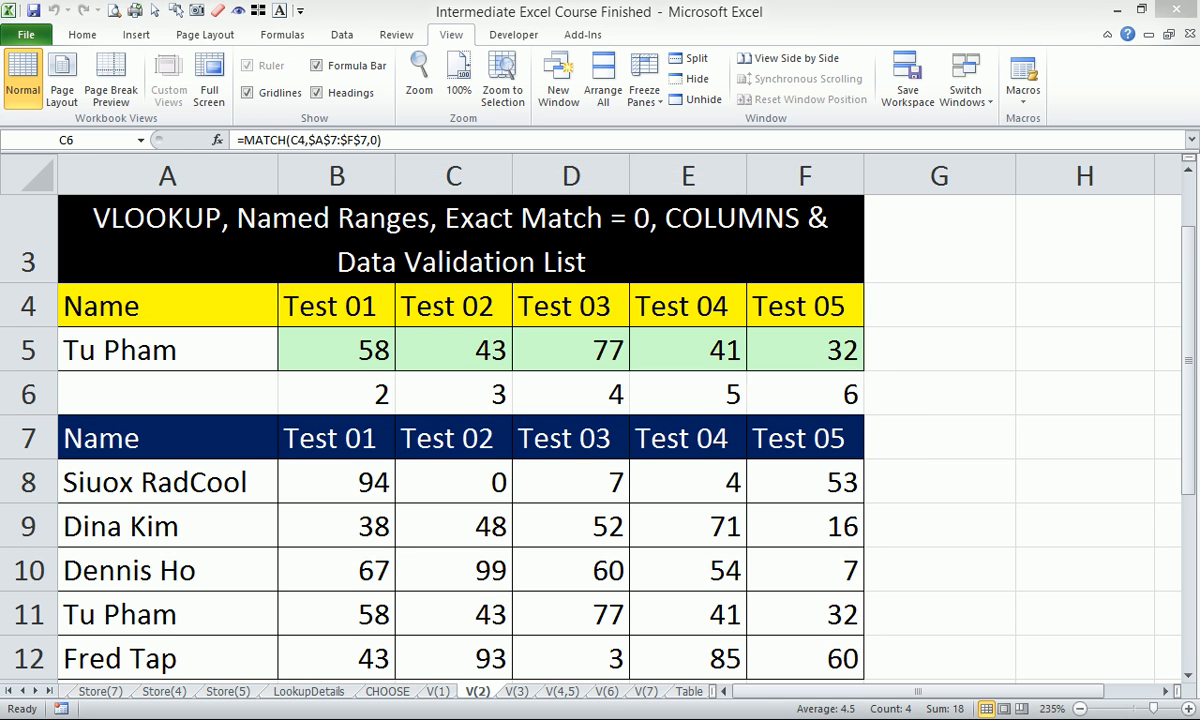
click(1045, 704)
click(903, 466)
click(260, 350)
click(285, 361)
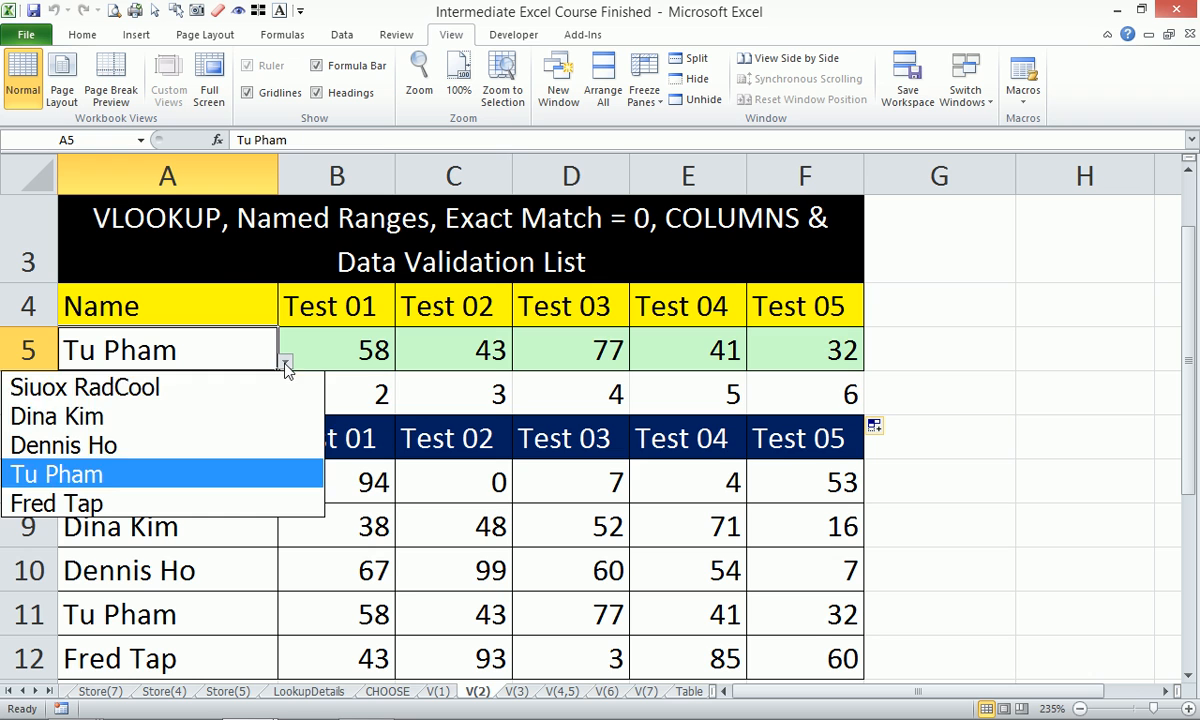
click(221, 390)
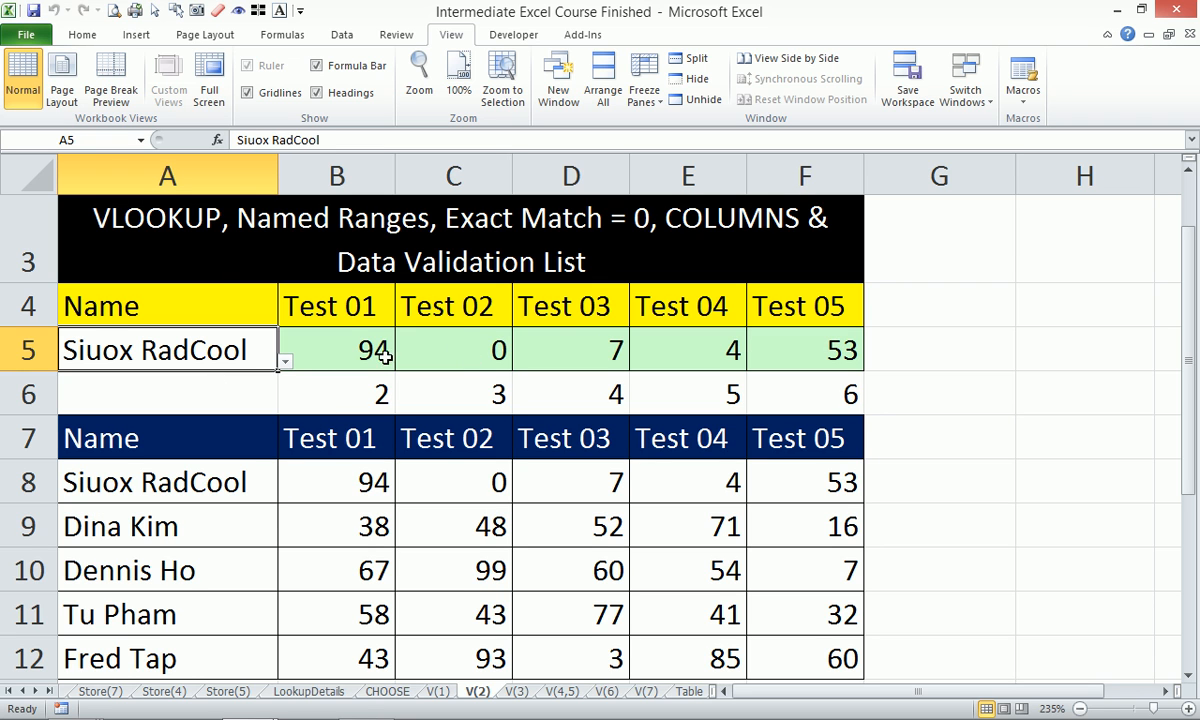
drag(330, 478, 753, 462)
drag(355, 348, 815, 350)
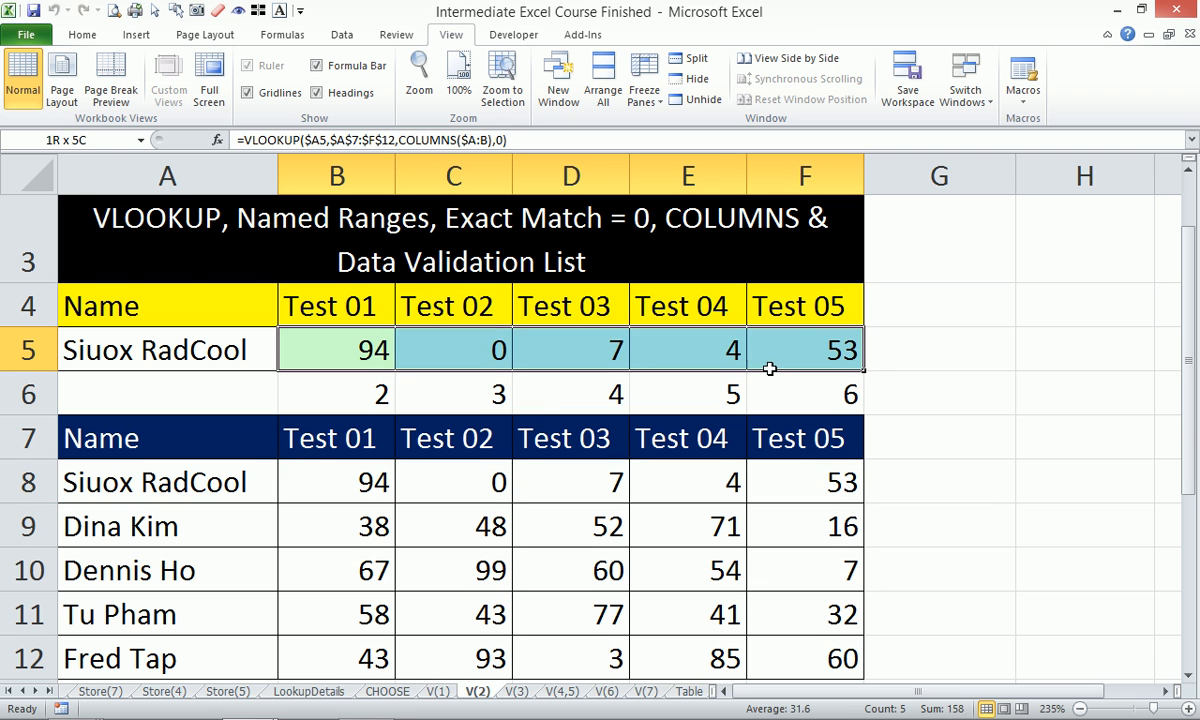
click(188, 350)
click(286, 361)
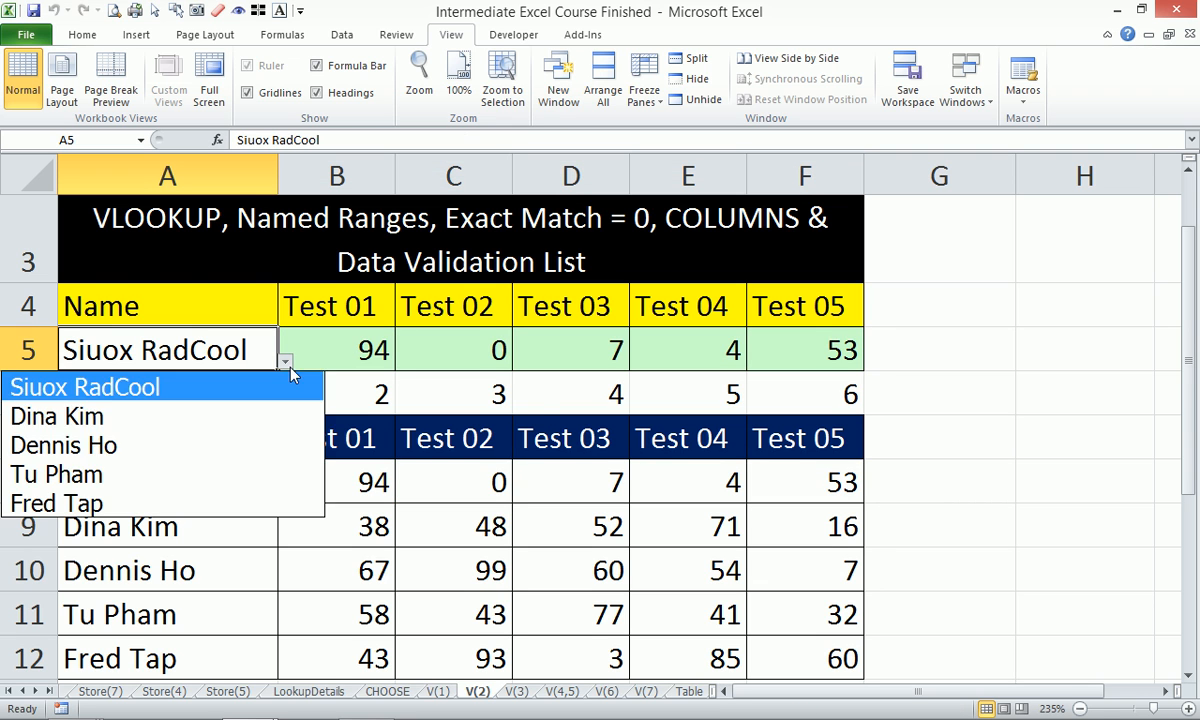
click(166, 501)
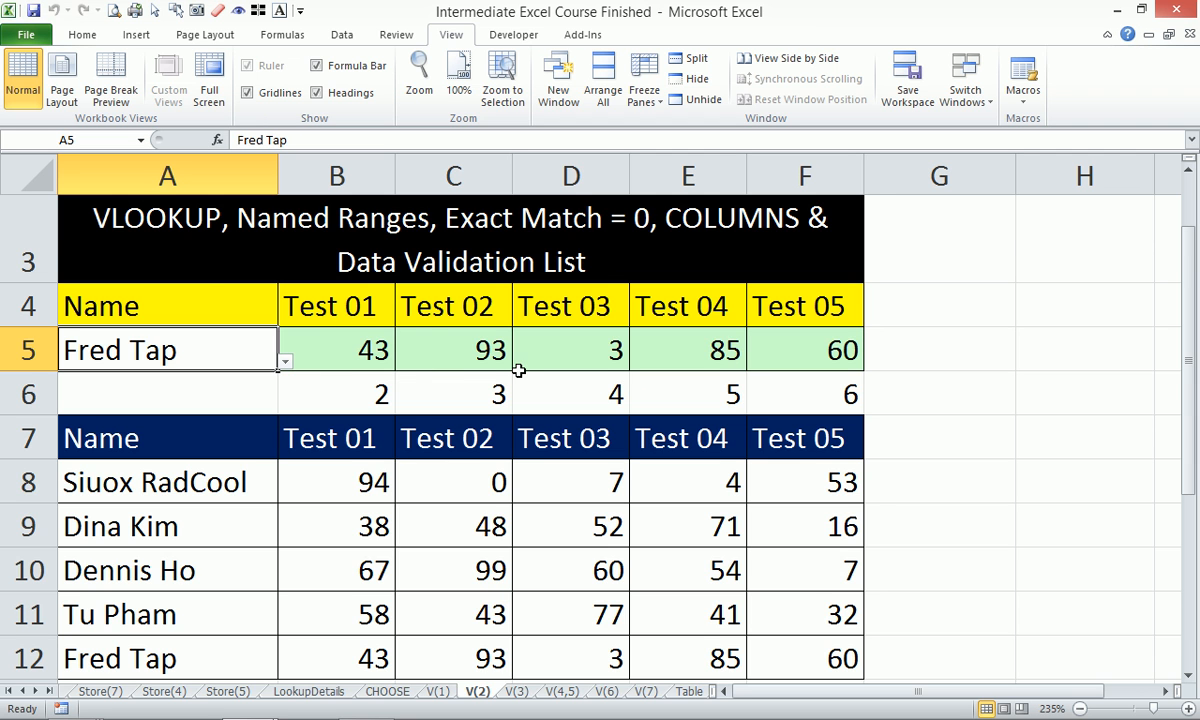
scroll(521, 371, down, 1)
scroll(521, 371, up, 1)
scroll(521, 371, down, 3)
scroll(521, 371, up, 2)
scroll(521, 371, up, 2)
scroll(515, 300, down, 3)
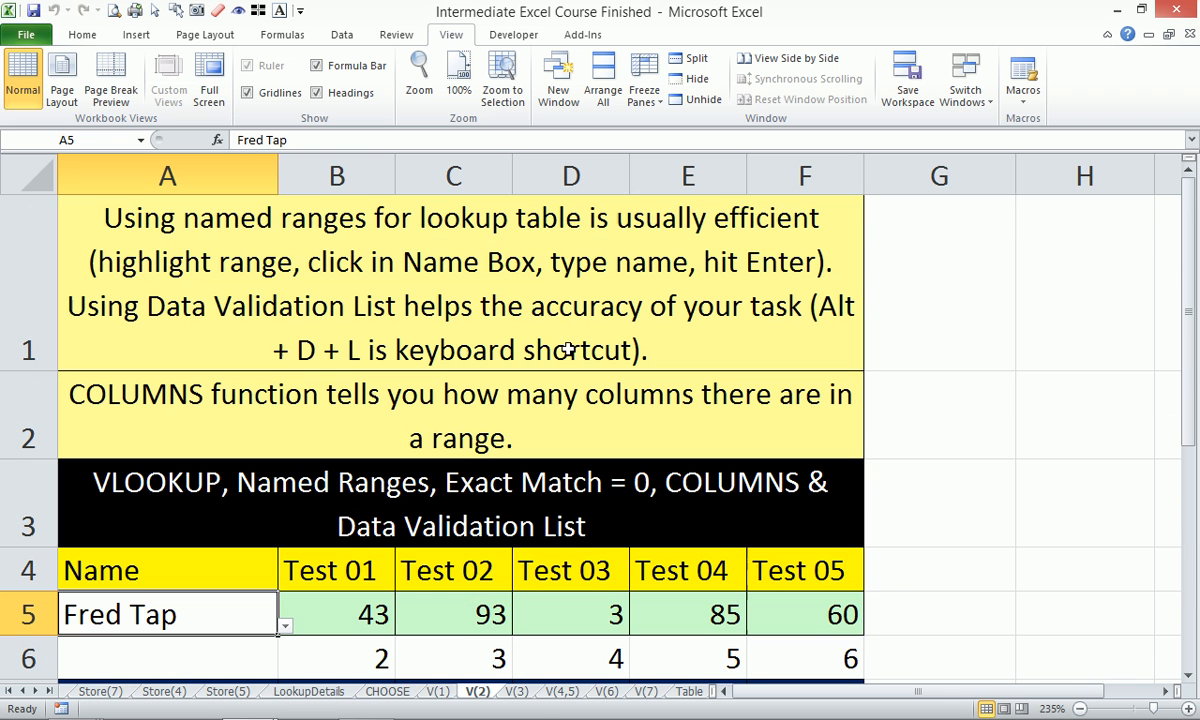
scroll(535, 327, up, 3)
Open the V(3) sheet, zoom to the A1:E14 commission table, and select B3.
click(516, 691)
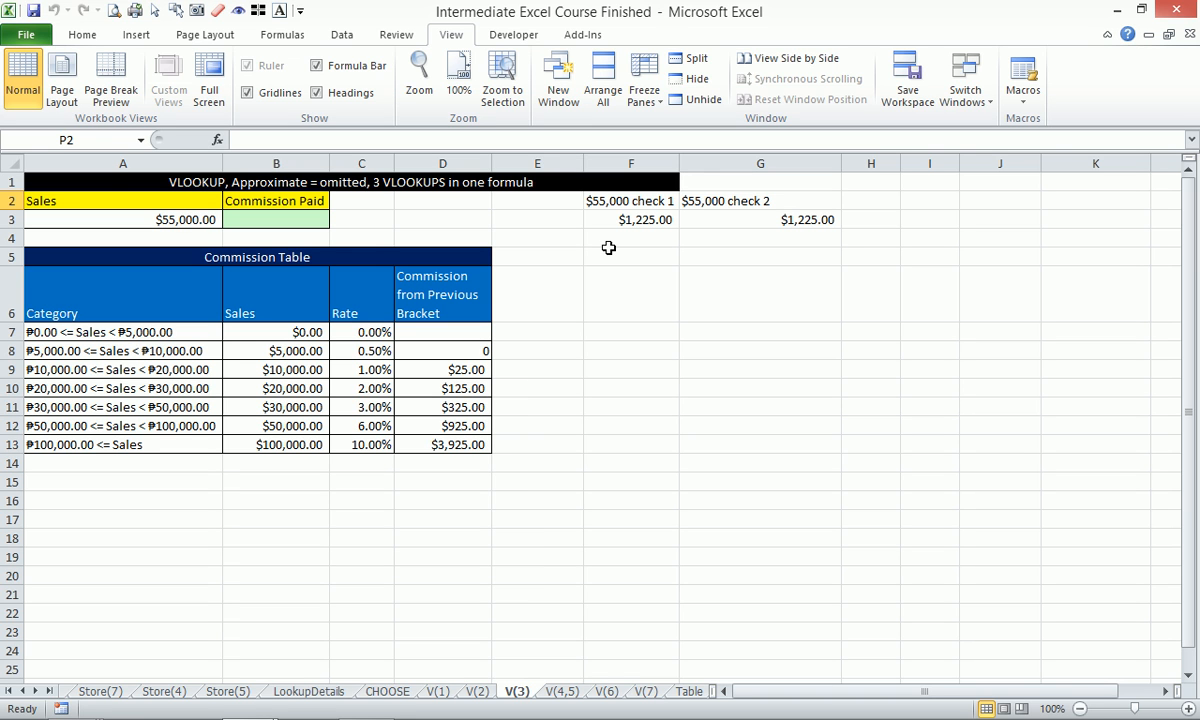
drag(91, 183, 587, 461)
key(alt)
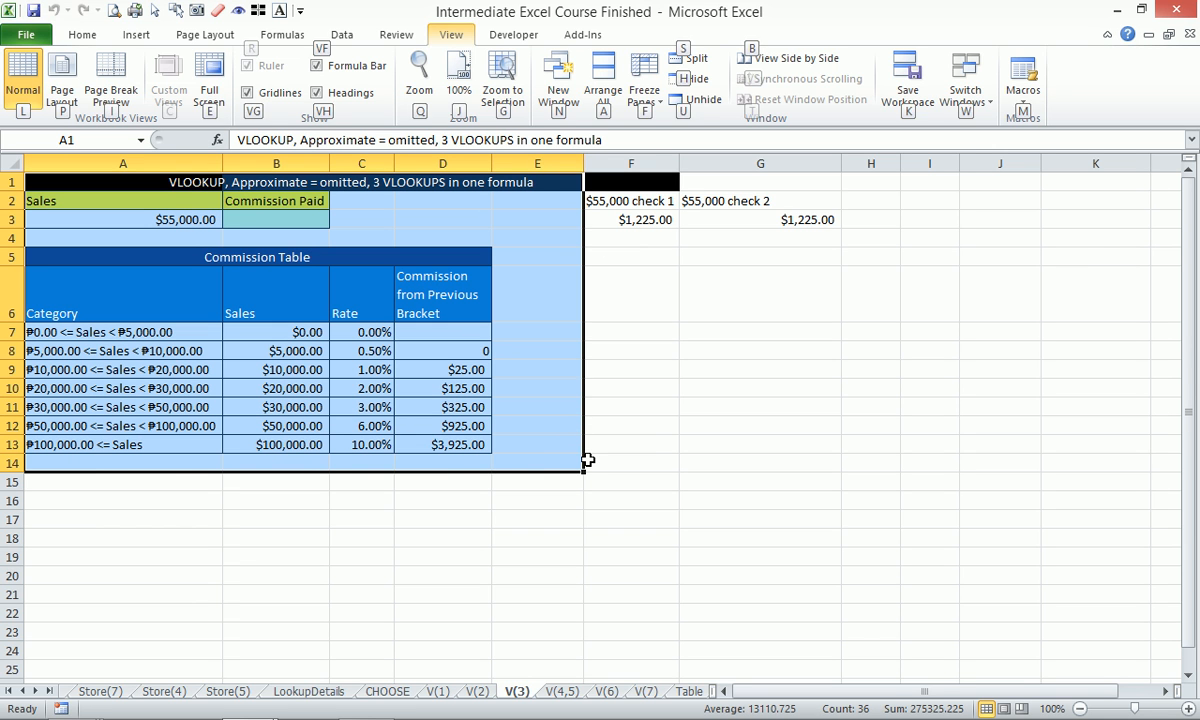
key(g)
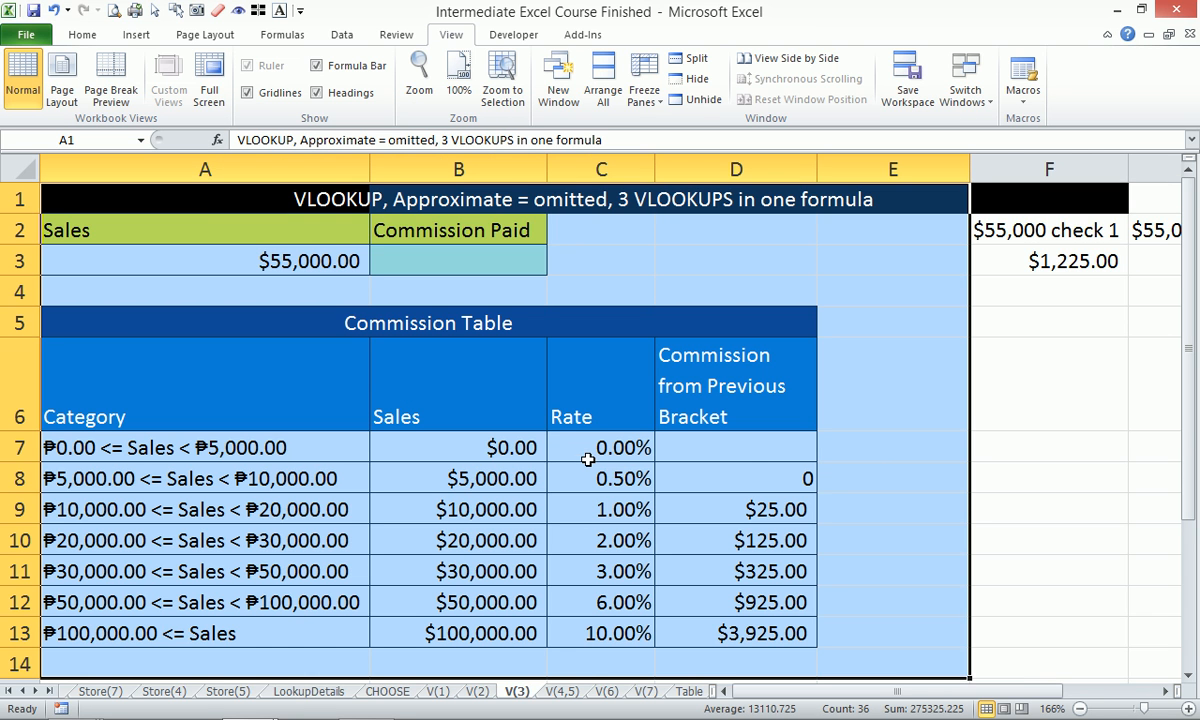
click(438, 256)
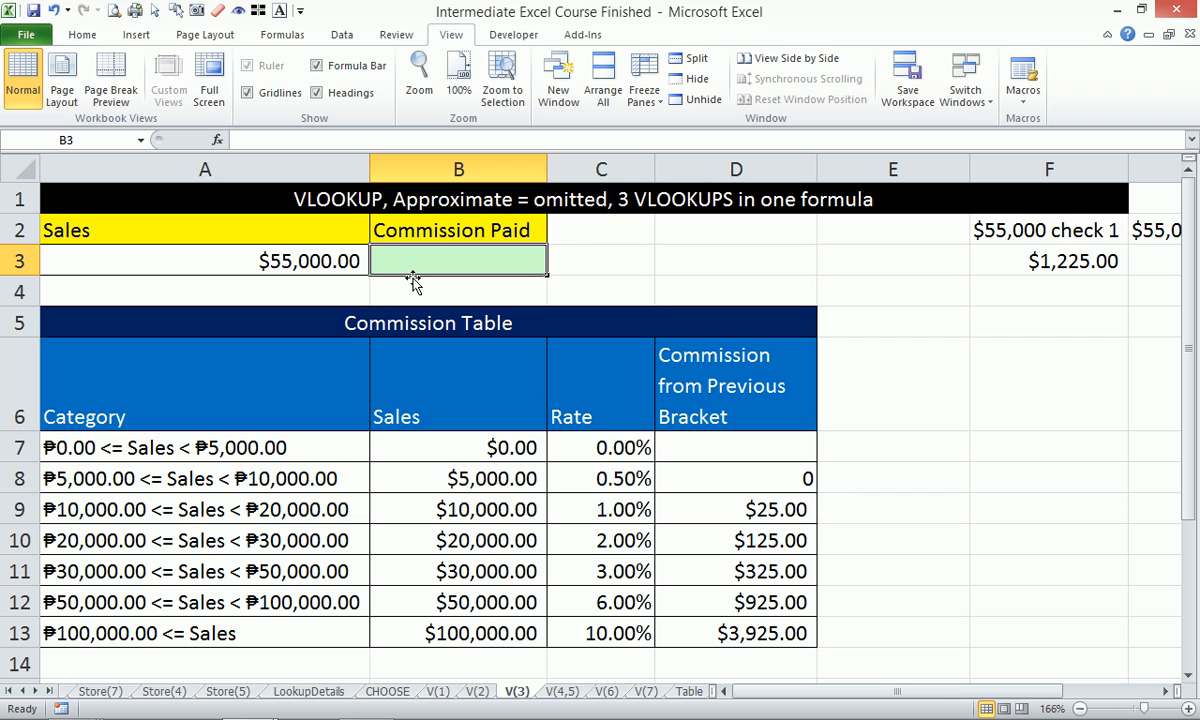
Enter =VLOOKUP(A3,B:C,2) in B3 to get the $0.06 commission rate for $55,000.
text(=)
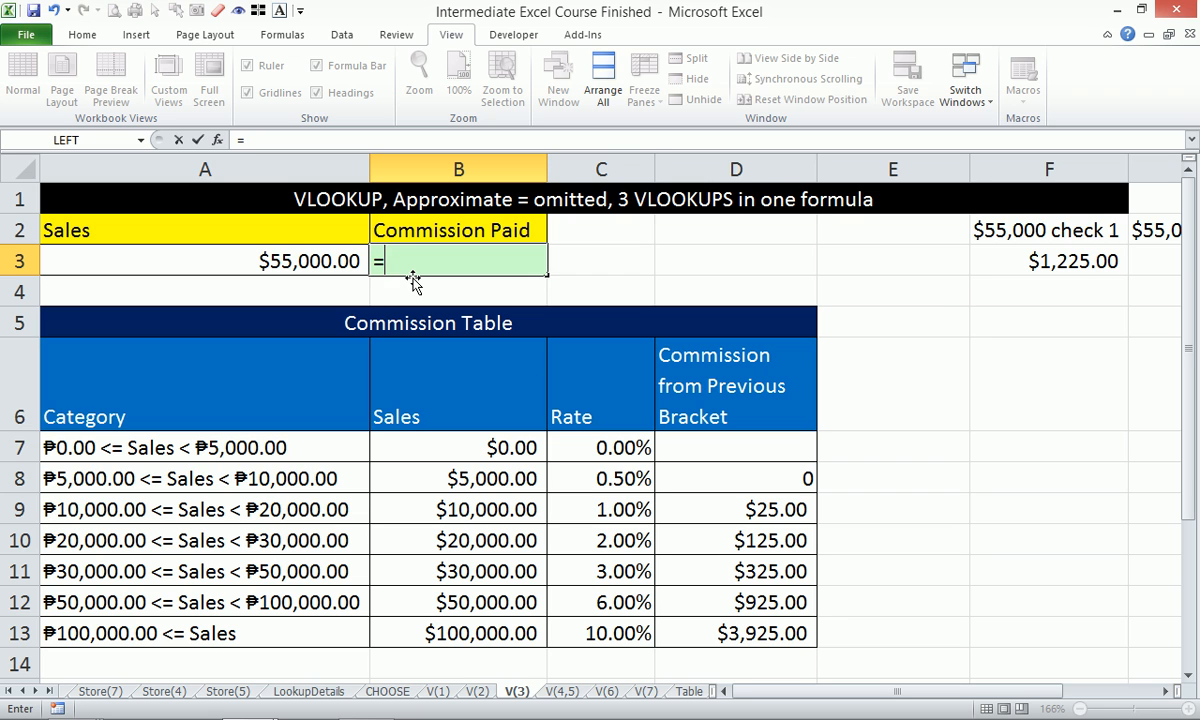
text(v)
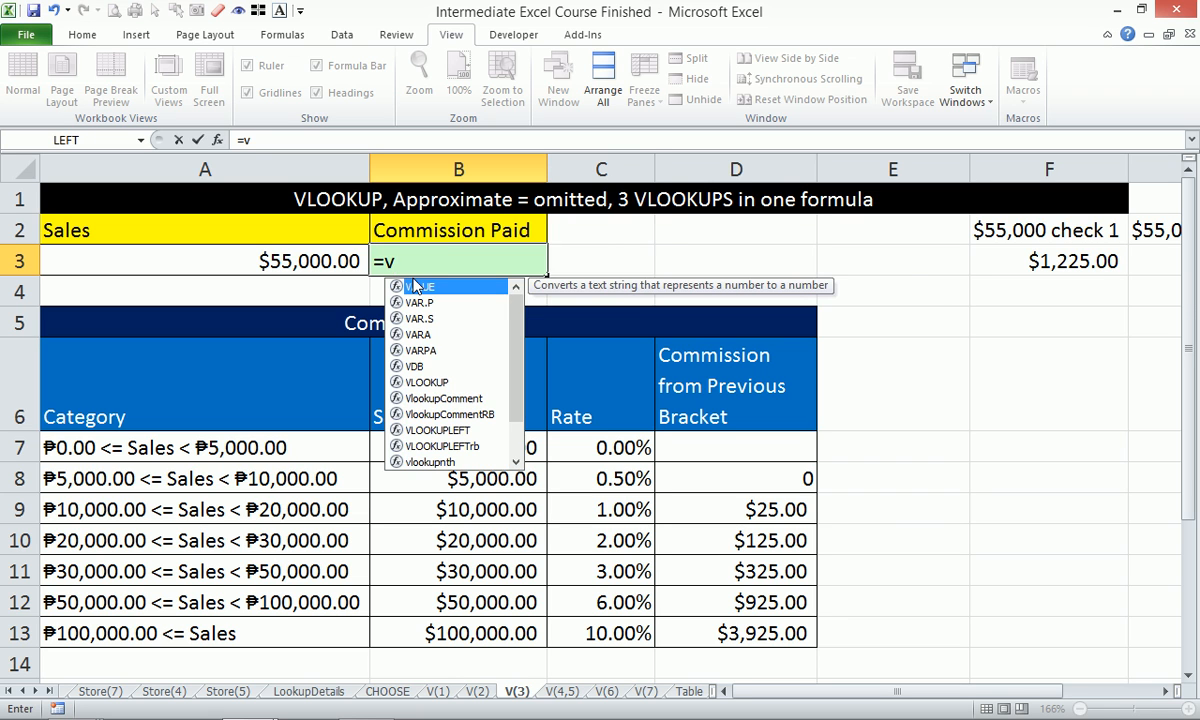
text(lo)
key(Tab)
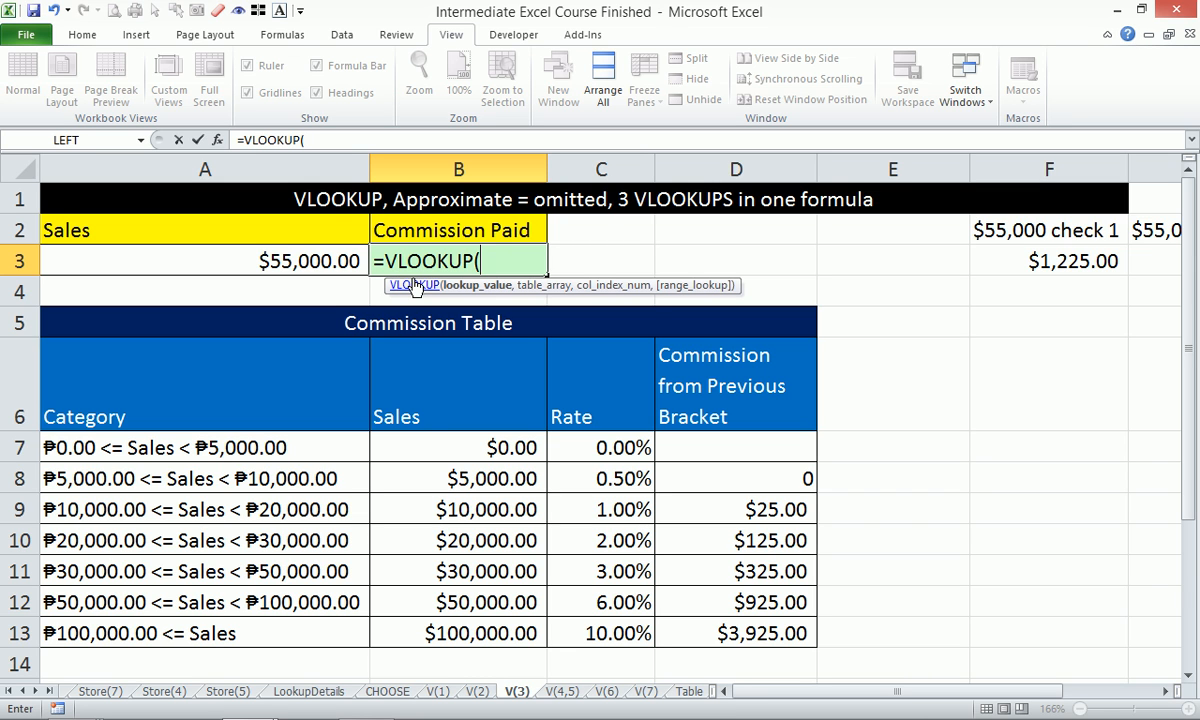
key(Left)
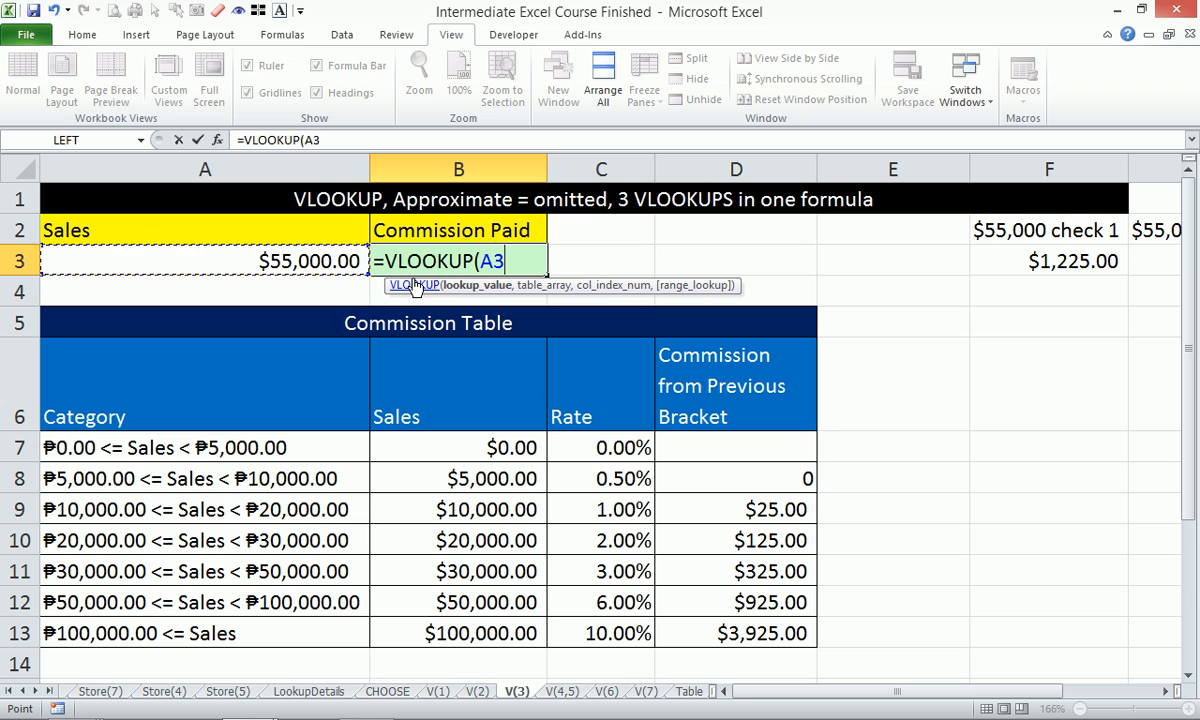
text(,)
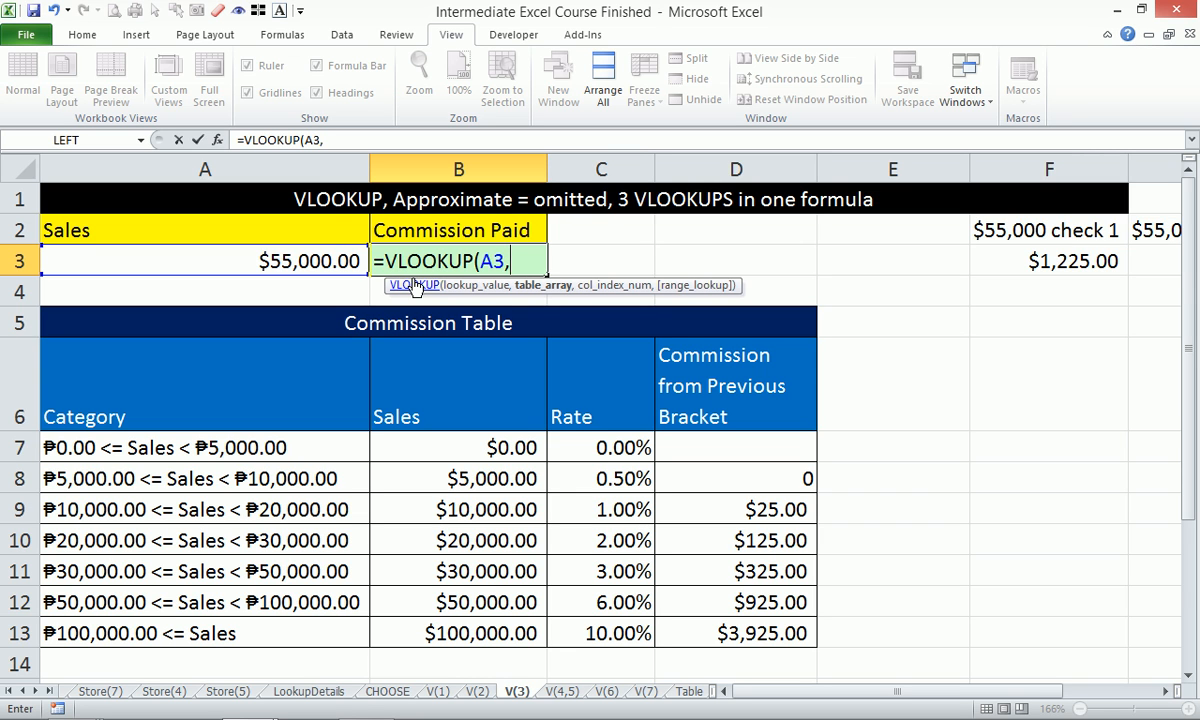
drag(493, 170, 564, 160)
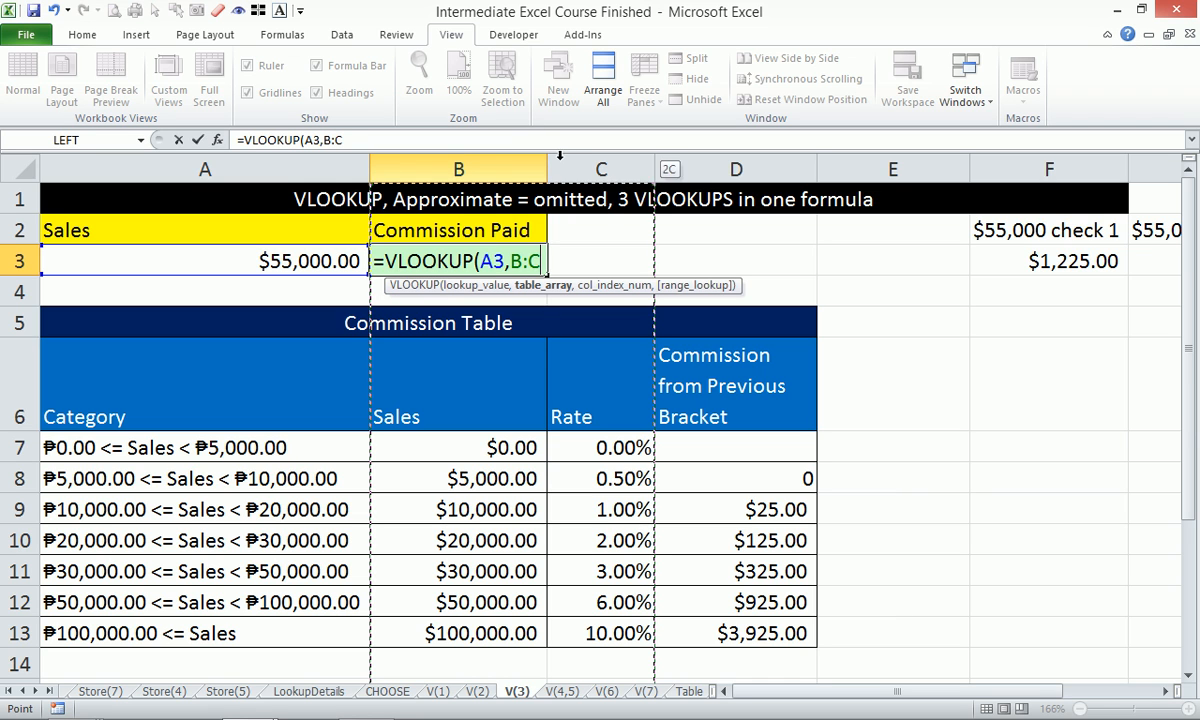
text(,)
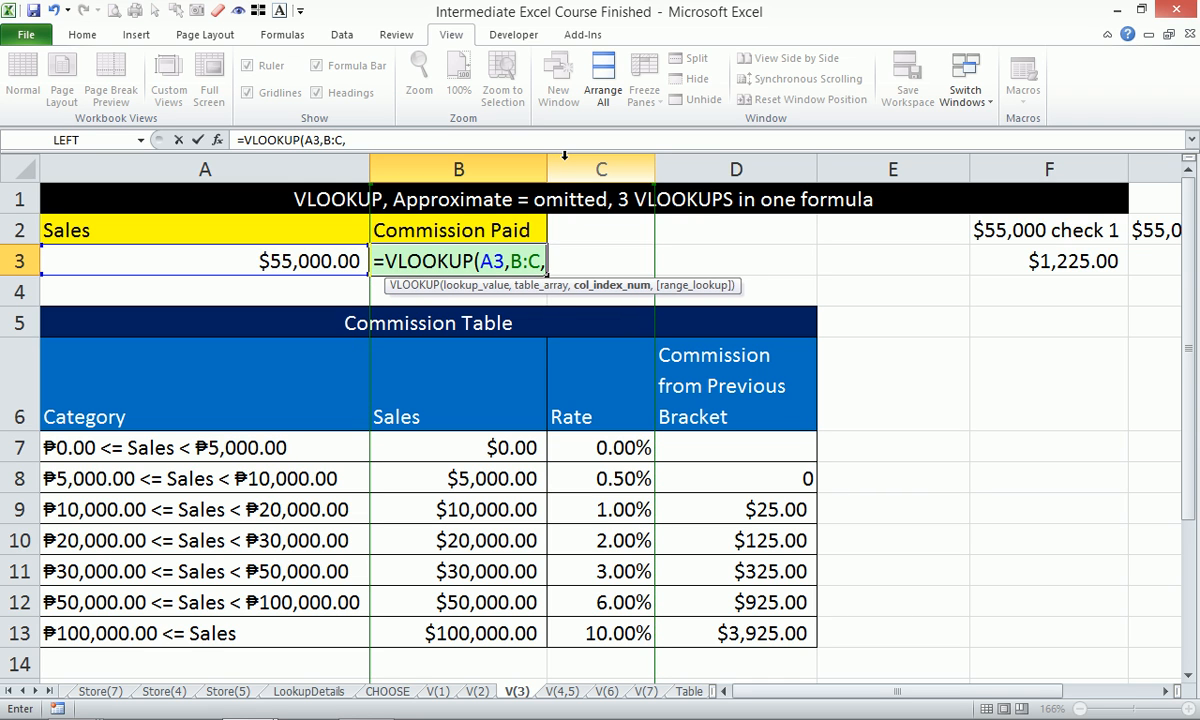
text(2,)
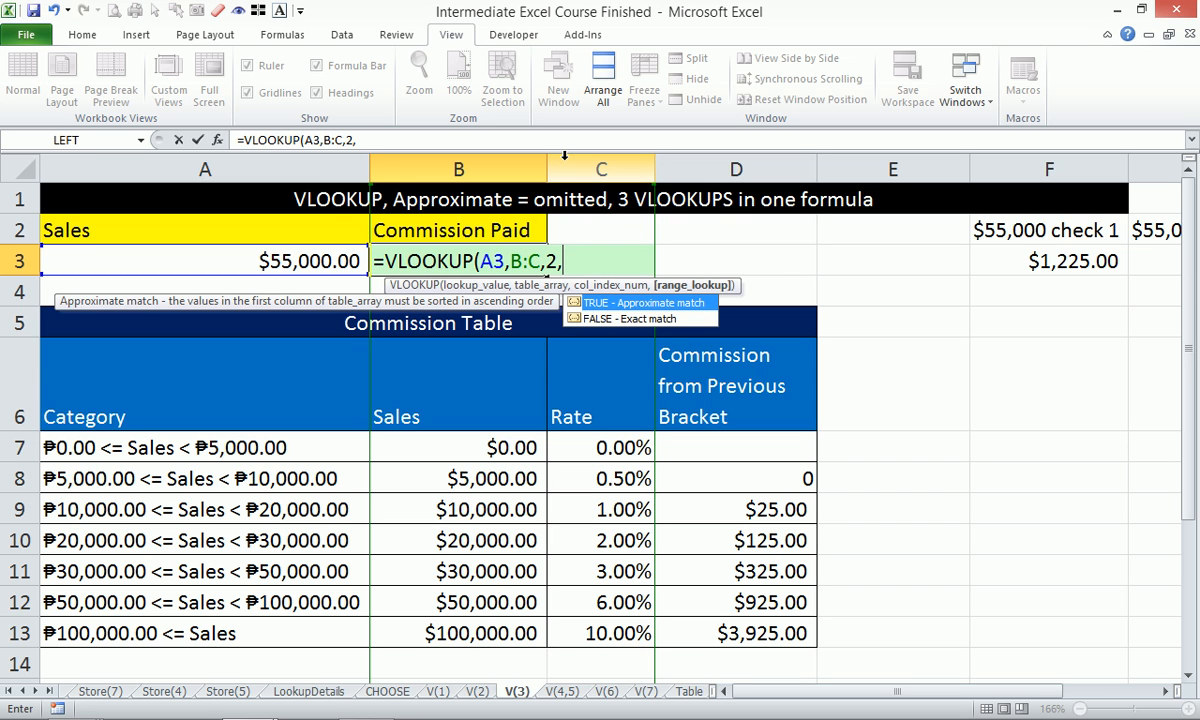
text(1)
key(BackSpace)
key(BackSpace)
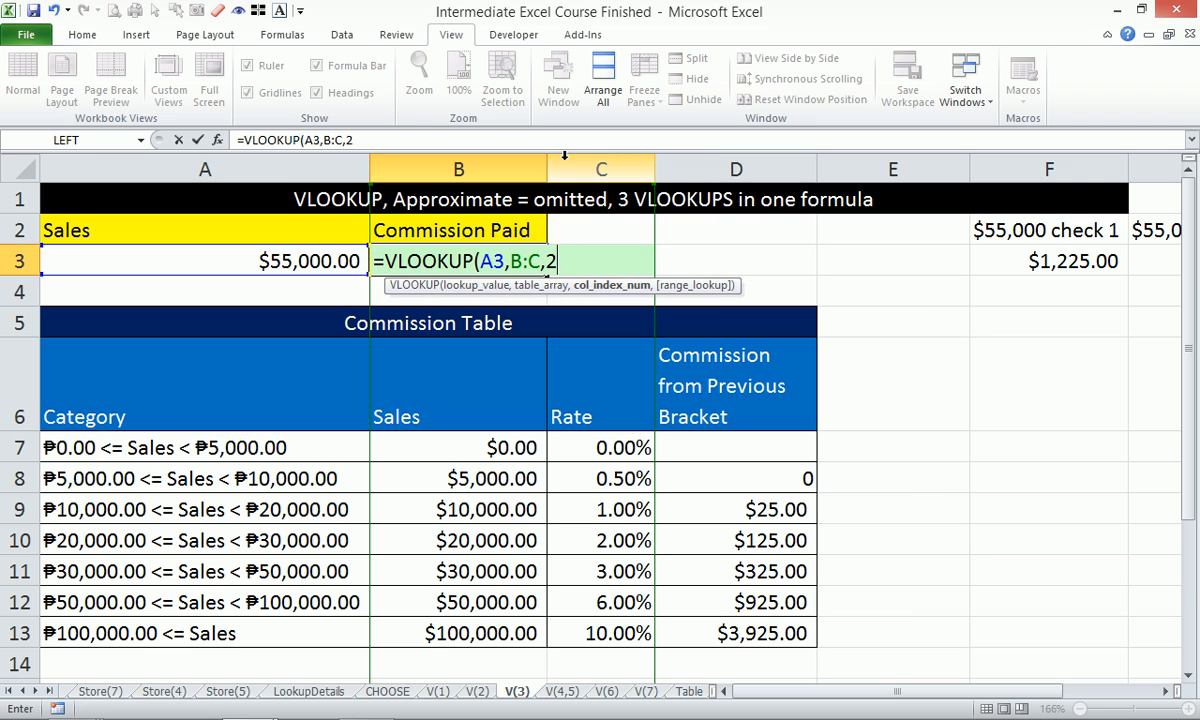
text())
key(Return)
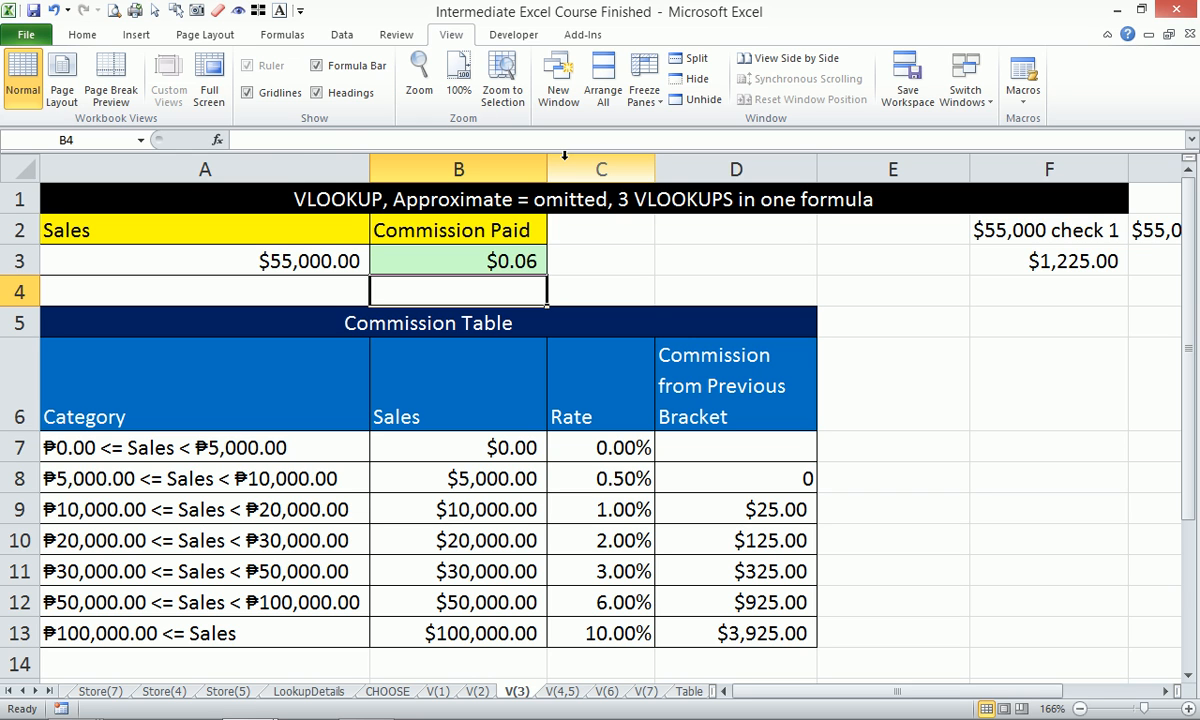
Append *A3 to the B3 formula so Commission Paid shows $3,300.00.
click(482, 260)
click(504, 141)
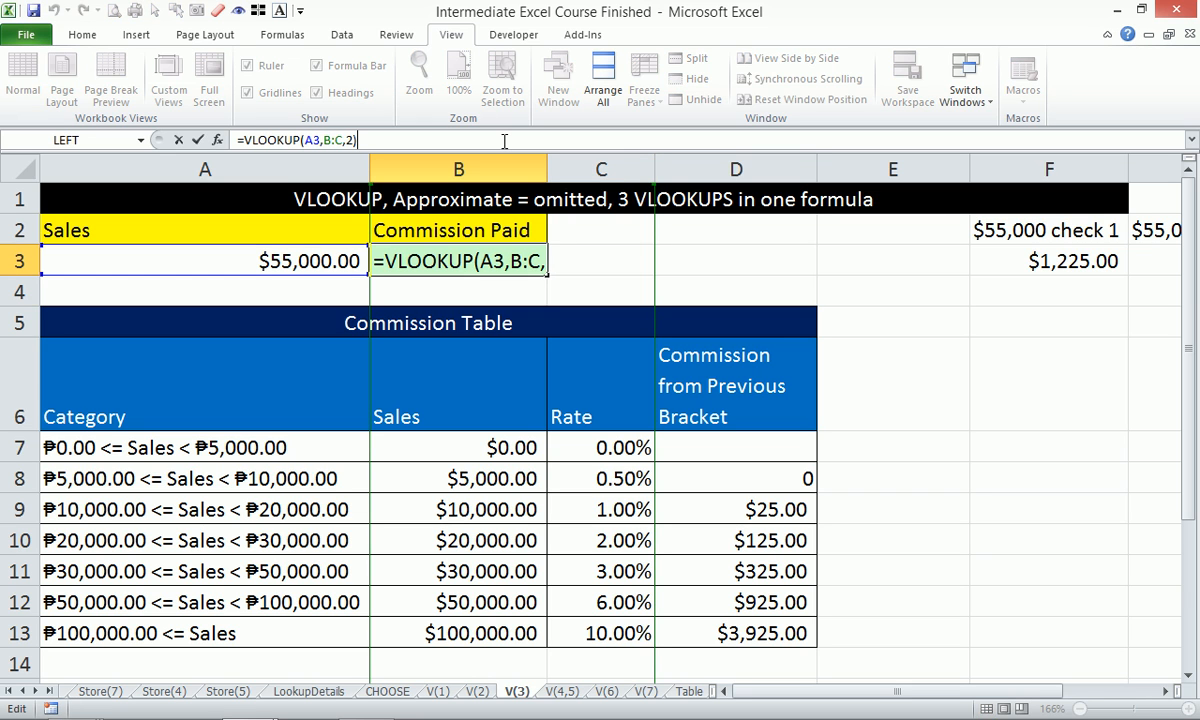
text(*)
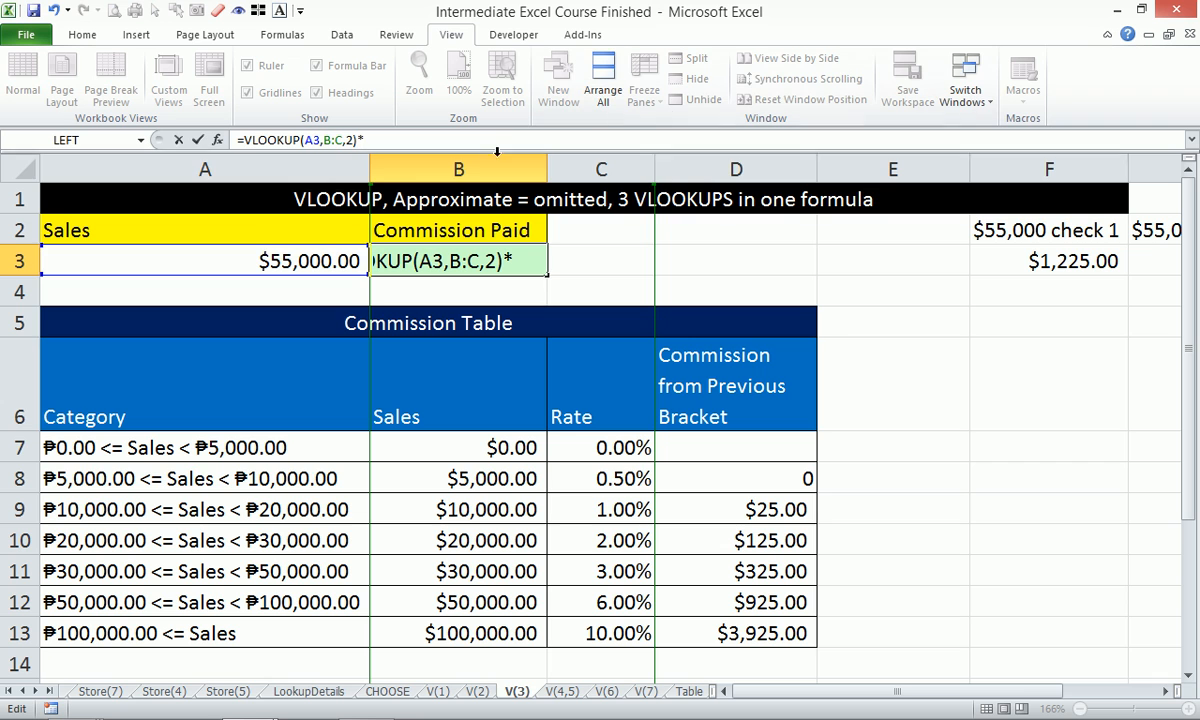
click(254, 258)
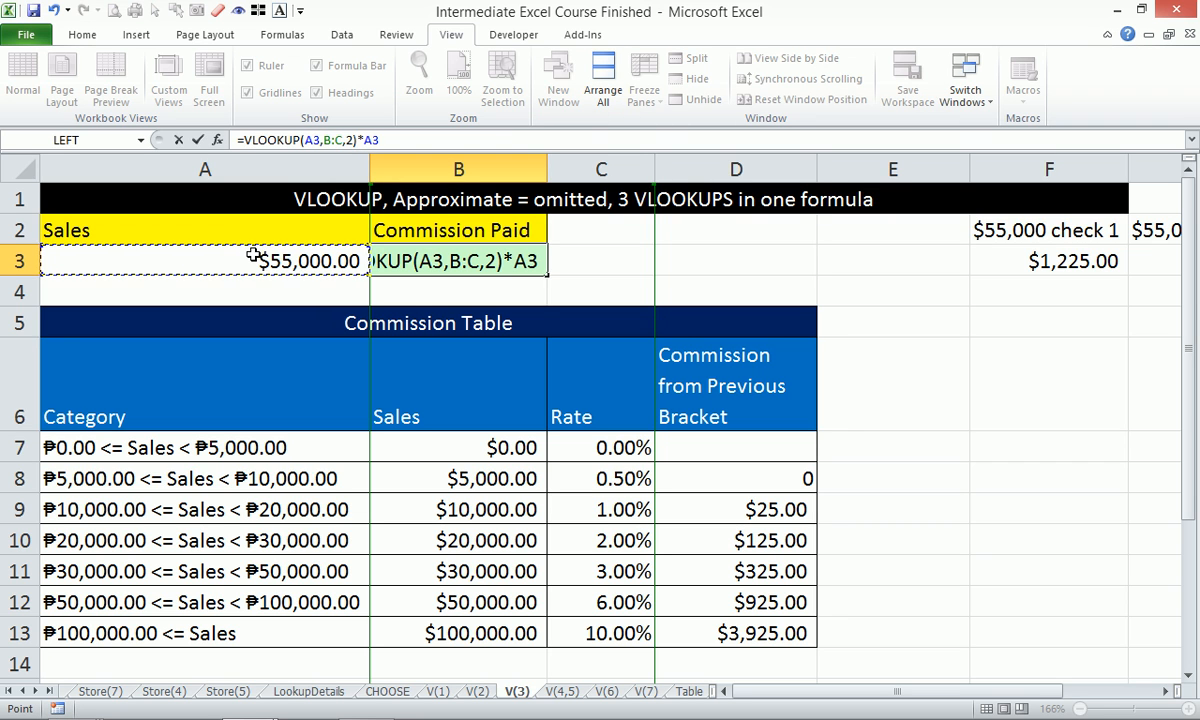
key(Return)
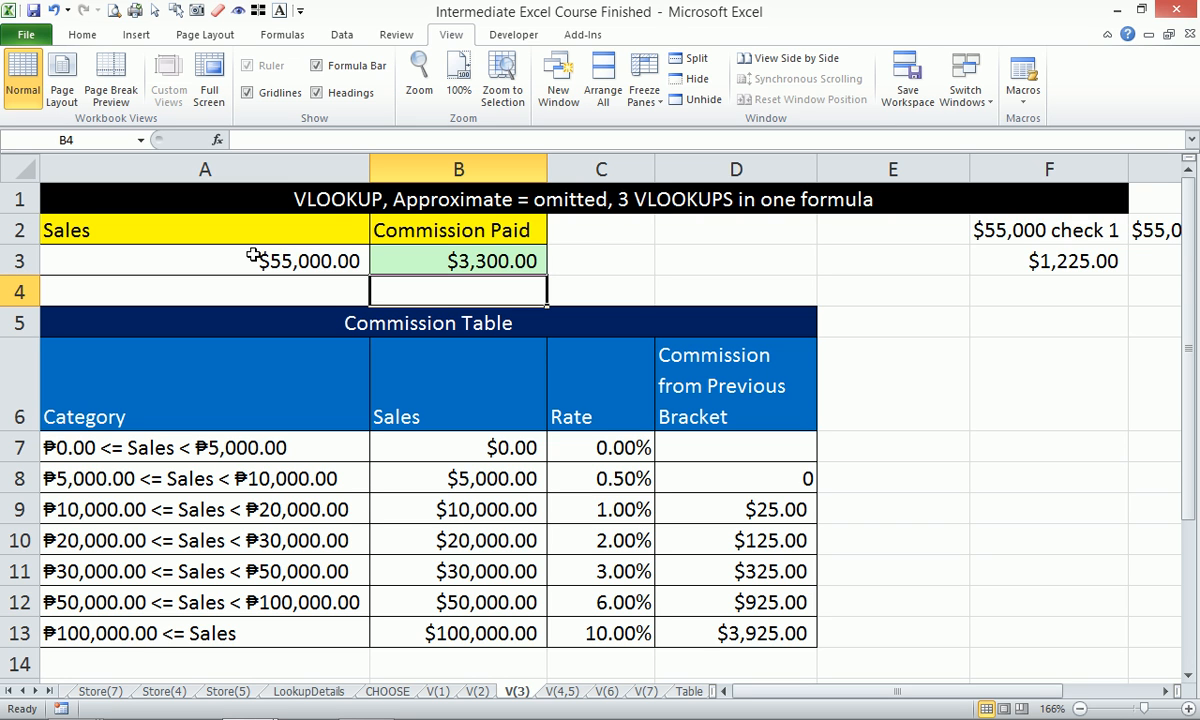
On the V(4,5) sheet, zoom to the TRIM example area and widen column C to show dates.
click(562, 691)
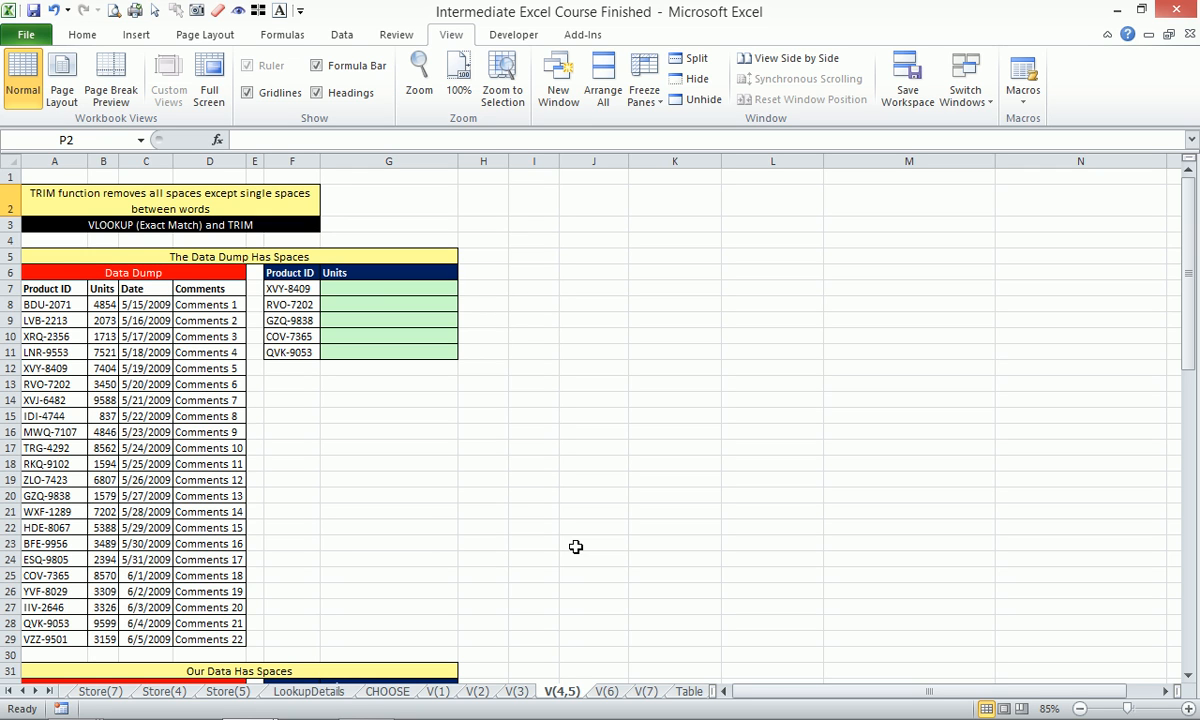
drag(68, 195, 478, 641)
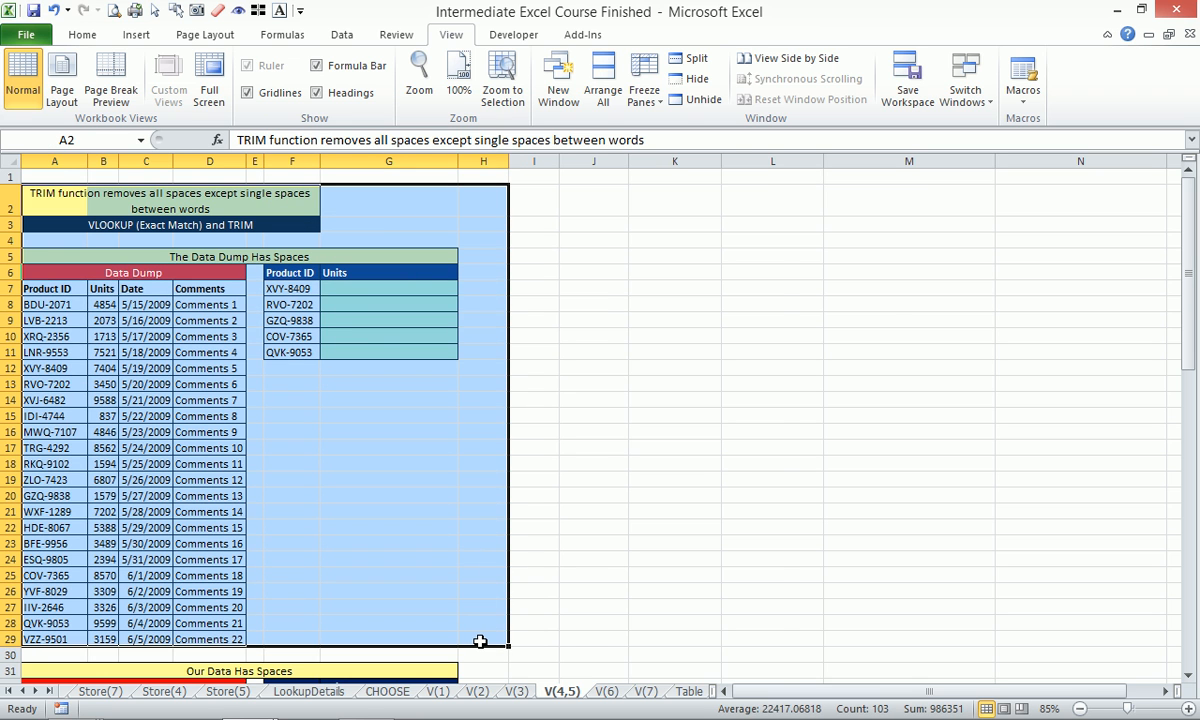
key(alt+w)
key(g)
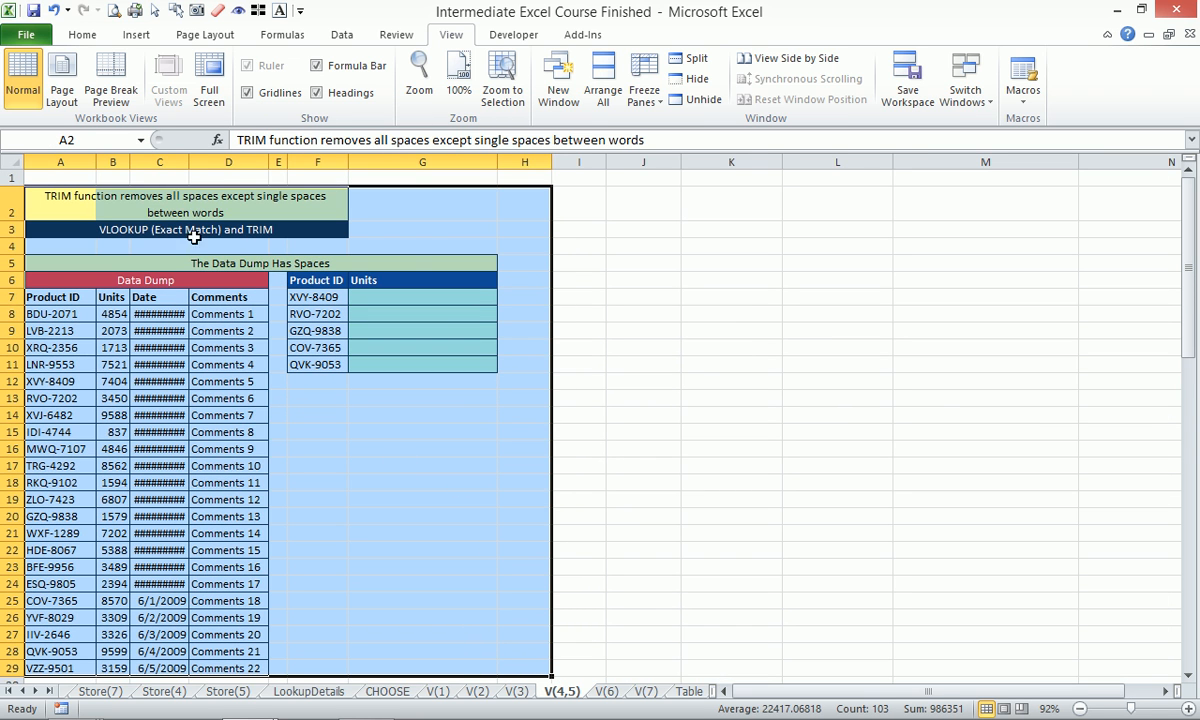
drag(189, 162, 197, 162)
click(428, 515)
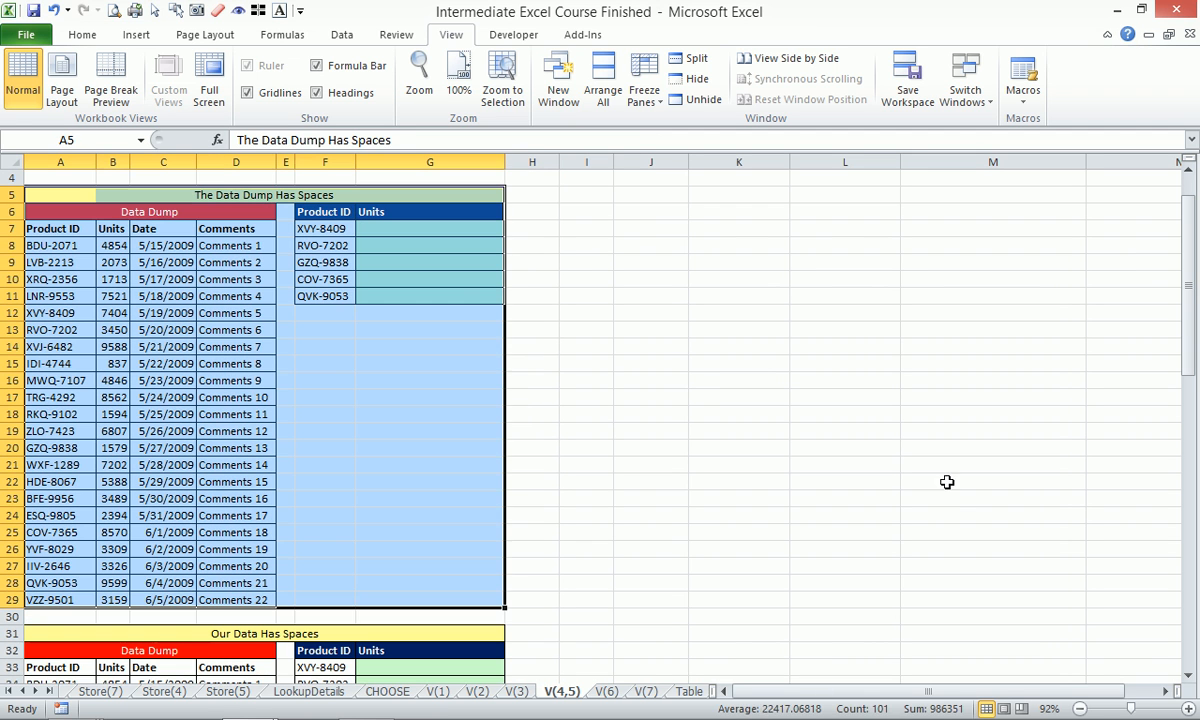
click(1042, 704)
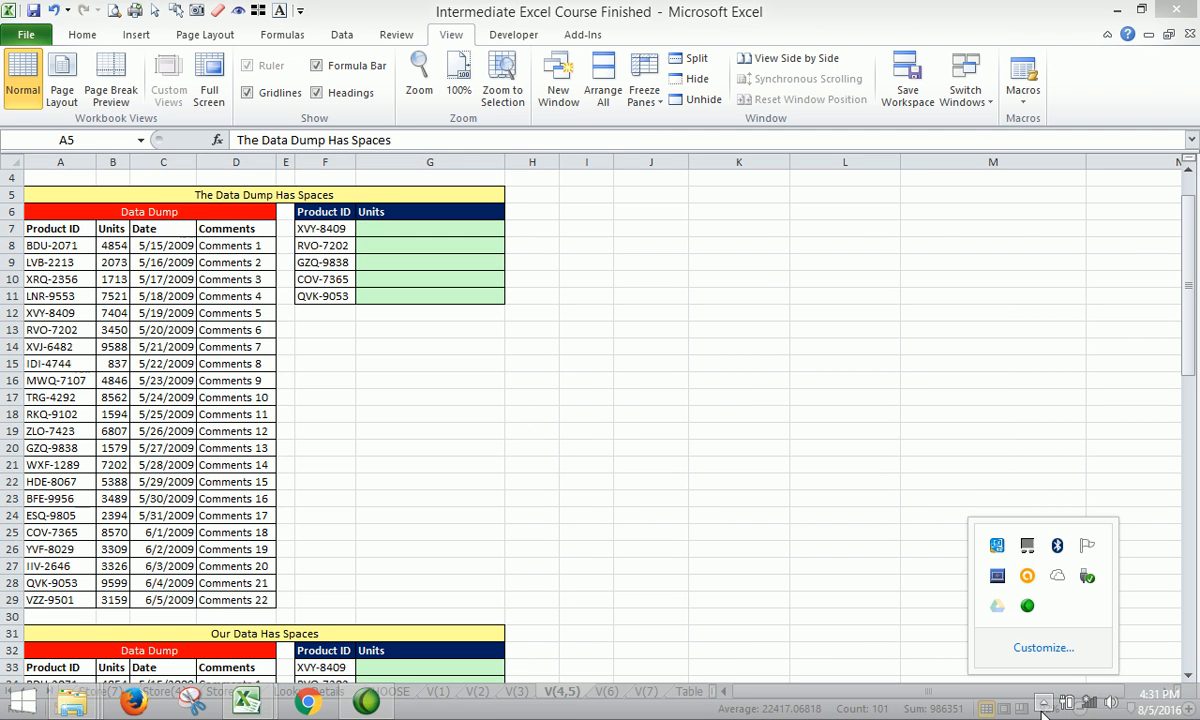
click(1042, 704)
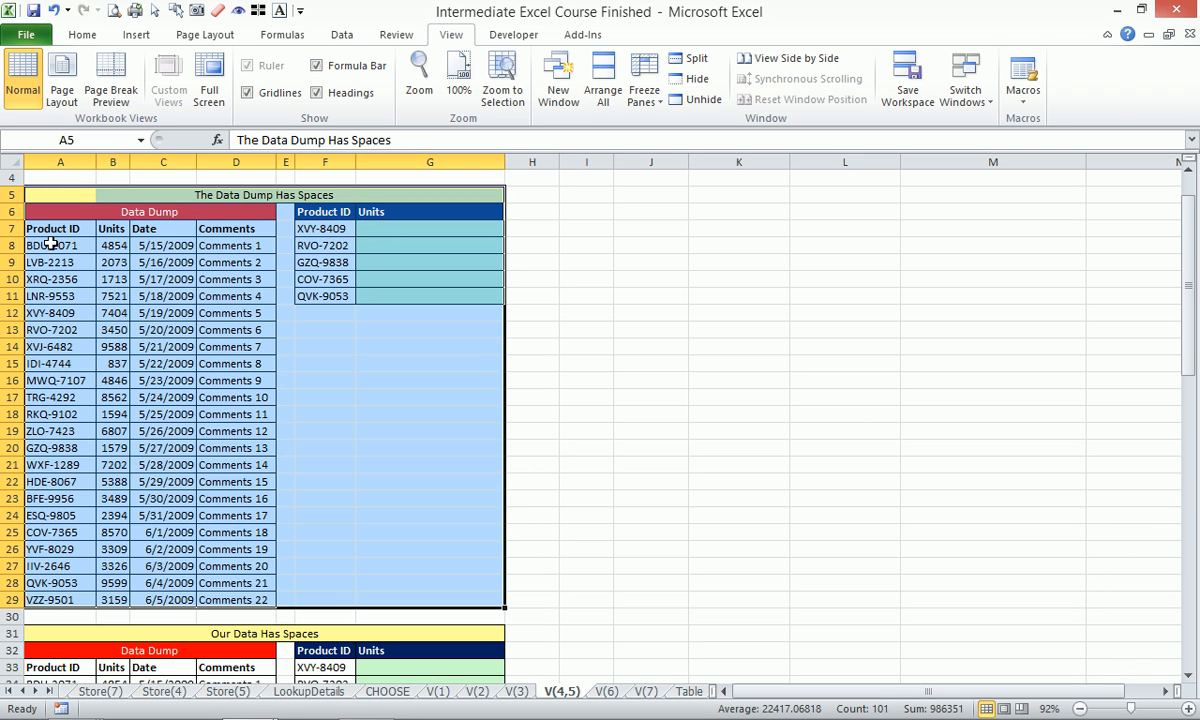
Inspect the XVY-8409 IDs in F7 and A12 for extra spaces without changing them.
click(308, 229)
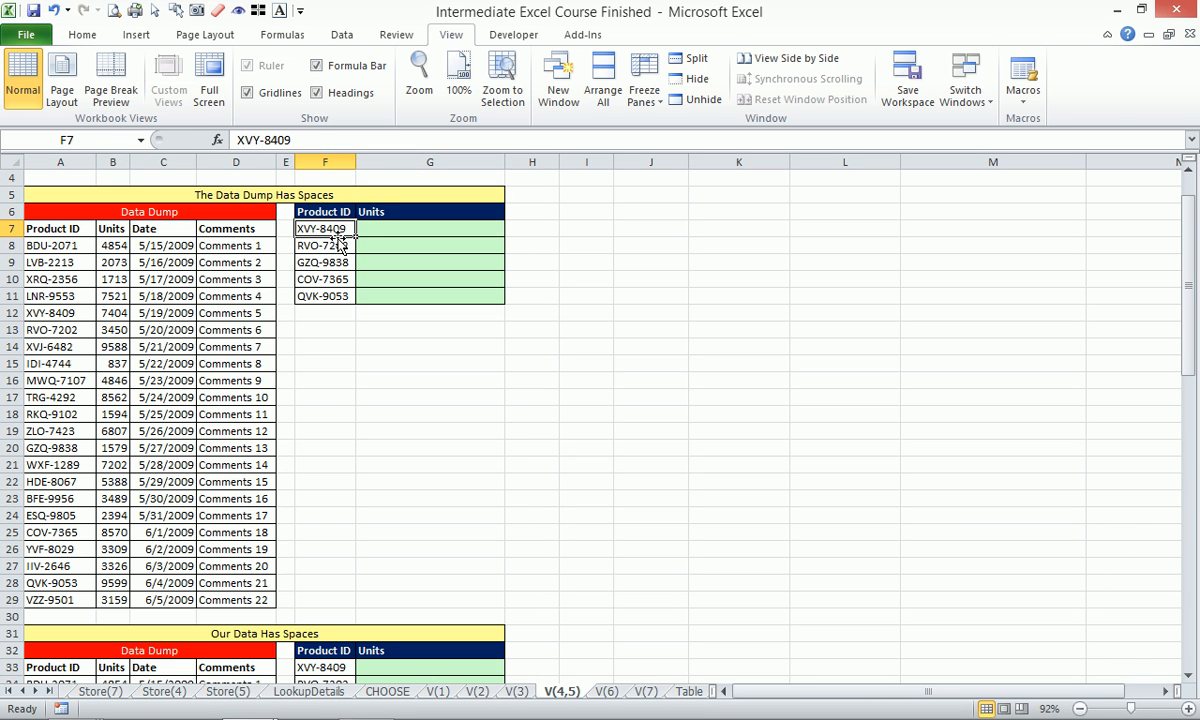
click(320, 141)
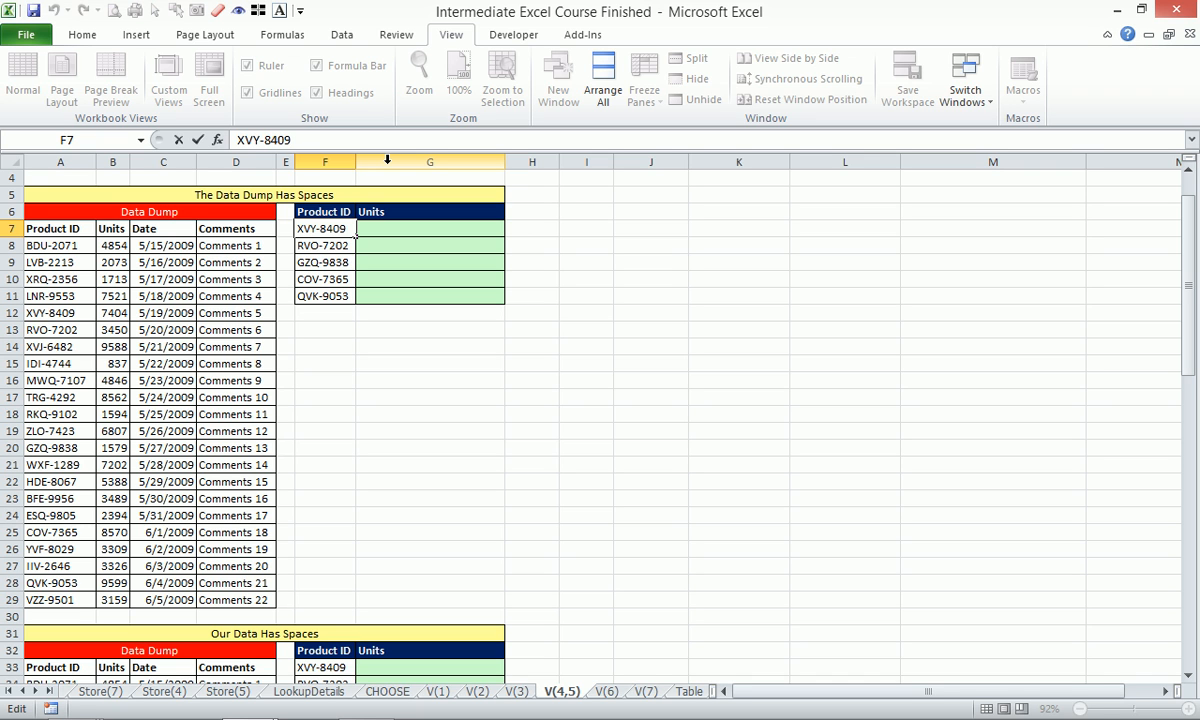
key(Escape)
click(77, 315)
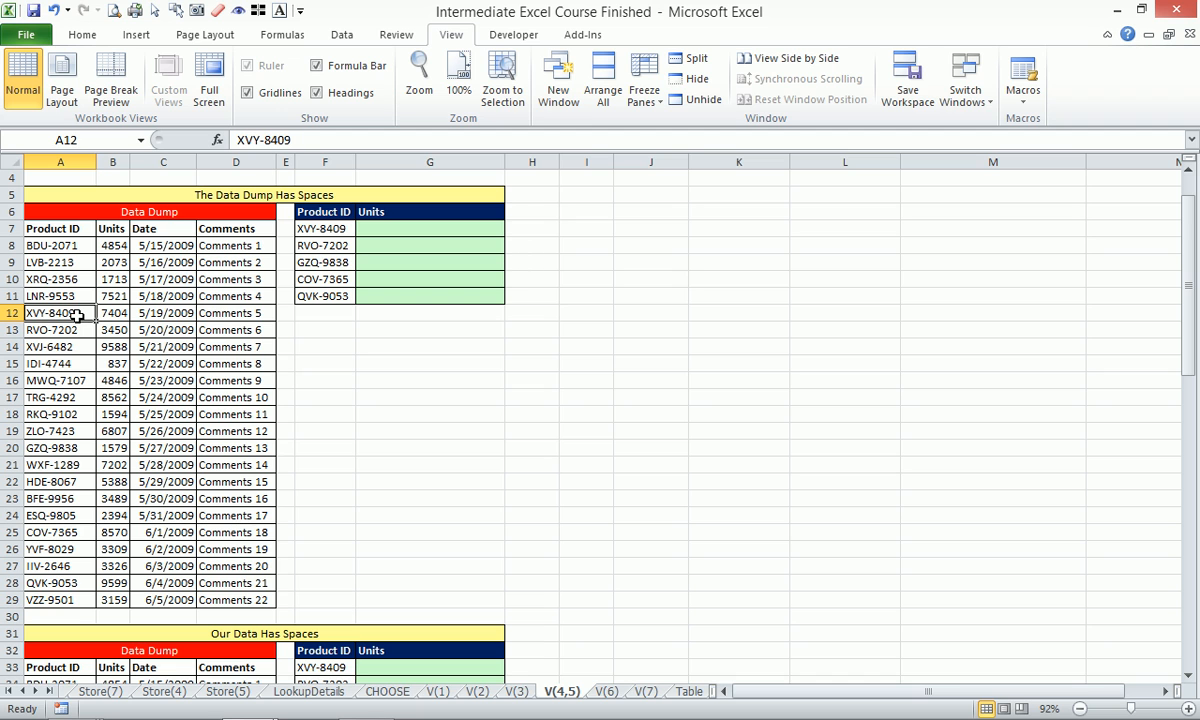
click(353, 139)
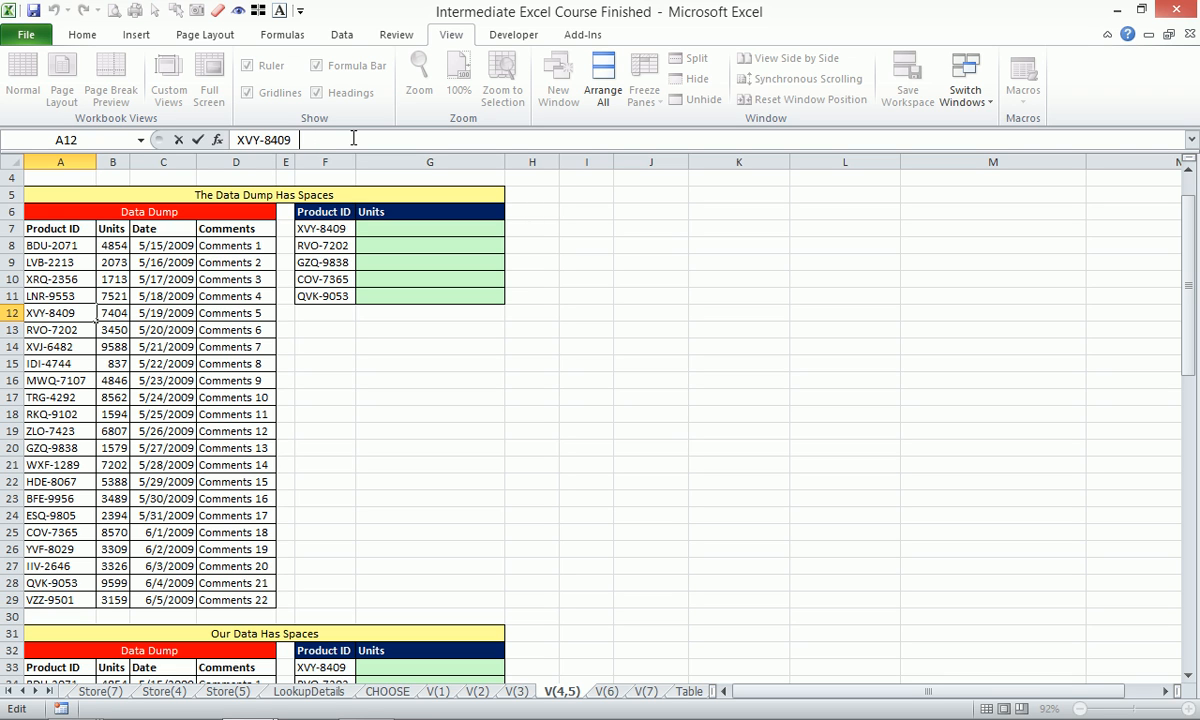
key(Escape)
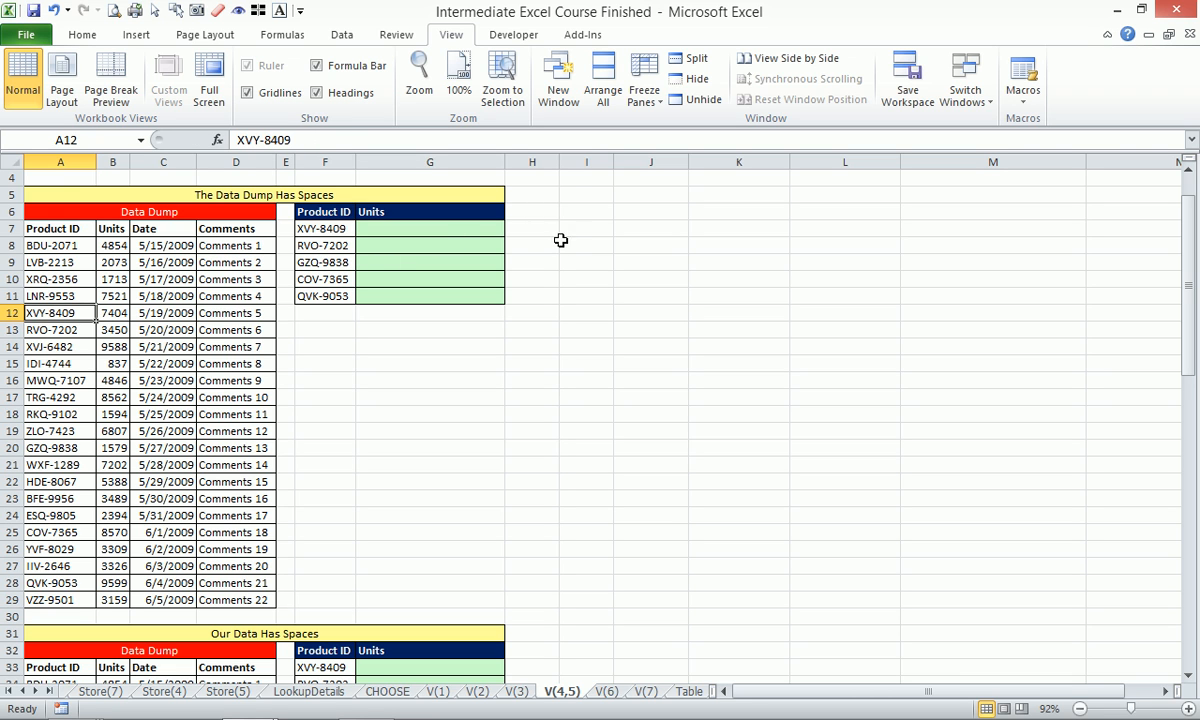
Start a test formula =F7 in cell H6.
click(549, 212)
text(=)
click(330, 229)
Complete the H6 comparison =F7=A12, which returns FALSE.
text(=)
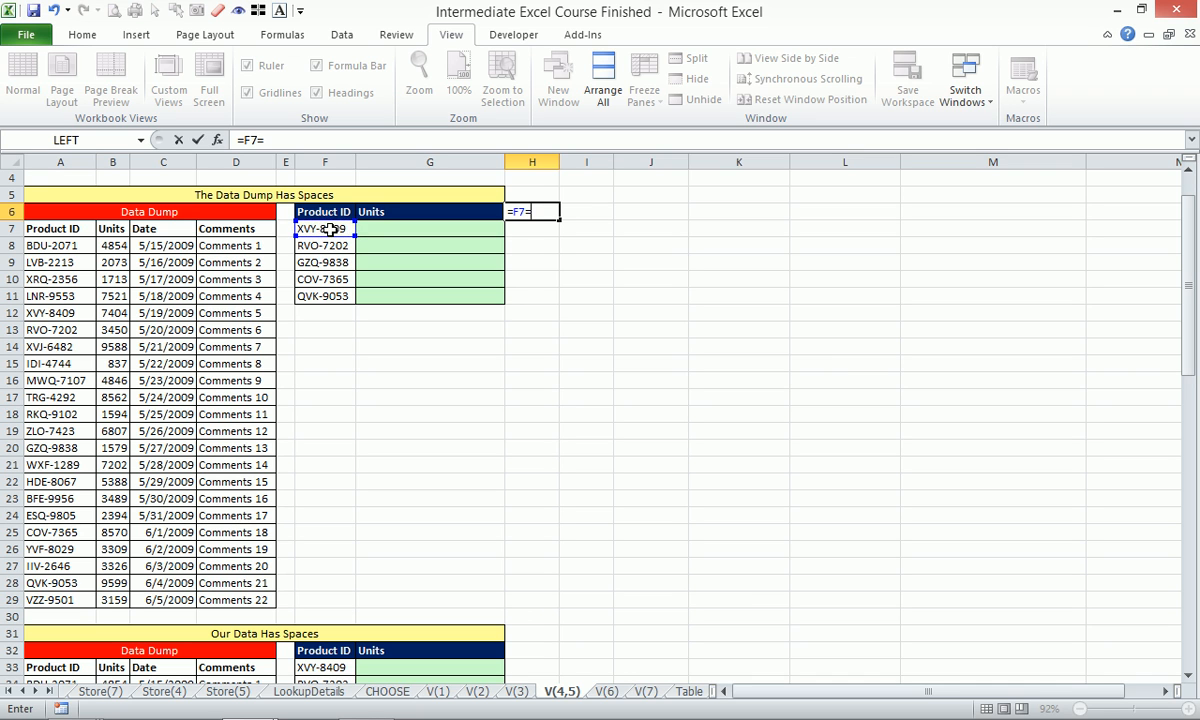
click(80, 313)
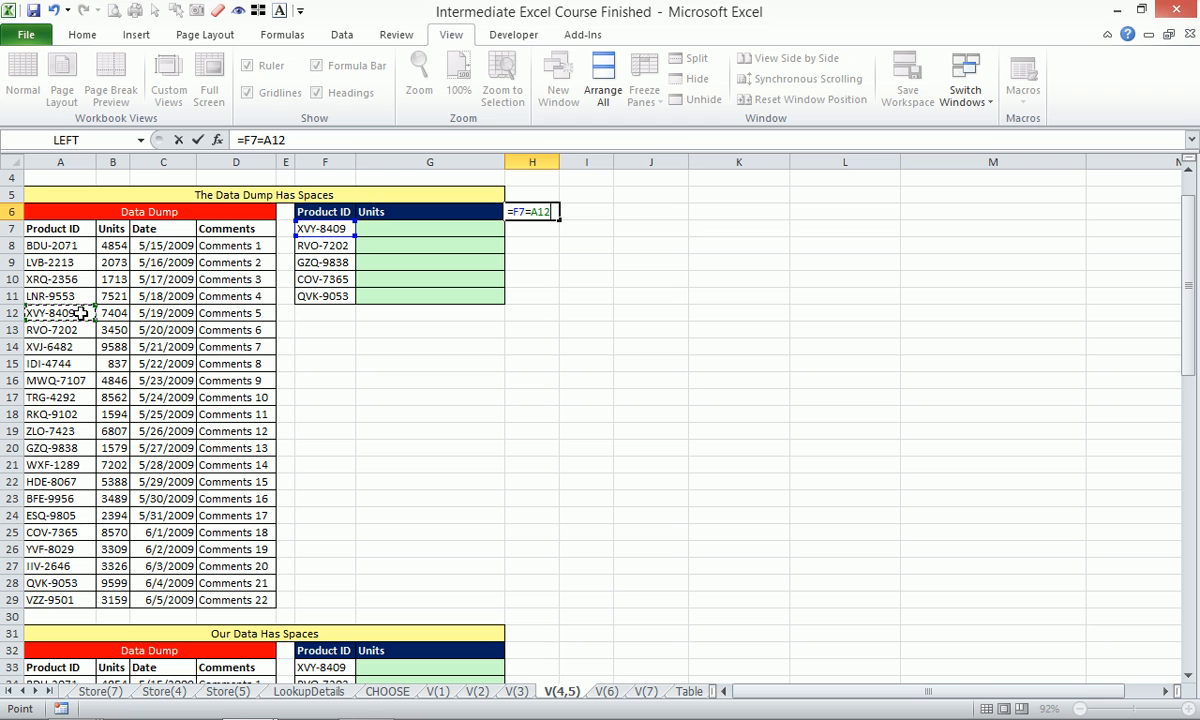
key(Return)
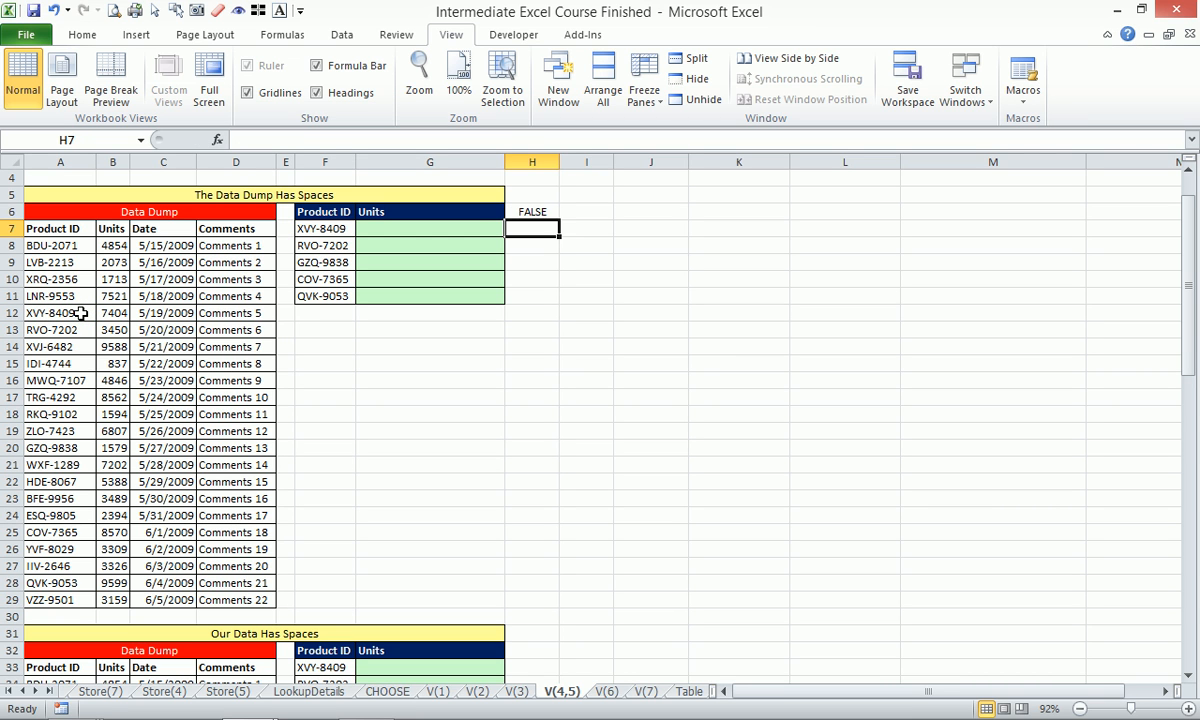
Replace H6 with =LEN(F7), showing a length of 8.
key(Up)
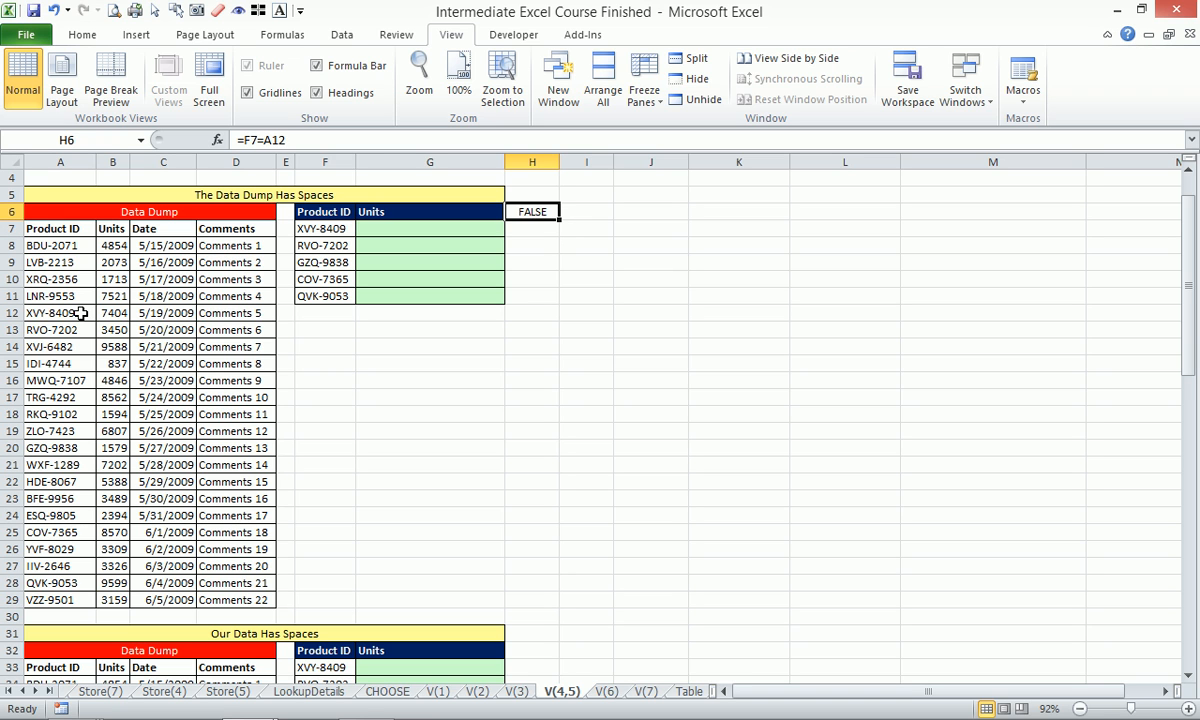
key(Down)
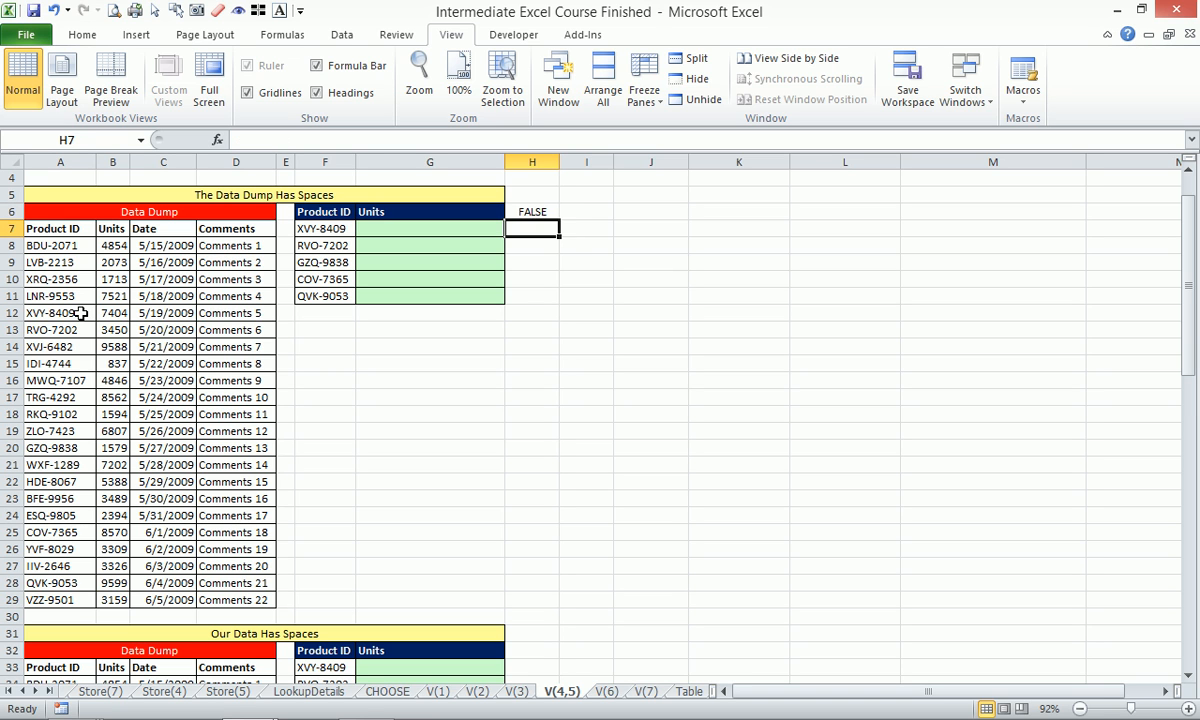
key(Up)
text(=len)
key(Tab)
key(Left)
key(Left)
key(Down)
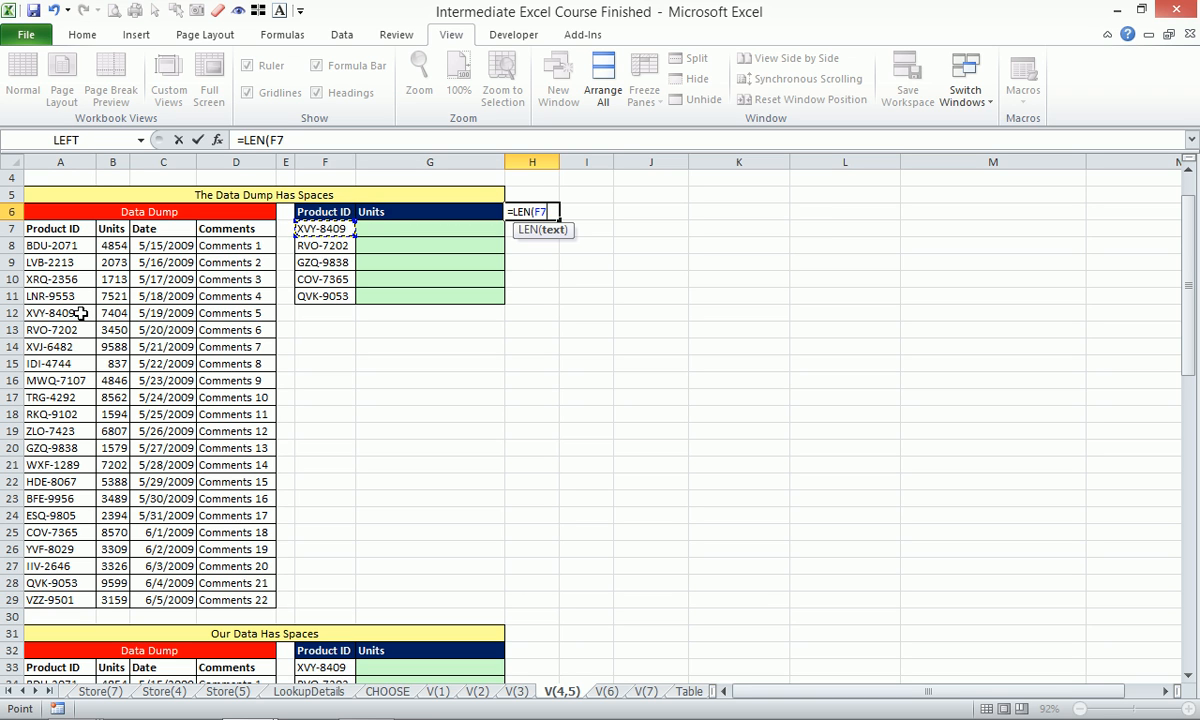
key(Return)
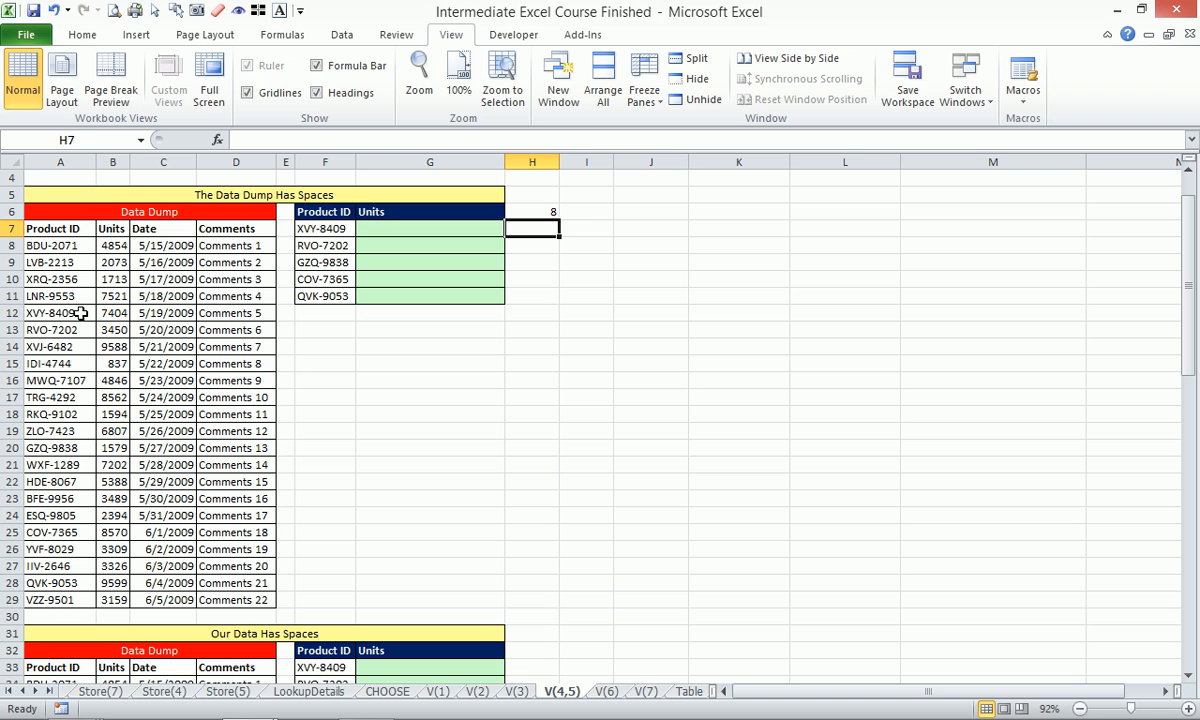
Enter =LEN(A12) in H7 to measure the data-dump ID's length of 11.
text(=len)
key(Tab)
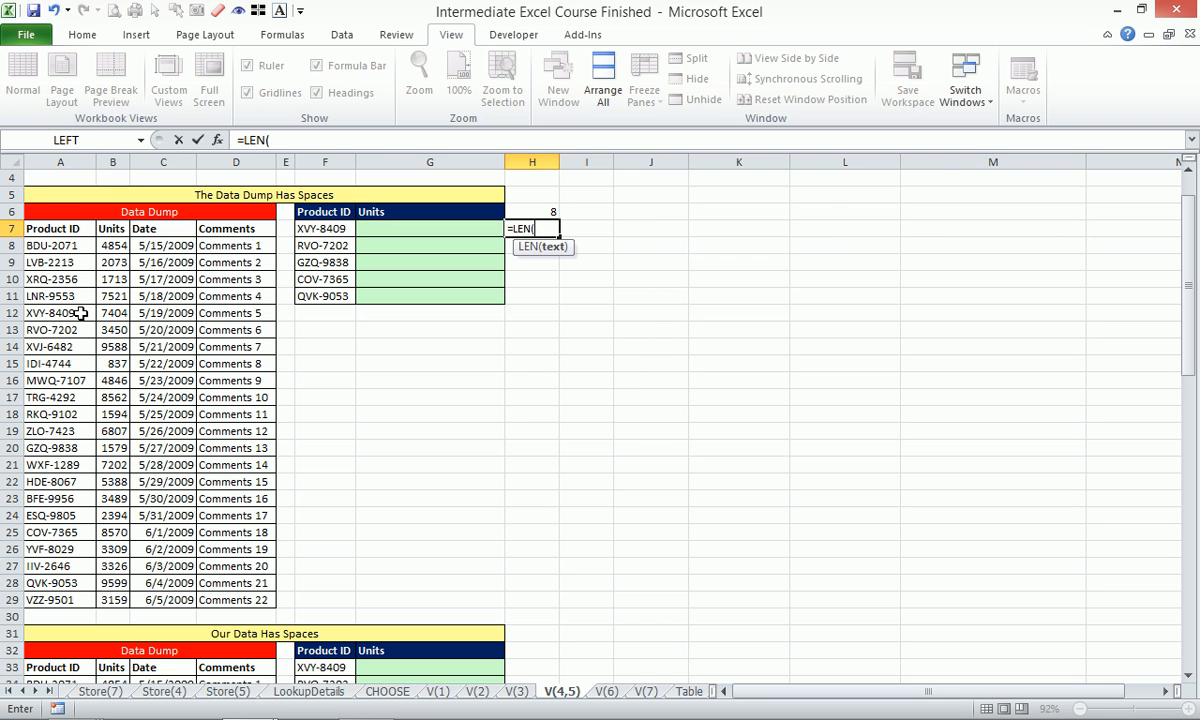
click(80, 313)
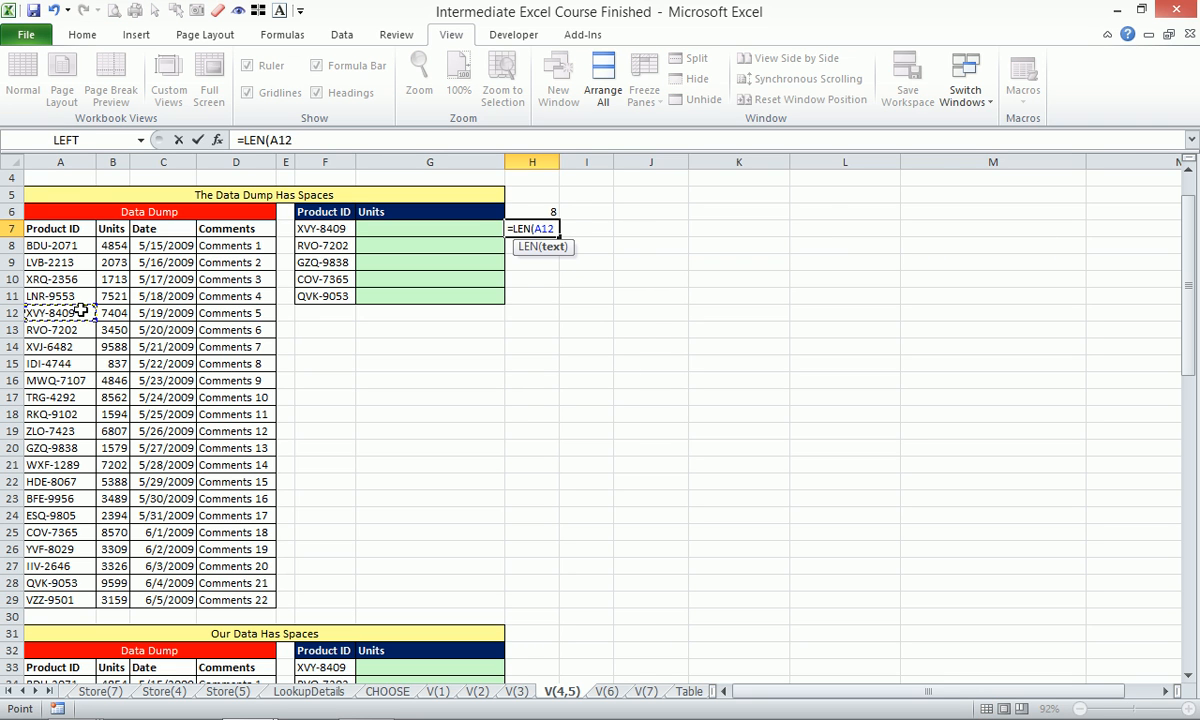
key(Return)
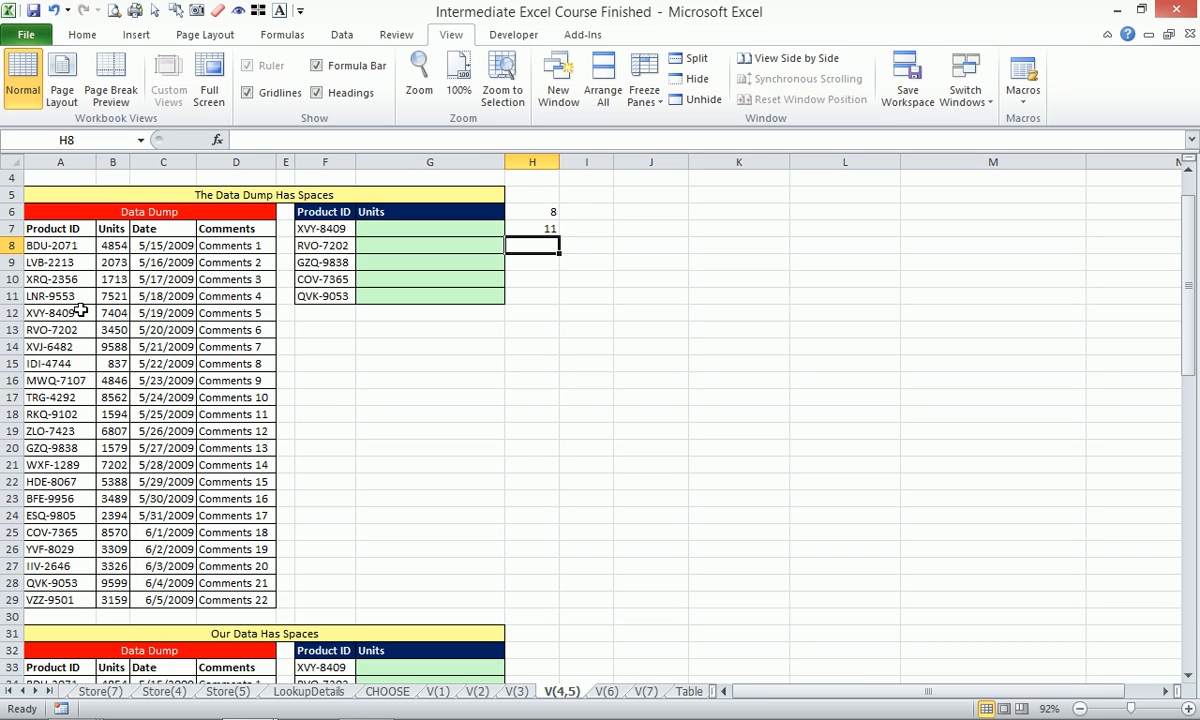
Enter =VLOOKUP(F7,$A$5:$D$29,2,) in G7 as an exact-match lookup on the data dump.
click(391, 232)
text(=vlo)
key(Tab)
key(Left)
text(,)
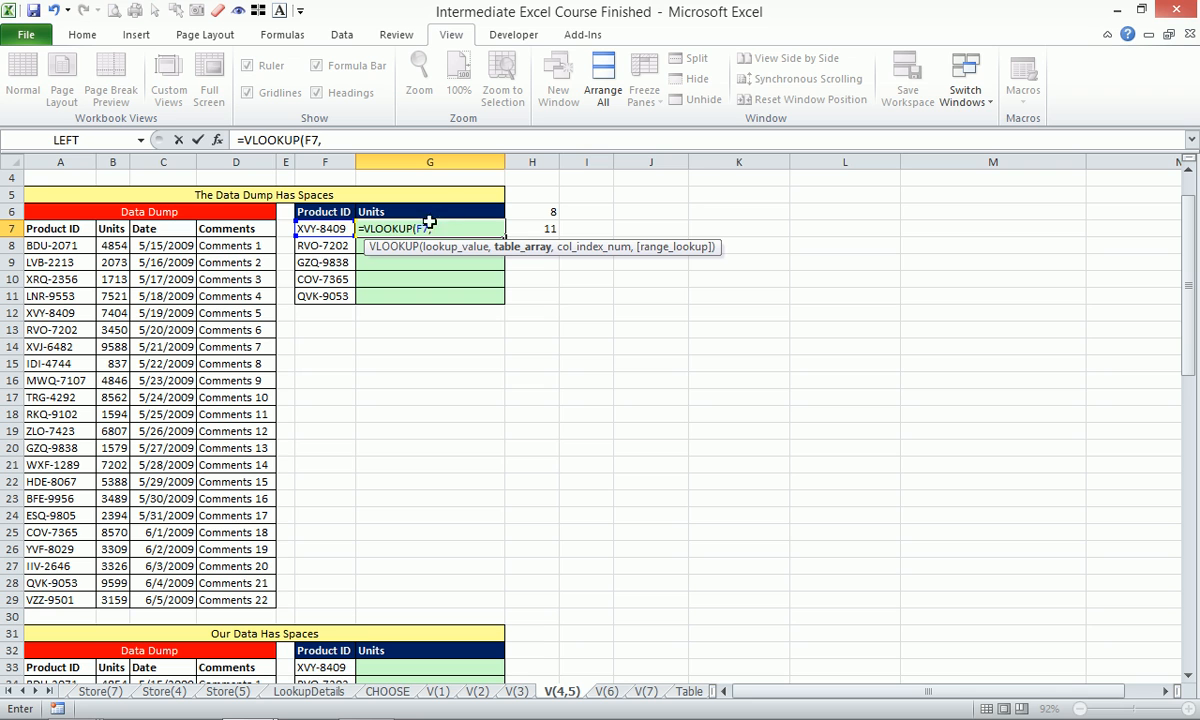
drag(70, 161, 102, 160)
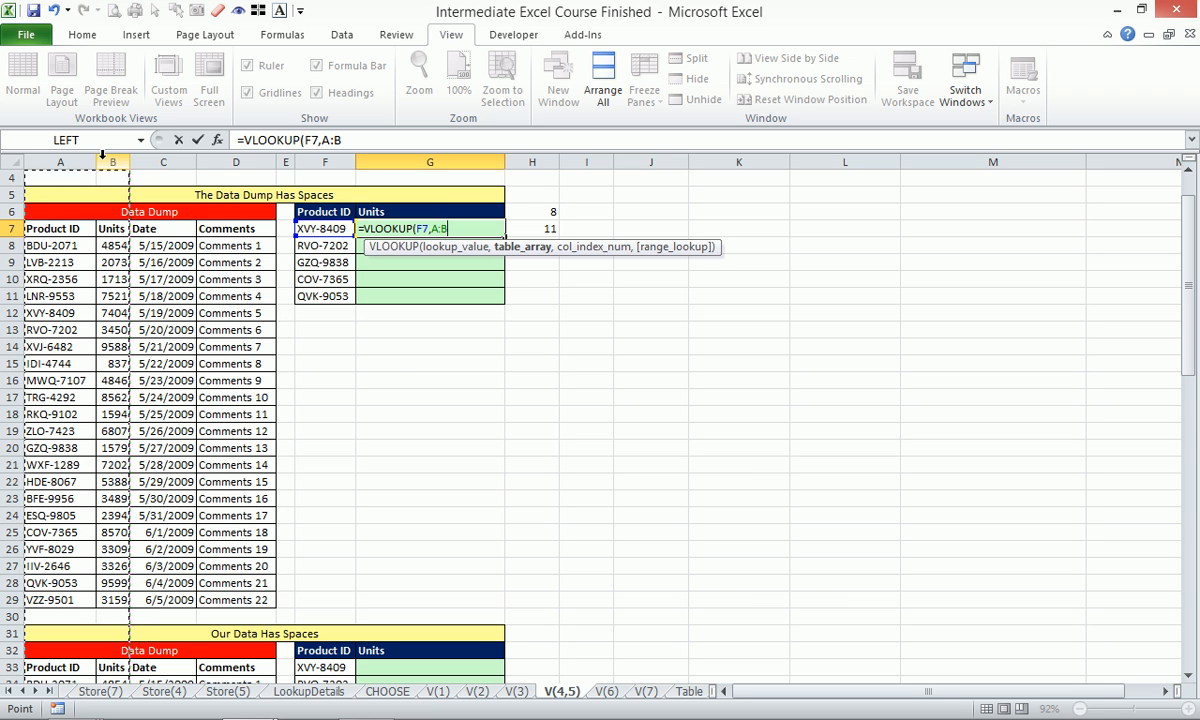
drag(70, 195, 230, 330)
key(ctrl+shift+Down)
key(F4)
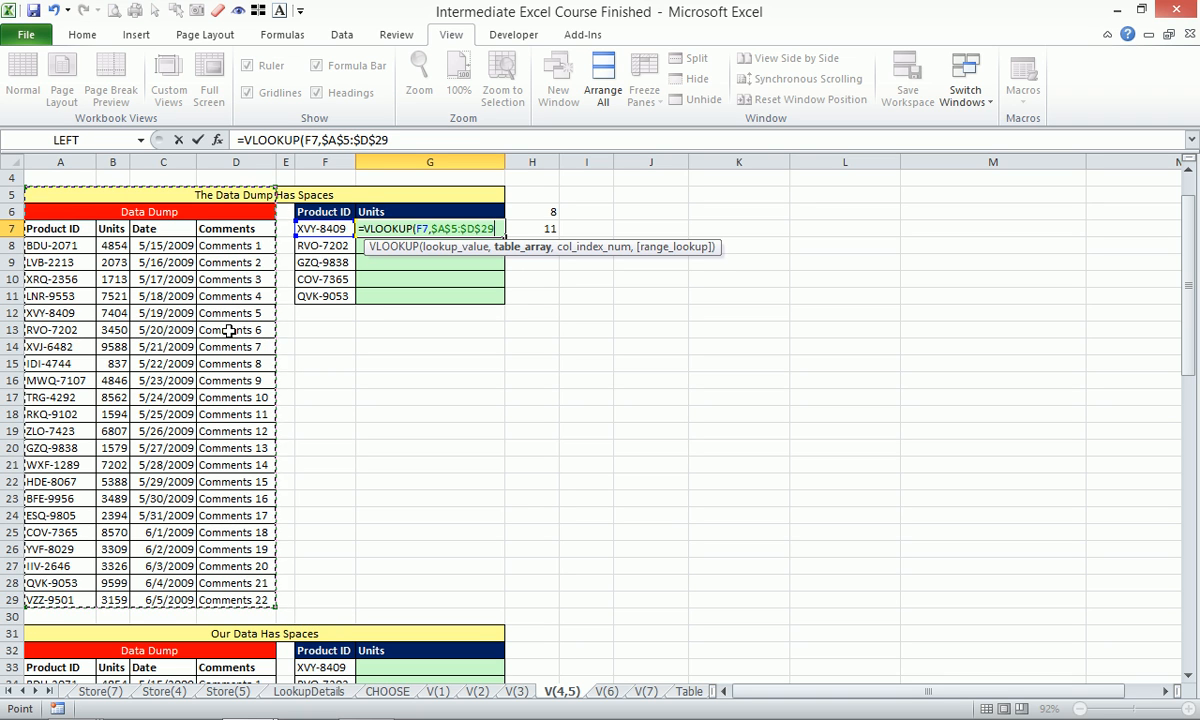
text(,)
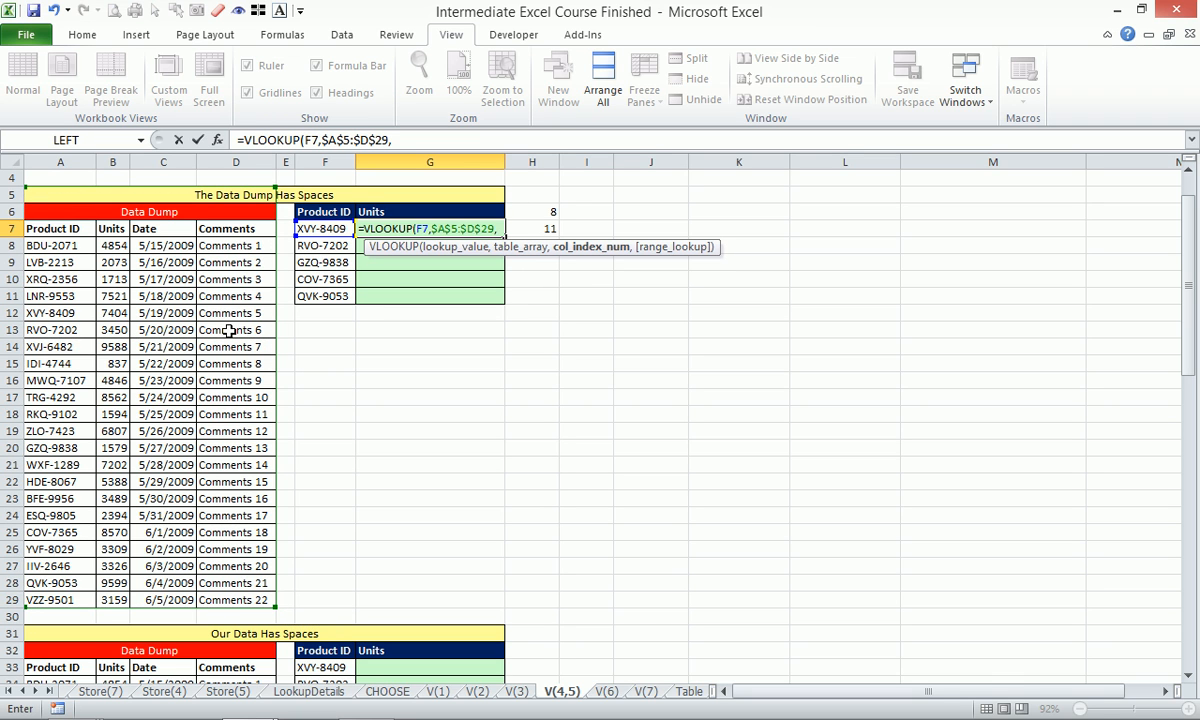
text(2,)
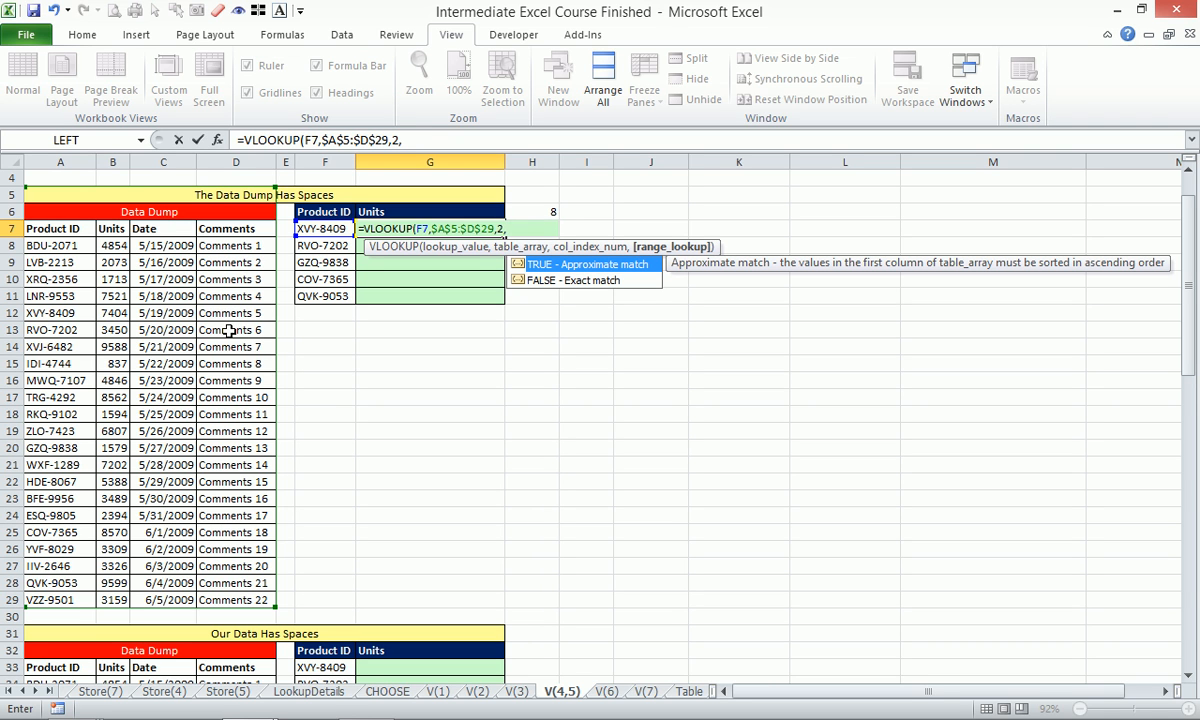
text())
key(Return)
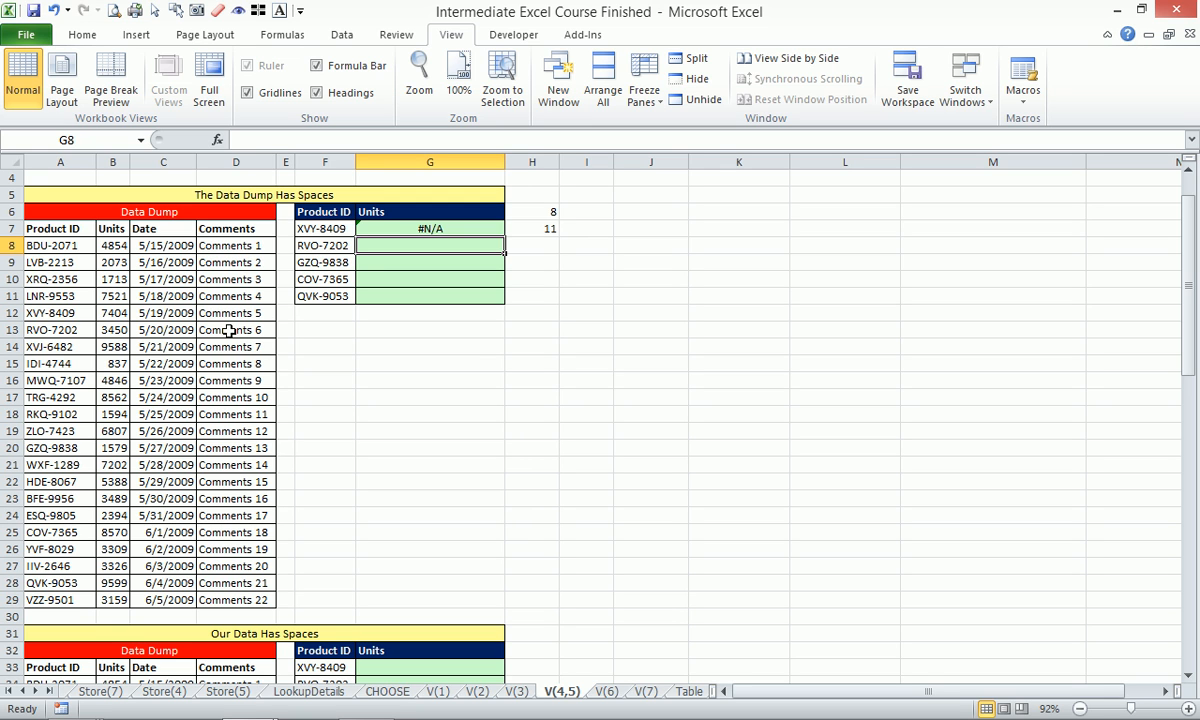
Fill the G7 VLOOKUP down to G11, all returning #N/A, and widen column E.
click(415, 228)
drag(505, 238, 470, 296)
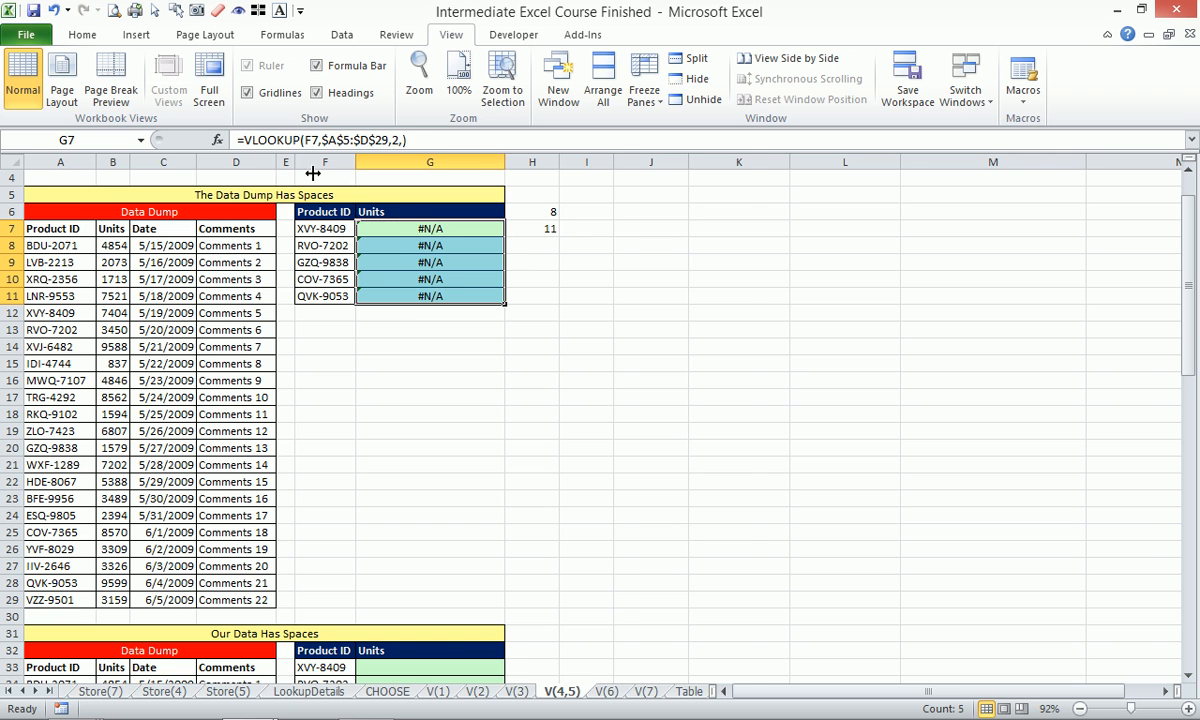
drag(295, 166, 357, 166)
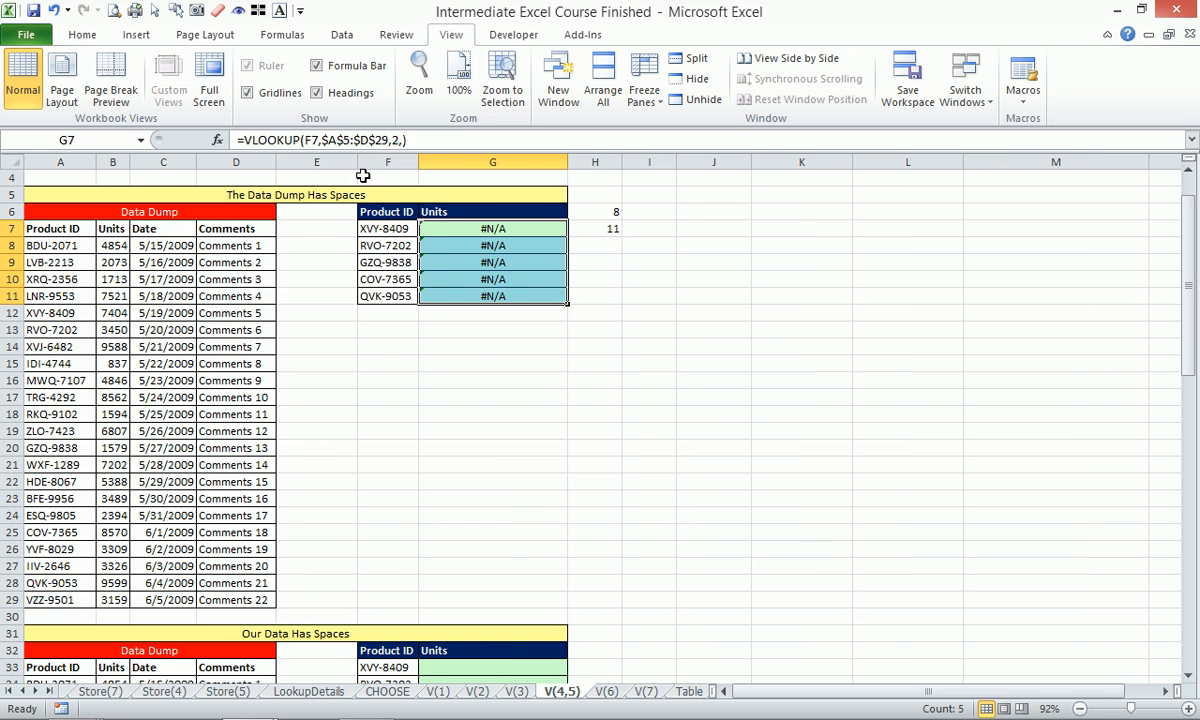
click(303, 245)
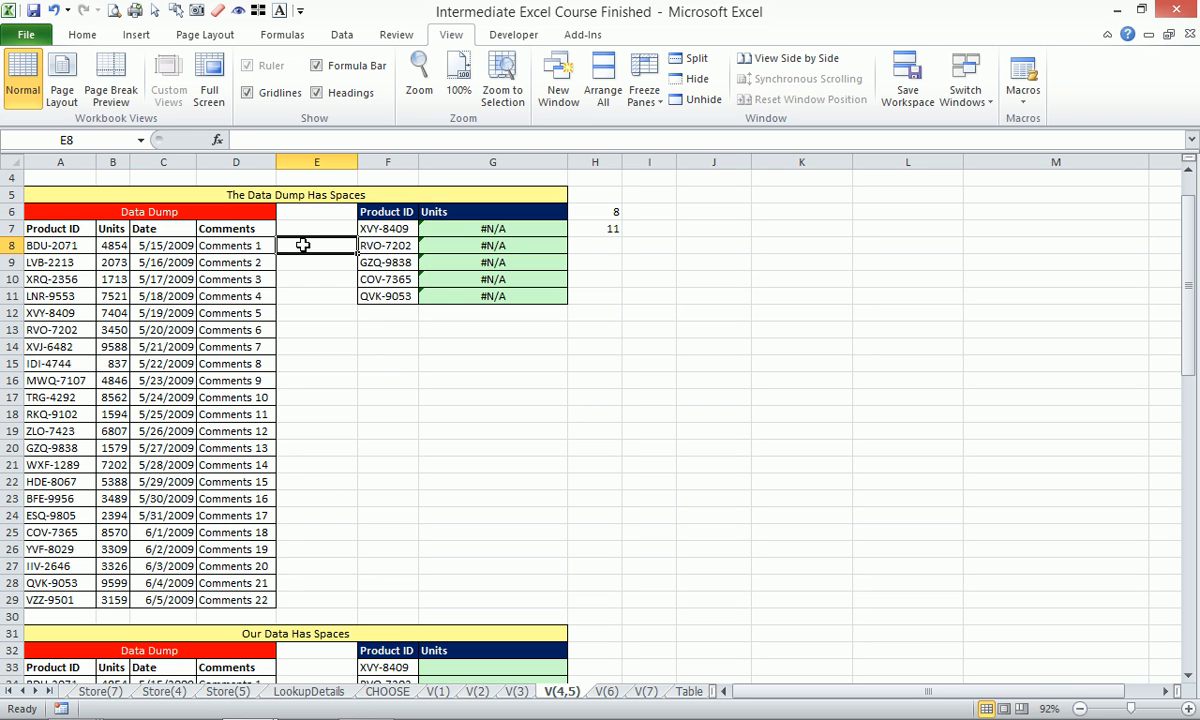
Enter =TRIM(A8) in E8, fill it down to E29, and copy the trimmed IDs.
text(=TRIM()
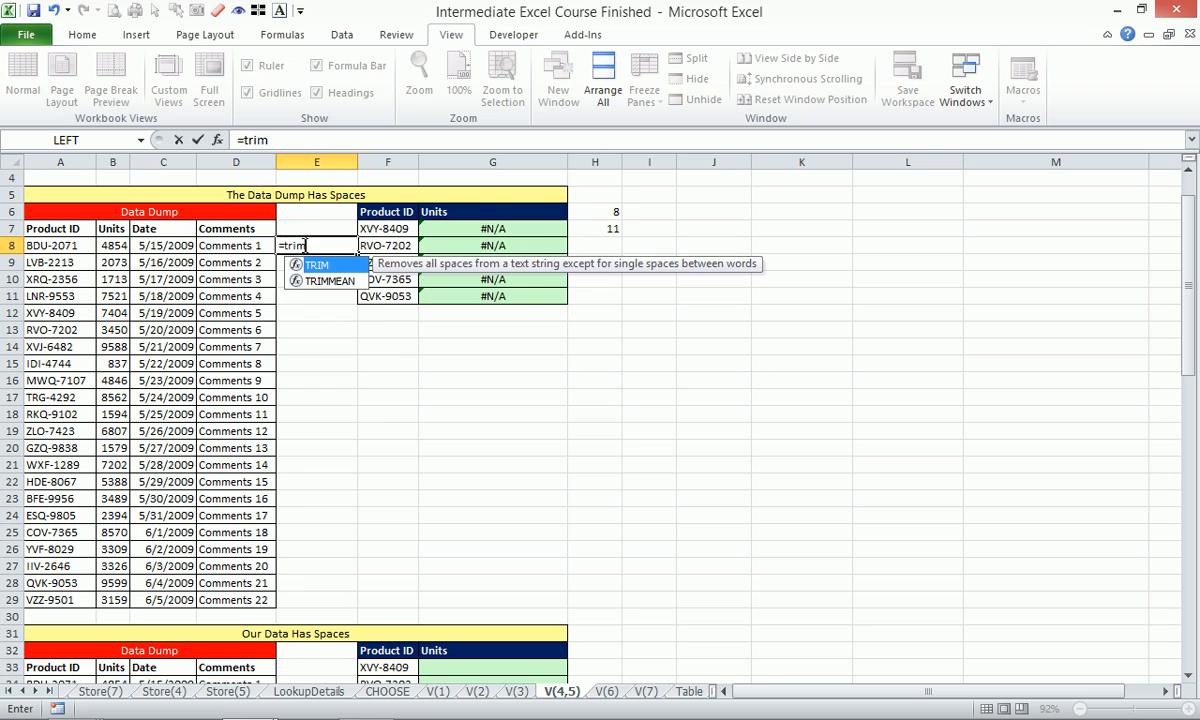
click(68, 251)
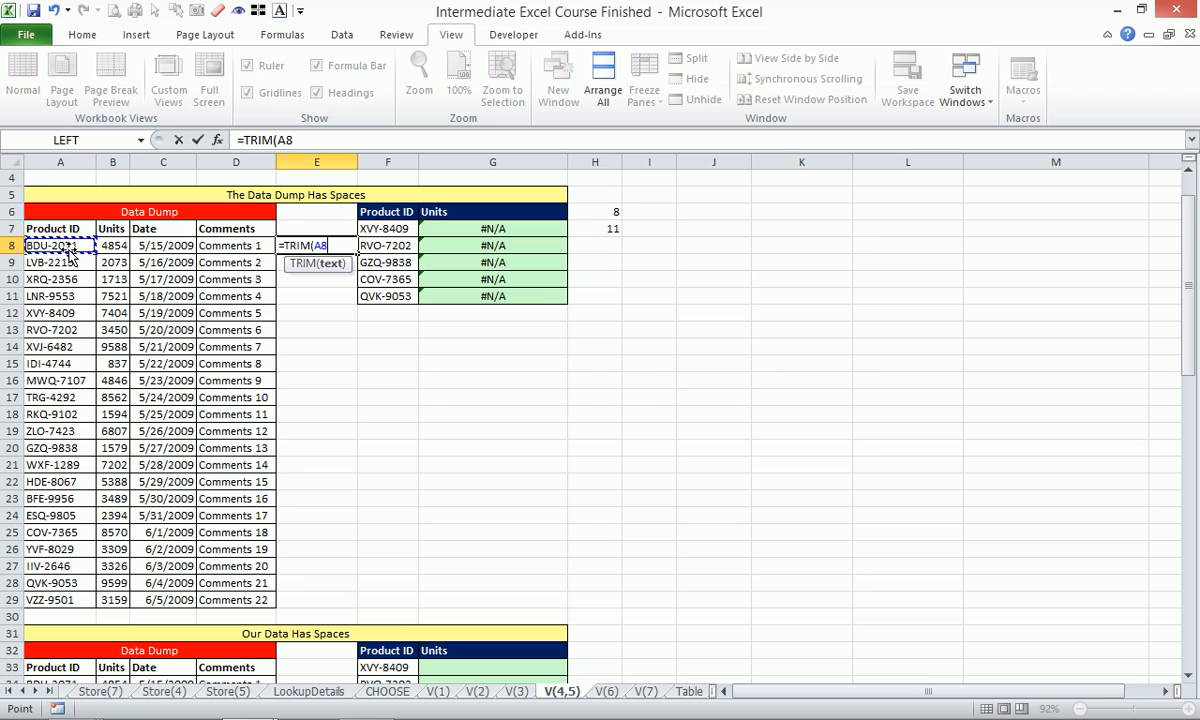
key(Return)
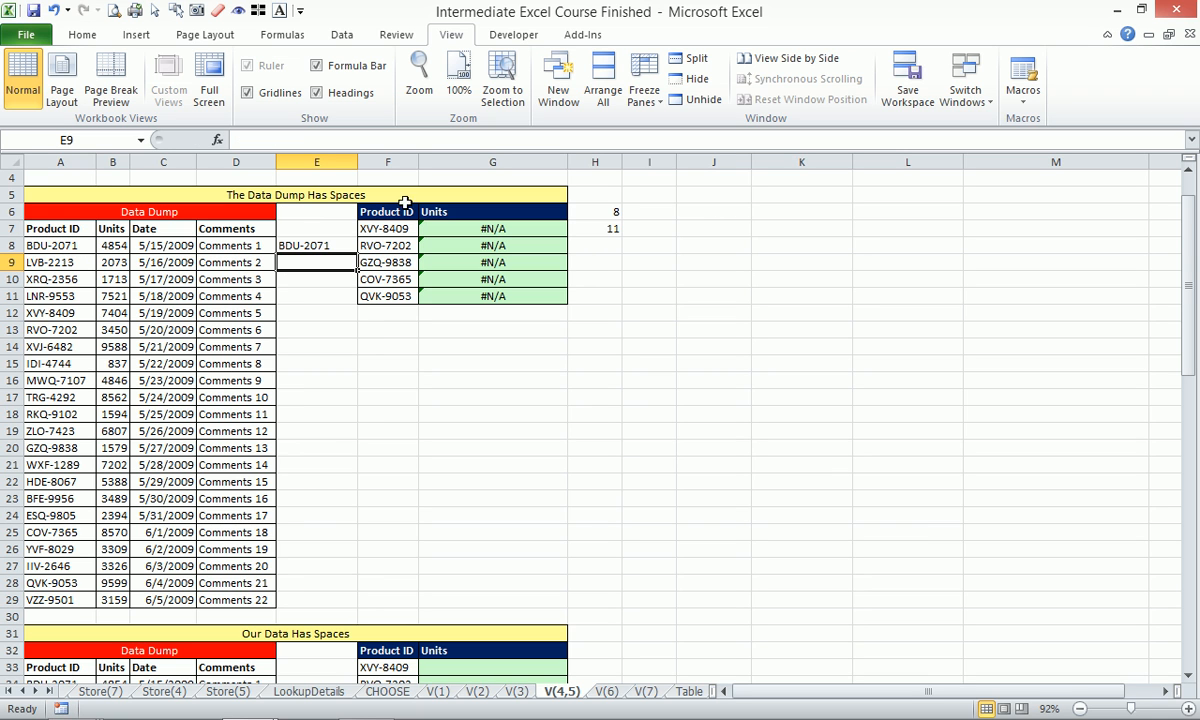
click(326, 246)
drag(358, 254, 348, 602)
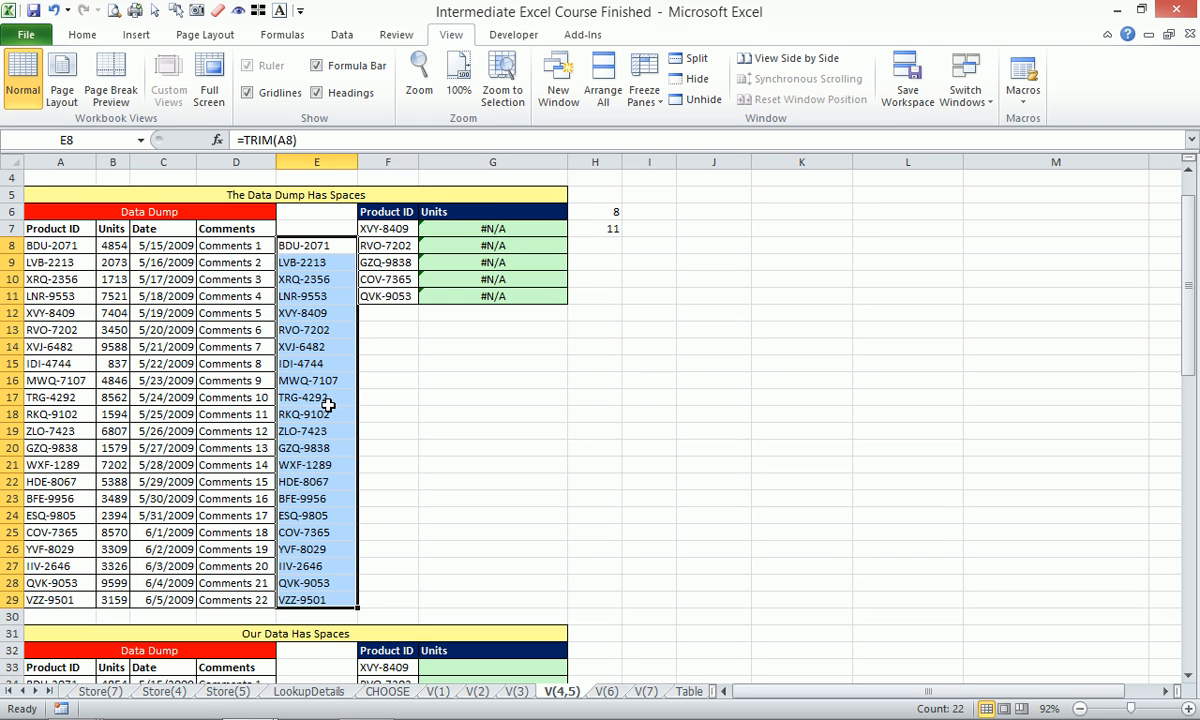
key(ctrl+c)
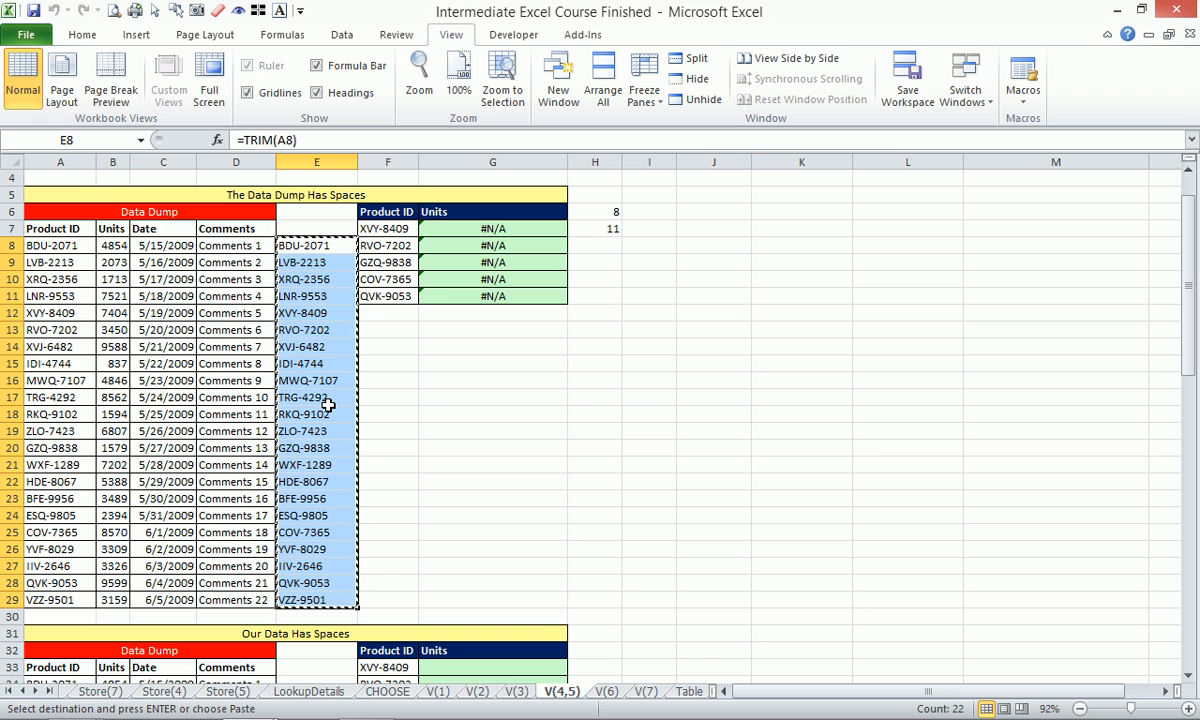
Paste the trimmed IDs as values over the data dump's column A and check A8.
right_click(75, 246)
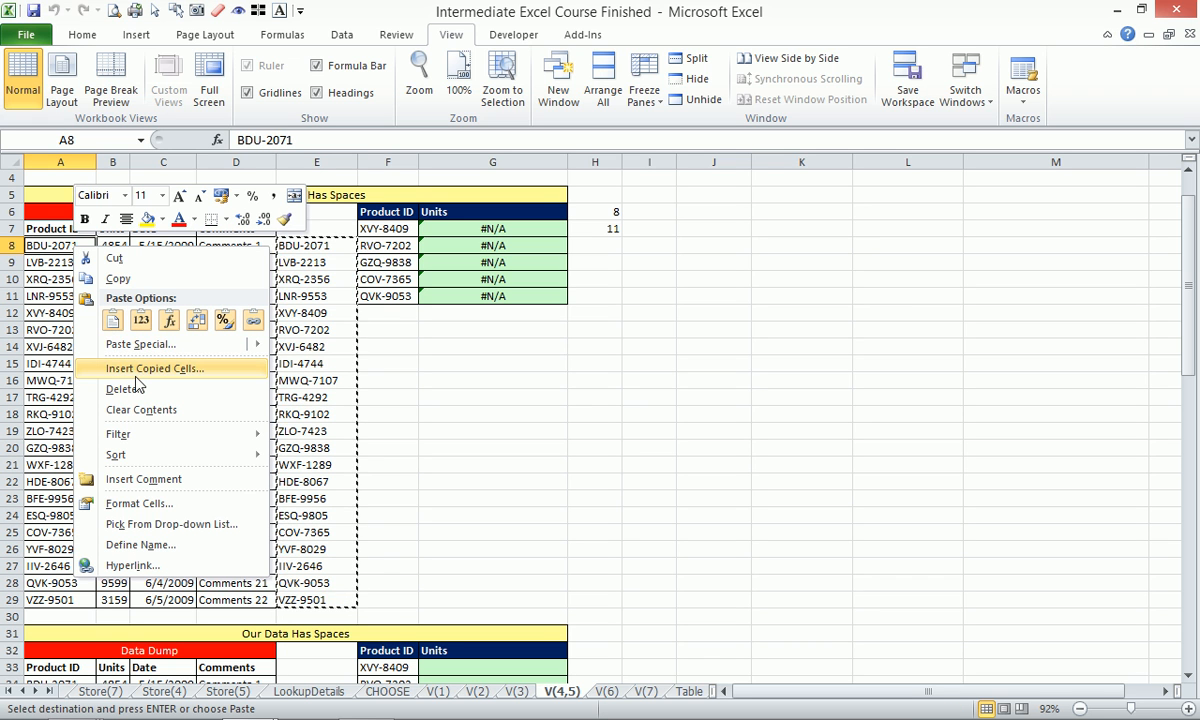
click(143, 326)
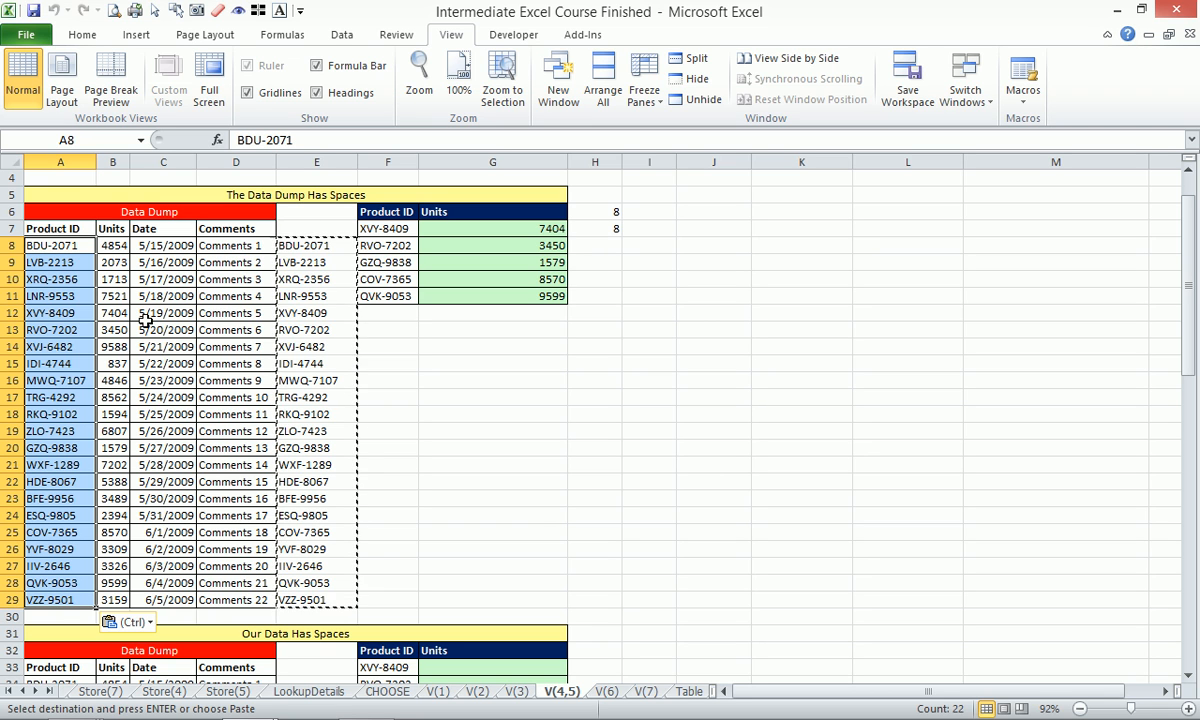
click(85, 250)
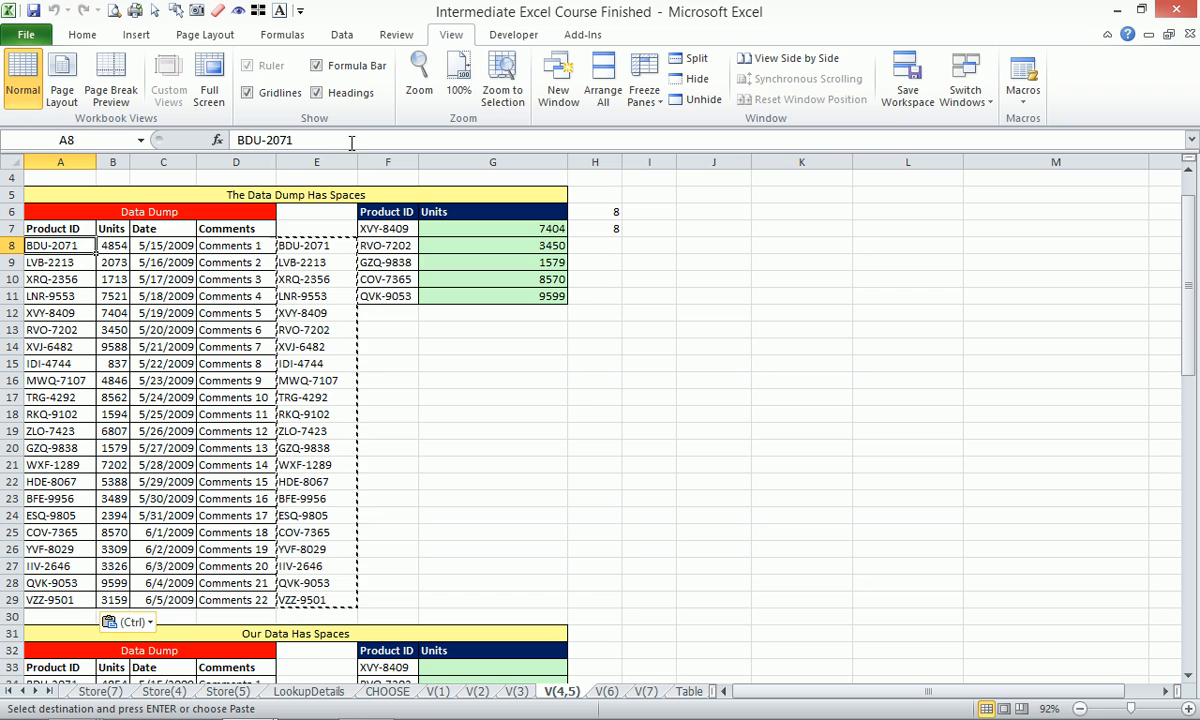
click(351, 143)
key(Escape)
click(389, 394)
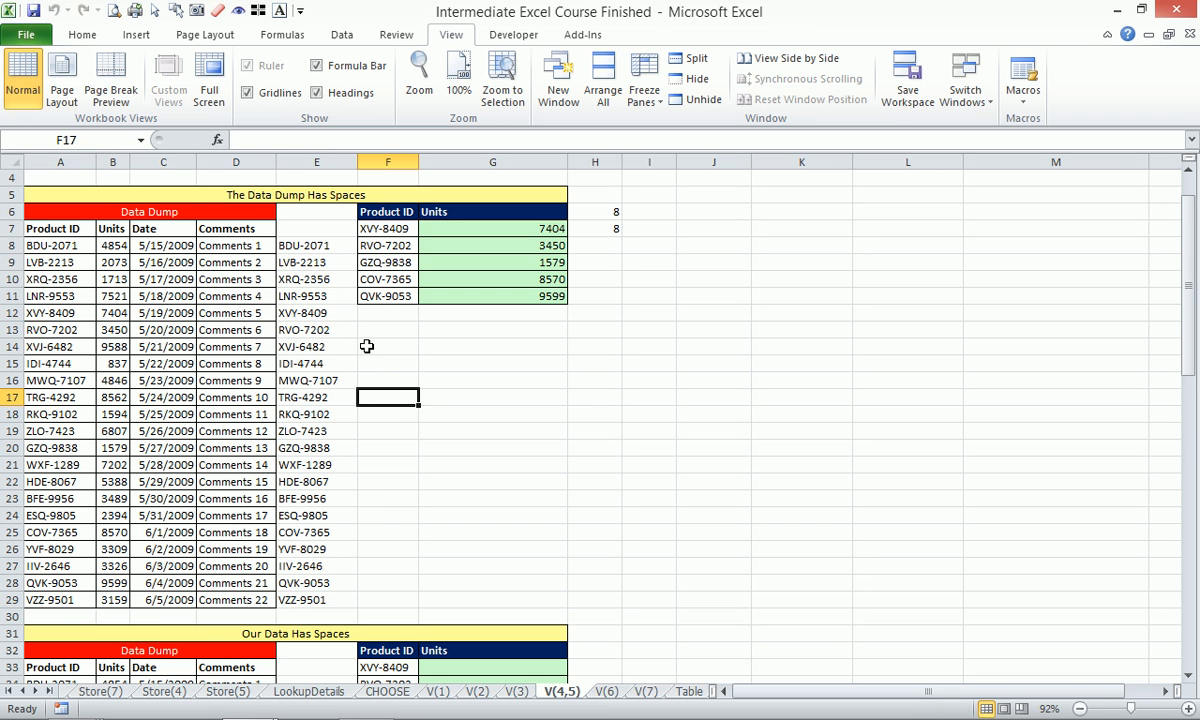
Check the TRIM formula in E8, then close the workbook with Don't Save.
click(328, 248)
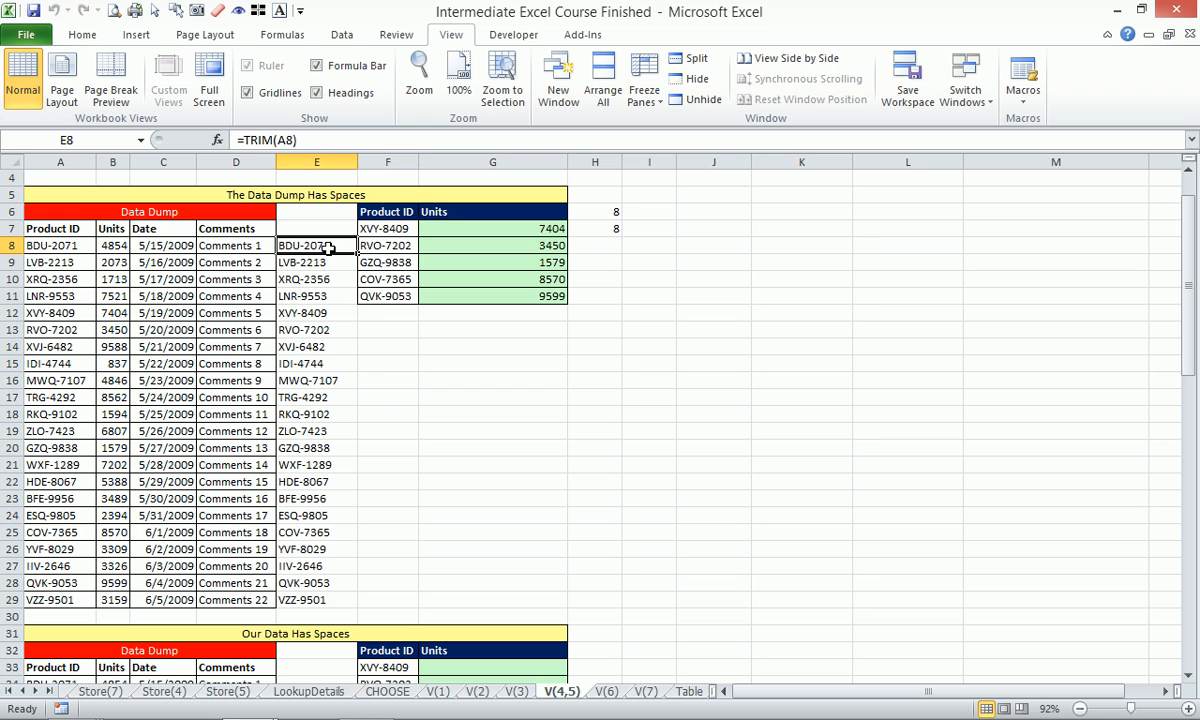
click(440, 362)
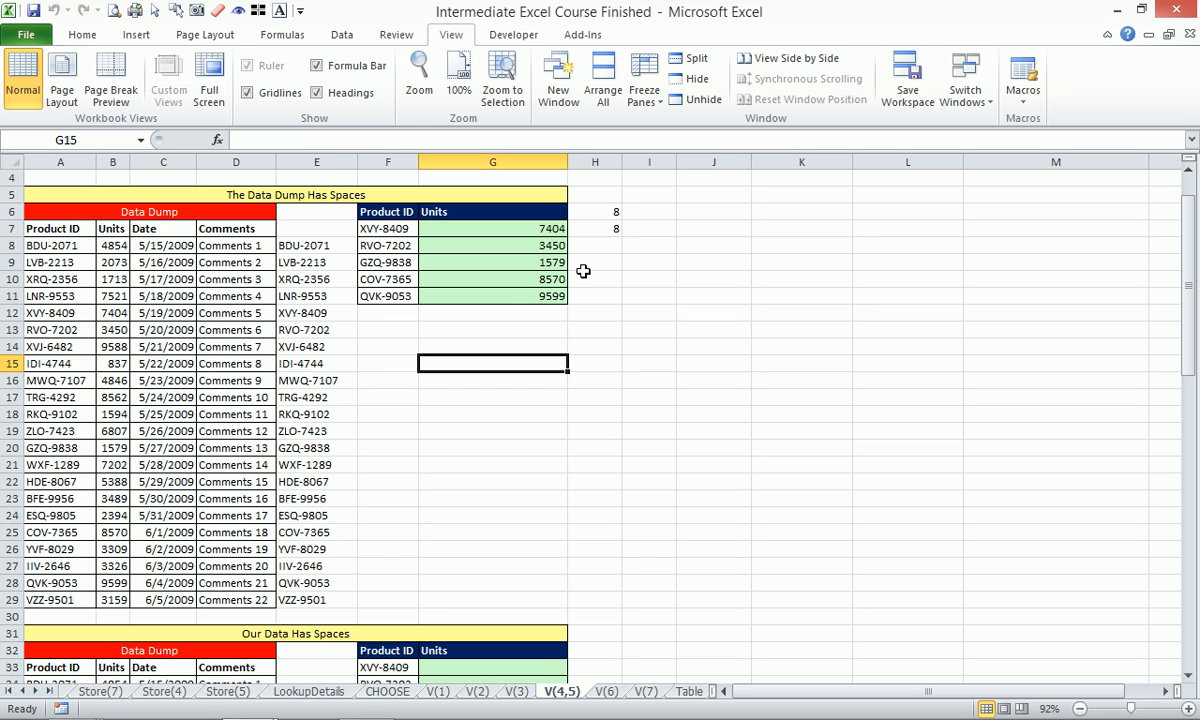
click(1189, 35)
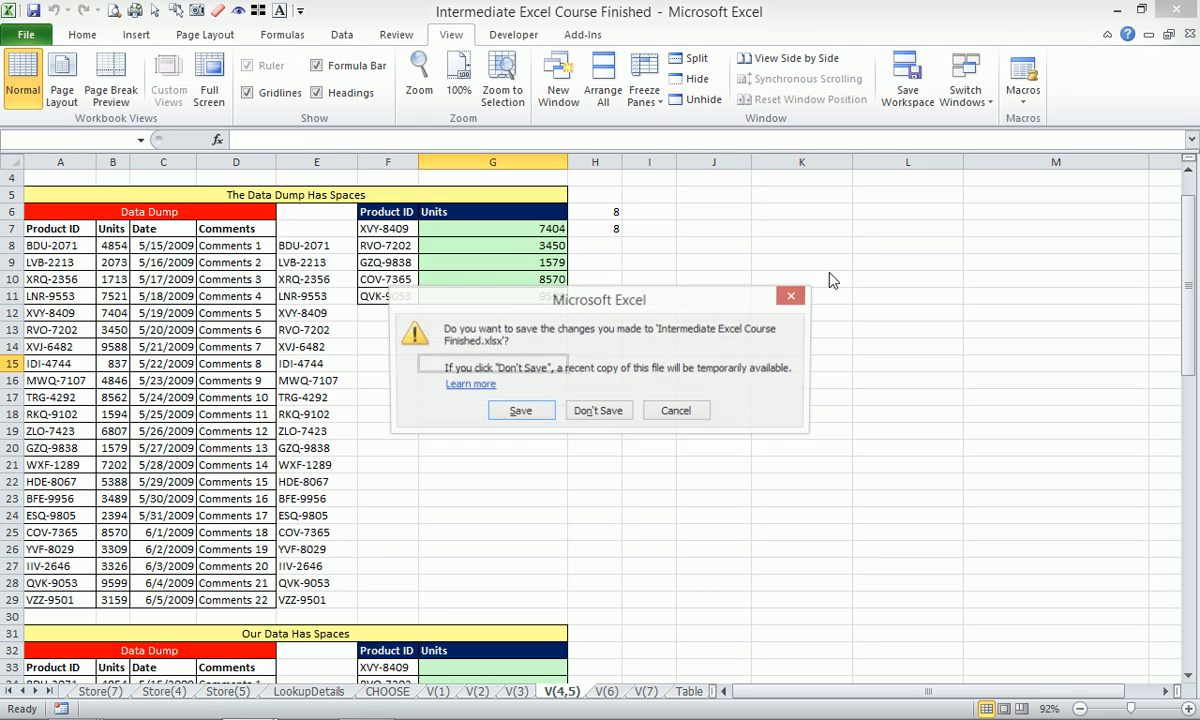
click(583, 416)
Open Intermediate Excel Course Finished from the Al Quoz Intermediate Excel folder window.
mouse_move(70, 705)
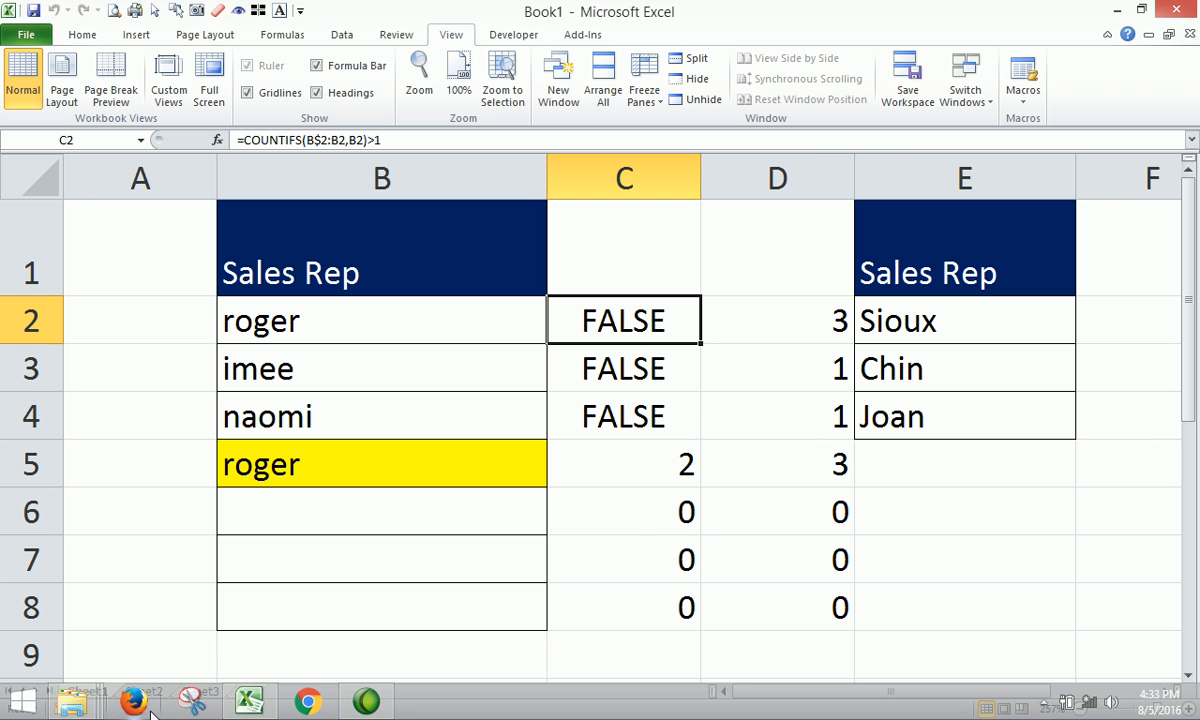
mouse_move(174, 611)
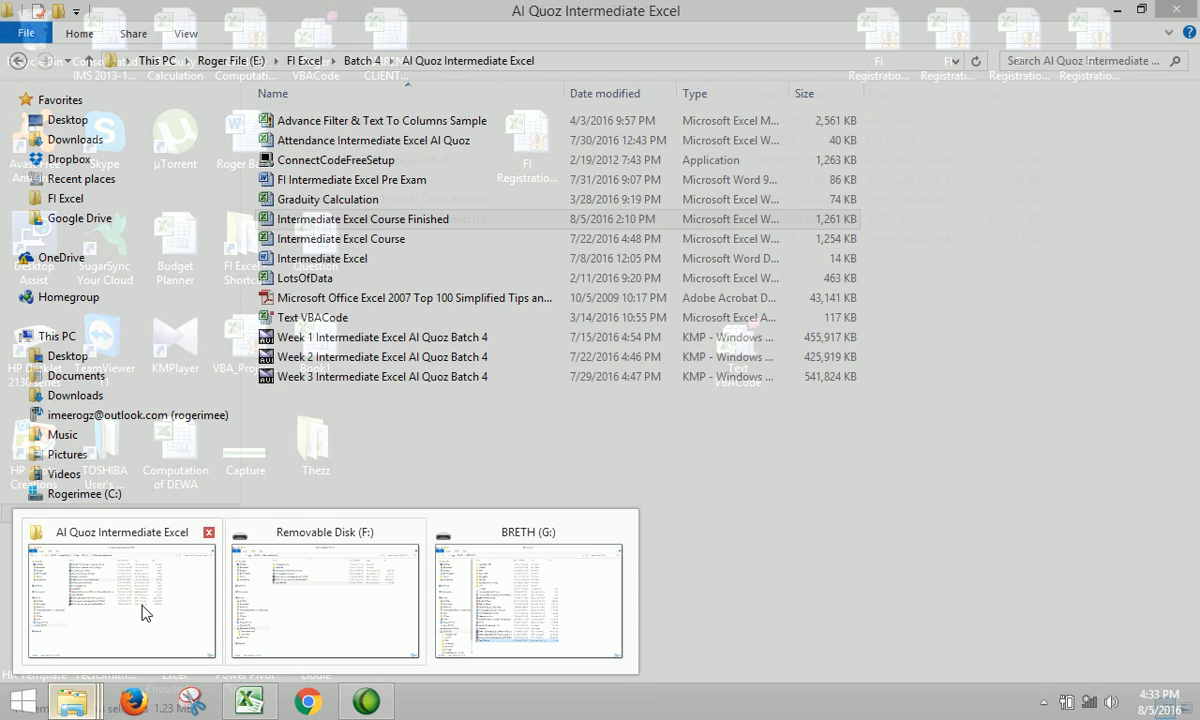
click(128, 612)
double_click(358, 218)
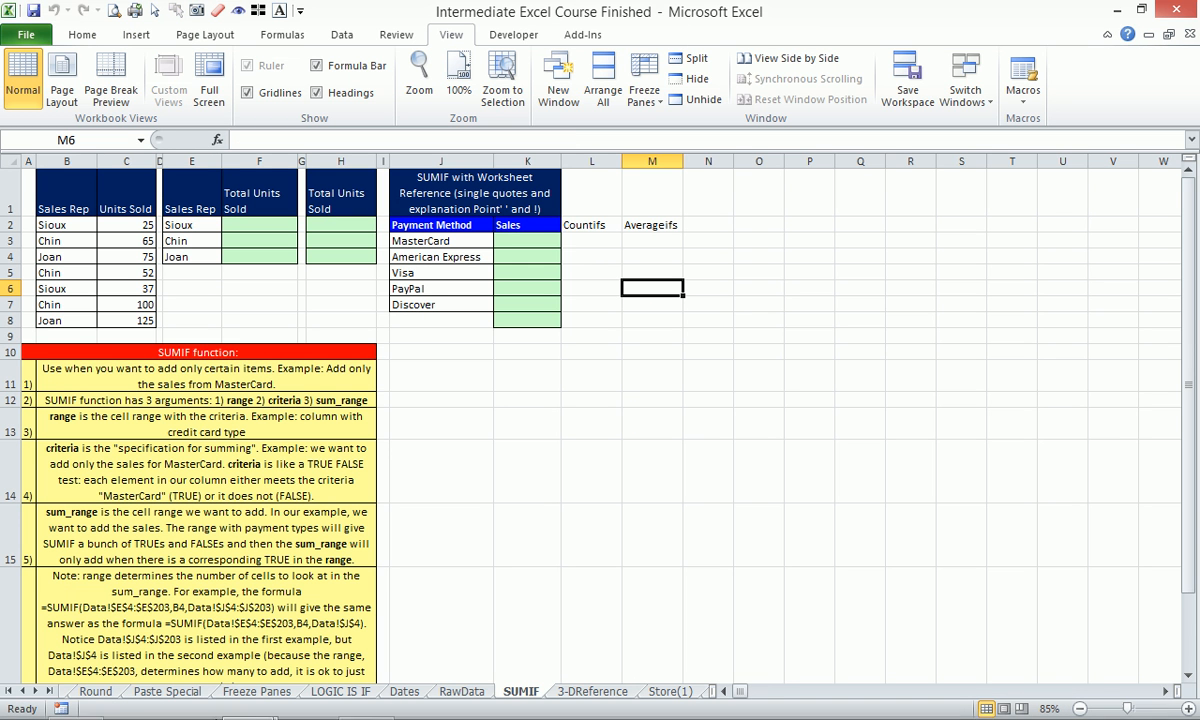
Go to the V(4,5) sheet and zoom to fit the Data Dump and Units tables.
click(691, 695)
click(697, 696)
click(700, 696)
click(700, 696)
click(700, 696)
click(700, 696)
click(700, 696)
click(700, 696)
click(700, 696)
click(701, 697)
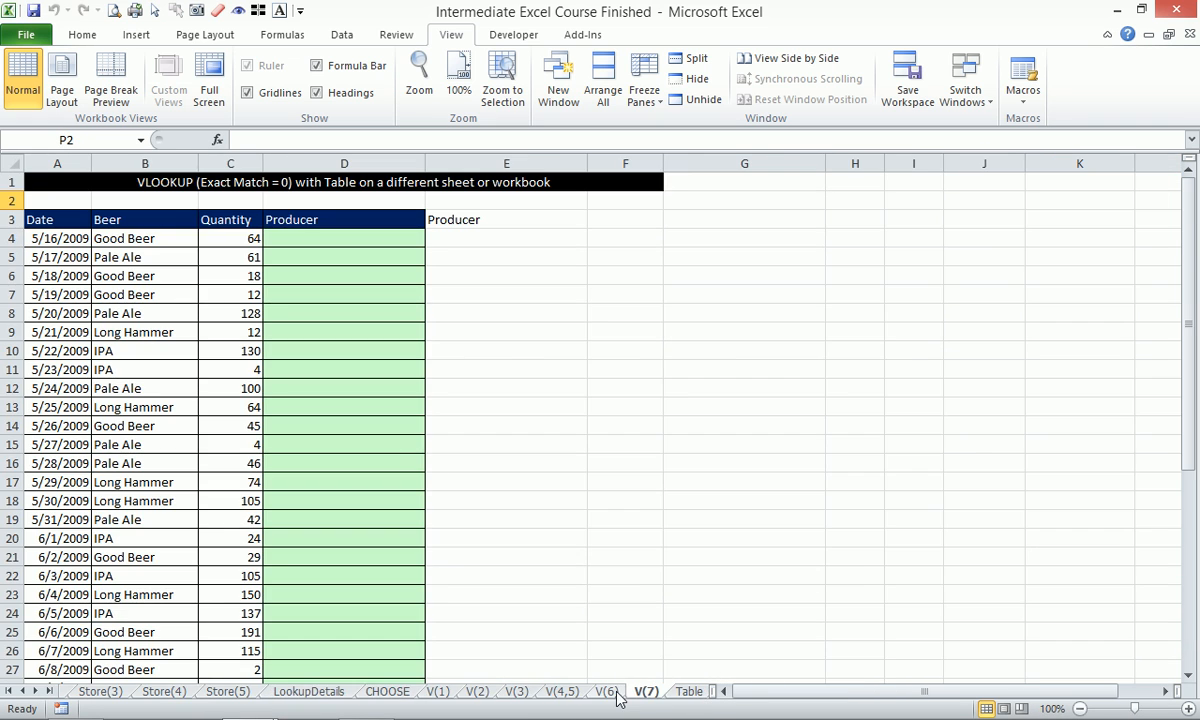
key(ctrl+Page_Up)
drag(81, 270, 479, 632)
scroll(643, 662, up, 3)
key(ctrl+Page_Up)
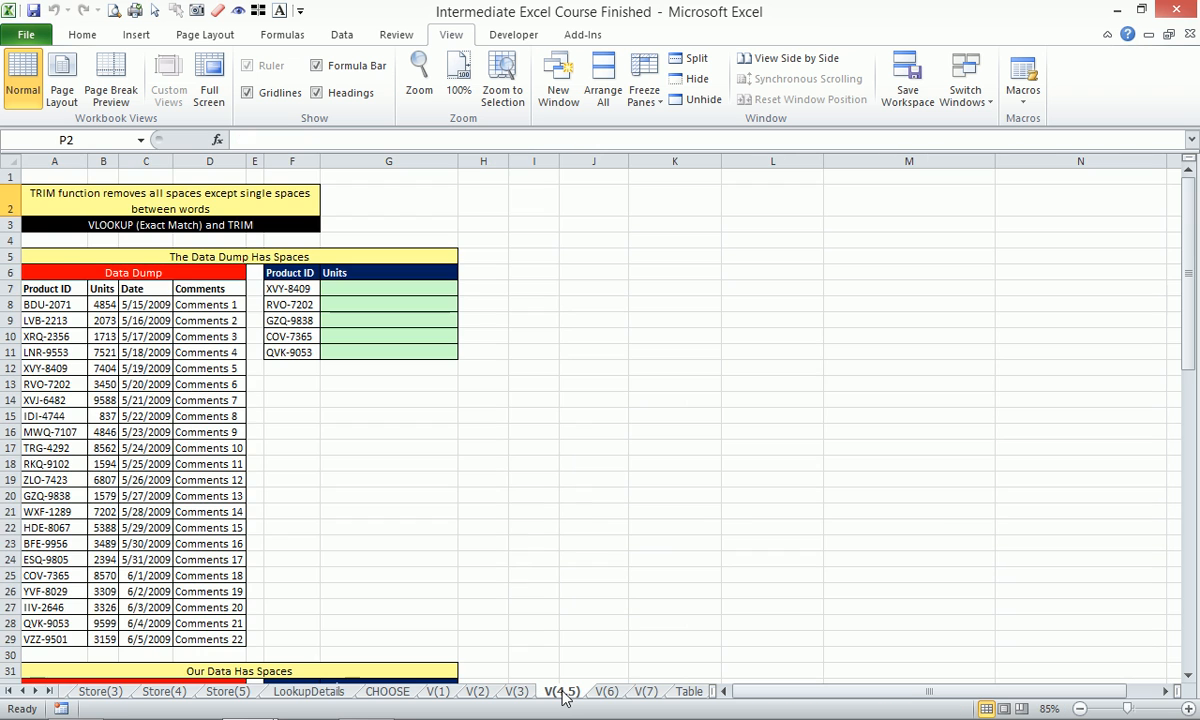
drag(58, 258, 509, 651)
key(alt+w)
key(g)
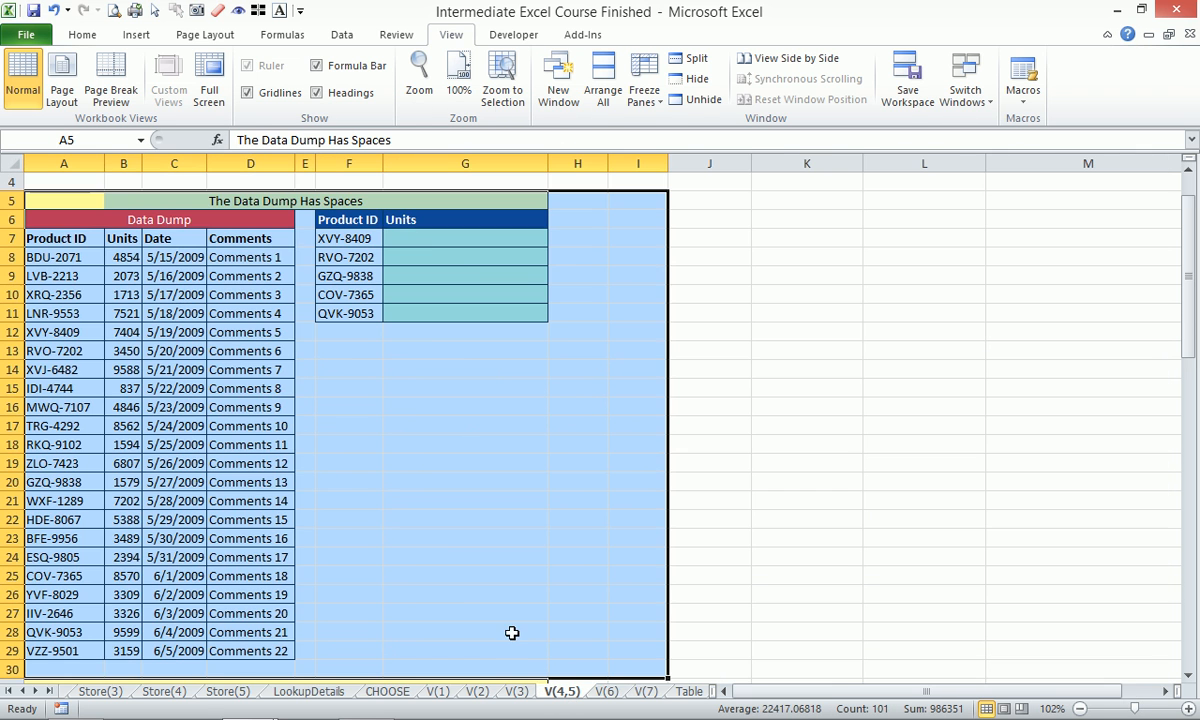
Enter =VLOOKUP(F7,$A$6:$B$29,2,0) in G7 and fill it down to G11.
click(444, 236)
text(=vl)
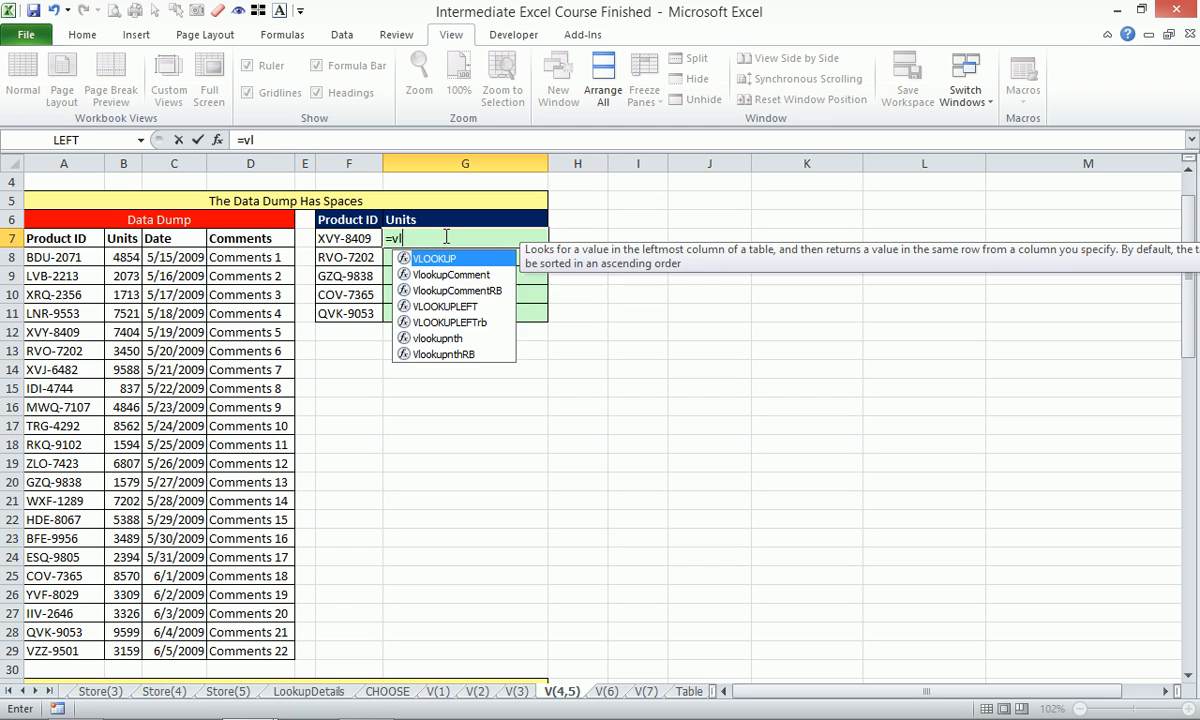
key(Tab)
key(Left)
text(,)
drag(76, 219, 268, 647)
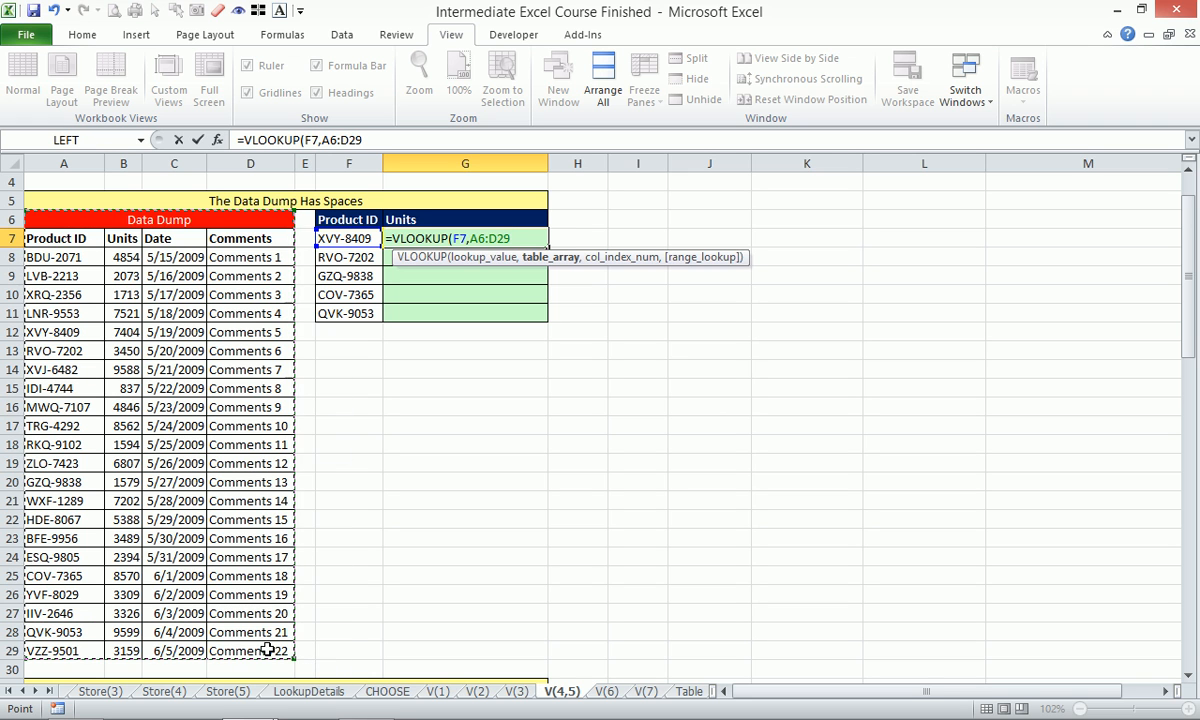
click(63, 216)
drag(63, 216, 118, 650)
key(F4)
text(,)
text(2,0))
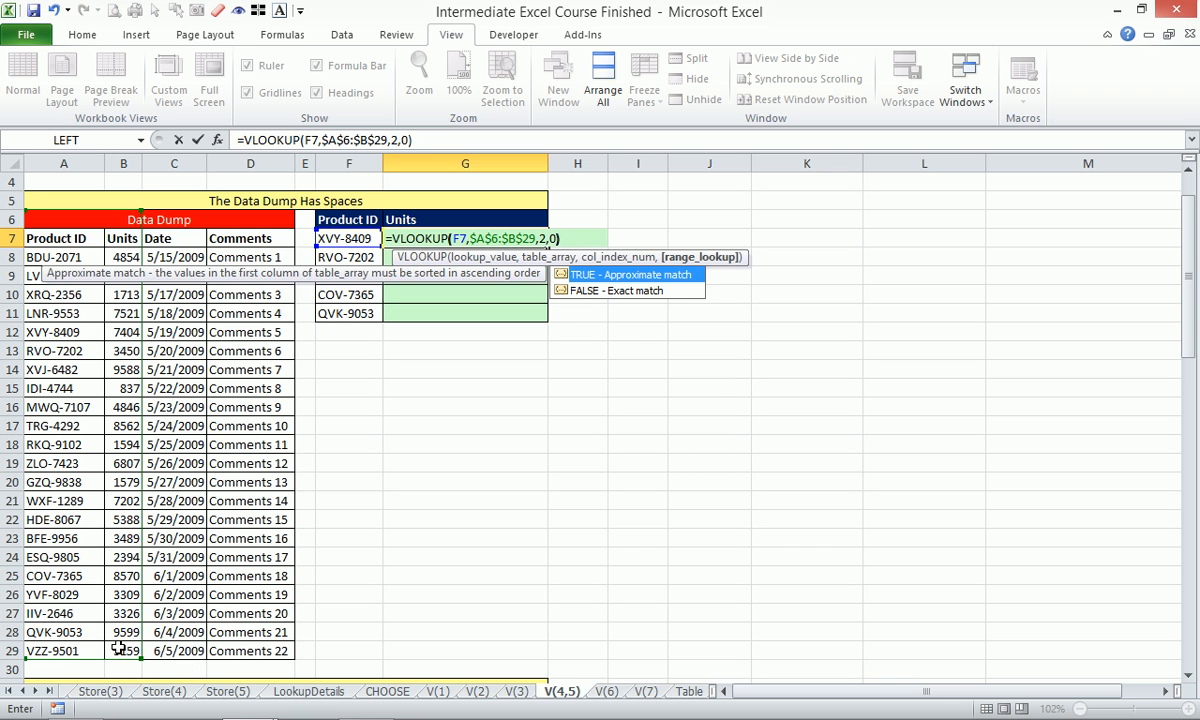
key(Return)
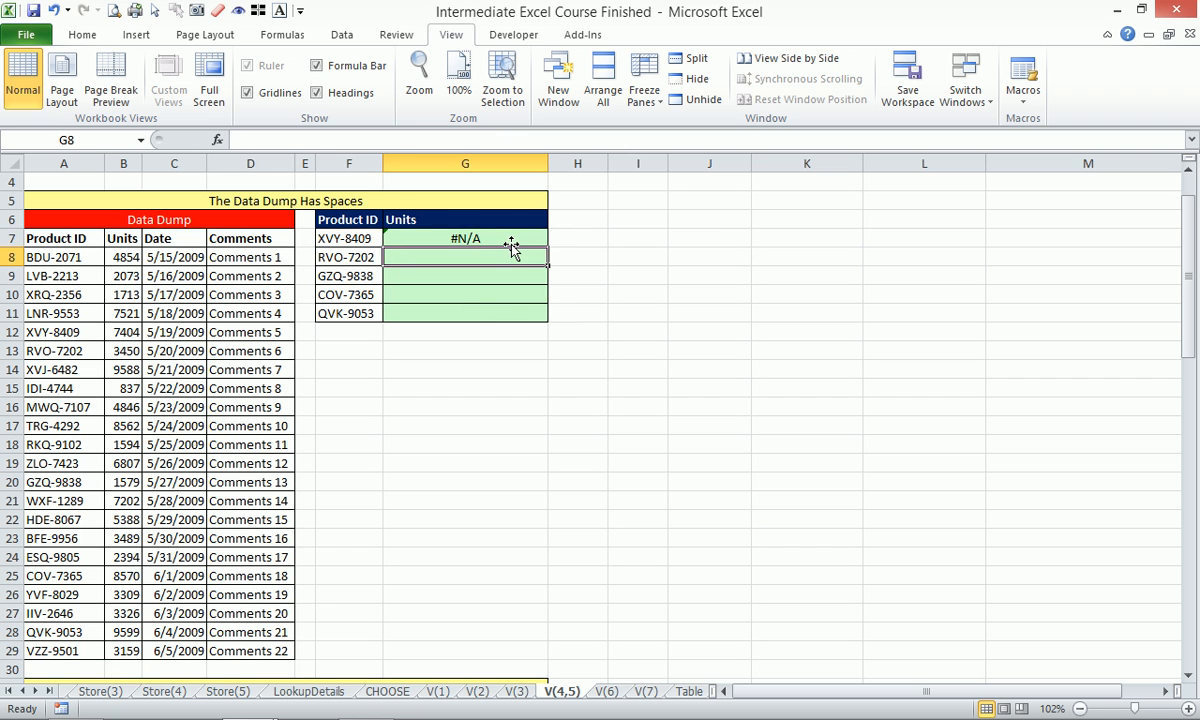
click(510, 240)
drag(551, 245, 549, 318)
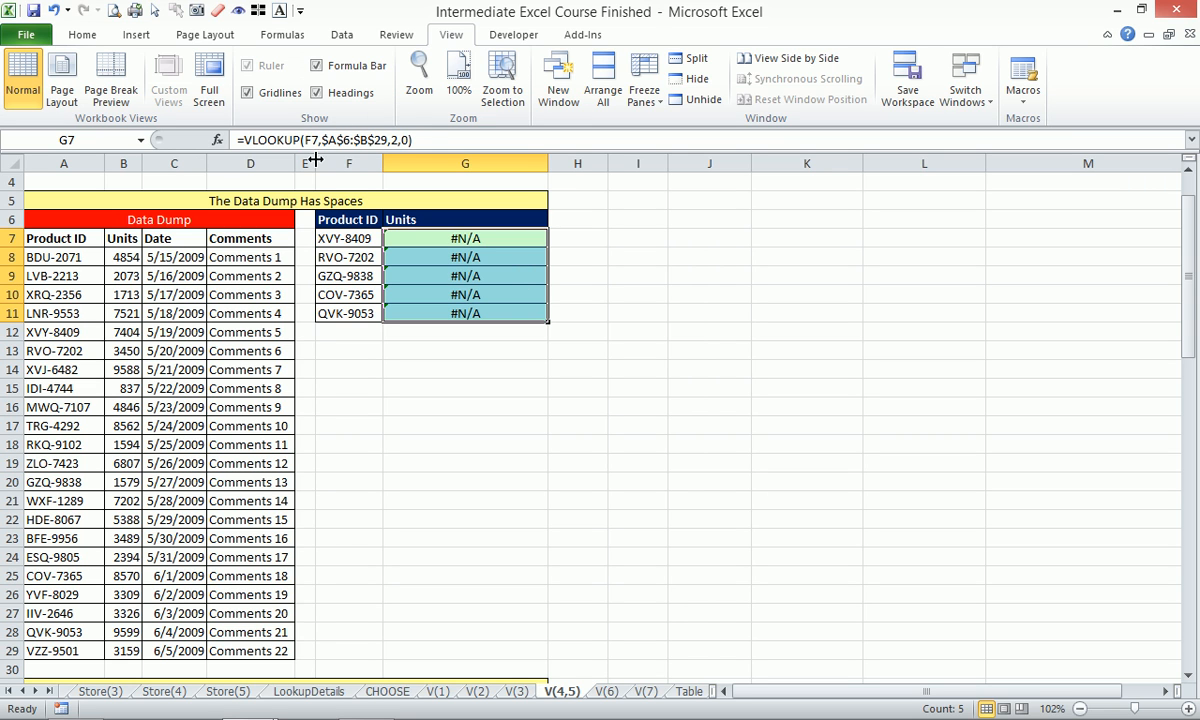
Widen column E, enter =TRIM(A8) in E7, and fill it into E8.
drag(315, 163, 382, 163)
click(353, 243)
text(=tri)
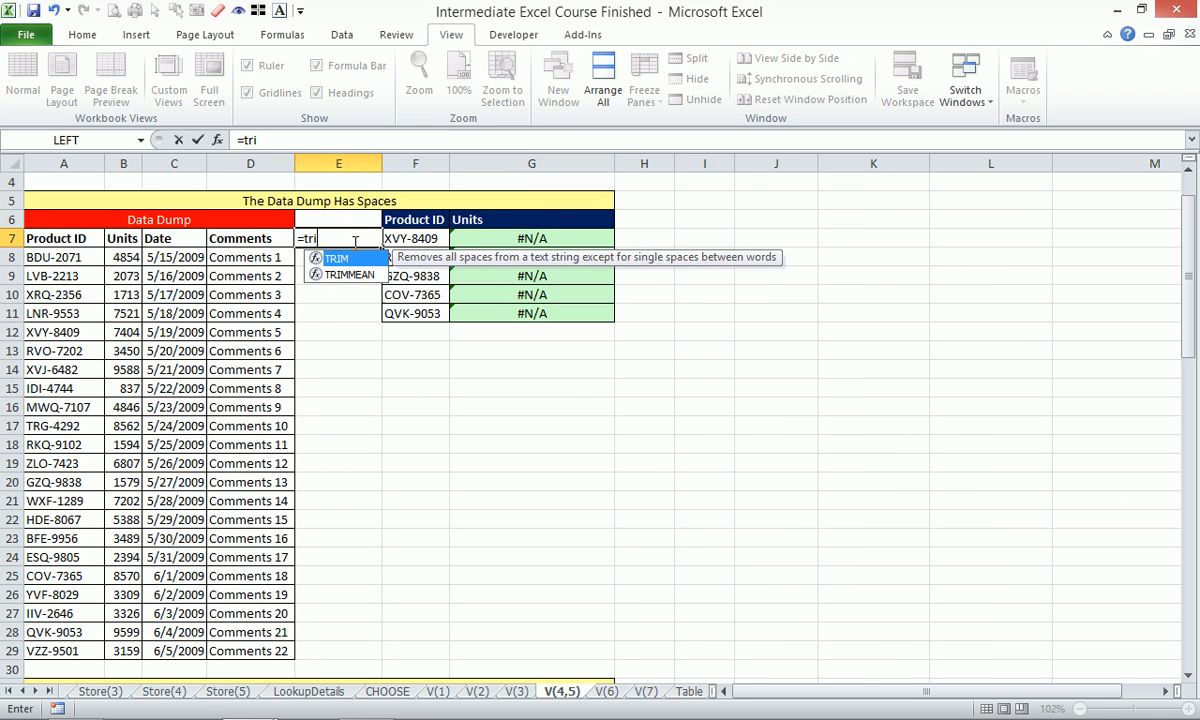
key(Tab)
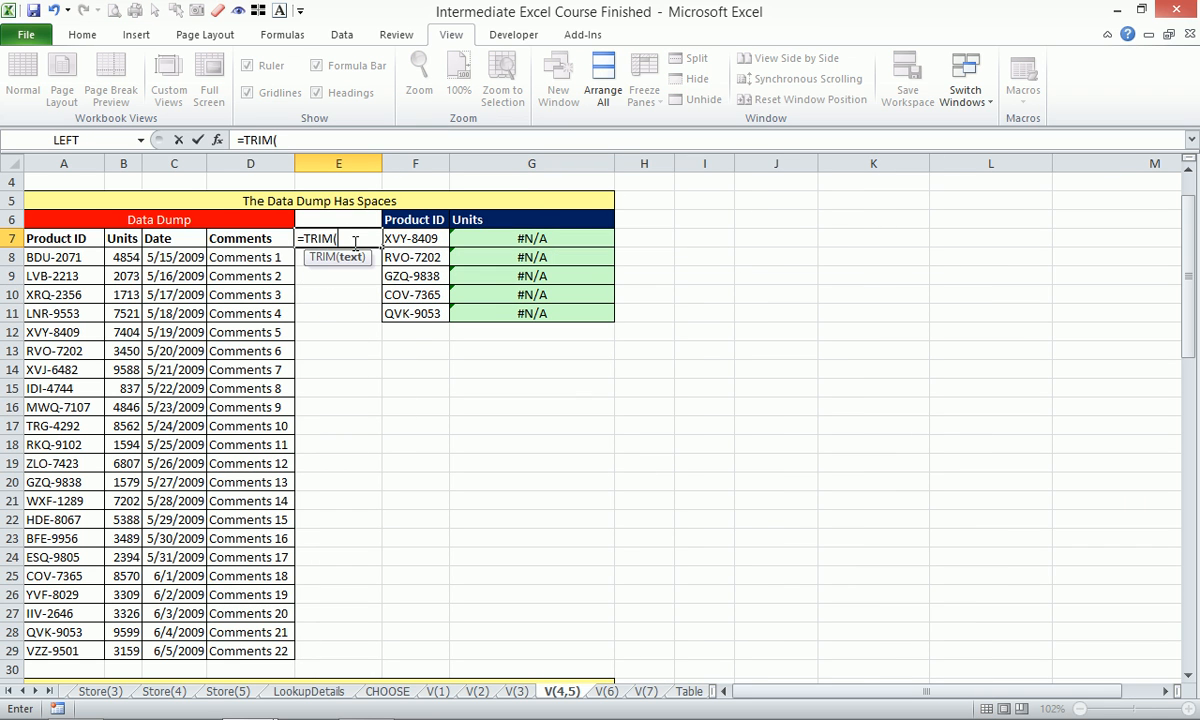
click(81, 258)
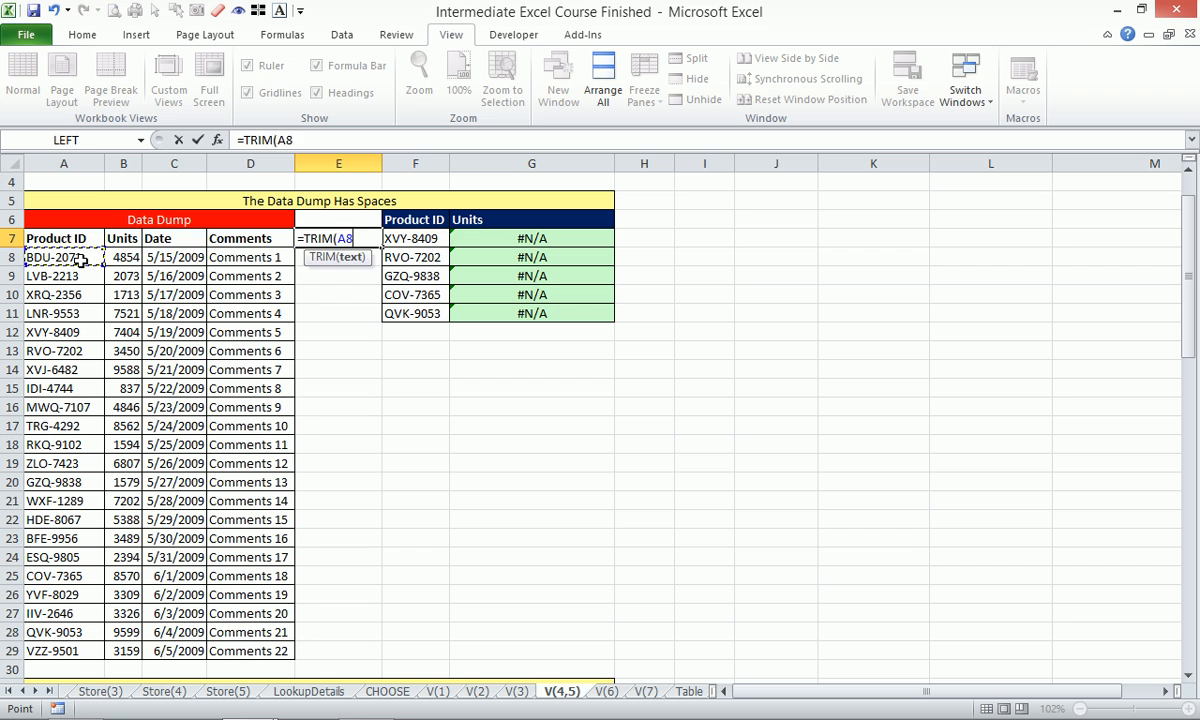
key(Return)
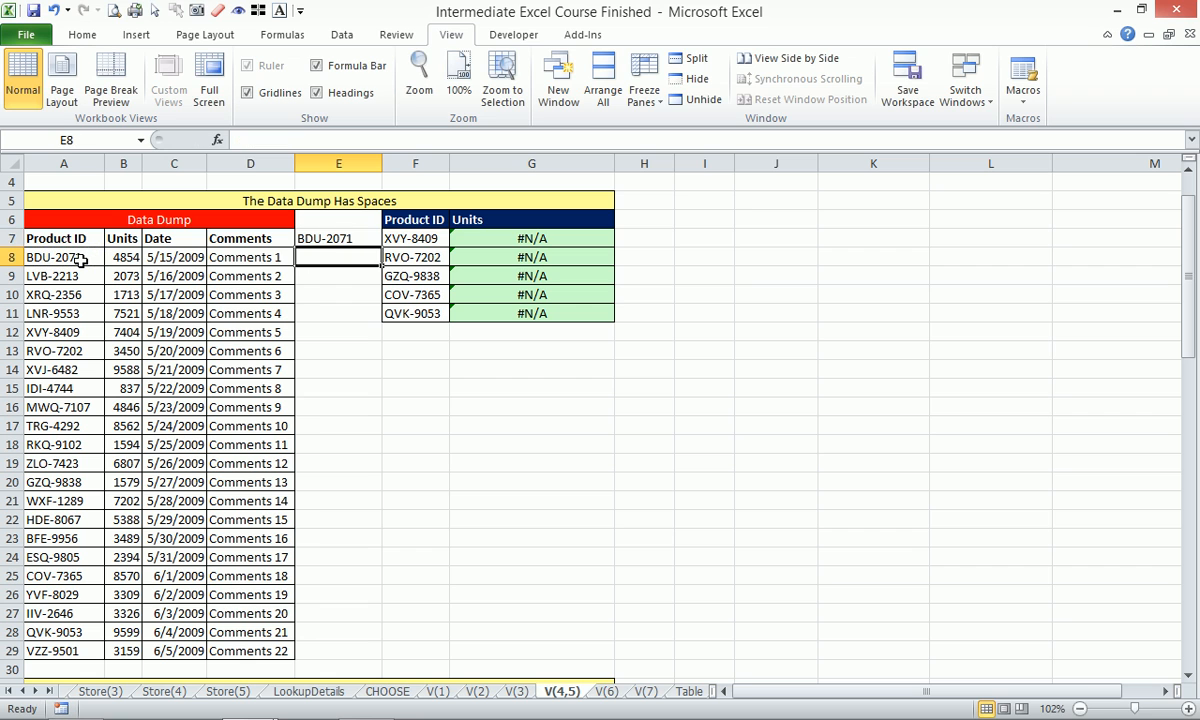
click(352, 240)
drag(379, 251, 351, 260)
double_click(350, 257)
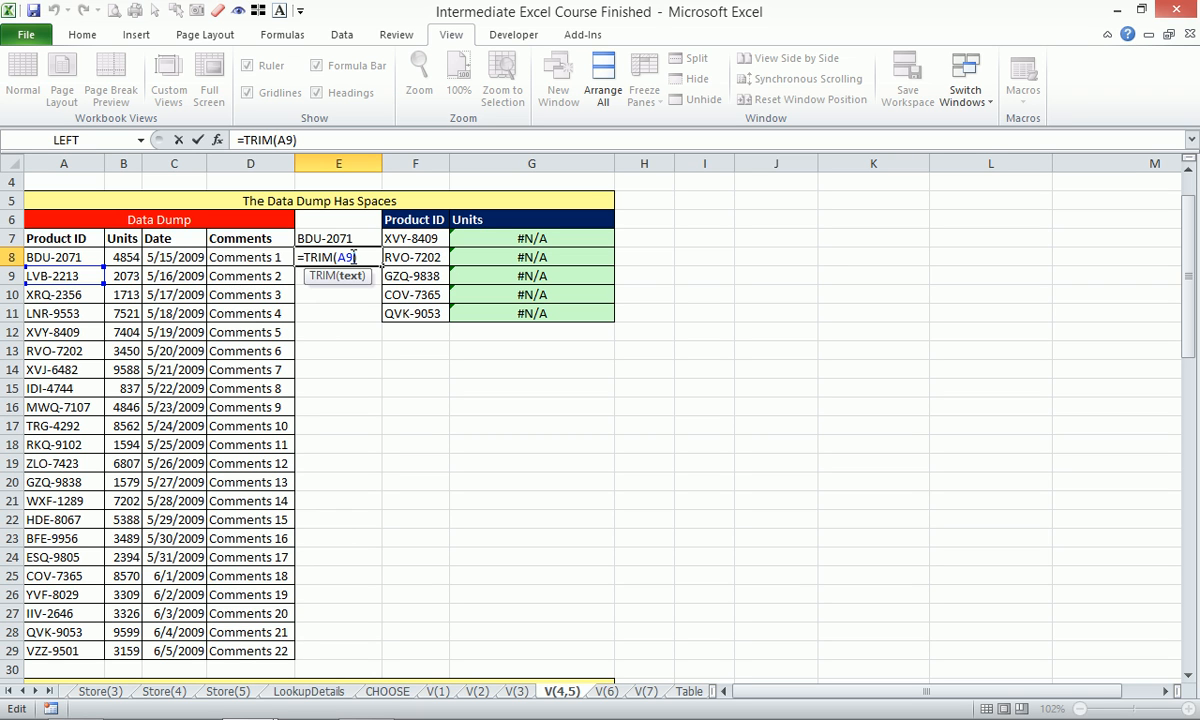
key(Return)
Type sample numbers 1, 2, 3, 4 into I12:I15.
click(704, 330)
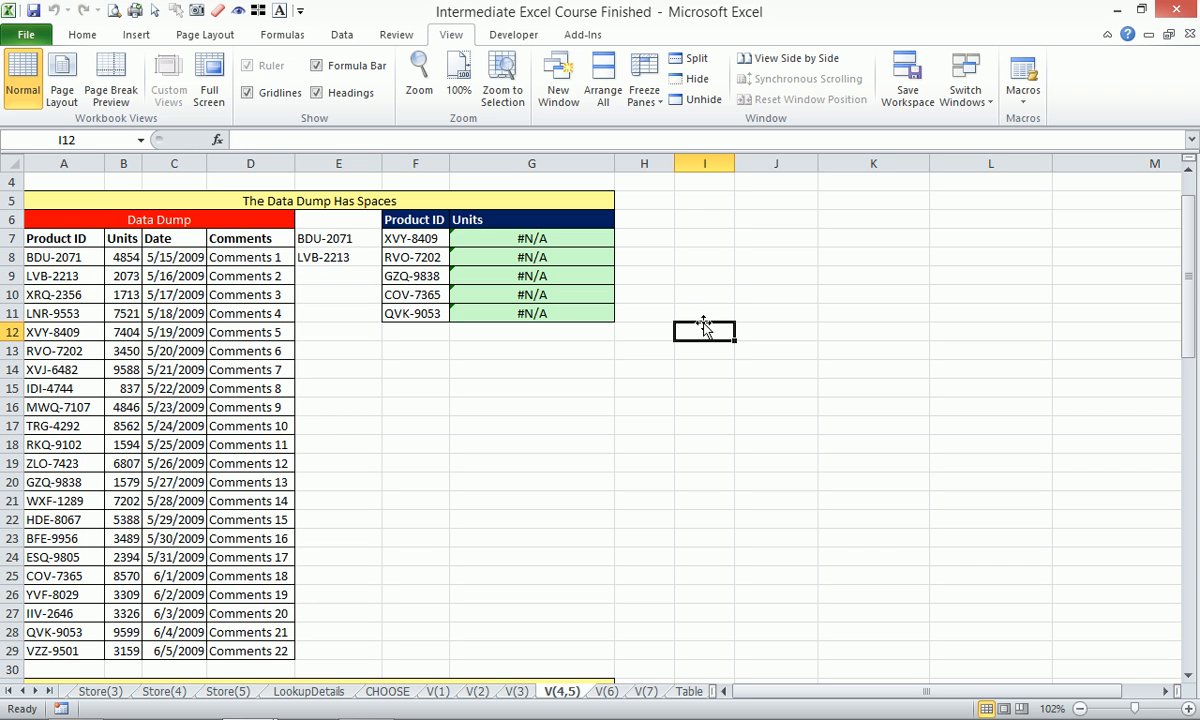
text(1)
key(Return)
text(2)
key(Return)
text(3)
key(Return)
text(4)
key(Return)
Type sample numbers 2, 3, 4, 5 into J12:J15.
click(781, 329)
text(2)
key(Return)
text(3)
key(Return)
text(4)
key(Return)
text(5)
key(Return)
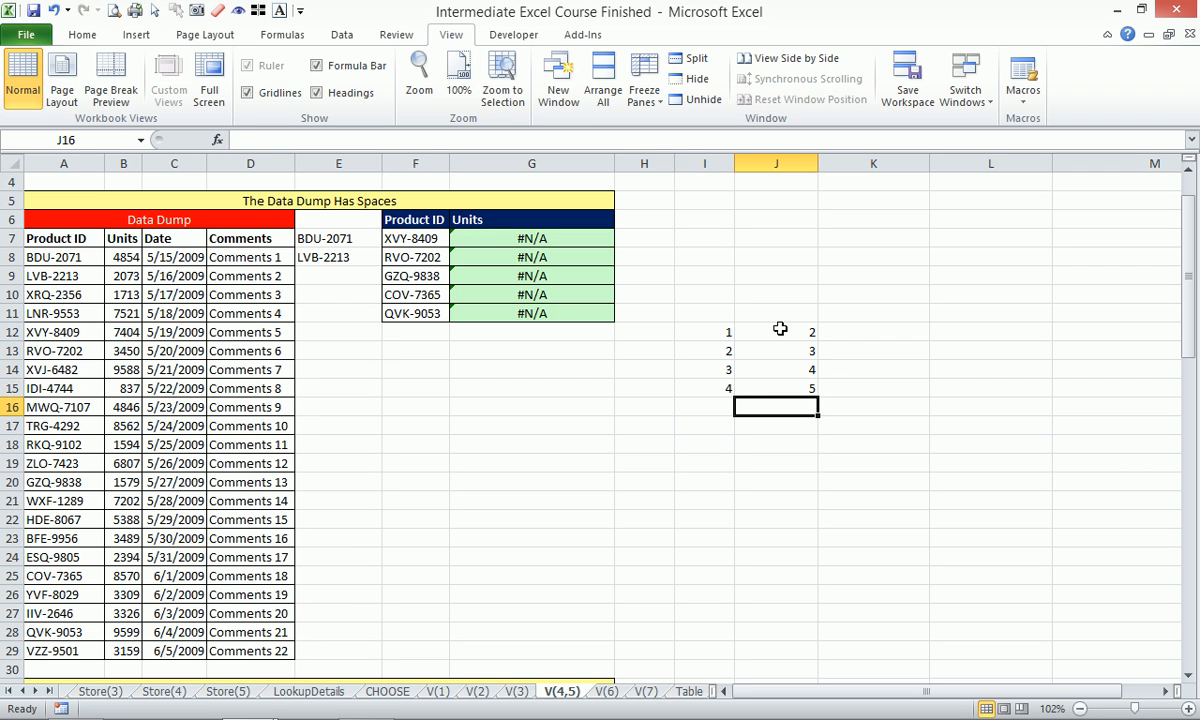
Enter =I12*J12 in K12 and copy it down to K15, giving 2, 6, 12, 20.
click(846, 333)
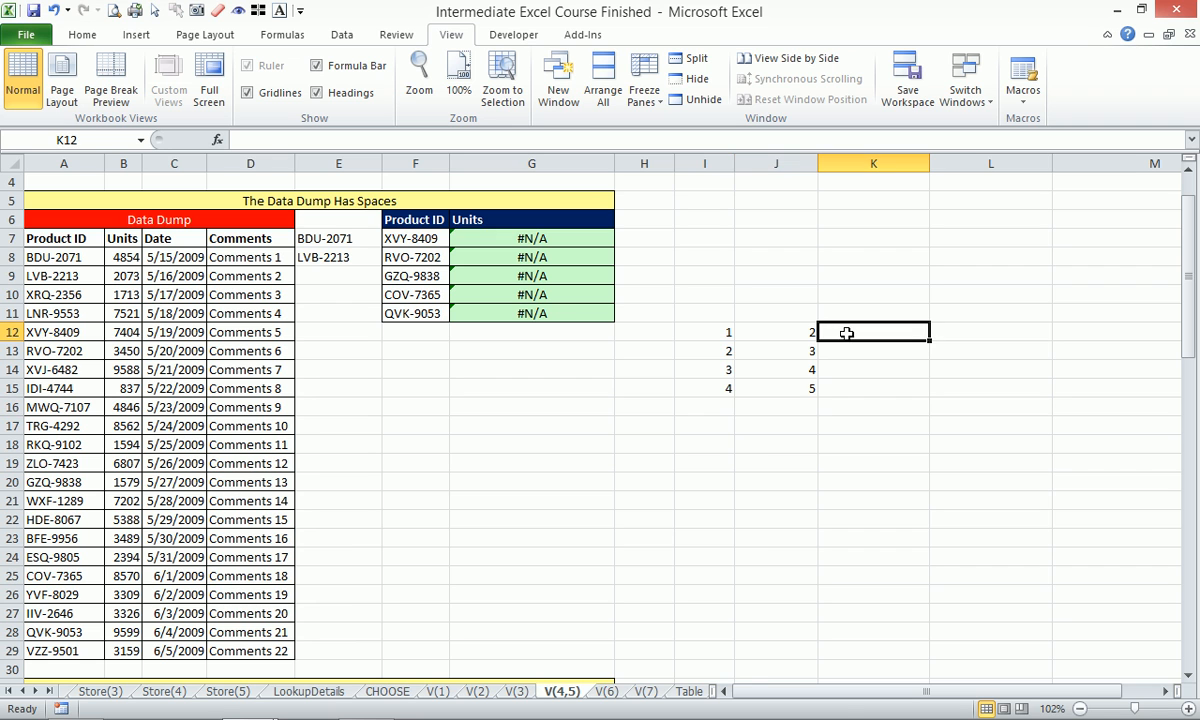
drag(707, 292, 870, 428)
key(alt+w)
key(g)
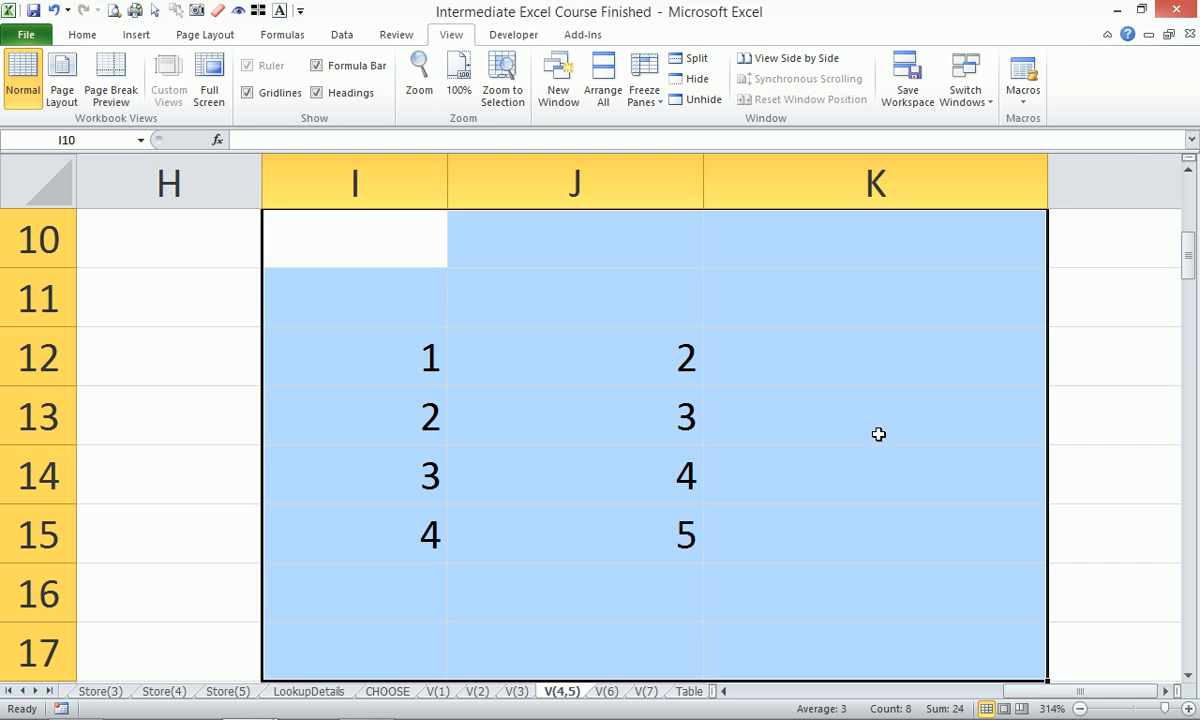
click(868, 352)
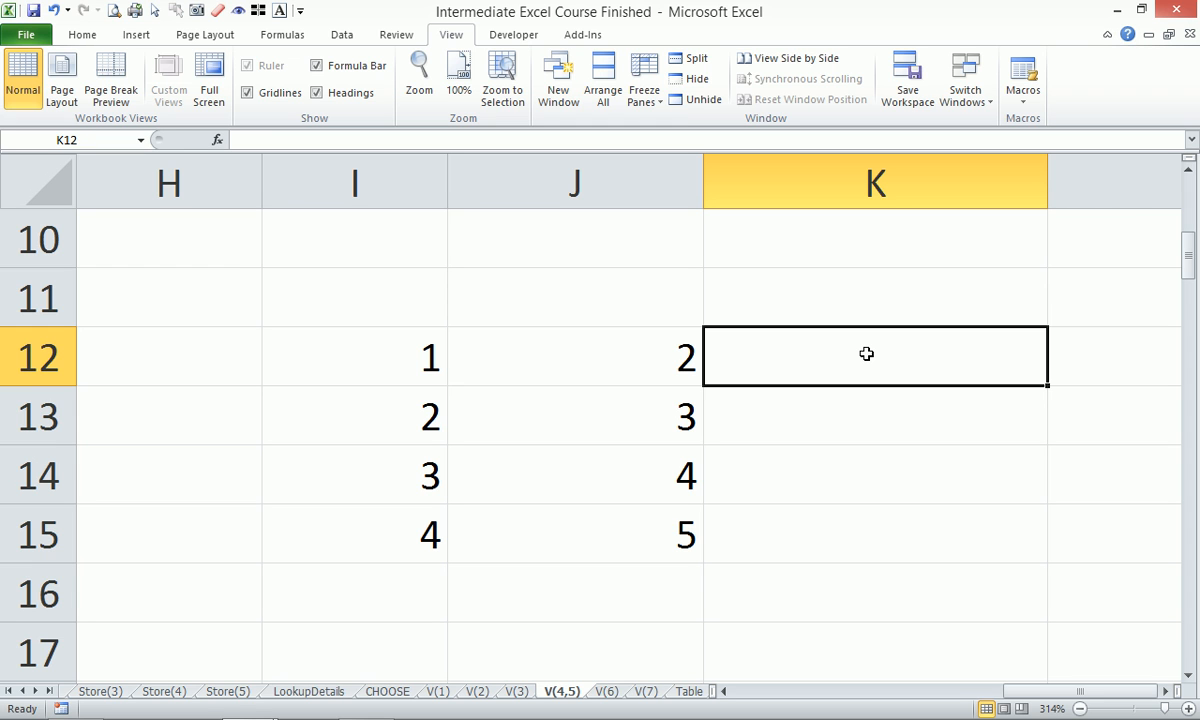
text(=)
key(Left)
key(Left)
text(*)
key(Left)
key(Return)
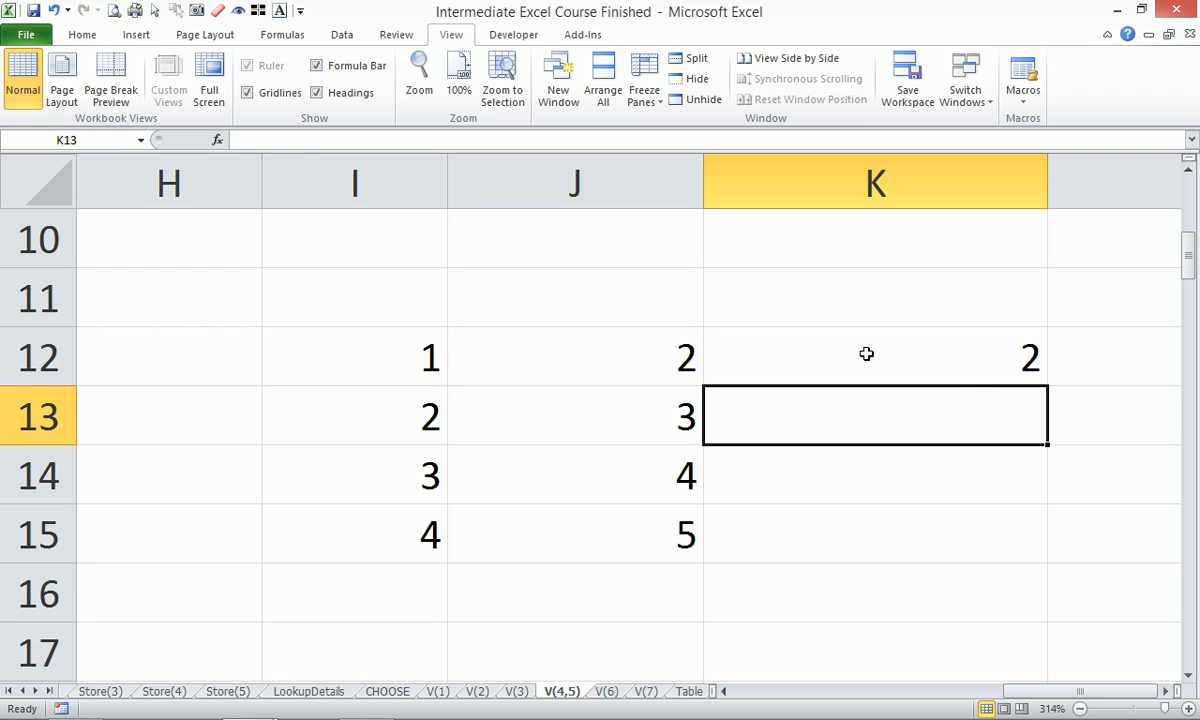
click(913, 352)
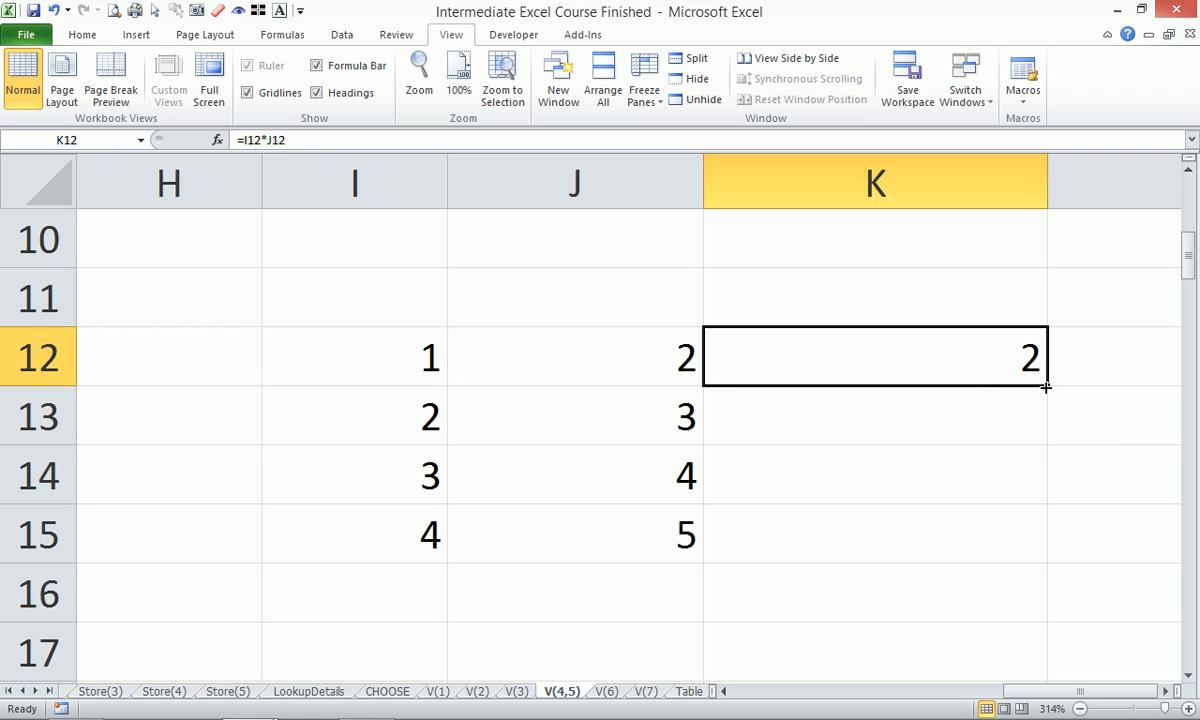
drag(1046, 386, 1043, 543)
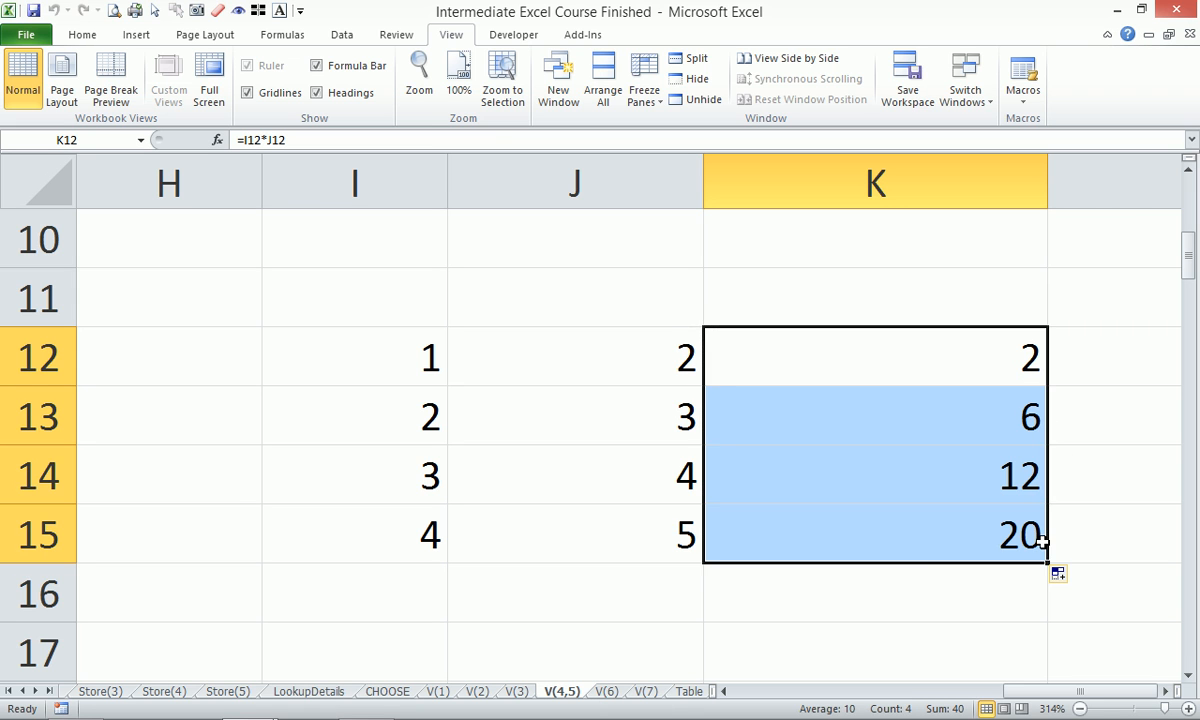
Total the products in K16 with =SUM(K12:K15), giving 40.
click(924, 587)
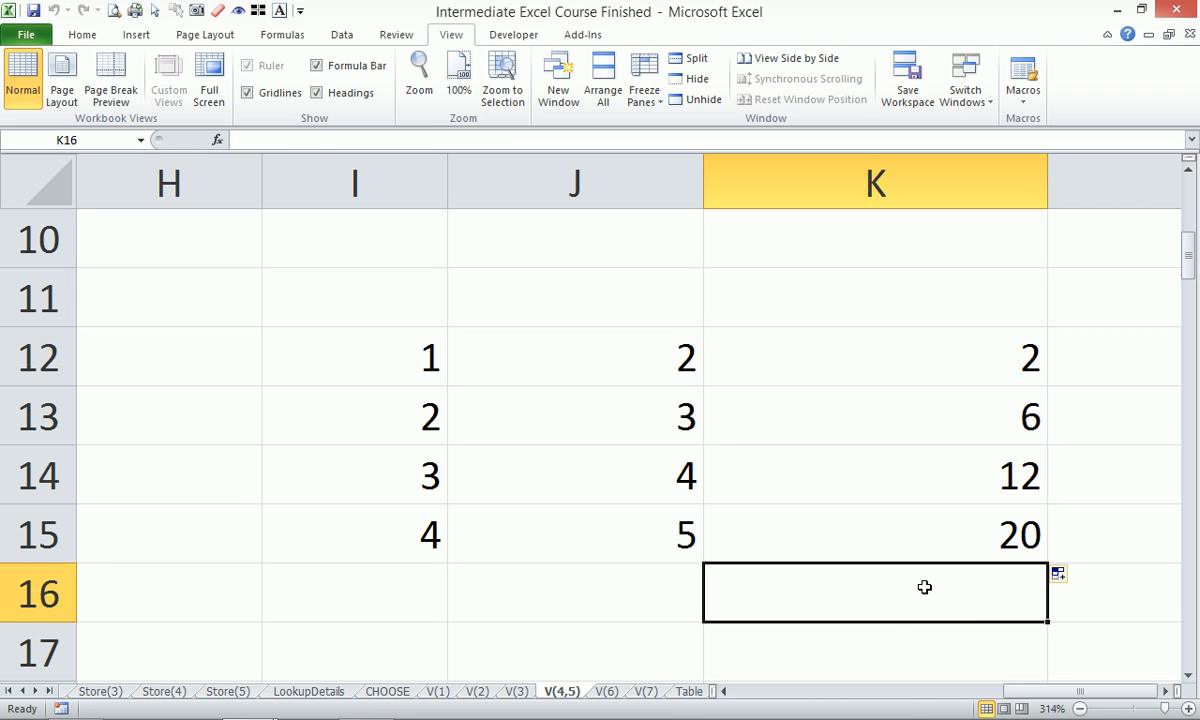
key(alt+equal)
key(Return)
click(940, 591)
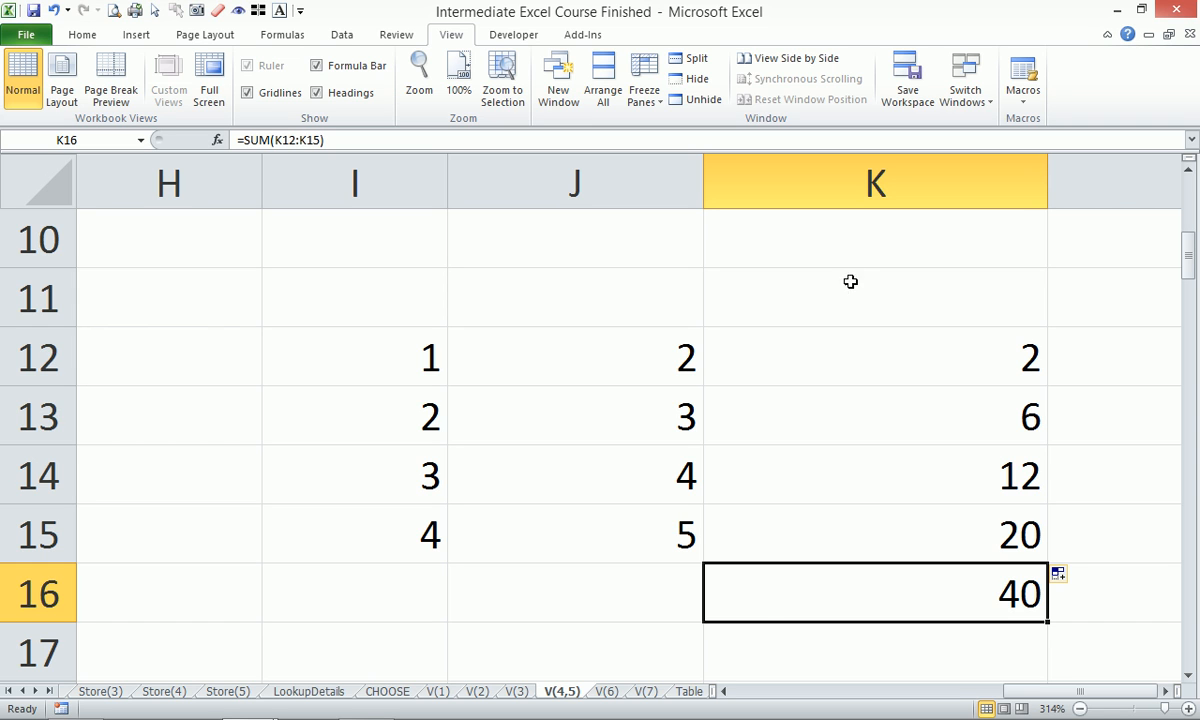
In K17 start a SUM formula multiplying I12:I15 by J12:J15.
click(803, 645)
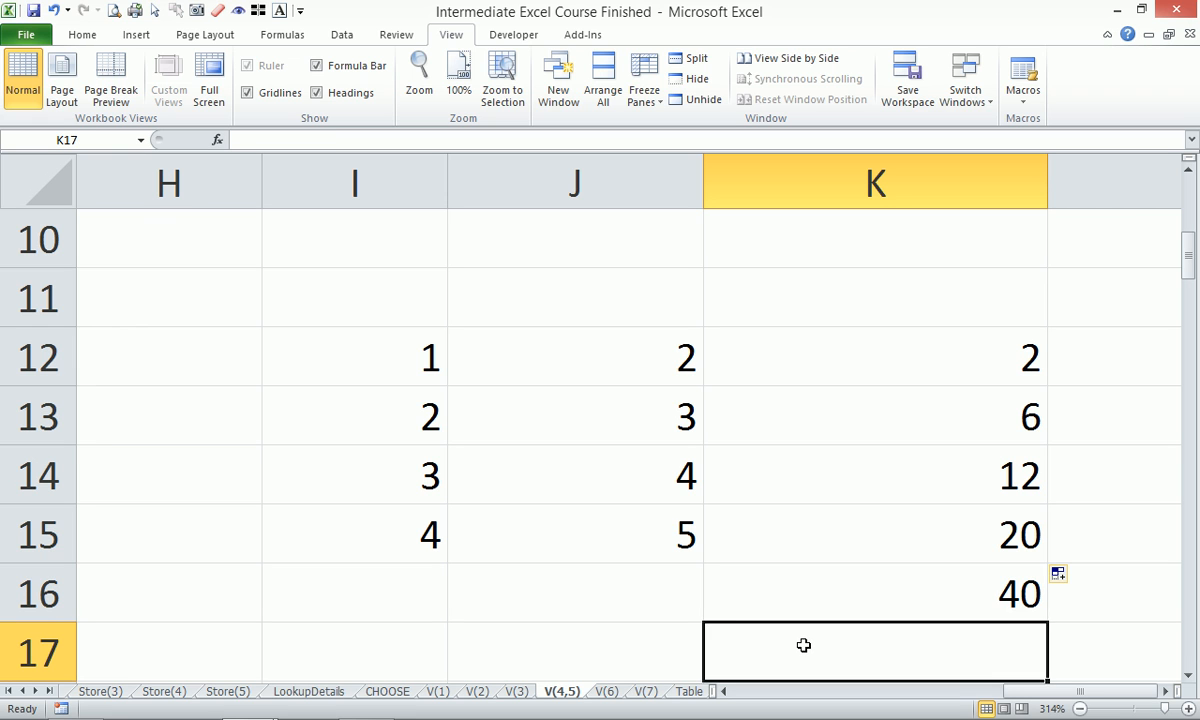
text(=)
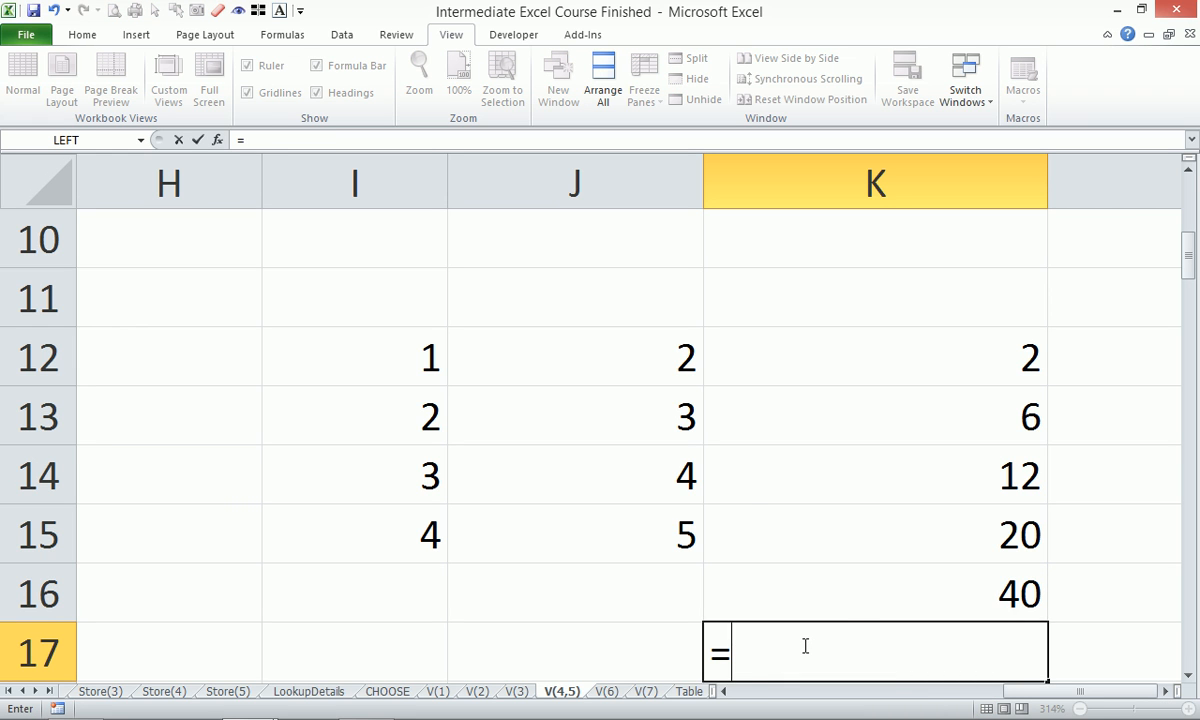
text(sum)
key(Tab)
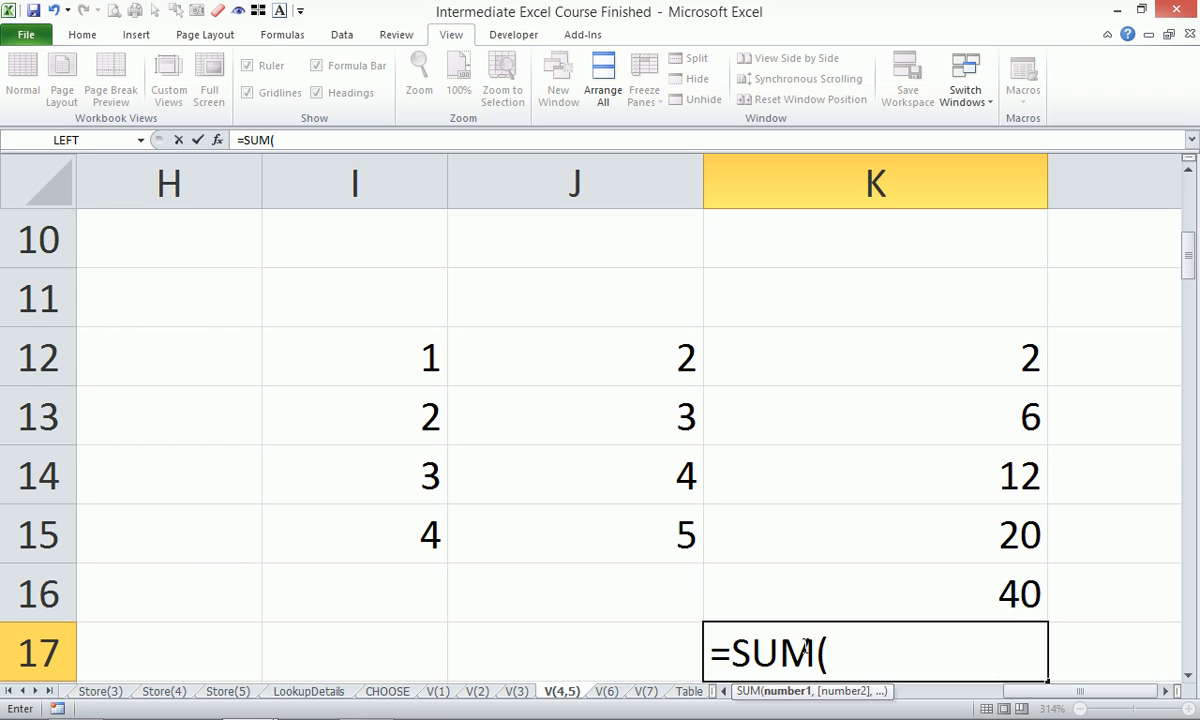
drag(343, 343, 348, 519)
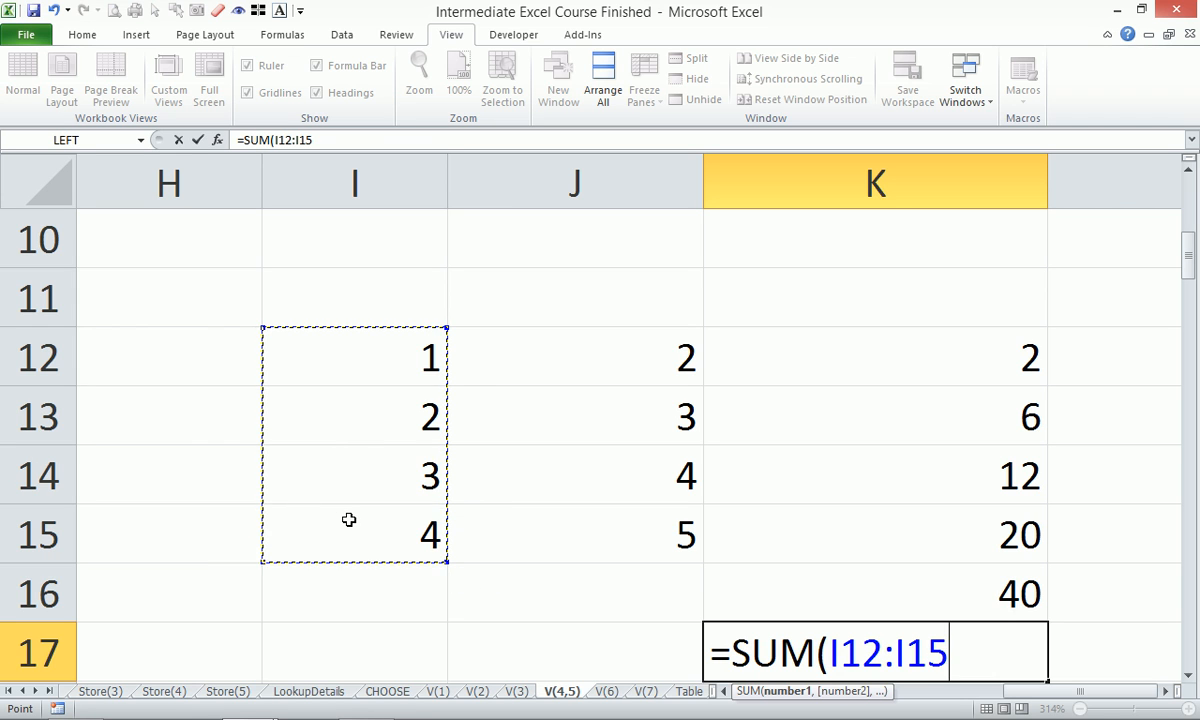
text(*)
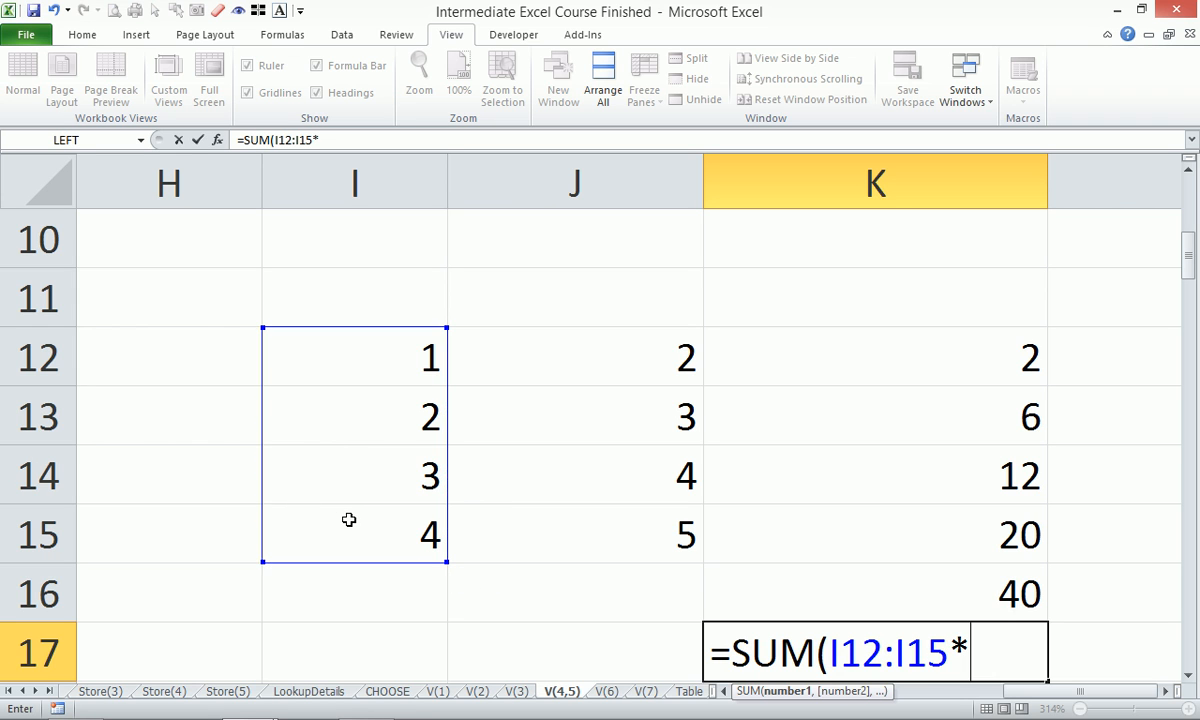
drag(517, 362, 531, 521)
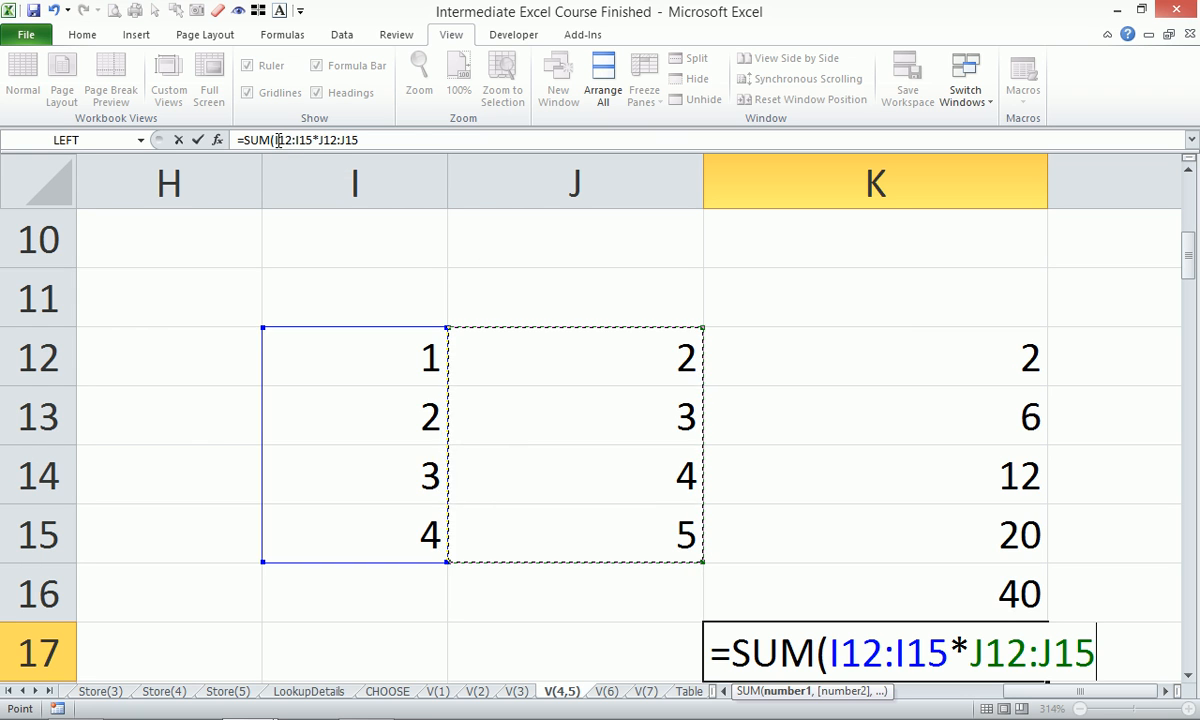
Preview the I12:I15*J12:J15 array with F9, undo it, then close and enter the formula.
drag(276, 140, 411, 152)
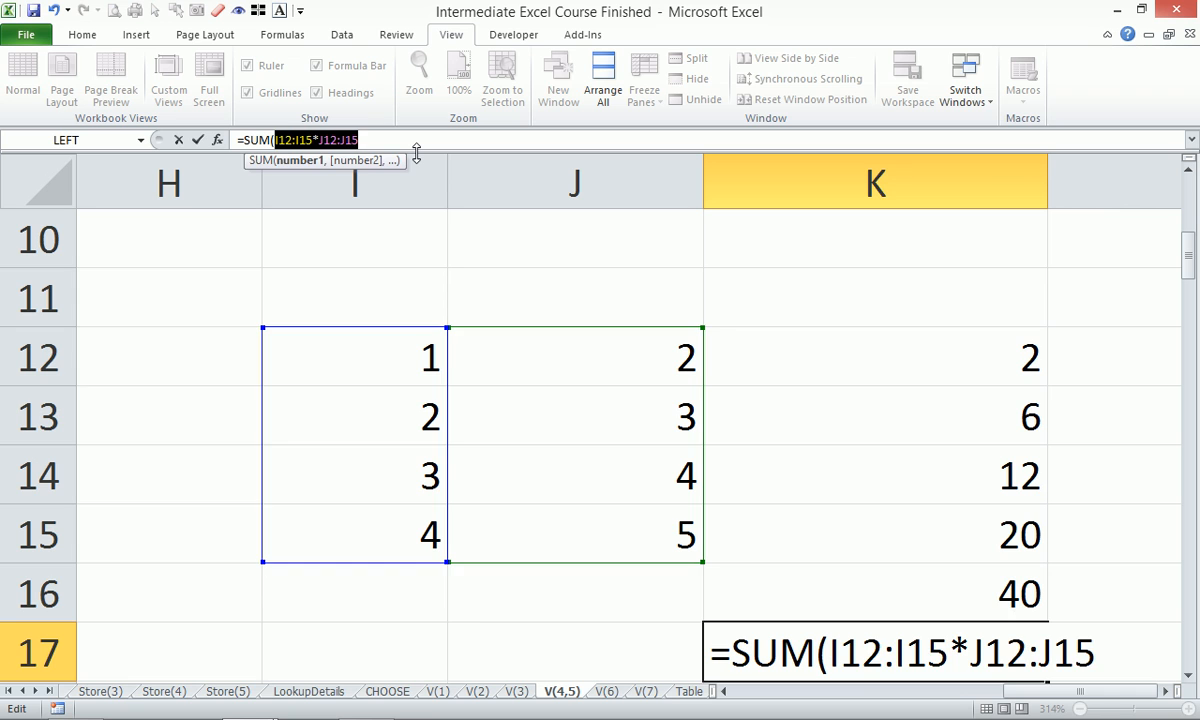
key(F9)
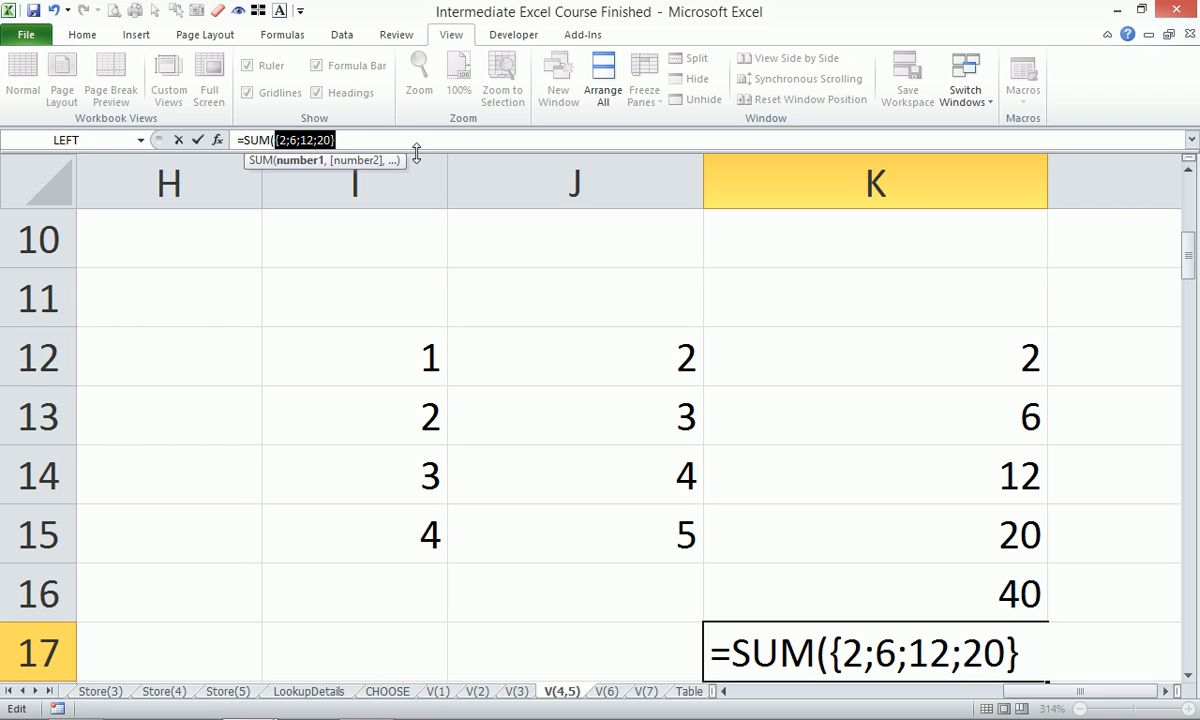
key(ctrl+z)
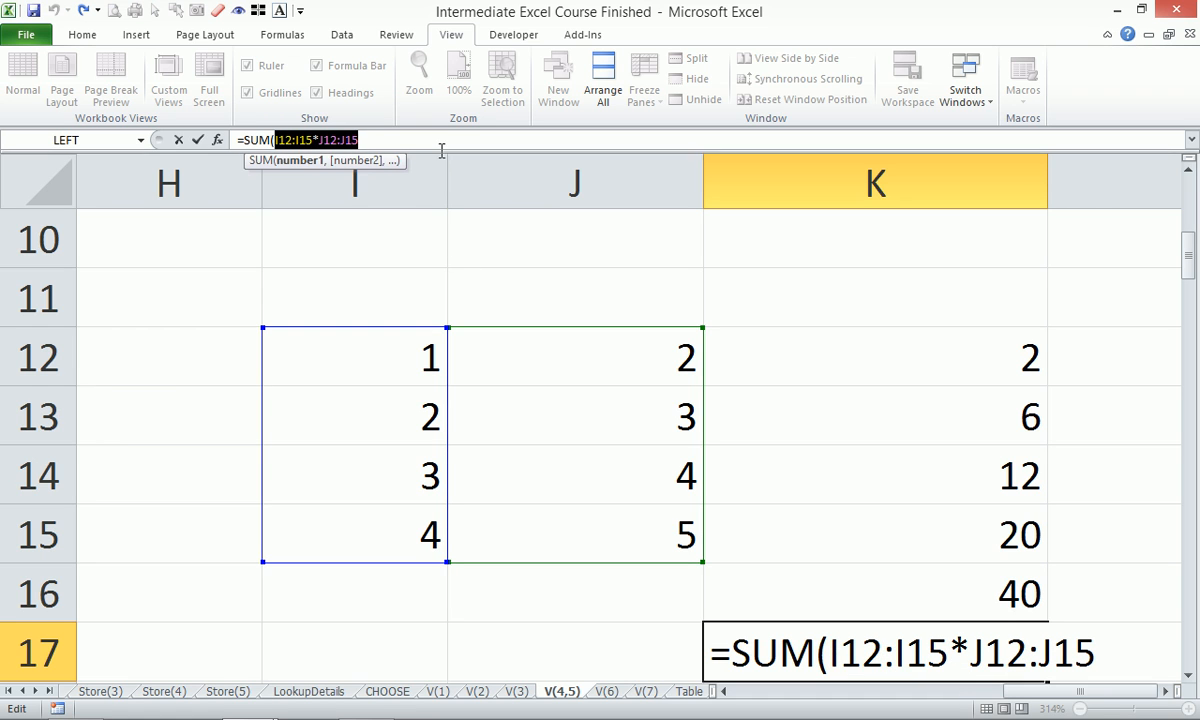
click(433, 134)
text())
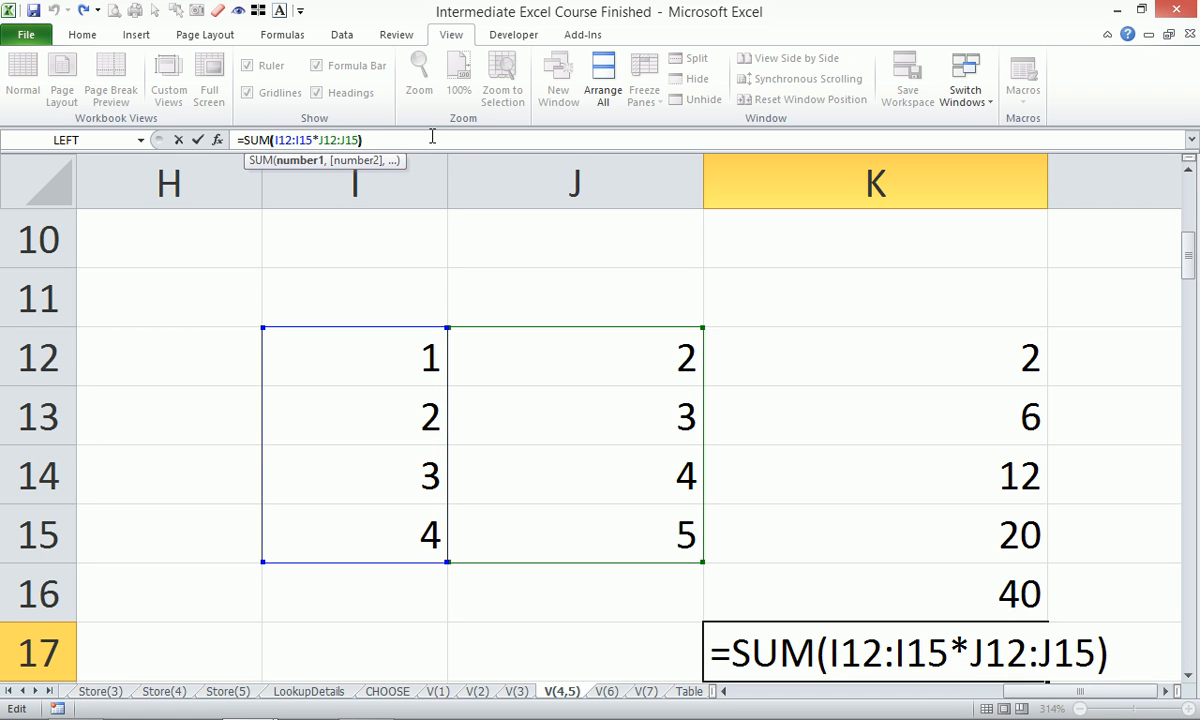
key(Return)
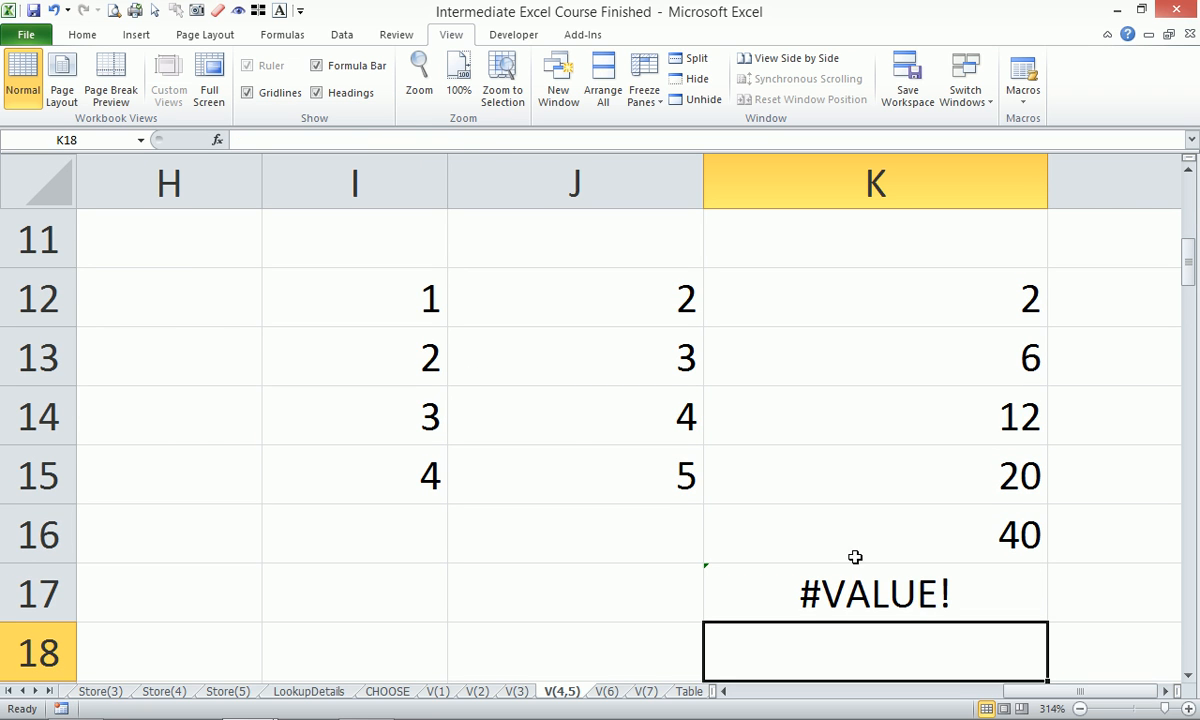
Re-enter K17 as the array formula {=SUM(I12:I15*J12:J15)} so it returns 40.
click(830, 593)
scroll(793, 491, up, 1)
scroll(793, 489, down, 1)
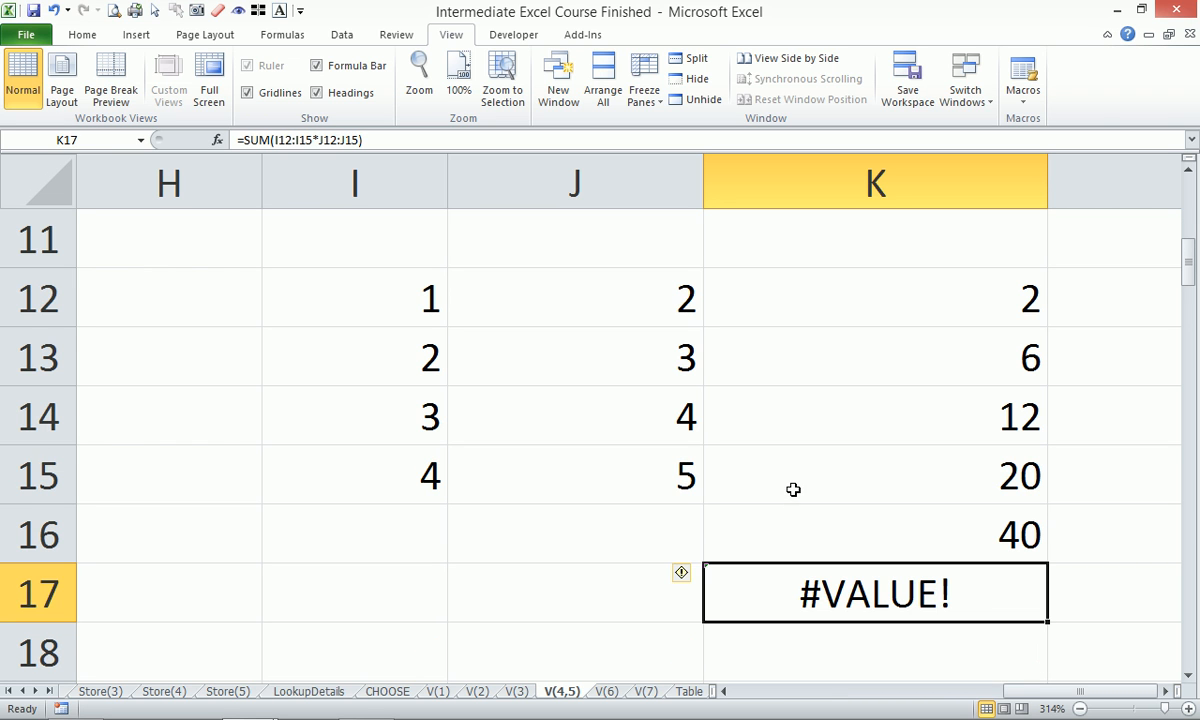
click(377, 140)
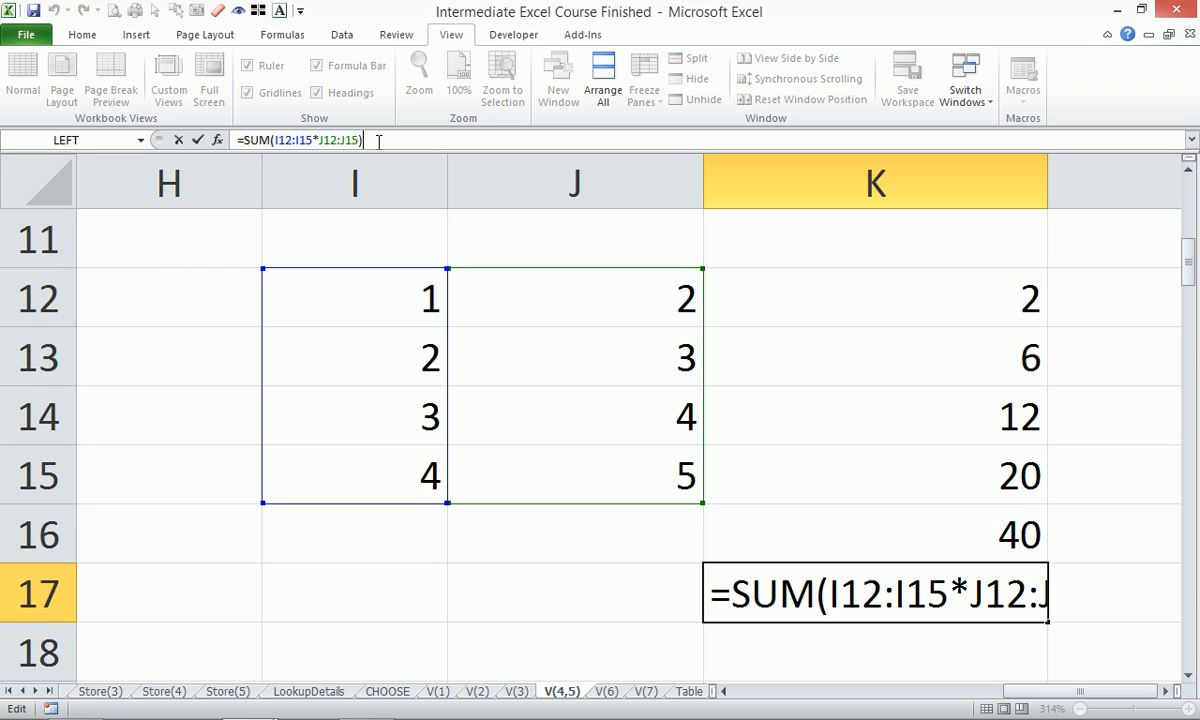
key(ctrl+shift+Return)
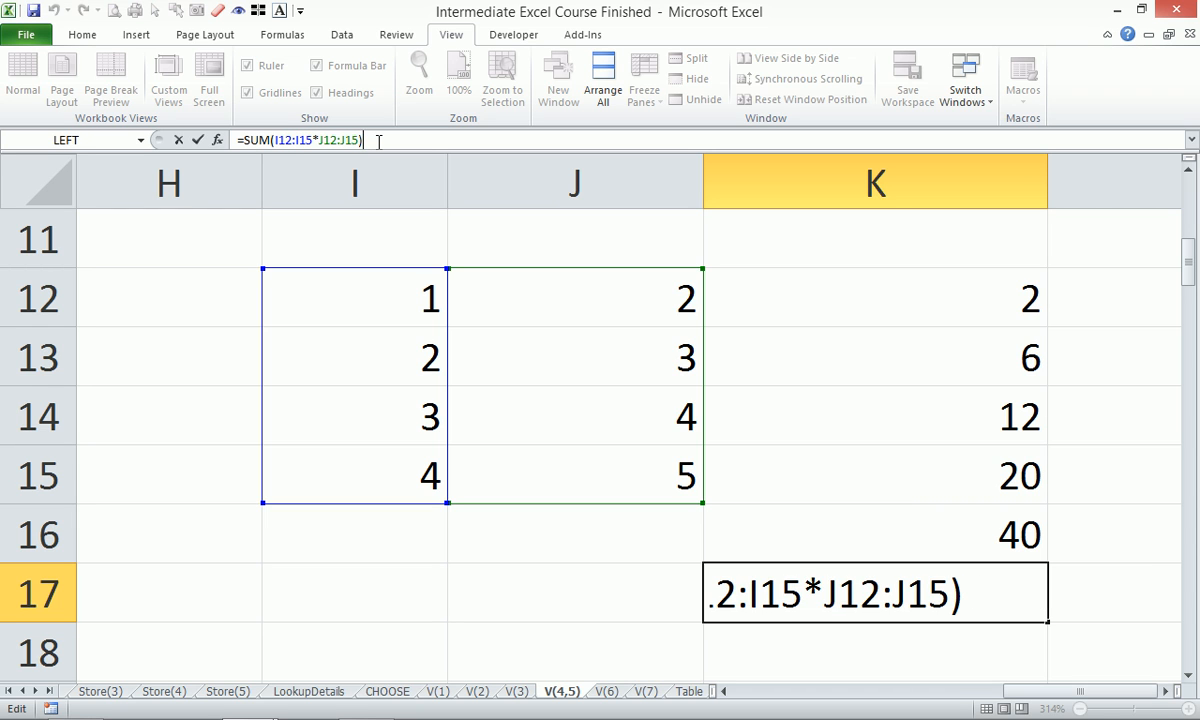
key(ctrl+shift+Return)
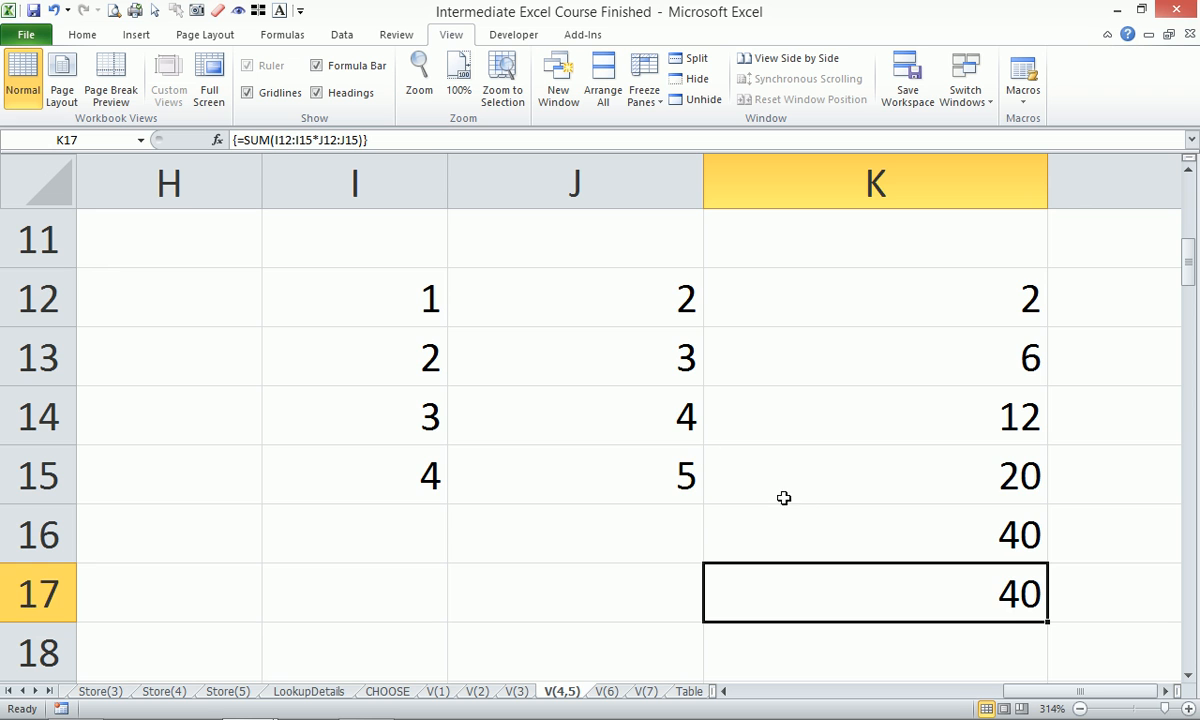
Zoom out and scroll back up to the Data Dump table.
drag(1052, 690, 906, 697)
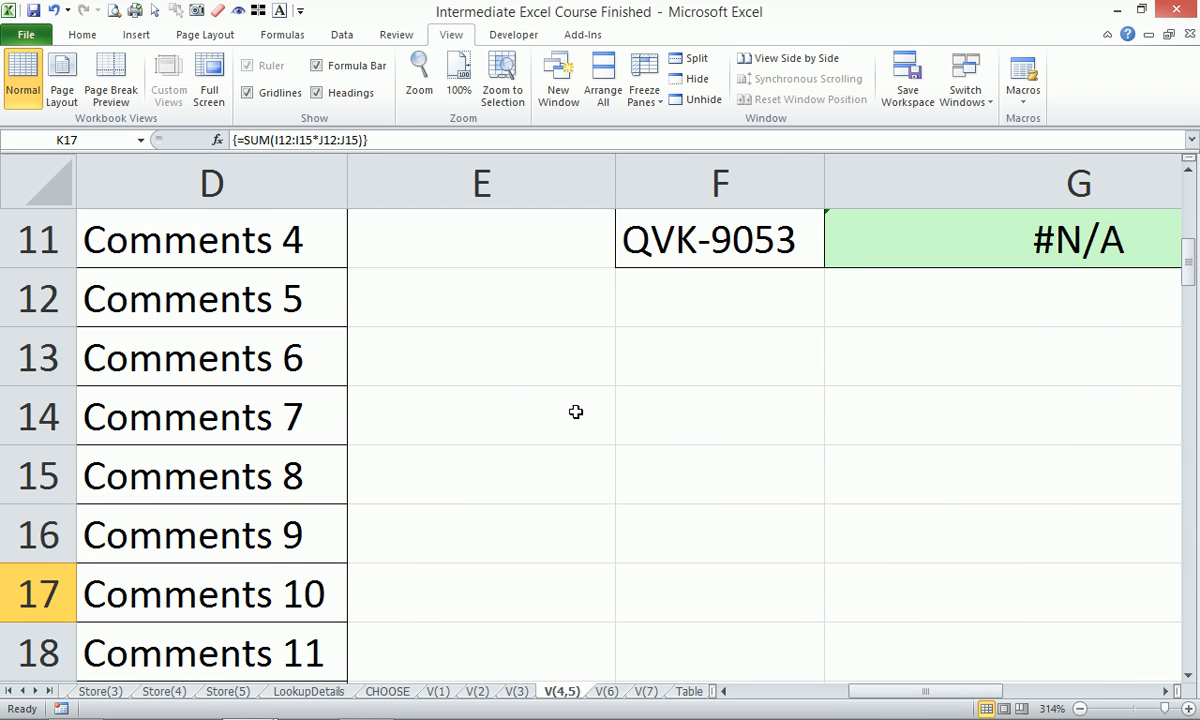
scroll(397, 338, up, 2)
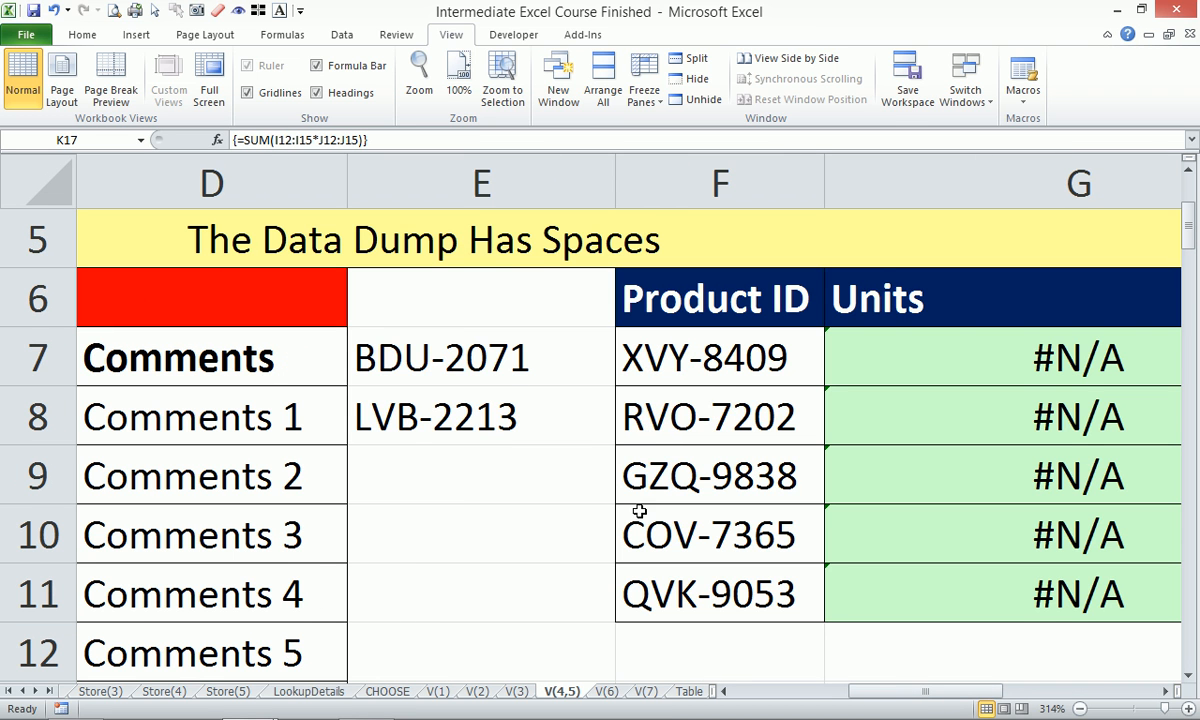
drag(845, 690, 770, 706)
Change G7 to the array formula {=VLOOKUP(F7,TRIM($A$6:$B$29),2,0)}, returning 7404.
drag(185, 292, 371, 290)
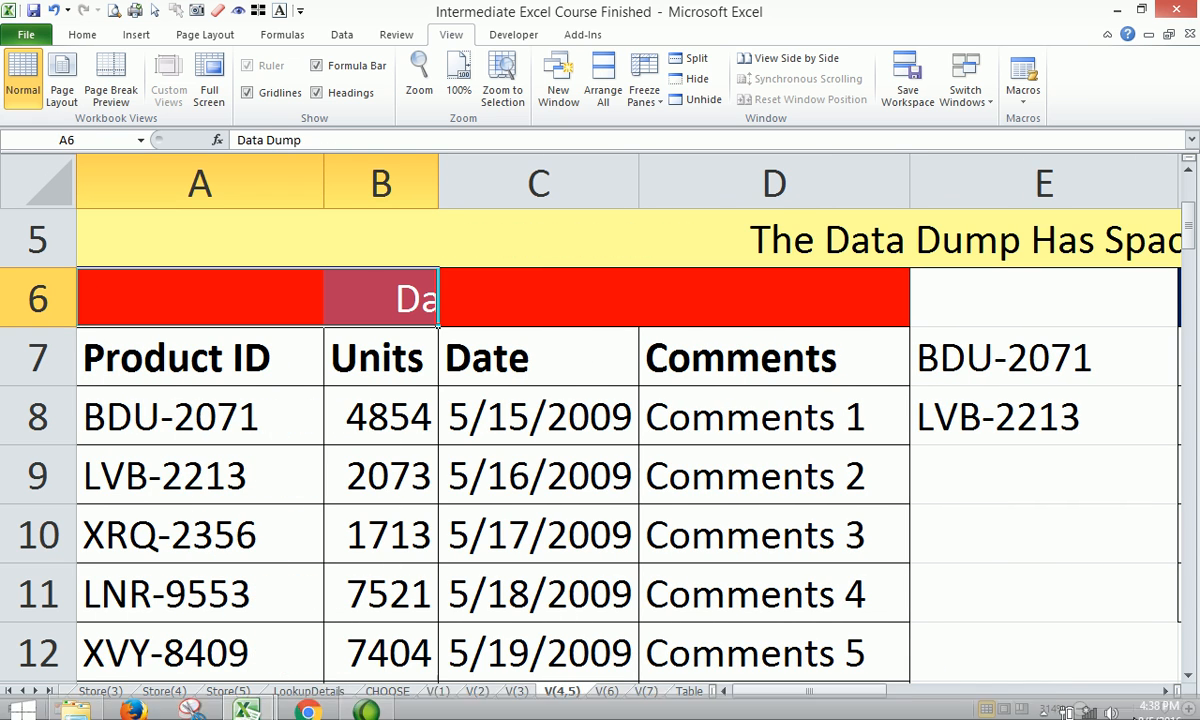
drag(1165, 710, 1134, 708)
click(522, 317)
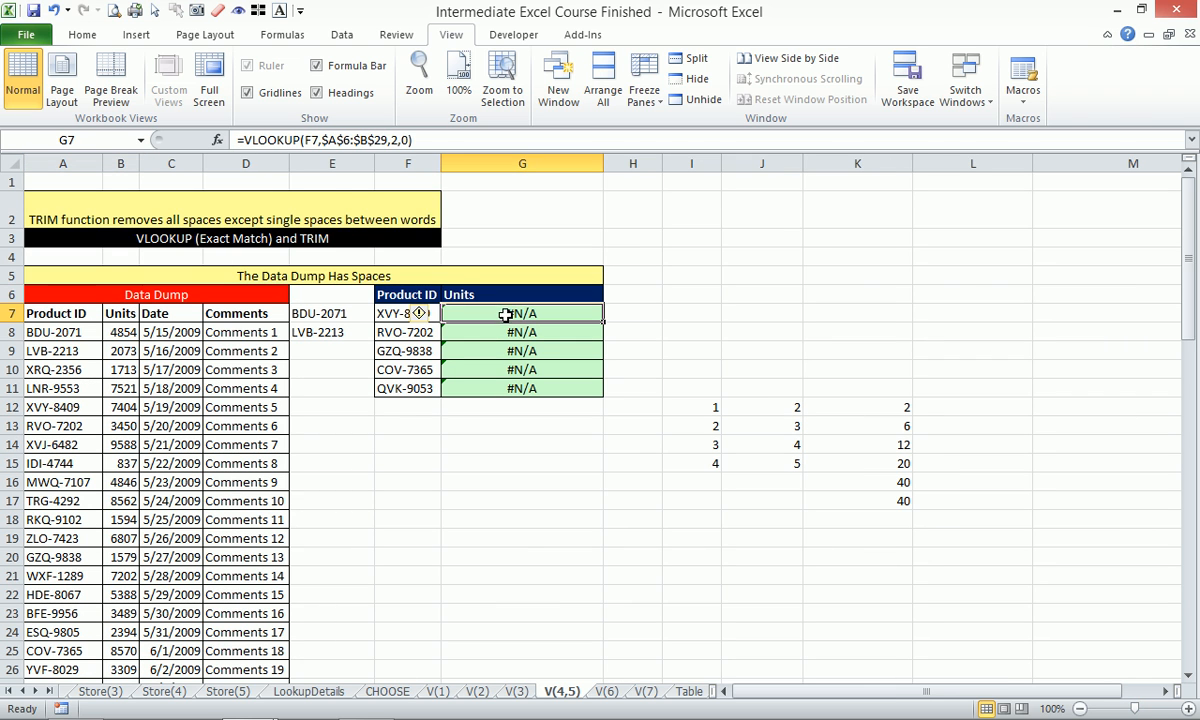
click(323, 140)
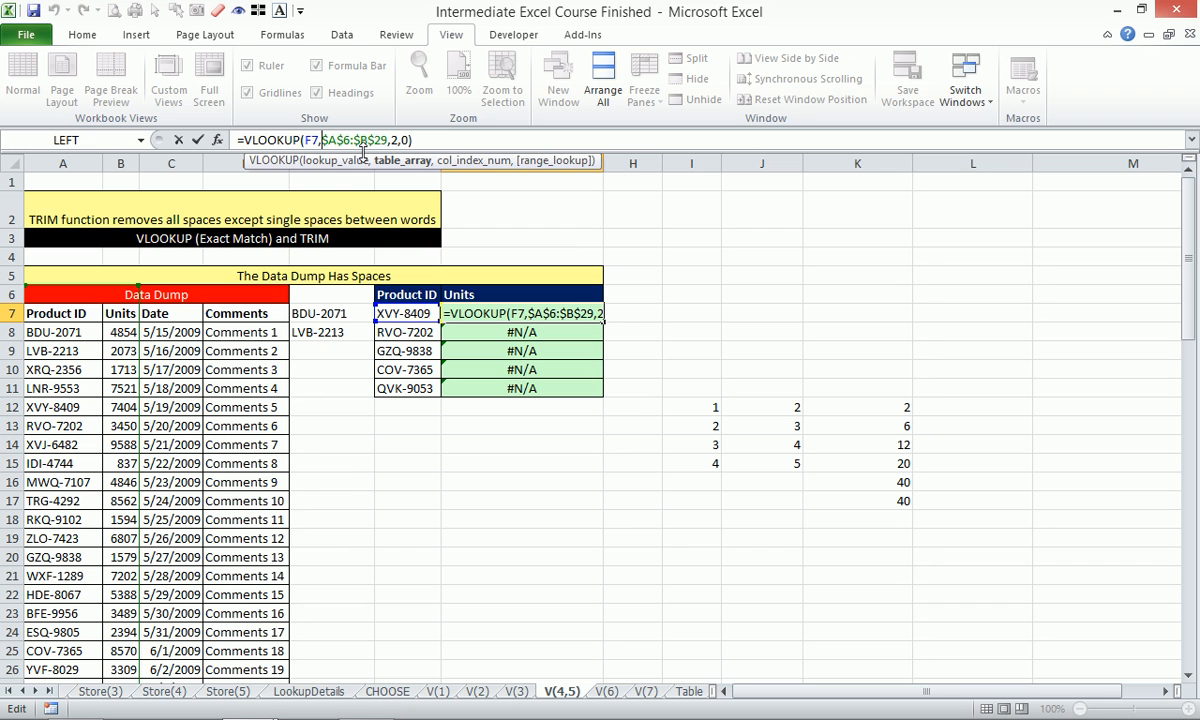
text(trim)
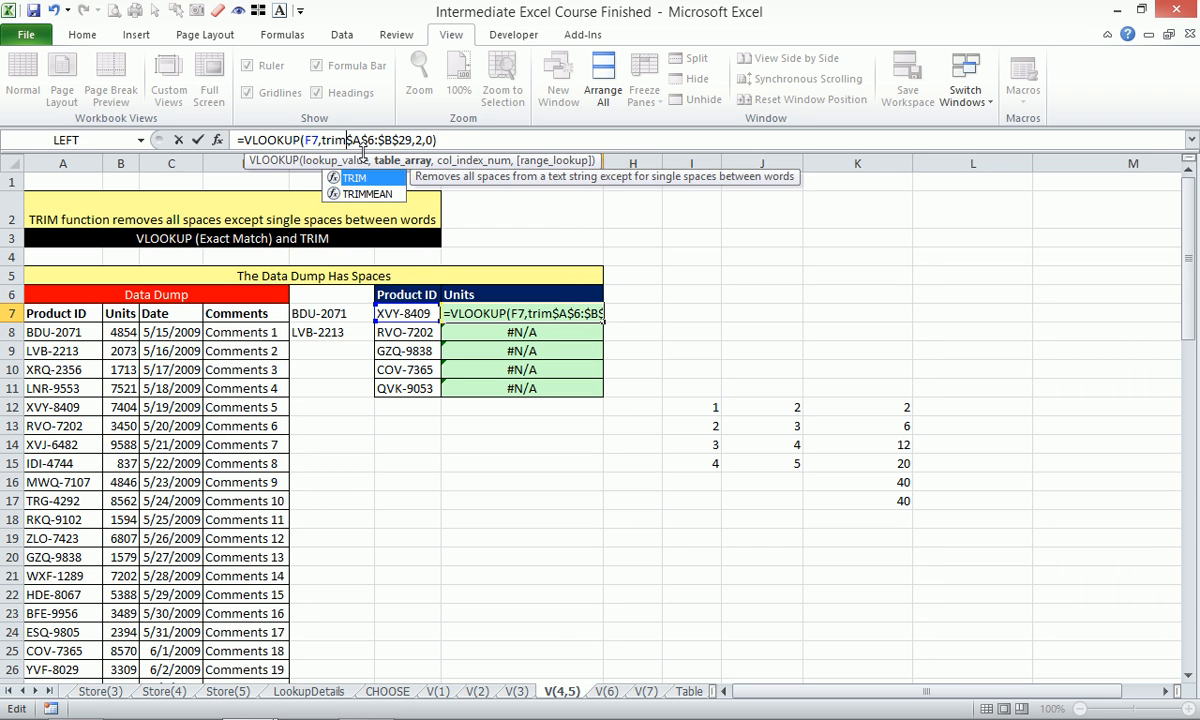
key(Tab)
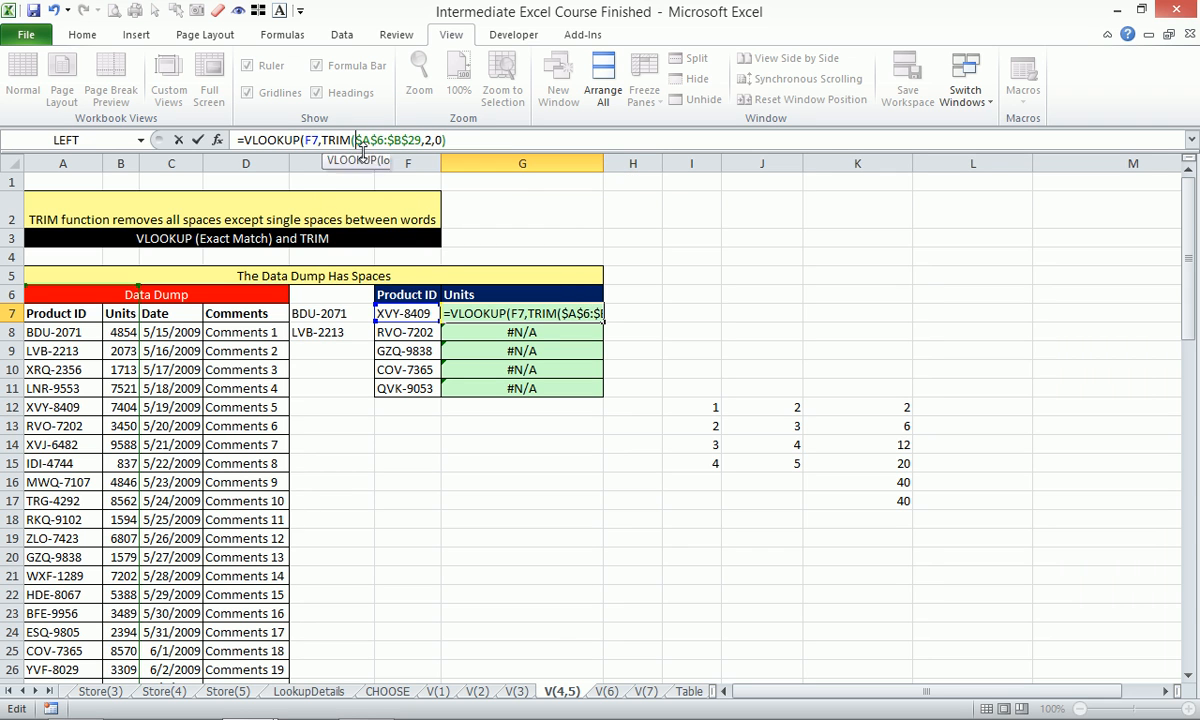
click(420, 140)
text())
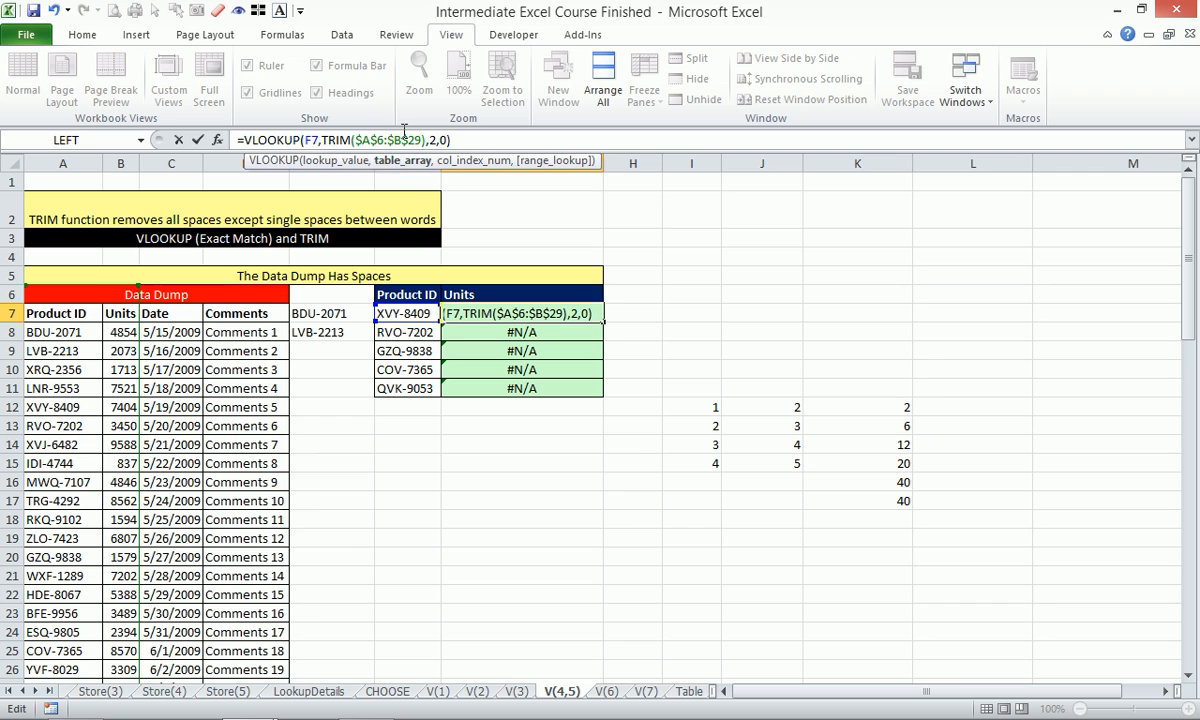
click(475, 142)
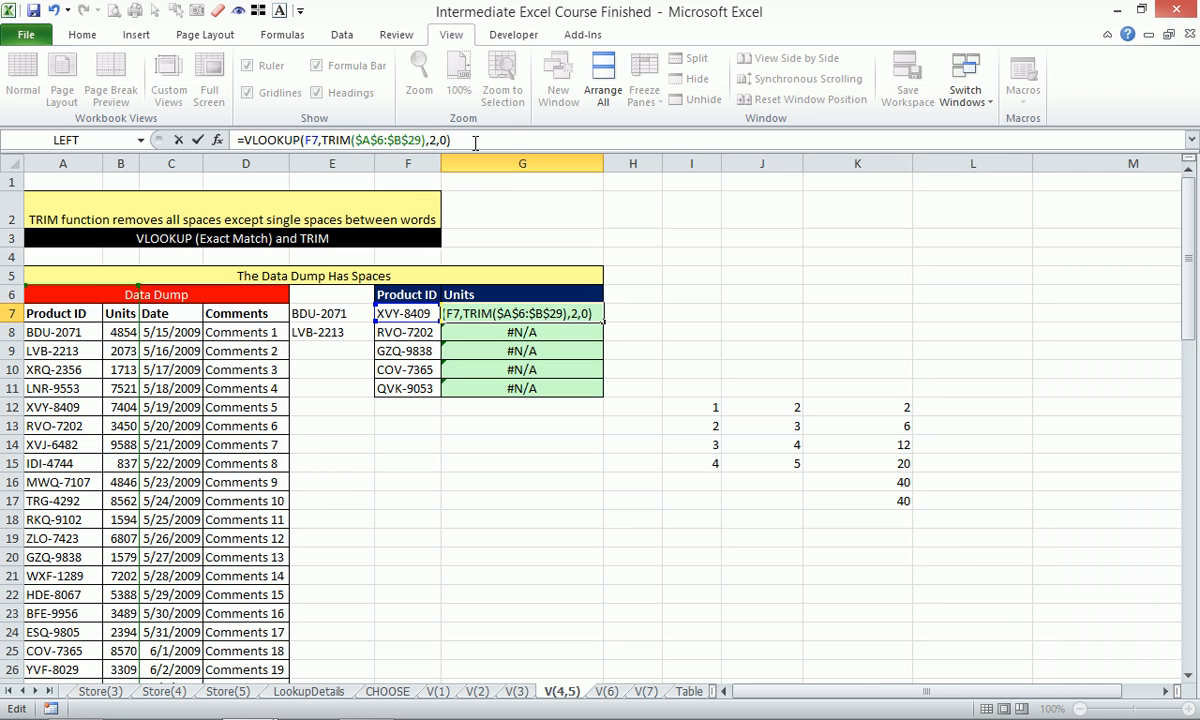
key(ctrl+shift+Return)
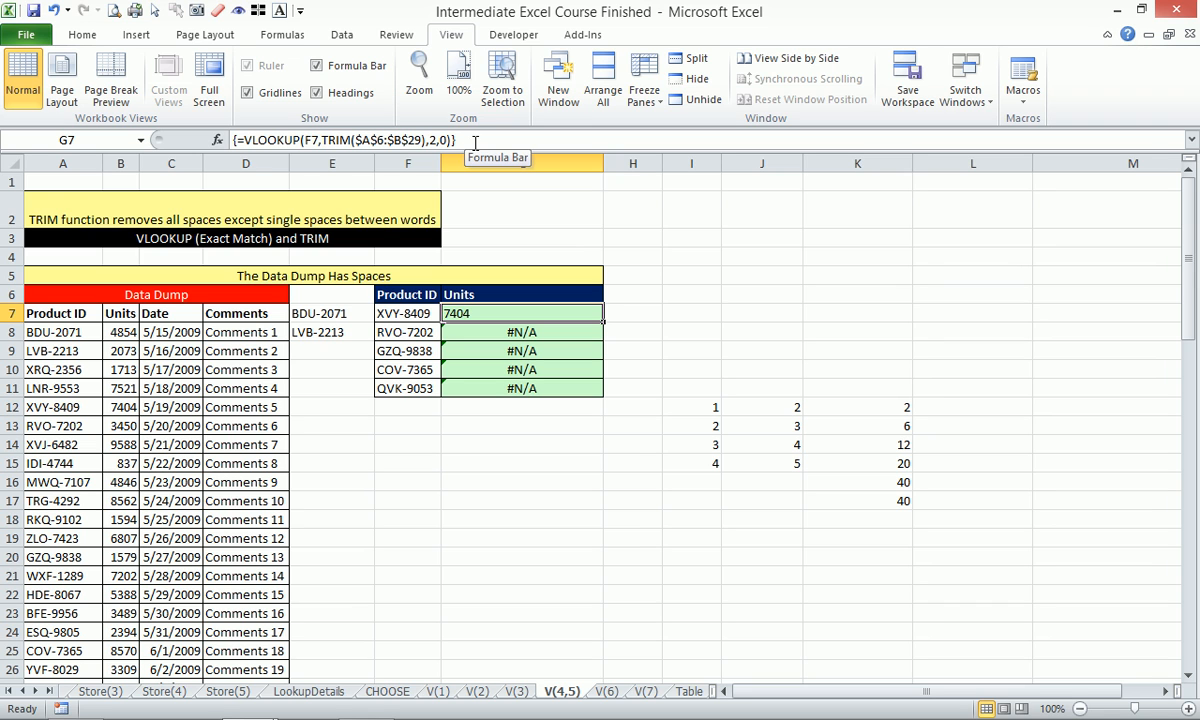
Fill G7's trimmed lookup down to G11, returning 3450, 1579, 8570 and 9599.
drag(604, 322, 594, 393)
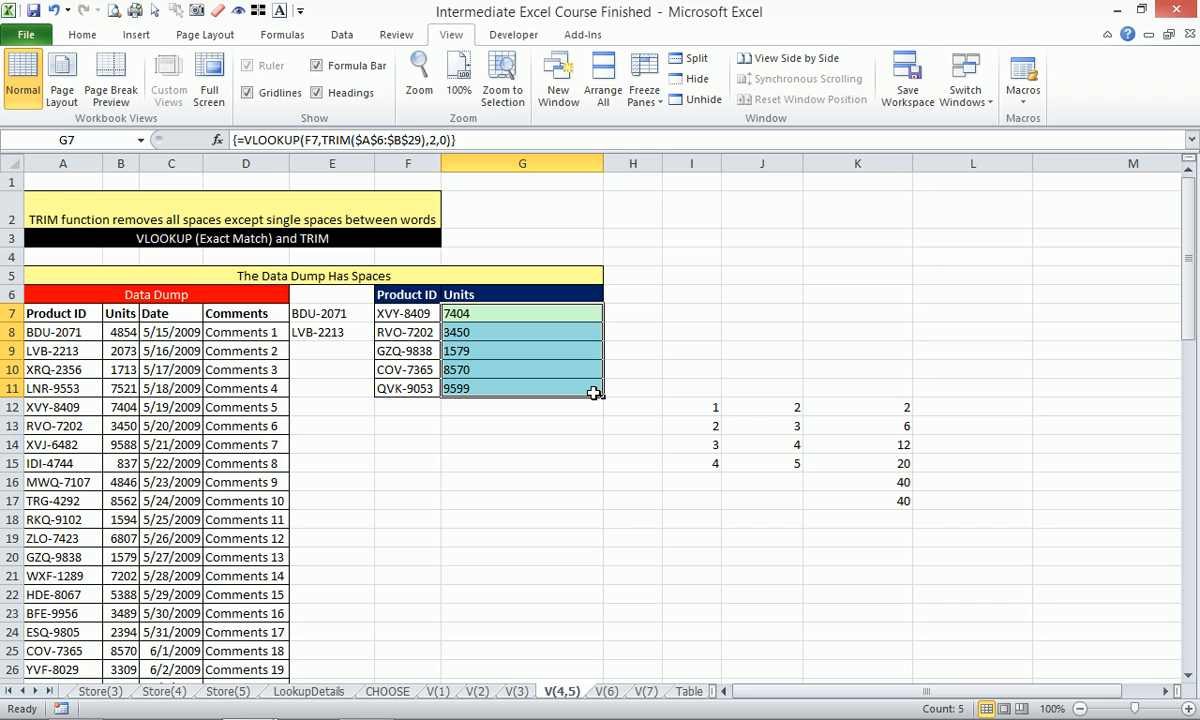
Try prefixing G7's array lookup with a double minus, then undo it.
click(247, 140)
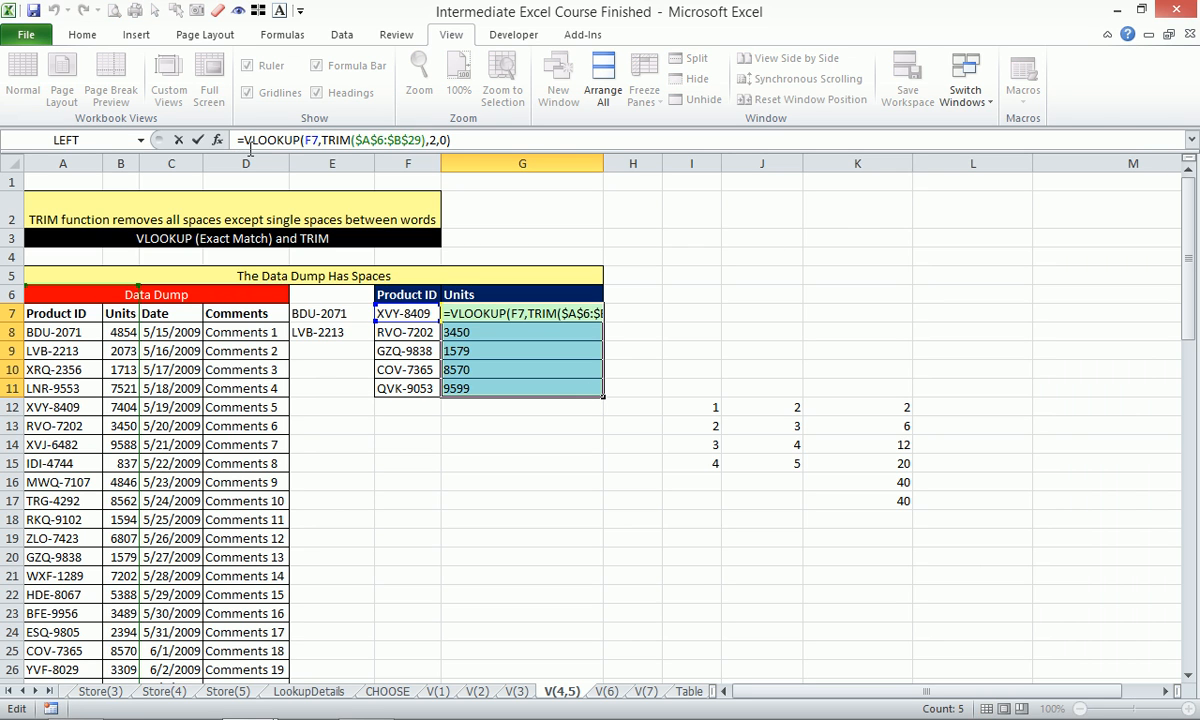
text(--)
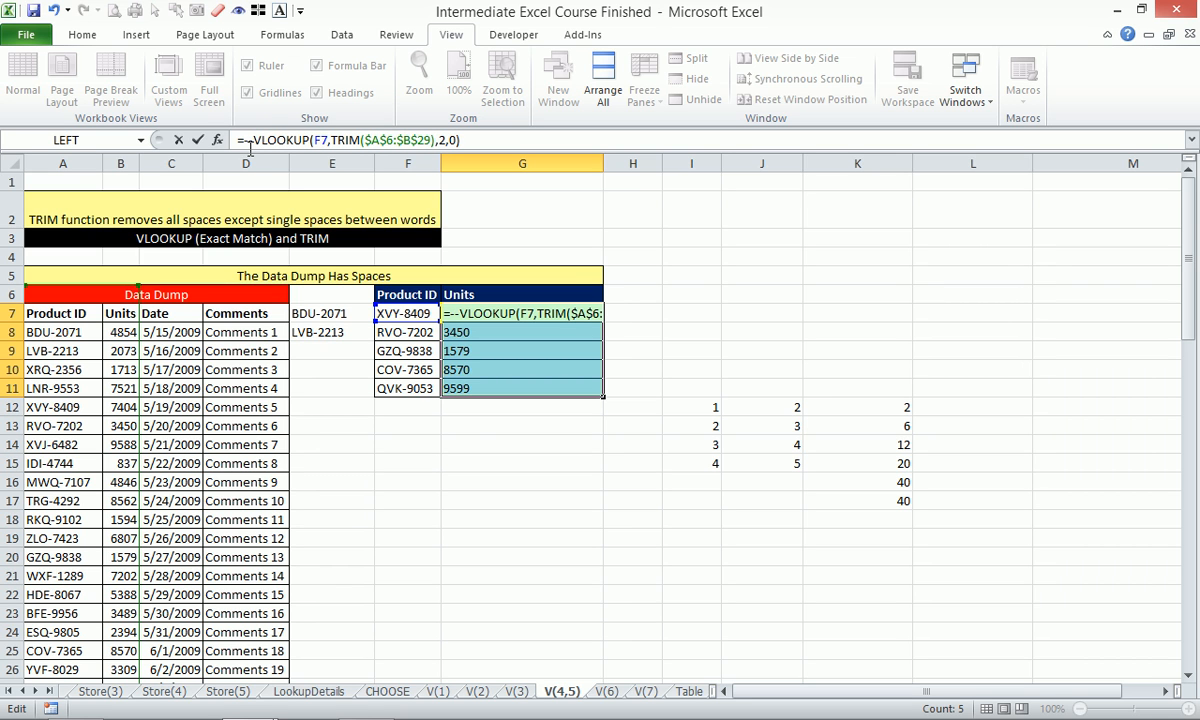
key(BackSpace)
key(BackSpace)
key(ctrl+shift+Return)
click(518, 317)
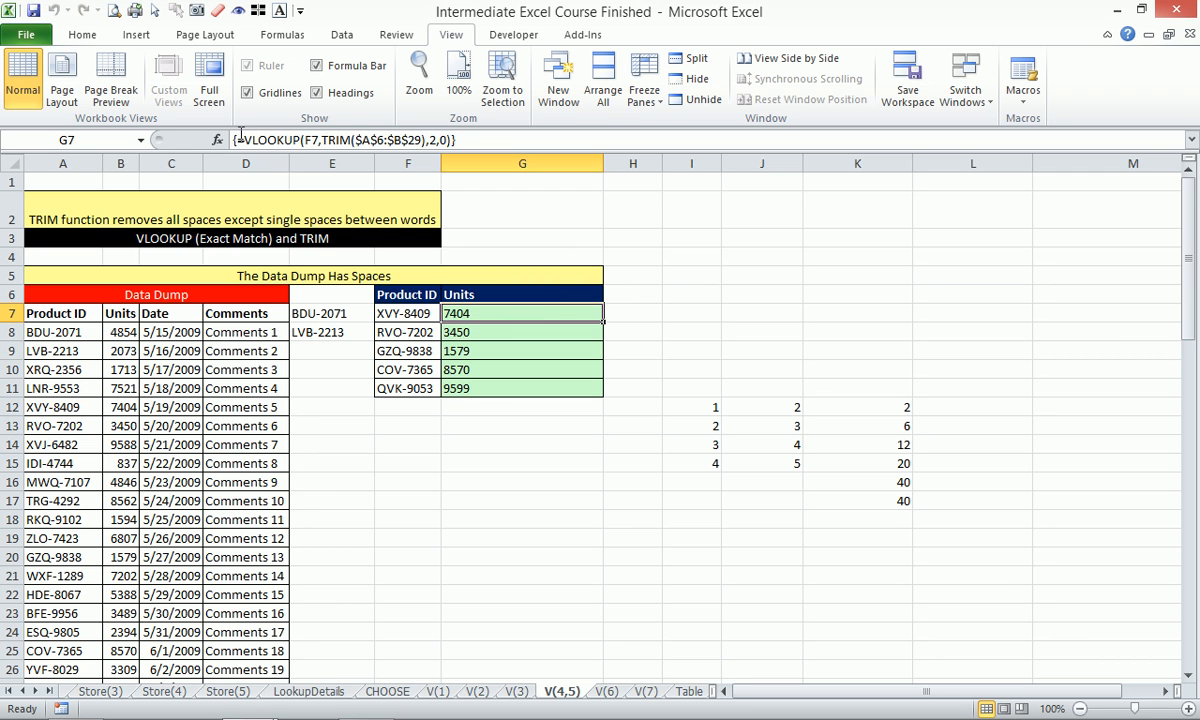
click(243, 140)
text(--)
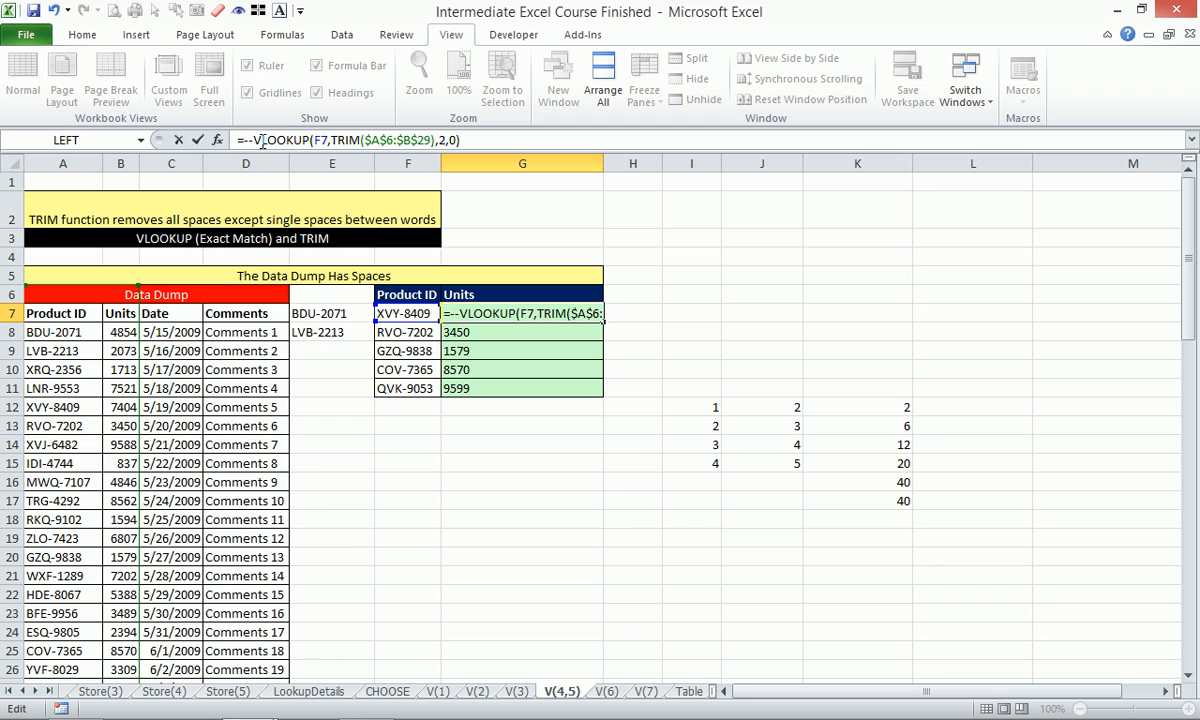
key(ctrl+shift+Return)
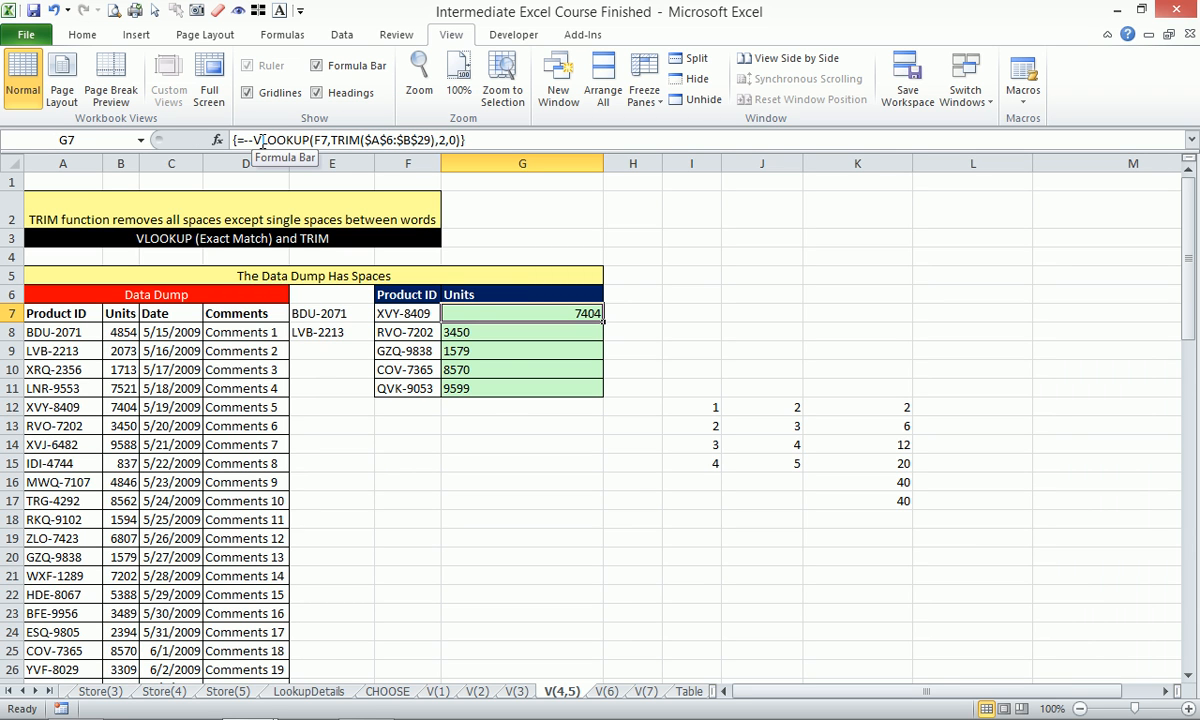
key(ctrl+z)
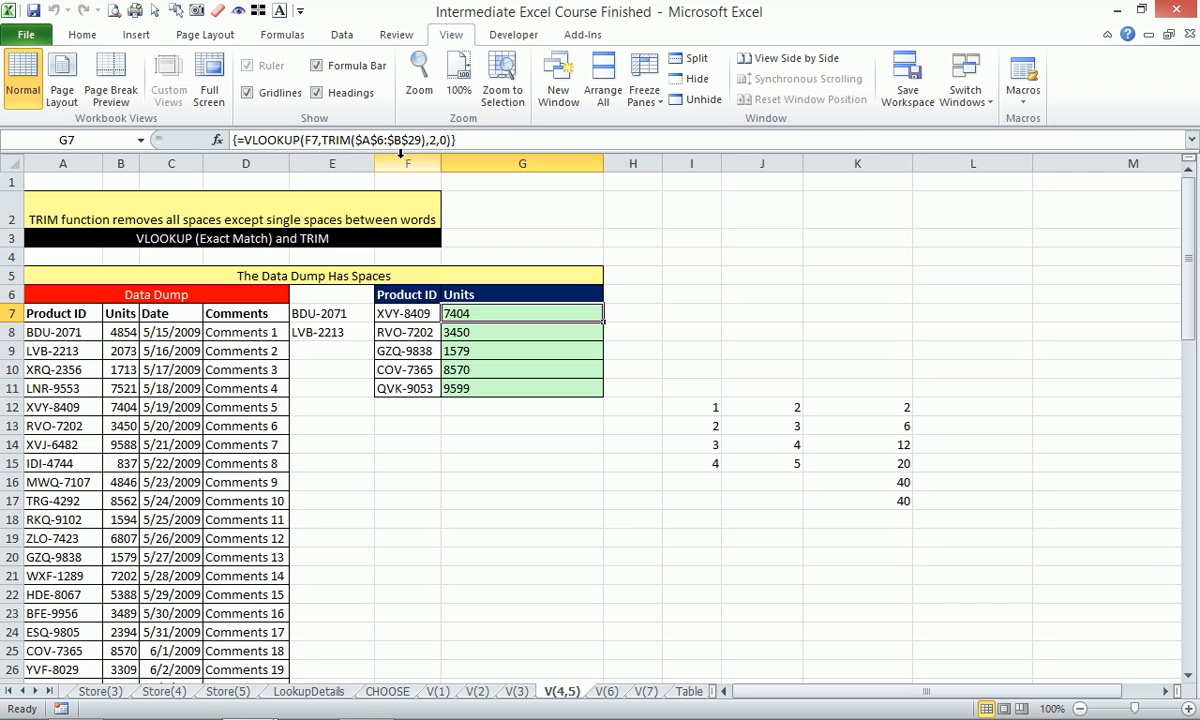
Append +0 to G7's lookup and re-enter it as an array formula.
click(470, 141)
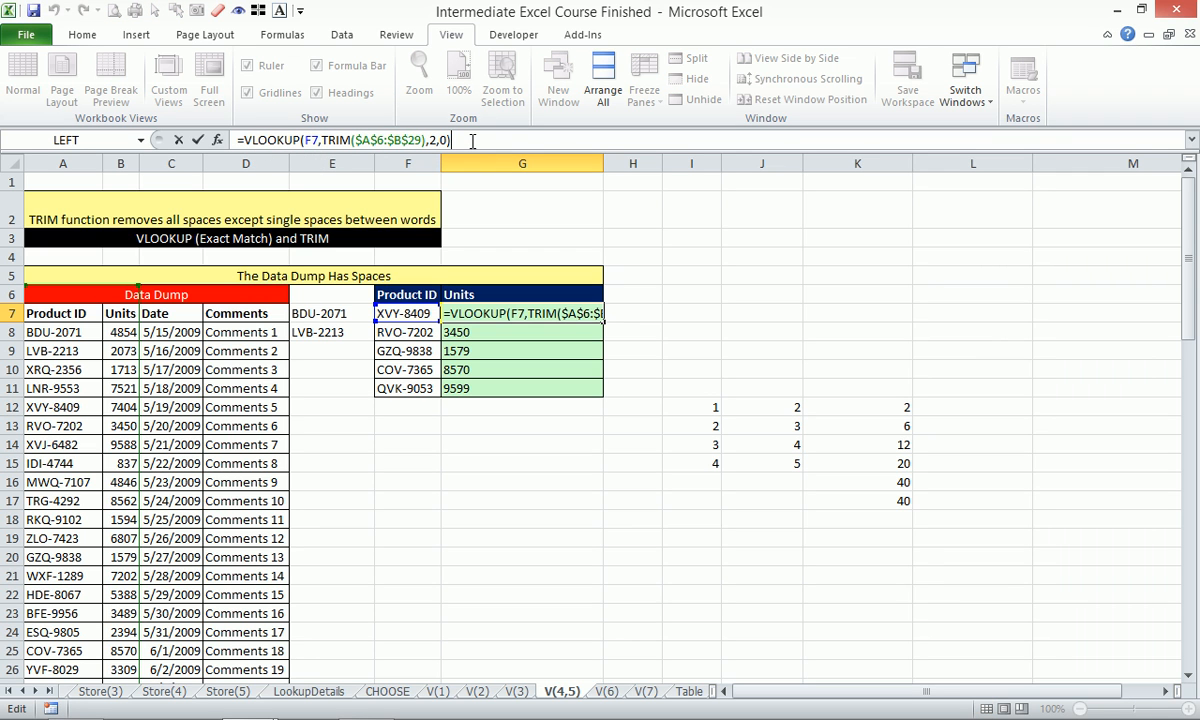
text(+0)
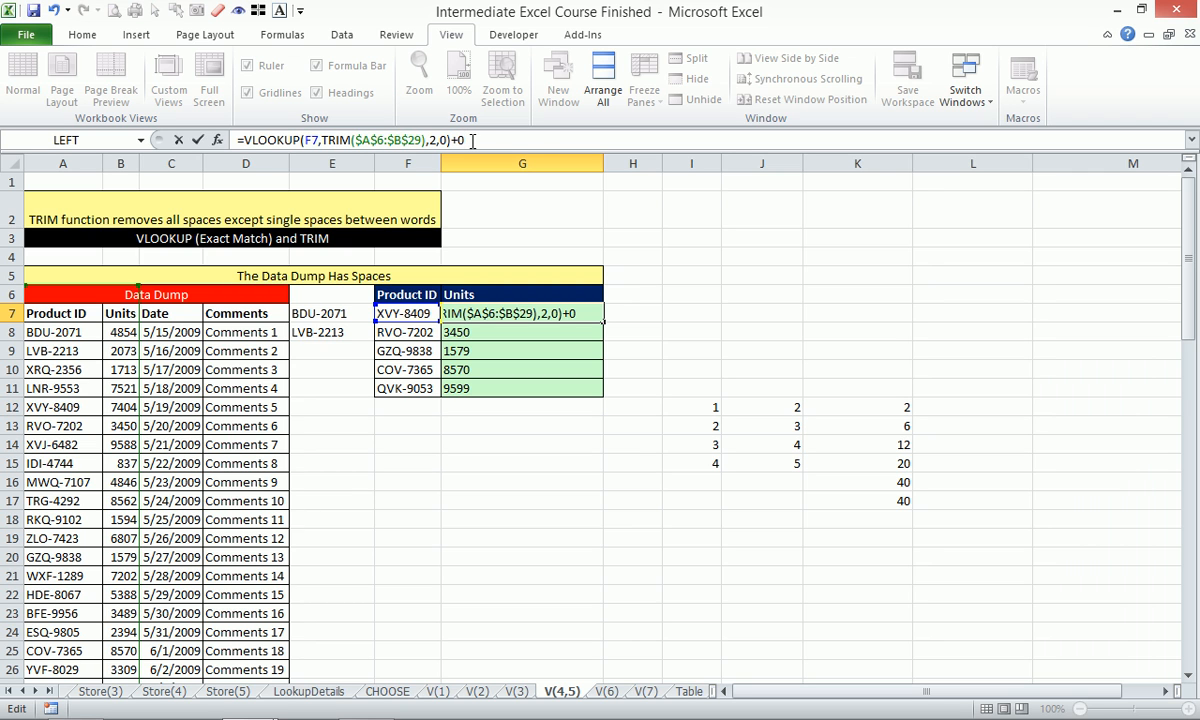
key(ctrl+shift+Return)
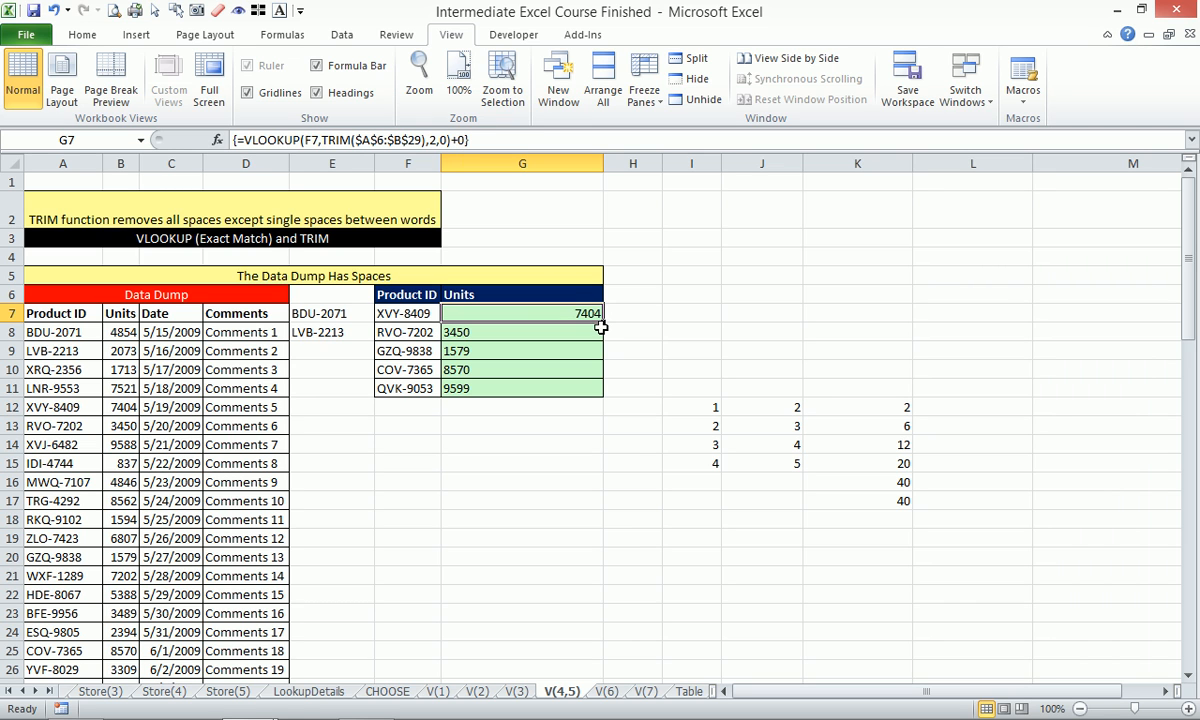
Fill G7's +0 lookup down to G11 so the five Units numbers total 30602.
drag(601, 321, 601, 400)
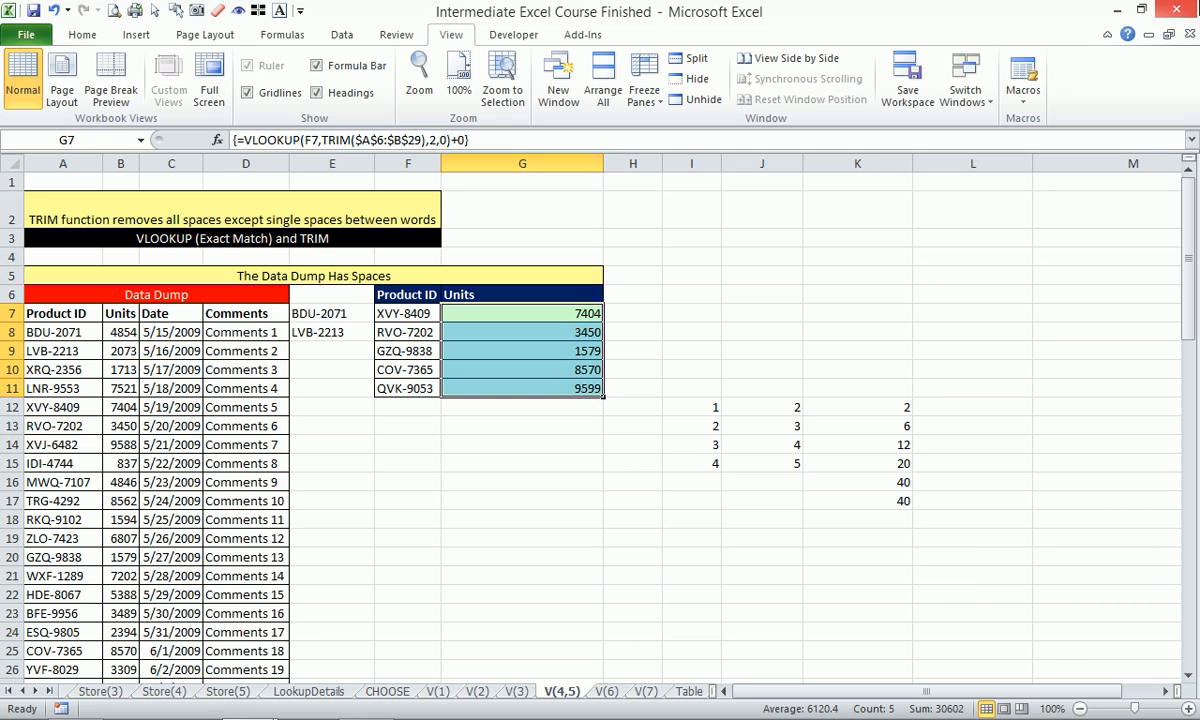
mouse_move(1044, 706)
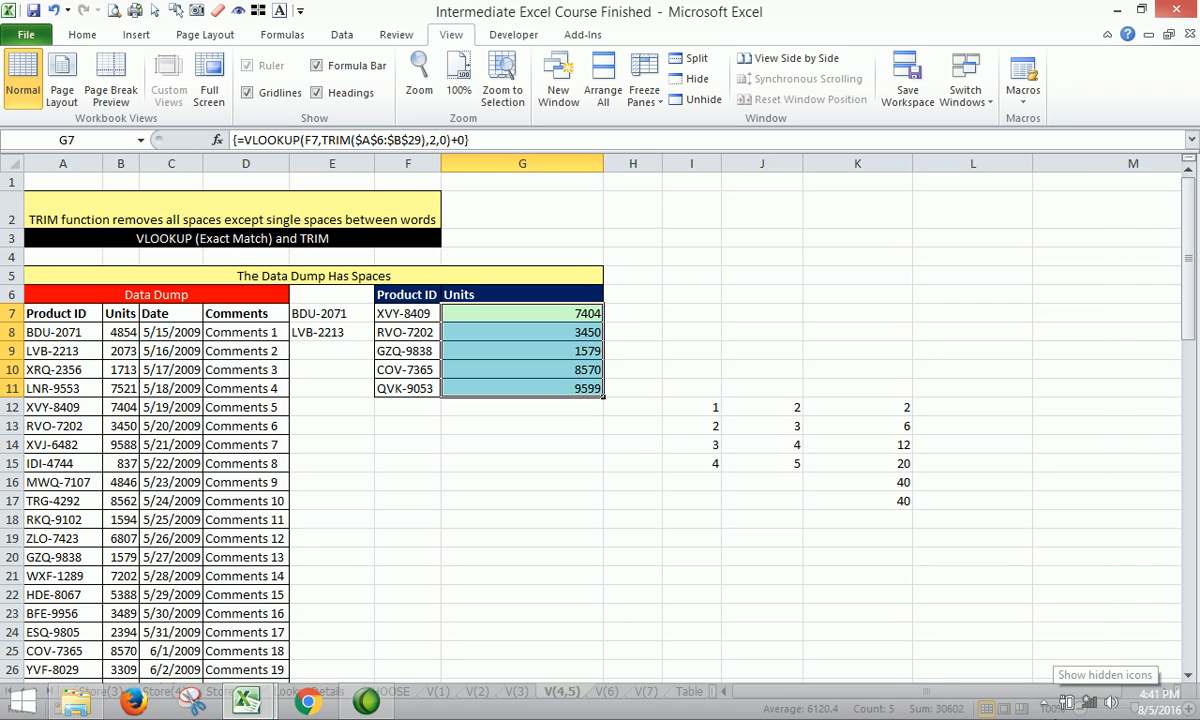
click(1044, 706)
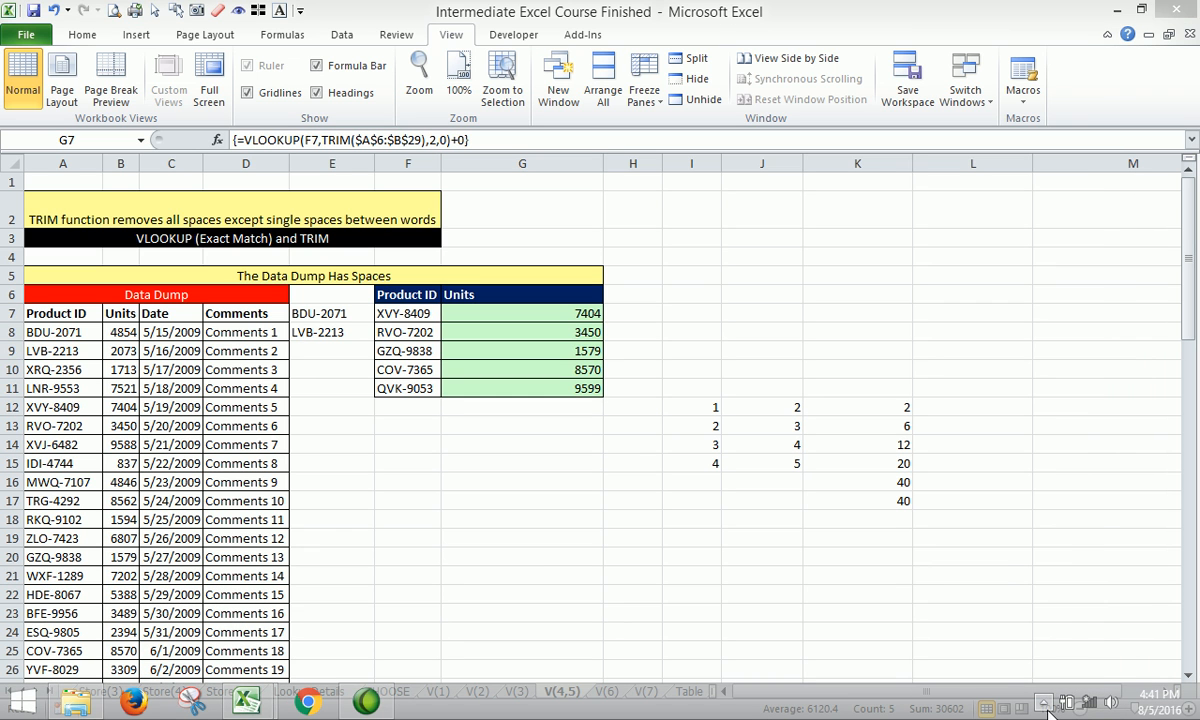
Scroll down to the 'Our Data Has Spaces' table and select the empty Units cell G33.
click(845, 557)
scroll(562, 504, down, 6)
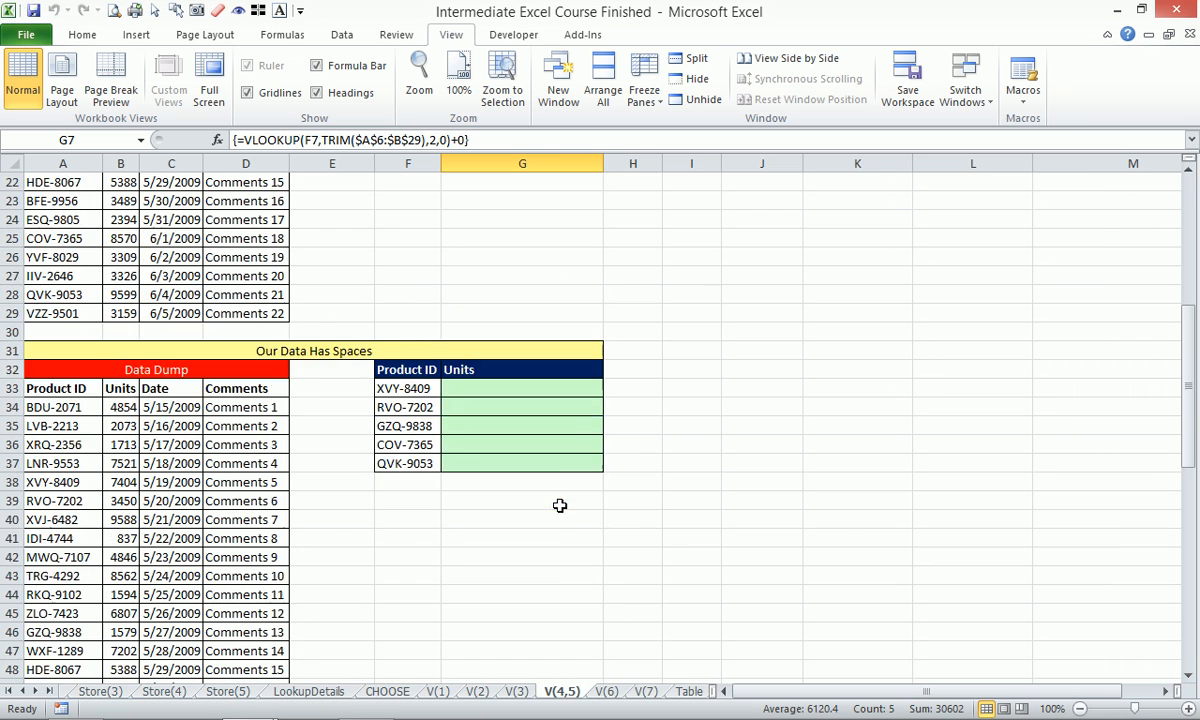
scroll(560, 505, down, 4)
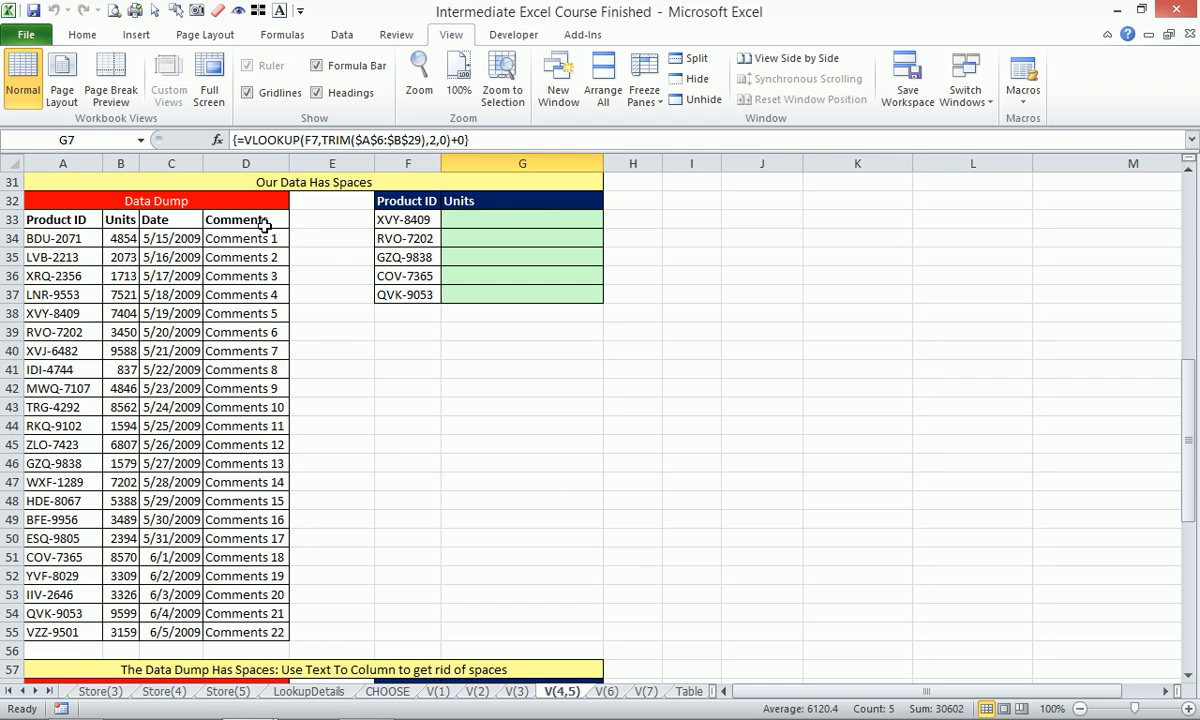
scroll(415, 439, down, 4)
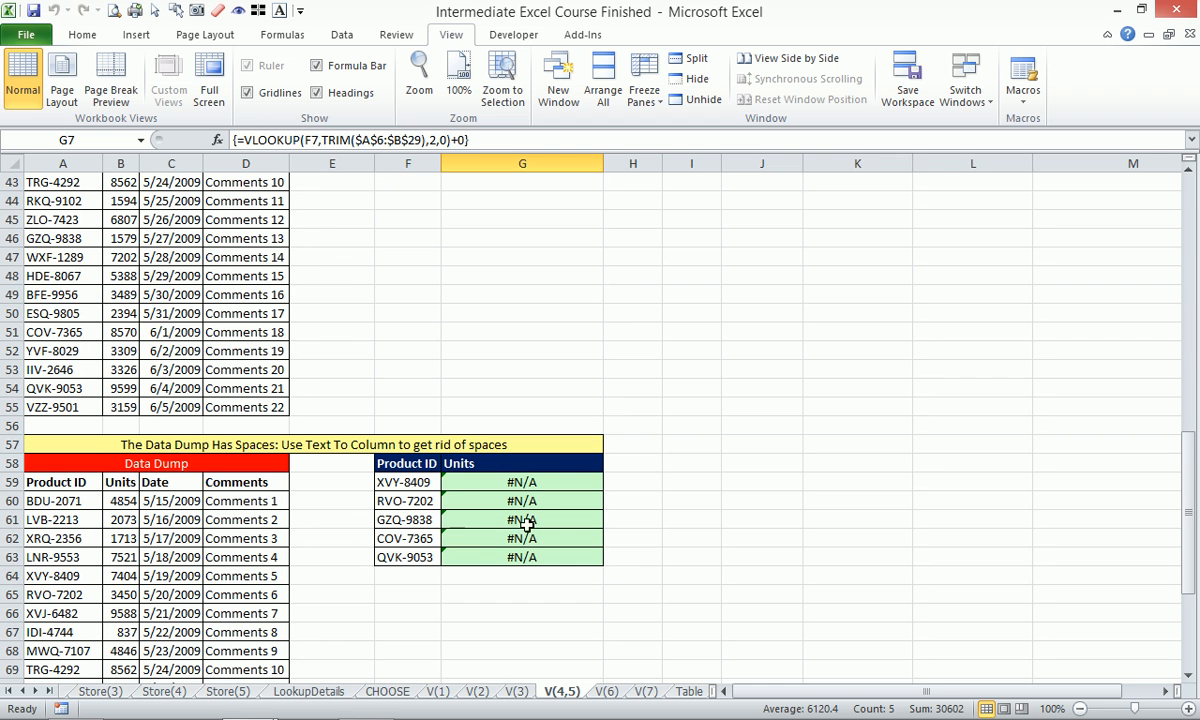
scroll(463, 495, up, 4)
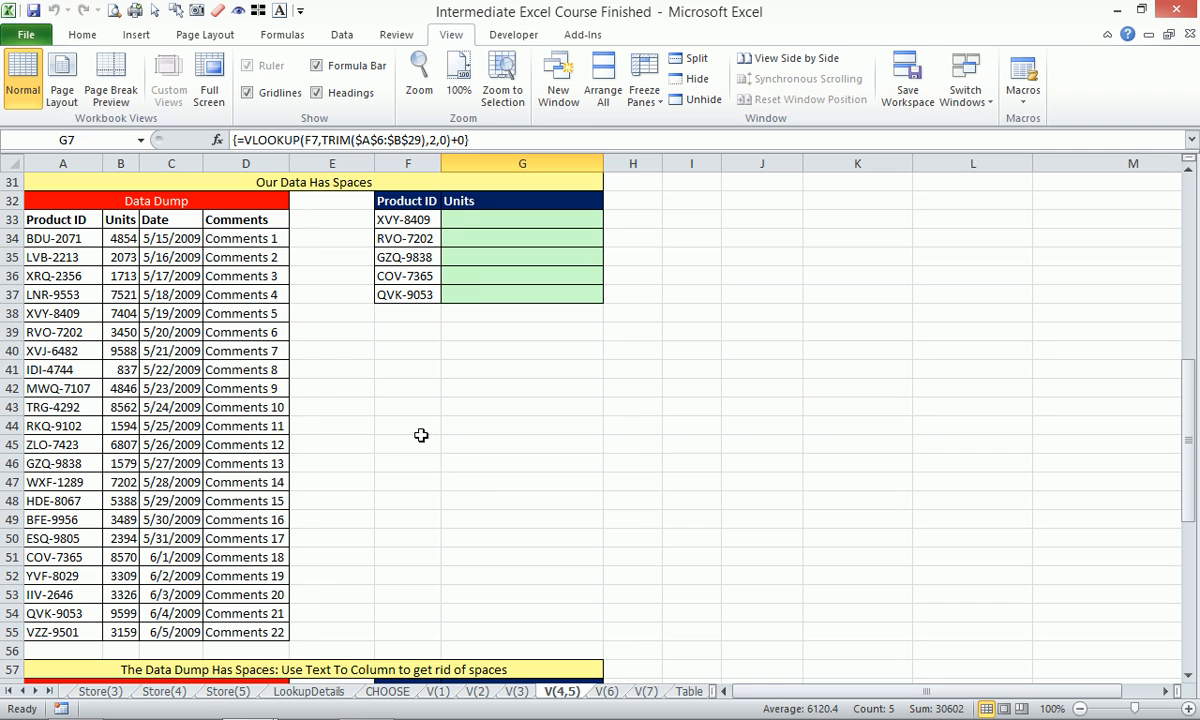
click(464, 214)
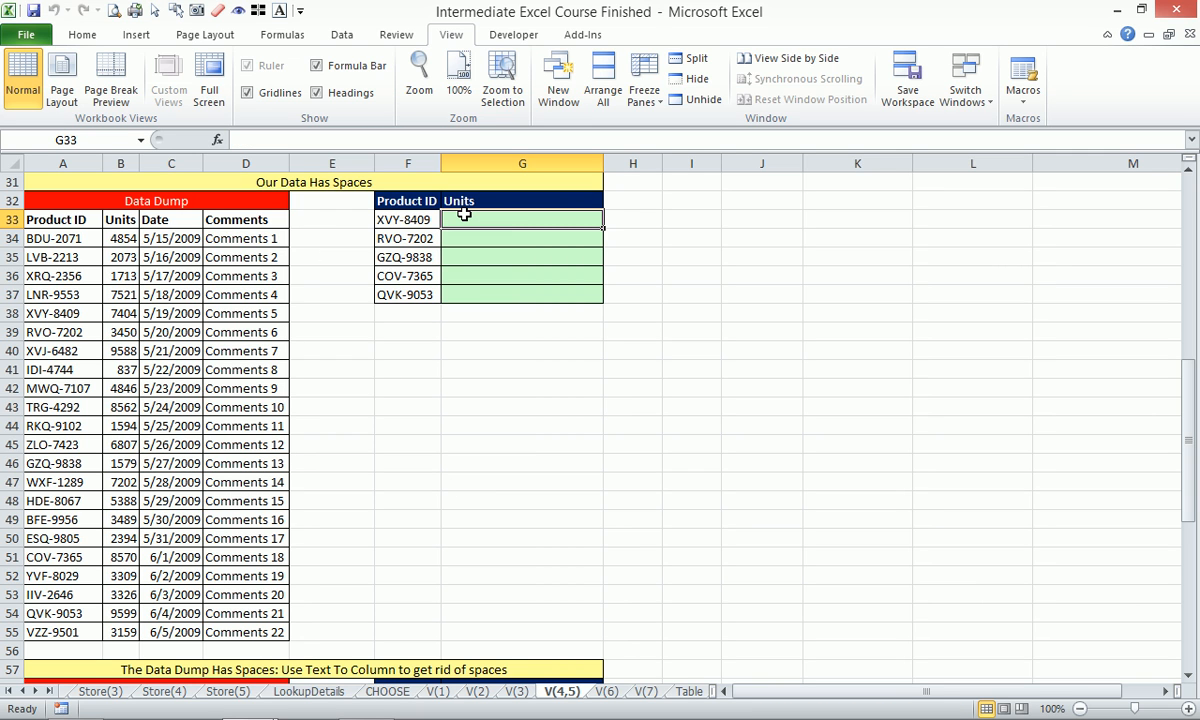
Inspect IDs XVY-8409 in F33 and BDU-2071 in A34 for extra spaces, leaving them unchanged.
click(400, 220)
click(385, 143)
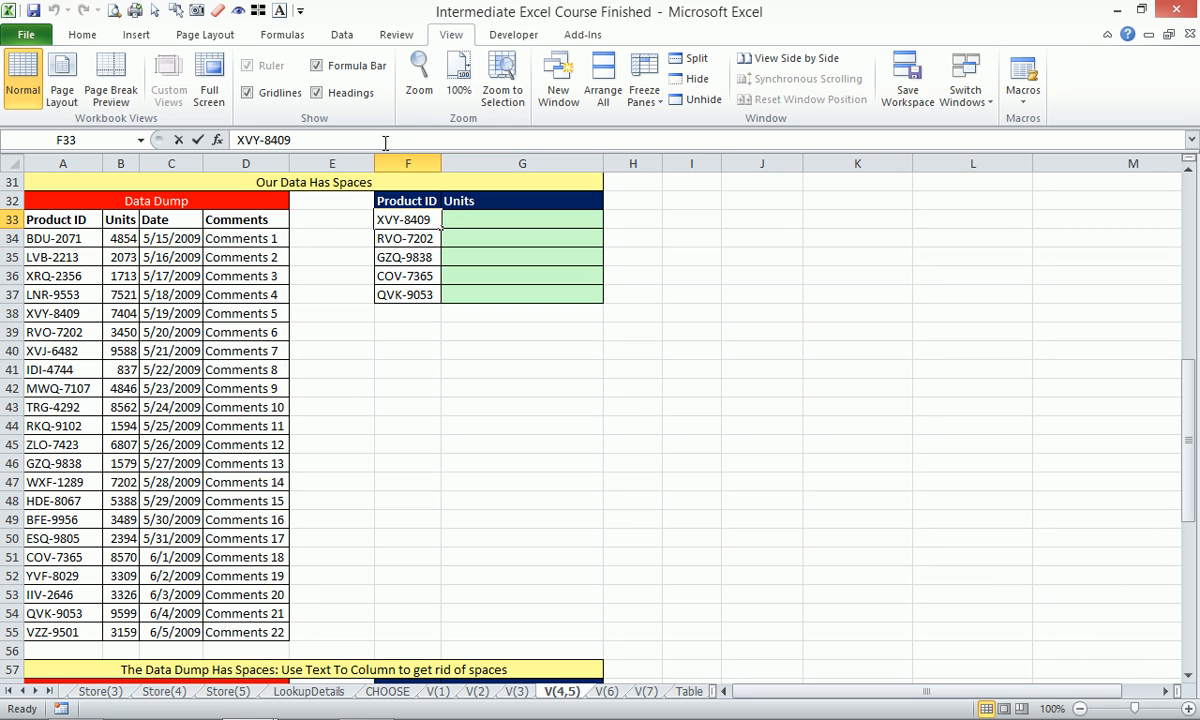
key(Escape)
click(85, 238)
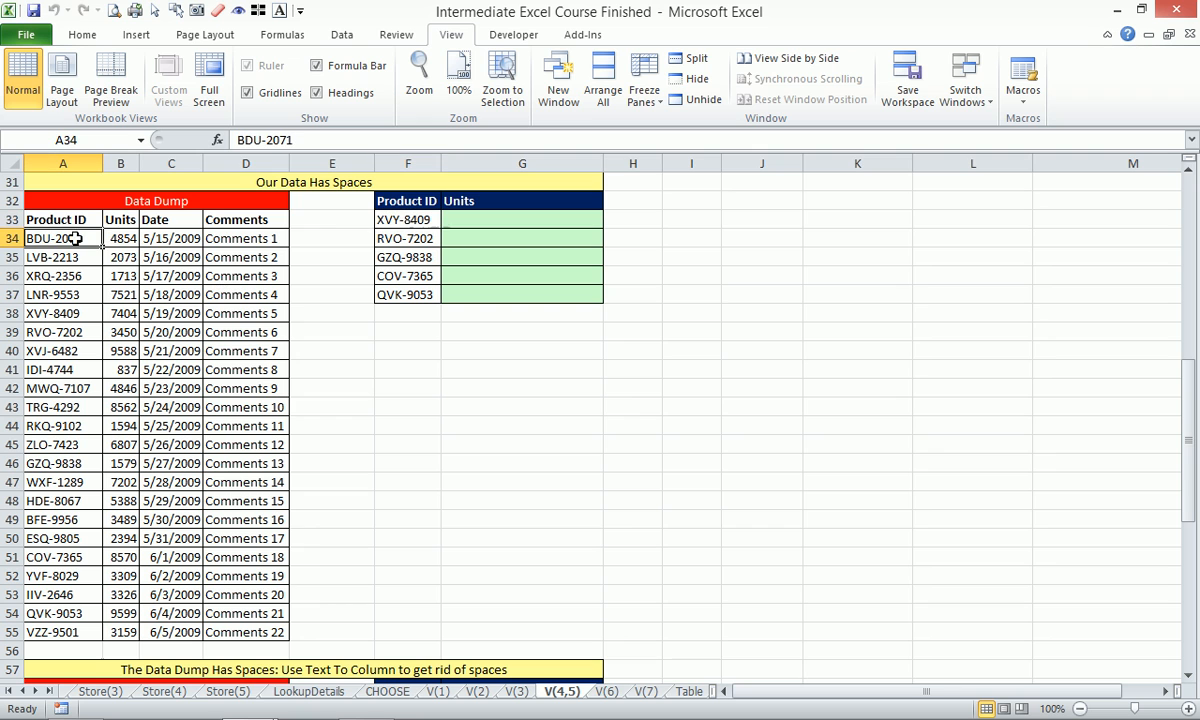
click(327, 139)
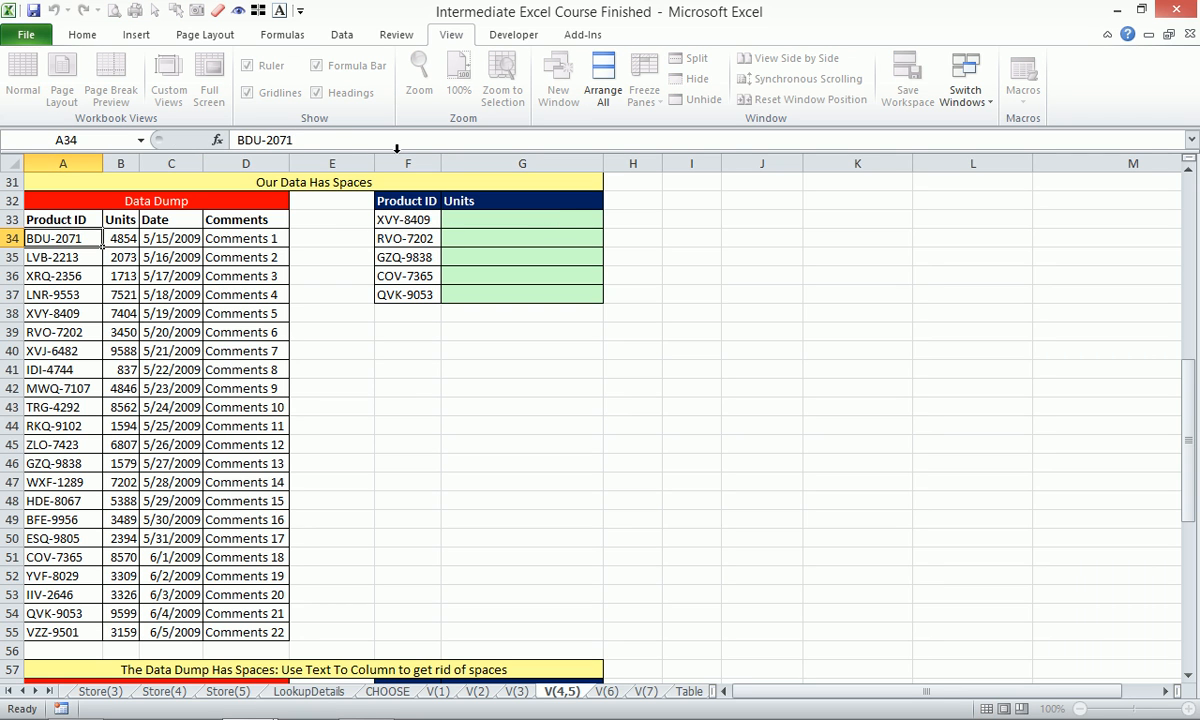
key(Escape)
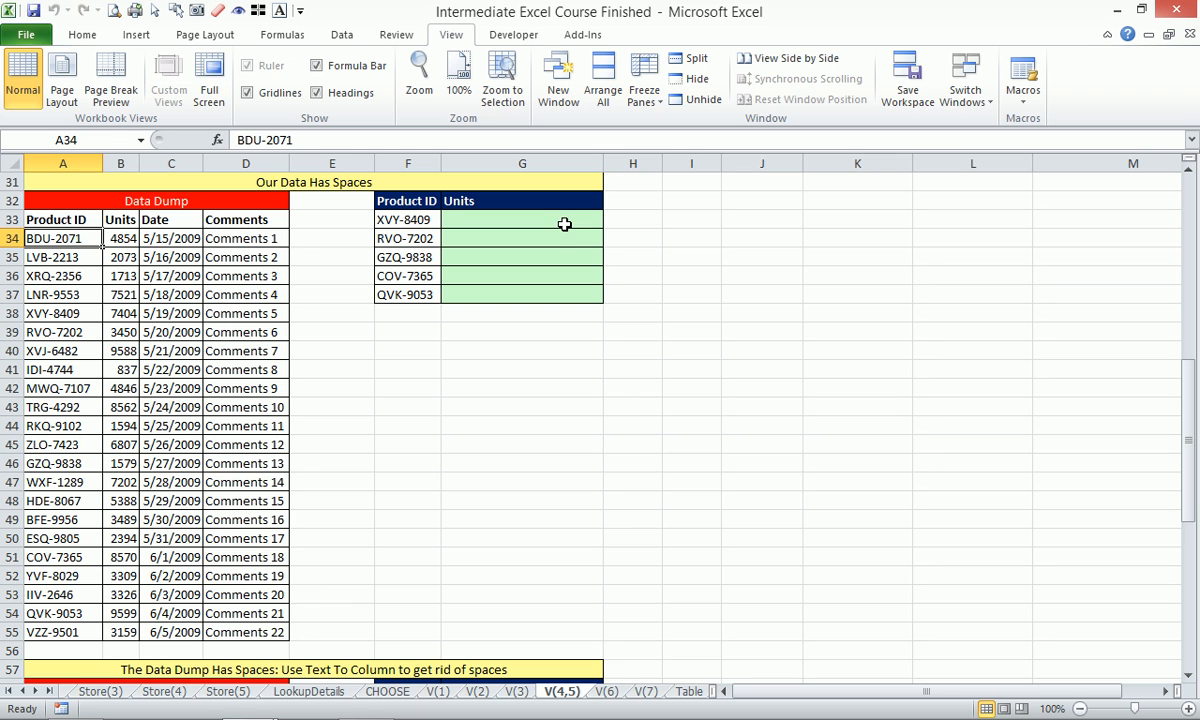
In G33 enter =VLOOKUP(TRIM(F33),$A$33:$D$55,2,0), returning 7404.
click(564, 224)
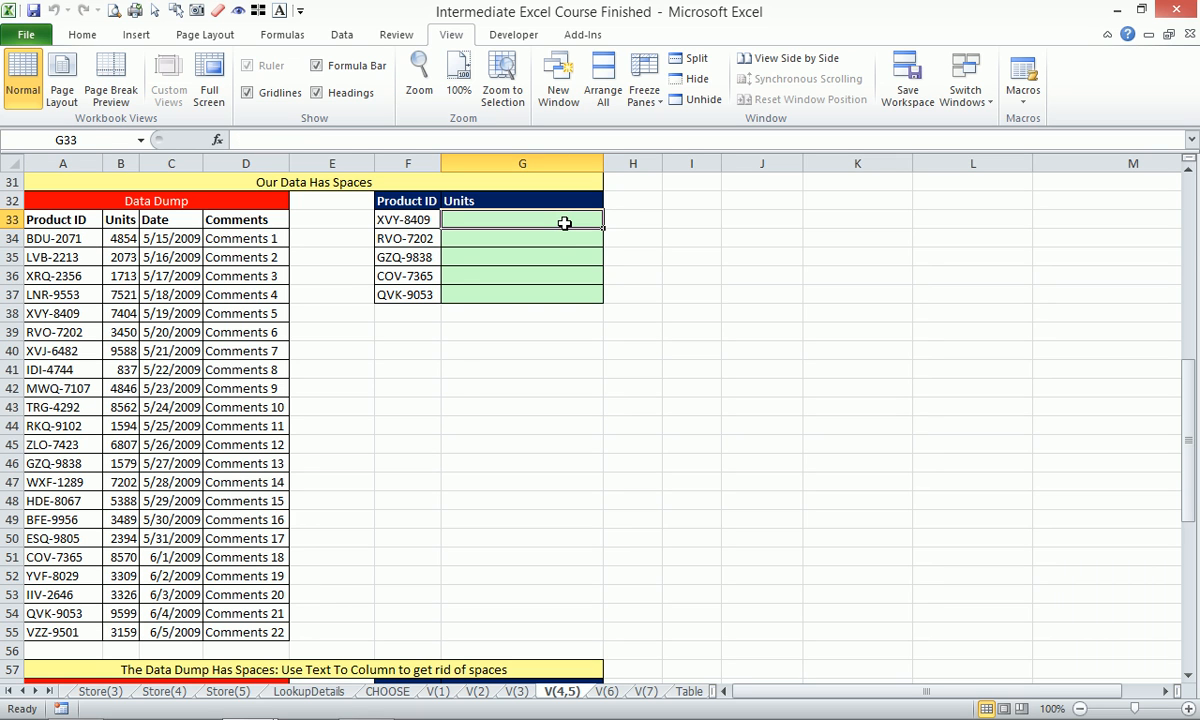
text(=vlo)
key(Tab)
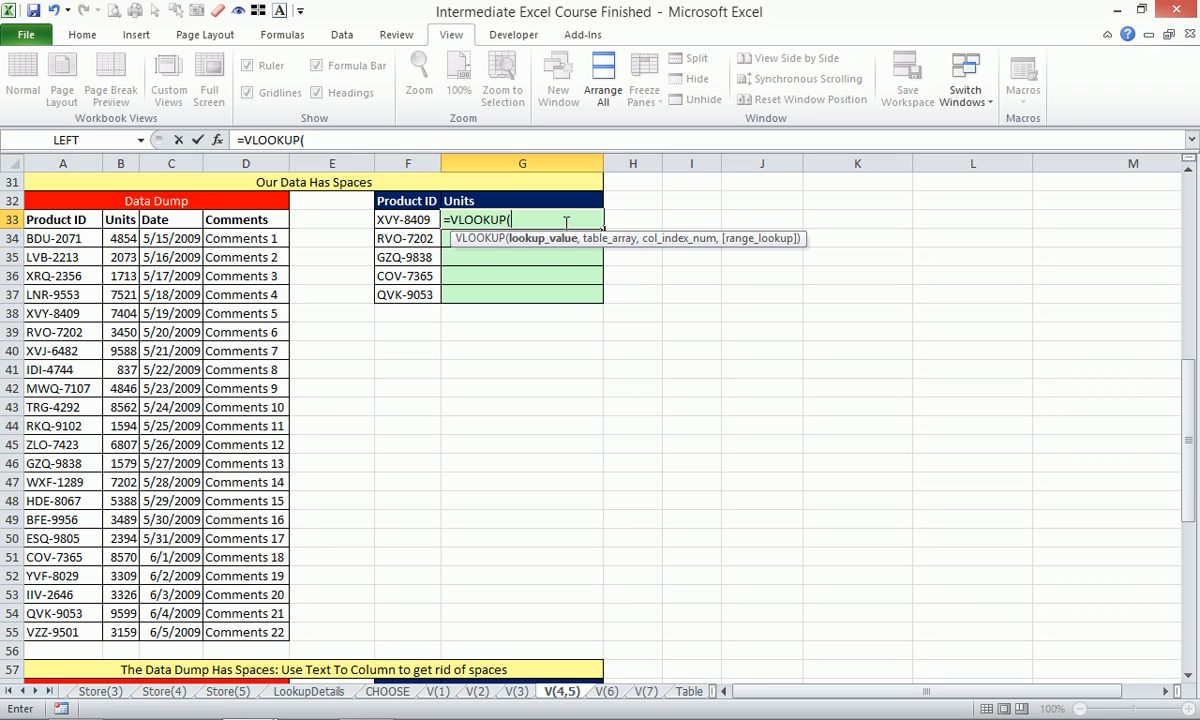
text(TRIM()
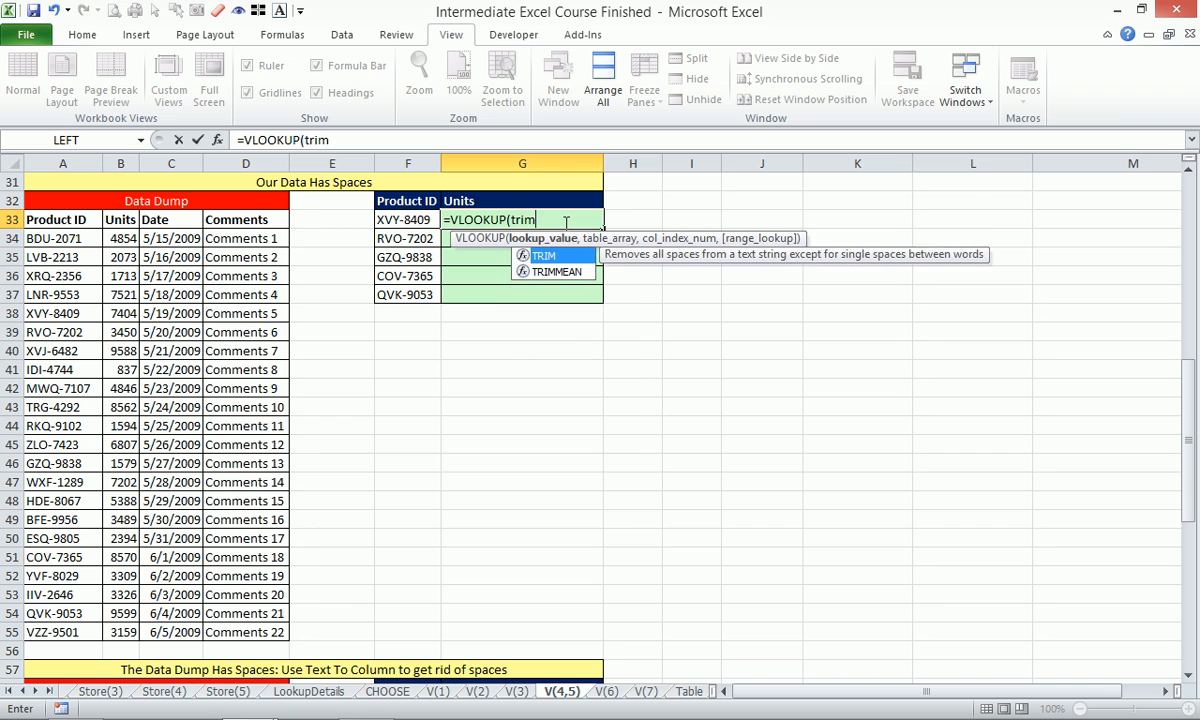
key(Left)
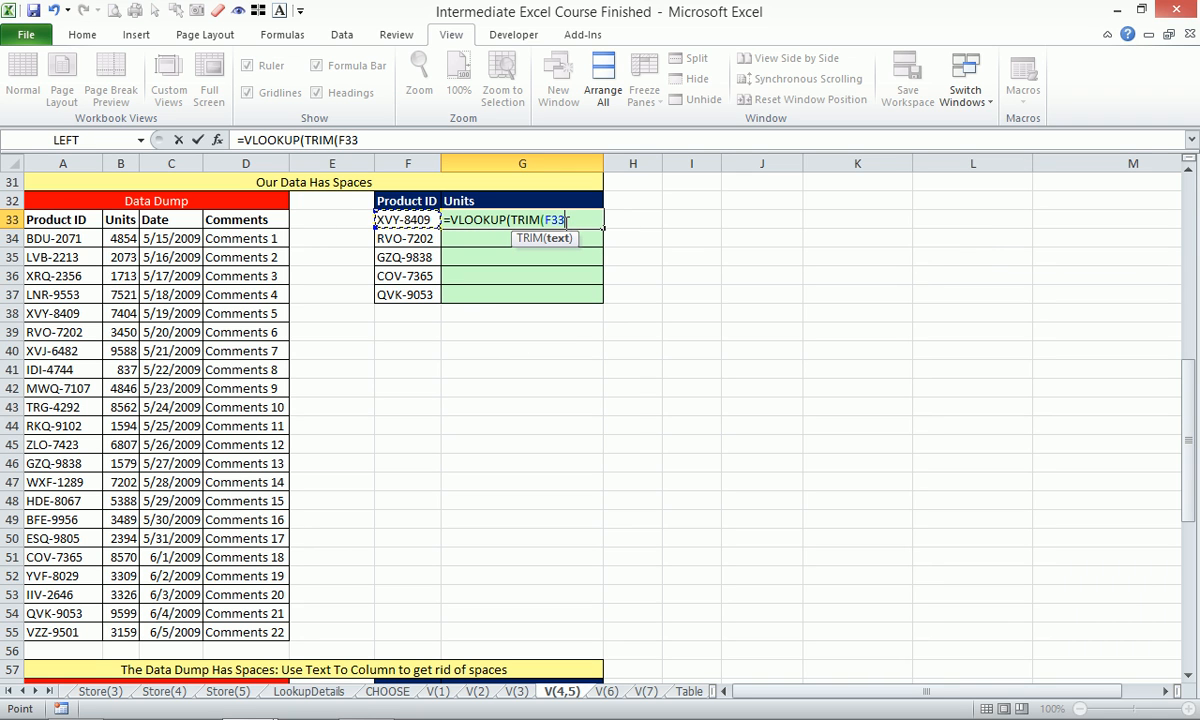
text(),)
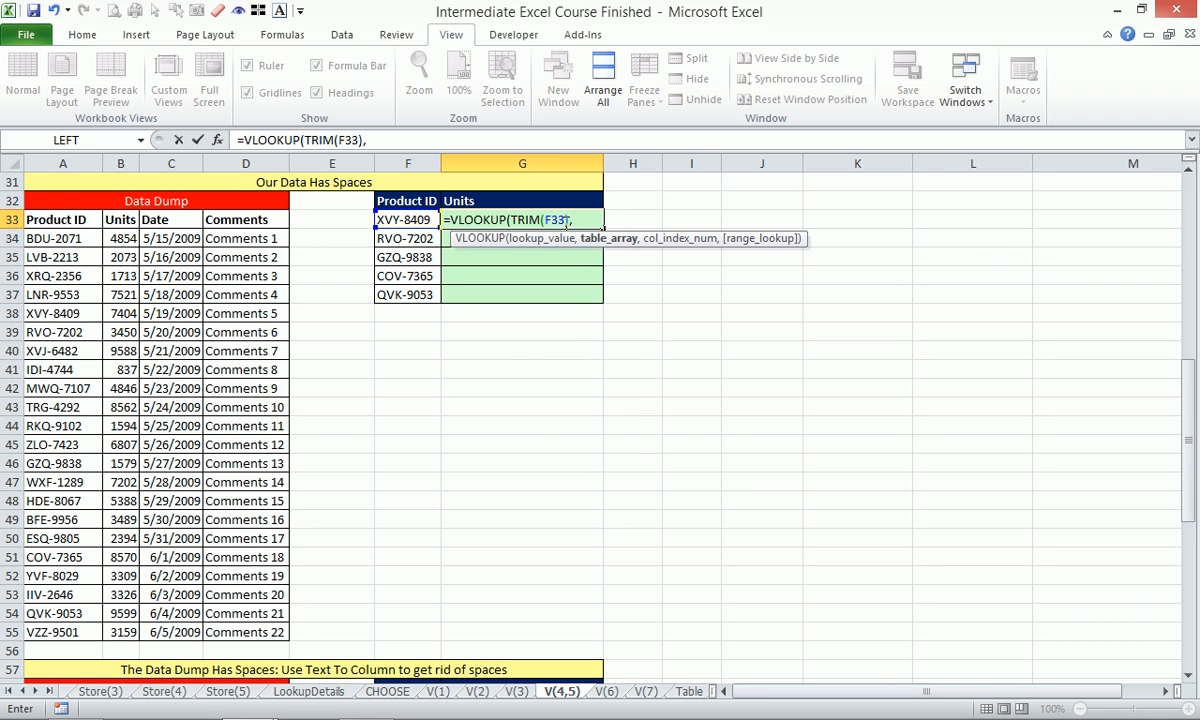
drag(70, 219, 180, 625)
drag(222, 637, 224, 631)
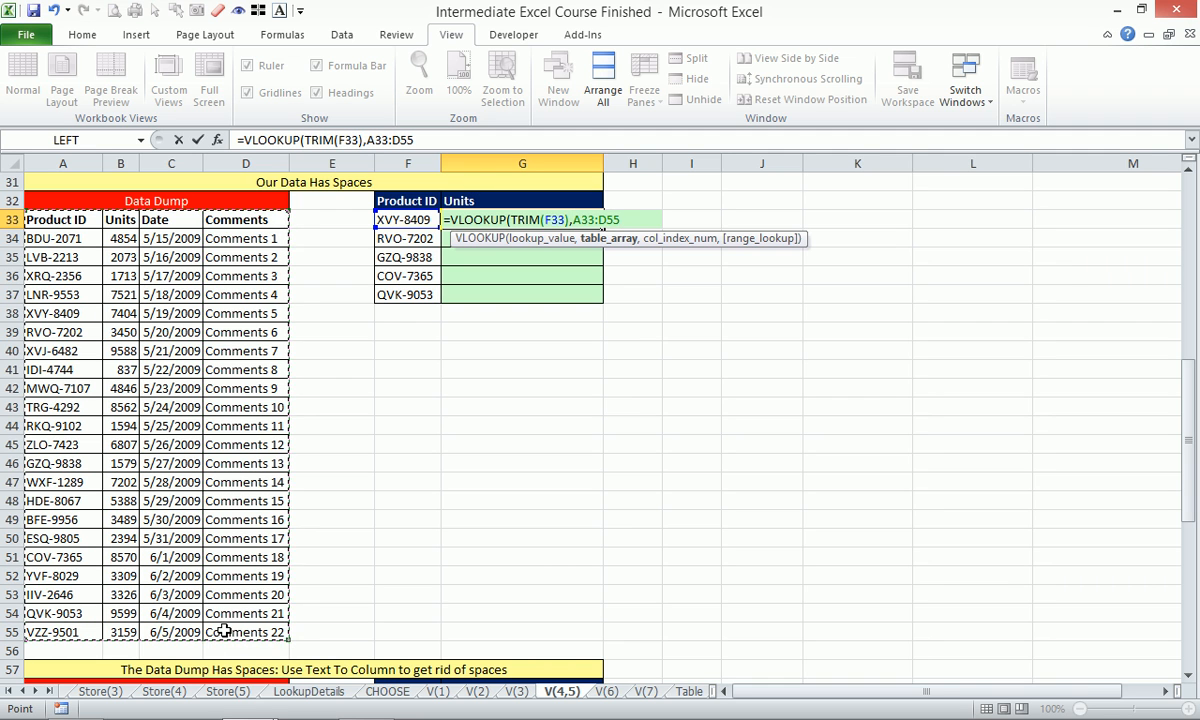
key(F4)
text(,)
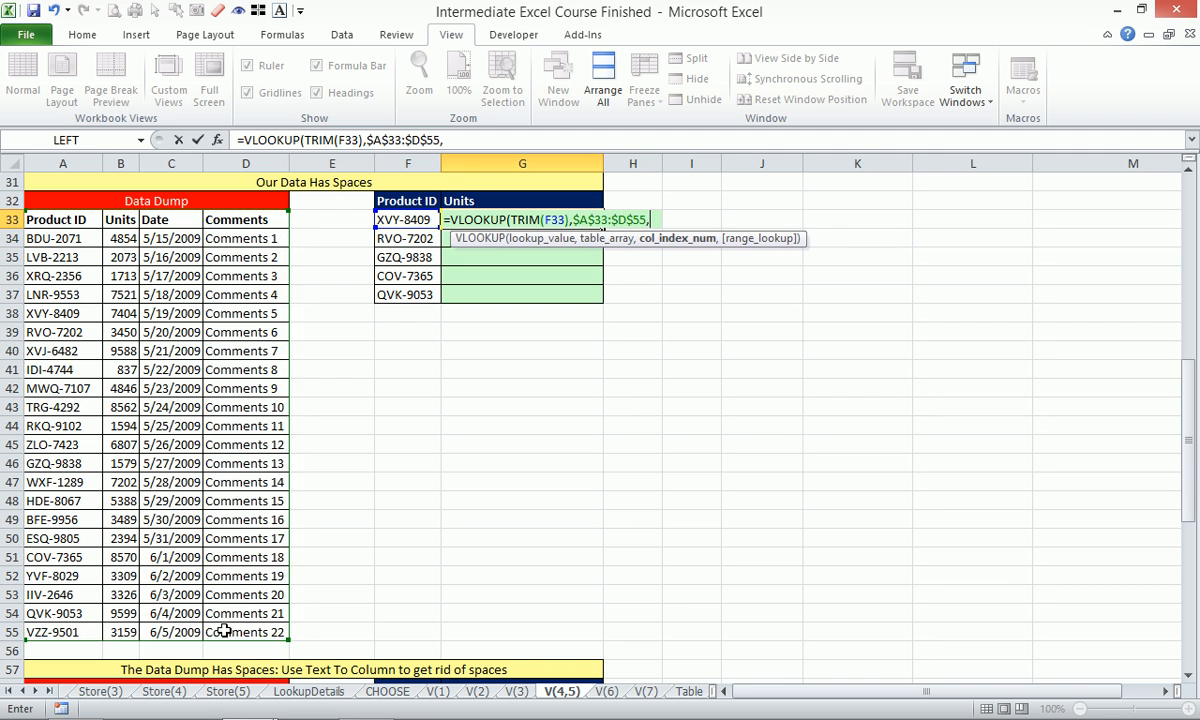
text(2)
text(,0)
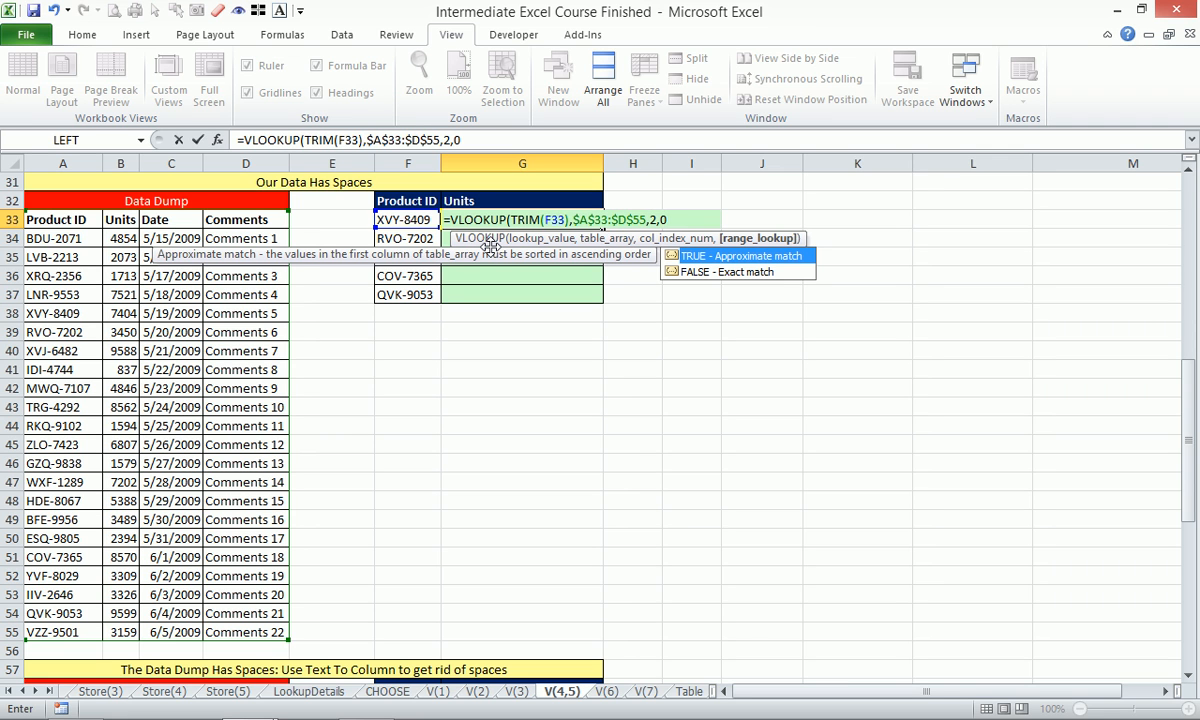
text())
key(Return)
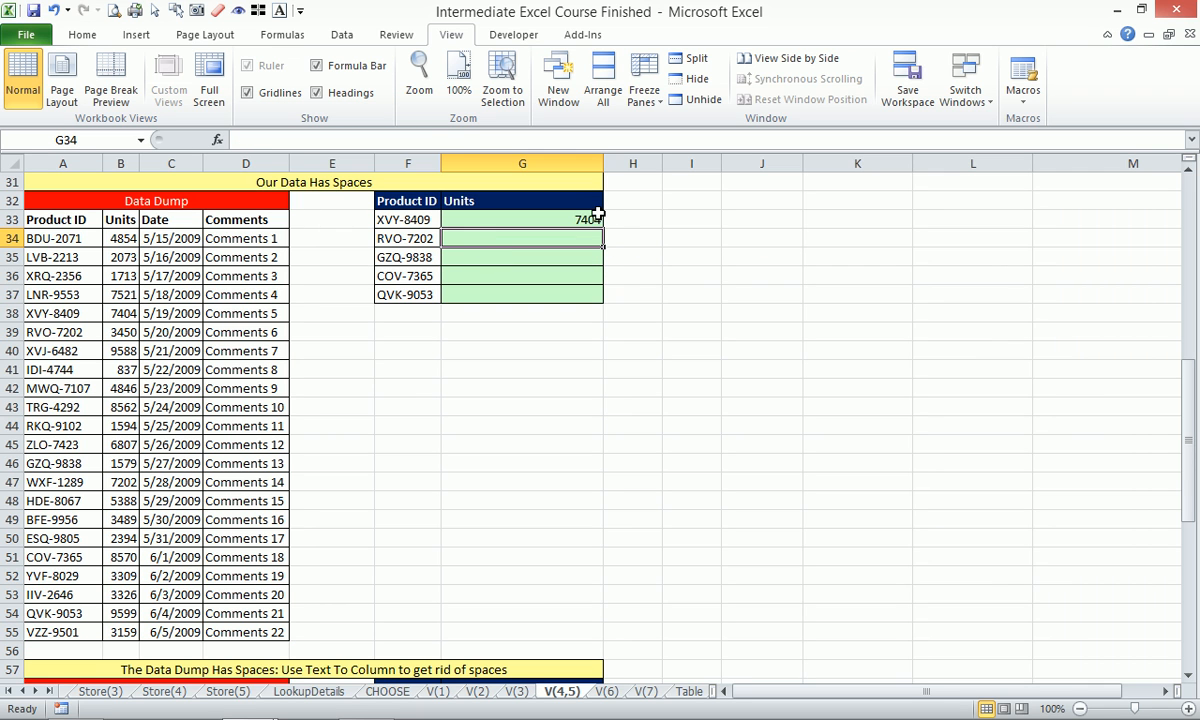
Copy G33's lookup down to G37 for 3450, 1579, 8570 and 9599.
click(565, 215)
drag(603, 232, 613, 300)
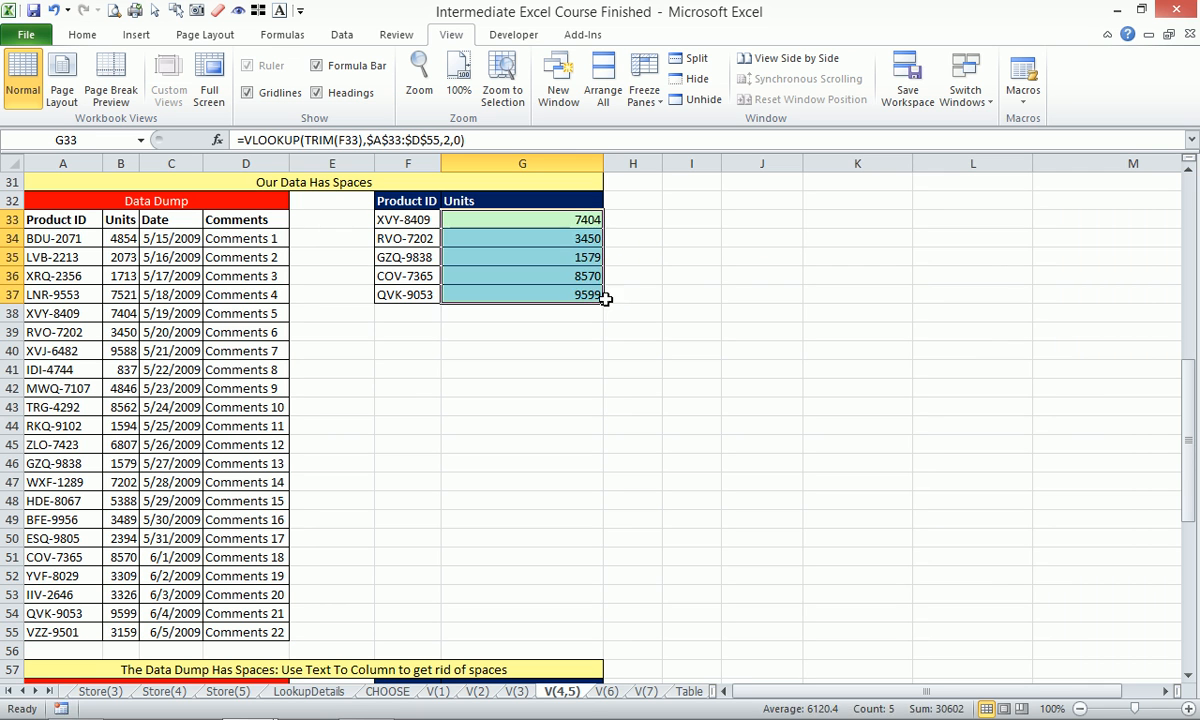
click(585, 226)
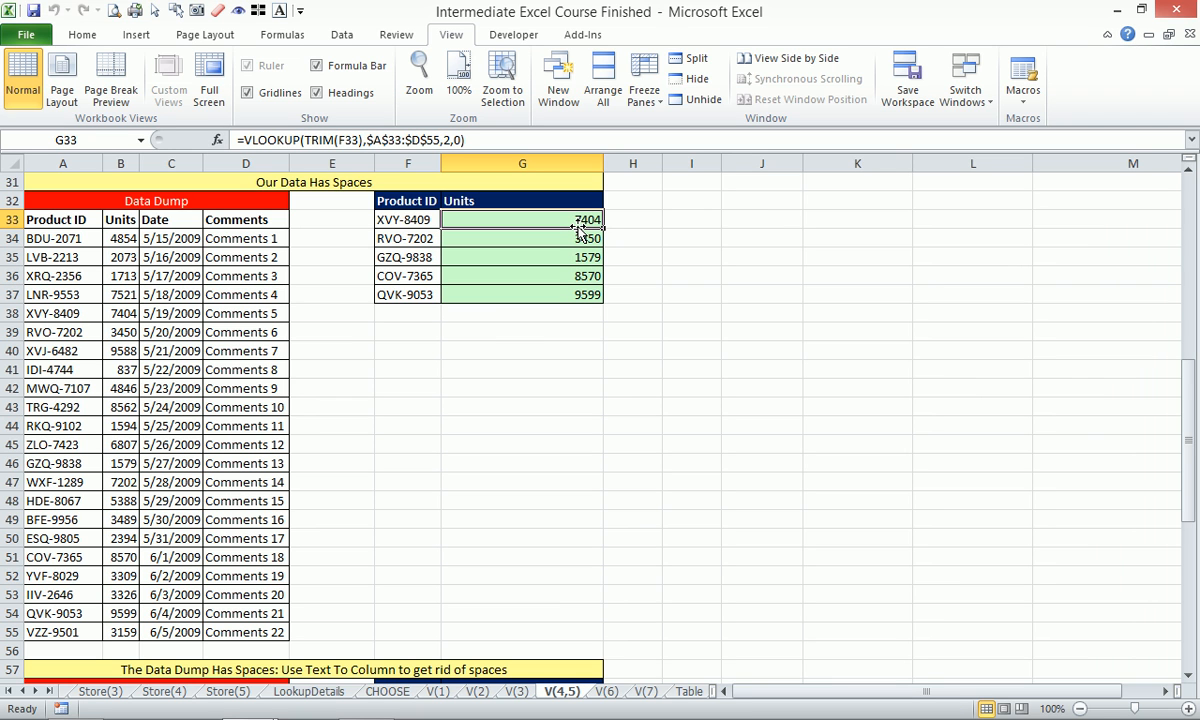